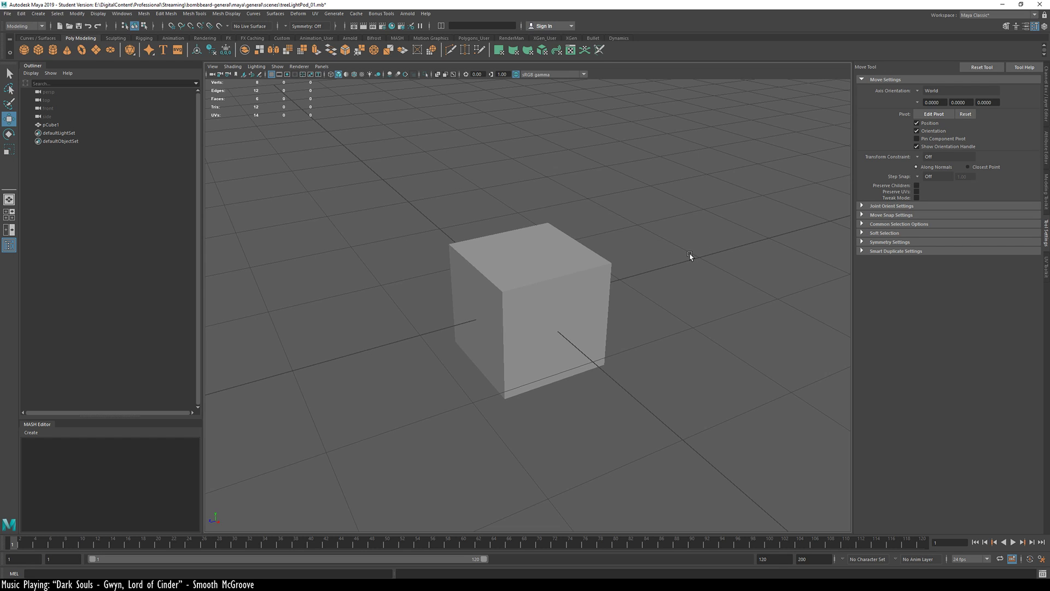
{"action": "left_click_drag", "start_coordinate": [536, 326], "coordinate": [465, 507], "text": "alt"}
{"action": "left_click_drag", "start_coordinate": [454, 590], "coordinate": [370, 58]}
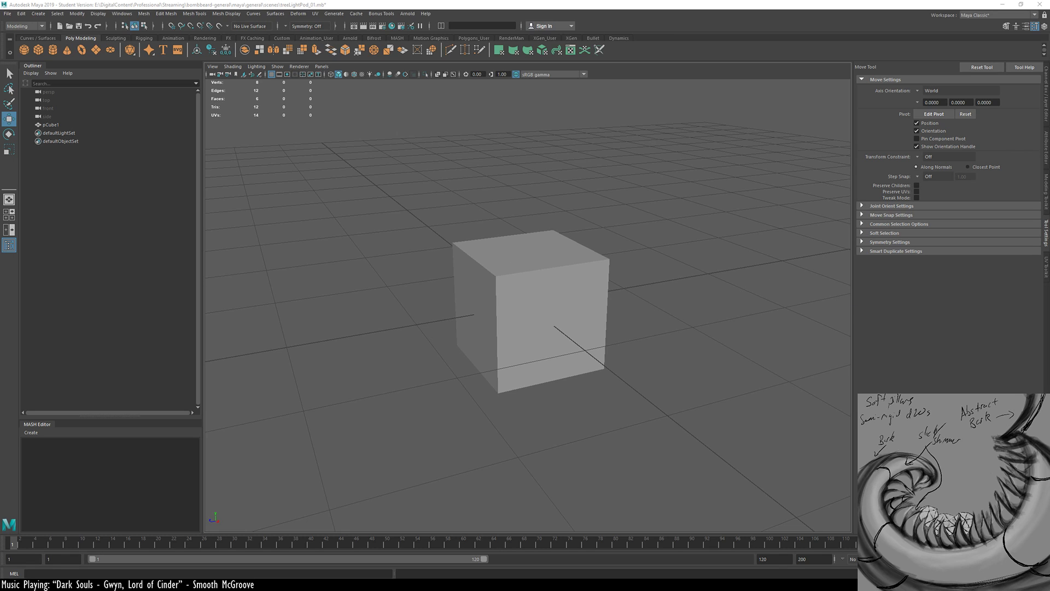
Select the cube and scale it along its Z axis into a long, narrow bar
{"action": "left_click", "coordinate": [592, 286]}
{"action": "left_click_drag", "start_coordinate": [572, 340], "coordinate": [566, 370], "text": "alt"}
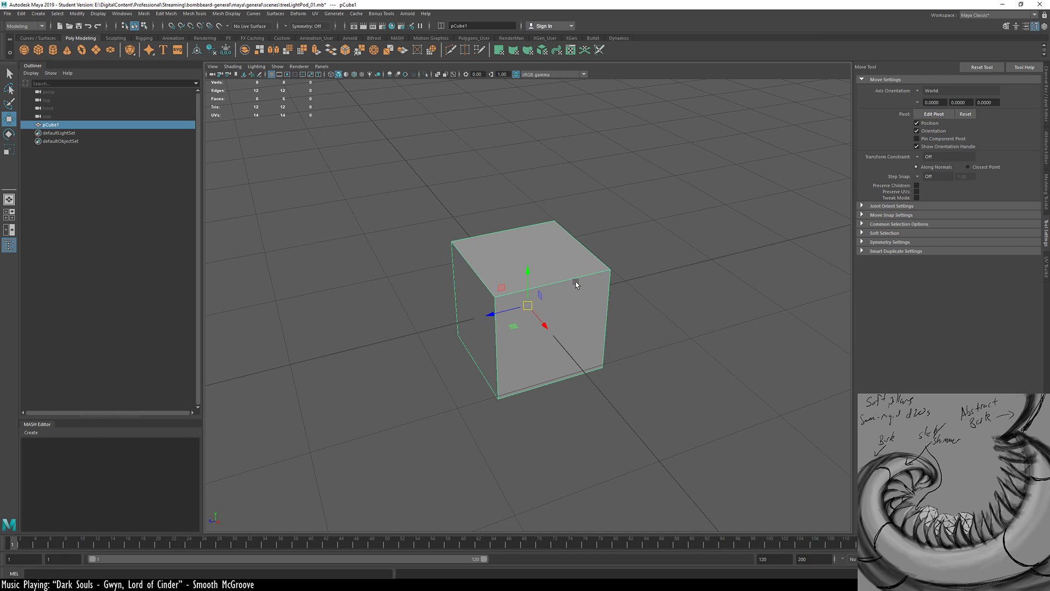
{"action": "left_click_drag", "start_coordinate": [576, 284], "coordinate": [478, 328], "text": "alt"}
{"action": "right_click_drag", "start_coordinate": [479, 327], "coordinate": [233, 323], "text": "alt"}
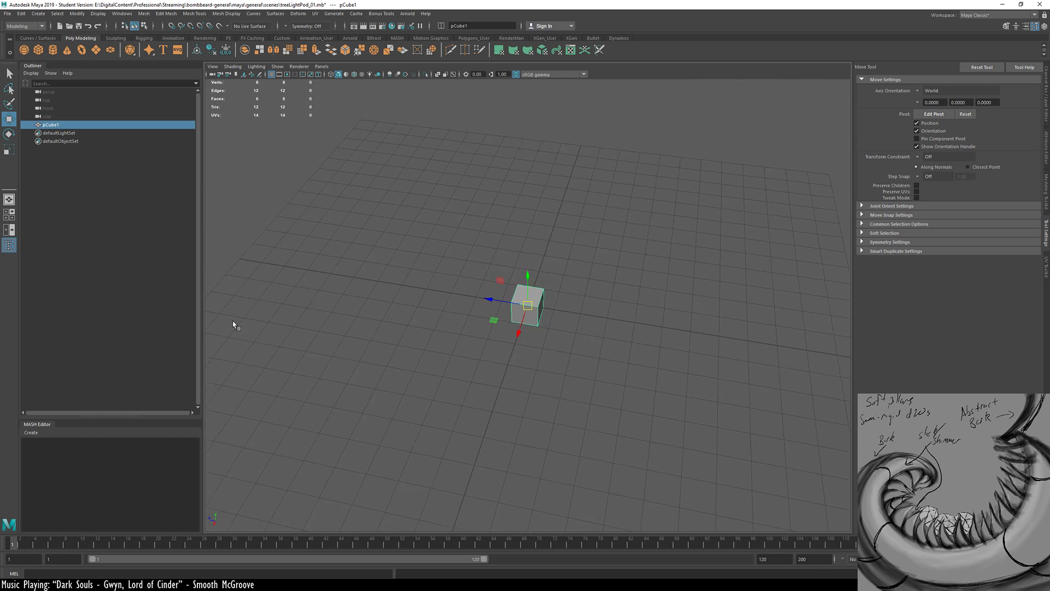
{"action": "left_click_drag", "start_coordinate": [506, 322], "coordinate": [377, 309], "text": "alt"}
{"action": "key", "text": "r"}
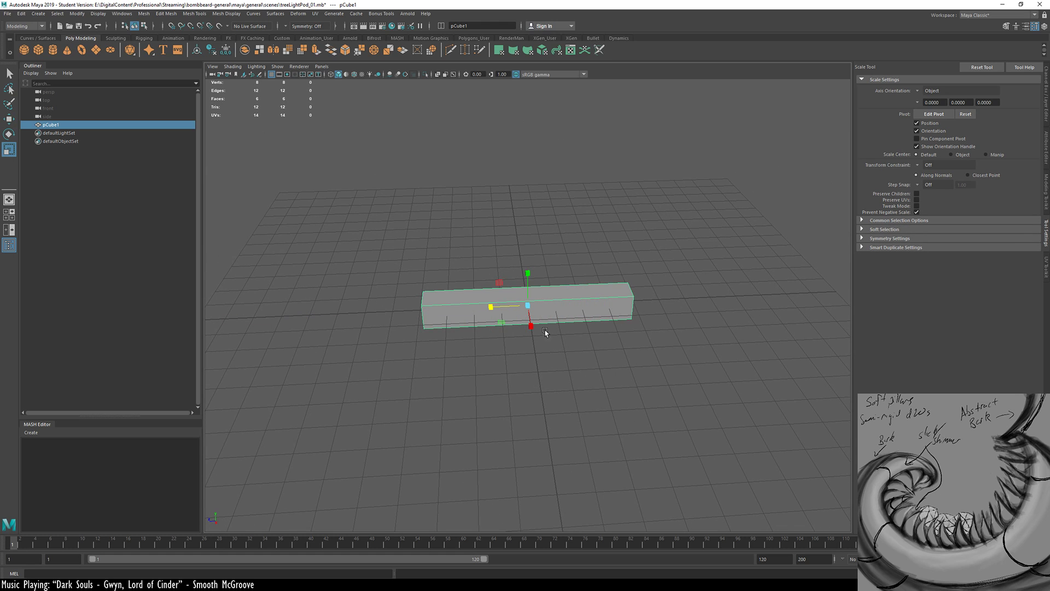
Insert a crosswise edge loop at the middle of the bar with the Multi-Cut tool
{"action": "left_click_drag", "start_coordinate": [545, 331], "coordinate": [545, 319], "text": "alt"}
{"action": "key", "text": "ctrl+F10"}
{"action": "key", "text": "ctrl+shift+x"}
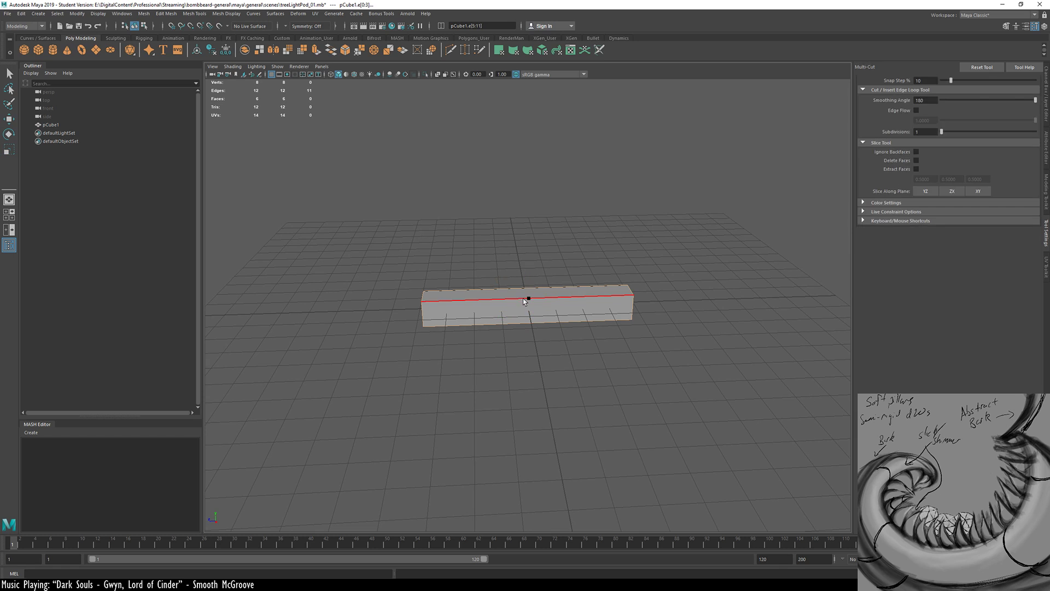
{"action": "left_click", "coordinate": [529, 298], "text": "ctrl+shift"}
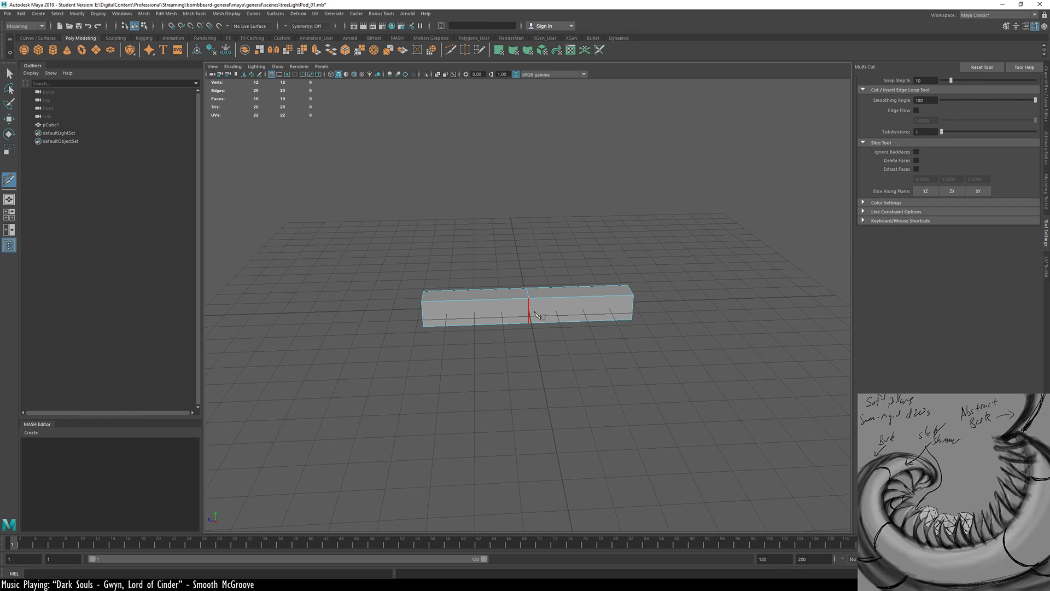
{"action": "left_click_drag", "start_coordinate": [534, 306], "coordinate": [522, 339], "text": "alt"}
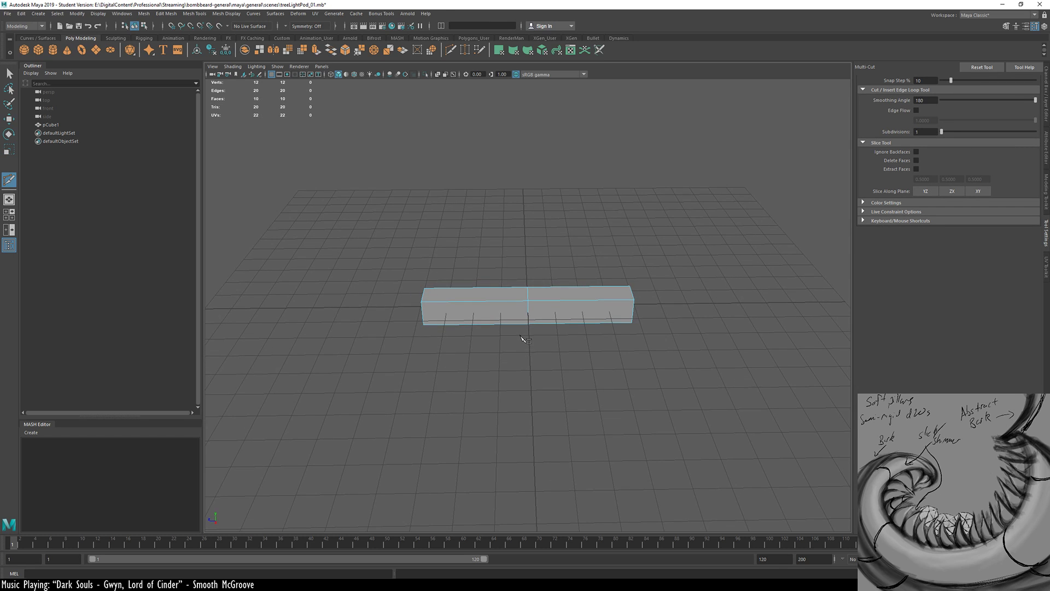
Select the middle edge loop and scale it up so the bar's centre is wider and taller than its ends
{"action": "left_click", "coordinate": [528, 300]}
{"action": "key", "text": "r"}
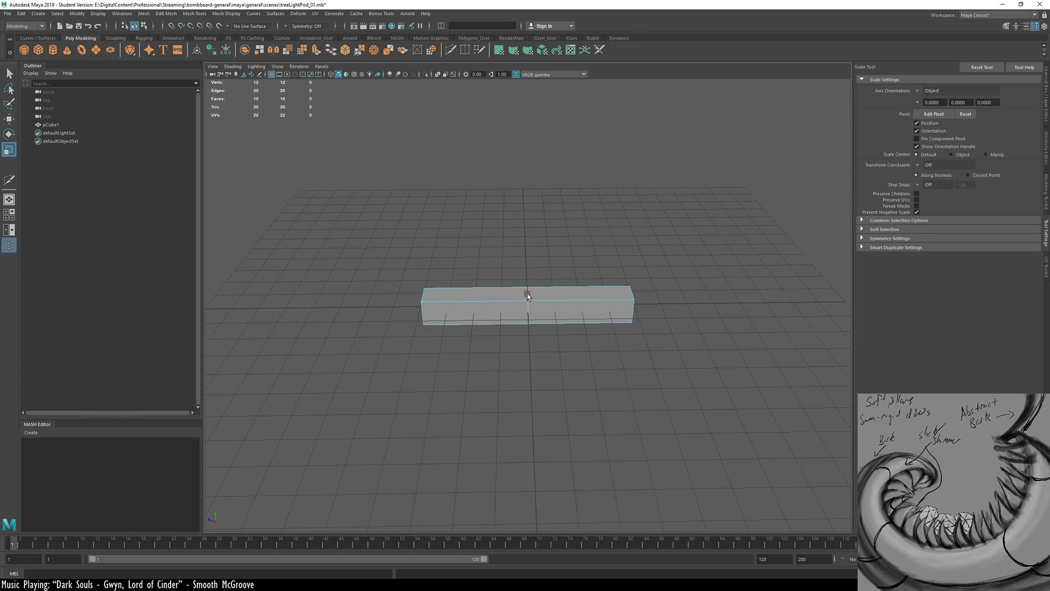
{"action": "double_click", "coordinate": [528, 289]}
{"action": "left_click_drag", "start_coordinate": [530, 303], "coordinate": [537, 312], "text": "alt"}
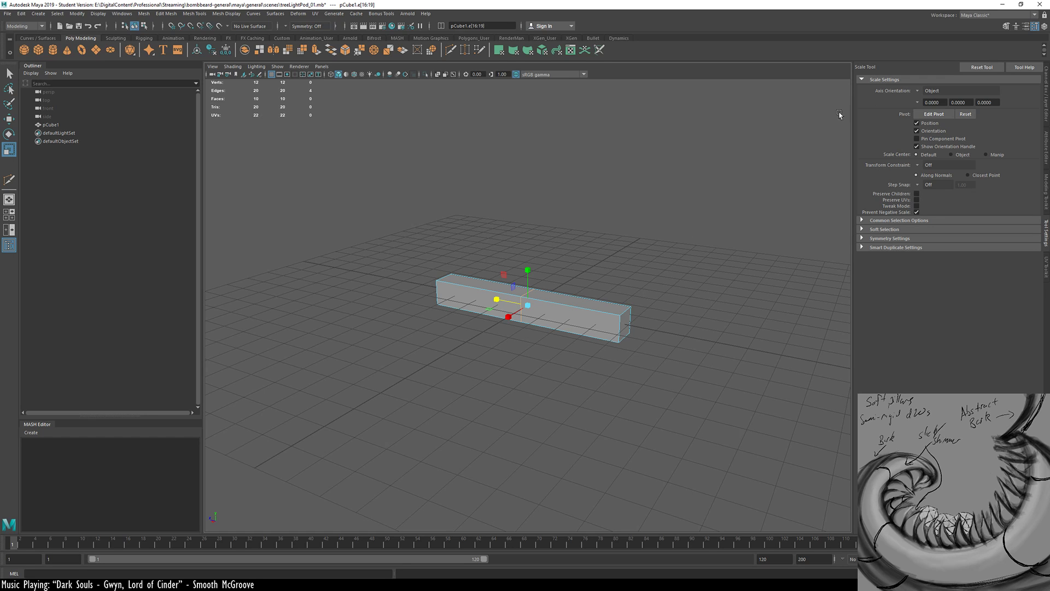
{"action": "left_click_drag", "start_coordinate": [534, 340], "coordinate": [459, 353], "text": "alt"}
{"action": "left_click_drag", "start_coordinate": [615, 328], "coordinate": [535, 386], "text": "alt"}
Select the two bottom faces and scale them wider along the X axis so the sides flare outward
{"action": "left_click", "coordinate": [533, 338]}
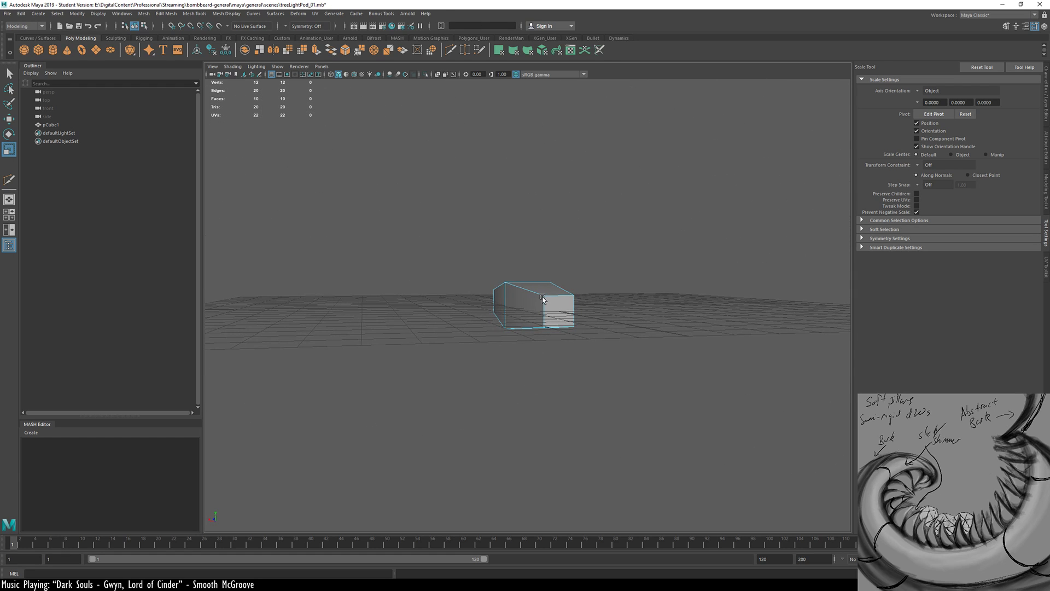
{"action": "left_click_drag", "start_coordinate": [547, 301], "coordinate": [632, 433], "text": "alt"}
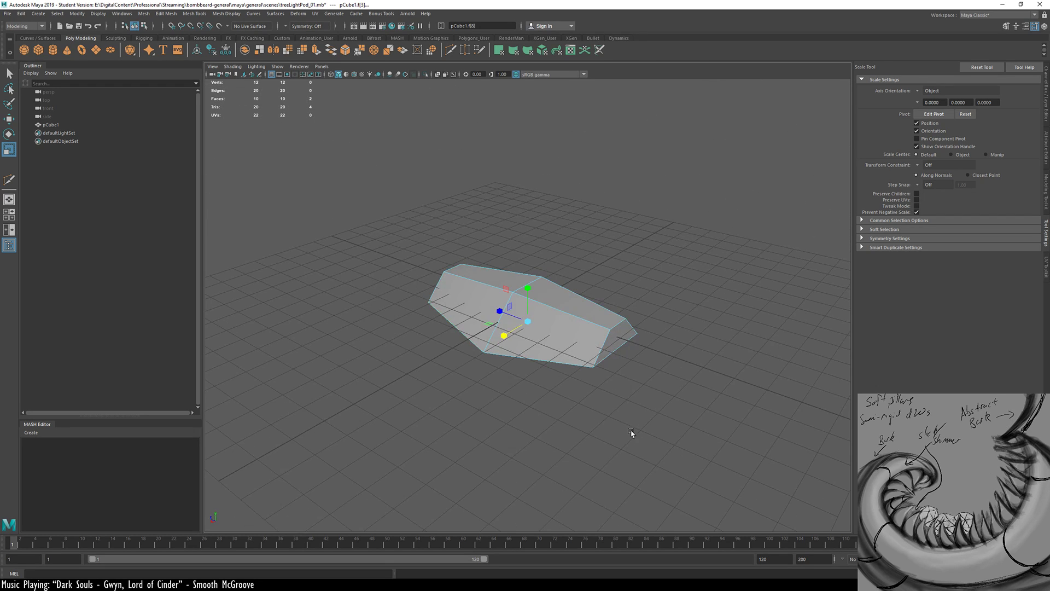
{"action": "left_click_drag", "start_coordinate": [486, 386], "coordinate": [554, 378], "text": "alt"}
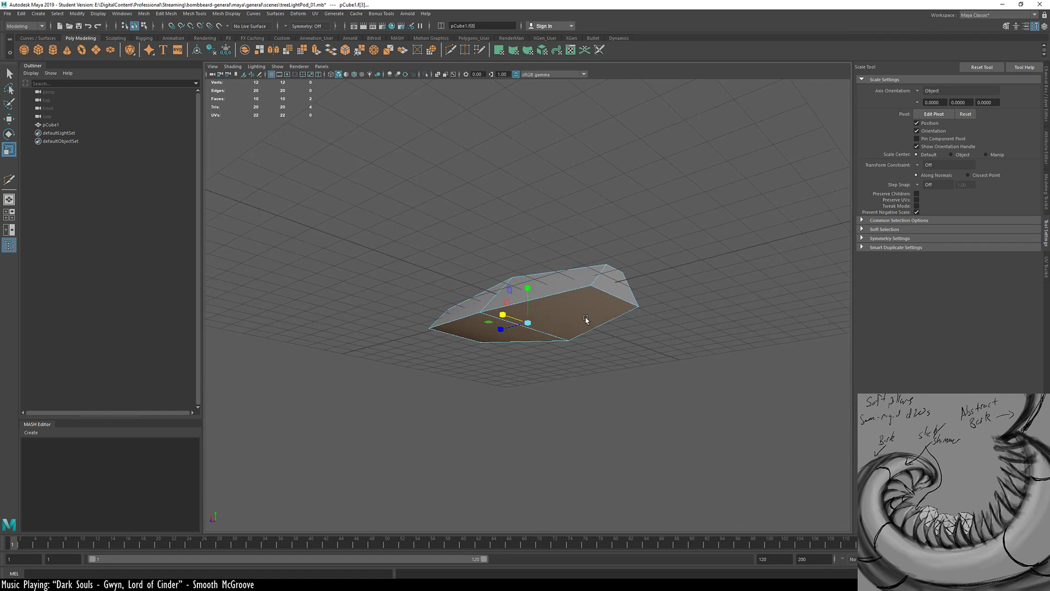
{"action": "key", "text": "w"}
{"action": "left_click_drag", "start_coordinate": [527, 296], "coordinate": [572, 300], "text": "alt"}
{"action": "key", "text": "r"}
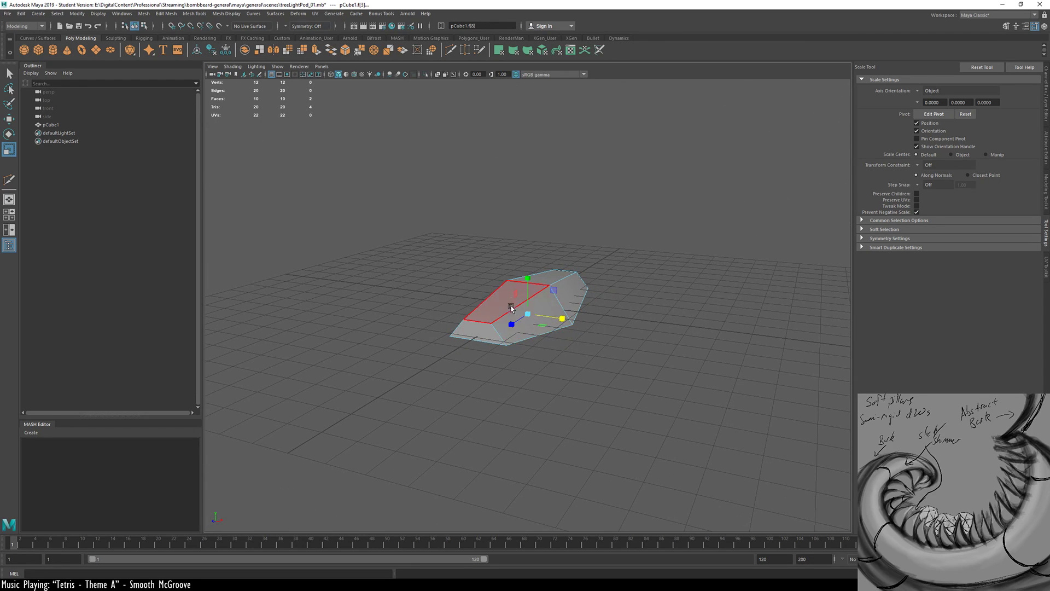
Select both end faces and scale them down in width and height to taper the tips
{"action": "left_click_drag", "start_coordinate": [481, 362], "coordinate": [629, 318], "text": "alt"}
{"action": "left_click", "coordinate": [608, 317]}
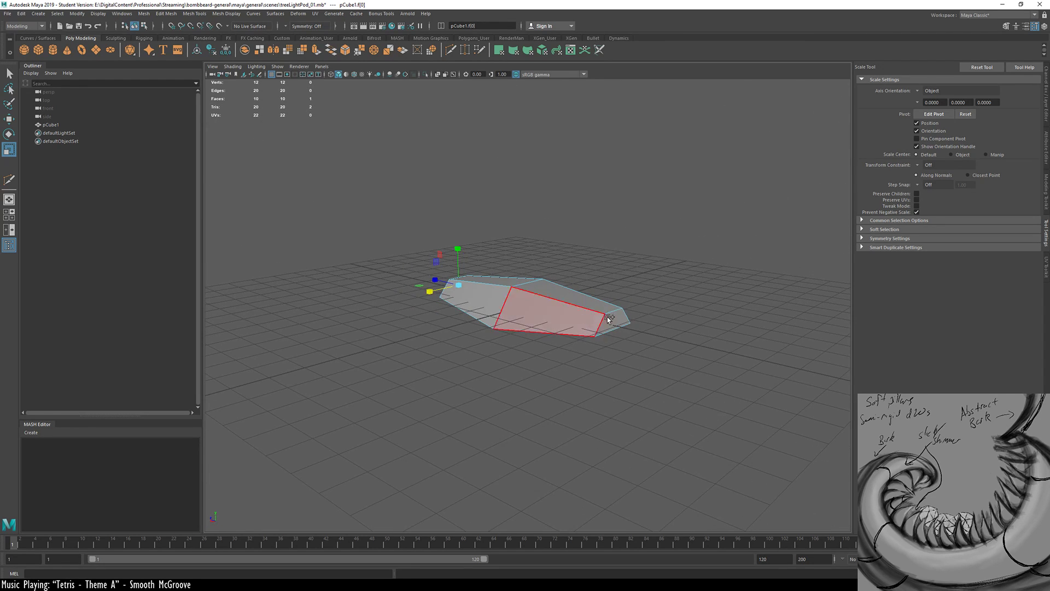
{"action": "left_click_drag", "start_coordinate": [497, 345], "coordinate": [337, 305], "text": "alt"}
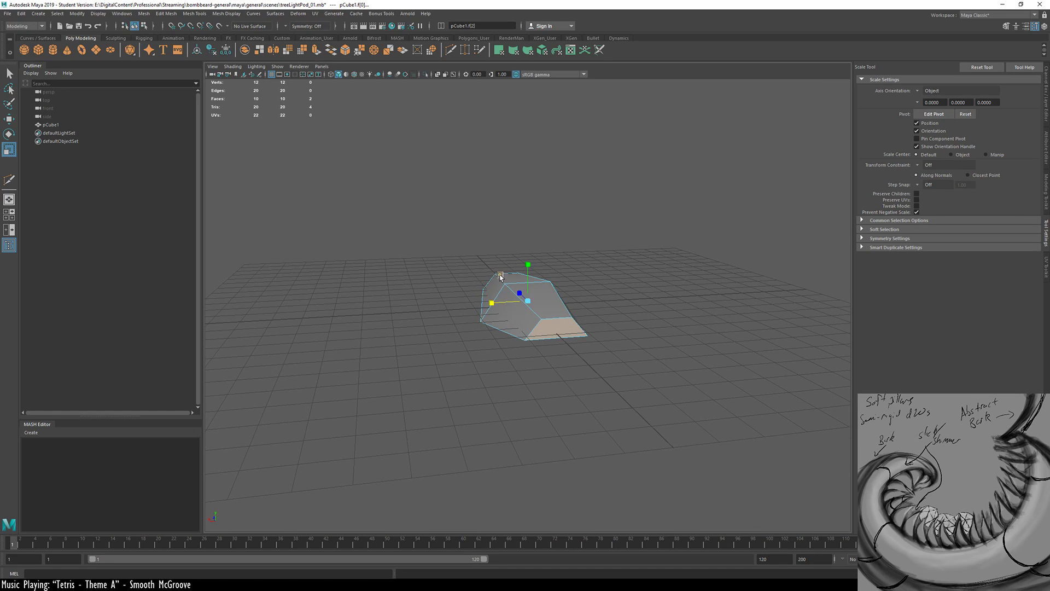
{"action": "left_click_drag", "start_coordinate": [500, 276], "coordinate": [509, 279]}
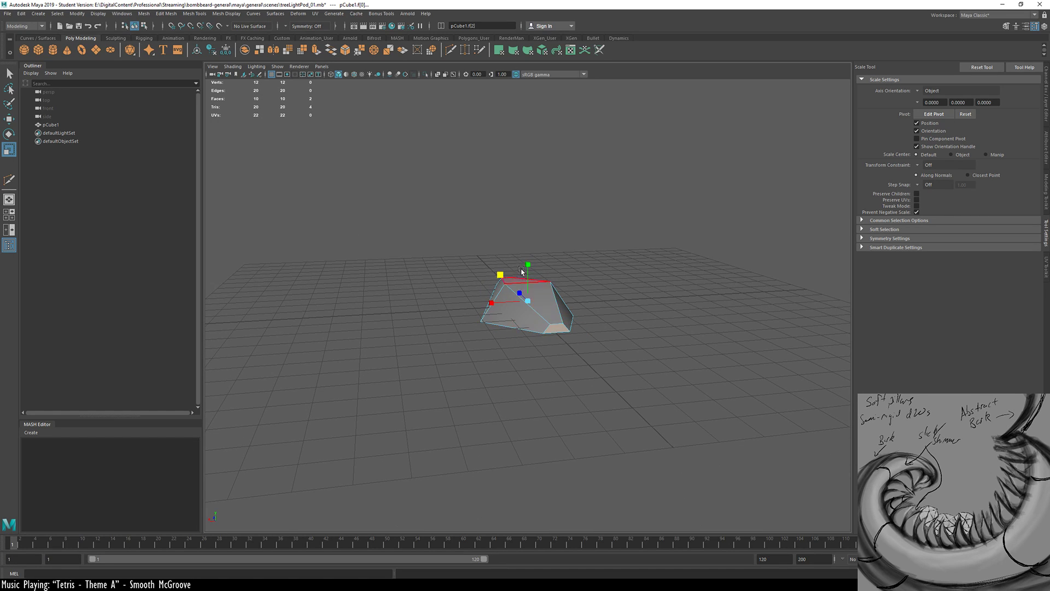
{"action": "left_click_drag", "start_coordinate": [529, 251], "coordinate": [515, 329]}
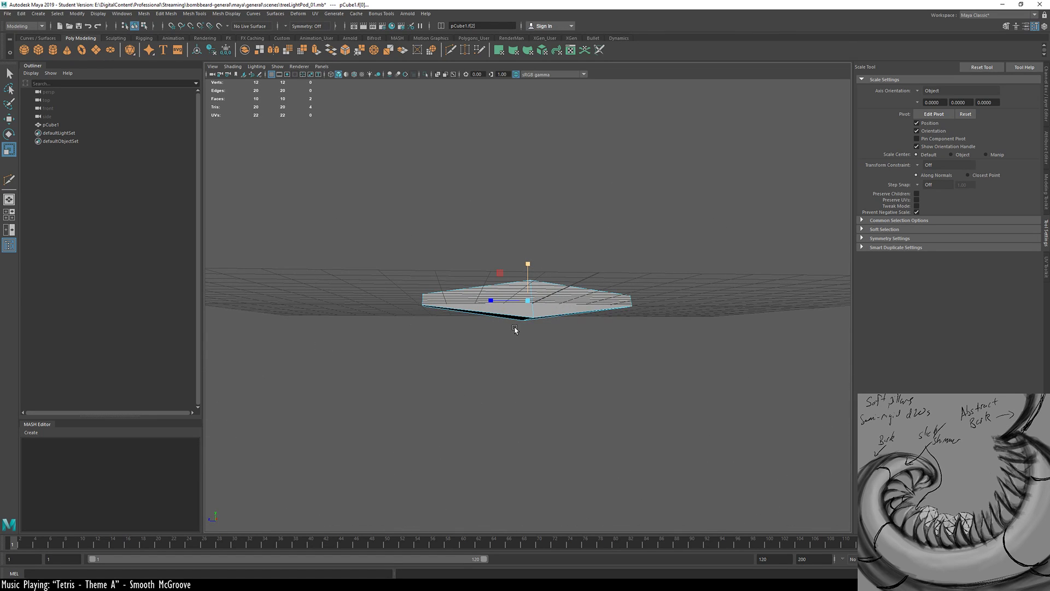
{"action": "left_click_drag", "start_coordinate": [603, 296], "coordinate": [479, 330], "text": "alt"}
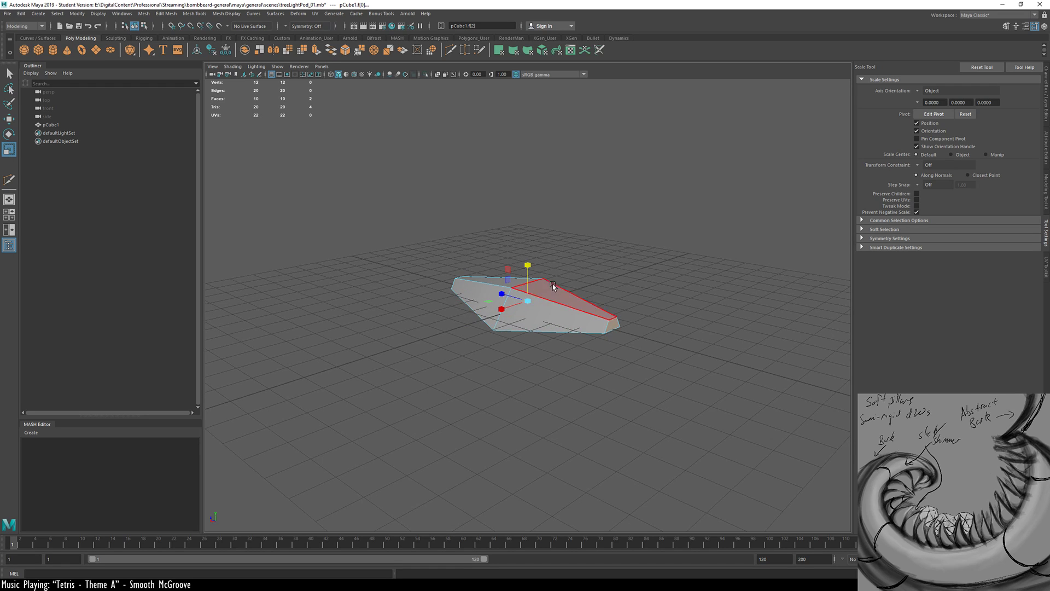
{"action": "left_click_drag", "start_coordinate": [553, 286], "coordinate": [551, 294], "text": "alt"}
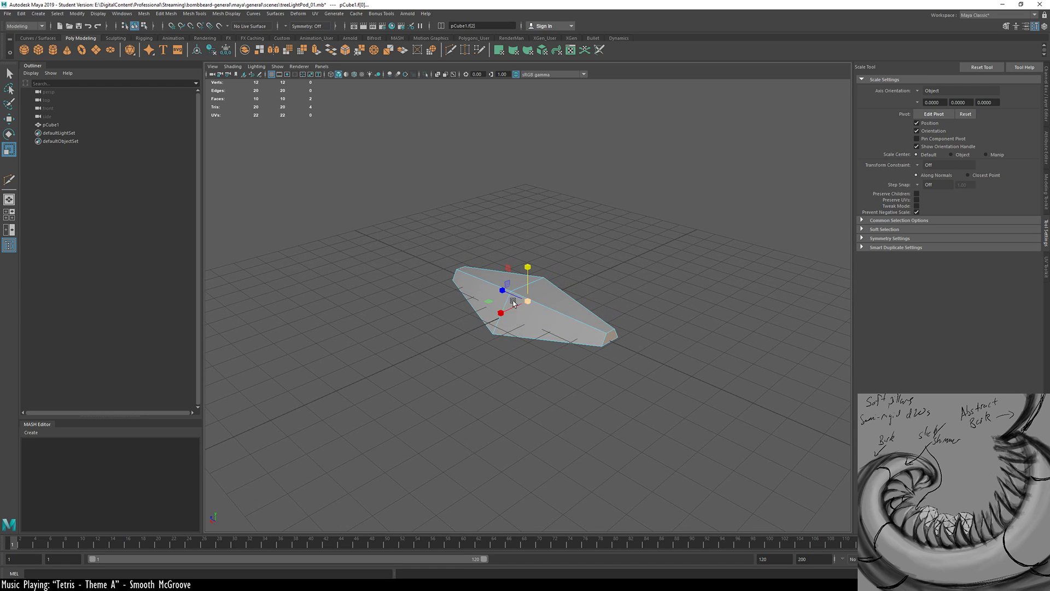
Insert a lengthwise edge loop around the sides and ends of the body with the Multi-Cut tool
{"action": "left_click_drag", "start_coordinate": [557, 334], "coordinate": [519, 319], "text": "alt"}
{"action": "right_click_drag", "start_coordinate": [525, 311], "coordinate": [491, 317]}
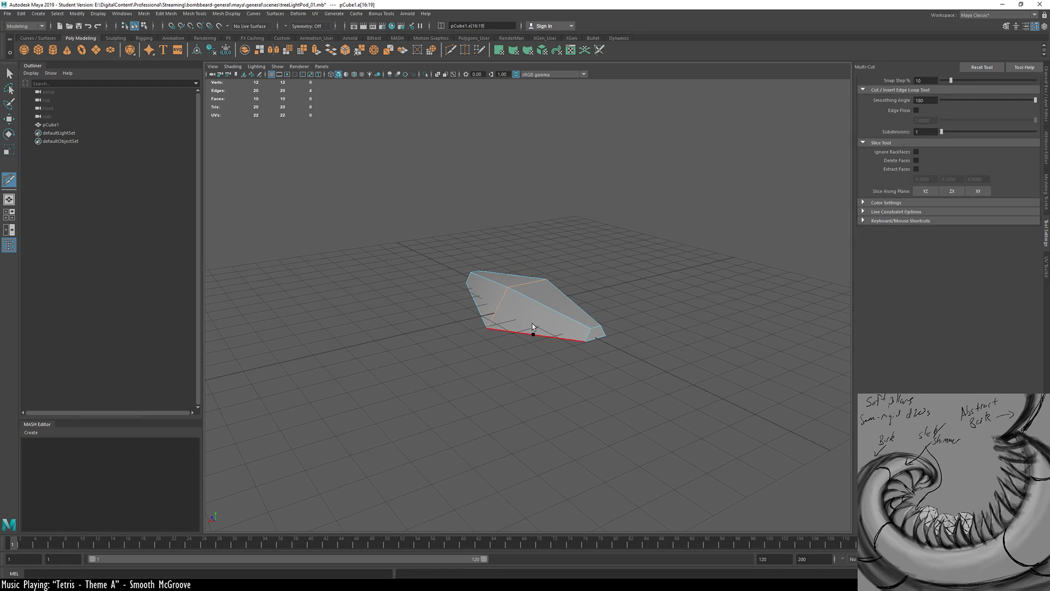
{"action": "left_click", "coordinate": [496, 302], "text": "ctrl"}
{"action": "left_click_drag", "start_coordinate": [496, 302], "coordinate": [498, 304], "text": "alt"}
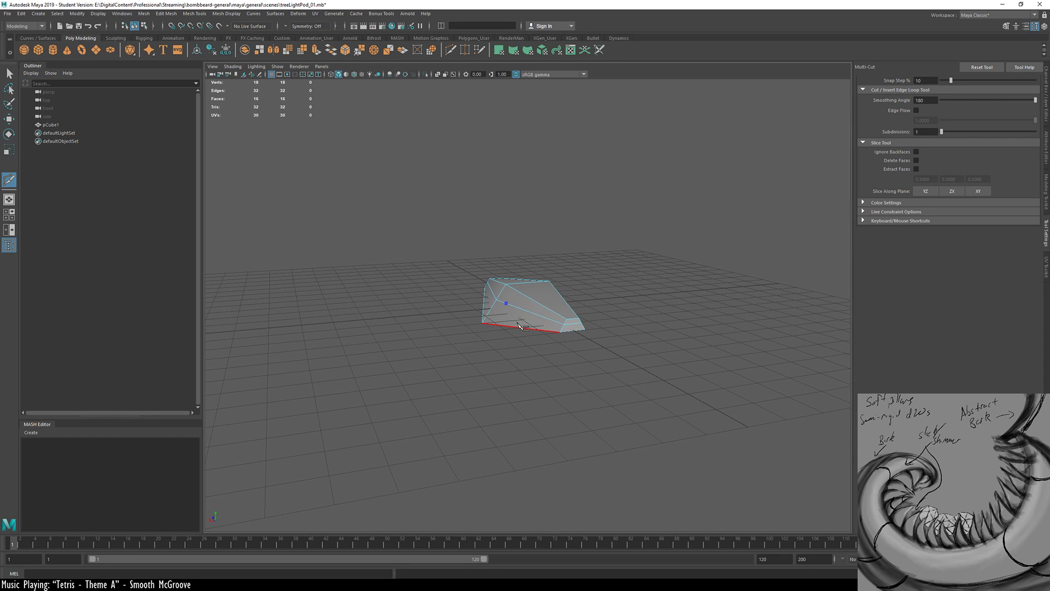
{"action": "key", "text": "w"}
{"action": "double_click", "coordinate": [514, 308]}
{"action": "key", "text": "ctrl+z"}
{"action": "key", "text": "ctrl+z"}
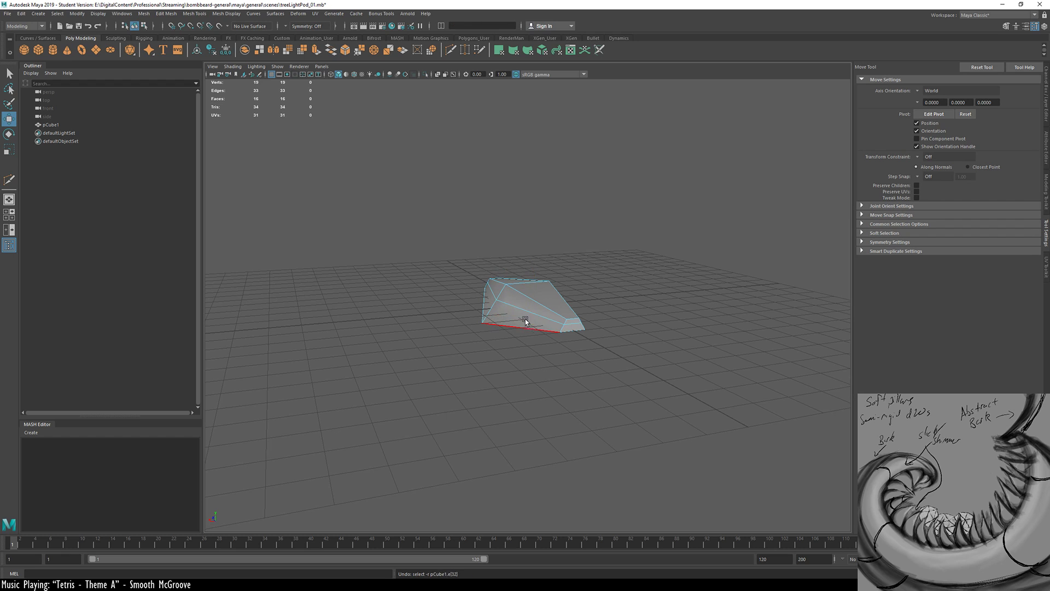
{"action": "key", "text": "ctrl+z"}
Select the lengthwise edge loop around the sides and scale it outward along X to bulge the body
{"action": "double_click", "coordinate": [518, 311]}
{"action": "left_click_drag", "start_coordinate": [518, 311], "coordinate": [493, 302], "text": "alt"}
{"action": "key", "text": "r"}
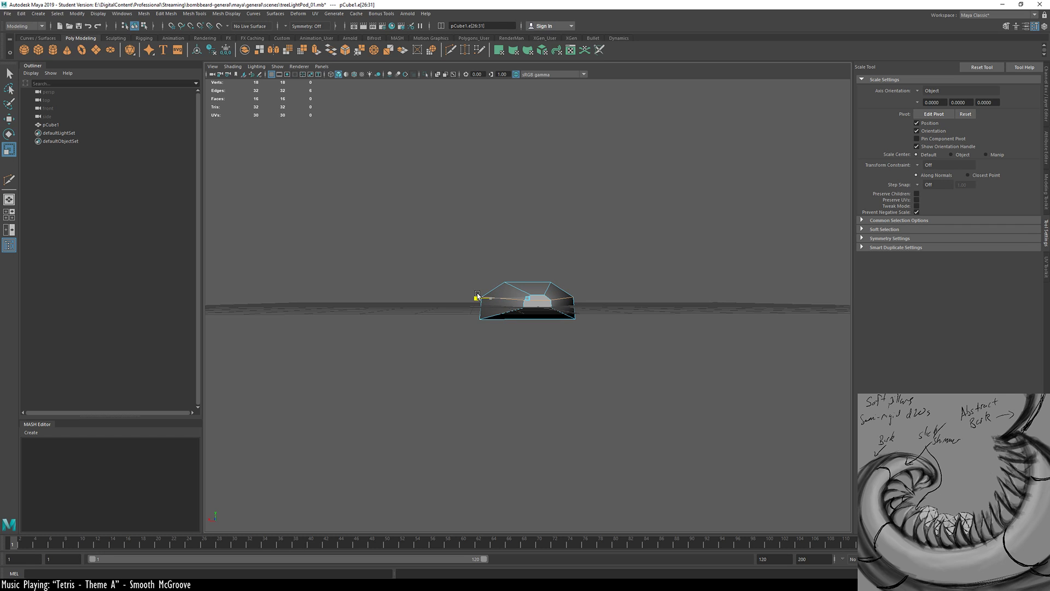
{"action": "left_click_drag", "start_coordinate": [477, 296], "coordinate": [501, 307]}
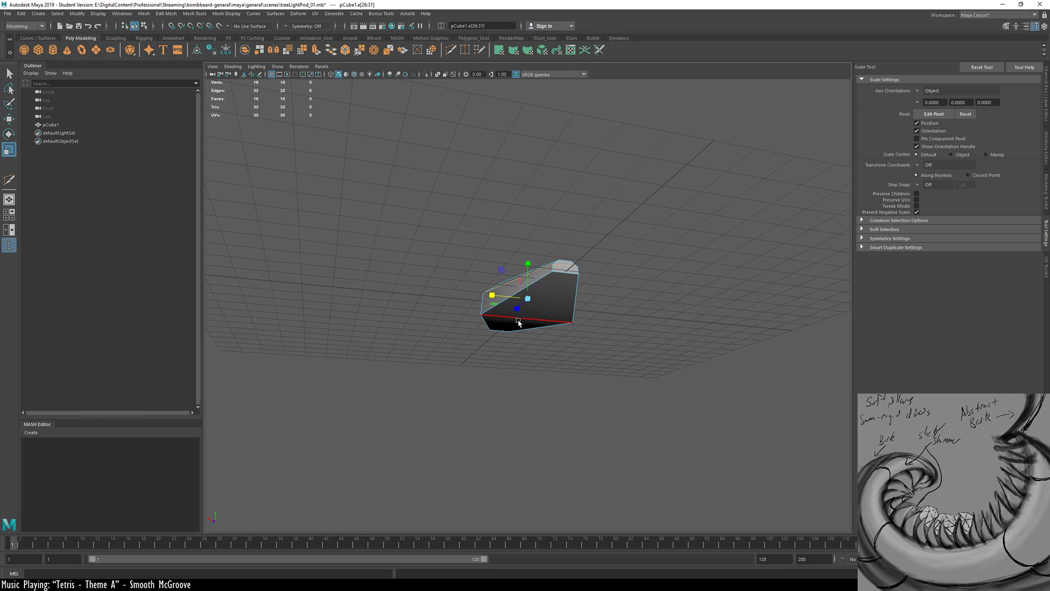
Select the two bottom faces and scale them narrower to round the underside
{"action": "key", "text": "F11"}
{"action": "left_click", "coordinate": [536, 300]}
{"action": "left_click", "coordinate": [529, 323], "text": "shift"}
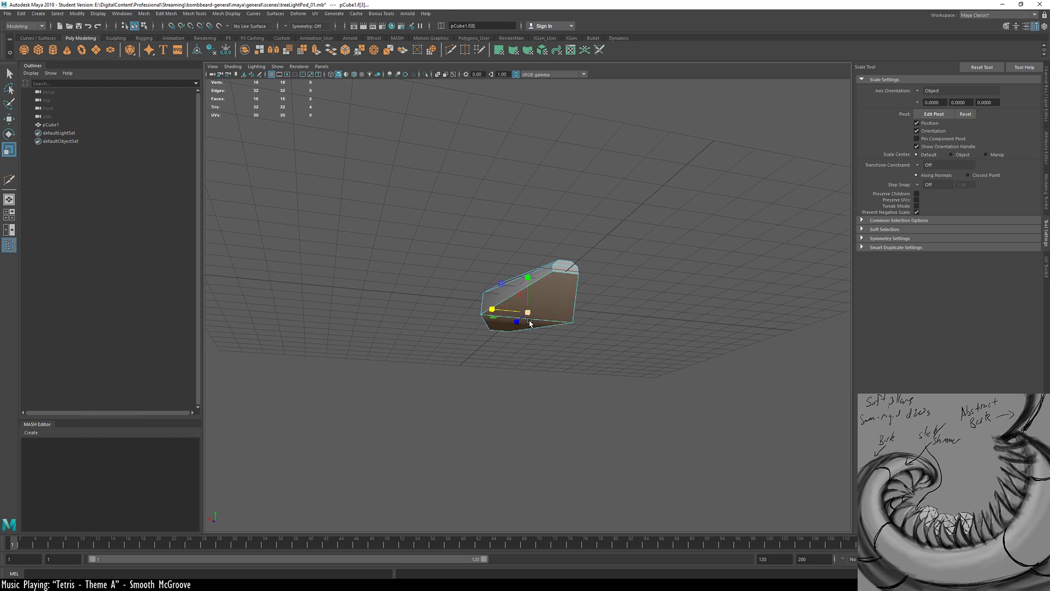
{"action": "left_click_drag", "start_coordinate": [529, 323], "coordinate": [489, 348], "text": "alt"}
{"action": "left_click_drag", "start_coordinate": [491, 312], "coordinate": [591, 303]}
Switch to the Select tool in face mode and select only the two top faces of the body
{"action": "key", "text": "F10"}
{"action": "key", "text": "F11"}
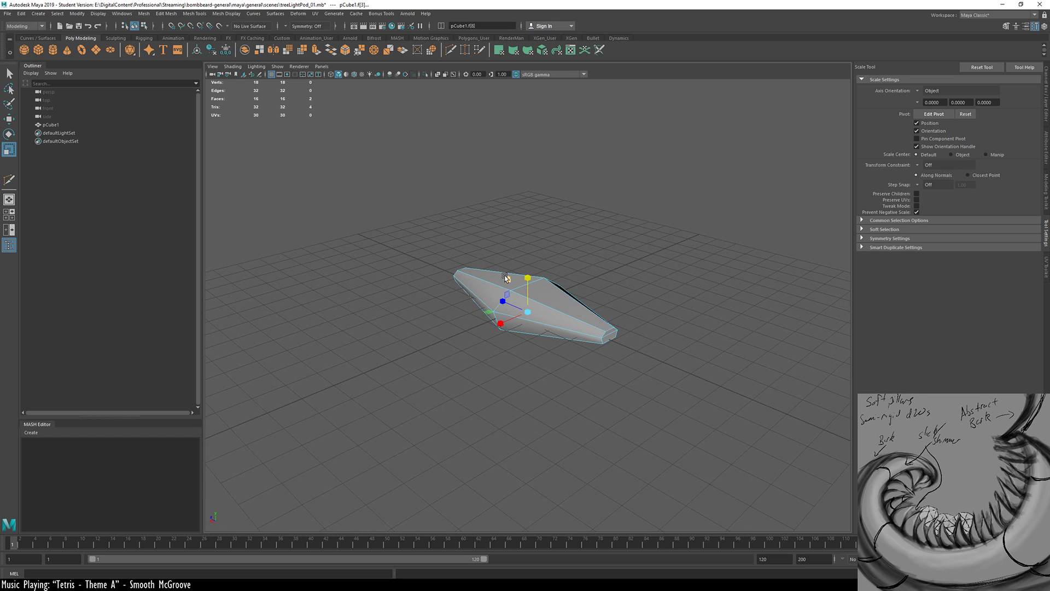
{"action": "key", "text": "q"}
{"action": "key", "text": "Caps_Lock"}
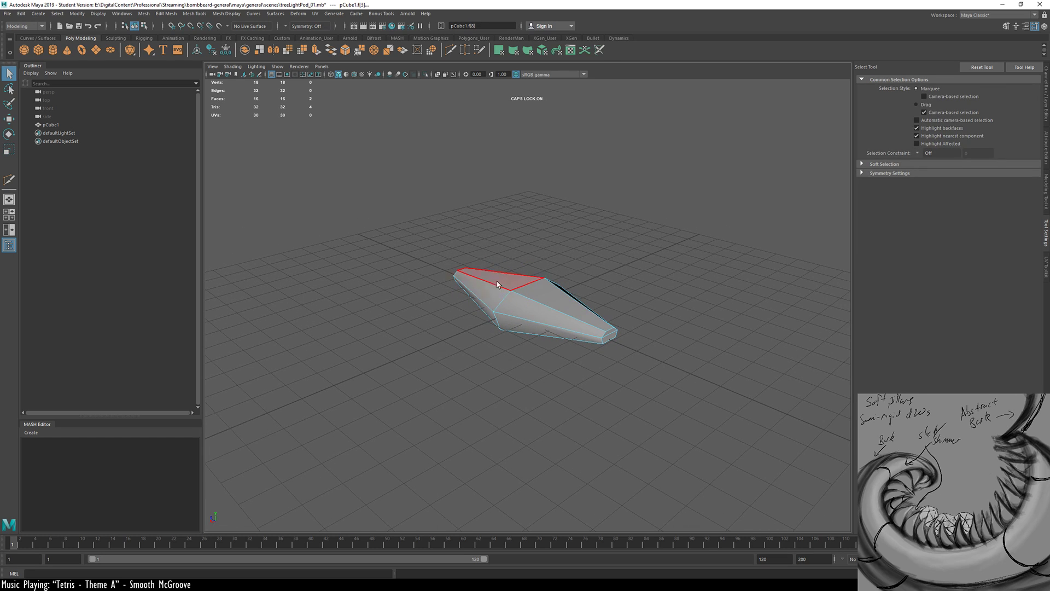
{"action": "double_click", "coordinate": [497, 281]}
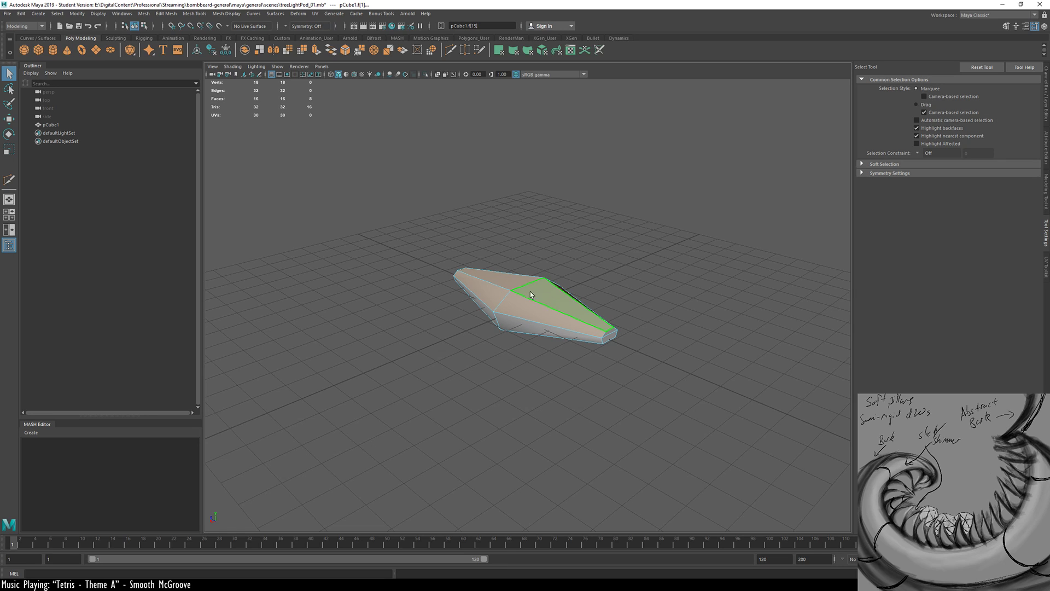
{"action": "left_click", "coordinate": [591, 245]}
{"action": "left_click", "coordinate": [513, 274]}
{"action": "key", "text": "Tab"}
{"action": "left_click_drag", "start_coordinate": [550, 299], "coordinate": [506, 282]}
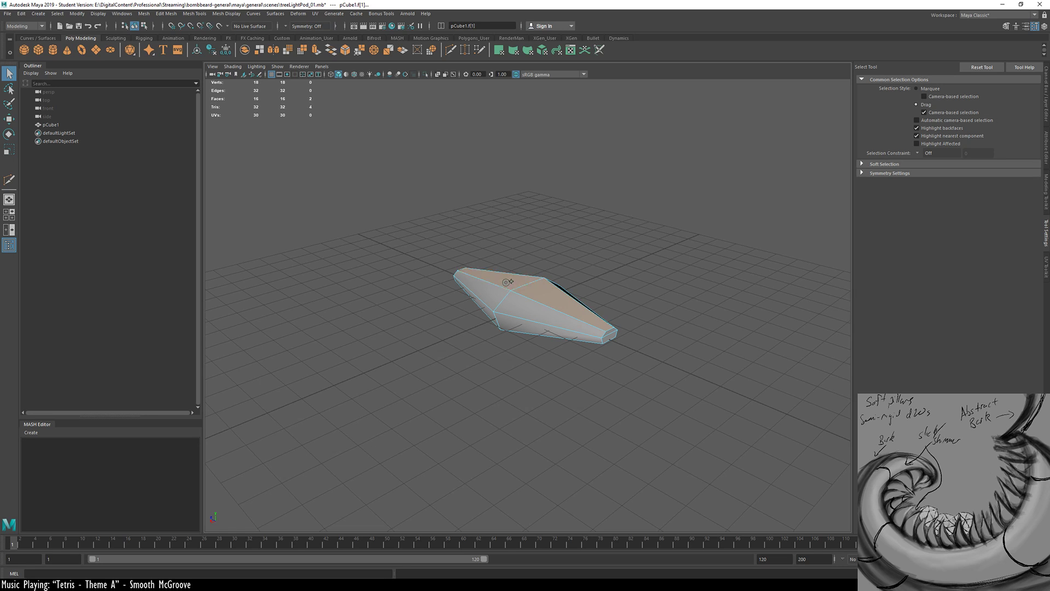
Try lowering the two top faces along the vertical axis, and undo the move
{"action": "key", "text": "space"}
{"action": "right_click_drag", "start_coordinate": [483, 313], "coordinate": [585, 312], "text": "alt"}
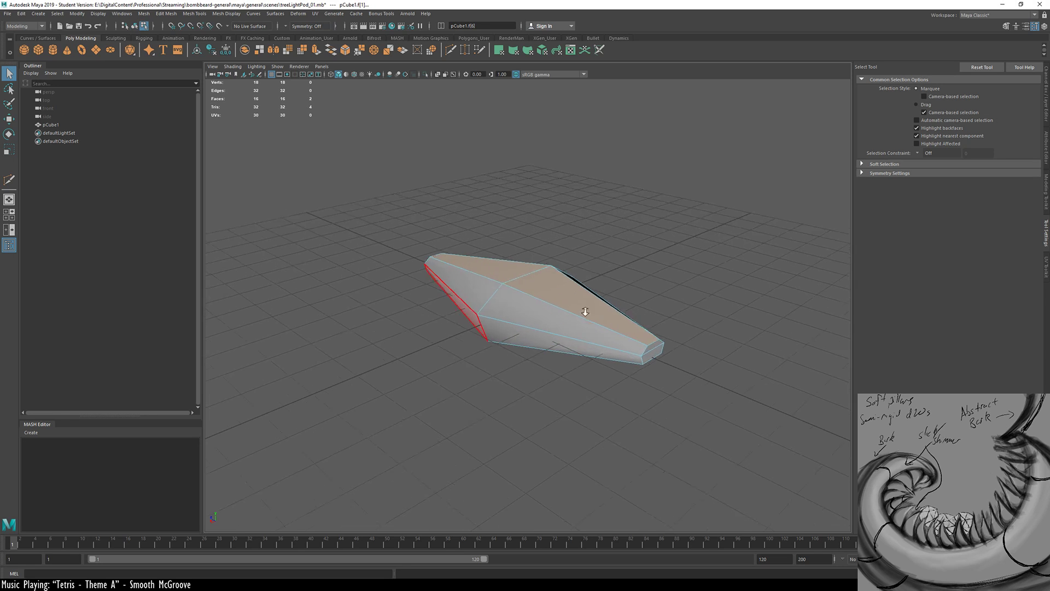
{"action": "left_click_drag", "start_coordinate": [585, 311], "coordinate": [399, 298], "text": "alt"}
{"action": "key", "text": "w"}
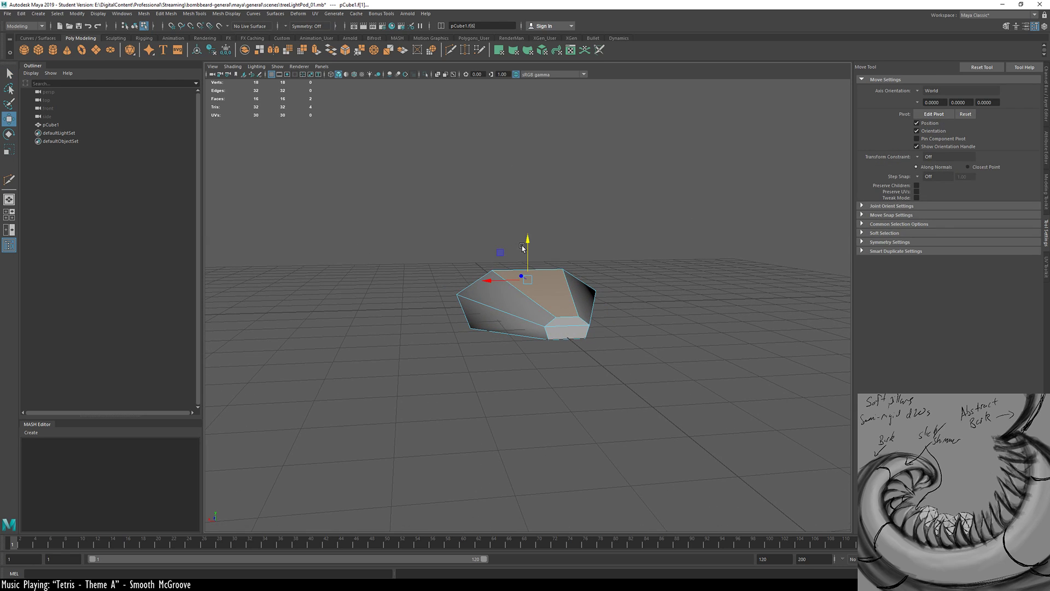
{"action": "left_click_drag", "start_coordinate": [528, 244], "coordinate": [529, 254]}
{"action": "key", "text": "ctrl+z"}
{"action": "left_click_drag", "start_coordinate": [525, 315], "coordinate": [556, 328], "text": "alt"}
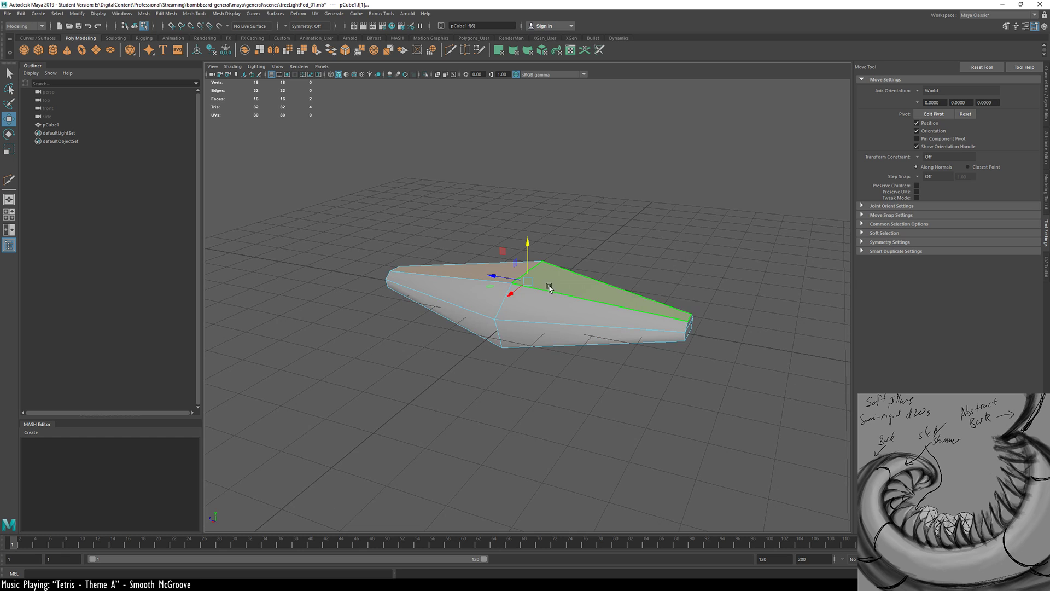
Inset the two top faces with Extrude to leave a thin rim, and extrude them inward with a thickness of -0.32
{"action": "key", "text": "ctrl+e"}
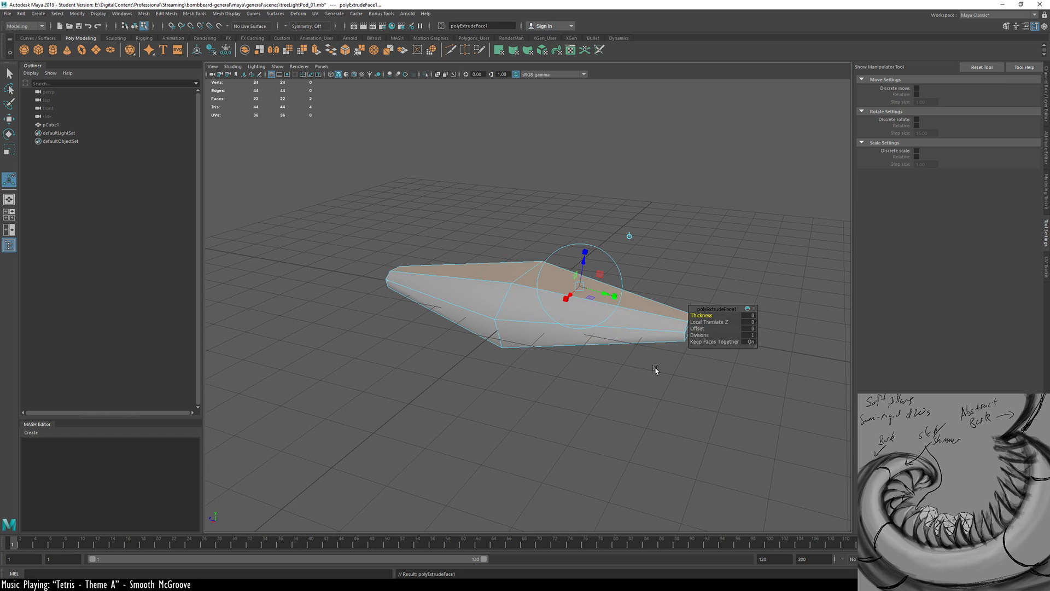
{"action": "mouse_move", "coordinate": [623, 375]}
{"action": "middle_mouse_down"}
{"action": "mouse_move", "coordinate": [649, 374]}
{"action": "mouse_move", "coordinate": [624, 371]}
{"action": "middle_mouse_up"}
{"action": "left_click_drag", "start_coordinate": [626, 372], "coordinate": [590, 349], "text": "alt"}
{"action": "key", "text": "ctrl+e"}
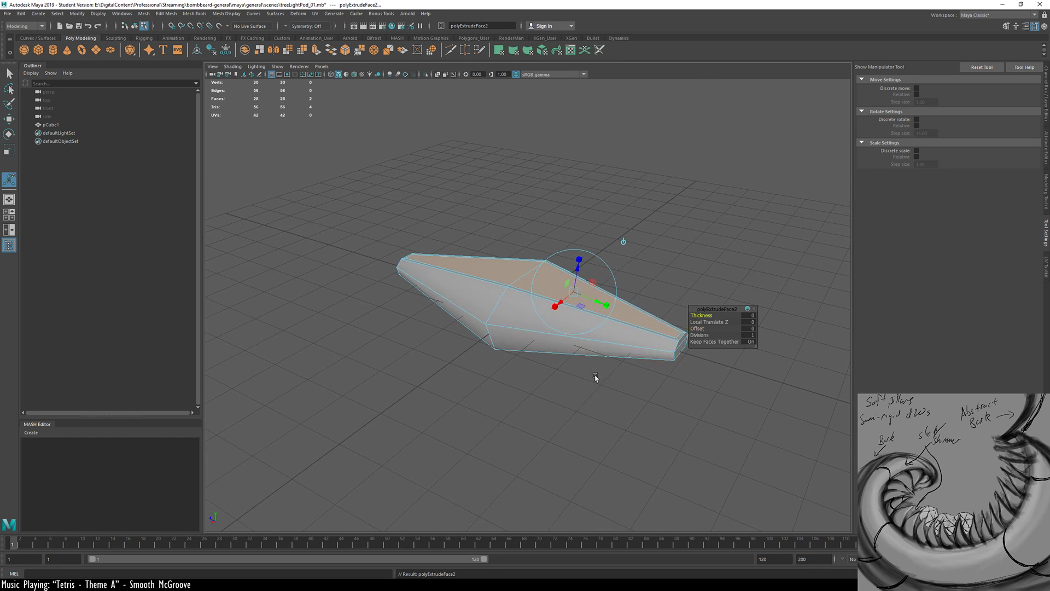
{"action": "middle_click_drag", "start_coordinate": [586, 387], "coordinate": [577, 388]}
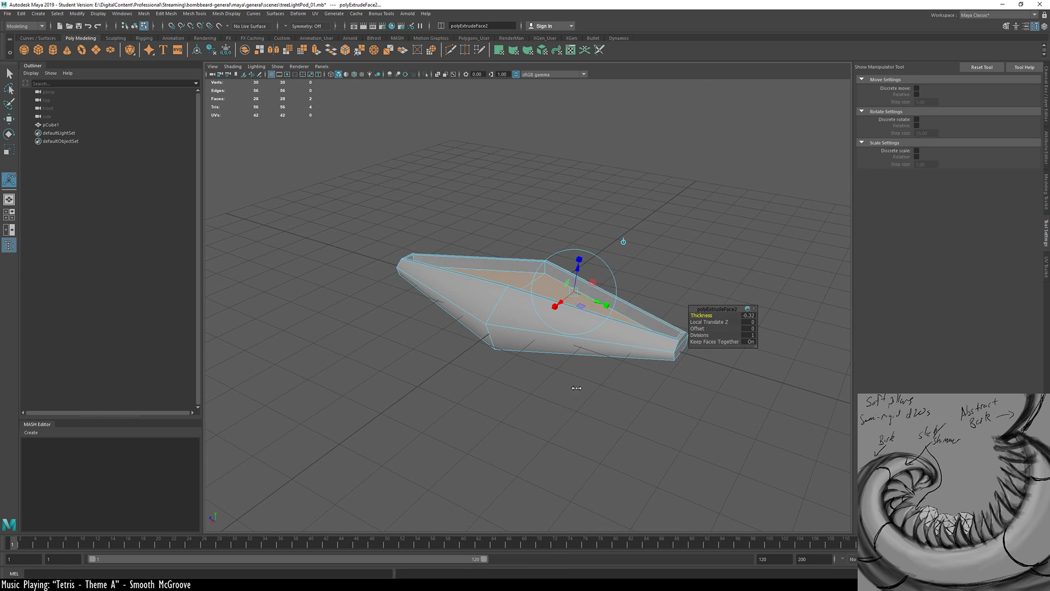
Preview the pod with smooth display in object mode, and return it to the unsmoothed display
{"action": "key", "text": "3"}
{"action": "left_click_drag", "start_coordinate": [551, 382], "coordinate": [547, 356], "text": "alt"}
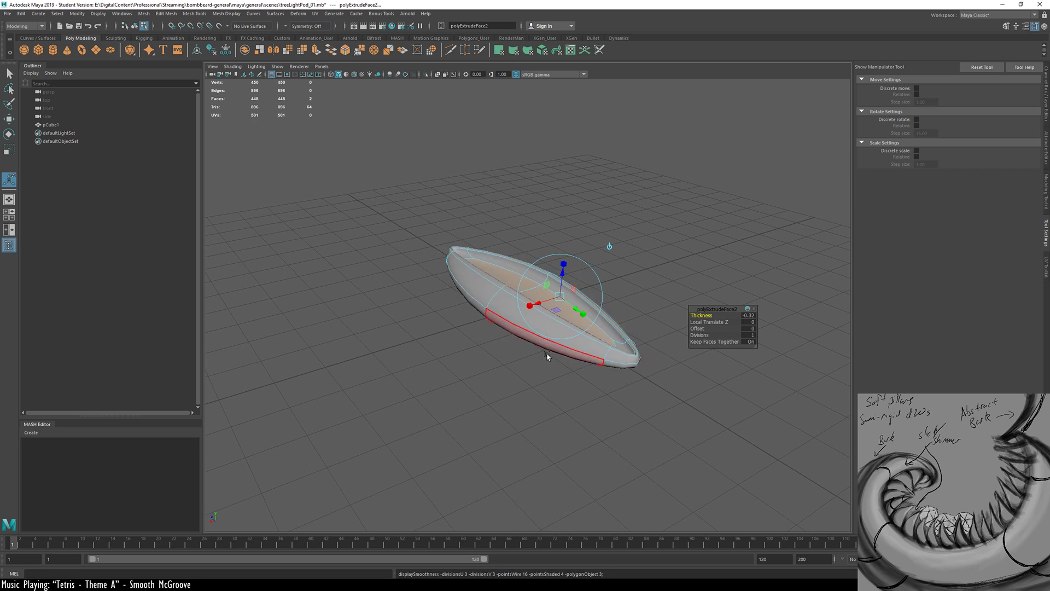
{"action": "right_click_drag", "start_coordinate": [564, 345], "coordinate": [634, 304]}
{"action": "left_click", "coordinate": [682, 267]}
{"action": "left_click_drag", "start_coordinate": [618, 391], "coordinate": [633, 356], "text": "alt"}
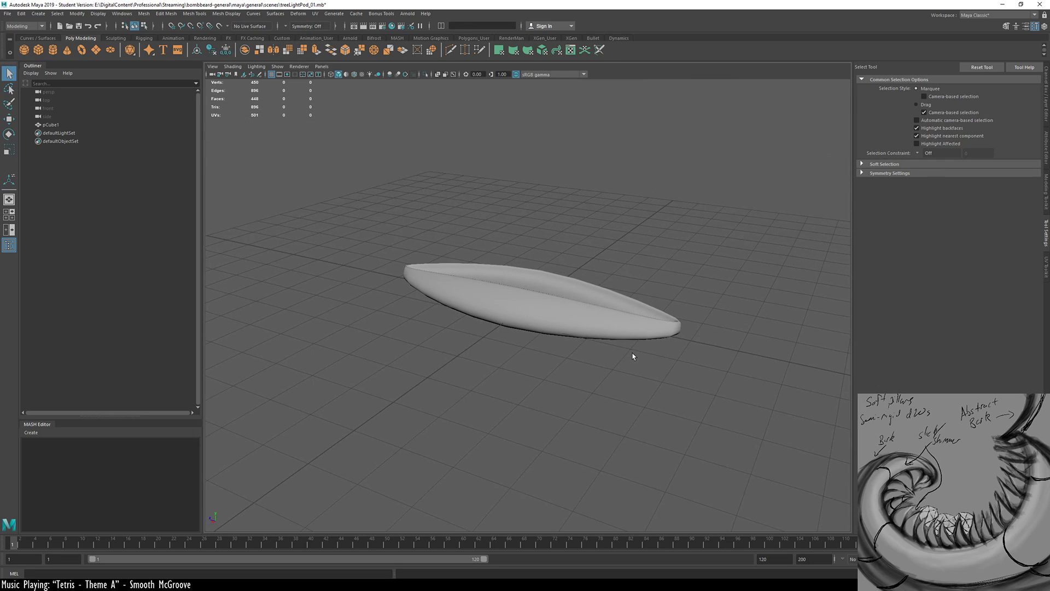
{"action": "left_click", "coordinate": [575, 305]}
{"action": "key", "text": "1"}
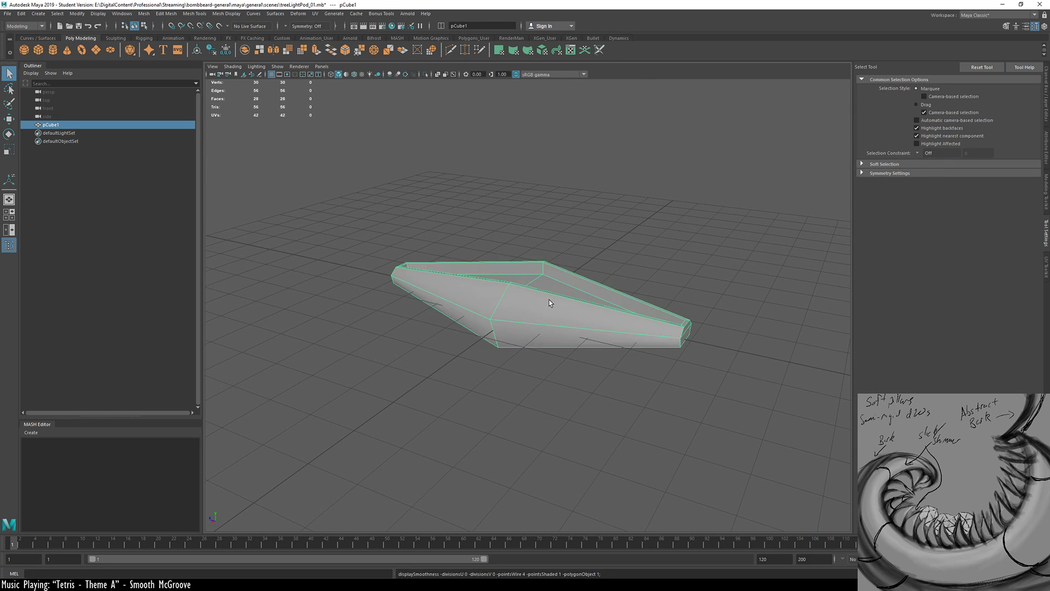
Select the middle vertices on both sides of the rim and scale them apart to widen the opening
{"action": "left_click_drag", "start_coordinate": [557, 315], "coordinate": [446, 311], "text": "alt"}
{"action": "key", "text": "F9"}
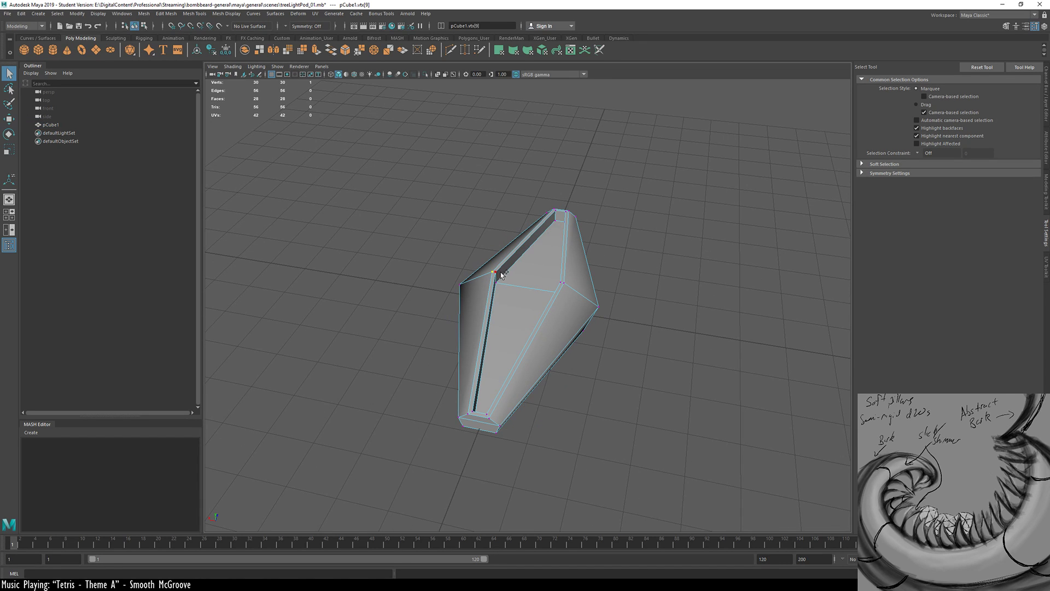
{"action": "mouse_move", "coordinate": [549, 287]}
{"action": "left_mouse_down", "text": "alt"}
{"action": "mouse_move", "coordinate": [602, 292]}
{"action": "mouse_move", "coordinate": [561, 274]}
{"action": "left_mouse_up", "text": "alt"}
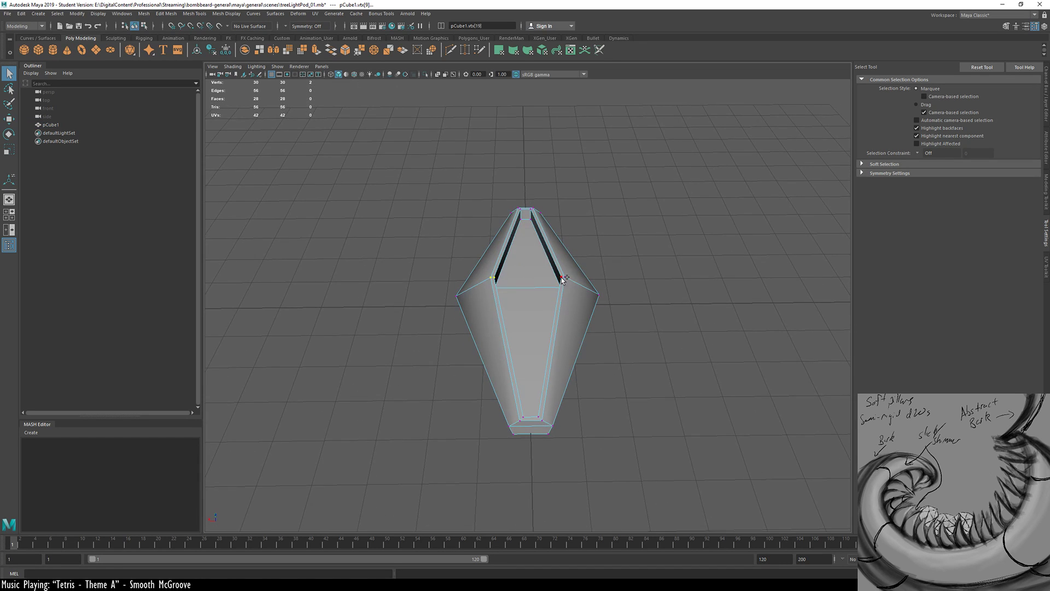
{"action": "left_click_drag", "start_coordinate": [482, 316], "coordinate": [527, 335], "text": "alt"}
{"action": "key", "text": "r"}
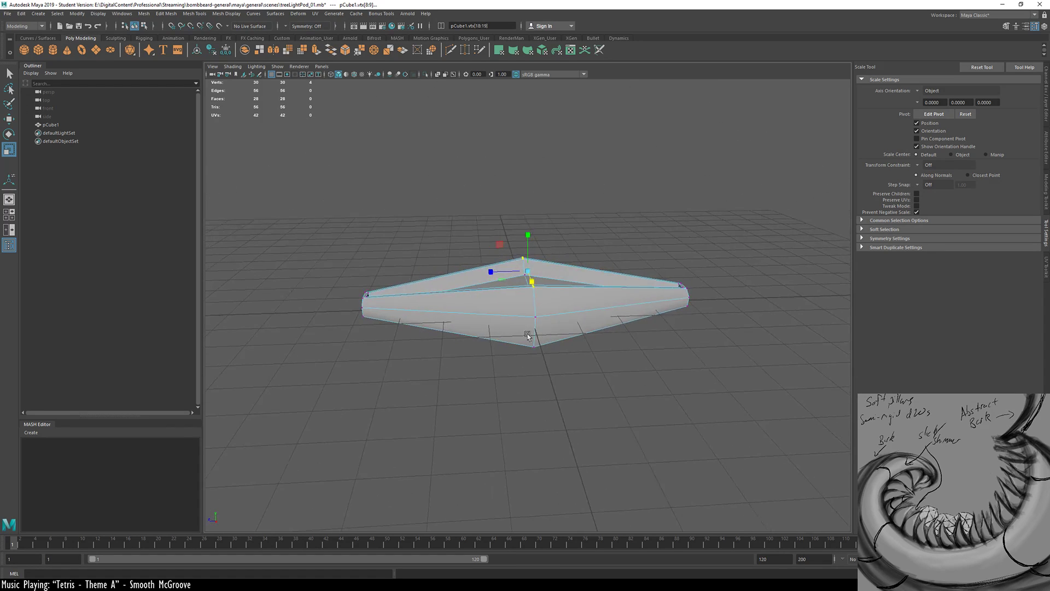
Insert one crosswise edge loop with Multi-Cut in each half of the pod, between the widest section and the end
{"action": "key", "text": "ctrl+shift+x"}
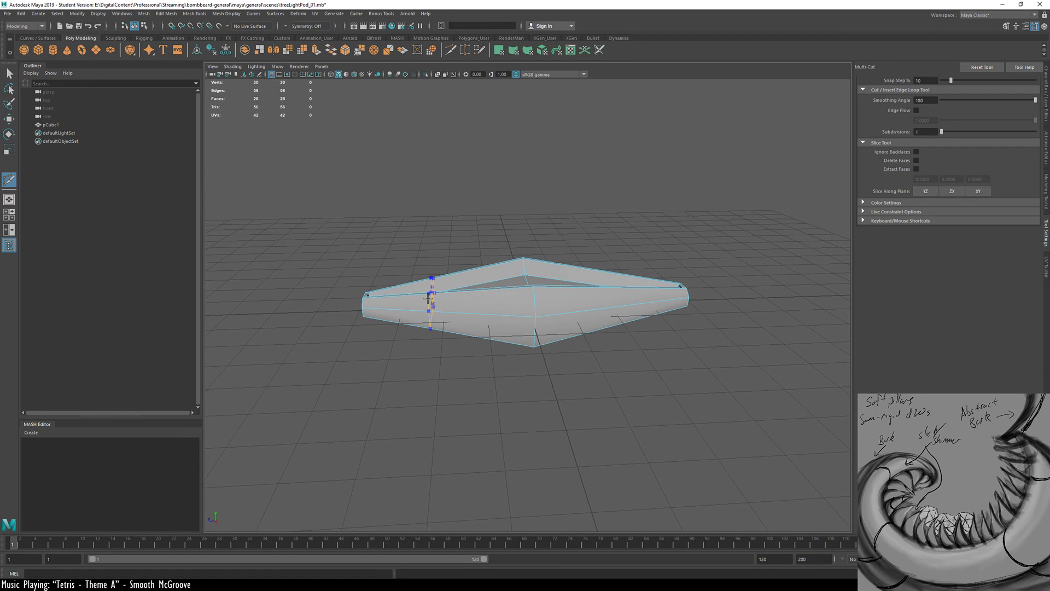
{"action": "left_click", "coordinate": [431, 294], "text": "ctrl"}
{"action": "left_click_drag", "start_coordinate": [431, 294], "coordinate": [523, 327], "text": "alt"}
{"action": "left_click", "coordinate": [645, 298], "text": "ctrl"}
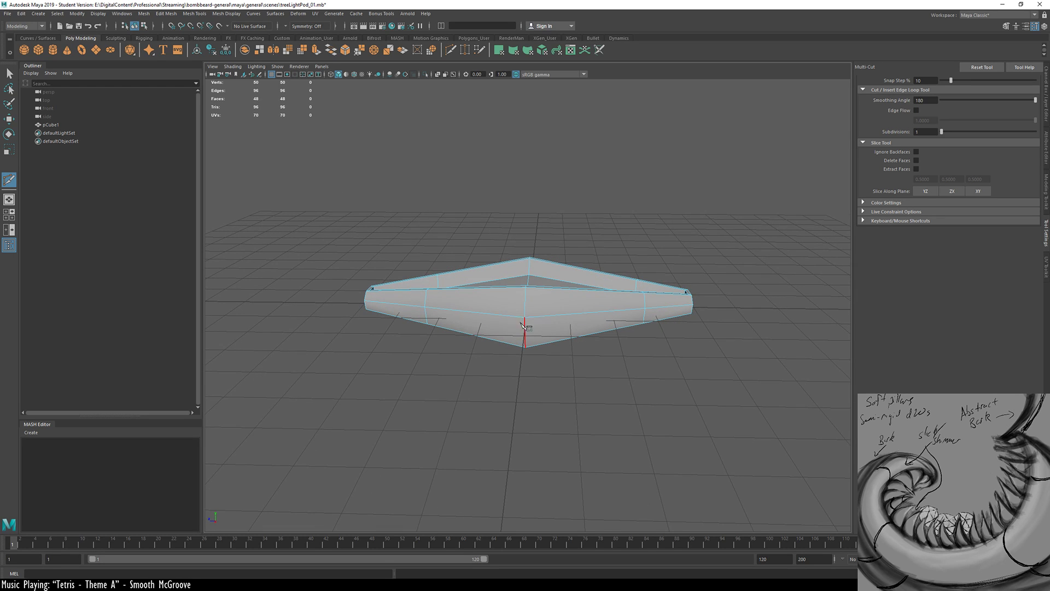
Scale both new edge loops wider to round the pod's outline, and rescale the loop at the end chosen for the tip
{"action": "key", "text": "r"}
{"action": "double_click", "coordinate": [427, 319]}
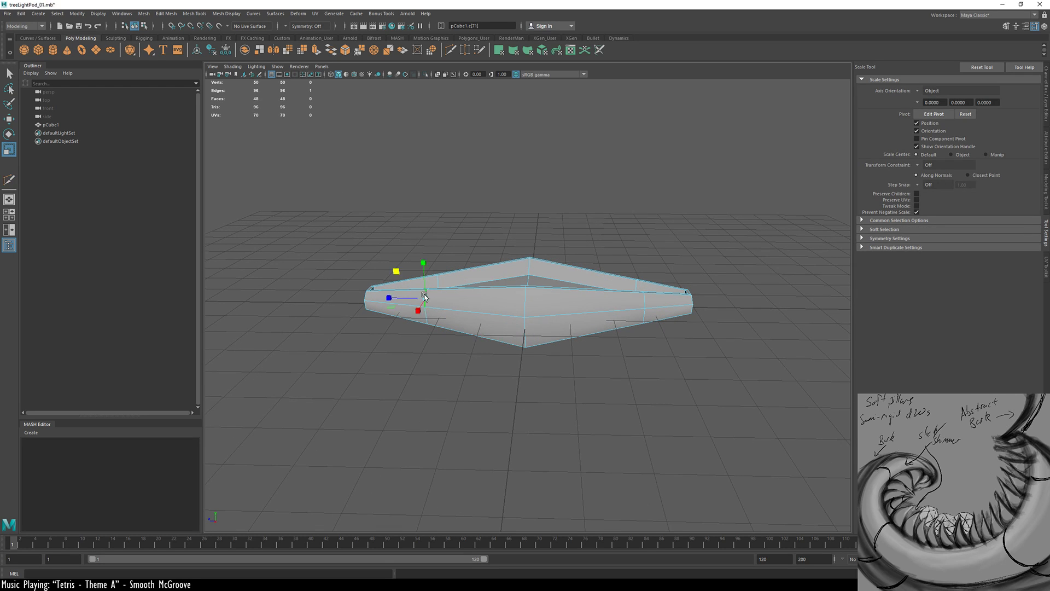
{"action": "double_click", "coordinate": [645, 304], "text": "shift"}
{"action": "left_click_drag", "start_coordinate": [645, 305], "coordinate": [325, 325], "text": "alt"}
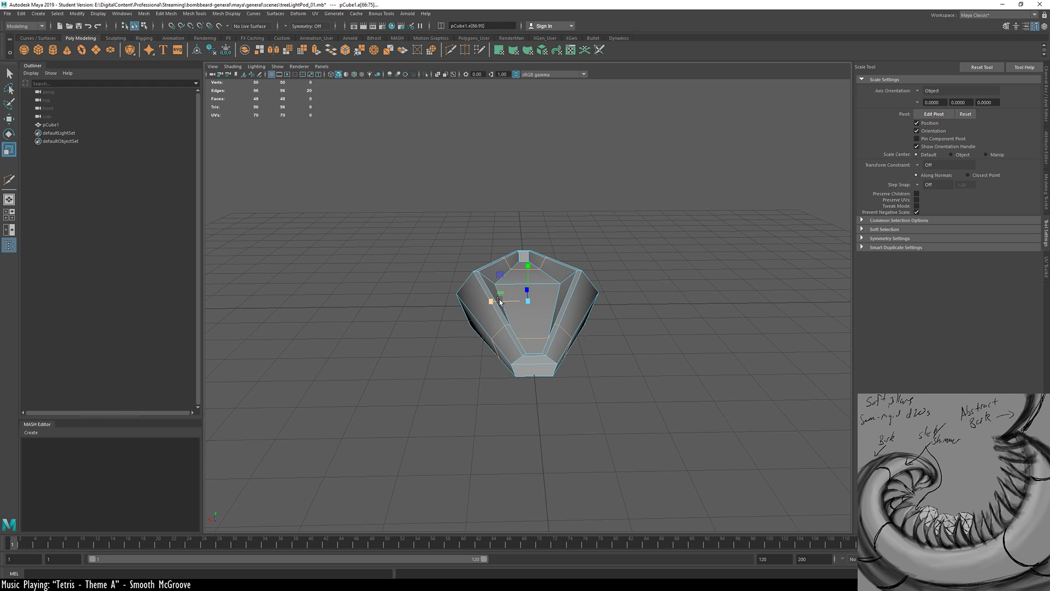
{"action": "left_click_drag", "start_coordinate": [501, 273], "coordinate": [461, 316]}
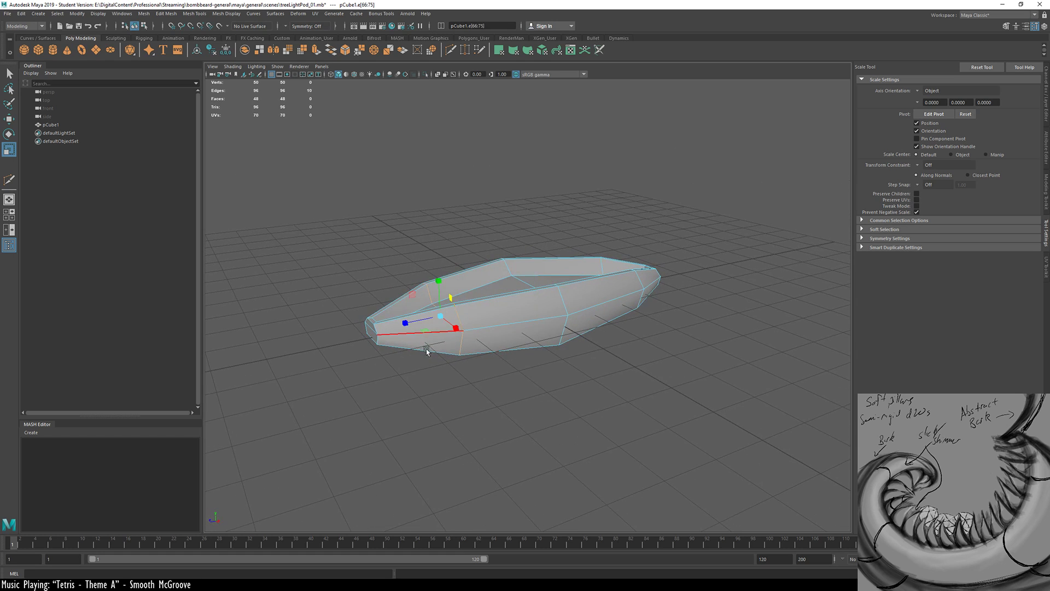
{"action": "left_click_drag", "start_coordinate": [427, 350], "coordinate": [618, 357], "text": "alt"}
{"action": "left_click_drag", "start_coordinate": [555, 301], "coordinate": [475, 336]}
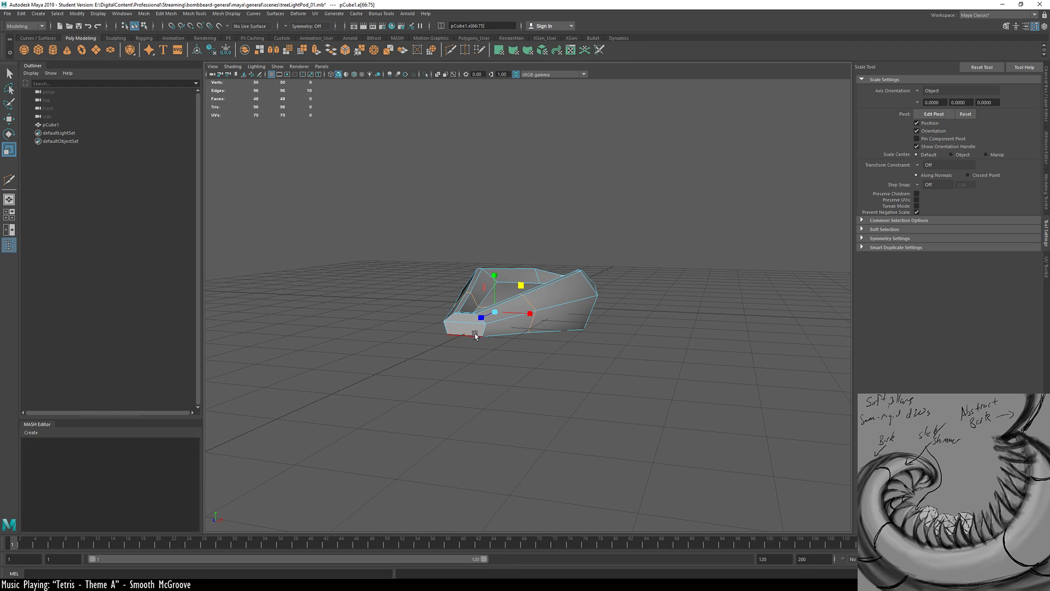
Select four faces at one end of the pod: the two outer end faces, the rim's top face and the inner wall face
{"action": "key", "text": "F11"}
{"action": "left_click", "coordinate": [470, 320]}
{"action": "left_click", "coordinate": [473, 330], "text": "shift"}
{"action": "left_click_drag", "start_coordinate": [477, 402], "coordinate": [430, 412], "text": "alt"}
{"action": "middle_click_drag", "start_coordinate": [435, 339], "coordinate": [482, 395]}
{"action": "right_click_drag", "start_coordinate": [356, 360], "coordinate": [689, 317], "text": "alt"}
{"action": "middle_click_drag", "start_coordinate": [437, 329], "coordinate": [696, 286], "text": "alt"}
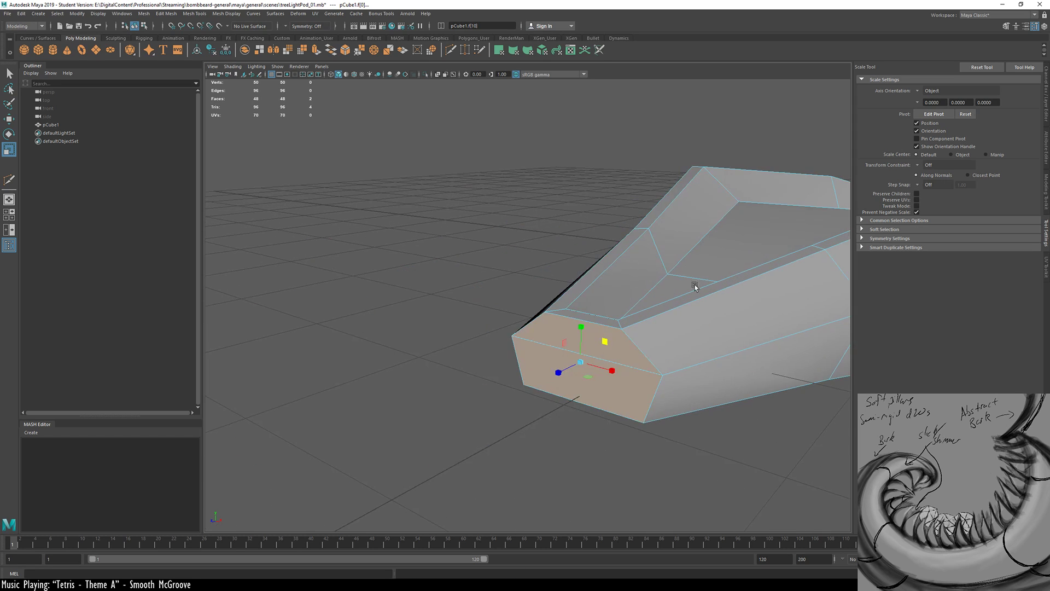
{"action": "left_click_drag", "start_coordinate": [556, 362], "coordinate": [316, 416], "text": "alt"}
{"action": "left_click", "coordinate": [432, 385], "text": "shift"}
{"action": "middle_click_drag", "start_coordinate": [389, 312], "coordinate": [645, 350], "text": "alt"}
{"action": "left_click_drag", "start_coordinate": [646, 350], "coordinate": [473, 350], "text": "alt"}
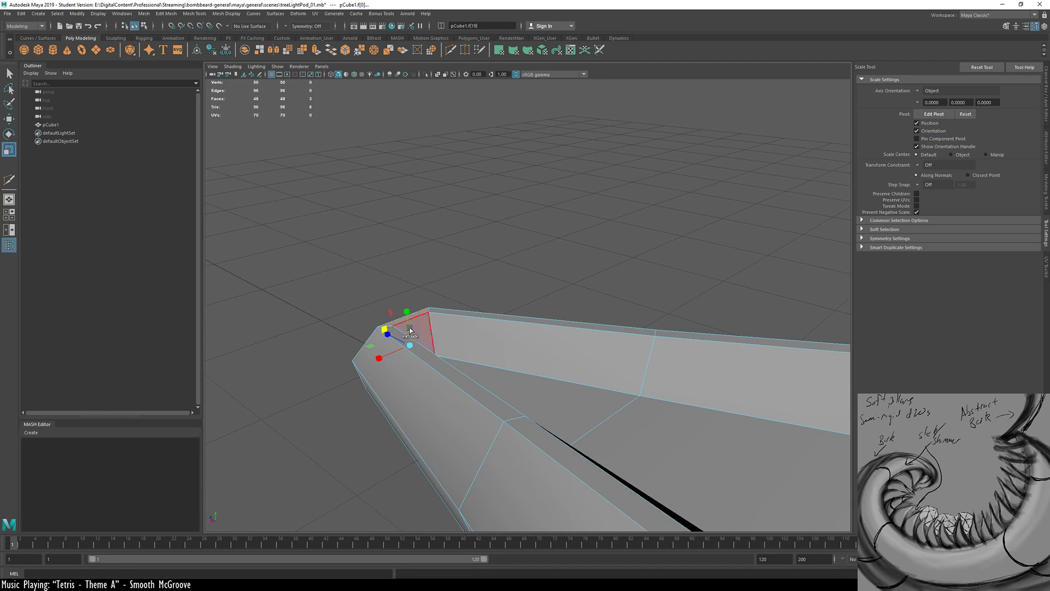
{"action": "left_click", "coordinate": [411, 330], "text": "shift"}
Scale the four selected end faces down into a narrow tip
{"action": "left_click_drag", "start_coordinate": [392, 384], "coordinate": [582, 377], "text": "alt"}
{"action": "middle_click_drag", "start_coordinate": [583, 377], "coordinate": [575, 378]}
{"action": "left_click_drag", "start_coordinate": [574, 378], "coordinate": [564, 337], "text": "alt"}
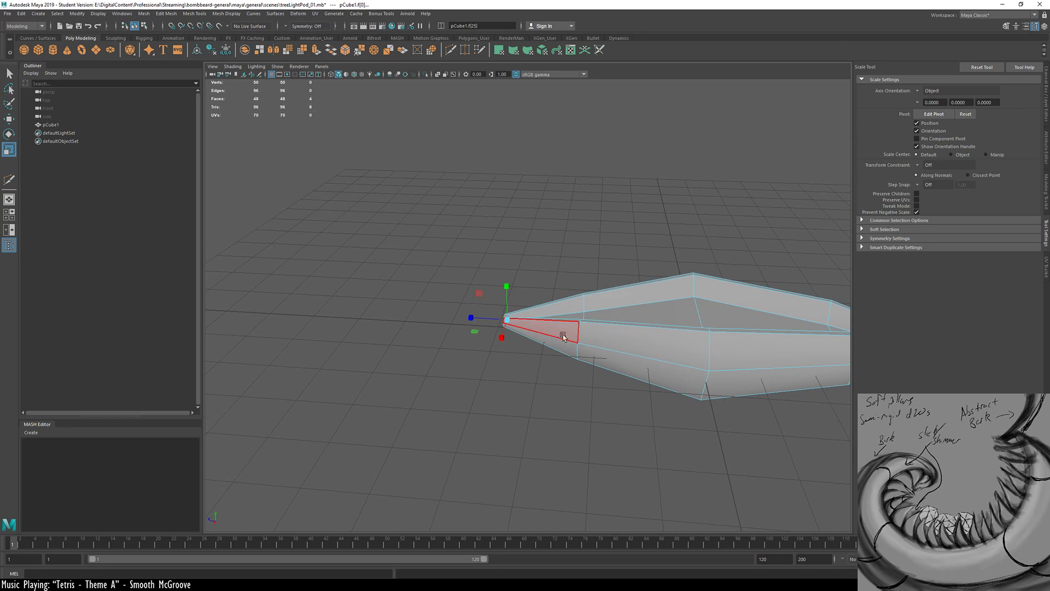
{"action": "left_click_drag", "start_coordinate": [630, 302], "coordinate": [629, 358], "text": "alt"}
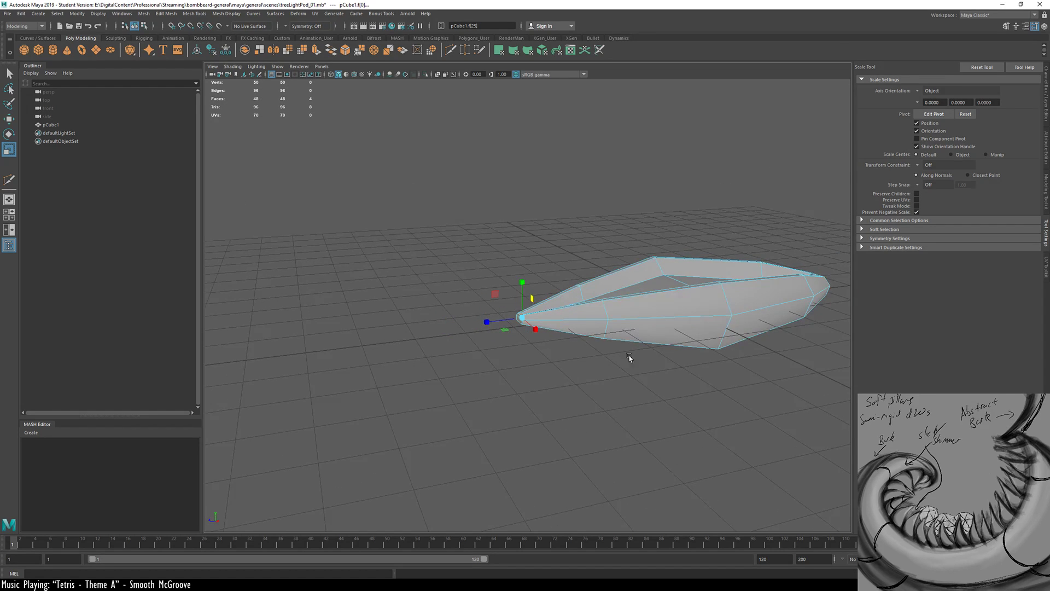
Turn on soft selection, adjust its falloff radius, and move the tip faces outward along the pod's length to stretch the taper
{"action": "key", "text": "b"}
{"action": "left_click_drag", "start_coordinate": [536, 392], "coordinate": [723, 385]}
{"action": "key", "text": "w"}
{"action": "left_click_drag", "start_coordinate": [489, 323], "coordinate": [379, 340]}
{"action": "left_click_drag", "start_coordinate": [555, 387], "coordinate": [479, 379], "text": "alt"}
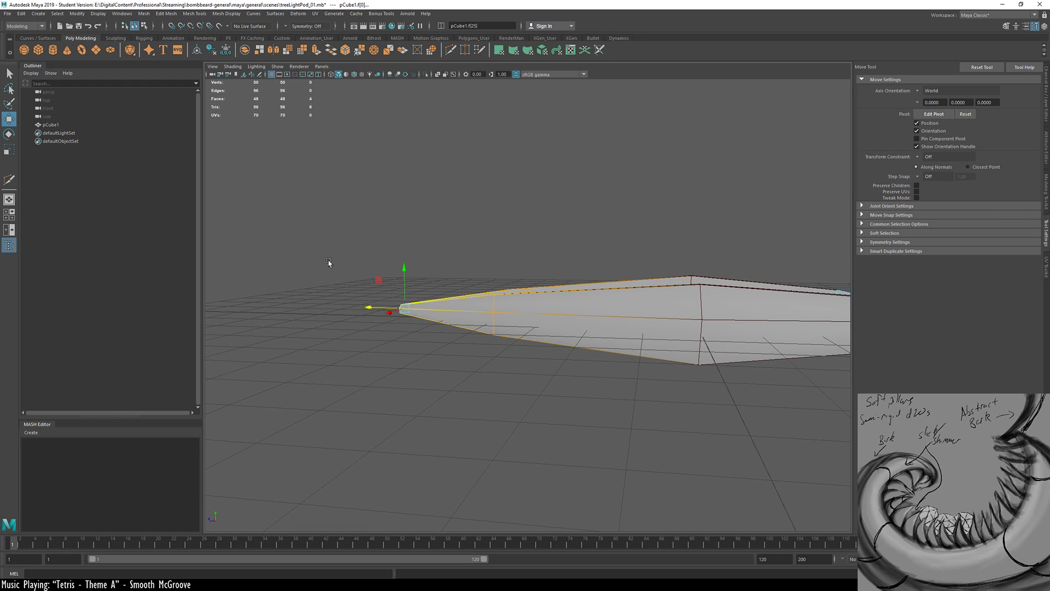
Switch to edge mode and insert six crosswise edge loops along the tapered tip with Multi-Cut
{"action": "left_click_drag", "start_coordinate": [370, 371], "coordinate": [361, 333], "text": "alt"}
{"action": "right_click_drag", "start_coordinate": [361, 333], "coordinate": [421, 342], "text": "alt"}
{"action": "middle_click_drag", "start_coordinate": [421, 342], "coordinate": [551, 366], "text": "alt"}
{"action": "left_click_drag", "start_coordinate": [550, 366], "coordinate": [501, 398], "text": "alt"}
{"action": "right_click_drag", "start_coordinate": [536, 376], "coordinate": [539, 352]}
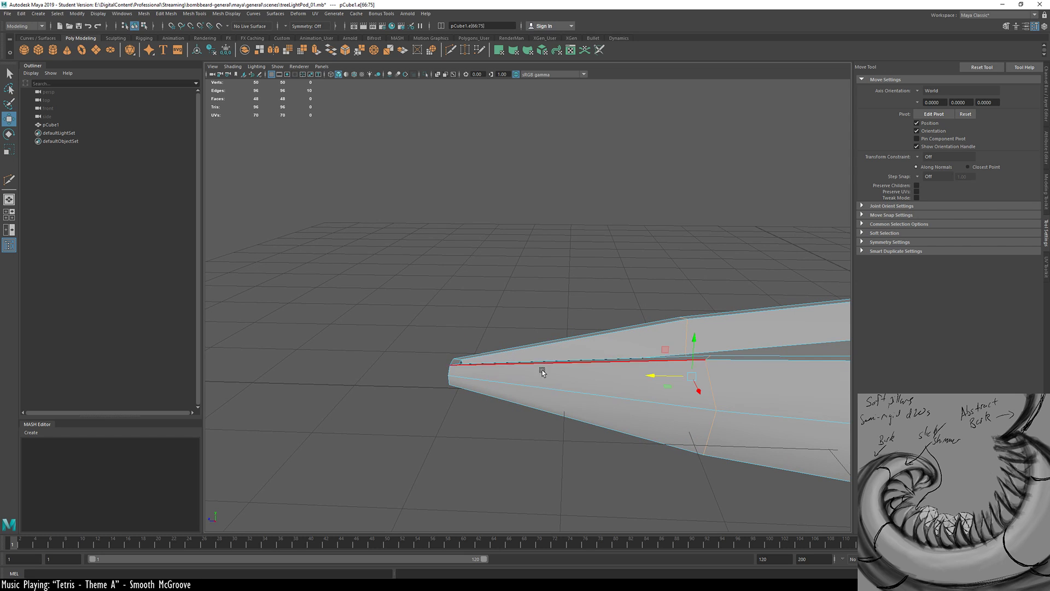
{"action": "key", "text": "y"}
{"action": "left_click", "coordinate": [475, 371], "text": "ctrl"}
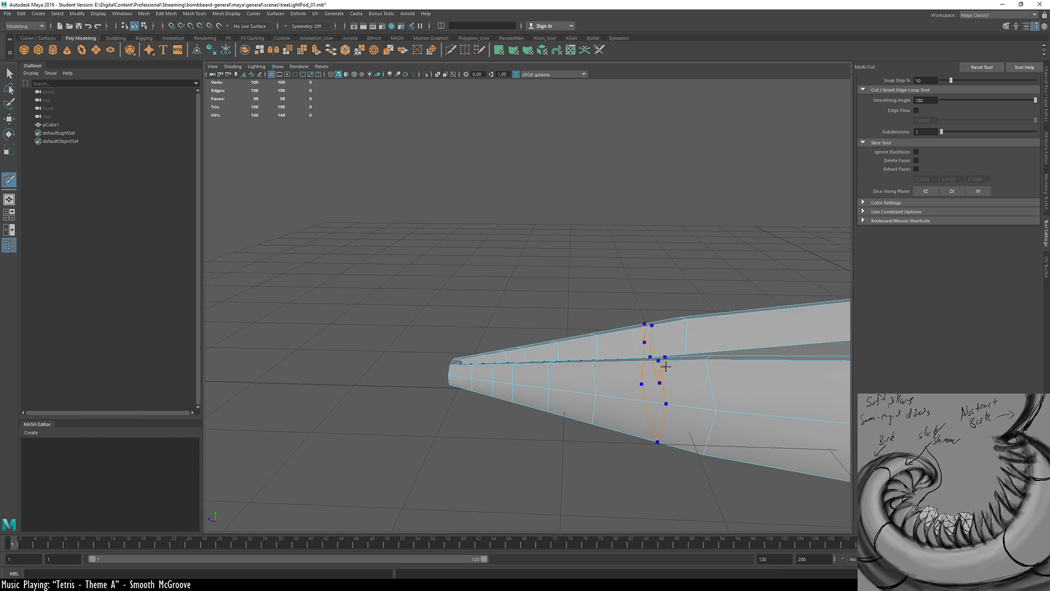
{"action": "scroll", "coordinate": [595, 457], "scroll_direction": "down", "scroll_amount": 10}
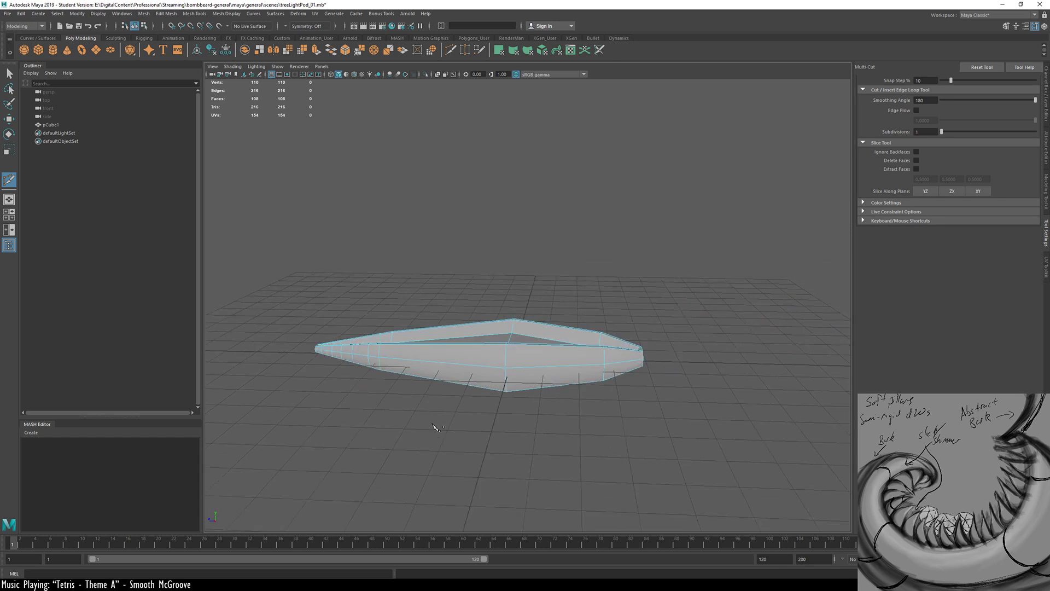
Insert three more crosswise edge loops, two between the taper and the widest section and one behind the widest section
{"action": "left_click_drag", "start_coordinate": [584, 453], "coordinate": [579, 424], "text": "alt"}
{"action": "middle_click_drag", "start_coordinate": [482, 382], "coordinate": [569, 383], "text": "alt"}
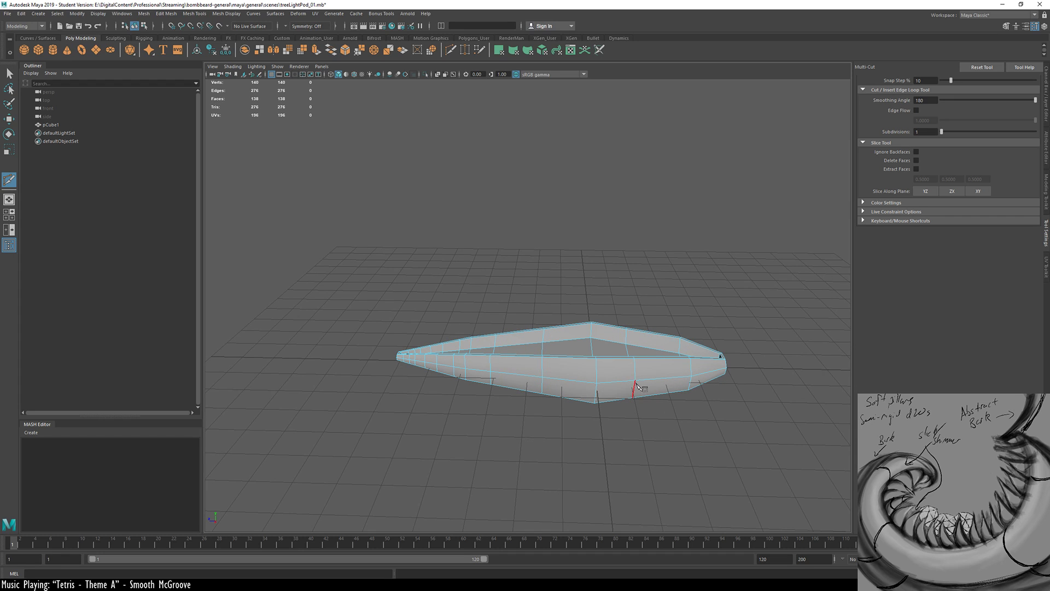
Slide the edge loop behind the widest section toward the blunt end with the Slide Edge tool
{"action": "key", "text": "w"}
{"action": "double_click", "coordinate": [635, 378]}
{"action": "right_click_drag", "start_coordinate": [641, 375], "coordinate": [643, 437], "text": "shift"}
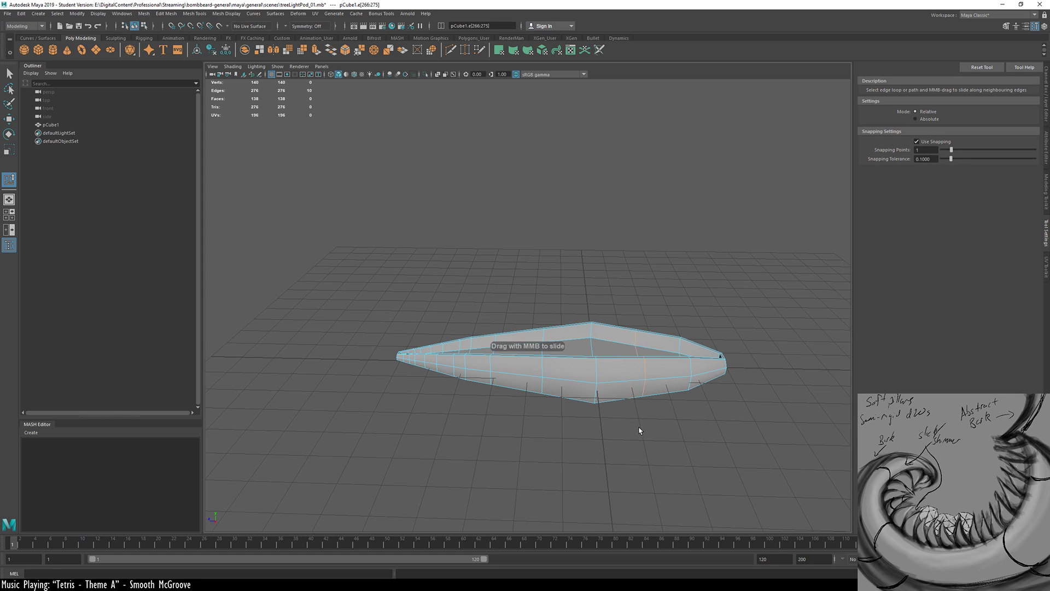
{"action": "left_click_drag", "start_coordinate": [639, 430], "coordinate": [493, 319], "text": "alt"}
{"action": "left_click_drag", "start_coordinate": [508, 346], "coordinate": [486, 372], "text": "alt"}
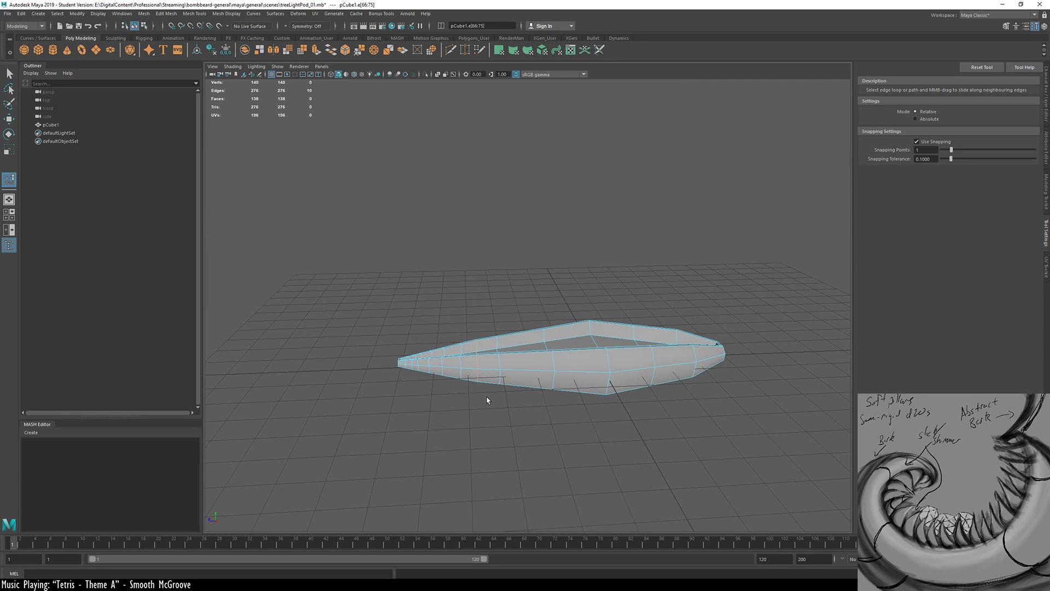
{"action": "left_click_drag", "start_coordinate": [486, 431], "coordinate": [474, 467], "text": "alt"}
Return to object mode and examine the pod's shape from several sides with smooth display on and off
{"action": "right_click_drag", "start_coordinate": [485, 442], "coordinate": [547, 378]}
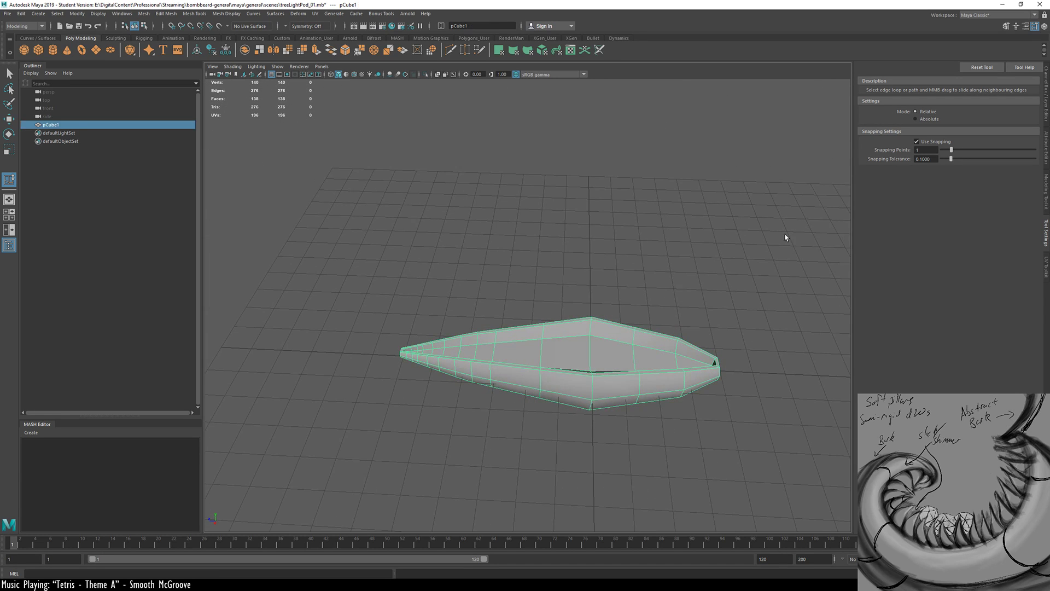
{"action": "left_click", "coordinate": [786, 237]}
{"action": "left_click_drag", "start_coordinate": [569, 476], "coordinate": [479, 422], "text": "alt"}
{"action": "left_click", "coordinate": [695, 375]}
{"action": "left_click_drag", "start_coordinate": [695, 375], "coordinate": [494, 413], "text": "alt"}
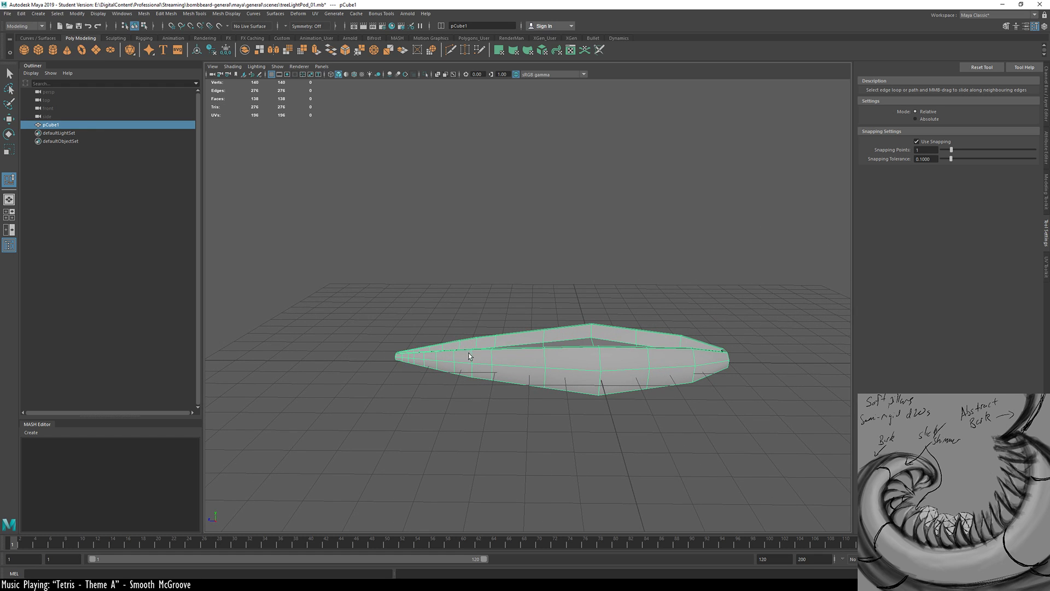
{"action": "left_click_drag", "start_coordinate": [641, 366], "coordinate": [527, 388], "text": "alt"}
{"action": "key", "text": "3"}
{"action": "left_click", "coordinate": [573, 419]}
{"action": "left_click_drag", "start_coordinate": [573, 419], "coordinate": [478, 338], "text": "alt"}
{"action": "left_click", "coordinate": [552, 378]}
{"action": "key", "text": "1"}
{"action": "left_click", "coordinate": [597, 339]}
{"action": "left_click", "coordinate": [478, 335]}
Insert three lengthwise edge loops across the underside with Multi-Cut, one centered and one halfway to each side
{"action": "left_click_drag", "start_coordinate": [476, 386], "coordinate": [514, 295], "text": "alt"}
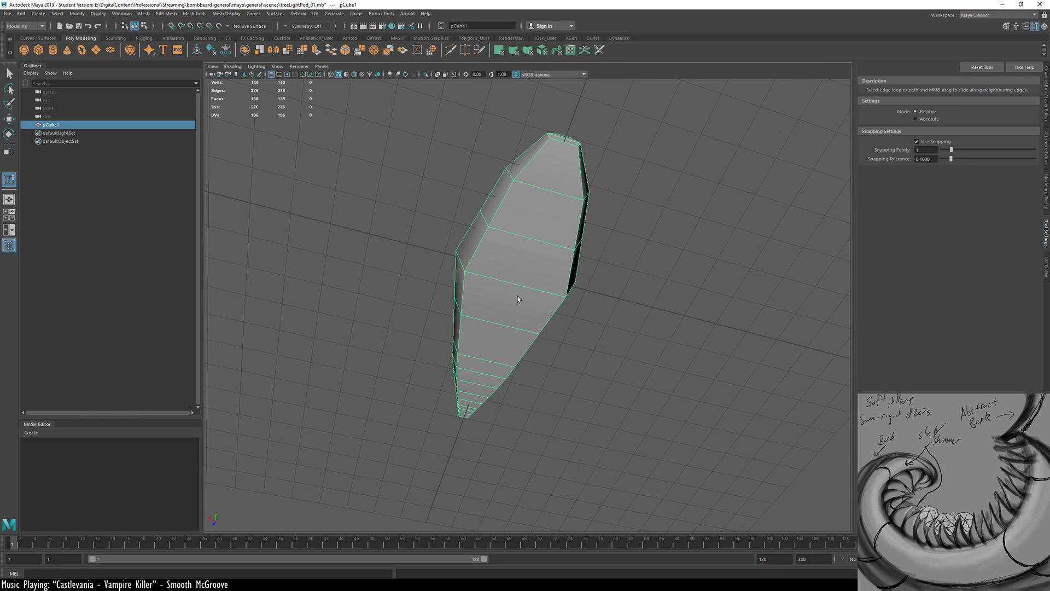
{"action": "left_click_drag", "start_coordinate": [544, 282], "coordinate": [488, 308], "text": "alt"}
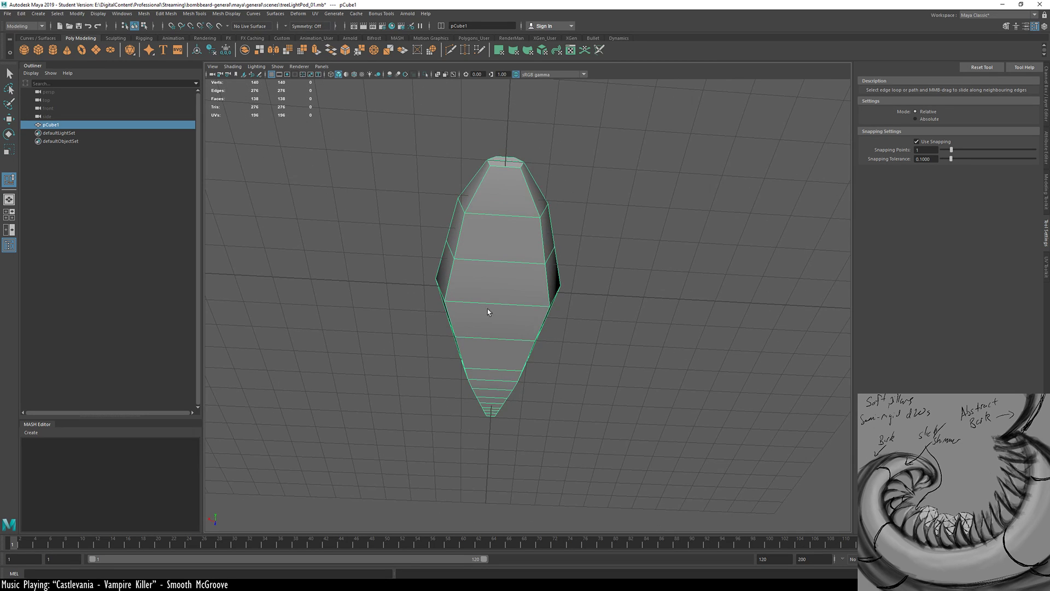
{"action": "right_click_drag", "start_coordinate": [497, 301], "coordinate": [500, 276]}
{"action": "key", "text": "ctrl+shift+x"}
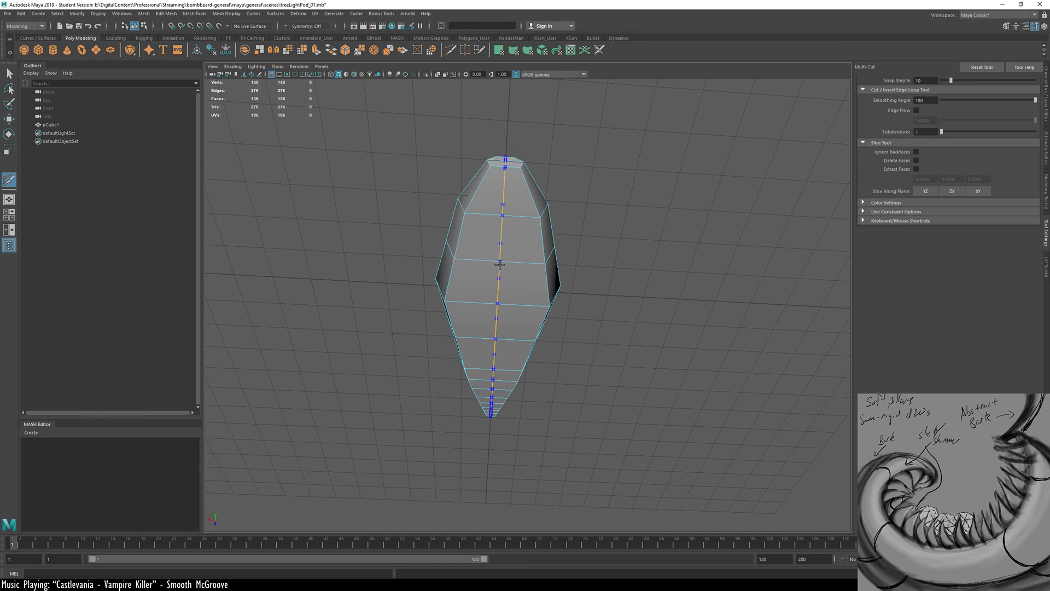
{"action": "middle_click", "coordinate": [500, 266], "text": "ctrl"}
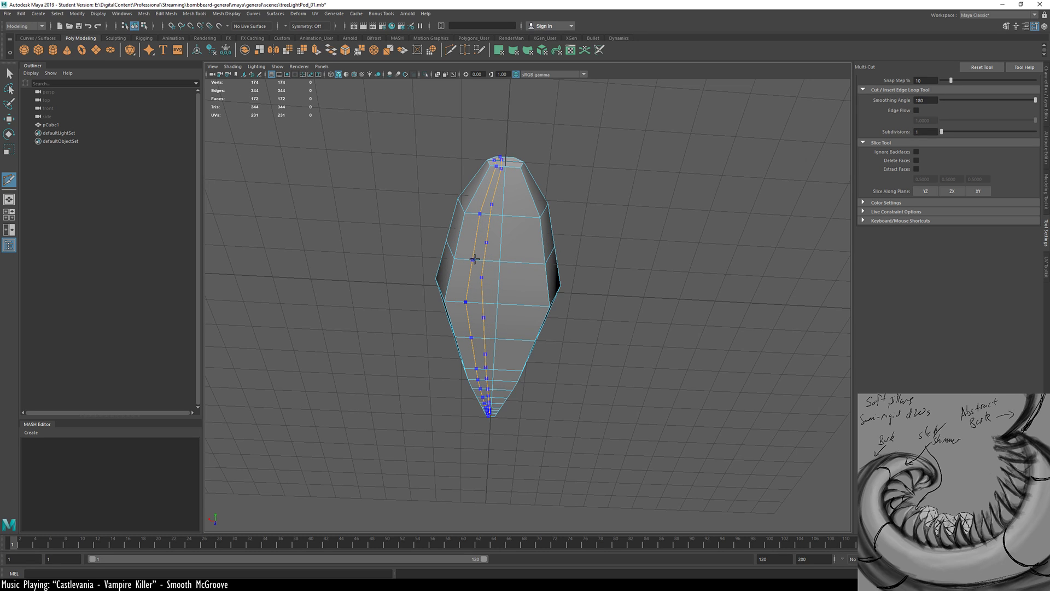
{"action": "middle_click", "coordinate": [480, 260], "text": "ctrl"}
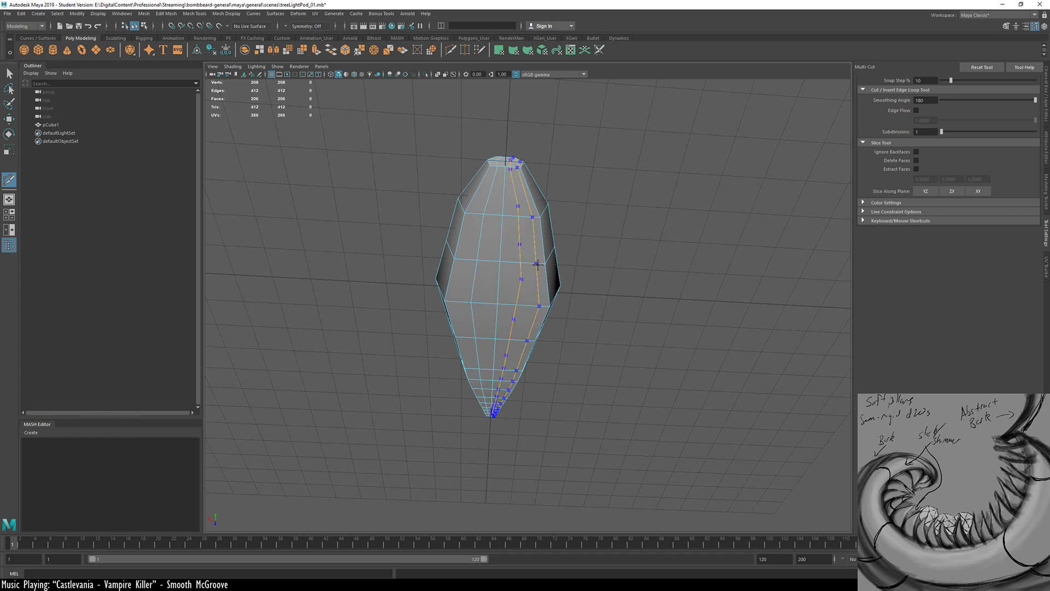
{"action": "middle_click", "coordinate": [523, 262], "text": "ctrl"}
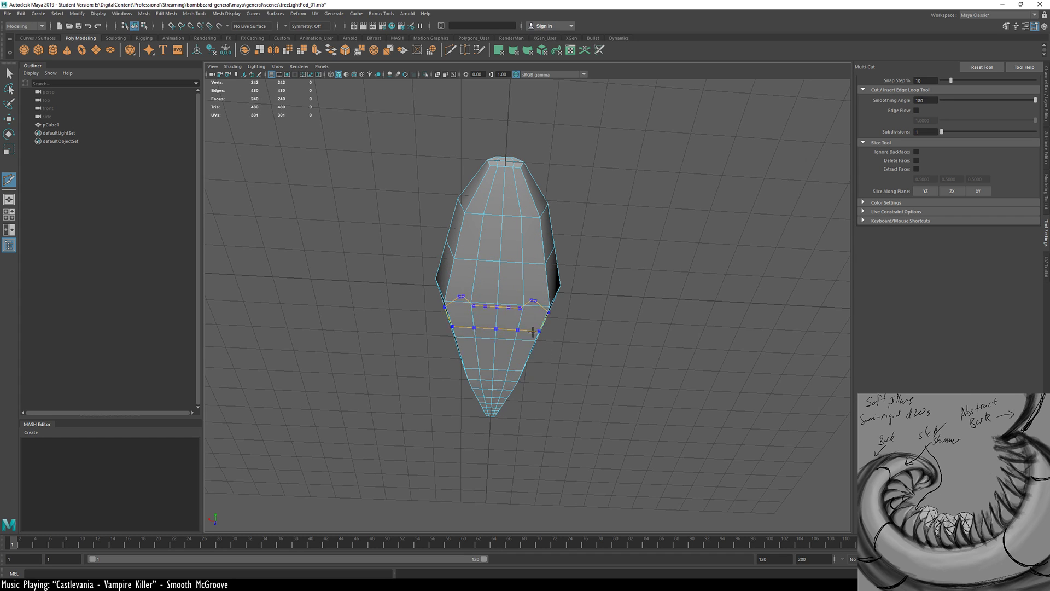
Select the central lengthwise edge loop on the underside and delete it
{"action": "key", "text": "w"}
{"action": "double_click", "coordinate": [497, 271]}
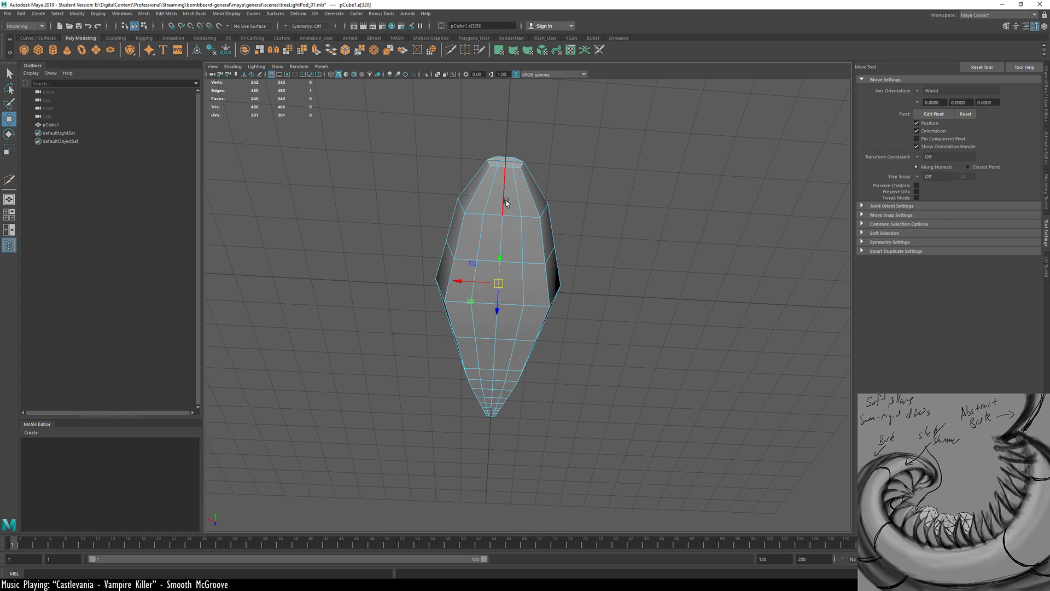
{"action": "left_click_drag", "start_coordinate": [522, 236], "coordinate": [487, 218], "text": "alt"}
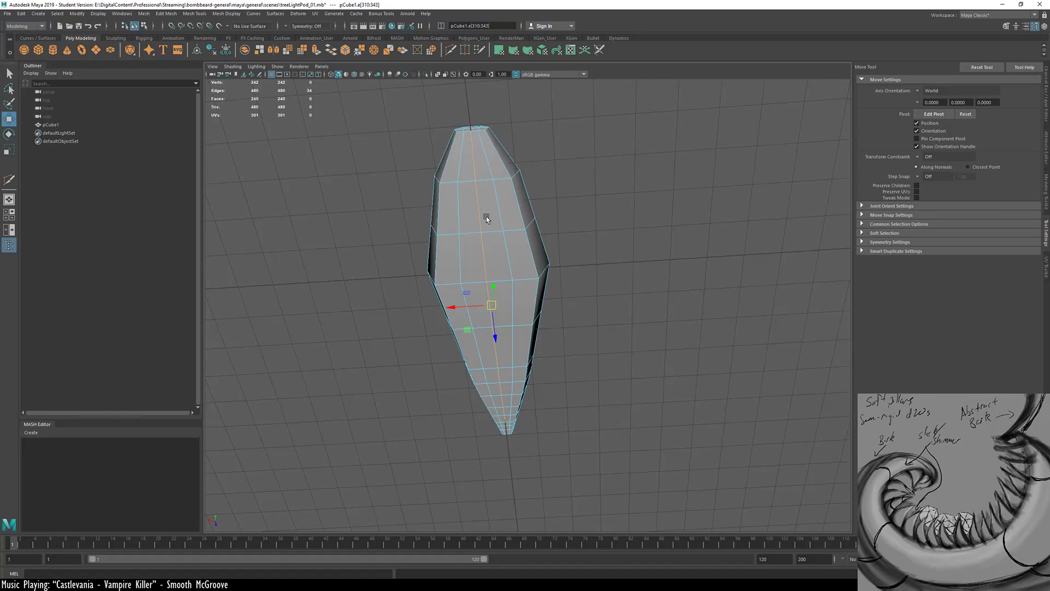
{"action": "key", "text": "ctrl+Delete"}
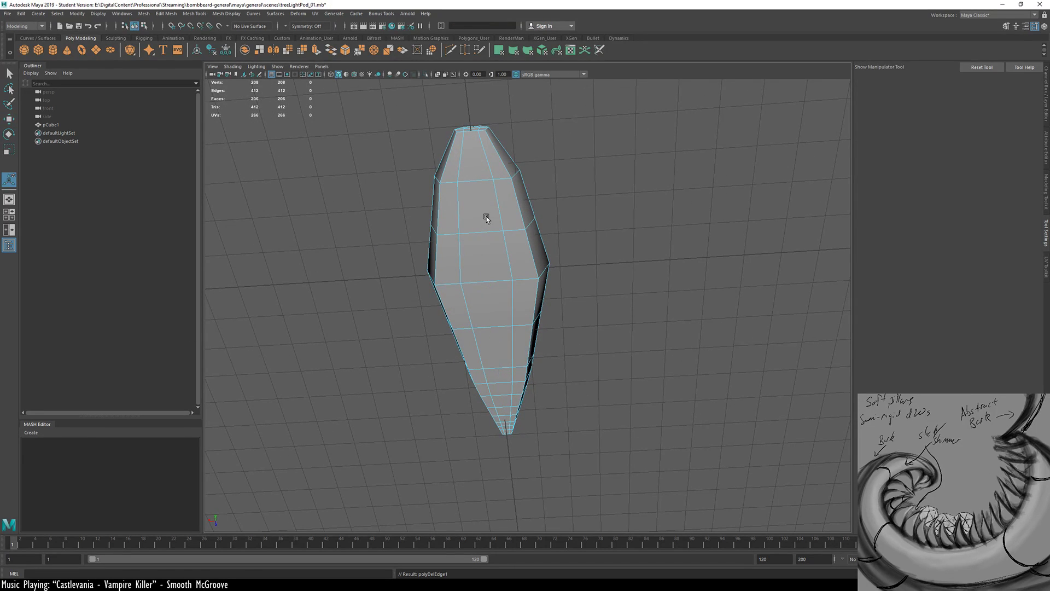
Select the central lengthwise strip of faces along the underside, from the blunt end down to the tip
{"action": "left_click_drag", "start_coordinate": [514, 286], "coordinate": [565, 378], "text": "alt"}
{"action": "key", "text": "w"}
{"action": "key", "text": "F11"}
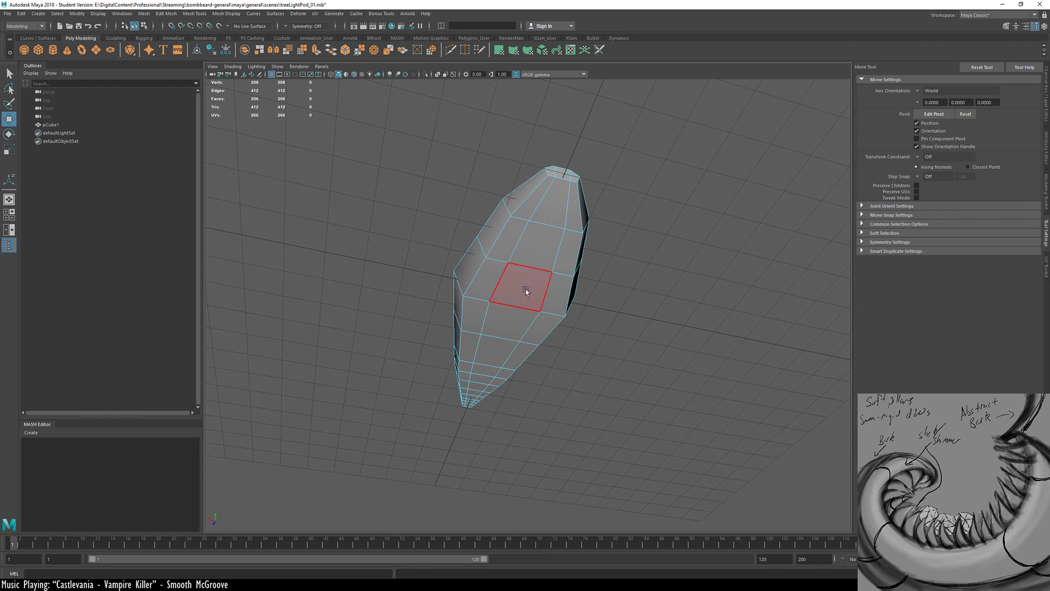
{"action": "left_click_drag", "start_coordinate": [553, 219], "coordinate": [501, 336]}
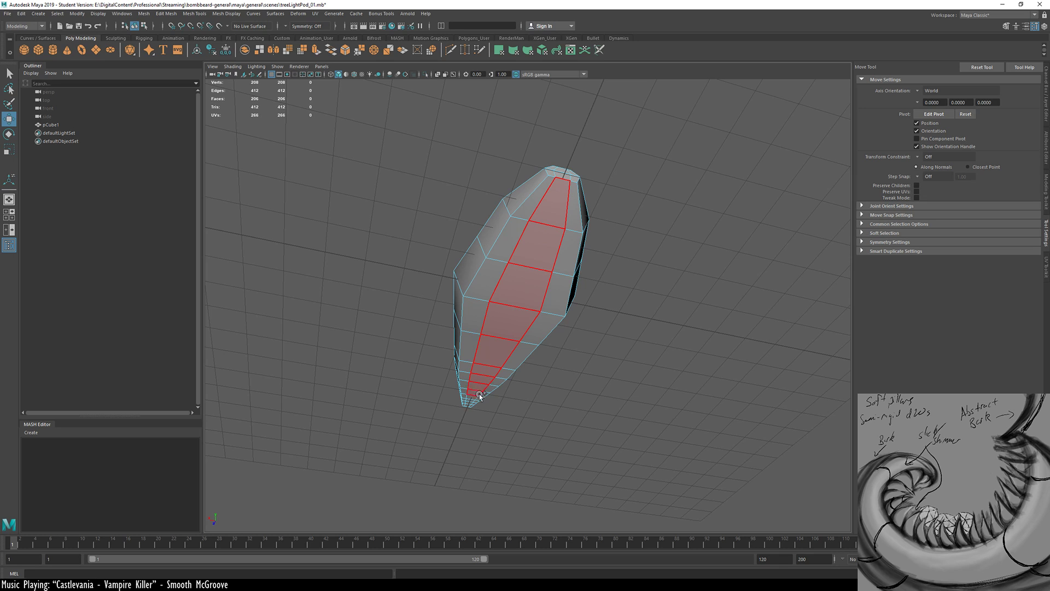
{"action": "left_click_drag", "start_coordinate": [471, 407], "coordinate": [462, 410]}
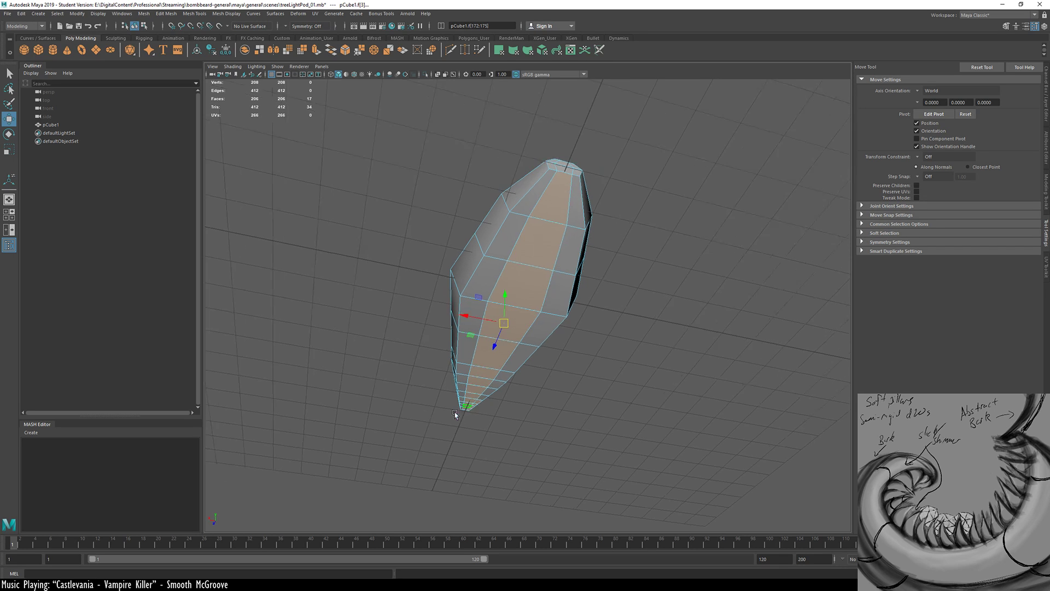
{"action": "scroll", "coordinate": [464, 410], "scroll_direction": "up", "scroll_amount": 5}
{"action": "scroll", "coordinate": [464, 410], "scroll_direction": "down", "scroll_amount": 5}
{"action": "middle_click_drag", "start_coordinate": [464, 410], "coordinate": [560, 91], "text": "alt"}
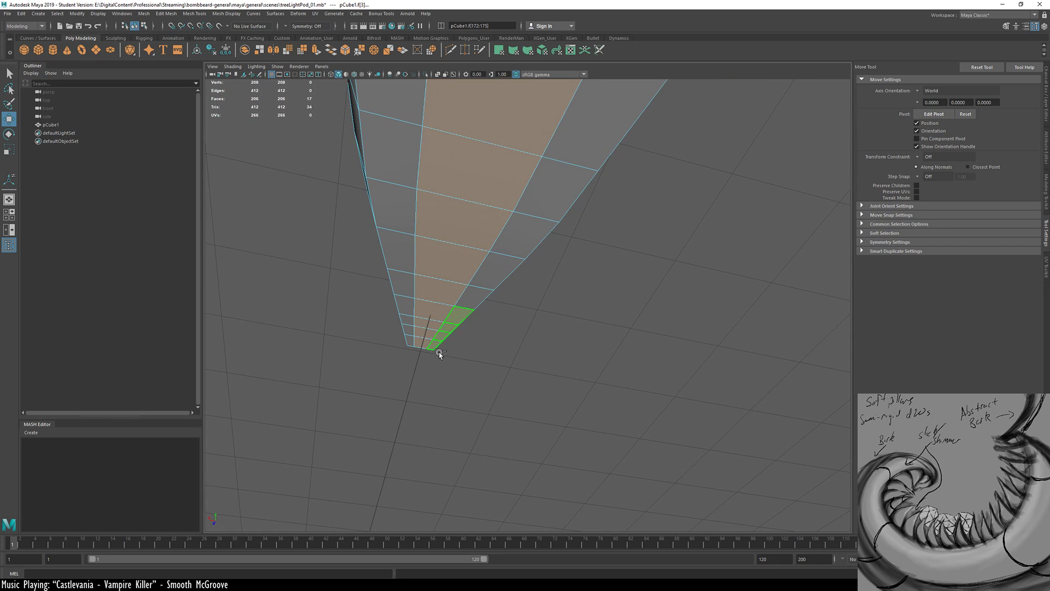
{"action": "left_click_drag", "start_coordinate": [439, 354], "coordinate": [440, 353], "text": "ctrl"}
Examine the pod from several angles with smooth display on and off, and clear the face selection
{"action": "left_click_drag", "start_coordinate": [579, 347], "coordinate": [278, 393], "text": "alt"}
{"action": "left_click_drag", "start_coordinate": [586, 329], "coordinate": [556, 218], "text": "alt"}
{"action": "left_click_drag", "start_coordinate": [774, 245], "coordinate": [501, 245], "text": "alt"}
{"action": "key", "text": "3"}
{"action": "mouse_move", "coordinate": [465, 291]}
{"action": "left_mouse_down", "text": "alt"}
{"action": "mouse_move", "coordinate": [542, 318]}
{"action": "mouse_move", "coordinate": [425, 292]}
{"action": "mouse_move", "coordinate": [480, 300]}
{"action": "left_mouse_up", "text": "alt"}
{"action": "left_click_drag", "start_coordinate": [527, 236], "coordinate": [511, 280], "text": "alt"}
{"action": "key", "text": "1"}
{"action": "left_click", "coordinate": [653, 239]}
Turn on Object X symmetry and raise the lower side vertex at the pod's widest section slightly
{"action": "left_click_drag", "start_coordinate": [483, 242], "coordinate": [570, 324], "text": "alt"}
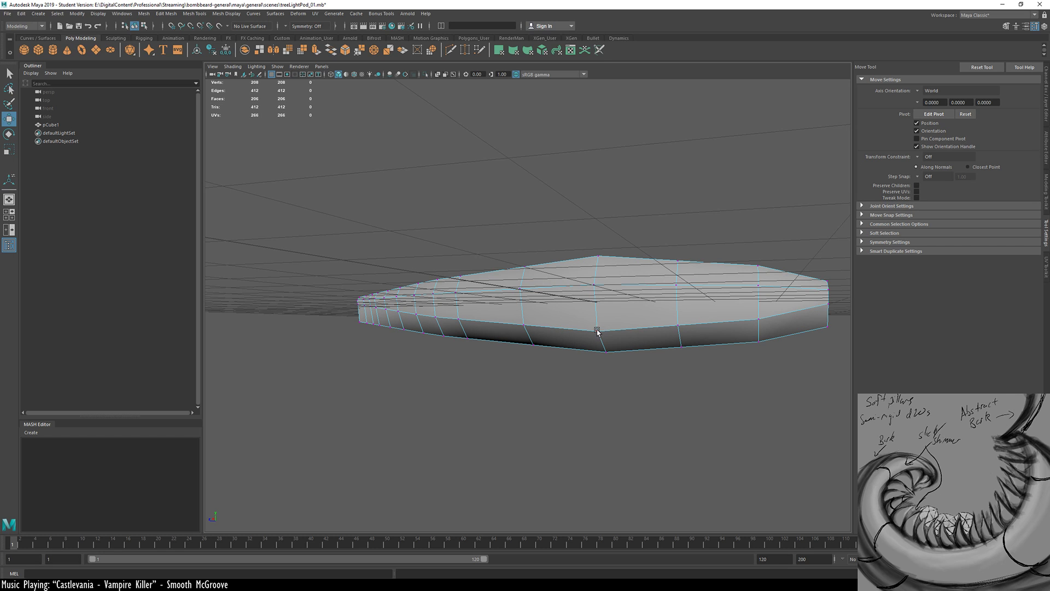
{"action": "right_click_drag", "start_coordinate": [597, 330], "coordinate": [600, 293], "text": "ctrl+shift"}
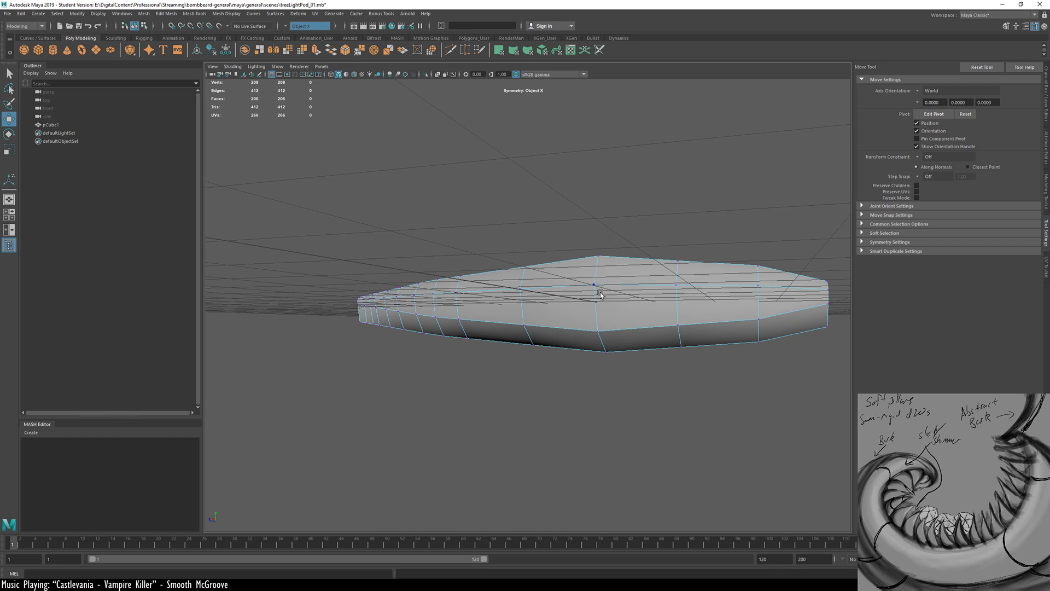
{"action": "left_click", "coordinate": [595, 337]}
{"action": "left_click_drag", "start_coordinate": [595, 338], "coordinate": [692, 322], "text": "alt"}
{"action": "left_click_drag", "start_coordinate": [624, 291], "coordinate": [623, 287]}
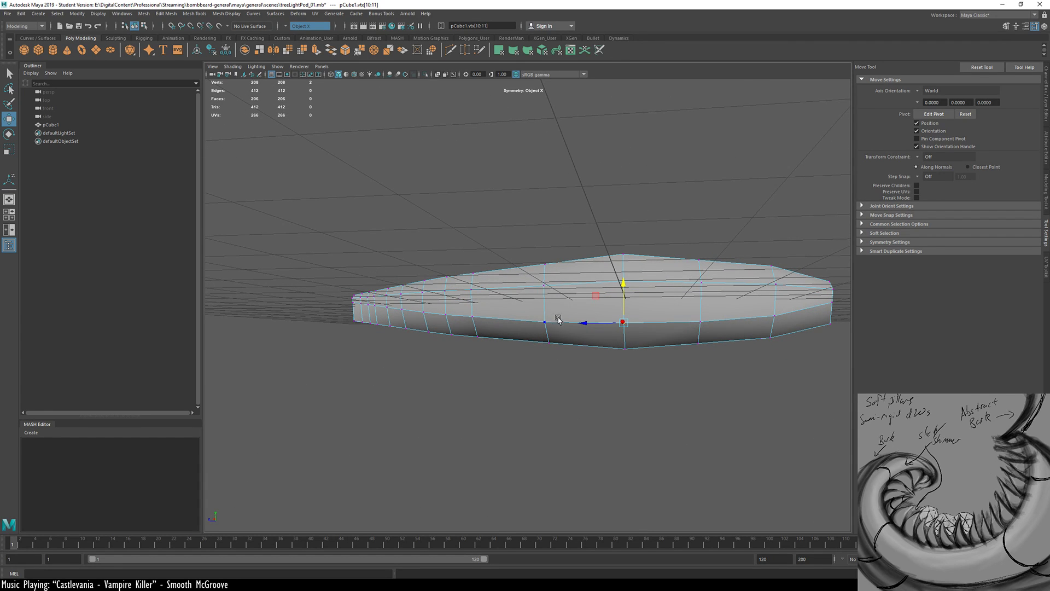
Add the neighbouring vertices along the lower side edge line to the selection and raise them together slightly
{"action": "left_click", "coordinate": [545, 323], "text": "shift"}
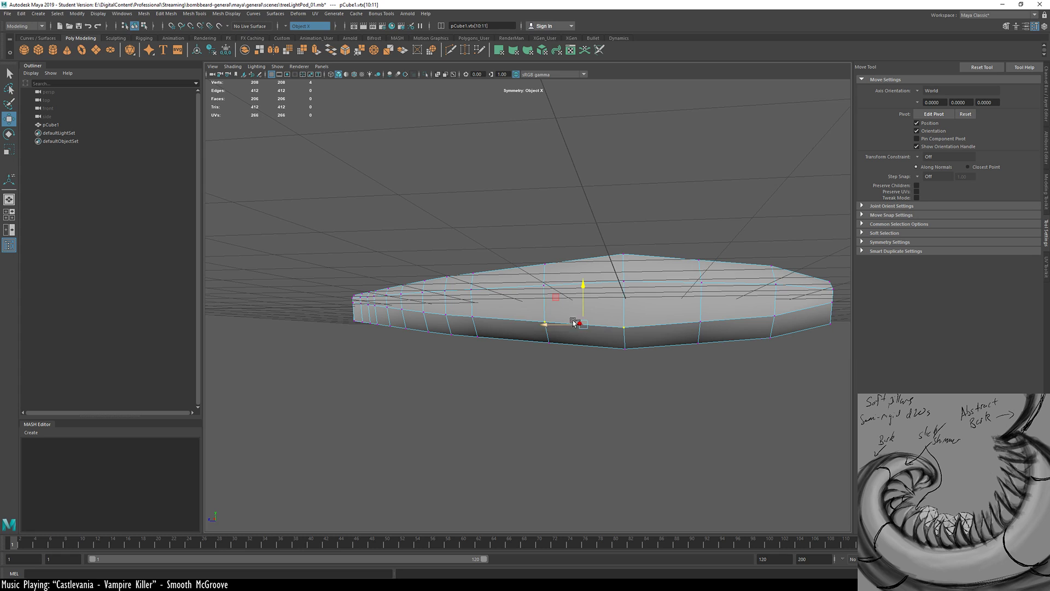
{"action": "left_click", "coordinate": [701, 323], "text": "shift"}
{"action": "left_click", "coordinate": [471, 317], "text": "shift"}
{"action": "left_click", "coordinate": [446, 315], "text": "shift"}
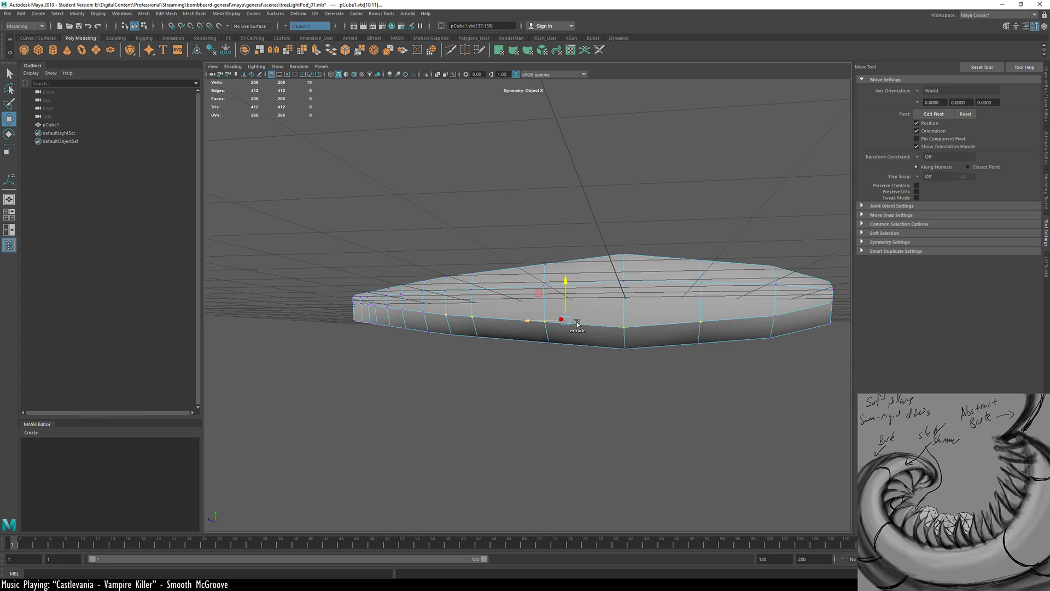
{"action": "left_click", "coordinate": [776, 315], "text": "shift"}
{"action": "mouse_move", "coordinate": [600, 280]}
{"action": "left_mouse_down"}
{"action": "mouse_move", "coordinate": [597, 268]}
{"action": "mouse_move", "coordinate": [600, 277]}
{"action": "left_mouse_up"}
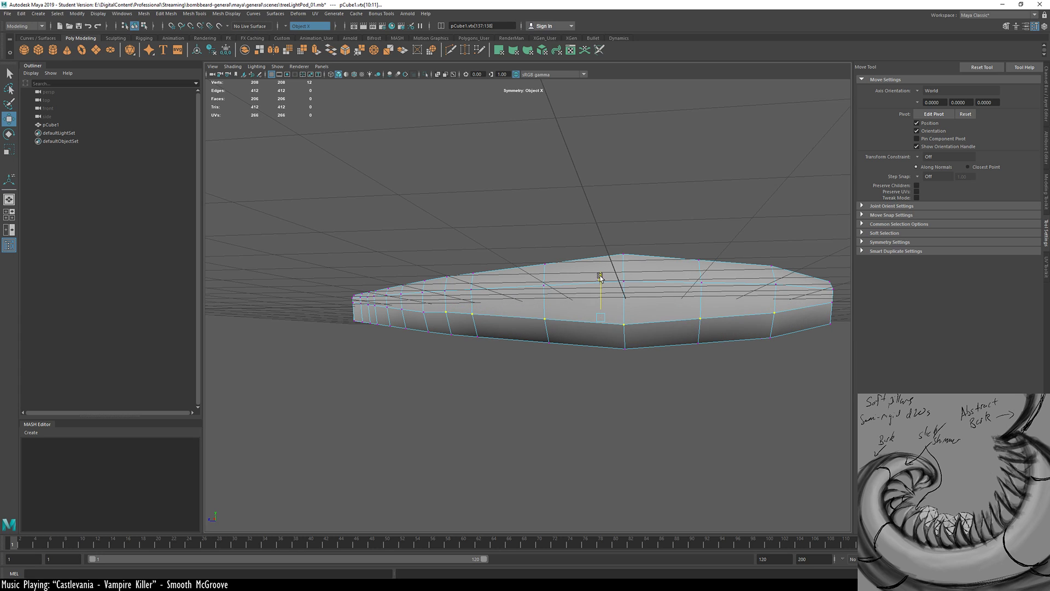
Raise the lower side vertices in stages, narrowing the selection toward the widest section, and lift the one near the blunt end to straighten the line
{"action": "left_click", "coordinate": [447, 312], "text": "shift"}
{"action": "left_click", "coordinate": [772, 315], "text": "shift"}
{"action": "left_click_drag", "start_coordinate": [581, 281], "coordinate": [622, 274]}
{"action": "left_click", "coordinate": [472, 311], "text": "shift"}
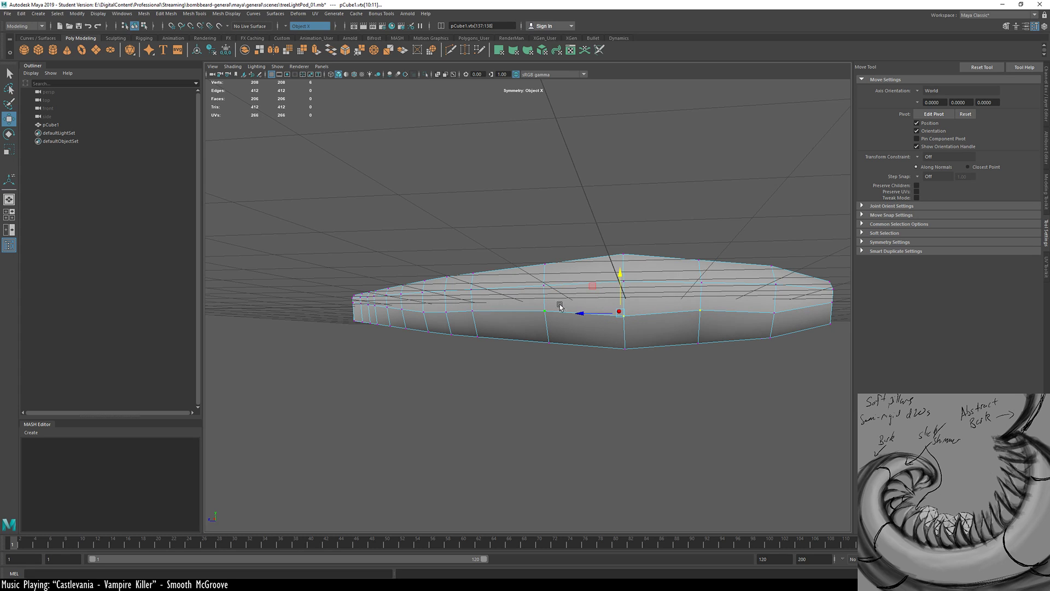
{"action": "left_click", "coordinate": [544, 312], "text": "shift"}
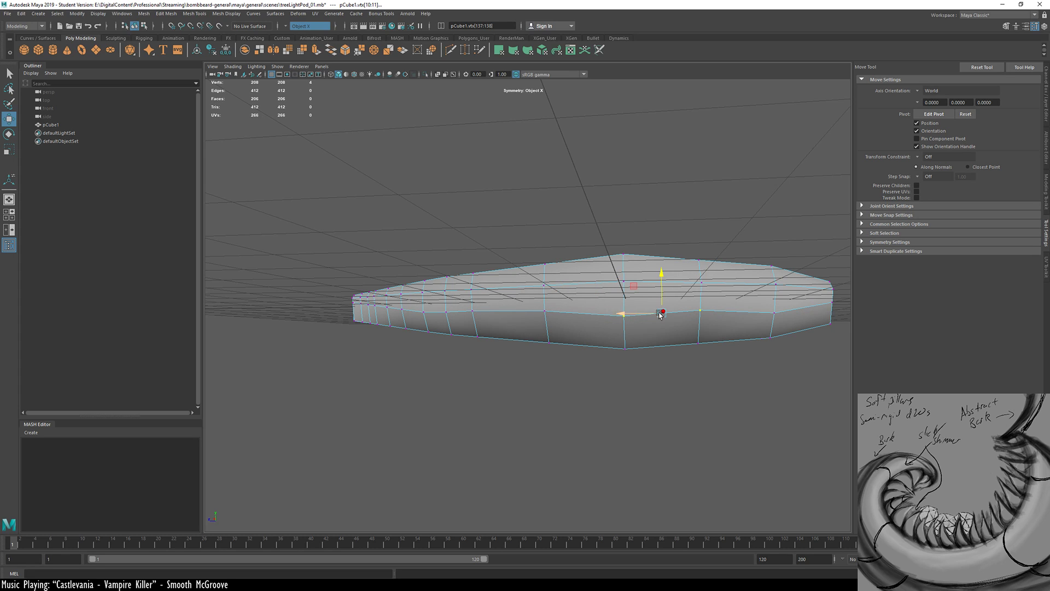
{"action": "left_click", "coordinate": [700, 311], "text": "shift"}
{"action": "left_click_drag", "start_coordinate": [623, 281], "coordinate": [624, 278]}
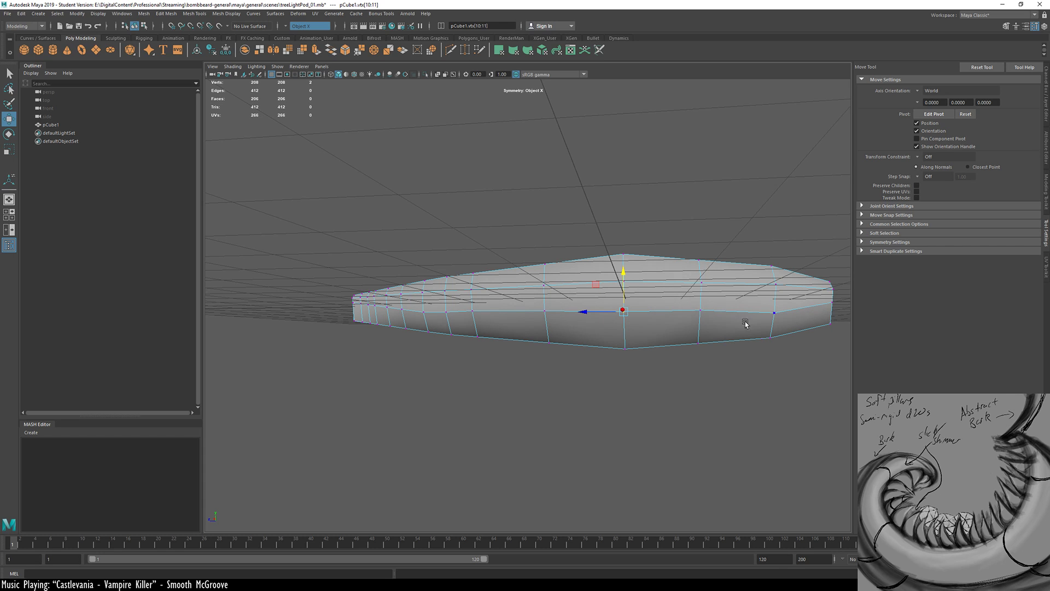
{"action": "left_click", "coordinate": [774, 314]}
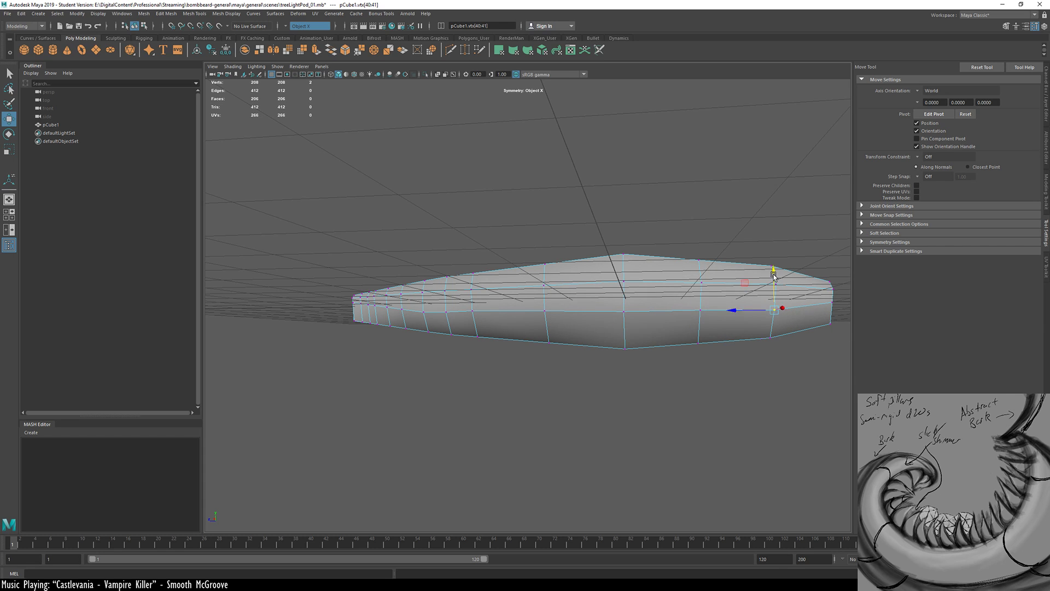
Examine the lower side edge line from several angles and the end face of the tapered tip up close
{"action": "left_click_drag", "start_coordinate": [773, 279], "coordinate": [404, 324], "text": "alt"}
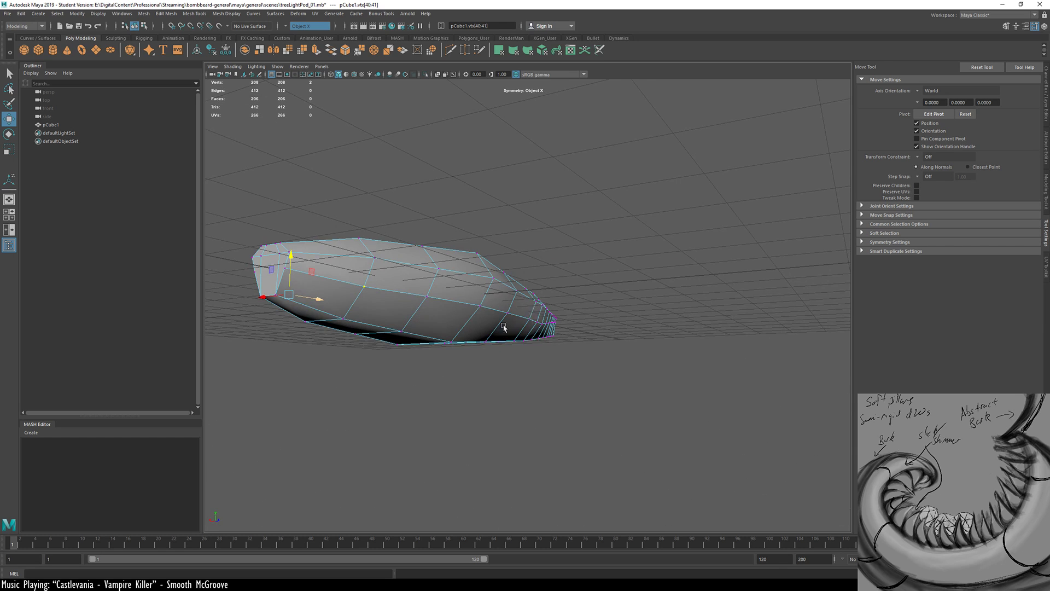
{"action": "left_click_drag", "start_coordinate": [504, 328], "coordinate": [566, 349], "text": "alt"}
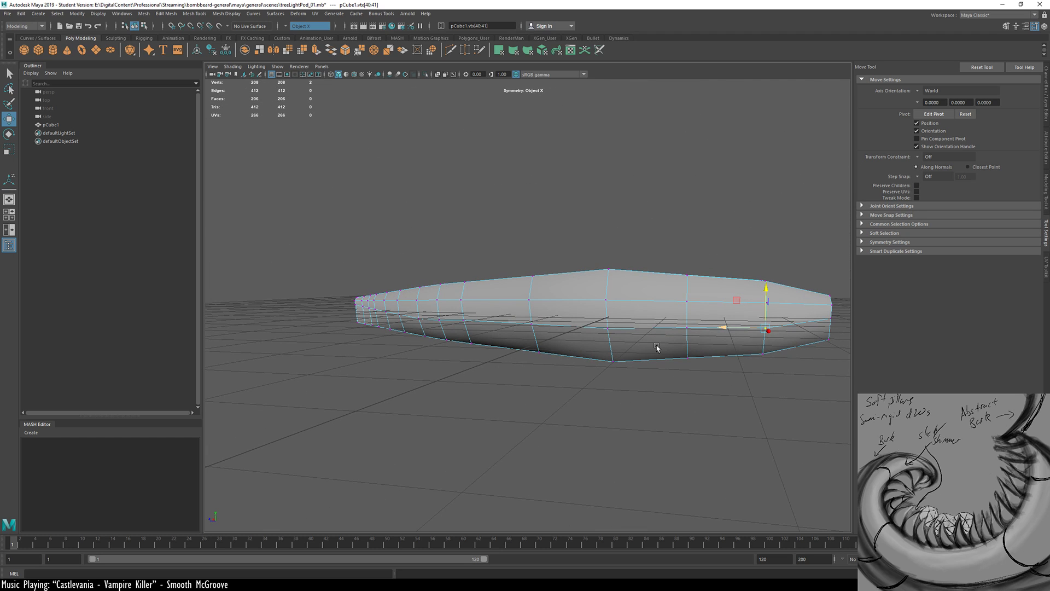
{"action": "left_click_drag", "start_coordinate": [656, 346], "coordinate": [476, 354], "text": "alt"}
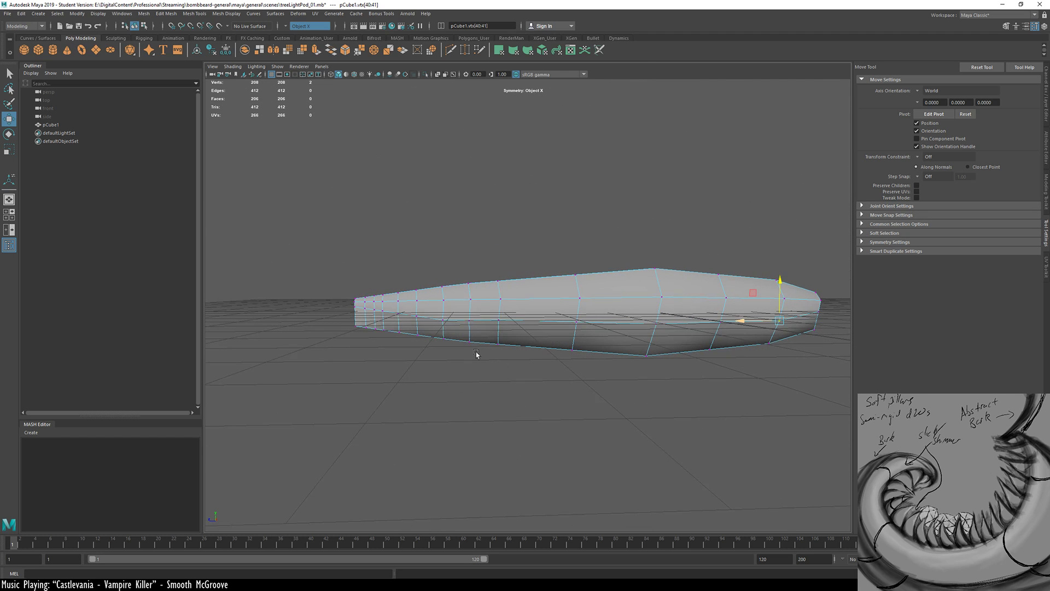
{"action": "left_click", "coordinate": [443, 323]}
{"action": "left_click_drag", "start_coordinate": [620, 370], "coordinate": [538, 349], "text": "alt"}
{"action": "right_click_drag", "start_coordinate": [539, 349], "coordinate": [490, 398], "text": "alt"}
{"action": "middle_click_drag", "start_coordinate": [490, 398], "coordinate": [530, 367], "text": "alt"}
{"action": "left_click_drag", "start_coordinate": [614, 299], "coordinate": [627, 297], "text": "alt"}
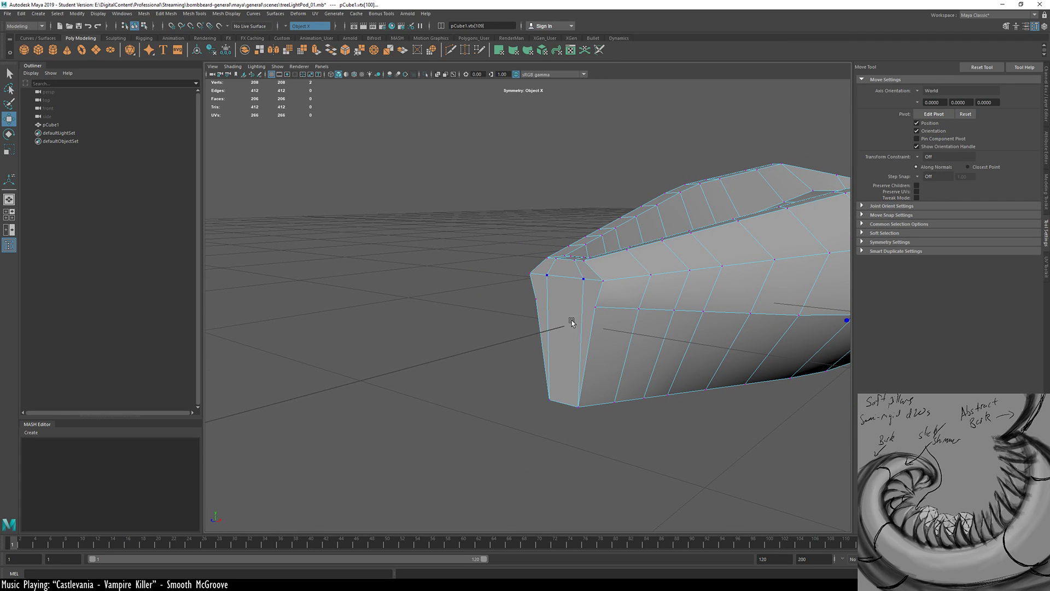
Try to cut across the tip's end face from the side vertex with Multi-Cut while symmetry is on
{"action": "key", "text": "ctrl+shift+x"}
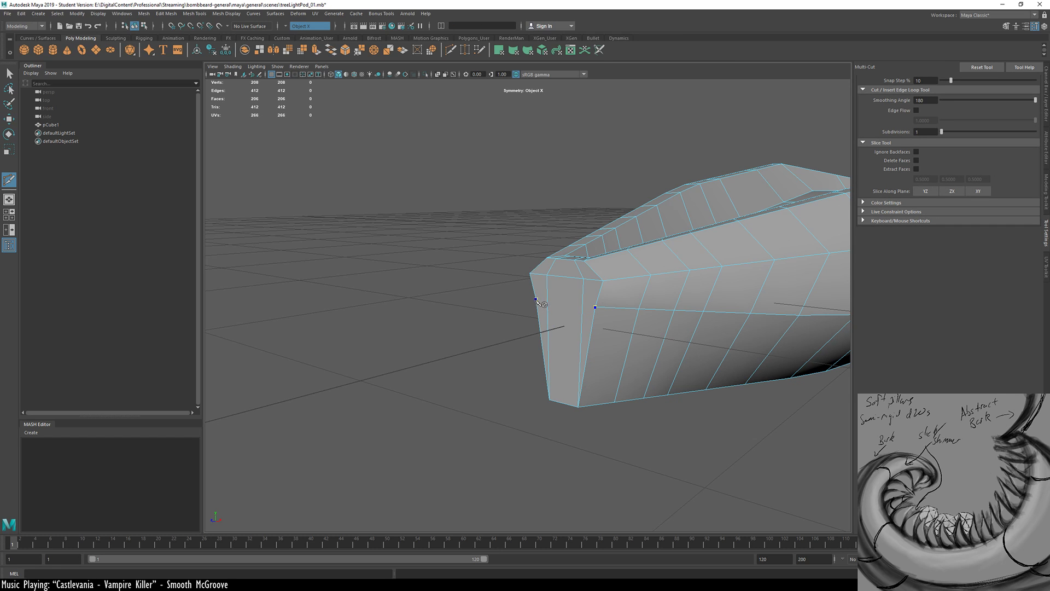
{"action": "left_click_drag", "start_coordinate": [542, 298], "coordinate": [607, 328], "text": "alt"}
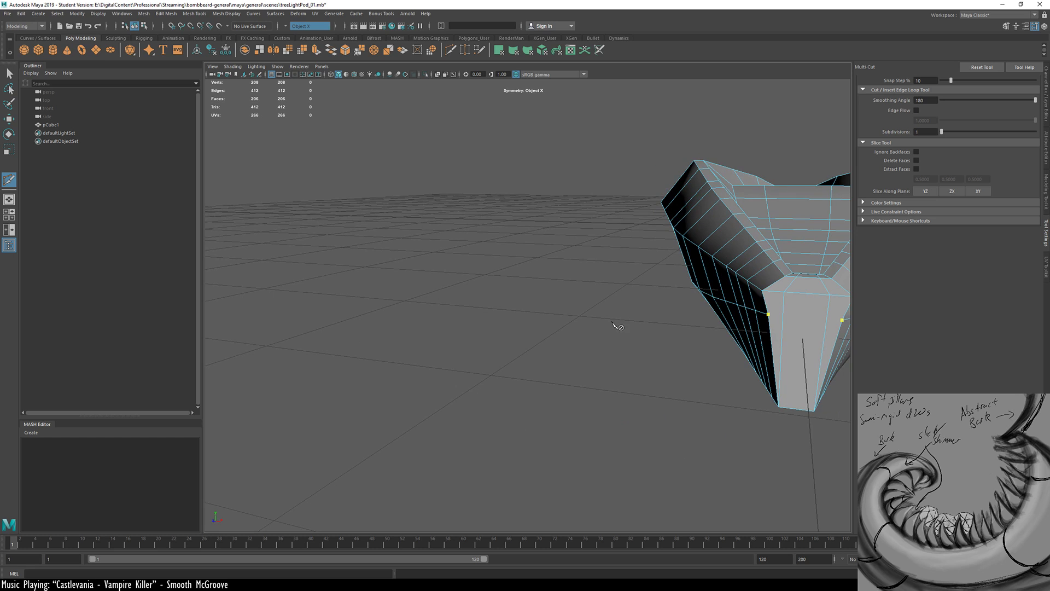
{"action": "left_click_drag", "start_coordinate": [702, 328], "coordinate": [504, 299], "text": "alt"}
{"action": "right_click_drag", "start_coordinate": [503, 298], "coordinate": [605, 300], "text": "alt"}
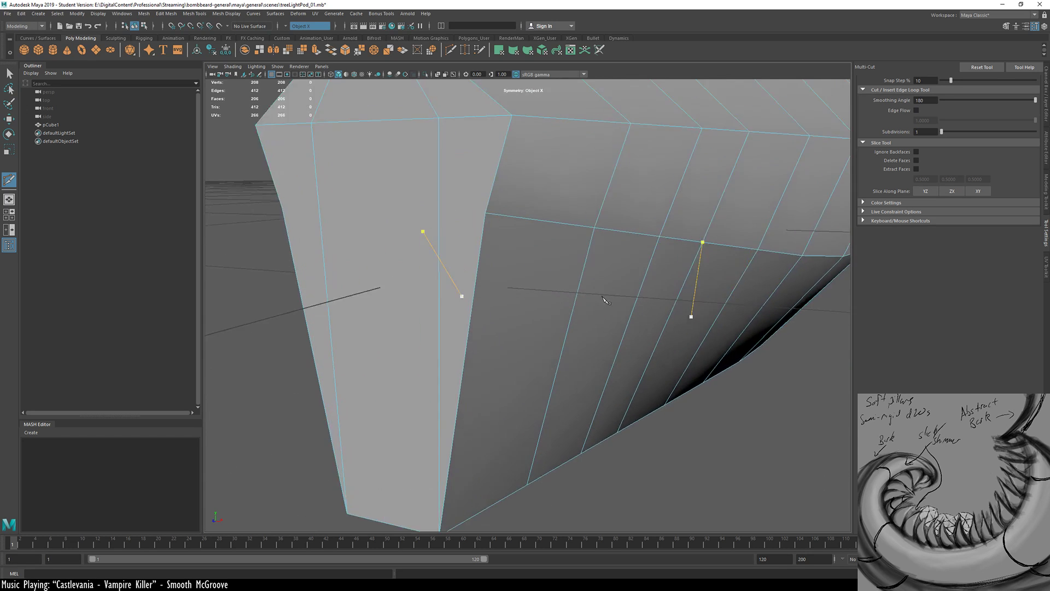
{"action": "left_click_drag", "start_coordinate": [464, 296], "coordinate": [530, 289], "text": "alt"}
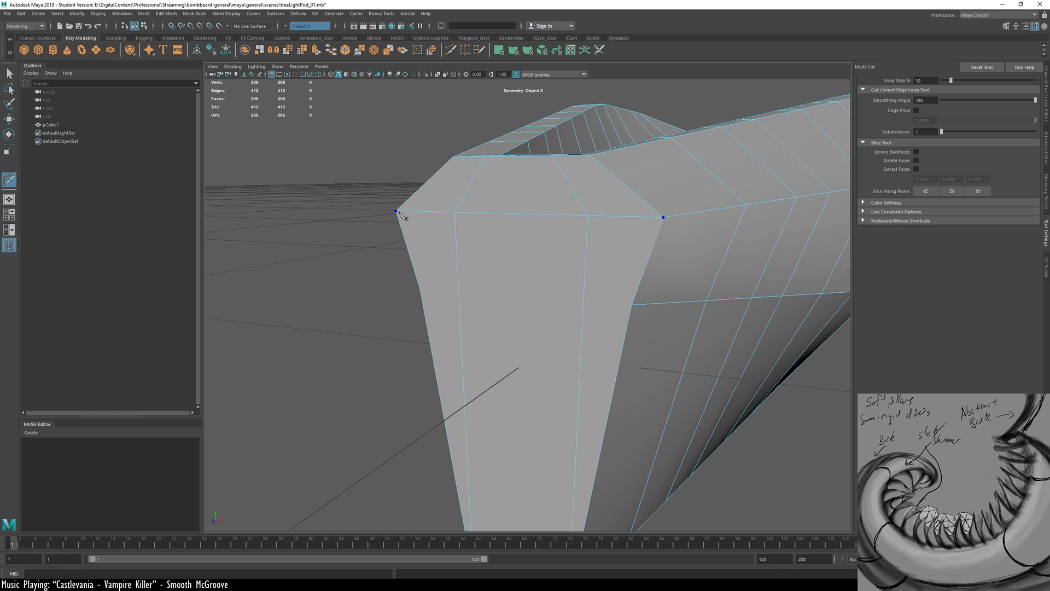
{"action": "left_click", "coordinate": [419, 288]}
Turn symmetry off and cut an edge line across the tip's end face between the two side vertices with Multi-Cut
{"action": "key", "text": "w"}
{"action": "left_click_drag", "start_coordinate": [532, 278], "coordinate": [536, 180]}
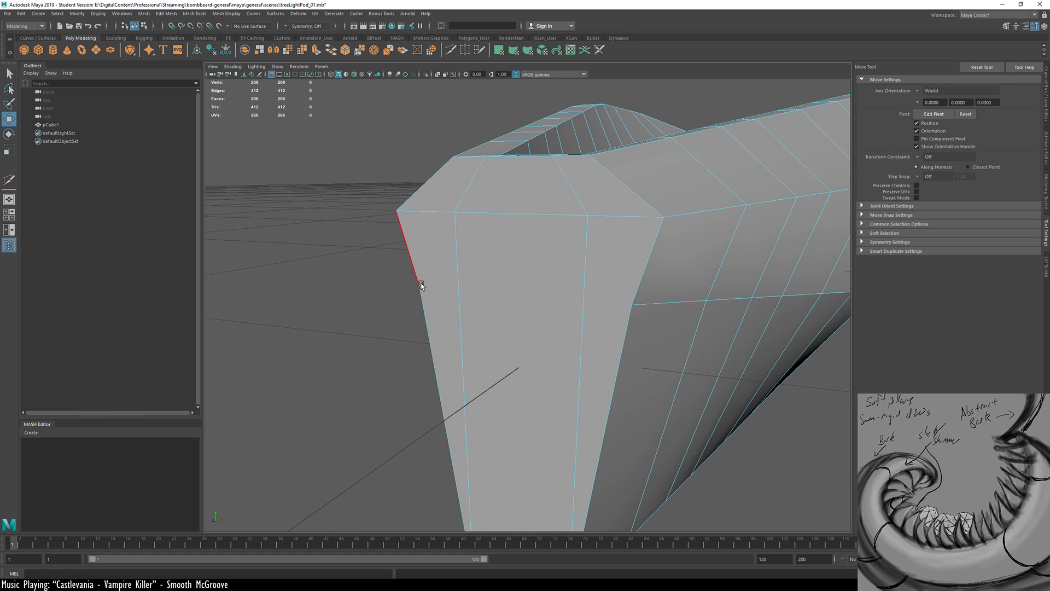
{"action": "key", "text": "y"}
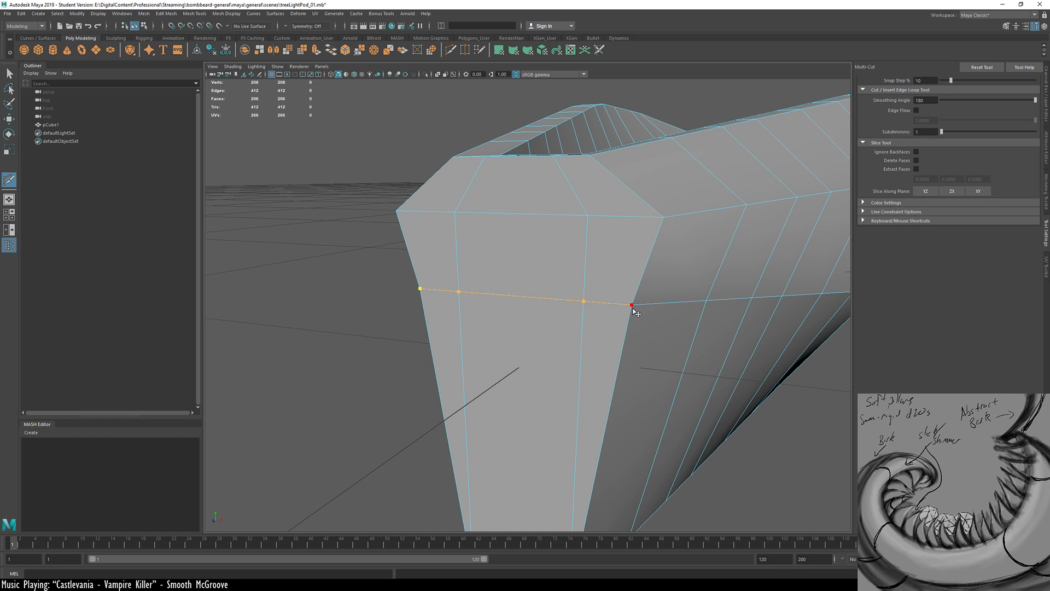
{"action": "left_click_drag", "start_coordinate": [609, 325], "coordinate": [565, 322], "text": "alt"}
{"action": "right_click_drag", "start_coordinate": [565, 321], "coordinate": [499, 316], "text": "alt"}
{"action": "key", "text": "w"}
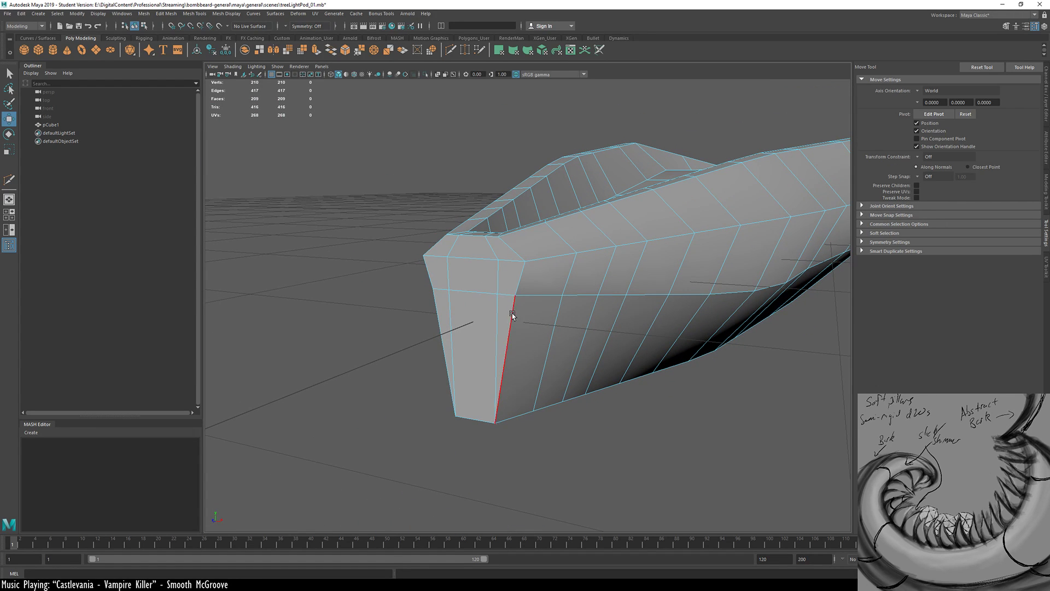
Select the three new edges across the tip's end face and move them down toward its lower edge
{"action": "left_click", "coordinate": [442, 292]}
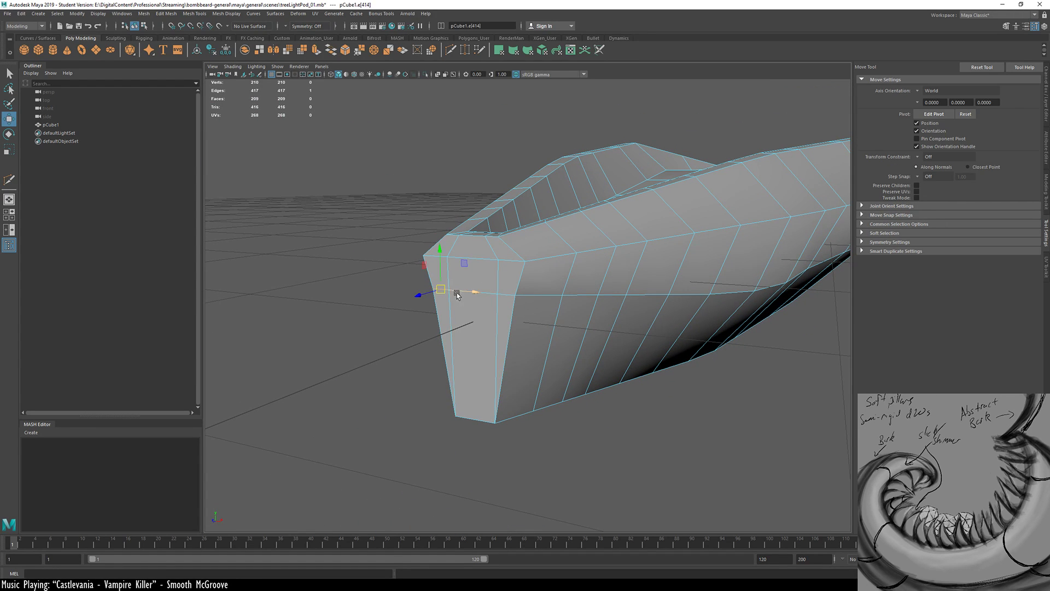
{"action": "left_click", "coordinate": [510, 297], "text": "shift"}
{"action": "left_click", "coordinate": [480, 296], "text": "shift"}
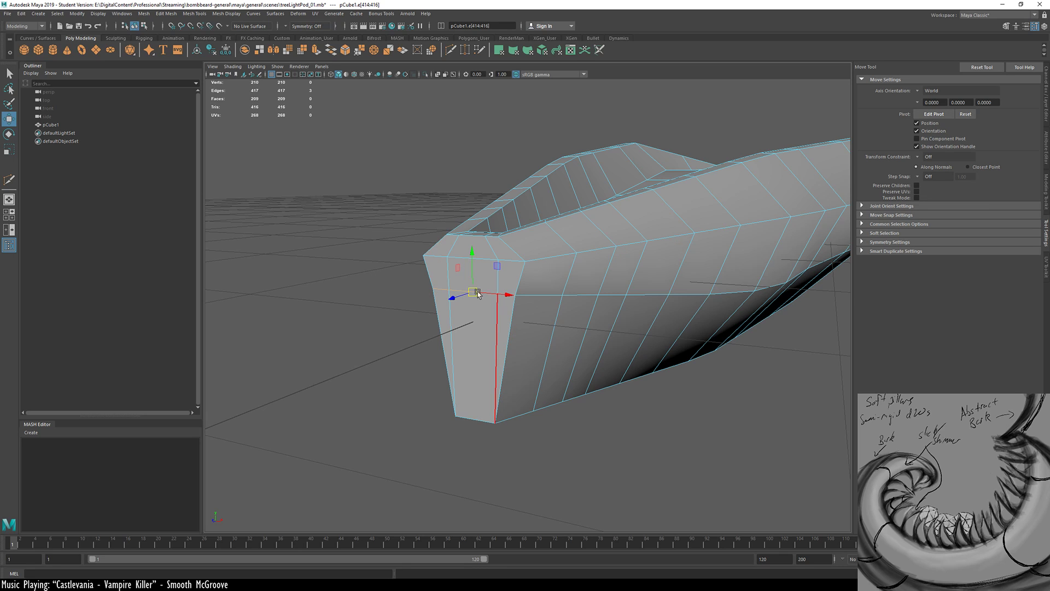
{"action": "left_click_drag", "start_coordinate": [474, 252], "coordinate": [544, 328]}
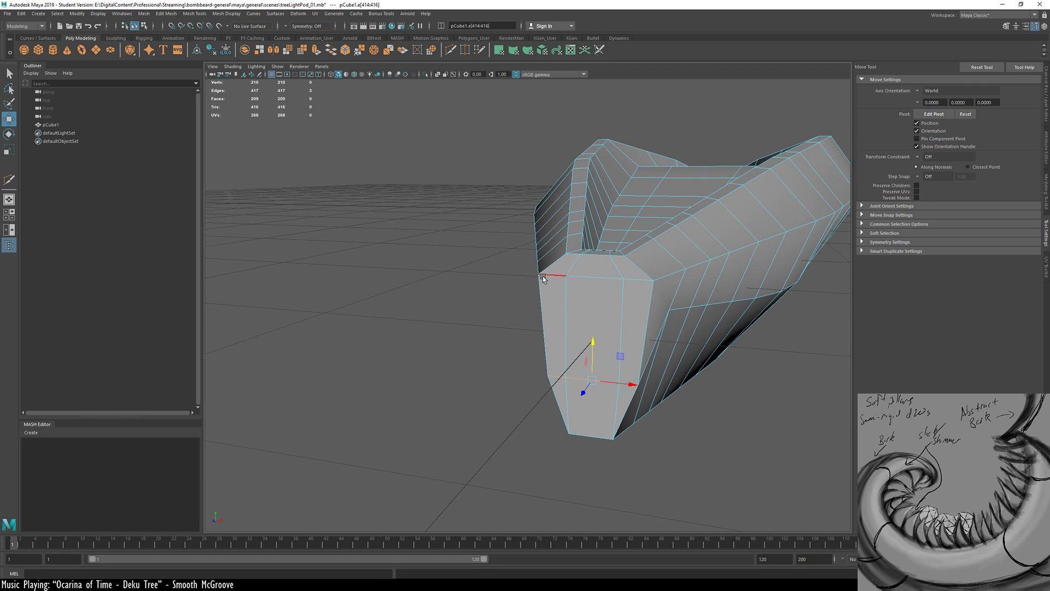
Turn on Object X symmetry and lower the first side vertex behind the tip's end face toward the lowered edges
{"action": "left_click_drag", "start_coordinate": [649, 299], "coordinate": [594, 293], "text": "alt"}
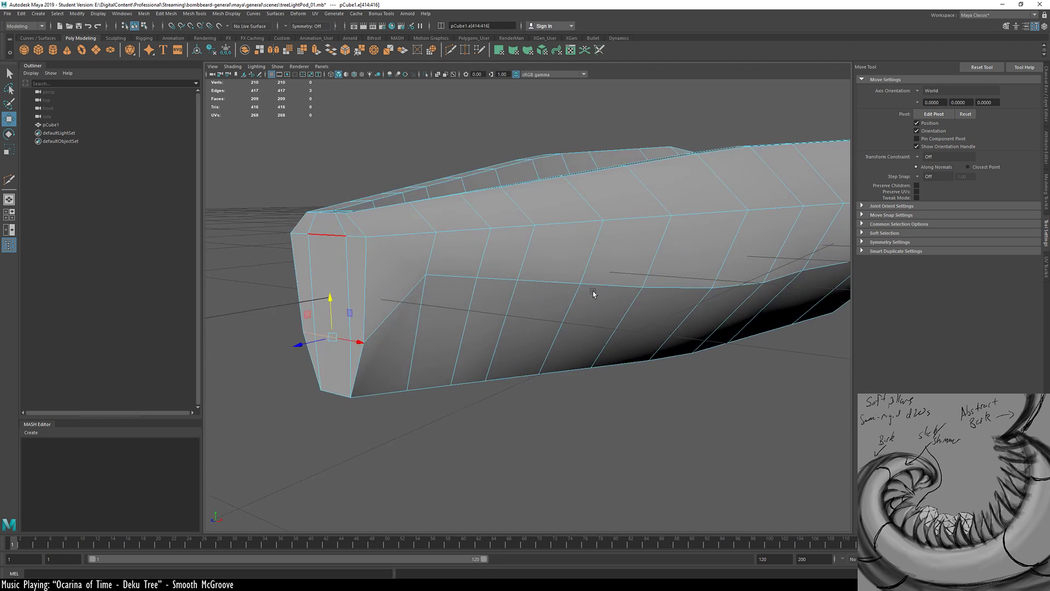
{"action": "key", "text": "F9"}
{"action": "left_click", "coordinate": [426, 275]}
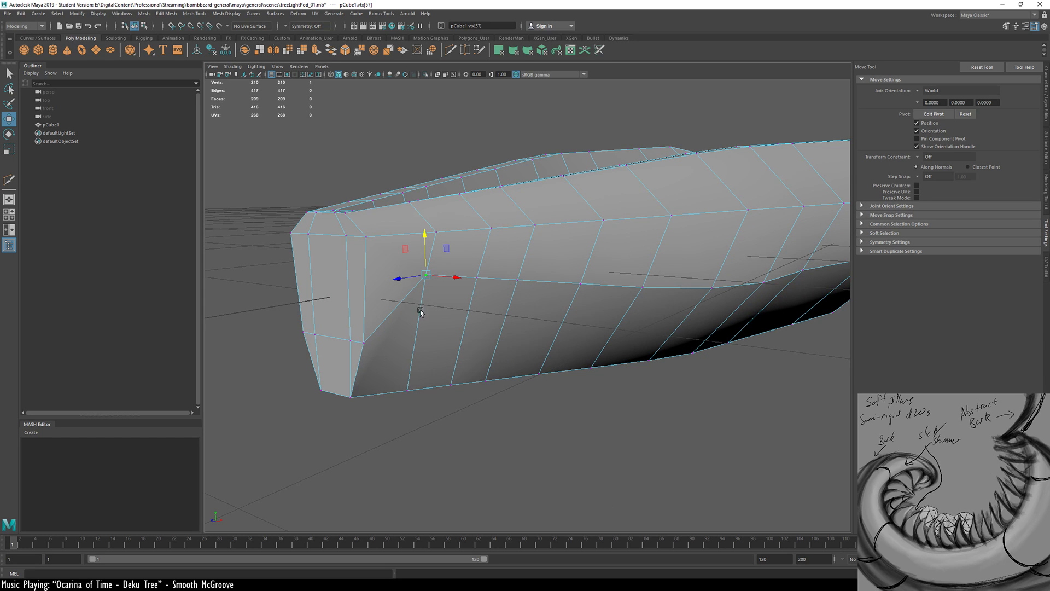
{"action": "left_click", "coordinate": [455, 430]}
{"action": "right_click_drag", "start_coordinate": [479, 420], "coordinate": [488, 268], "text": "ctrl+shift"}
{"action": "left_click", "coordinate": [430, 275]}
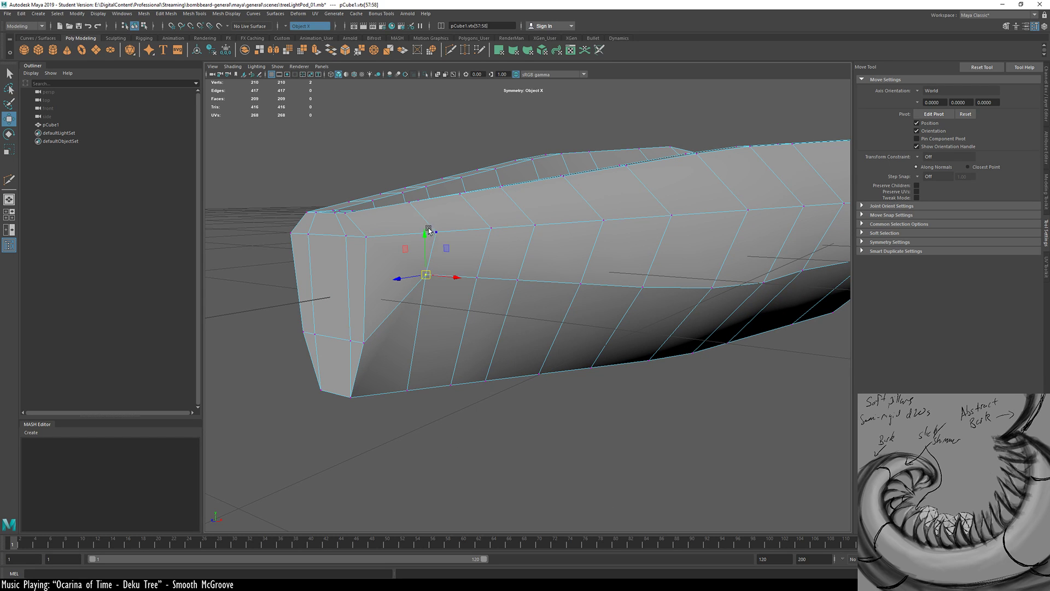
{"action": "left_click_drag", "start_coordinate": [425, 234], "coordinate": [425, 271]}
Lower the second, third and fourth side vertices behind the tip one by one to continue the lowered line
{"action": "left_click", "coordinate": [479, 274]}
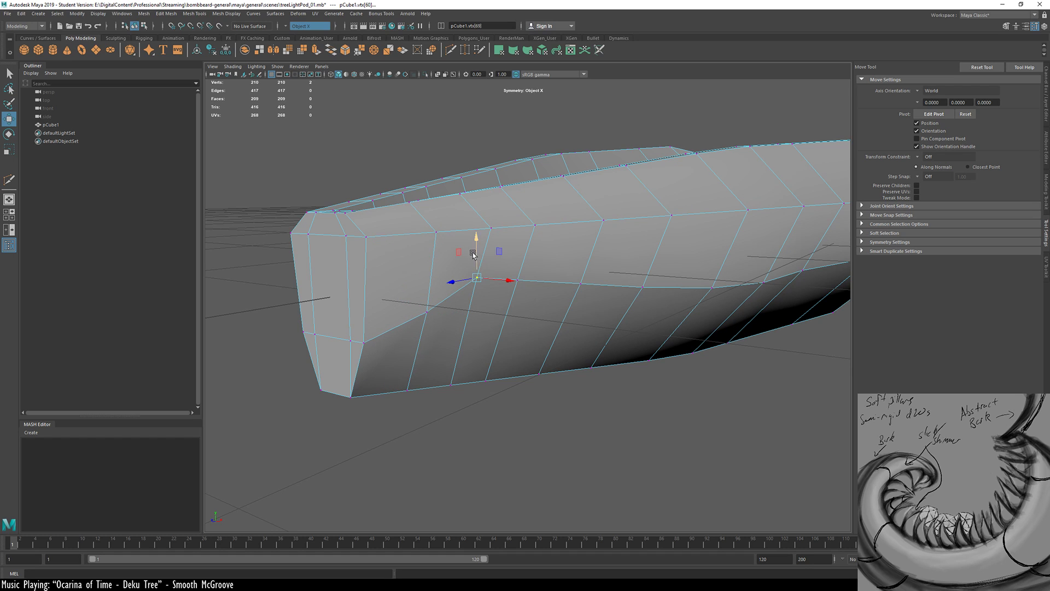
{"action": "left_click_drag", "start_coordinate": [477, 241], "coordinate": [519, 273]}
{"action": "left_click", "coordinate": [519, 283]}
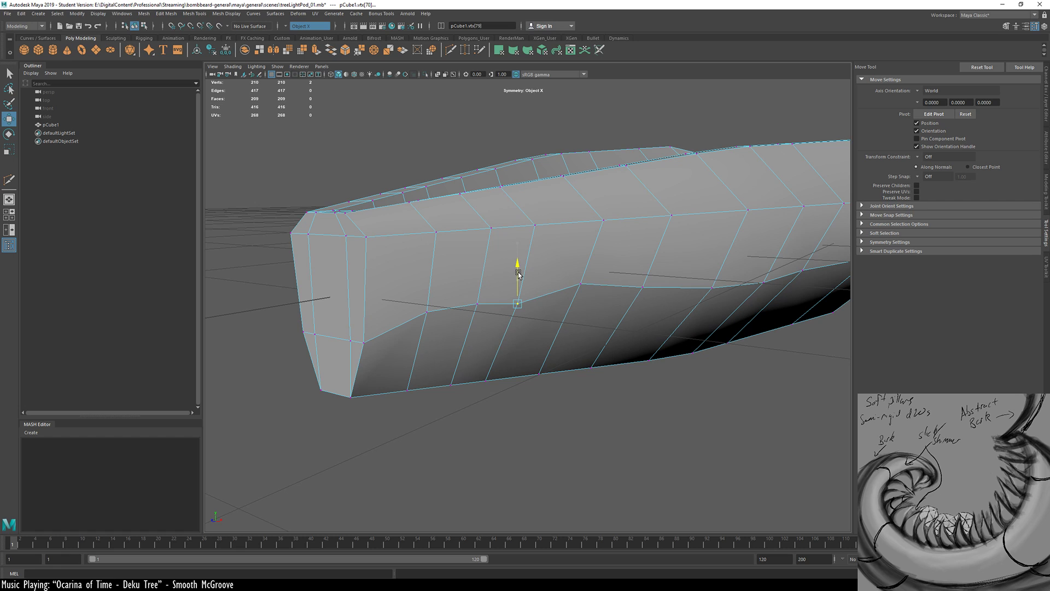
{"action": "left_click", "coordinate": [581, 284]}
{"action": "left_click_drag", "start_coordinate": [581, 245], "coordinate": [580, 267]}
Lower the first four side vertices behind the tip's end face one by one, checking the line from the side
{"action": "left_click_drag", "start_coordinate": [563, 311], "coordinate": [290, 288], "text": "alt"}
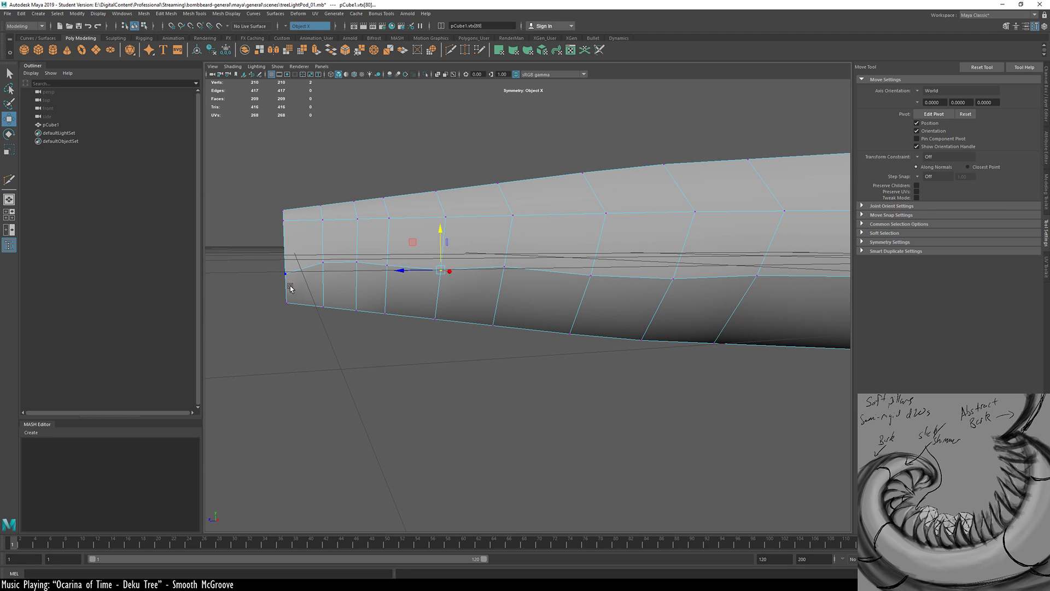
{"action": "left_click", "coordinate": [325, 263]}
{"action": "left_click_drag", "start_coordinate": [323, 228], "coordinate": [443, 248]}
{"action": "left_click", "coordinate": [358, 265]}
{"action": "left_click", "coordinate": [388, 267]}
{"action": "left_click", "coordinate": [441, 269]}
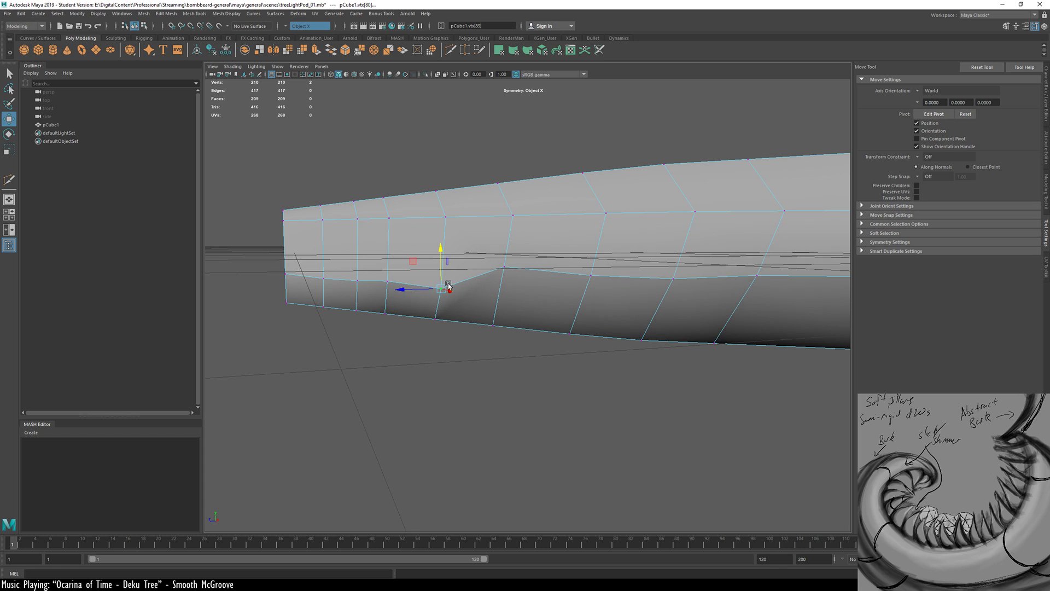
{"action": "left_click_drag", "start_coordinate": [406, 290], "coordinate": [520, 299]}
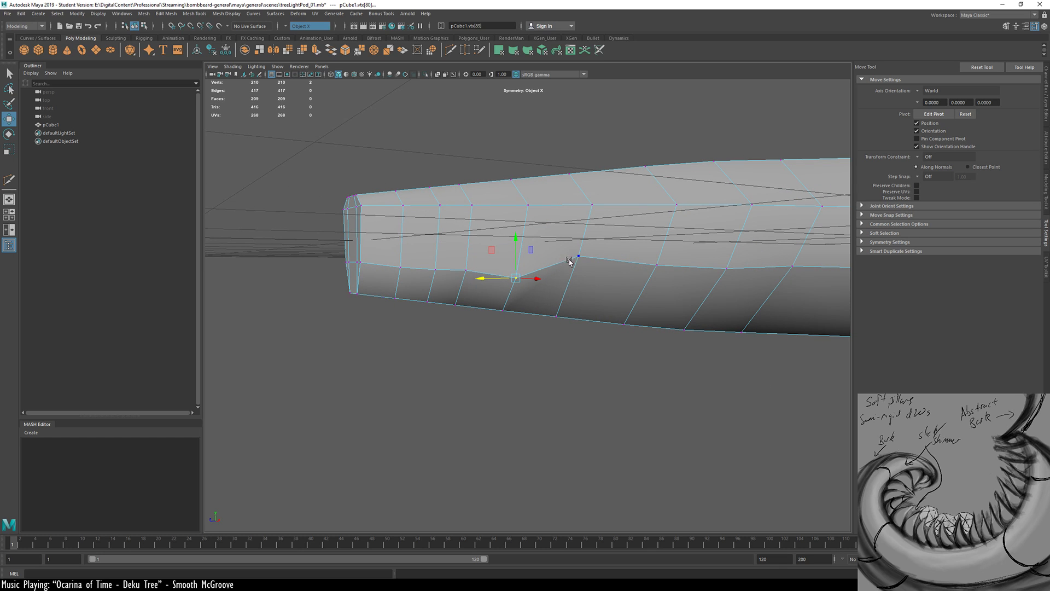
Lower the next side vertices farther back along the pod one by one to continue the lowered line
{"action": "left_click", "coordinate": [576, 258]}
{"action": "left_click", "coordinate": [659, 269], "text": "shift"}
{"action": "left_click_drag", "start_coordinate": [617, 216], "coordinate": [487, 307]}
{"action": "left_click", "coordinate": [522, 270]}
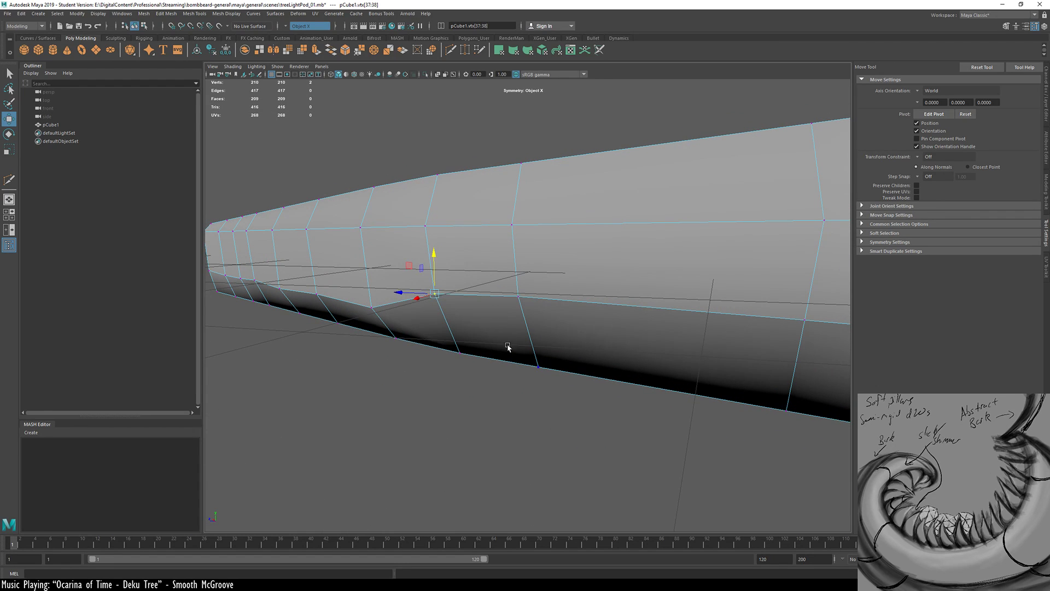
{"action": "middle_click_drag", "start_coordinate": [509, 346], "coordinate": [507, 368]}
{"action": "left_click", "coordinate": [529, 311]}
{"action": "middle_click_drag", "start_coordinate": [544, 320], "coordinate": [576, 383]}
{"action": "mouse_move", "coordinate": [584, 362]}
{"action": "left_mouse_down", "text": "alt"}
{"action": "mouse_move", "coordinate": [617, 383]}
{"action": "mouse_move", "coordinate": [596, 361]}
{"action": "left_mouse_up", "text": "alt"}
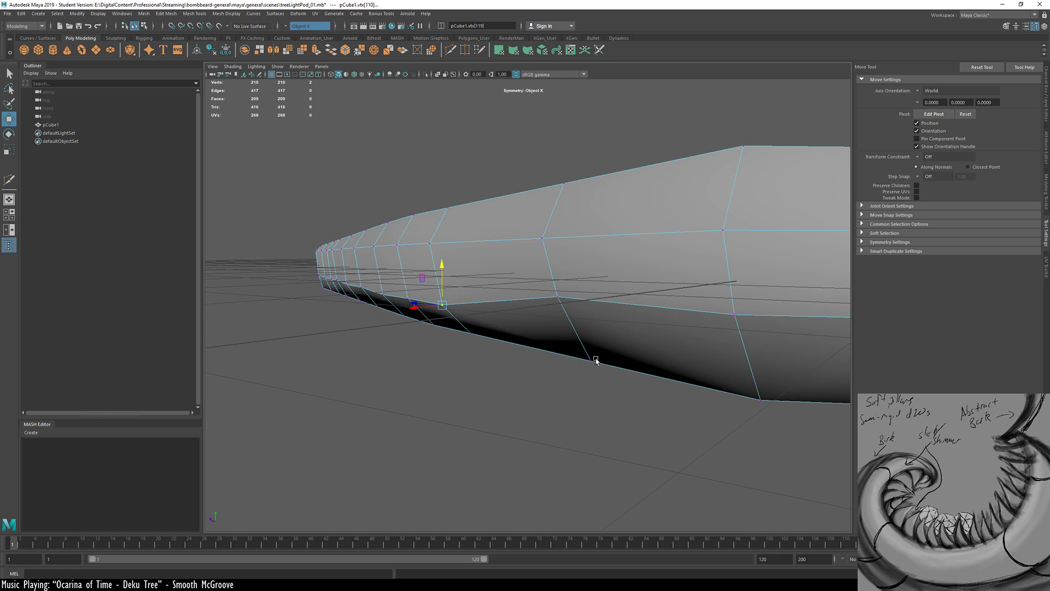
Lower the three side vertices around the pod's widest part one by one to extend the smooth lowered line
{"action": "left_click", "coordinate": [559, 301]}
{"action": "middle_click_drag", "start_coordinate": [600, 347], "coordinate": [600, 365]}
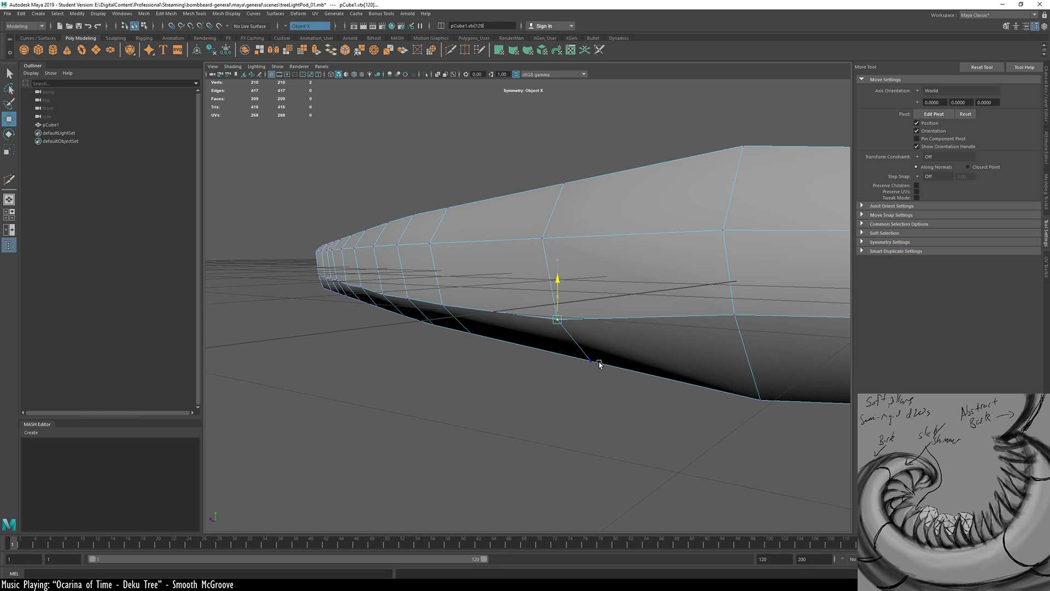
{"action": "left_click_drag", "start_coordinate": [619, 360], "coordinate": [487, 327], "text": "alt"}
{"action": "left_click", "coordinate": [504, 304]}
{"action": "middle_click_drag", "start_coordinate": [565, 352], "coordinate": [565, 370]}
{"action": "left_click_drag", "start_coordinate": [574, 375], "coordinate": [566, 375], "text": "alt"}
{"action": "right_click_drag", "start_coordinate": [567, 375], "coordinate": [447, 389], "text": "alt"}
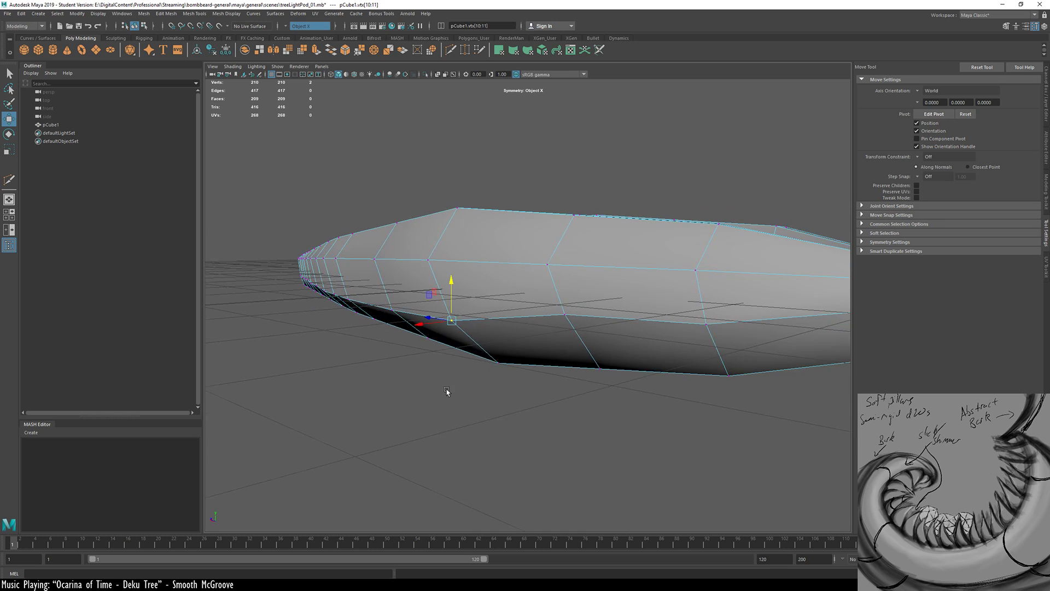
{"action": "left_click", "coordinate": [559, 320]}
{"action": "middle_click_drag", "start_coordinate": [581, 347], "coordinate": [586, 358]}
Show the pod smoothed in object mode with nothing selected and save the scene
{"action": "mouse_move", "coordinate": [621, 368]}
{"action": "left_mouse_down", "text": "alt"}
{"action": "mouse_move", "coordinate": [565, 374]}
{"action": "mouse_move", "coordinate": [790, 370]}
{"action": "mouse_move", "coordinate": [747, 394]}
{"action": "mouse_move", "coordinate": [626, 376]}
{"action": "left_mouse_up", "text": "alt"}
{"action": "key", "text": "3"}
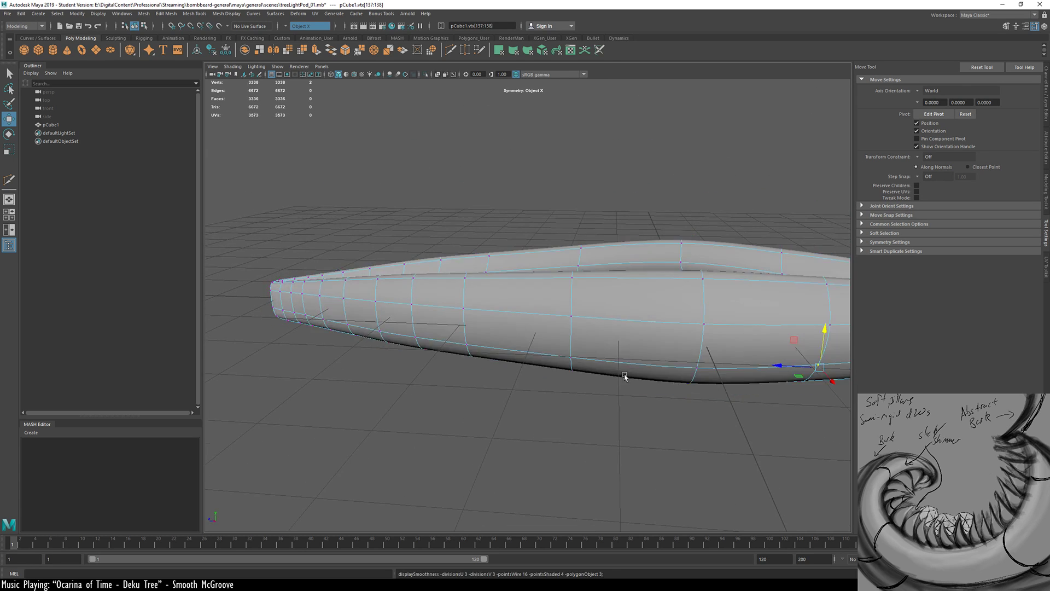
{"action": "left_click", "coordinate": [647, 433]}
{"action": "left_click_drag", "start_coordinate": [646, 434], "coordinate": [573, 442], "text": "alt"}
{"action": "right_click_drag", "start_coordinate": [551, 365], "coordinate": [608, 307]}
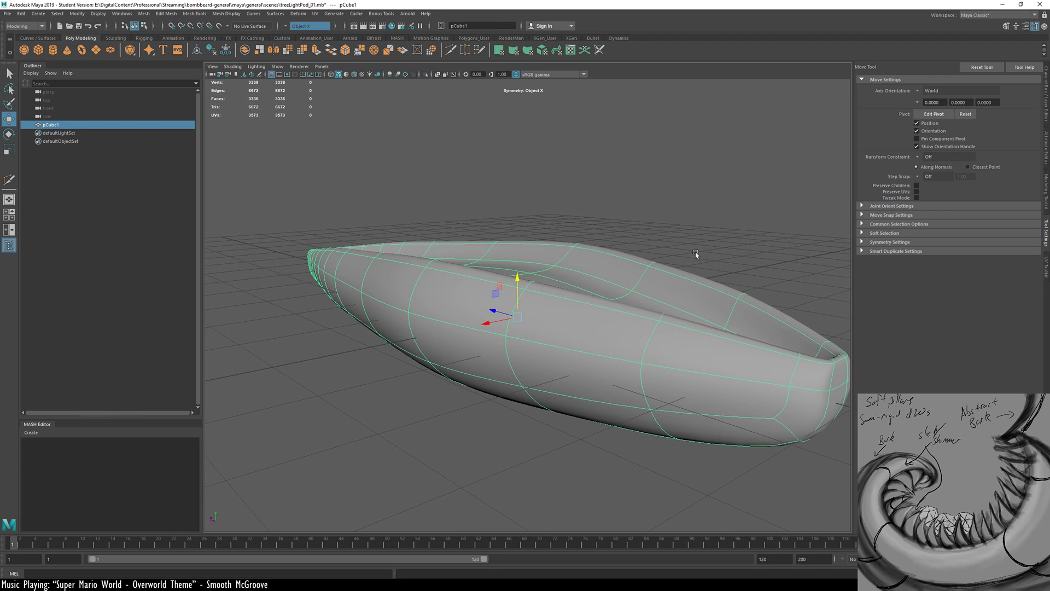
{"action": "left_click", "coordinate": [696, 255]}
{"action": "right_click_drag", "start_coordinate": [645, 378], "coordinate": [578, 387], "text": "alt"}
{"action": "left_click_drag", "start_coordinate": [578, 387], "coordinate": [504, 403], "text": "alt"}
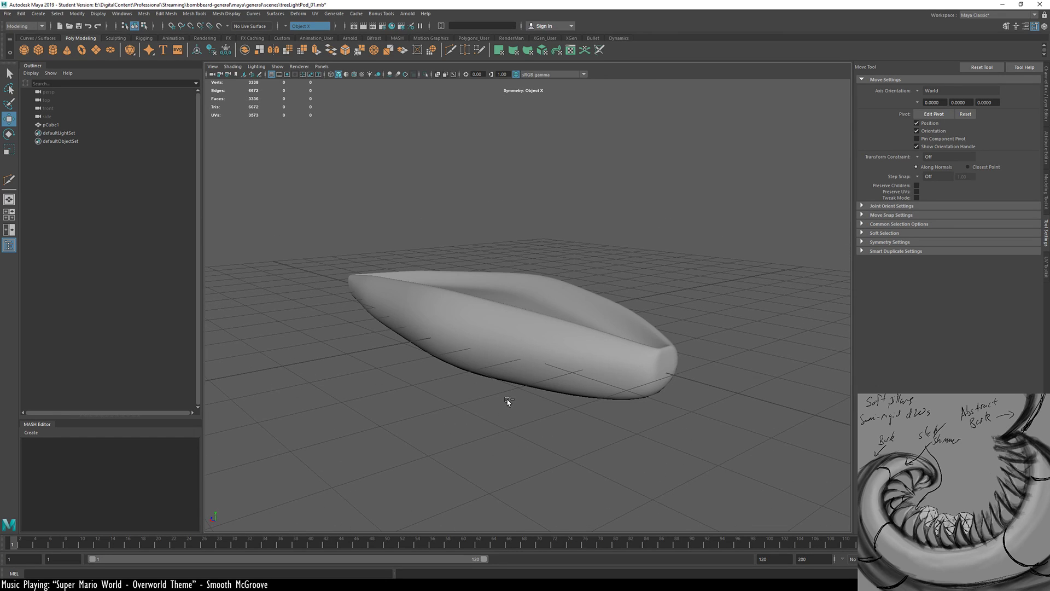
{"action": "key", "text": "ctrl+s"}
{"action": "left_click", "coordinate": [507, 306]}
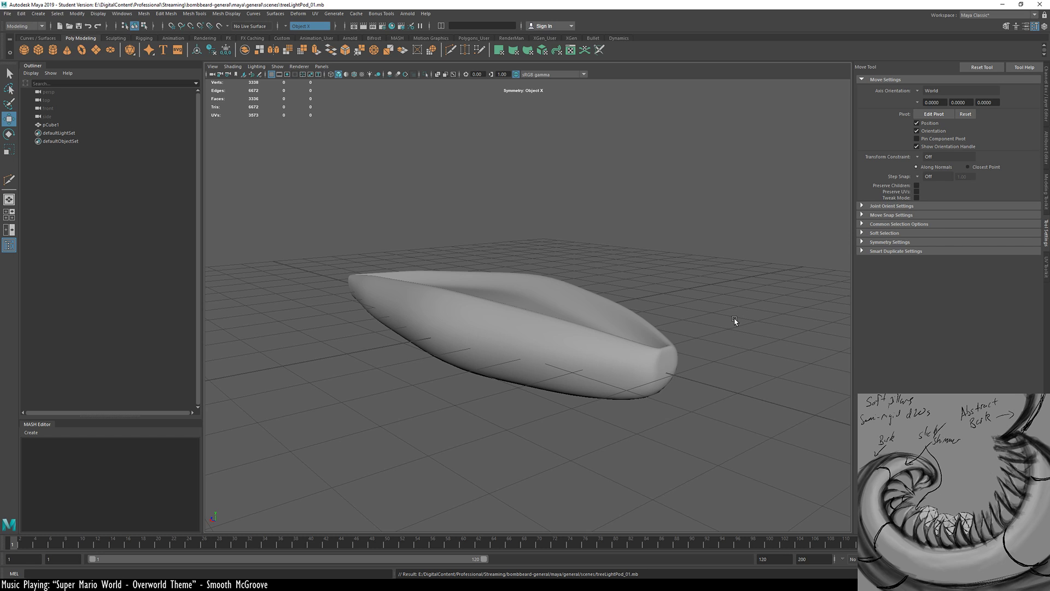
Examine the inner end of the tip up close with its two inner vertices selected and framed
{"action": "left_click_drag", "start_coordinate": [707, 392], "coordinate": [562, 425], "text": "alt"}
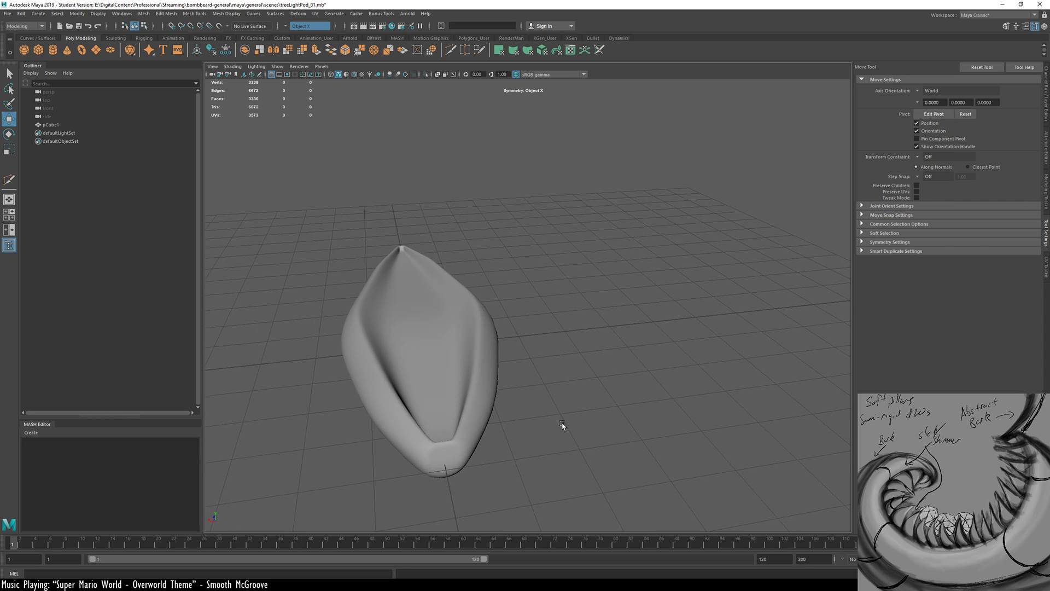
{"action": "right_click_drag", "start_coordinate": [398, 247], "coordinate": [563, 262], "text": "alt"}
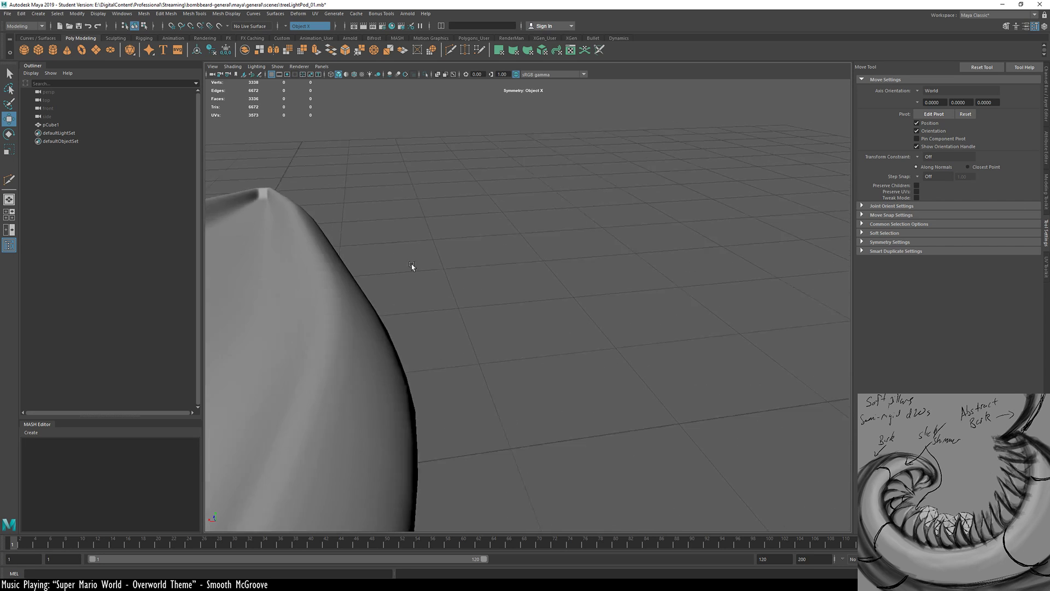
{"action": "middle_click_drag", "start_coordinate": [235, 241], "coordinate": [371, 350], "text": "alt"}
{"action": "right_click_drag", "start_coordinate": [352, 363], "coordinate": [465, 359], "text": "alt"}
{"action": "middle_click_drag", "start_coordinate": [267, 309], "coordinate": [585, 349], "text": "alt"}
{"action": "middle_click_drag", "start_coordinate": [448, 324], "coordinate": [384, 319], "text": "alt"}
{"action": "left_click", "coordinate": [343, 331]}
{"action": "key", "text": "F9"}
{"action": "left_click", "coordinate": [331, 326]}
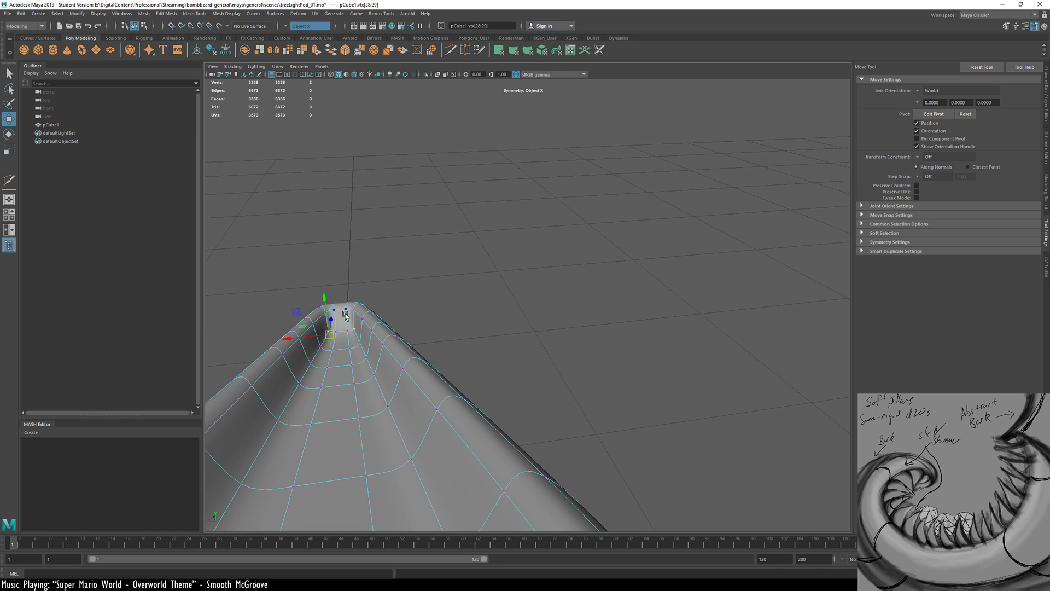
{"action": "key", "text": "f"}
{"action": "right_click_drag", "start_coordinate": [694, 305], "coordinate": [571, 215], "text": "alt"}
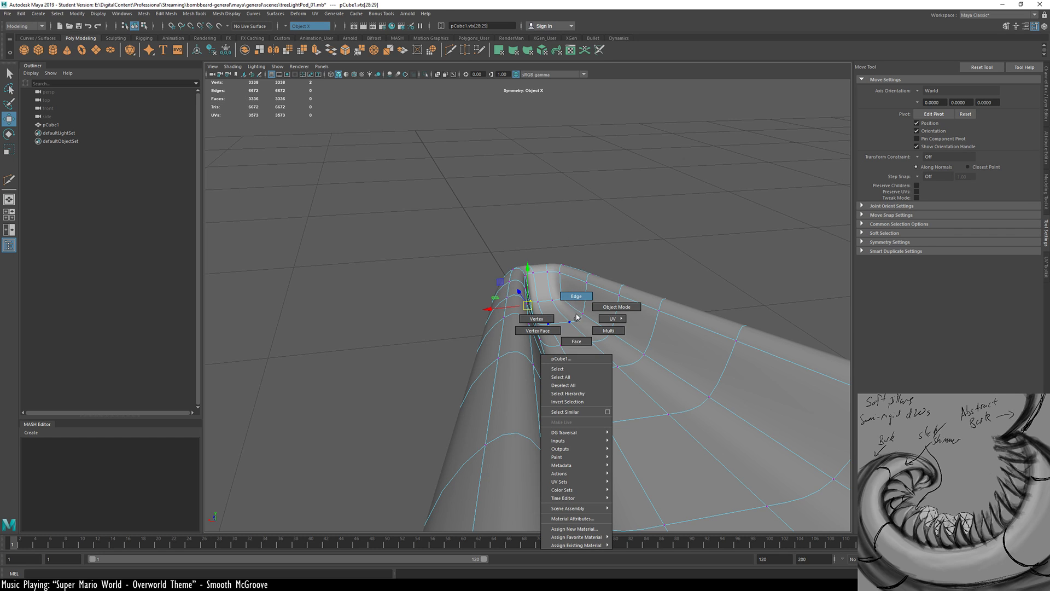
Switch to edge editing and turn symmetry off while examining the pod's tip
{"action": "right_click_drag", "start_coordinate": [576, 316], "coordinate": [576, 316]}
{"action": "right_click_drag", "start_coordinate": [579, 204], "coordinate": [584, 109], "text": "ctrl+shift"}
{"action": "left_click_drag", "start_coordinate": [575, 345], "coordinate": [509, 345], "text": "alt"}
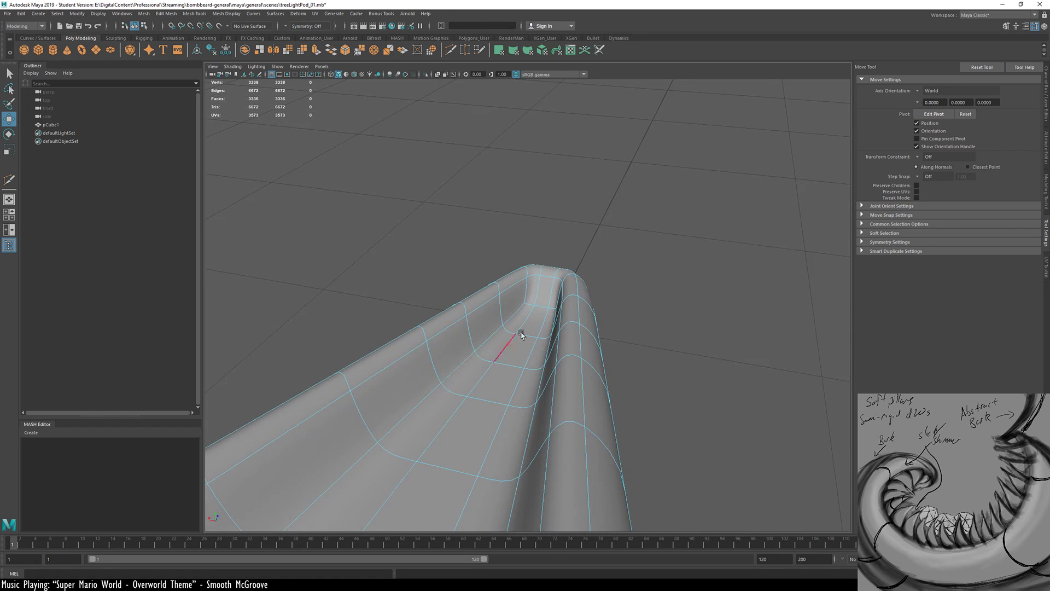
{"action": "left_click", "coordinate": [653, 279]}
{"action": "left_click_drag", "start_coordinate": [574, 389], "coordinate": [531, 338], "text": "alt"}
{"action": "right_click_drag", "start_coordinate": [530, 338], "coordinate": [521, 302]}
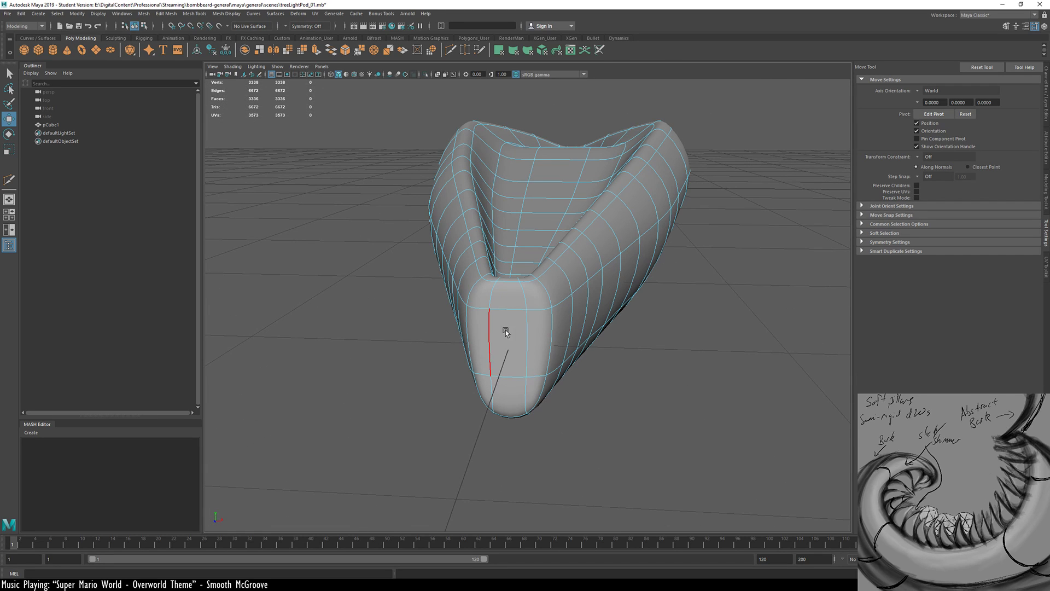
Turn off the smooth preview and frame the tip's selected vertices
{"action": "left_click", "coordinate": [462, 347]}
{"action": "key", "text": "1"}
{"action": "key", "text": "f"}
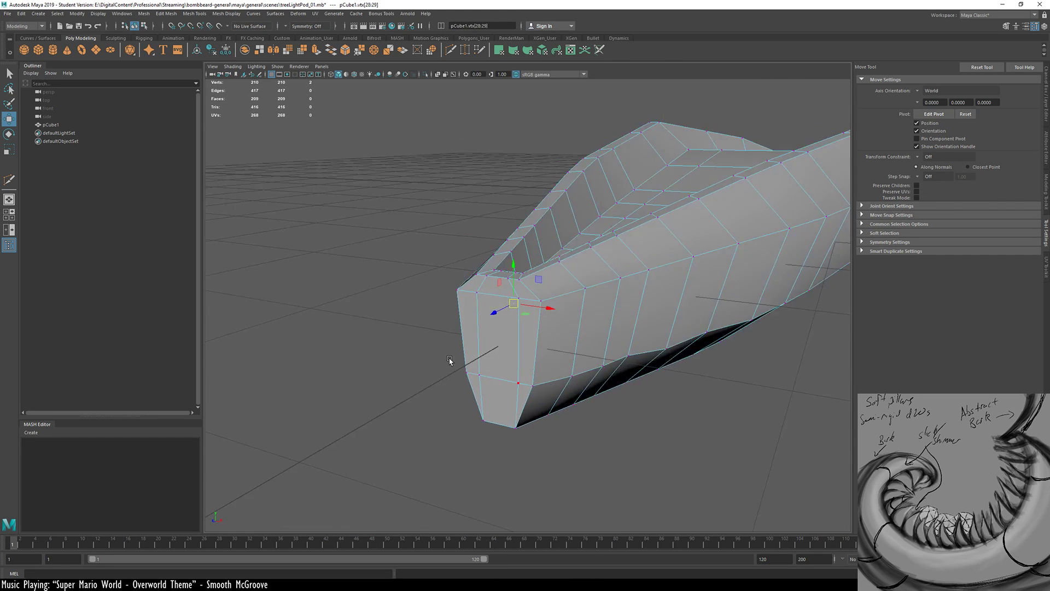
{"action": "left_click_drag", "start_coordinate": [450, 361], "coordinate": [527, 343], "text": "alt"}
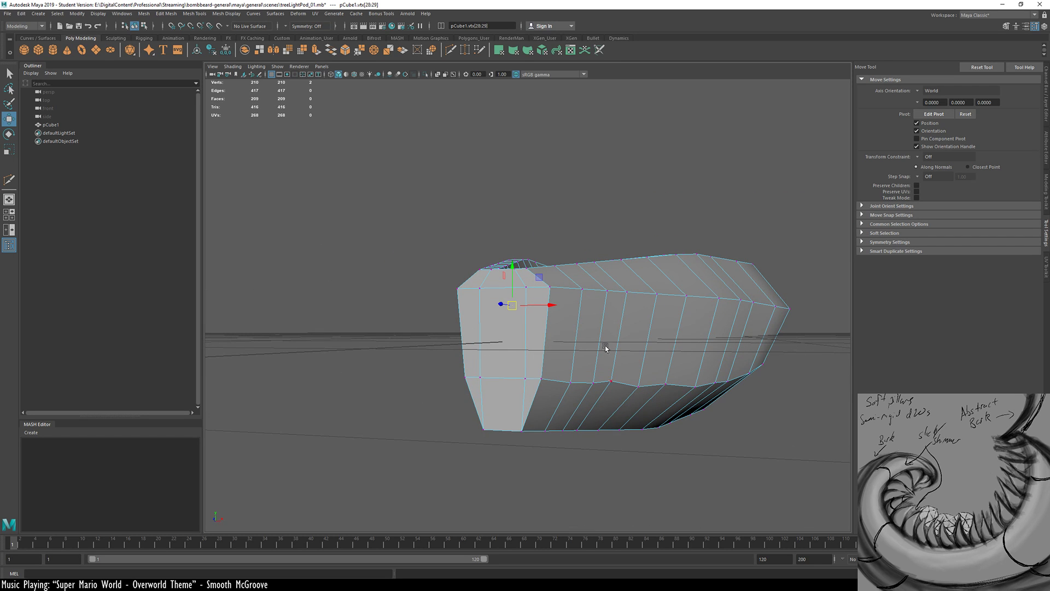
Turn on Object X symmetry and fine-tune the heights of the uneven side vertices behind the tip
{"action": "left_click", "coordinate": [613, 381]}
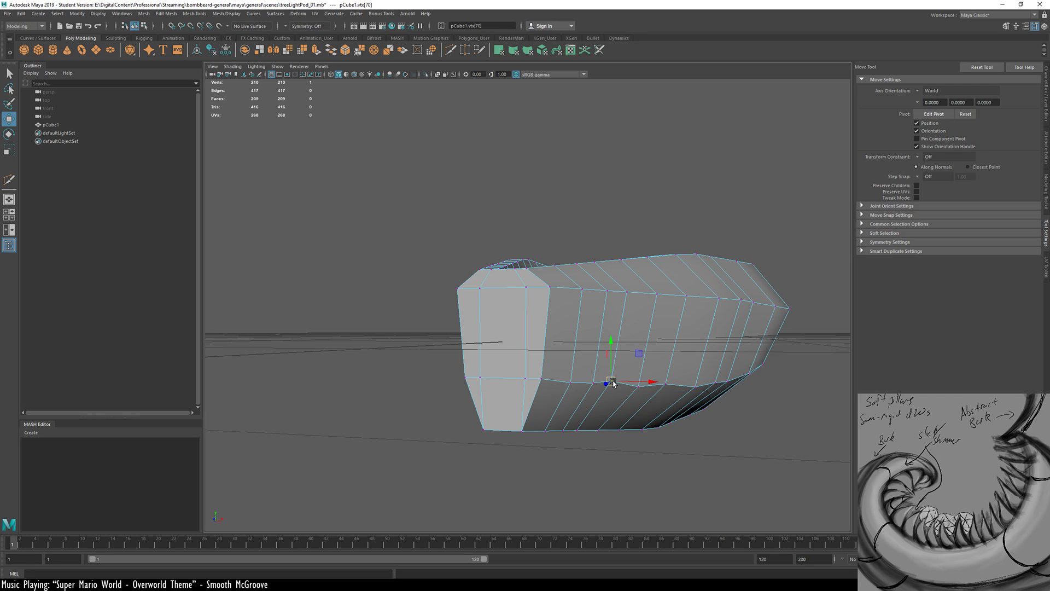
{"action": "right_click_drag", "start_coordinate": [613, 382], "coordinate": [612, 263], "text": "ctrl+shift"}
{"action": "left_click_drag", "start_coordinate": [611, 342], "coordinate": [693, 350]}
{"action": "left_click", "coordinate": [638, 386]}
{"action": "left_click", "coordinate": [698, 391]}
{"action": "left_click_drag", "start_coordinate": [766, 391], "coordinate": [671, 383], "text": "alt"}
{"action": "middle_click_drag", "start_coordinate": [670, 382], "coordinate": [80, 394], "text": "alt"}
{"action": "left_click_drag", "start_coordinate": [665, 382], "coordinate": [613, 284], "text": "alt"}
{"action": "left_click_drag", "start_coordinate": [630, 359], "coordinate": [529, 354], "text": "alt"}
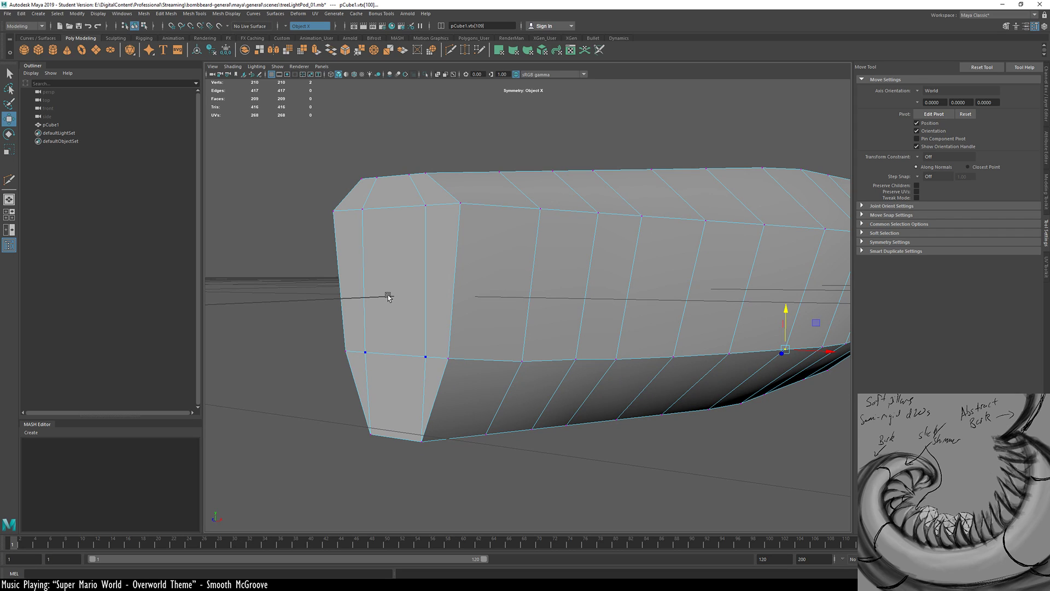
Turn symmetry off and select the central face on the tip's end
{"action": "left_click_drag", "start_coordinate": [391, 301], "coordinate": [484, 311], "text": "alt"}
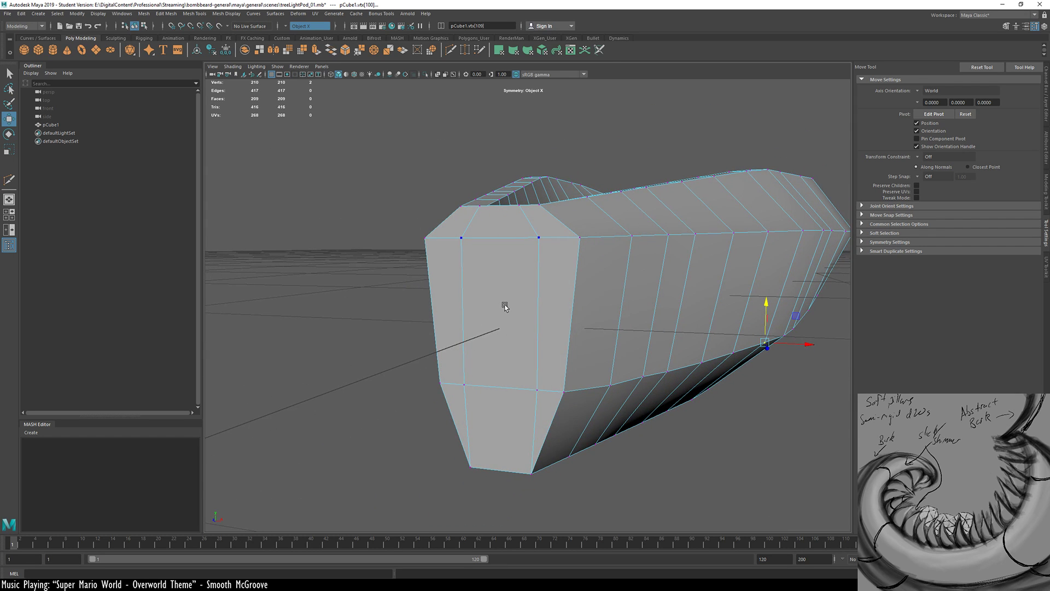
{"action": "key", "text": "F11"}
{"action": "left_click", "coordinate": [503, 315]}
{"action": "left_click_drag", "start_coordinate": [503, 316], "coordinate": [517, 259]}
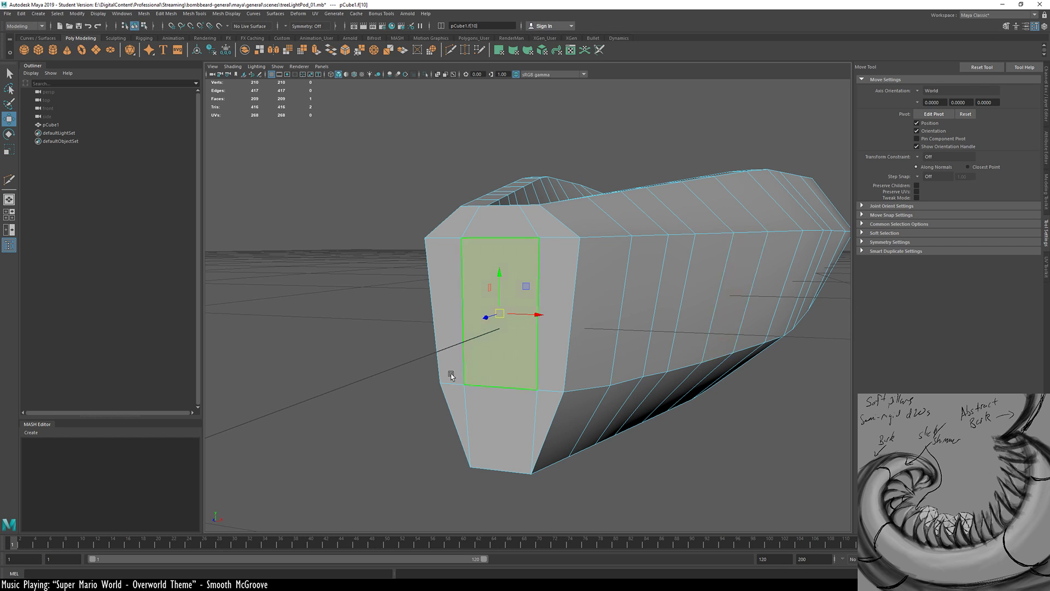
{"action": "left_click_drag", "start_coordinate": [527, 298], "coordinate": [389, 412], "text": "alt"}
Turn on soft selection, shrink its radius to the tip's end area, and return to vertex editing
{"action": "key", "text": "b"}
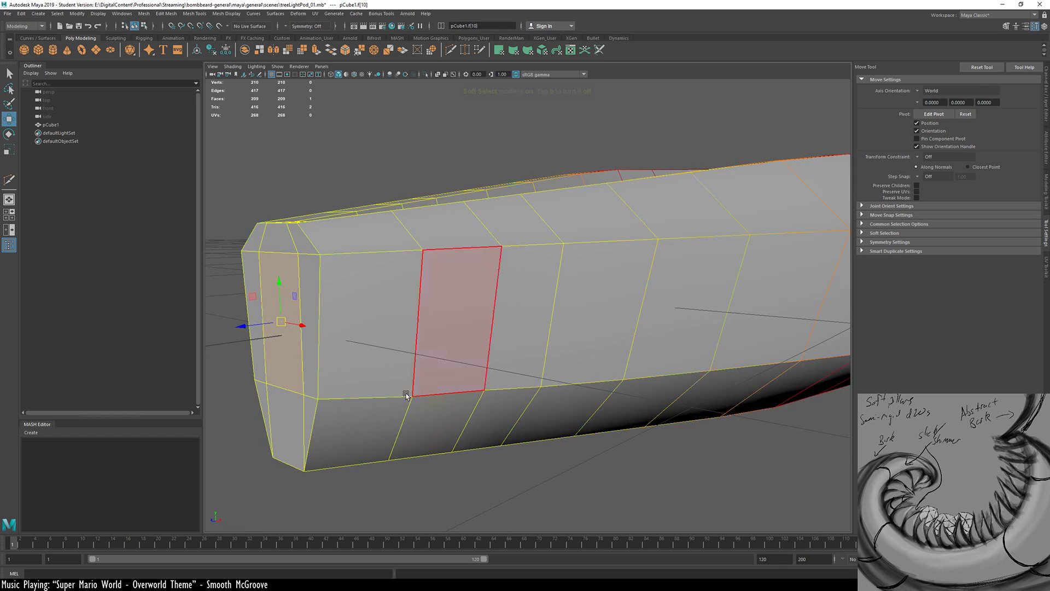
{"action": "left_click_drag", "start_coordinate": [506, 419], "coordinate": [230, 398]}
{"action": "left_click_drag", "start_coordinate": [565, 345], "coordinate": [392, 375]}
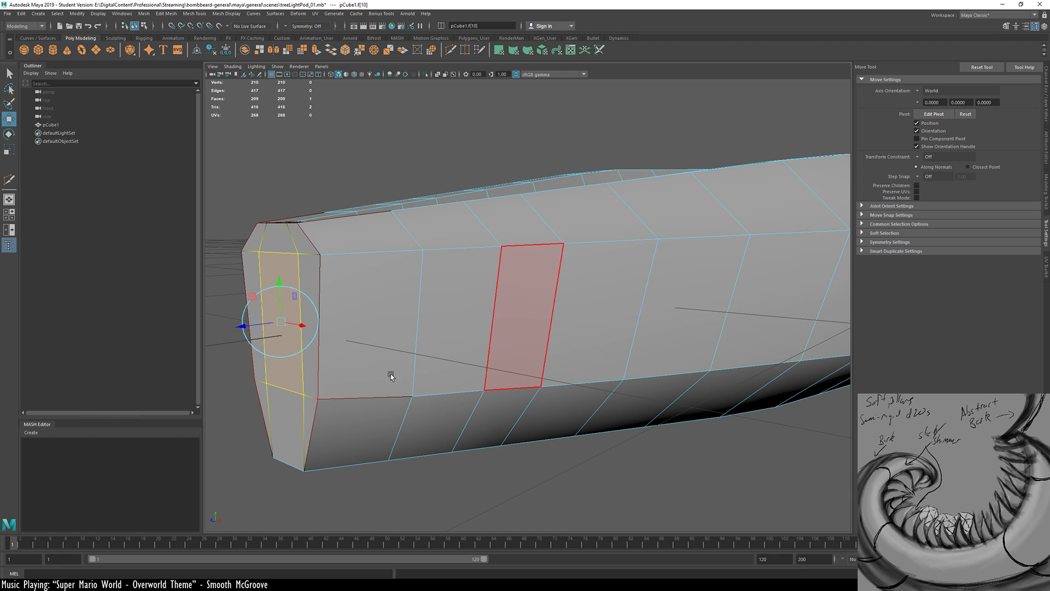
{"action": "right_click_drag", "start_coordinate": [337, 387], "coordinate": [294, 390]}
Select the tip's four central end-face vertices, then a block of vertices farther back, and clear the selection
{"action": "left_click_drag", "start_coordinate": [300, 315], "coordinate": [370, 321], "text": "alt"}
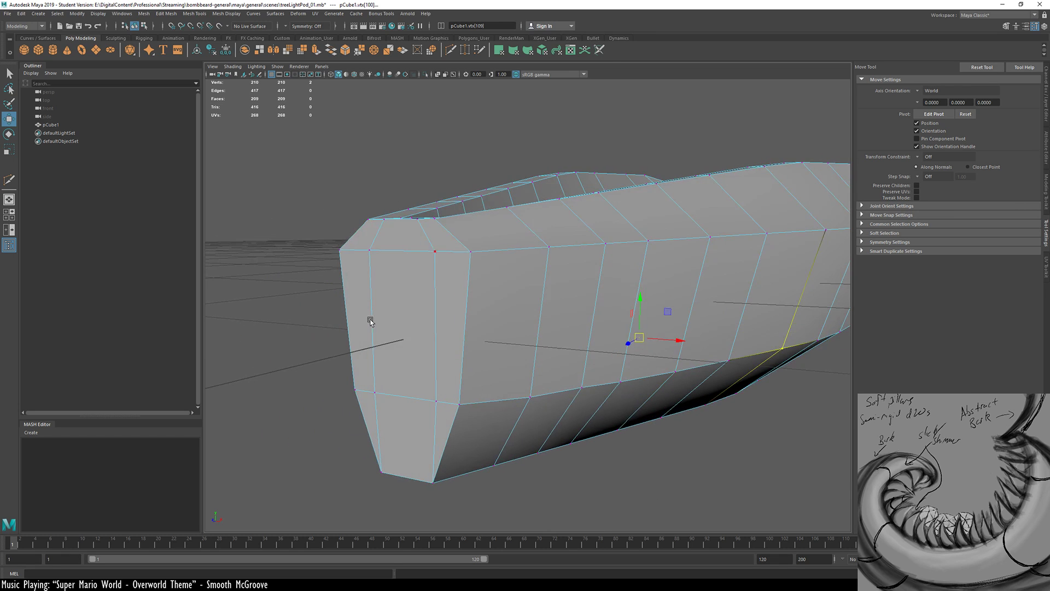
{"action": "left_click", "coordinate": [370, 251]}
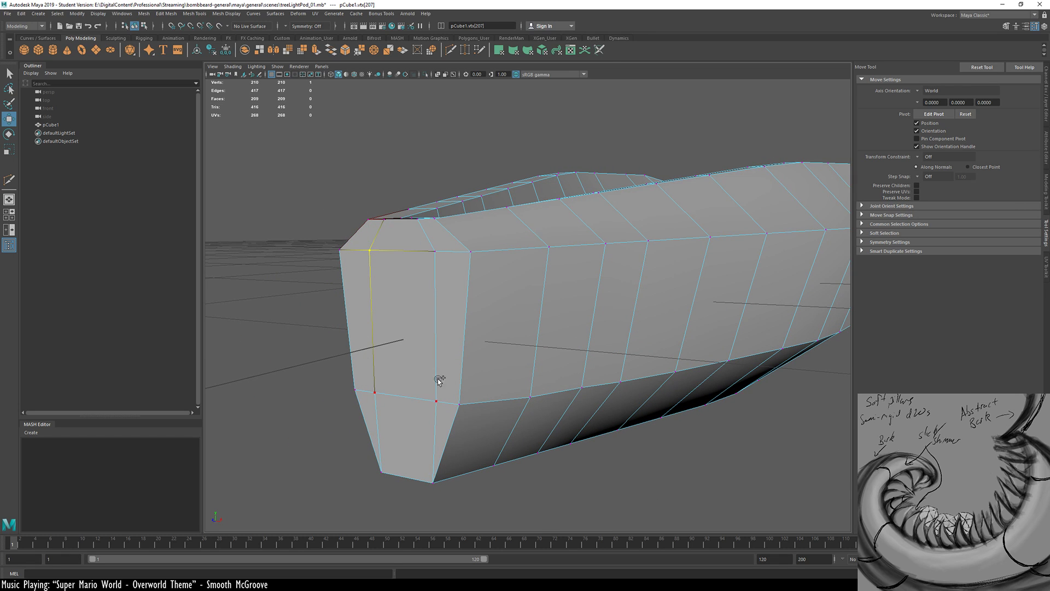
{"action": "left_click_drag", "start_coordinate": [438, 379], "coordinate": [438, 251], "text": "shift"}
{"action": "left_click_drag", "start_coordinate": [488, 346], "coordinate": [438, 340], "text": "alt"}
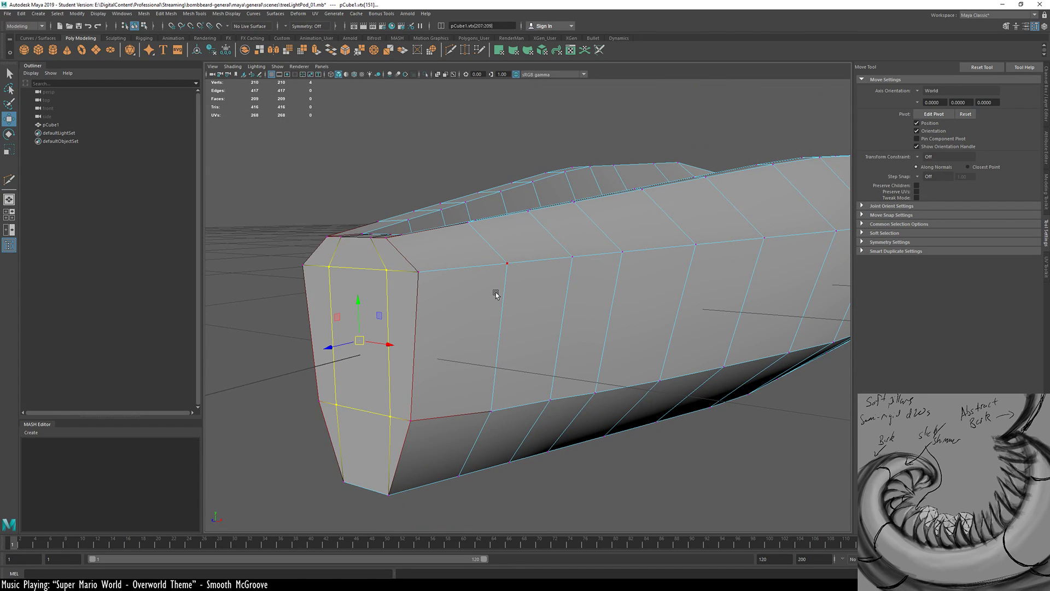
{"action": "left_click_drag", "start_coordinate": [461, 101], "coordinate": [595, 395]}
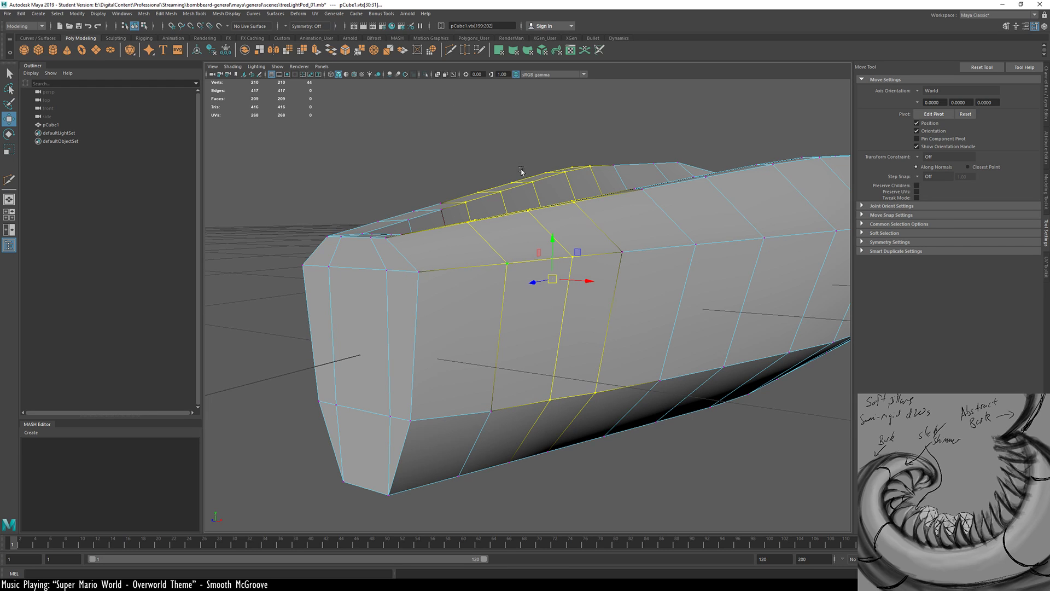
{"action": "left_click_drag", "start_coordinate": [436, 263], "coordinate": [345, 297], "text": "alt"}
{"action": "left_click", "coordinate": [351, 169]}
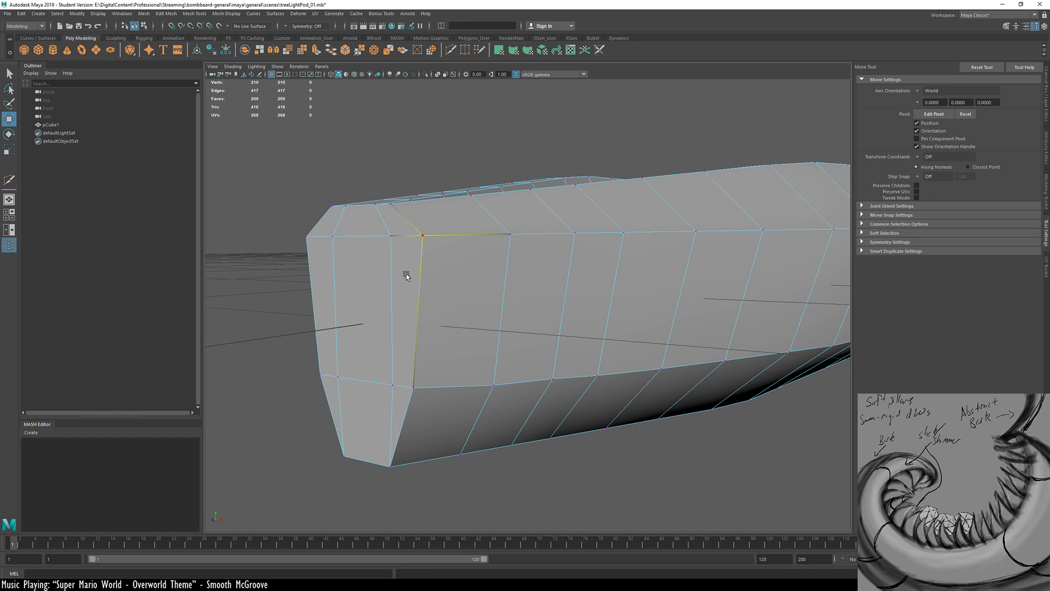
Select the four central vertices on the tip's end face and widen the soft selection radius around them
{"action": "middle_click_drag", "start_coordinate": [389, 276], "coordinate": [451, 289], "text": "alt"}
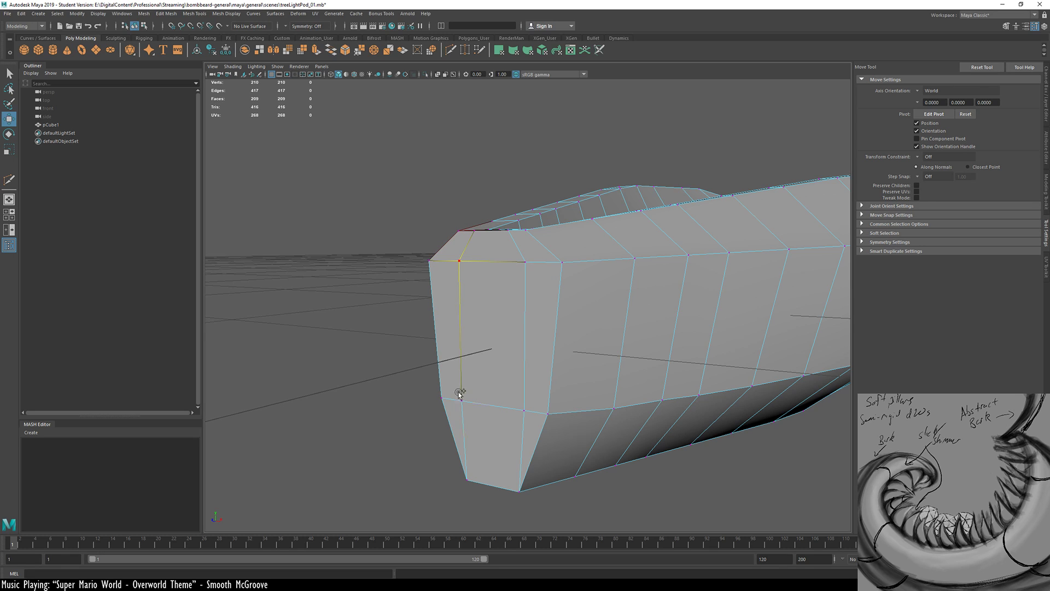
{"action": "mouse_move", "coordinate": [459, 392]}
{"action": "left_mouse_down"}
{"action": "mouse_move", "coordinate": [511, 408]}
{"action": "mouse_move", "coordinate": [523, 401]}
{"action": "mouse_move", "coordinate": [528, 267]}
{"action": "left_mouse_up"}
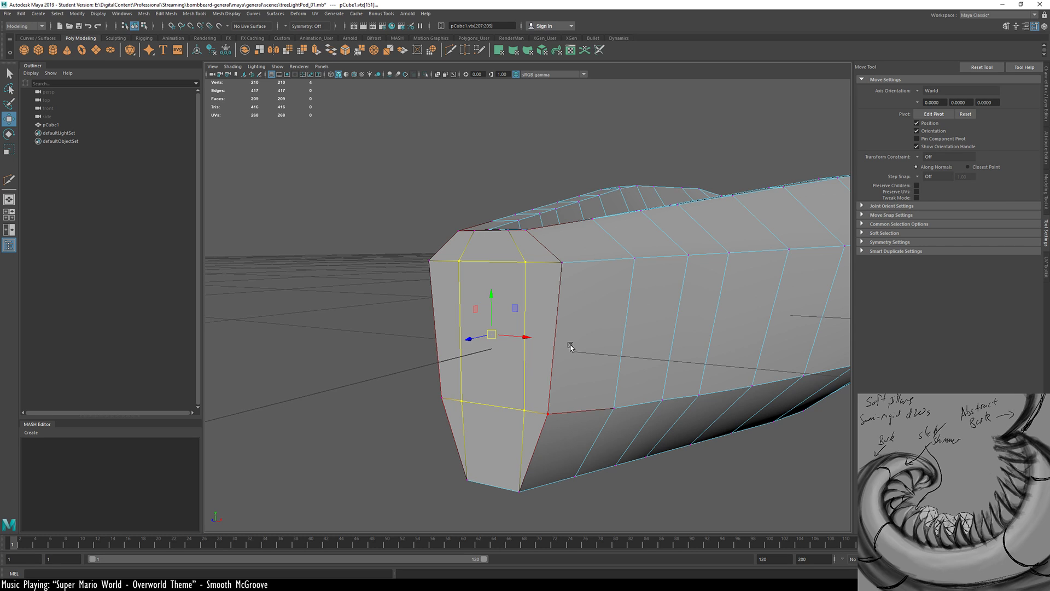
{"action": "key", "text": "b"}
{"action": "middle_click_drag", "start_coordinate": [539, 383], "coordinate": [580, 387]}
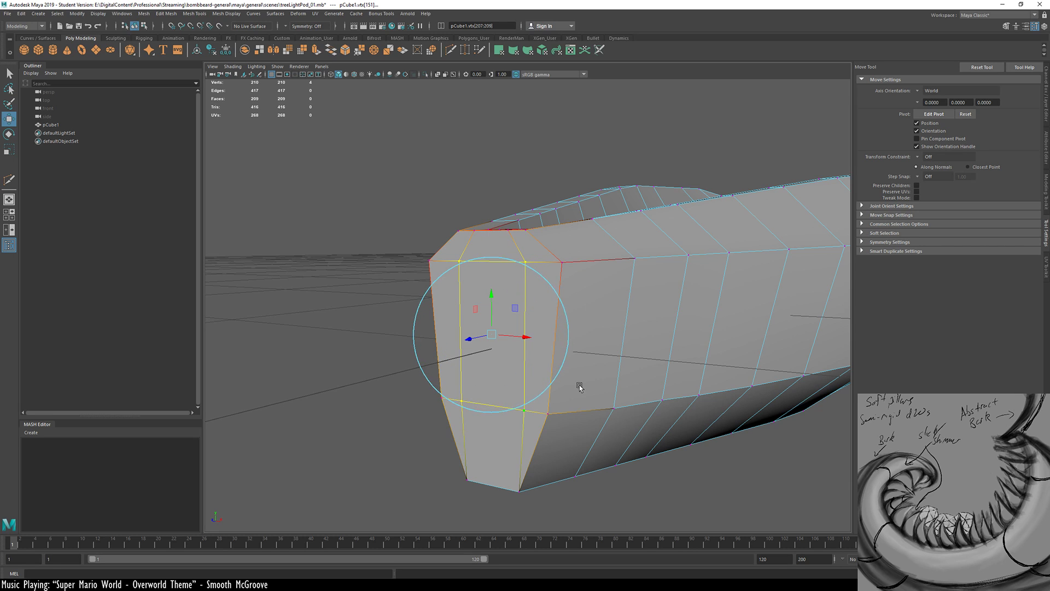
Try to pull the soft-selected end-face vertices outward along the pod's length to round the tip
{"action": "left_click_drag", "start_coordinate": [469, 340], "coordinate": [369, 375]}
{"action": "left_click_drag", "start_coordinate": [508, 359], "coordinate": [382, 389], "text": "alt"}
{"action": "middle_click_drag", "start_coordinate": [382, 389], "coordinate": [548, 342], "text": "alt"}
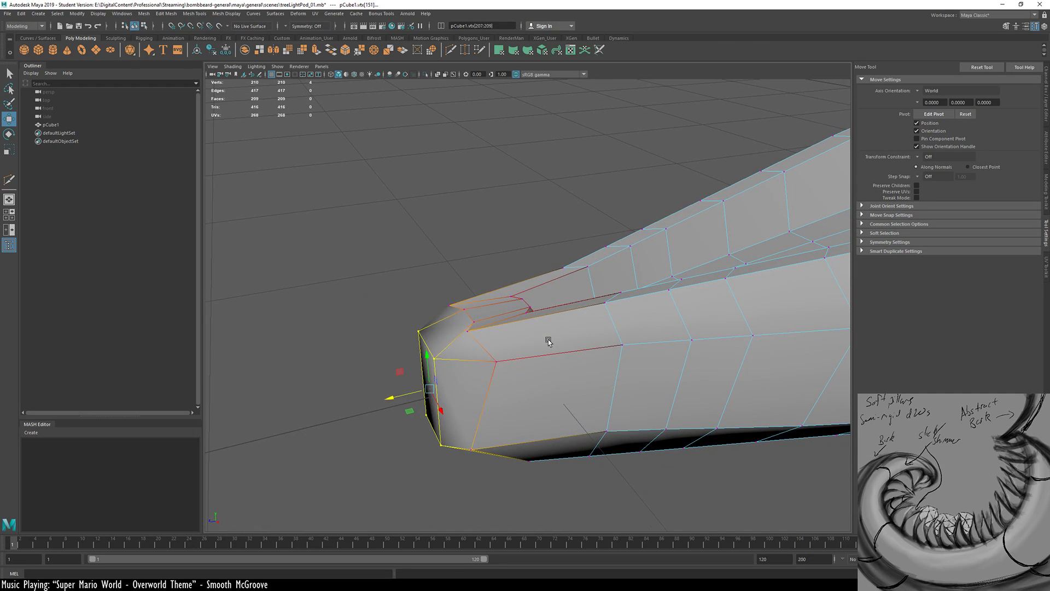
{"action": "left_click_drag", "start_coordinate": [549, 342], "coordinate": [509, 397], "text": "alt"}
{"action": "key", "text": "b"}
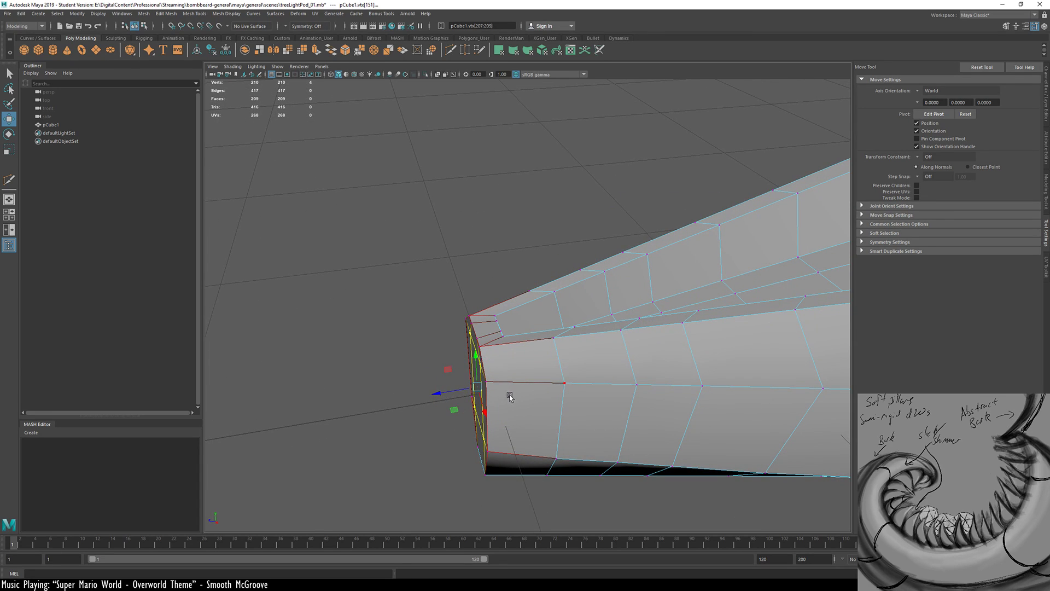
Pull the soft-selected vertices of the tip's end face outward along the pod's length and check the shape in smooth preview
{"action": "left_click_drag", "start_coordinate": [442, 394], "coordinate": [370, 412]}
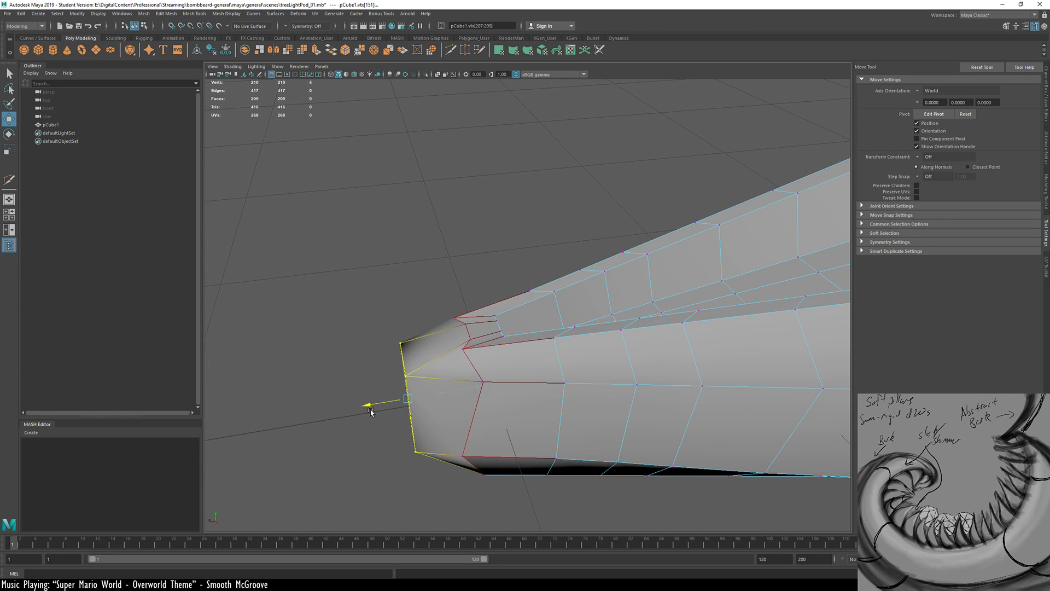
{"action": "left_click_drag", "start_coordinate": [448, 405], "coordinate": [590, 405], "text": "alt"}
{"action": "key", "text": "3"}
{"action": "left_click_drag", "start_coordinate": [711, 365], "coordinate": [556, 401], "text": "alt"}
{"action": "key", "text": "1"}
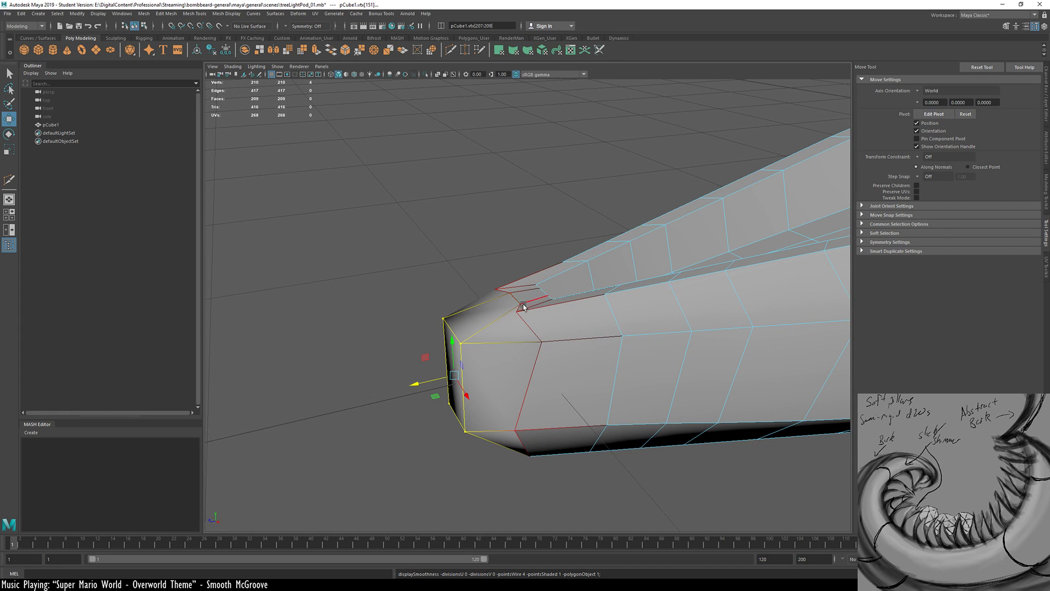
Select the upper rim vertices just behind the tip and shift them toward the tip's end
{"action": "key", "text": "q"}
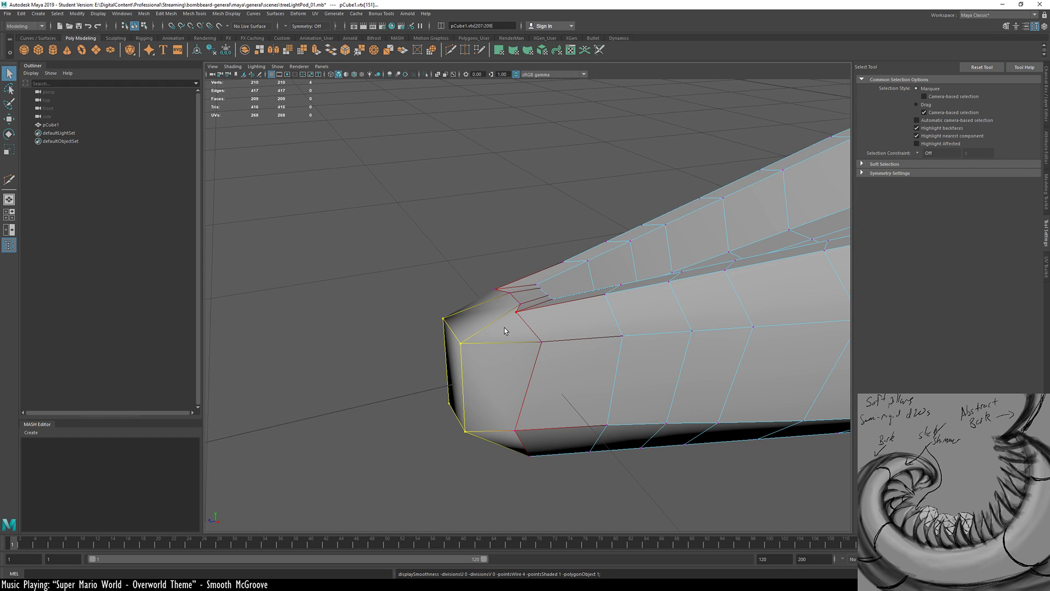
{"action": "scroll", "coordinate": [556, 318], "scroll_direction": "up", "scroll_amount": 5}
{"action": "left_click_drag", "start_coordinate": [527, 328], "coordinate": [517, 353], "text": "alt"}
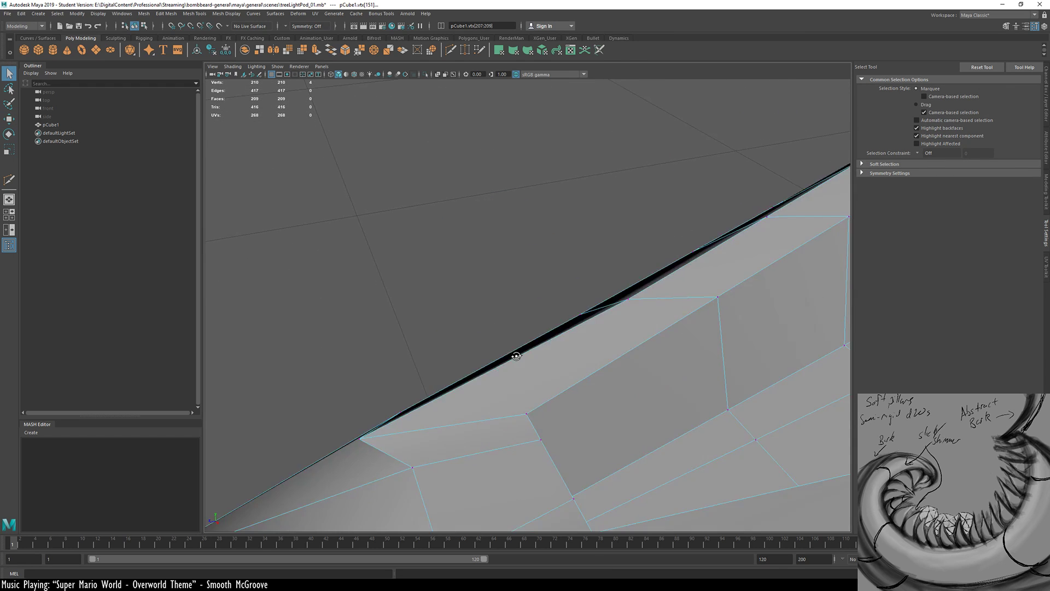
{"action": "middle_click_drag", "start_coordinate": [517, 353], "coordinate": [572, 281], "text": "alt"}
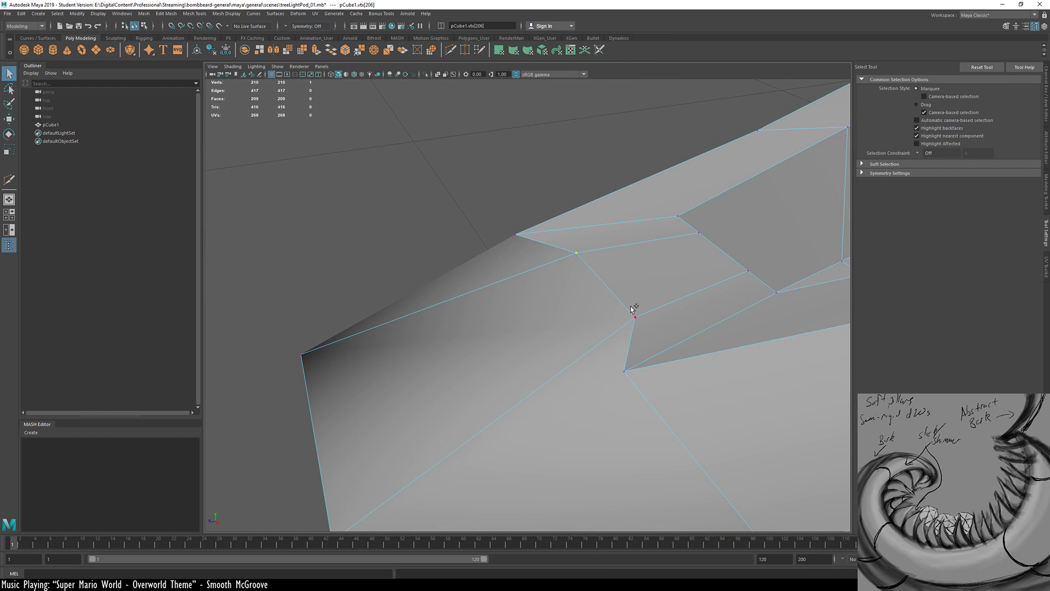
{"action": "left_click_drag", "start_coordinate": [634, 379], "coordinate": [513, 378], "text": "alt"}
{"action": "key", "text": "w"}
{"action": "middle_click_drag", "start_coordinate": [513, 377], "coordinate": [460, 380]}
Select two vertices near the tip, compare the smoothed and unsmoothed pod, and clear the selection
{"action": "left_click_drag", "start_coordinate": [459, 379], "coordinate": [600, 359], "text": "alt"}
{"action": "left_click", "coordinate": [514, 213]}
{"action": "left_click", "coordinate": [517, 256], "text": "shift"}
{"action": "key", "text": "3"}
{"action": "key", "text": "1"}
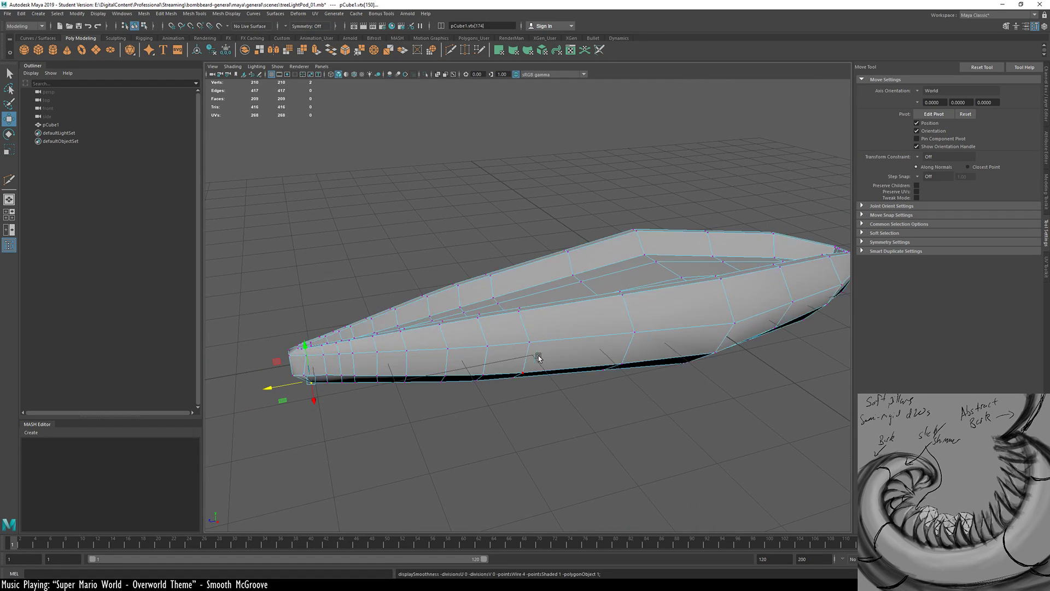
{"action": "left_click", "coordinate": [496, 406]}
Turn on Object X symmetry and move the mirrored pair of side vertices just behind the tip along the pod's length
{"action": "right_click_drag", "start_coordinate": [299, 384], "coordinate": [394, 383], "text": "alt"}
{"action": "middle_click_drag", "start_coordinate": [236, 385], "coordinate": [401, 392], "text": "alt"}
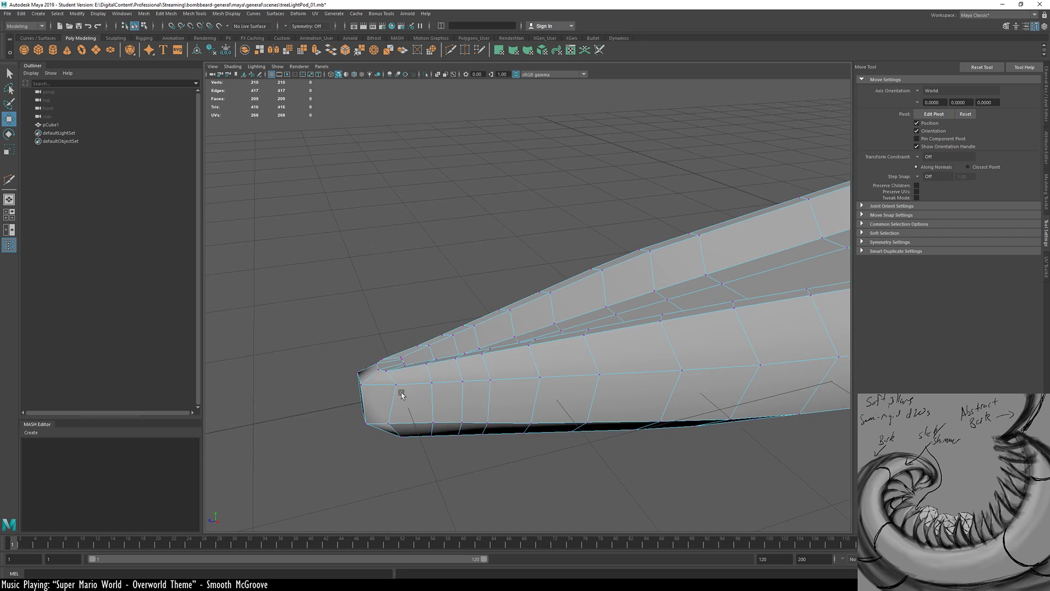
{"action": "right_click_drag", "start_coordinate": [306, 389], "coordinate": [402, 386], "text": "alt"}
{"action": "middle_click_drag", "start_coordinate": [403, 387], "coordinate": [486, 330], "text": "alt"}
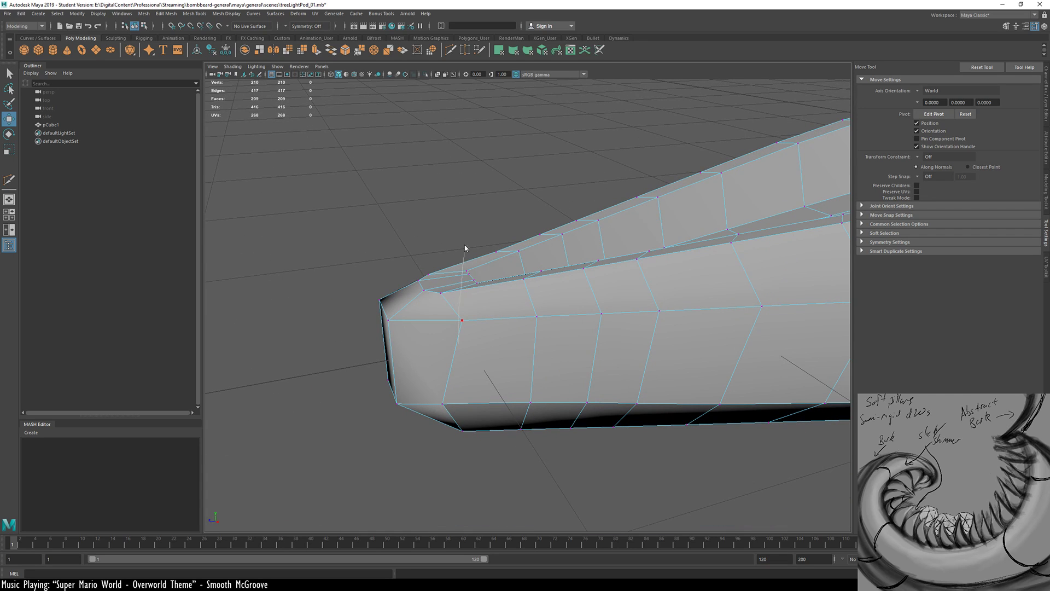
{"action": "right_click_drag", "start_coordinate": [465, 247], "coordinate": [463, 141], "text": "ctrl+shift"}
{"action": "left_click", "coordinate": [461, 329]}
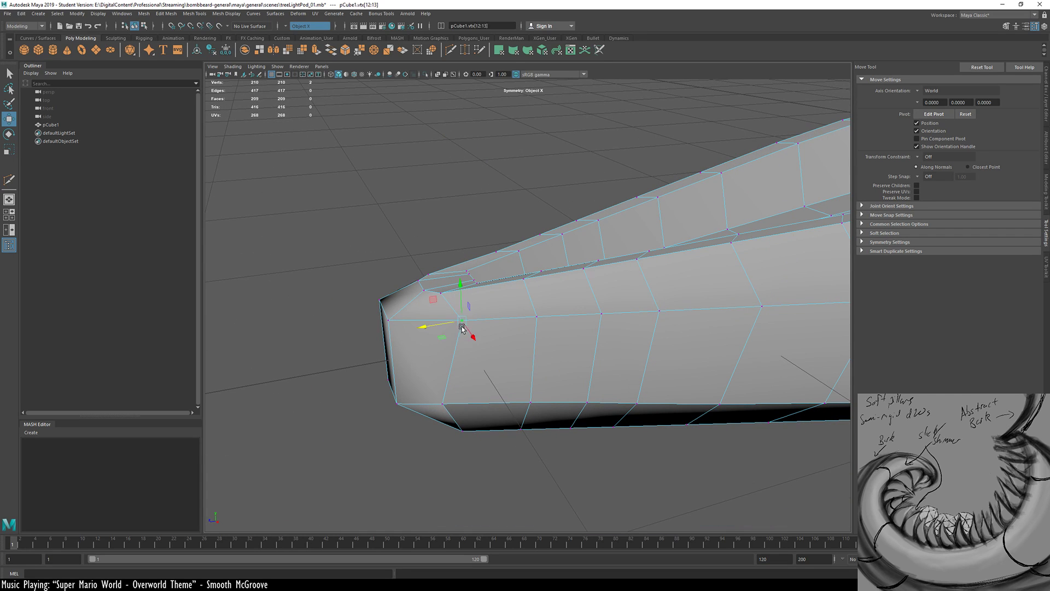
{"action": "left_click_drag", "start_coordinate": [436, 331], "coordinate": [731, 268]}
{"action": "left_click_drag", "start_coordinate": [706, 377], "coordinate": [735, 267], "text": "alt"}
{"action": "left_click", "coordinate": [626, 336]}
{"action": "left_click", "coordinate": [735, 268]}
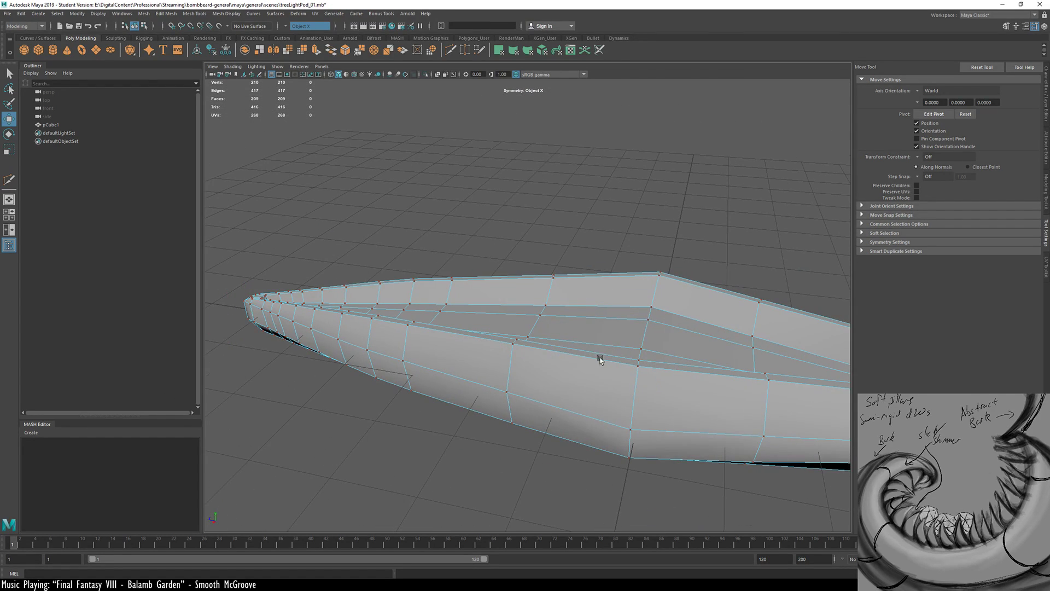
Return to object mode, turn symmetry off, and inspect the whole pod in smooth preview
{"action": "right_click_drag", "start_coordinate": [601, 360], "coordinate": [495, 394]}
{"action": "left_click", "coordinate": [696, 242]}
{"action": "right_click_drag", "start_coordinate": [570, 402], "coordinate": [580, 241], "text": "ctrl+shift"}
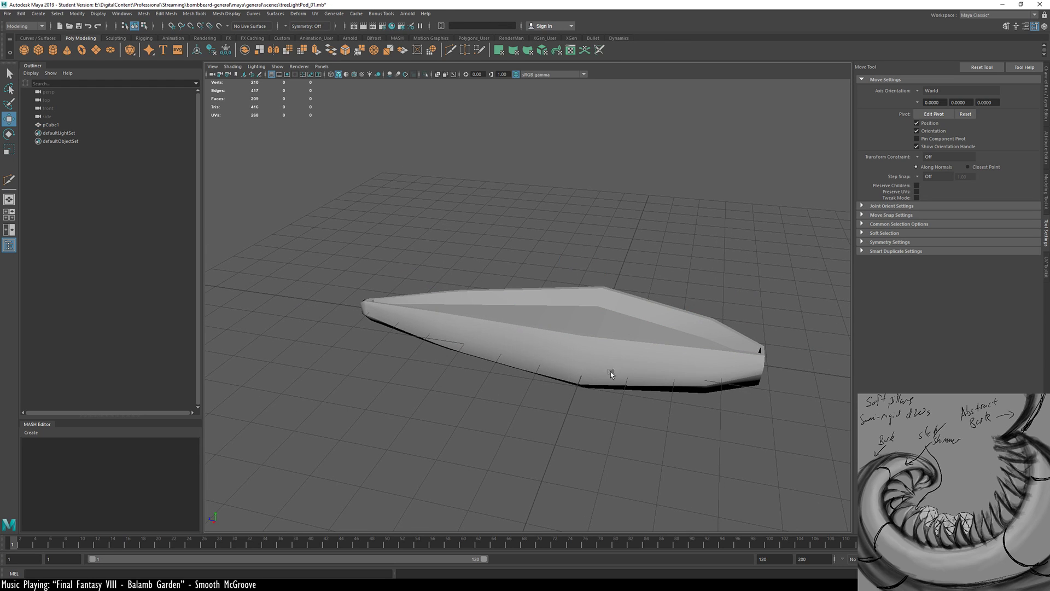
{"action": "left_click_drag", "start_coordinate": [611, 374], "coordinate": [534, 349], "text": "alt"}
{"action": "left_click", "coordinate": [543, 345]}
{"action": "key", "text": "3"}
{"action": "left_click", "coordinate": [619, 362]}
{"action": "left_click_drag", "start_coordinate": [618, 361], "coordinate": [375, 341], "text": "alt"}
{"action": "left_click", "coordinate": [507, 312]}
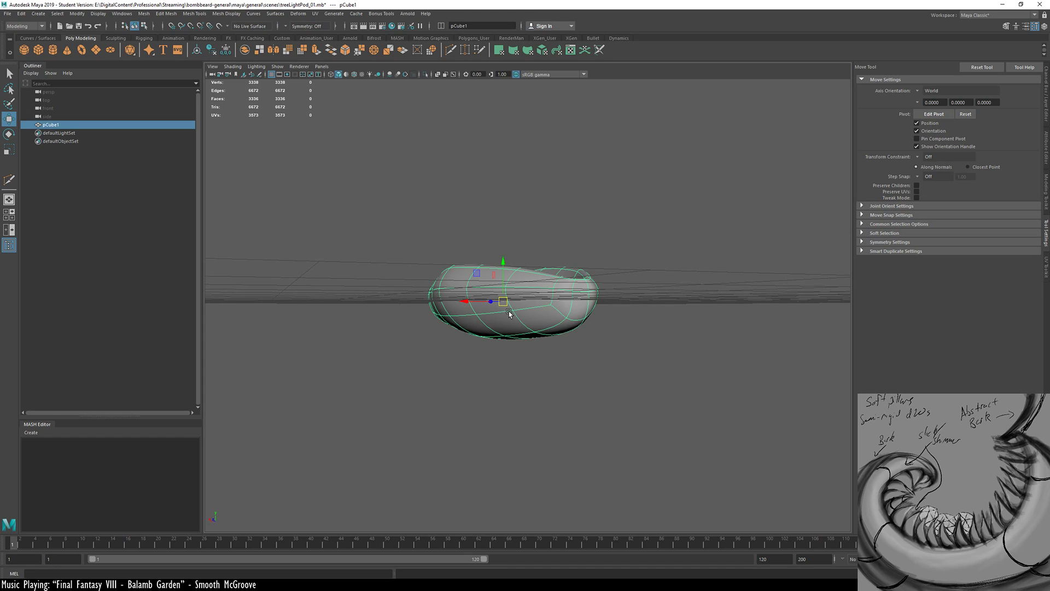
Switch the pod back to unsmoothed display and select the lower side edge loop in edge mode
{"action": "key", "text": "1"}
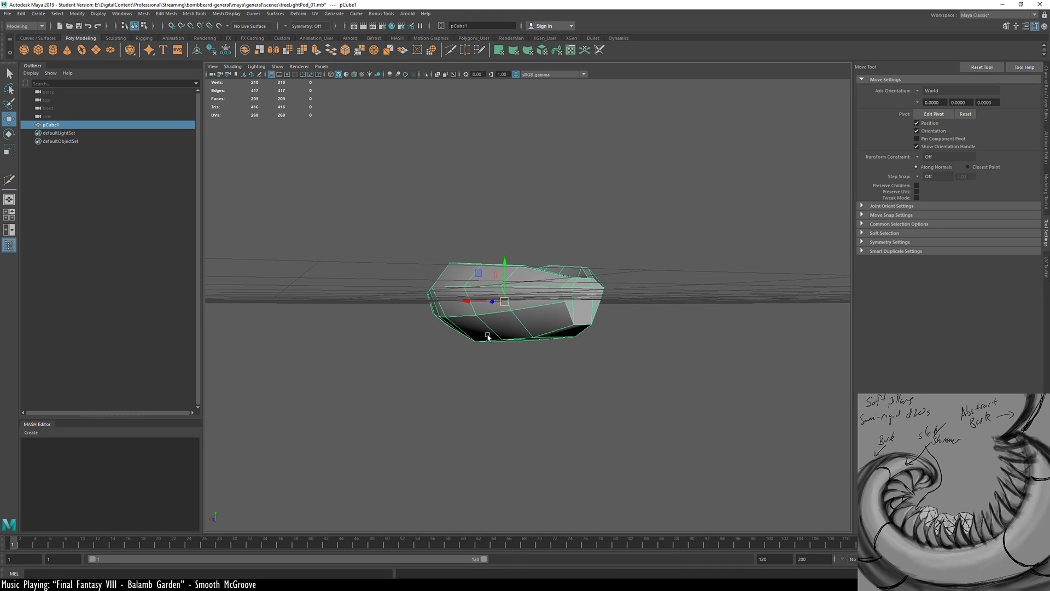
{"action": "right_click_drag", "start_coordinate": [488, 337], "coordinate": [526, 353], "text": "alt"}
{"action": "left_click_drag", "start_coordinate": [562, 374], "coordinate": [554, 313], "text": "alt"}
{"action": "left_click_drag", "start_coordinate": [628, 308], "coordinate": [590, 355], "text": "alt"}
{"action": "right_click_drag", "start_coordinate": [622, 336], "coordinate": [625, 321]}
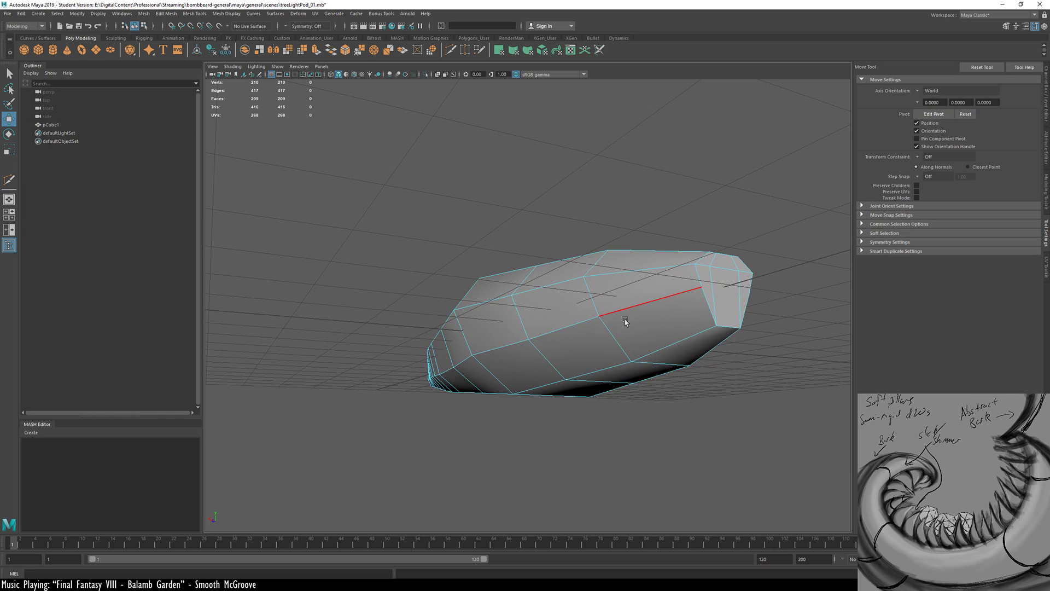
{"action": "left_click_drag", "start_coordinate": [626, 322], "coordinate": [715, 358], "text": "alt"}
{"action": "left_click", "coordinate": [799, 357]}
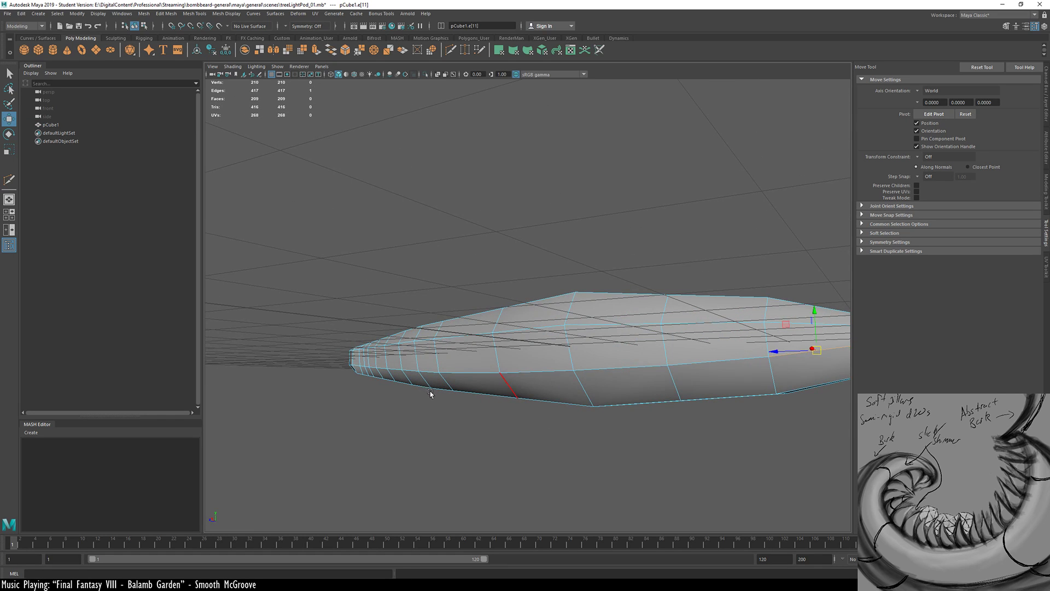
{"action": "left_click_drag", "start_coordinate": [429, 394], "coordinate": [564, 394], "text": "alt"}
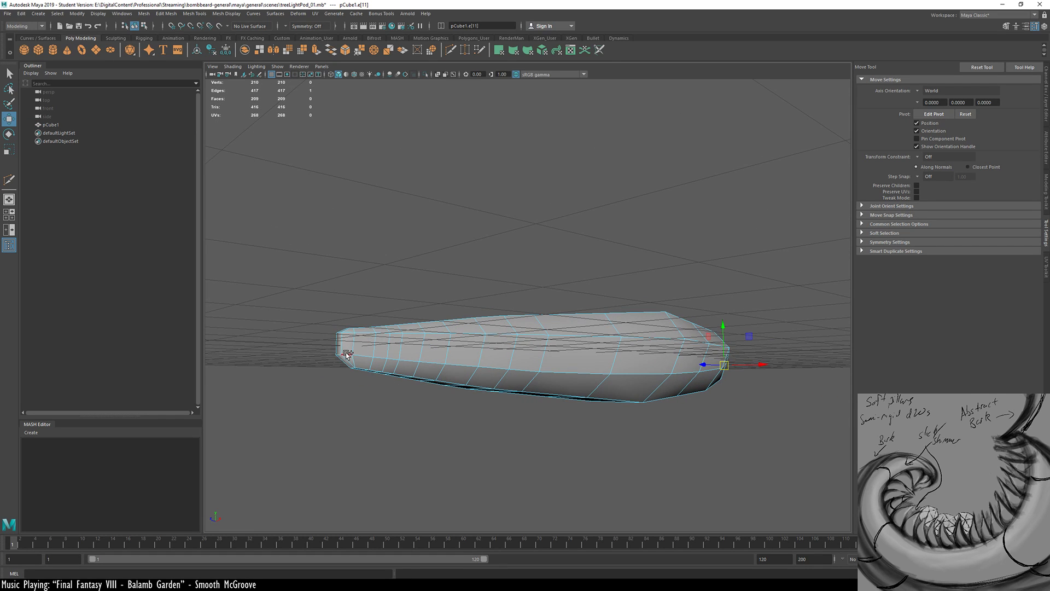
{"action": "double_click", "coordinate": [415, 360]}
{"action": "left_click_drag", "start_coordinate": [673, 372], "coordinate": [397, 376], "text": "alt"}
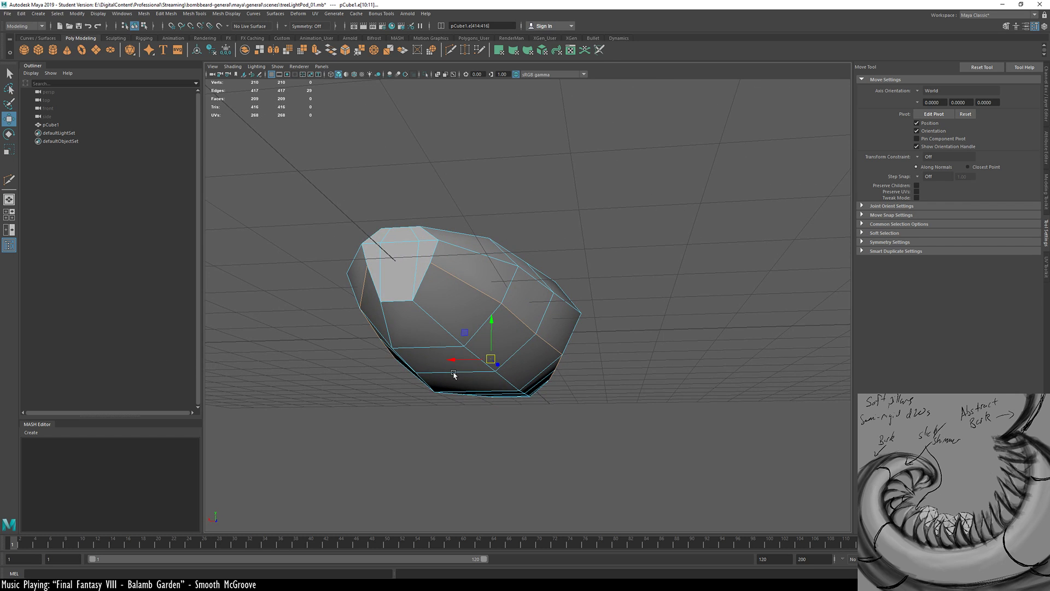
Cut a horizontal edge line across the pod's blunt end with Multi-Cut, joining the two ends of the selected side edge loop
{"action": "left_click_drag", "start_coordinate": [372, 338], "coordinate": [385, 346], "text": "alt"}
{"action": "key", "text": "ctrl+shift+x"}
{"action": "left_click", "coordinate": [400, 330]}
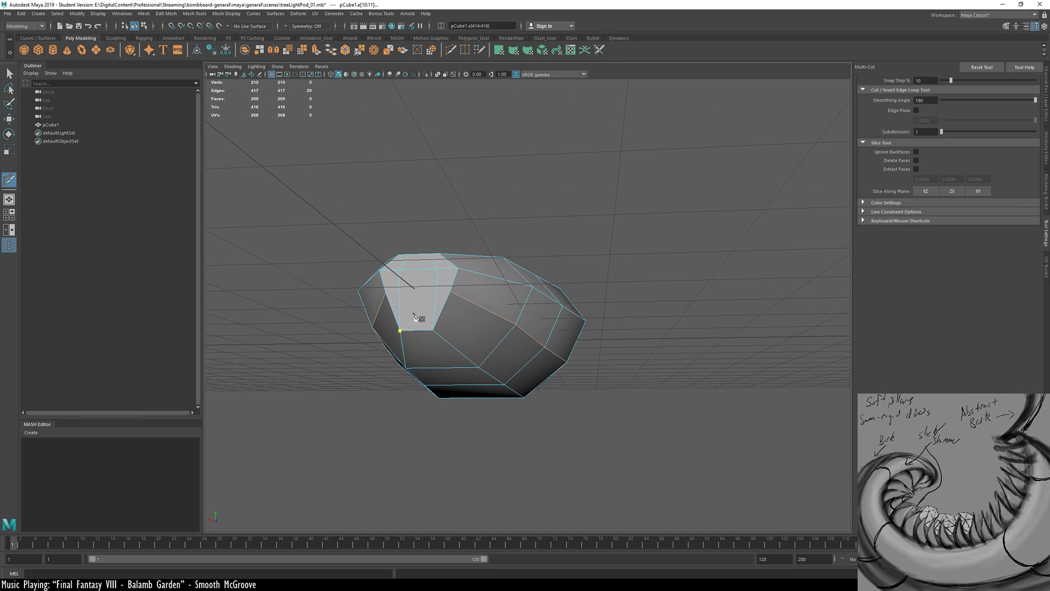
{"action": "right_click_drag", "start_coordinate": [414, 314], "coordinate": [495, 301], "text": "alt"}
{"action": "left_click_drag", "start_coordinate": [495, 301], "coordinate": [553, 330], "text": "alt"}
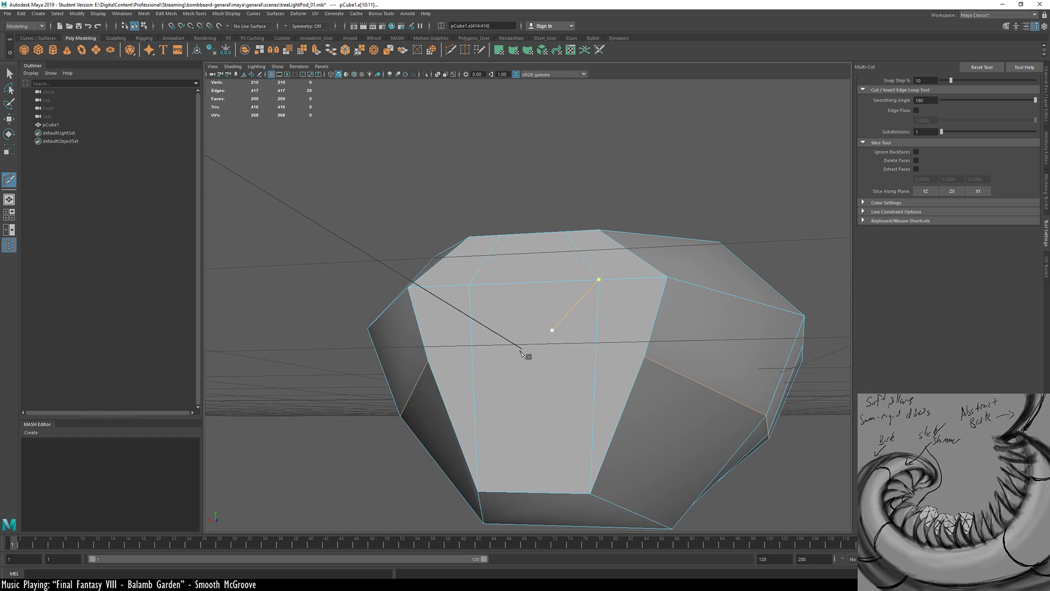
{"action": "left_click", "coordinate": [428, 361]}
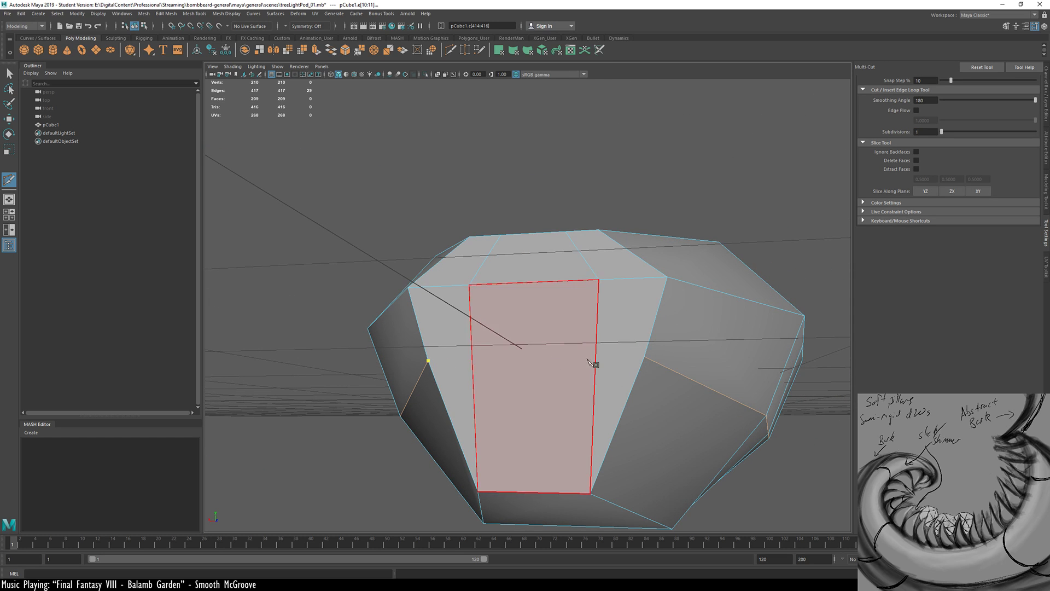
{"action": "left_click", "coordinate": [645, 357]}
{"action": "key", "text": "Return"}
{"action": "left_click_drag", "start_coordinate": [595, 365], "coordinate": [546, 405], "text": "alt"}
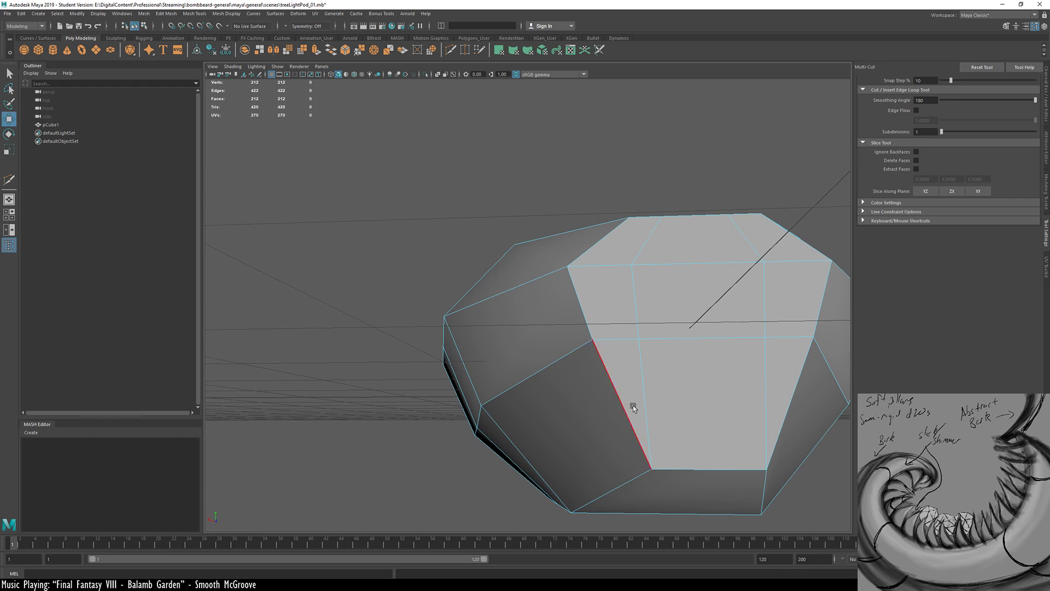
{"action": "key", "text": "w"}
{"action": "left_click", "coordinate": [664, 339]}
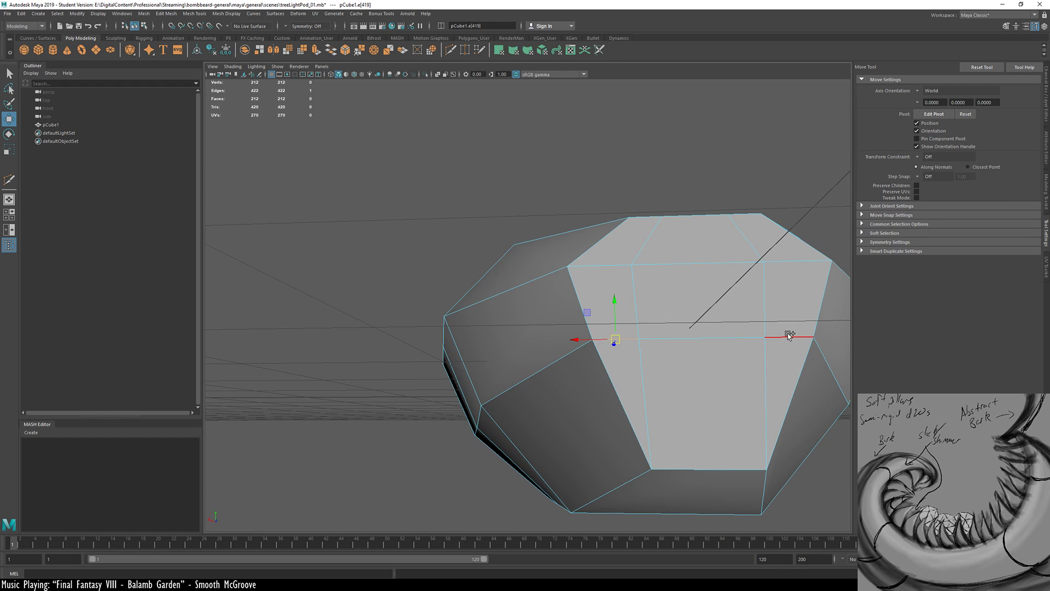
{"action": "double_click", "coordinate": [743, 338], "text": "shift"}
{"action": "key", "text": "ctrl+z"}
{"action": "key", "text": "ctrl+z"}
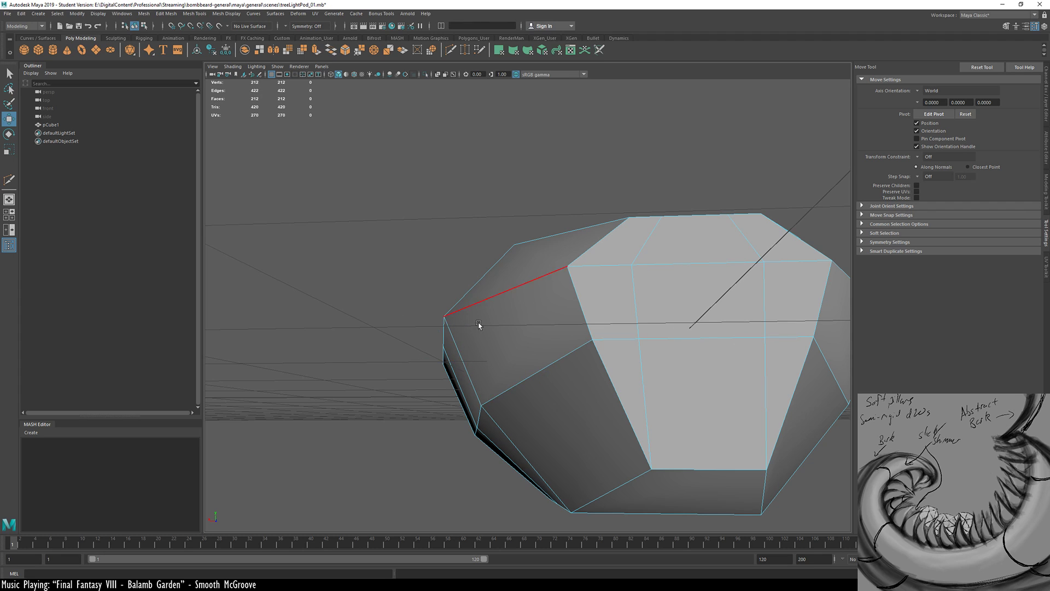
Select the three new edges across the blunt end and shift them slightly downward
{"action": "key", "text": "Caps_Lock"}
{"action": "key", "text": "Caps_Lock"}
{"action": "left_click_drag", "start_coordinate": [615, 342], "coordinate": [780, 339]}
{"action": "left_click_drag", "start_coordinate": [699, 304], "coordinate": [701, 310]}
{"action": "scroll", "coordinate": [632, 343], "scroll_direction": "down", "scroll_amount": 3}
{"action": "left_click_drag", "start_coordinate": [632, 343], "coordinate": [530, 396], "text": "alt"}
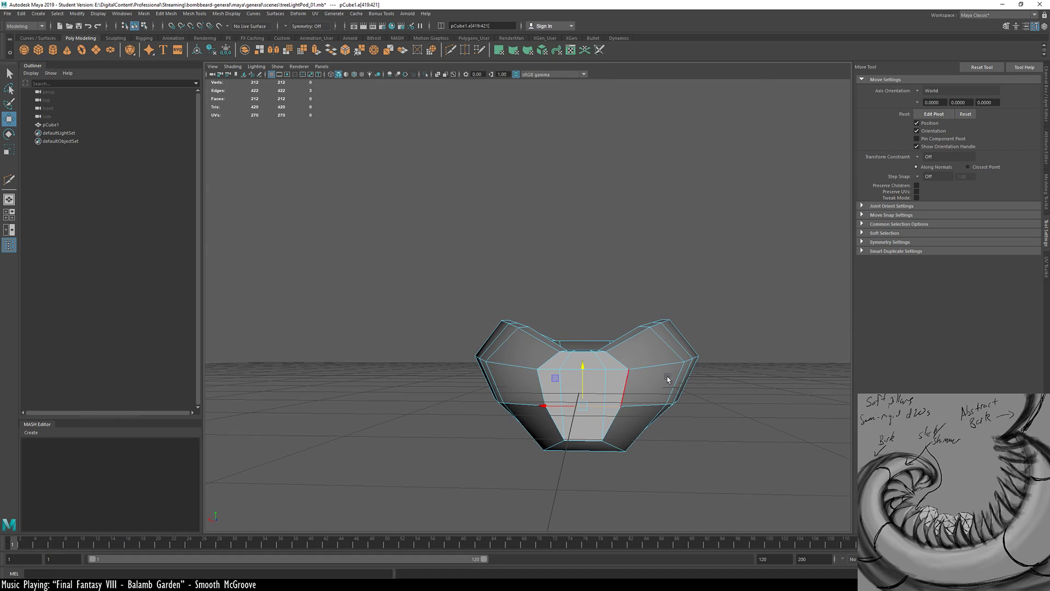
Select the central face of the blunt end, adjust its position, and check the rounding in smooth preview
{"action": "right_click_drag", "start_coordinate": [732, 344], "coordinate": [729, 386]}
{"action": "left_click", "coordinate": [581, 392]}
{"action": "left_click_drag", "start_coordinate": [581, 392], "coordinate": [504, 435], "text": "alt"}
{"action": "mouse_move", "coordinate": [382, 417]}
{"action": "left_mouse_down"}
{"action": "mouse_move", "coordinate": [366, 421]}
{"action": "mouse_move", "coordinate": [395, 436]}
{"action": "mouse_move", "coordinate": [397, 414]}
{"action": "left_mouse_up"}
{"action": "key", "text": "3"}
{"action": "key", "text": "1"}
Scale the blunt end's central face slightly larger in width and height and inspect the smoothed result
{"action": "key", "text": "r"}
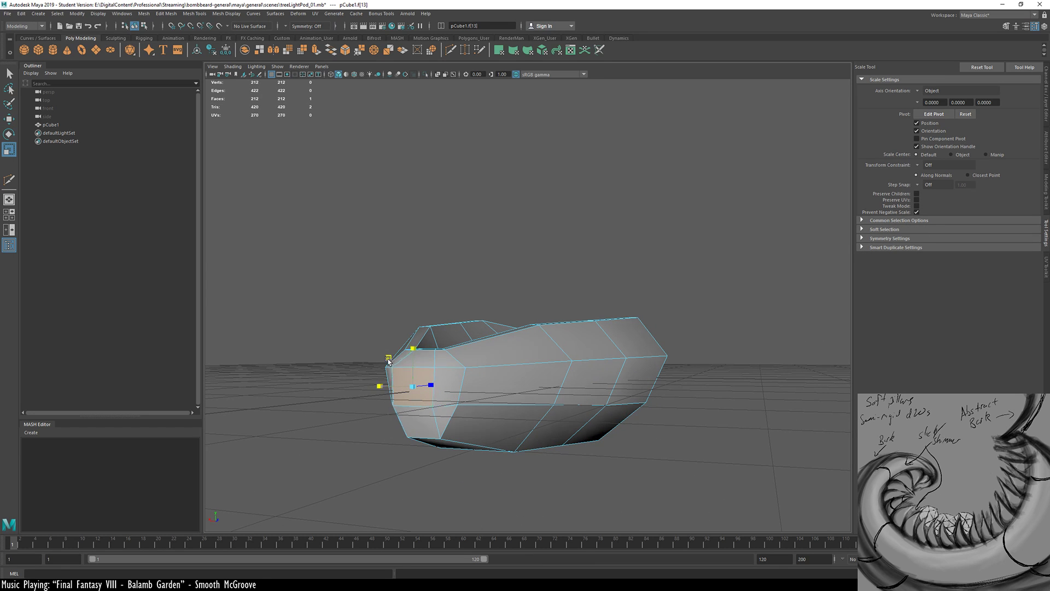
{"action": "left_click_drag", "start_coordinate": [391, 357], "coordinate": [387, 354]}
{"action": "key", "text": "3"}
{"action": "left_click_drag", "start_coordinate": [493, 395], "coordinate": [339, 436], "text": "alt"}
{"action": "middle_click_drag", "start_coordinate": [340, 434], "coordinate": [584, 390], "text": "alt"}
{"action": "left_click_drag", "start_coordinate": [539, 431], "coordinate": [572, 433], "text": "alt"}
{"action": "key", "text": "1"}
Select the lower side edge loop and examine how it runs around the whole pod, including the blunt end
{"action": "right_click_drag", "start_coordinate": [440, 429], "coordinate": [460, 408]}
{"action": "middle_click_drag", "start_coordinate": [555, 372], "coordinate": [460, 368], "text": "alt"}
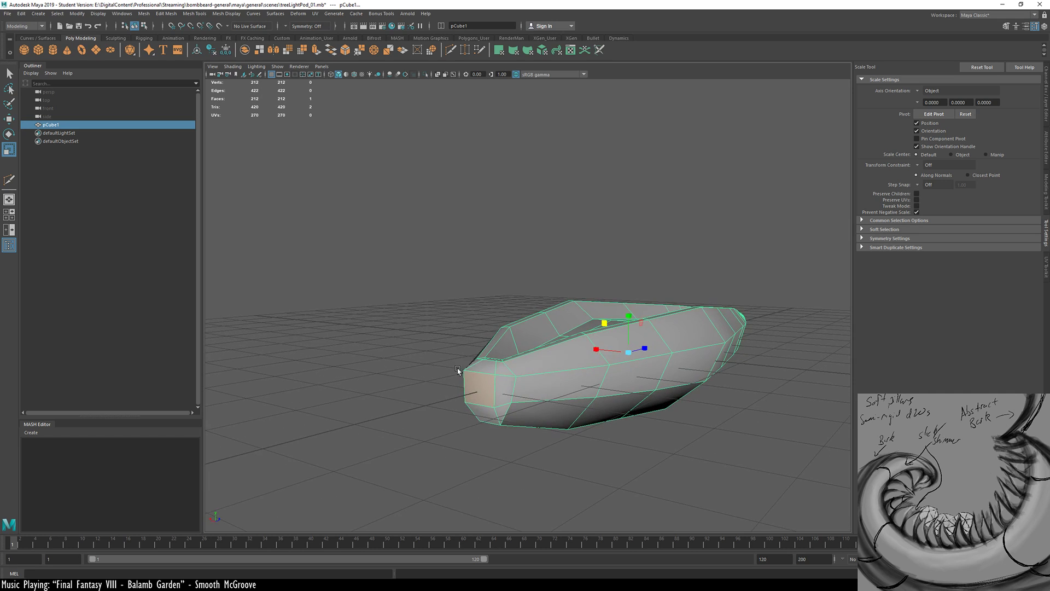
{"action": "right_click_drag", "start_coordinate": [334, 405], "coordinate": [380, 428], "text": "alt"}
{"action": "left_click_drag", "start_coordinate": [472, 398], "coordinate": [584, 378], "text": "alt"}
{"action": "left_click", "coordinate": [576, 383]}
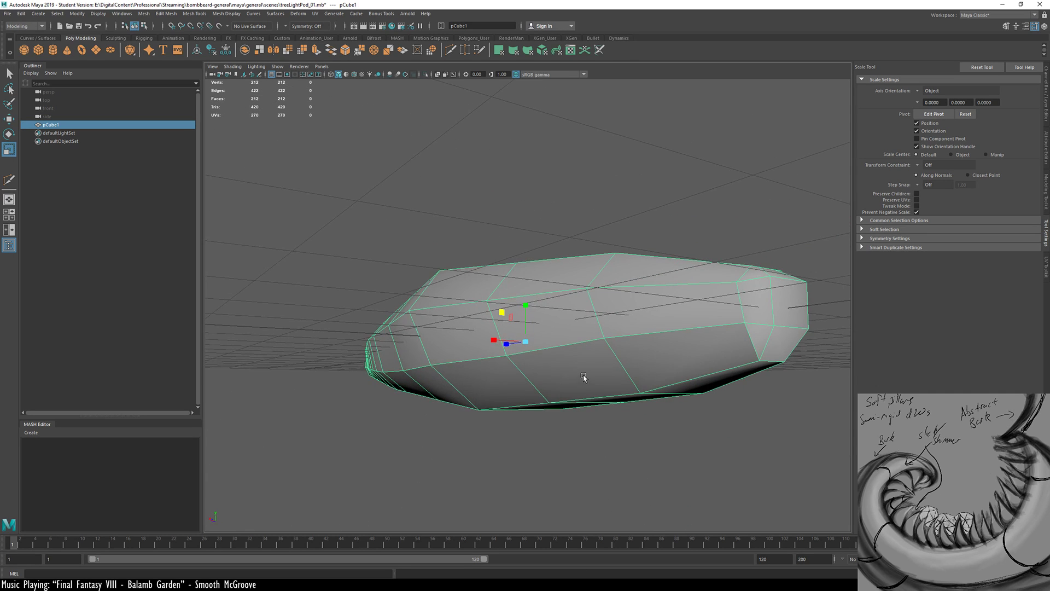
{"action": "right_click_drag", "start_coordinate": [570, 356], "coordinate": [564, 313]}
{"action": "double_click", "coordinate": [586, 342]}
{"action": "left_click_drag", "start_coordinate": [589, 344], "coordinate": [240, 342], "text": "alt"}
{"action": "left_click_drag", "start_coordinate": [710, 336], "coordinate": [224, 413], "text": "alt"}
{"action": "left_click_drag", "start_coordinate": [643, 397], "coordinate": [432, 408], "text": "alt"}
{"action": "left_click_drag", "start_coordinate": [694, 413], "coordinate": [227, 412], "text": "alt"}
{"action": "left_click_drag", "start_coordinate": [489, 382], "coordinate": [361, 435], "text": "alt"}
{"action": "left_click_drag", "start_coordinate": [642, 424], "coordinate": [597, 422], "text": "alt"}
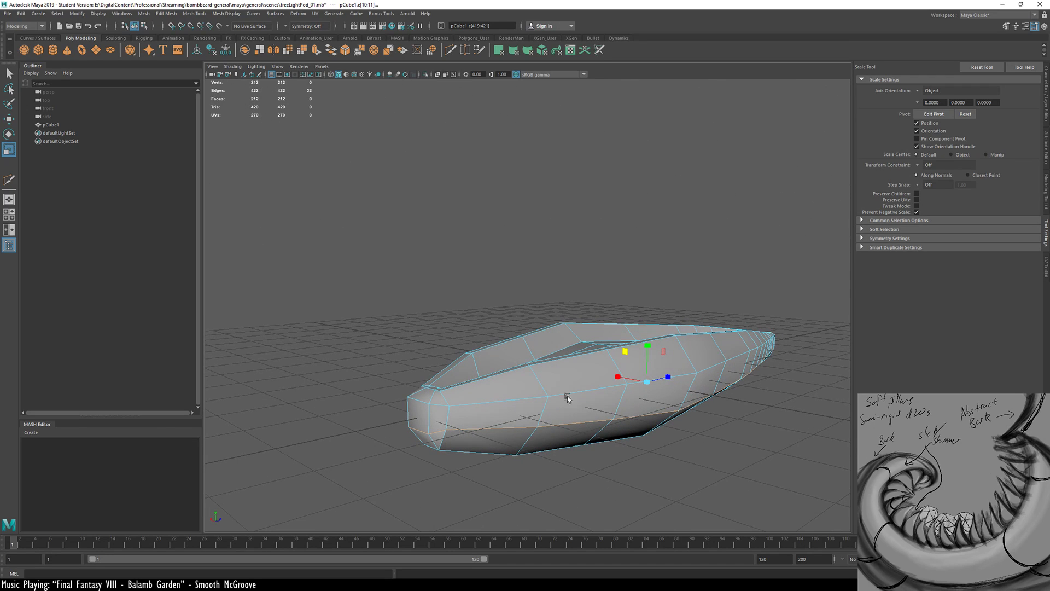
{"action": "left_click", "coordinate": [170, 13]}
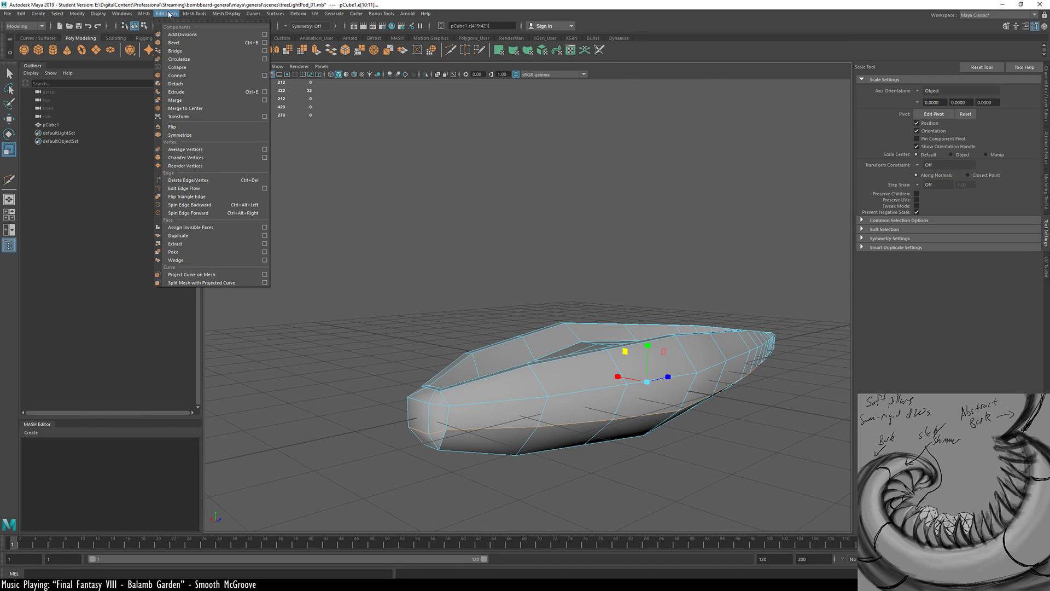
{"action": "left_click", "coordinate": [168, 14]}
{"action": "left_click", "coordinate": [194, 13]}
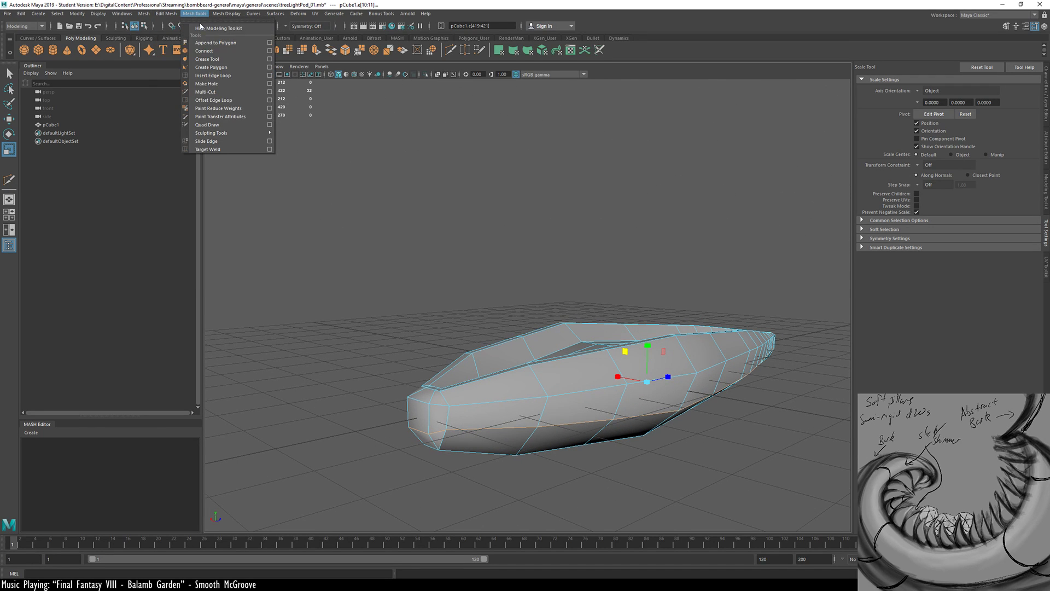
{"action": "left_click", "coordinate": [232, 67]}
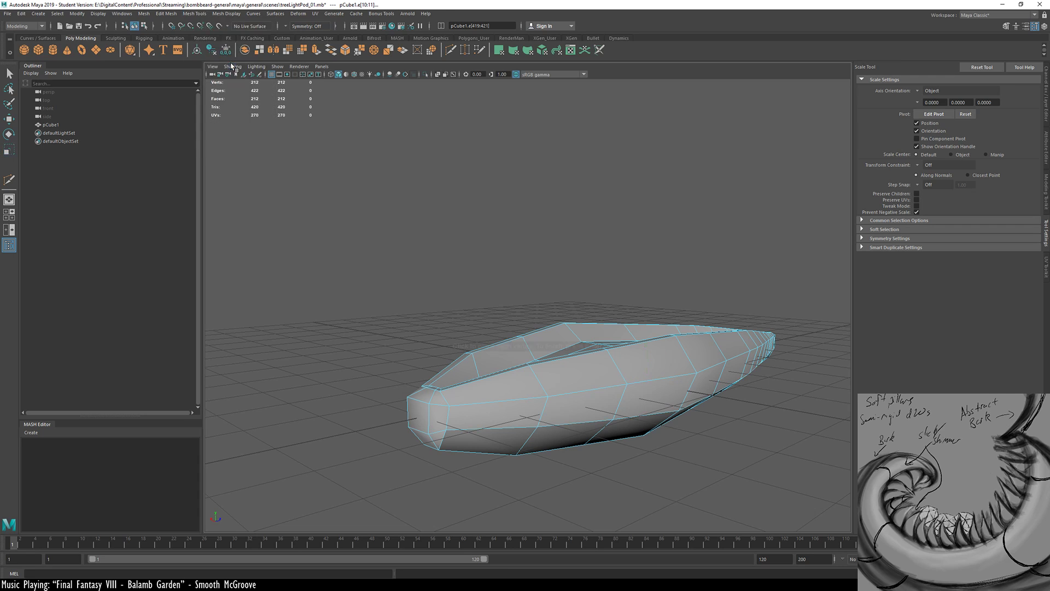
Crease the pod's lower side edge loop with the Crease Tool in smooth preview
{"action": "left_click", "coordinate": [164, 12]}
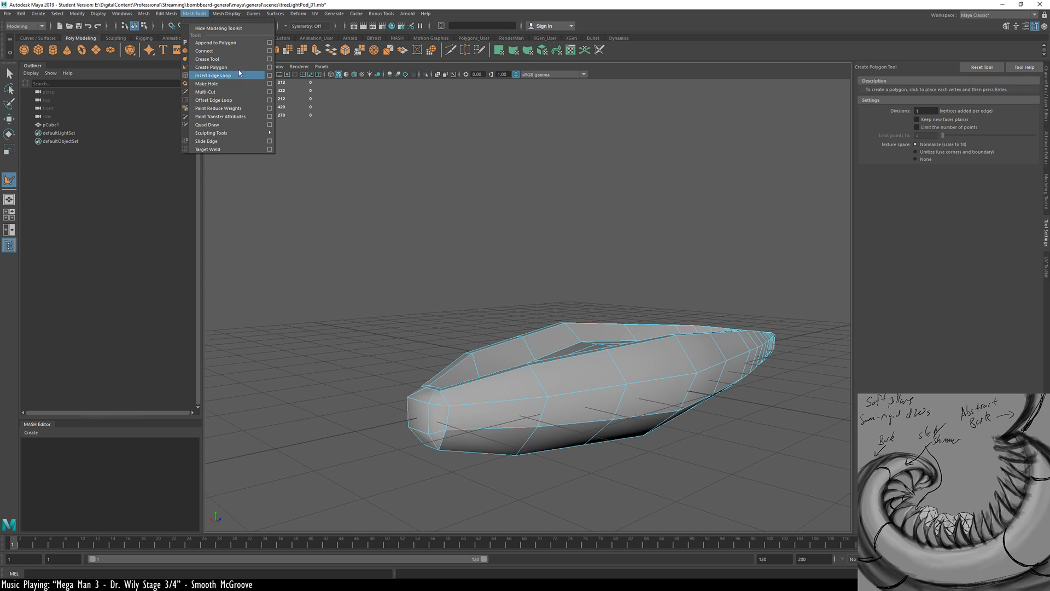
{"action": "left_click", "coordinate": [235, 59]}
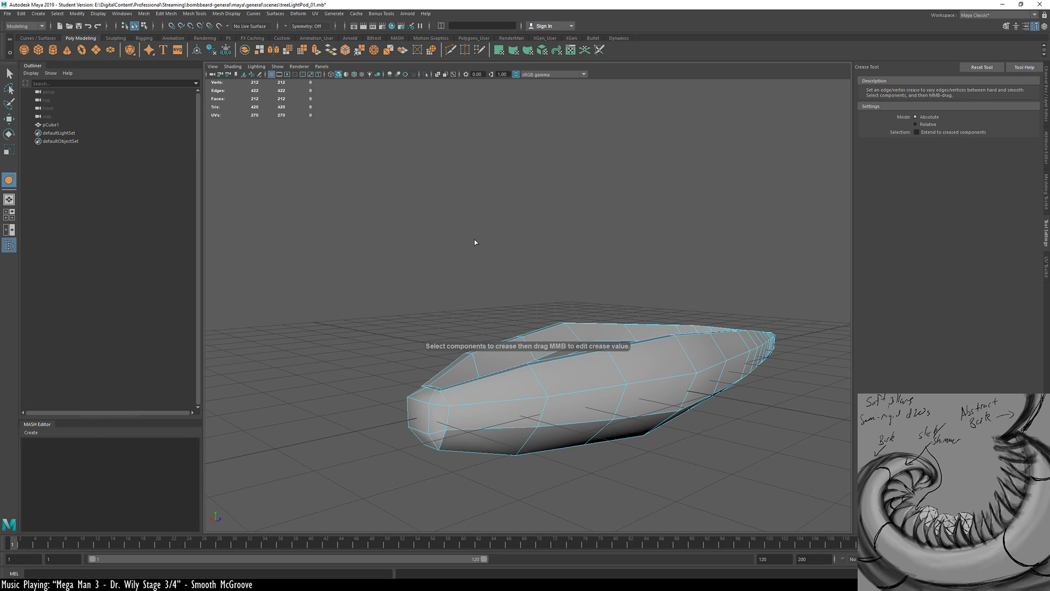
{"action": "double_click", "coordinate": [527, 431]}
{"action": "key", "text": "4"}
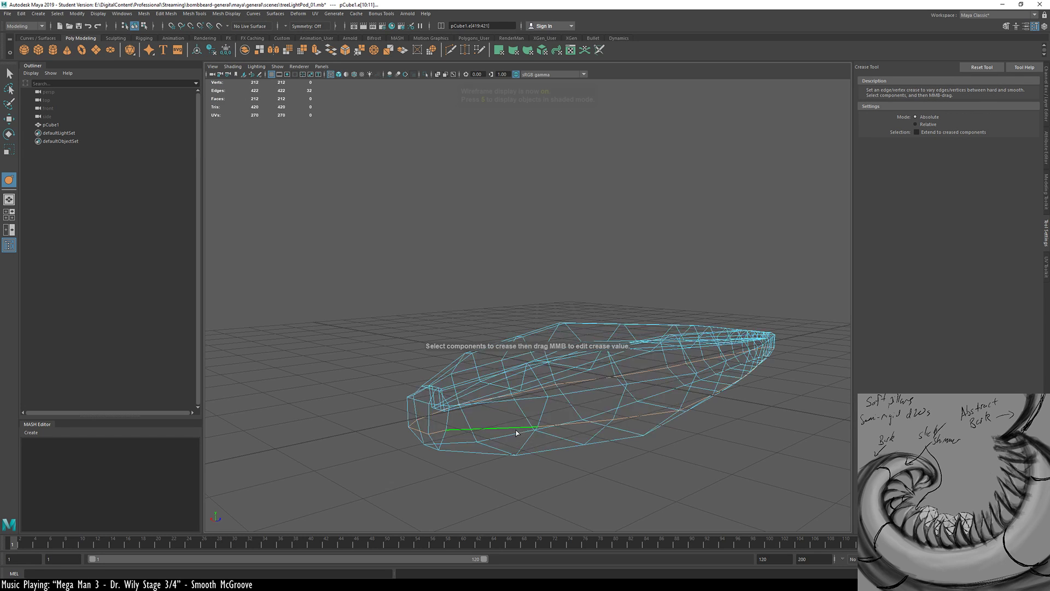
{"action": "key", "text": "5"}
{"action": "key", "text": "3"}
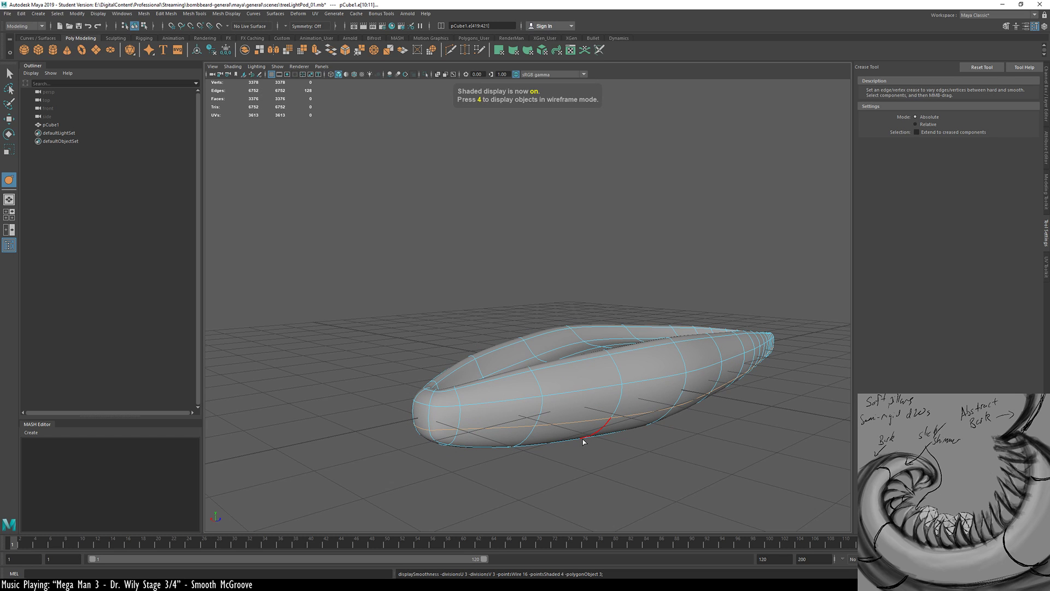
{"action": "left_click_drag", "start_coordinate": [557, 414], "coordinate": [675, 393], "text": "alt"}
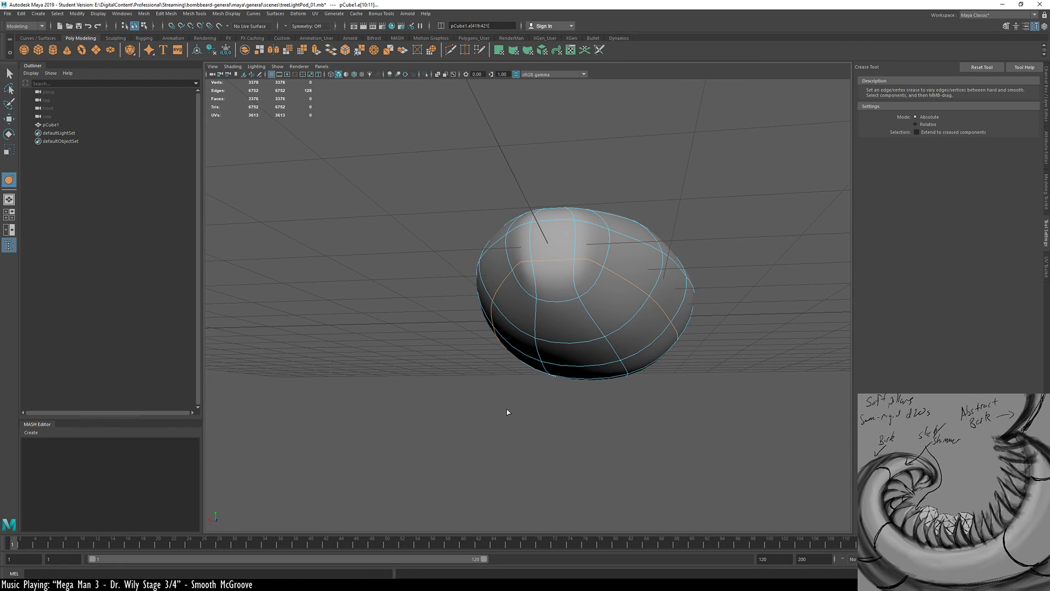
{"action": "middle_click_drag", "start_coordinate": [507, 413], "coordinate": [626, 418]}
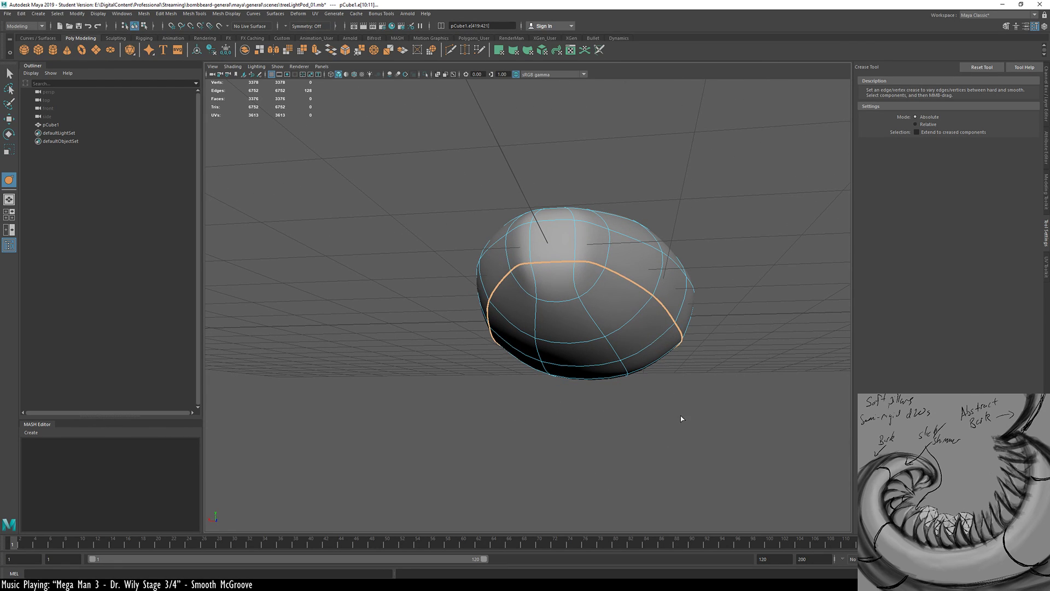
Crease the edge loop around the opening's rim and inspect the whole pod in object mode
{"action": "left_click_drag", "start_coordinate": [678, 418], "coordinate": [624, 467], "text": "alt"}
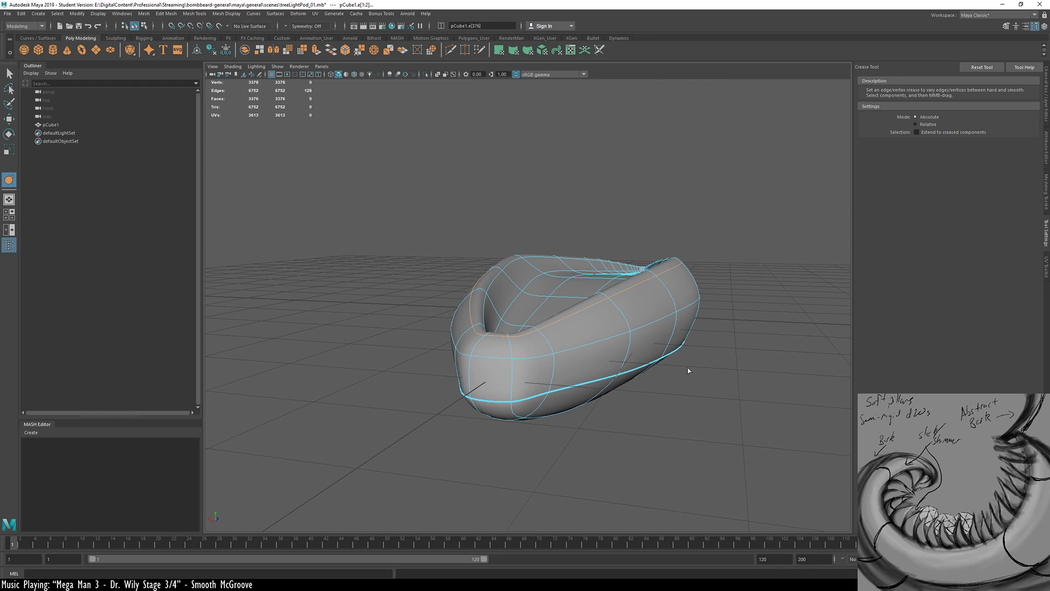
{"action": "middle_click_drag", "start_coordinate": [688, 371], "coordinate": [851, 407]}
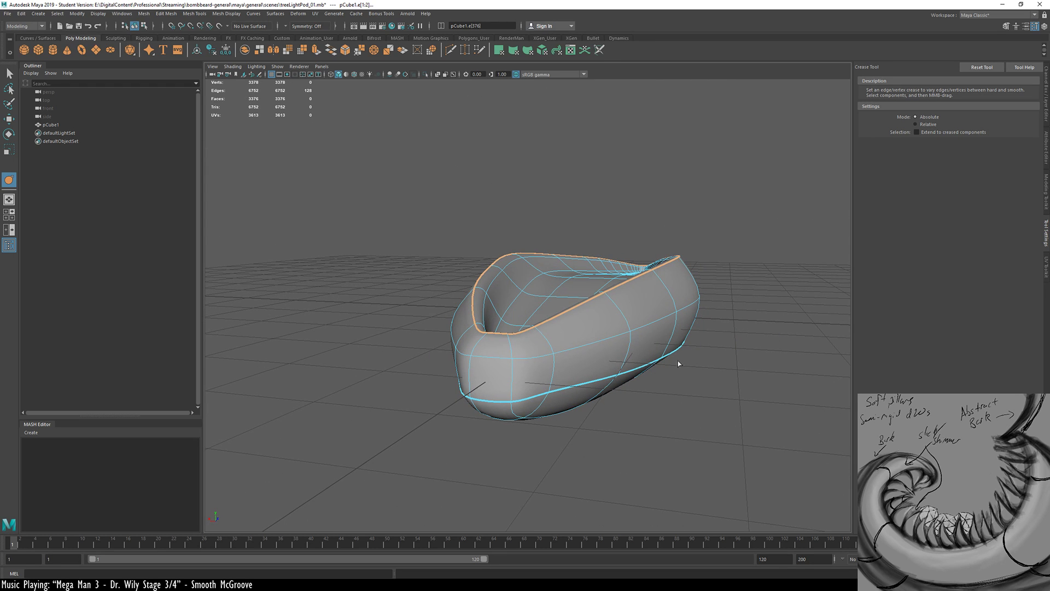
{"action": "right_click_drag", "start_coordinate": [664, 412], "coordinate": [719, 378]}
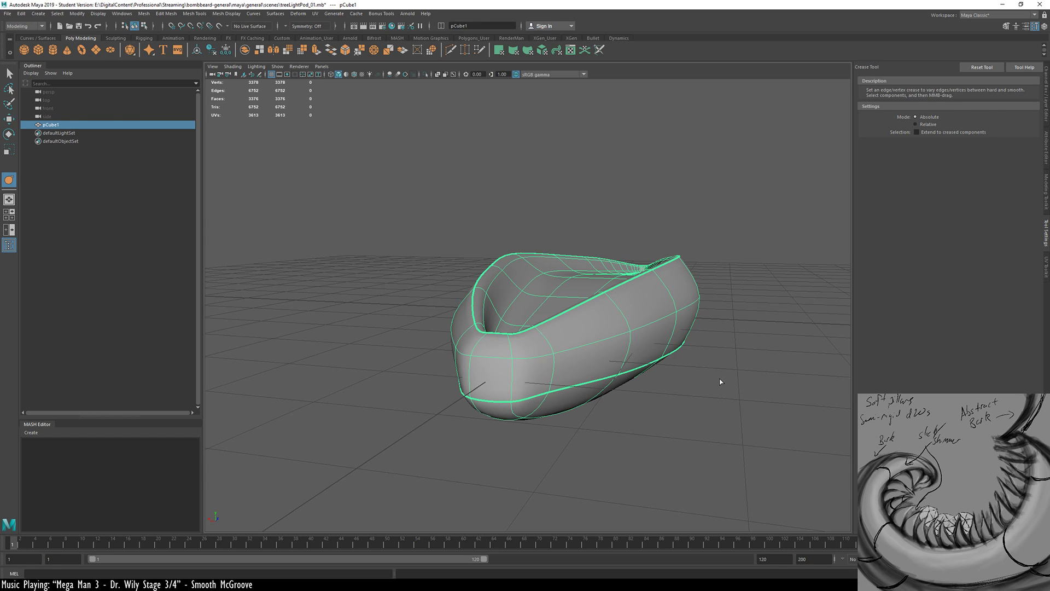
{"action": "key", "text": "w"}
{"action": "left_click", "coordinate": [720, 380]}
{"action": "left_click_drag", "start_coordinate": [718, 379], "coordinate": [663, 352], "text": "alt"}
{"action": "left_click", "coordinate": [652, 344]}
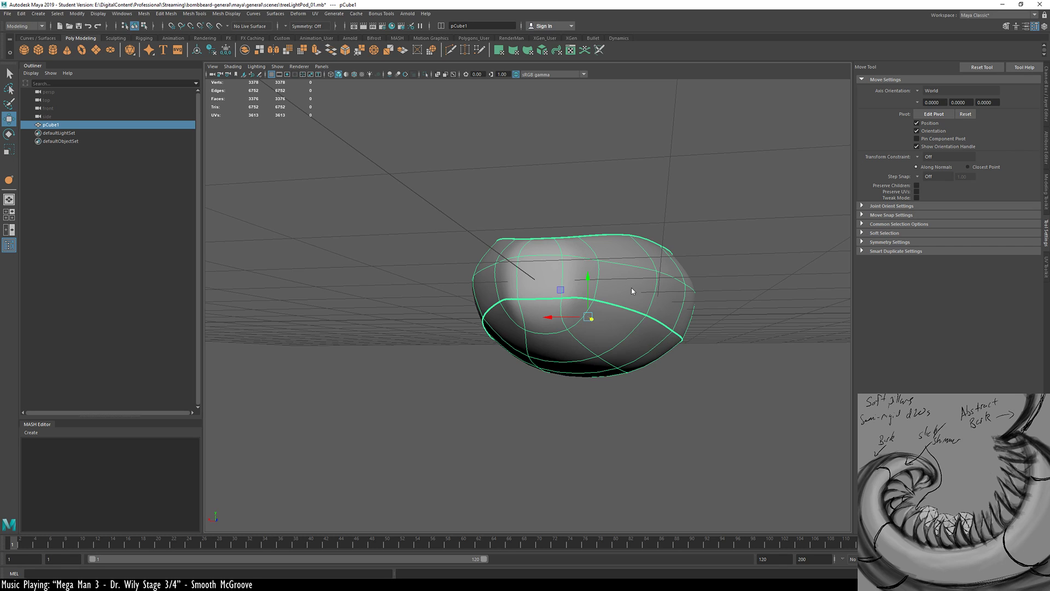
Reselect the lower side edge loop and soften its crease
{"action": "key", "text": "F10"}
{"action": "double_click", "coordinate": [632, 310]}
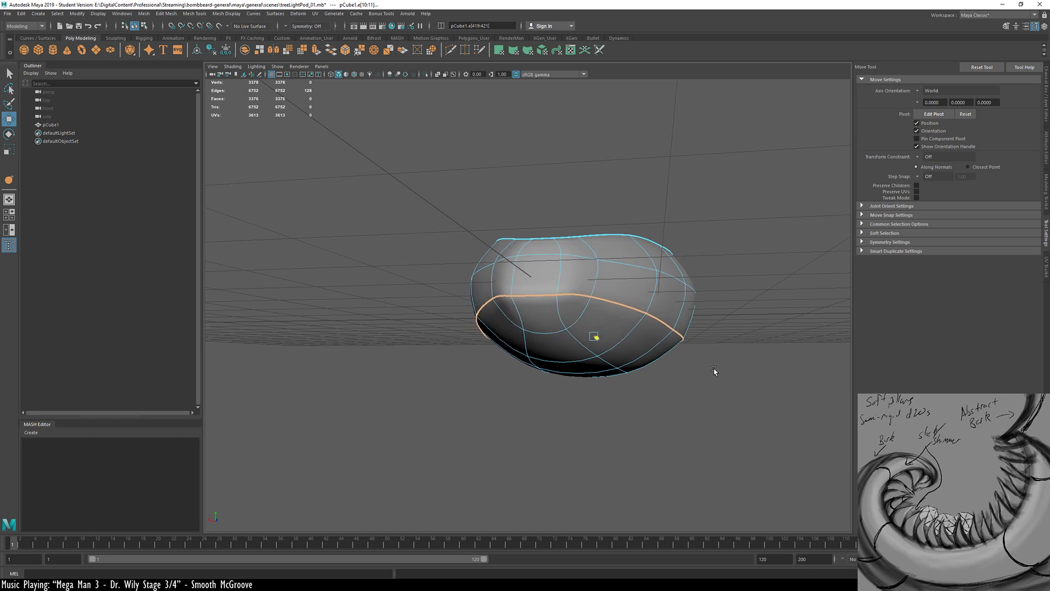
{"action": "middle_click_drag", "start_coordinate": [714, 371], "coordinate": [565, 399]}
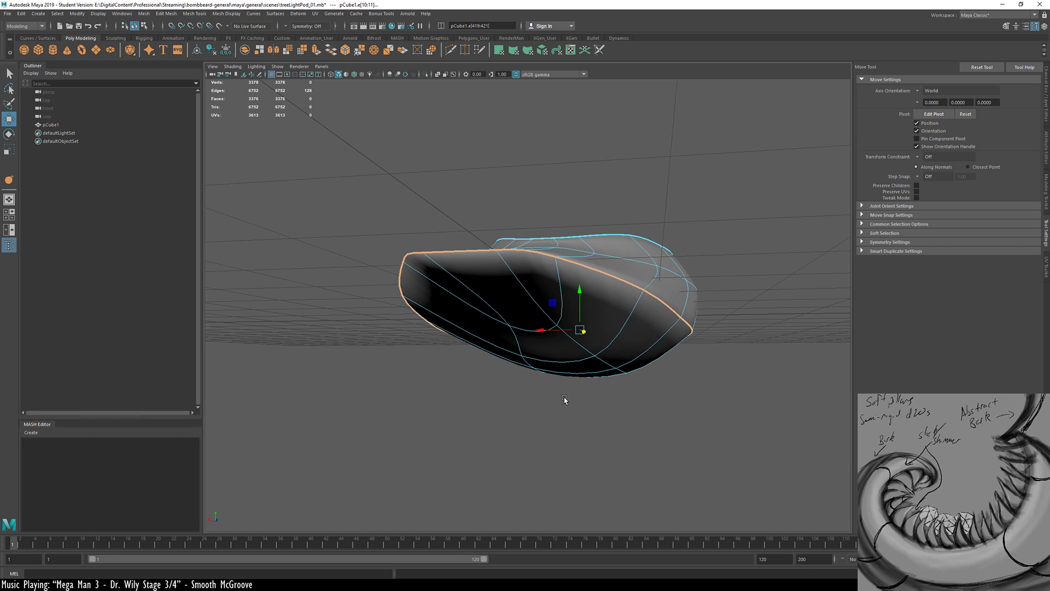
{"action": "key", "text": "ctrl+z"}
{"action": "key", "text": "y"}
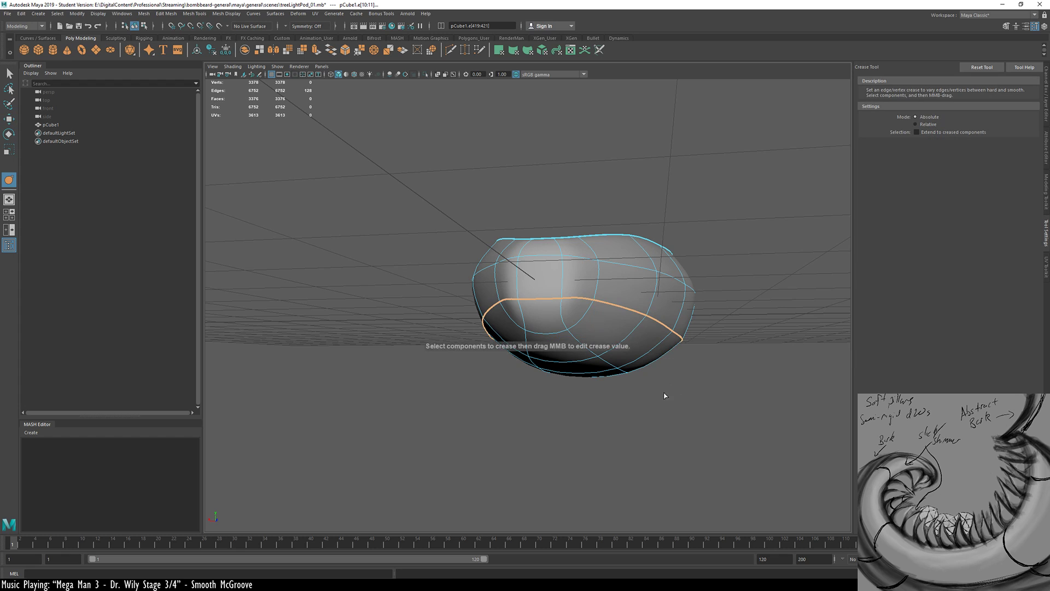
{"action": "middle_click_drag", "start_coordinate": [673, 410], "coordinate": [449, 420]}
Remove the creases from the opening's rim edge loop and the lower side edge loop
{"action": "double_click", "coordinate": [649, 240]}
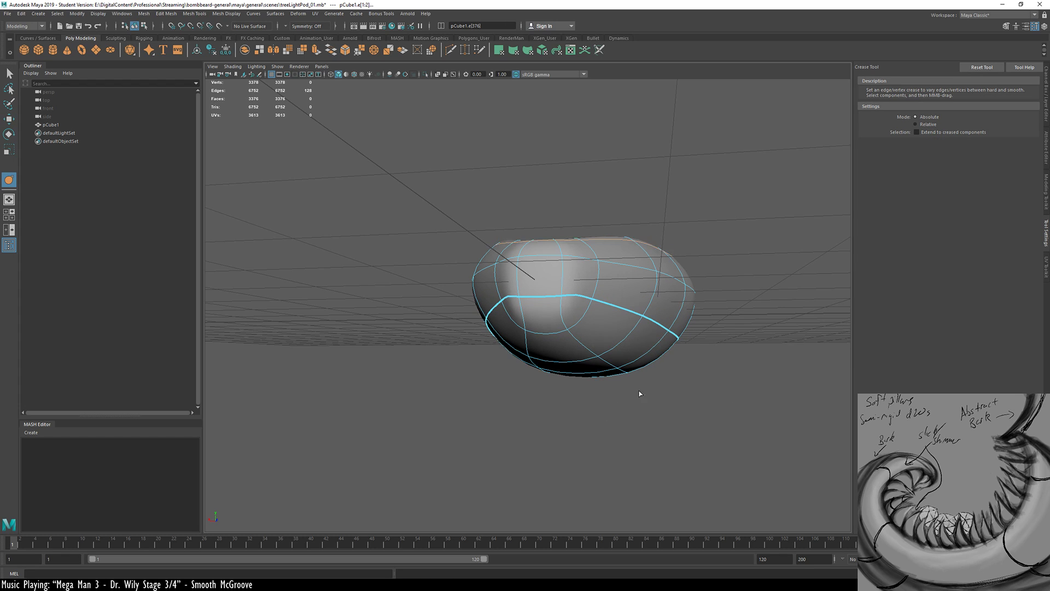
{"action": "key", "text": "w"}
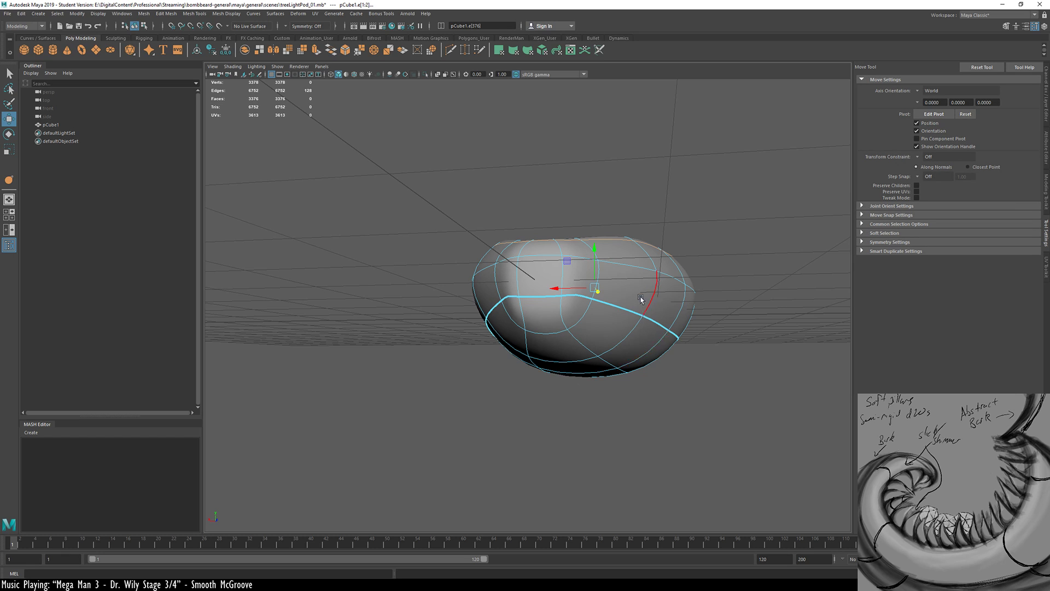
{"action": "left_click_drag", "start_coordinate": [613, 356], "coordinate": [606, 376], "text": "alt"}
{"action": "left_click", "coordinate": [563, 396]}
{"action": "left_click", "coordinate": [569, 338]}
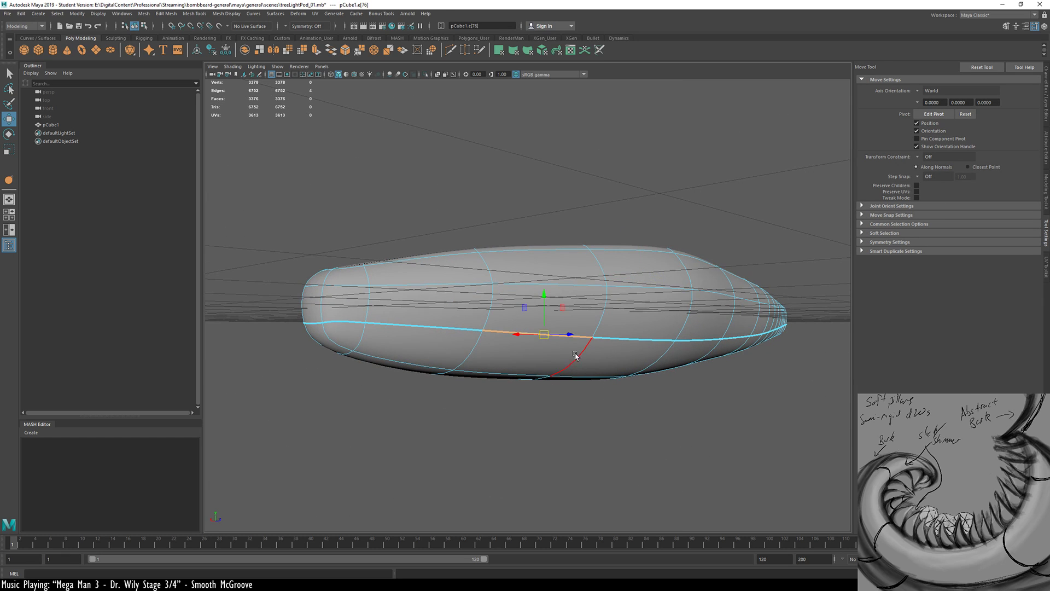
{"action": "double_click", "coordinate": [636, 339]}
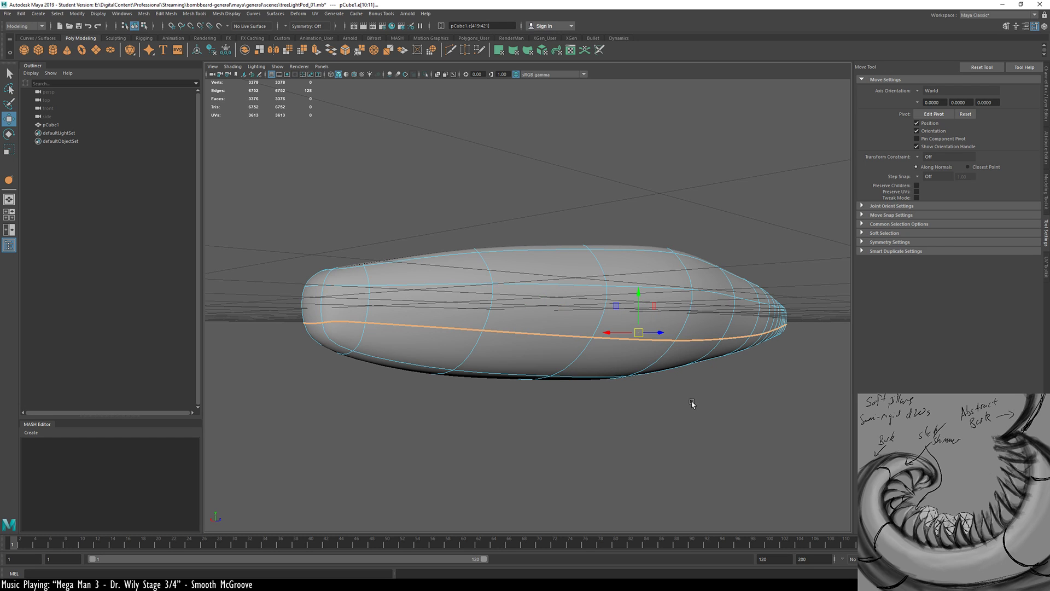
{"action": "key", "text": "y"}
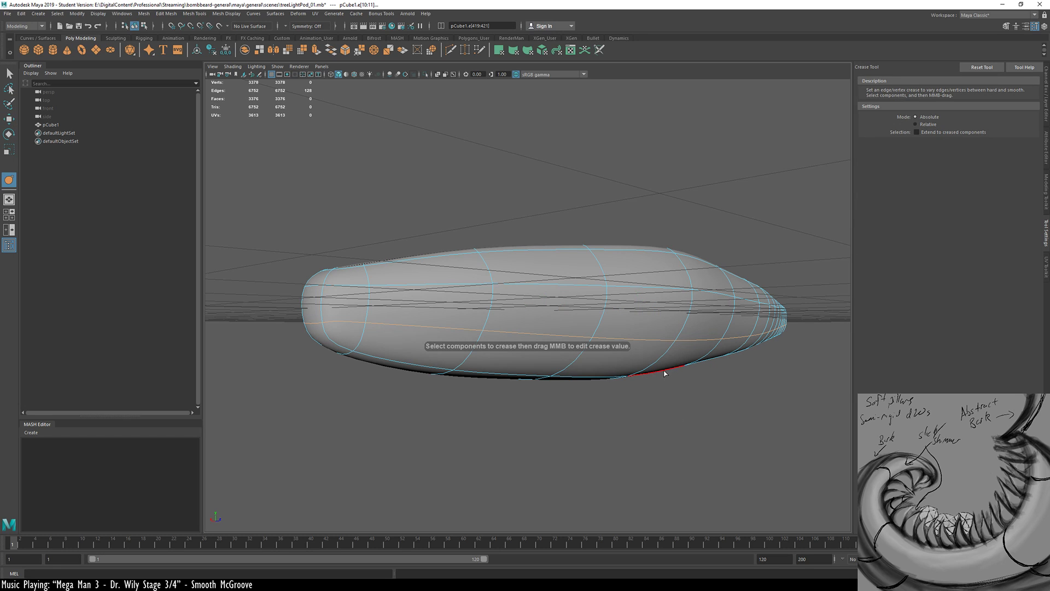
Examine the smoothed pod in object mode and reselect the lower side edge loop
{"action": "key", "text": "w"}
{"action": "left_click", "coordinate": [684, 414]}
{"action": "right_click_drag", "start_coordinate": [645, 342], "coordinate": [716, 289]}
{"action": "left_click", "coordinate": [784, 244]}
{"action": "left_click", "coordinate": [617, 332]}
{"action": "right_click_drag", "start_coordinate": [617, 333], "coordinate": [612, 298]}
{"action": "left_click_drag", "start_coordinate": [582, 348], "coordinate": [574, 327], "text": "alt"}
{"action": "double_click", "coordinate": [612, 308]}
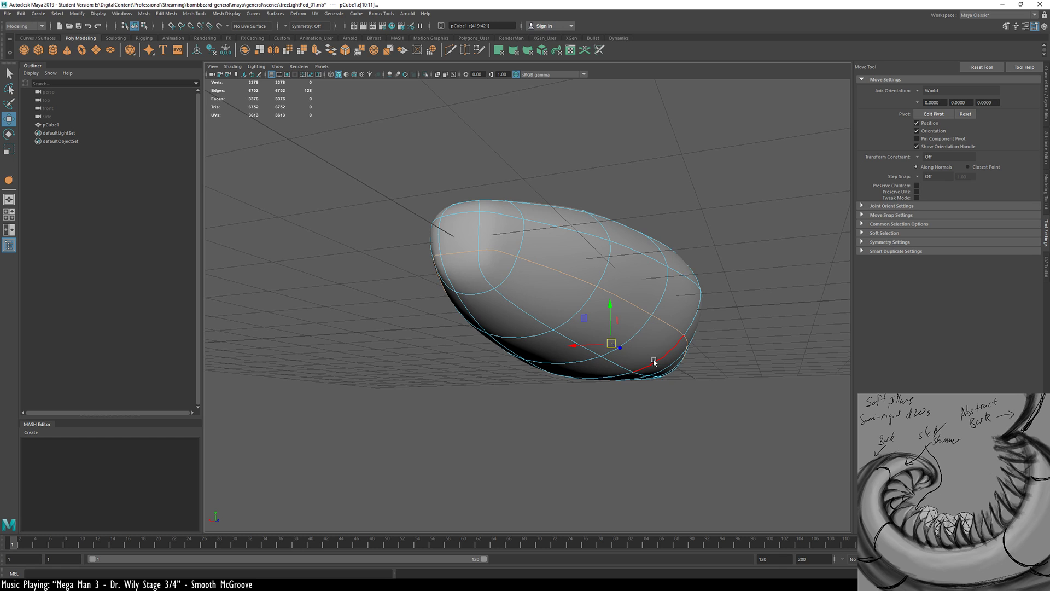
Insert supporting edge loops just above and just below the lower side edge loop with Multi-Cut, working on the unsmoothed mesh
{"action": "left_click_drag", "start_coordinate": [570, 302], "coordinate": [512, 315], "text": "alt"}
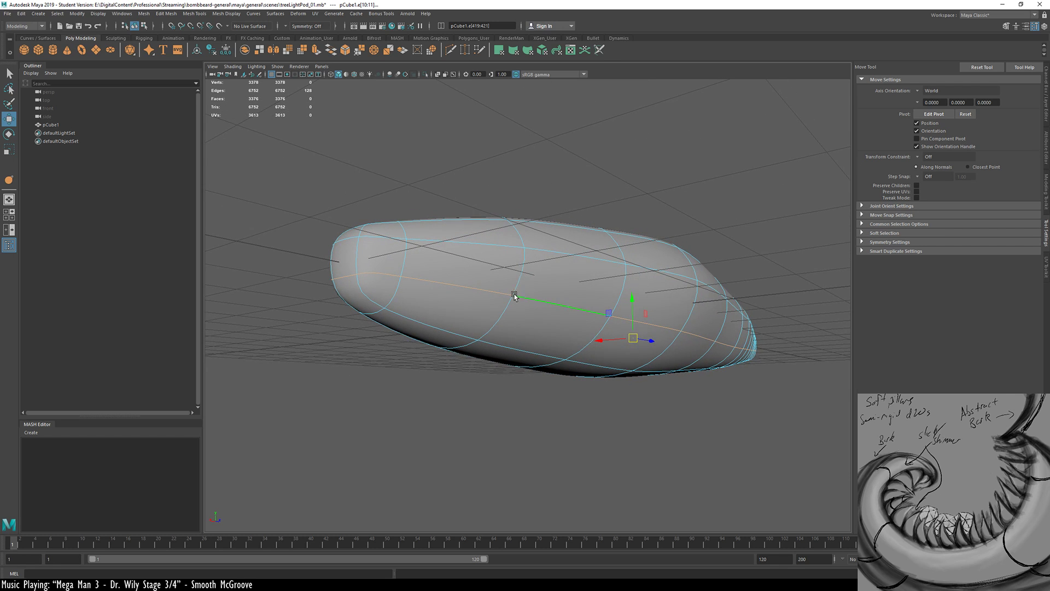
{"action": "scroll", "coordinate": [515, 295], "scroll_direction": "up", "scroll_amount": 5}
{"action": "left_click_drag", "start_coordinate": [425, 313], "coordinate": [481, 326], "text": "alt"}
{"action": "right_click_drag", "start_coordinate": [456, 326], "coordinate": [429, 325], "text": "shift"}
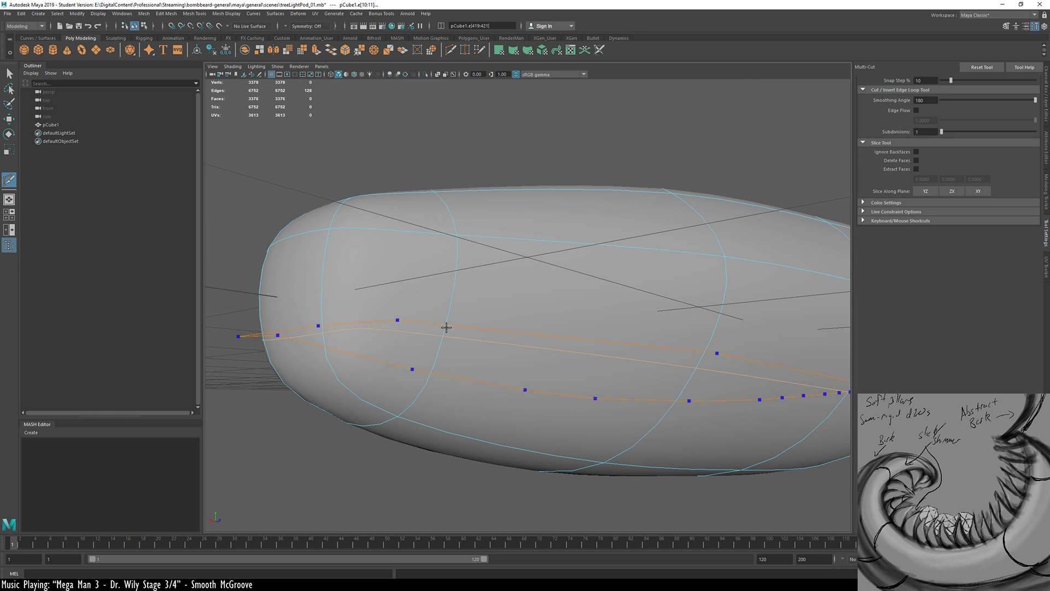
{"action": "key", "text": "1"}
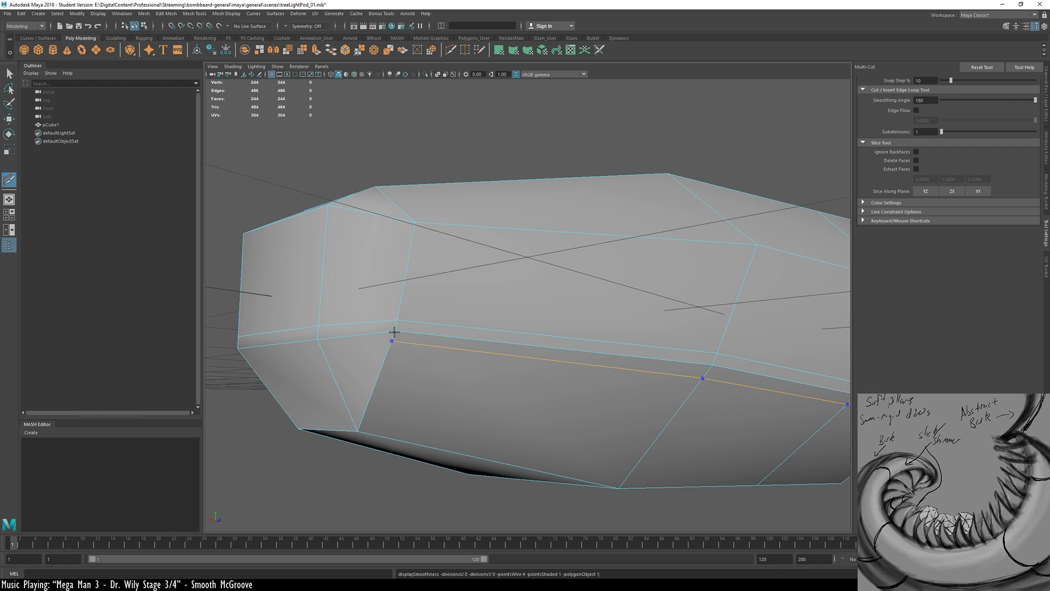
{"action": "left_click", "coordinate": [392, 338], "text": "ctrl"}
{"action": "left_click_drag", "start_coordinate": [391, 337], "coordinate": [465, 356], "text": "alt"}
{"action": "left_click", "coordinate": [503, 365], "text": "ctrl"}
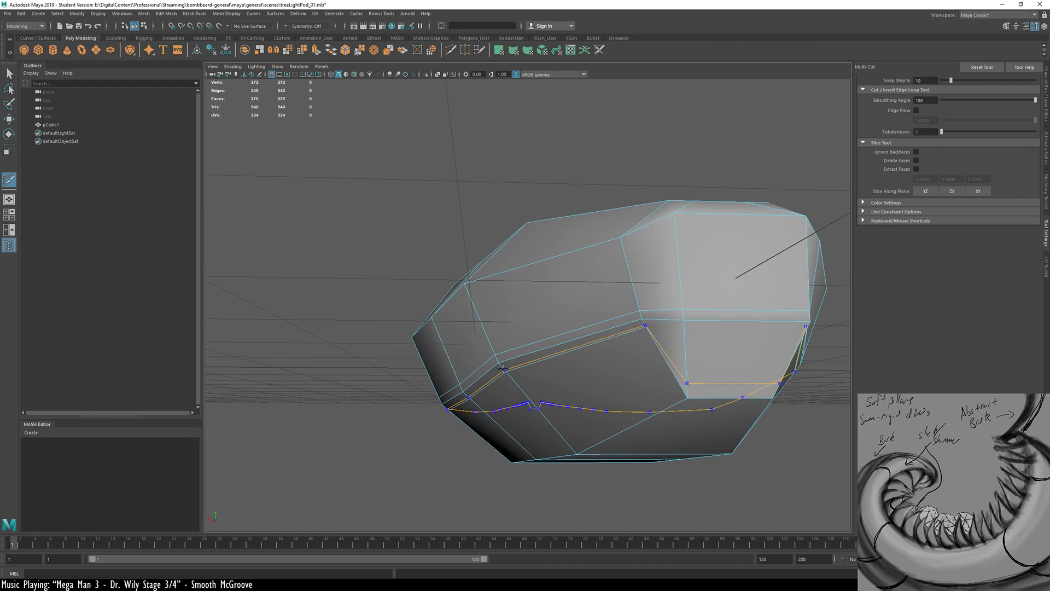
Cut a new edge across the blunt end to connect the open ends of the lower support loop
{"action": "left_click_drag", "start_coordinate": [684, 368], "coordinate": [639, 383], "text": "alt"}
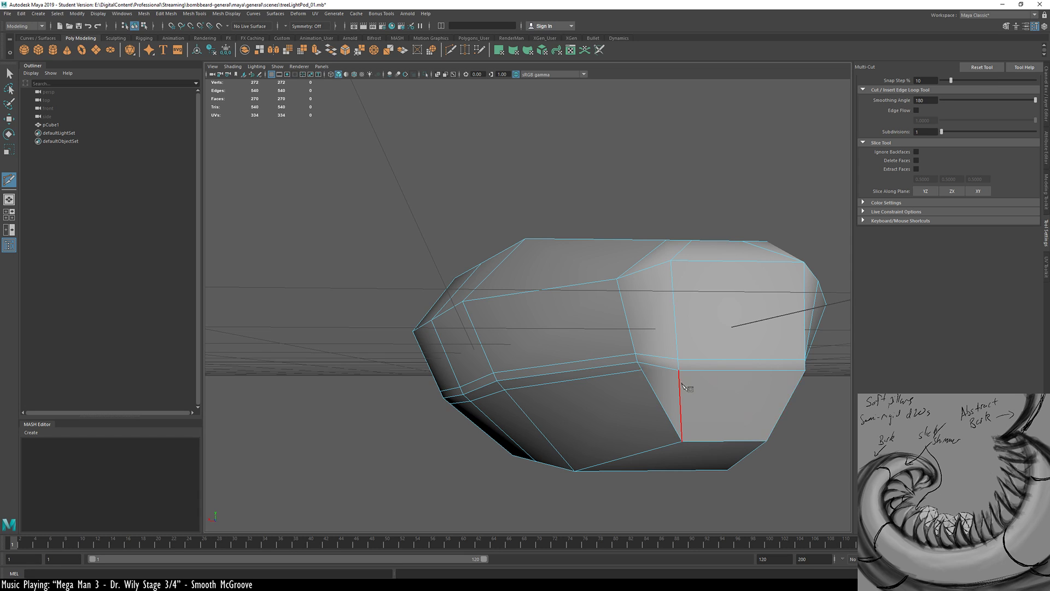
{"action": "left_click", "coordinate": [643, 372]}
{"action": "key", "text": "space"}
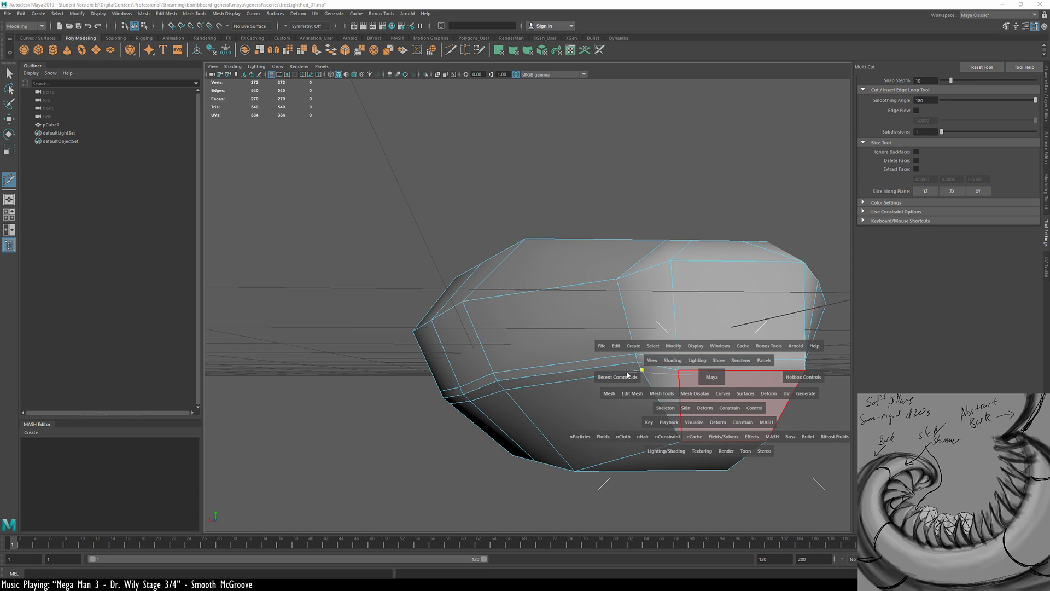
{"action": "left_click_drag", "start_coordinate": [678, 382], "coordinate": [635, 370], "text": "alt"}
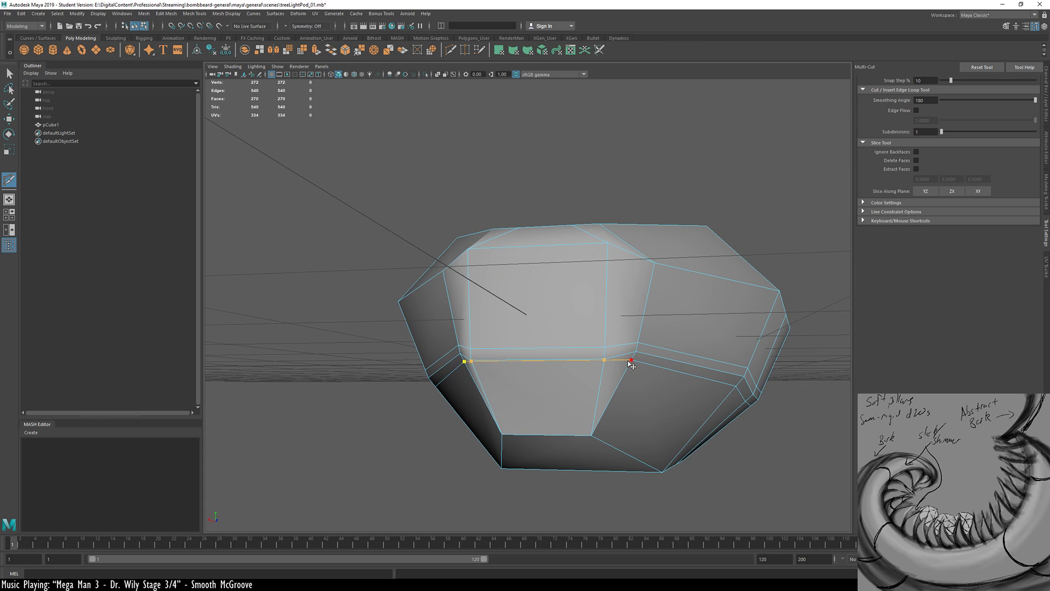
{"action": "right_click", "coordinate": [628, 361]}
Move the two horizontal edges across the blunt end's central face slightly upward, one at a time
{"action": "left_click", "coordinate": [471, 349]}
{"action": "right_click_drag", "start_coordinate": [501, 355], "coordinate": [578, 356], "text": "alt"}
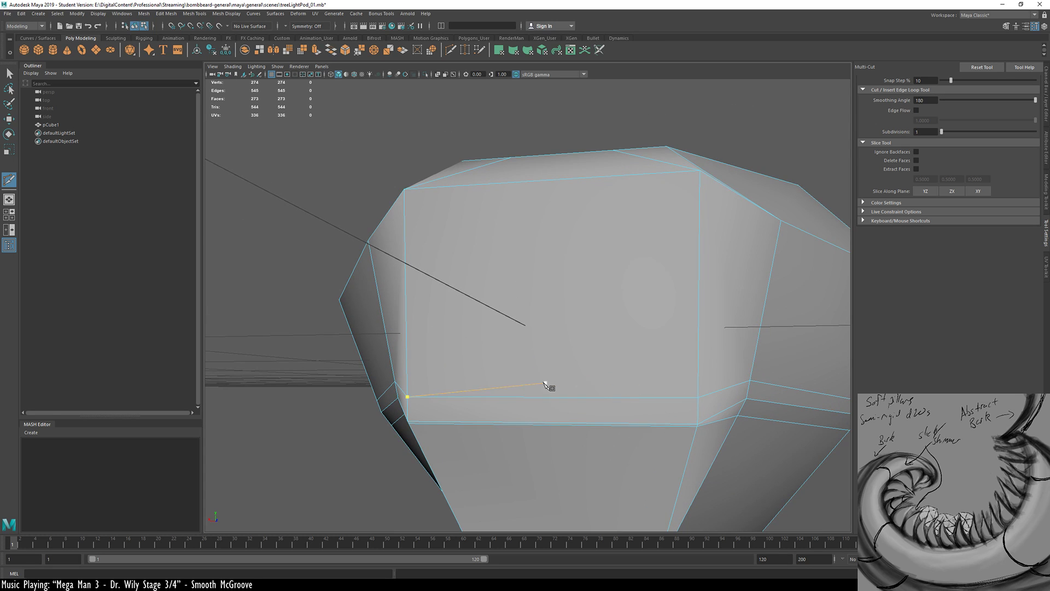
{"action": "key", "text": "w"}
{"action": "left_click", "coordinate": [523, 396]}
{"action": "left_click_drag", "start_coordinate": [547, 360], "coordinate": [547, 338]}
{"action": "left_click", "coordinate": [553, 421]}
{"action": "left_click_drag", "start_coordinate": [548, 385], "coordinate": [549, 363]}
Cut a matching edge across the pod's tip with Multi-Cut to close the lower support loop there
{"action": "mouse_move", "coordinate": [477, 408]}
{"action": "left_mouse_down", "text": "alt"}
{"action": "mouse_move", "coordinate": [493, 411]}
{"action": "mouse_move", "coordinate": [469, 409]}
{"action": "left_mouse_up", "text": "alt"}
{"action": "right_click_drag", "start_coordinate": [469, 409], "coordinate": [426, 408], "text": "alt"}
{"action": "left_click_drag", "start_coordinate": [689, 375], "coordinate": [216, 355], "text": "alt"}
{"action": "right_click_drag", "start_coordinate": [338, 363], "coordinate": [286, 370], "text": "alt"}
{"action": "left_click_drag", "start_coordinate": [556, 349], "coordinate": [461, 364], "text": "alt"}
{"action": "right_click_drag", "start_coordinate": [613, 335], "coordinate": [638, 322], "text": "alt"}
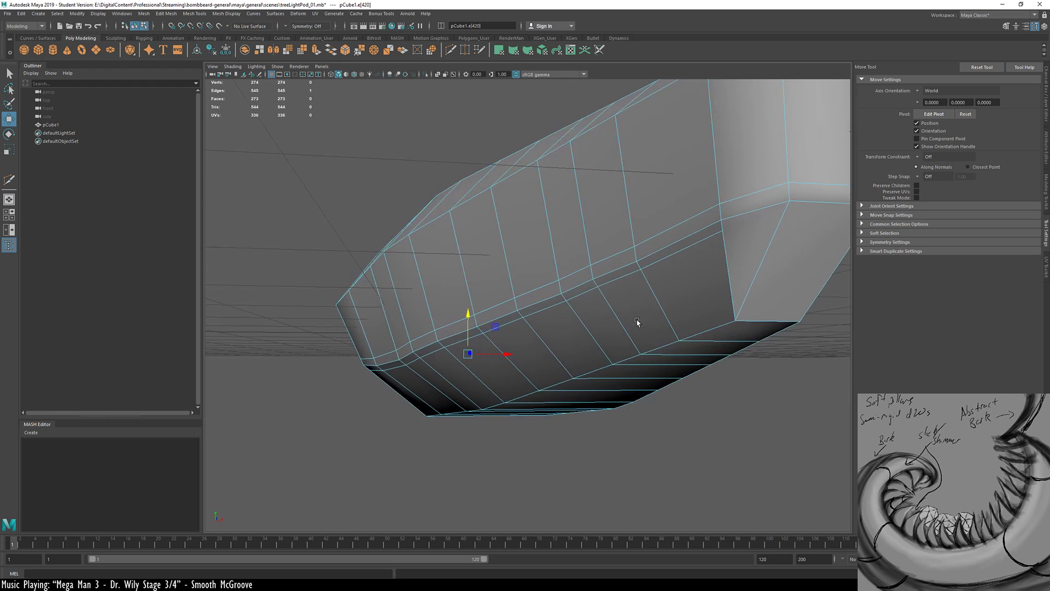
{"action": "left_click_drag", "start_coordinate": [661, 301], "coordinate": [645, 307], "text": "alt"}
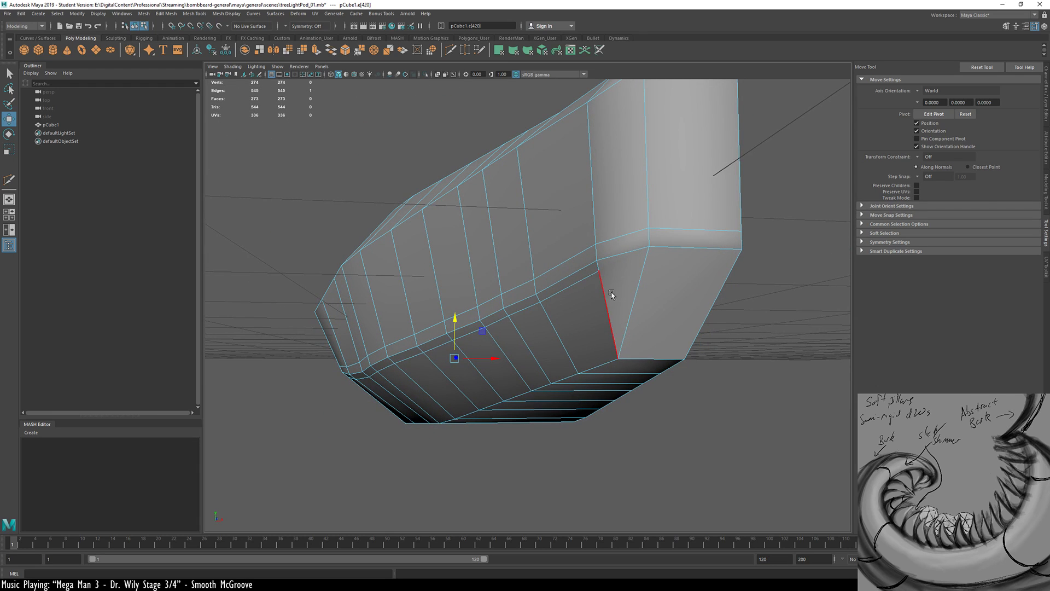
{"action": "key", "text": "y"}
{"action": "left_click_drag", "start_coordinate": [606, 273], "coordinate": [574, 323], "text": "alt"}
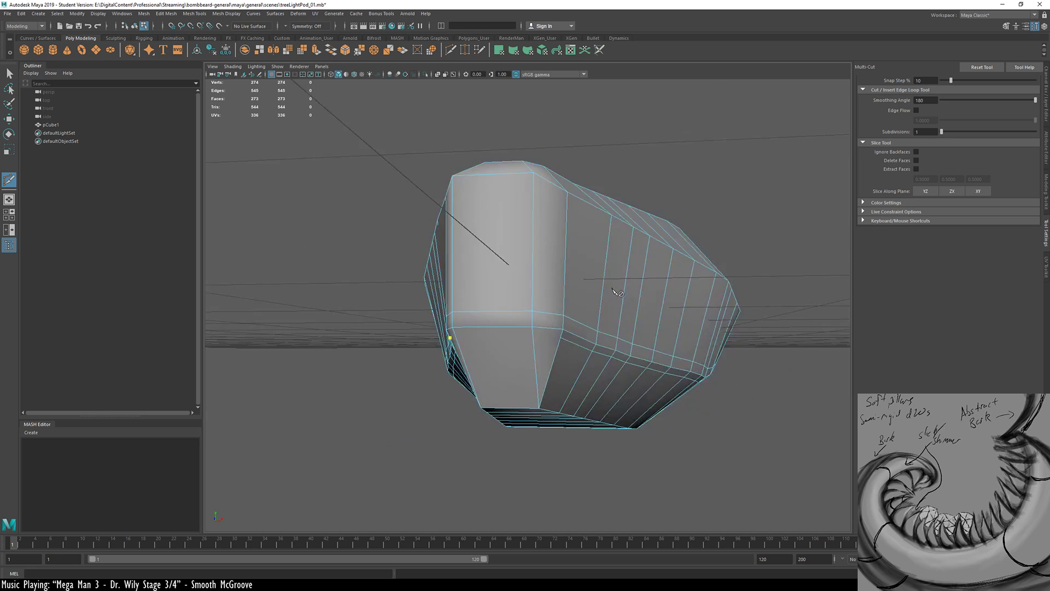
{"action": "right_click", "coordinate": [554, 342]}
{"action": "left_click_drag", "start_coordinate": [556, 343], "coordinate": [662, 350], "text": "alt"}
Inspect the lower side ridge in smooth preview from several angles and return the pod to its unsmoothed display
{"action": "key", "text": "w"}
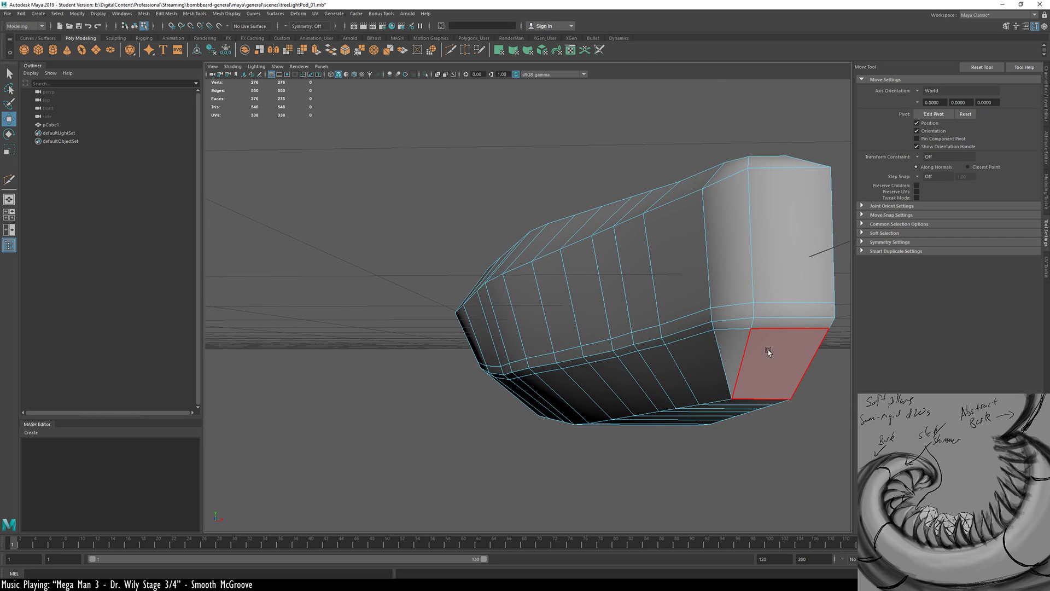
{"action": "left_click_drag", "start_coordinate": [768, 350], "coordinate": [597, 351], "text": "alt"}
{"action": "key", "text": "3"}
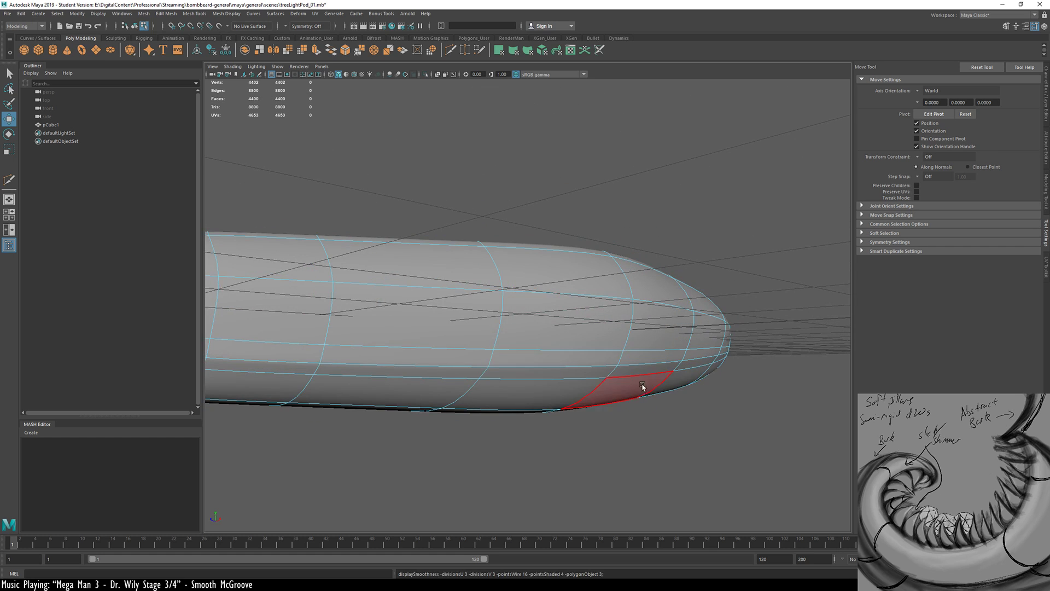
{"action": "left_click_drag", "start_coordinate": [642, 386], "coordinate": [371, 383], "text": "alt"}
{"action": "key", "text": "F8"}
{"action": "left_click", "coordinate": [653, 339]}
{"action": "left_click_drag", "start_coordinate": [591, 426], "coordinate": [513, 352], "text": "alt"}
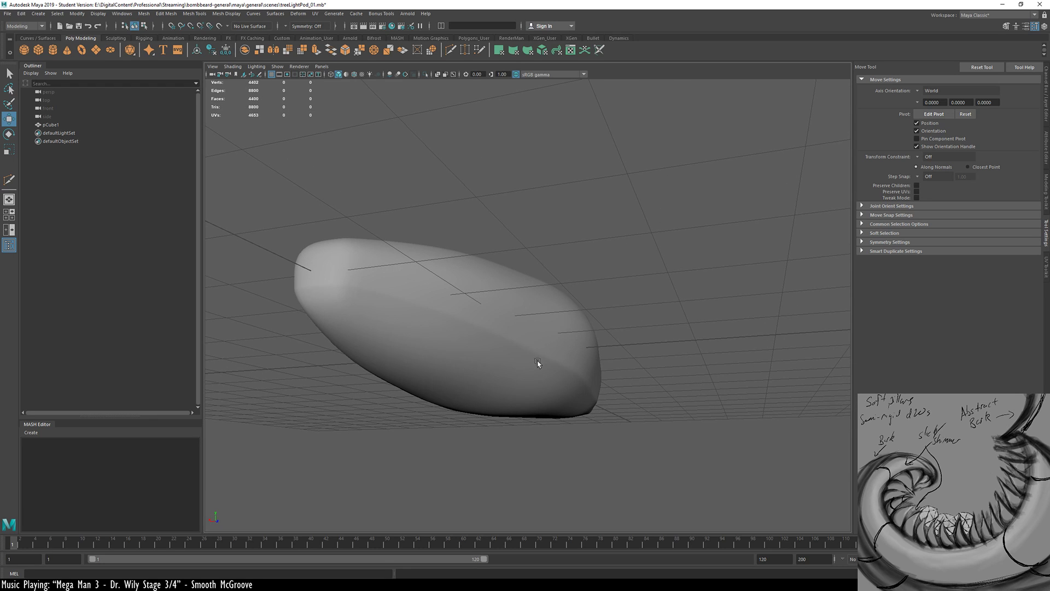
{"action": "left_click_drag", "start_coordinate": [484, 334], "coordinate": [483, 380], "text": "alt"}
{"action": "left_click", "coordinate": [523, 340]}
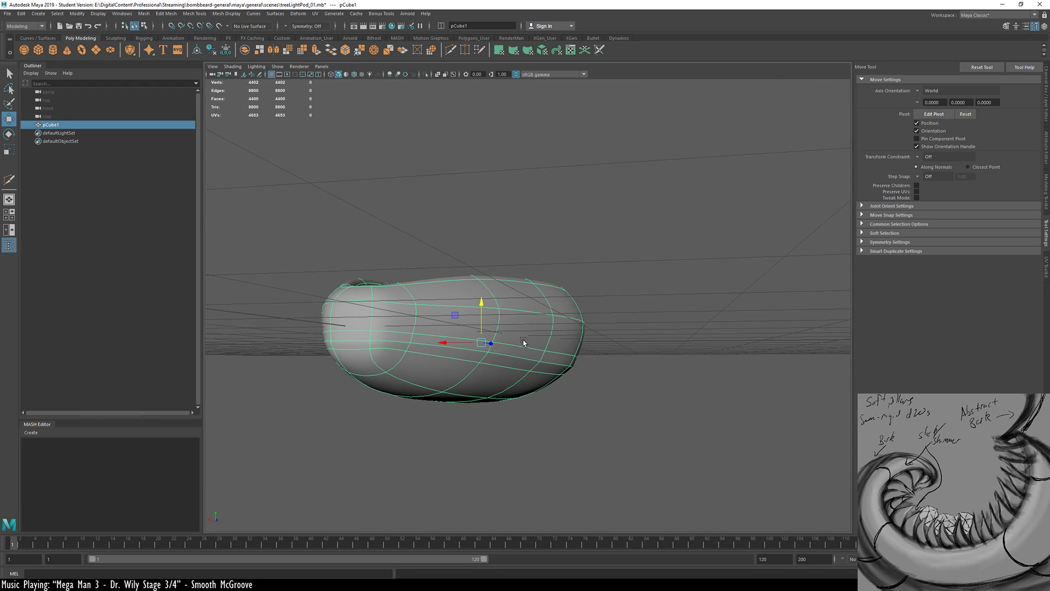
{"action": "key", "text": "1"}
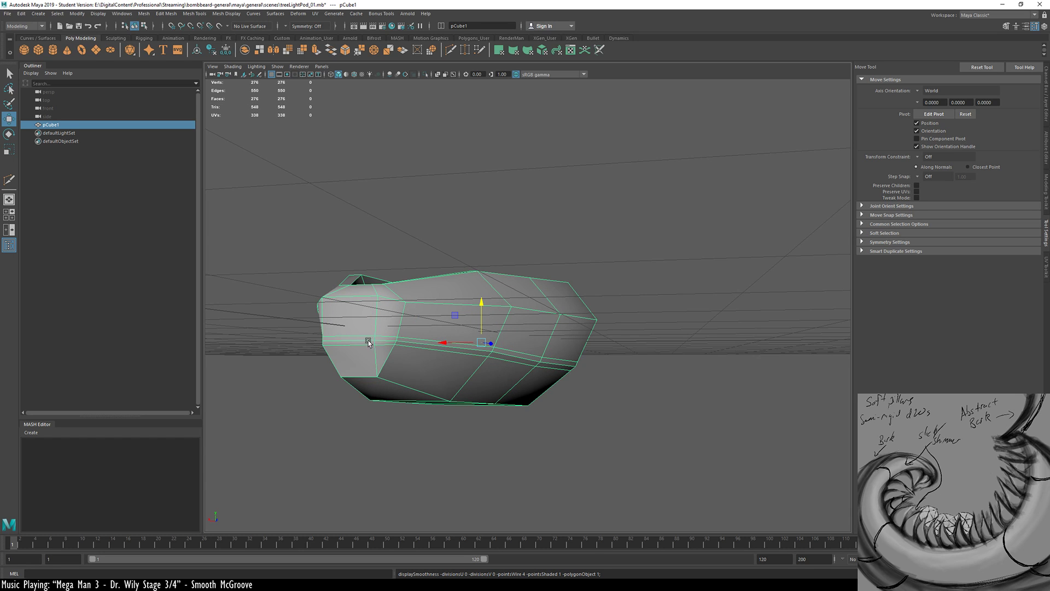
Slide the upper and lower support edge loops closer to the pod's lower side ridge with the Slide Edge Tool
{"action": "right_click_drag", "start_coordinate": [369, 341], "coordinate": [415, 350], "text": "alt"}
{"action": "middle_click_drag", "start_coordinate": [415, 350], "coordinate": [510, 335], "text": "alt"}
{"action": "key", "text": "F10"}
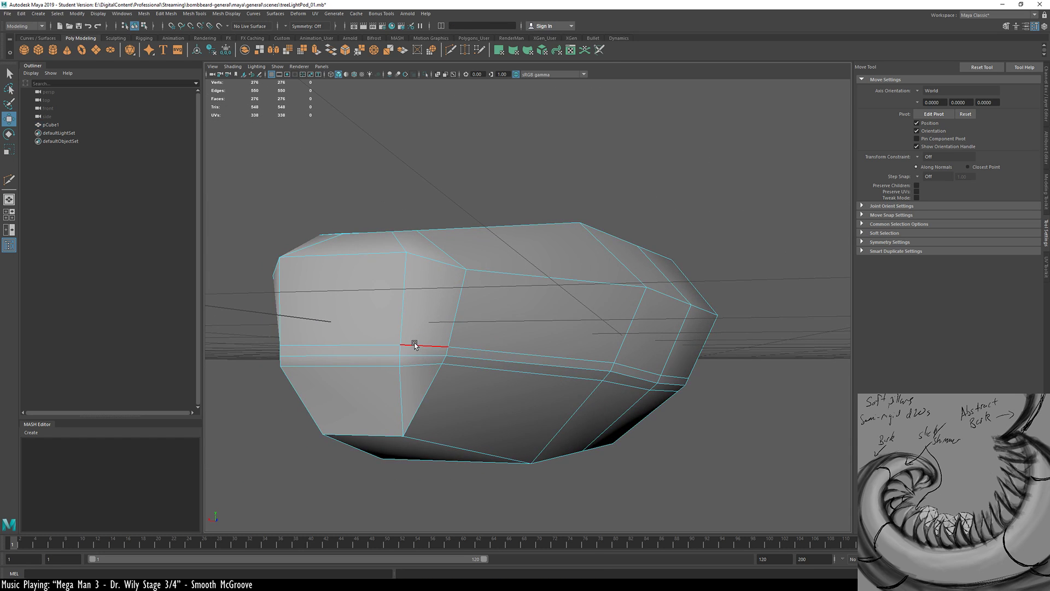
{"action": "double_click", "coordinate": [411, 346]}
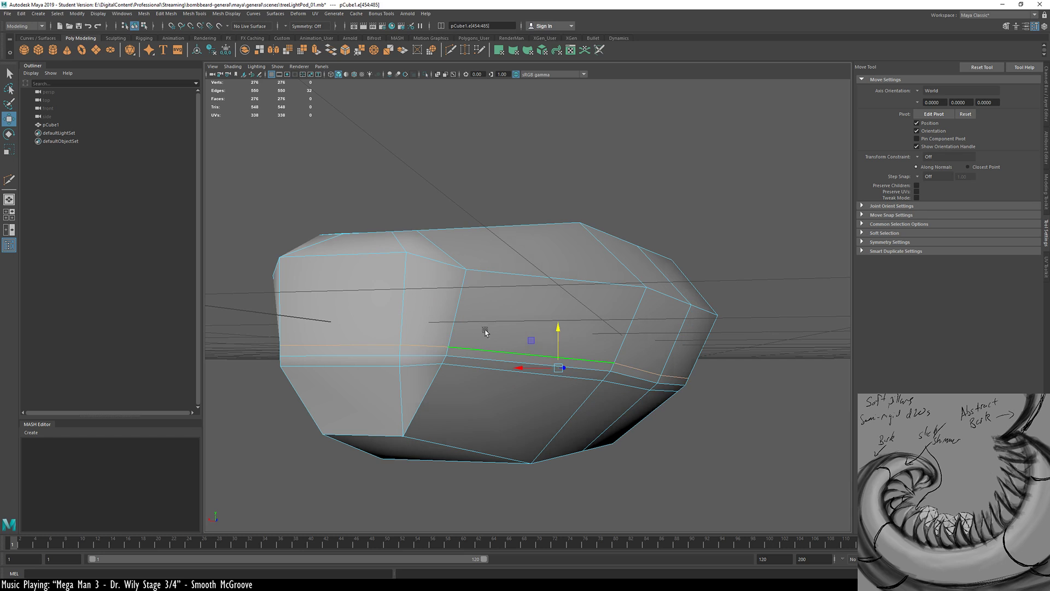
{"action": "right_click", "coordinate": [574, 332], "text": "shift"}
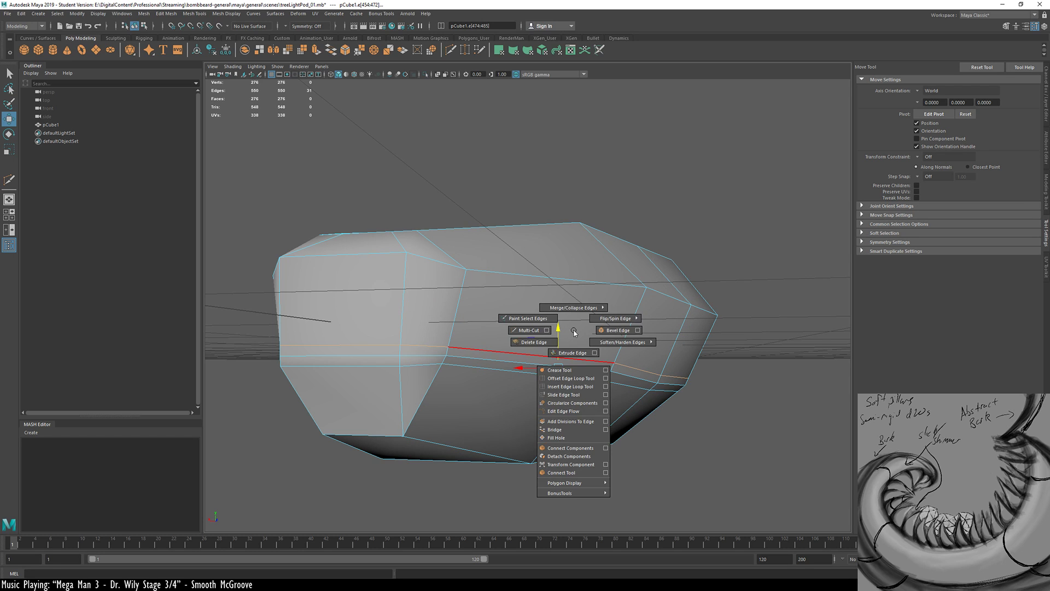
{"action": "left_click", "coordinate": [579, 394]}
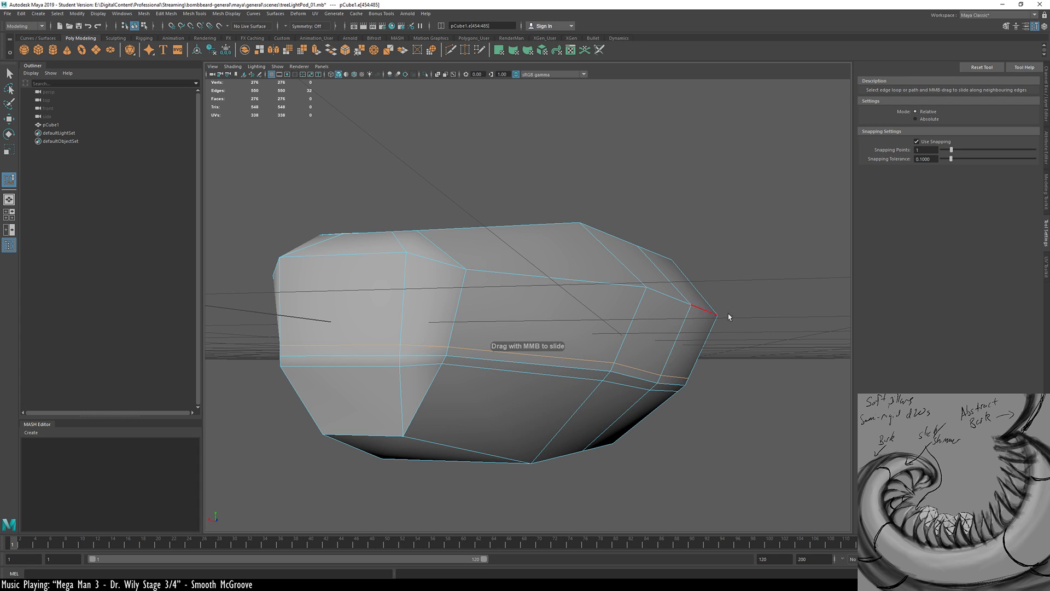
{"action": "mouse_move", "coordinate": [755, 354]}
{"action": "middle_mouse_down"}
{"action": "mouse_move", "coordinate": [742, 356]}
{"action": "mouse_move", "coordinate": [774, 363]}
{"action": "middle_mouse_up"}
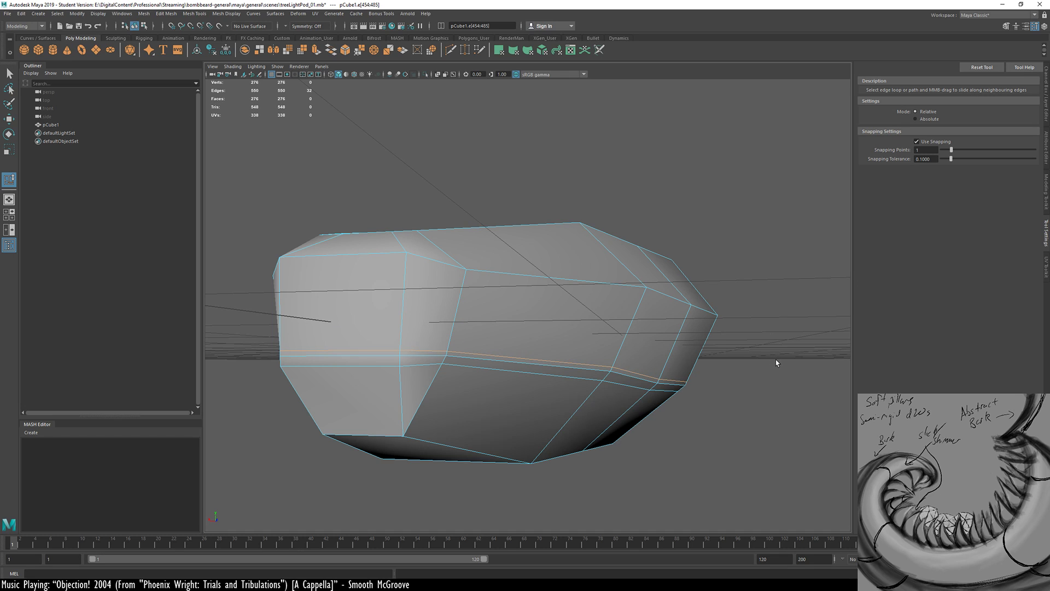
{"action": "left_click", "coordinate": [572, 378]}
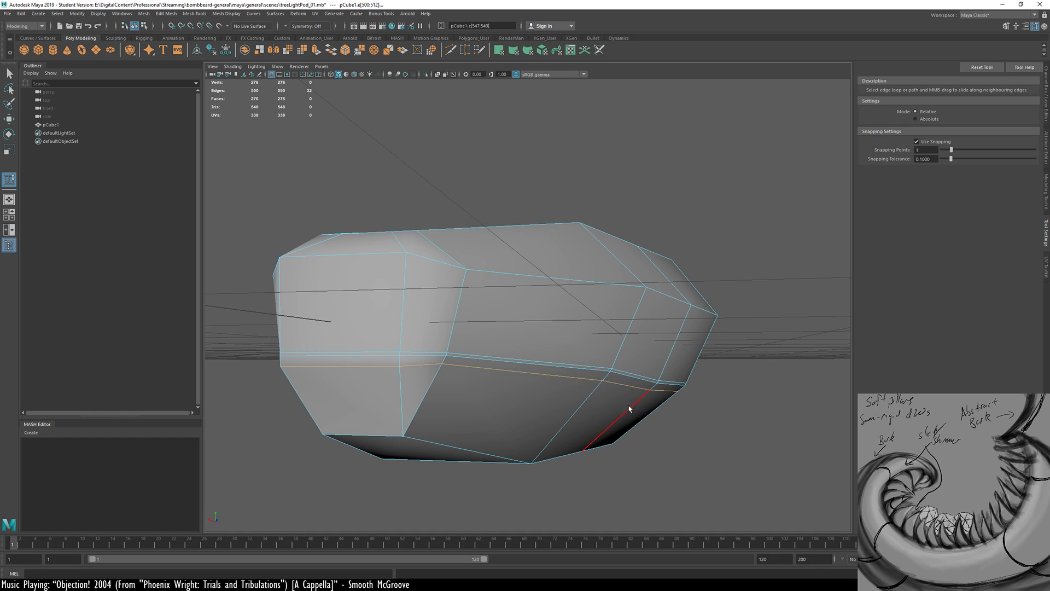
{"action": "middle_click_drag", "start_coordinate": [674, 432], "coordinate": [707, 430]}
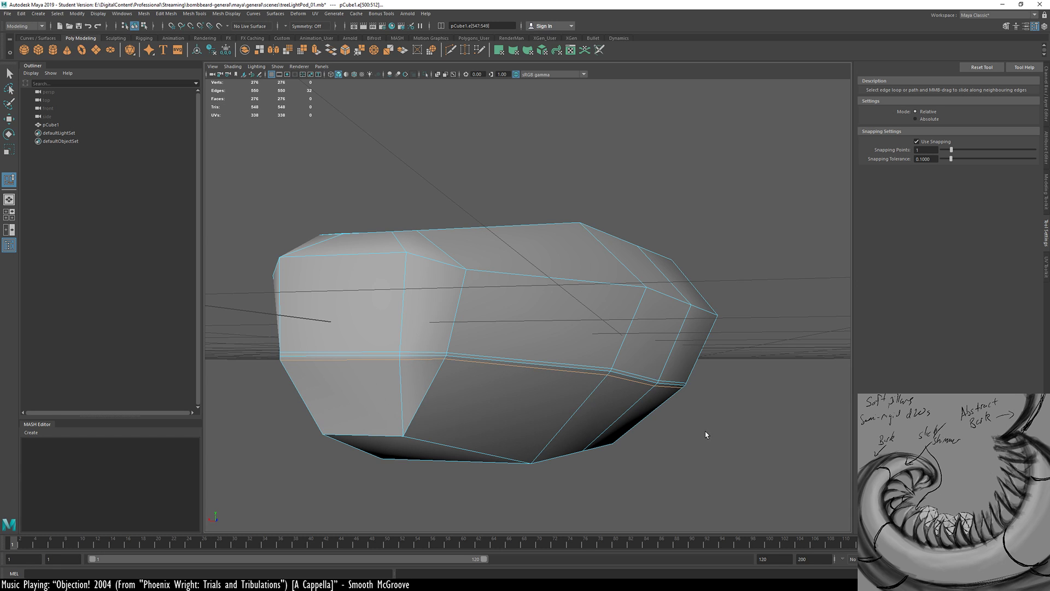
Inspect the tightened side ridge in smooth preview from several angles and return the pod to its unsmoothed display
{"action": "left_click_drag", "start_coordinate": [706, 431], "coordinate": [383, 419], "text": "alt"}
{"action": "key", "text": "3"}
{"action": "key", "text": "w"}
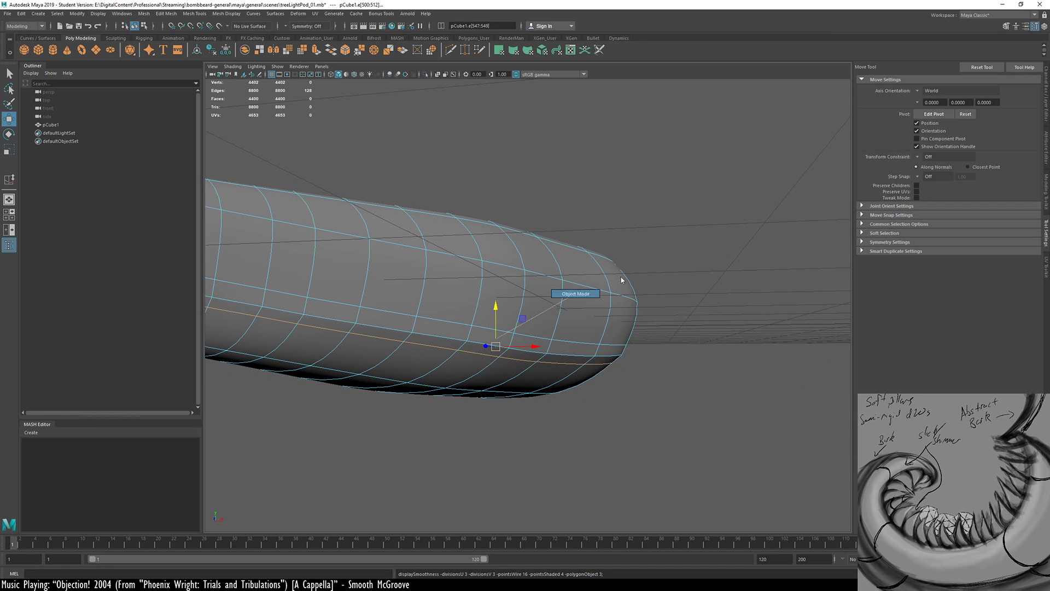
{"action": "left_click", "coordinate": [598, 393]}
{"action": "left_click_drag", "start_coordinate": [598, 393], "coordinate": [408, 395], "text": "alt"}
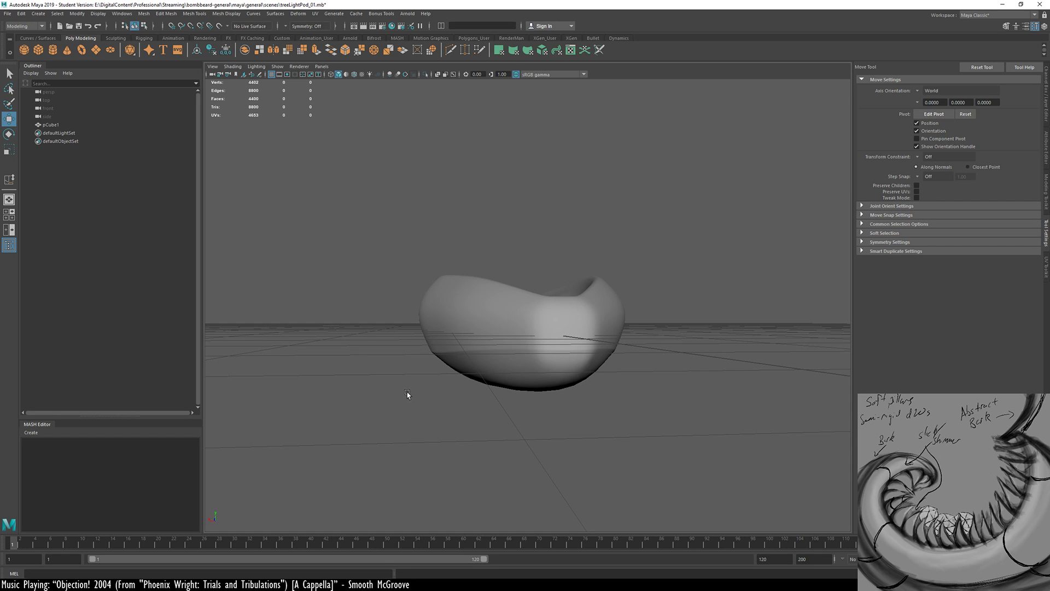
{"action": "left_click_drag", "start_coordinate": [500, 372], "coordinate": [548, 337], "text": "alt"}
{"action": "left_click", "coordinate": [496, 354]}
{"action": "key", "text": "1"}
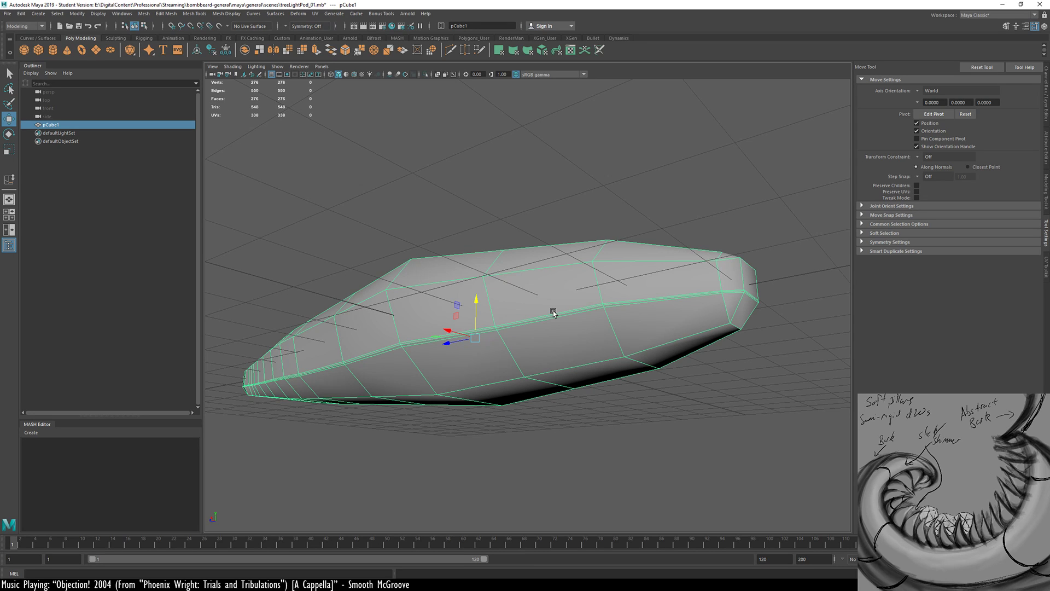
Select the edge loops along the lower side ridge and grow the selection to the neighbouring edges
{"action": "left_click_drag", "start_coordinate": [529, 335], "coordinate": [416, 353], "text": "alt"}
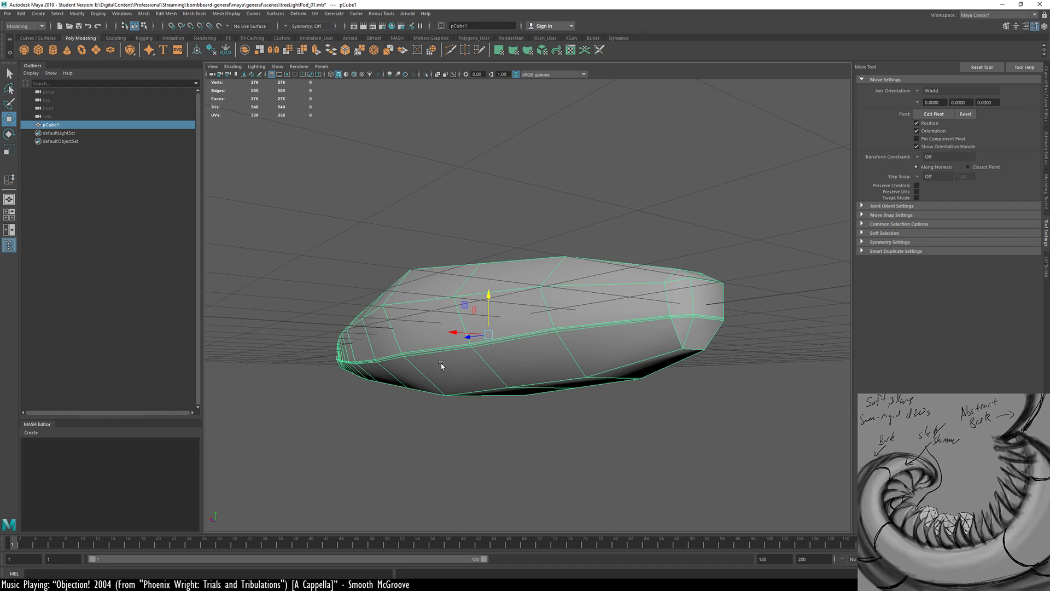
{"action": "right_click_drag", "start_coordinate": [440, 362], "coordinate": [459, 316]}
{"action": "double_click", "coordinate": [454, 348]}
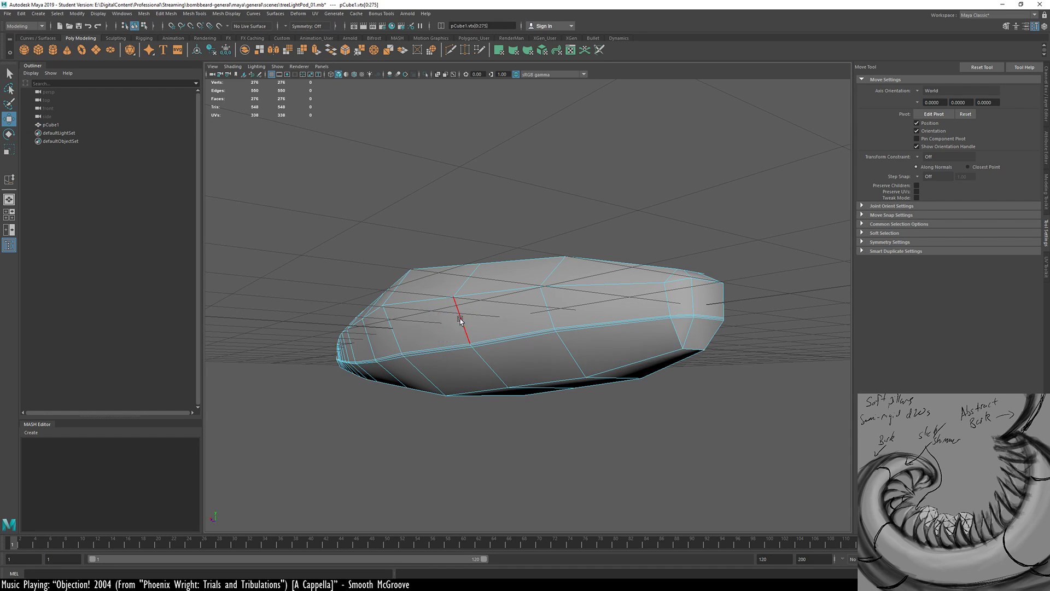
{"action": "double_click", "coordinate": [463, 347]}
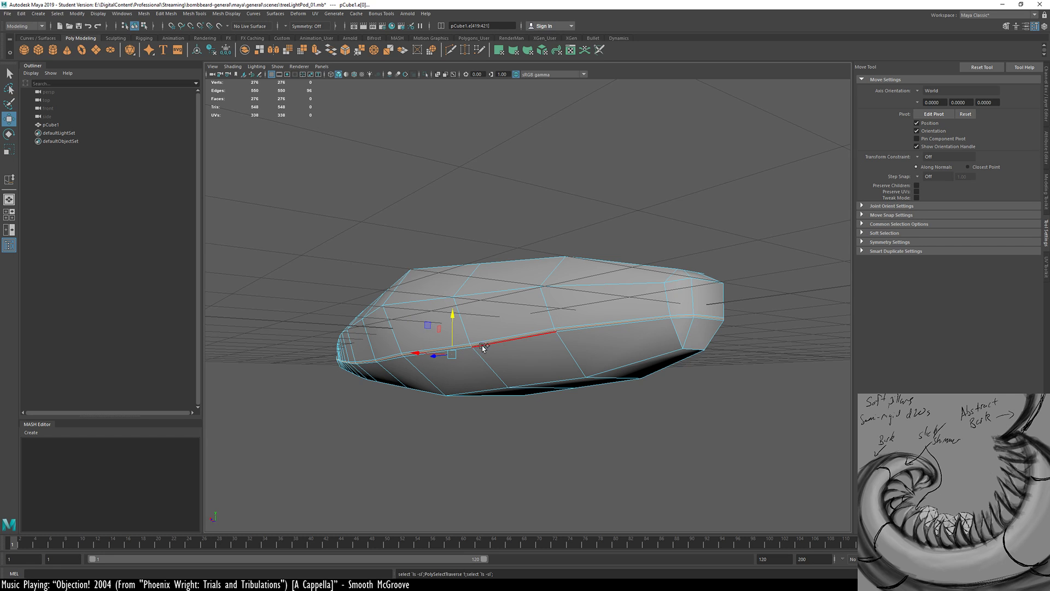
{"action": "key", "text": "shift+period"}
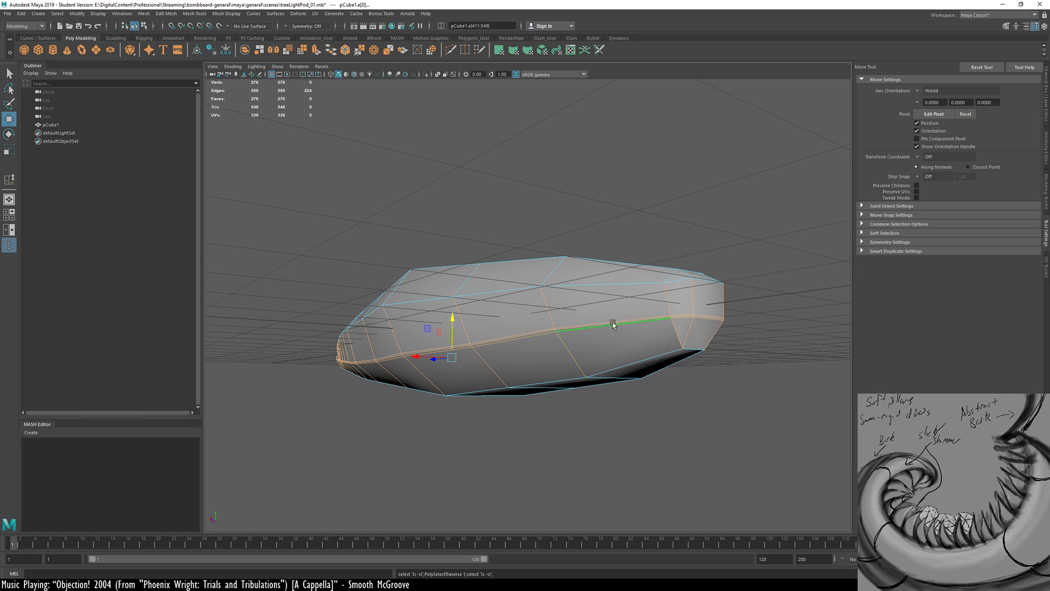
In wireframe display, deselect the edges above and below the ridge so only the ridge's edge loops remain selected
{"action": "left_click_drag", "start_coordinate": [613, 324], "coordinate": [458, 336], "text": "alt"}
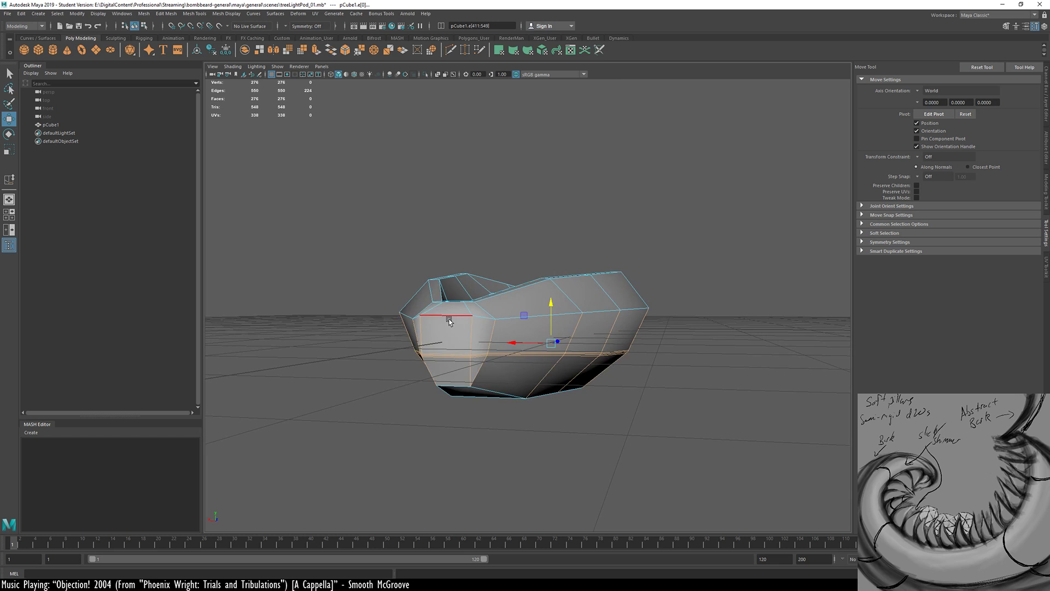
{"action": "key", "text": "4"}
{"action": "left_click_drag", "start_coordinate": [522, 317], "coordinate": [546, 314], "text": "alt"}
{"action": "left_click_drag", "start_coordinate": [446, 284], "coordinate": [711, 333], "text": "ctrl"}
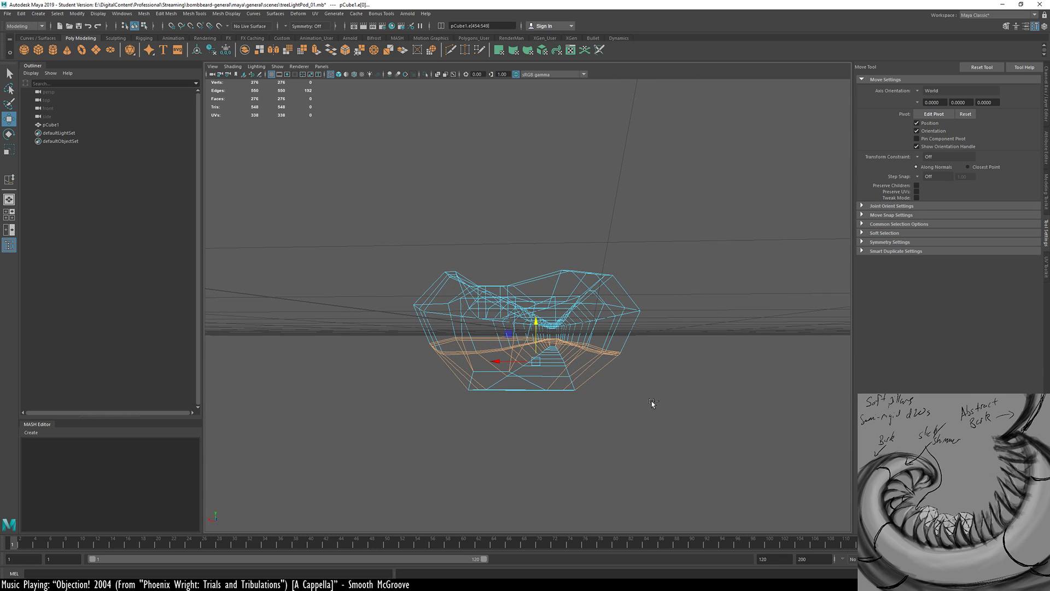
{"action": "left_click_drag", "start_coordinate": [465, 444], "coordinate": [502, 424], "text": "alt"}
{"action": "left_click_drag", "start_coordinate": [410, 422], "coordinate": [648, 369], "text": "ctrl"}
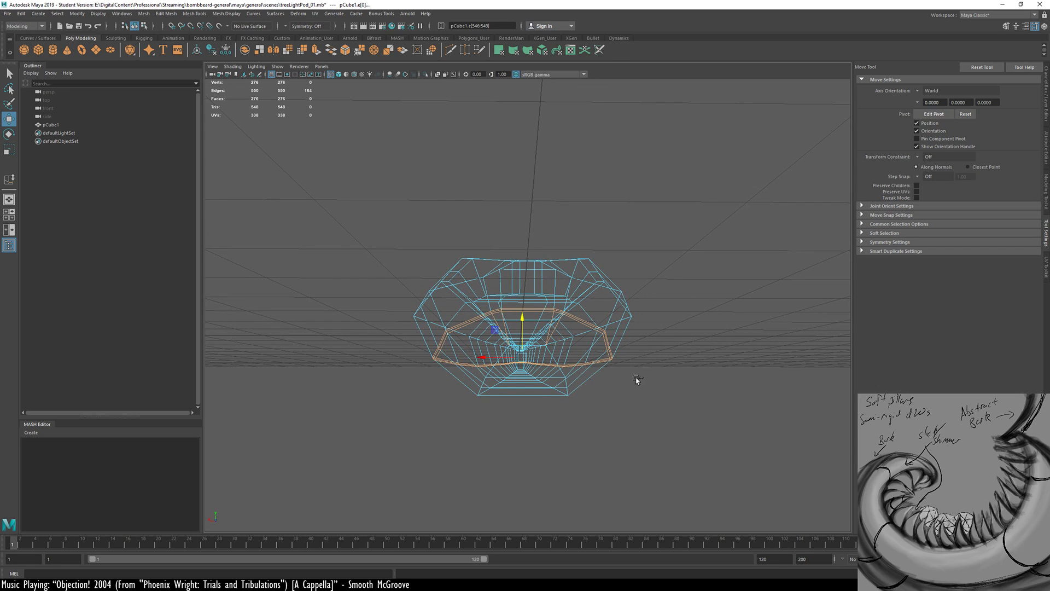
Examine the selected ridge loops from the side, end and underside in shaded display and smooth preview
{"action": "left_click_drag", "start_coordinate": [595, 396], "coordinate": [399, 358], "text": "alt"}
{"action": "left_click_drag", "start_coordinate": [610, 396], "coordinate": [416, 392], "text": "alt"}
{"action": "left_click_drag", "start_coordinate": [549, 395], "coordinate": [186, 380], "text": "alt"}
{"action": "left_click_drag", "start_coordinate": [629, 356], "coordinate": [618, 422], "text": "alt"}
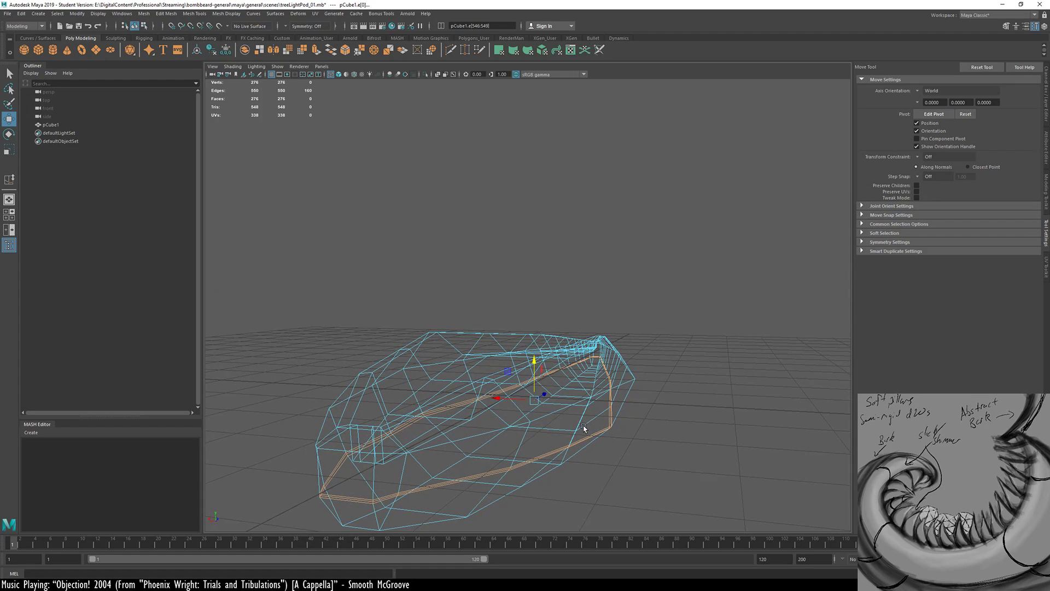
{"action": "key", "text": "5"}
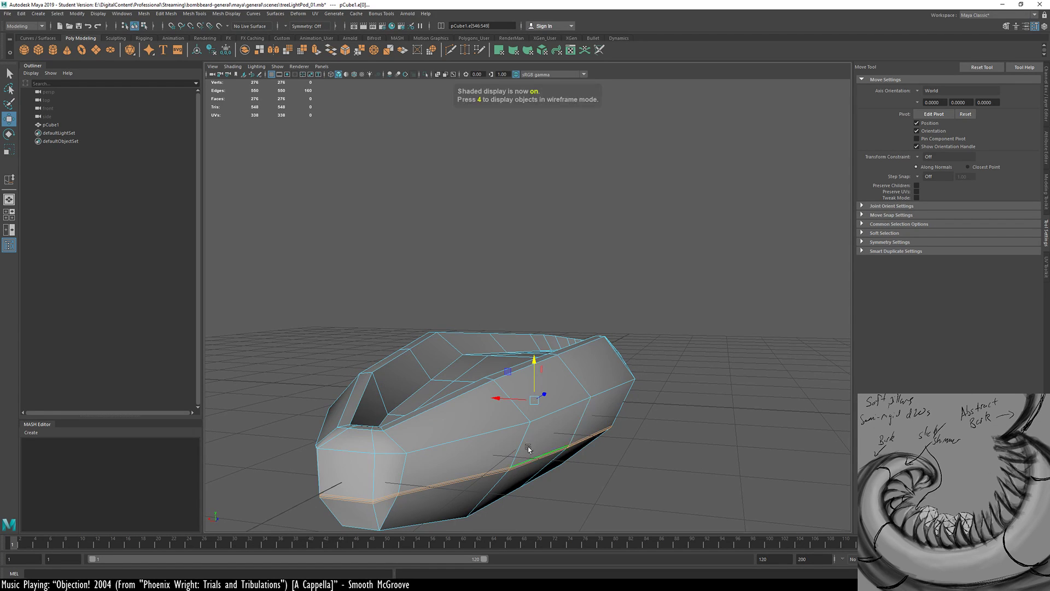
{"action": "mouse_move", "coordinate": [528, 446]}
{"action": "left_mouse_down", "text": "alt"}
{"action": "mouse_move", "coordinate": [635, 423]}
{"action": "mouse_move", "coordinate": [536, 422]}
{"action": "mouse_move", "coordinate": [533, 392]}
{"action": "mouse_move", "coordinate": [487, 405]}
{"action": "mouse_move", "coordinate": [727, 402]}
{"action": "mouse_move", "coordinate": [705, 418]}
{"action": "mouse_move", "coordinate": [462, 451]}
{"action": "left_mouse_up", "text": "alt"}
{"action": "key", "text": "r"}
{"action": "key", "text": "3"}
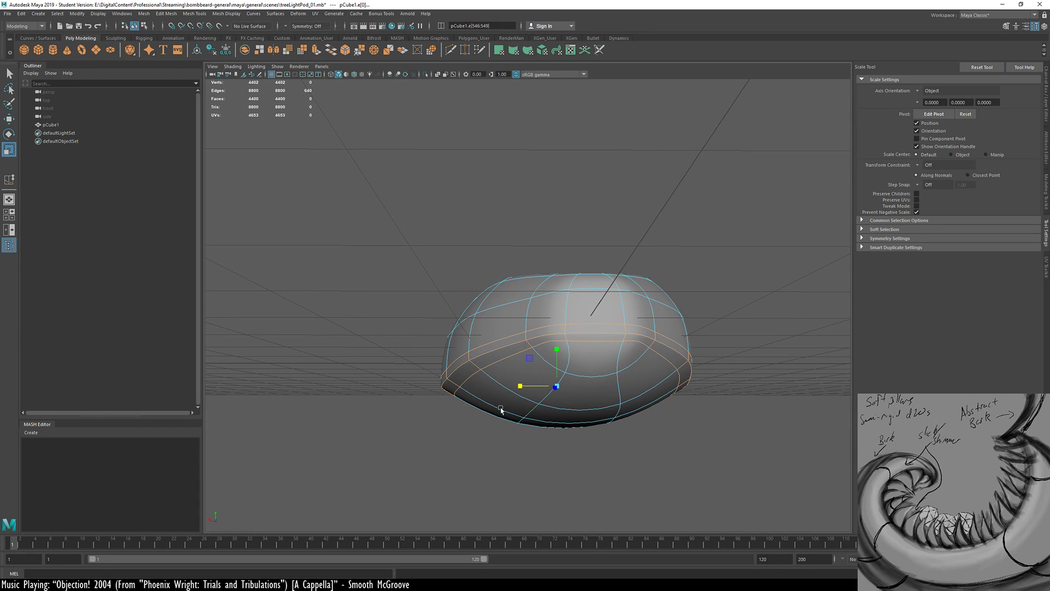
{"action": "left_click_drag", "start_coordinate": [527, 417], "coordinate": [513, 386], "text": "alt"}
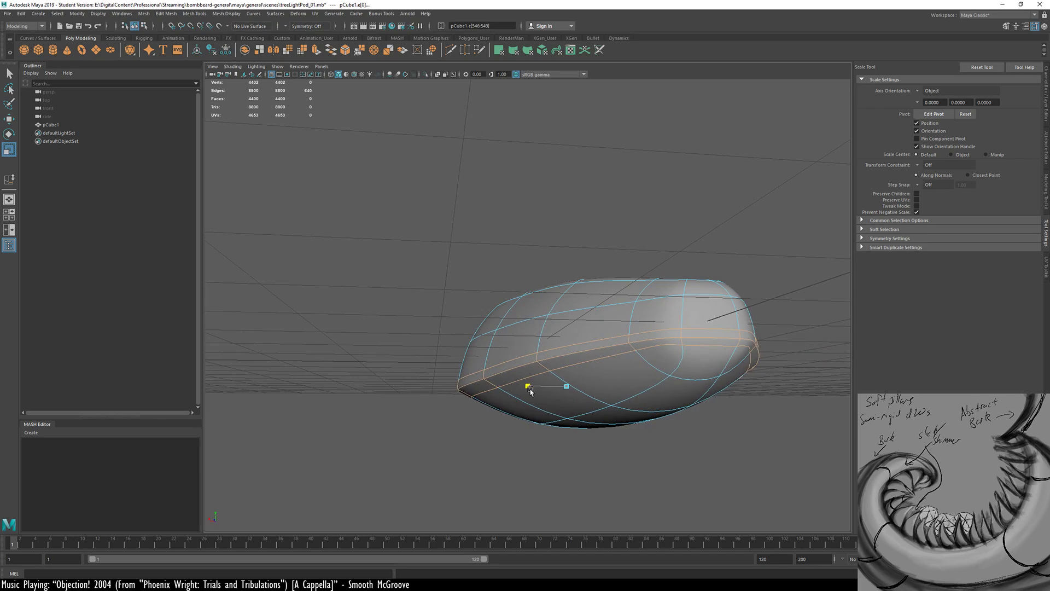
{"action": "left_click_drag", "start_coordinate": [528, 391], "coordinate": [518, 369], "text": "alt"}
{"action": "key", "text": "1"}
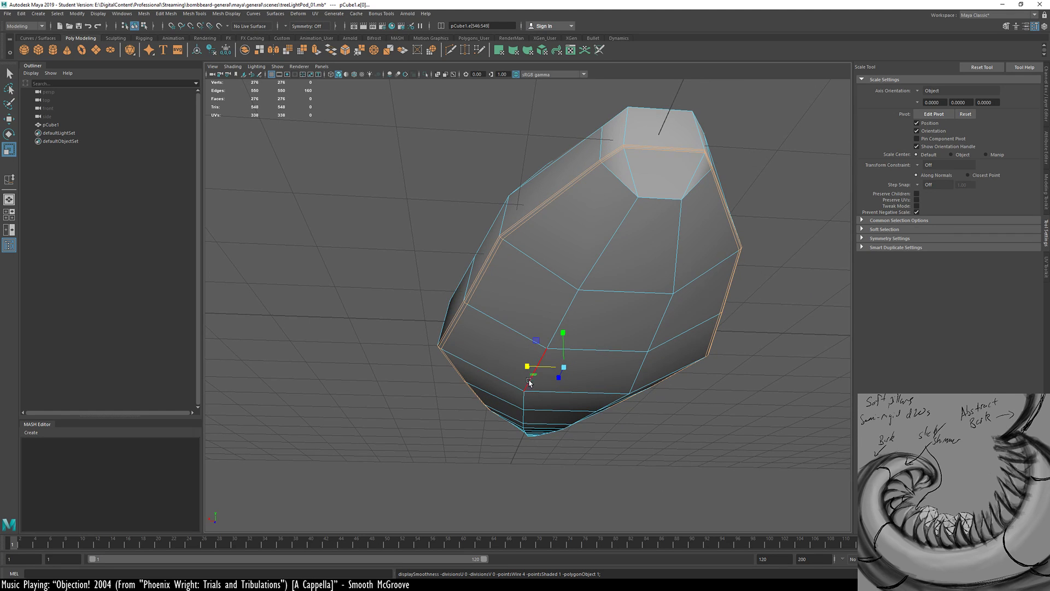
{"action": "left_click_drag", "start_coordinate": [576, 253], "coordinate": [542, 232], "text": "alt"}
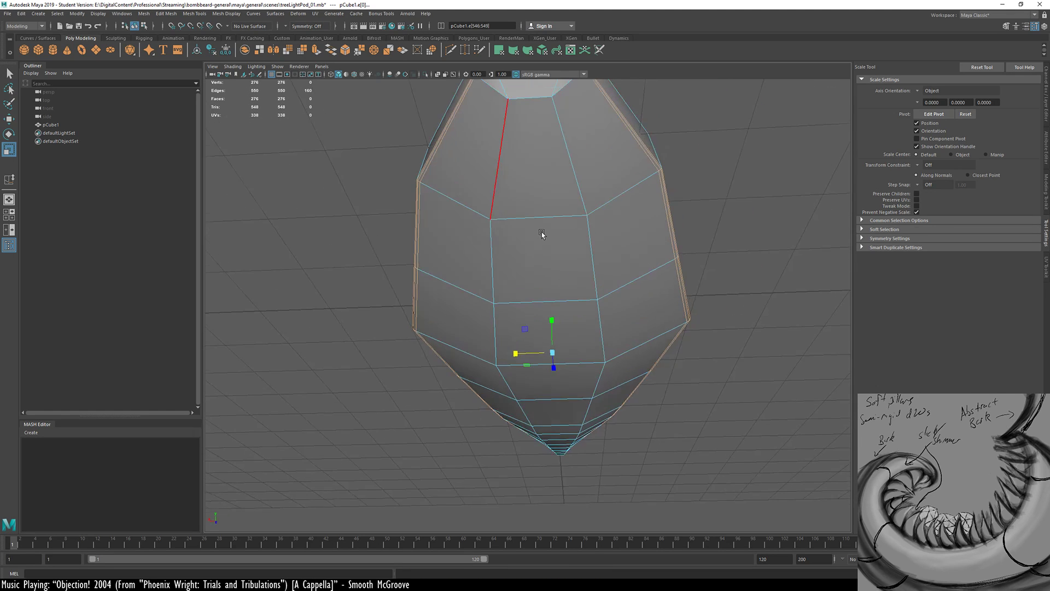
Select the face loops covering the pod's underside below the side ridge
{"action": "key", "text": "q"}
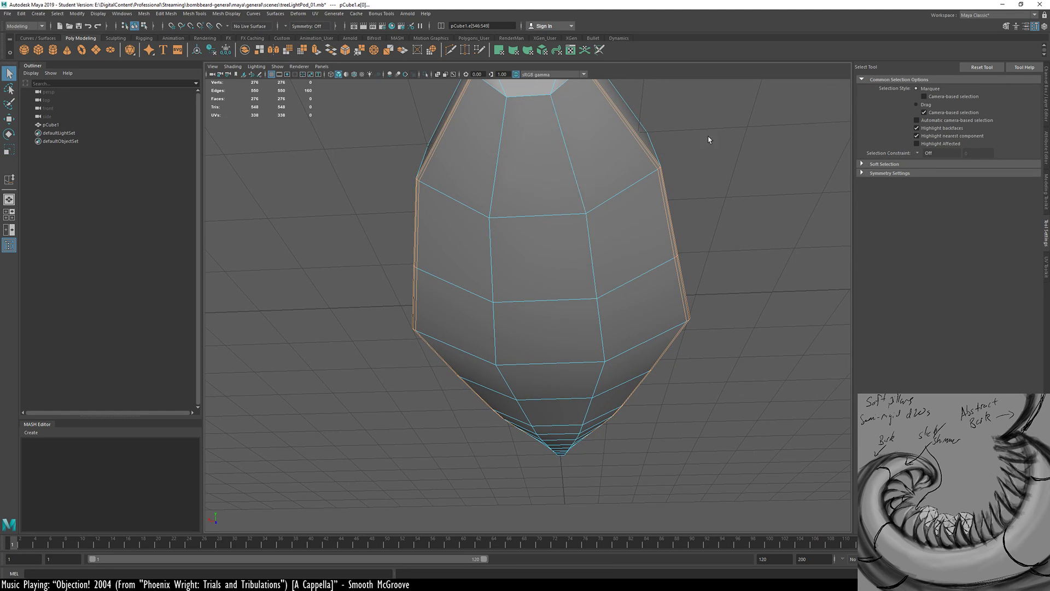
{"action": "left_click_drag", "start_coordinate": [709, 140], "coordinate": [720, 215], "text": "alt"}
{"action": "right_click_drag", "start_coordinate": [720, 216], "coordinate": [623, 274], "text": "alt"}
{"action": "left_click_drag", "start_coordinate": [551, 339], "coordinate": [501, 290], "text": "alt"}
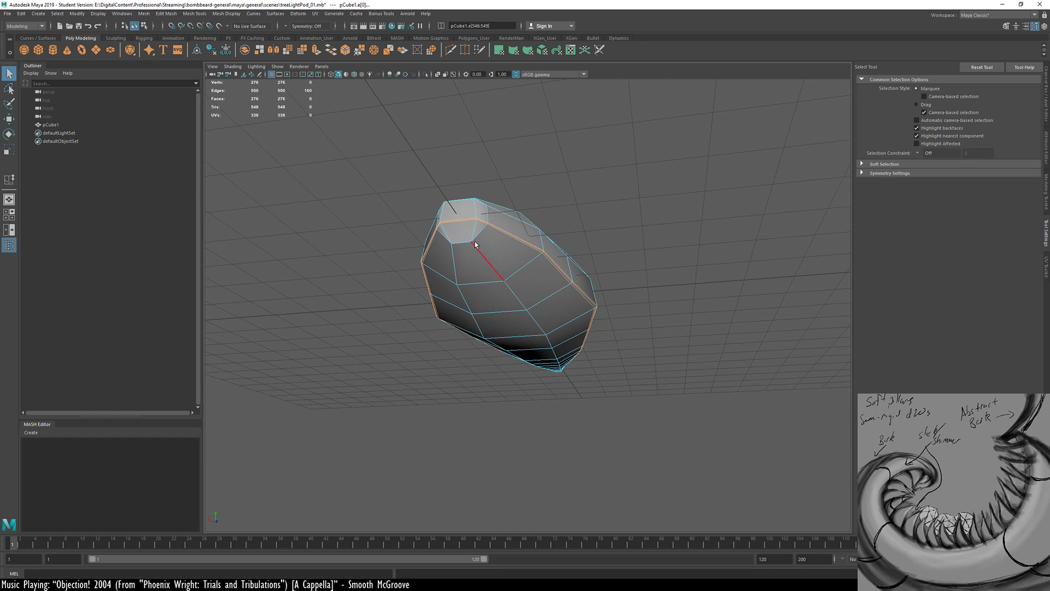
{"action": "key", "text": "F11"}
{"action": "left_click", "coordinate": [463, 230]}
{"action": "left_click_drag", "start_coordinate": [495, 249], "coordinate": [313, 317], "text": "alt"}
{"action": "left_click_drag", "start_coordinate": [608, 246], "coordinate": [489, 295], "text": "alt"}
{"action": "double_click", "coordinate": [609, 284], "text": "shift"}
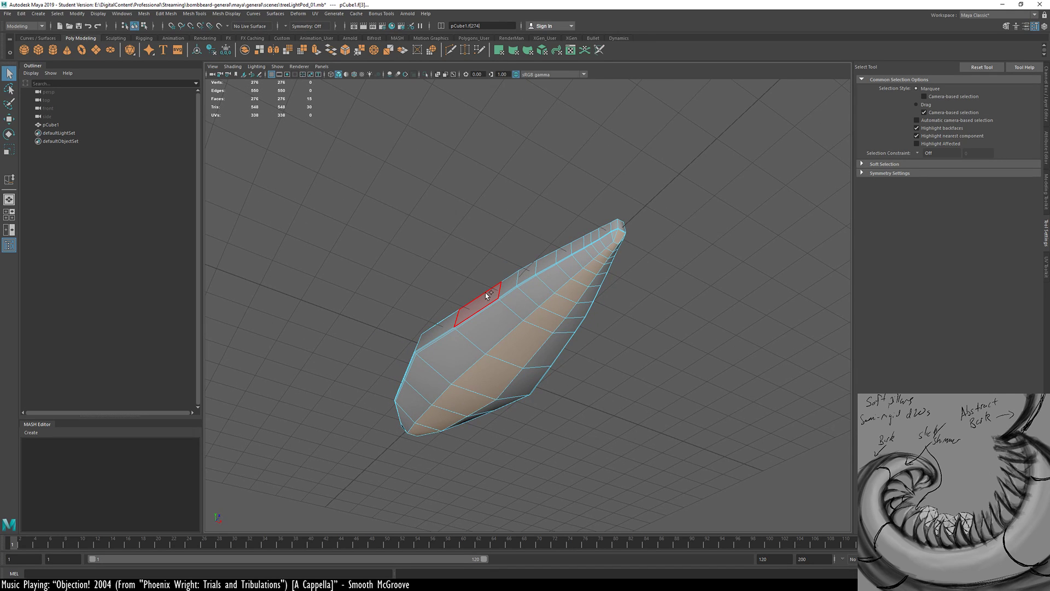
{"action": "double_click", "coordinate": [487, 294], "text": "shift"}
{"action": "left_click_drag", "start_coordinate": [625, 256], "coordinate": [490, 301], "text": "alt"}
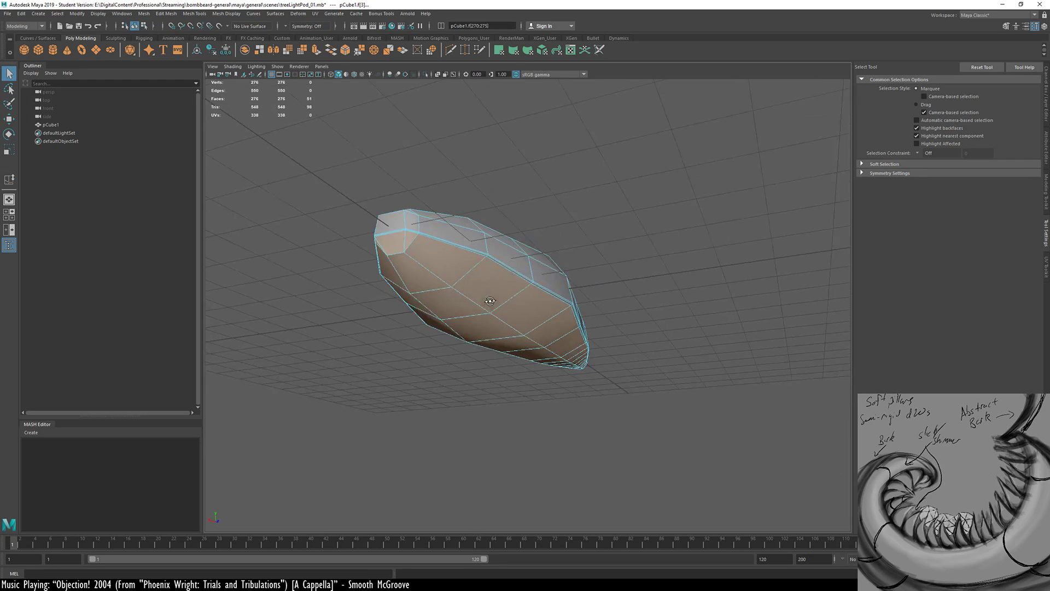
Extend the underside face selection to the narrow strip along the side ridge and check it at both ends
{"action": "right_click_drag", "start_coordinate": [381, 244], "coordinate": [553, 241], "text": "alt"}
{"action": "left_click_drag", "start_coordinate": [369, 220], "coordinate": [462, 281], "text": "alt"}
{"action": "right_click_drag", "start_coordinate": [462, 281], "coordinate": [579, 289], "text": "alt"}
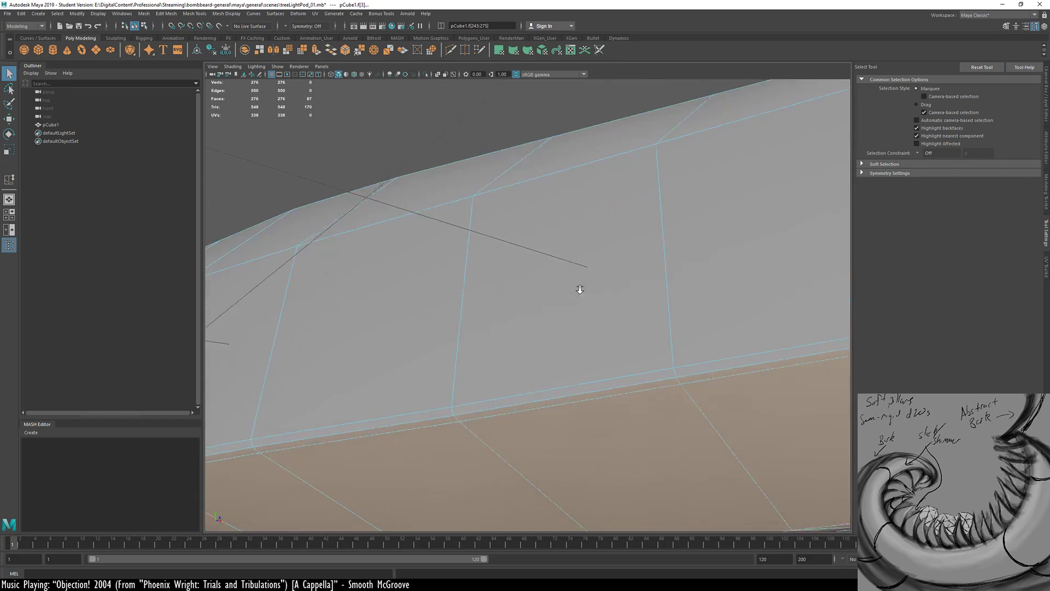
{"action": "left_click_drag", "start_coordinate": [580, 287], "coordinate": [430, 289], "text": "alt"}
{"action": "right_click_drag", "start_coordinate": [624, 327], "coordinate": [595, 216], "text": "alt"}
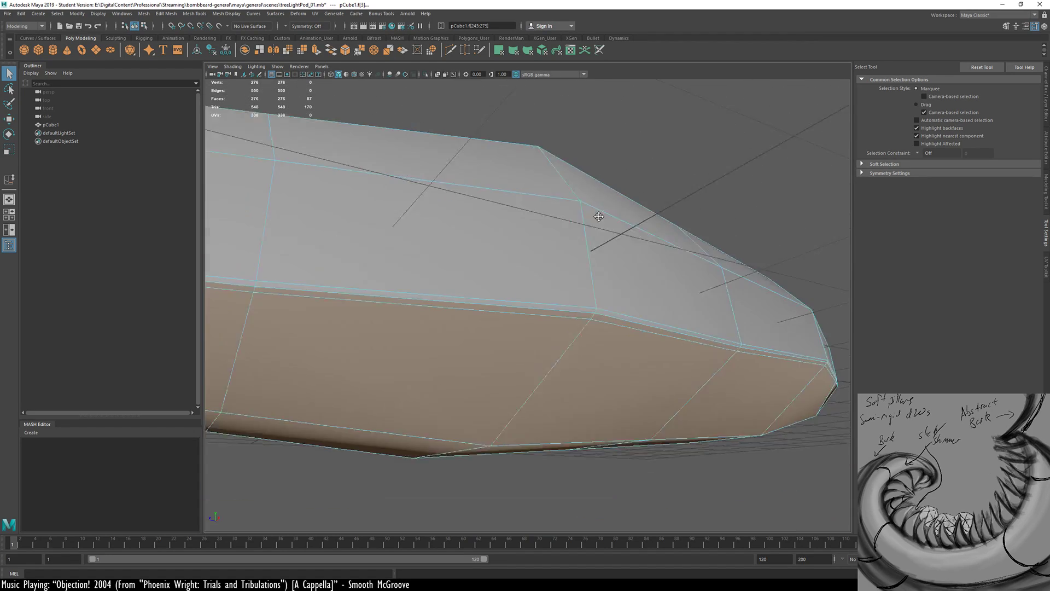
{"action": "left_click_drag", "start_coordinate": [595, 216], "coordinate": [341, 345], "text": "alt"}
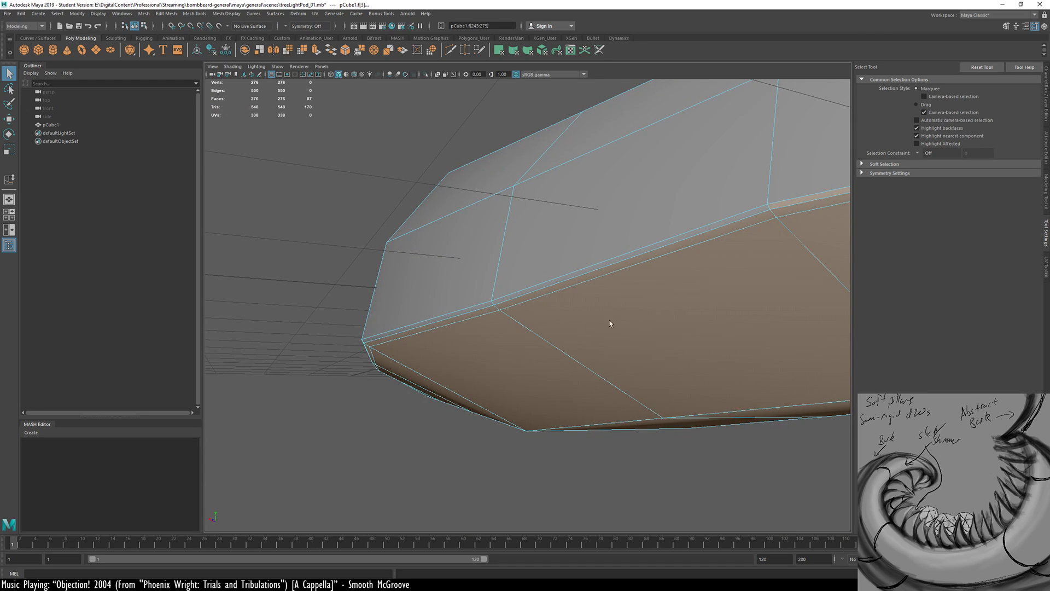
{"action": "left_click_drag", "start_coordinate": [651, 304], "coordinate": [365, 352], "text": "alt"}
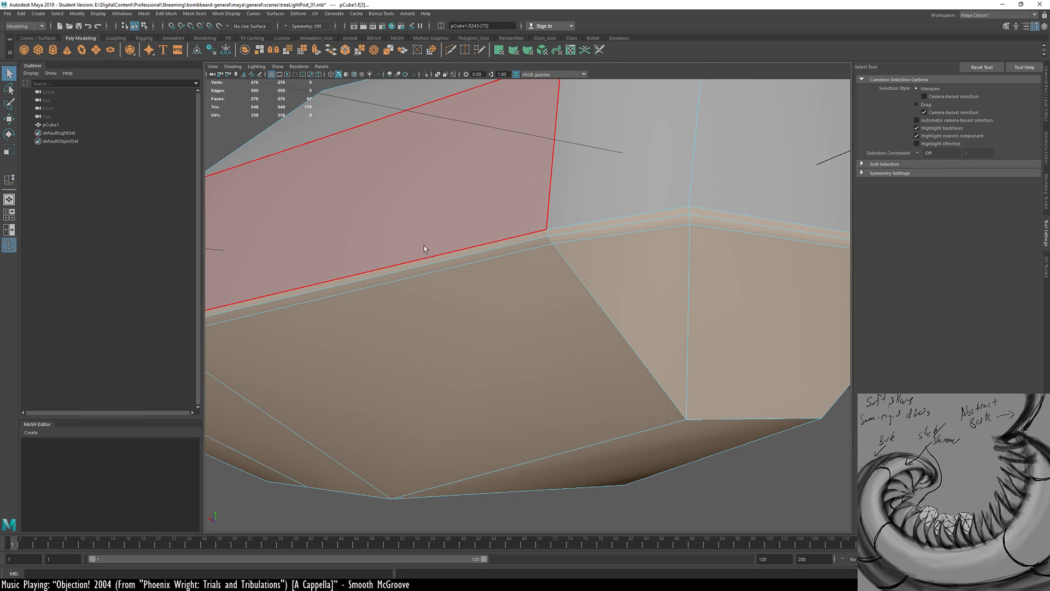
{"action": "left_click_drag", "start_coordinate": [535, 262], "coordinate": [451, 313], "text": "alt"}
Deselect the extra face loops along the side ridge and add the missing underside faces at the pod's blunt end back to the selection
{"action": "double_click", "coordinate": [452, 375], "text": "ctrl"}
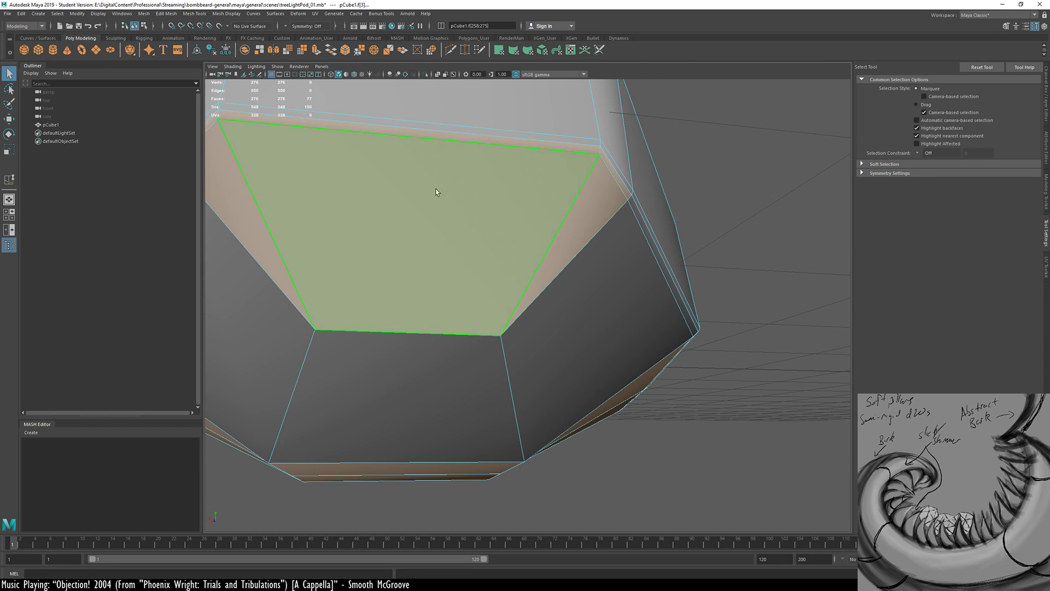
{"action": "double_click", "coordinate": [610, 156], "text": "ctrl"}
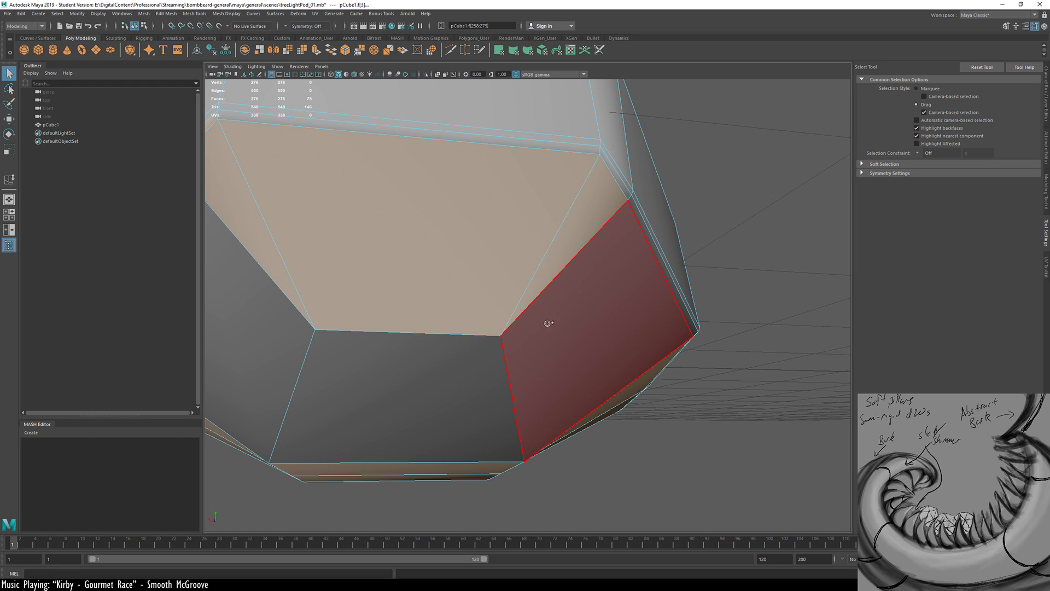
{"action": "left_click_drag", "start_coordinate": [253, 317], "coordinate": [256, 307], "text": "shift"}
{"action": "key", "text": "space"}
{"action": "left_click_drag", "start_coordinate": [357, 213], "coordinate": [365, 159]}
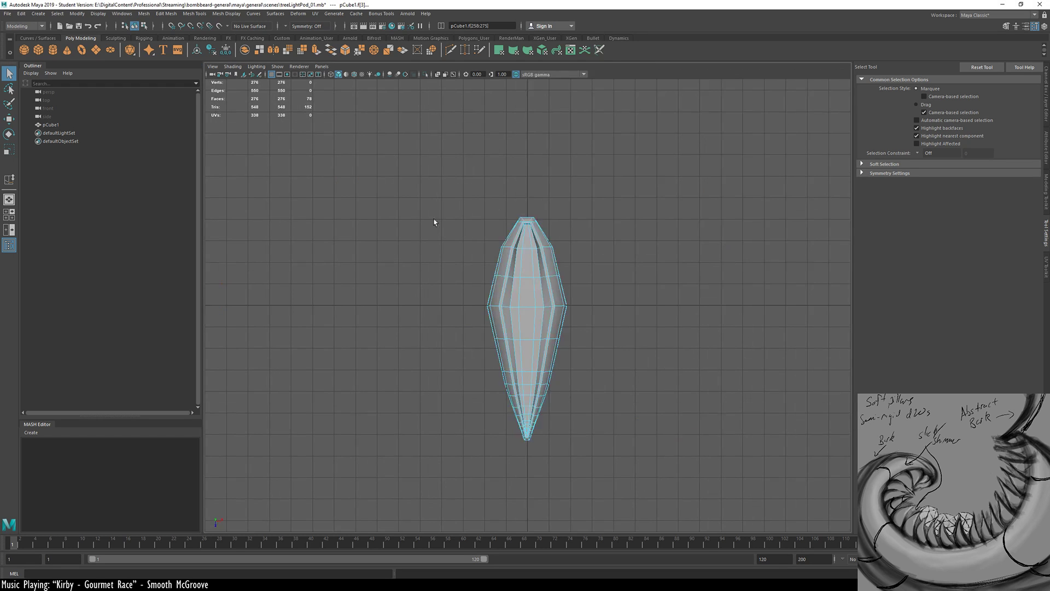
{"action": "key", "text": "space"}
{"action": "key", "text": "space"}
Try adding a ridge strip face to the underside selection, and undo the last selection changes
{"action": "left_click_drag", "start_coordinate": [408, 246], "coordinate": [541, 252], "text": "alt"}
{"action": "left_click", "coordinate": [587, 243], "text": "shift"}
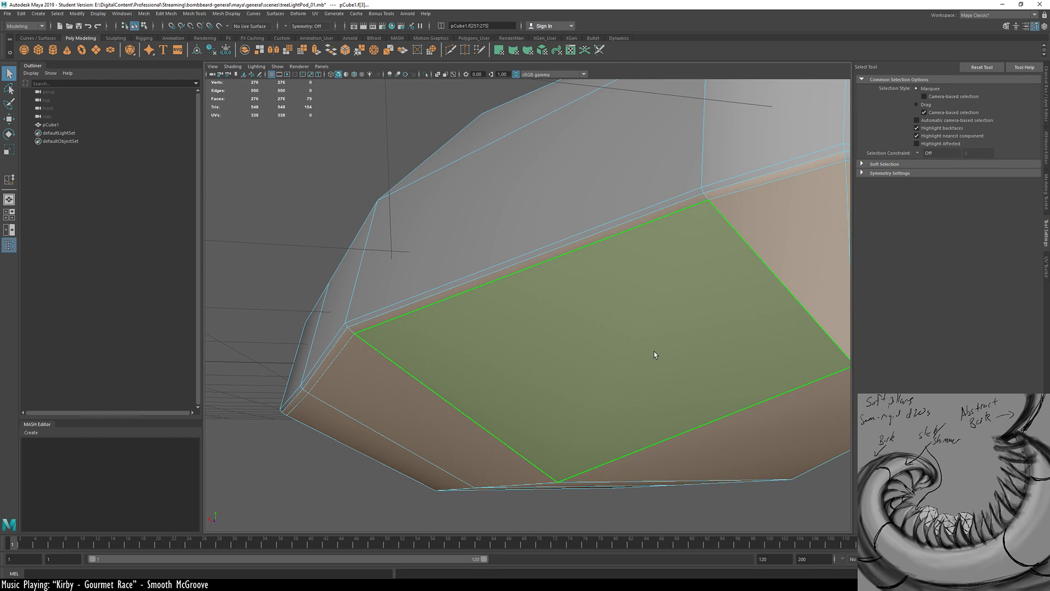
{"action": "left_click_drag", "start_coordinate": [656, 354], "coordinate": [644, 317], "text": "alt"}
{"action": "key", "text": "ctrl+z"}
{"action": "key", "text": "ctrl+z"}
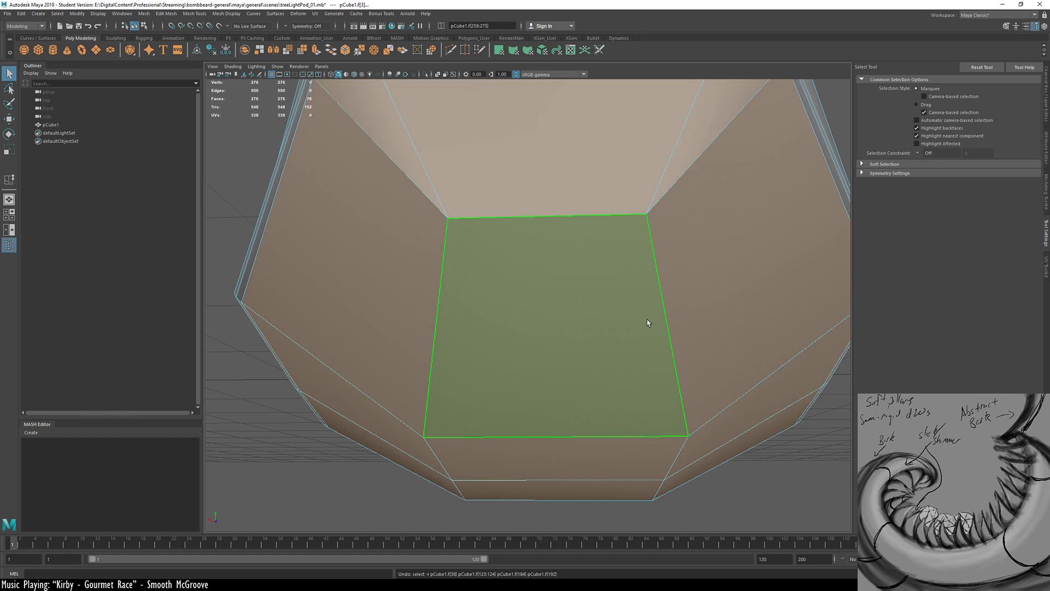
Add the narrow strip faces just below the side ridge around the blunt end to the underside selection
{"action": "scroll", "coordinate": [634, 336], "scroll_direction": "down", "scroll_amount": 5}
{"action": "left_click_drag", "start_coordinate": [633, 330], "coordinate": [598, 308], "text": "alt"}
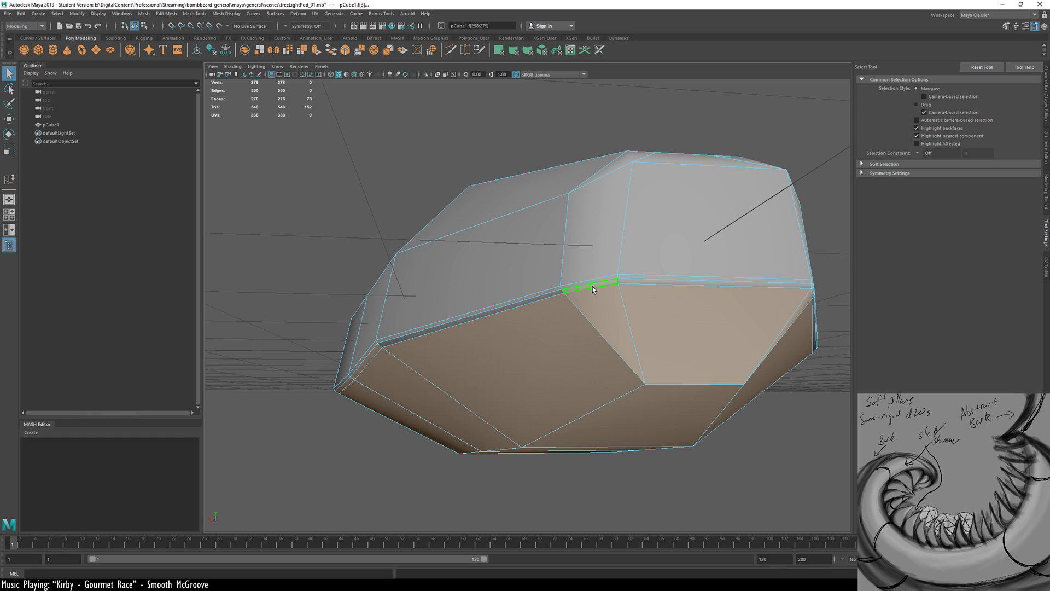
{"action": "left_click_drag", "start_coordinate": [571, 380], "coordinate": [525, 286], "text": "alt"}
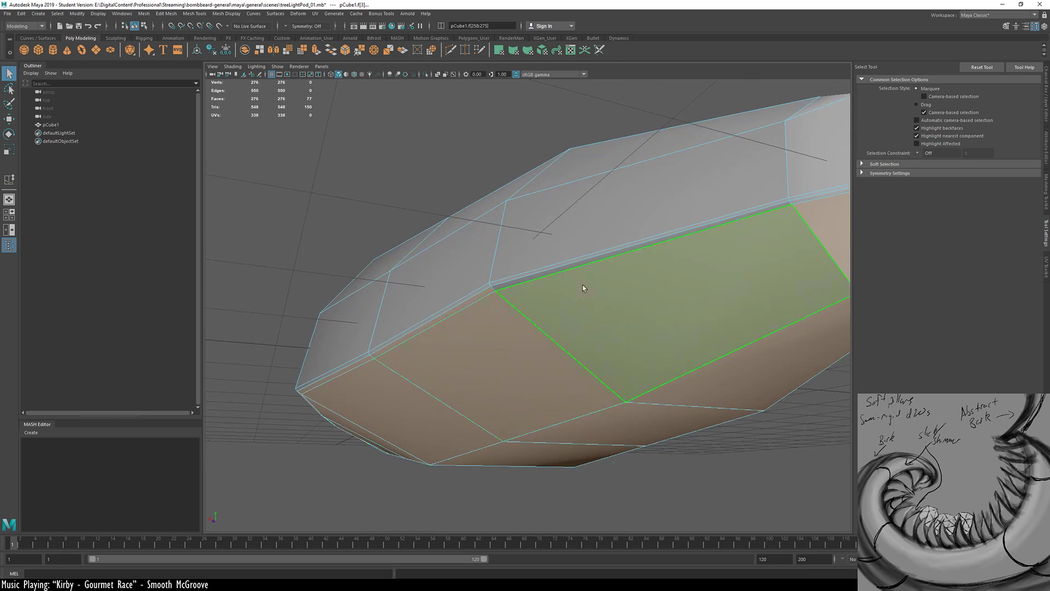
{"action": "left_click", "coordinate": [708, 226], "text": "shift"}
{"action": "left_click_drag", "start_coordinate": [710, 225], "coordinate": [653, 287], "text": "alt"}
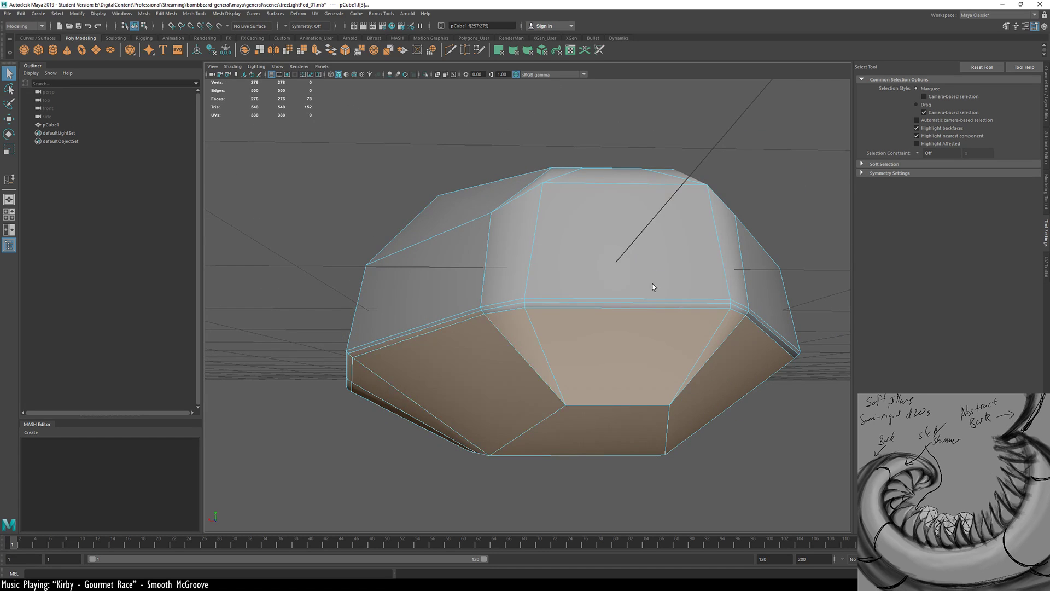
{"action": "left_click_drag", "start_coordinate": [523, 306], "coordinate": [535, 304], "text": "shift"}
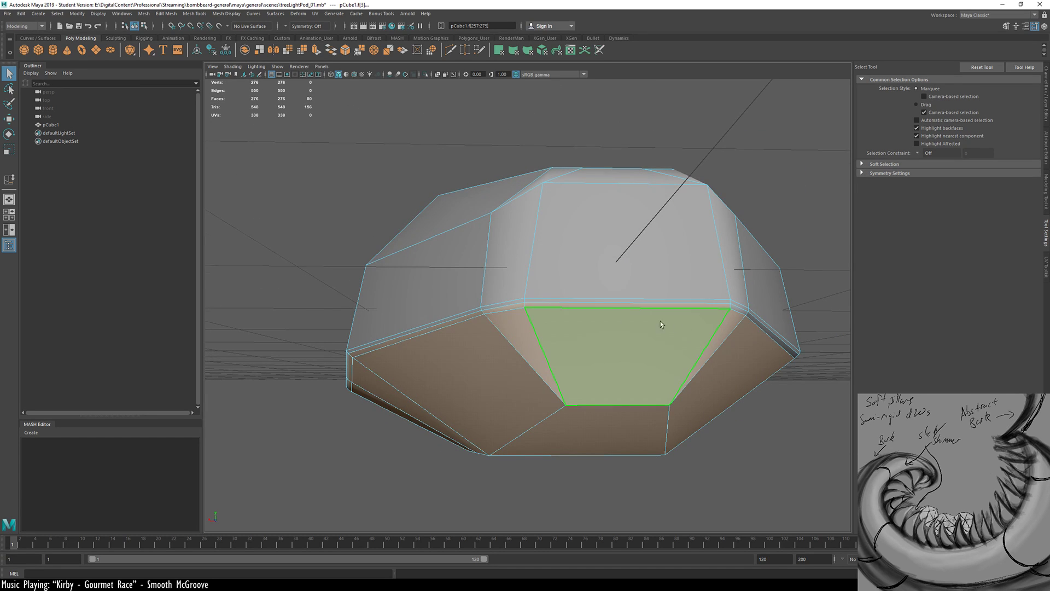
{"action": "left_click_drag", "start_coordinate": [662, 327], "coordinate": [518, 319], "text": "alt"}
{"action": "left_click_drag", "start_coordinate": [395, 303], "coordinate": [779, 323], "text": "shift"}
{"action": "left_click_drag", "start_coordinate": [666, 324], "coordinate": [520, 311], "text": "alt"}
{"action": "scroll", "coordinate": [492, 385], "scroll_direction": "down", "scroll_amount": 5}
Test the underside face selection by moving it straight down, and undo the move
{"action": "key", "text": "w"}
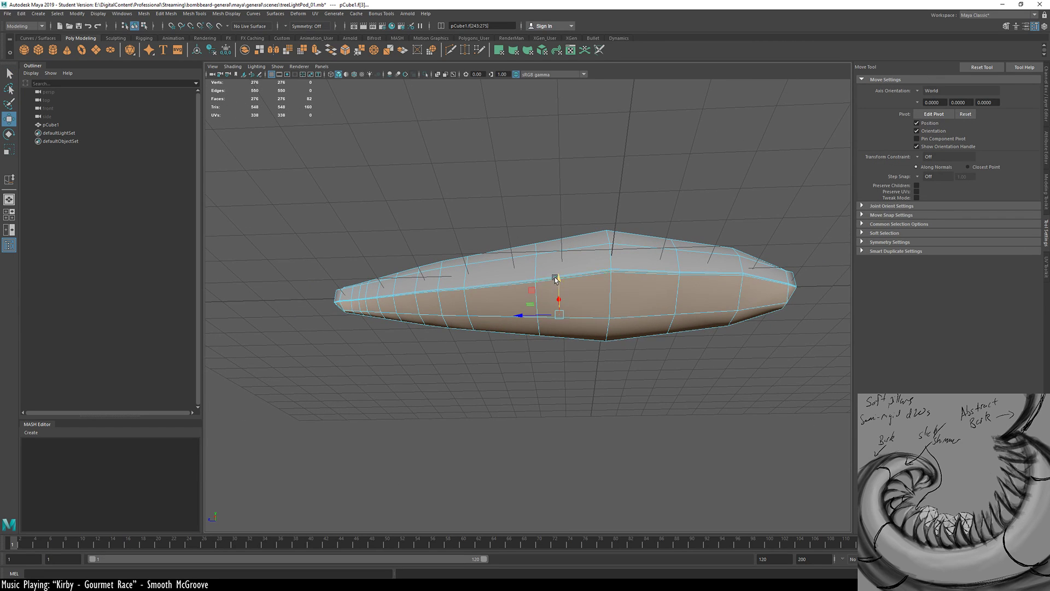
{"action": "left_click_drag", "start_coordinate": [556, 280], "coordinate": [557, 369], "text": "alt"}
{"action": "left_click_drag", "start_coordinate": [422, 368], "coordinate": [671, 371], "text": "alt"}
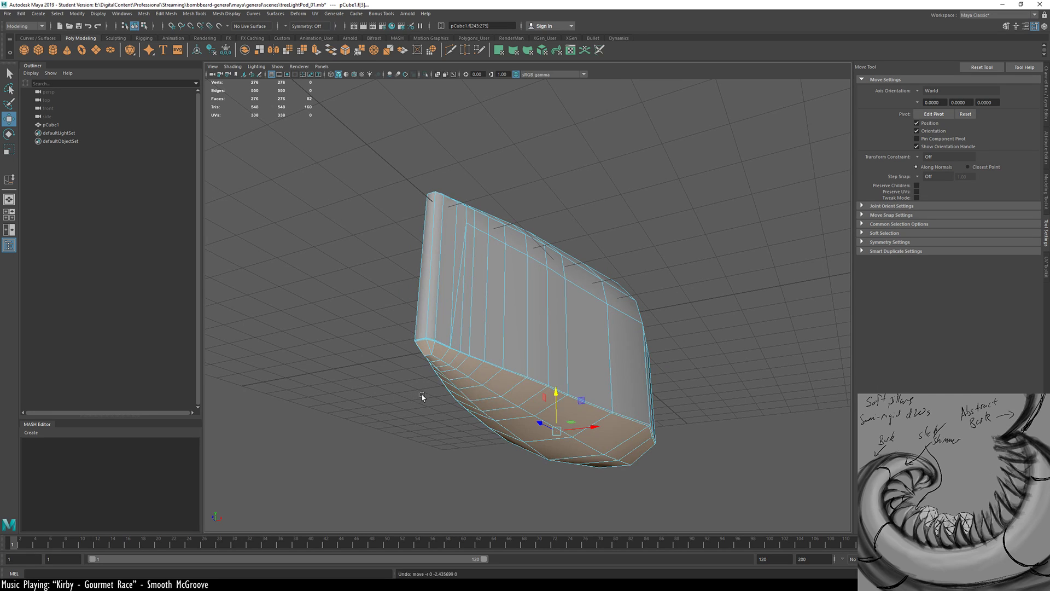
{"action": "key", "text": "ctrl+z"}
Deselect the stray narrow strip faces along the side ridge around the pod's tapered end
{"action": "right_click_drag", "start_coordinate": [410, 248], "coordinate": [573, 273], "text": "alt"}
{"action": "left_click_drag", "start_coordinate": [573, 273], "coordinate": [533, 356], "text": "alt"}
{"action": "scroll", "coordinate": [569, 374], "scroll_direction": "up", "scroll_amount": 5}
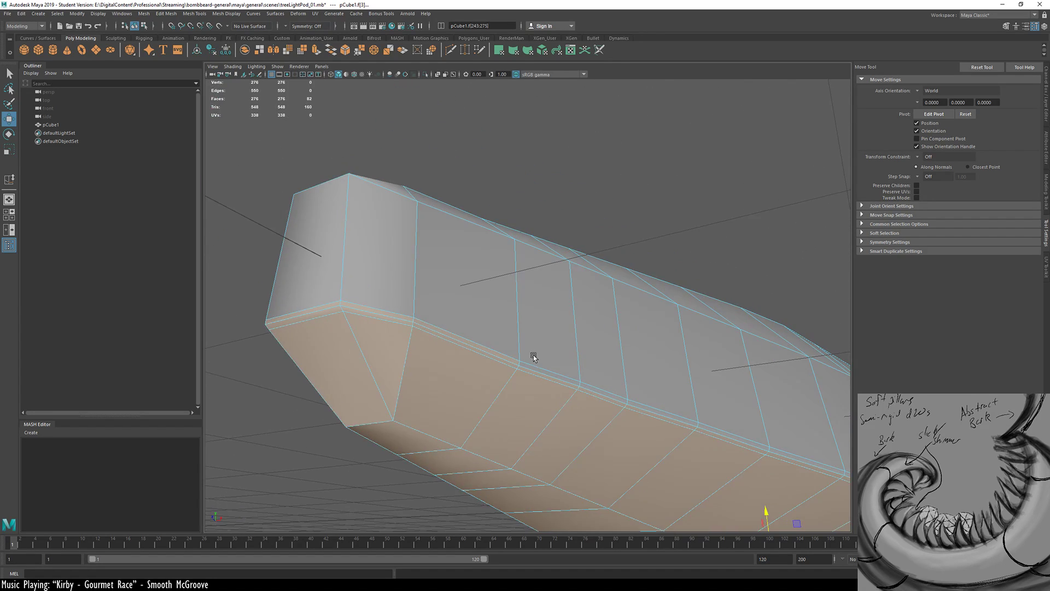
{"action": "left_click", "coordinate": [476, 347], "text": "ctrl"}
{"action": "left_click", "coordinate": [322, 313], "text": "ctrl"}
{"action": "left_click_drag", "start_coordinate": [328, 309], "coordinate": [312, 267], "text": "alt"}
{"action": "left_click_drag", "start_coordinate": [519, 301], "coordinate": [553, 326], "text": "alt"}
{"action": "right_click_drag", "start_coordinate": [554, 326], "coordinate": [684, 330], "text": "alt"}
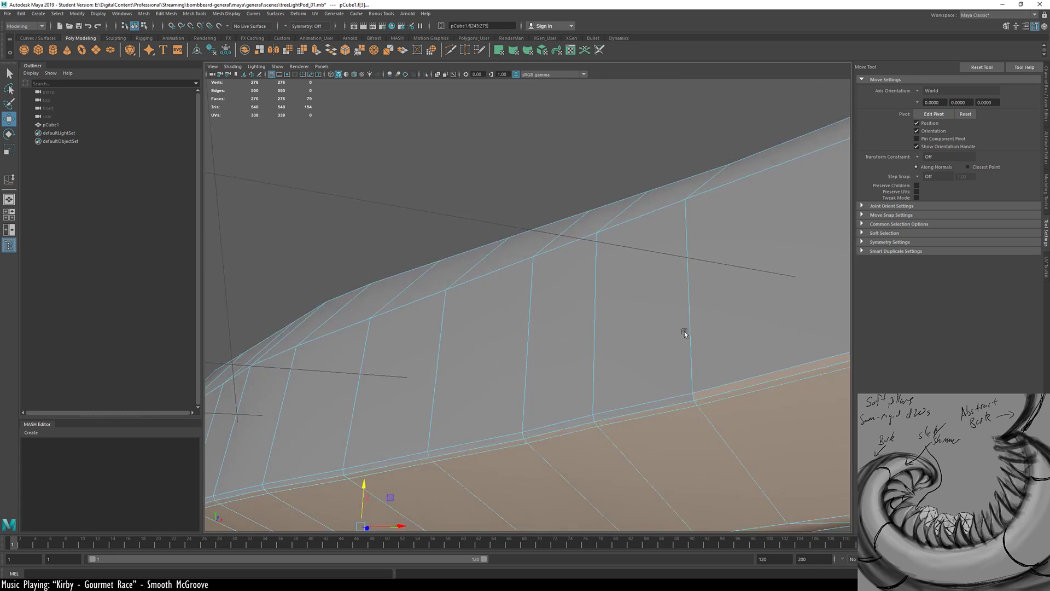
{"action": "left_click_drag", "start_coordinate": [685, 330], "coordinate": [601, 304], "text": "alt"}
{"action": "left_click", "coordinate": [613, 263], "text": "ctrl"}
{"action": "left_click", "coordinate": [593, 269], "text": "ctrl"}
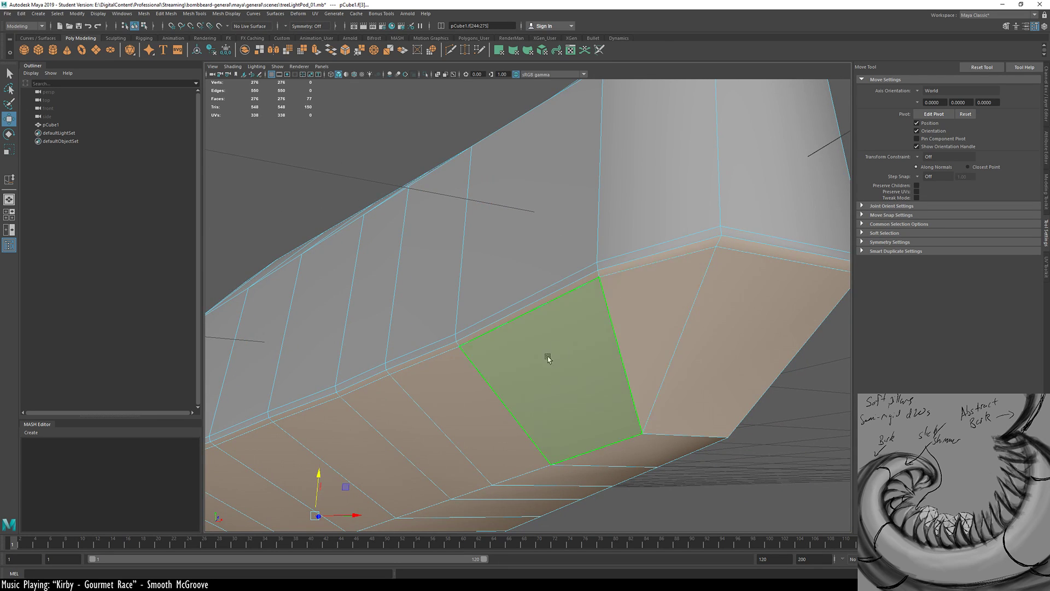
Move the corrected underside selection down again, inspect the stretched pod from the end and side, and undo the move
{"action": "right_click_drag", "start_coordinate": [549, 359], "coordinate": [438, 388], "text": "alt"}
{"action": "left_click_drag", "start_coordinate": [360, 427], "coordinate": [376, 524]}
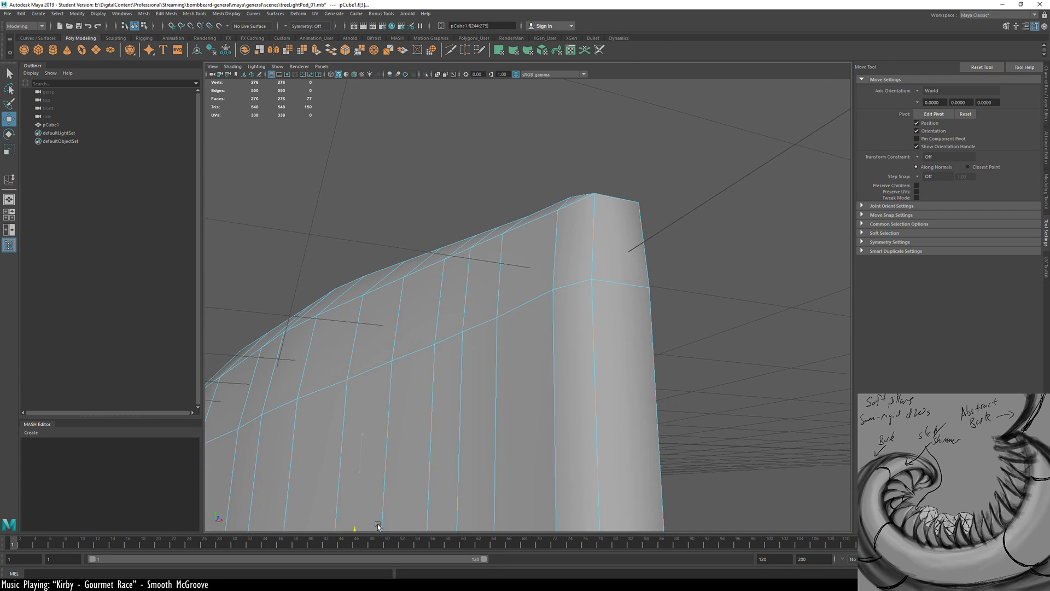
{"action": "right_click_drag", "start_coordinate": [521, 391], "coordinate": [462, 419], "text": "alt"}
{"action": "middle_click_drag", "start_coordinate": [534, 395], "coordinate": [539, 372], "text": "alt"}
{"action": "left_click_drag", "start_coordinate": [539, 372], "coordinate": [469, 398], "text": "alt"}
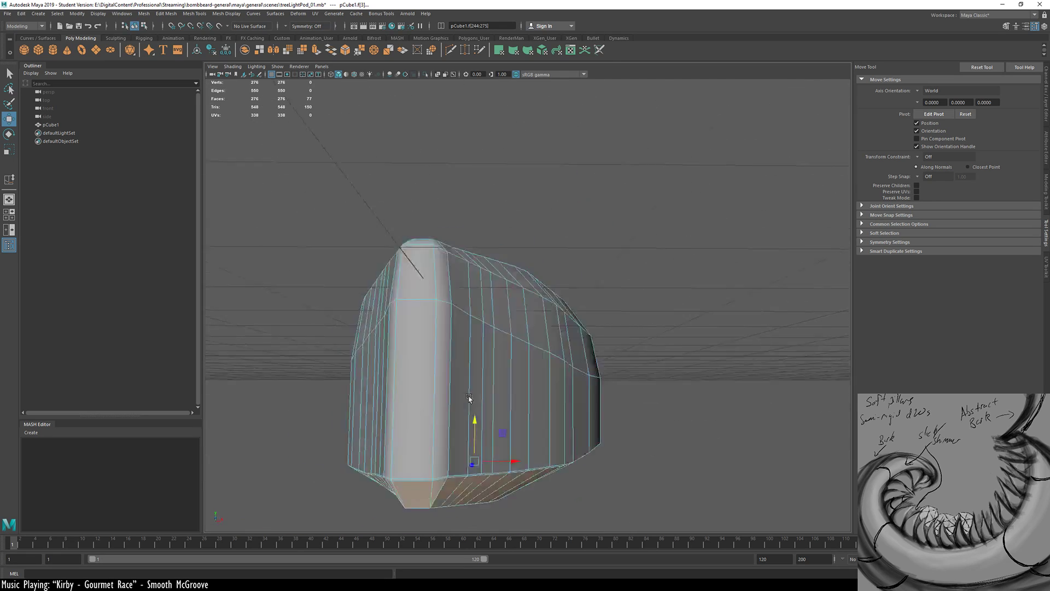
{"action": "left_click_drag", "start_coordinate": [662, 383], "coordinate": [475, 392], "text": "alt"}
{"action": "right_click_drag", "start_coordinate": [793, 366], "coordinate": [748, 378], "text": "alt"}
{"action": "middle_click_drag", "start_coordinate": [748, 378], "coordinate": [587, 391], "text": "alt"}
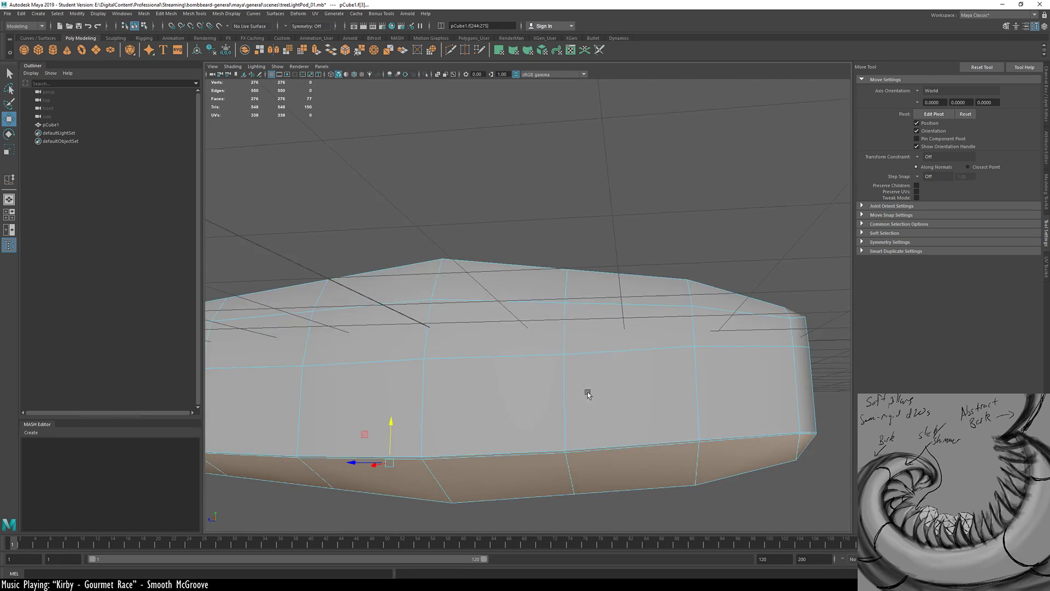
{"action": "left_click_drag", "start_coordinate": [766, 387], "coordinate": [711, 367], "text": "alt"}
{"action": "key", "text": "ctrl+z"}
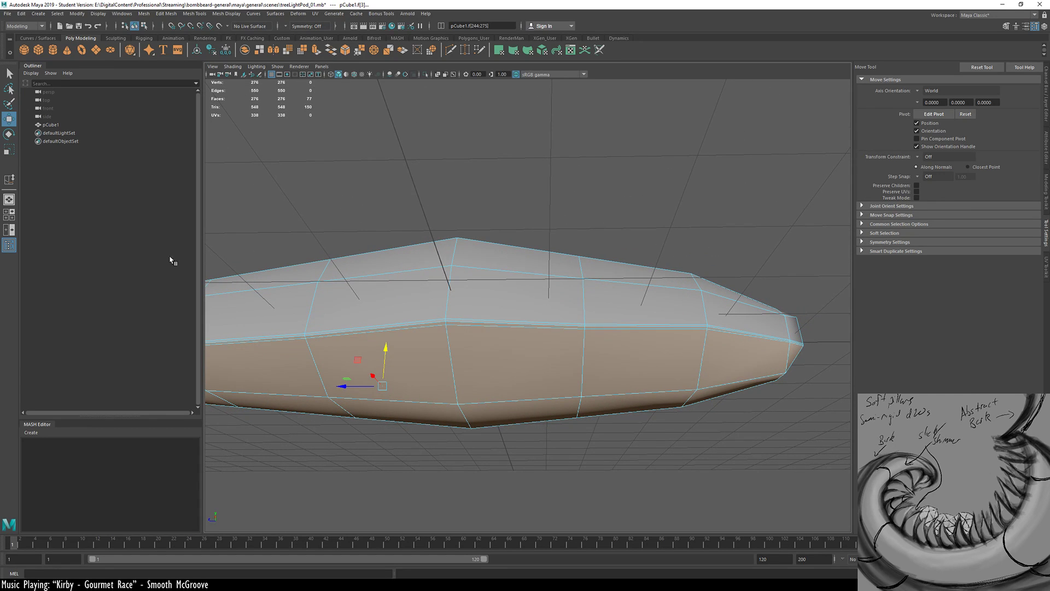
Save the selected underside faces as a quick select set named bark_underside
{"action": "left_click", "coordinate": [38, 13]}
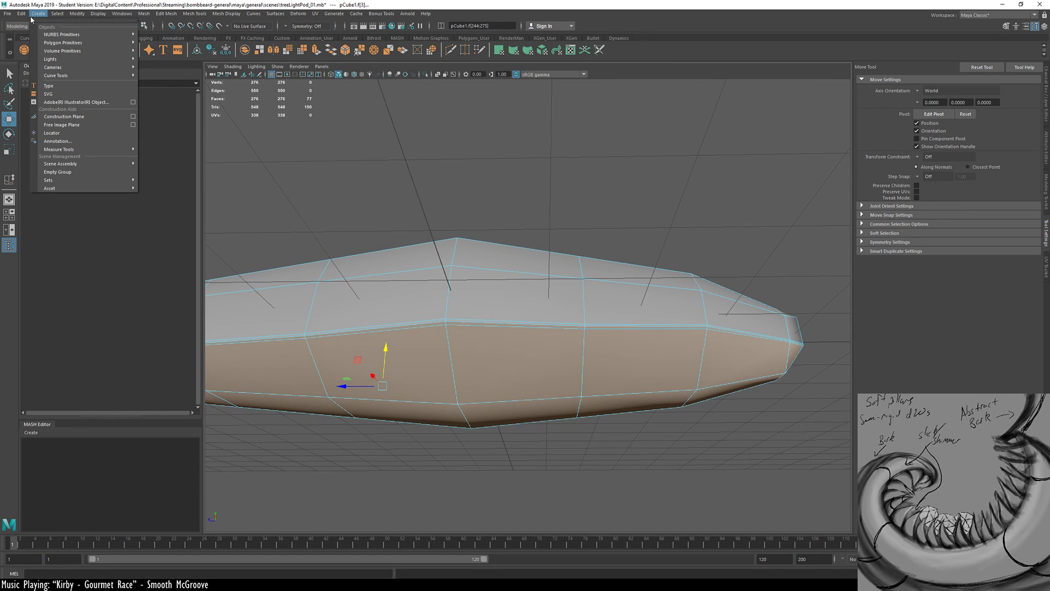
{"action": "mouse_move", "coordinate": [116, 183]}
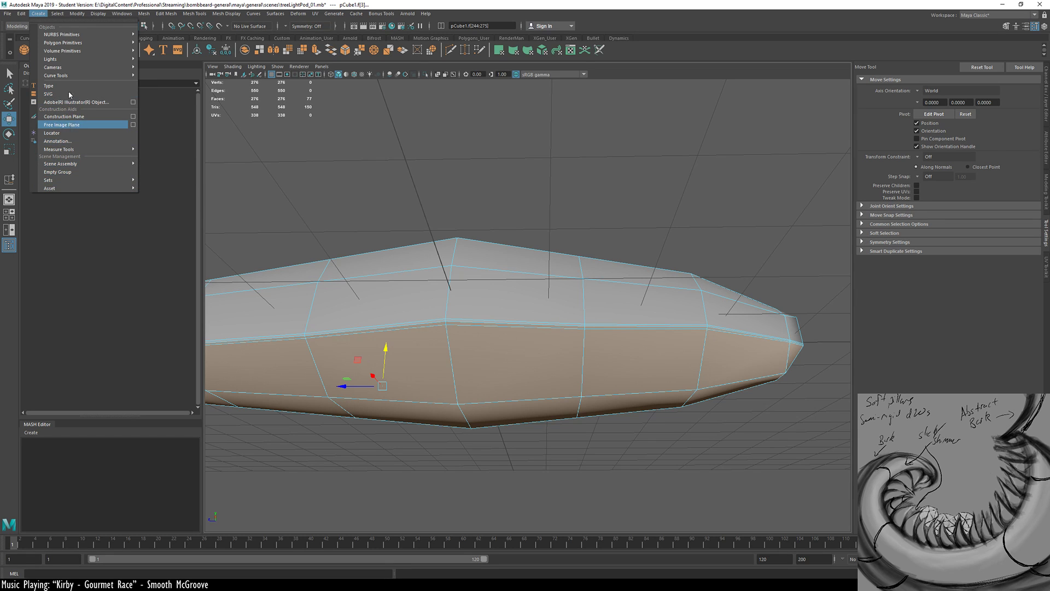
{"action": "mouse_move", "coordinate": [58, 14]}
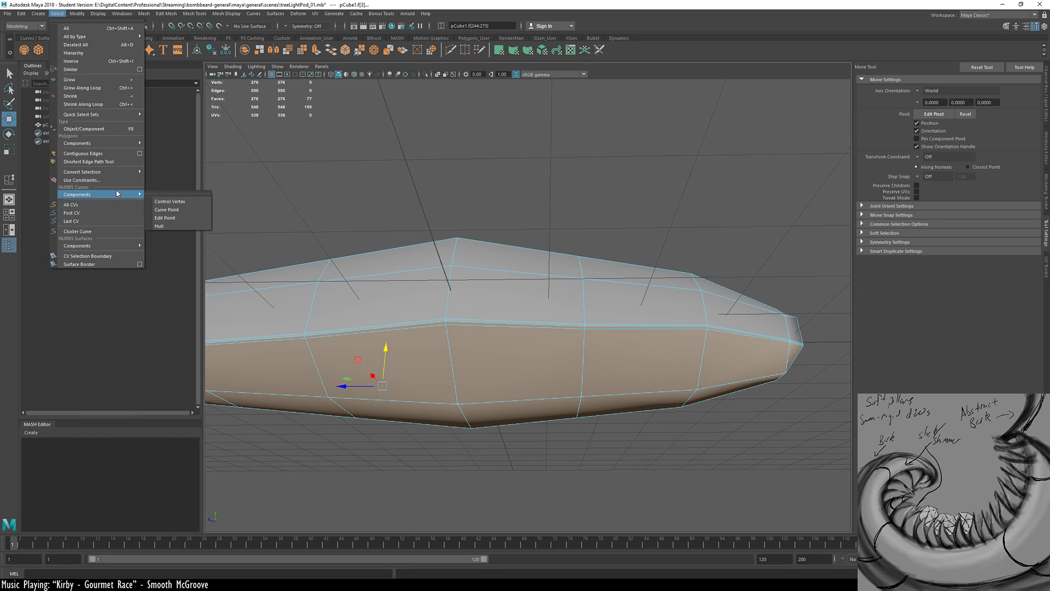
{"action": "mouse_move", "coordinate": [146, 115]}
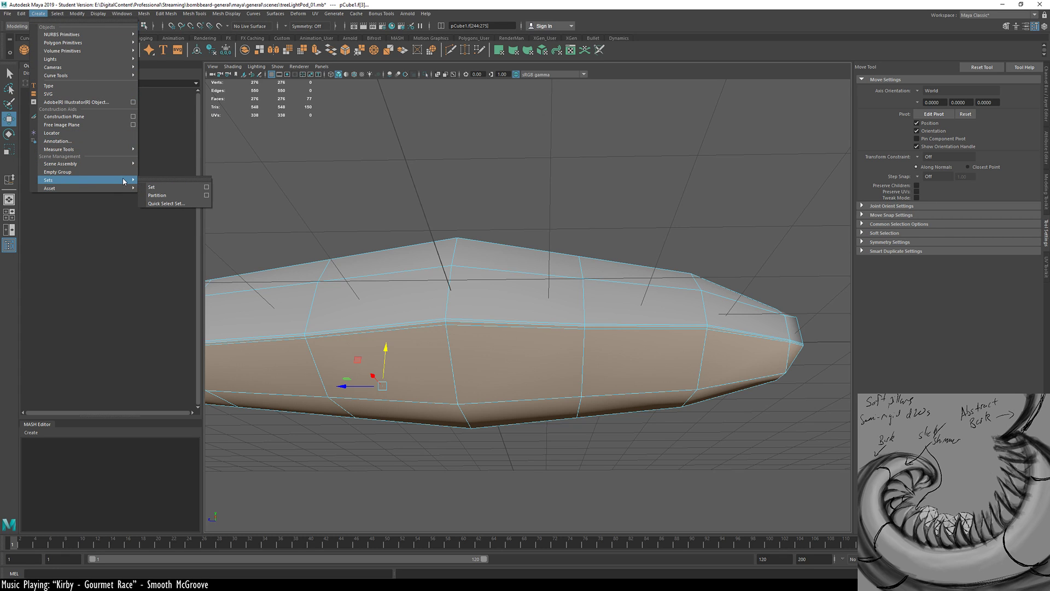
{"action": "left_click", "coordinate": [166, 203]}
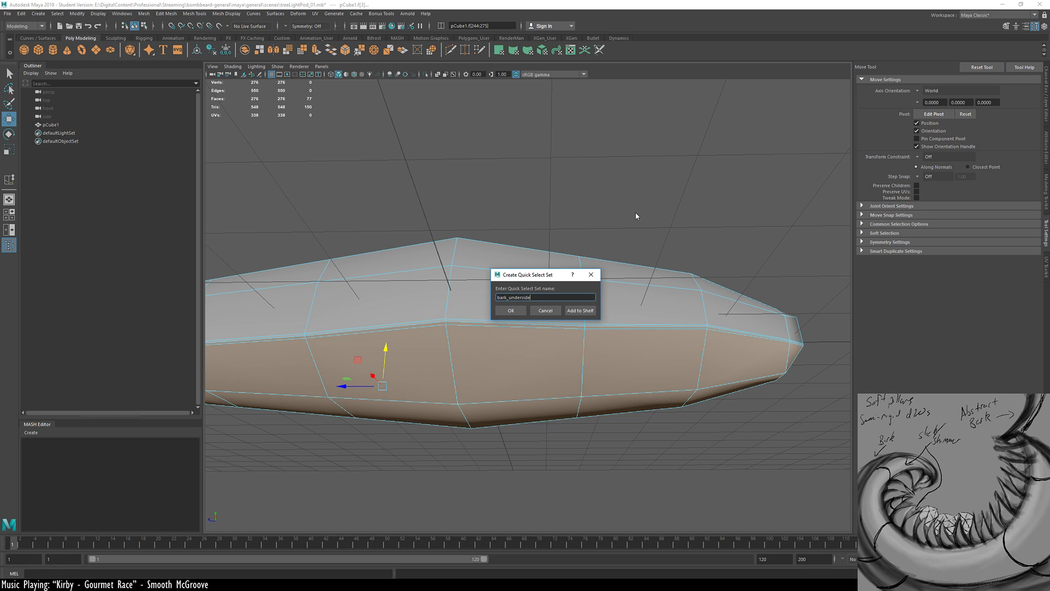
{"action": "key", "text": "Return"}
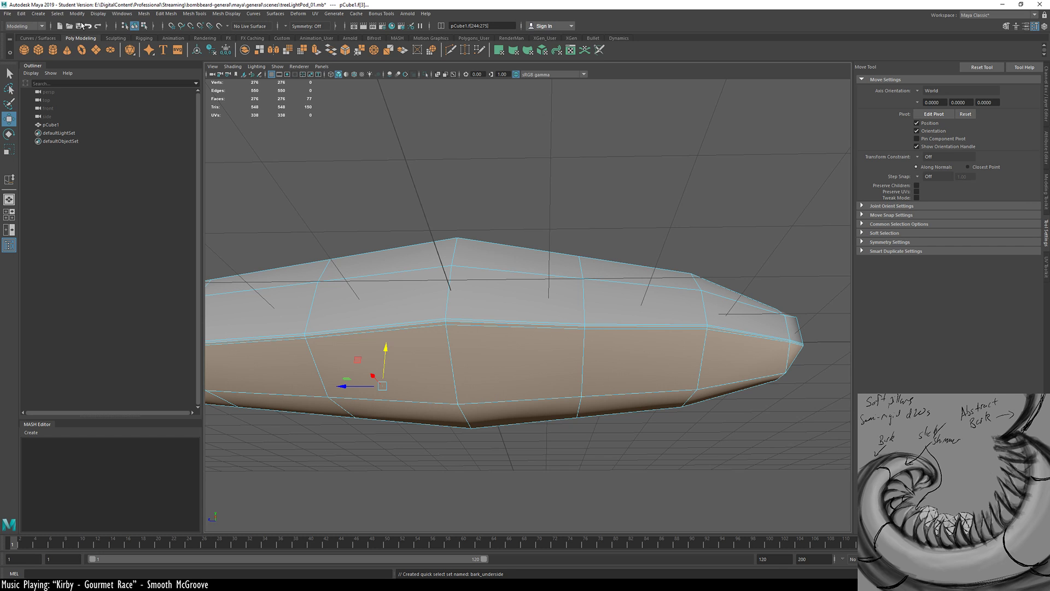
Invert the face selection and save it as a quick select set named slick_side
{"action": "left_click", "coordinate": [57, 13]}
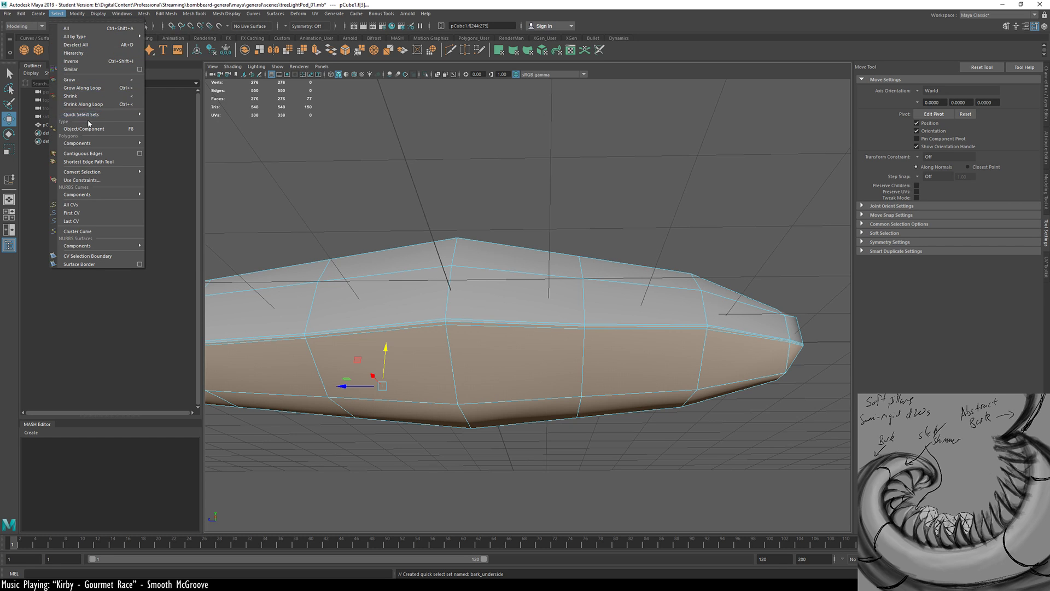
{"action": "left_click", "coordinate": [94, 70]}
{"action": "left_click_drag", "start_coordinate": [644, 357], "coordinate": [425, 452], "text": "alt"}
{"action": "left_click", "coordinate": [45, 17]}
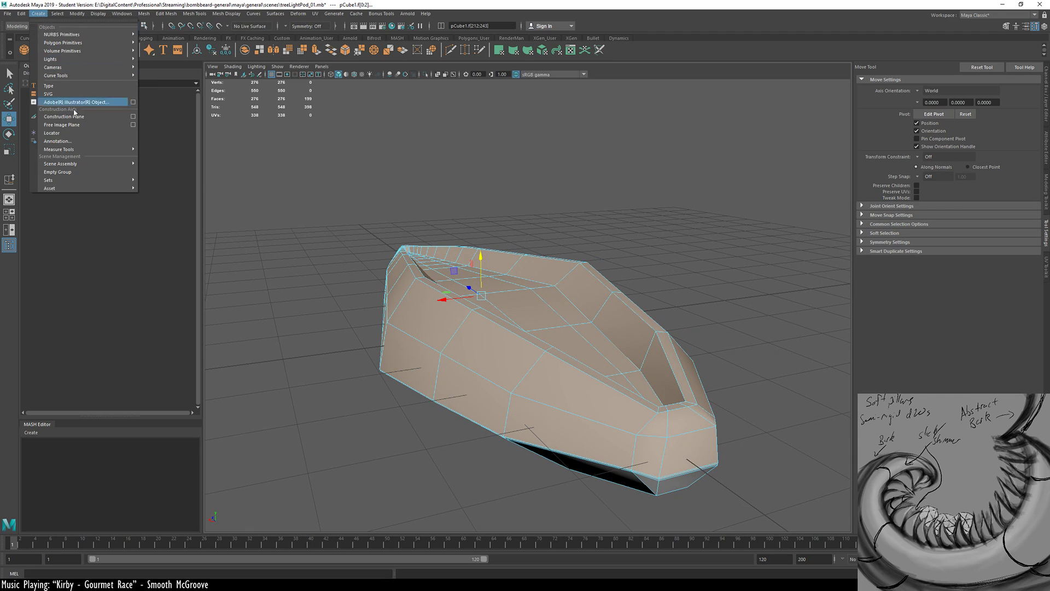
{"action": "mouse_move", "coordinate": [121, 180]}
{"action": "left_click", "coordinate": [167, 203]}
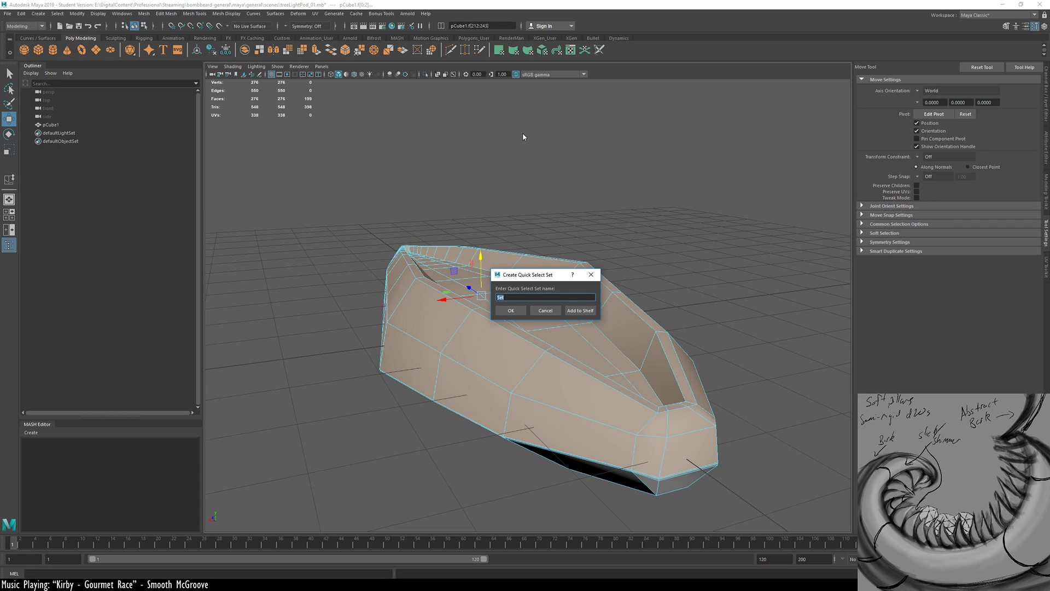
{"action": "type", "text": "slick_s"}
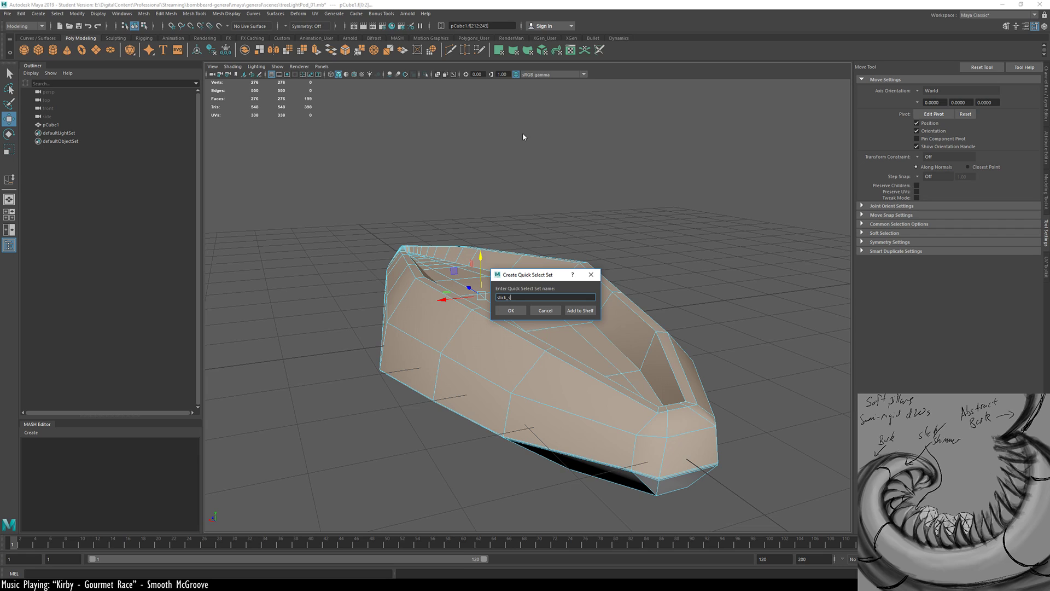
{"action": "type", "text": "ide"}
{"action": "key", "text": "Return"}
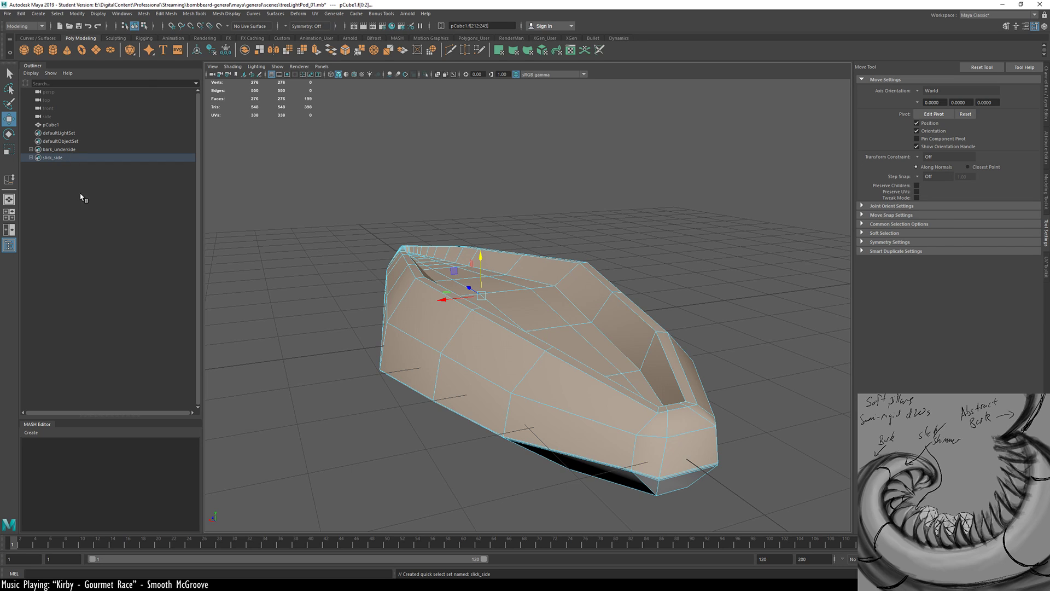
Clear the selection and recall the bark_underside quick select set to check its faces from below
{"action": "left_click", "coordinate": [692, 281]}
{"action": "left_click_drag", "start_coordinate": [525, 357], "coordinate": [530, 311], "text": "alt"}
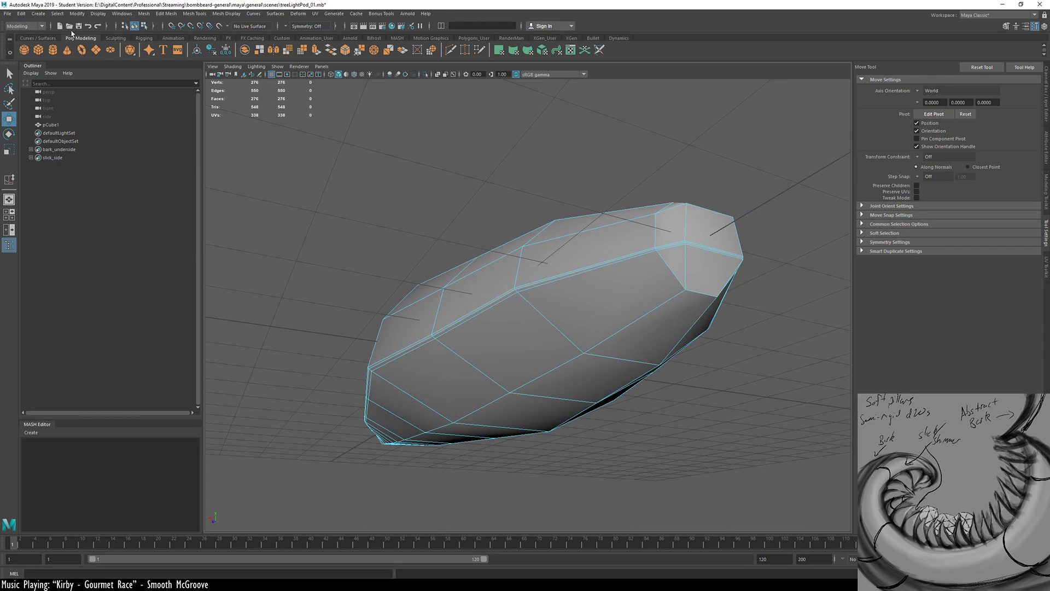
{"action": "left_click", "coordinate": [57, 13]}
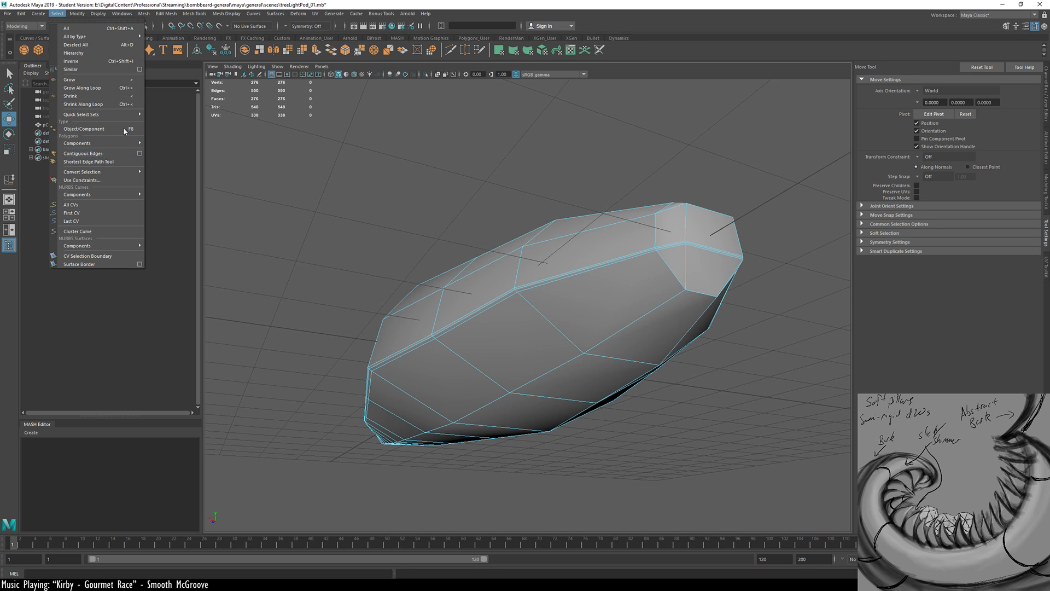
{"action": "mouse_move", "coordinate": [126, 116]}
{"action": "left_click", "coordinate": [160, 116]}
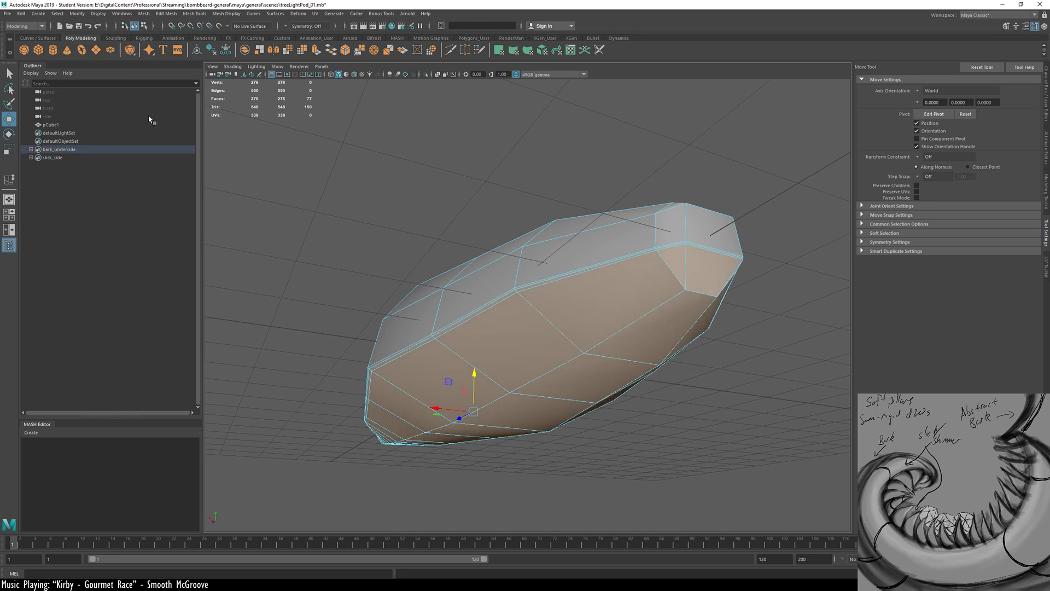
{"action": "left_click_drag", "start_coordinate": [522, 401], "coordinate": [425, 350], "text": "alt"}
Select the central face loop running along the pod's underside and check it in smooth preview
{"action": "left_click", "coordinate": [529, 189]}
{"action": "left_click_drag", "start_coordinate": [579, 185], "coordinate": [443, 407], "text": "alt"}
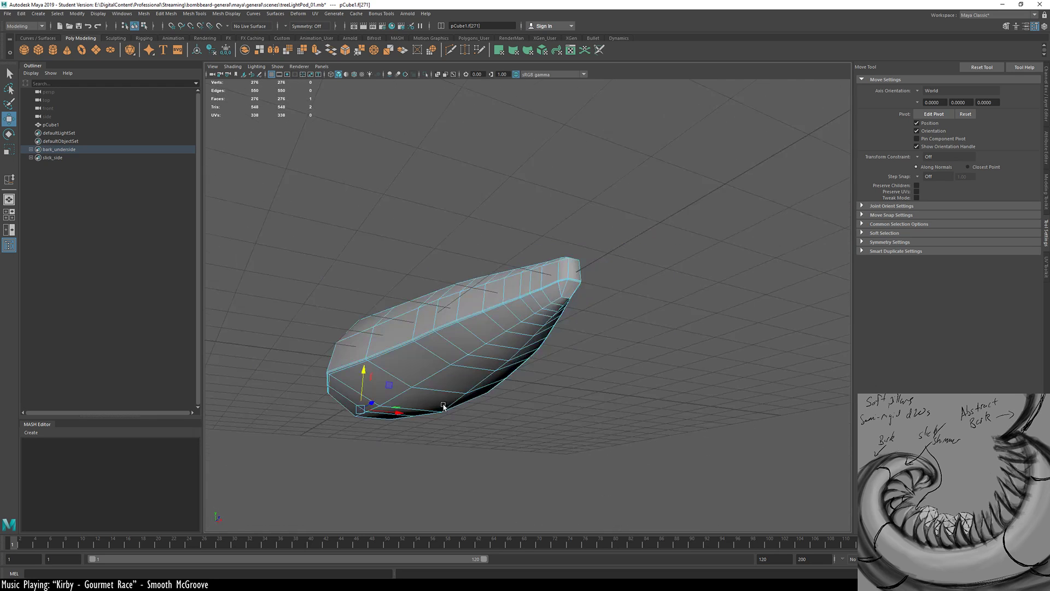
{"action": "double_click", "coordinate": [571, 298], "text": "shift"}
{"action": "left_click_drag", "start_coordinate": [434, 343], "coordinate": [648, 427]}
{"action": "key", "text": "3"}
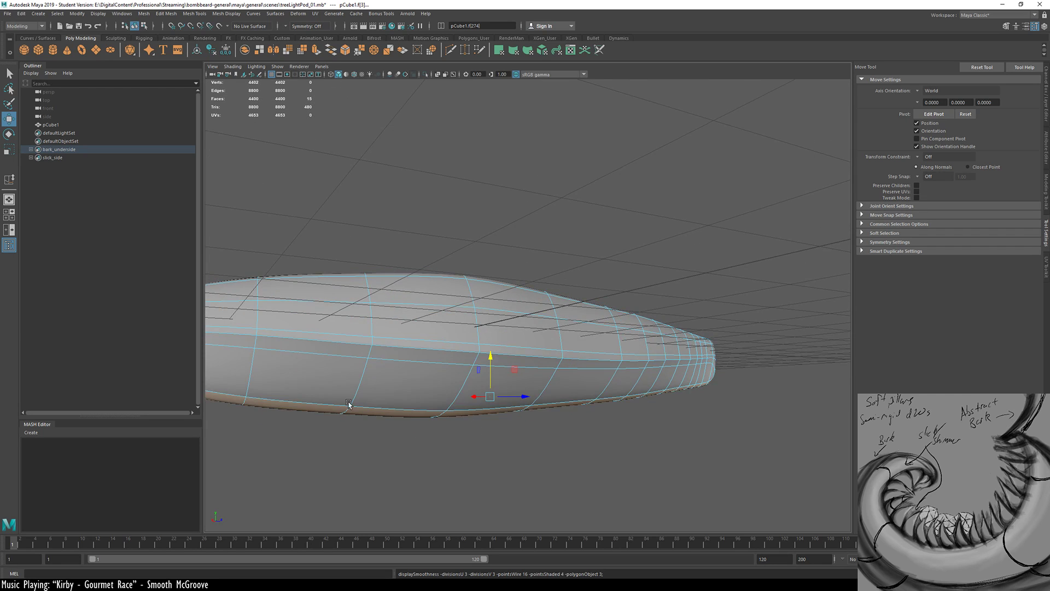
{"action": "left_click_drag", "start_coordinate": [350, 403], "coordinate": [420, 379], "text": "alt"}
{"action": "key", "text": "1"}
{"action": "scroll", "coordinate": [448, 346], "scroll_direction": "up", "scroll_amount": 8}
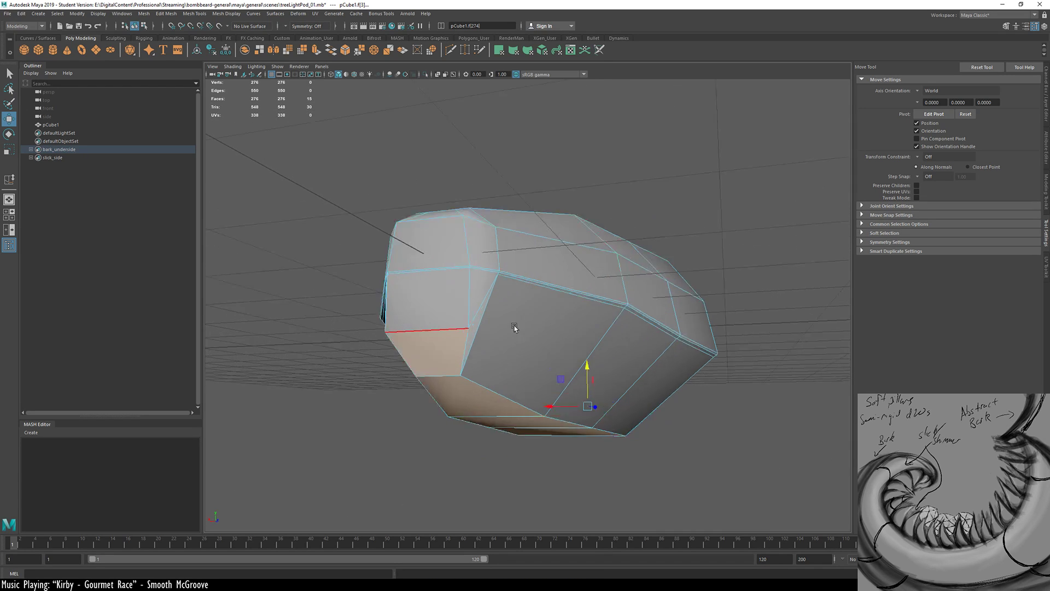
Raise the horizontal edge on the pod's blunt end up to the side crease line and check it in smooth preview
{"action": "left_click", "coordinate": [441, 330]}
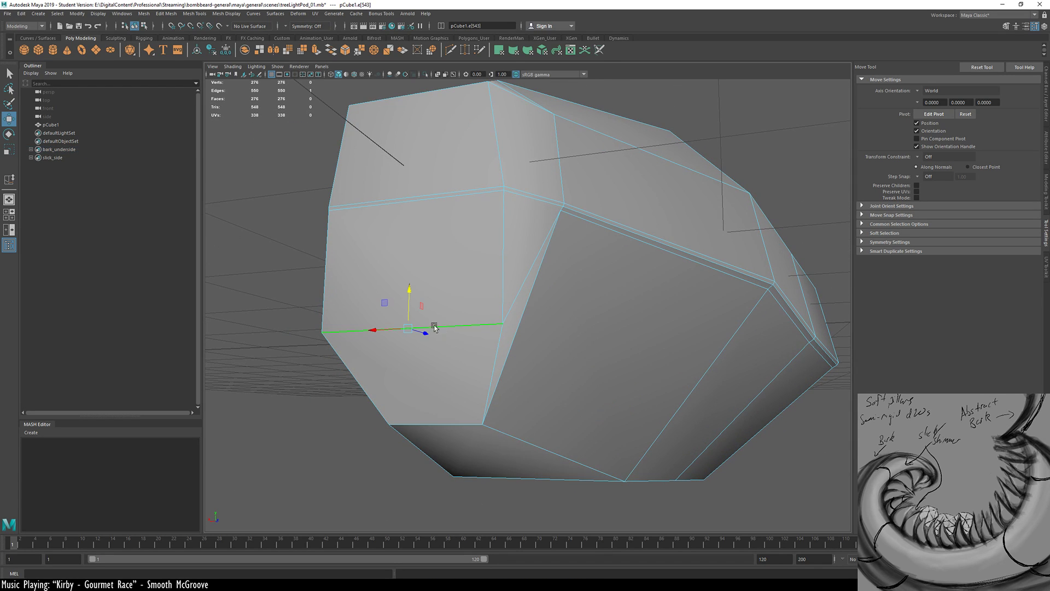
{"action": "left_click_drag", "start_coordinate": [415, 306], "coordinate": [527, 300], "text": "alt"}
{"action": "key", "text": "f"}
{"action": "left_click_drag", "start_coordinate": [497, 347], "coordinate": [339, 348], "text": "alt"}
{"action": "left_click_drag", "start_coordinate": [478, 319], "coordinate": [527, 347], "text": "alt"}
{"action": "middle_click_drag", "start_coordinate": [527, 347], "coordinate": [526, 249]}
{"action": "left_click_drag", "start_coordinate": [623, 291], "coordinate": [399, 300], "text": "alt"}
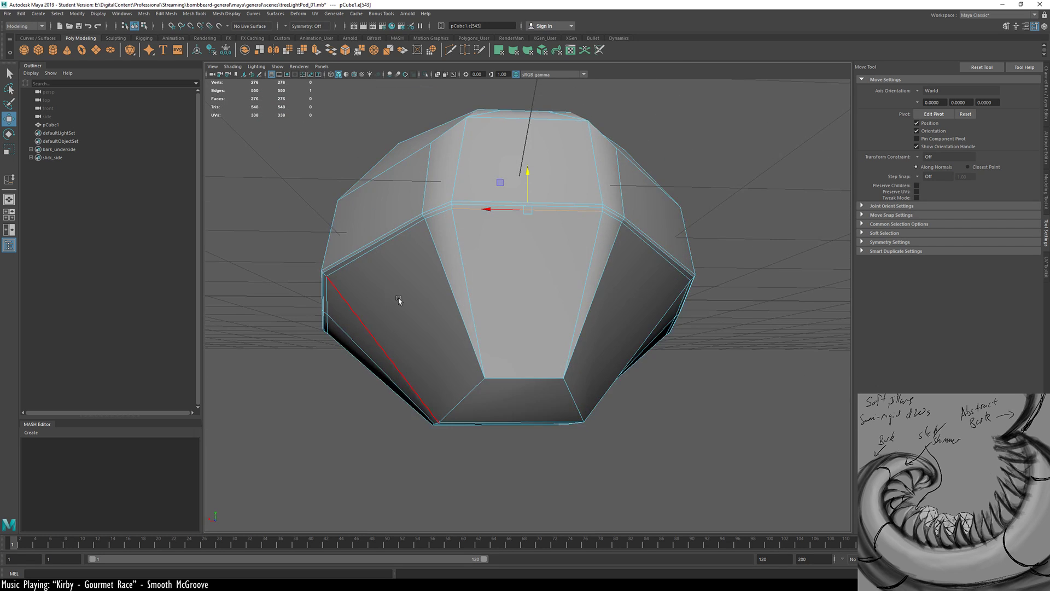
{"action": "key", "text": "3"}
{"action": "key", "text": "1"}
Raise the matching horizontal edge at the pod's tapered end up to the side crease line
{"action": "left_click_drag", "start_coordinate": [632, 348], "coordinate": [294, 365], "text": "alt"}
{"action": "scroll", "coordinate": [674, 380], "scroll_direction": "up", "scroll_amount": 4}
{"action": "left_click_drag", "start_coordinate": [672, 377], "coordinate": [449, 353], "text": "alt"}
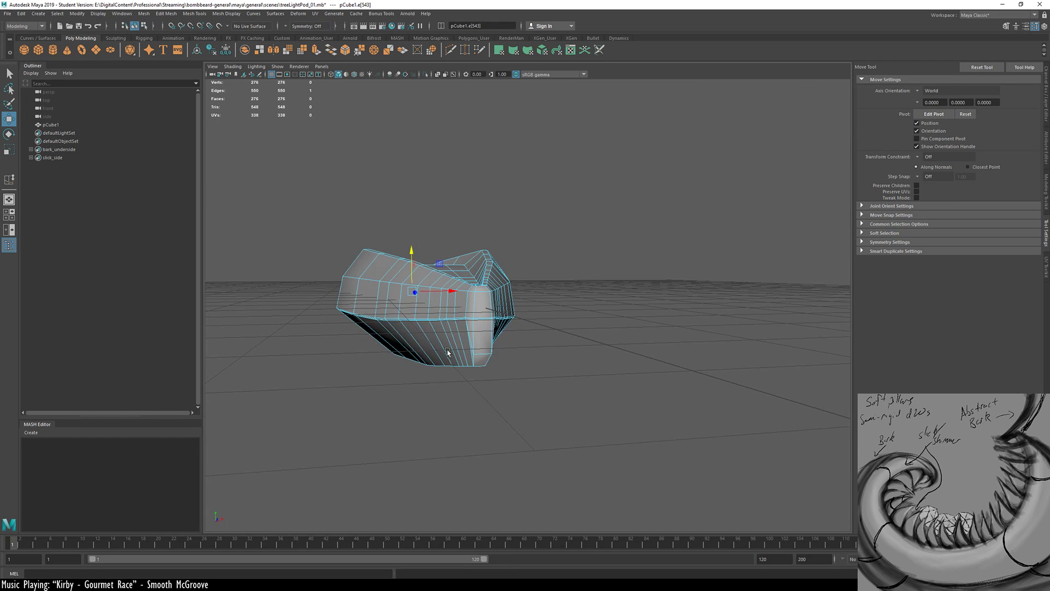
{"action": "left_click", "coordinate": [482, 359]}
{"action": "key", "text": "f"}
{"action": "right_click_drag", "start_coordinate": [483, 359], "coordinate": [494, 331], "text": "alt"}
{"action": "middle_click_drag", "start_coordinate": [494, 330], "coordinate": [527, 382], "text": "alt"}
{"action": "left_click_drag", "start_coordinate": [528, 382], "coordinate": [495, 377], "text": "alt"}
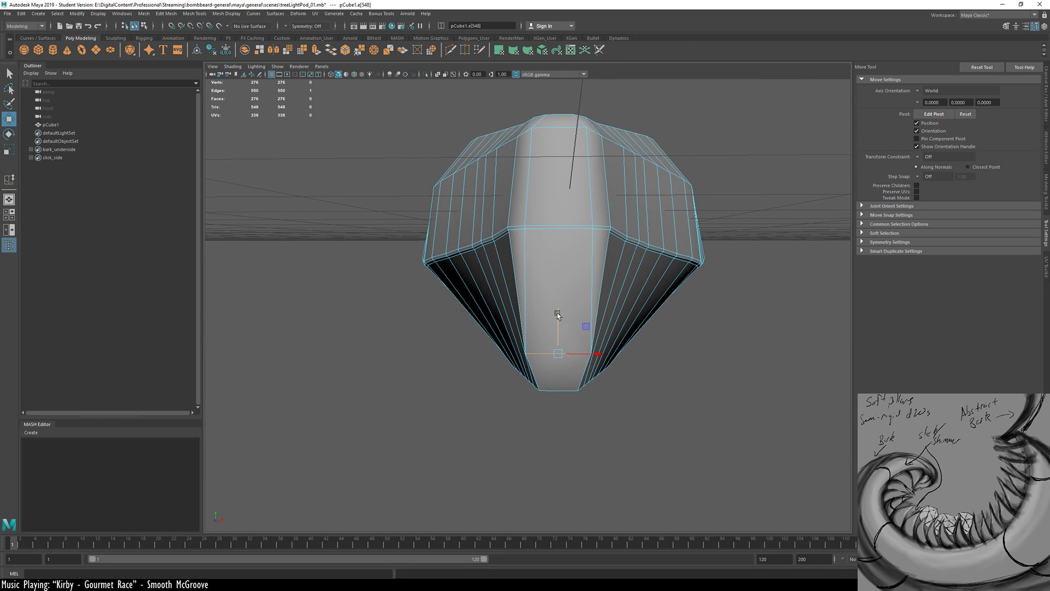
{"action": "left_click_drag", "start_coordinate": [558, 323], "coordinate": [571, 191]}
Examine the deselected pod in smooth preview from the side, from below and into the hollow
{"action": "left_click_drag", "start_coordinate": [591, 333], "coordinate": [407, 344], "text": "alt"}
{"action": "key", "text": "3"}
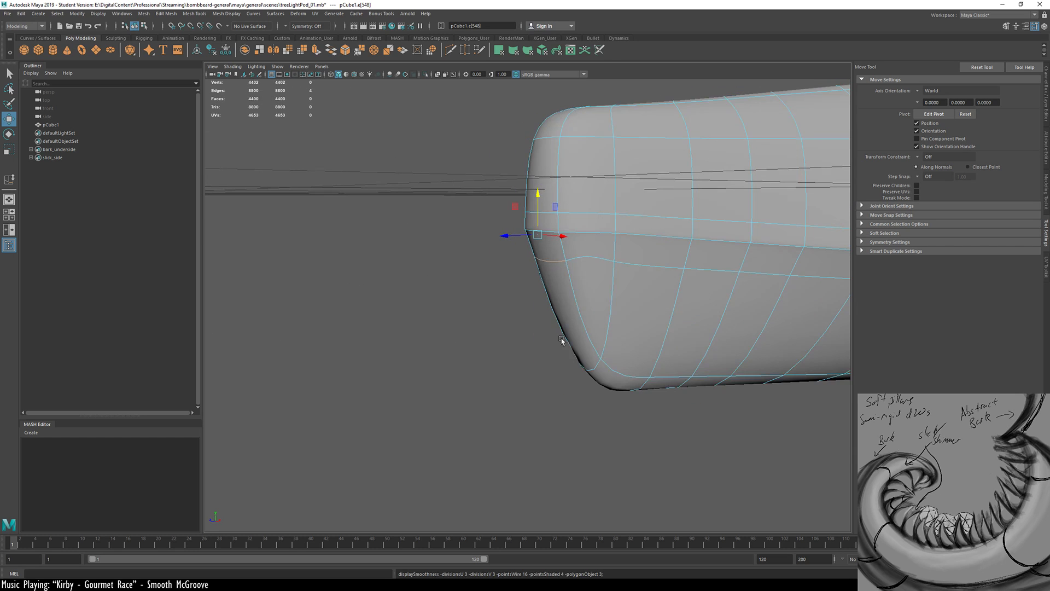
{"action": "left_click_drag", "start_coordinate": [691, 352], "coordinate": [433, 368], "text": "alt"}
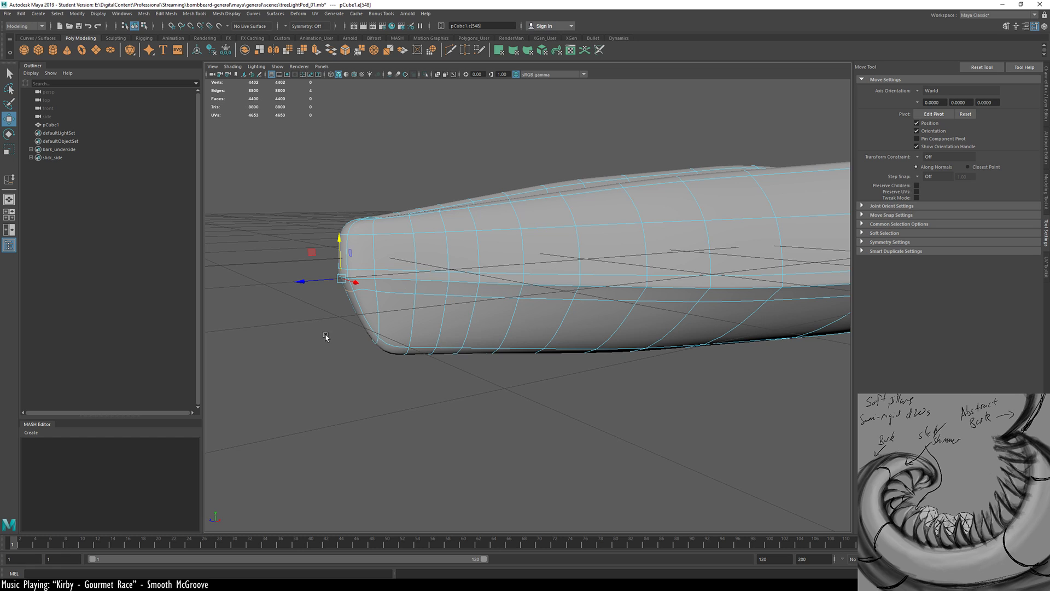
{"action": "right_click_drag", "start_coordinate": [407, 335], "coordinate": [424, 320]}
{"action": "left_click", "coordinate": [307, 376]}
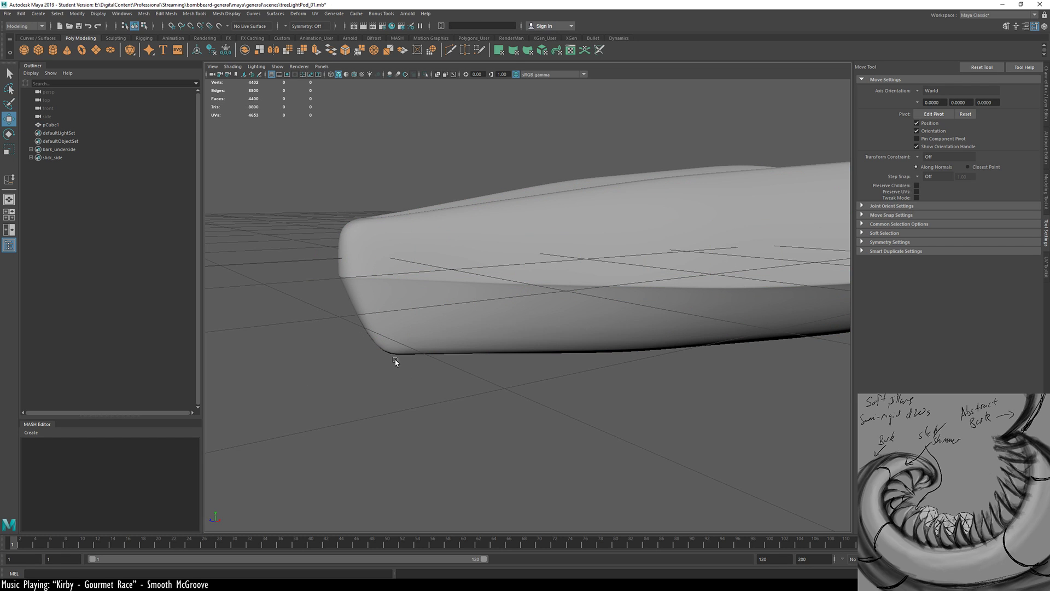
{"action": "left_click_drag", "start_coordinate": [602, 333], "coordinate": [464, 382], "text": "alt"}
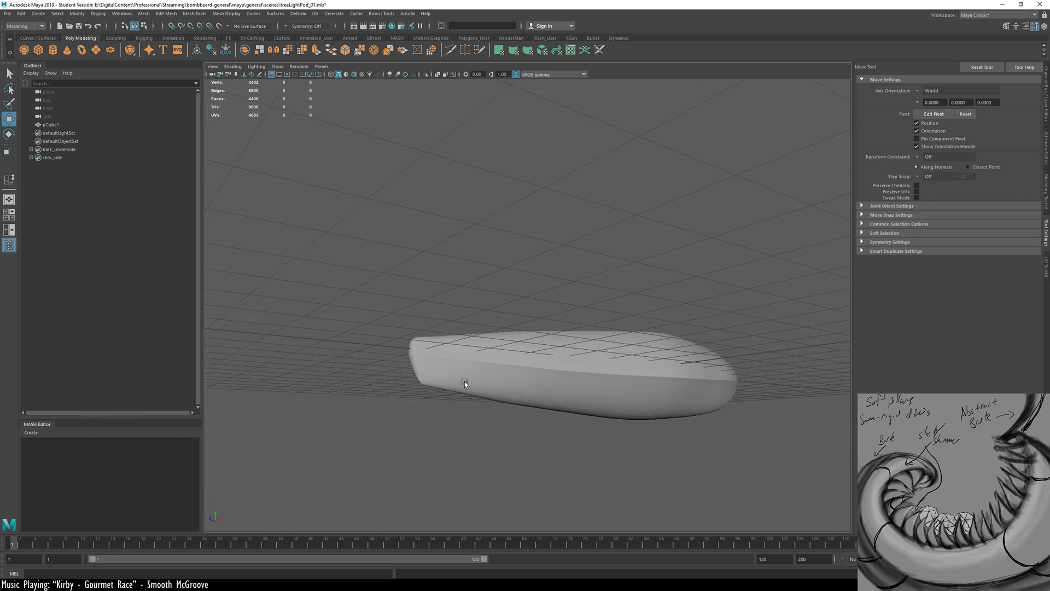
{"action": "left_click_drag", "start_coordinate": [580, 380], "coordinate": [434, 430], "text": "alt"}
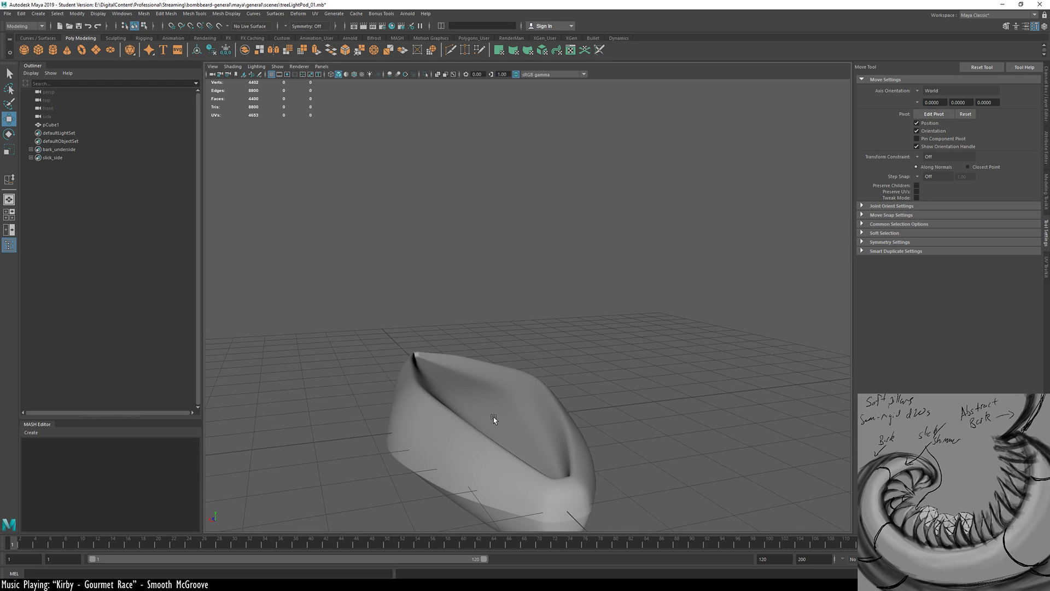
{"action": "left_click_drag", "start_coordinate": [487, 399], "coordinate": [428, 412], "text": "alt"}
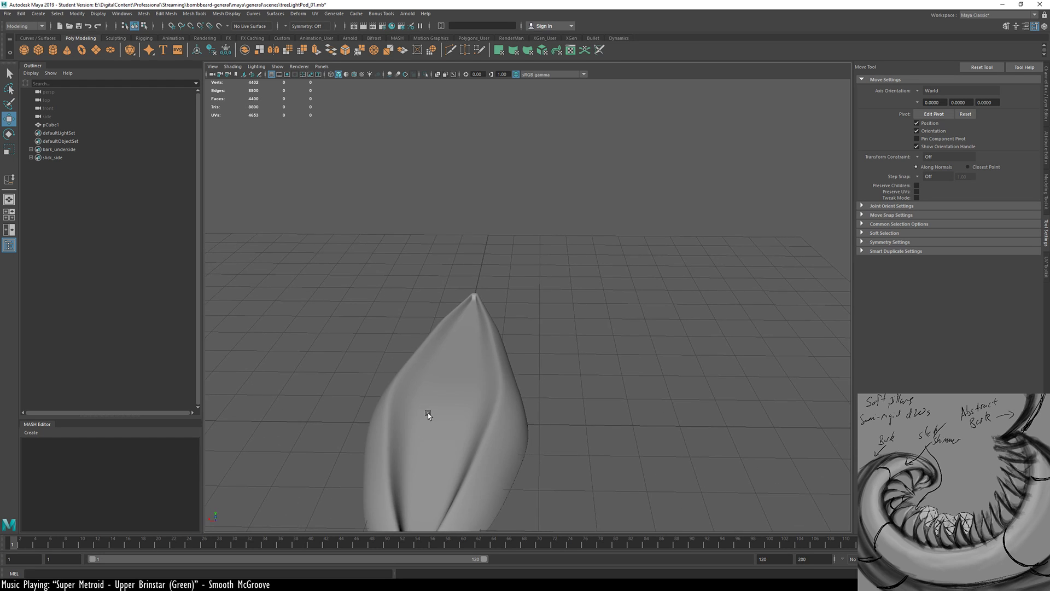
Return to the unsmoothed mesh, select the face loop along the hollow's floor and grow the selection twice
{"action": "left_click", "coordinate": [441, 405]}
{"action": "key", "text": "1"}
{"action": "right_click_drag", "start_coordinate": [452, 371], "coordinate": [454, 347]}
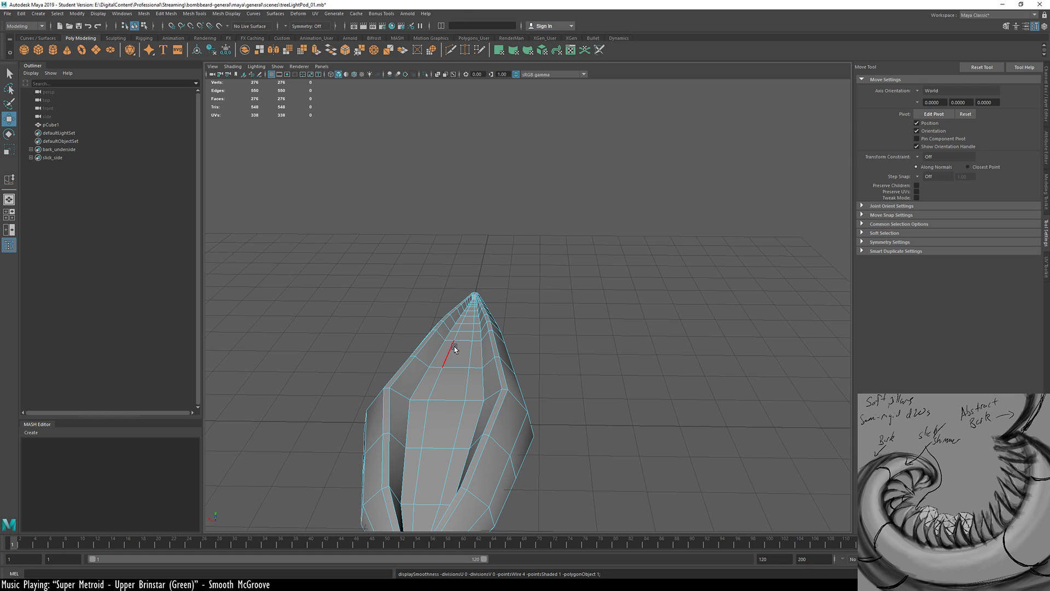
{"action": "scroll", "coordinate": [415, 340], "scroll_direction": "up", "scroll_amount": 10}
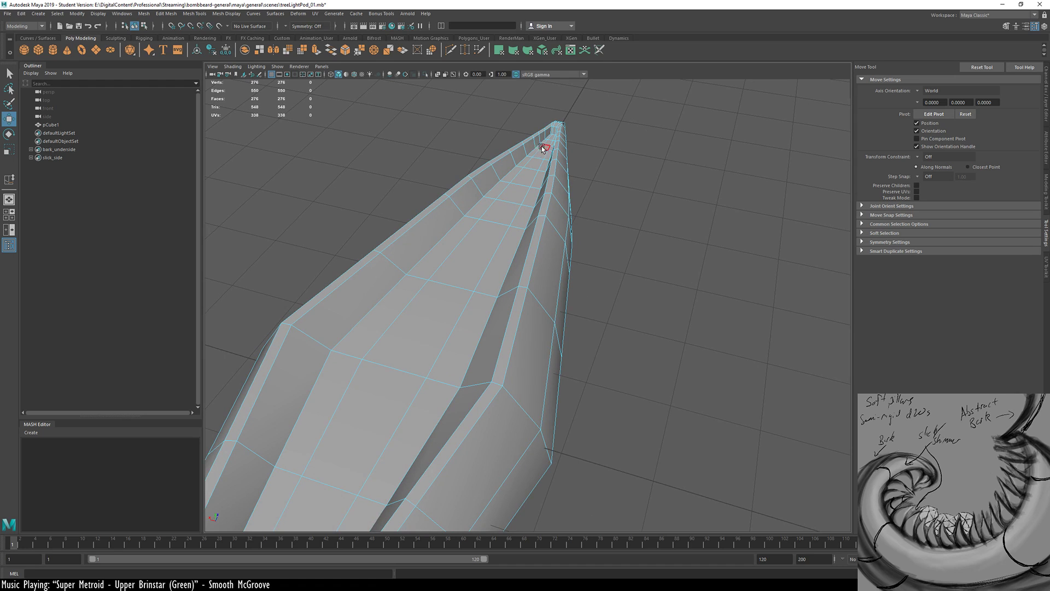
{"action": "left_click", "coordinate": [542, 147]}
{"action": "key", "text": "f"}
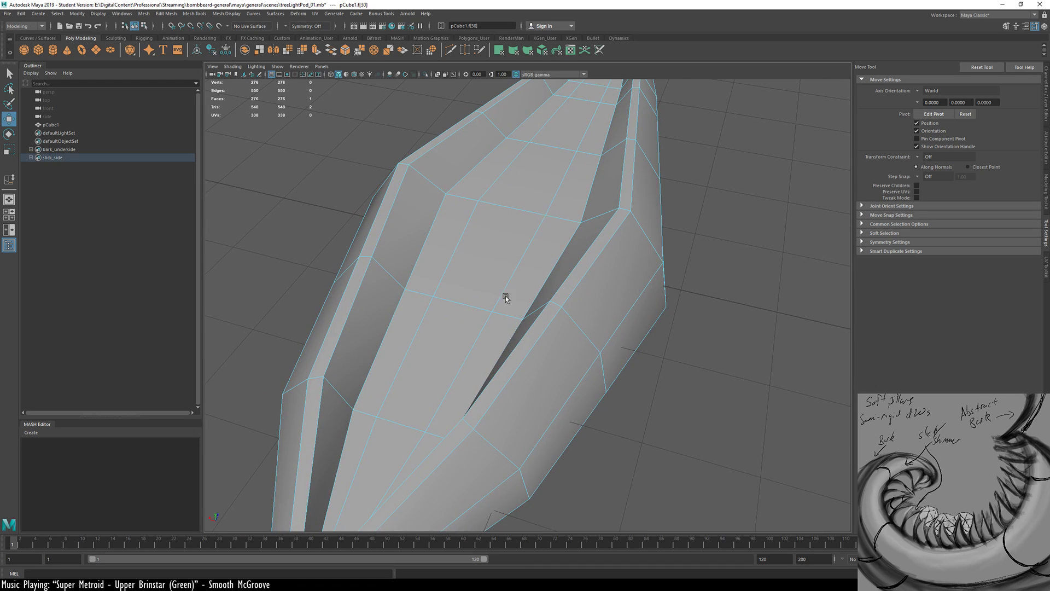
{"action": "middle_click_drag", "start_coordinate": [437, 404], "coordinate": [463, 341], "text": "alt"}
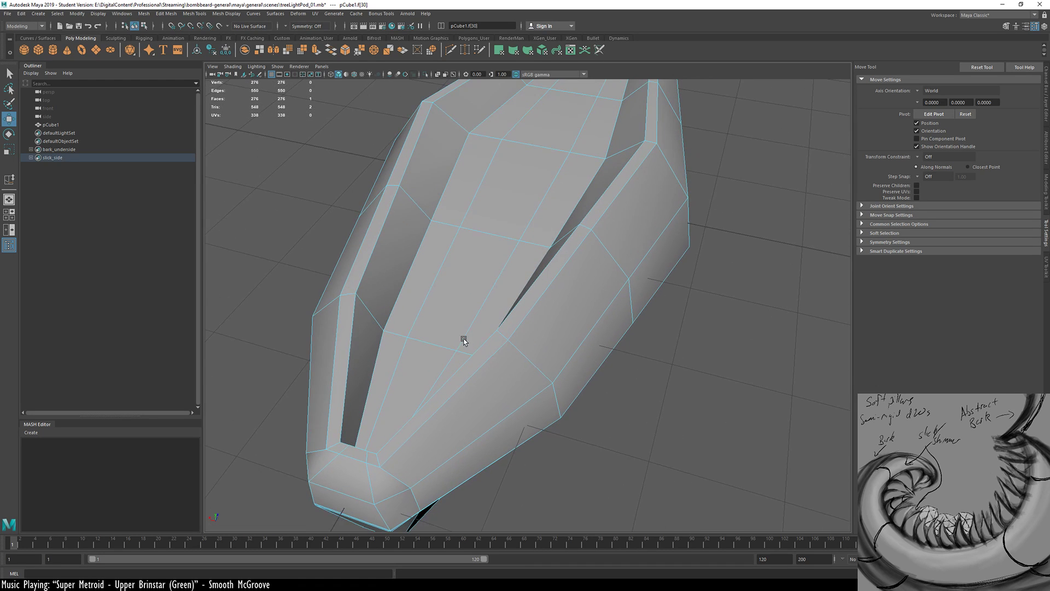
{"action": "double_click", "coordinate": [447, 311], "text": "shift"}
{"action": "left_click_drag", "start_coordinate": [477, 296], "coordinate": [520, 293], "text": "alt"}
{"action": "key", "text": "shift+period"}
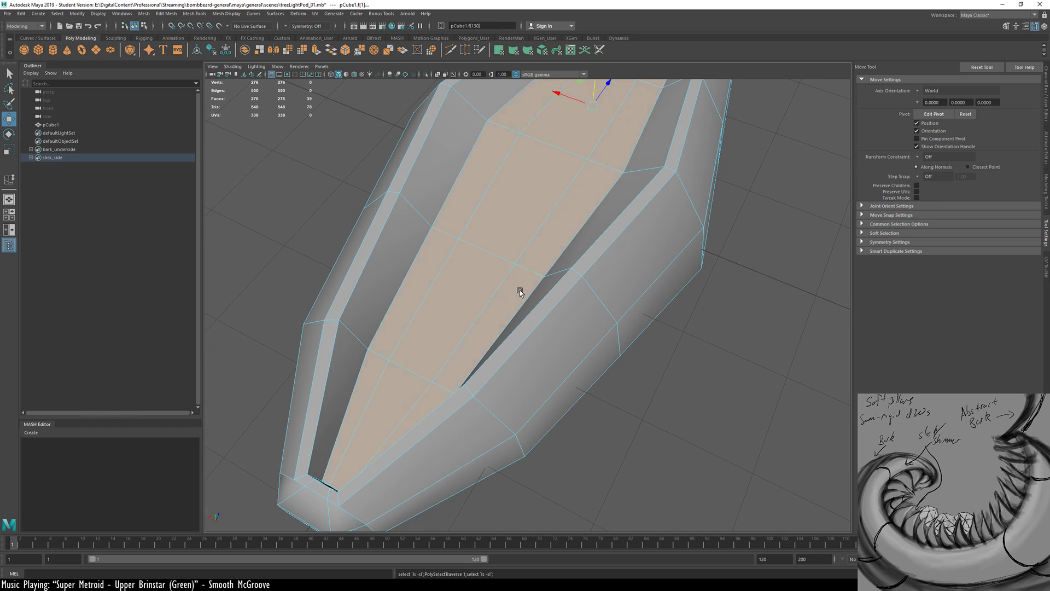
{"action": "key", "text": "shift+period"}
Deselect the face loop of the hollow's inner walls, keeping only the floor faces selected
{"action": "left_click_drag", "start_coordinate": [488, 255], "coordinate": [511, 340], "text": "alt"}
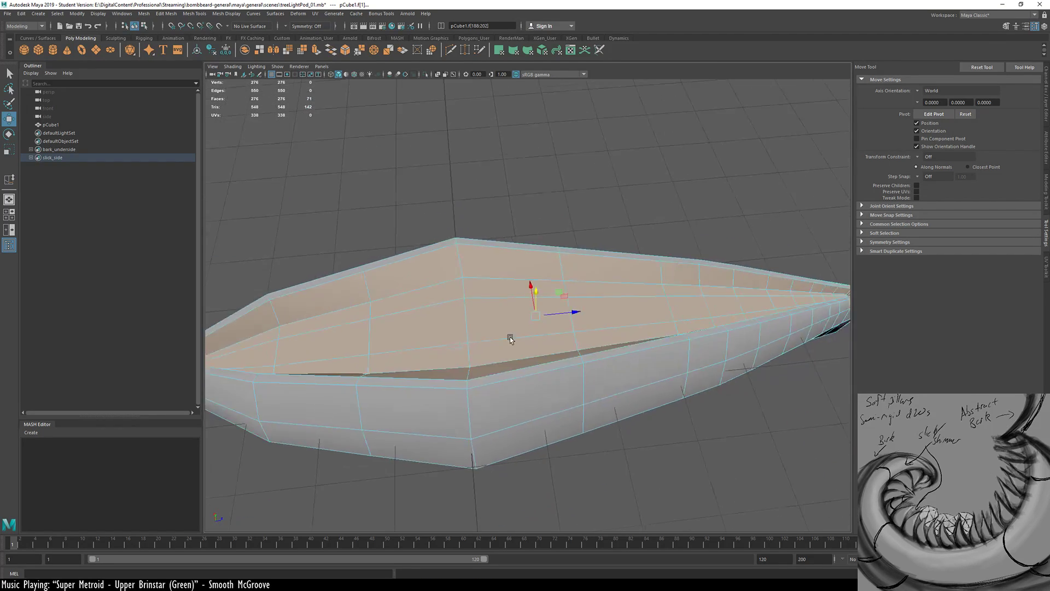
{"action": "middle_click_drag", "start_coordinate": [785, 302], "coordinate": [520, 356], "text": "alt"}
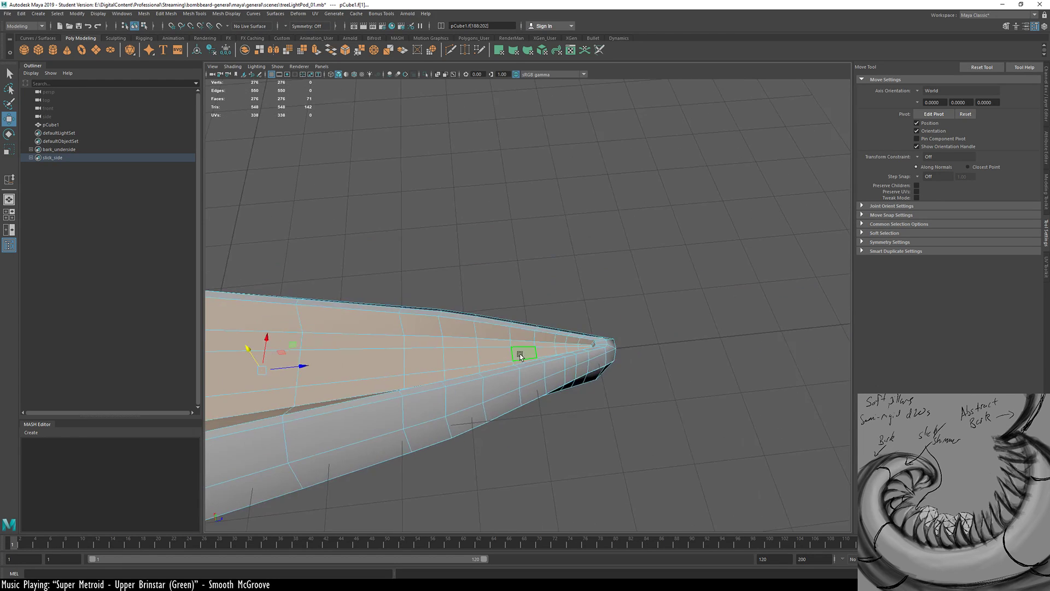
{"action": "left_click_drag", "start_coordinate": [521, 355], "coordinate": [685, 330], "text": "alt"}
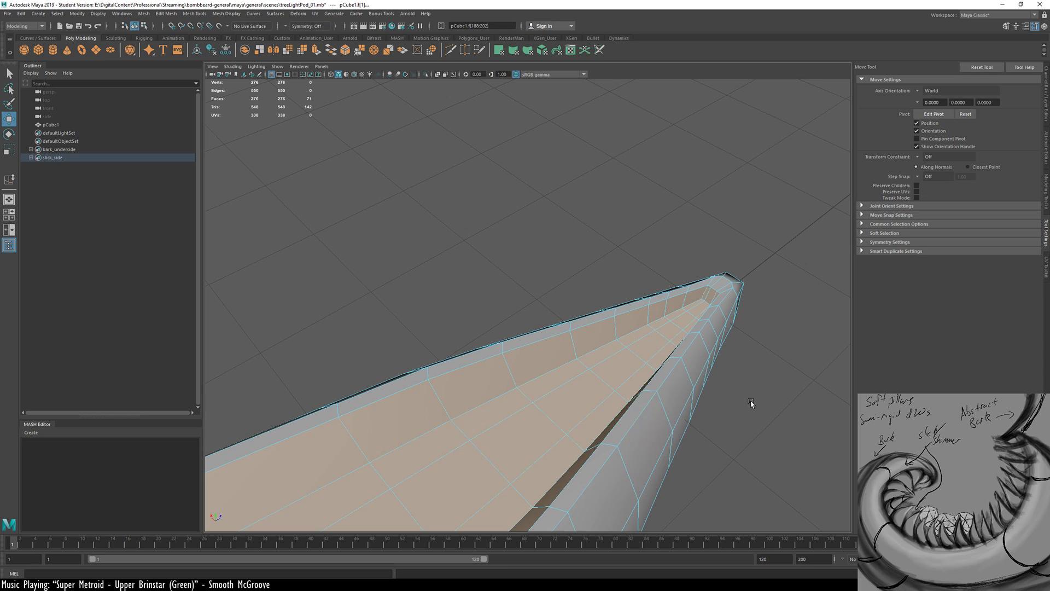
{"action": "left_click_drag", "start_coordinate": [643, 398], "coordinate": [832, 351], "text": "alt"}
{"action": "left_click_drag", "start_coordinate": [714, 327], "coordinate": [596, 350], "text": "alt"}
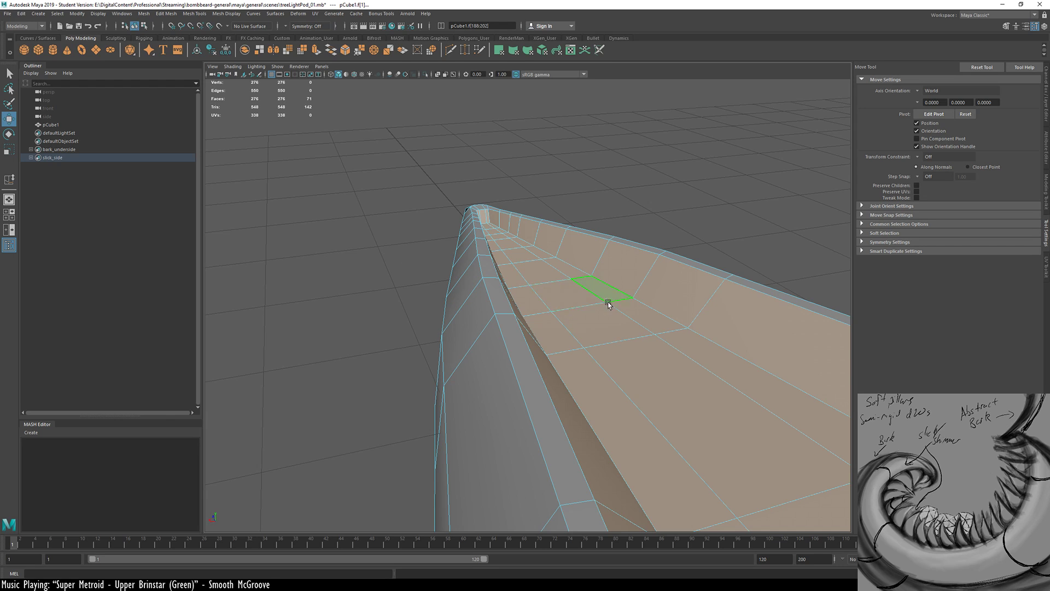
{"action": "left_click_drag", "start_coordinate": [628, 348], "coordinate": [441, 324], "text": "alt"}
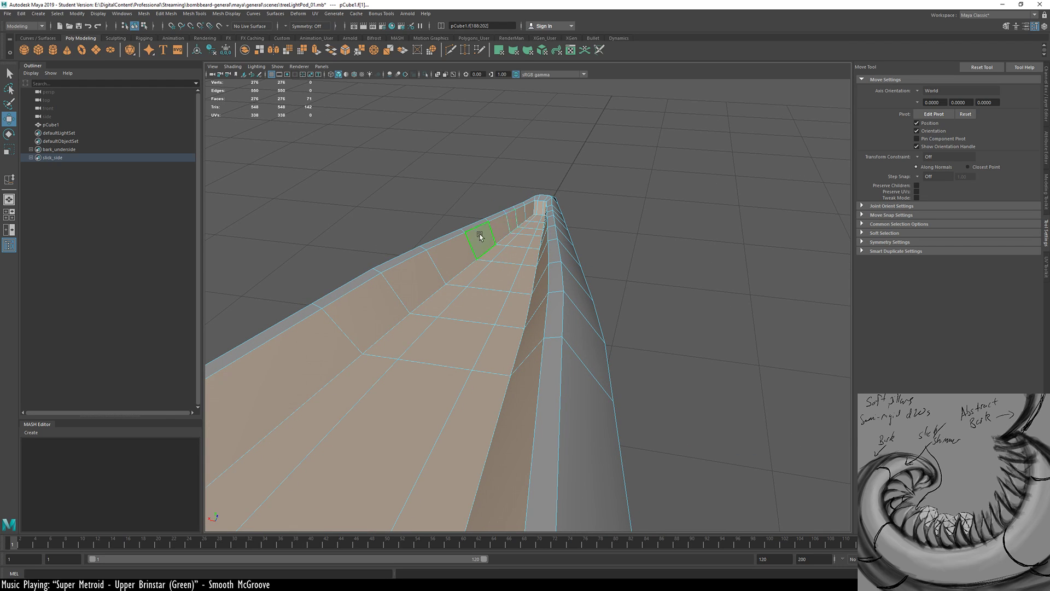
{"action": "left_click", "coordinate": [478, 248], "text": "ctrl"}
{"action": "double_click", "coordinate": [464, 251], "text": "ctrl"}
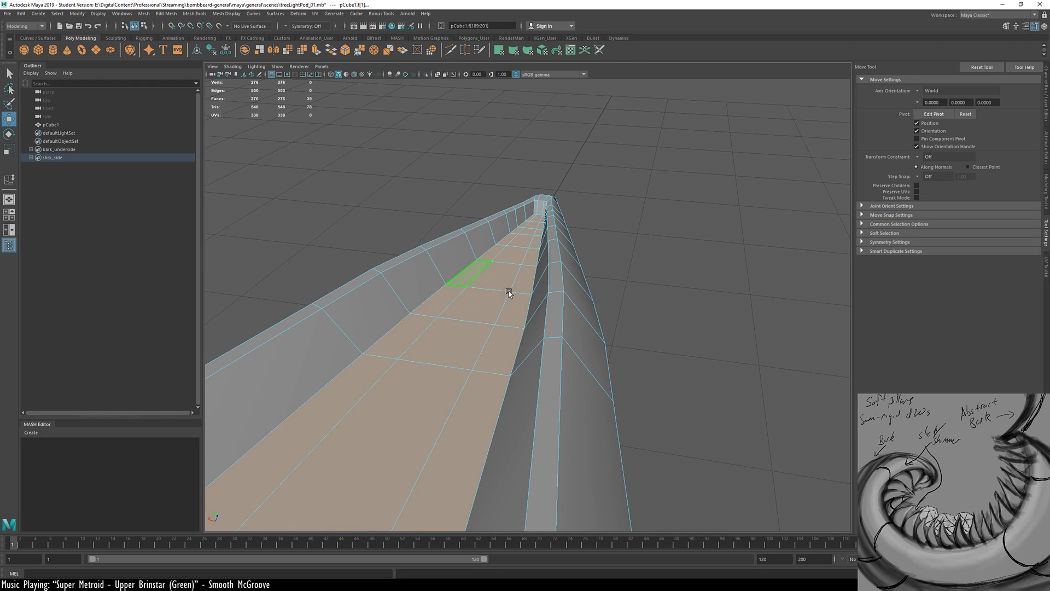
Add the inner wall face loop to the selected floor faces and deselect that wall loop again
{"action": "left_click_drag", "start_coordinate": [509, 293], "coordinate": [443, 281], "text": "alt"}
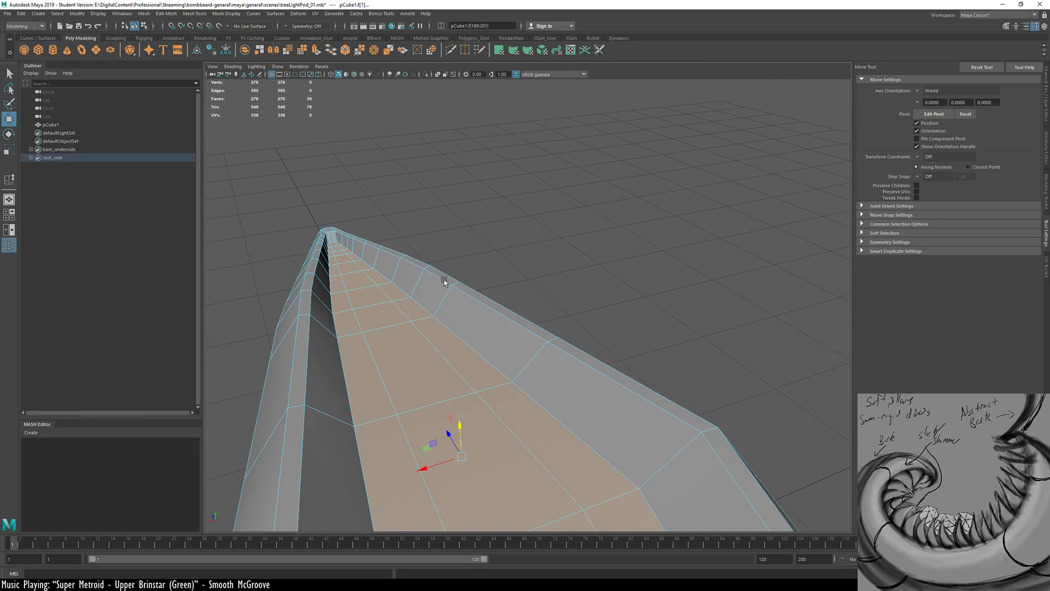
{"action": "left_click_drag", "start_coordinate": [502, 352], "coordinate": [631, 313], "text": "alt"}
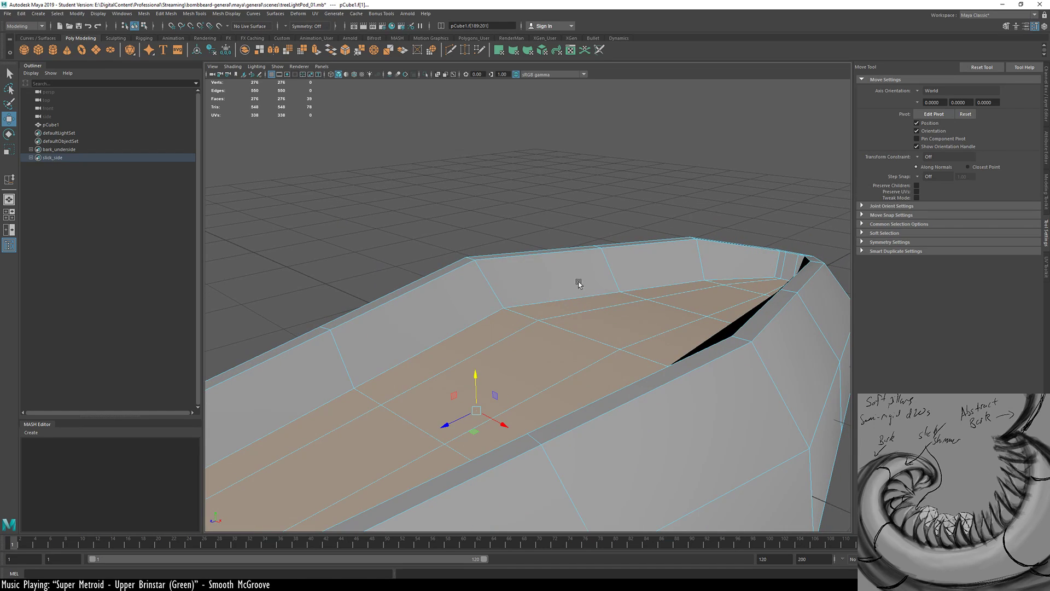
{"action": "left_click", "coordinate": [575, 273], "text": "shift"}
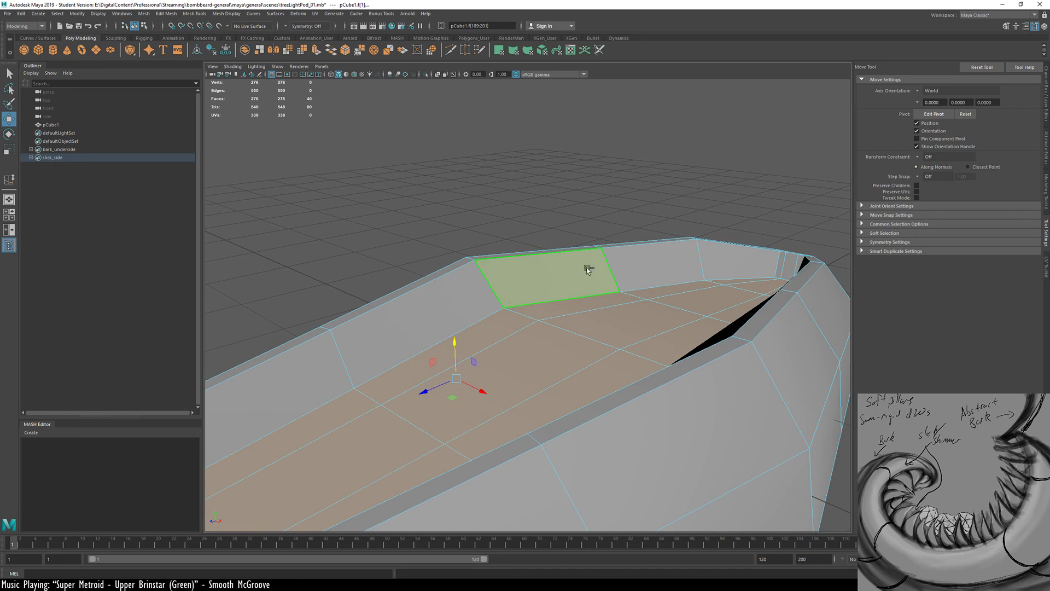
{"action": "left_click", "coordinate": [642, 264], "text": "shift"}
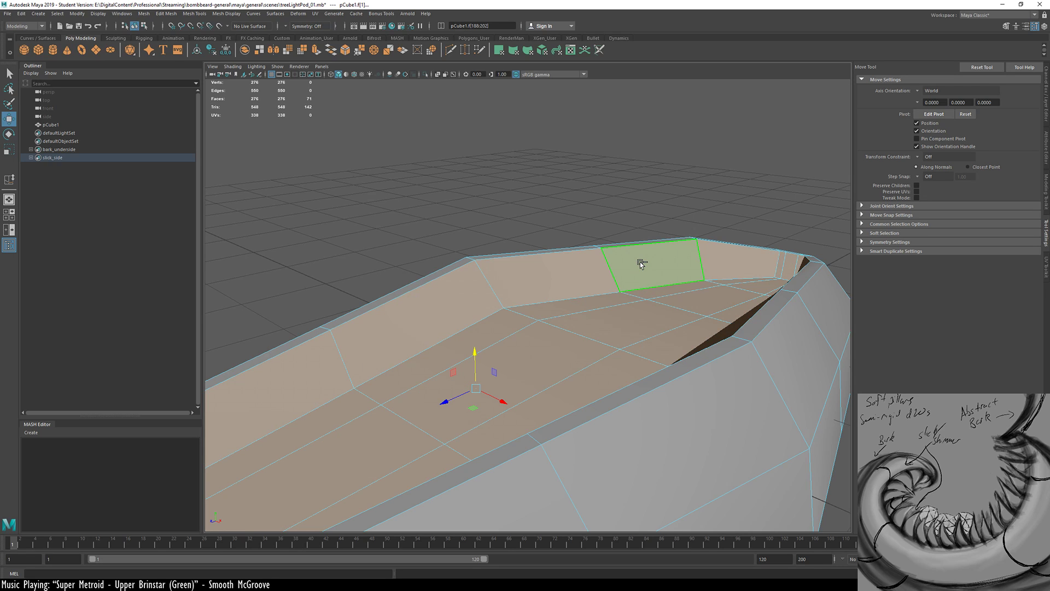
{"action": "double_click", "coordinate": [627, 271], "text": "ctrl"}
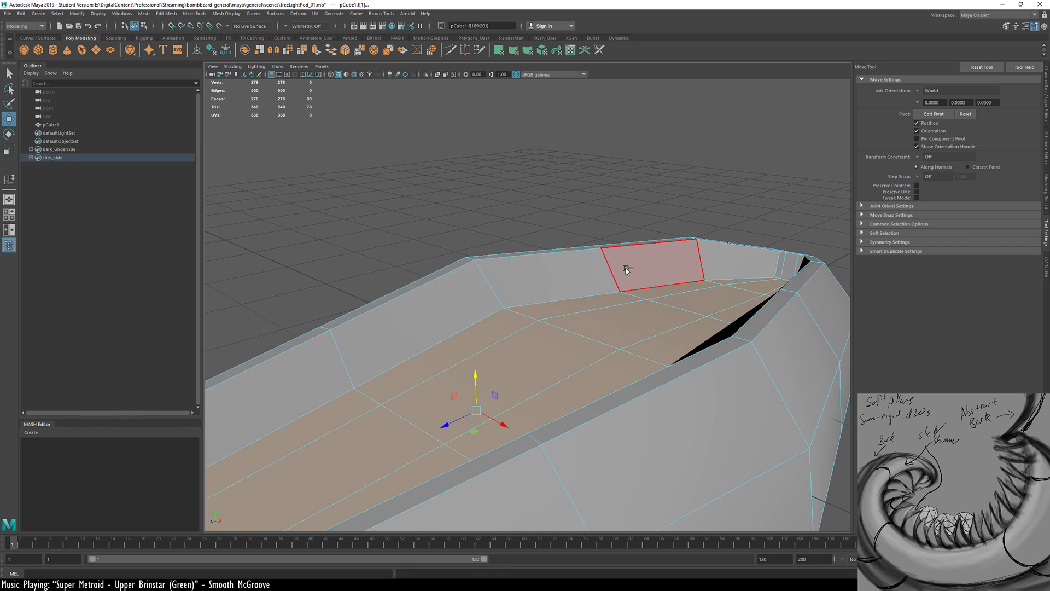
{"action": "left_click_drag", "start_coordinate": [626, 271], "coordinate": [370, 329], "text": "alt"}
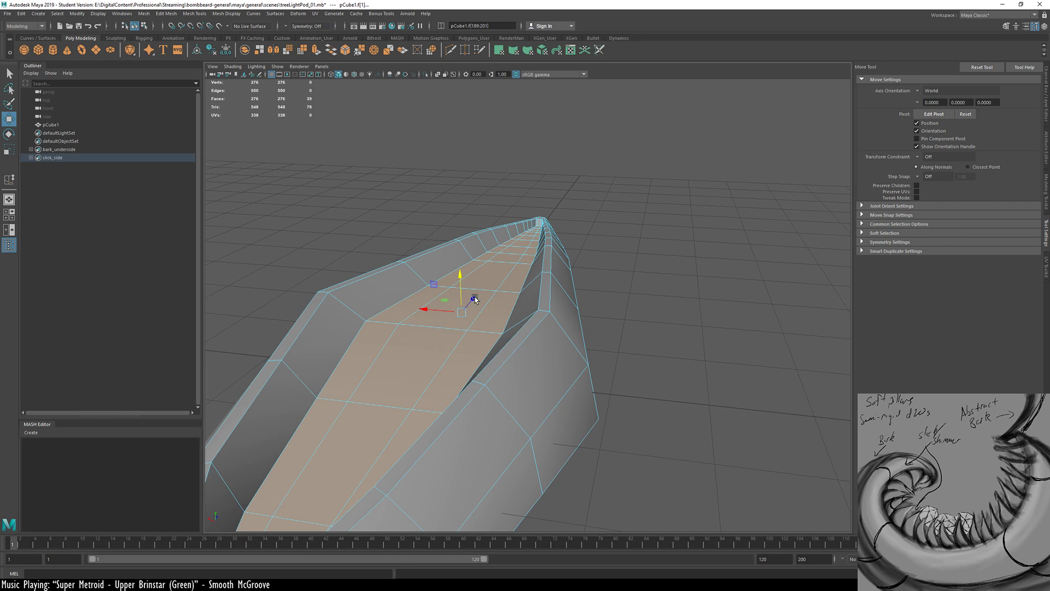
Save the selected floor faces of the hollow as a quick select set named buds_placement_set
{"action": "left_click_drag", "start_coordinate": [479, 301], "coordinate": [523, 264], "text": "alt"}
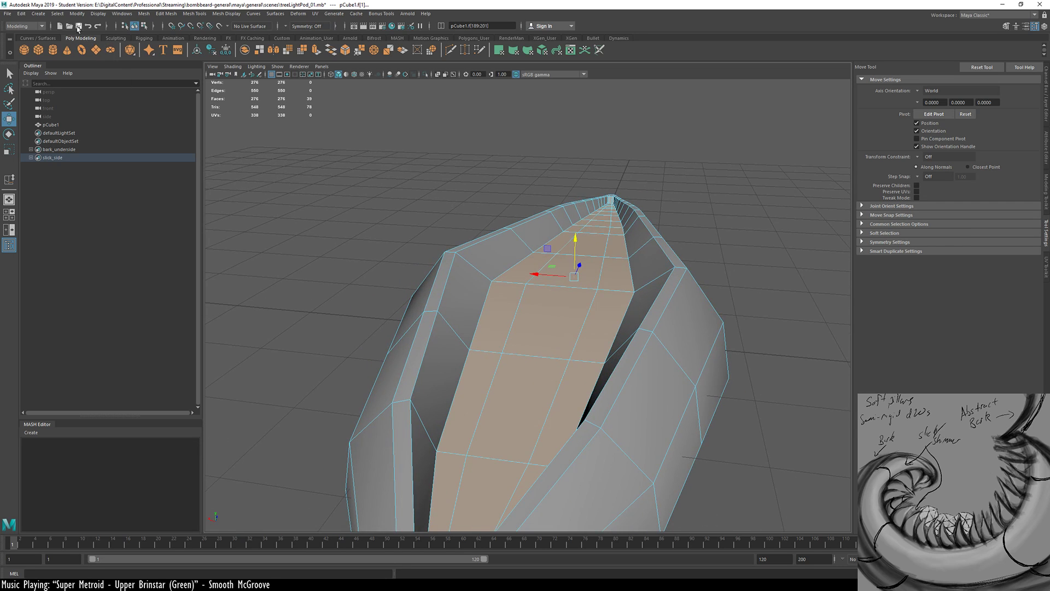
{"action": "left_click", "coordinate": [39, 13]}
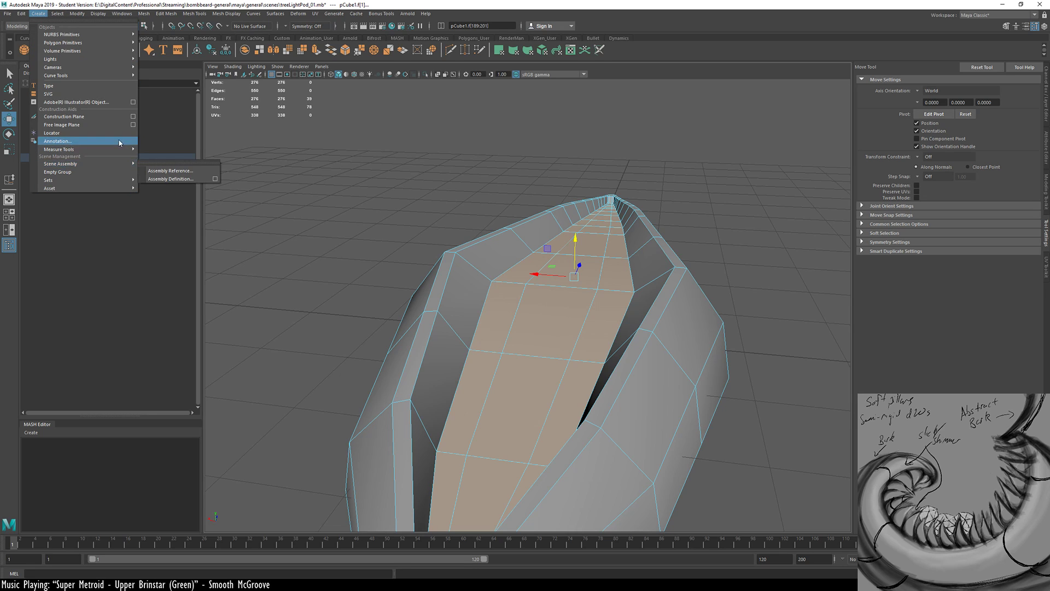
{"action": "mouse_move", "coordinate": [120, 182]}
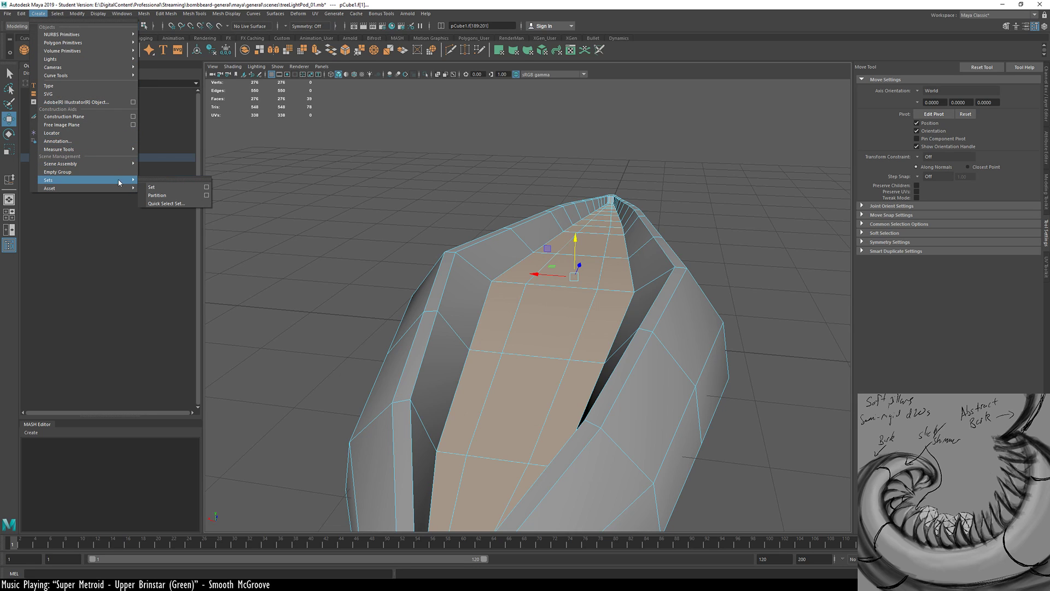
{"action": "left_click", "coordinate": [166, 203]}
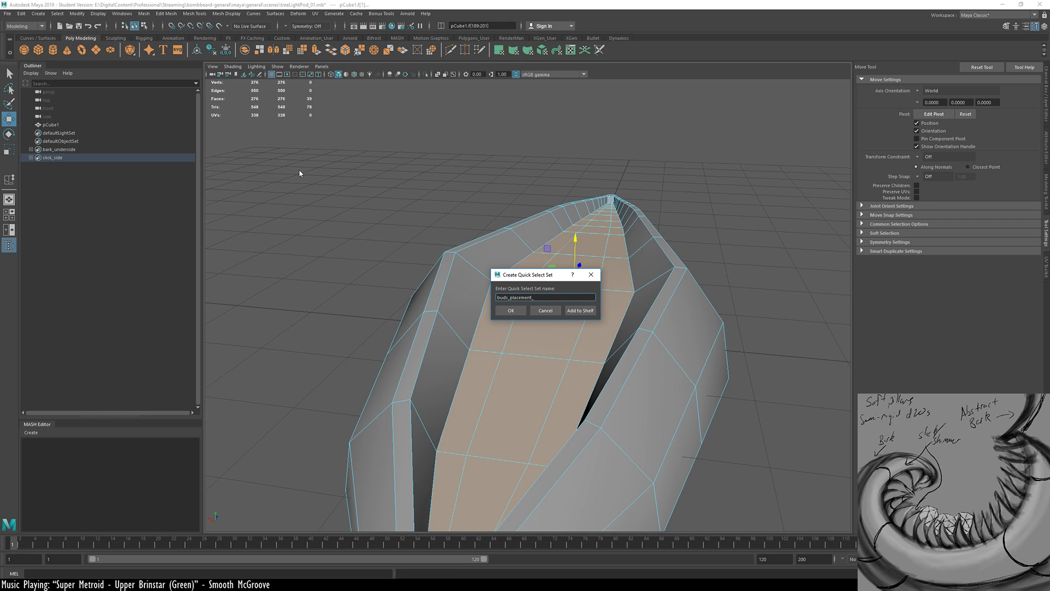
{"action": "type", "text": "et"}
{"action": "key", "text": "Return"}
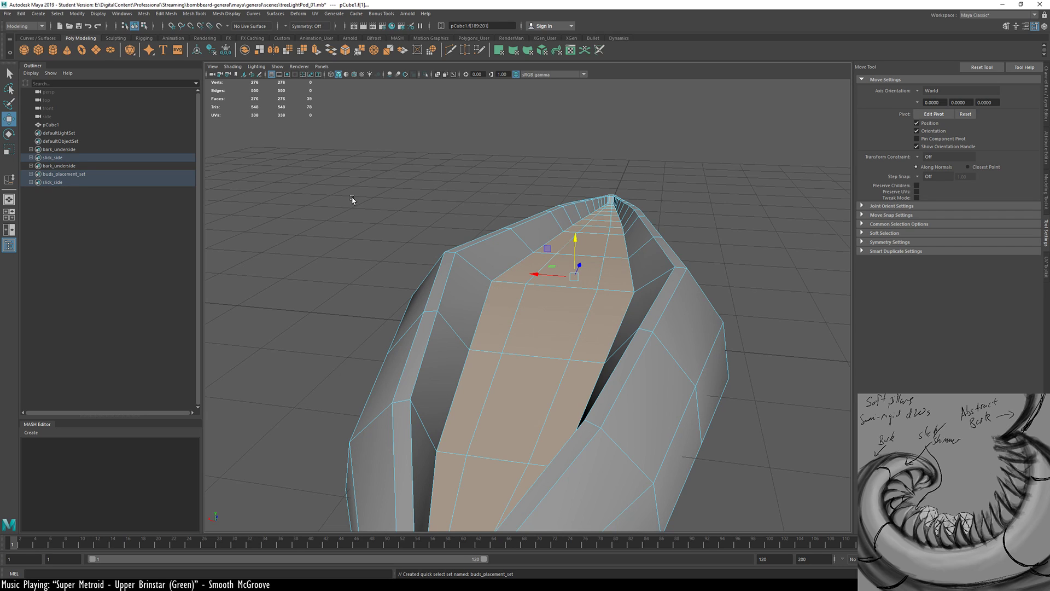
Clear the selection and pick a single face on the hollow's floor to check which sets contain it
{"action": "left_click", "coordinate": [260, 183]}
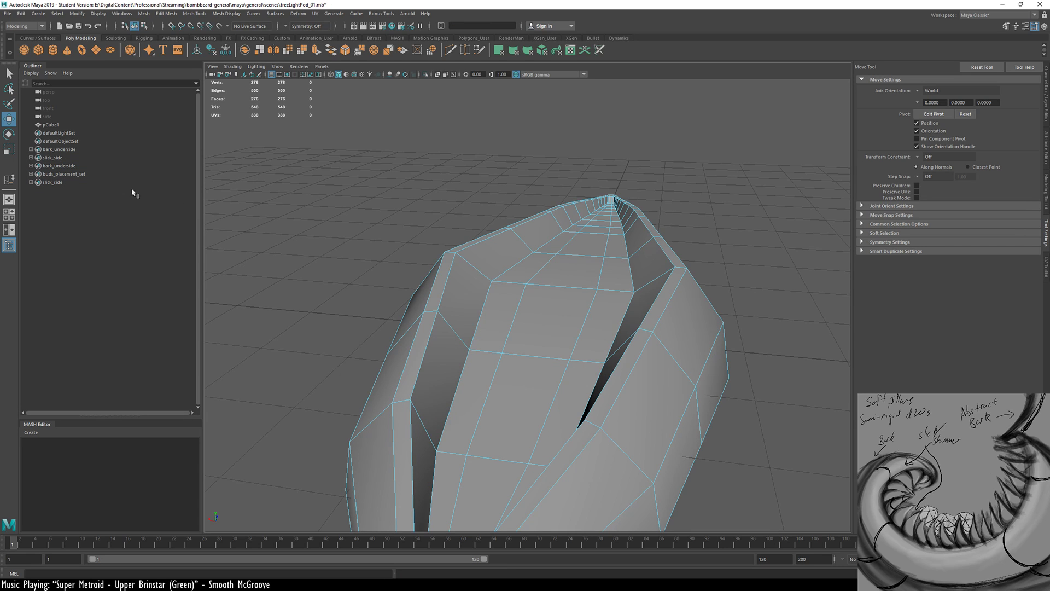
{"action": "left_click", "coordinate": [581, 275]}
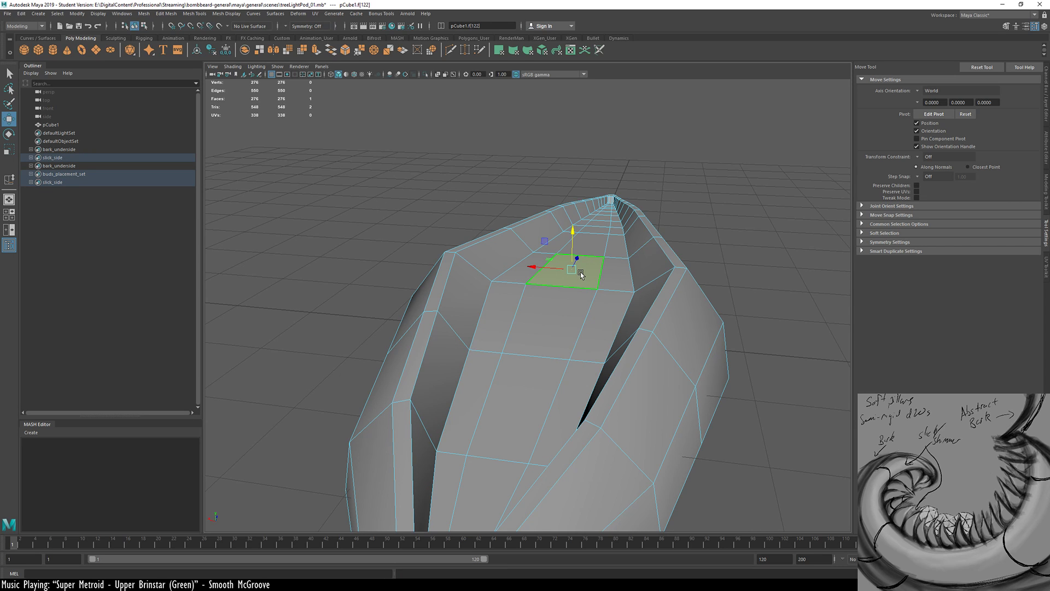
{"action": "left_click_drag", "start_coordinate": [613, 323], "coordinate": [609, 413], "text": "alt"}
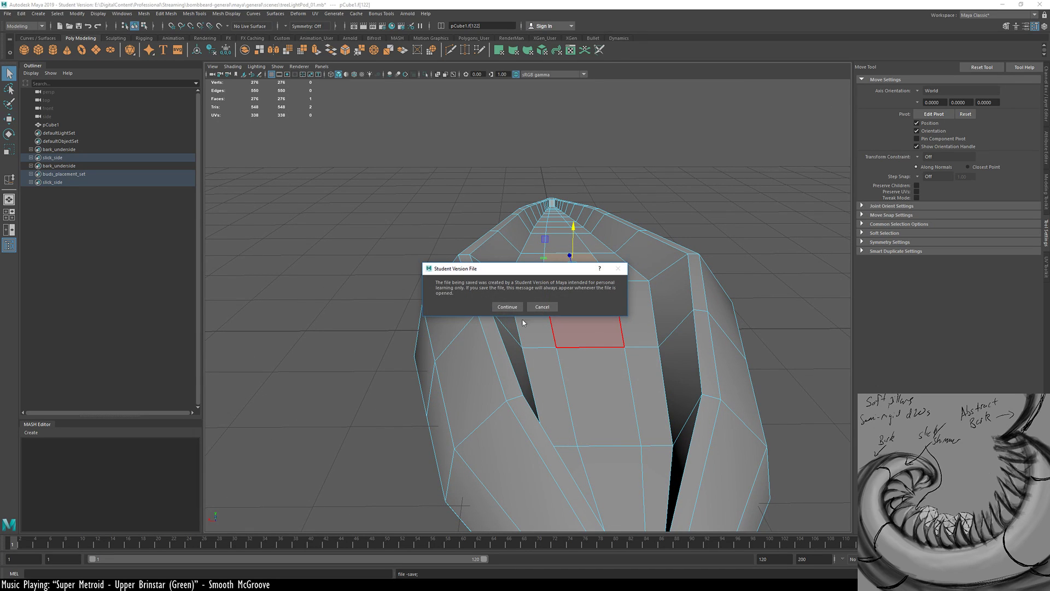
Clear the face selection and examine the hollowed pod from the front and side
{"action": "scroll", "coordinate": [598, 347], "scroll_direction": "down", "scroll_amount": 5}
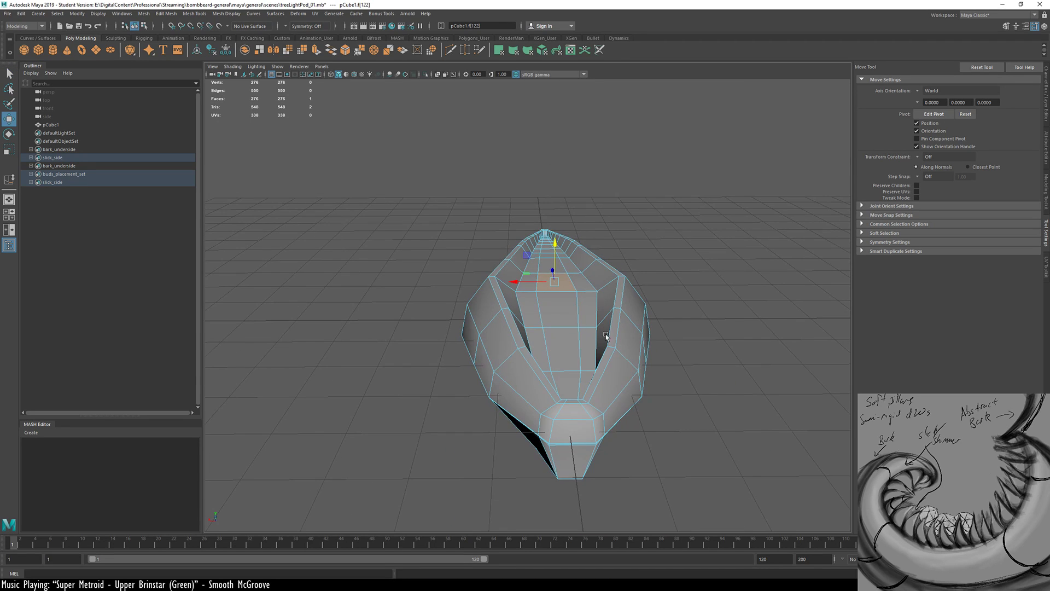
{"action": "left_click", "coordinate": [716, 296]}
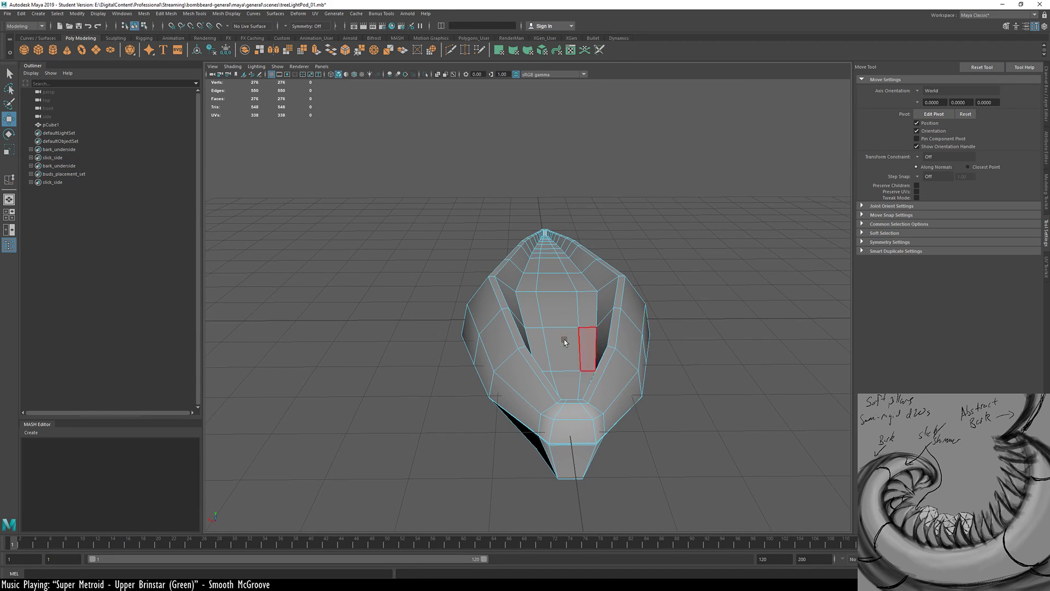
{"action": "left_click_drag", "start_coordinate": [564, 342], "coordinate": [803, 360], "text": "alt"}
{"action": "left_click_drag", "start_coordinate": [635, 340], "coordinate": [468, 309], "text": "alt"}
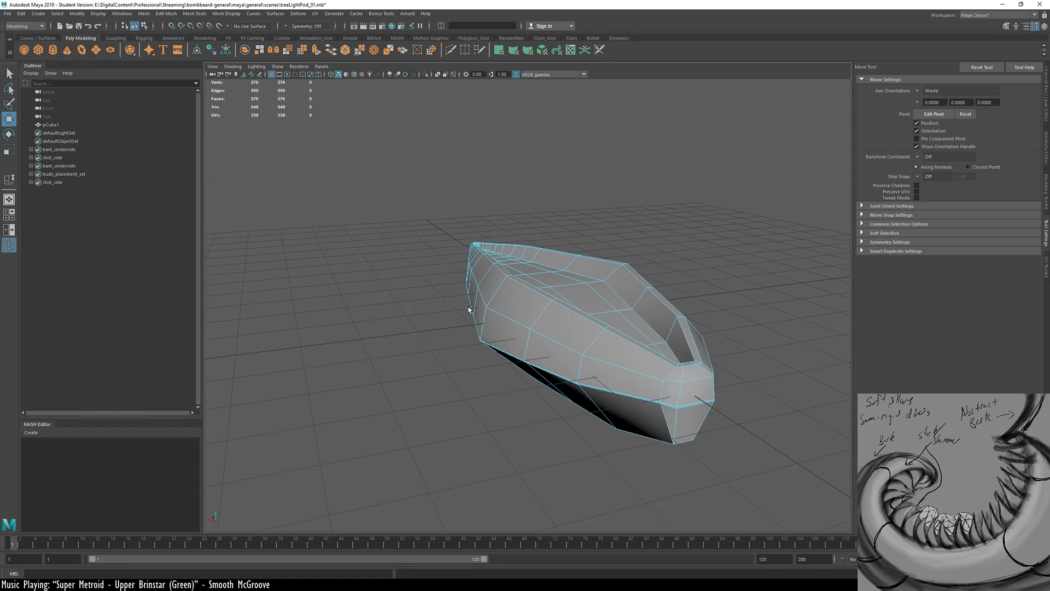
{"action": "right_click_drag", "start_coordinate": [606, 316], "coordinate": [462, 336], "text": "alt"}
{"action": "left_click_drag", "start_coordinate": [578, 332], "coordinate": [516, 345], "text": "alt"}
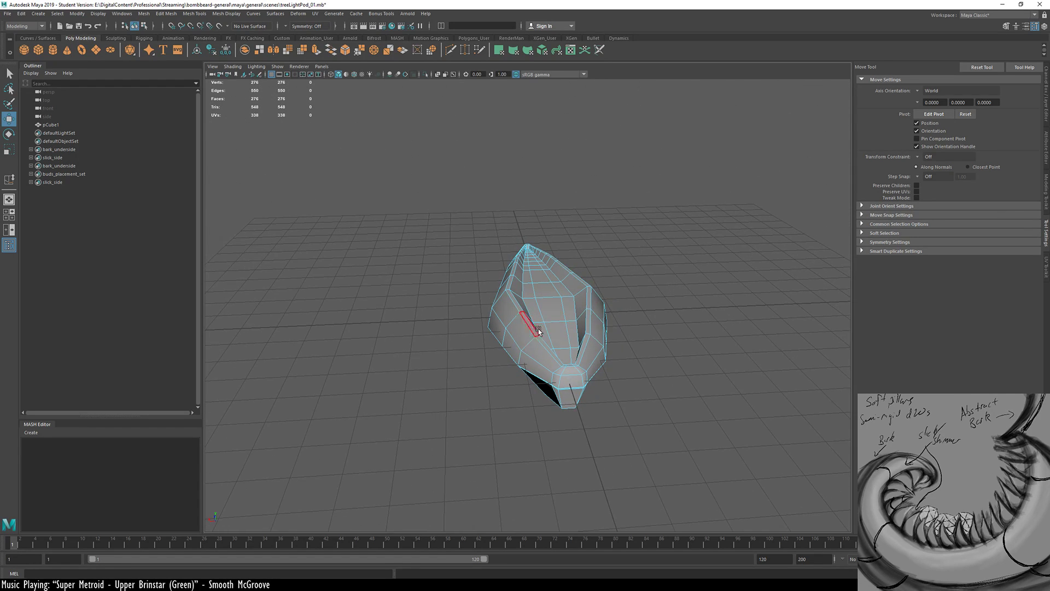
Return the pod to object mode, move it sideways along X away from the grid's centre and deselect it
{"action": "right_click_drag", "start_coordinate": [559, 331], "coordinate": [647, 286]}
{"action": "left_click", "coordinate": [647, 286]}
{"action": "left_click", "coordinate": [541, 324]}
{"action": "left_click_drag", "start_coordinate": [517, 314], "coordinate": [305, 343]}
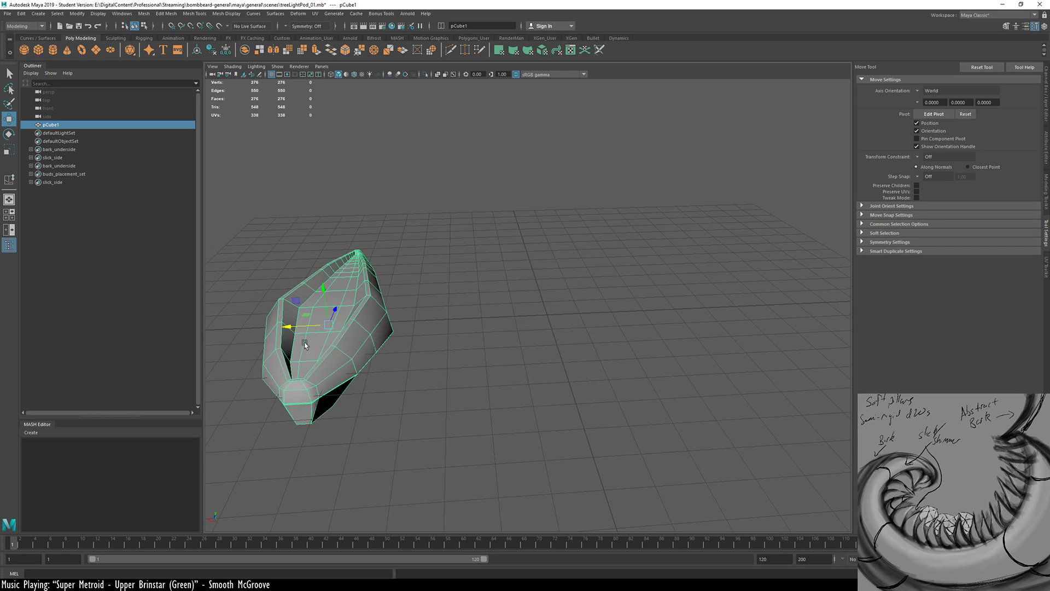
{"action": "left_click", "coordinate": [553, 323]}
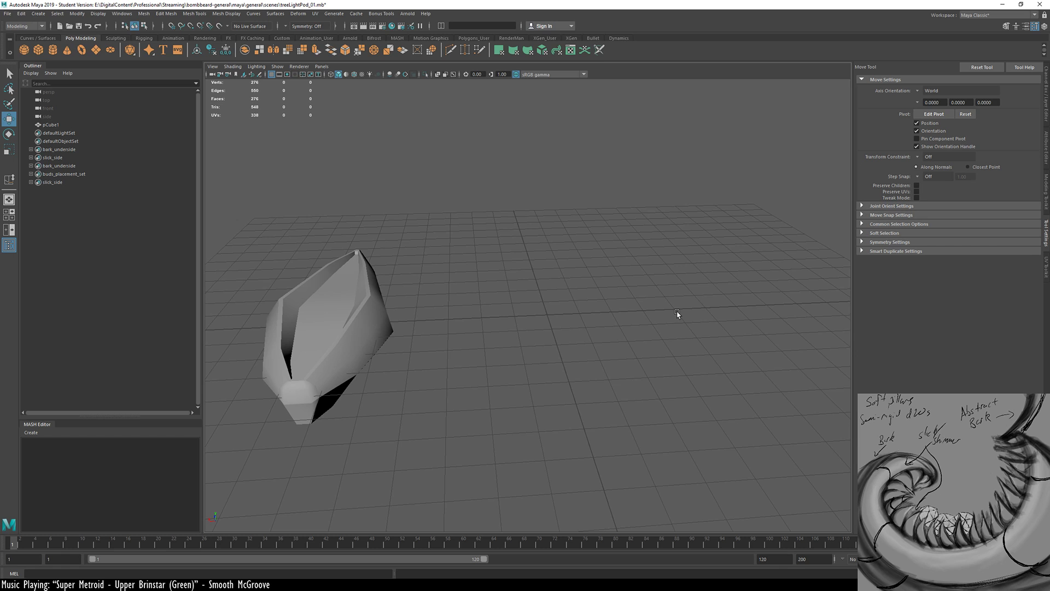
Create a polygon pyramid at the grid's centre, beside the pod, and frame it
{"action": "left_click_drag", "start_coordinate": [573, 333], "coordinate": [434, 347], "text": "alt"}
{"action": "right_click_drag", "start_coordinate": [434, 347], "coordinate": [749, 350], "text": "alt"}
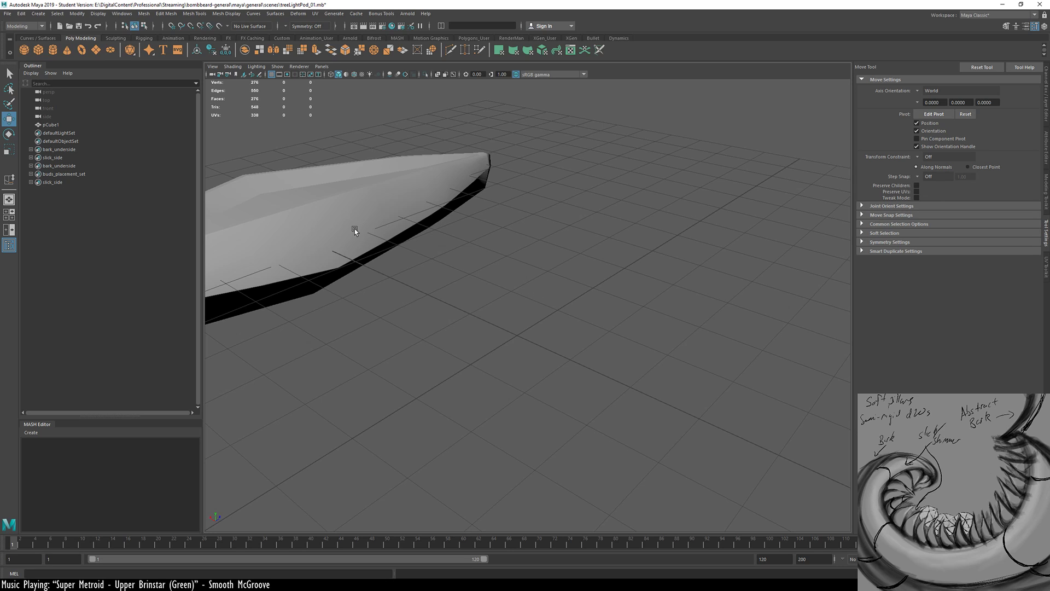
{"action": "left_click", "coordinate": [38, 14]}
{"action": "mouse_move", "coordinate": [109, 43]}
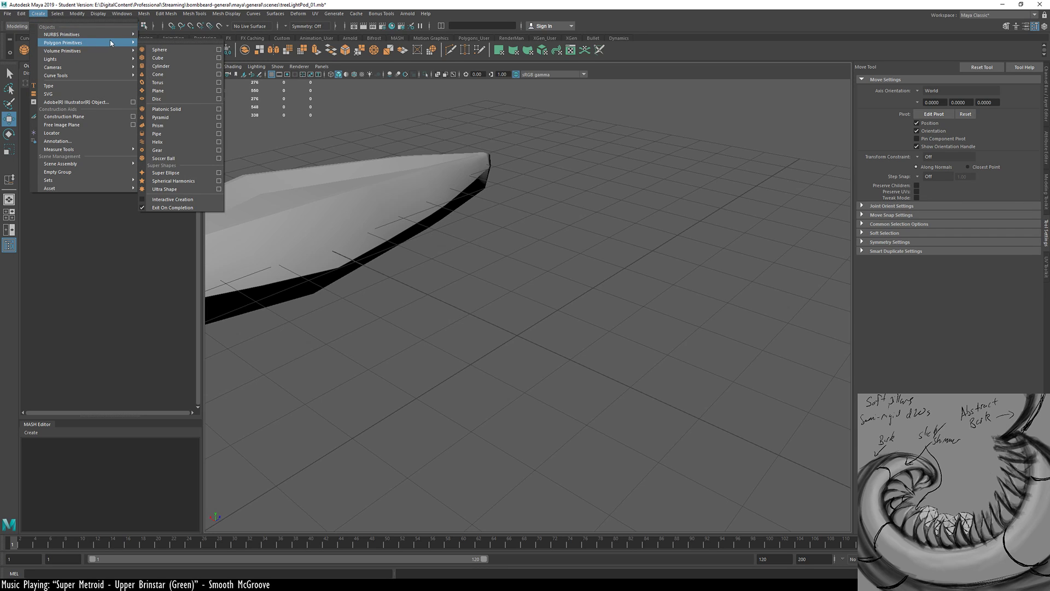
{"action": "left_click", "coordinate": [194, 117]}
{"action": "scroll", "coordinate": [510, 367], "scroll_direction": "up", "scroll_amount": 3}
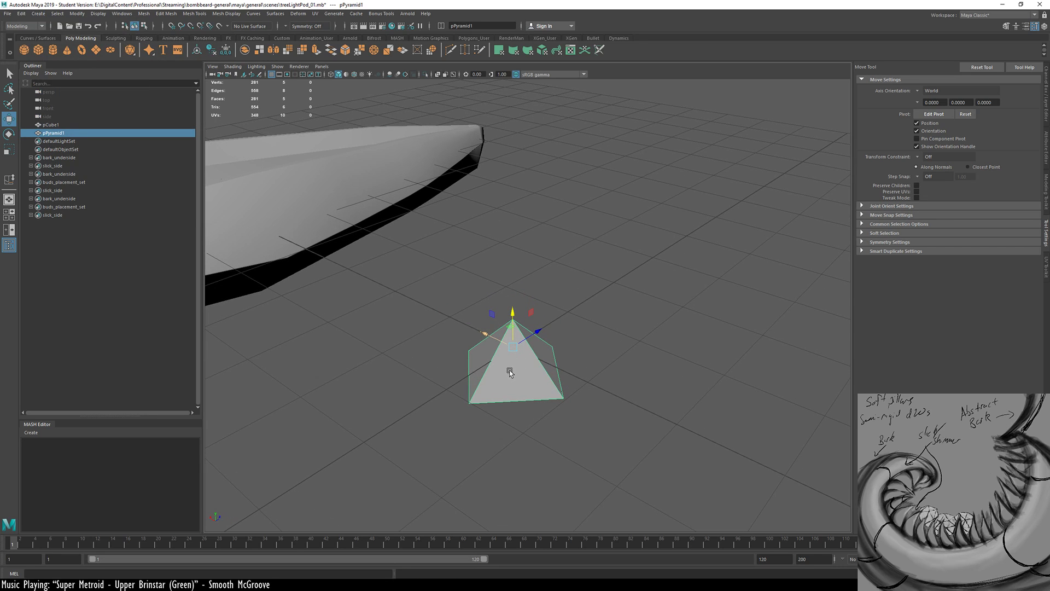
{"action": "left_click_drag", "start_coordinate": [509, 375], "coordinate": [502, 319], "text": "alt"}
{"action": "key", "text": "f"}
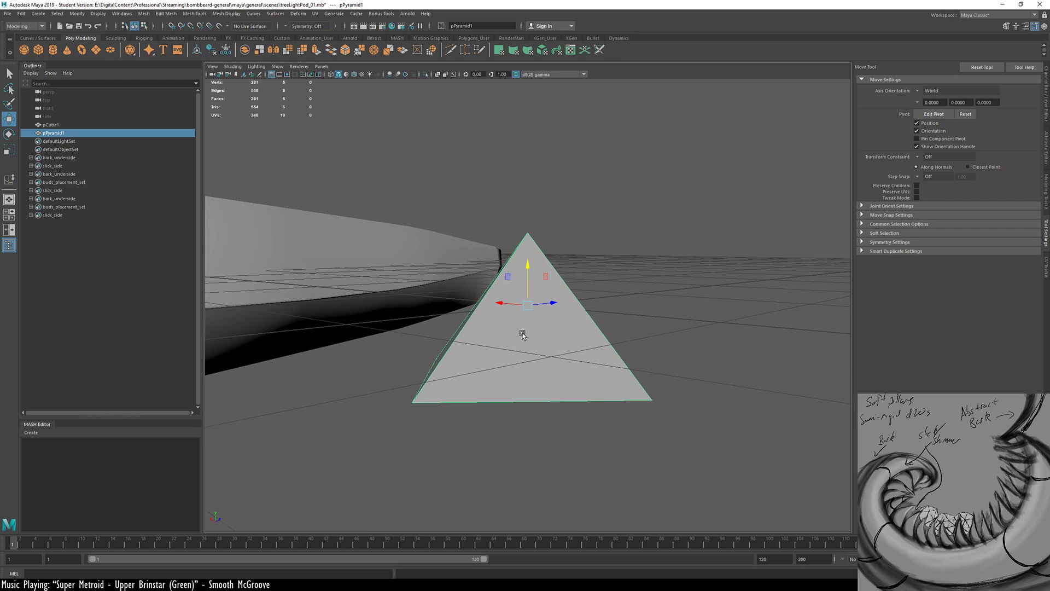
Switch the pyramid to vertex editing and pull one base corner inward to dent the base
{"action": "left_click_drag", "start_coordinate": [537, 373], "coordinate": [567, 345], "text": "alt"}
{"action": "right_click_drag", "start_coordinate": [542, 362], "coordinate": [540, 340]}
{"action": "left_click_drag", "start_coordinate": [540, 340], "coordinate": [524, 313], "text": "alt"}
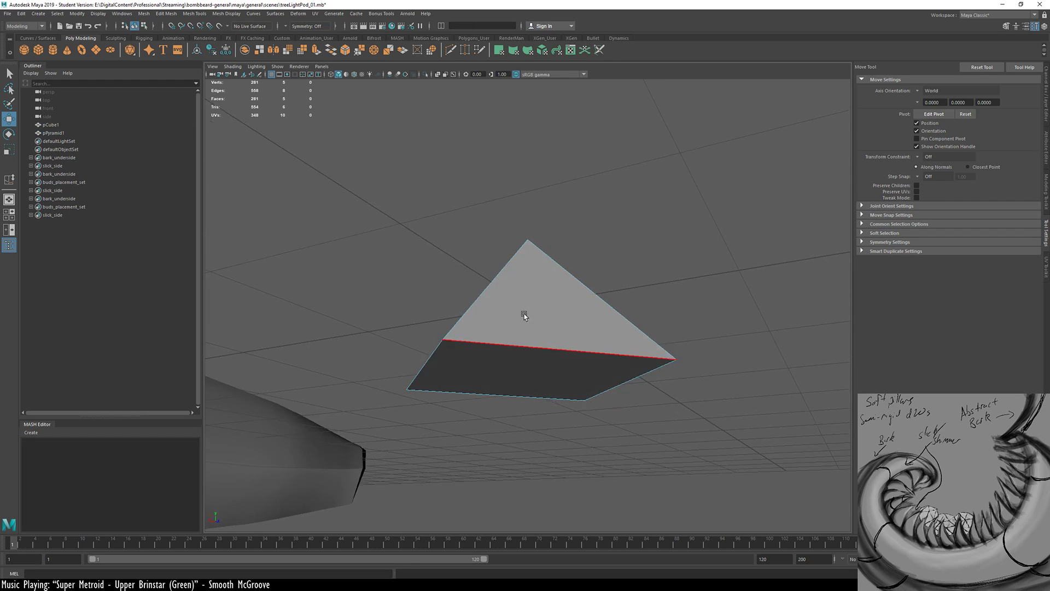
{"action": "right_click_drag", "start_coordinate": [515, 322], "coordinate": [449, 343]}
{"action": "left_click", "coordinate": [447, 343]}
{"action": "left_click_drag", "start_coordinate": [505, 345], "coordinate": [526, 504], "text": "alt"}
{"action": "left_click_drag", "start_coordinate": [559, 320], "coordinate": [560, 278]}
{"action": "left_click_drag", "start_coordinate": [542, 359], "coordinate": [351, 260], "text": "alt"}
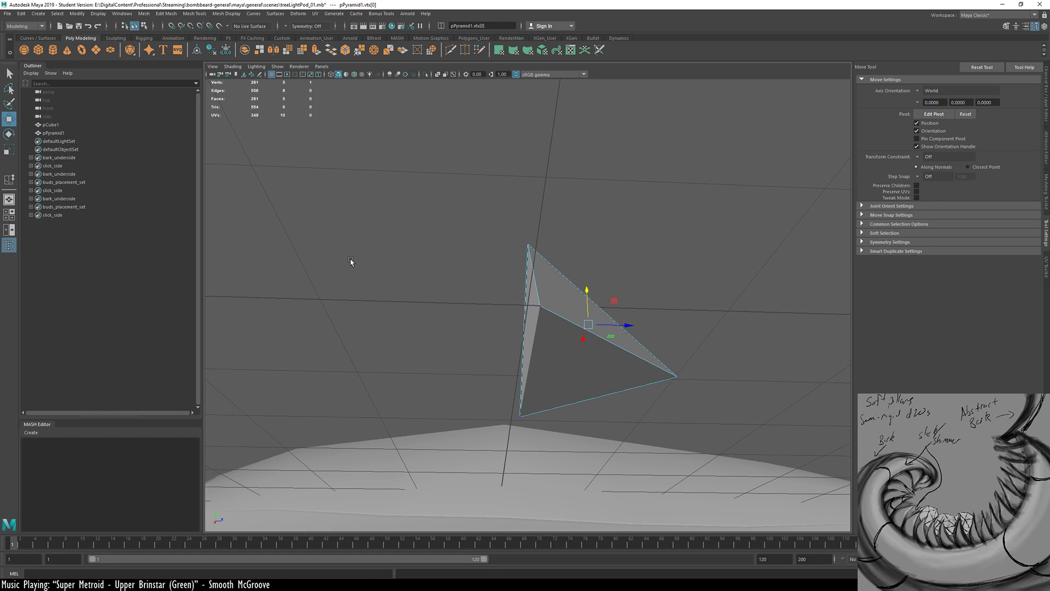
{"action": "left_click_drag", "start_coordinate": [350, 261], "coordinate": [456, 371], "text": "alt"}
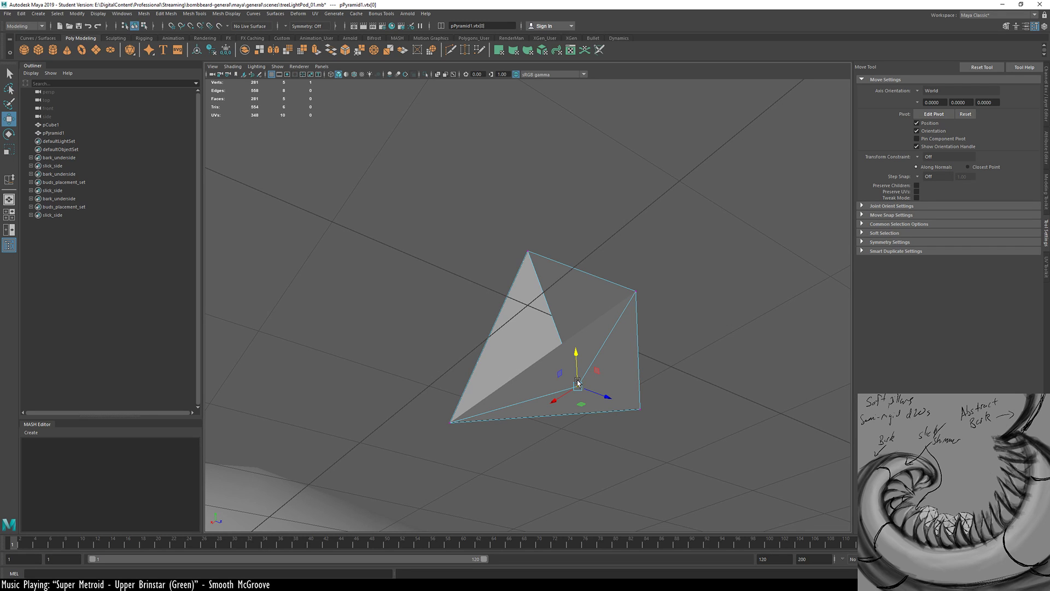
{"action": "left_click_drag", "start_coordinate": [553, 362], "coordinate": [467, 352], "text": "alt"}
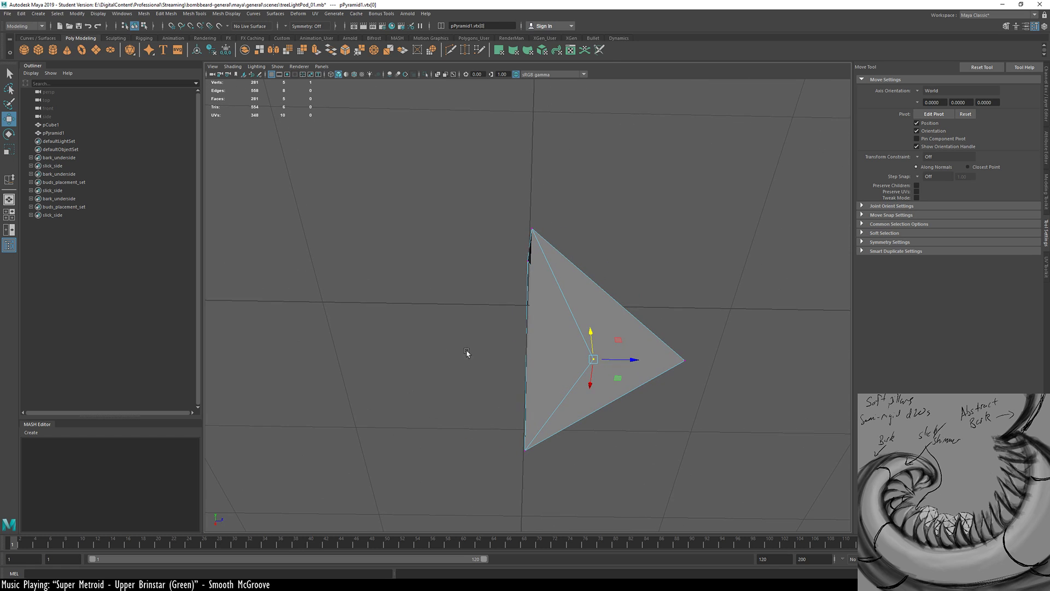
{"action": "left_click_drag", "start_coordinate": [563, 390], "coordinate": [600, 436], "text": "alt"}
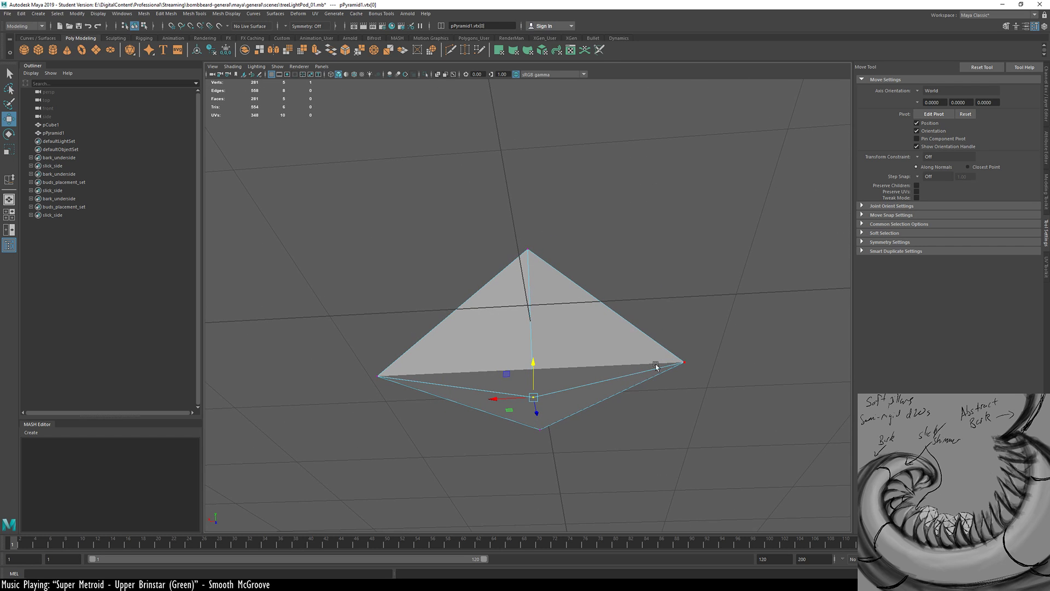
Try sliding the pyramid's apex far out to the side along Z
{"action": "left_click_drag", "start_coordinate": [601, 351], "coordinate": [483, 339], "text": "alt"}
{"action": "left_click", "coordinate": [524, 232]}
{"action": "left_click_drag", "start_coordinate": [561, 231], "coordinate": [751, 231]}
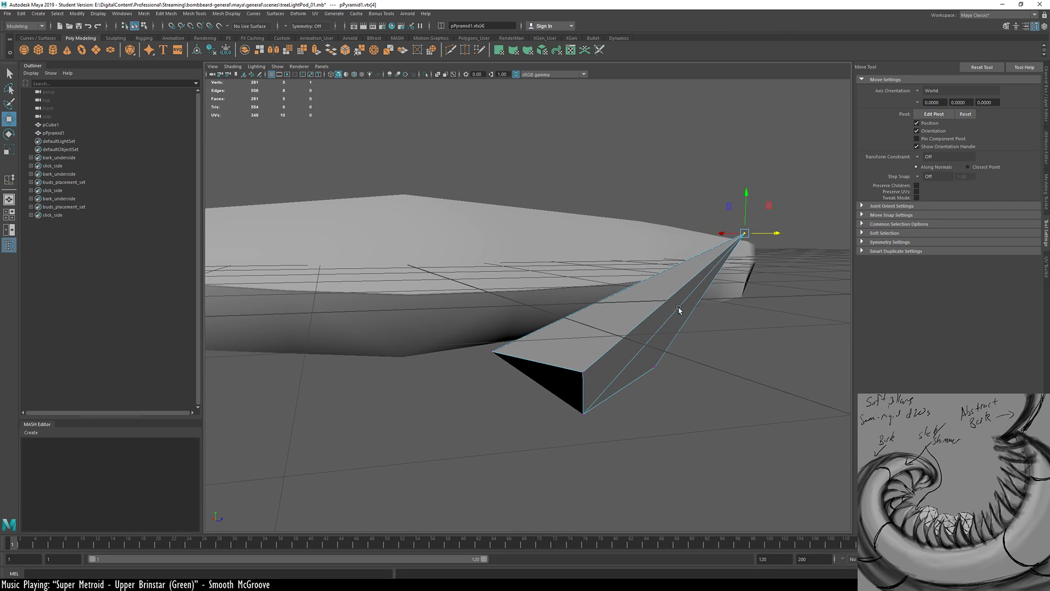
Try raising the pyramid's inner base vertex, and undo that move
{"action": "left_click_drag", "start_coordinate": [680, 304], "coordinate": [615, 412], "text": "alt"}
{"action": "left_click", "coordinate": [572, 360]}
{"action": "left_click_drag", "start_coordinate": [638, 378], "coordinate": [581, 519], "text": "alt"}
{"action": "left_click_drag", "start_coordinate": [583, 298], "coordinate": [571, 124]}
{"action": "left_click_drag", "start_coordinate": [551, 280], "coordinate": [582, 286], "text": "alt"}
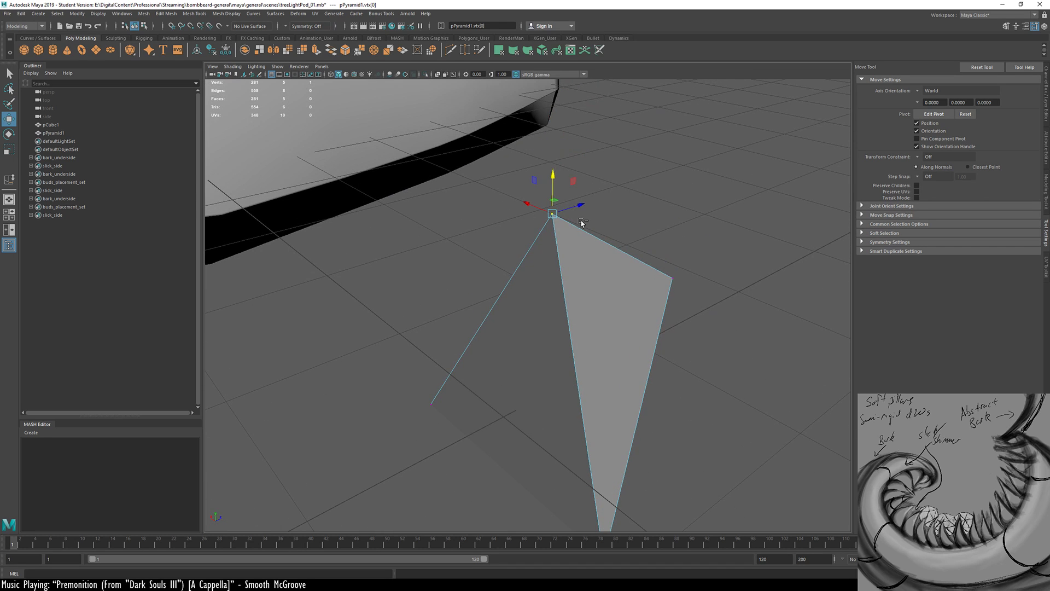
{"action": "key", "text": "ctrl+z"}
In wireframe display, move the pyramid's apex back over the base along Z and raise it
{"action": "left_click_drag", "start_coordinate": [549, 409], "coordinate": [527, 399], "text": "alt"}
{"action": "key", "text": "4"}
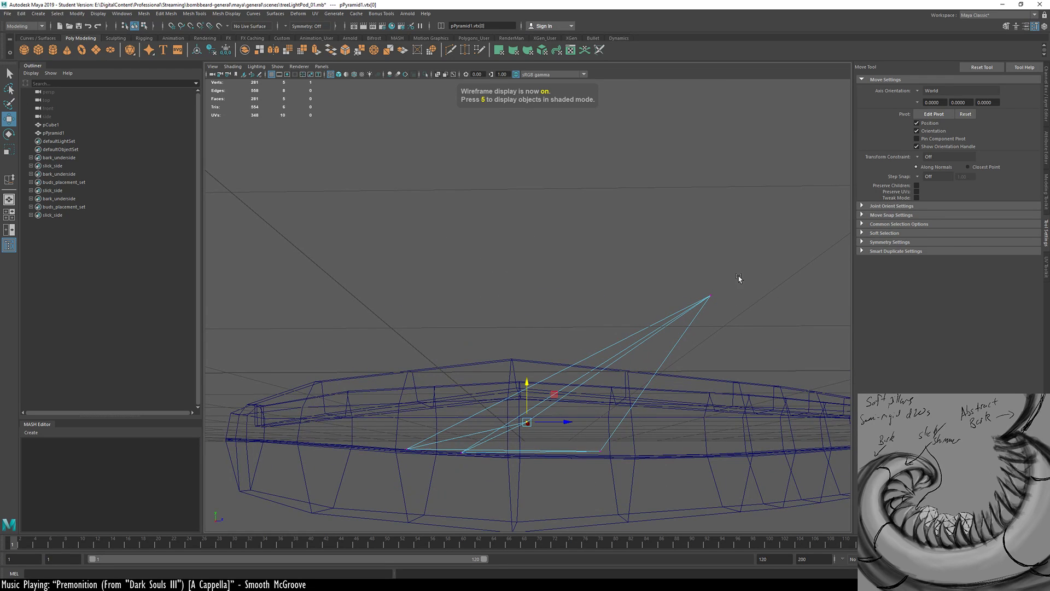
{"action": "left_click", "coordinate": [712, 296]}
{"action": "left_click_drag", "start_coordinate": [733, 298], "coordinate": [548, 298]}
{"action": "left_click_drag", "start_coordinate": [549, 306], "coordinate": [536, 352], "text": "alt"}
{"action": "left_click_drag", "start_coordinate": [536, 265], "coordinate": [537, 195]}
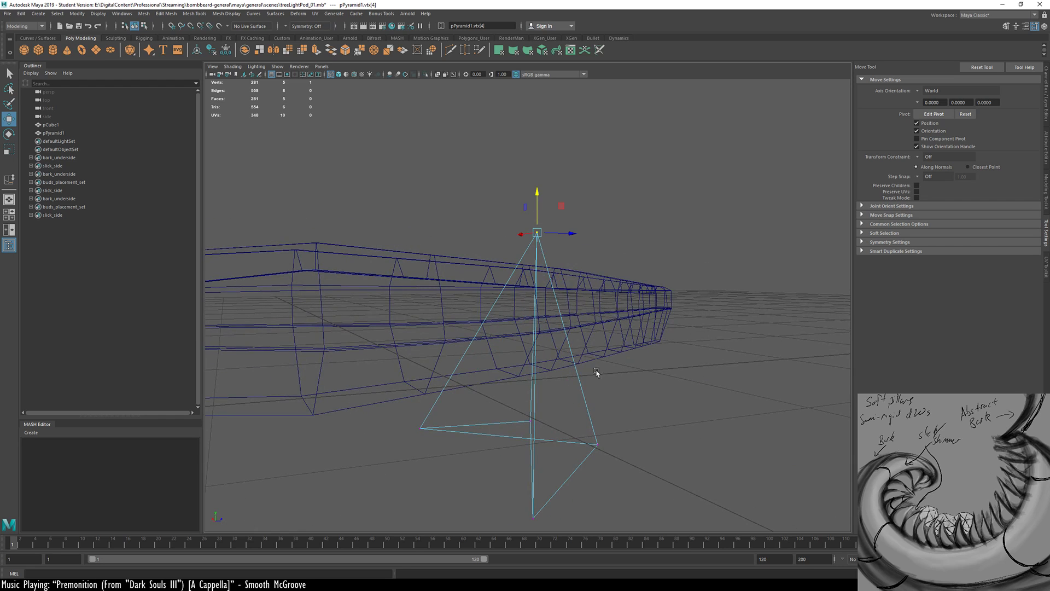
Reposition the inner base vertex of the pyramid beneath its apex
{"action": "left_click_drag", "start_coordinate": [598, 375], "coordinate": [570, 328], "text": "alt"}
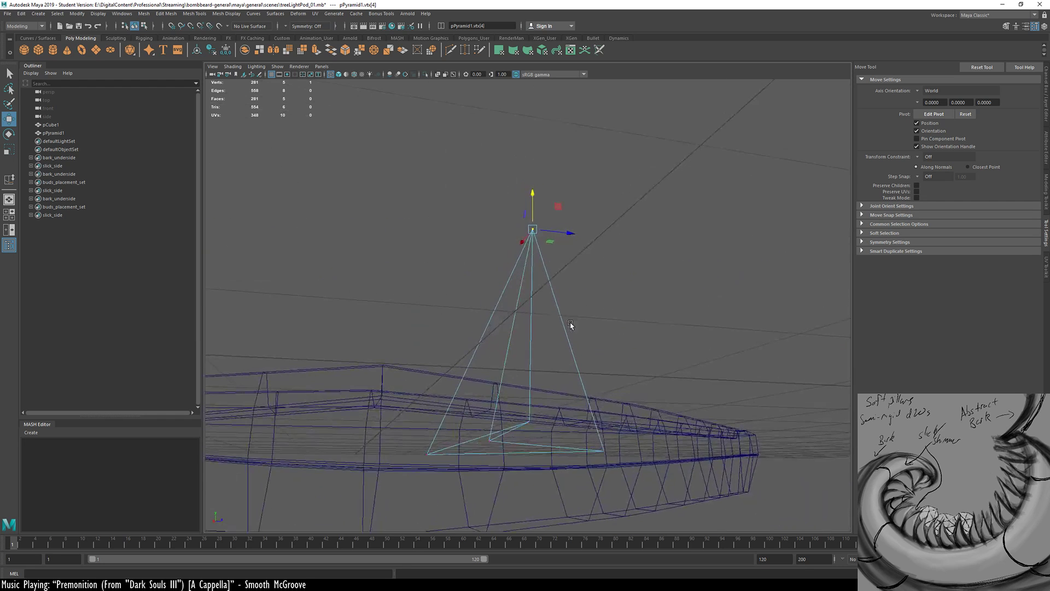
{"action": "left_click", "coordinate": [529, 421]}
{"action": "left_click_drag", "start_coordinate": [555, 396], "coordinate": [349, 440]}
Preview the pyramid as a smoothed mesh in shaded display, and return it to the unsmoothed form
{"action": "key", "text": "3"}
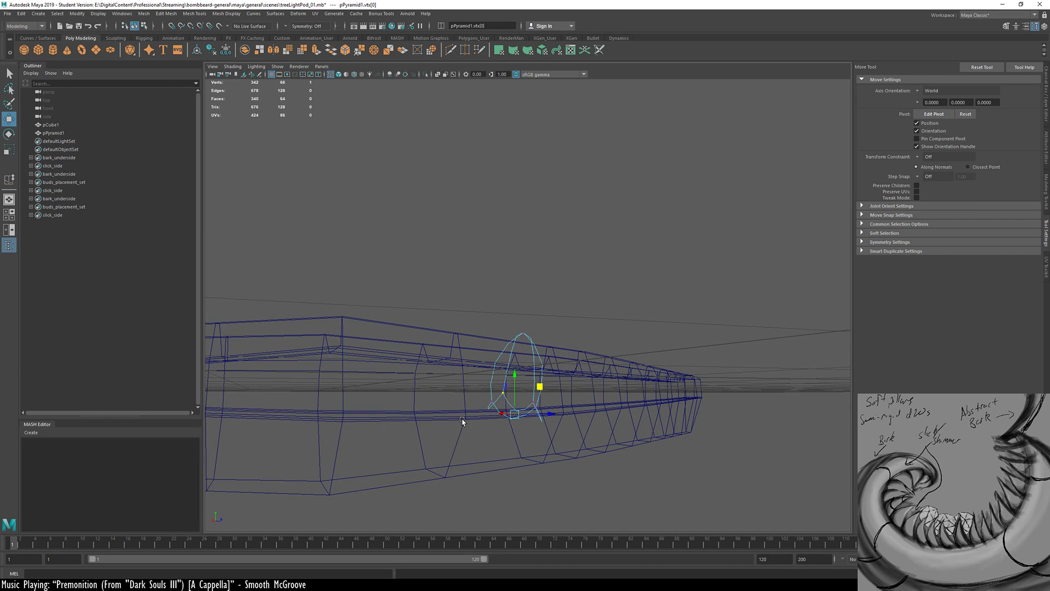
{"action": "key", "text": "5"}
{"action": "left_click_drag", "start_coordinate": [470, 420], "coordinate": [726, 432], "text": "alt"}
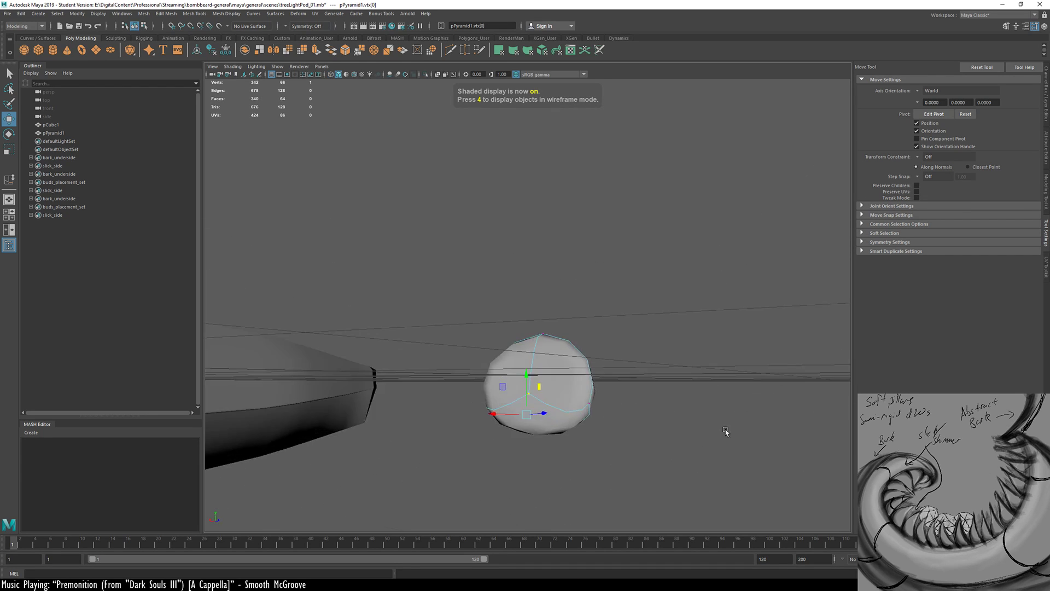
{"action": "left_click_drag", "start_coordinate": [619, 422], "coordinate": [553, 440], "text": "alt"}
{"action": "key", "text": "1"}
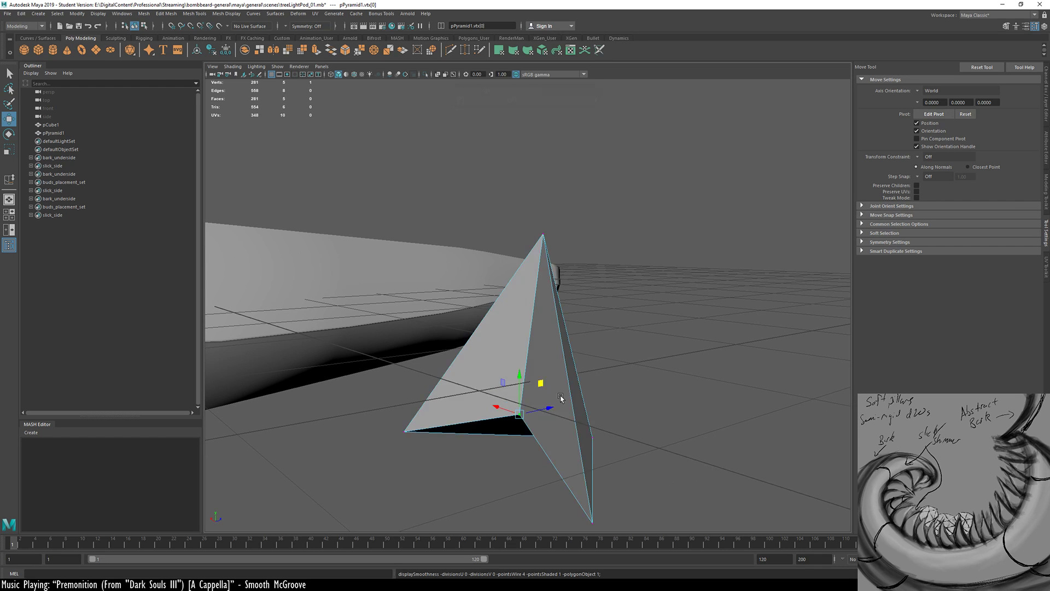
Show the smooth preview with its control cage and try stretching the apex upward into a long bud
{"action": "key", "text": "2"}
{"action": "scroll", "coordinate": [578, 371], "scroll_direction": "down", "scroll_amount": 3}
{"action": "left_click_drag", "start_coordinate": [529, 236], "coordinate": [550, 267]}
{"action": "left_click", "coordinate": [543, 233]}
{"action": "middle_click_drag", "start_coordinate": [627, 394], "coordinate": [651, 321]}
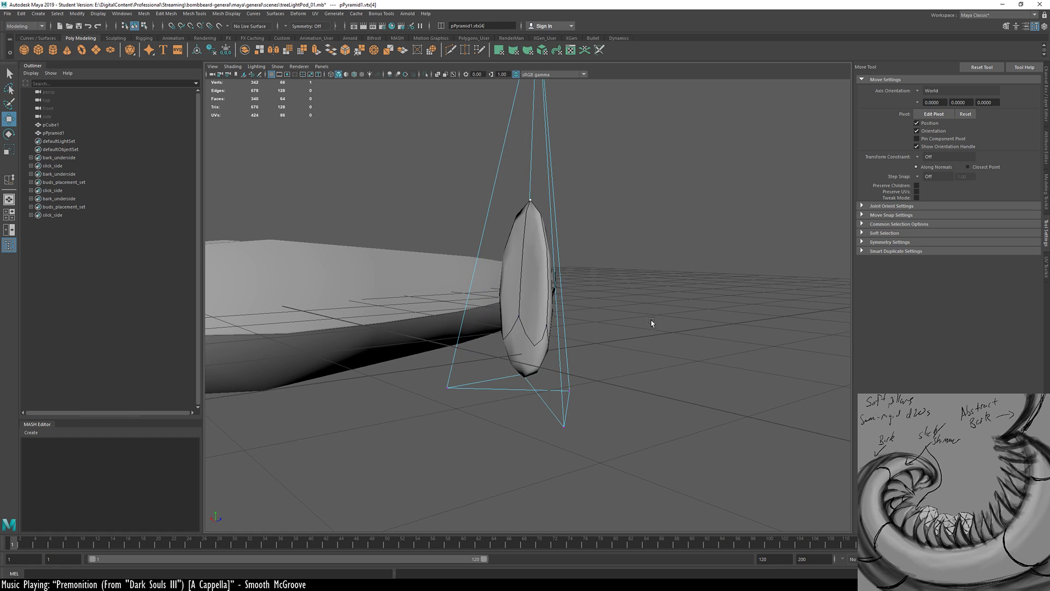
{"action": "left_click_drag", "start_coordinate": [555, 451], "coordinate": [522, 438], "text": "alt"}
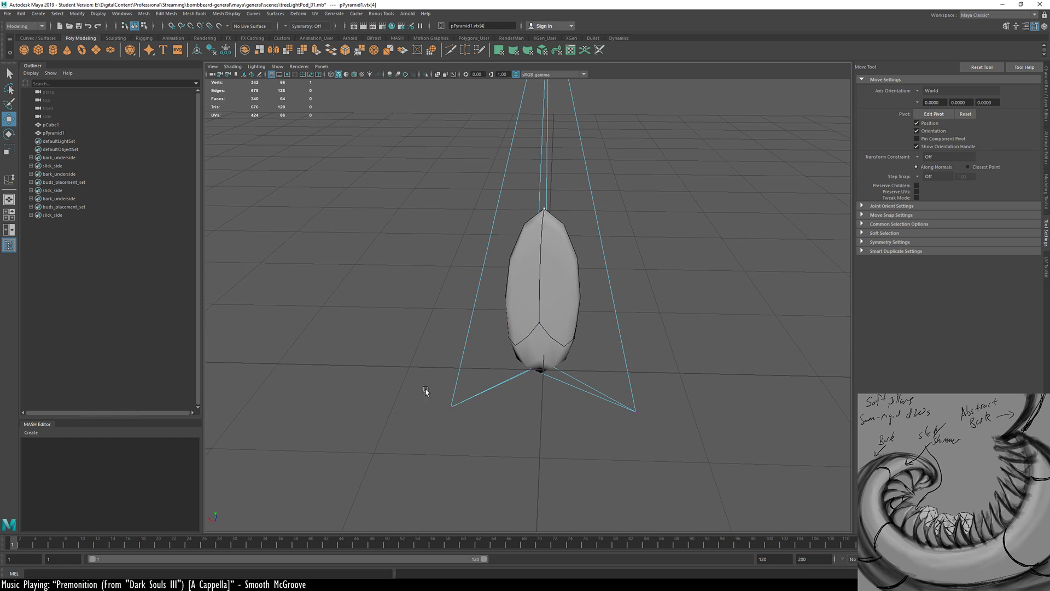
Try moving the two outer base corners of the cage outward together to widen the bud
{"action": "left_click_drag", "start_coordinate": [426, 390], "coordinate": [547, 438]}
{"action": "left_click", "coordinate": [629, 404], "text": "shift"}
{"action": "mouse_move", "coordinate": [638, 434]}
{"action": "left_mouse_down", "text": "alt"}
{"action": "mouse_move", "coordinate": [394, 479]}
{"action": "mouse_move", "coordinate": [540, 436]}
{"action": "mouse_move", "coordinate": [657, 426]}
{"action": "left_mouse_up", "text": "alt"}
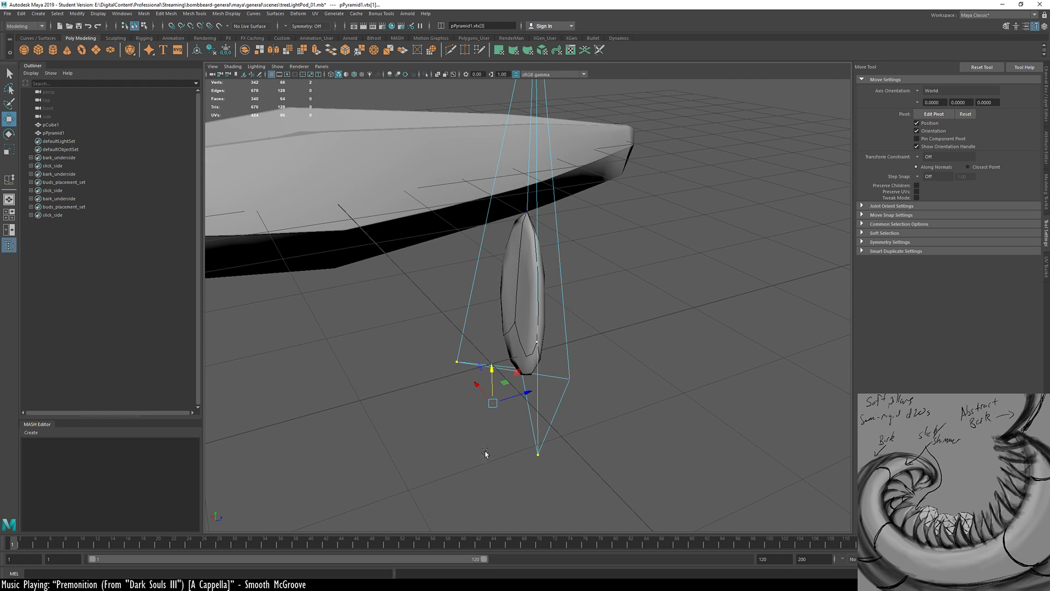
{"action": "left_click_drag", "start_coordinate": [493, 403], "coordinate": [412, 390]}
{"action": "key", "text": "r"}
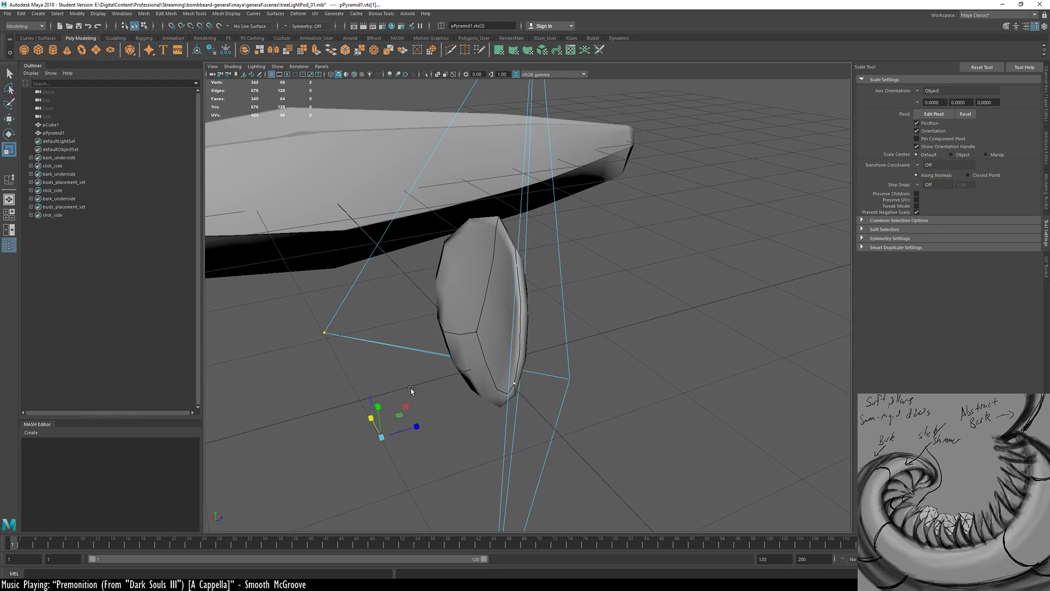
Try pulling the cage's remaining outer base corner in toward the inner base vertex
{"action": "left_click", "coordinate": [575, 377]}
{"action": "key", "text": "w"}
{"action": "left_click_drag", "start_coordinate": [585, 377], "coordinate": [524, 377]}
{"action": "left_click", "coordinate": [523, 376]}
Try raising the cage's apex again to lengthen the smoothed bud
{"action": "left_click_drag", "start_coordinate": [525, 422], "coordinate": [651, 373], "text": "alt"}
{"action": "left_click", "coordinate": [558, 181]}
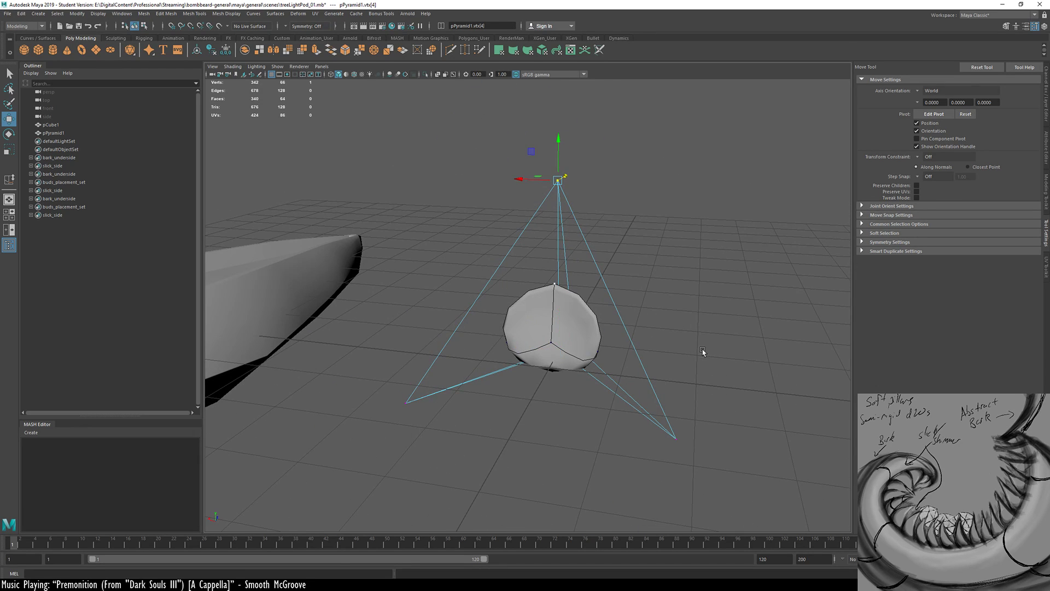
{"action": "left_click", "coordinate": [560, 144]}
{"action": "middle_click_drag", "start_coordinate": [721, 312], "coordinate": [722, 150]}
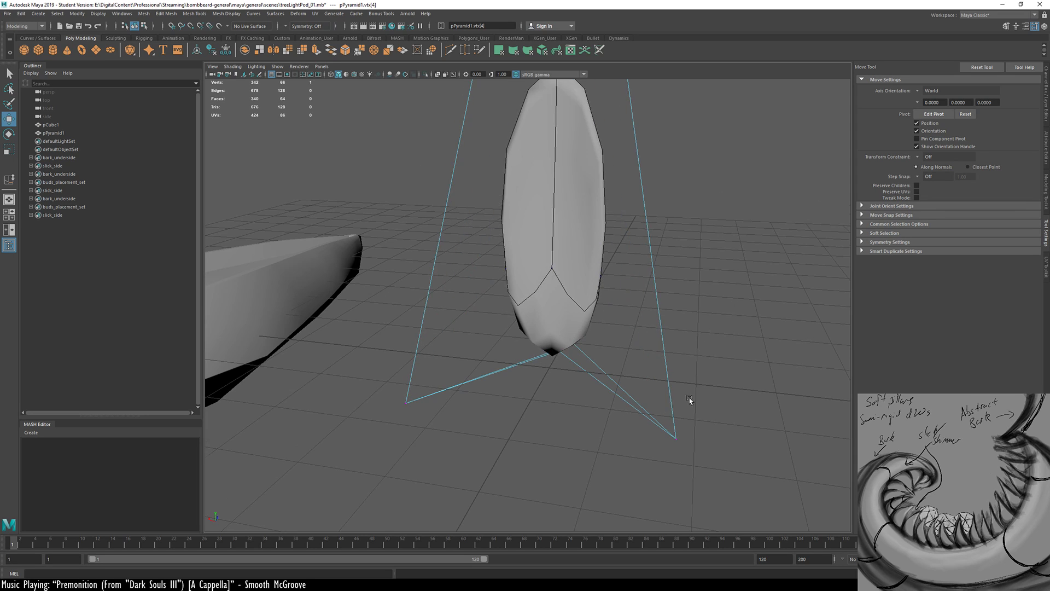
{"action": "left_click_drag", "start_coordinate": [690, 400], "coordinate": [602, 388], "text": "alt"}
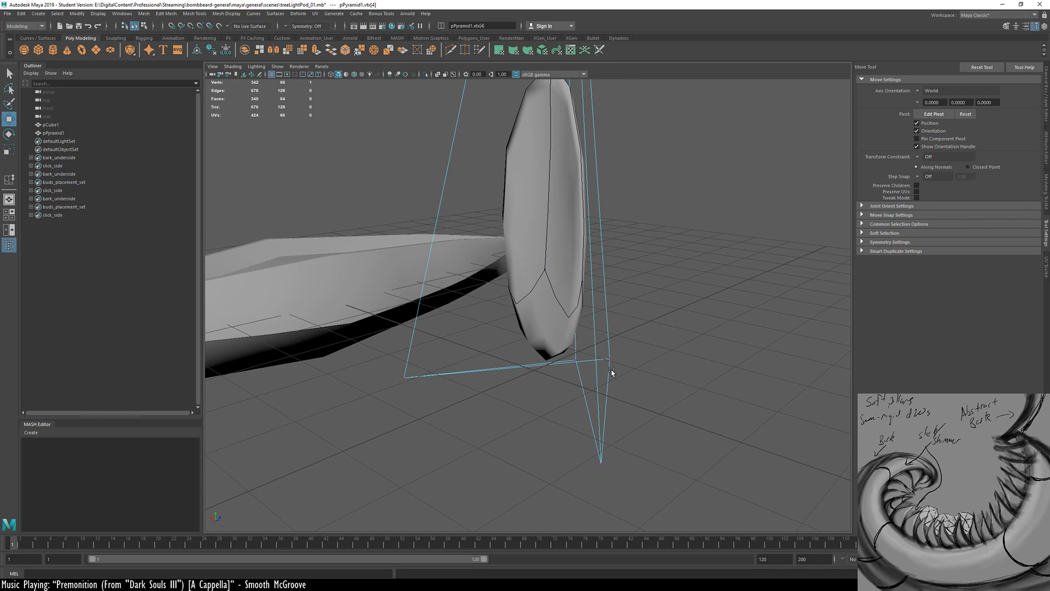
Undo the apex stretch and base corner edits made to the smoothed pyramid
{"action": "key", "text": "ctrl+z"}
{"action": "key", "text": "ctrl+z"}
{"action": "key", "text": "ctrl+z"}
{"action": "key", "text": "ctrl+z"}
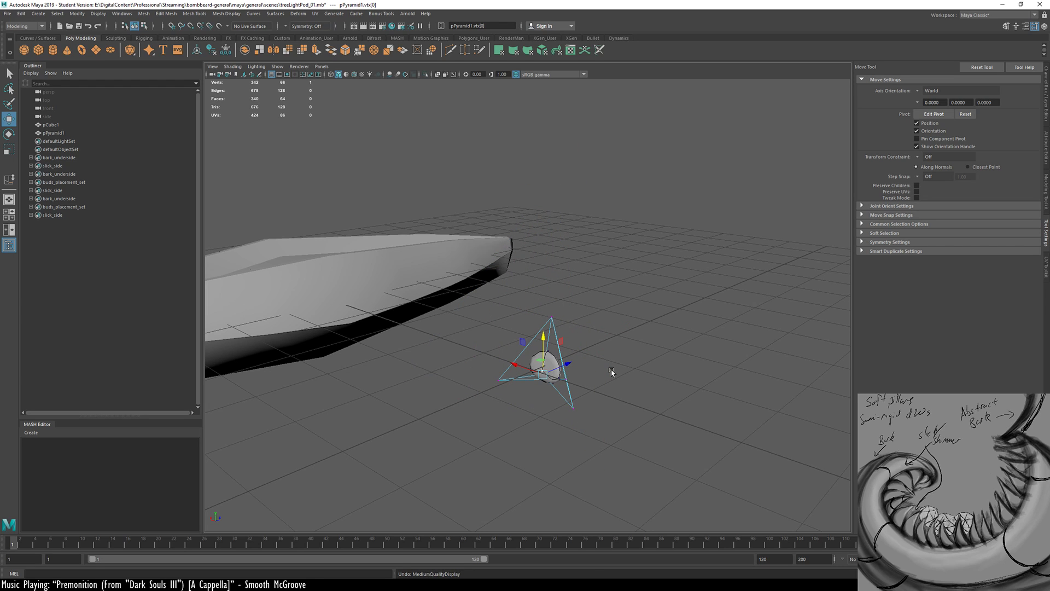
Turn off the smooth preview and examine the pyramid's dented base from below and from the sides
{"action": "key", "text": "1"}
{"action": "right_click_drag", "start_coordinate": [516, 375], "coordinate": [863, 354], "text": "alt"}
{"action": "middle_click_drag", "start_coordinate": [622, 371], "coordinate": [518, 279], "text": "alt"}
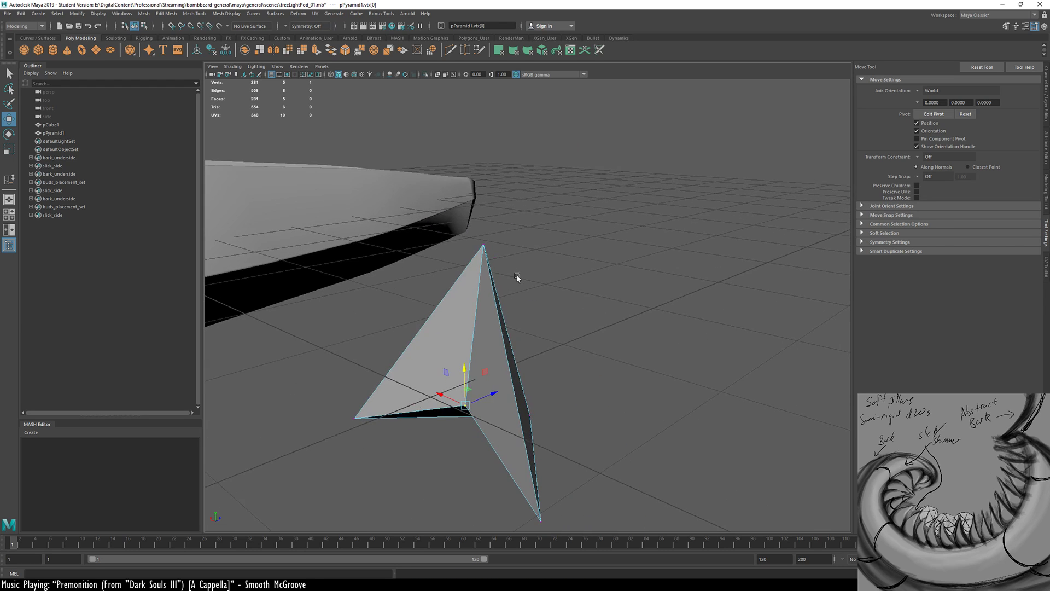
{"action": "left_click_drag", "start_coordinate": [491, 408], "coordinate": [563, 267], "text": "alt"}
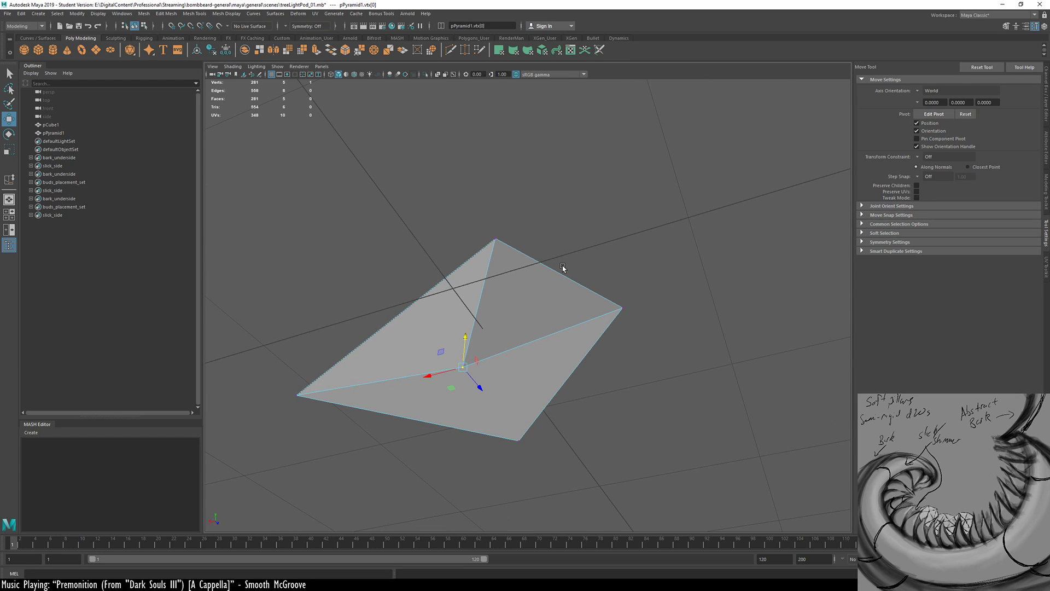
{"action": "left_click_drag", "start_coordinate": [562, 267], "coordinate": [276, 267], "text": "alt"}
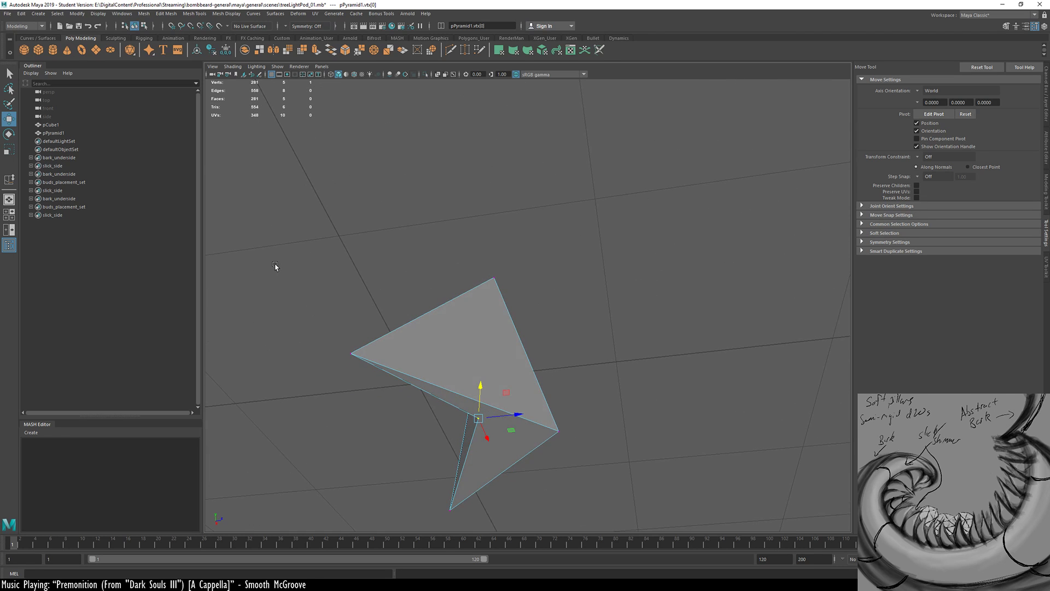
{"action": "left_click_drag", "start_coordinate": [403, 353], "coordinate": [623, 414], "text": "alt"}
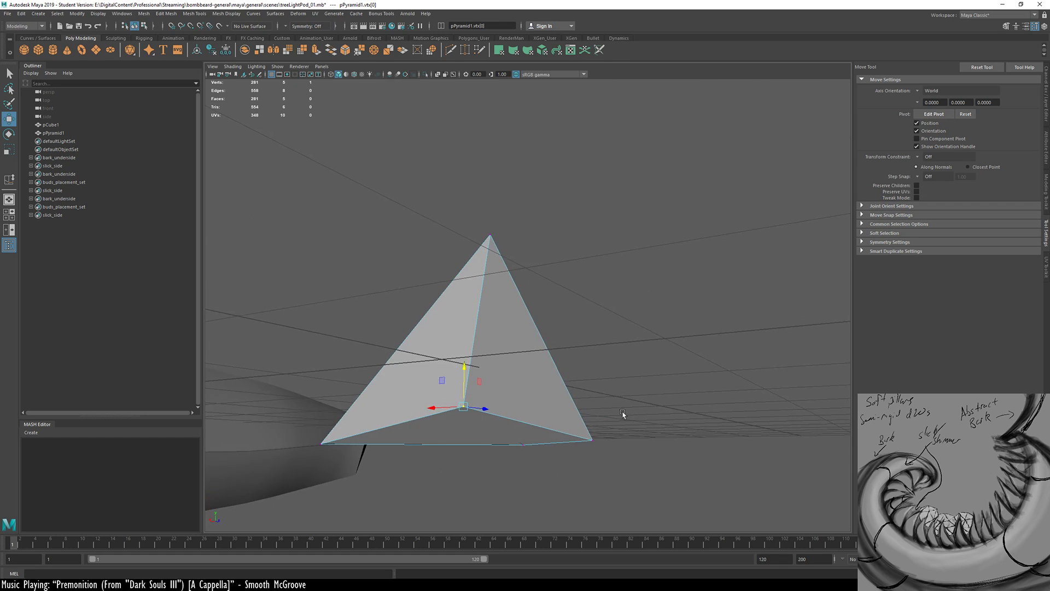
Delete the pyramid's base face and two of its side faces, keeping two side faces that share an edge
{"action": "mouse_move", "coordinate": [437, 376]}
{"action": "left_mouse_down", "text": "shift"}
{"action": "mouse_move", "coordinate": [452, 427]}
{"action": "mouse_move", "coordinate": [491, 380]}
{"action": "mouse_move", "coordinate": [392, 266]}
{"action": "left_mouse_up", "text": "shift"}
{"action": "key", "text": "Delete"}
{"action": "left_click", "coordinate": [475, 366]}
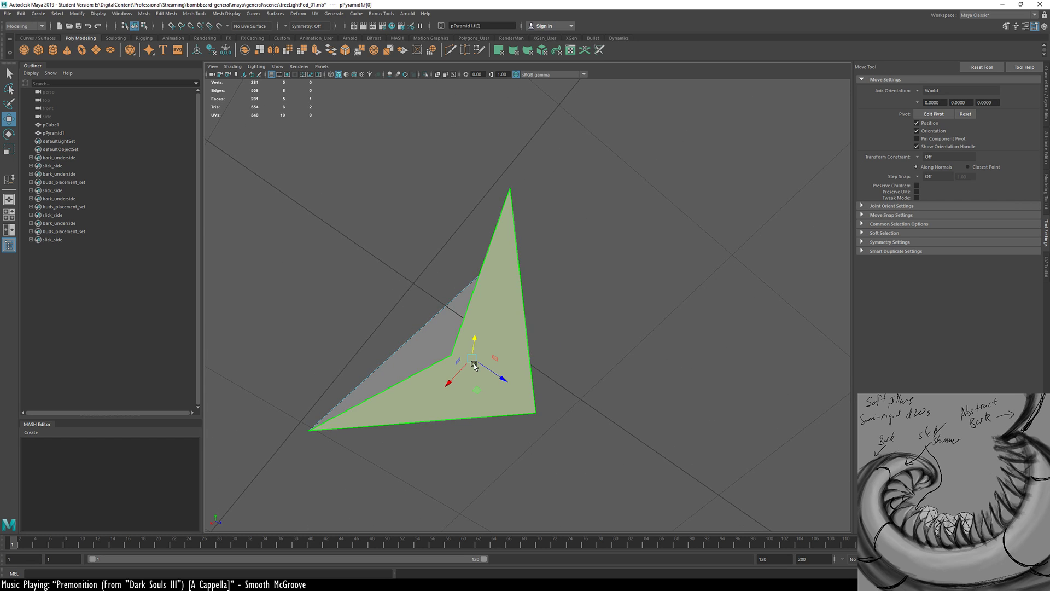
{"action": "key", "text": "Delete"}
{"action": "left_click", "coordinate": [437, 335]}
{"action": "key", "text": "Delete"}
{"action": "left_click_drag", "start_coordinate": [446, 328], "coordinate": [545, 359], "text": "alt"}
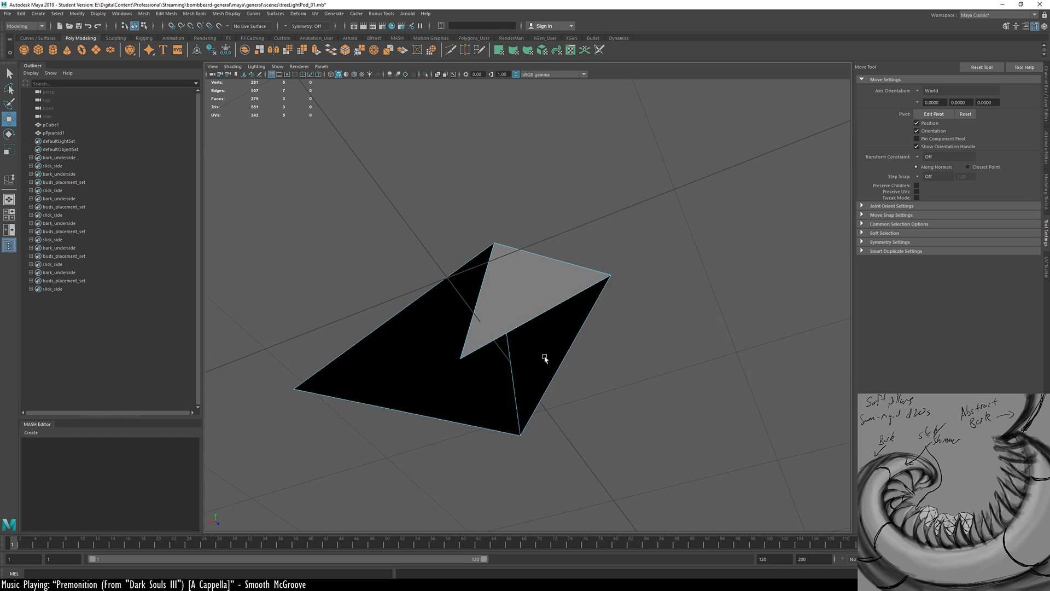
{"action": "left_click", "coordinate": [519, 303]}
{"action": "key", "text": "Delete"}
Try a Multi-Cut across the two remaining faces a short way below the apex
{"action": "left_click_drag", "start_coordinate": [497, 274], "coordinate": [578, 350], "text": "alt"}
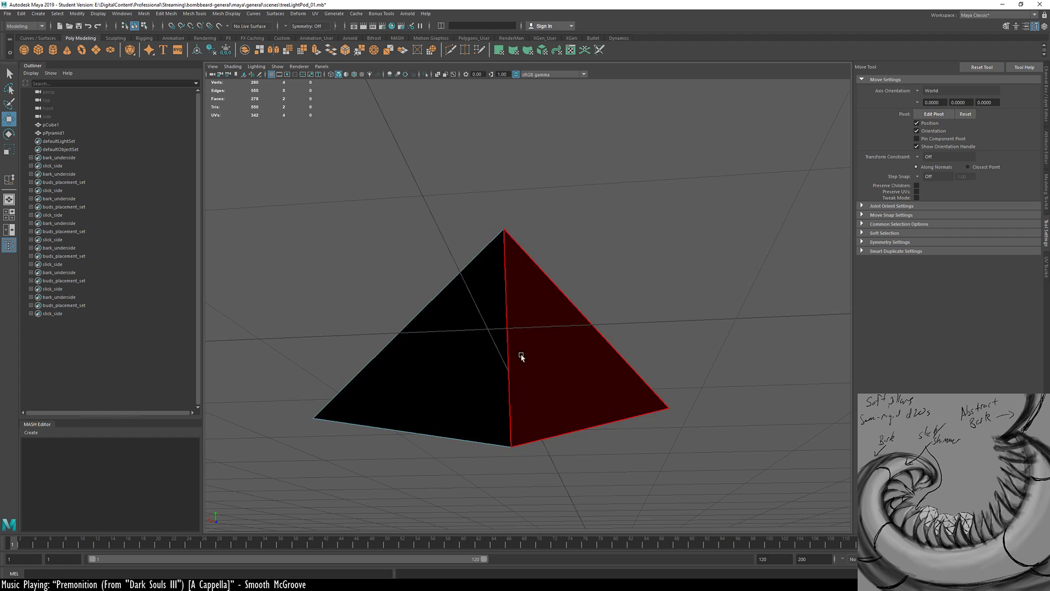
{"action": "key", "text": "ctrl+shift+x"}
{"action": "left_click", "coordinate": [504, 229]}
{"action": "key", "text": "Escape"}
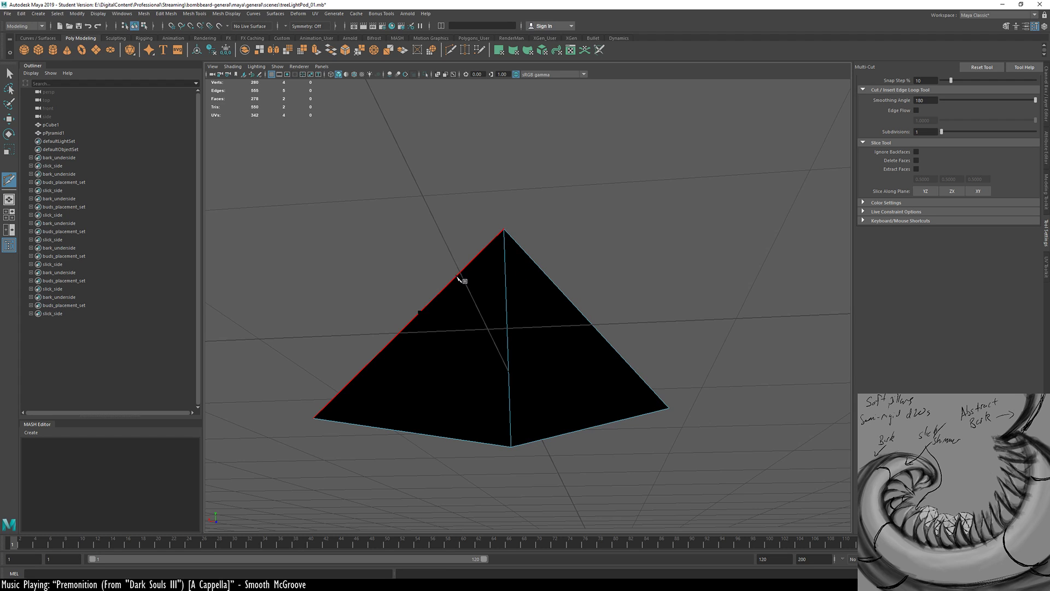
{"action": "left_click", "coordinate": [542, 269]}
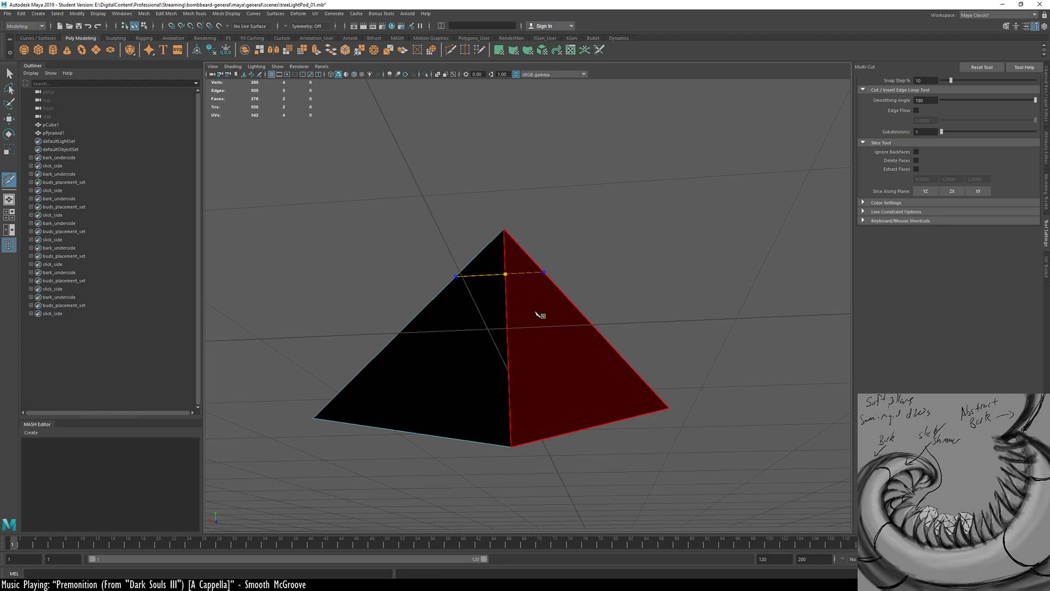
{"action": "left_click_drag", "start_coordinate": [533, 314], "coordinate": [262, 398], "text": "alt"}
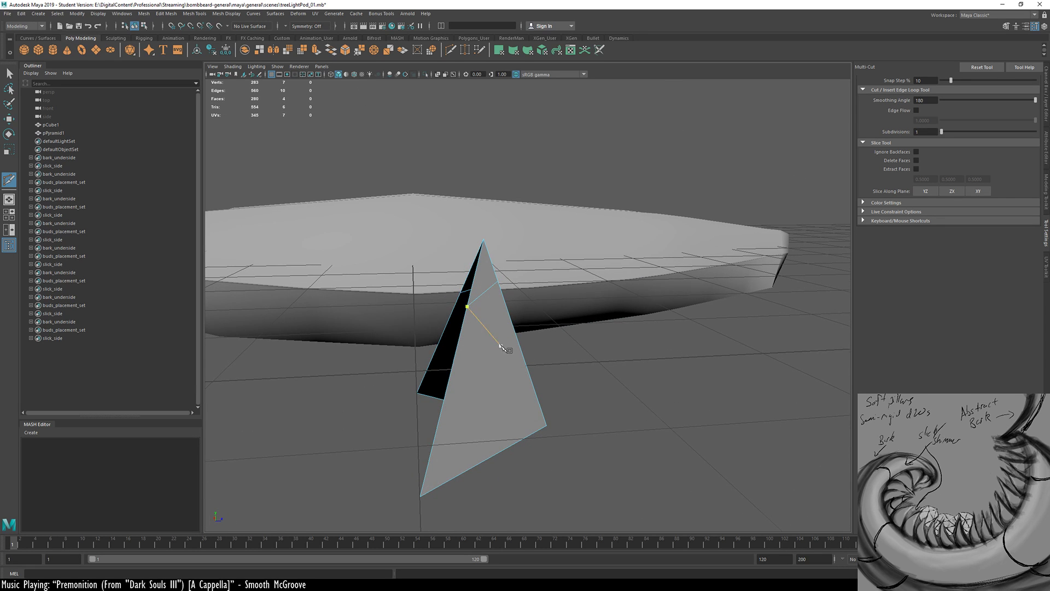
{"action": "left_click_drag", "start_coordinate": [499, 346], "coordinate": [533, 274], "text": "alt"}
{"action": "key", "text": "w"}
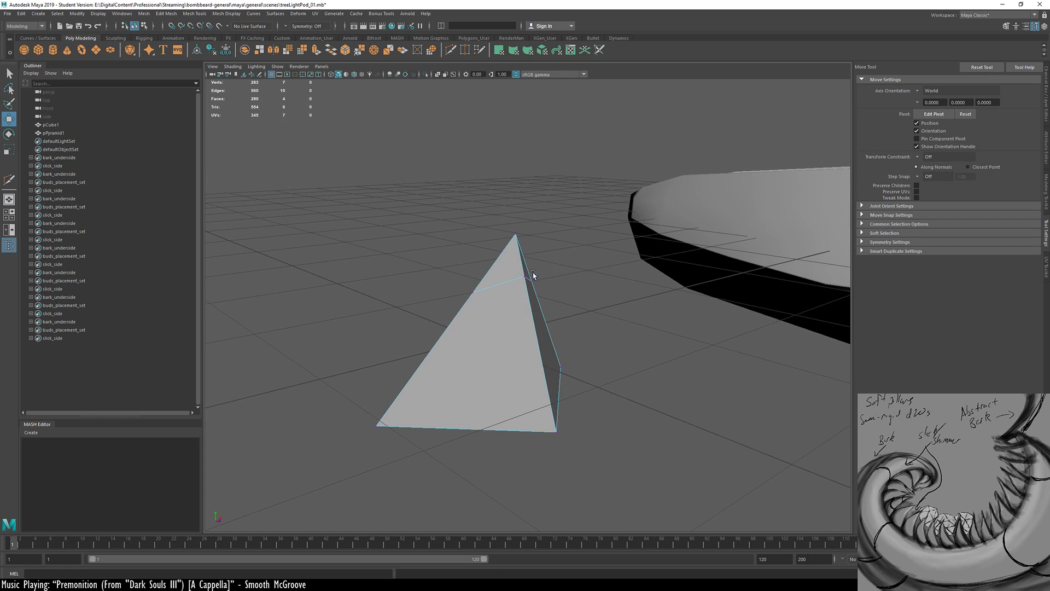
Try deleting the vertex where the new cut crosses the edge shared by the two faces
{"action": "key", "text": "q"}
{"action": "left_click", "coordinate": [524, 278]}
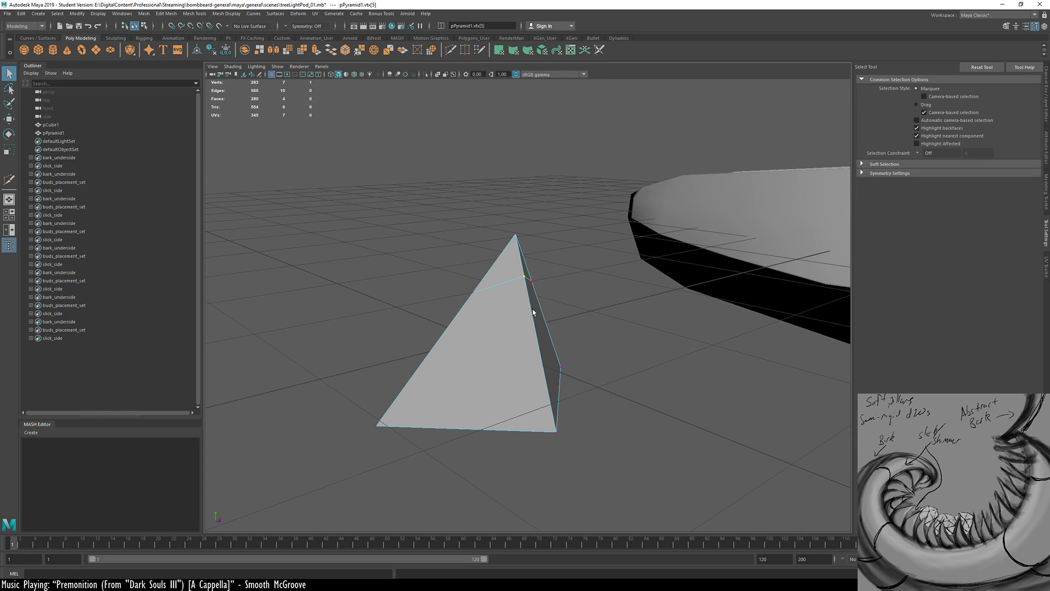
{"action": "key", "text": "Delete"}
{"action": "left_click_drag", "start_coordinate": [495, 329], "coordinate": [446, 368], "text": "alt"}
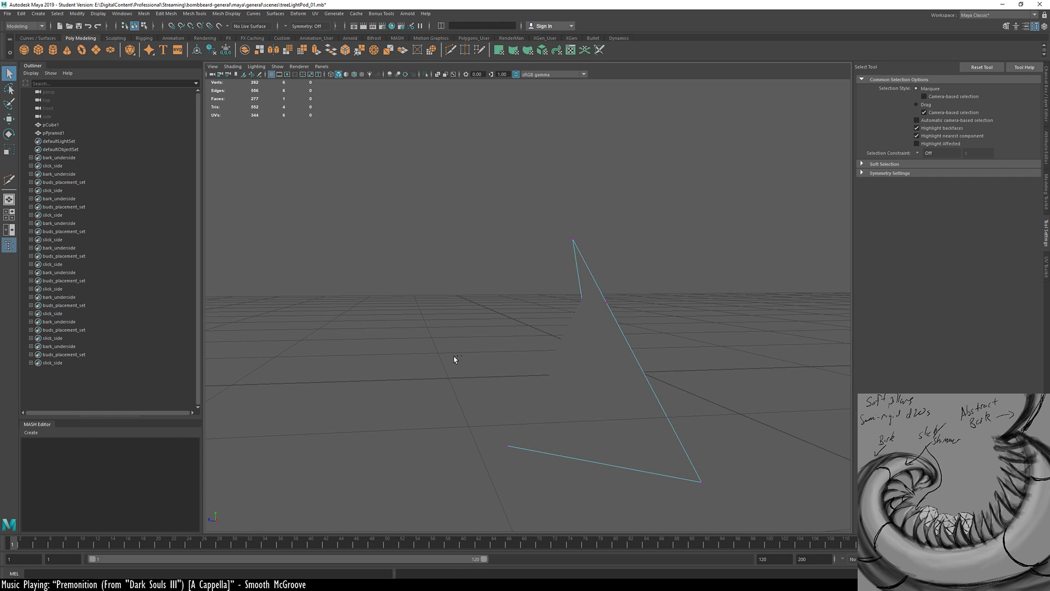
Undo the vertex deletion and the cut across the two faces
{"action": "key", "text": "ctrl+z"}
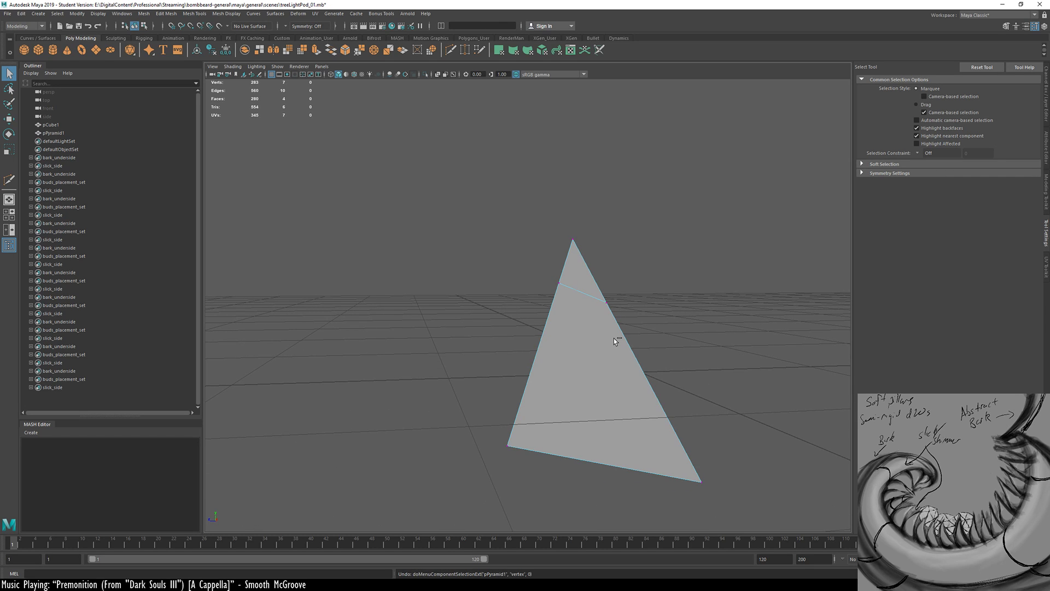
{"action": "key", "text": "ctrl+z"}
{"action": "left_click_drag", "start_coordinate": [546, 338], "coordinate": [463, 338], "text": "alt"}
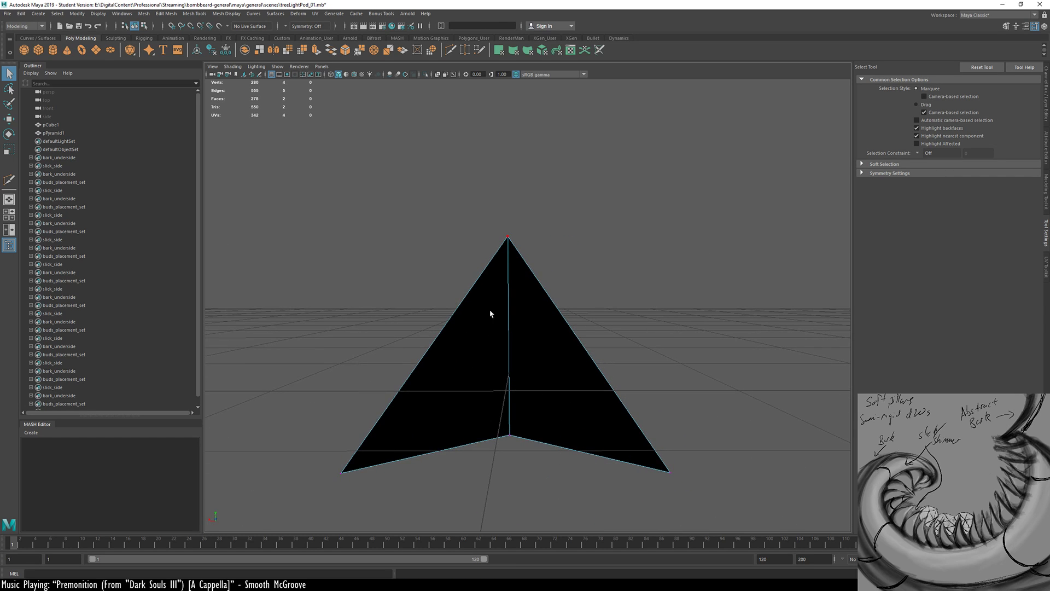
Insert a vertex on each of the pyramid's two outer slanted edges with Multi-Cut
{"action": "right_click_drag", "start_coordinate": [496, 299], "coordinate": [462, 298], "text": "shift"}
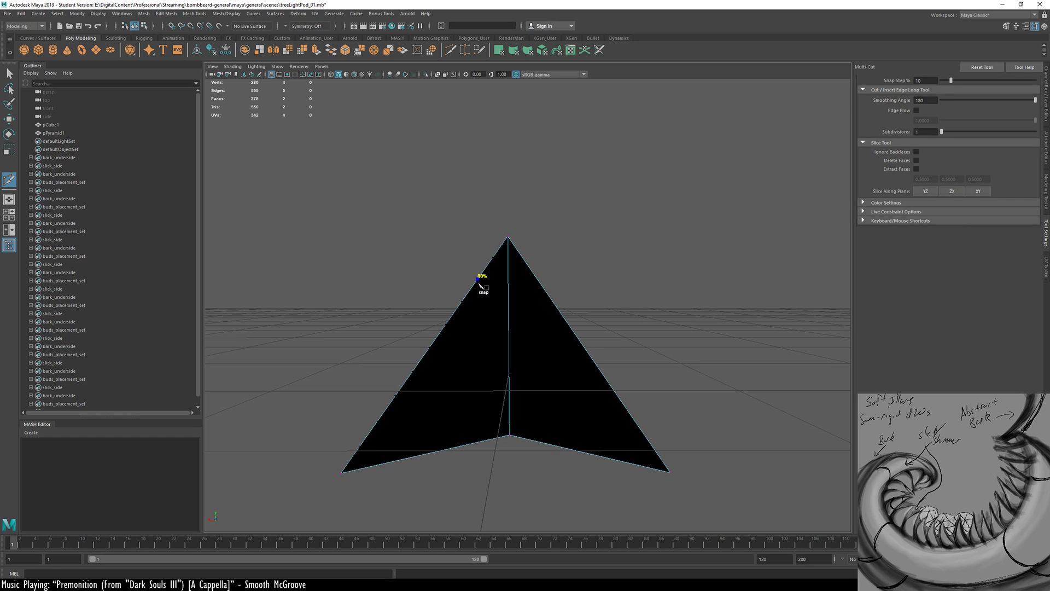
{"action": "left_click", "coordinate": [535, 304], "text": "shift"}
{"action": "left_click", "coordinate": [551, 300], "text": "shift"}
{"action": "key", "text": "e"}
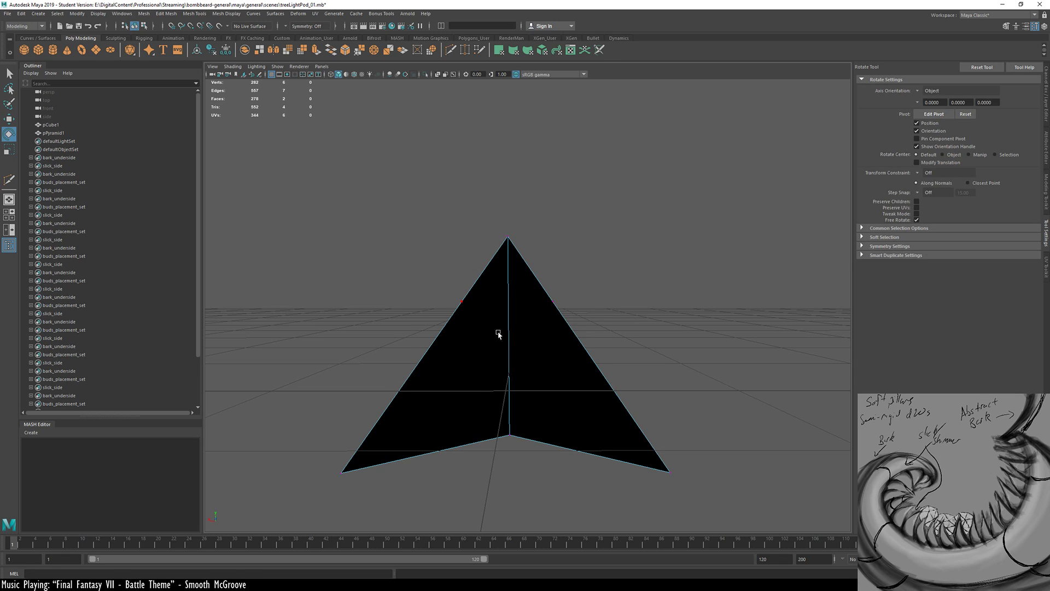
Select the two new edge vertices and move them up and outward to form shoulders below the apex, then return to object mode
{"action": "left_click_drag", "start_coordinate": [497, 332], "coordinate": [441, 301], "text": "alt"}
{"action": "left_click", "coordinate": [441, 300]}
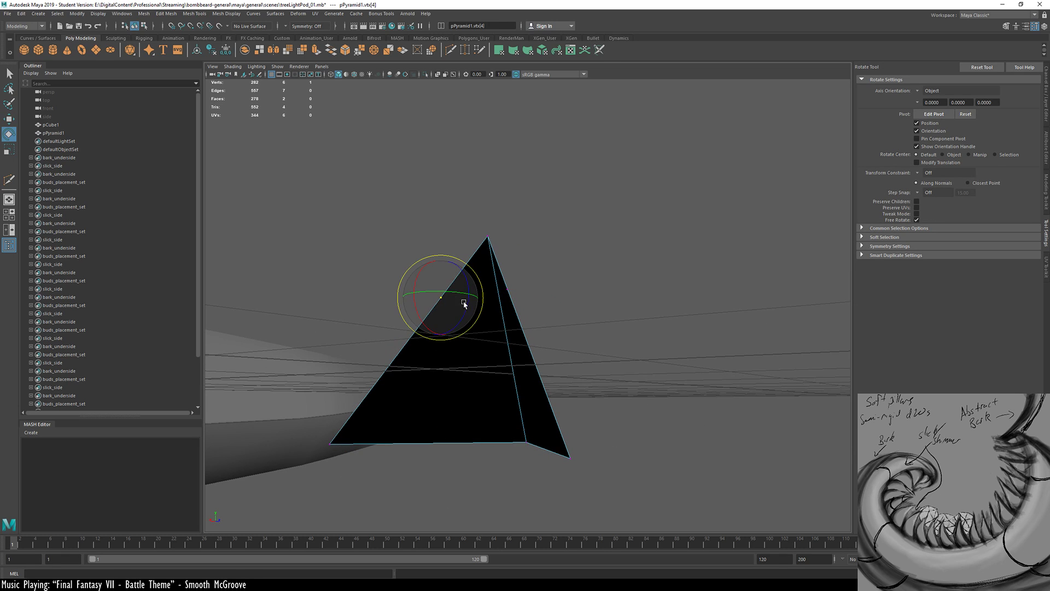
{"action": "left_click", "coordinate": [508, 289], "text": "shift"}
{"action": "left_click_drag", "start_coordinate": [508, 289], "coordinate": [356, 328], "text": "alt"}
{"action": "key", "text": "w"}
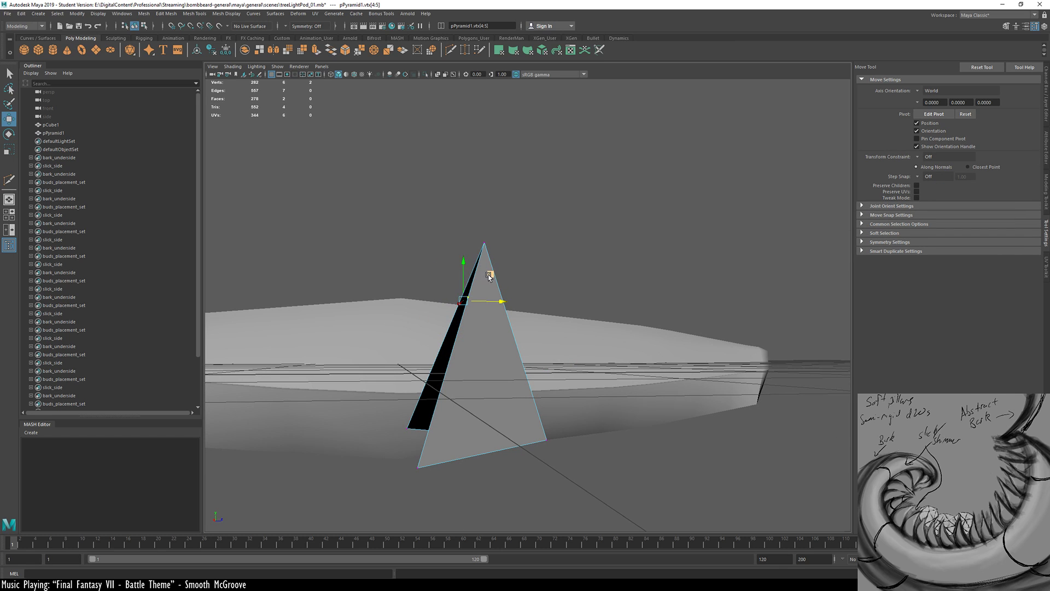
{"action": "middle_click_drag", "start_coordinate": [489, 276], "coordinate": [476, 253]}
{"action": "left_click_drag", "start_coordinate": [425, 327], "coordinate": [673, 304], "text": "alt"}
{"action": "mouse_move", "coordinate": [578, 252]}
{"action": "left_mouse_down"}
{"action": "mouse_move", "coordinate": [587, 262]}
{"action": "mouse_move", "coordinate": [581, 255]}
{"action": "left_mouse_up"}
{"action": "left_click_drag", "start_coordinate": [623, 303], "coordinate": [667, 369], "text": "alt"}
{"action": "left_click_drag", "start_coordinate": [605, 347], "coordinate": [445, 291]}
{"action": "key", "text": "F8"}
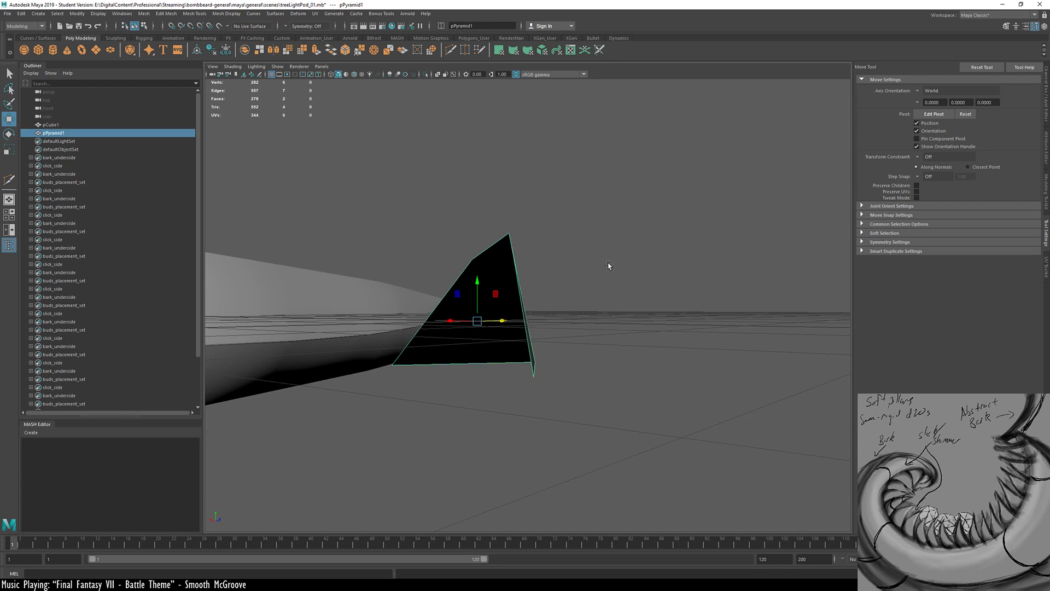
Try extruding the pyramid's faces for thickness with a smooth preview, then undo back to the unthickened extrusion
{"action": "left_click_drag", "start_coordinate": [574, 304], "coordinate": [518, 322], "text": "alt"}
{"action": "key", "text": "ctrl+e"}
{"action": "mouse_move", "coordinate": [595, 365]}
{"action": "middle_mouse_down"}
{"action": "mouse_move", "coordinate": [581, 368]}
{"action": "mouse_move", "coordinate": [595, 369]}
{"action": "middle_mouse_up"}
{"action": "left_click_drag", "start_coordinate": [583, 373], "coordinate": [537, 396], "text": "alt"}
{"action": "key", "text": "3"}
{"action": "key", "text": "ctrl+z"}
{"action": "key", "text": "ctrl+z"}
{"action": "key", "text": "ctrl+z"}
{"action": "key", "text": "ctrl+z"}
{"action": "key", "text": "ctrl+z"}
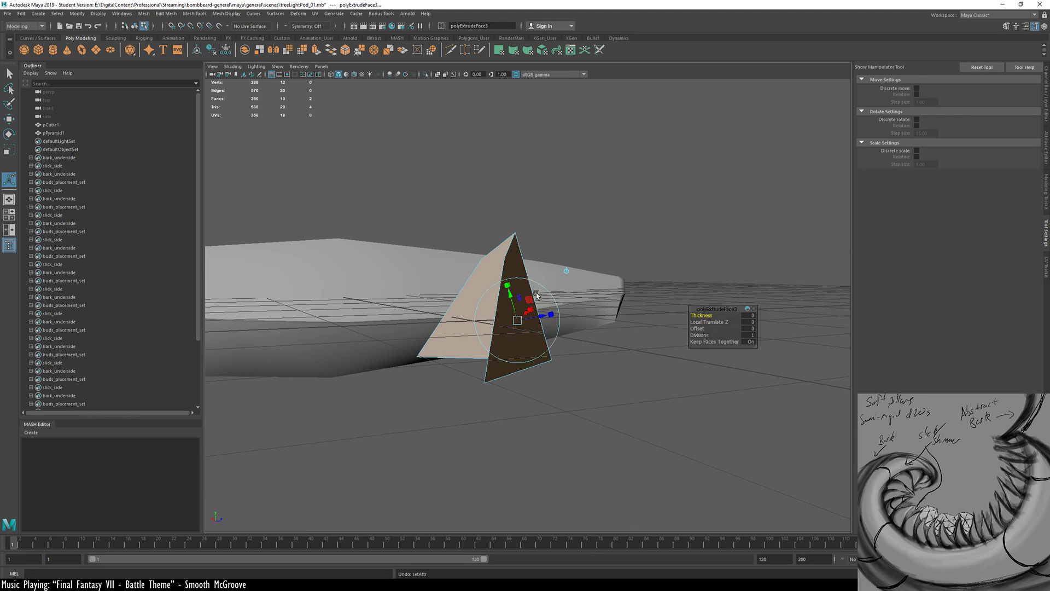
Try raising the apex vertex of the extruded pyramid
{"action": "key", "text": "q"}
{"action": "left_click", "coordinate": [515, 232]}
{"action": "left_click_drag", "start_coordinate": [516, 232], "coordinate": [524, 259], "text": "alt"}
{"action": "key", "text": "w"}
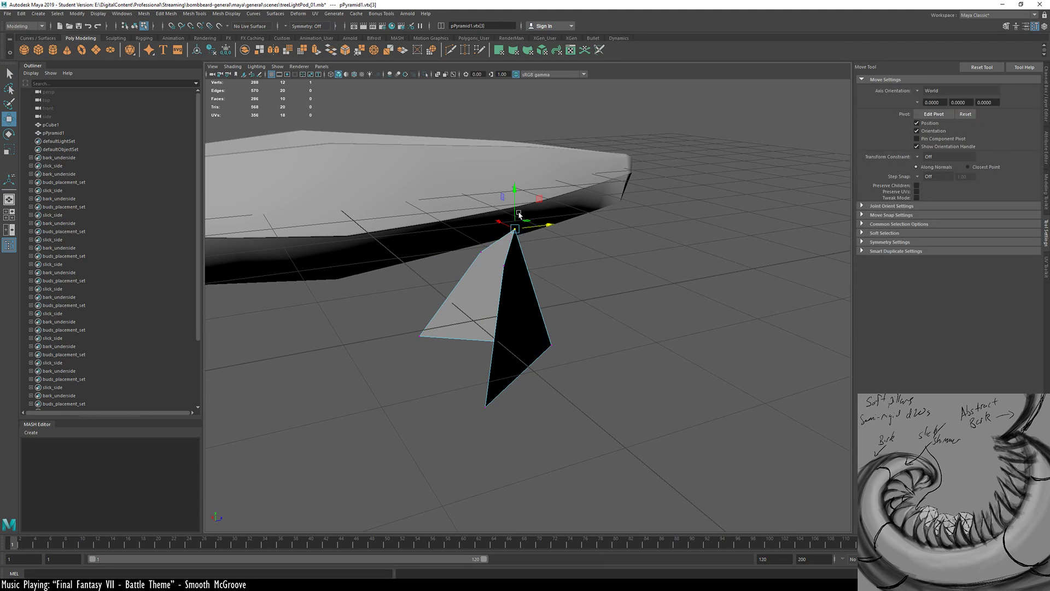
{"action": "left_click_drag", "start_coordinate": [516, 192], "coordinate": [521, 126]}
{"action": "left_click_drag", "start_coordinate": [503, 205], "coordinate": [601, 254], "text": "alt"}
{"action": "left_click_drag", "start_coordinate": [486, 253], "coordinate": [571, 249], "text": "alt"}
{"action": "right_click_drag", "start_coordinate": [571, 249], "coordinate": [693, 242], "text": "alt"}
{"action": "left_click_drag", "start_coordinate": [694, 243], "coordinate": [615, 287], "text": "alt"}
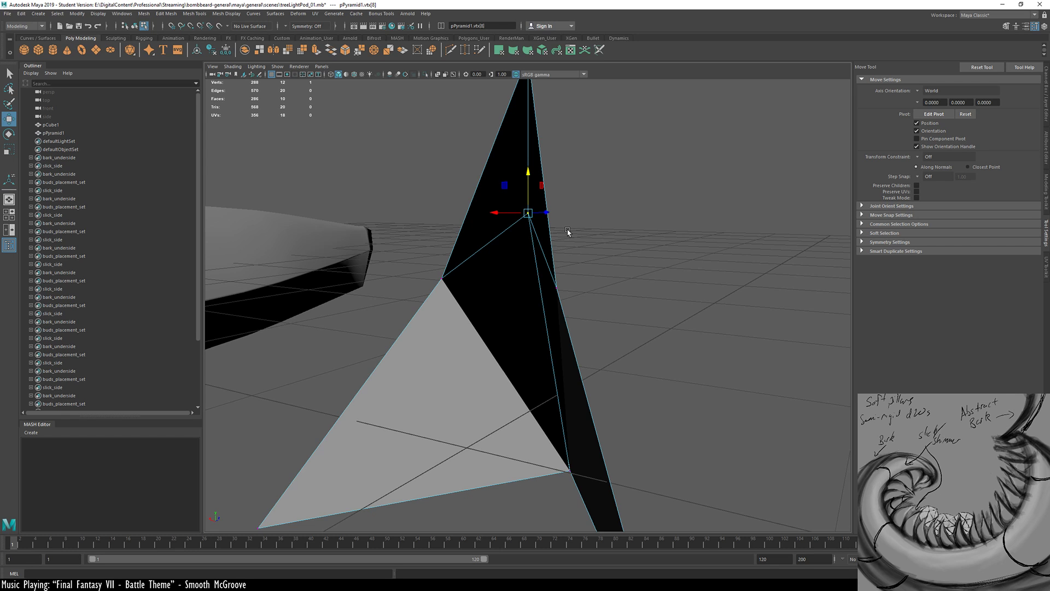
Undo the apex vertex move and the pyramid's face extrusion
{"action": "key", "text": "Delete"}
{"action": "left_click_drag", "start_coordinate": [581, 260], "coordinate": [600, 274], "text": "alt"}
{"action": "key", "text": "ctrl+z"}
{"action": "key", "text": "ctrl+z"}
{"action": "key", "text": "ctrl+z"}
{"action": "key", "text": "ctrl+z"}
{"action": "key", "text": "ctrl+z"}
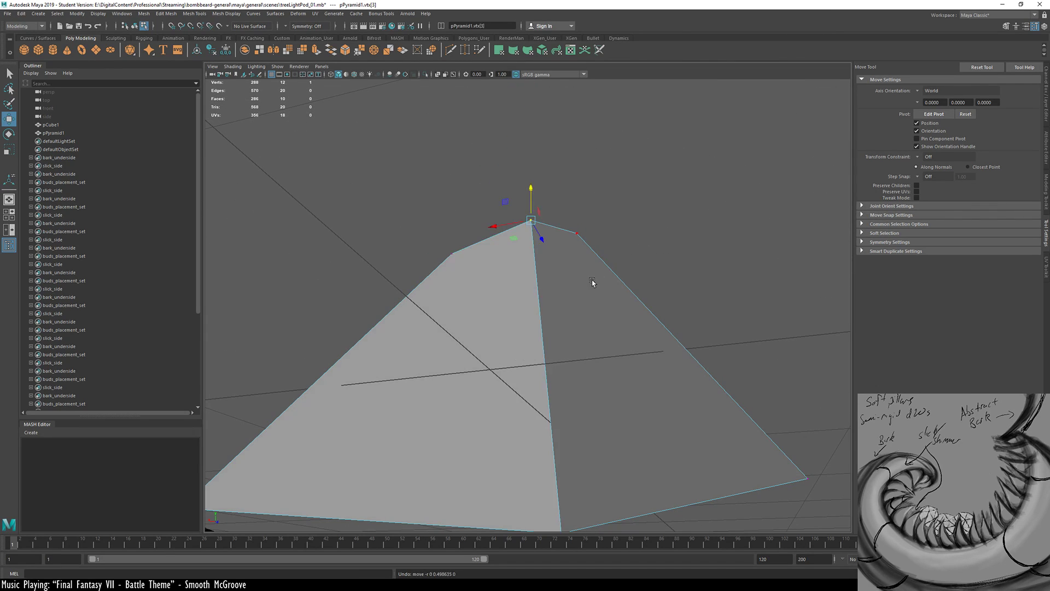
{"action": "key", "text": "ctrl+z"}
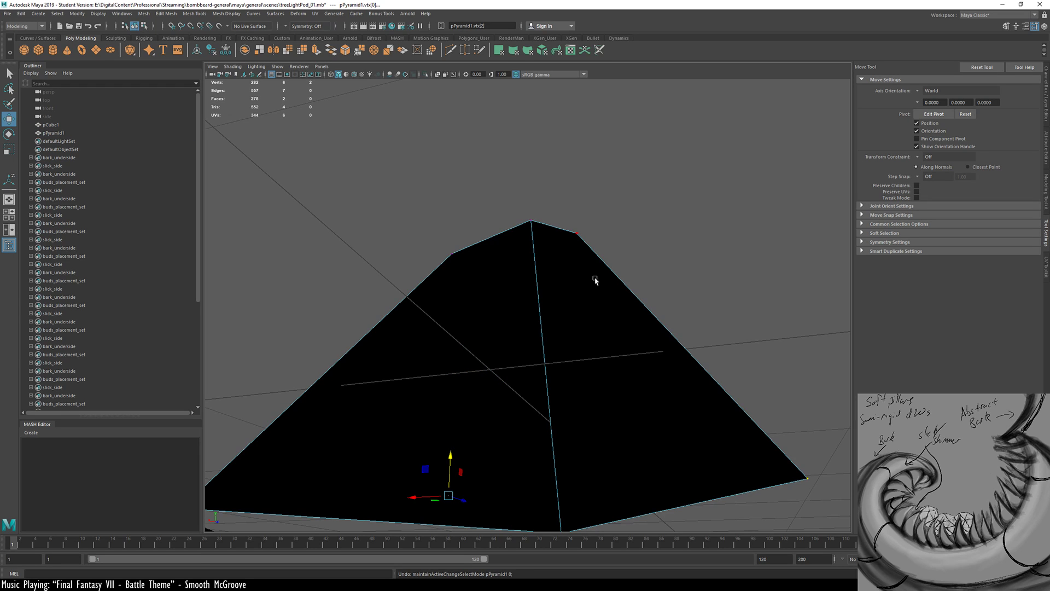
Raise the pyramid's apex vertex and shift its two shoulder vertices upward
{"action": "left_click_drag", "start_coordinate": [547, 277], "coordinate": [509, 288], "text": "alt"}
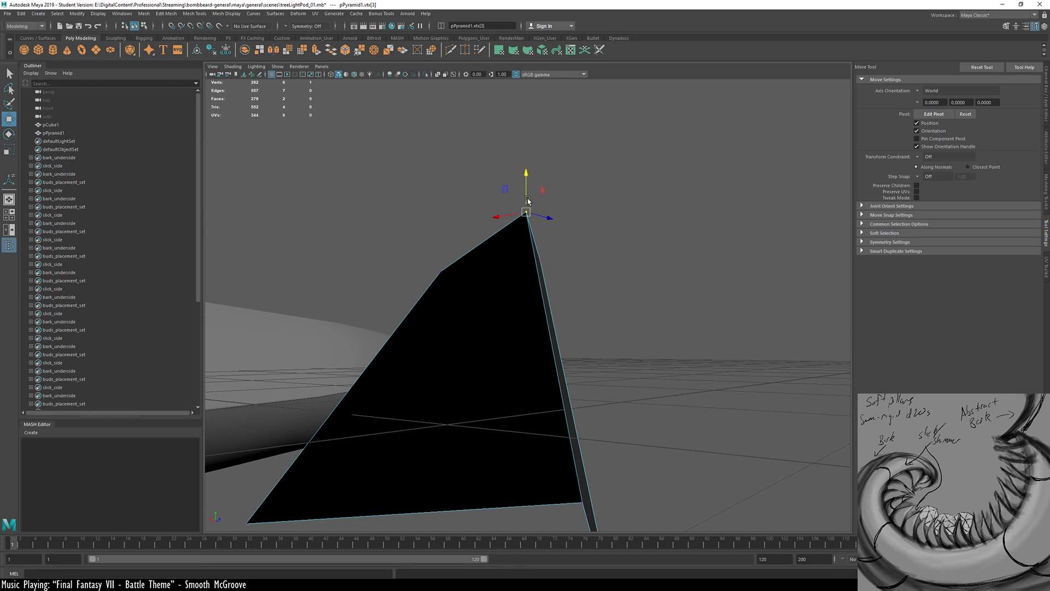
{"action": "left_click_drag", "start_coordinate": [528, 200], "coordinate": [527, 110]}
{"action": "left_click_drag", "start_coordinate": [537, 310], "coordinate": [477, 286], "text": "alt"}
{"action": "left_click_drag", "start_coordinate": [514, 253], "coordinate": [502, 188]}
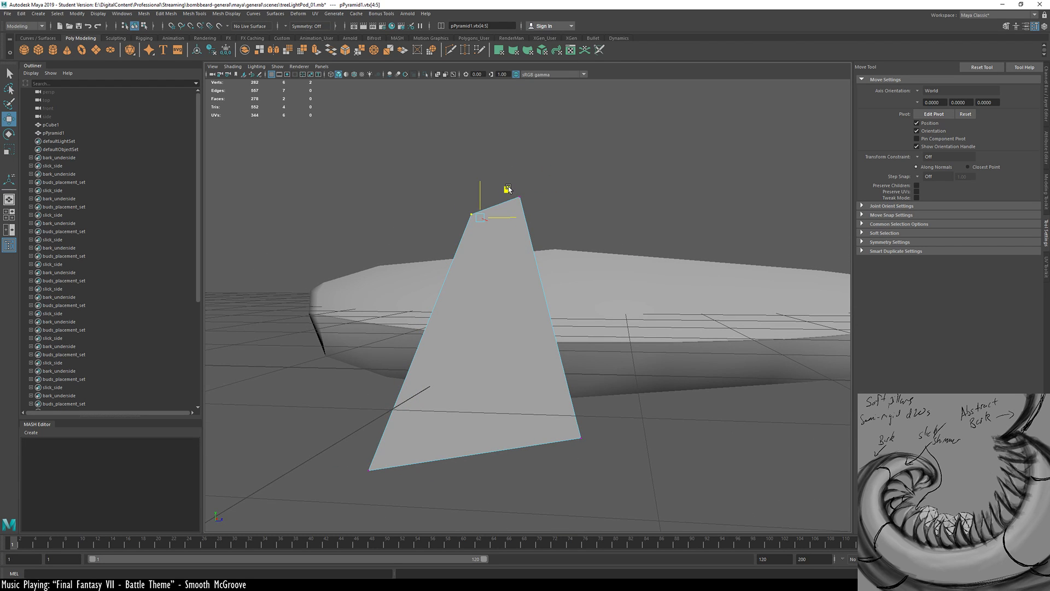
Select the three top vertices, raise them to lengthen the piece, and turn on smooth preview
{"action": "left_click_drag", "start_coordinate": [536, 307], "coordinate": [487, 301], "text": "alt"}
{"action": "left_click_drag", "start_coordinate": [426, 172], "coordinate": [587, 233]}
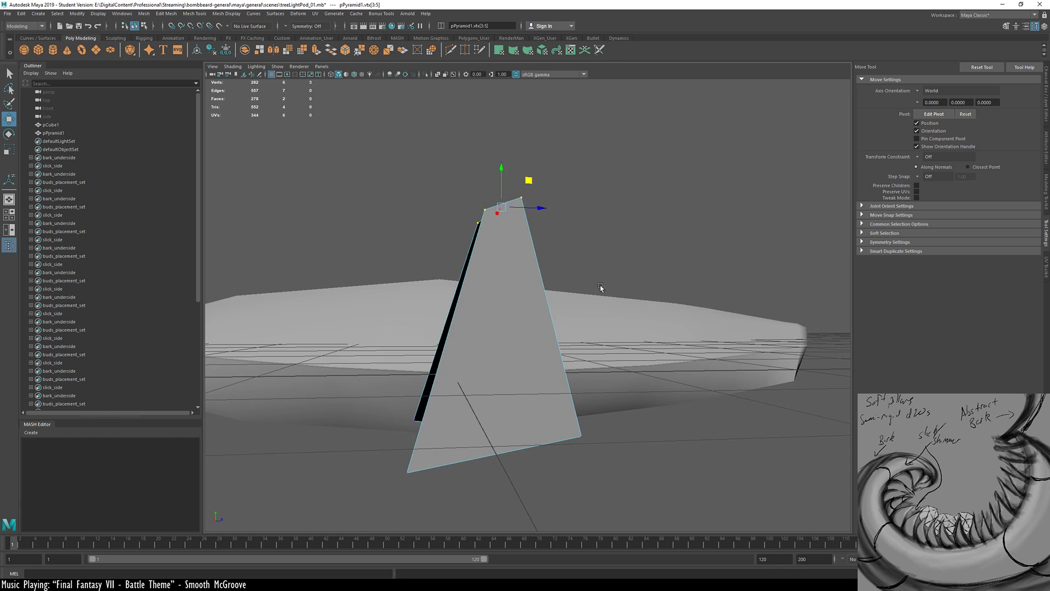
{"action": "left_click_drag", "start_coordinate": [600, 286], "coordinate": [566, 272], "text": "alt"}
{"action": "left_click_drag", "start_coordinate": [496, 169], "coordinate": [488, 346], "text": "alt"}
{"action": "key", "text": "3"}
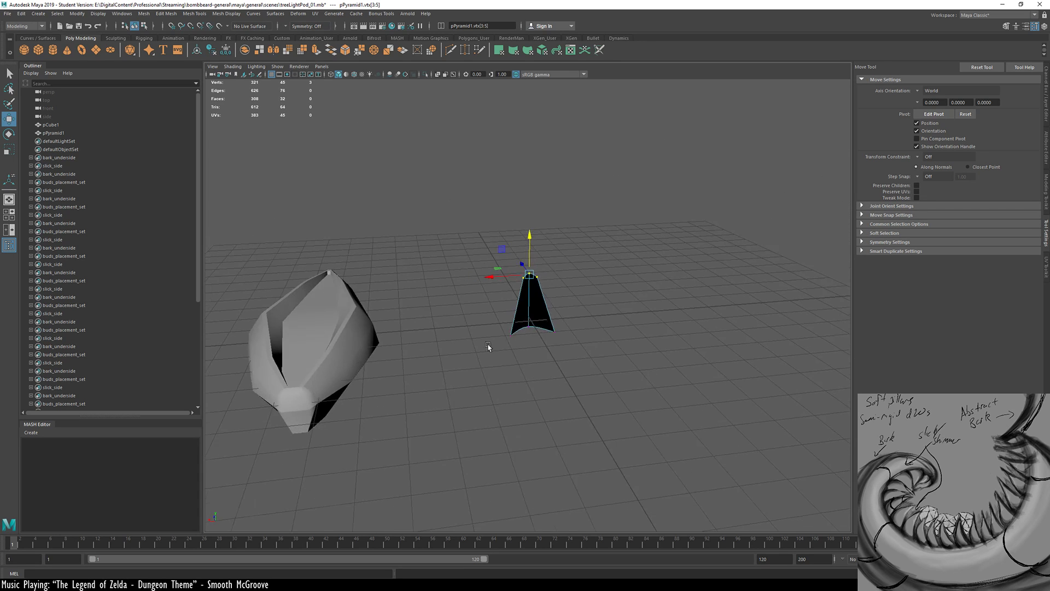
Move the large pod mesh pCube1 so that it sits directly beneath the pyramid piece
{"action": "left_click", "coordinate": [321, 349]}
{"action": "left_click_drag", "start_coordinate": [298, 335], "coordinate": [535, 282]}
{"action": "right_click_drag", "start_coordinate": [520, 309], "coordinate": [755, 307], "text": "alt"}
{"action": "middle_click_drag", "start_coordinate": [599, 290], "coordinate": [543, 352], "text": "alt"}
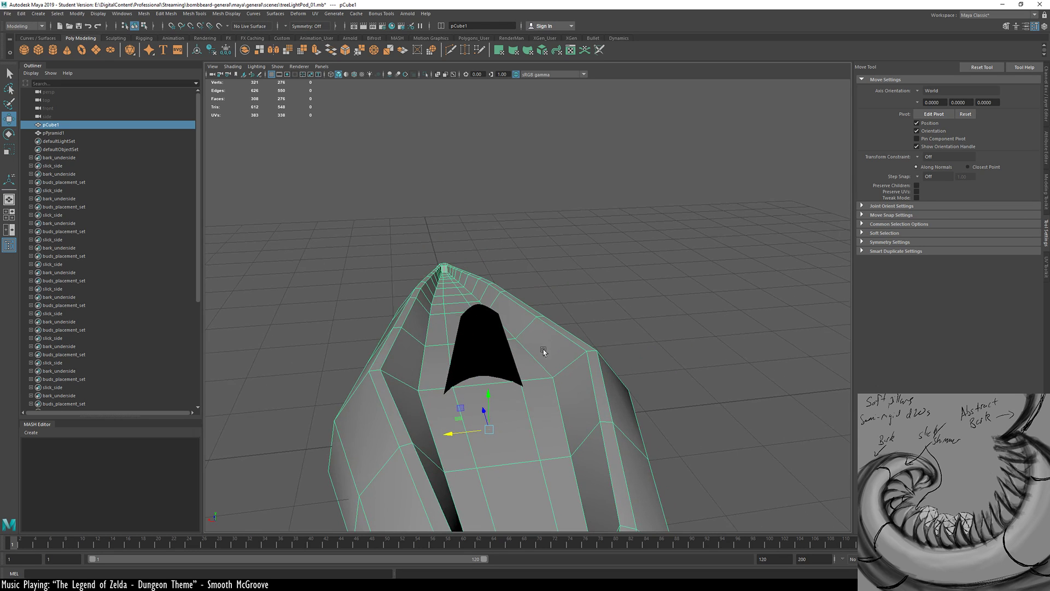
{"action": "right_click_drag", "start_coordinate": [476, 367], "coordinate": [707, 326], "text": "alt"}
{"action": "middle_click_drag", "start_coordinate": [417, 387], "coordinate": [430, 370], "text": "alt"}
Turn on Wireframe on Shaded for the viewport and select pPyramid1
{"action": "left_click", "coordinate": [452, 350]}
{"action": "left_click_drag", "start_coordinate": [450, 352], "coordinate": [358, 403], "text": "alt"}
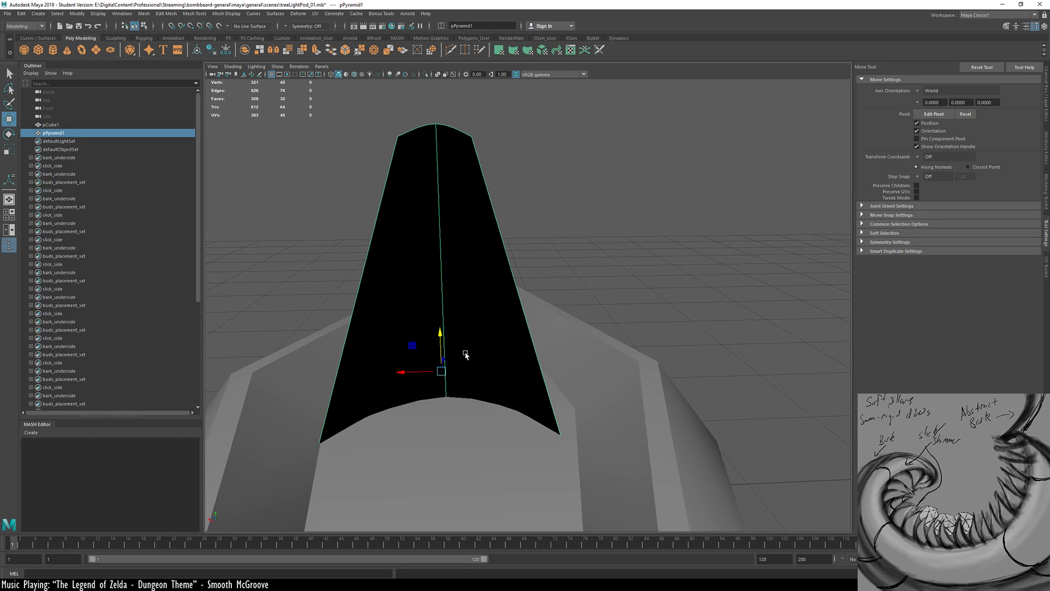
{"action": "key", "text": "r"}
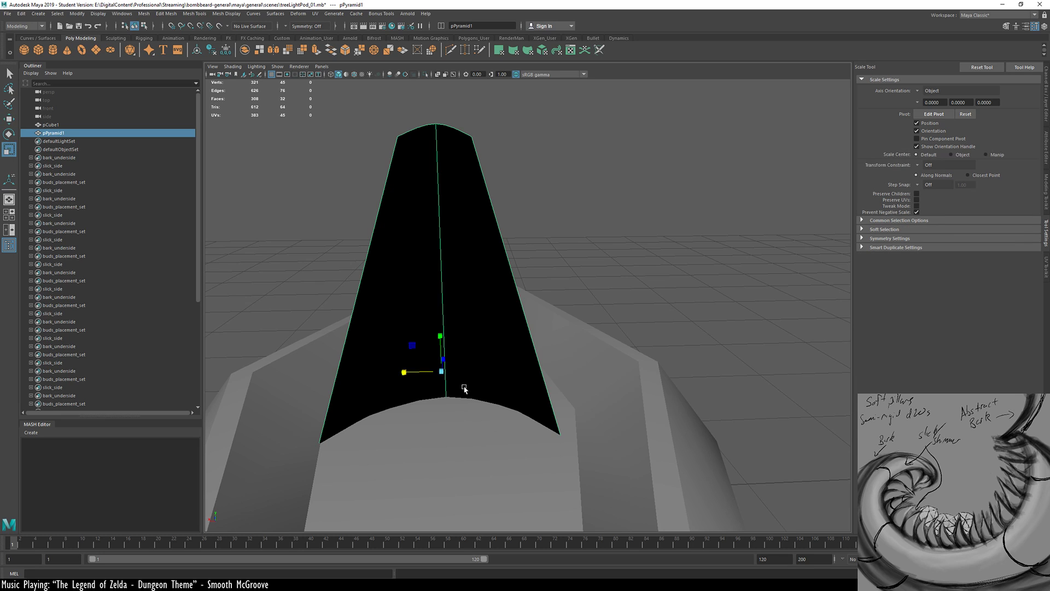
{"action": "left_click", "coordinate": [413, 289]}
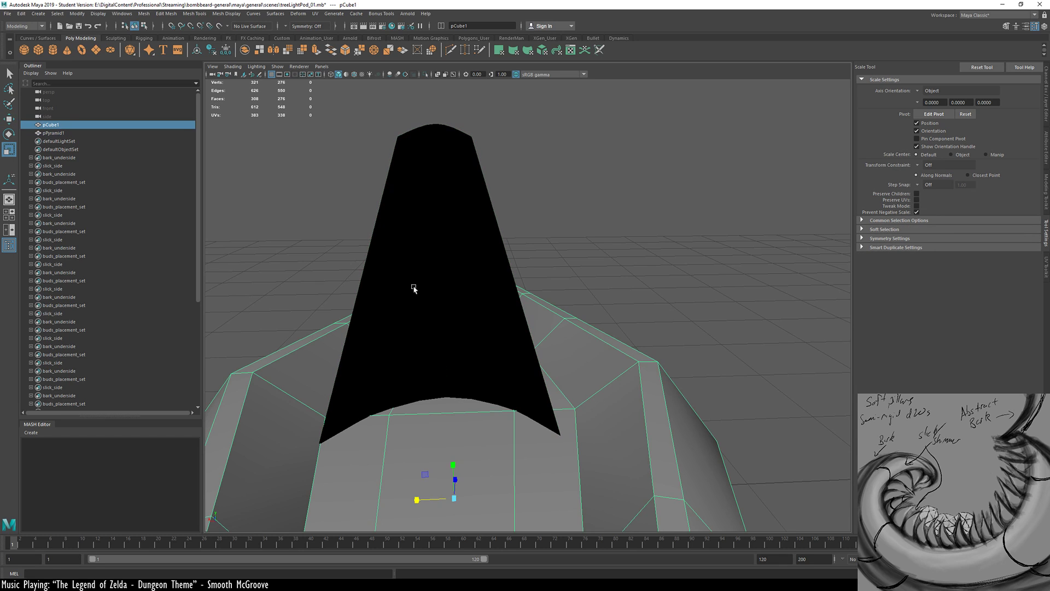
{"action": "left_click", "coordinate": [233, 66]}
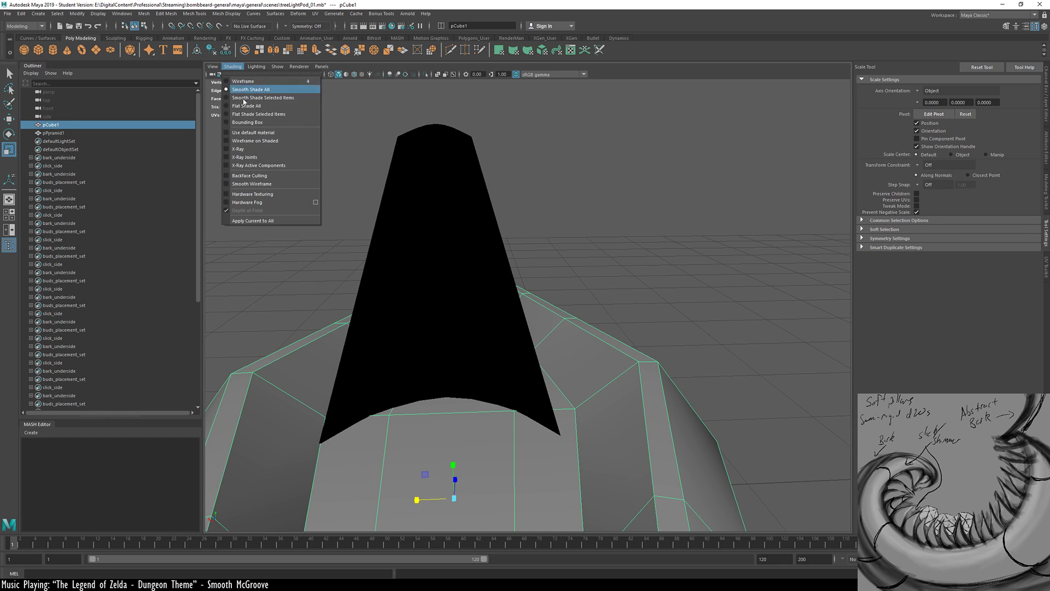
{"action": "left_click", "coordinate": [269, 143]}
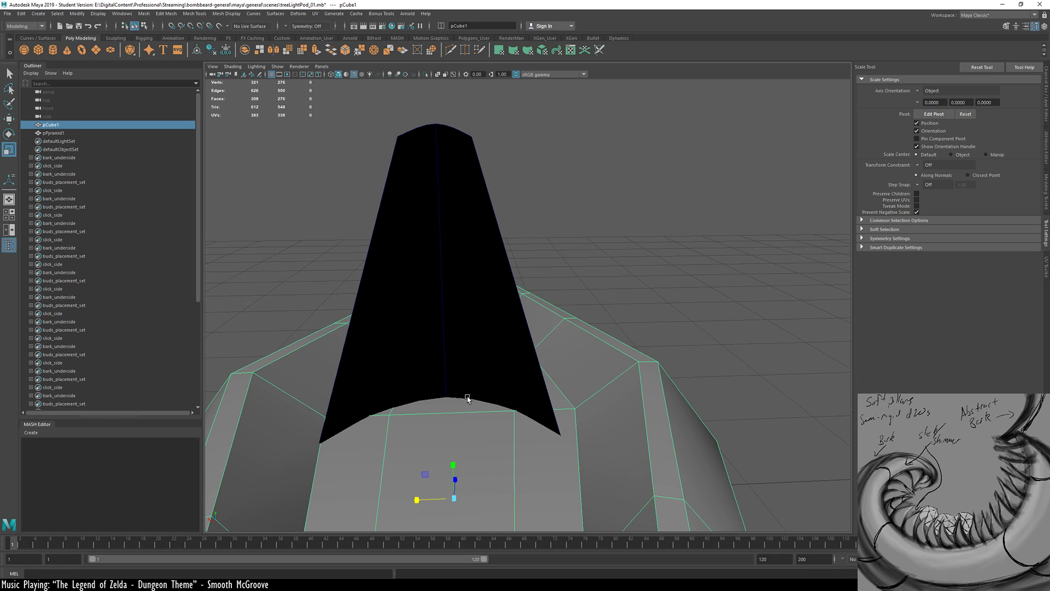
{"action": "left_click", "coordinate": [641, 276]}
{"action": "left_click", "coordinate": [437, 339]}
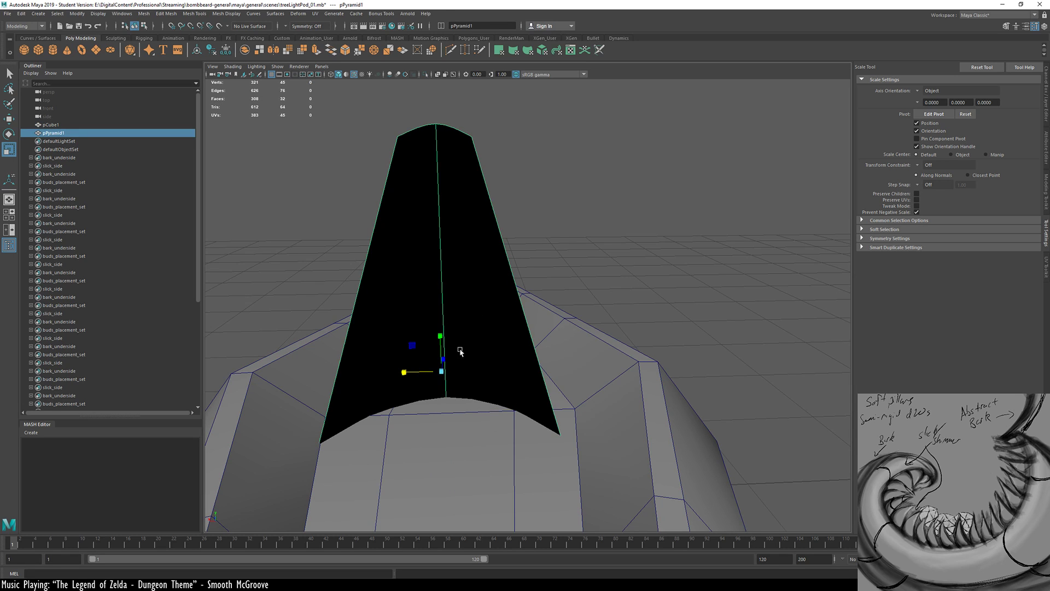
Scale pPyramid1 down in the XZ plane to make it slimmer against the pod
{"action": "mouse_move", "coordinate": [426, 374]}
{"action": "left_mouse_down", "text": "alt"}
{"action": "mouse_move", "coordinate": [442, 471]}
{"action": "mouse_move", "coordinate": [427, 384]}
{"action": "left_mouse_up", "text": "alt"}
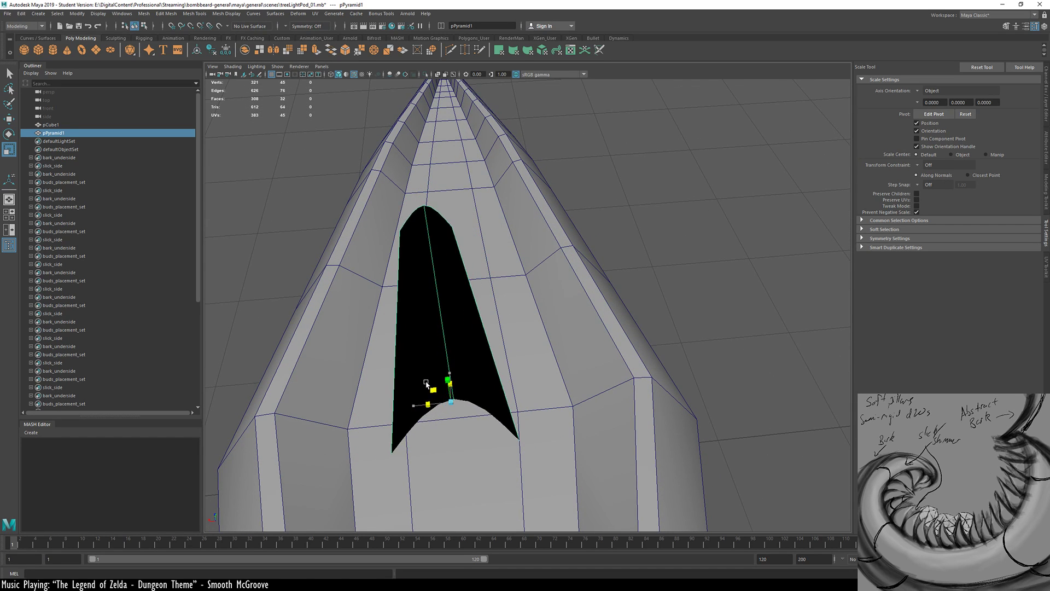
{"action": "middle_click_drag", "start_coordinate": [510, 357], "coordinate": [514, 362]}
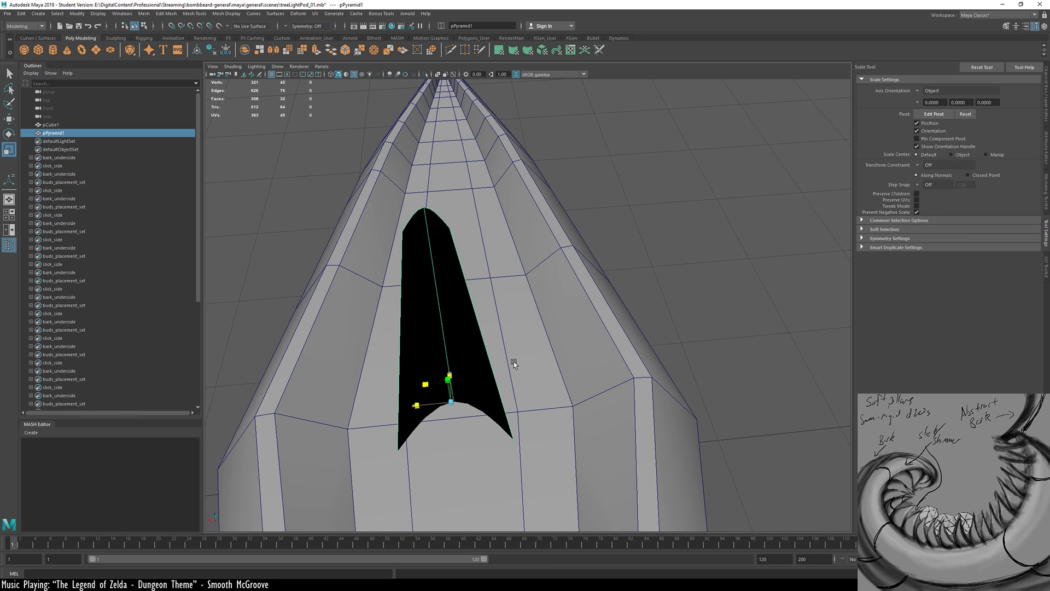
{"action": "key", "text": "w"}
{"action": "left_click_drag", "start_coordinate": [463, 419], "coordinate": [437, 379], "text": "alt"}
{"action": "left_click_drag", "start_coordinate": [431, 448], "coordinate": [409, 374], "text": "alt"}
{"action": "key", "text": "r"}
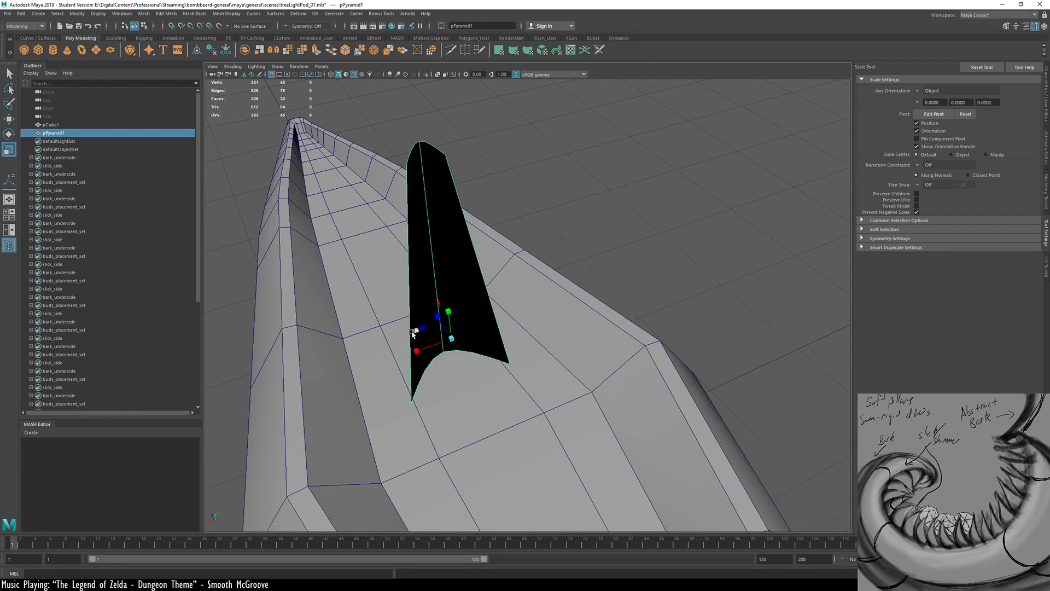
{"action": "left_click_drag", "start_coordinate": [416, 333], "coordinate": [609, 374]}
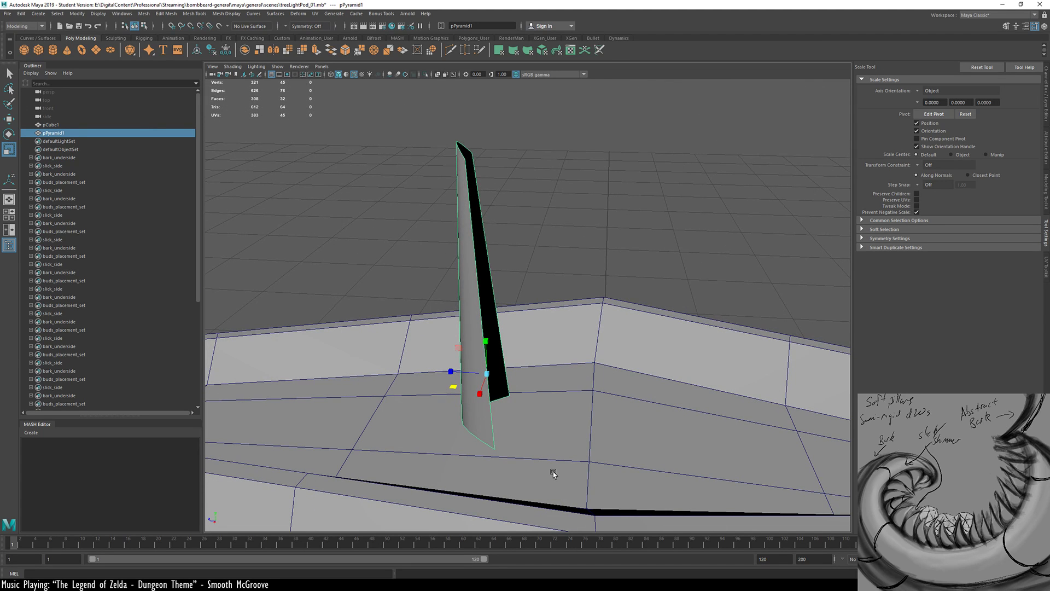
Stretch pPyramid1 along its Z axis to make it deeper
{"action": "mouse_move", "coordinate": [540, 415]}
{"action": "left_mouse_down", "text": "alt"}
{"action": "mouse_move", "coordinate": [347, 399]}
{"action": "mouse_move", "coordinate": [530, 410]}
{"action": "left_mouse_up", "text": "alt"}
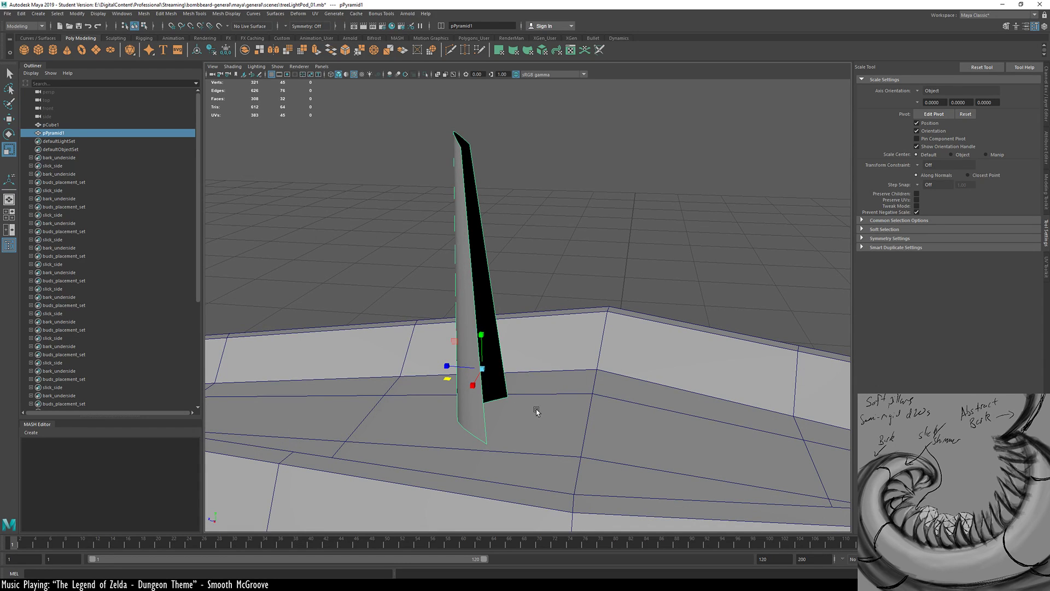
{"action": "mouse_move", "coordinate": [540, 410]}
{"action": "left_mouse_down", "text": "alt"}
{"action": "mouse_move", "coordinate": [544, 436]}
{"action": "mouse_move", "coordinate": [556, 432]}
{"action": "mouse_move", "coordinate": [546, 419]}
{"action": "left_mouse_up", "text": "alt"}
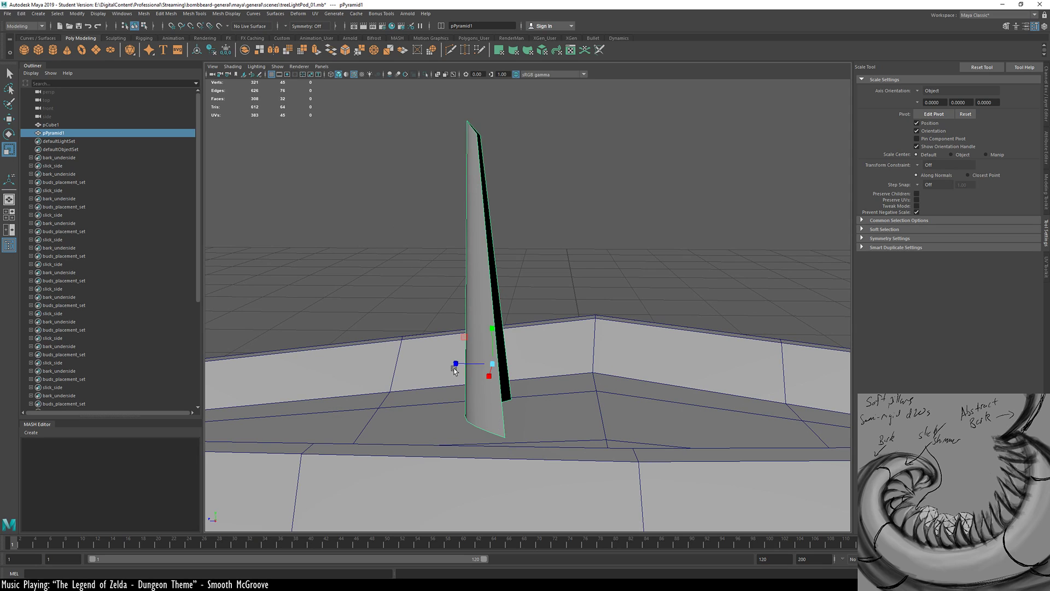
{"action": "left_click_drag", "start_coordinate": [456, 364], "coordinate": [570, 418]}
{"action": "left_click_drag", "start_coordinate": [646, 419], "coordinate": [392, 419], "text": "alt"}
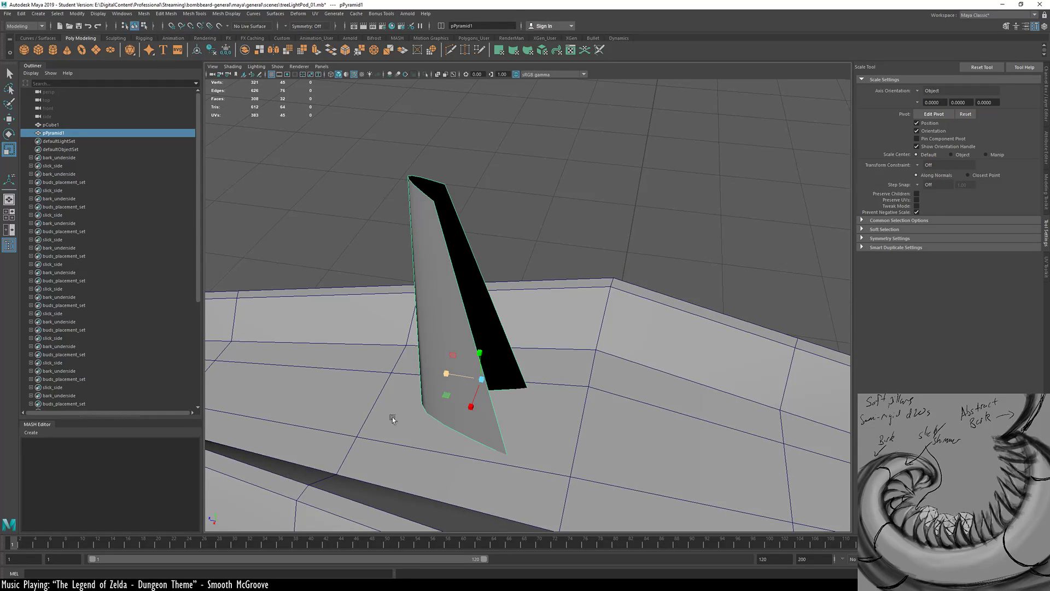
{"action": "left_click_drag", "start_coordinate": [447, 372], "coordinate": [438, 375]}
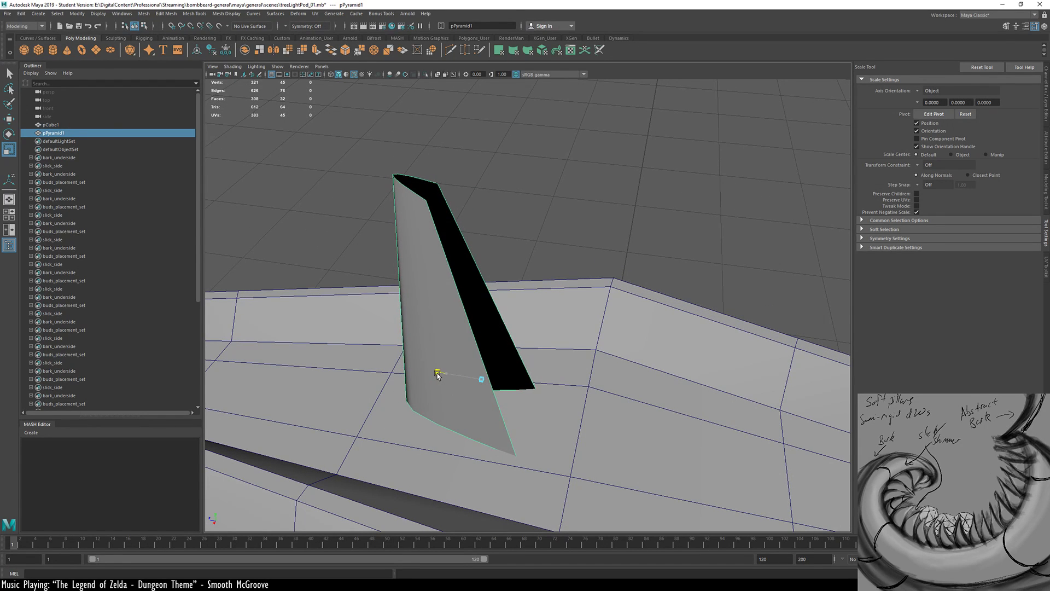
{"action": "left_click_drag", "start_coordinate": [509, 419], "coordinate": [546, 354], "text": "alt"}
Switch pPyramid1 to vertex editing and adjust the height of its bottom vertices above the pod
{"action": "key", "text": "w"}
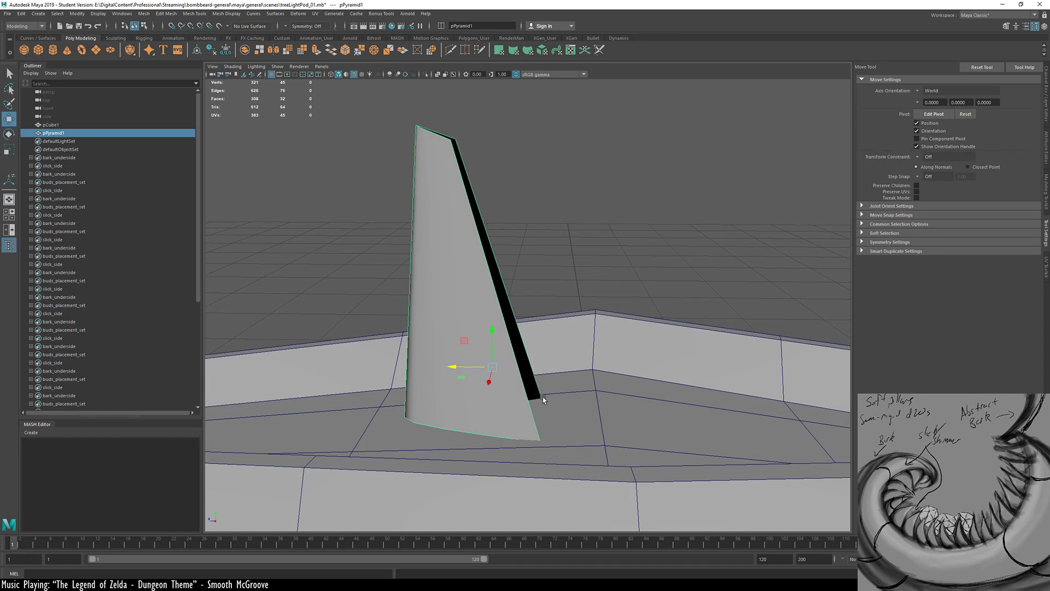
{"action": "left_click_drag", "start_coordinate": [545, 423], "coordinate": [484, 464], "text": "alt"}
{"action": "key", "text": "F9"}
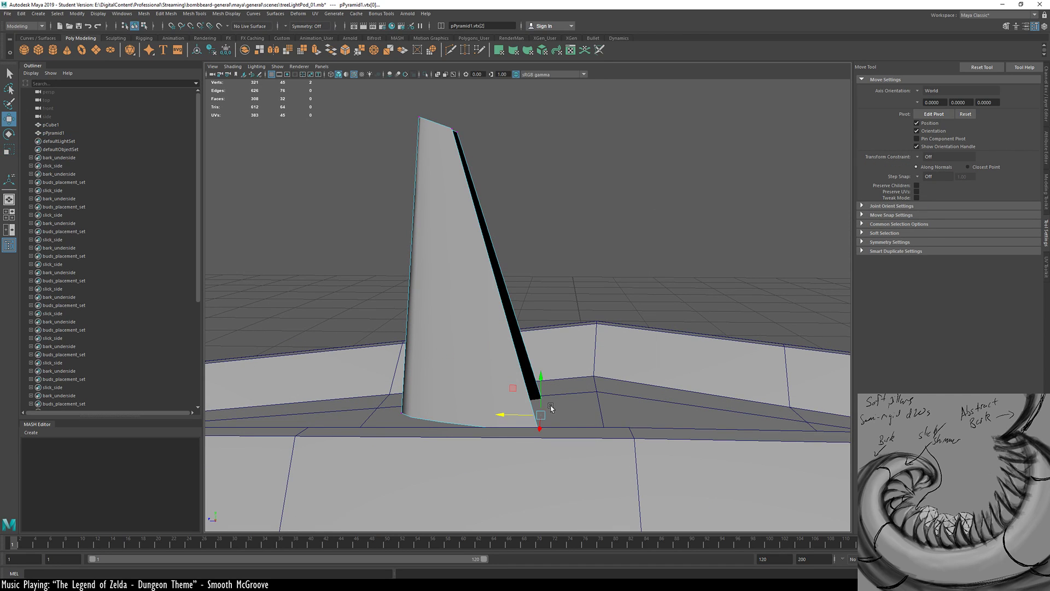
{"action": "left_click_drag", "start_coordinate": [542, 383], "coordinate": [543, 375]}
{"action": "left_click", "coordinate": [403, 411]}
{"action": "left_click_drag", "start_coordinate": [328, 376], "coordinate": [506, 395]}
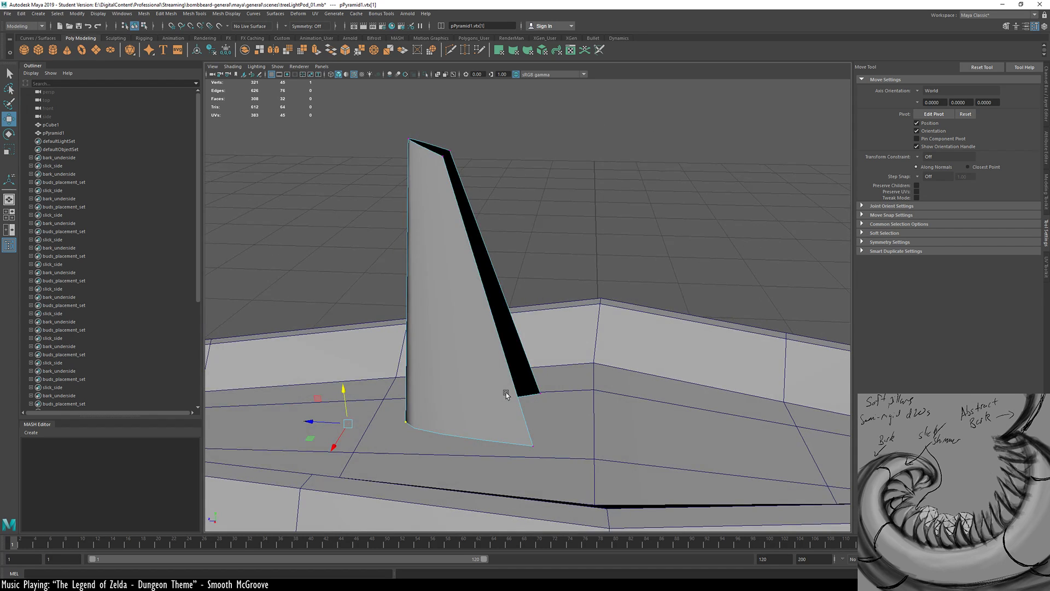
Raise the apex vertex into a sharper tip and compare the unsmoothed and smoothed shapes
{"action": "left_click", "coordinate": [448, 154]}
{"action": "left_click_drag", "start_coordinate": [444, 119], "coordinate": [409, 203]}
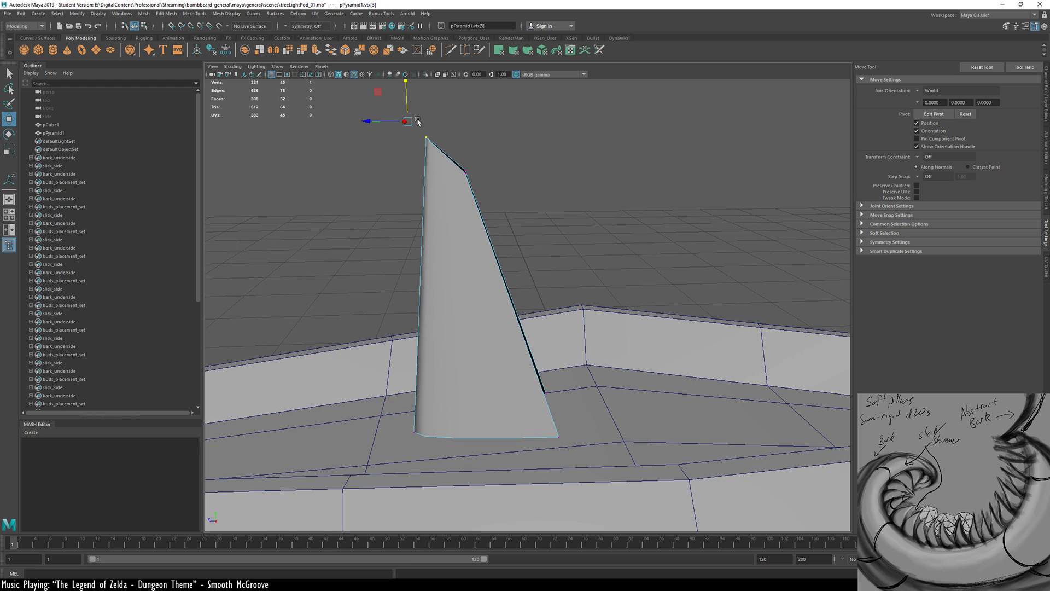
{"action": "key", "text": "ctrl+z"}
{"action": "key", "text": "1"}
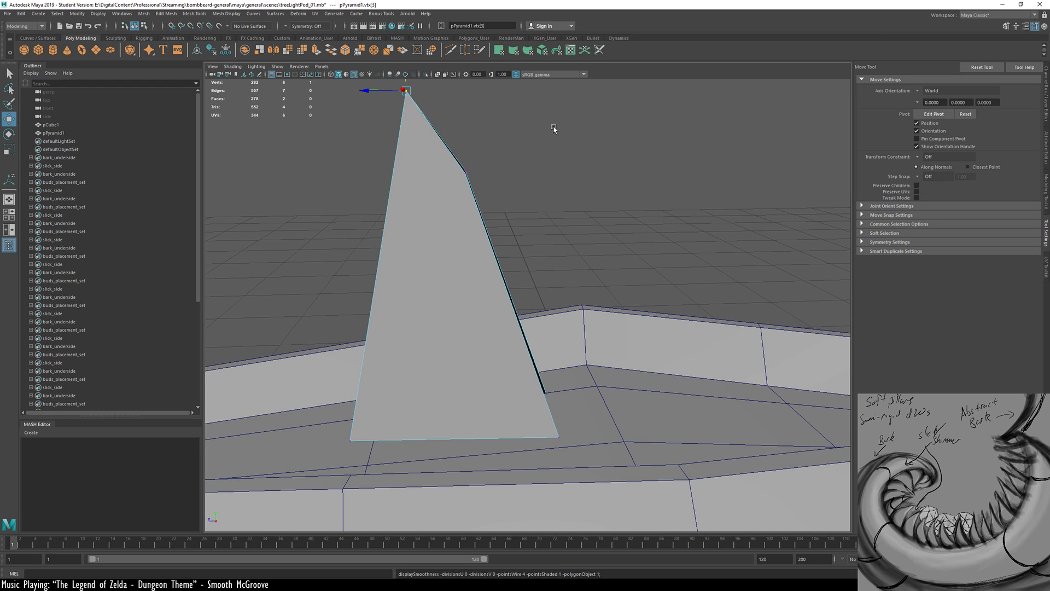
{"action": "key", "text": "3"}
{"action": "left_click_drag", "start_coordinate": [587, 276], "coordinate": [492, 328], "text": "alt"}
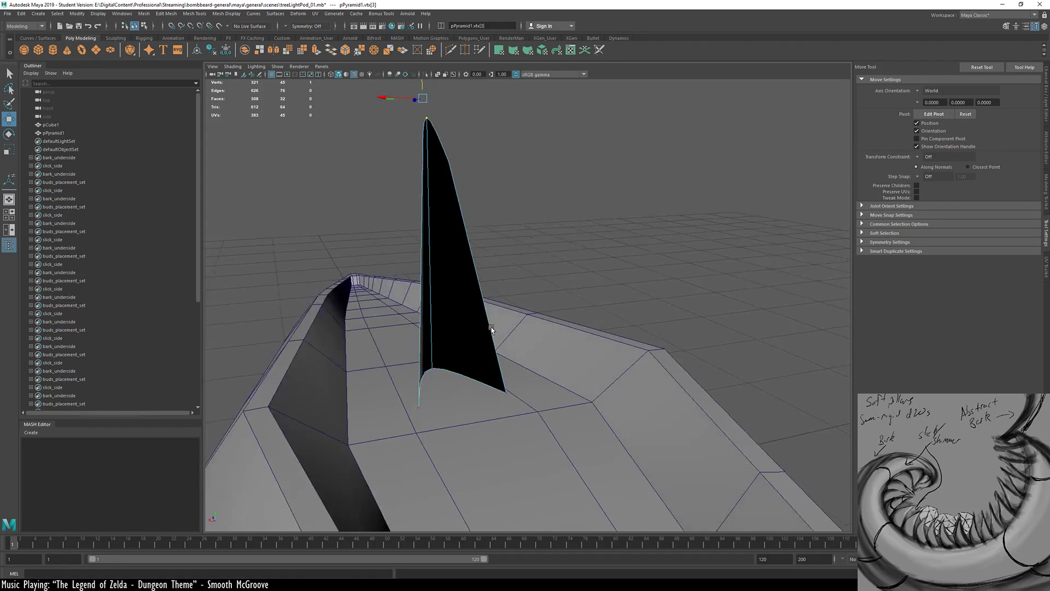
Undo the last vertex edit and extrude the two side faces of pPyramid1 outward to give the spike thickness
{"action": "key", "text": "ctrl+z"}
{"action": "left_click_drag", "start_coordinate": [423, 326], "coordinate": [497, 322], "text": "alt"}
{"action": "right_click_drag", "start_coordinate": [436, 319], "coordinate": [464, 321]}
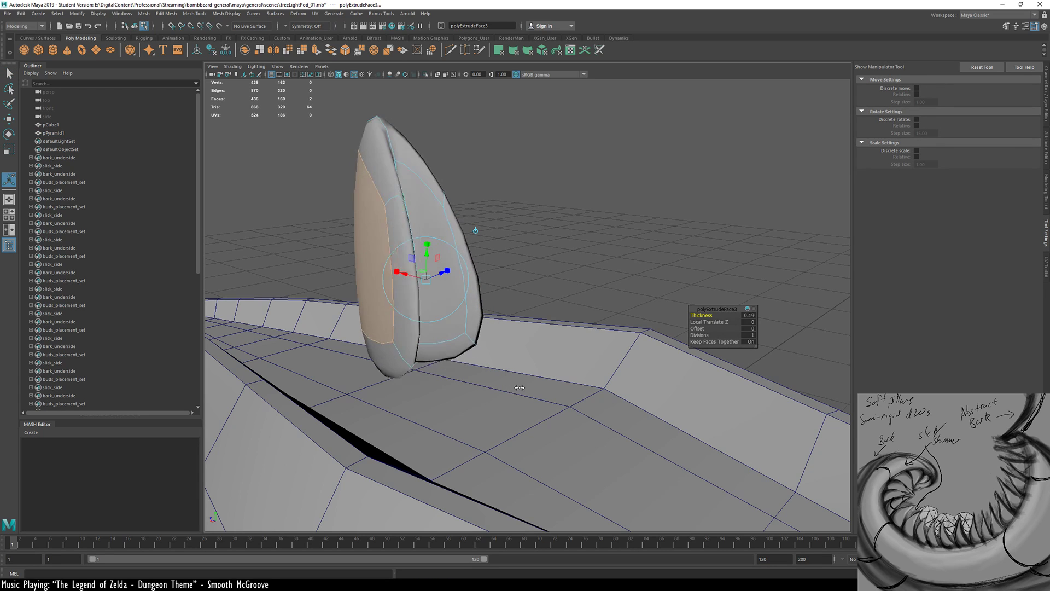
{"action": "middle_click_drag", "start_coordinate": [513, 389], "coordinate": [520, 390]}
{"action": "left_click_drag", "start_coordinate": [520, 390], "coordinate": [570, 304], "text": "alt"}
{"action": "key", "text": "1"}
{"action": "middle_click_drag", "start_coordinate": [611, 335], "coordinate": [600, 338]}
{"action": "key", "text": "3"}
{"action": "left_click_drag", "start_coordinate": [604, 335], "coordinate": [576, 353], "text": "alt"}
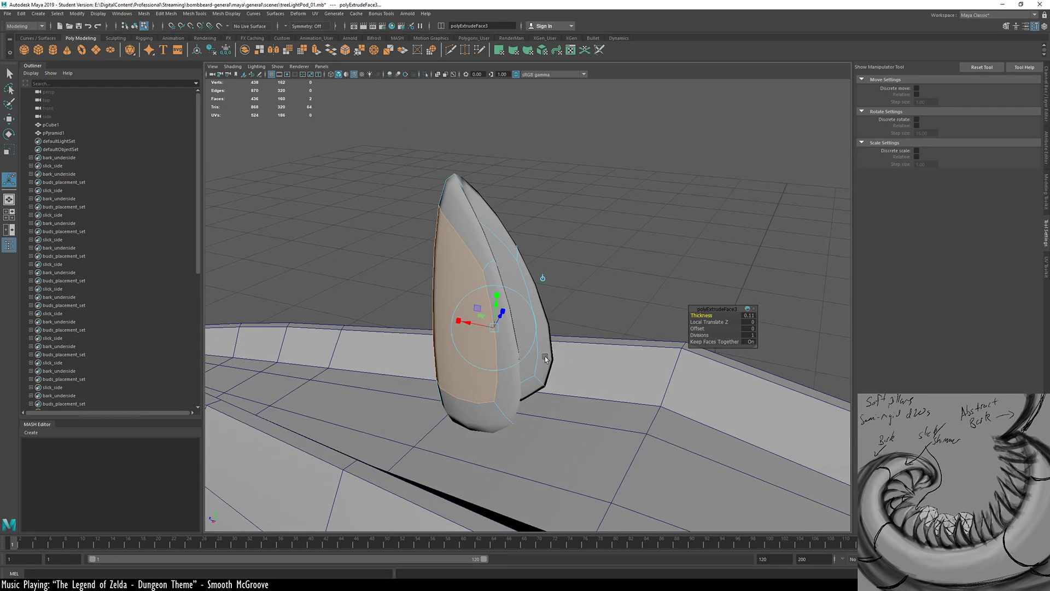
{"action": "middle_click_drag", "start_coordinate": [576, 352], "coordinate": [582, 352]}
{"action": "left_click_drag", "start_coordinate": [581, 355], "coordinate": [507, 307], "text": "alt"}
{"action": "key", "text": "2"}
Select the inner crease edge between the two thickened sides and move it along Z to make the groove shallower
{"action": "right_click_drag", "start_coordinate": [508, 308], "coordinate": [499, 293]}
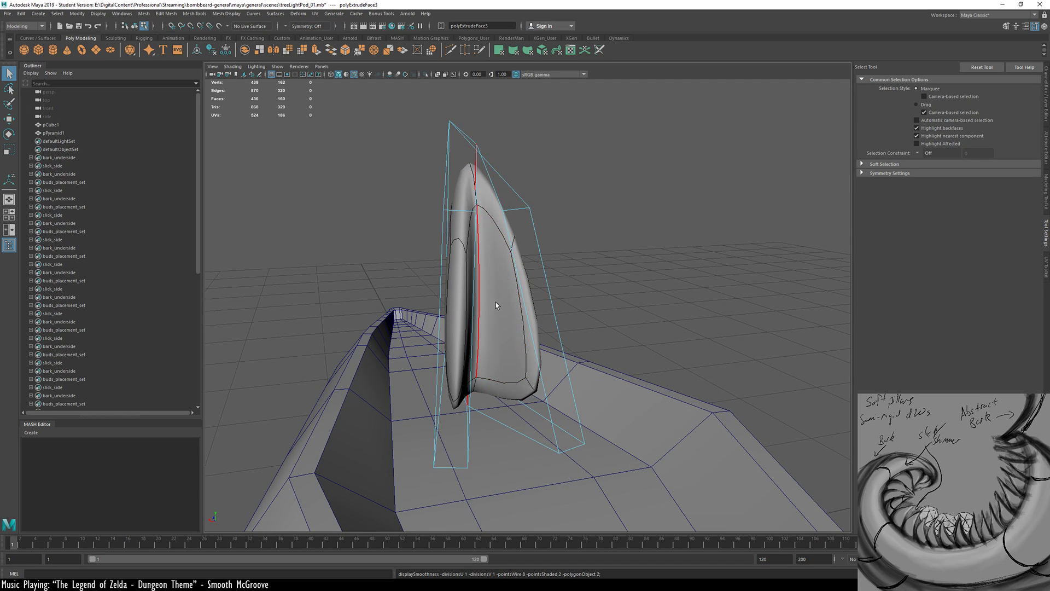
{"action": "key", "text": "1"}
{"action": "left_click_drag", "start_coordinate": [522, 319], "coordinate": [605, 329], "text": "alt"}
{"action": "left_click", "coordinate": [478, 312]}
{"action": "left_click_drag", "start_coordinate": [476, 315], "coordinate": [529, 330], "text": "alt"}
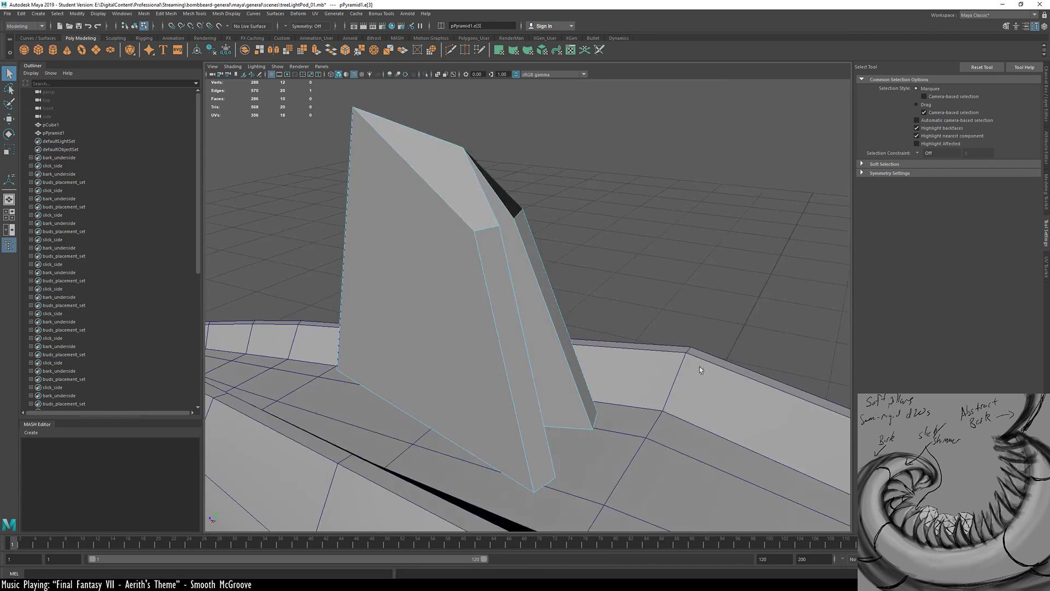
{"action": "key", "text": "3"}
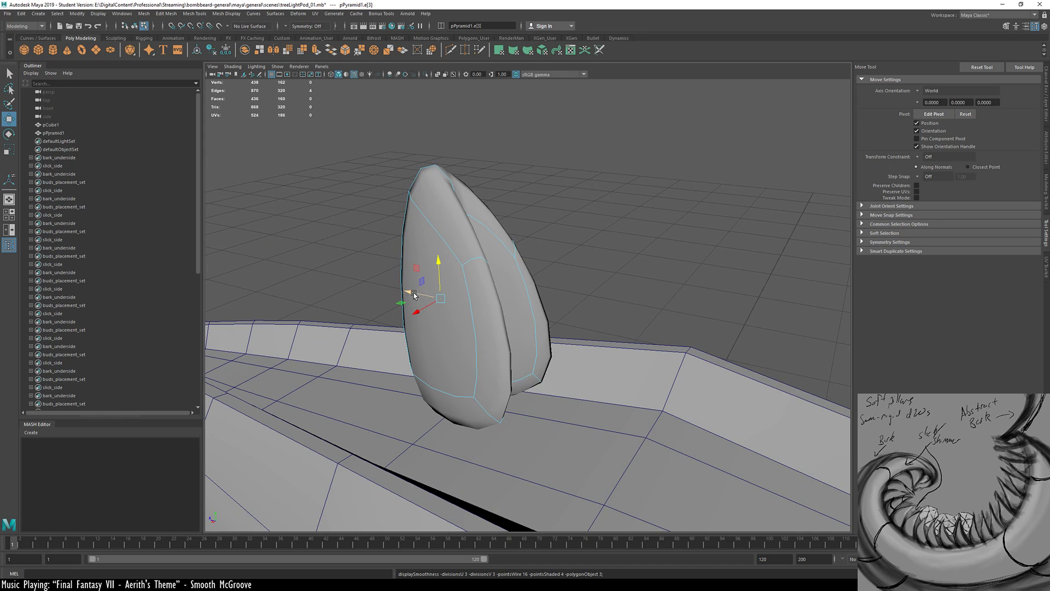
{"action": "left_click_drag", "start_coordinate": [409, 293], "coordinate": [445, 332]}
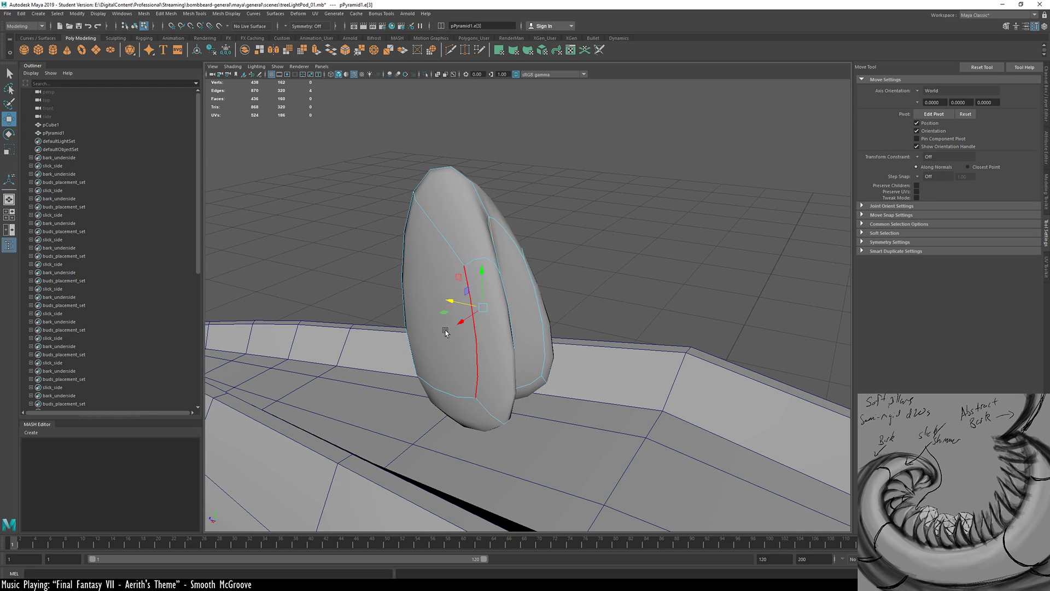
Rotate the inner crease edge to tilt it, and compare the smoothed and unsmoothed spike
{"action": "key", "text": "1"}
{"action": "left_click_drag", "start_coordinate": [607, 361], "coordinate": [591, 337], "text": "alt"}
{"action": "key", "text": "e"}
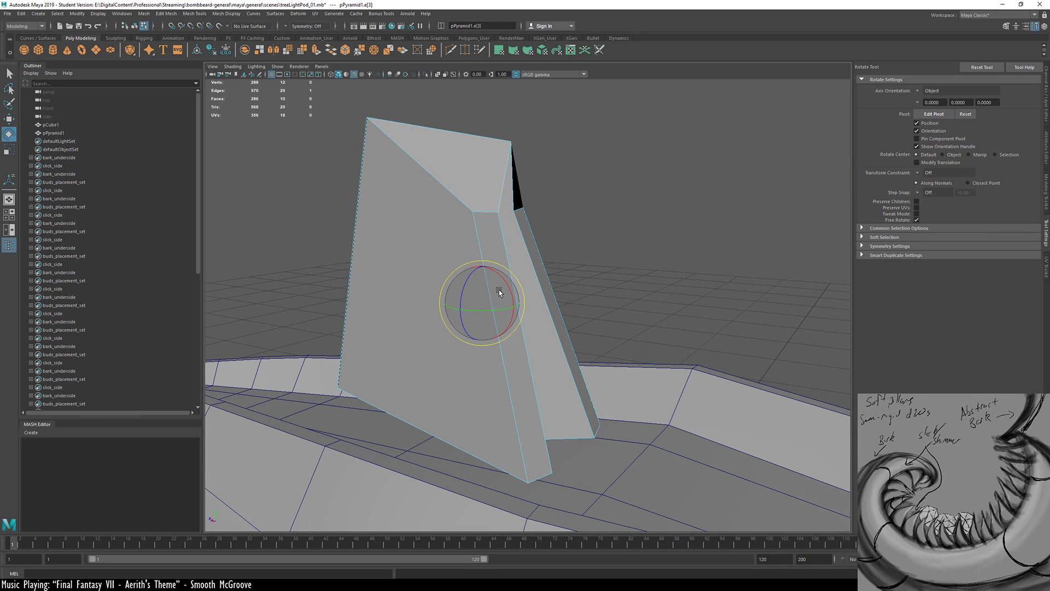
{"action": "left_click_drag", "start_coordinate": [507, 294], "coordinate": [499, 277]}
{"action": "left_click_drag", "start_coordinate": [545, 302], "coordinate": [472, 306], "text": "alt"}
{"action": "key", "text": "3"}
{"action": "left_click_drag", "start_coordinate": [513, 337], "coordinate": [516, 441], "text": "alt"}
{"action": "key", "text": "1"}
Adjust the crease's bottom vertex and lower the spike's rear bottom corner vertex toward the pod surface
{"action": "key", "text": "q"}
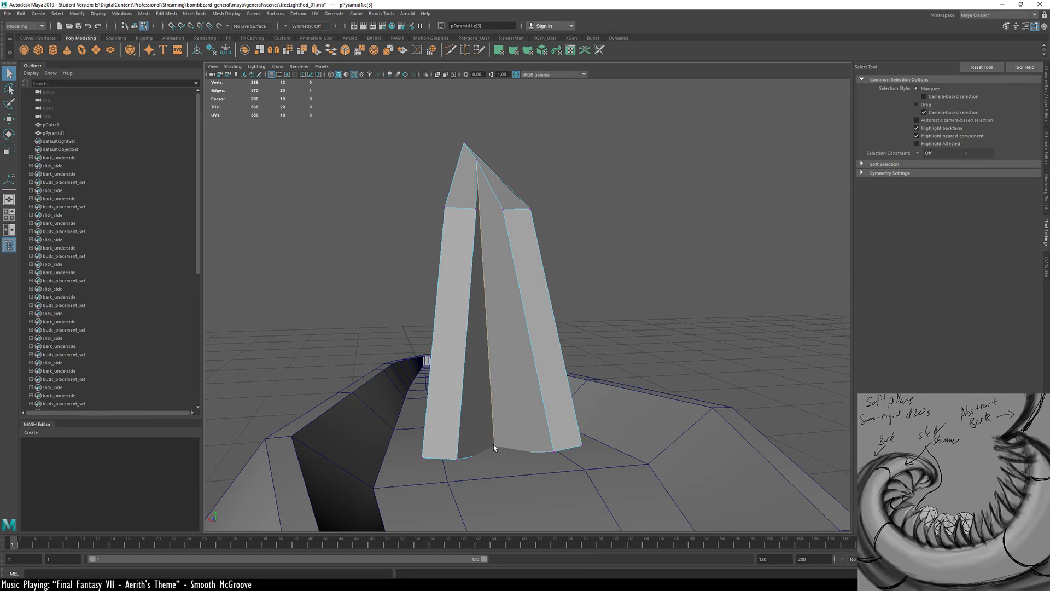
{"action": "key", "text": "w"}
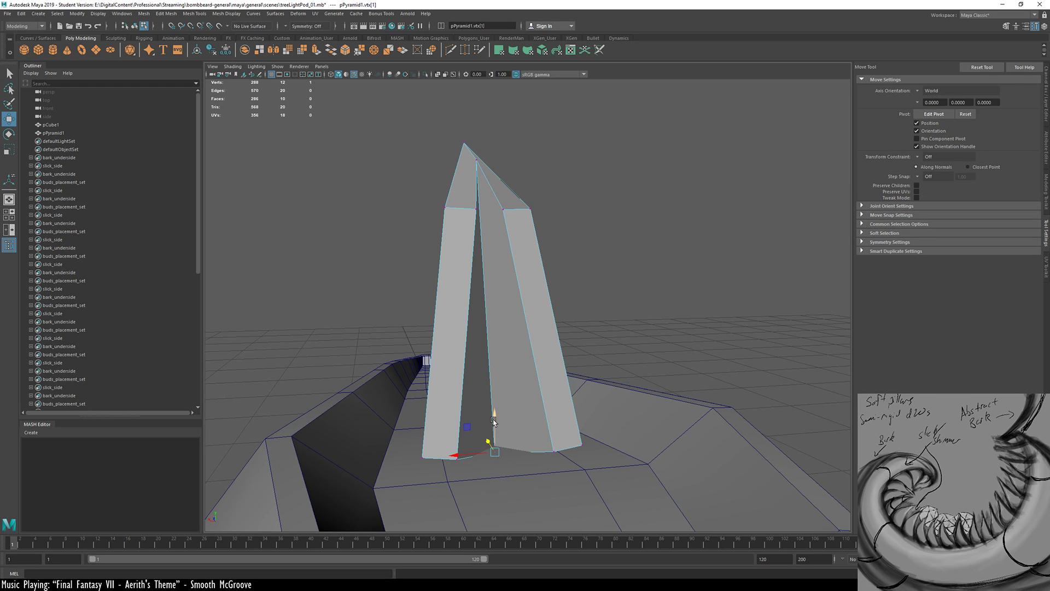
{"action": "left_click_drag", "start_coordinate": [494, 414], "coordinate": [405, 377], "text": "alt"}
{"action": "key", "text": "3"}
{"action": "key", "text": "1"}
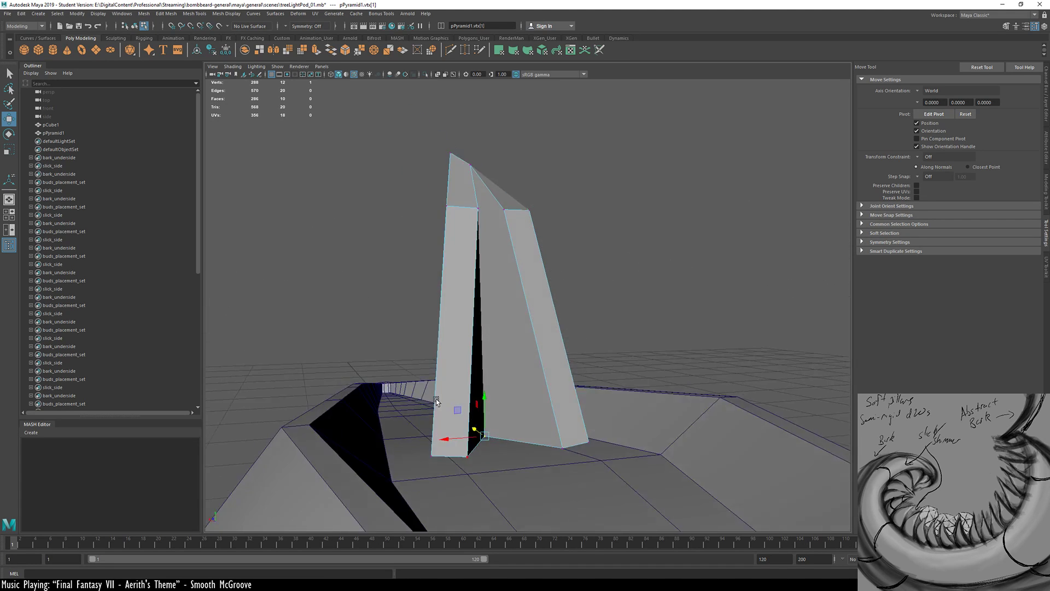
{"action": "left_click_drag", "start_coordinate": [284, 405], "coordinate": [303, 438], "text": "alt"}
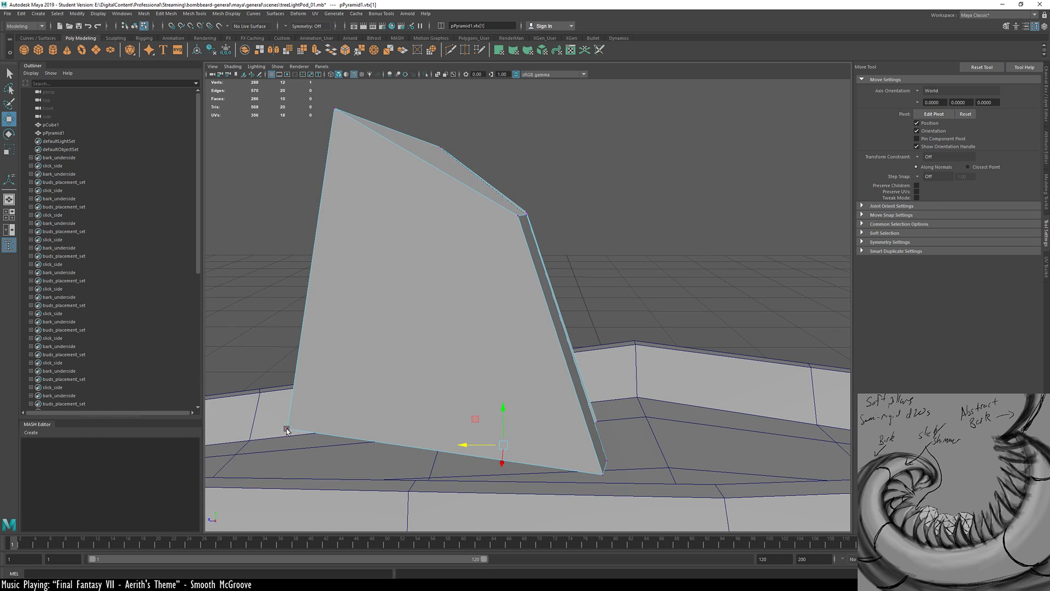
{"action": "left_click_drag", "start_coordinate": [286, 381], "coordinate": [300, 422]}
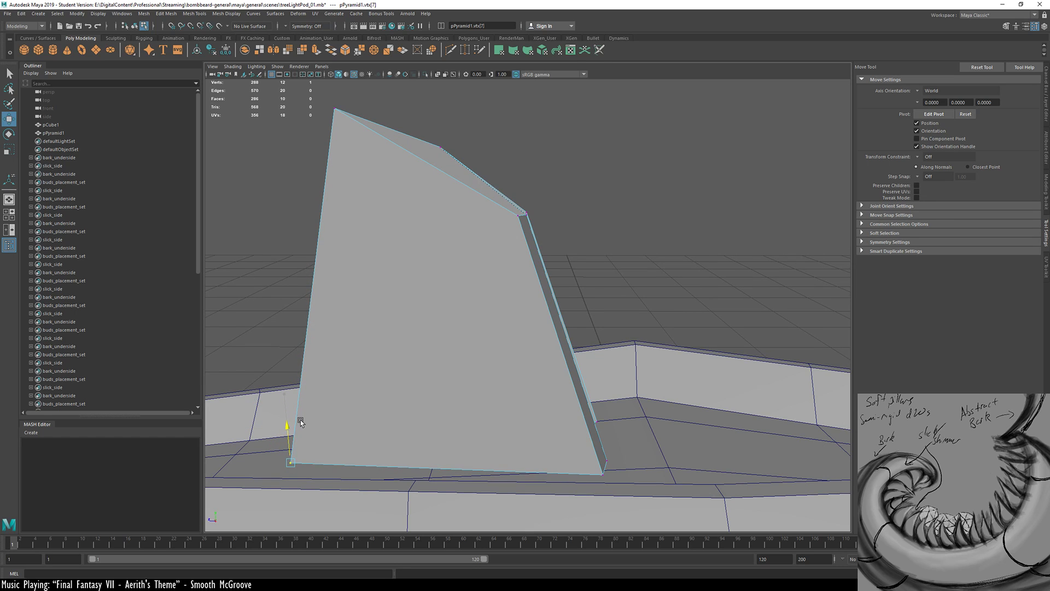
{"action": "key", "text": "3"}
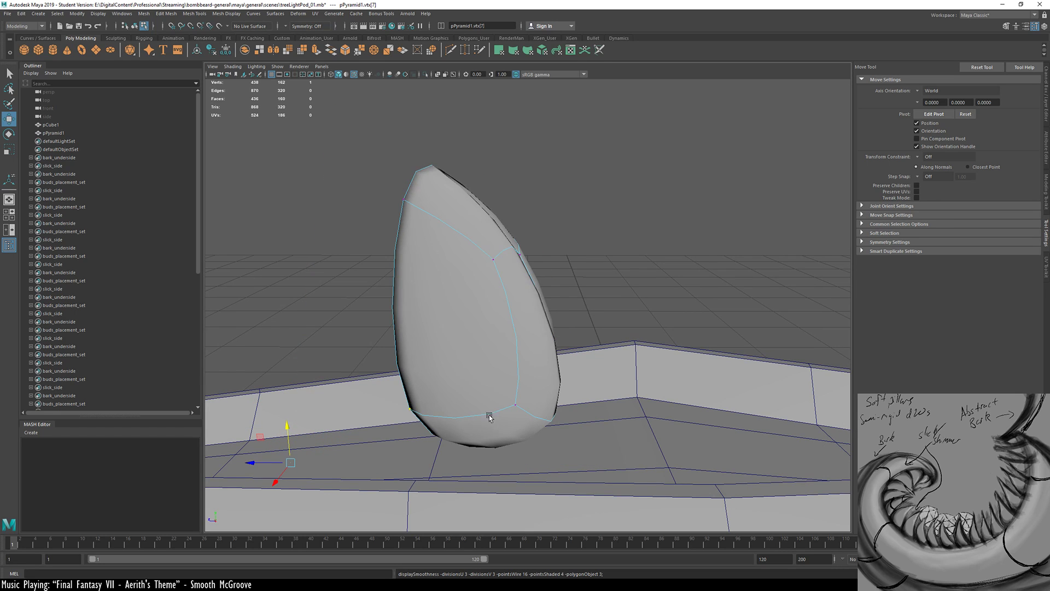
{"action": "key", "text": "1"}
Insert an edge loop just above the spike's base with Multi-Cut and inspect the smoothed shape from several sides
{"action": "left_click_drag", "start_coordinate": [525, 418], "coordinate": [508, 438], "text": "alt"}
{"action": "key", "text": "ctrl+shift+x"}
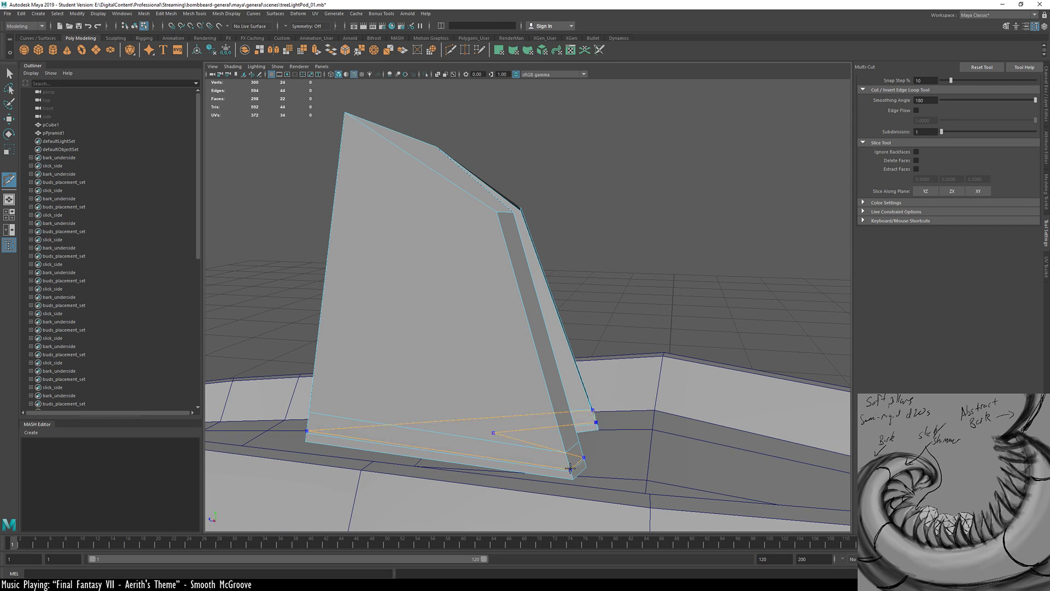
{"action": "key", "text": "3"}
{"action": "left_click_drag", "start_coordinate": [548, 431], "coordinate": [506, 420], "text": "alt"}
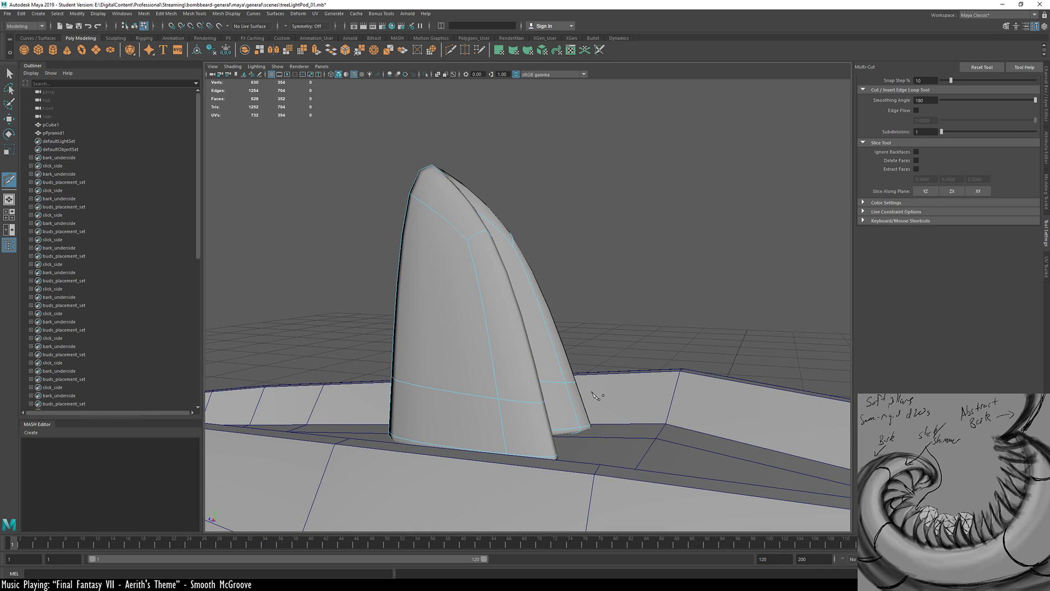
{"action": "left_click_drag", "start_coordinate": [604, 356], "coordinate": [276, 436], "text": "alt"}
{"action": "key", "text": "w"}
{"action": "left_click", "coordinate": [481, 403]}
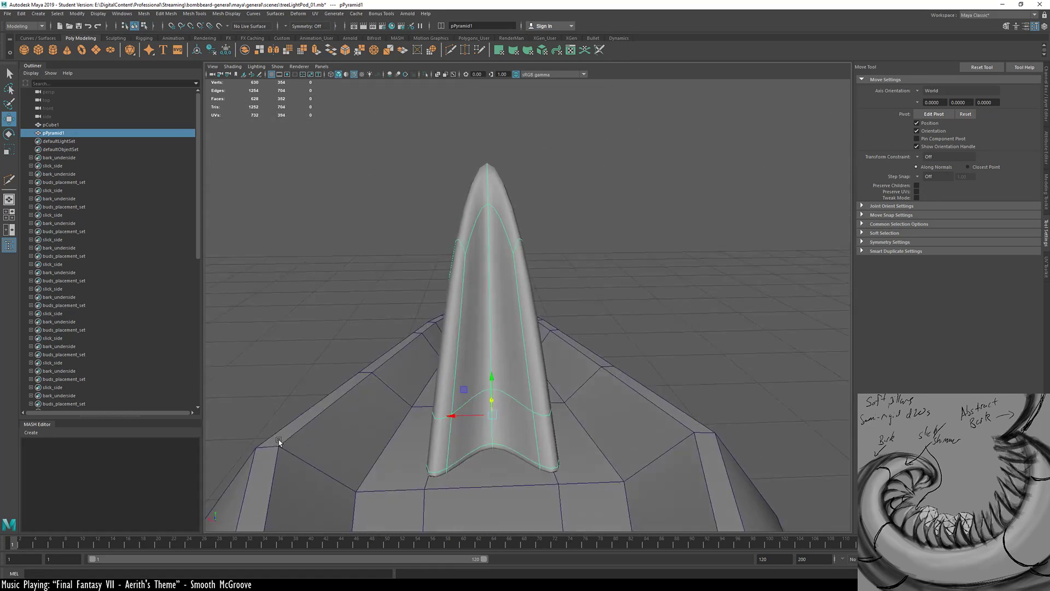
{"action": "left_click_drag", "start_coordinate": [465, 430], "coordinate": [531, 465], "text": "alt"}
{"action": "left_click", "coordinate": [704, 349]}
{"action": "left_click_drag", "start_coordinate": [704, 349], "coordinate": [575, 300], "text": "alt"}
Move the four upper shoulder vertices back along Z and reposition the crease's top vertex, checking the smoothed shape
{"action": "right_click_drag", "start_coordinate": [575, 300], "coordinate": [581, 306]}
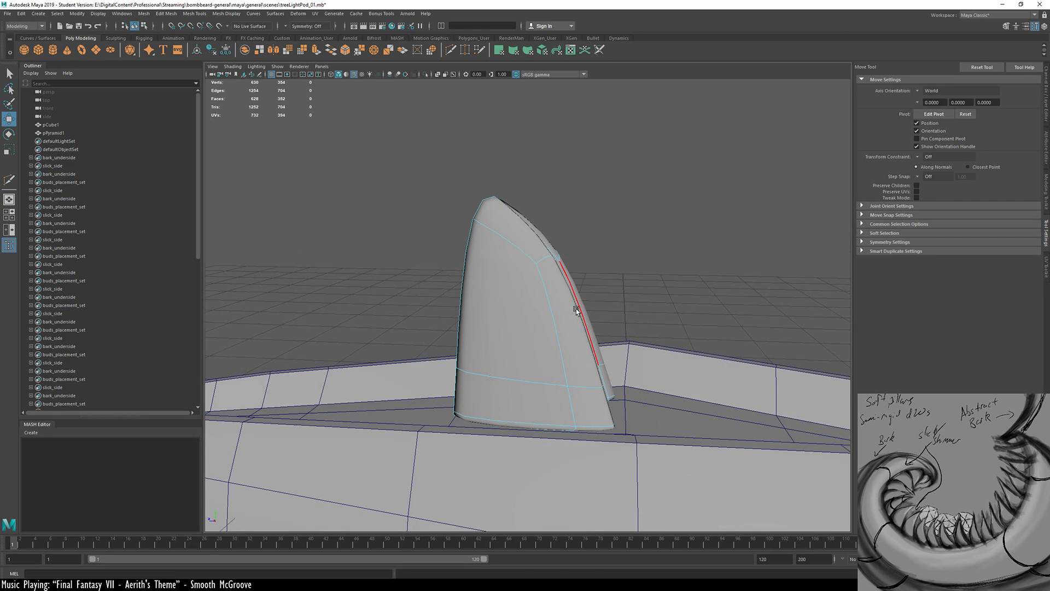
{"action": "key", "text": "1"}
{"action": "left_click_drag", "start_coordinate": [575, 289], "coordinate": [555, 310], "text": "alt"}
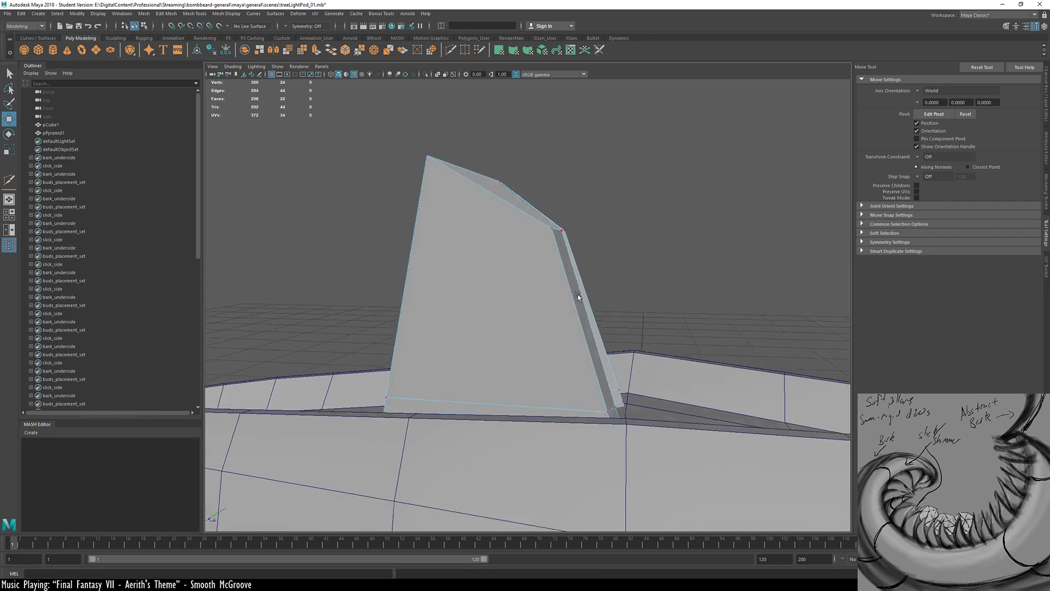
{"action": "left_click_drag", "start_coordinate": [611, 201], "coordinate": [547, 257]}
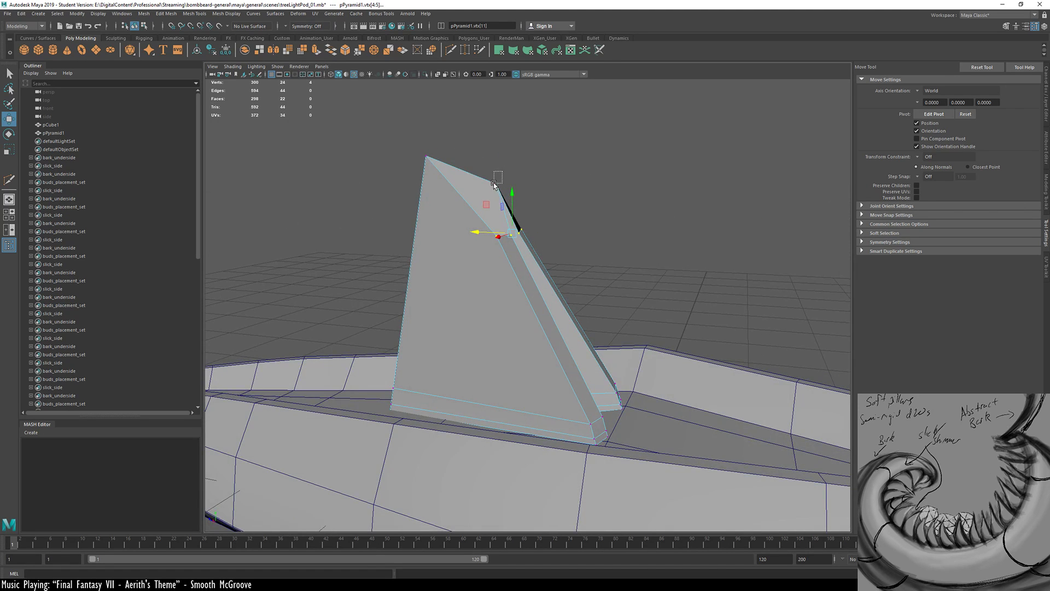
{"action": "left_click_drag", "start_coordinate": [502, 172], "coordinate": [494, 183]}
{"action": "middle_click_drag", "start_coordinate": [473, 156], "coordinate": [447, 171]}
{"action": "key", "text": "3"}
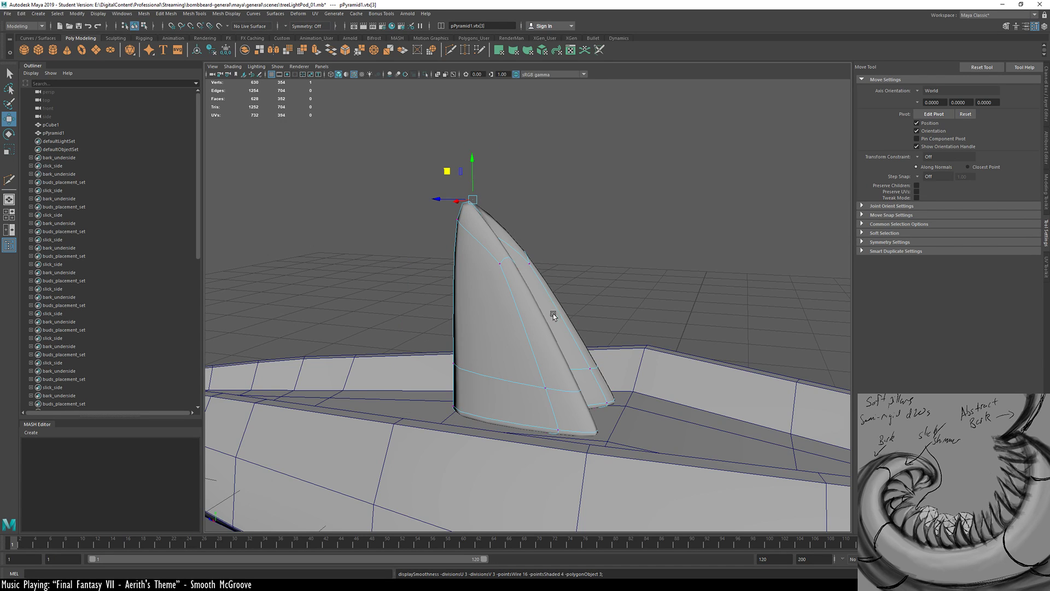
{"action": "left_click_drag", "start_coordinate": [529, 285], "coordinate": [424, 304], "text": "alt"}
{"action": "key", "text": "1"}
{"action": "left_click_drag", "start_coordinate": [455, 244], "coordinate": [574, 230], "text": "alt"}
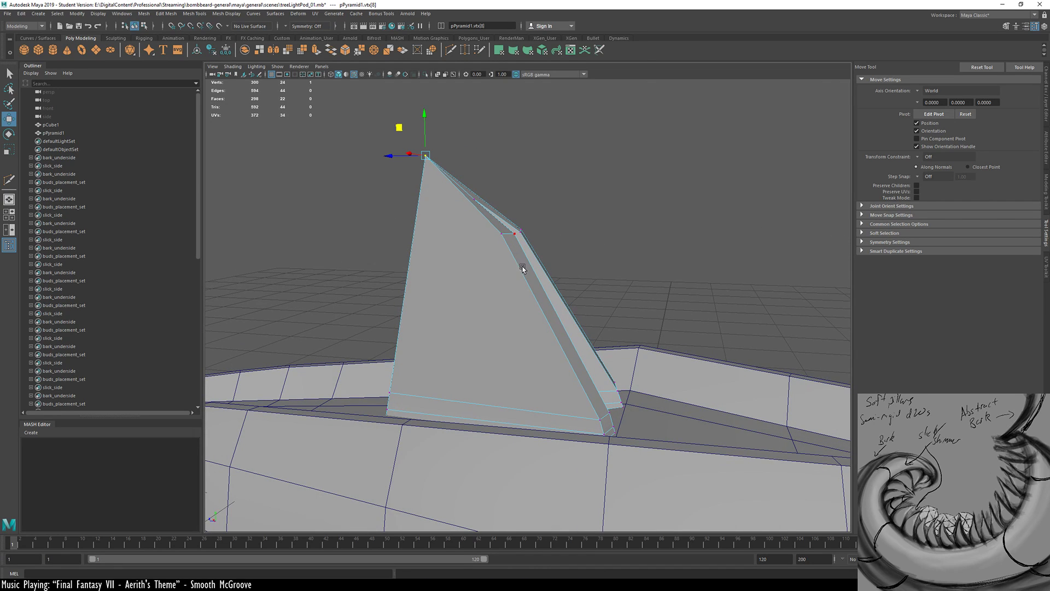
Insert three edge loops across the spike's upper part, below the shoulder, with Multi-Cut
{"action": "key", "text": "ctrl+shift+x"}
{"action": "left_click", "coordinate": [513, 253], "text": "ctrl"}
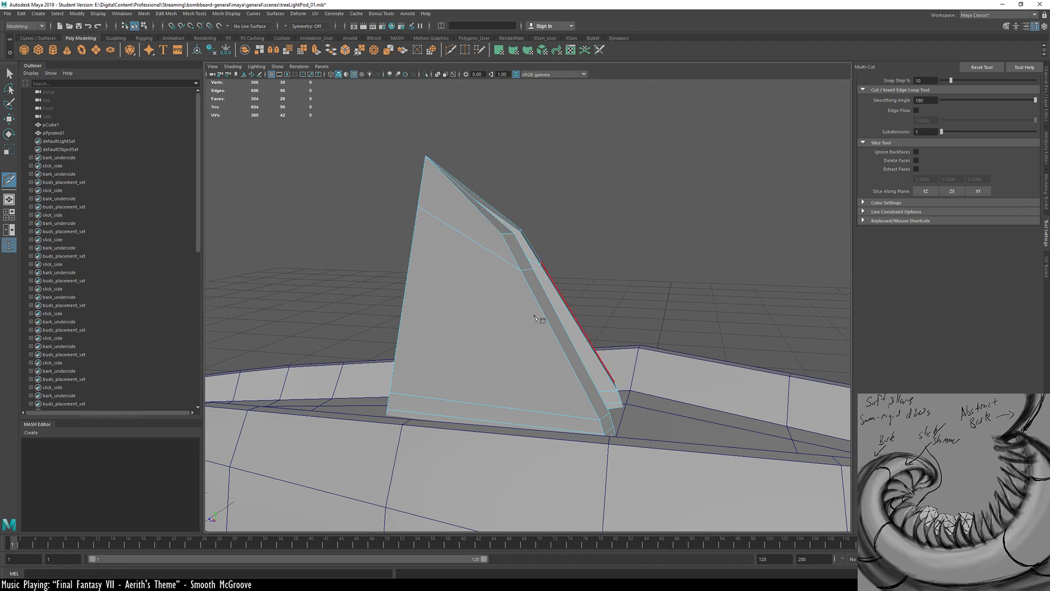
{"action": "left_click_drag", "start_coordinate": [513, 253], "coordinate": [545, 244], "text": "alt"}
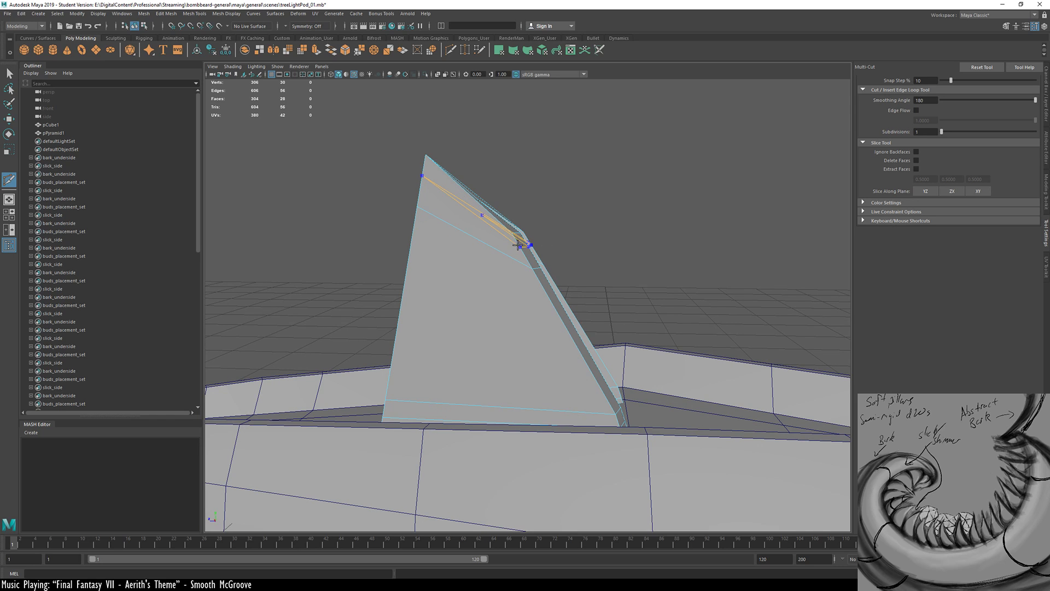
{"action": "left_click", "coordinate": [520, 246], "text": "ctrl"}
{"action": "left_click_drag", "start_coordinate": [592, 340], "coordinate": [487, 323], "text": "alt"}
Move the spike's apex vertex up and toward the groove side, and raise the next vertex on the outer spine beside it
{"action": "key", "text": "w"}
{"action": "left_click_drag", "start_coordinate": [392, 192], "coordinate": [468, 207], "text": "alt"}
{"action": "left_click_drag", "start_coordinate": [436, 158], "coordinate": [453, 158]}
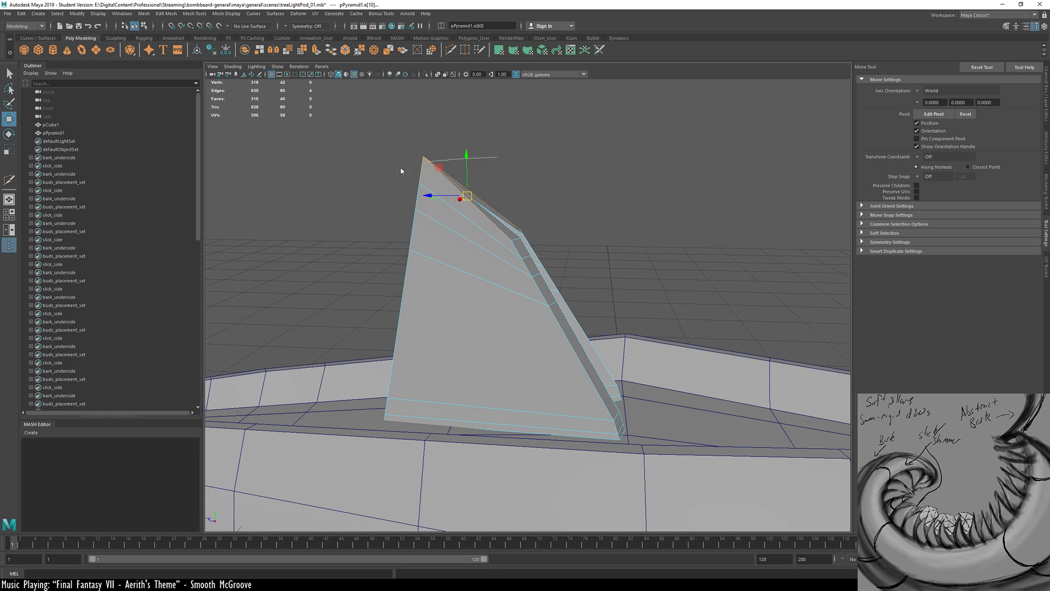
{"action": "right_click_drag", "start_coordinate": [498, 157], "coordinate": [401, 171]}
{"action": "left_click_drag", "start_coordinate": [393, 136], "coordinate": [487, 96]}
{"action": "left_click_drag", "start_coordinate": [422, 193], "coordinate": [422, 191]}
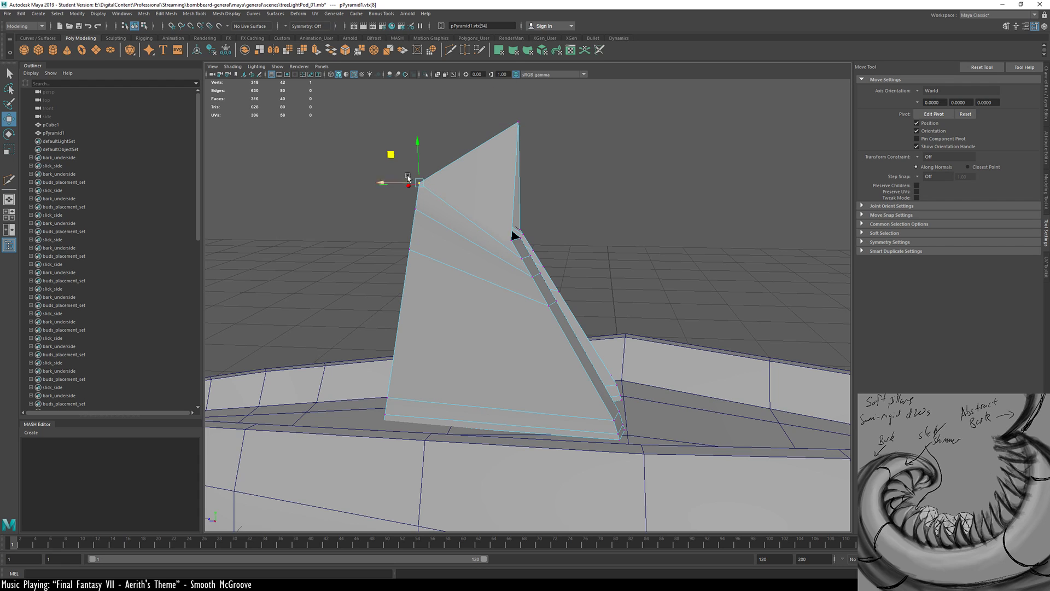
{"action": "middle_click_drag", "start_coordinate": [569, 172], "coordinate": [579, 144]}
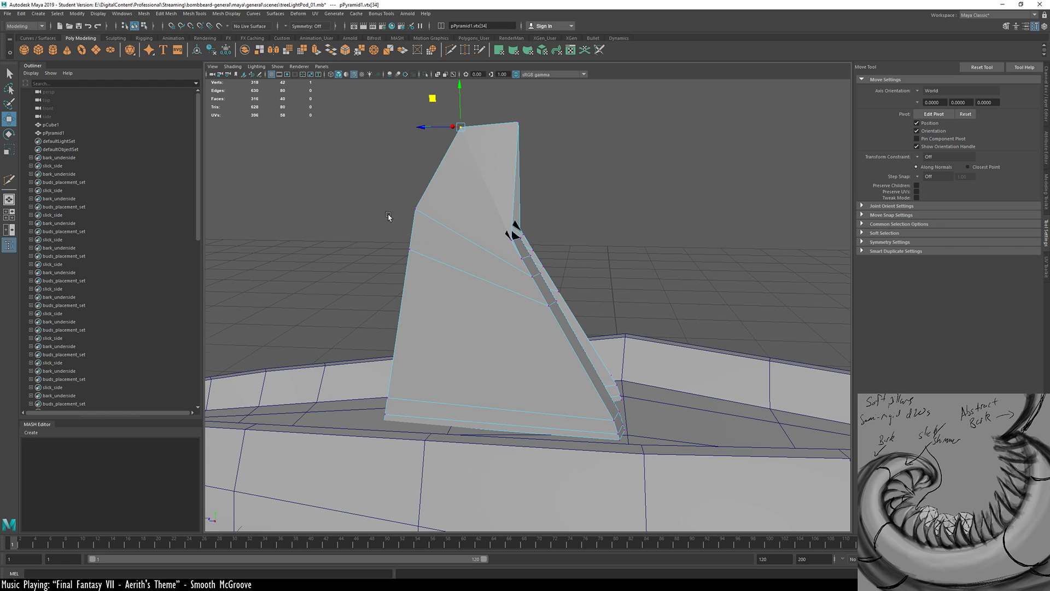
Raise the next two outer spine vertices to round the spike's back into a curve, and check the smoothed result
{"action": "left_click_drag", "start_coordinate": [388, 217], "coordinate": [520, 230], "text": "alt"}
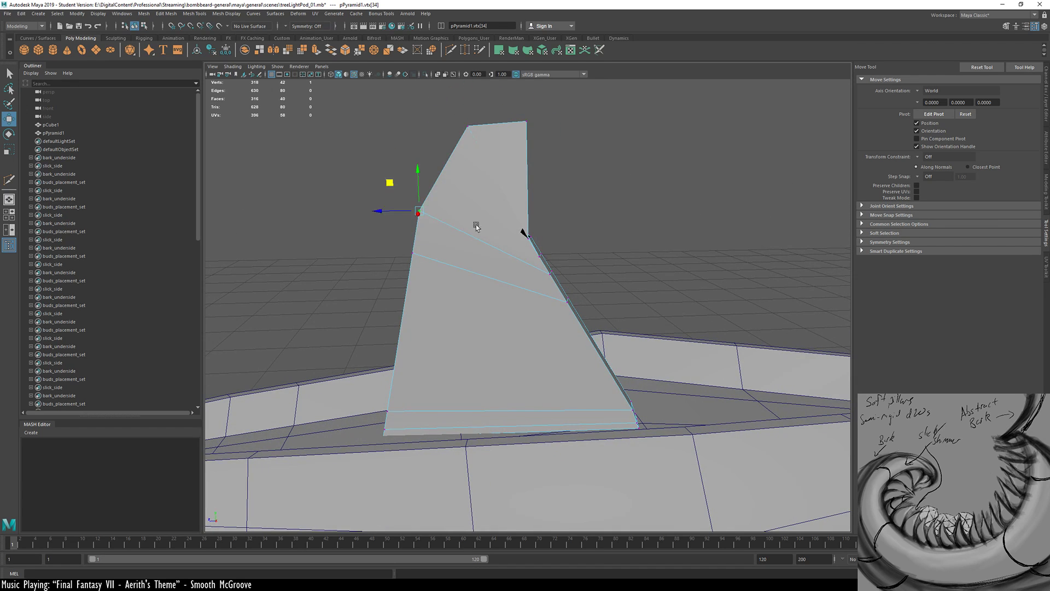
{"action": "middle_click_drag", "start_coordinate": [605, 205], "coordinate": [611, 155]}
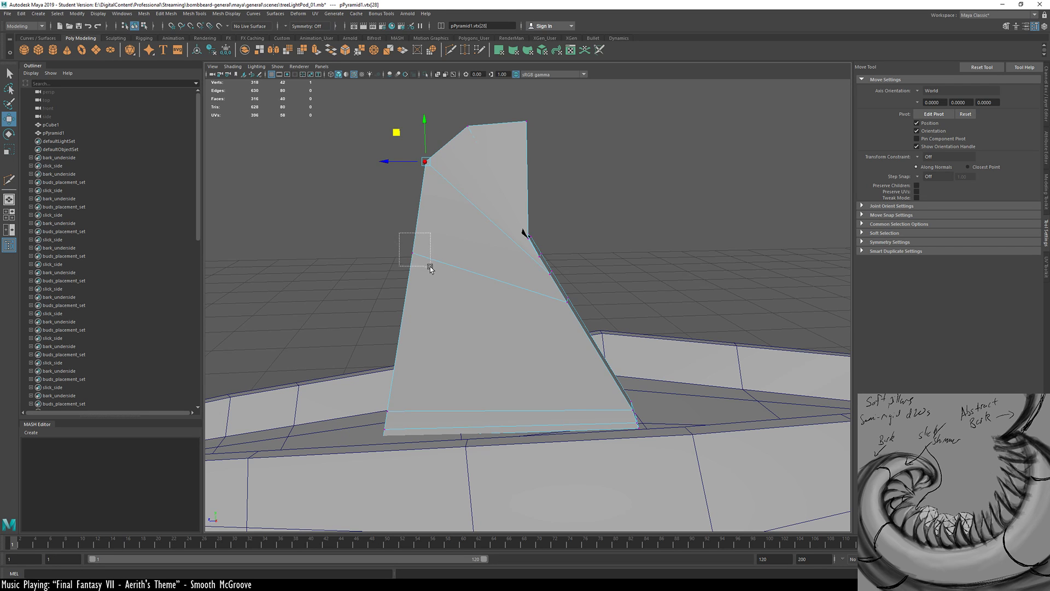
{"action": "left_click_drag", "start_coordinate": [431, 267], "coordinate": [431, 268]}
{"action": "middle_click_drag", "start_coordinate": [625, 231], "coordinate": [620, 208]}
{"action": "left_click_drag", "start_coordinate": [563, 230], "coordinate": [396, 226], "text": "alt"}
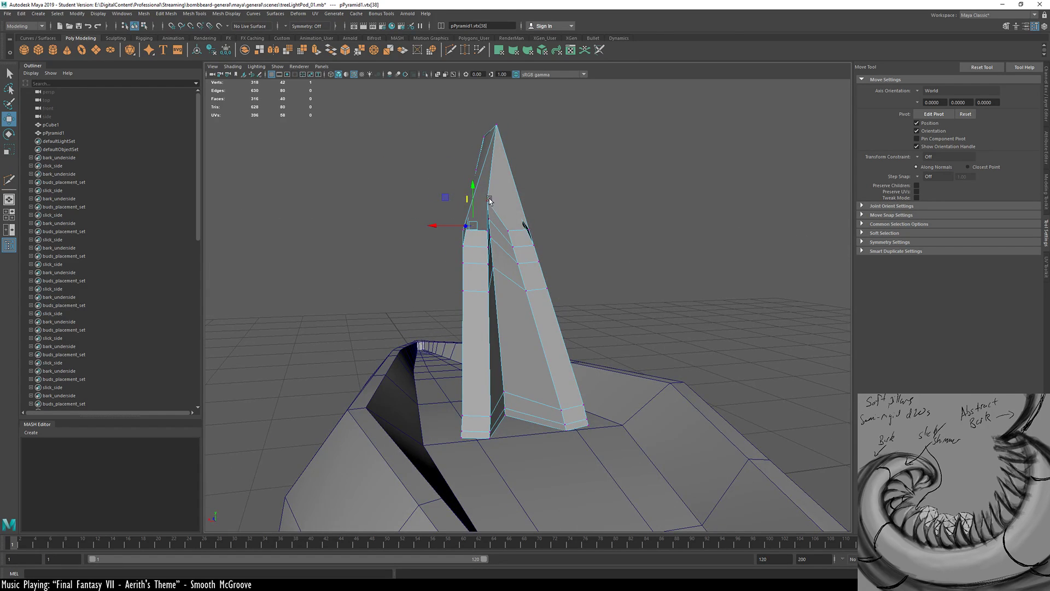
{"action": "left_click_drag", "start_coordinate": [614, 231], "coordinate": [424, 260], "text": "alt"}
{"action": "key", "text": "3"}
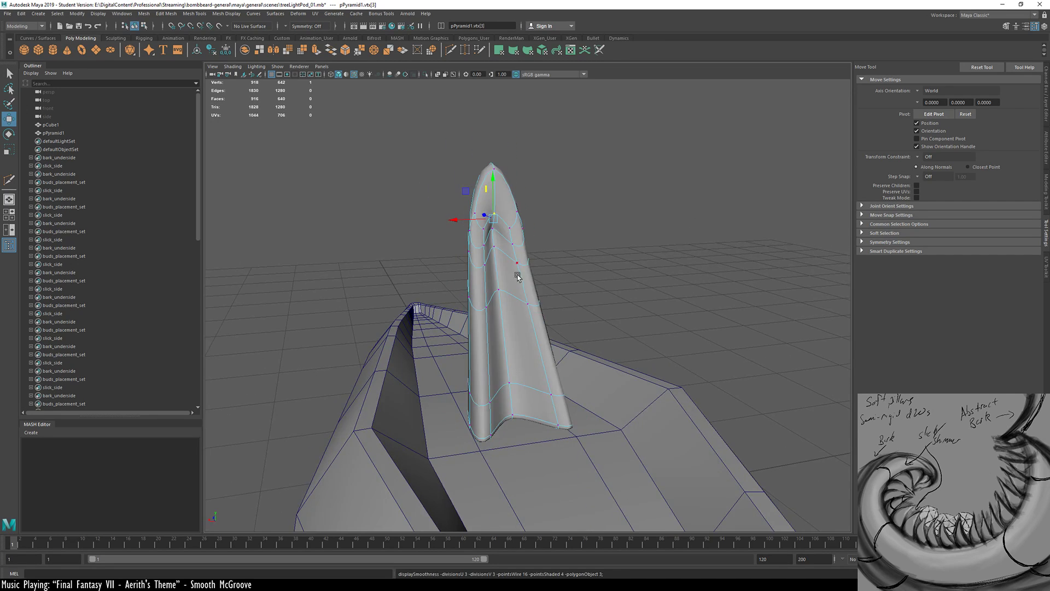
{"action": "left_click_drag", "start_coordinate": [518, 277], "coordinate": [587, 295], "text": "alt"}
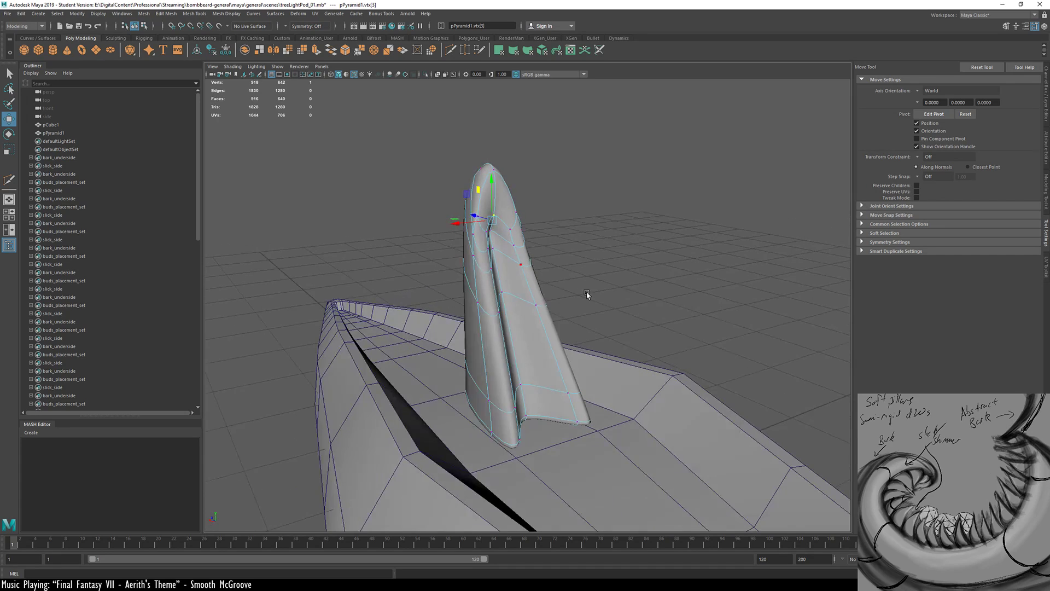
In wireframe, move the lowest upper loop's groove rim vertices down and toward the spine, and lower that loop's inner groove vertex
{"action": "left_click_drag", "start_coordinate": [528, 320], "coordinate": [552, 297], "text": "alt"}
{"action": "key", "text": "1"}
{"action": "key", "text": "4"}
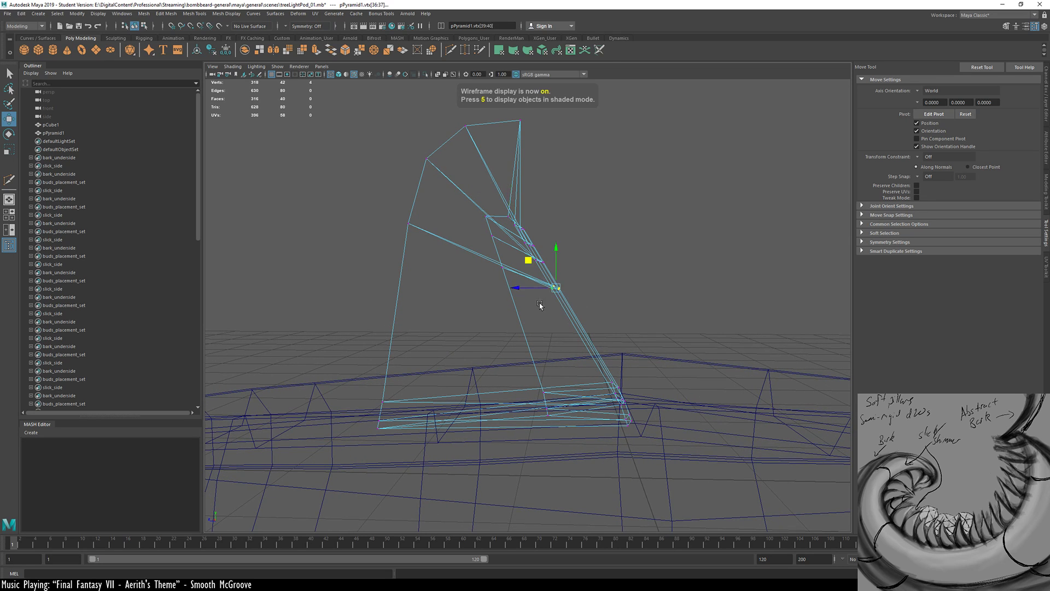
{"action": "middle_click_drag", "start_coordinate": [528, 261], "coordinate": [488, 258]}
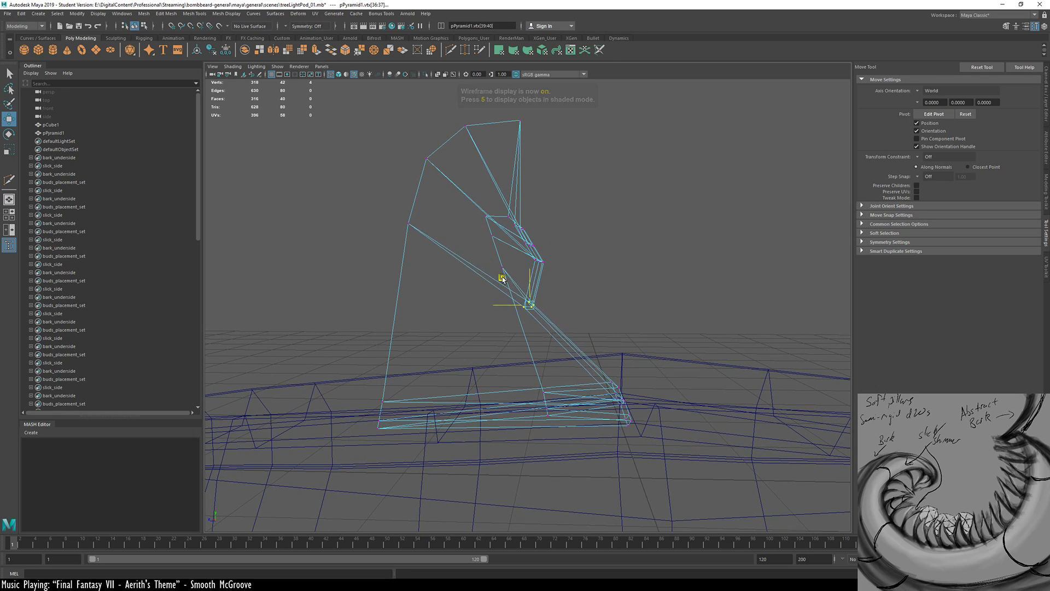
{"action": "left_click", "coordinate": [503, 267]}
{"action": "middle_click_drag", "start_coordinate": [482, 303], "coordinate": [479, 324]}
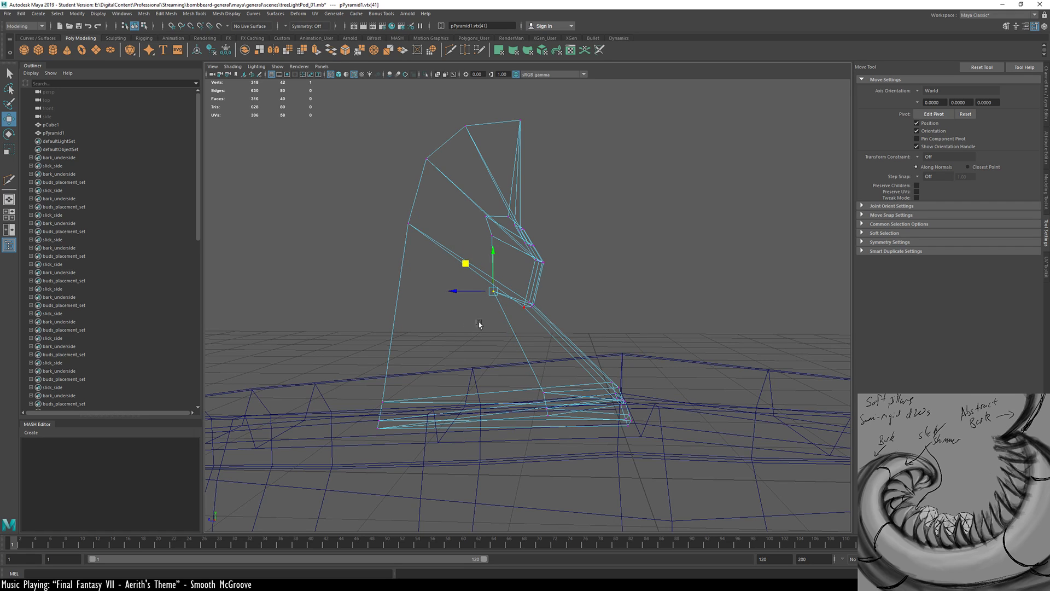
Move the middle loop's rim and inner groove vertices toward the spine, and raise the upper loop's inner vertex toward it
{"action": "left_click_drag", "start_coordinate": [526, 251], "coordinate": [550, 277]}
{"action": "mouse_move", "coordinate": [589, 283]}
{"action": "middle_mouse_down"}
{"action": "mouse_move", "coordinate": [566, 295]}
{"action": "mouse_move", "coordinate": [578, 267]}
{"action": "middle_mouse_up"}
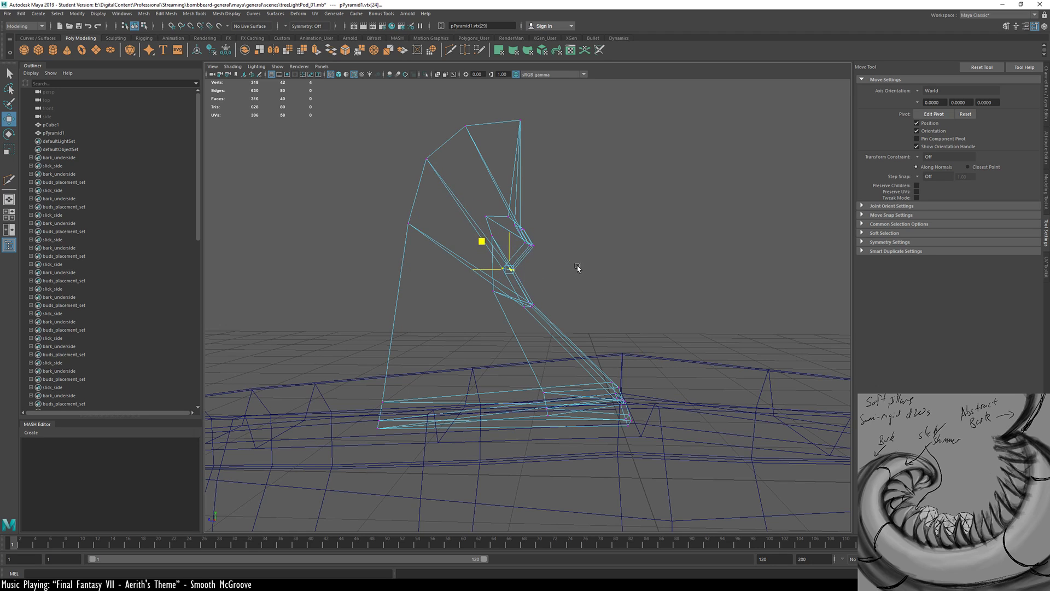
{"action": "left_click_drag", "start_coordinate": [496, 245], "coordinate": [498, 246]}
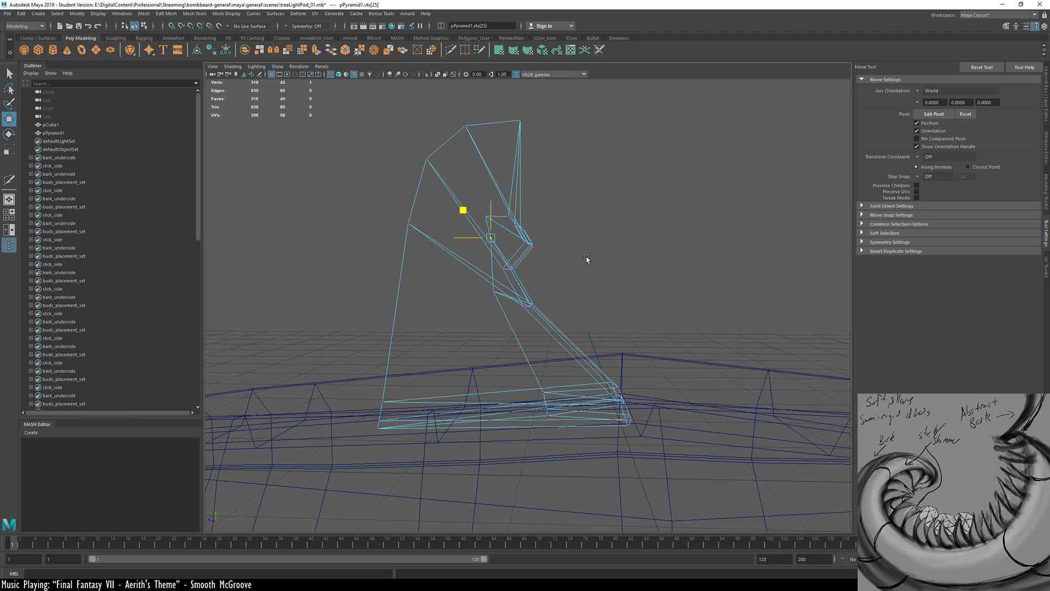
{"action": "middle_click_drag", "start_coordinate": [586, 253], "coordinate": [563, 273]}
{"action": "left_click_drag", "start_coordinate": [477, 208], "coordinate": [491, 221]}
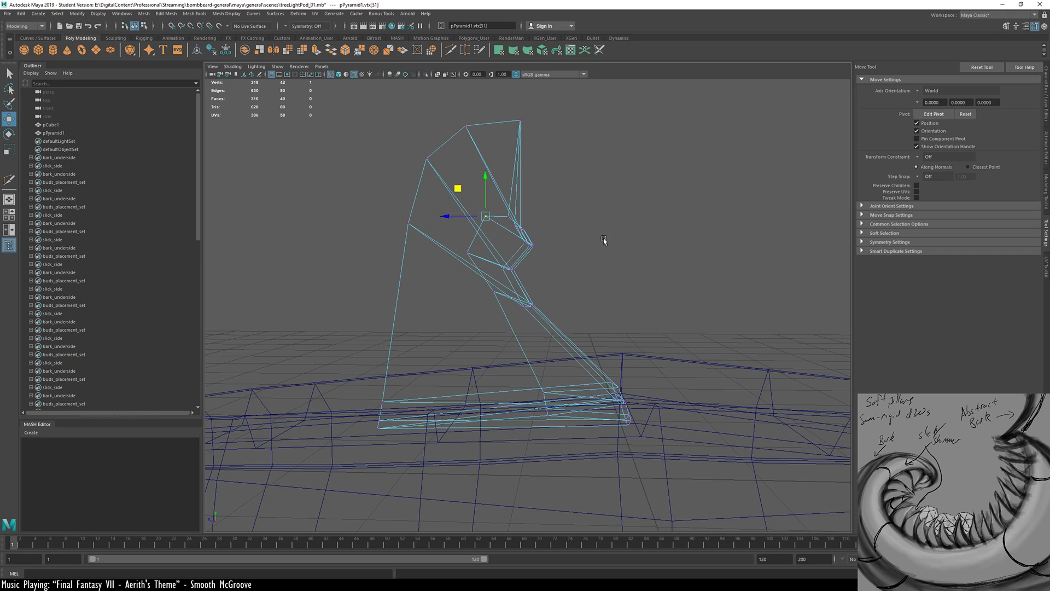
{"action": "middle_click_drag", "start_coordinate": [603, 238], "coordinate": [597, 227]}
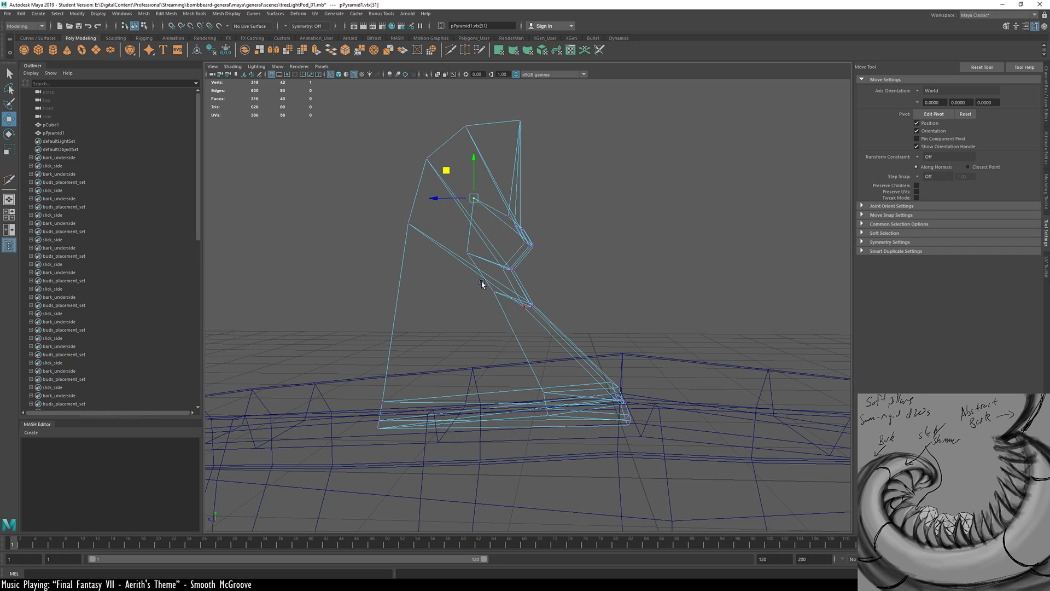
Lower the lowest upper loop's inner groove vertex further and raise the shoulder vertices slightly, checking the smoothed shape
{"action": "left_click_drag", "start_coordinate": [482, 282], "coordinate": [504, 303]}
{"action": "middle_click_drag", "start_coordinate": [581, 305], "coordinate": [569, 317]}
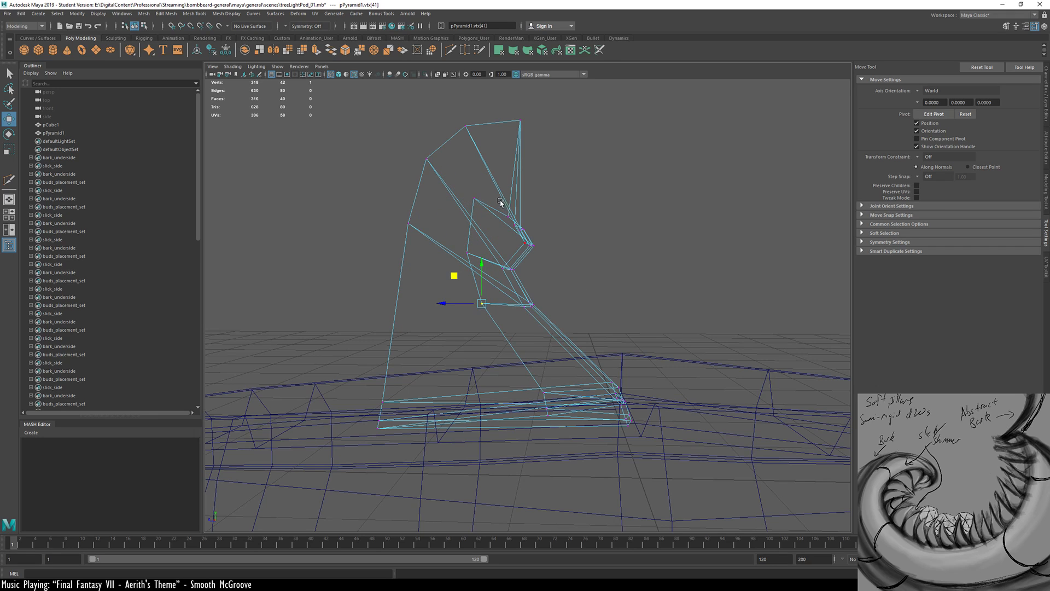
{"action": "left_click_drag", "start_coordinate": [501, 202], "coordinate": [544, 237]}
{"action": "mouse_move", "coordinate": [580, 253]}
{"action": "middle_mouse_down"}
{"action": "mouse_move", "coordinate": [574, 228]}
{"action": "mouse_move", "coordinate": [580, 240]}
{"action": "middle_mouse_up"}
{"action": "scroll", "coordinate": [629, 228], "scroll_direction": "up", "scroll_amount": 4}
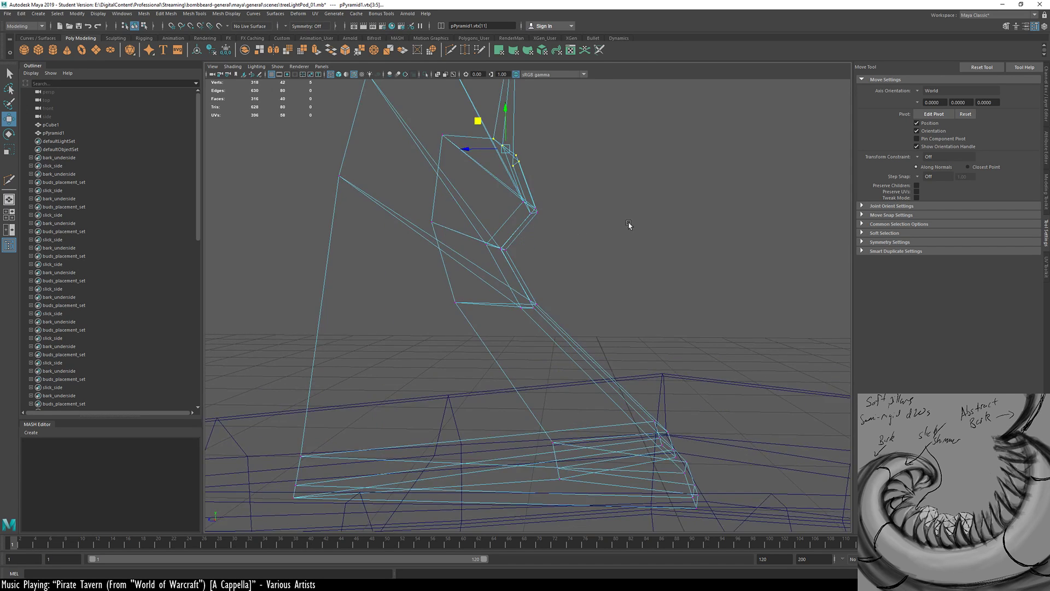
{"action": "left_click", "coordinate": [622, 265]}
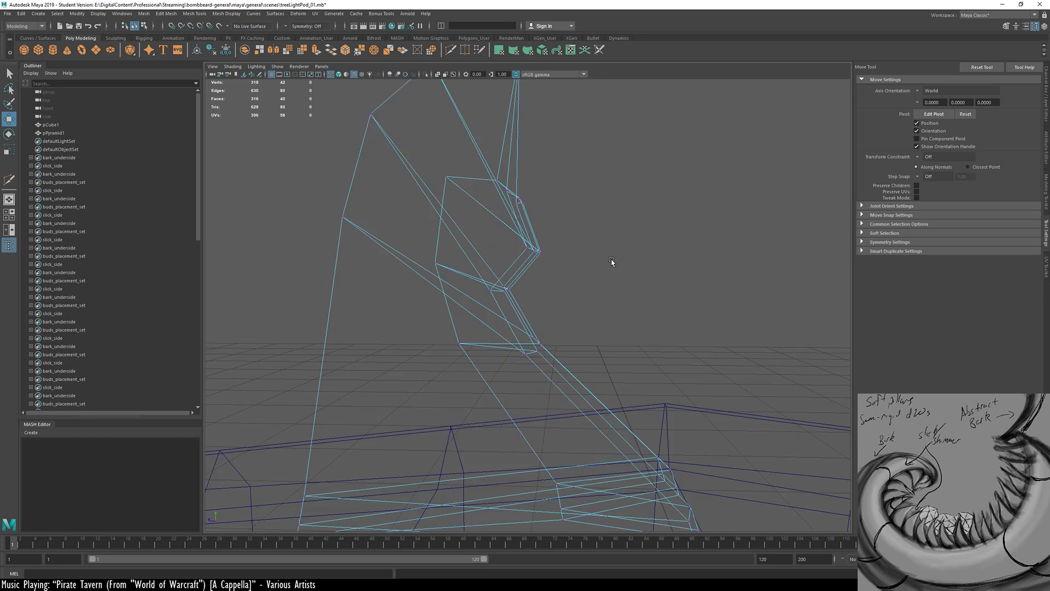
{"action": "key", "text": "5"}
{"action": "mouse_move", "coordinate": [611, 262]}
{"action": "left_mouse_down", "text": "alt"}
{"action": "mouse_move", "coordinate": [586, 241]}
{"action": "mouse_move", "coordinate": [539, 246]}
{"action": "mouse_move", "coordinate": [609, 246]}
{"action": "left_mouse_up", "text": "alt"}
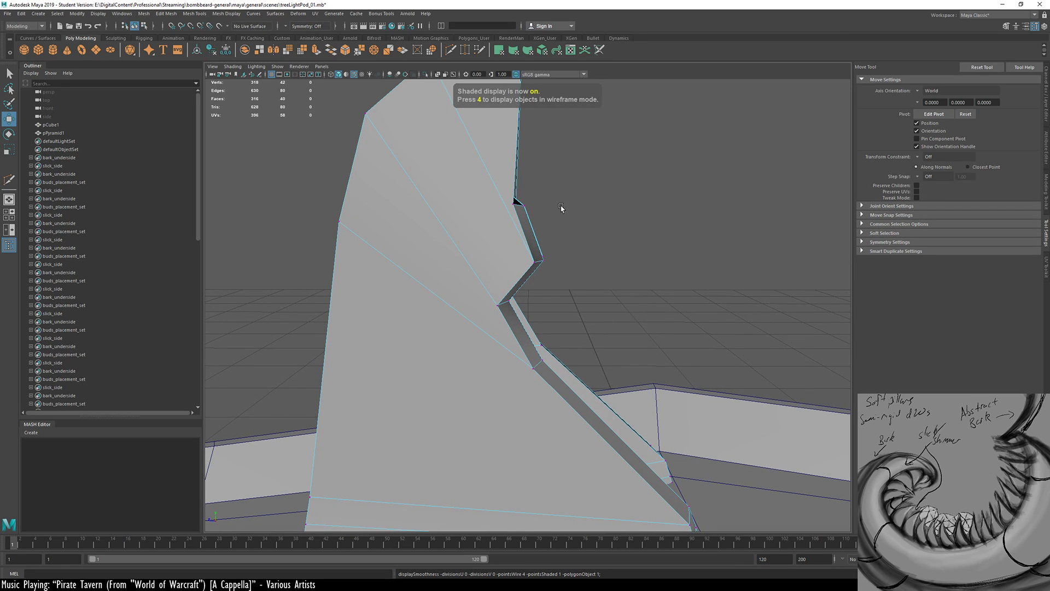
{"action": "key", "text": "3"}
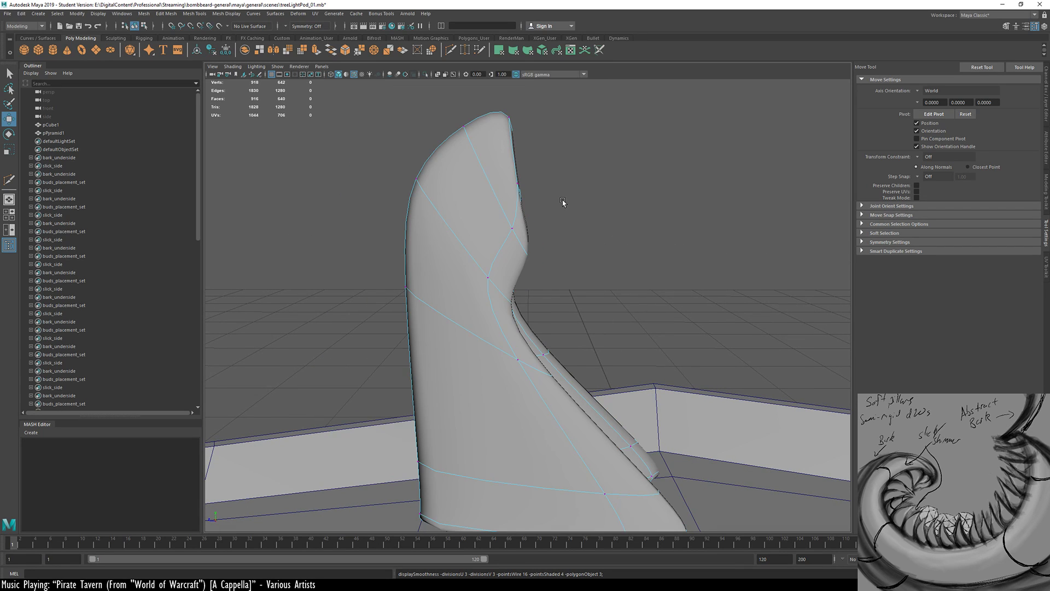
Try to rotate the four shoulder vertices at the top of the groove and adjust their pivot
{"action": "key", "text": "1"}
{"action": "key", "text": "4"}
{"action": "left_click_drag", "start_coordinate": [554, 203], "coordinate": [516, 212]}
{"action": "key", "text": "e"}
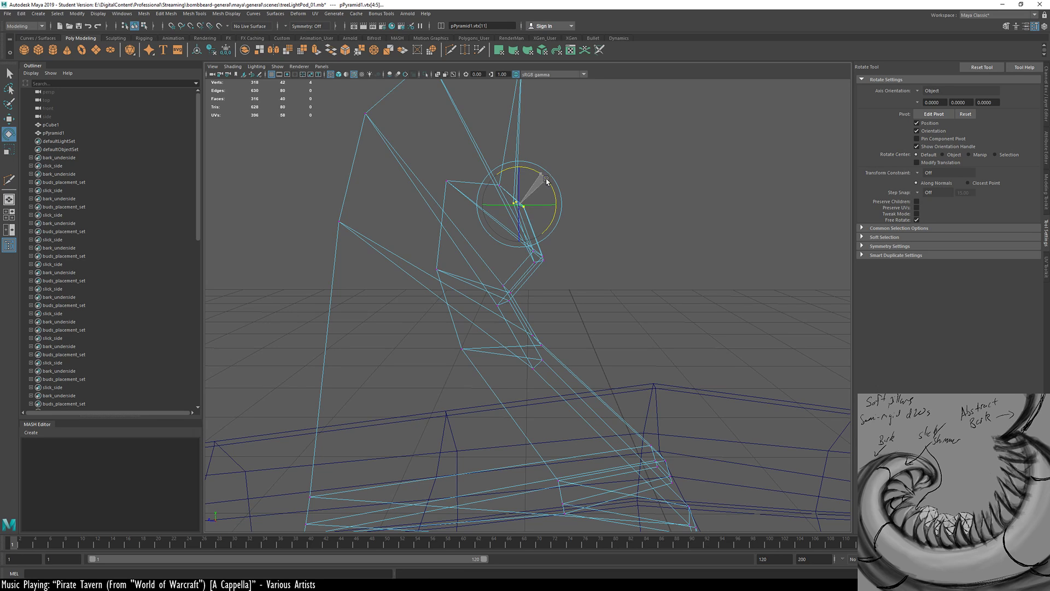
{"action": "left_click_drag", "start_coordinate": [558, 215], "coordinate": [630, 246], "text": "alt"}
{"action": "key", "text": "d"}
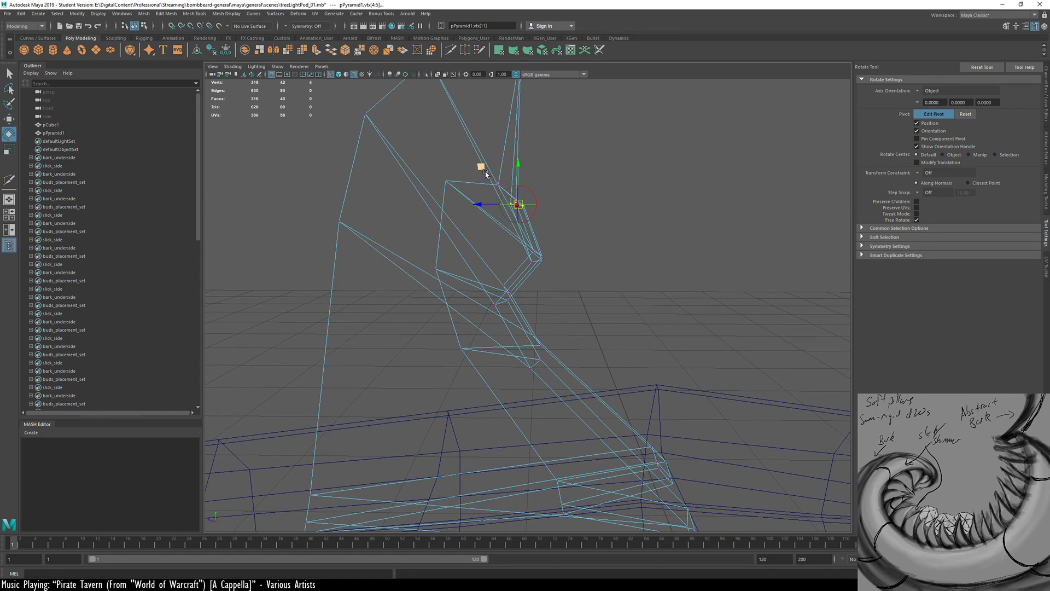
{"action": "left_click_drag", "start_coordinate": [485, 174], "coordinate": [420, 227]}
{"action": "key", "text": "w"}
Move the upper loop's rim vertices toward the spine, and shift the four shoulder vertices above them back and up
{"action": "left_click_drag", "start_coordinate": [550, 202], "coordinate": [521, 266], "text": "alt"}
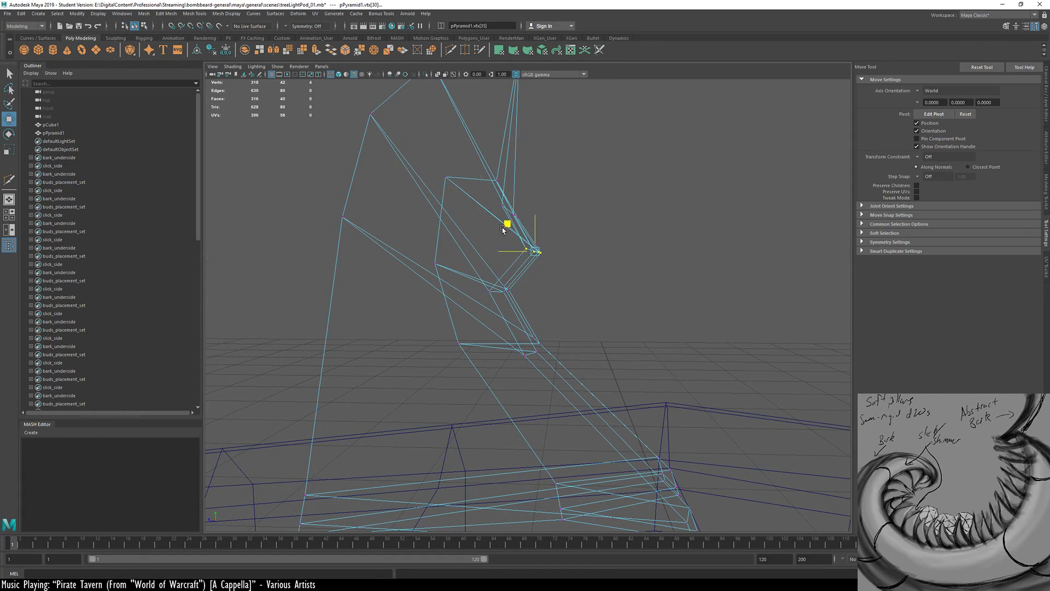
{"action": "left_click_drag", "start_coordinate": [503, 229], "coordinate": [456, 201]}
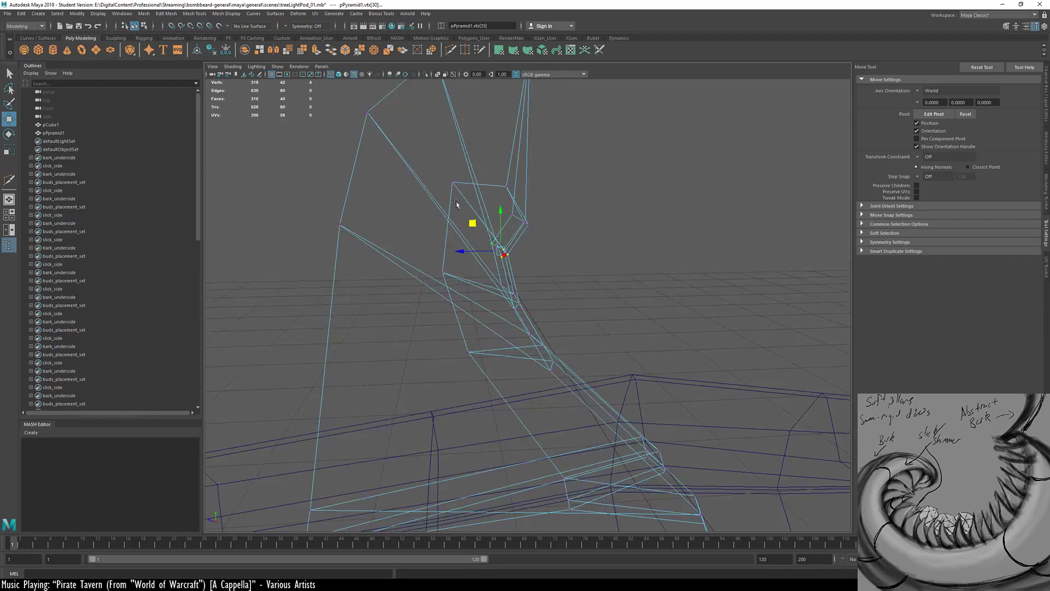
{"action": "mouse_move", "coordinate": [424, 162]}
{"action": "left_mouse_down"}
{"action": "mouse_move", "coordinate": [395, 180]}
{"action": "mouse_move", "coordinate": [413, 173]}
{"action": "left_mouse_up"}
{"action": "left_click_drag", "start_coordinate": [520, 227], "coordinate": [547, 191], "text": "alt"}
{"action": "left_click_drag", "start_coordinate": [490, 235], "coordinate": [491, 235]}
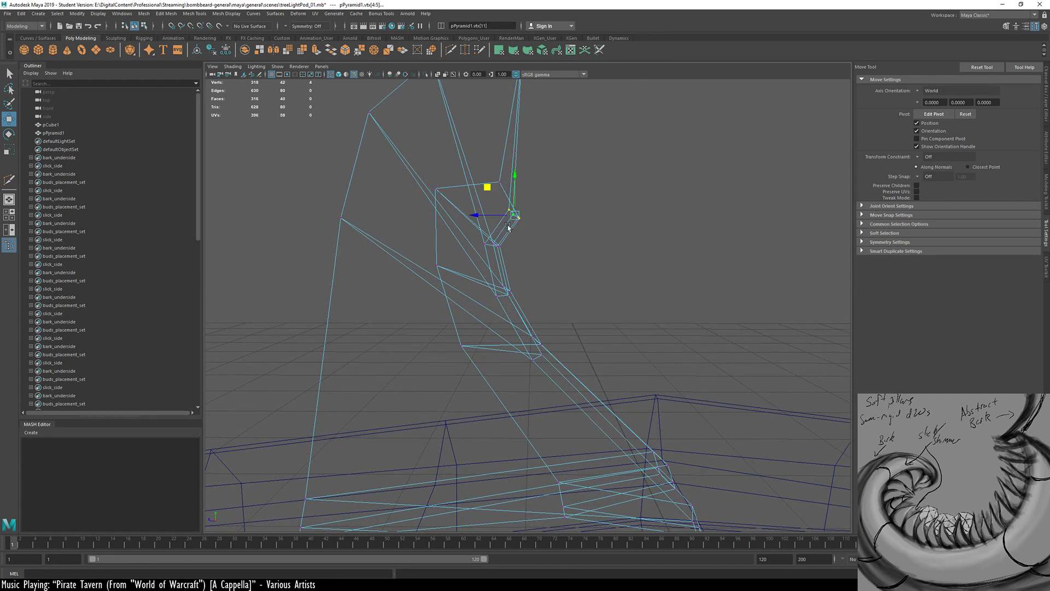
{"action": "middle_click_drag", "start_coordinate": [594, 209], "coordinate": [582, 193]}
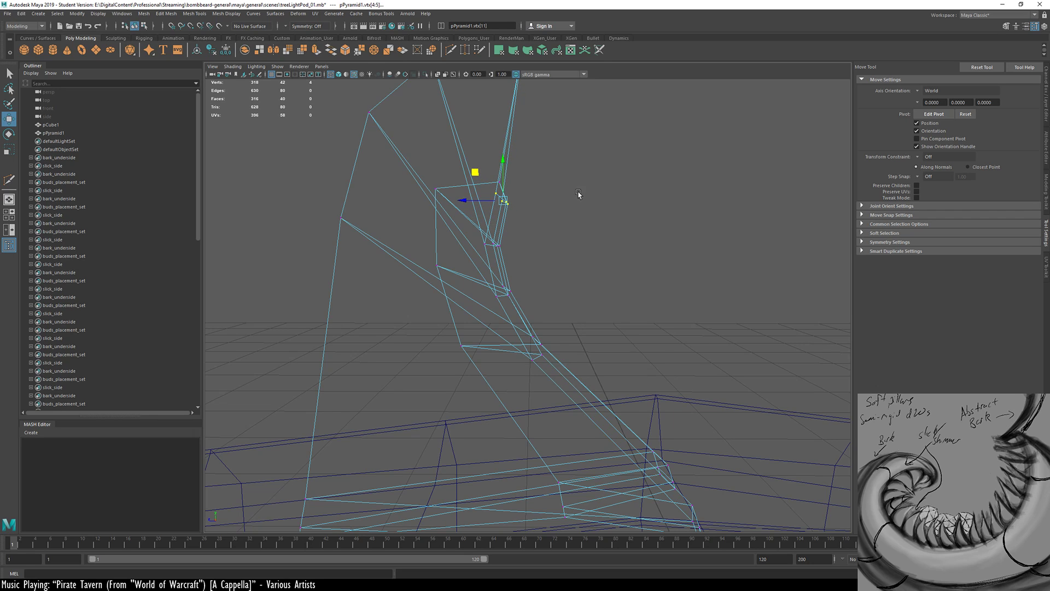
Raise the crease's top vertex and move it back toward the spine, then inspect the smoothed spike from several angles
{"action": "left_click_drag", "start_coordinate": [578, 194], "coordinate": [565, 199], "text": "alt"}
{"action": "left_click", "coordinate": [566, 199]}
{"action": "left_click_drag", "start_coordinate": [484, 179], "coordinate": [495, 191]}
{"action": "middle_click_drag", "start_coordinate": [579, 195], "coordinate": [583, 176]}
{"action": "left_click_drag", "start_coordinate": [556, 223], "coordinate": [618, 223], "text": "alt"}
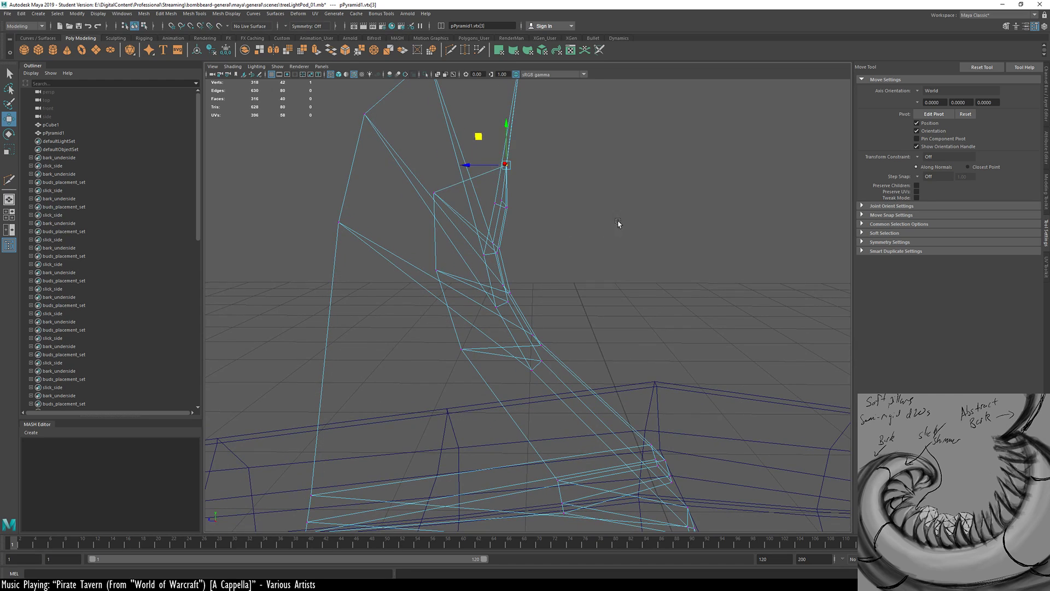
{"action": "middle_click_drag", "start_coordinate": [618, 224], "coordinate": [588, 222]}
{"action": "left_click_drag", "start_coordinate": [598, 243], "coordinate": [452, 210], "text": "alt"}
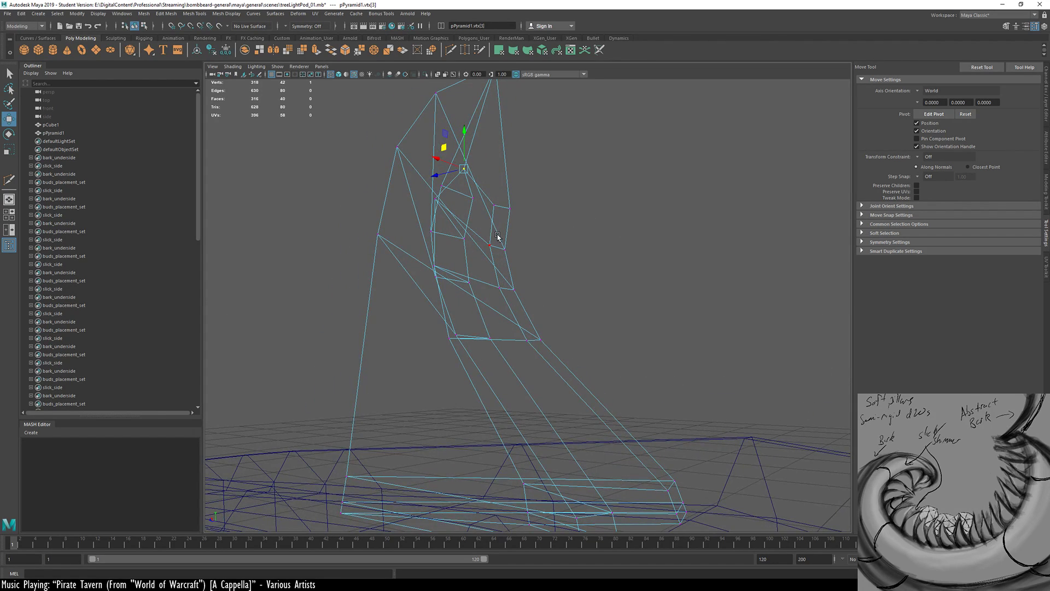
{"action": "key", "text": "5"}
{"action": "key", "text": "3"}
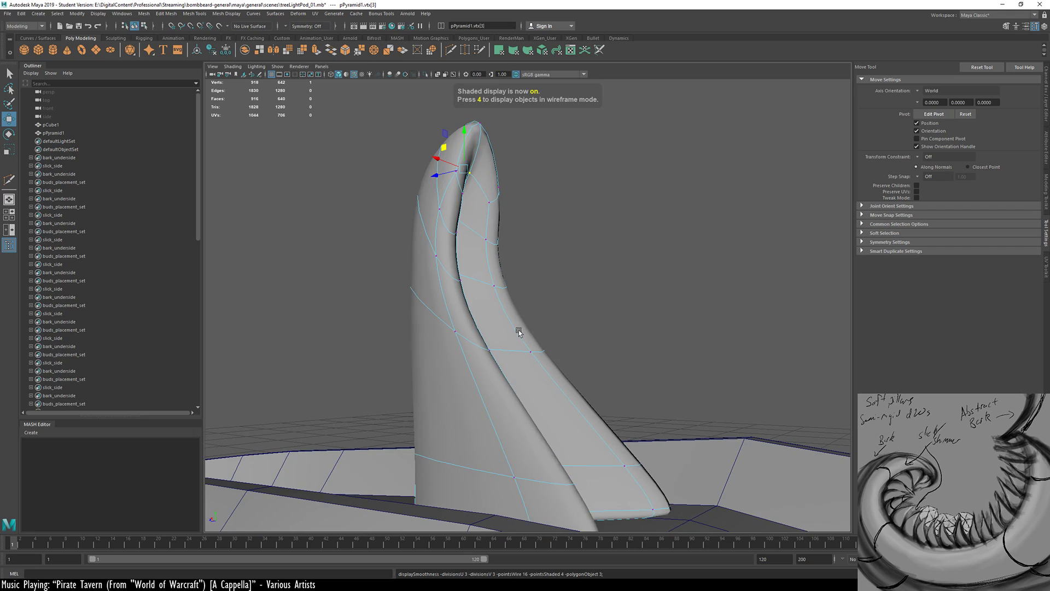
{"action": "left_click_drag", "start_coordinate": [518, 332], "coordinate": [535, 366], "text": "alt"}
{"action": "left_click_drag", "start_coordinate": [568, 375], "coordinate": [619, 357], "text": "alt"}
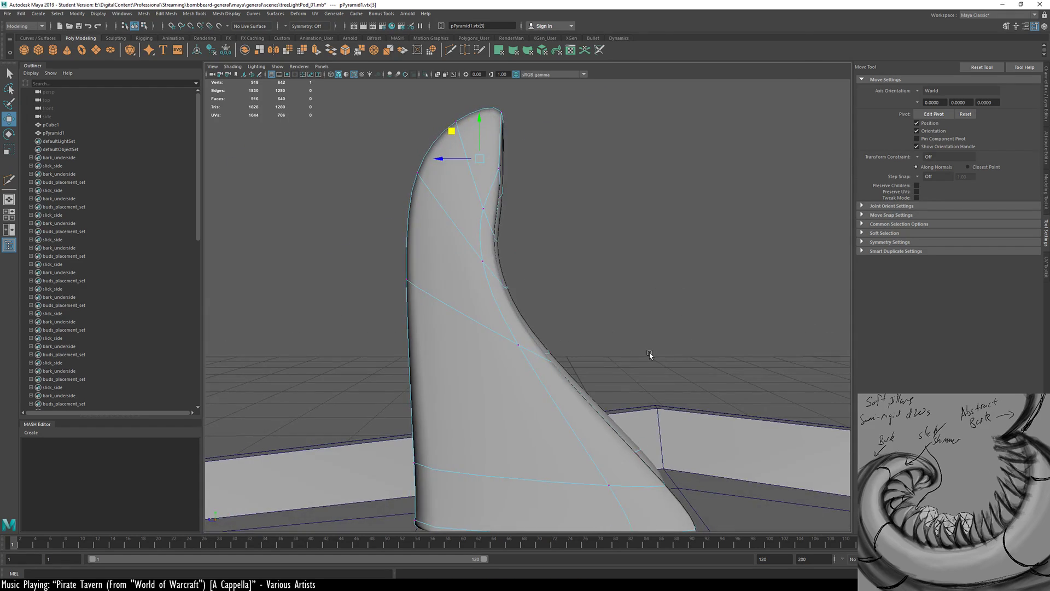
Insert two edge loops across the spike's lower part, between the curved neck and the base, with Multi-Cut
{"action": "key", "text": "1"}
{"action": "scroll", "coordinate": [602, 350], "scroll_direction": "up", "scroll_amount": 5}
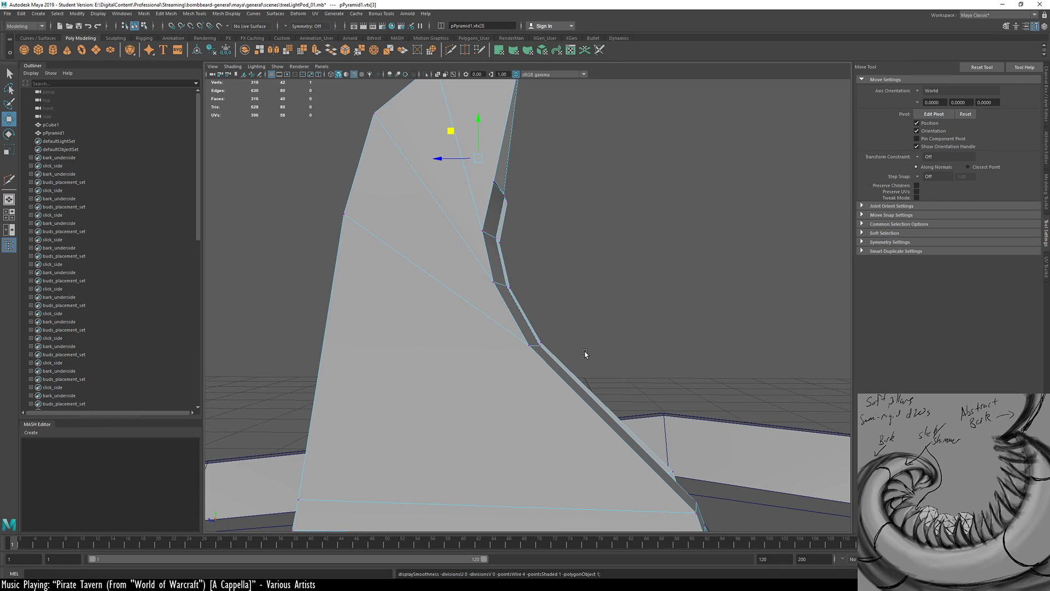
{"action": "left_click_drag", "start_coordinate": [583, 356], "coordinate": [573, 399], "text": "alt"}
{"action": "right_click_drag", "start_coordinate": [554, 384], "coordinate": [554, 385], "text": "shift"}
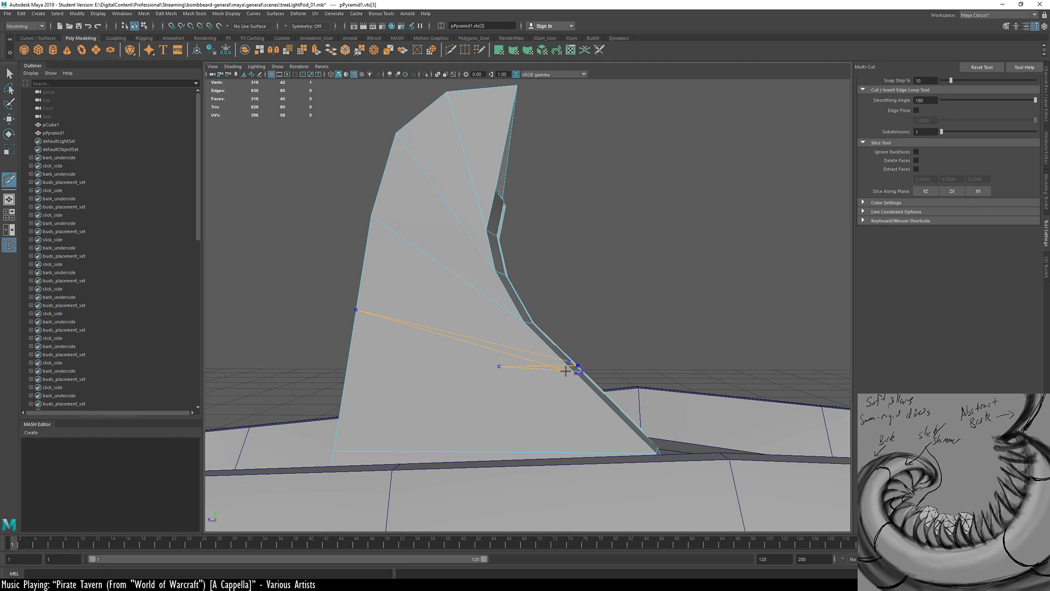
{"action": "left_click_drag", "start_coordinate": [562, 367], "coordinate": [490, 424], "text": "alt"}
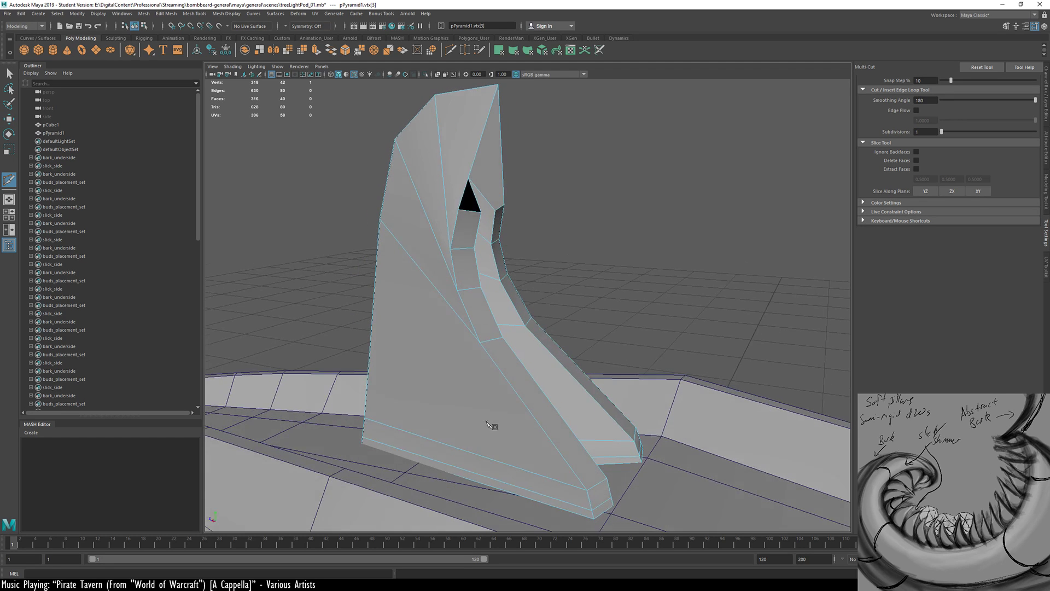
{"action": "left_click", "coordinate": [513, 389], "text": "ctrl+shift"}
{"action": "left_click", "coordinate": [568, 434], "text": "ctrl+shift"}
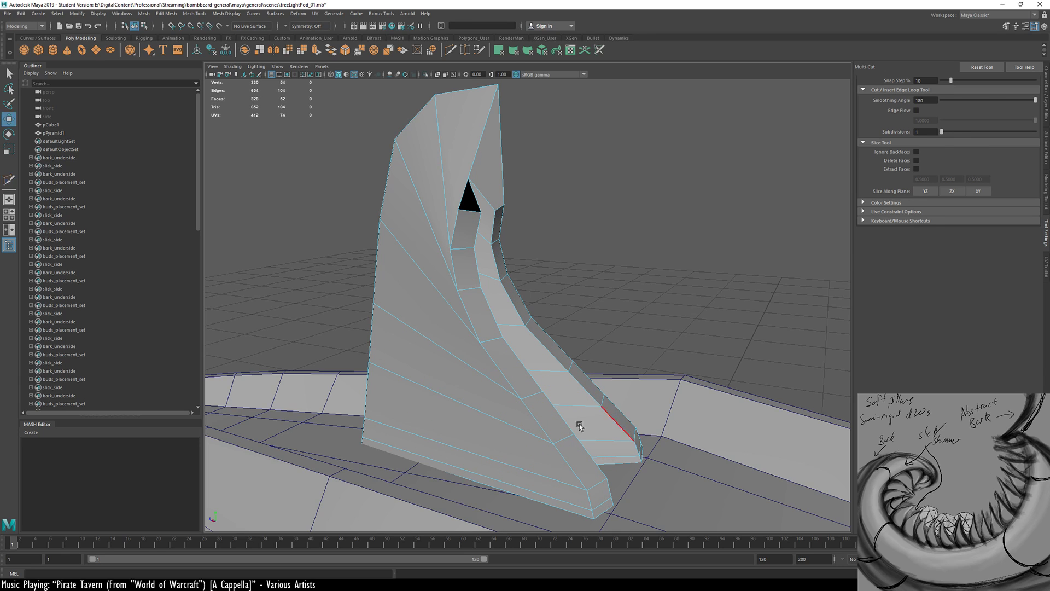
{"action": "key", "text": "w"}
Isolate the spike in the viewport and check its smoothed shape
{"action": "left_click_drag", "start_coordinate": [493, 436], "coordinate": [590, 376], "text": "alt"}
{"action": "left_click", "coordinate": [564, 372]}
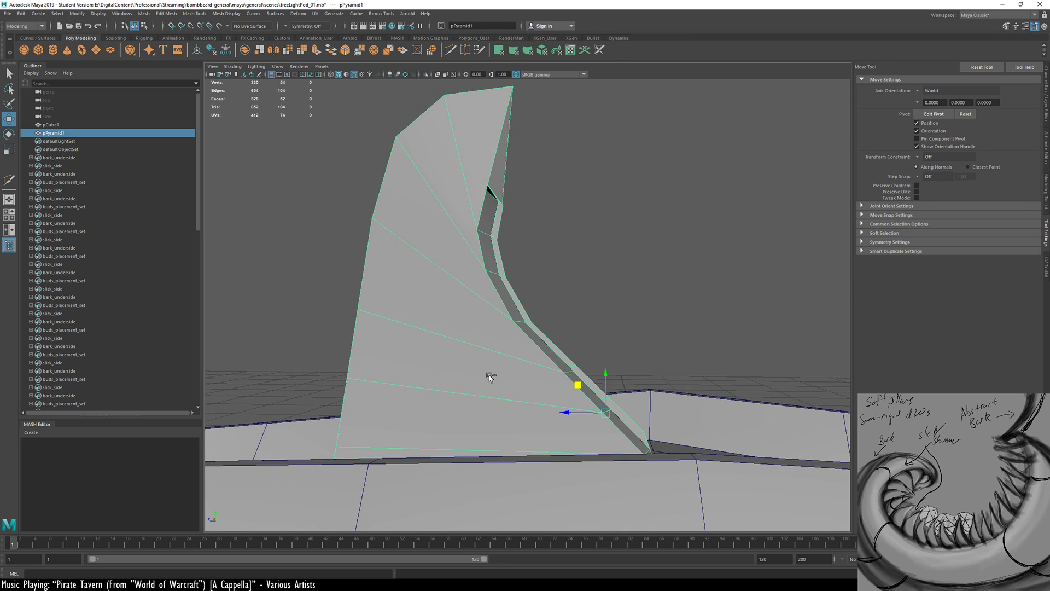
{"action": "key", "text": "ctrl+1"}
{"action": "key", "text": "3"}
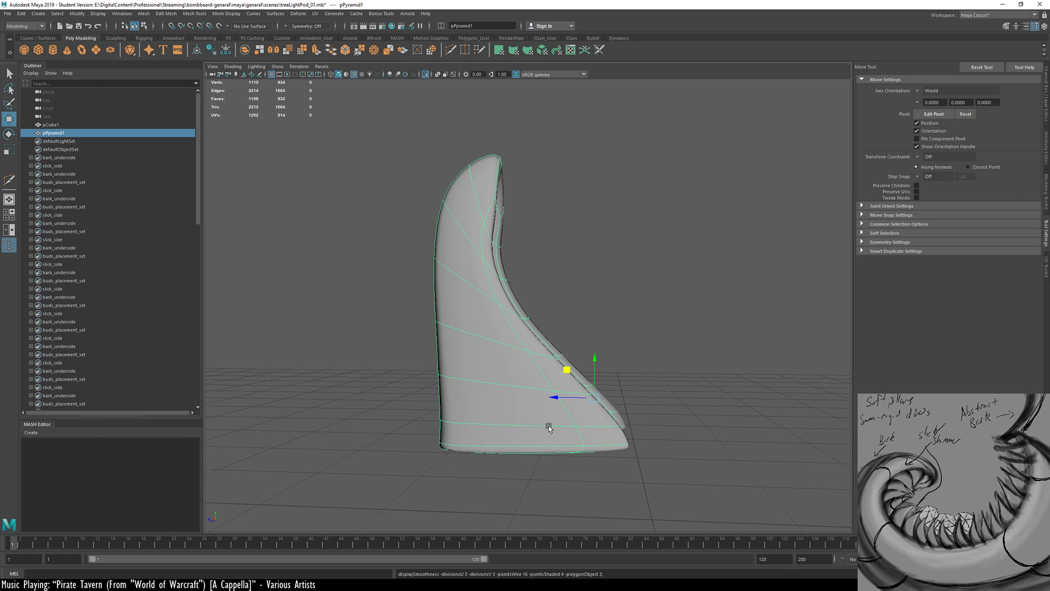
{"action": "scroll", "coordinate": [579, 379], "scroll_direction": "up", "scroll_amount": 3}
{"action": "key", "text": "1"}
Move the lower new loop's rim vertices toward the spine, and pull the rim vertices of the loop below it back slightly
{"action": "key", "text": "F9"}
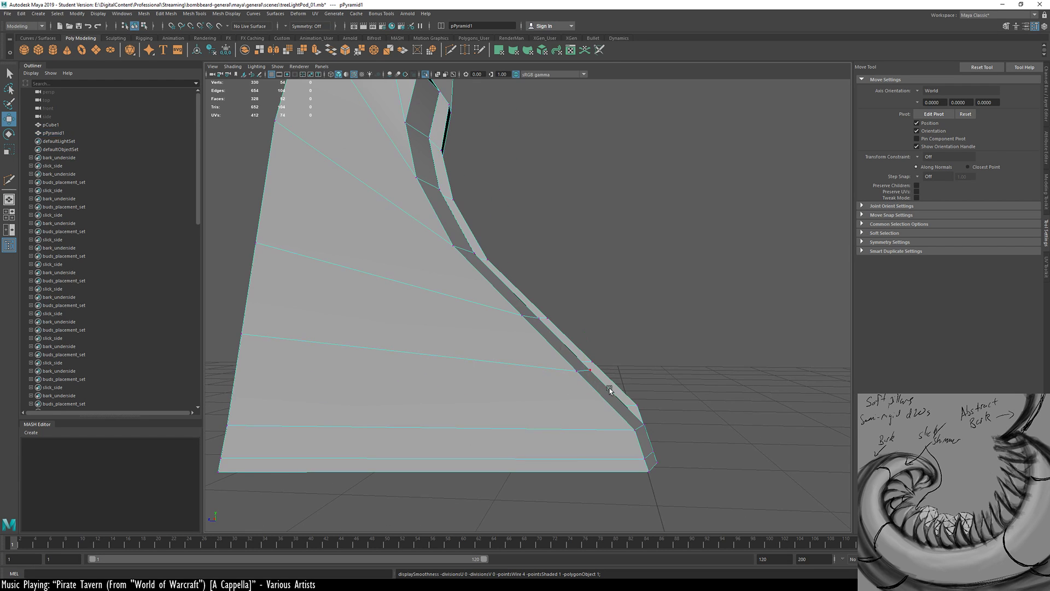
{"action": "left_click_drag", "start_coordinate": [610, 385], "coordinate": [674, 349], "text": "alt"}
{"action": "key", "text": "4"}
{"action": "left_click_drag", "start_coordinate": [567, 388], "coordinate": [562, 384]}
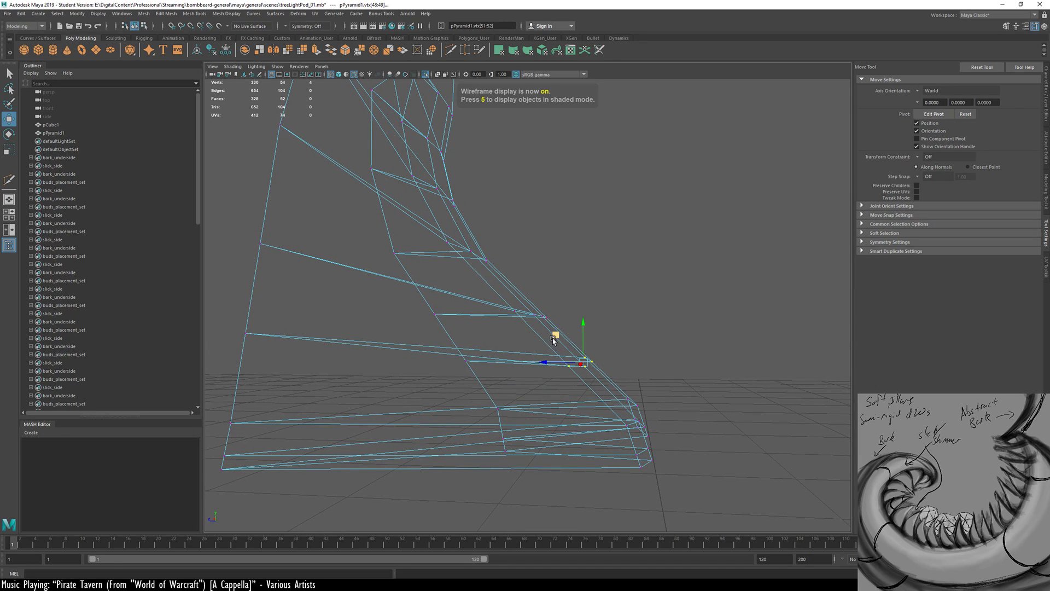
{"action": "left_click_drag", "start_coordinate": [554, 338], "coordinate": [506, 352]}
{"action": "left_click_drag", "start_coordinate": [629, 365], "coordinate": [654, 386], "text": "alt"}
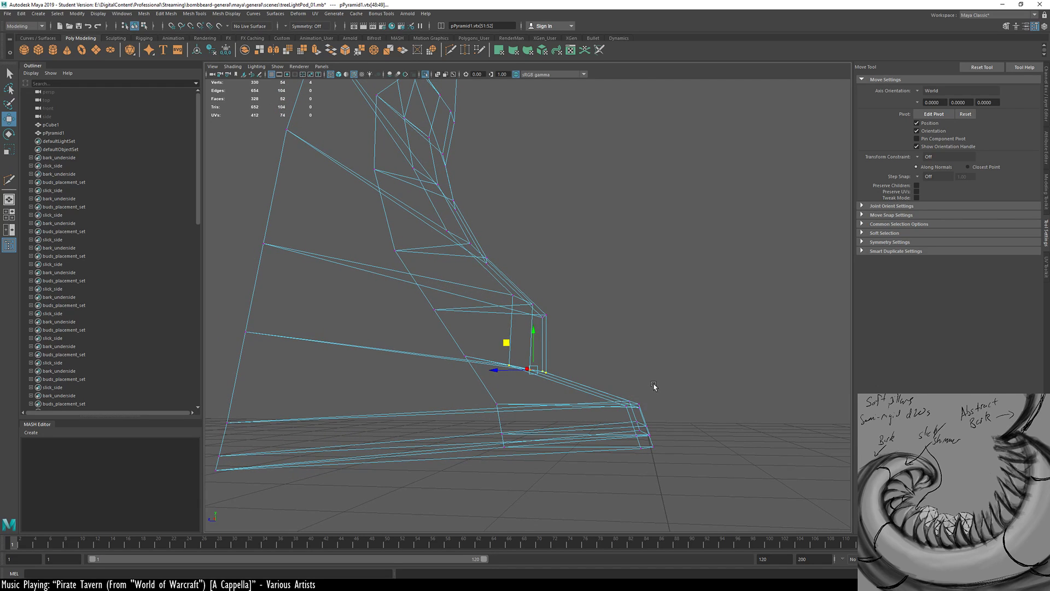
{"action": "left_click_drag", "start_coordinate": [615, 419], "coordinate": [616, 420]}
{"action": "middle_click_drag", "start_coordinate": [691, 398], "coordinate": [665, 394]}
Move the rim vertices of the upper new loop and of the loop directly above it back toward the spine
{"action": "left_click_drag", "start_coordinate": [586, 336], "coordinate": [643, 379], "text": "alt"}
{"action": "left_click_drag", "start_coordinate": [613, 342], "coordinate": [569, 369]}
{"action": "middle_click_drag", "start_coordinate": [649, 353], "coordinate": [594, 361]}
{"action": "left_click_drag", "start_coordinate": [579, 313], "coordinate": [648, 333], "text": "alt"}
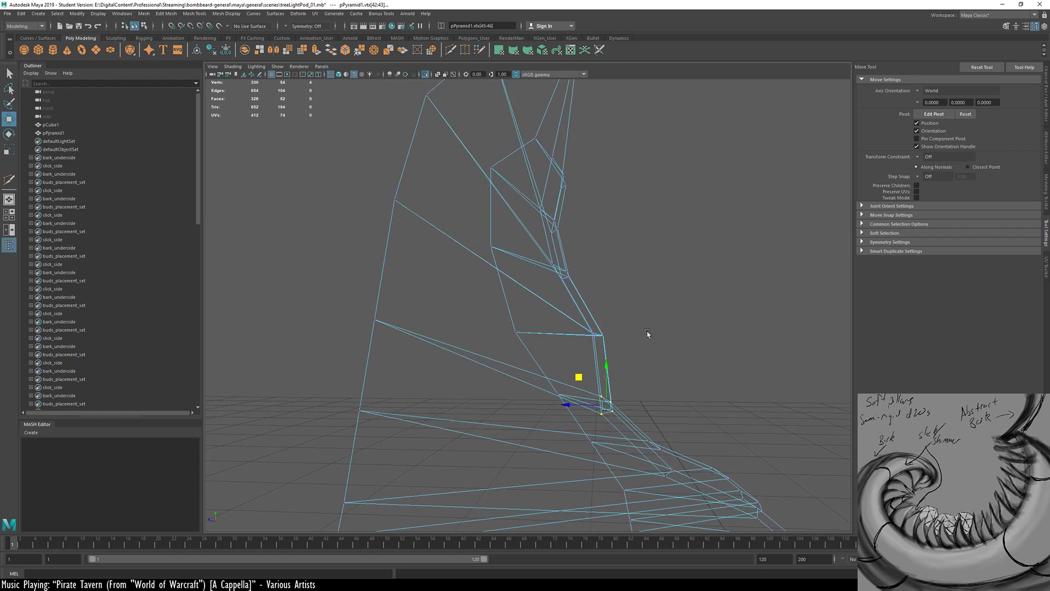
{"action": "left_click_drag", "start_coordinate": [584, 340], "coordinate": [583, 341]}
{"action": "middle_click_drag", "start_coordinate": [675, 344], "coordinate": [619, 345]}
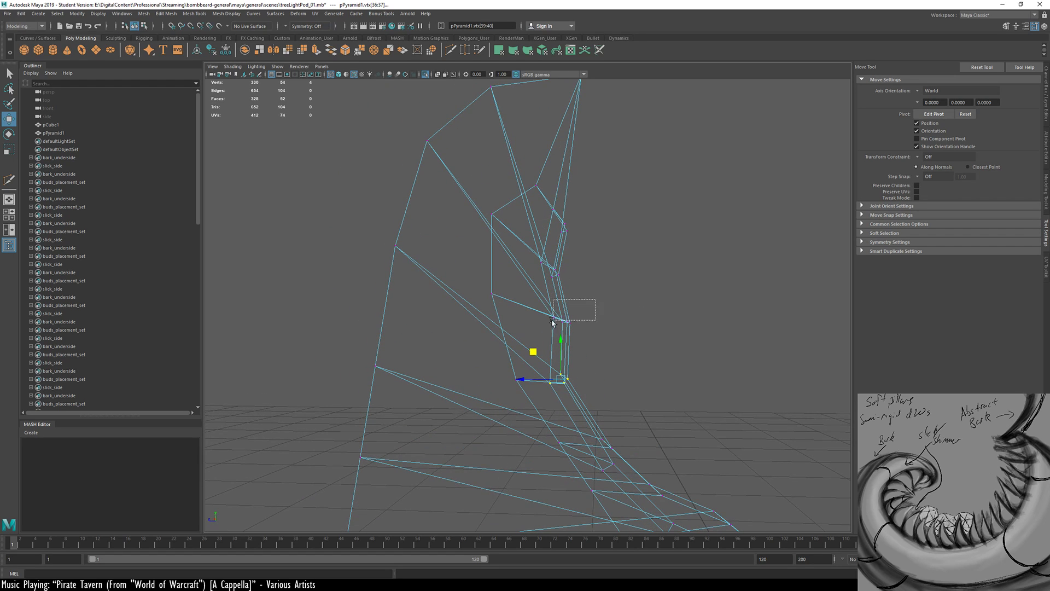
Shift the rim vertices of the next two loops up the groove slightly upward and back to continue the curve
{"action": "left_click_drag", "start_coordinate": [539, 330], "coordinate": [539, 331]}
{"action": "middle_click_drag", "start_coordinate": [624, 339], "coordinate": [599, 330]}
{"action": "left_click_drag", "start_coordinate": [601, 331], "coordinate": [627, 332], "text": "alt"}
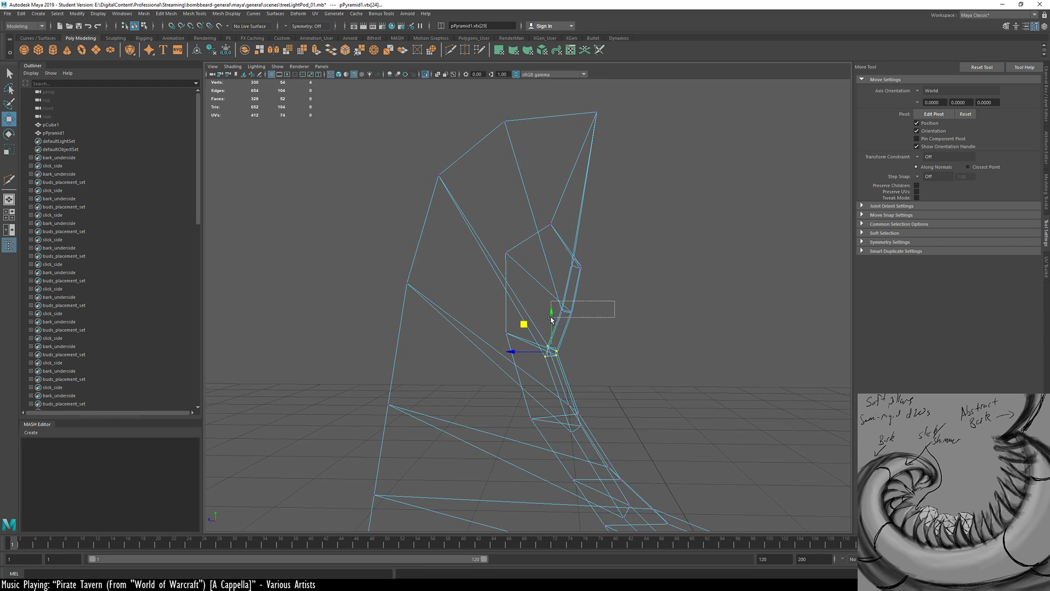
{"action": "left_click_drag", "start_coordinate": [551, 318], "coordinate": [551, 319]}
{"action": "middle_click_drag", "start_coordinate": [629, 340], "coordinate": [625, 300]}
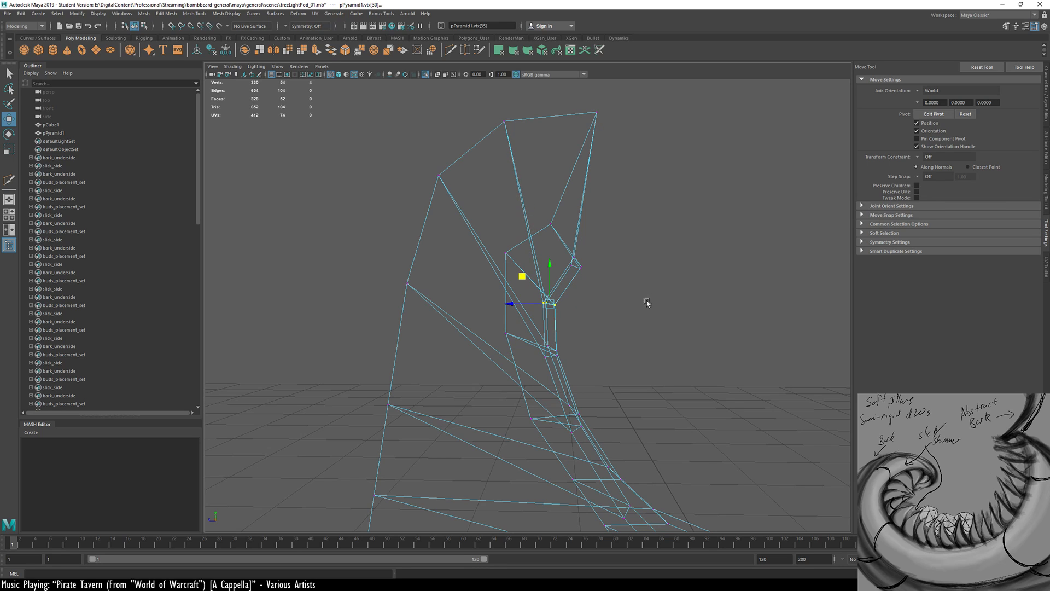
Pull the spike's tip forward and down, and reposition the two spine vertices behind it further back to form a hook
{"action": "left_click_drag", "start_coordinate": [626, 130], "coordinate": [626, 132]}
{"action": "middle_click_drag", "start_coordinate": [630, 133], "coordinate": [766, 256]}
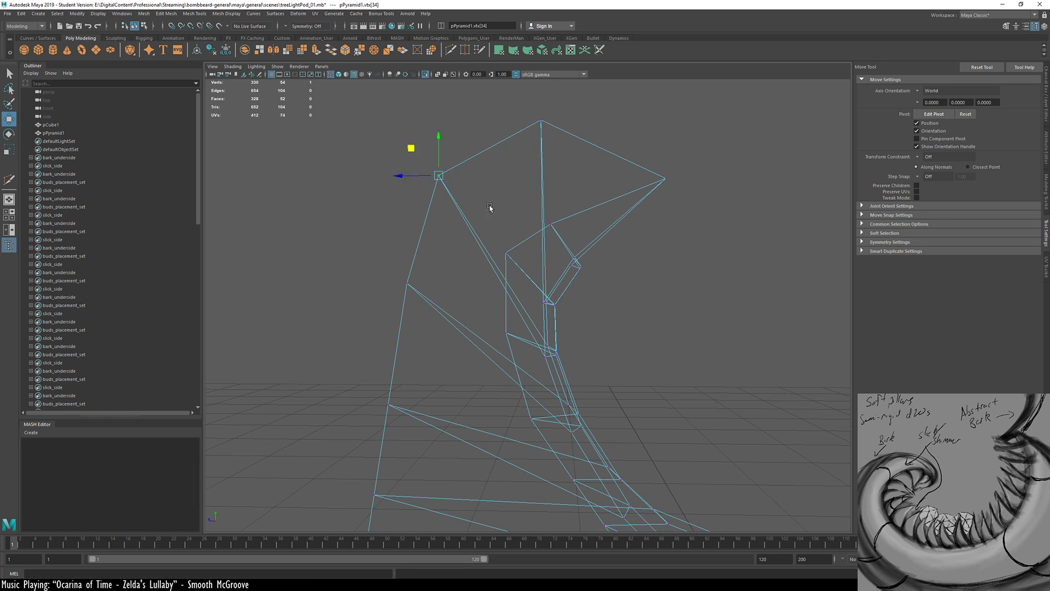
{"action": "middle_click_drag", "start_coordinate": [685, 312], "coordinate": [679, 346]}
{"action": "middle_click_drag", "start_coordinate": [628, 370], "coordinate": [621, 350], "text": "alt"}
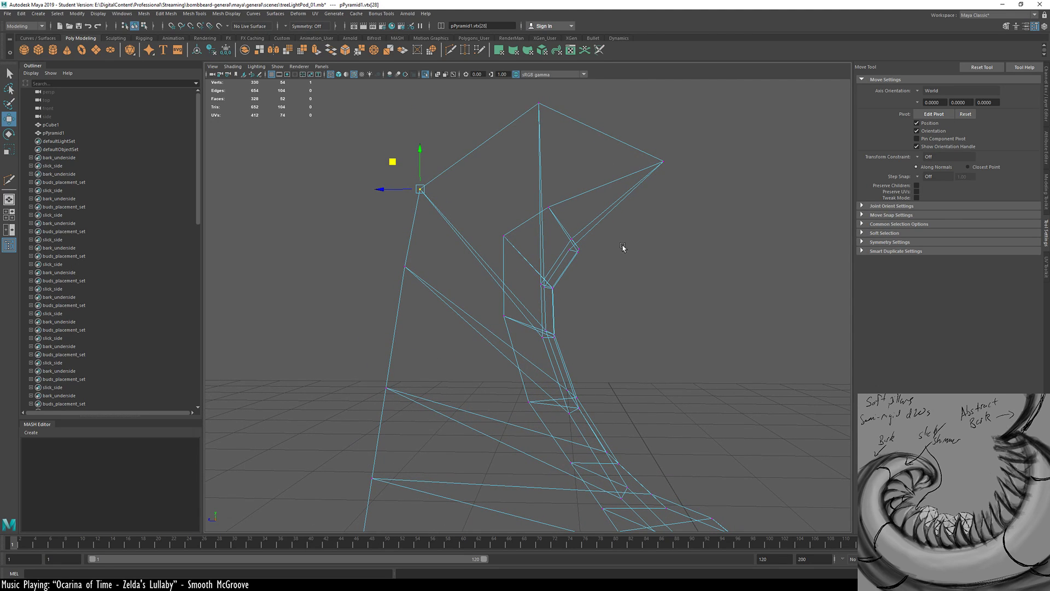
{"action": "left_click_drag", "start_coordinate": [529, 86], "coordinate": [587, 126]}
{"action": "middle_click_drag", "start_coordinate": [726, 271], "coordinate": [684, 248]}
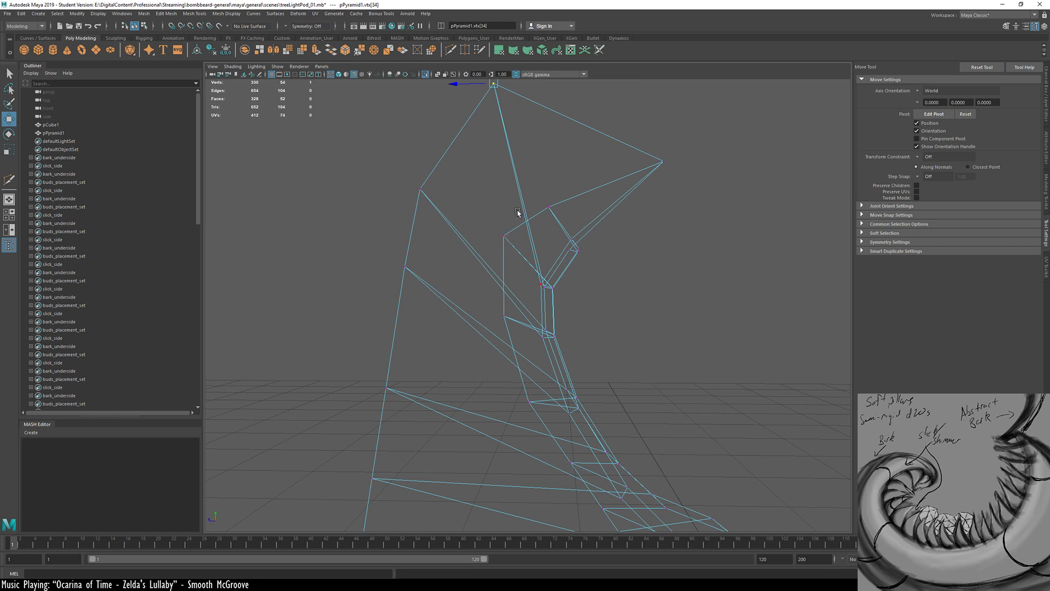
{"action": "middle_click_drag", "start_coordinate": [721, 230], "coordinate": [682, 248]}
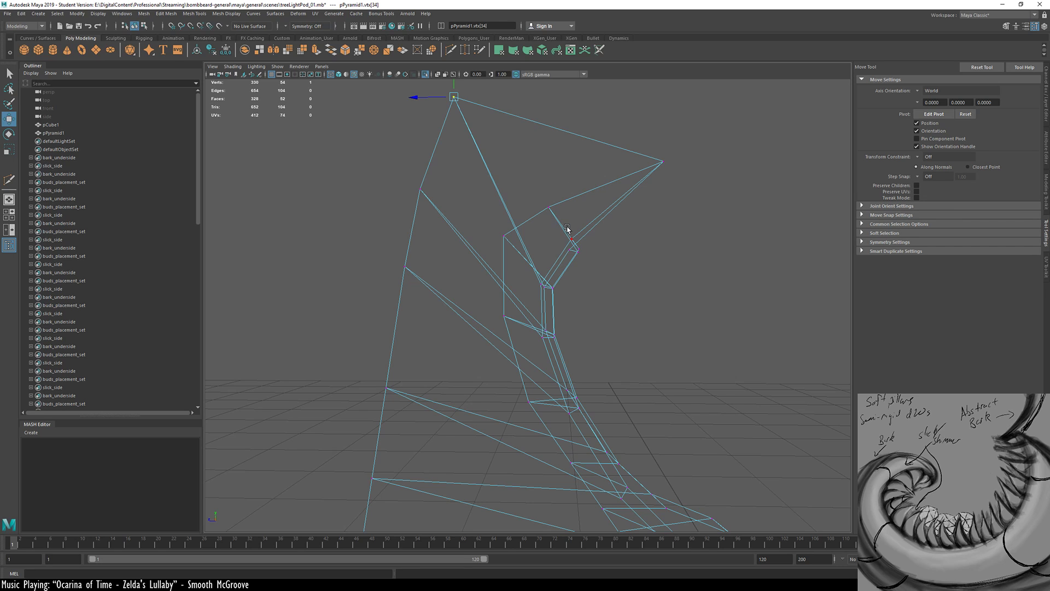
Shift the four uppermost groove-floor vertices up and back so they follow the new hook
{"action": "left_click_drag", "start_coordinate": [549, 206], "coordinate": [540, 173]}
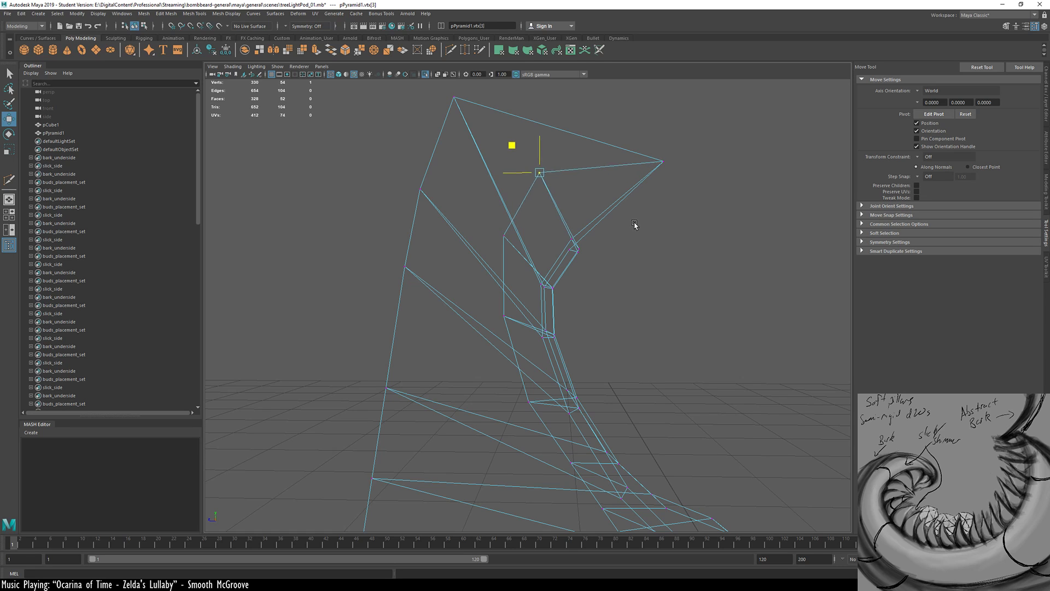
{"action": "left_click_drag", "start_coordinate": [506, 242], "coordinate": [514, 247]}
{"action": "middle_click_drag", "start_coordinate": [622, 277], "coordinate": [621, 256]}
{"action": "left_click_drag", "start_coordinate": [518, 328], "coordinate": [518, 329]}
{"action": "middle_click_drag", "start_coordinate": [605, 332], "coordinate": [604, 289]}
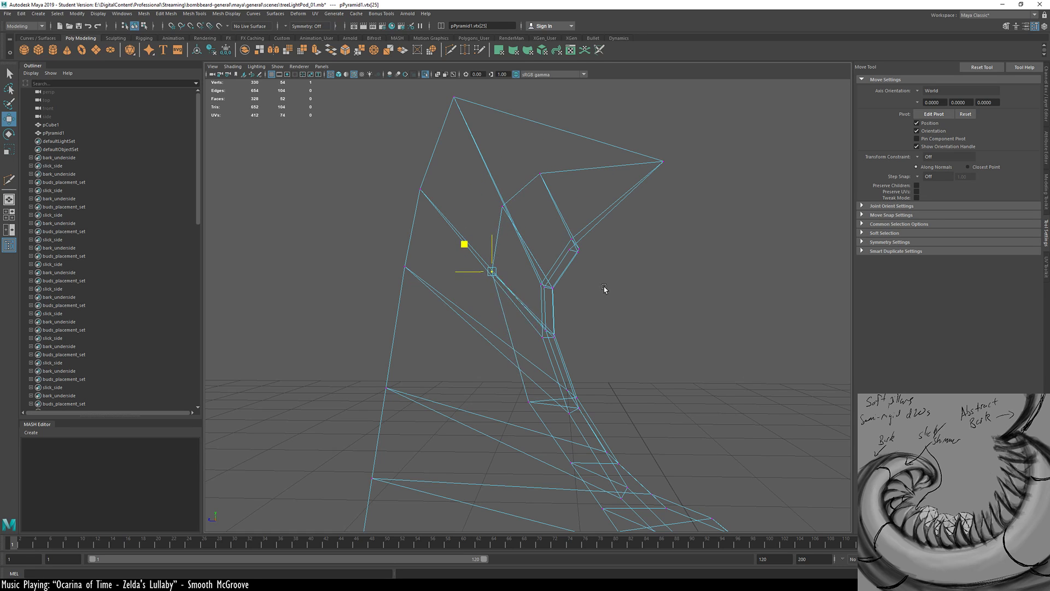
{"action": "middle_click_drag", "start_coordinate": [655, 386], "coordinate": [614, 332]}
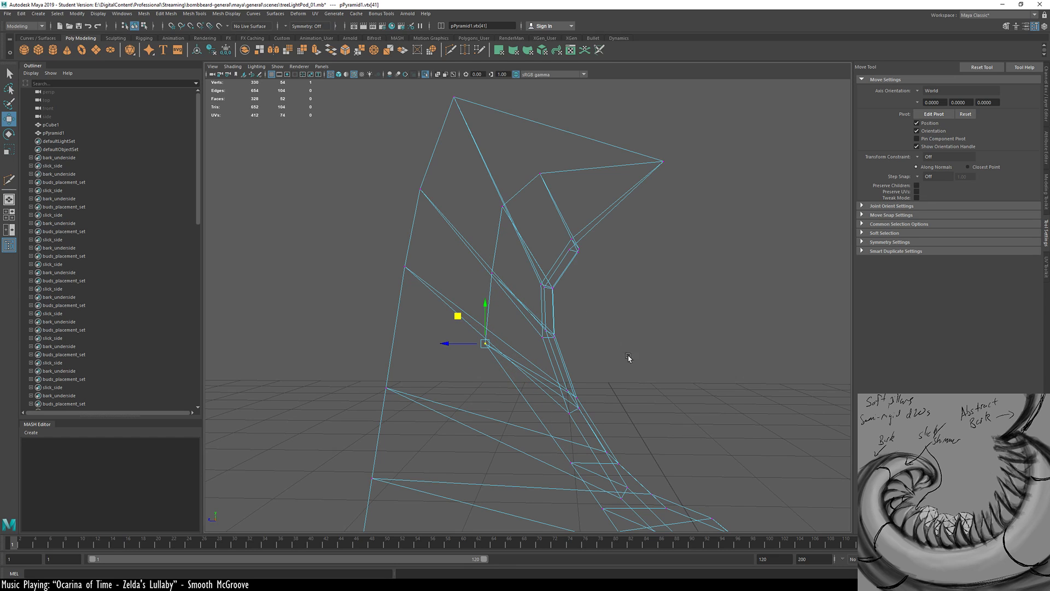
{"action": "middle_click_drag", "start_coordinate": [661, 418], "coordinate": [693, 430], "text": "alt"}
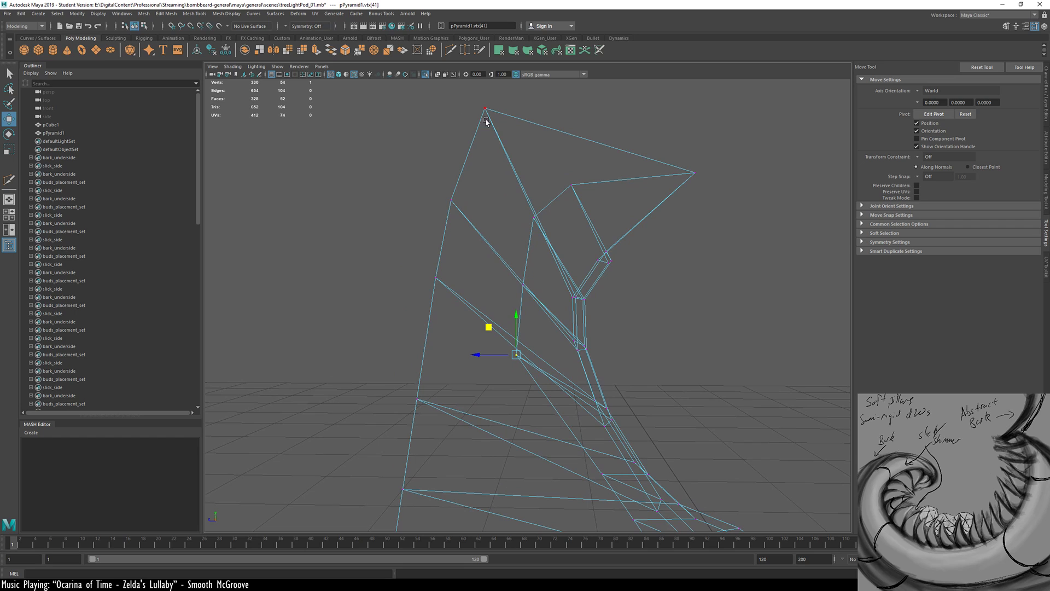
Move the spine vertex nearest the tip slightly forward and down, and preview the smoothed shape
{"action": "left_click", "coordinate": [524, 136]}
{"action": "middle_click_drag", "start_coordinate": [799, 228], "coordinate": [824, 254]}
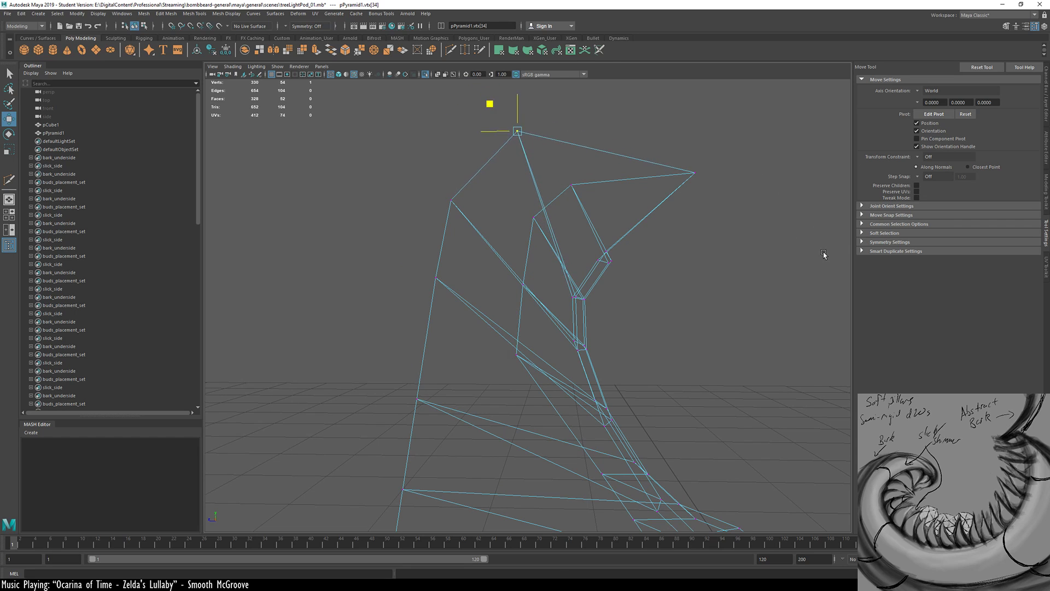
{"action": "key", "text": "3"}
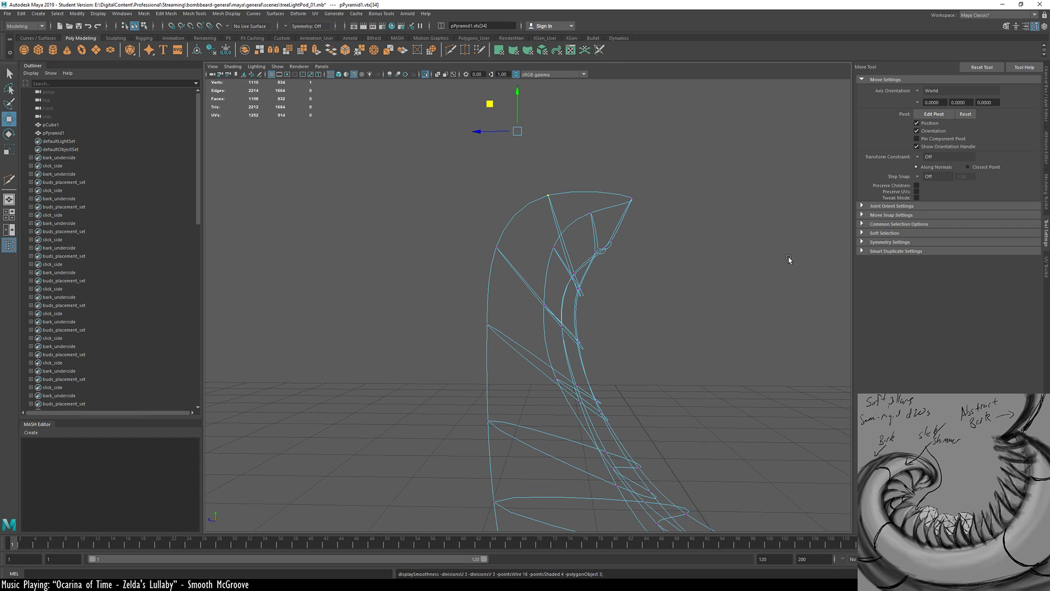
{"action": "key", "text": "1"}
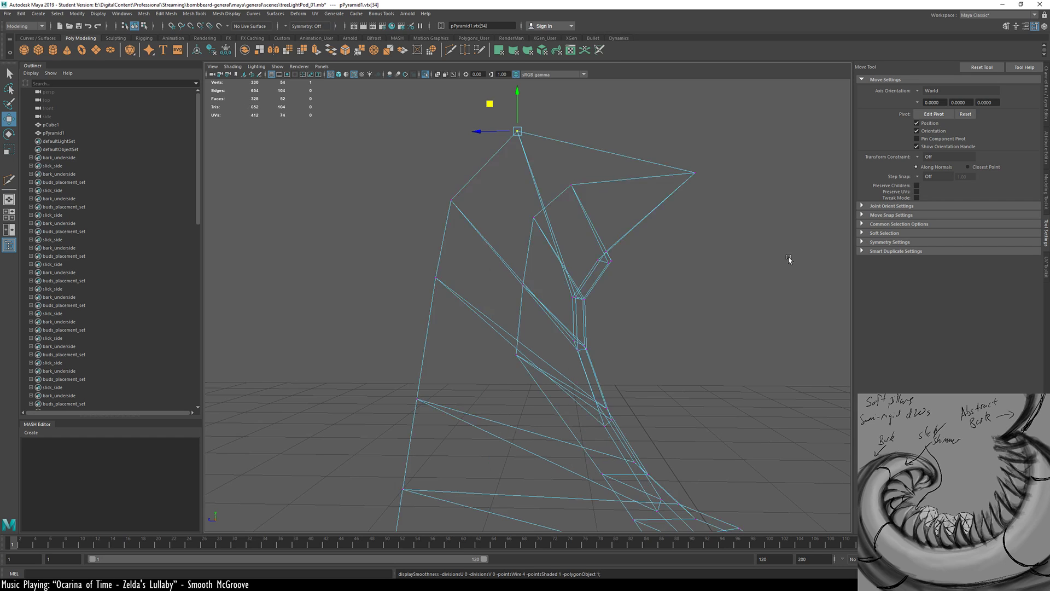
Move the third, fourth and fifth spine vertices below the tip outward, shifting the lower two slightly downward
{"action": "left_click", "coordinate": [436, 279]}
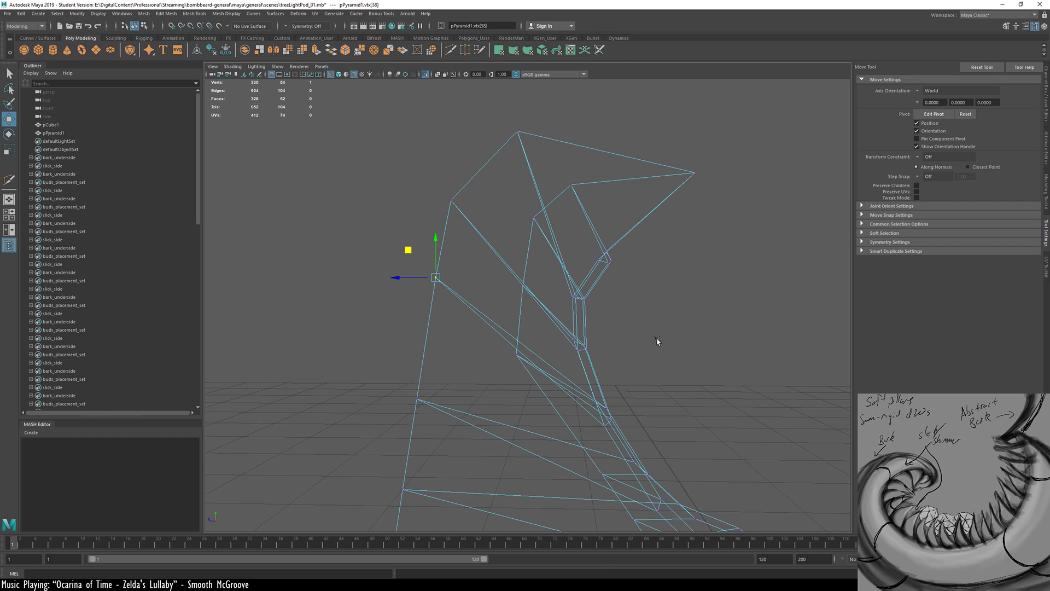
{"action": "middle_click_drag", "start_coordinate": [656, 345], "coordinate": [616, 346]}
{"action": "middle_click_drag", "start_coordinate": [497, 418], "coordinate": [515, 355], "text": "alt"}
{"action": "left_click_drag", "start_coordinate": [420, 320], "coordinate": [448, 359]}
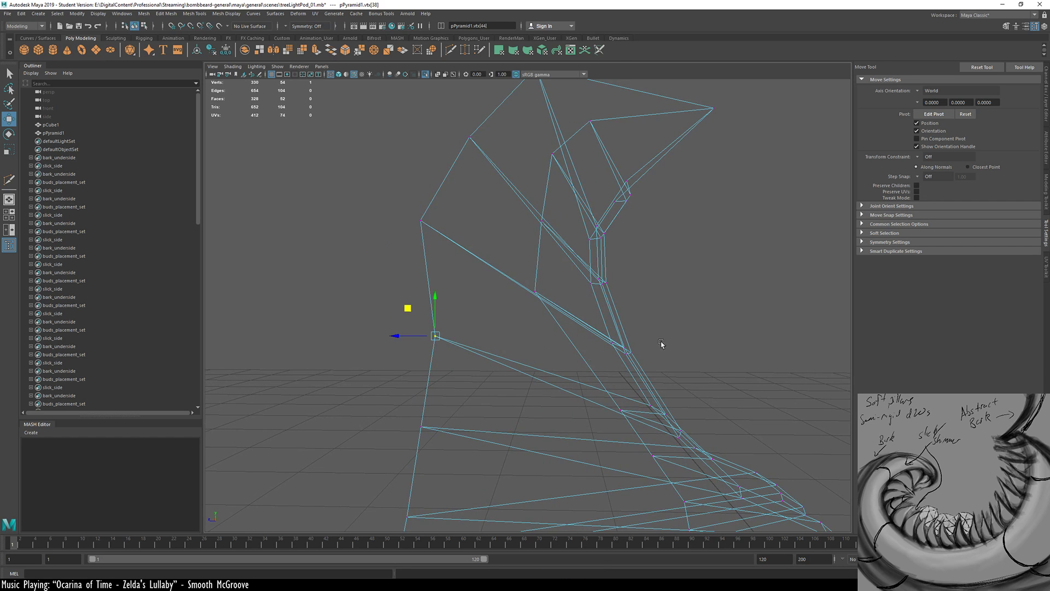
{"action": "middle_click_drag", "start_coordinate": [662, 345], "coordinate": [649, 356]}
{"action": "mouse_move", "coordinate": [465, 455]}
{"action": "left_mouse_down", "text": "alt"}
{"action": "mouse_move", "coordinate": [445, 445]}
{"action": "mouse_move", "coordinate": [458, 440]}
{"action": "left_mouse_up", "text": "alt"}
{"action": "middle_click_drag", "start_coordinate": [490, 445], "coordinate": [500, 381], "text": "alt"}
{"action": "left_click_drag", "start_coordinate": [429, 369], "coordinate": [431, 375]}
{"action": "middle_click_drag", "start_coordinate": [486, 401], "coordinate": [465, 439]}
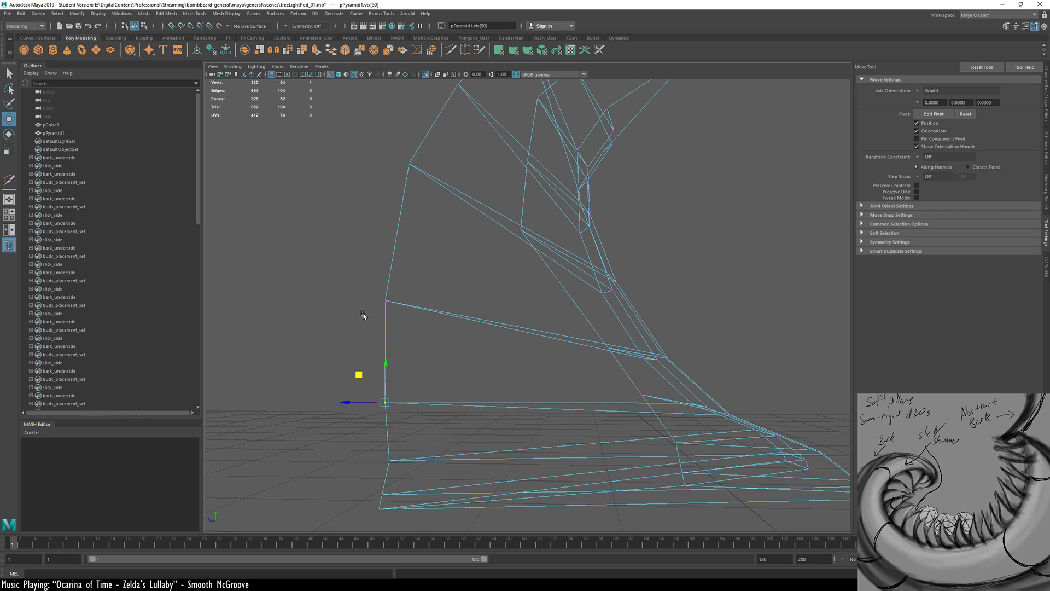
Push the fourth spine vertex below the tip further back, and the third and second ones up and back
{"action": "left_click_drag", "start_coordinate": [364, 294], "coordinate": [407, 312]}
{"action": "middle_click_drag", "start_coordinate": [494, 345], "coordinate": [468, 349]}
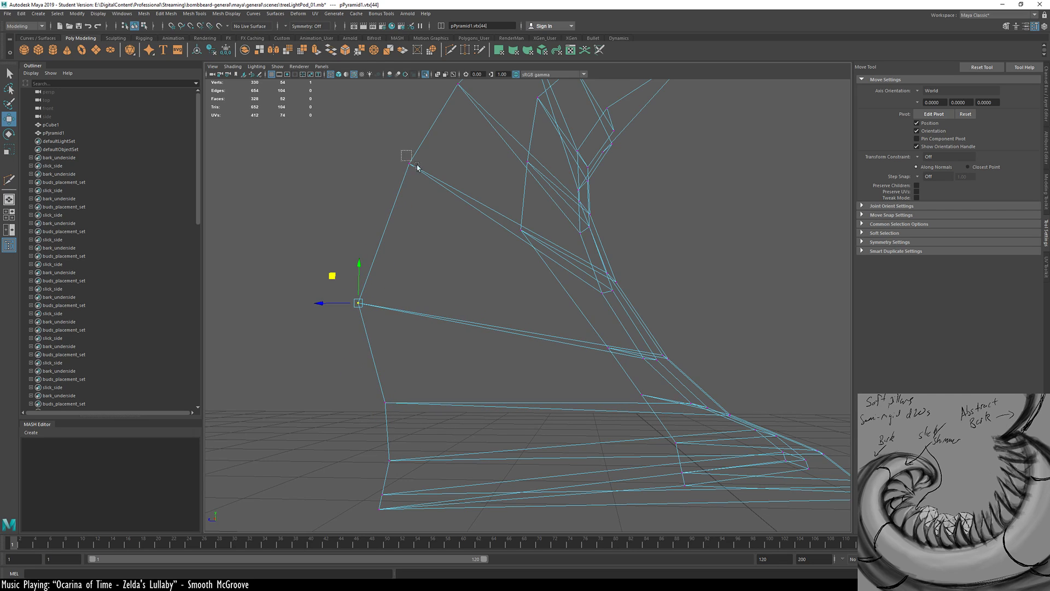
{"action": "left_click_drag", "start_coordinate": [417, 167], "coordinate": [419, 168]}
{"action": "left_click_drag", "start_coordinate": [508, 295], "coordinate": [511, 303], "text": "alt"}
{"action": "middle_click_drag", "start_coordinate": [511, 301], "coordinate": [476, 280]}
{"action": "middle_click_drag", "start_coordinate": [482, 246], "coordinate": [513, 343], "text": "alt"}
{"action": "left_click_drag", "start_coordinate": [477, 169], "coordinate": [502, 191]}
{"action": "middle_click_drag", "start_coordinate": [648, 288], "coordinate": [620, 259]}
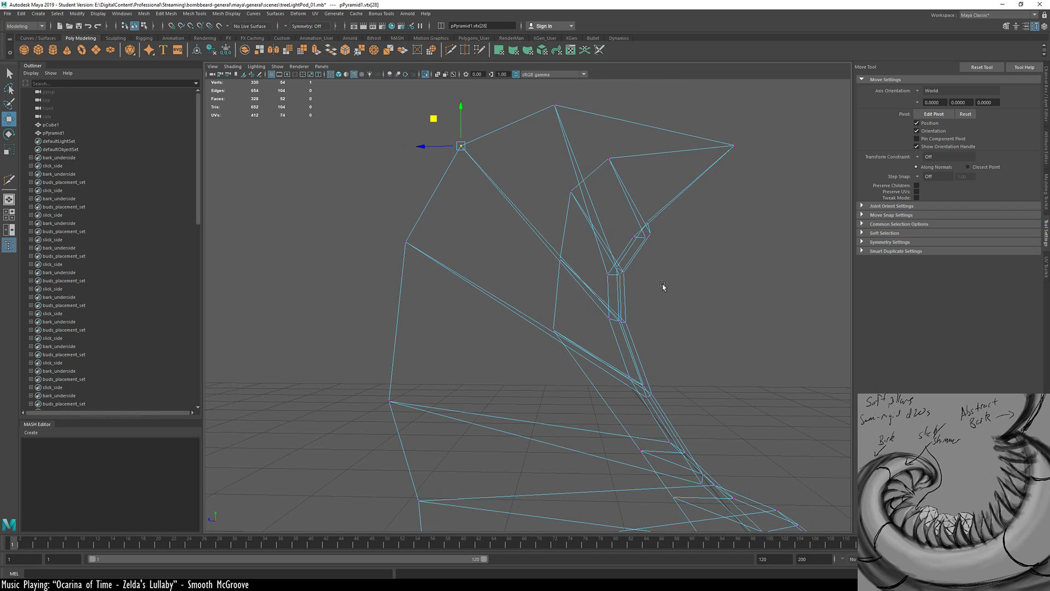
Check the smoothed spike, and move the fifth groove-floor vertex from the tip back toward the spine
{"action": "key", "text": "3"}
{"action": "left_click_drag", "start_coordinate": [671, 451], "coordinate": [539, 436], "text": "alt"}
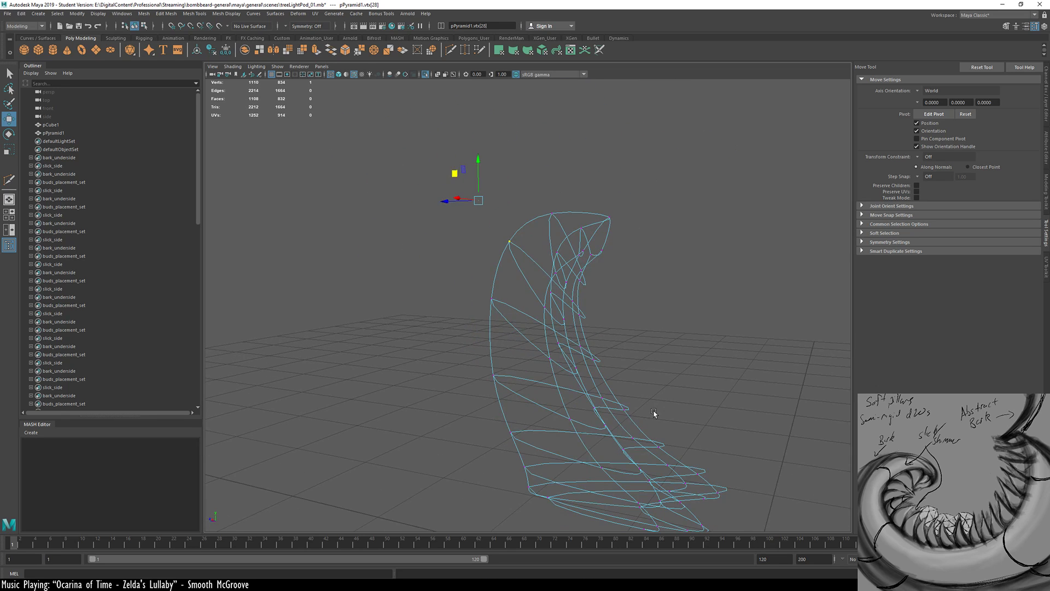
{"action": "key", "text": "5"}
{"action": "mouse_move", "coordinate": [644, 442]}
{"action": "left_mouse_down", "text": "alt"}
{"action": "mouse_move", "coordinate": [520, 415]}
{"action": "mouse_move", "coordinate": [445, 379]}
{"action": "mouse_move", "coordinate": [551, 421]}
{"action": "mouse_move", "coordinate": [546, 432]}
{"action": "mouse_move", "coordinate": [711, 446]}
{"action": "mouse_move", "coordinate": [651, 459]}
{"action": "mouse_move", "coordinate": [672, 425]}
{"action": "left_mouse_up", "text": "alt"}
{"action": "key", "text": "1"}
{"action": "left_click", "coordinate": [526, 420]}
{"action": "key", "text": "2"}
{"action": "key", "text": "3"}
{"action": "key", "text": "2"}
{"action": "key", "text": "4"}
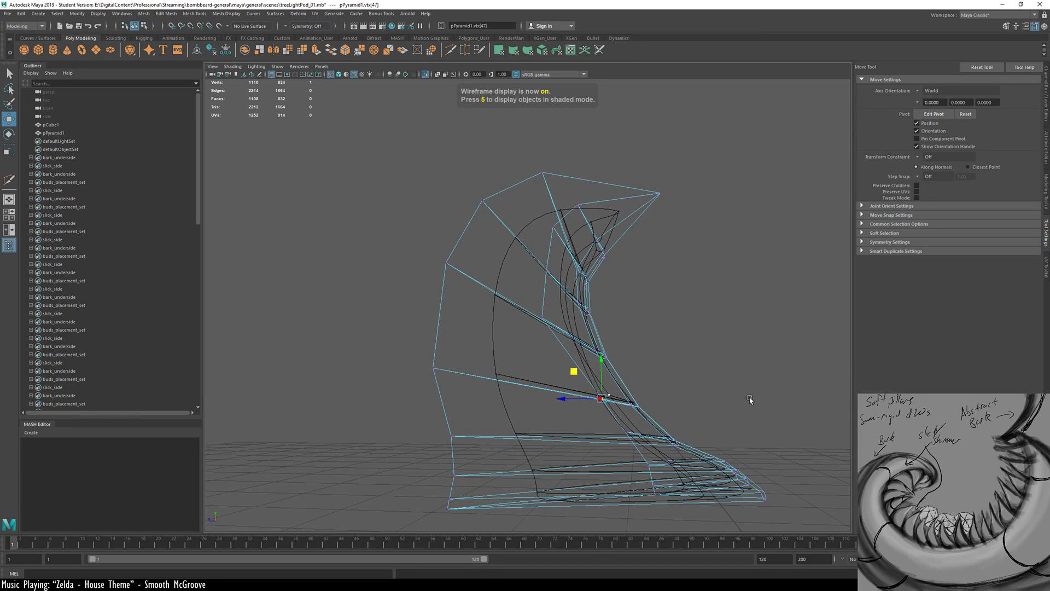
{"action": "middle_click_drag", "start_coordinate": [750, 400], "coordinate": [725, 402]}
{"action": "left_click_drag", "start_coordinate": [725, 402], "coordinate": [648, 432], "text": "alt"}
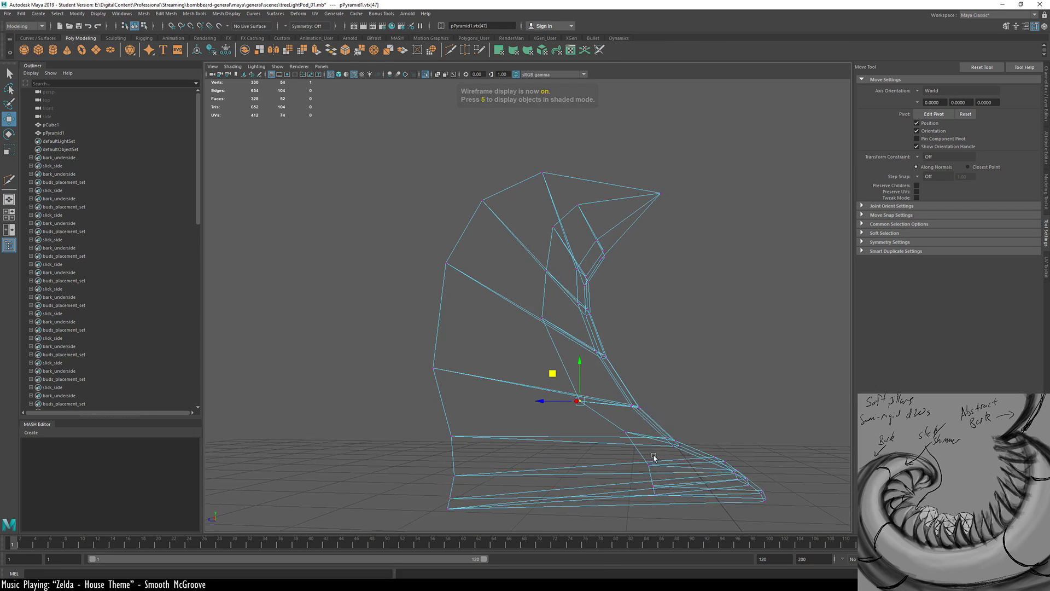
Return to the shaded smooth preview and move the sixth groove-floor vertex from the tip slightly back toward the spine
{"action": "key", "text": "1"}
{"action": "key", "text": "5"}
{"action": "key", "text": "3"}
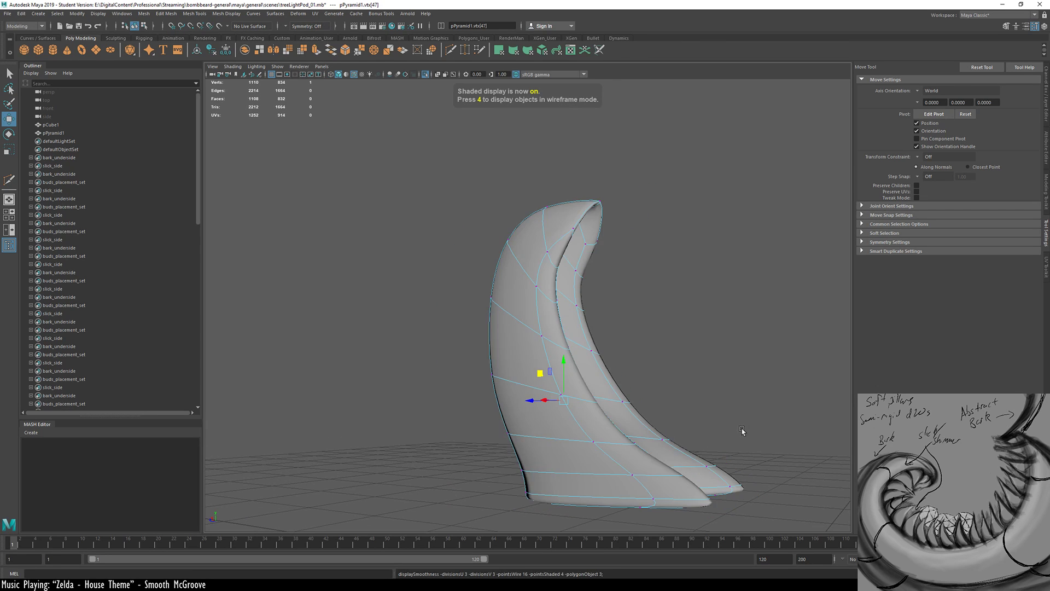
{"action": "mouse_move", "coordinate": [741, 432]}
{"action": "left_mouse_down", "text": "alt"}
{"action": "mouse_move", "coordinate": [607, 452]}
{"action": "mouse_move", "coordinate": [576, 432]}
{"action": "mouse_move", "coordinate": [734, 465]}
{"action": "left_mouse_up", "text": "alt"}
{"action": "left_click", "coordinate": [548, 438]}
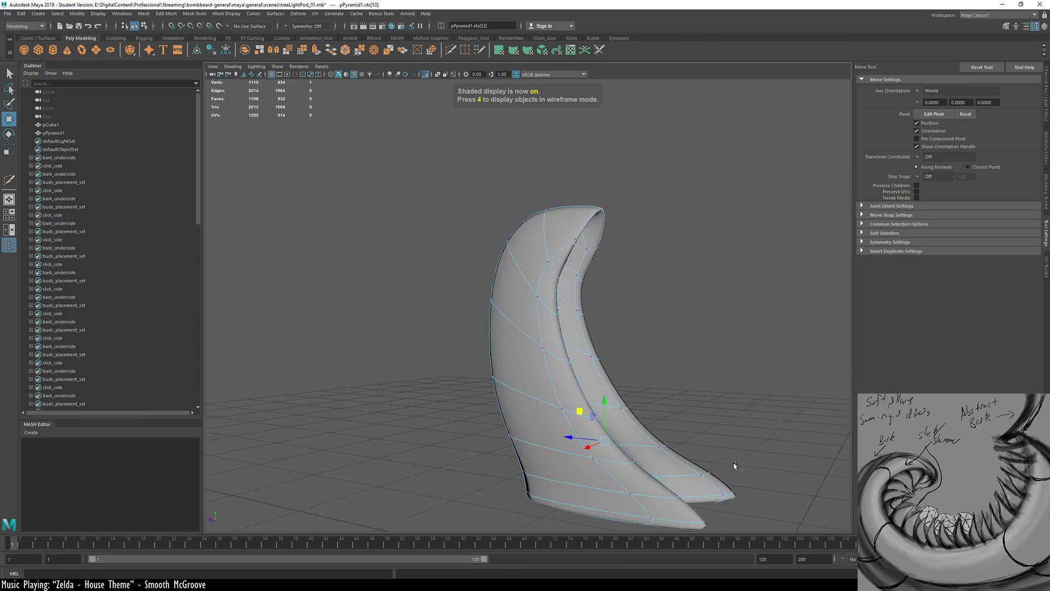
{"action": "middle_click_drag", "start_coordinate": [757, 440], "coordinate": [743, 440]}
{"action": "left_click_drag", "start_coordinate": [743, 439], "coordinate": [681, 454], "text": "alt"}
Deselect the spike, end its isolation to show the rest of the model, and save the scene
{"action": "left_click", "coordinate": [719, 292]}
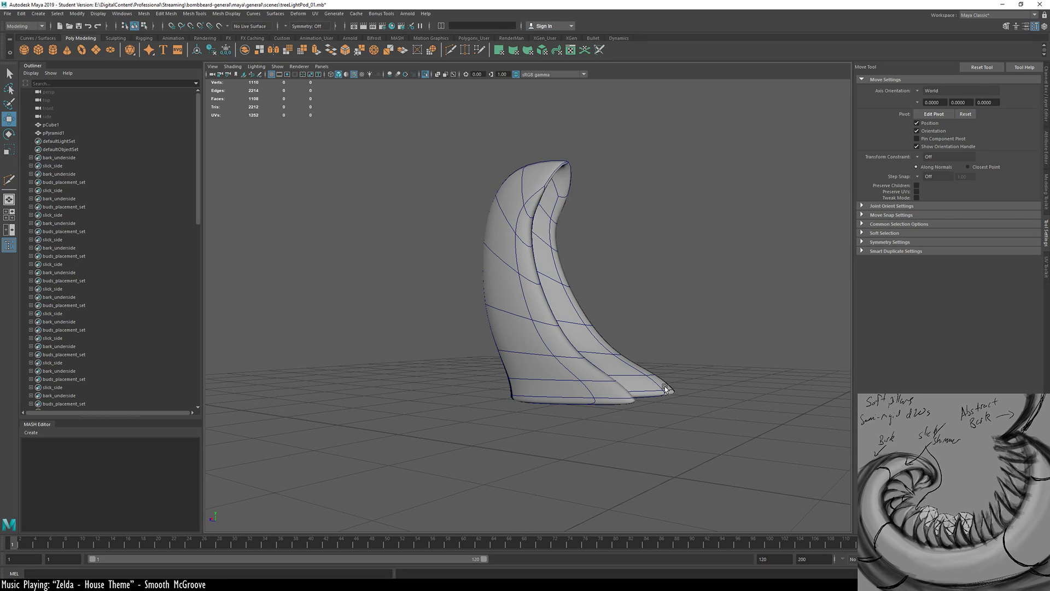
{"action": "key", "text": "ctrl+1"}
{"action": "key", "text": "ctrl+s"}
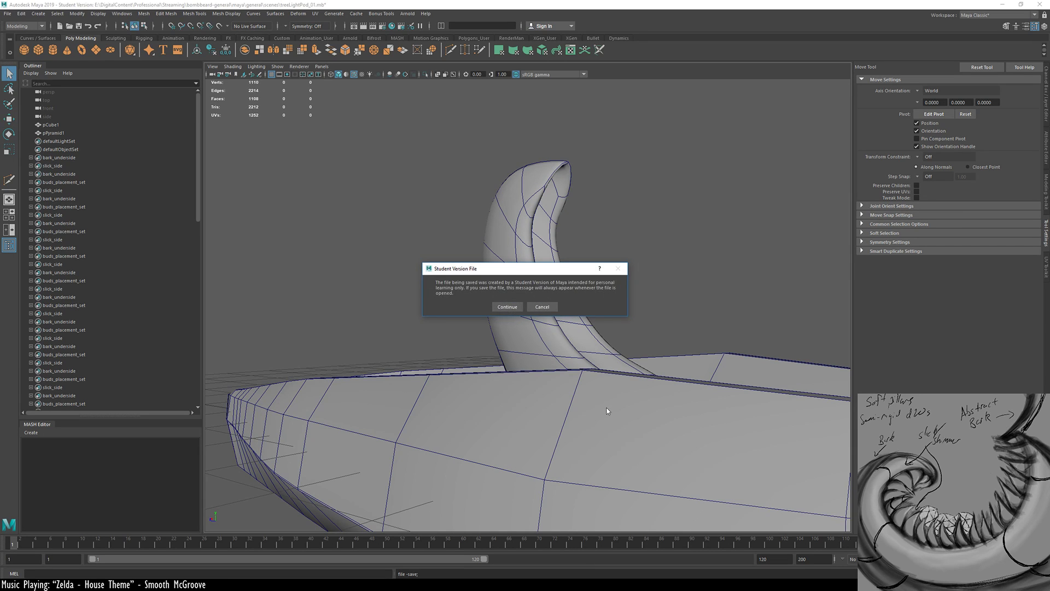
{"action": "left_click_drag", "start_coordinate": [492, 289], "coordinate": [753, 396], "text": "alt"}
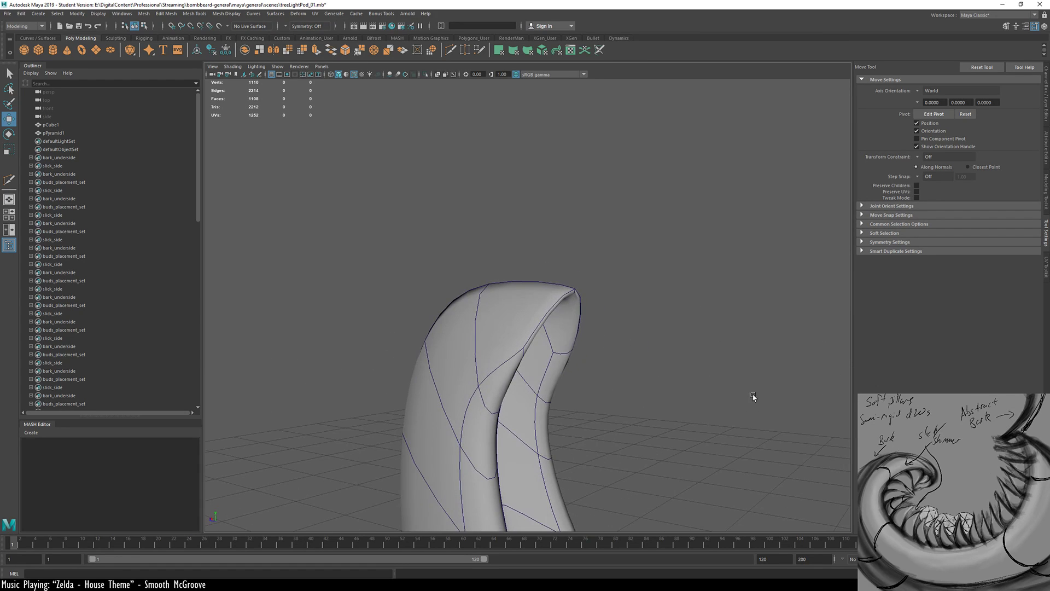
Examine the spike's tip and the upper end of its groove in smoothed and unsmoothed display
{"action": "left_click", "coordinate": [543, 388]}
{"action": "key", "text": "1"}
{"action": "left_click", "coordinate": [644, 357]}
{"action": "left_click_drag", "start_coordinate": [598, 386], "coordinate": [581, 398], "text": "alt"}
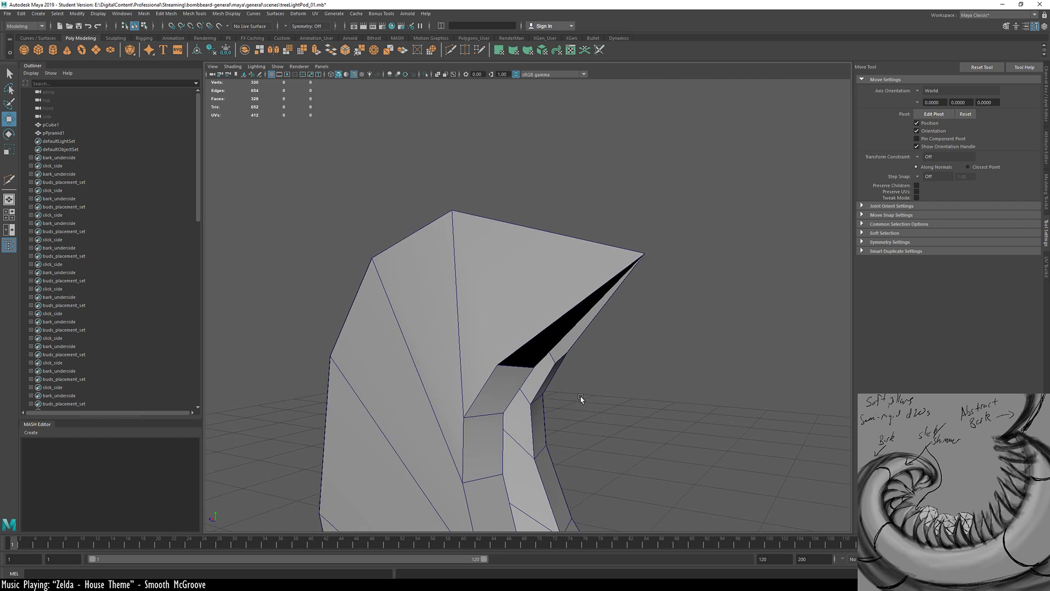
{"action": "left_click", "coordinate": [531, 387]}
{"action": "key", "text": "3"}
{"action": "left_click_drag", "start_coordinate": [616, 387], "coordinate": [479, 374], "text": "alt"}
{"action": "key", "text": "1"}
Move the topmost groove-floor vertex forward and down toward the groove's opening
{"action": "right_click_drag", "start_coordinate": [494, 348], "coordinate": [494, 348]}
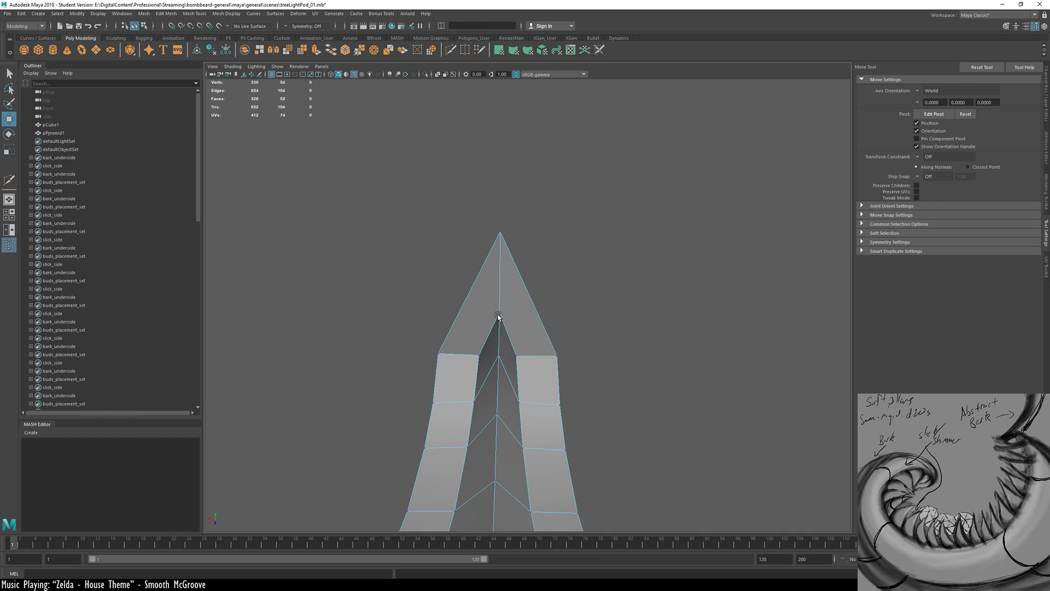
{"action": "left_click", "coordinate": [499, 314]}
{"action": "left_click_drag", "start_coordinate": [499, 314], "coordinate": [690, 438], "text": "alt"}
{"action": "key", "text": "4"}
{"action": "left_click_drag", "start_coordinate": [467, 297], "coordinate": [621, 350], "text": "alt"}
{"action": "middle_click_drag", "start_coordinate": [606, 330], "coordinate": [641, 405]}
{"action": "left_click_drag", "start_coordinate": [518, 402], "coordinate": [481, 382], "text": "alt"}
{"action": "middle_click_drag", "start_coordinate": [574, 383], "coordinate": [577, 391]}
{"action": "left_click_drag", "start_coordinate": [579, 392], "coordinate": [536, 403], "text": "alt"}
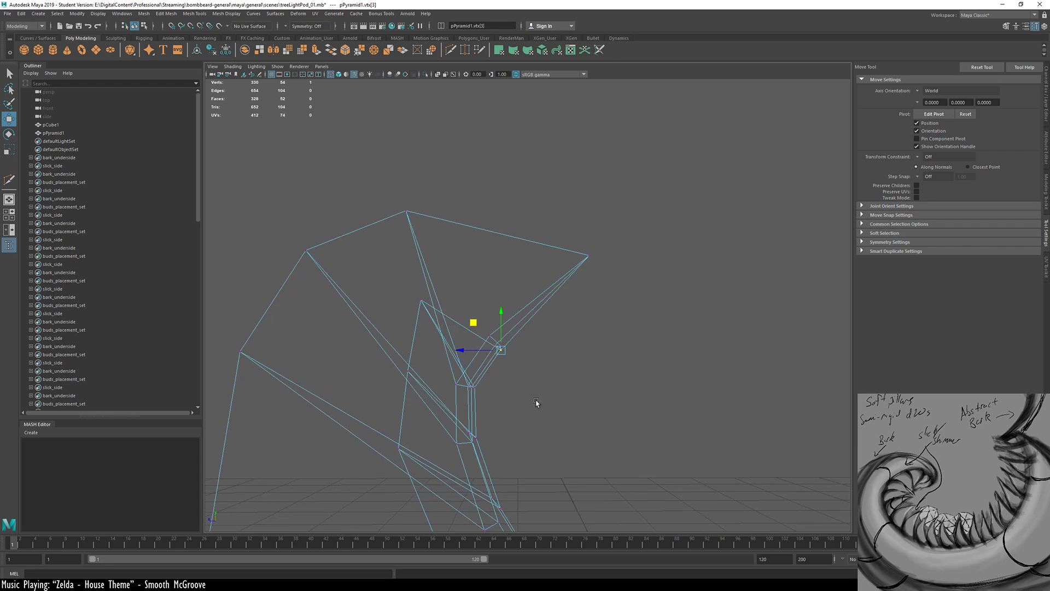
Shift the second and third groove-floor vertices from the tip forward and down
{"action": "middle_click_drag", "start_coordinate": [548, 409], "coordinate": [570, 453]}
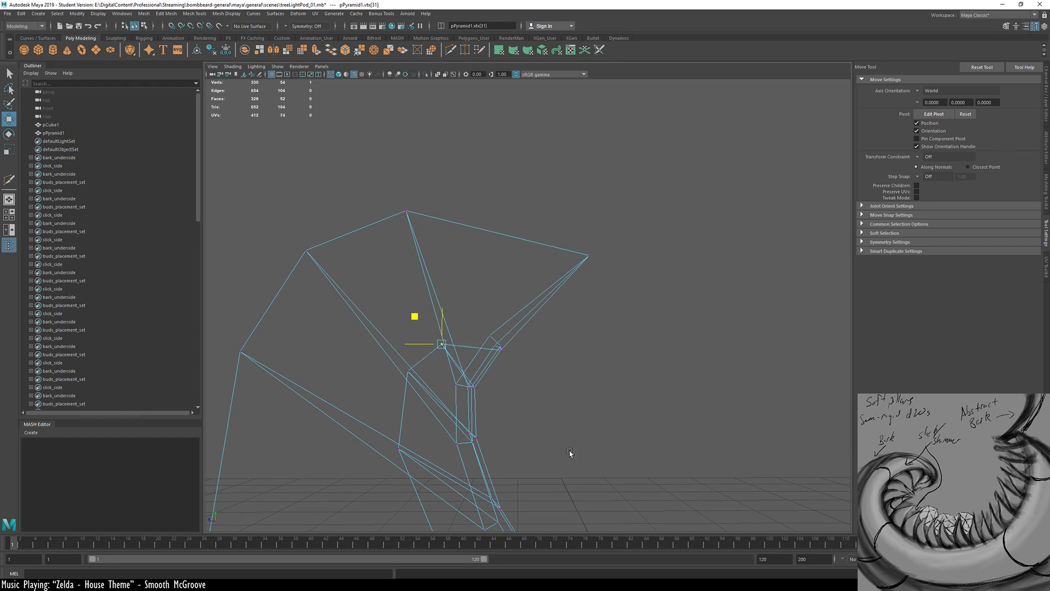
{"action": "left_click_drag", "start_coordinate": [572, 442], "coordinate": [497, 379], "text": "alt"}
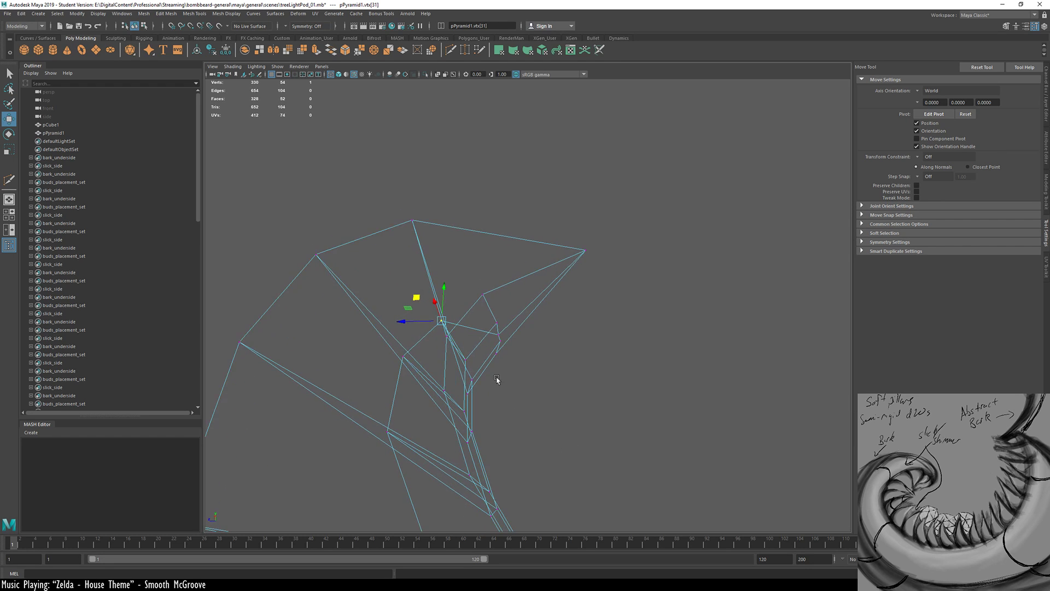
{"action": "left_click", "coordinate": [406, 357]}
{"action": "left_click_drag", "start_coordinate": [554, 398], "coordinate": [575, 426], "text": "alt"}
{"action": "middle_click_drag", "start_coordinate": [575, 427], "coordinate": [590, 448]}
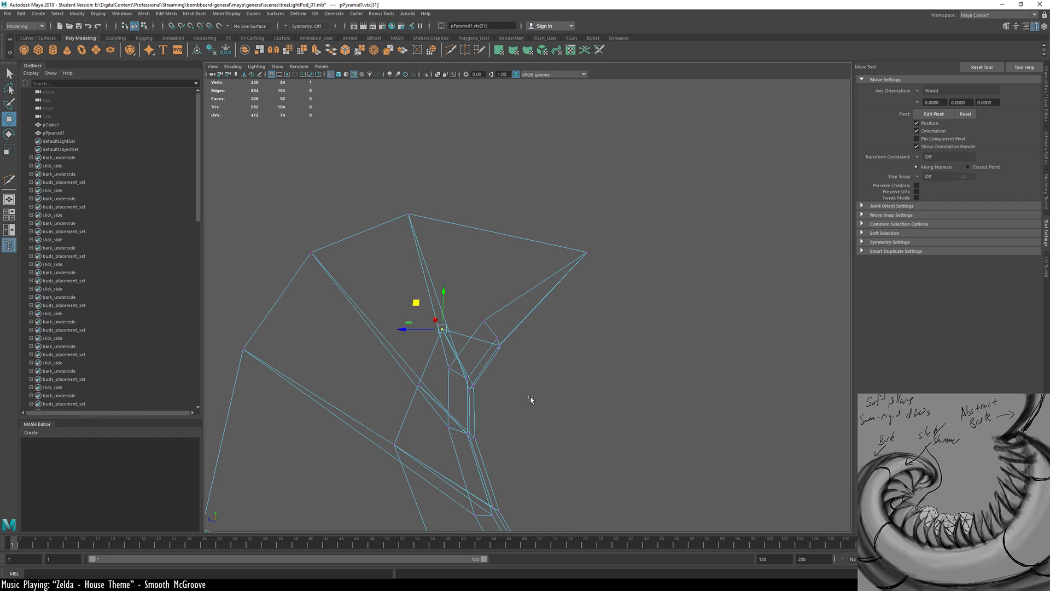
Move the topmost groove-floor vertex up and forward toward the tip, and fine-tune its position
{"action": "left_click_drag", "start_coordinate": [557, 433], "coordinate": [512, 402], "text": "alt"}
{"action": "left_click_drag", "start_coordinate": [516, 349], "coordinate": [499, 356], "text": "alt"}
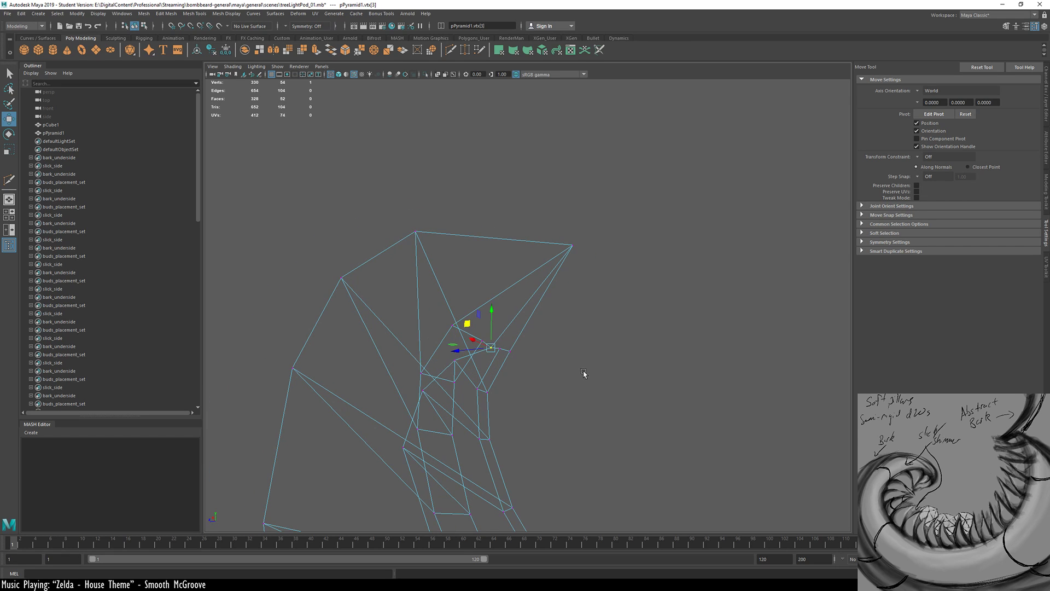
{"action": "left_click_drag", "start_coordinate": [583, 373], "coordinate": [700, 414], "text": "alt"}
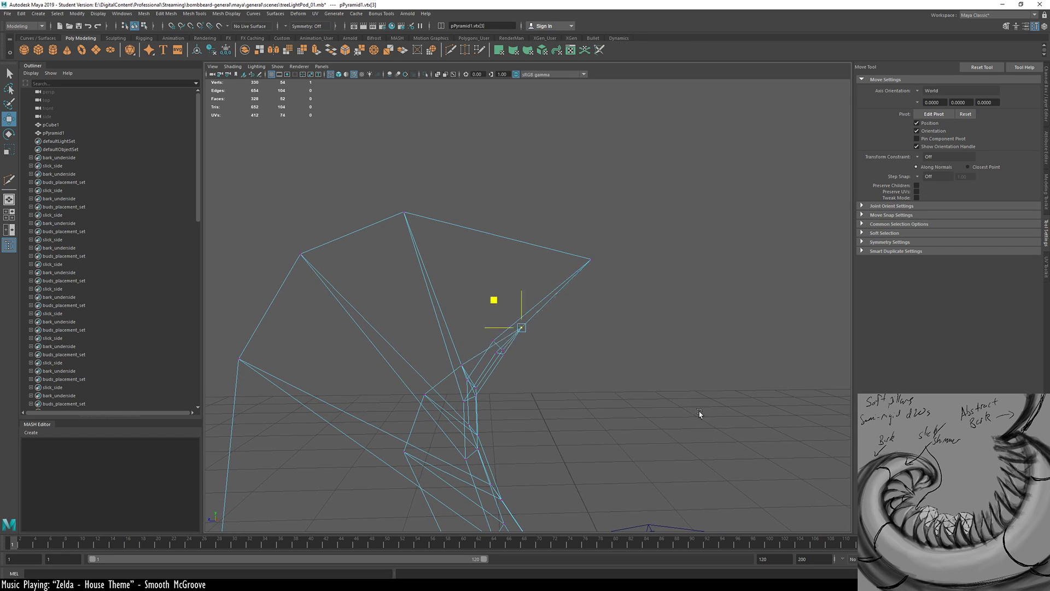
{"action": "middle_click_drag", "start_coordinate": [699, 412], "coordinate": [682, 400]}
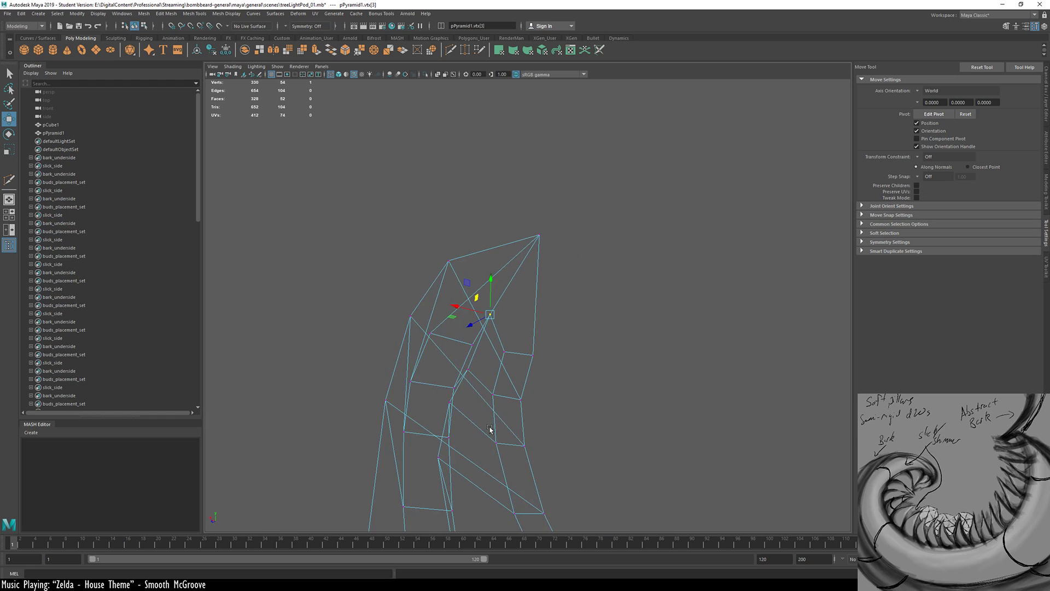
Move the groove-floor vertex below the spike's upper bend back toward the outer curve, refining its position from different angles
{"action": "left_click_drag", "start_coordinate": [491, 429], "coordinate": [472, 445], "text": "alt"}
{"action": "left_click", "coordinate": [497, 371]}
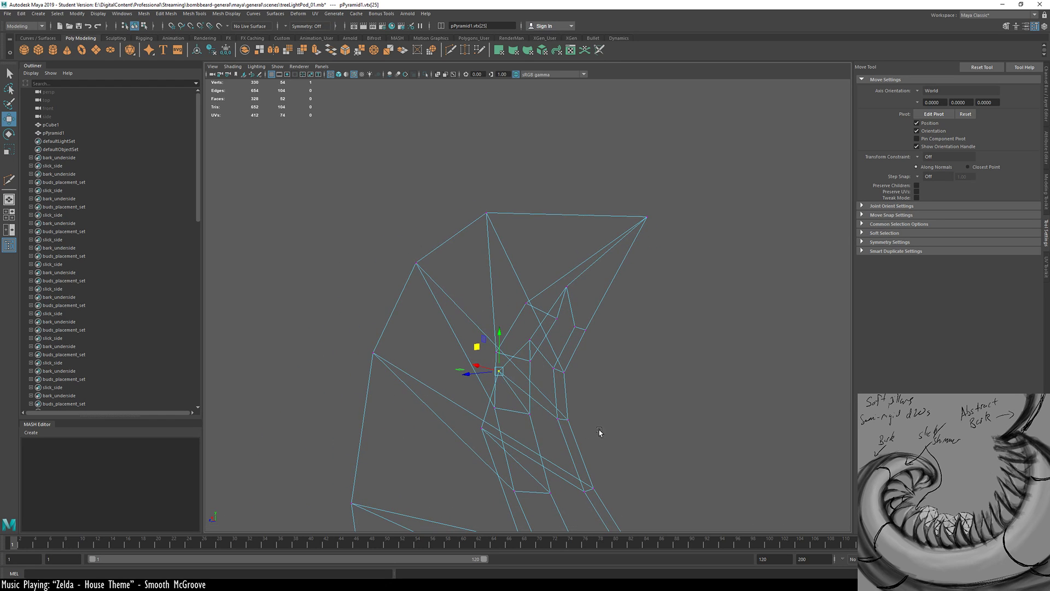
{"action": "middle_click_drag", "start_coordinate": [560, 436], "coordinate": [554, 438]}
{"action": "left_click_drag", "start_coordinate": [554, 438], "coordinate": [664, 461], "text": "alt"}
{"action": "middle_click_drag", "start_coordinate": [679, 436], "coordinate": [673, 441]}
{"action": "left_click_drag", "start_coordinate": [668, 454], "coordinate": [572, 480], "text": "alt"}
{"action": "middle_click_drag", "start_coordinate": [632, 450], "coordinate": [623, 455]}
{"action": "middle_click_drag", "start_coordinate": [668, 429], "coordinate": [617, 361], "text": "alt"}
Push the next two groove-floor vertices, around the spike's middle, back toward its outer curve
{"action": "left_click", "coordinate": [464, 370]}
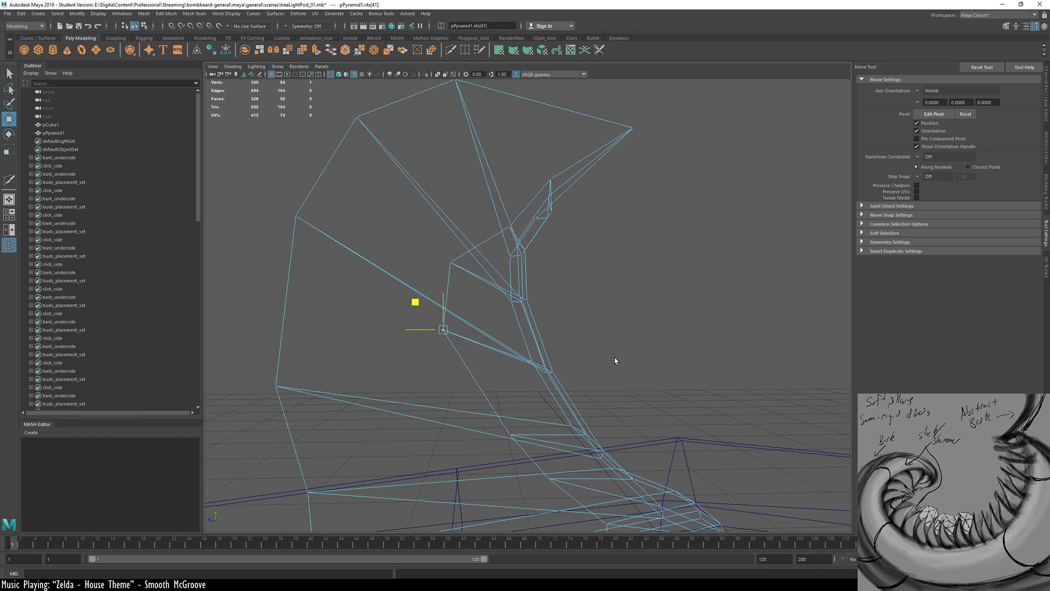
{"action": "left_click_drag", "start_coordinate": [617, 382], "coordinate": [578, 398], "text": "alt"}
{"action": "middle_click_drag", "start_coordinate": [578, 398], "coordinate": [561, 323], "text": "alt"}
{"action": "left_click", "coordinate": [489, 357]}
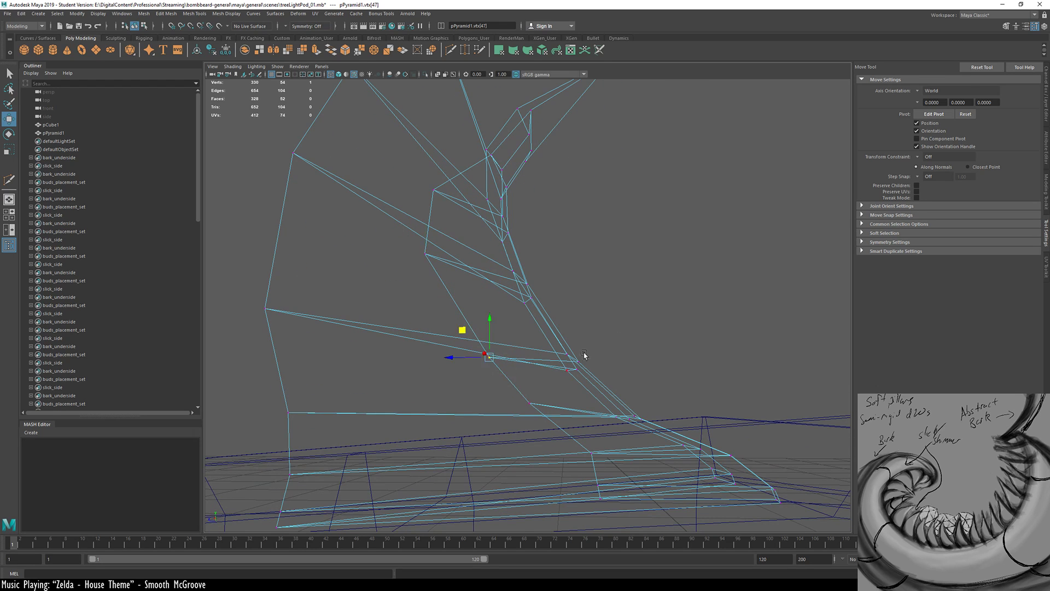
{"action": "middle_click_drag", "start_coordinate": [637, 330], "coordinate": [591, 338]}
Move the next two groove-floor vertices, just above the spike's base, back toward the outer curve
{"action": "left_click", "coordinate": [529, 400]}
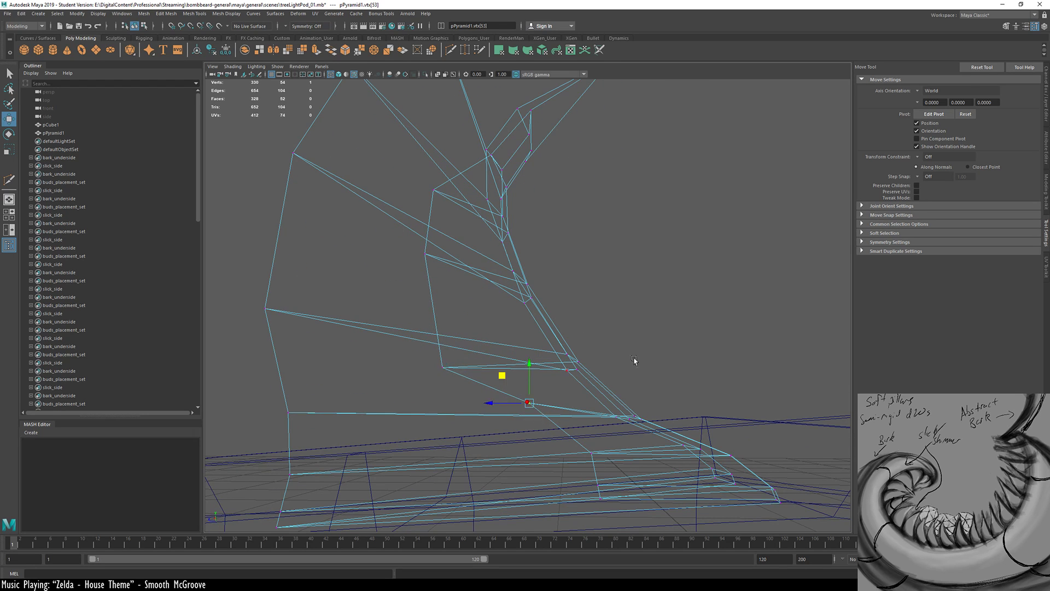
{"action": "middle_click_drag", "start_coordinate": [661, 364], "coordinate": [567, 341], "text": "alt"}
{"action": "left_click_drag", "start_coordinate": [526, 435], "coordinate": [505, 432], "text": "alt"}
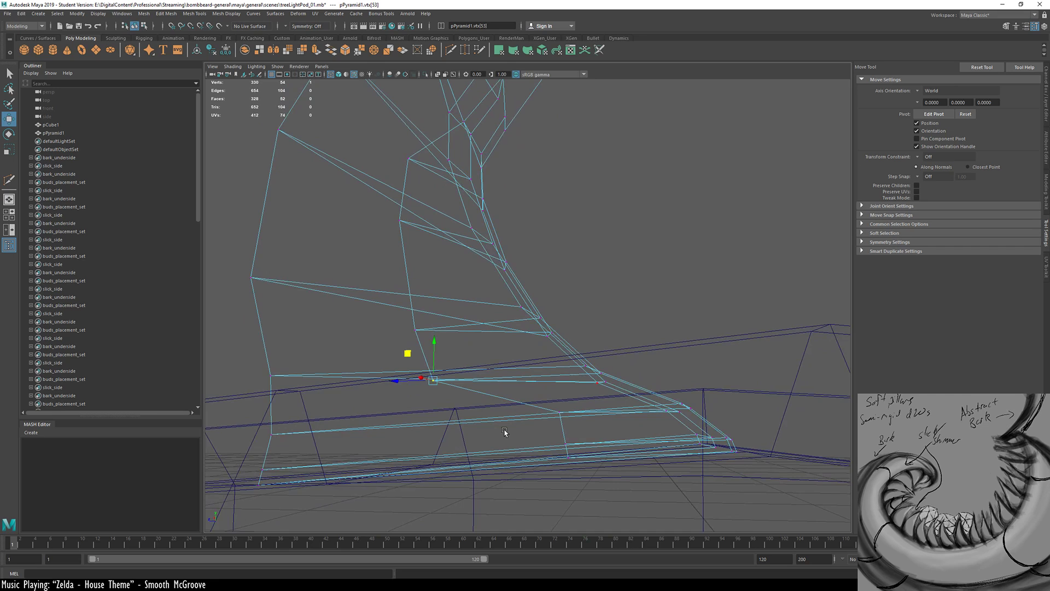
{"action": "left_click", "coordinate": [561, 408]}
{"action": "middle_click_drag", "start_coordinate": [689, 344], "coordinate": [605, 363]}
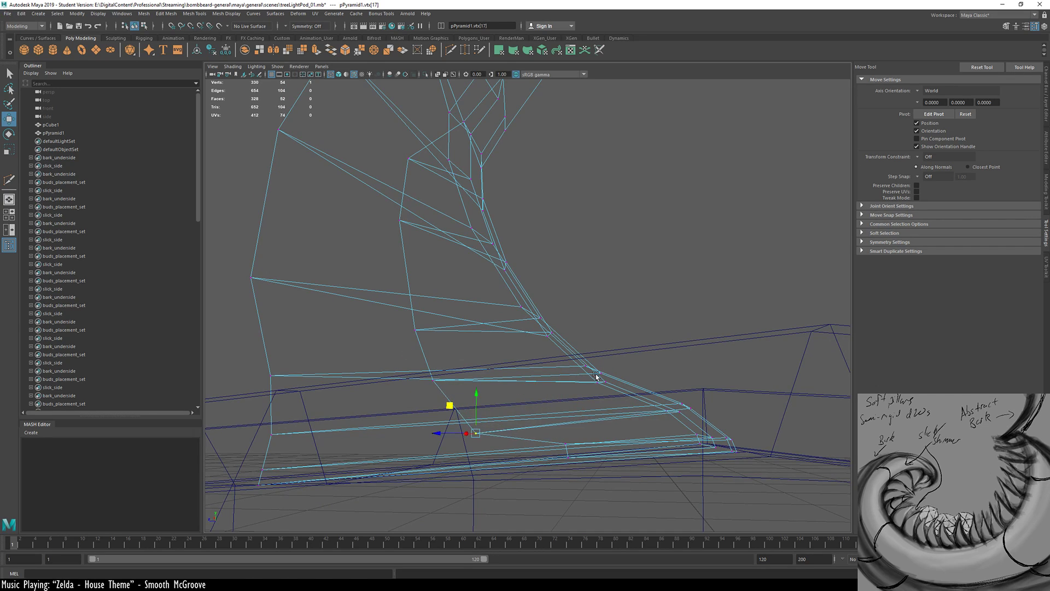
Push the bottommost groove-floor vertex and the one above it further back, deepening the groove at the base
{"action": "left_click_drag", "start_coordinate": [596, 375], "coordinate": [578, 469], "text": "alt"}
{"action": "middle_click_drag", "start_coordinate": [682, 402], "coordinate": [623, 415]}
{"action": "left_click_drag", "start_coordinate": [624, 416], "coordinate": [541, 401], "text": "alt"}
{"action": "middle_click_drag", "start_coordinate": [542, 401], "coordinate": [452, 395]}
{"action": "left_click_drag", "start_coordinate": [436, 393], "coordinate": [468, 418]}
{"action": "middle_click_drag", "start_coordinate": [509, 393], "coordinate": [436, 374]}
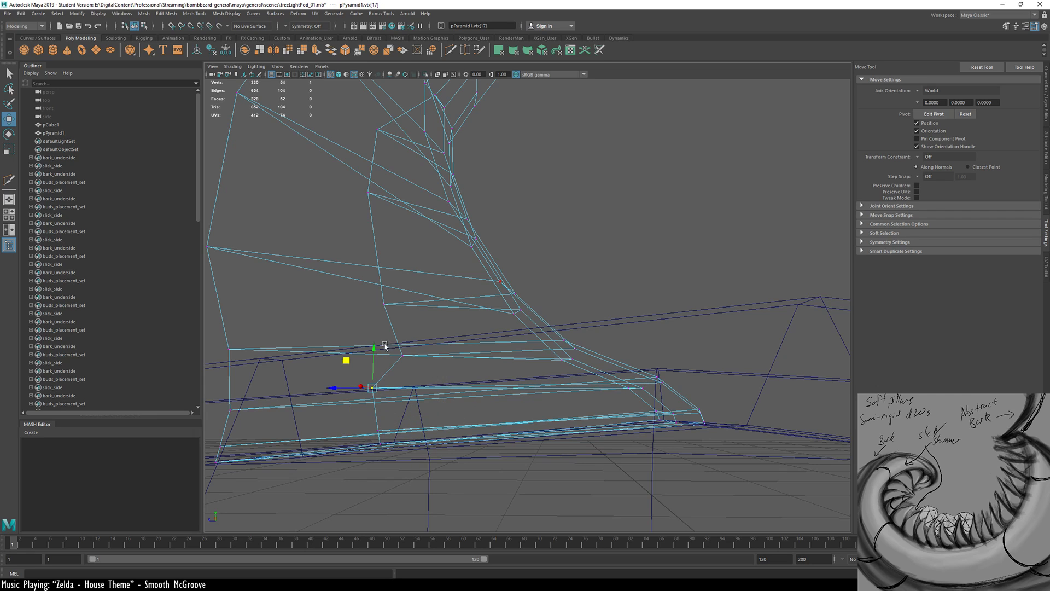
Shift the third and fourth groove-floor vertices from the base further back to even out the groove's floor line
{"action": "left_click_drag", "start_coordinate": [384, 344], "coordinate": [422, 368]}
{"action": "middle_click_drag", "start_coordinate": [453, 368], "coordinate": [419, 362]}
{"action": "left_click_drag", "start_coordinate": [380, 303], "coordinate": [395, 313]}
{"action": "middle_click_drag", "start_coordinate": [469, 340], "coordinate": [441, 330]}
{"action": "left_click_drag", "start_coordinate": [448, 329], "coordinate": [431, 369], "text": "alt"}
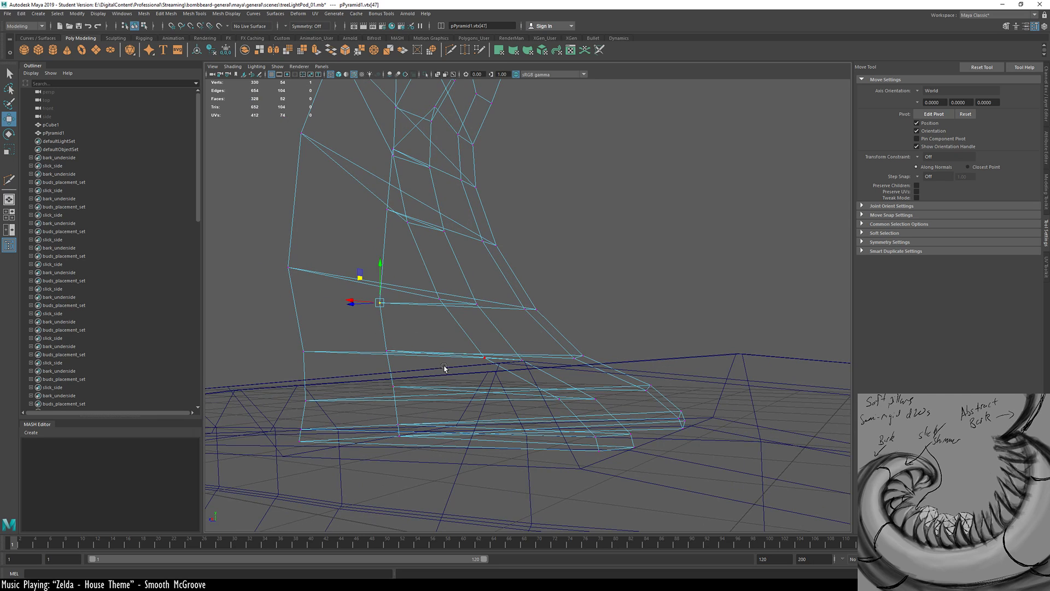
Show the spike shaded and smoothed in object mode, check it from several sides, and save the scene
{"action": "key", "text": "1"}
{"action": "key", "text": "5"}
{"action": "right_click_drag", "start_coordinate": [531, 304], "coordinate": [615, 268]}
{"action": "left_click_drag", "start_coordinate": [649, 285], "coordinate": [475, 350], "text": "alt"}
{"action": "left_click", "coordinate": [476, 350]}
{"action": "key", "text": "3"}
{"action": "left_click_drag", "start_coordinate": [684, 281], "coordinate": [628, 321], "text": "alt"}
{"action": "left_click", "coordinate": [628, 320]}
{"action": "left_click_drag", "start_coordinate": [676, 423], "coordinate": [607, 338], "text": "alt"}
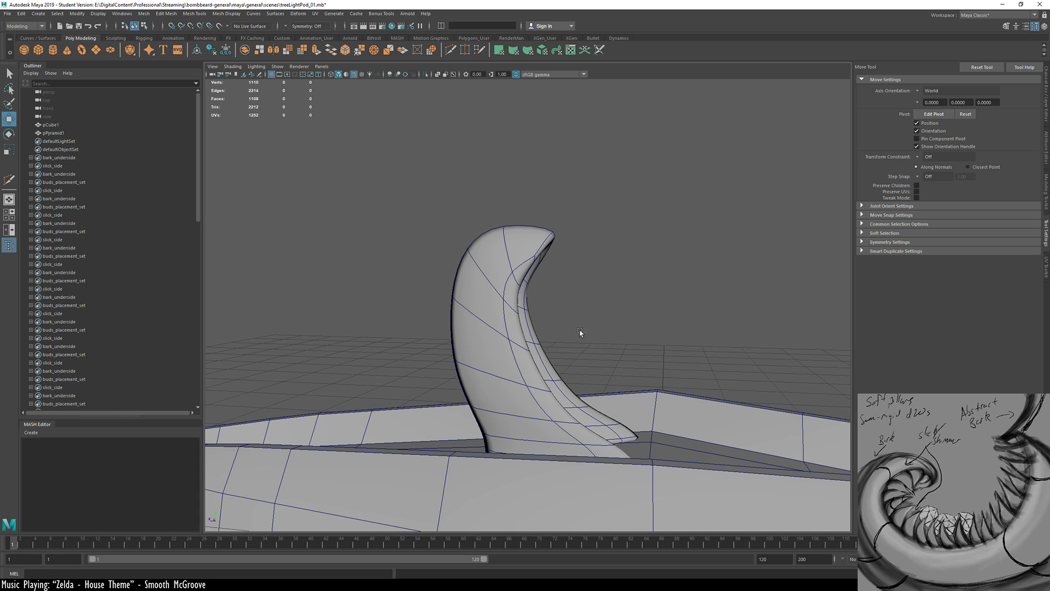
{"action": "left_click_drag", "start_coordinate": [588, 339], "coordinate": [612, 403], "text": "alt"}
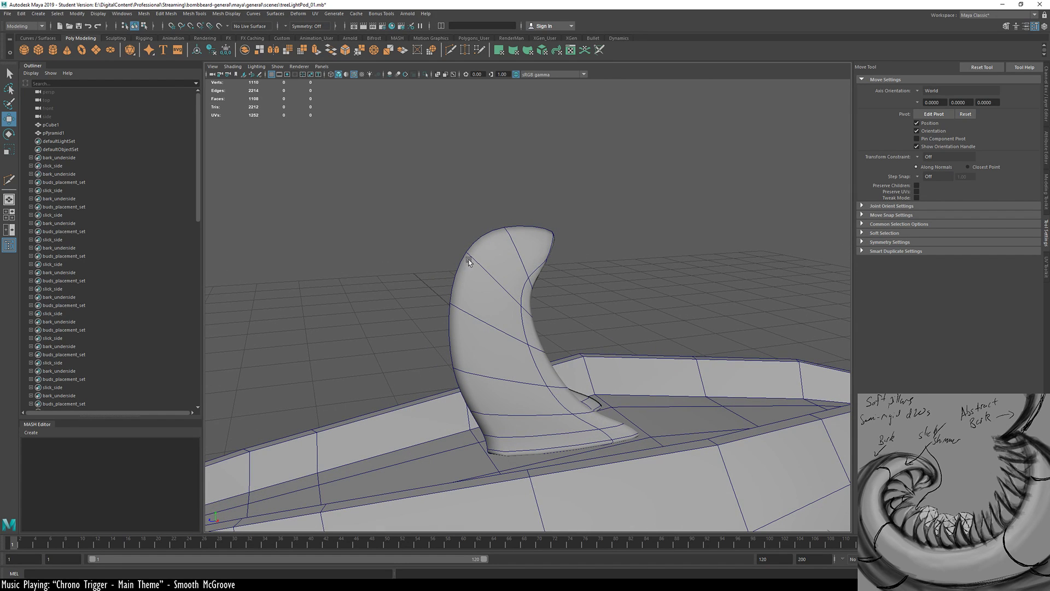
{"action": "key", "text": "q"}
{"action": "key", "text": "ctrl+s"}
Create a polygon plane with 50 width and 45 height subdivisions
{"action": "left_click", "coordinate": [507, 307]}
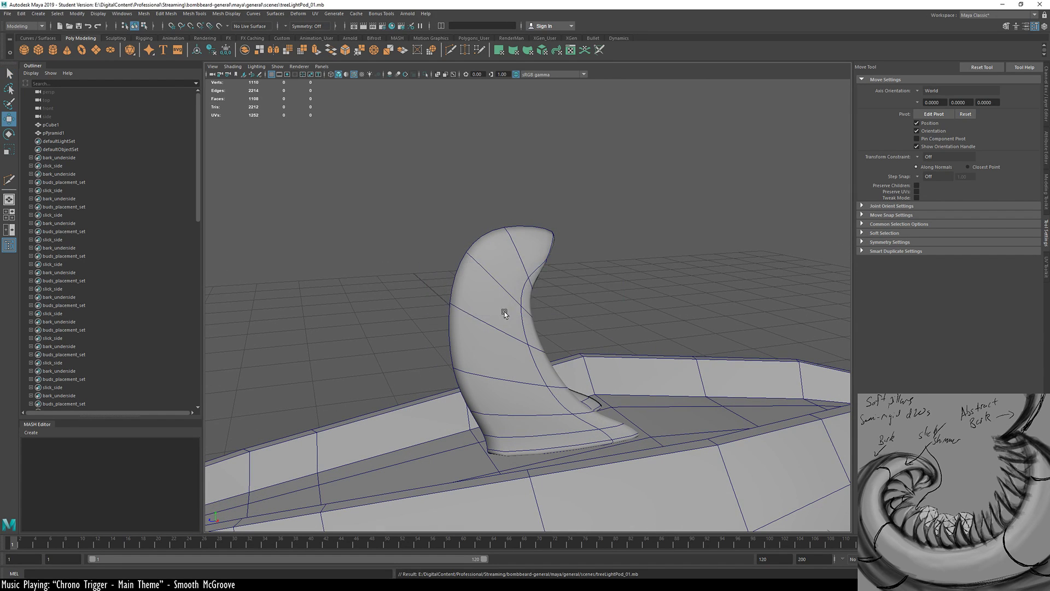
{"action": "left_click", "coordinate": [494, 311]}
{"action": "key", "text": "w"}
{"action": "left_click_drag", "start_coordinate": [374, 304], "coordinate": [361, 343], "text": "alt"}
{"action": "middle_click_drag", "start_coordinate": [525, 328], "coordinate": [333, 323], "text": "alt"}
{"action": "right_click_drag", "start_coordinate": [520, 316], "coordinate": [494, 321], "text": "alt"}
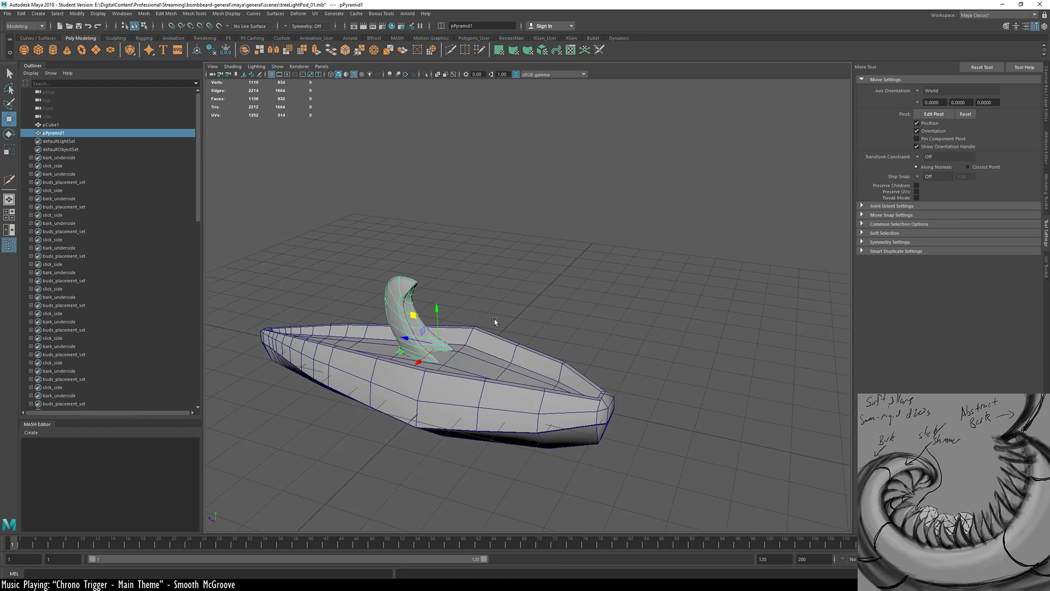
{"action": "mouse_move", "coordinate": [529, 291]}
{"action": "right_mouse_down", "text": "shift"}
{"action": "mouse_move", "coordinate": [506, 281]}
{"action": "mouse_move", "coordinate": [531, 296]}
{"action": "mouse_move", "coordinate": [528, 277]}
{"action": "right_mouse_up", "text": "shift"}
{"action": "left_click", "coordinate": [535, 291]}
{"action": "left_click_drag", "start_coordinate": [573, 302], "coordinate": [714, 322], "text": "alt"}
{"action": "key", "text": "t"}
Move the plane along X beside the pod, to a Translate X of about -6.2
{"action": "key", "text": "w"}
{"action": "middle_click_drag", "start_coordinate": [627, 315], "coordinate": [525, 315], "text": "alt"}
{"action": "left_click_drag", "start_coordinate": [563, 311], "coordinate": [609, 313]}
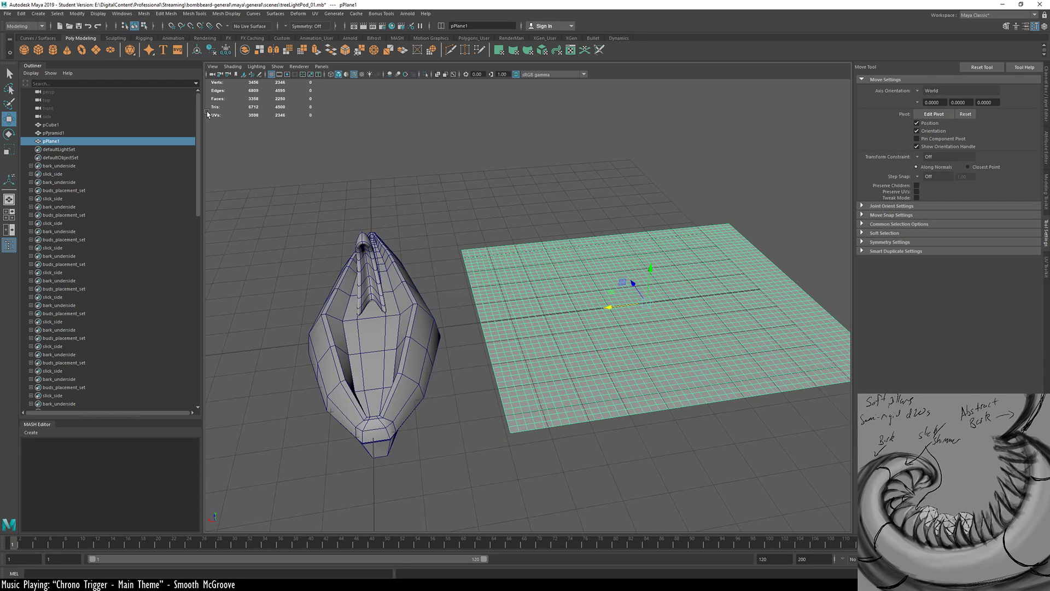
Try a randomized vertex Transform on the whole plane object, and undo it
{"action": "left_click", "coordinate": [122, 14]}
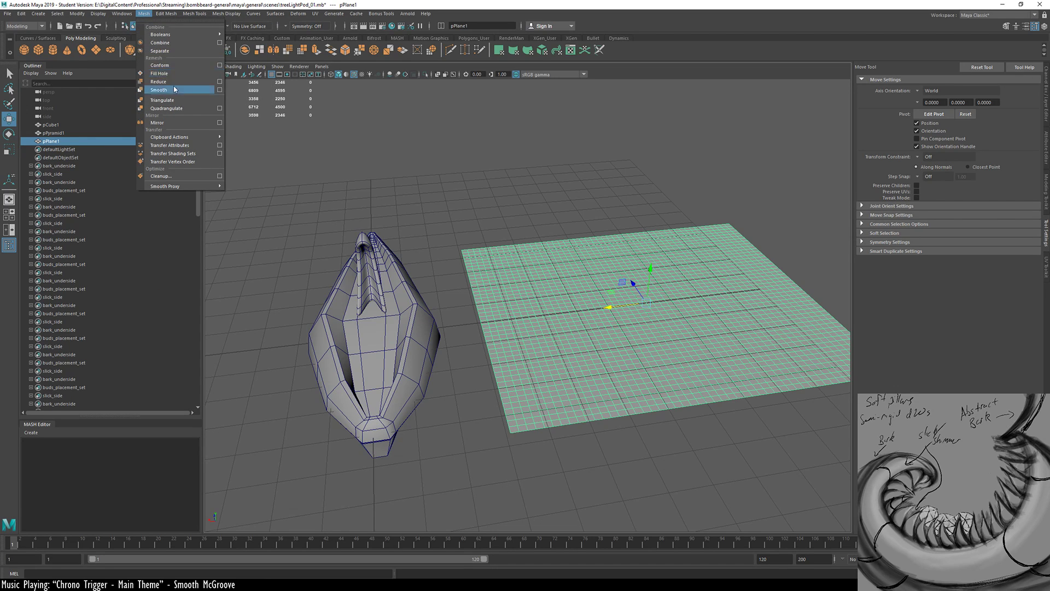
{"action": "mouse_move", "coordinate": [215, 139]}
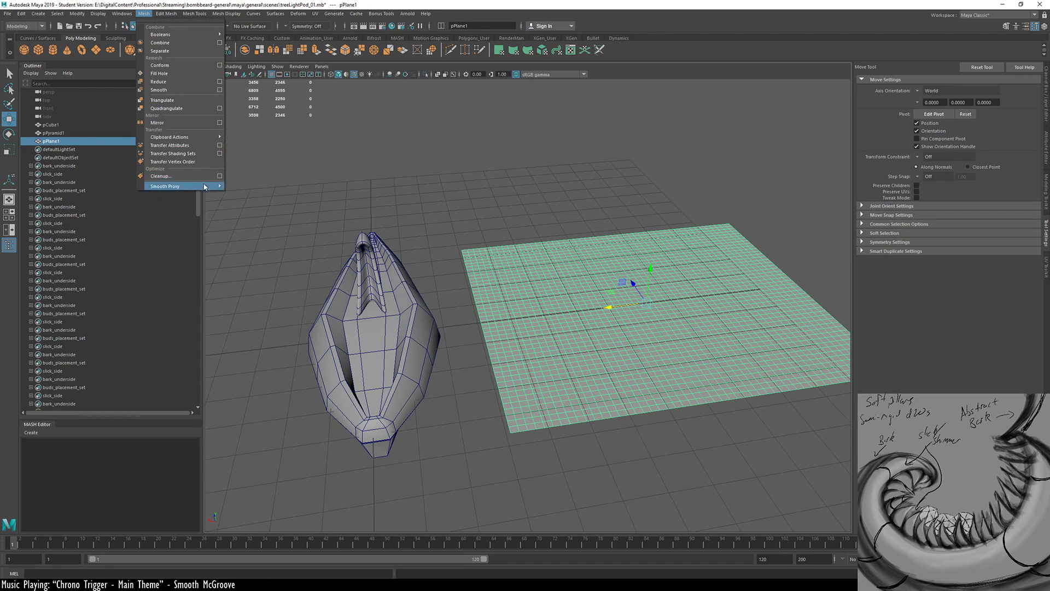
{"action": "mouse_move", "coordinate": [194, 13]}
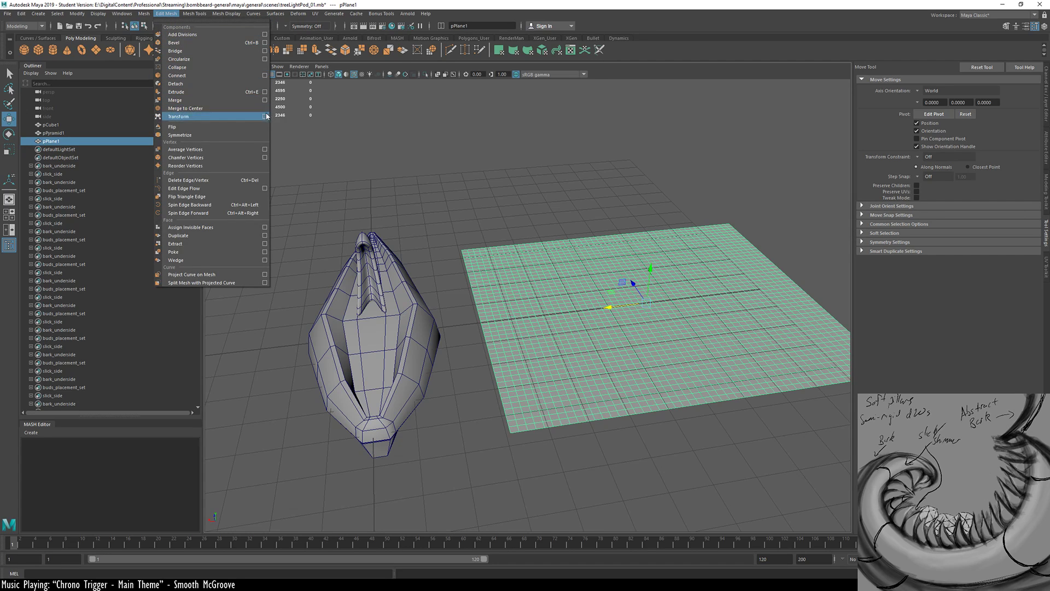
{"action": "left_click", "coordinate": [265, 116]}
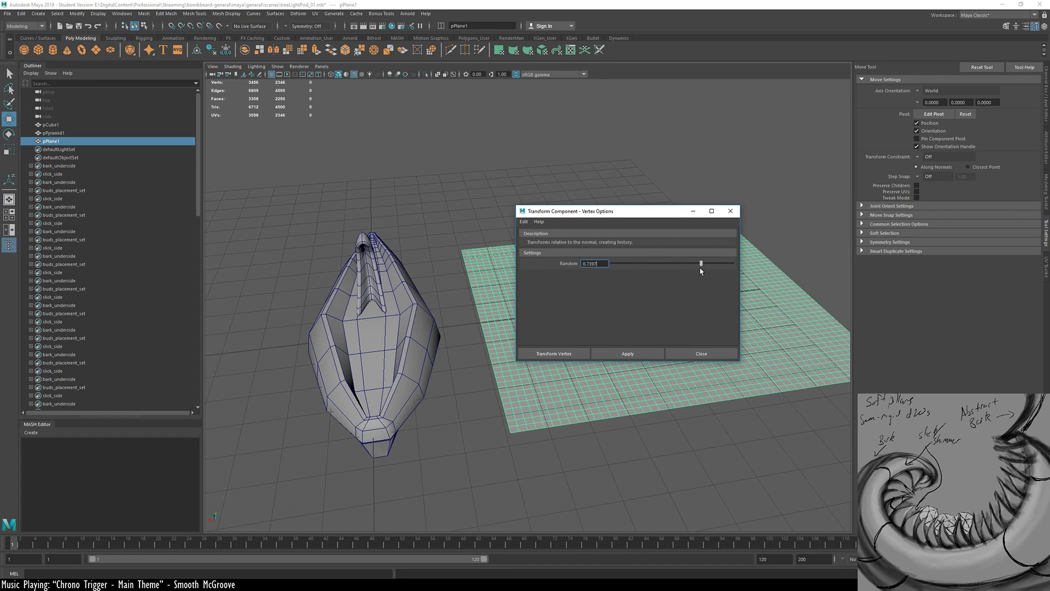
{"action": "left_click", "coordinate": [566, 356]}
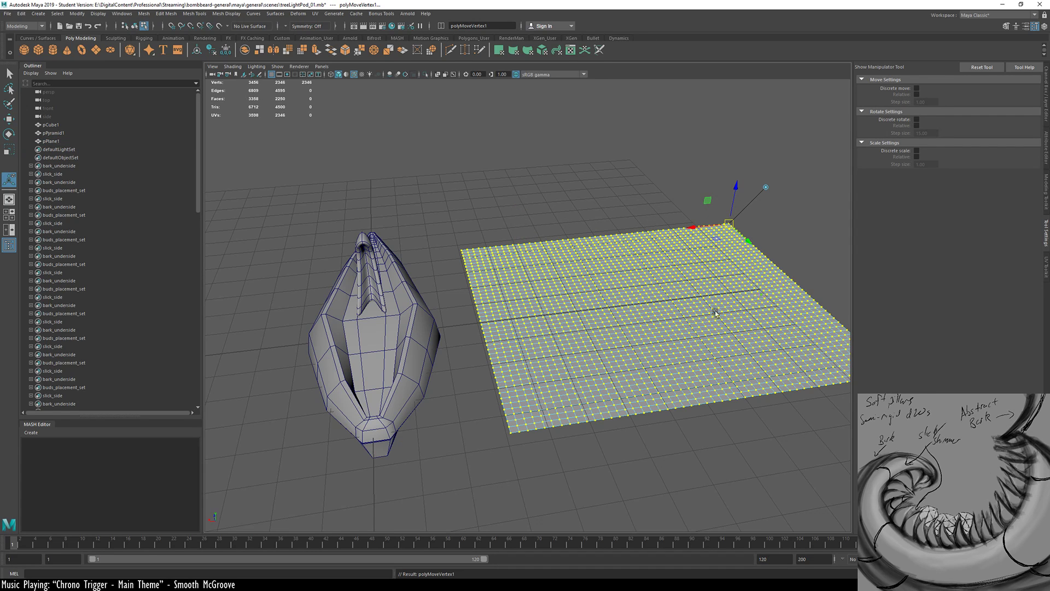
{"action": "key", "text": "ctrl+z"}
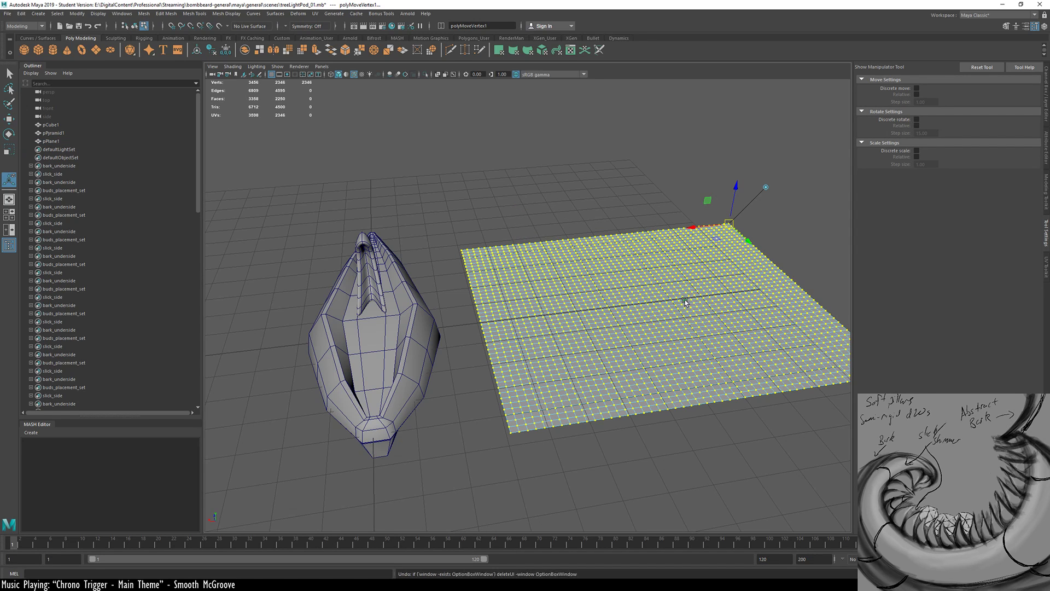
{"action": "key", "text": "ctrl+z"}
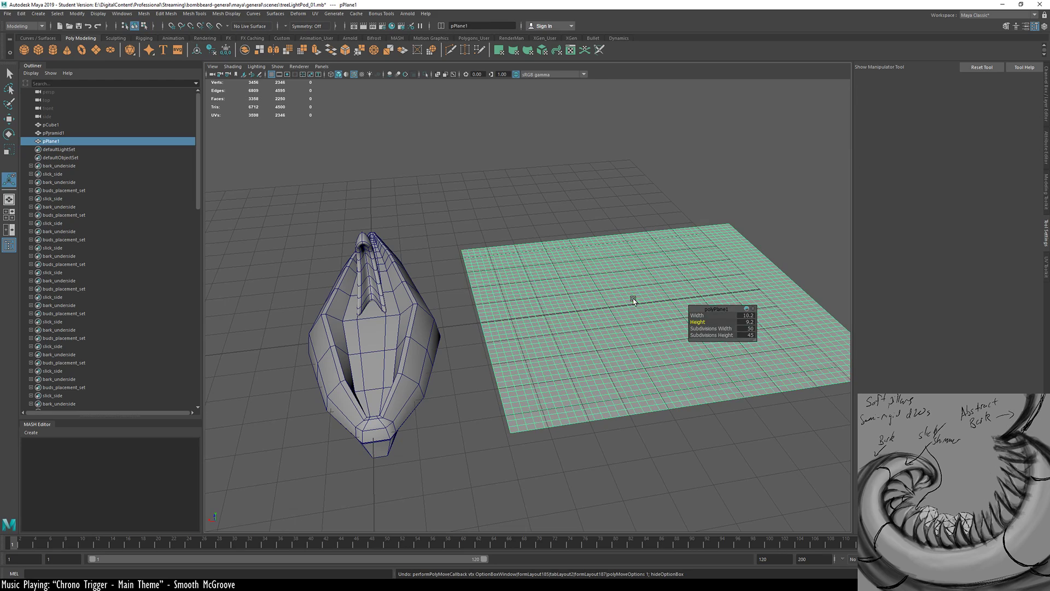
Select all of the plane's vertices and apply a vertex Transform with Random set to 0.555, returning to object mode
{"action": "key", "text": "F9"}
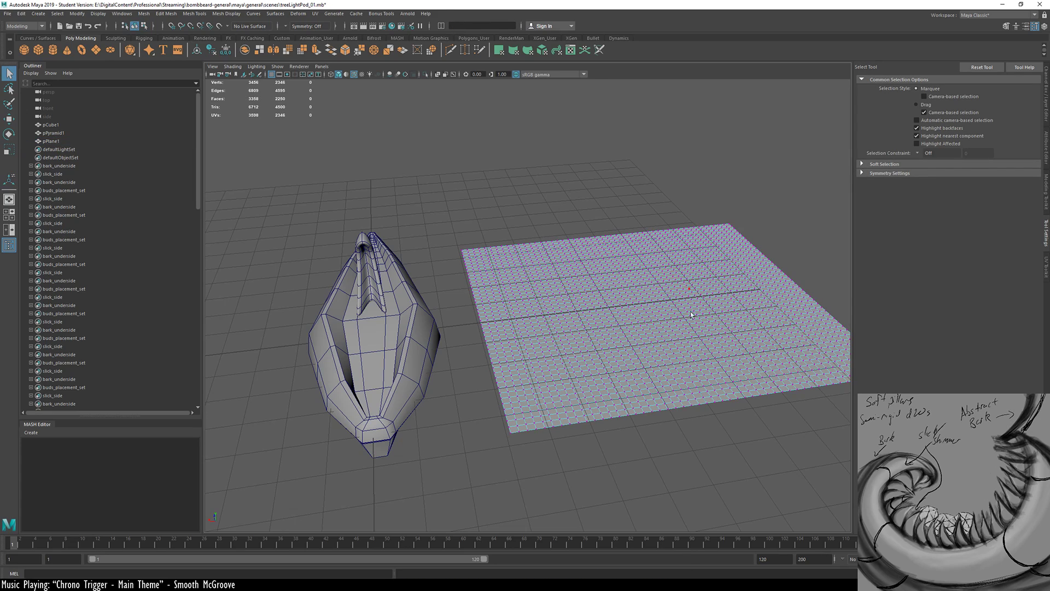
{"action": "left_click_drag", "start_coordinate": [689, 309], "coordinate": [585, 289], "text": "alt"}
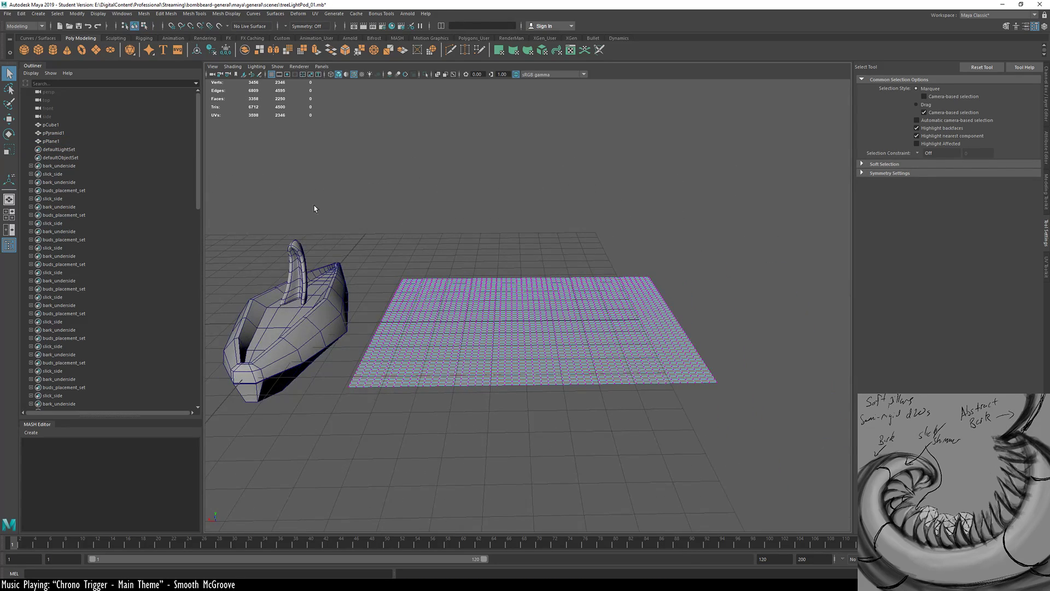
{"action": "left_click_drag", "start_coordinate": [314, 205], "coordinate": [795, 477]}
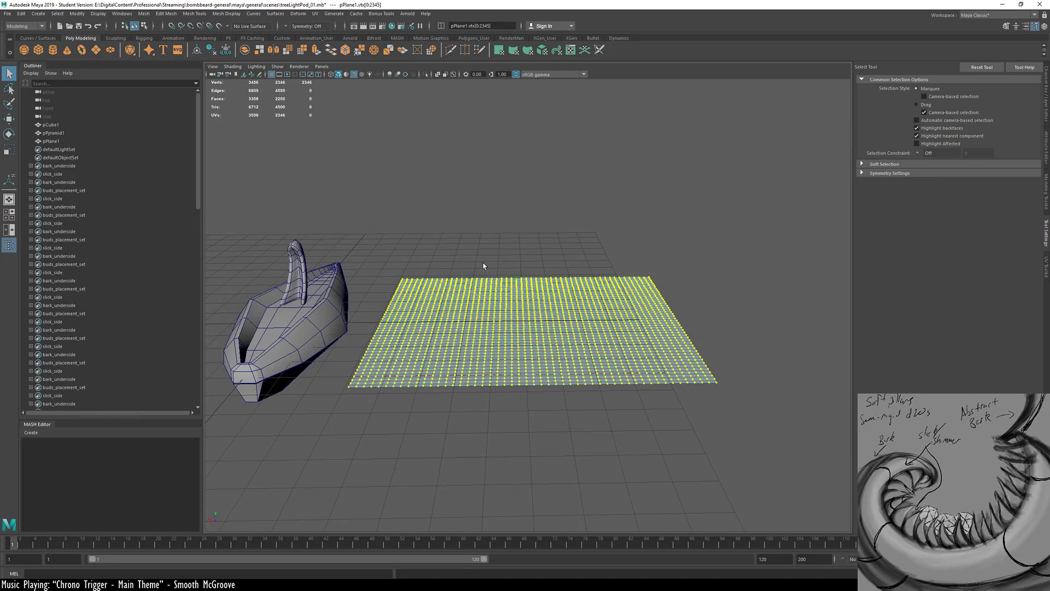
{"action": "left_click", "coordinate": [121, 14]}
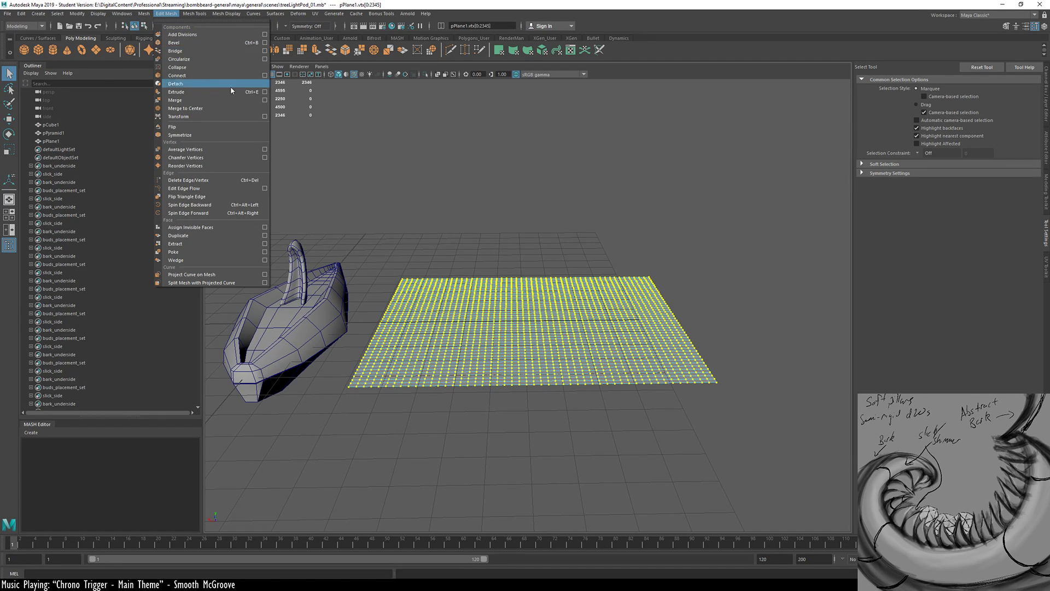
{"action": "left_click", "coordinate": [265, 116]}
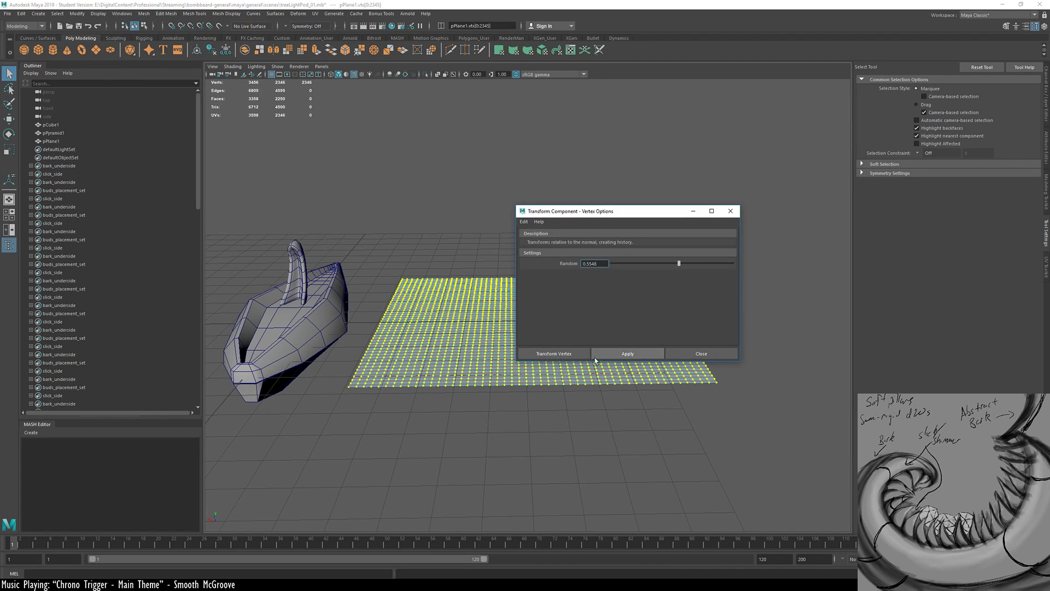
{"action": "left_click", "coordinate": [584, 354]}
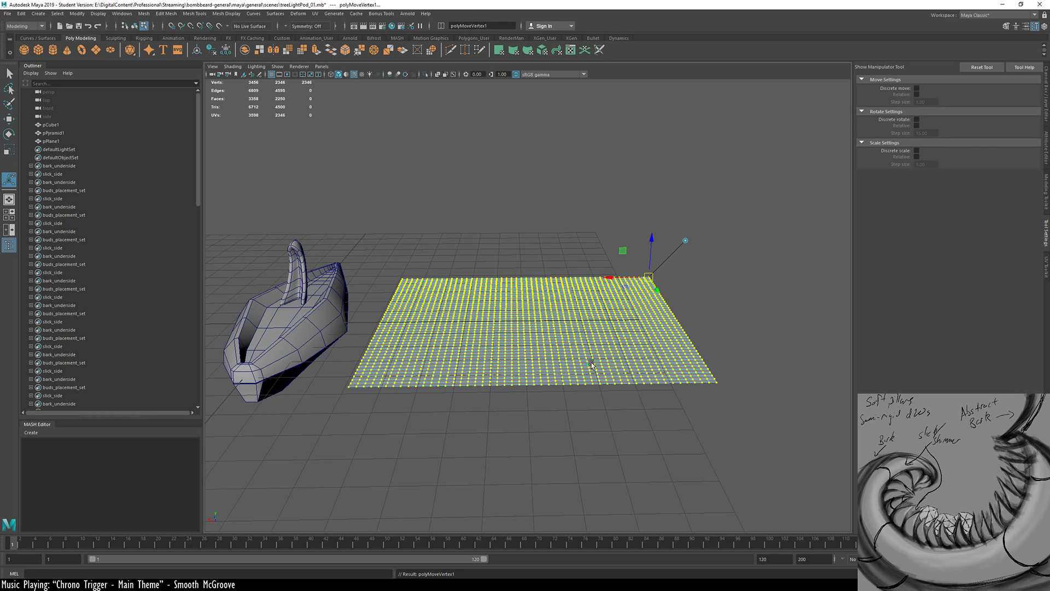
{"action": "key", "text": "q"}
{"action": "key", "text": "F8"}
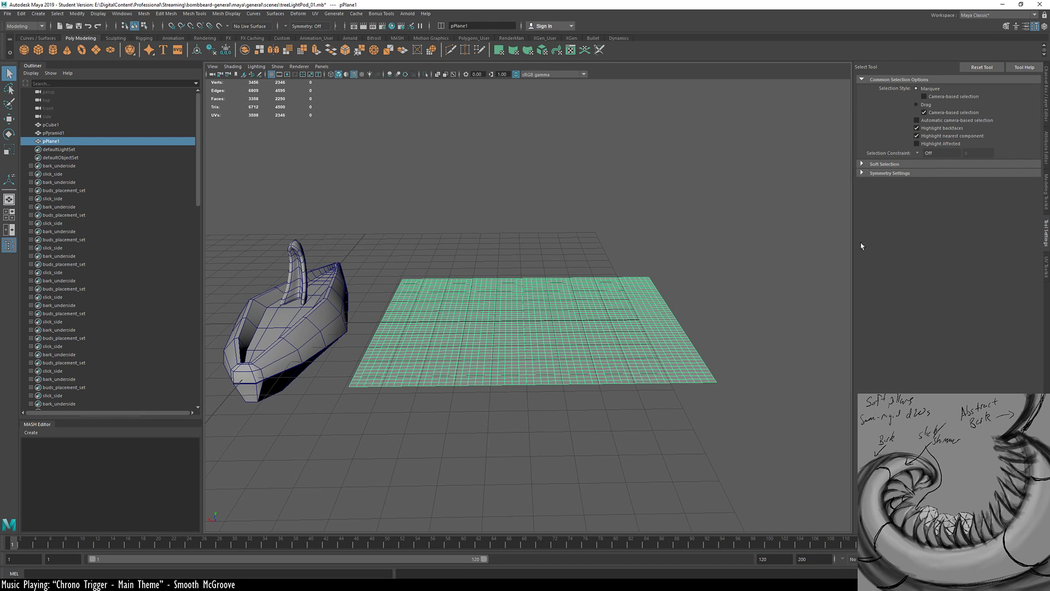
Open the plane's polyMoveVertex1 attributes and raise Random to 0.624
{"action": "left_click", "coordinate": [1046, 88]}
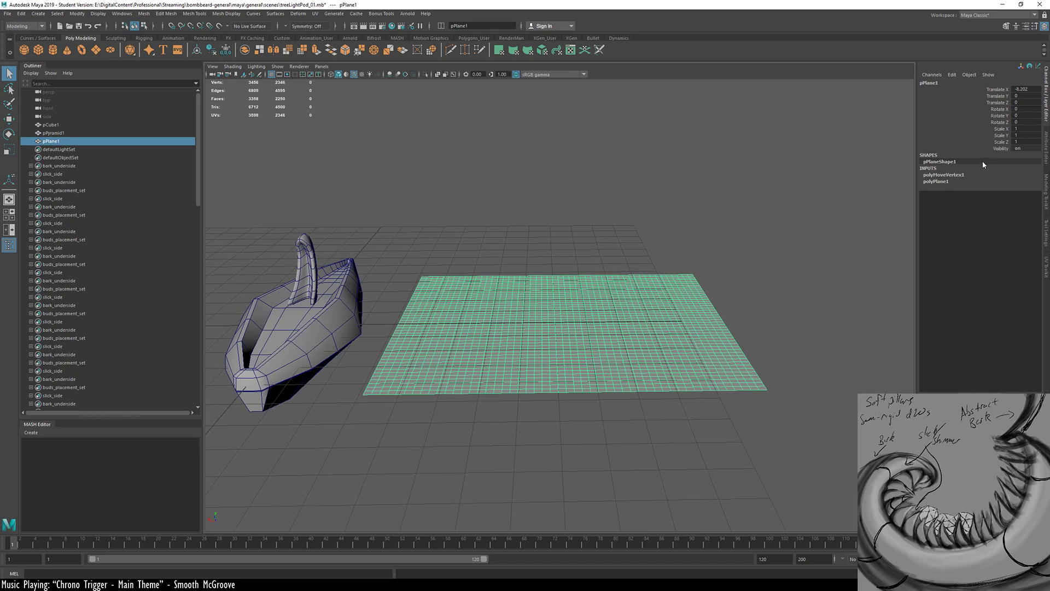
{"action": "left_click", "coordinate": [945, 175]}
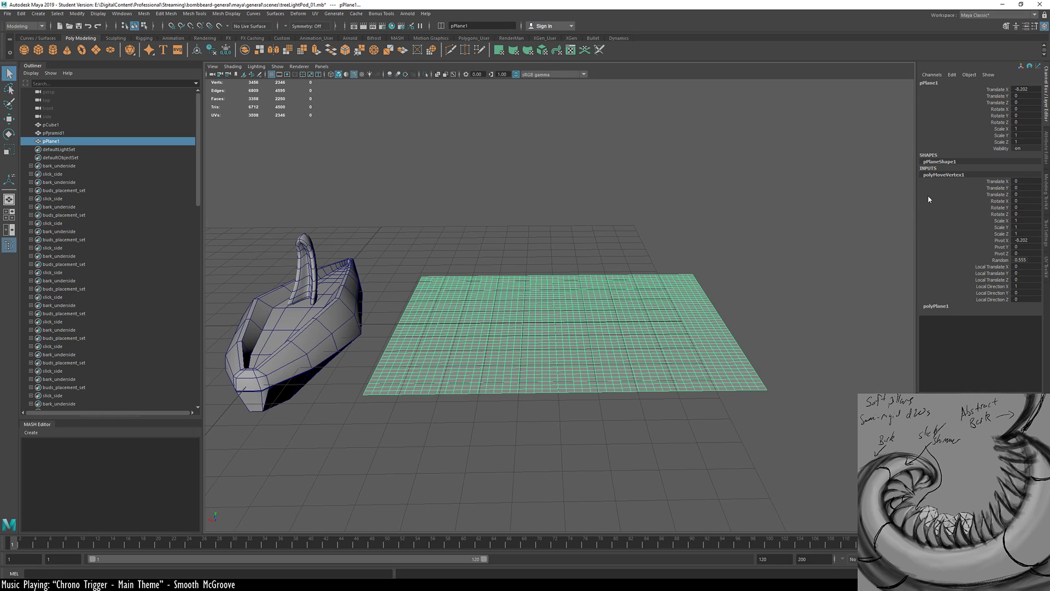
{"action": "left_click", "coordinate": [979, 181]}
{"action": "left_click", "coordinate": [1003, 163]}
{"action": "left_click", "coordinate": [1047, 140]}
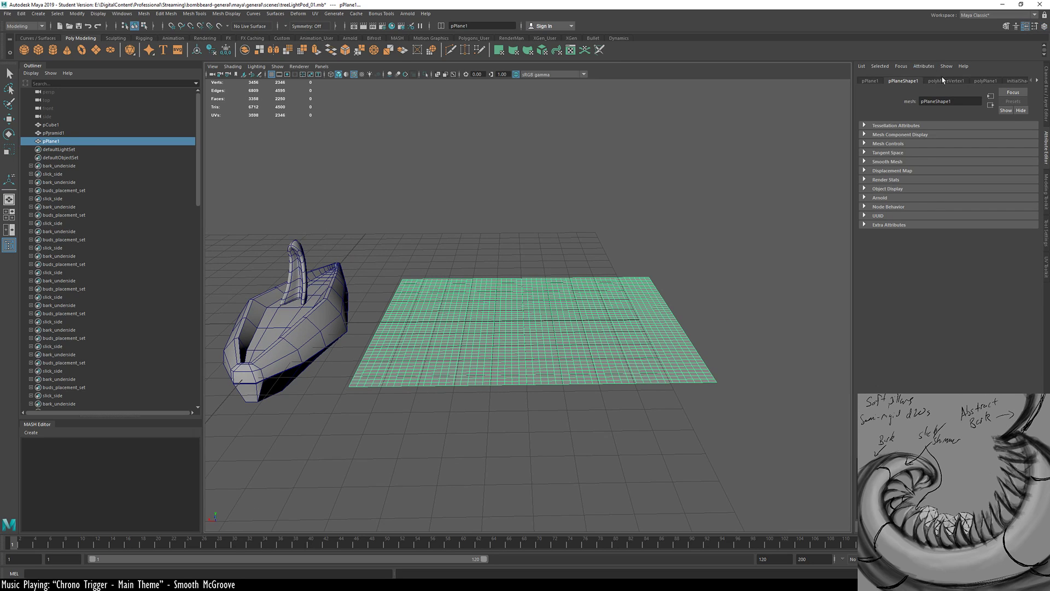
{"action": "left_click", "coordinate": [958, 81]}
{"action": "key", "text": "q"}
{"action": "left_click", "coordinate": [710, 428]}
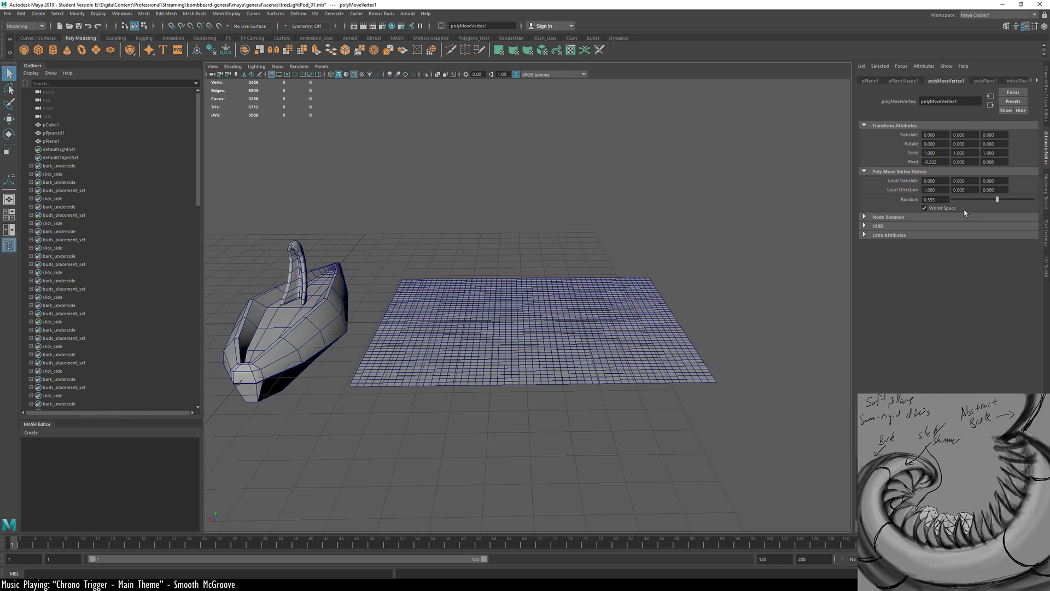
{"action": "left_click_drag", "start_coordinate": [996, 199], "coordinate": [998, 200]}
Try changing the vertex transform's Local Translate Y, and undo it
{"action": "left_click", "coordinate": [870, 82]}
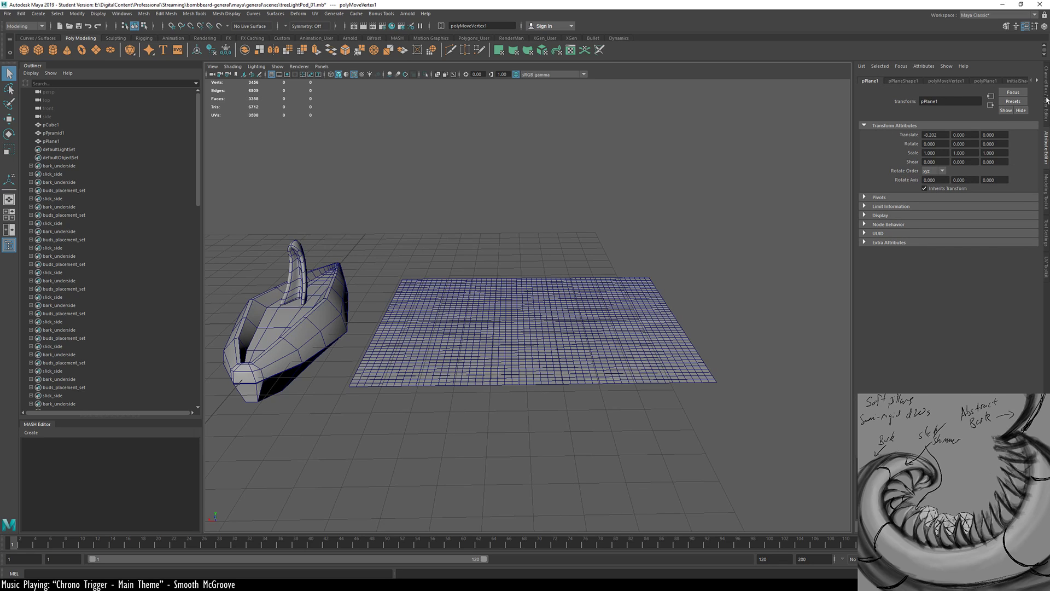
{"action": "left_click", "coordinate": [1046, 98]}
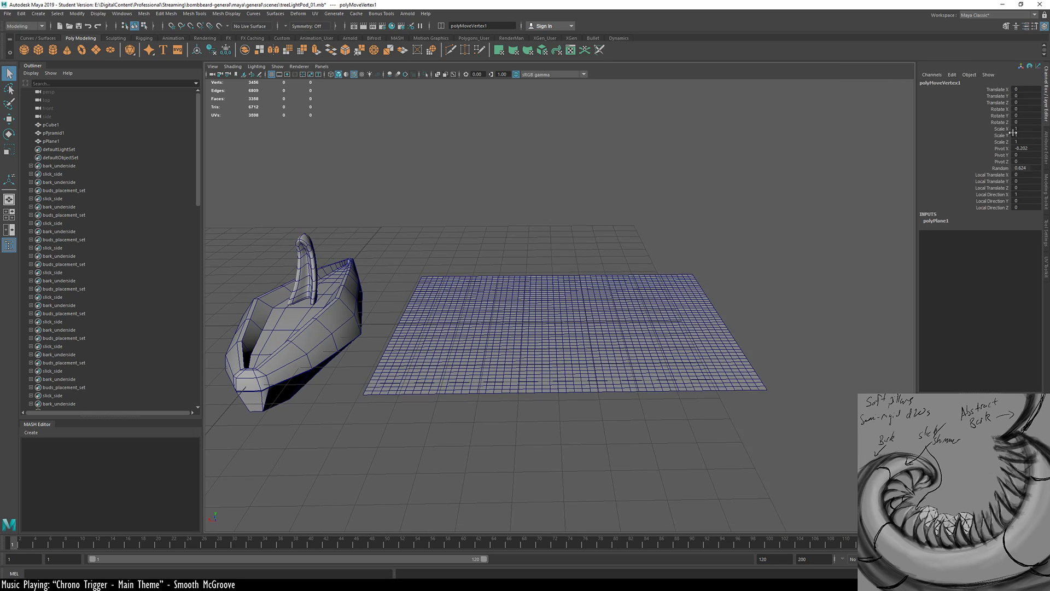
{"action": "left_click", "coordinate": [1000, 182]}
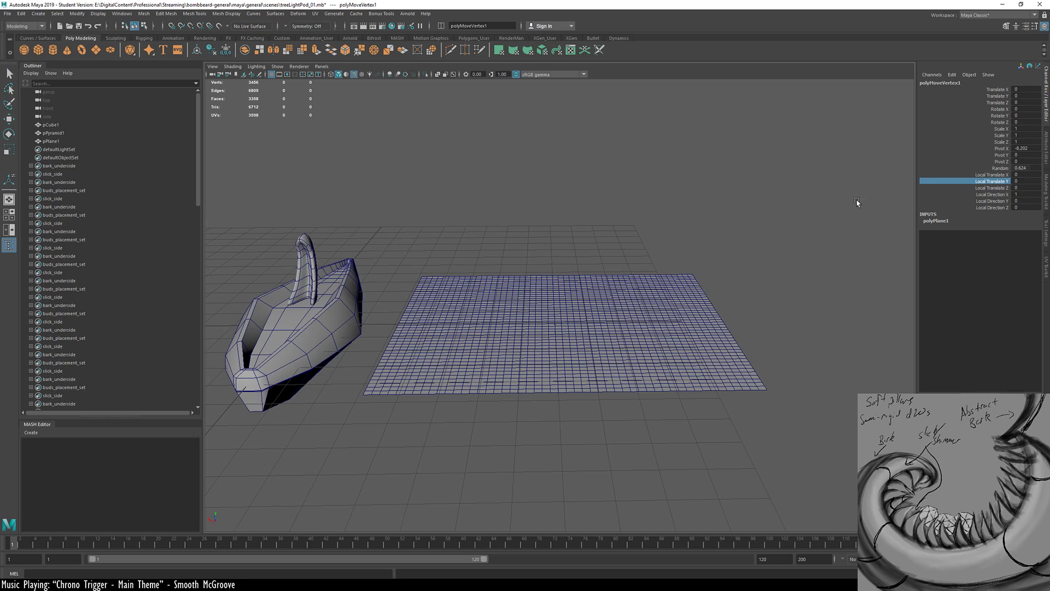
{"action": "mouse_move", "coordinate": [856, 202]}
{"action": "middle_mouse_down"}
{"action": "mouse_move", "coordinate": [869, 200]}
{"action": "mouse_move", "coordinate": [841, 201]}
{"action": "mouse_move", "coordinate": [859, 206]}
{"action": "mouse_move", "coordinate": [847, 211]}
{"action": "middle_mouse_up"}
{"action": "key", "text": "ctrl+z"}
Displace the plane's vertices through Local Translate Z into a randomly bumpy surface, inspect it, and clear the selection
{"action": "left_click", "coordinate": [1004, 188]}
{"action": "right_click_drag", "start_coordinate": [581, 343], "coordinate": [776, 339], "text": "alt"}
{"action": "middle_click_drag", "start_coordinate": [775, 339], "coordinate": [776, 307], "text": "alt"}
{"action": "left_click_drag", "start_coordinate": [776, 307], "coordinate": [558, 329], "text": "alt"}
{"action": "right_click_drag", "start_coordinate": [558, 328], "coordinate": [575, 342], "text": "alt"}
{"action": "key", "text": "q"}
{"action": "left_click", "coordinate": [414, 420]}
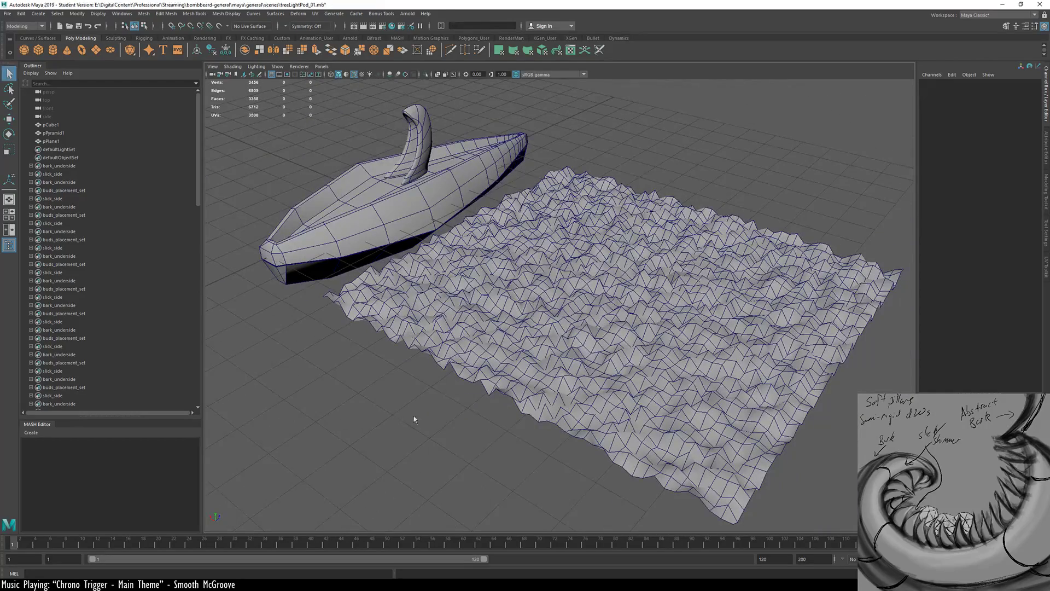
Create a polygon cube, move it along Z to about -12.3 clear of the pod, and scale it uniformly to 5.7
{"action": "left_click_drag", "start_coordinate": [605, 384], "coordinate": [519, 346], "text": "alt"}
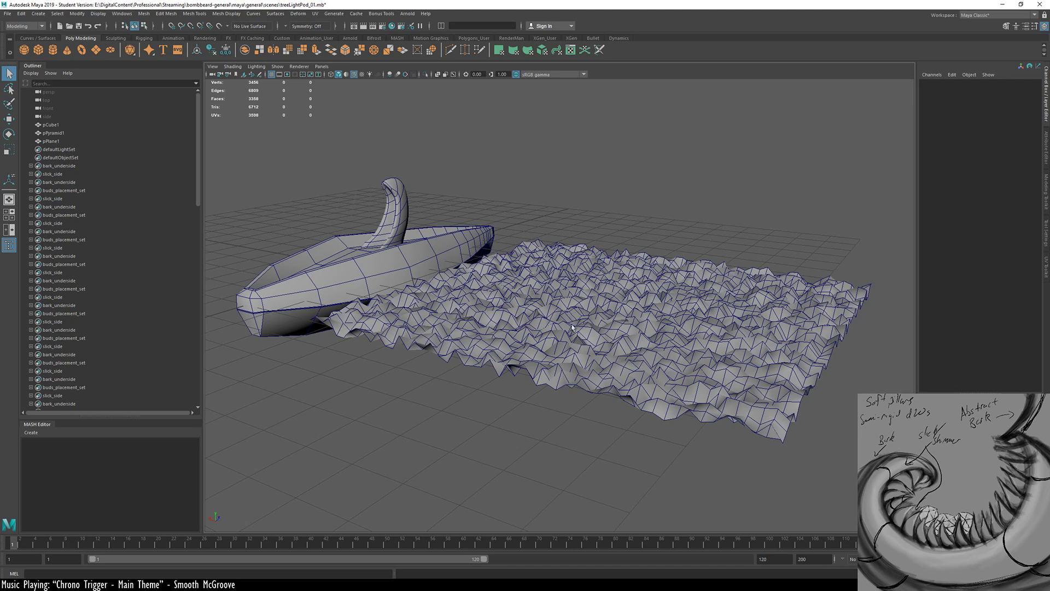
{"action": "right_click_drag", "start_coordinate": [710, 300], "coordinate": [596, 323], "text": "alt"}
{"action": "middle_click_drag", "start_coordinate": [596, 323], "coordinate": [709, 342], "text": "alt"}
{"action": "right_click_drag", "start_coordinate": [633, 370], "coordinate": [657, 392], "text": "alt"}
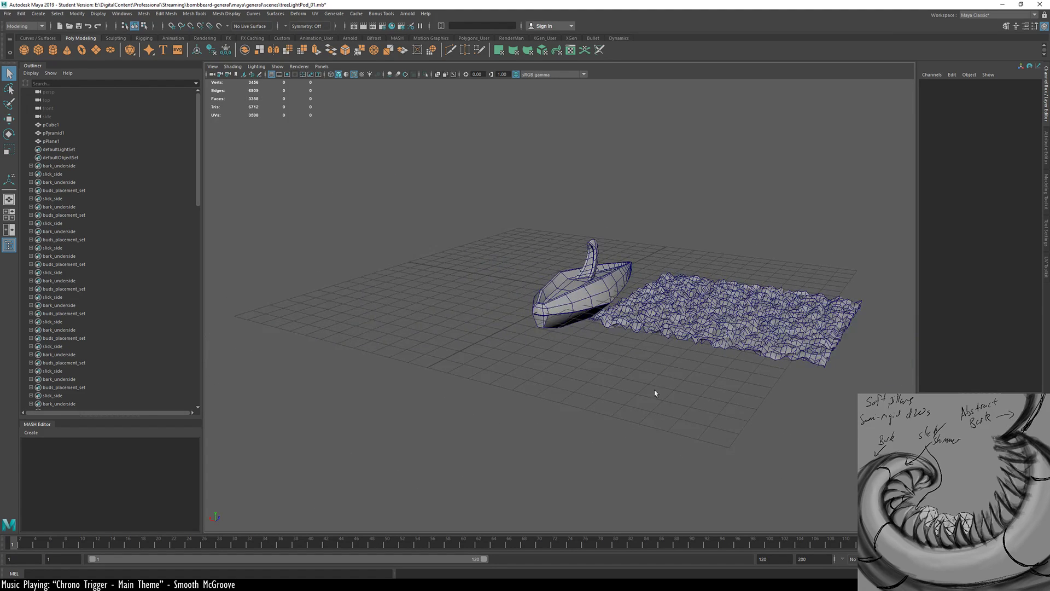
{"action": "left_click_drag", "start_coordinate": [657, 392], "coordinate": [577, 400], "text": "alt"}
{"action": "right_click_drag", "start_coordinate": [424, 303], "coordinate": [419, 329], "text": "shift"}
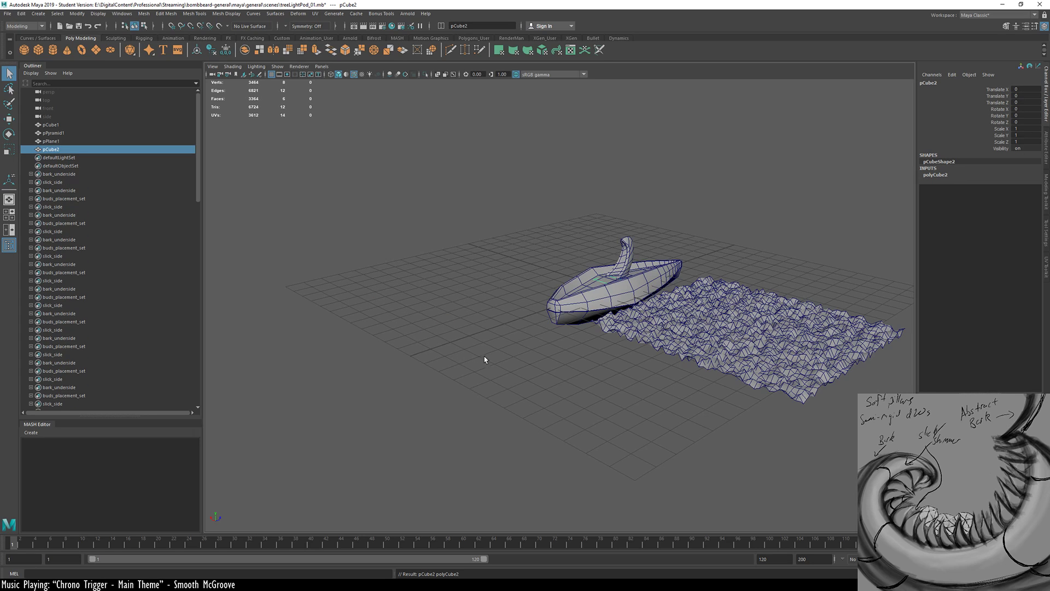
{"action": "key", "text": "w"}
{"action": "left_click_drag", "start_coordinate": [627, 286], "coordinate": [471, 358]}
{"action": "key", "text": "r"}
{"action": "left_click_drag", "start_coordinate": [401, 364], "coordinate": [471, 359]}
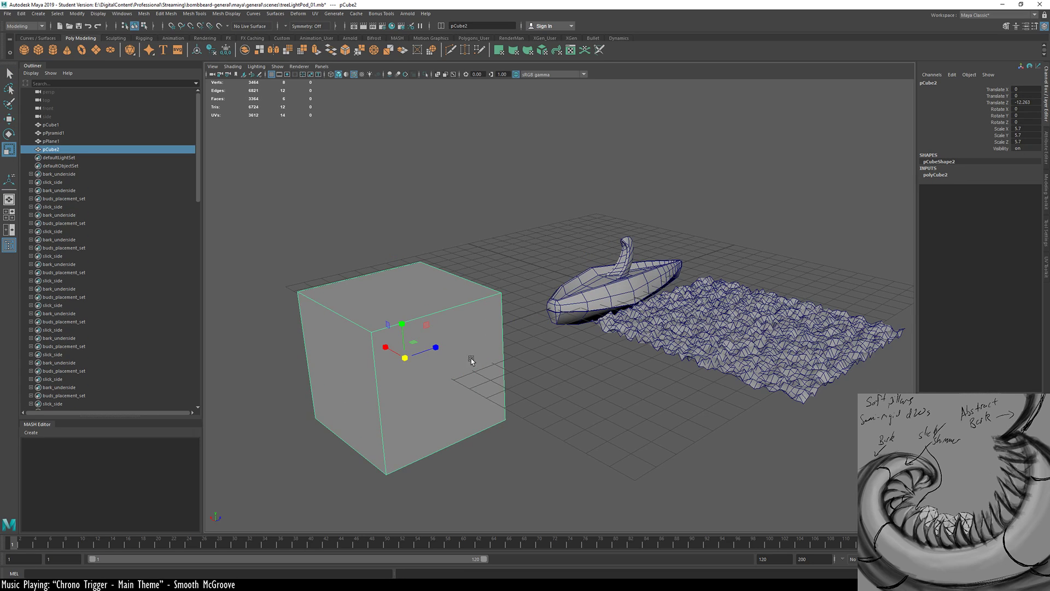
Smooth the cube with 2 divisions to round it into a ball
{"action": "middle_click_drag", "start_coordinate": [470, 358], "coordinate": [537, 327], "text": "alt"}
{"action": "right_click_drag", "start_coordinate": [516, 334], "coordinate": [509, 386], "text": "shift"}
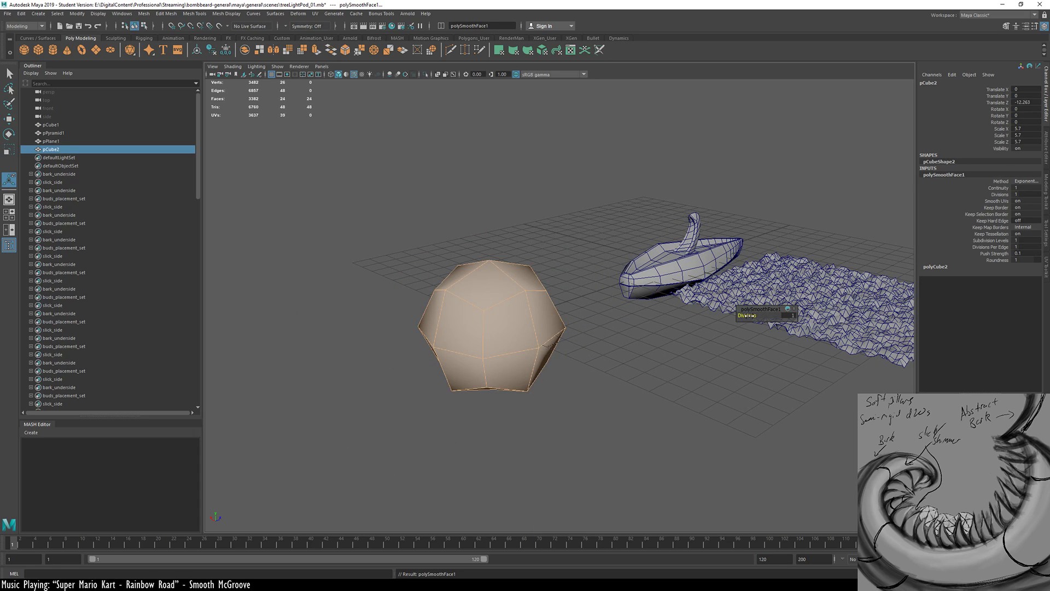
{"action": "left_click_drag", "start_coordinate": [747, 315], "coordinate": [754, 319]}
Scale the rounded cube uniformly to 10.28 and move it along Z to about -19, farther from the pod
{"action": "key", "text": "r"}
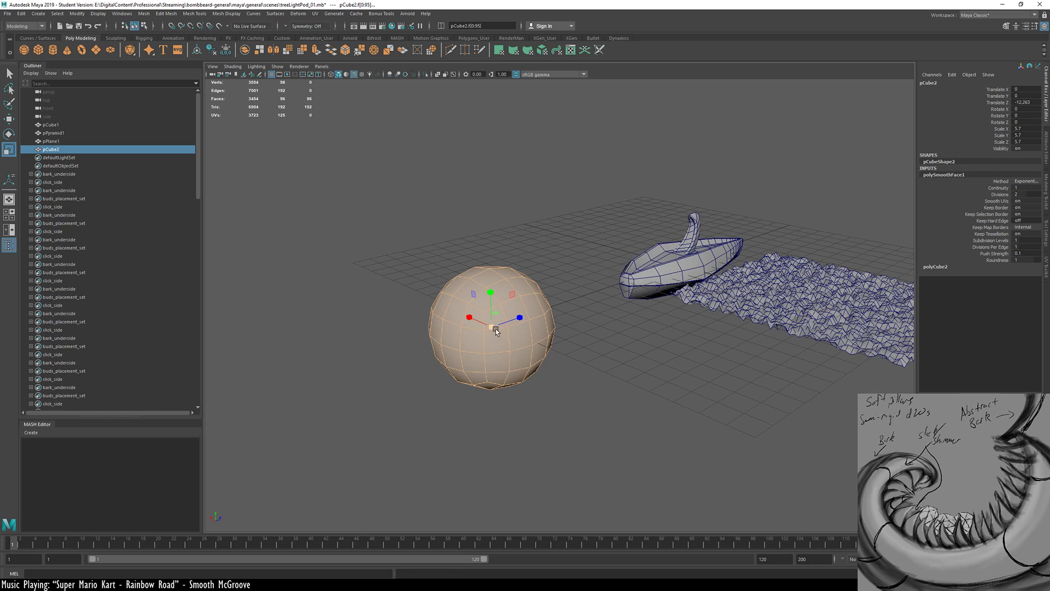
{"action": "left_click_drag", "start_coordinate": [496, 331], "coordinate": [495, 368]}
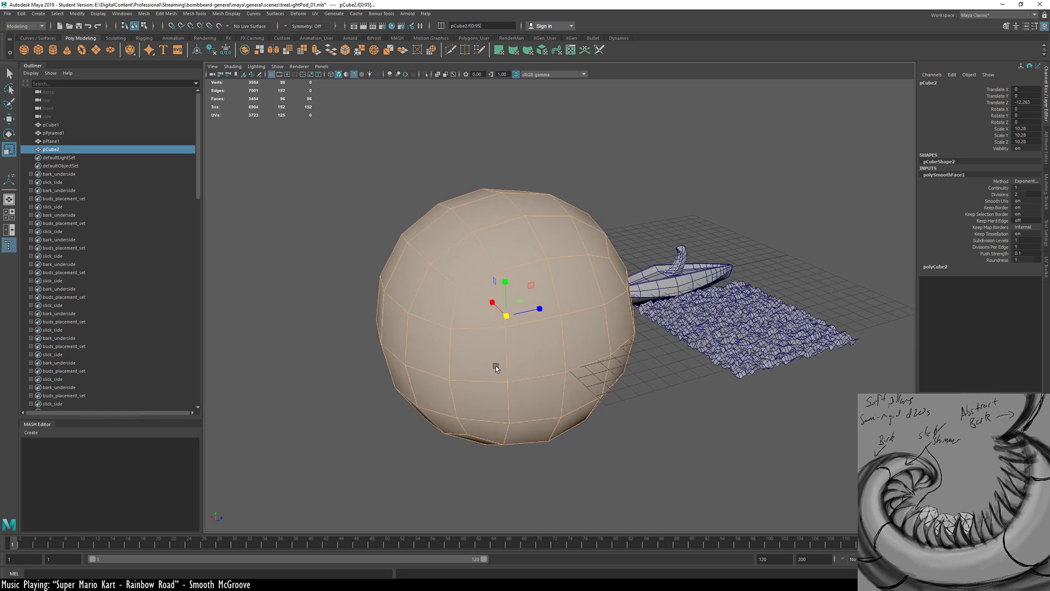
{"action": "left_click", "coordinate": [707, 212]}
{"action": "left_click_drag", "start_coordinate": [608, 322], "coordinate": [428, 321], "text": "alt"}
{"action": "left_click", "coordinate": [519, 313]}
{"action": "key", "text": "w"}
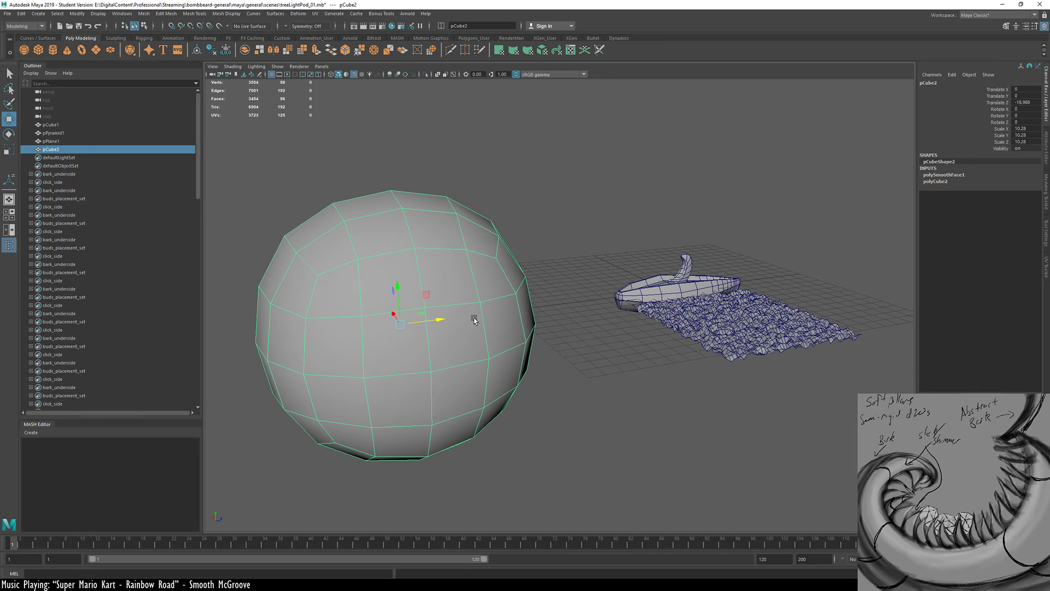
Smooth the ball again with 3 divisions and return to object mode with it selected
{"action": "right_click_drag", "start_coordinate": [474, 320], "coordinate": [483, 364], "text": "shift"}
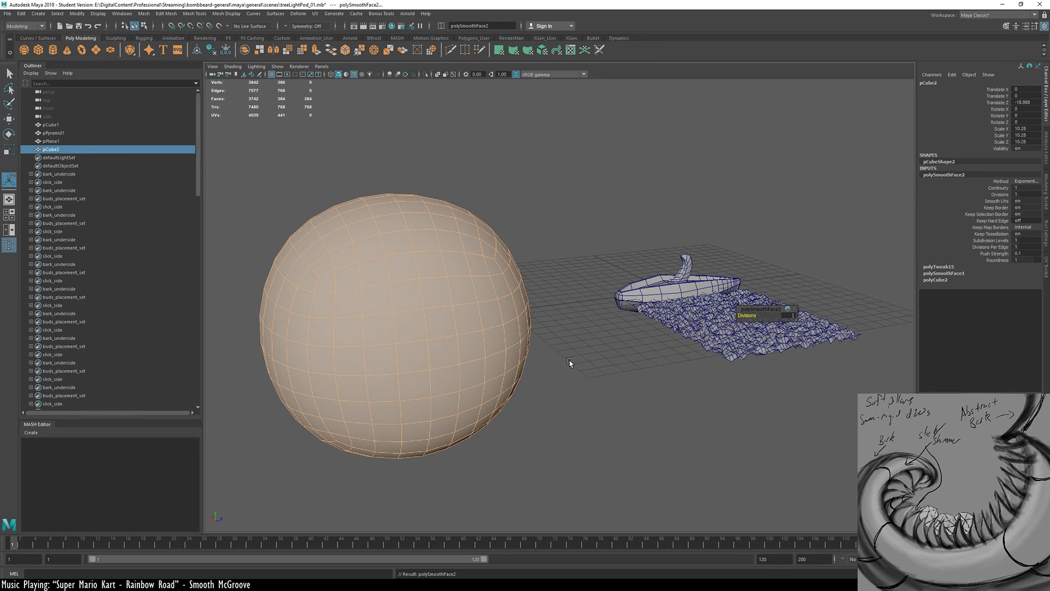
{"action": "middle_click_drag", "start_coordinate": [569, 363], "coordinate": [548, 347]}
{"action": "right_click_drag", "start_coordinate": [493, 342], "coordinate": [529, 282]}
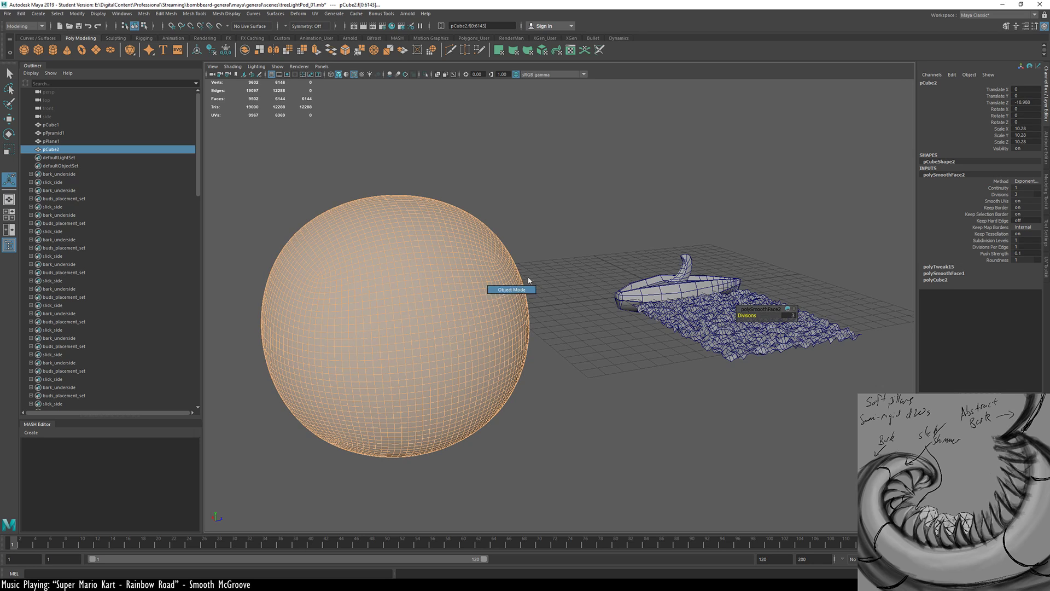
{"action": "left_click", "coordinate": [432, 321]}
{"action": "mouse_move", "coordinate": [437, 375]}
{"action": "left_mouse_down", "text": "alt"}
{"action": "mouse_move", "coordinate": [416, 363]}
{"action": "mouse_move", "coordinate": [426, 359]}
{"action": "left_mouse_up", "text": "alt"}
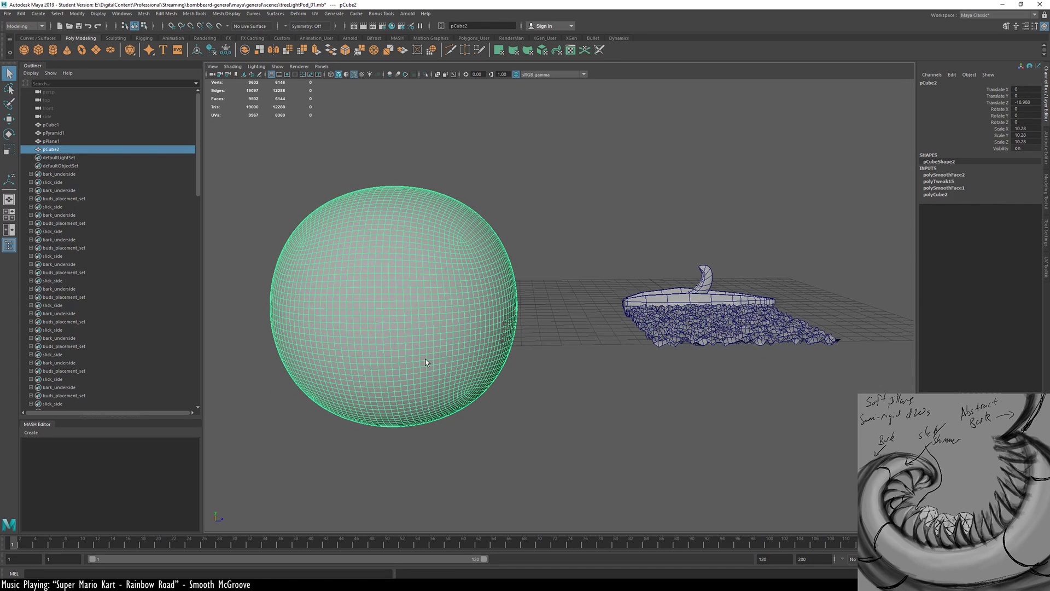
{"action": "key", "text": "g"}
{"action": "key", "text": "ctrl+z"}
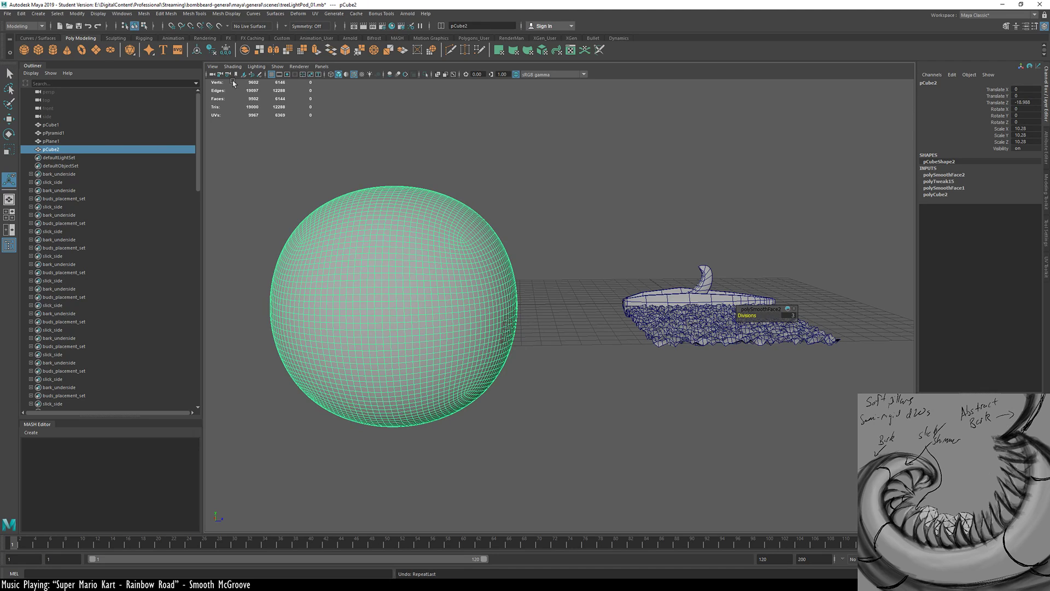
{"action": "left_click", "coordinate": [144, 13]}
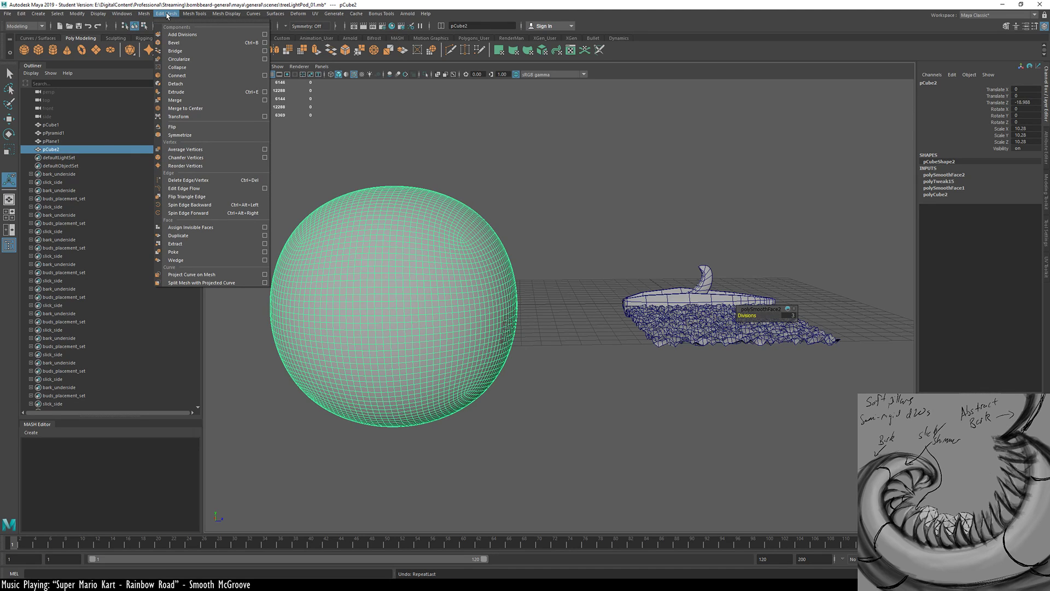
{"action": "left_click", "coordinate": [577, 185]}
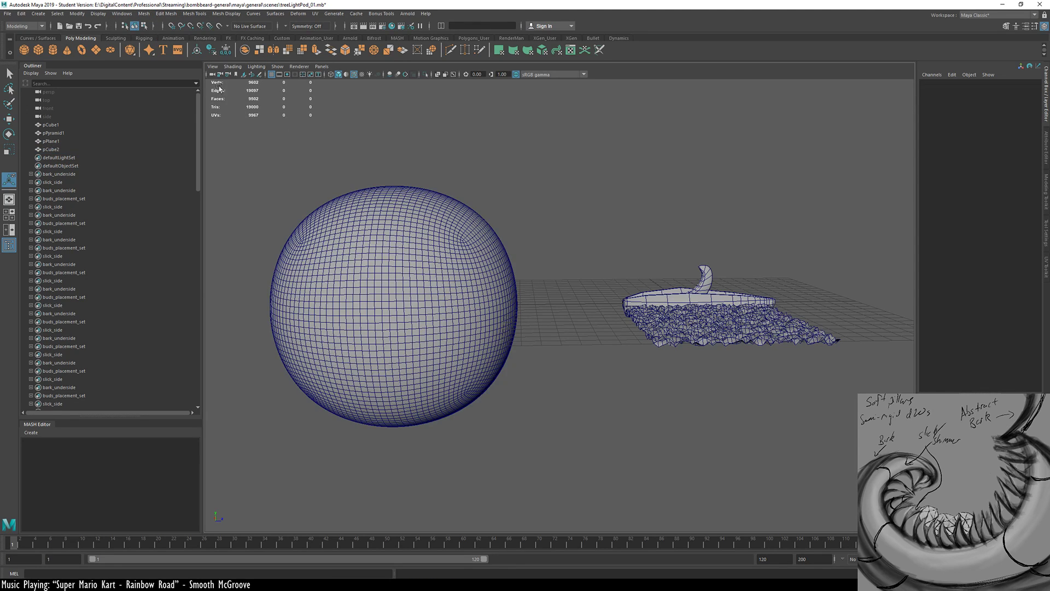
Select the dense ball, activate a sculpting brush, and make the first broad strokes to deform its round surface
{"action": "left_click", "coordinate": [364, 247]}
{"action": "left_click", "coordinate": [115, 38]}
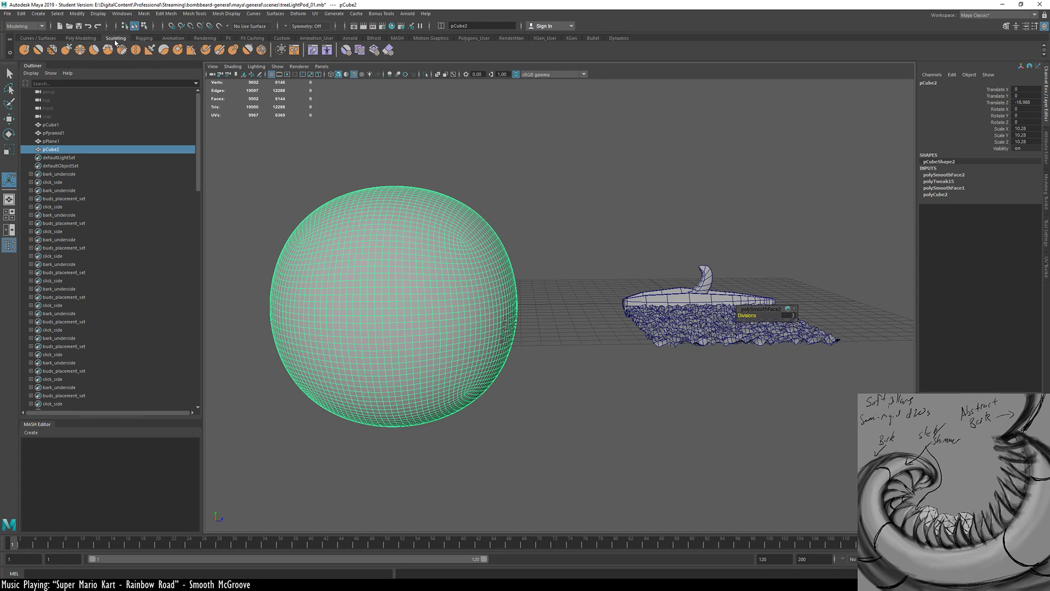
{"action": "left_click", "coordinate": [38, 50]}
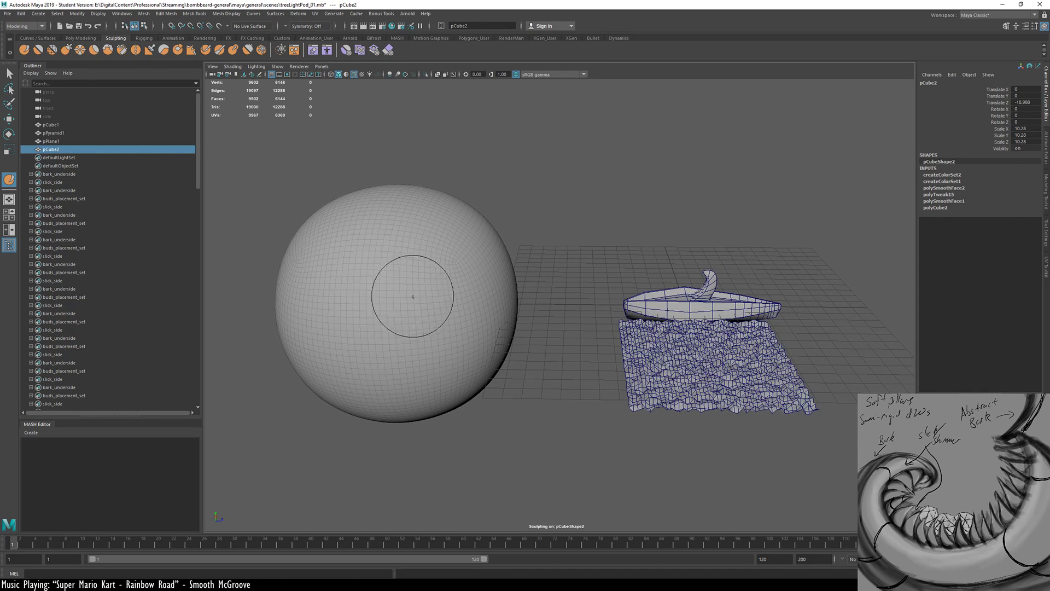
{"action": "mouse_move", "coordinate": [399, 306]}
{"action": "left_mouse_down"}
{"action": "mouse_move", "coordinate": [378, 309]}
{"action": "mouse_move", "coordinate": [440, 302]}
{"action": "left_mouse_up"}
{"action": "left_click_drag", "start_coordinate": [399, 361], "coordinate": [449, 357]}
{"action": "mouse_move", "coordinate": [462, 301]}
{"action": "left_mouse_down"}
{"action": "mouse_move", "coordinate": [495, 323]}
{"action": "mouse_move", "coordinate": [615, 290]}
{"action": "mouse_move", "coordinate": [500, 369]}
{"action": "mouse_move", "coordinate": [541, 358]}
{"action": "mouse_move", "coordinate": [469, 328]}
{"action": "mouse_move", "coordinate": [540, 301]}
{"action": "mouse_move", "coordinate": [528, 322]}
{"action": "mouse_move", "coordinate": [586, 301]}
{"action": "mouse_move", "coordinate": [508, 323]}
{"action": "mouse_move", "coordinate": [482, 361]}
{"action": "mouse_move", "coordinate": [616, 358]}
{"action": "mouse_move", "coordinate": [616, 349]}
{"action": "mouse_move", "coordinate": [415, 318]}
{"action": "mouse_move", "coordinate": [317, 322]}
{"action": "mouse_move", "coordinate": [448, 301]}
{"action": "mouse_move", "coordinate": [360, 310]}
{"action": "mouse_move", "coordinate": [421, 315]}
{"action": "mouse_move", "coordinate": [363, 332]}
{"action": "mouse_move", "coordinate": [497, 370]}
{"action": "mouse_move", "coordinate": [600, 360]}
{"action": "mouse_move", "coordinate": [650, 312]}
{"action": "mouse_move", "coordinate": [662, 366]}
{"action": "left_mouse_up"}
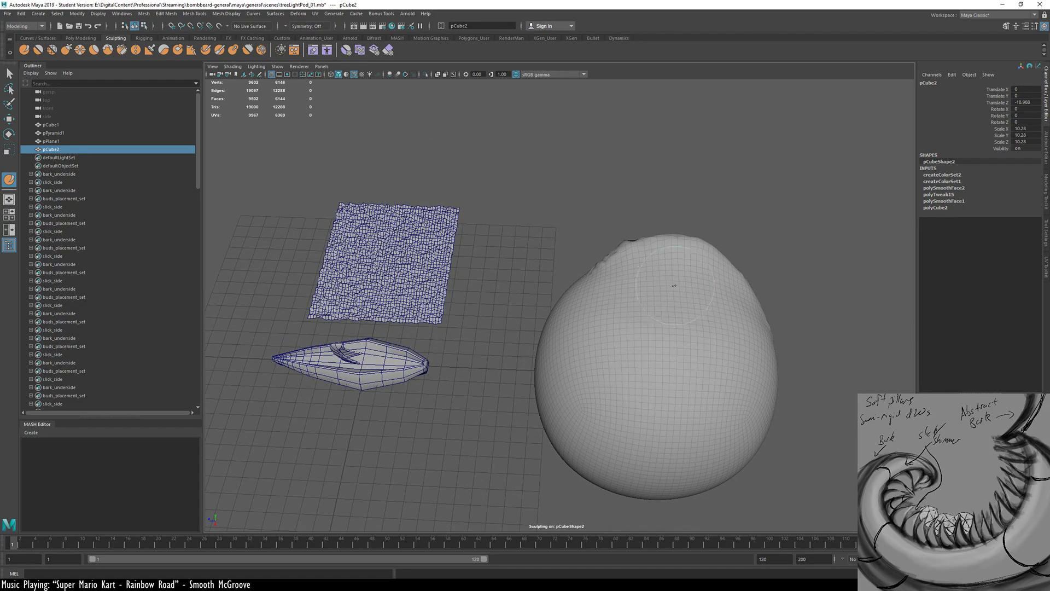
Sculpt bulges, dents and ridges over the upper half of the ball
{"action": "mouse_move", "coordinate": [674, 285]}
{"action": "left_mouse_down"}
{"action": "mouse_move", "coordinate": [629, 299]}
{"action": "mouse_move", "coordinate": [731, 339]}
{"action": "left_mouse_up"}
{"action": "mouse_move", "coordinate": [708, 283]}
{"action": "left_mouse_down"}
{"action": "mouse_move", "coordinate": [599, 290]}
{"action": "mouse_move", "coordinate": [667, 374]}
{"action": "mouse_move", "coordinate": [640, 400]}
{"action": "left_mouse_up"}
{"action": "mouse_move", "coordinate": [716, 255]}
{"action": "left_mouse_down"}
{"action": "mouse_move", "coordinate": [756, 397]}
{"action": "mouse_move", "coordinate": [616, 301]}
{"action": "mouse_move", "coordinate": [572, 385]}
{"action": "left_mouse_up"}
{"action": "mouse_move", "coordinate": [607, 350]}
{"action": "left_mouse_down", "text": "alt"}
{"action": "mouse_move", "coordinate": [563, 377]}
{"action": "mouse_move", "coordinate": [558, 331]}
{"action": "mouse_move", "coordinate": [588, 323]}
{"action": "mouse_move", "coordinate": [539, 334]}
{"action": "mouse_move", "coordinate": [561, 338]}
{"action": "mouse_move", "coordinate": [521, 287]}
{"action": "left_mouse_up", "text": "alt"}
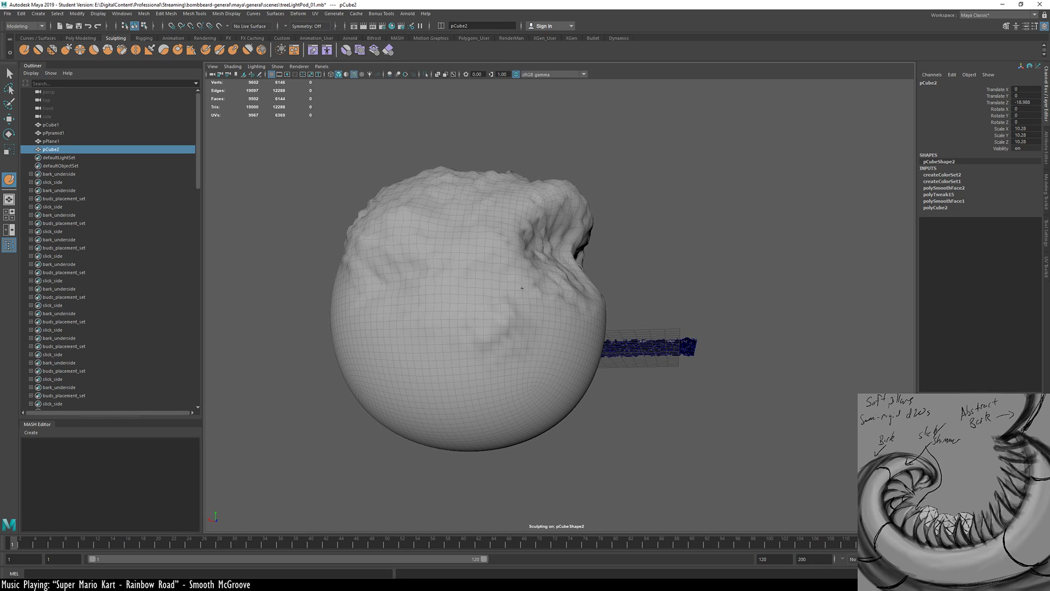
{"action": "left_click_drag", "start_coordinate": [417, 283], "coordinate": [556, 260]}
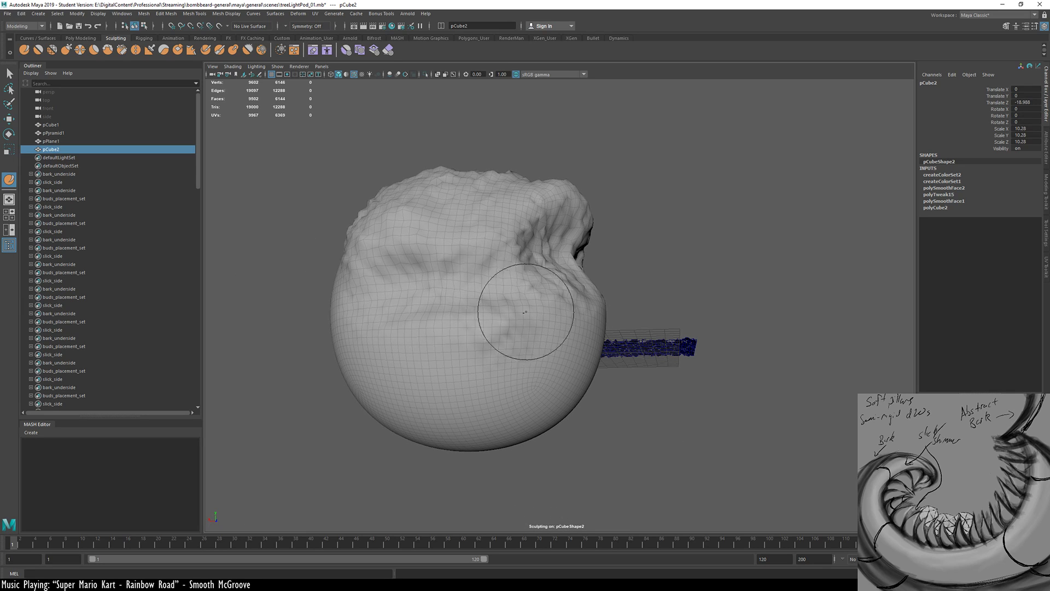
{"action": "mouse_move", "coordinate": [525, 311]}
{"action": "left_mouse_down", "text": "alt"}
{"action": "mouse_move", "coordinate": [459, 340]}
{"action": "mouse_move", "coordinate": [470, 358]}
{"action": "mouse_move", "coordinate": [381, 400]}
{"action": "mouse_move", "coordinate": [369, 389]}
{"action": "mouse_move", "coordinate": [475, 354]}
{"action": "mouse_move", "coordinate": [372, 386]}
{"action": "mouse_move", "coordinate": [335, 350]}
{"action": "mouse_move", "coordinate": [416, 284]}
{"action": "left_mouse_up", "text": "alt"}
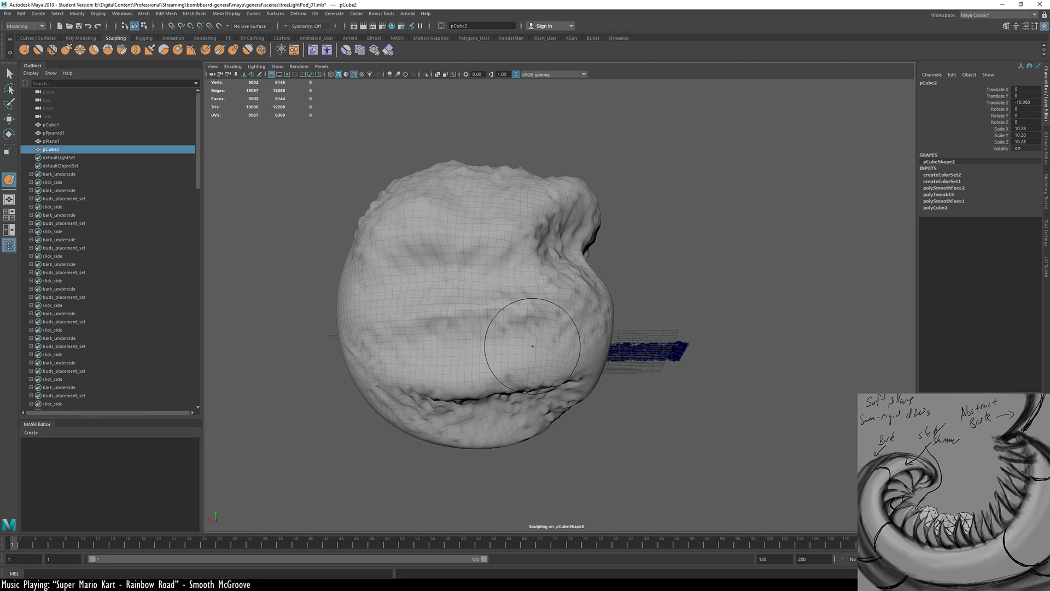
Undo the last two sculpt strokes and sculpt uneven, rocky relief into another side of the ball
{"action": "key", "text": "ctrl+z"}
{"action": "key", "text": "ctrl+z"}
{"action": "mouse_move", "coordinate": [471, 363]}
{"action": "left_mouse_down", "text": "alt"}
{"action": "mouse_move", "coordinate": [556, 386]}
{"action": "mouse_move", "coordinate": [492, 367]}
{"action": "mouse_move", "coordinate": [682, 343]}
{"action": "mouse_move", "coordinate": [301, 380]}
{"action": "mouse_move", "coordinate": [515, 341]}
{"action": "mouse_move", "coordinate": [629, 370]}
{"action": "mouse_move", "coordinate": [544, 336]}
{"action": "left_mouse_up", "text": "alt"}
{"action": "mouse_move", "coordinate": [626, 323]}
{"action": "left_mouse_down"}
{"action": "mouse_move", "coordinate": [558, 386]}
{"action": "mouse_move", "coordinate": [533, 342]}
{"action": "mouse_move", "coordinate": [523, 358]}
{"action": "mouse_move", "coordinate": [565, 412]}
{"action": "mouse_move", "coordinate": [416, 307]}
{"action": "mouse_move", "coordinate": [564, 359]}
{"action": "mouse_move", "coordinate": [522, 370]}
{"action": "mouse_move", "coordinate": [473, 422]}
{"action": "left_mouse_up"}
{"action": "mouse_move", "coordinate": [521, 377]}
{"action": "left_mouse_down"}
{"action": "mouse_move", "coordinate": [531, 380]}
{"action": "mouse_move", "coordinate": [475, 394]}
{"action": "left_mouse_up"}
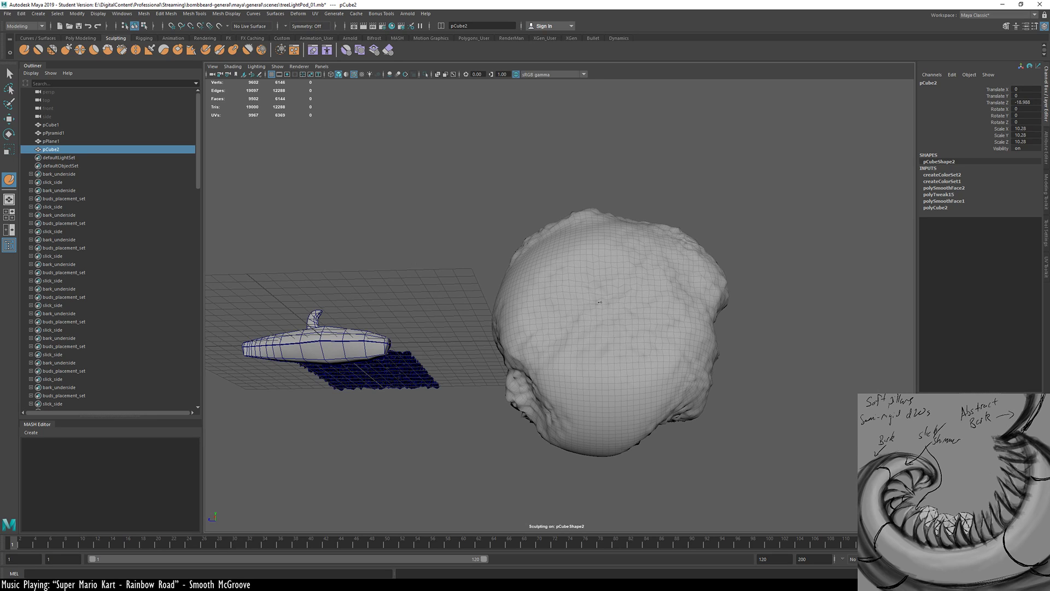
{"action": "mouse_move", "coordinate": [600, 302]}
{"action": "left_mouse_down"}
{"action": "mouse_move", "coordinate": [531, 272]}
{"action": "mouse_move", "coordinate": [536, 252]}
{"action": "mouse_move", "coordinate": [519, 285]}
{"action": "mouse_move", "coordinate": [540, 293]}
{"action": "left_mouse_up"}
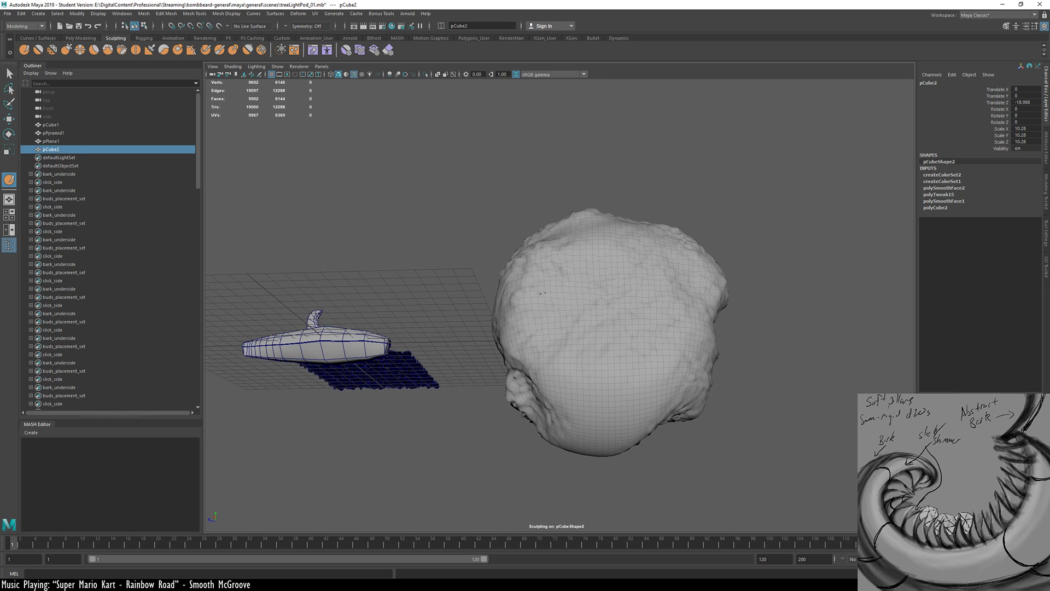
{"action": "mouse_move", "coordinate": [568, 375]}
{"action": "left_mouse_down"}
{"action": "mouse_move", "coordinate": [580, 415]}
{"action": "mouse_move", "coordinate": [602, 405]}
{"action": "mouse_move", "coordinate": [629, 410]}
{"action": "mouse_move", "coordinate": [615, 355]}
{"action": "mouse_move", "coordinate": [562, 375]}
{"action": "mouse_move", "coordinate": [597, 363]}
{"action": "mouse_move", "coordinate": [629, 293]}
{"action": "left_mouse_up"}
Sculpt the remaining sides of the ball into an irregular boulder, adding hollows and lumps all around
{"action": "left_click_drag", "start_coordinate": [664, 345], "coordinate": [593, 298], "text": "alt"}
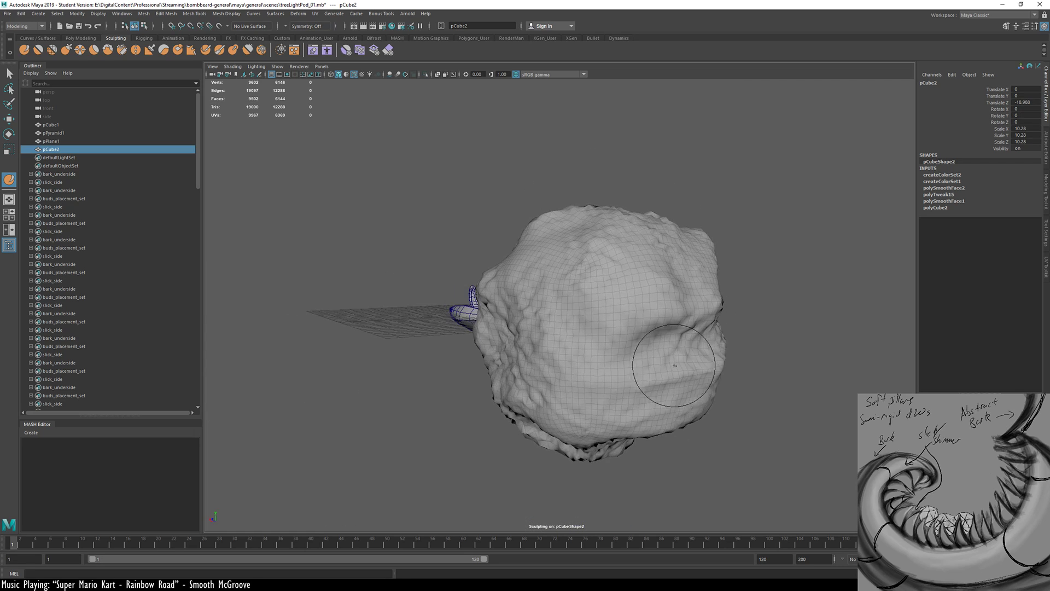
{"action": "mouse_move", "coordinate": [674, 385]}
{"action": "left_mouse_down"}
{"action": "mouse_move", "coordinate": [554, 375]}
{"action": "mouse_move", "coordinate": [602, 320]}
{"action": "left_mouse_up"}
{"action": "mouse_move", "coordinate": [658, 287]}
{"action": "left_mouse_down", "text": "alt"}
{"action": "mouse_move", "coordinate": [612, 375]}
{"action": "mouse_move", "coordinate": [519, 329]}
{"action": "mouse_move", "coordinate": [485, 263]}
{"action": "mouse_move", "coordinate": [504, 327]}
{"action": "left_mouse_up", "text": "alt"}
{"action": "mouse_move", "coordinate": [609, 287]}
{"action": "left_mouse_down"}
{"action": "mouse_move", "coordinate": [504, 332]}
{"action": "mouse_move", "coordinate": [528, 364]}
{"action": "mouse_move", "coordinate": [591, 353]}
{"action": "left_mouse_up"}
{"action": "left_click_drag", "start_coordinate": [520, 394], "coordinate": [392, 363], "text": "alt"}
{"action": "left_click_drag", "start_coordinate": [441, 323], "coordinate": [475, 269]}
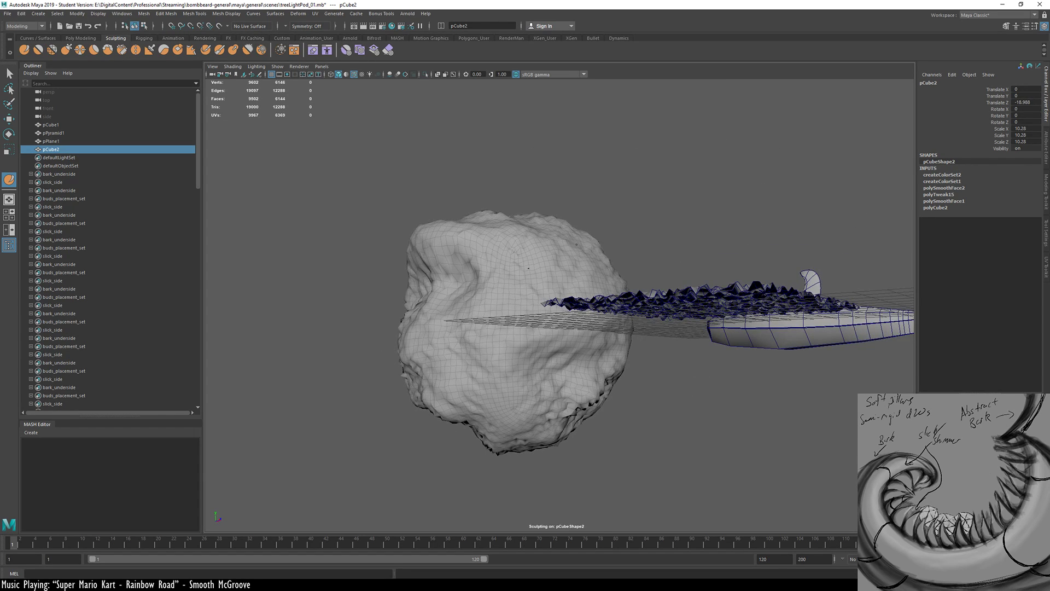
{"action": "left_click_drag", "start_coordinate": [546, 337], "coordinate": [596, 285], "text": "alt"}
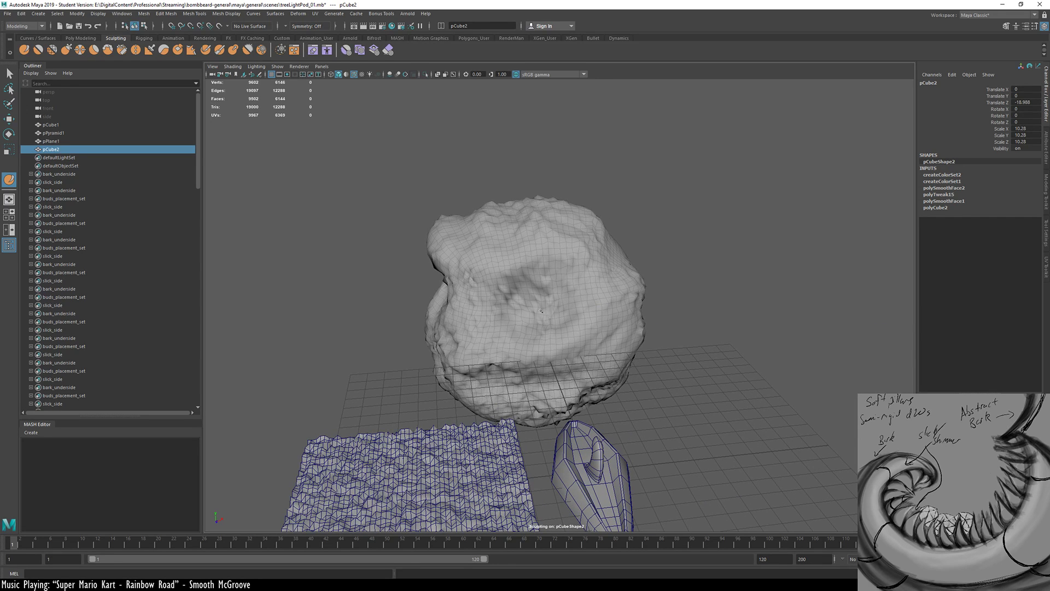
{"action": "mouse_move", "coordinate": [517, 316]}
{"action": "left_mouse_down", "text": "alt"}
{"action": "mouse_move", "coordinate": [539, 317]}
{"action": "mouse_move", "coordinate": [547, 290]}
{"action": "left_mouse_up", "text": "alt"}
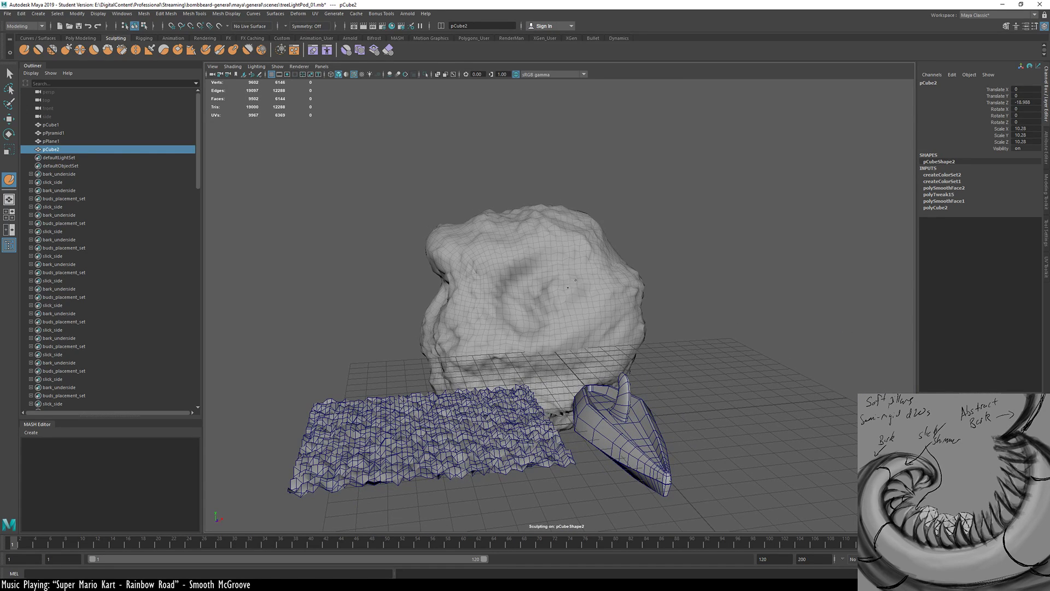
Leave sculpting, reselect the boulder, and apply a vertex Transform to it with Random set to 0.5548
{"action": "mouse_move", "coordinate": [520, 284]}
{"action": "left_mouse_down", "text": "alt"}
{"action": "mouse_move", "coordinate": [602, 287]}
{"action": "mouse_move", "coordinate": [552, 322]}
{"action": "mouse_move", "coordinate": [348, 360]}
{"action": "mouse_move", "coordinate": [586, 286]}
{"action": "mouse_move", "coordinate": [698, 195]}
{"action": "mouse_move", "coordinate": [528, 317]}
{"action": "mouse_move", "coordinate": [492, 398]}
{"action": "mouse_move", "coordinate": [407, 277]}
{"action": "left_mouse_up", "text": "alt"}
{"action": "key", "text": "w"}
{"action": "left_click", "coordinate": [621, 158]}
{"action": "left_click_drag", "start_coordinate": [620, 158], "coordinate": [523, 332], "text": "alt"}
{"action": "left_click", "coordinate": [567, 258]}
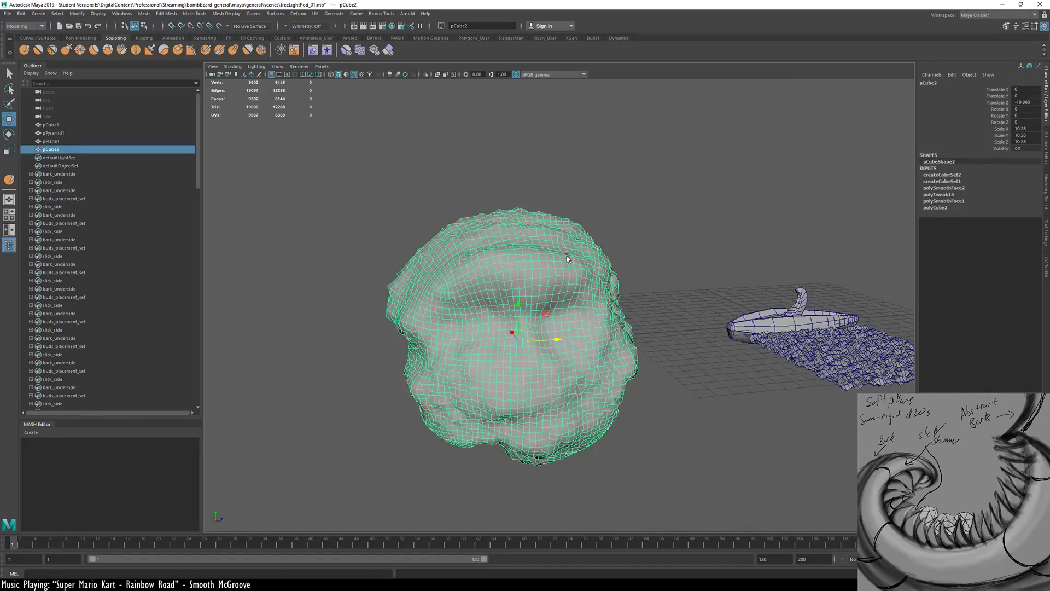
{"action": "left_click", "coordinate": [81, 37]}
{"action": "left_click", "coordinate": [121, 13]}
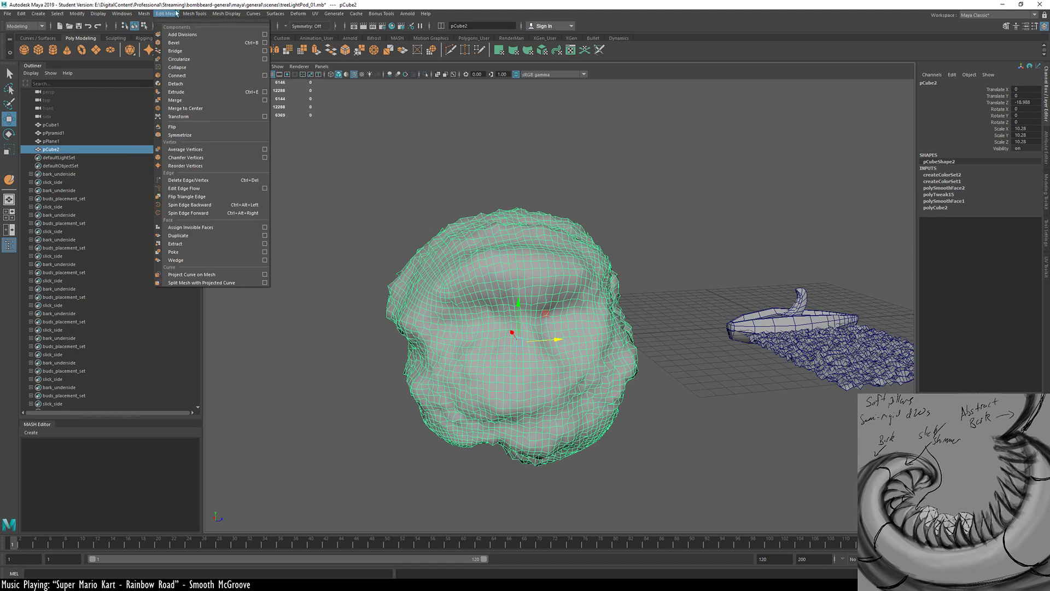
{"action": "left_click", "coordinate": [265, 116]}
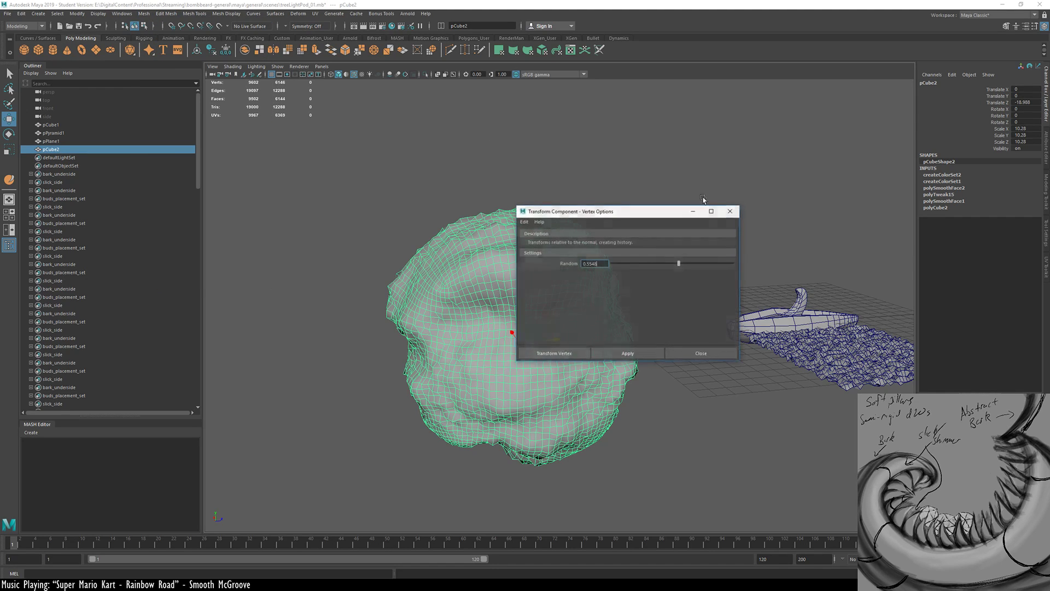
{"action": "left_click", "coordinate": [569, 358]}
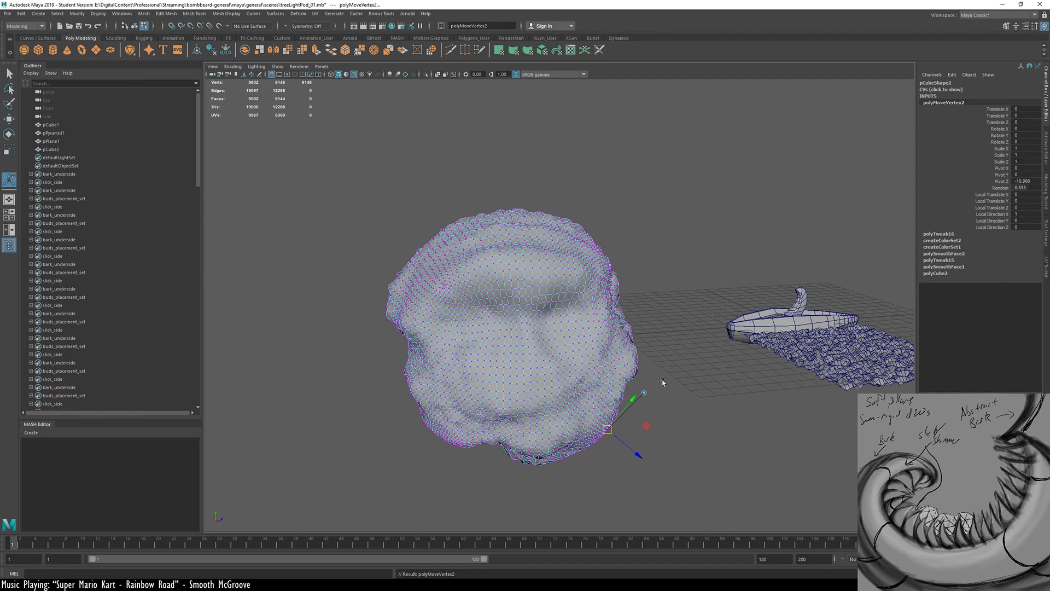
Displace the boulder's vertices to a Local Translate Z of about 0.2 and inspect the roughened surface up close
{"action": "middle_click_drag", "start_coordinate": [629, 411], "coordinate": [584, 318], "text": "alt"}
{"action": "mouse_move", "coordinate": [604, 360]}
{"action": "left_mouse_down"}
{"action": "mouse_move", "coordinate": [623, 378]}
{"action": "mouse_move", "coordinate": [588, 352]}
{"action": "mouse_move", "coordinate": [607, 366]}
{"action": "left_mouse_up"}
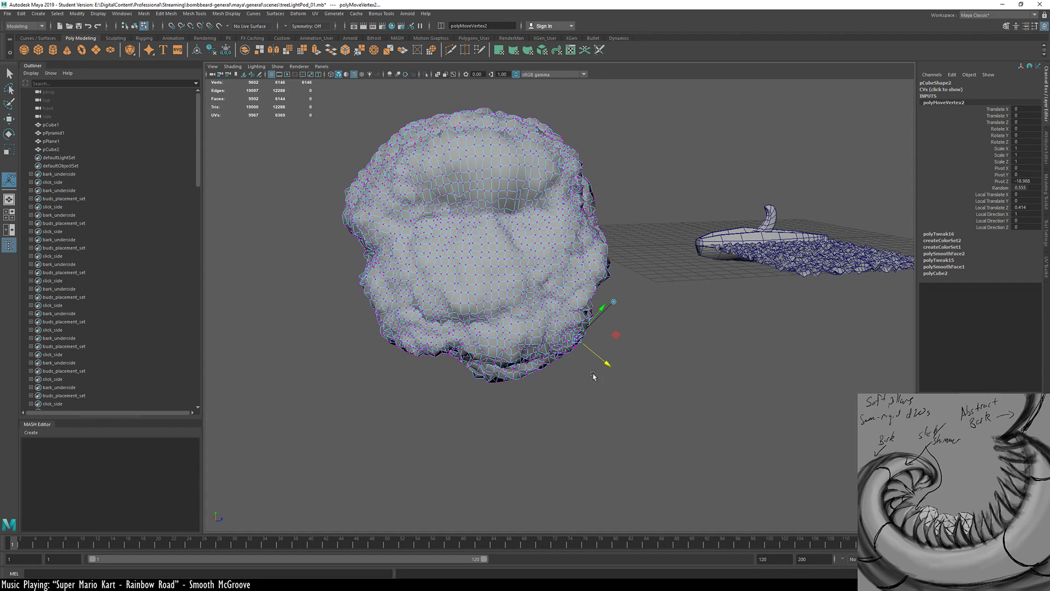
{"action": "left_click_drag", "start_coordinate": [610, 365], "coordinate": [563, 370], "text": "alt"}
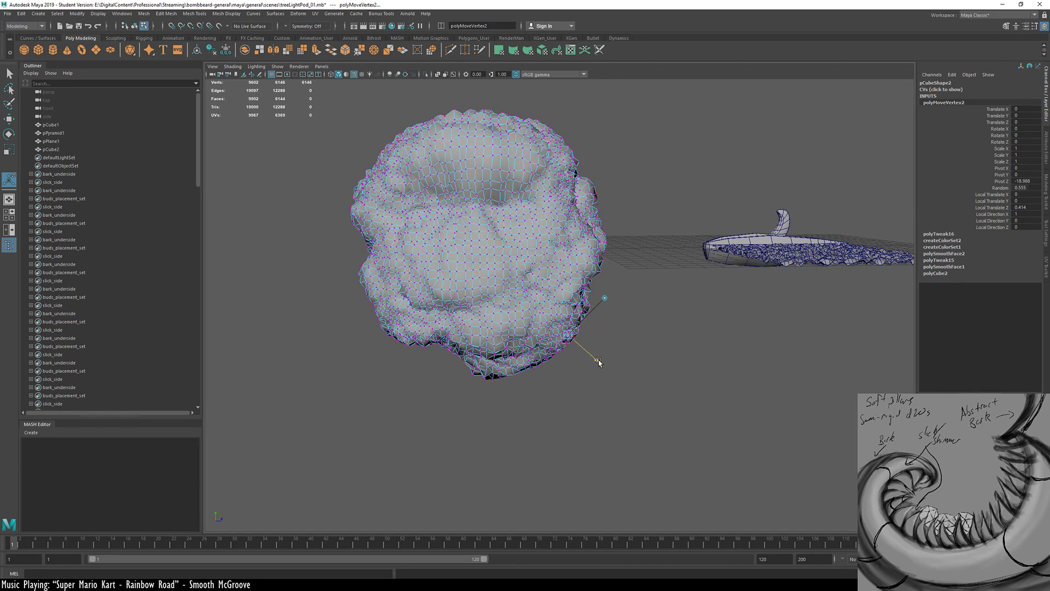
{"action": "mouse_move", "coordinate": [599, 362]}
{"action": "left_mouse_down"}
{"action": "mouse_move", "coordinate": [618, 377]}
{"action": "mouse_move", "coordinate": [593, 361]}
{"action": "left_mouse_up"}
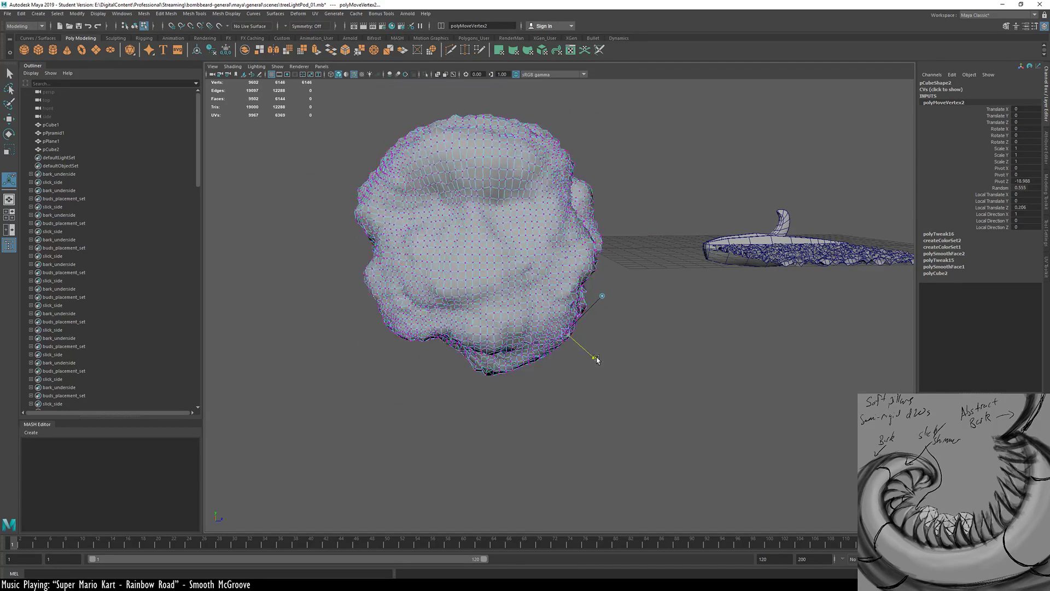
{"action": "left_click_drag", "start_coordinate": [455, 202], "coordinate": [389, 226], "text": "alt"}
{"action": "right_click_drag", "start_coordinate": [389, 225], "coordinate": [403, 230], "text": "alt"}
{"action": "middle_click_drag", "start_coordinate": [403, 230], "coordinate": [475, 323], "text": "alt"}
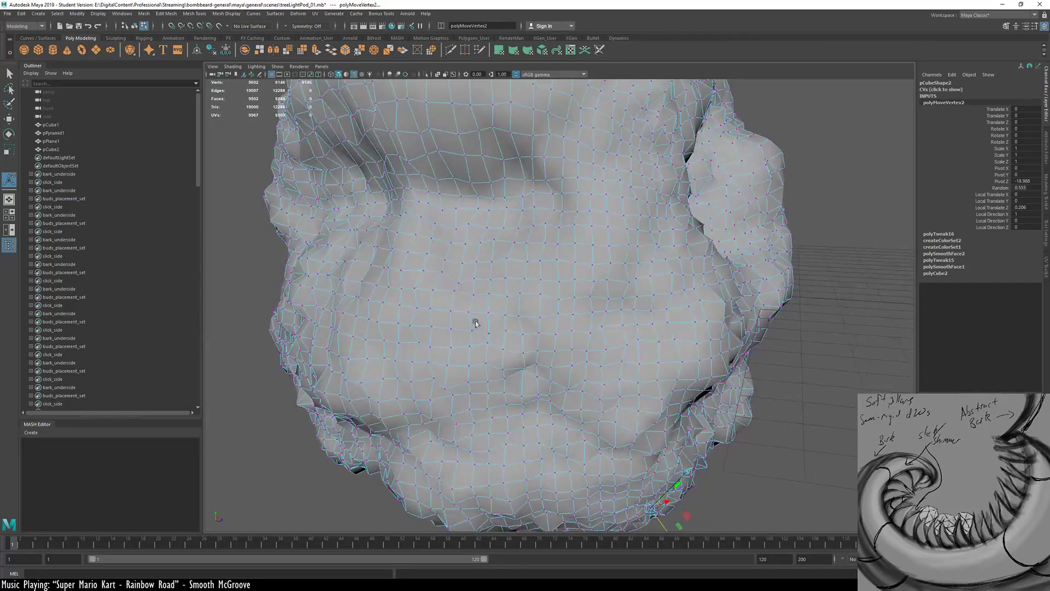
{"action": "left_click_drag", "start_coordinate": [476, 324], "coordinate": [419, 258], "text": "alt"}
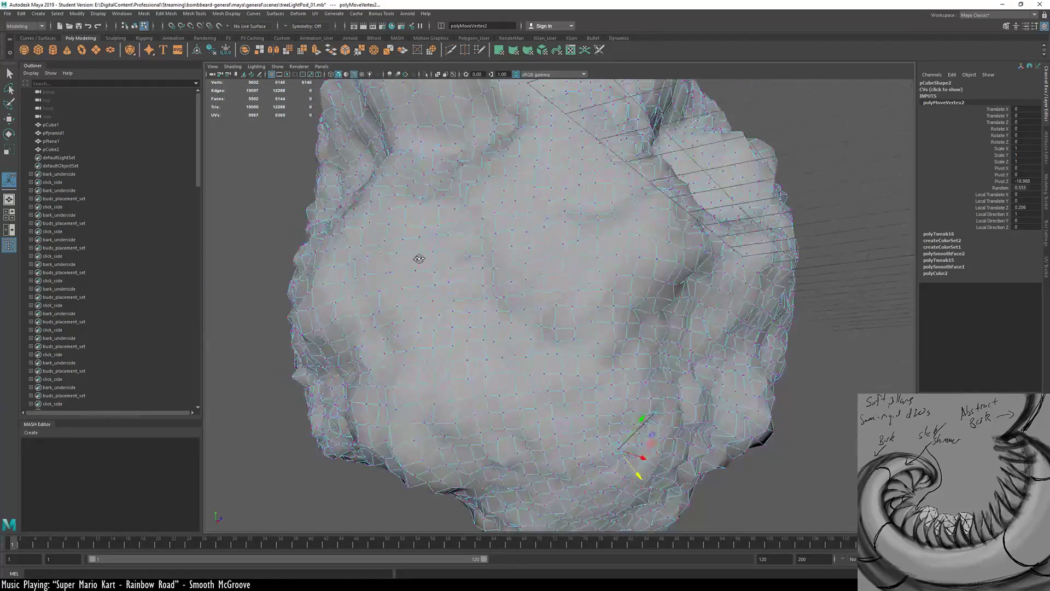
Raise the boulder's Local Translate Z to 0.22 and inspect its roughened surface up close
{"action": "left_click_drag", "start_coordinate": [438, 139], "coordinate": [474, 238], "text": "alt"}
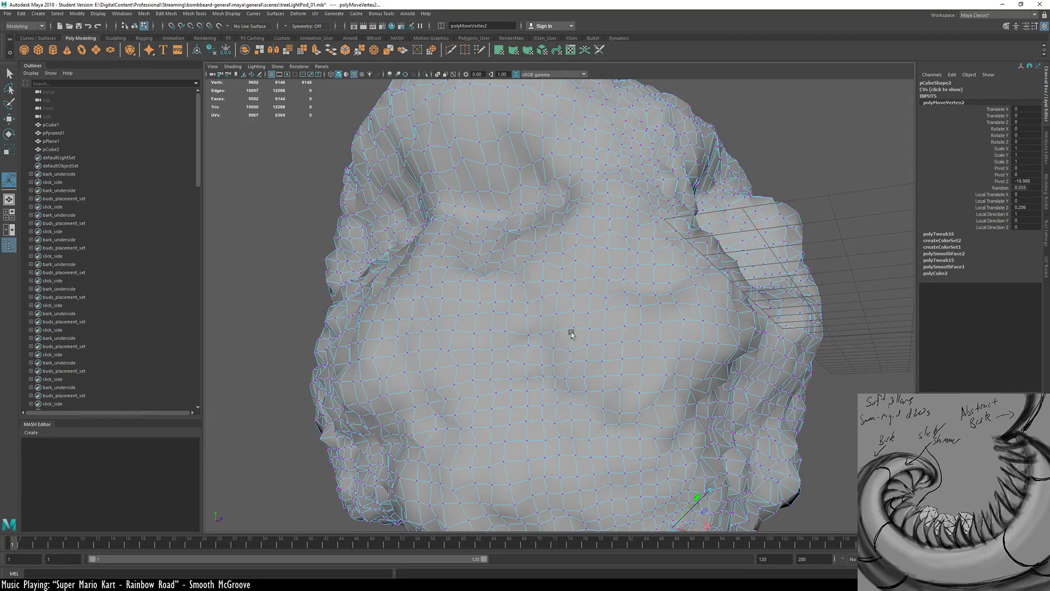
{"action": "left_click_drag", "start_coordinate": [571, 334], "coordinate": [611, 332], "text": "alt"}
{"action": "middle_click_drag", "start_coordinate": [553, 292], "coordinate": [579, 300]}
{"action": "right_click_drag", "start_coordinate": [445, 216], "coordinate": [518, 211], "text": "alt"}
{"action": "left_click_drag", "start_coordinate": [518, 211], "coordinate": [427, 346], "text": "alt"}
{"action": "middle_click_drag", "start_coordinate": [427, 346], "coordinate": [354, 302]}
{"action": "scroll", "coordinate": [574, 343], "scroll_direction": "down", "scroll_amount": 8}
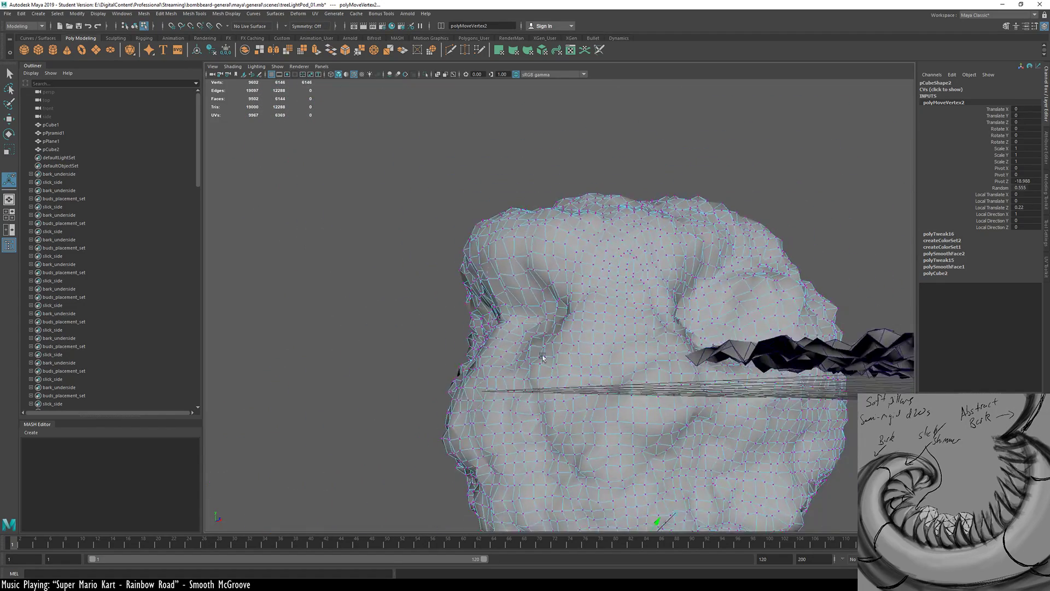
Examine the boulder from several sides, return to object selection, and view it beside the displaced plane and pod
{"action": "left_click_drag", "start_coordinate": [502, 347], "coordinate": [761, 327], "text": "alt"}
{"action": "left_click_drag", "start_coordinate": [640, 341], "coordinate": [470, 392], "text": "alt"}
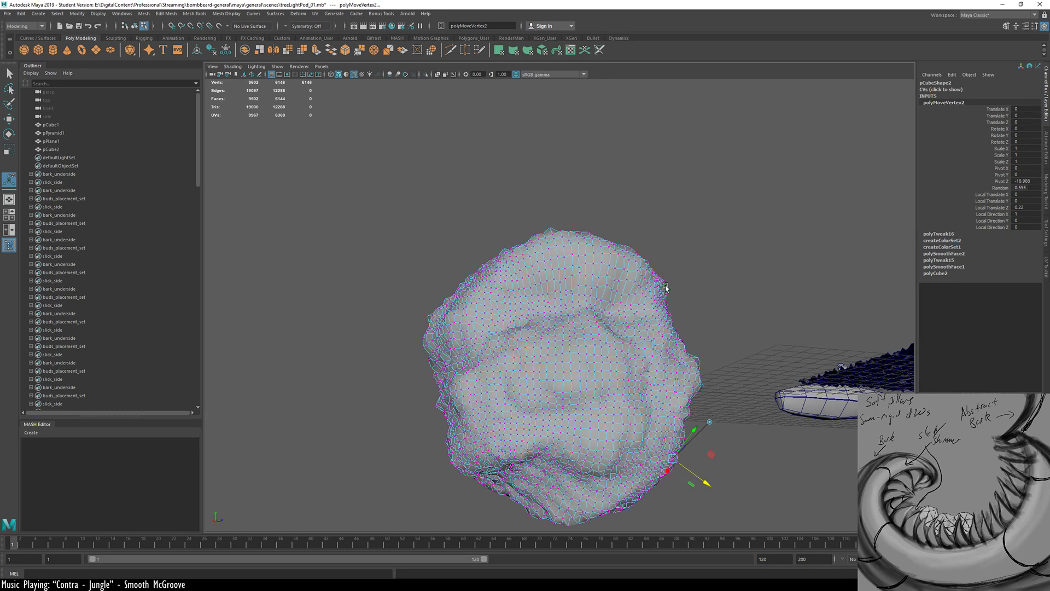
{"action": "left_click_drag", "start_coordinate": [481, 275], "coordinate": [313, 349], "text": "alt"}
{"action": "right_click_drag", "start_coordinate": [651, 246], "coordinate": [789, 167]}
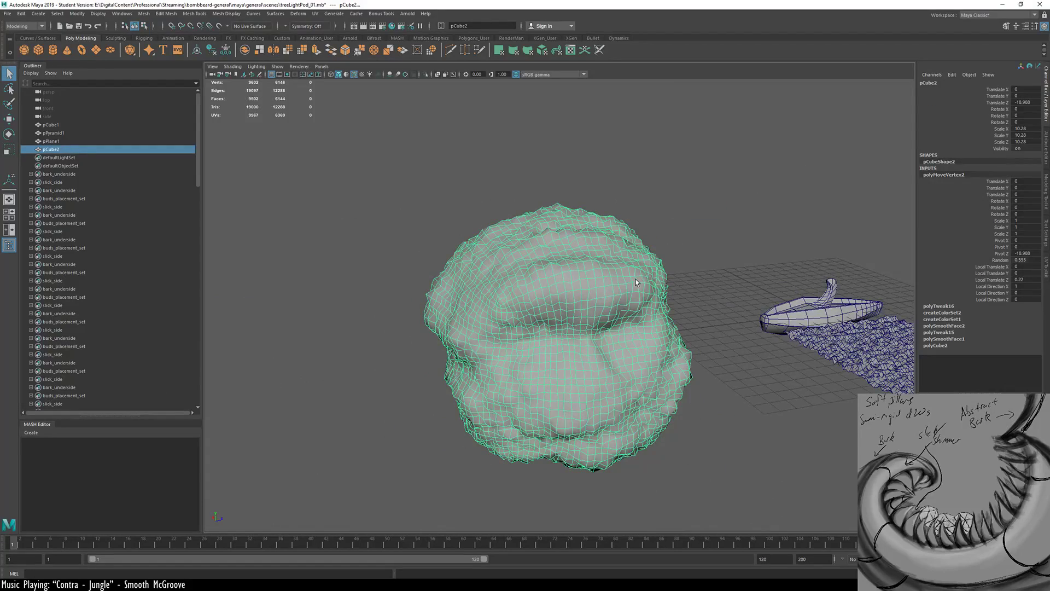
{"action": "scroll", "coordinate": [672, 324], "scroll_direction": "down", "scroll_amount": 5}
{"action": "middle_click_drag", "start_coordinate": [671, 300], "coordinate": [575, 332], "text": "alt"}
{"action": "left_click_drag", "start_coordinate": [575, 332], "coordinate": [538, 377], "text": "alt"}
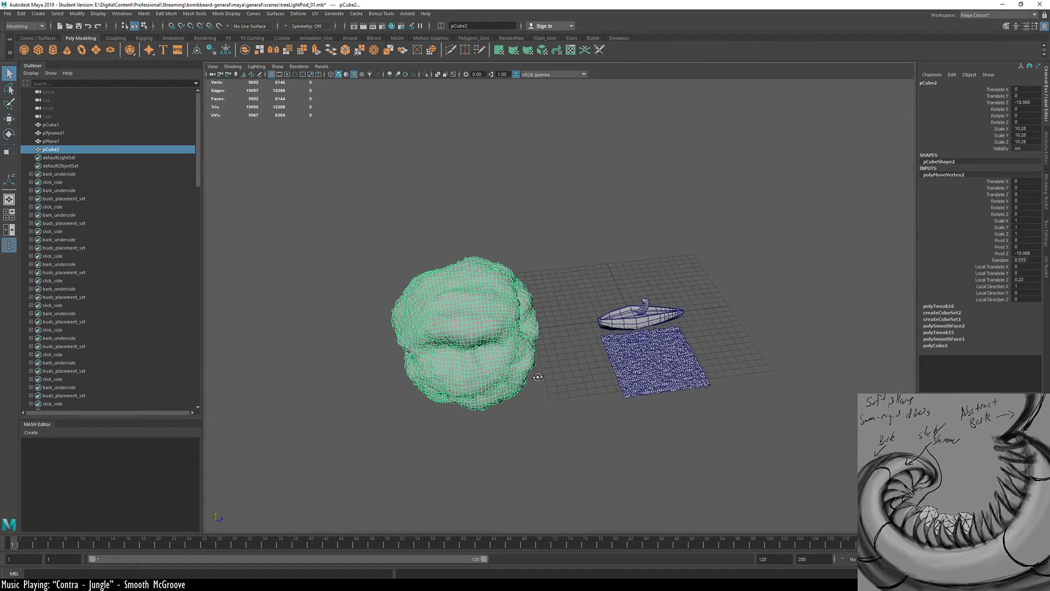
{"action": "right_click_drag", "start_coordinate": [538, 380], "coordinate": [818, 327], "text": "alt"}
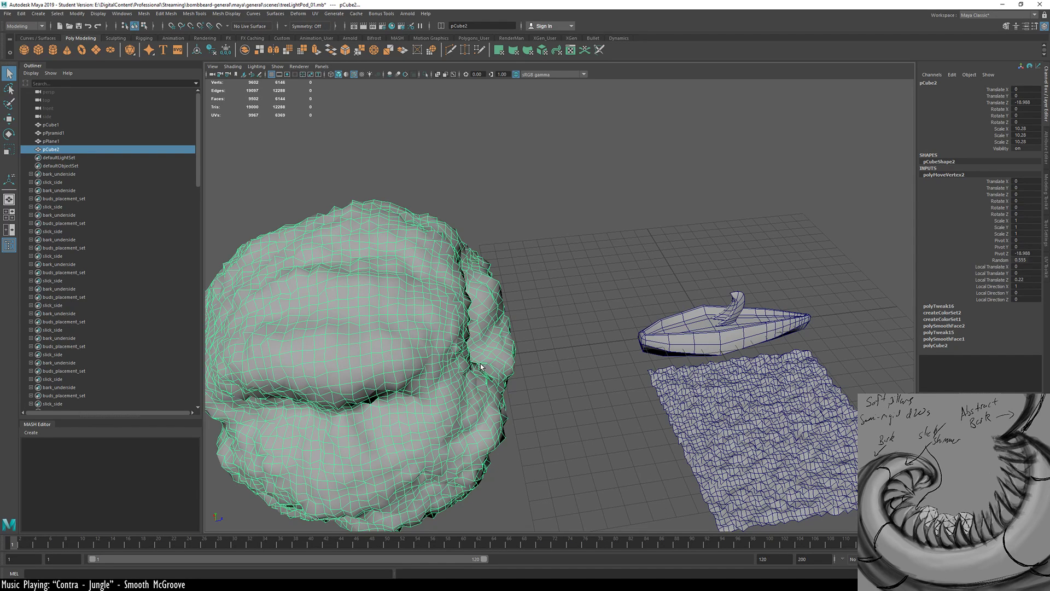
{"action": "middle_click_drag", "start_coordinate": [566, 395], "coordinate": [601, 305], "text": "alt"}
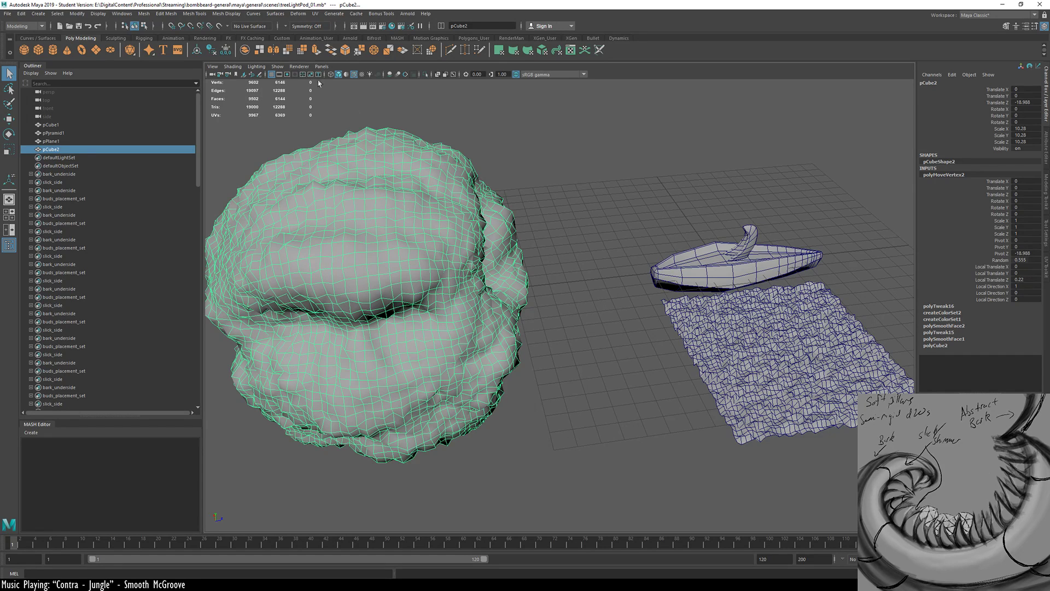
Activate the Sculpt Tool on the boulder and open the example library of sculpting stamps from its stamp settings
{"action": "left_click", "coordinate": [115, 38]}
{"action": "left_click", "coordinate": [22, 52]}
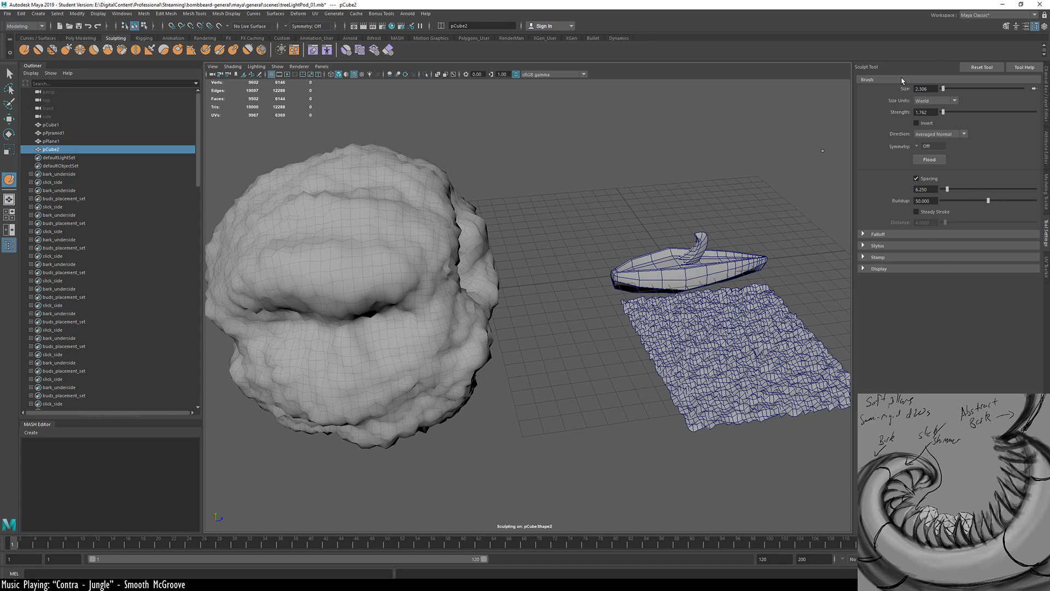
{"action": "left_click", "coordinate": [876, 257]}
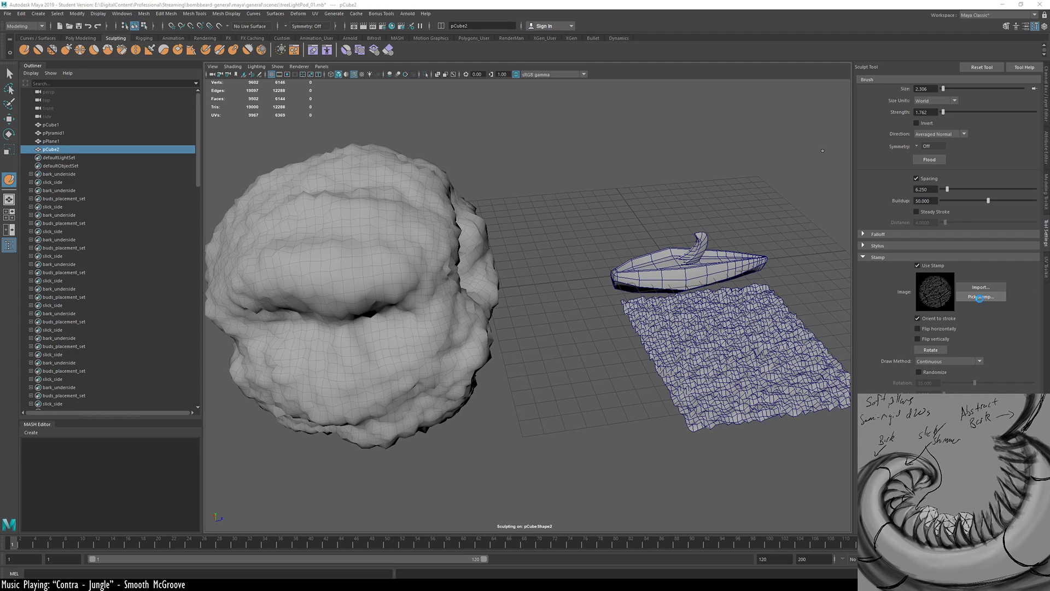
{"action": "left_click_drag", "start_coordinate": [626, 475], "coordinate": [609, 129]}
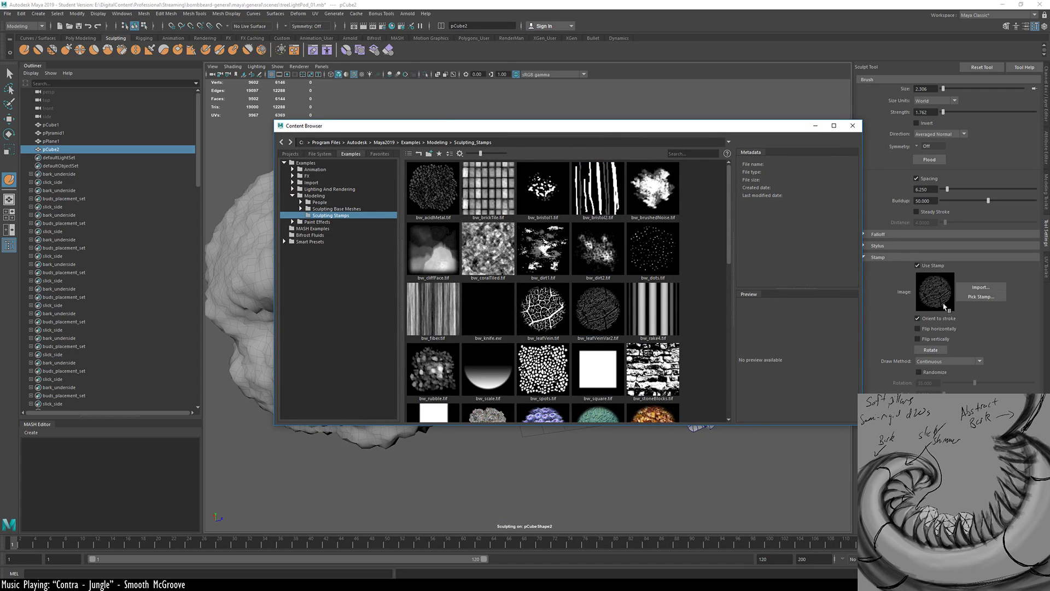
Look through the Sculpting Stamps examples for textured stamp images, and close the Content Browser without picking one
{"action": "scroll", "coordinate": [591, 336], "scroll_direction": "down", "scroll_amount": 5}
{"action": "scroll", "coordinate": [593, 317], "scroll_direction": "up", "scroll_amount": 5}
{"action": "scroll", "coordinate": [503, 277], "scroll_direction": "down", "scroll_amount": 3}
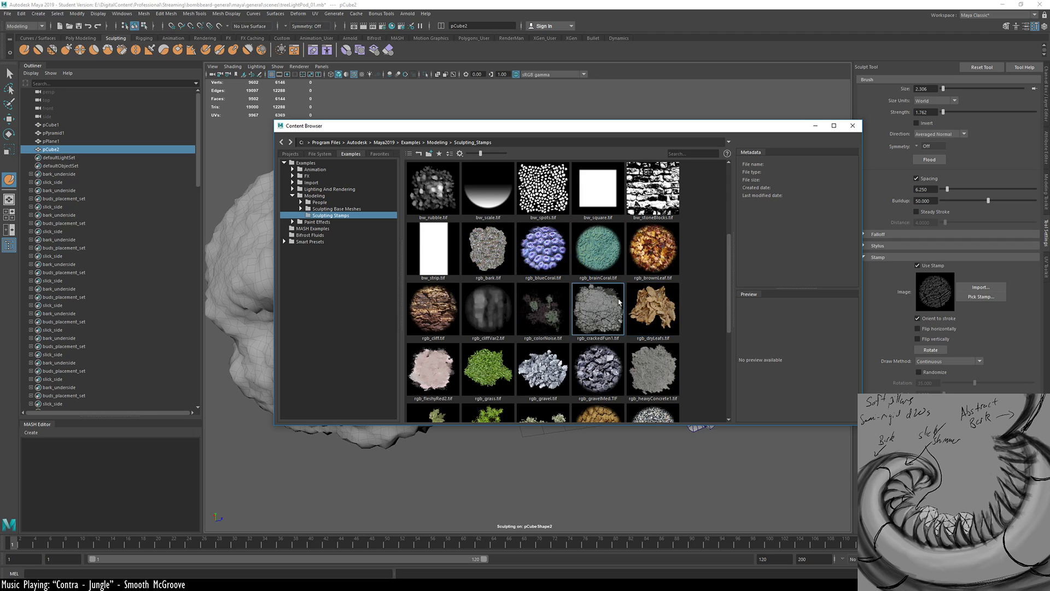
{"action": "scroll", "coordinate": [607, 315], "scroll_direction": "down", "scroll_amount": 3}
{"action": "scroll", "coordinate": [607, 315], "scroll_direction": "up", "scroll_amount": 3}
{"action": "scroll", "coordinate": [602, 319], "scroll_direction": "down", "scroll_amount": 3}
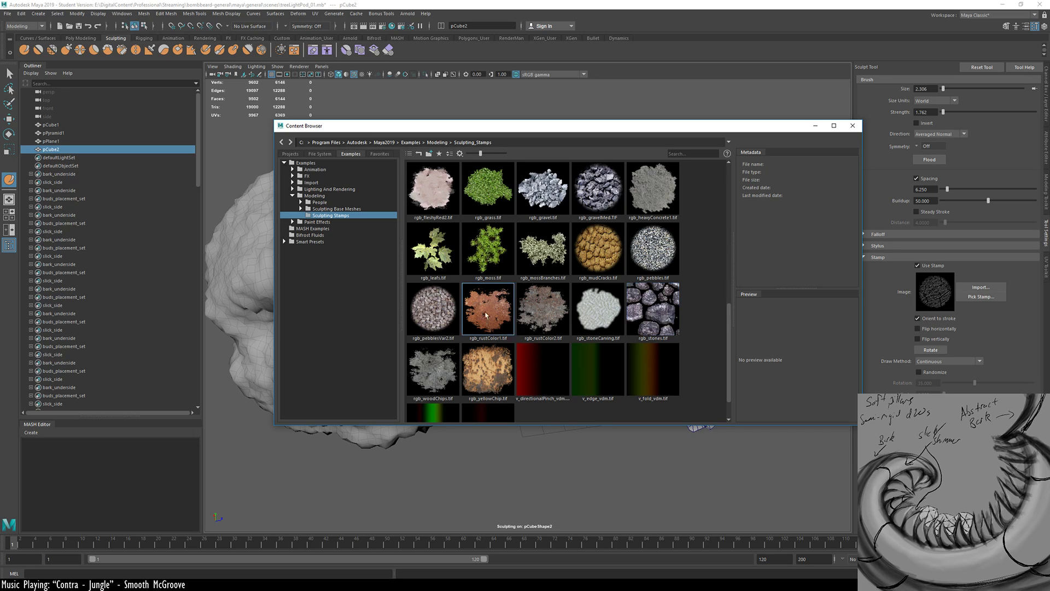
{"action": "scroll", "coordinate": [516, 305], "scroll_direction": "down", "scroll_amount": 1}
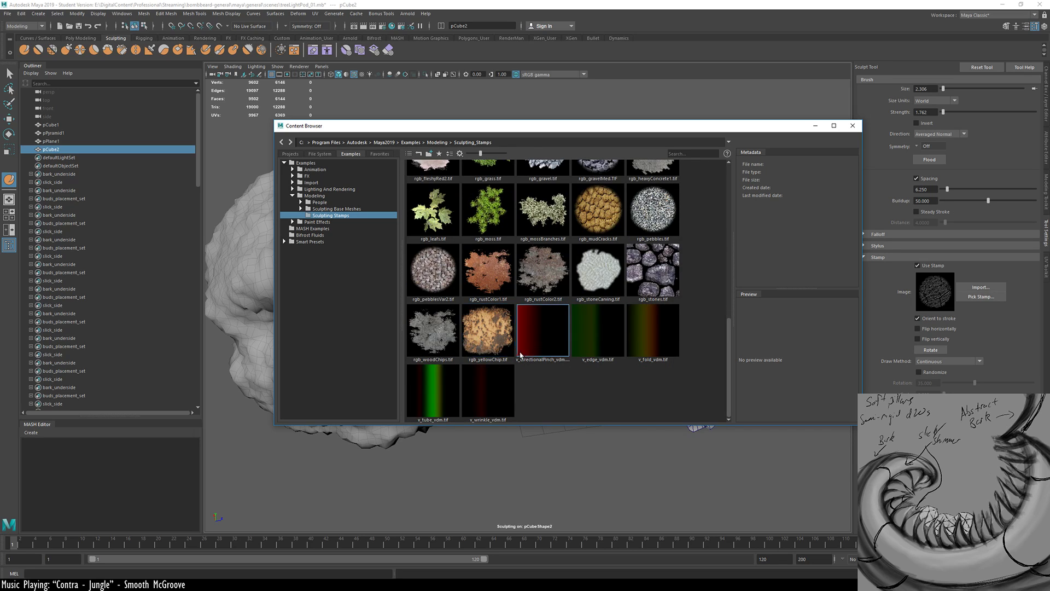
{"action": "scroll", "coordinate": [547, 323], "scroll_direction": "up", "scroll_amount": 3}
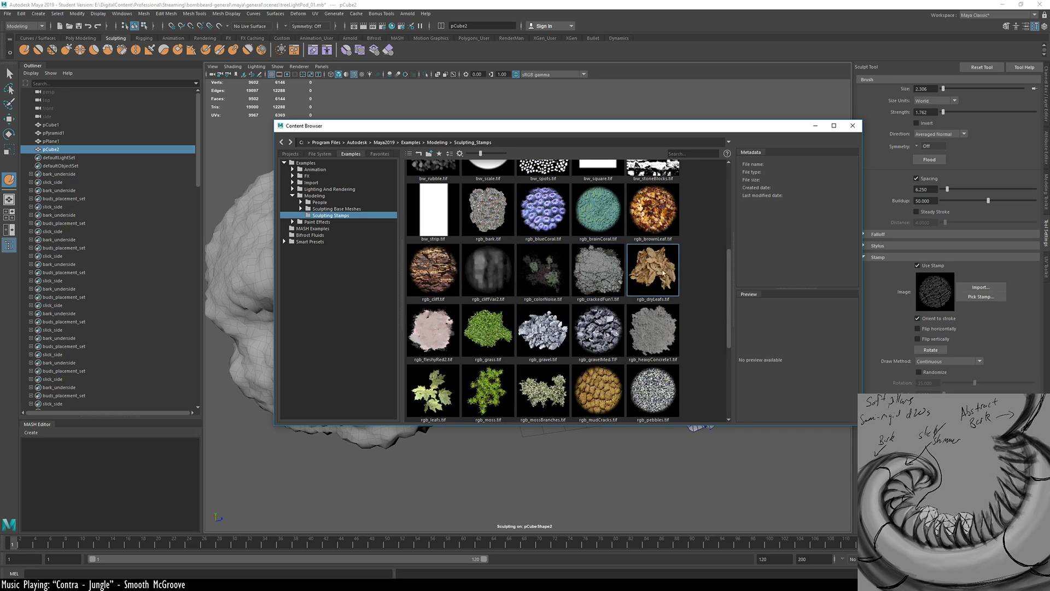
{"action": "scroll", "coordinate": [602, 274], "scroll_direction": "up", "scroll_amount": 3}
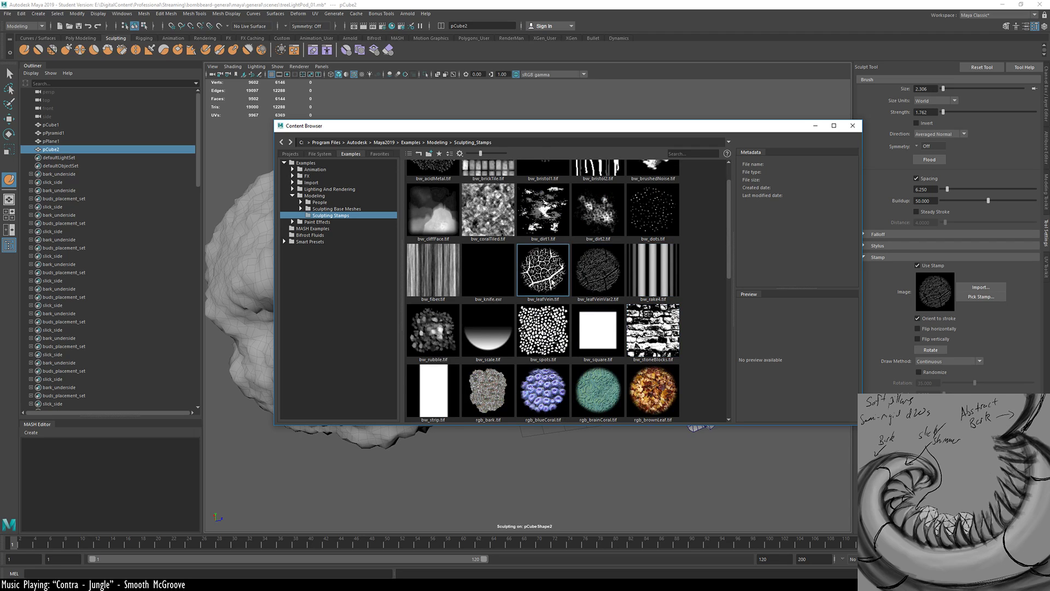
{"action": "scroll", "coordinate": [608, 273], "scroll_direction": "up", "scroll_amount": 1}
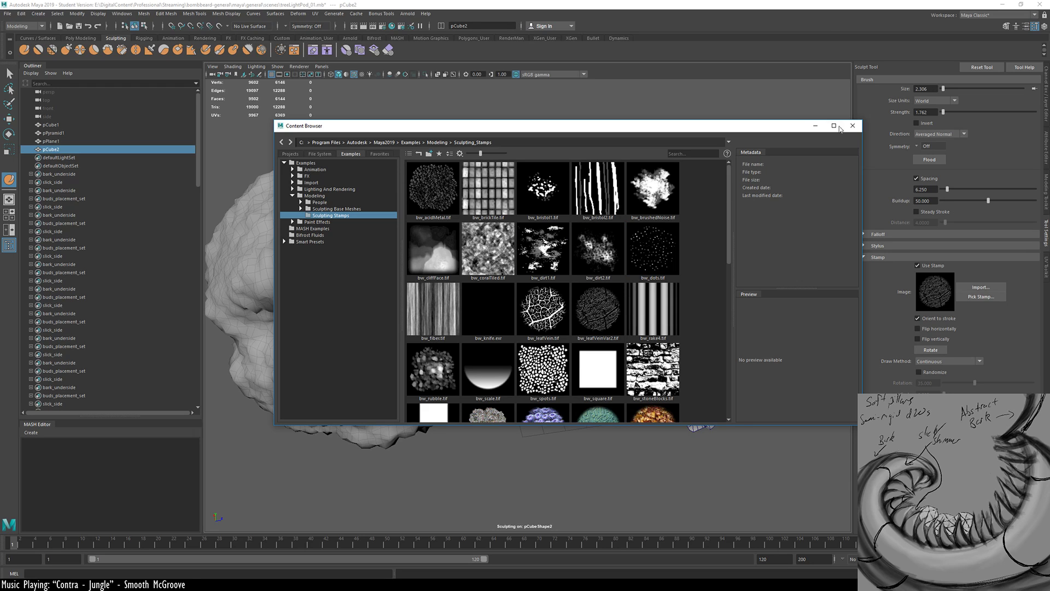
{"action": "left_click", "coordinate": [852, 125]}
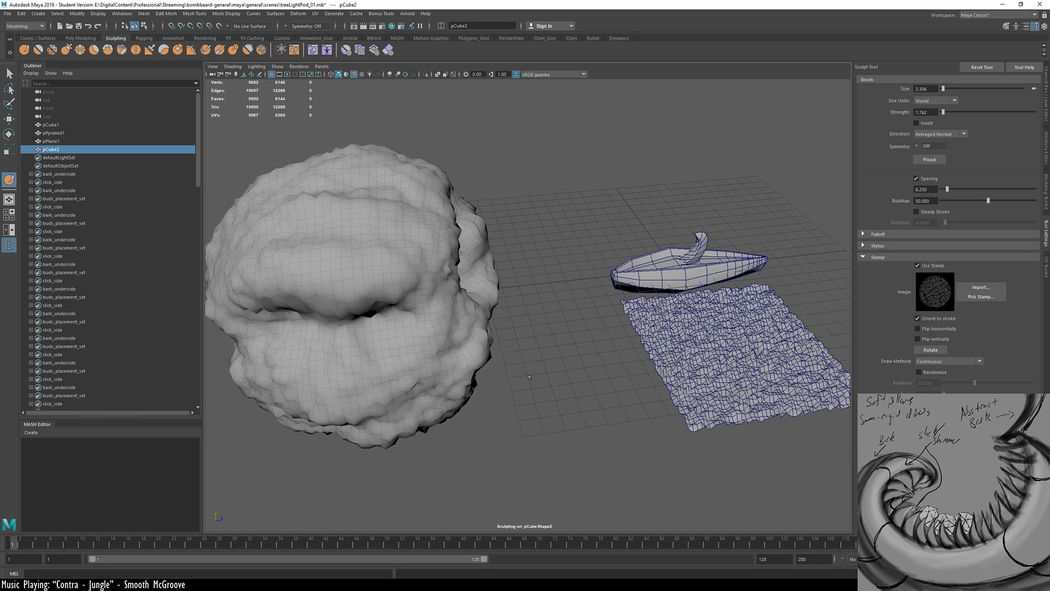
Leave sculpting and delete both the test boulder and the displaced plane
{"action": "key", "text": "w"}
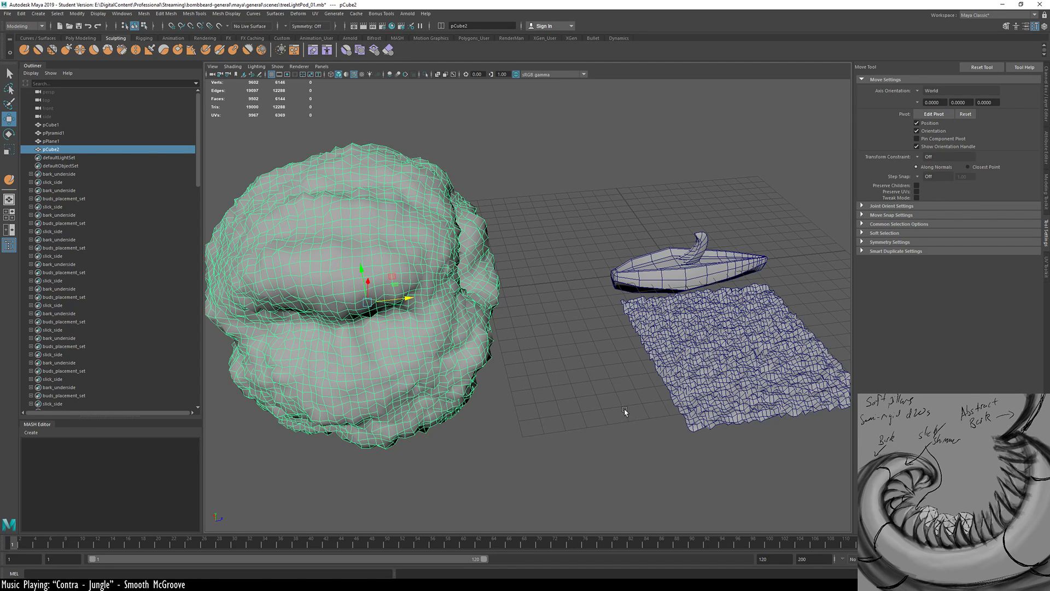
{"action": "left_click", "coordinate": [748, 361], "text": "shift"}
{"action": "key", "text": "Delete"}
Select the curved spike on the pod and frame it to view its hollow side
{"action": "right_click_drag", "start_coordinate": [697, 350], "coordinate": [783, 288], "text": "alt"}
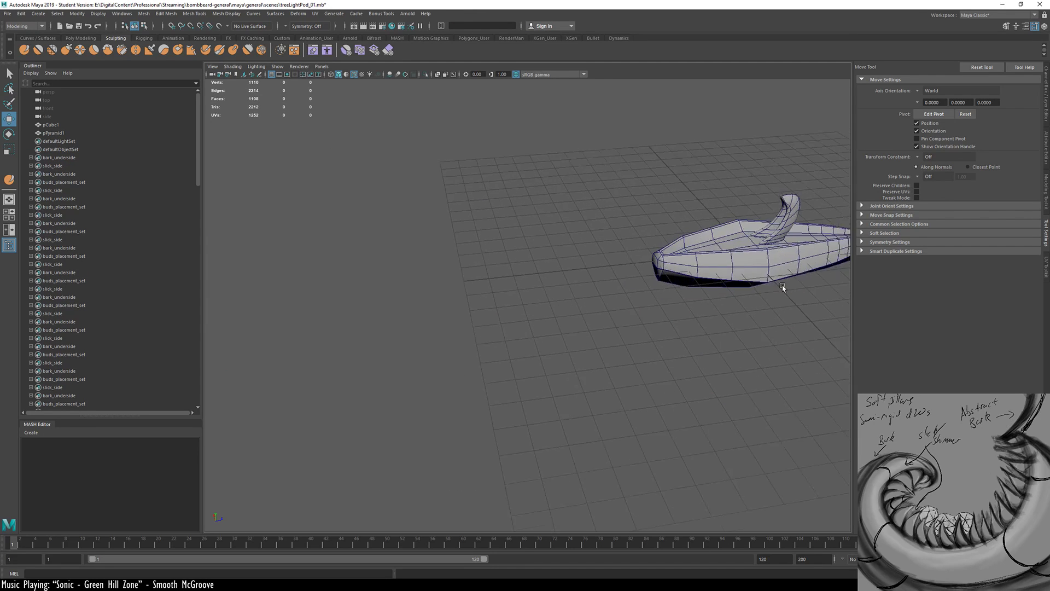
{"action": "middle_click_drag", "start_coordinate": [783, 288], "coordinate": [637, 350], "text": "alt"}
{"action": "right_click_drag", "start_coordinate": [335, 362], "coordinate": [492, 364], "text": "alt"}
{"action": "middle_click_drag", "start_coordinate": [491, 364], "coordinate": [373, 396], "text": "alt"}
{"action": "right_click_drag", "start_coordinate": [356, 389], "coordinate": [419, 377], "text": "alt"}
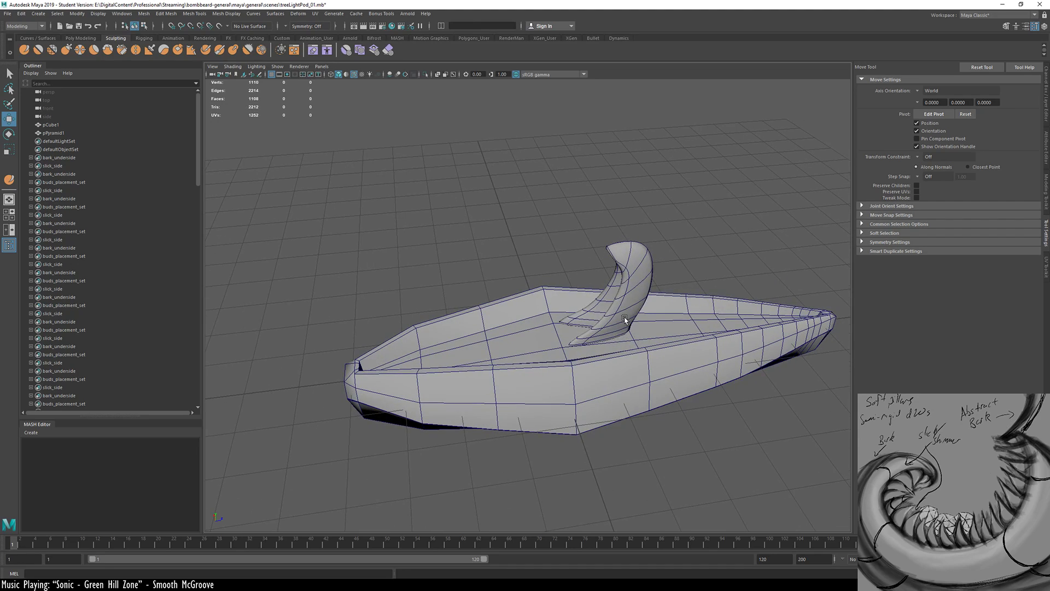
{"action": "left_click", "coordinate": [623, 317]}
{"action": "key", "text": "f"}
{"action": "left_click_drag", "start_coordinate": [516, 340], "coordinate": [483, 285], "text": "alt"}
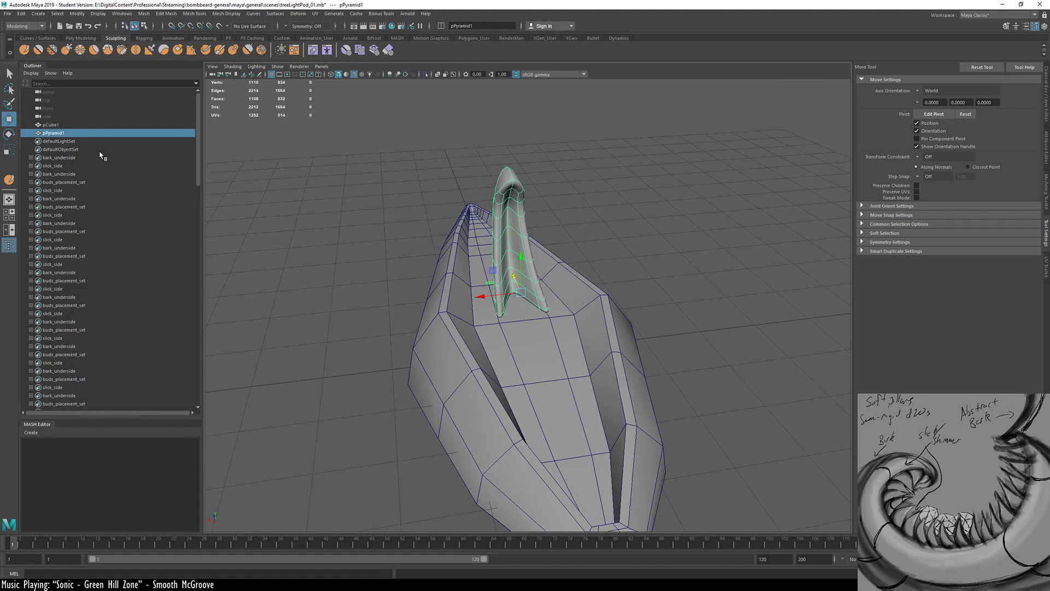
Delete the long list of repeated bark_underside, buds_placement_set and slick_side sets from the scene
{"action": "scroll", "coordinate": [71, 351], "scroll_direction": "down", "scroll_amount": 15}
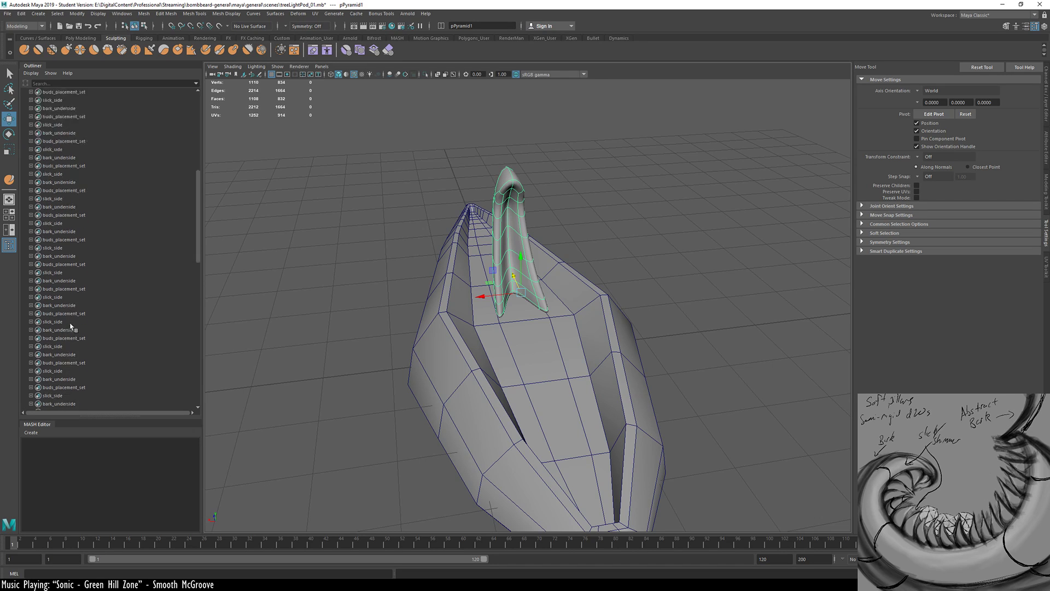
{"action": "scroll", "coordinate": [75, 343], "scroll_direction": "up", "scroll_amount": 15}
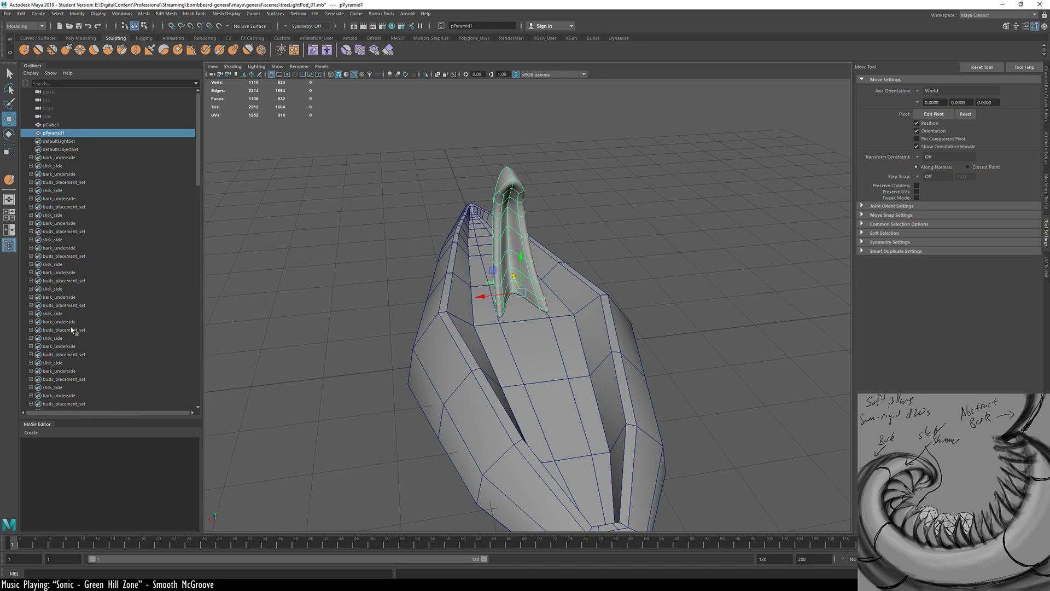
{"action": "left_click", "coordinate": [69, 158]}
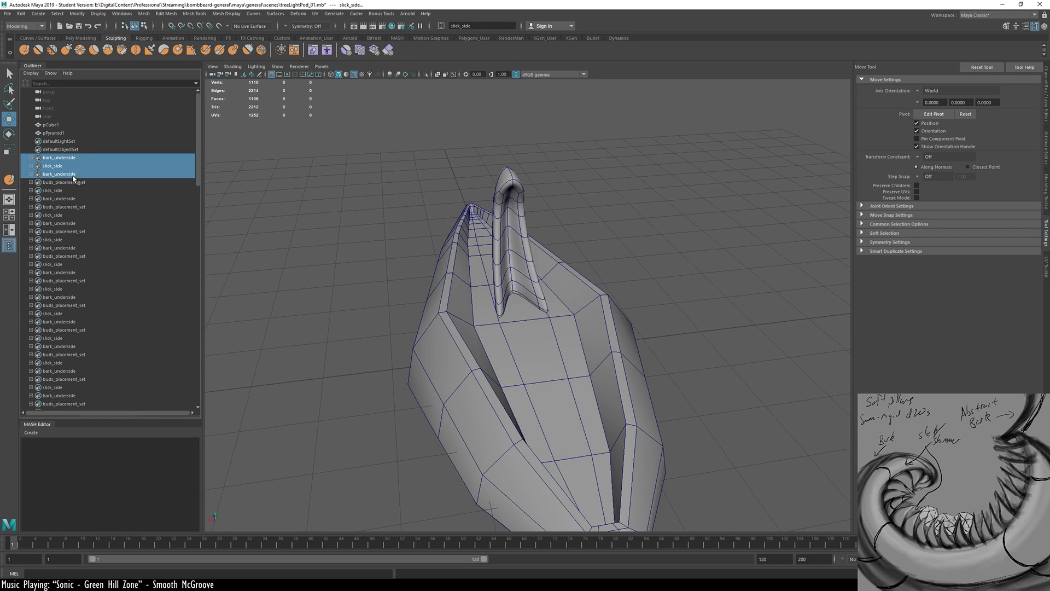
{"action": "left_click", "coordinate": [82, 190]}
{"action": "left_click", "coordinate": [85, 182]}
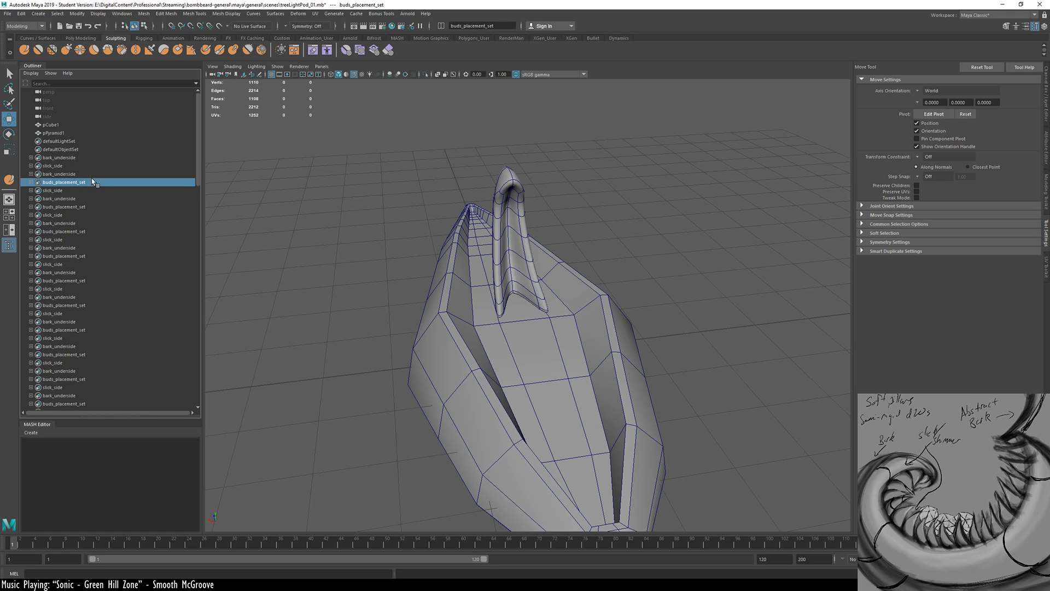
{"action": "left_click", "coordinate": [90, 190]}
{"action": "scroll", "coordinate": [108, 212], "scroll_direction": "down", "scroll_amount": 5}
{"action": "scroll", "coordinate": [109, 229], "scroll_direction": "down", "scroll_amount": 10}
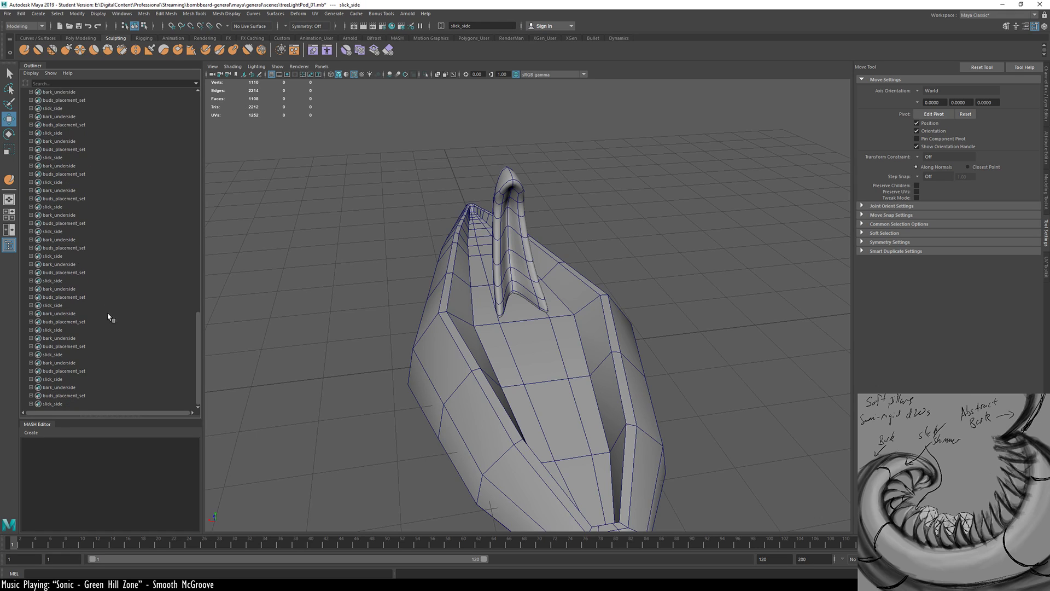
{"action": "left_click", "coordinate": [84, 405], "text": "shift"}
{"action": "key", "text": "Delete"}
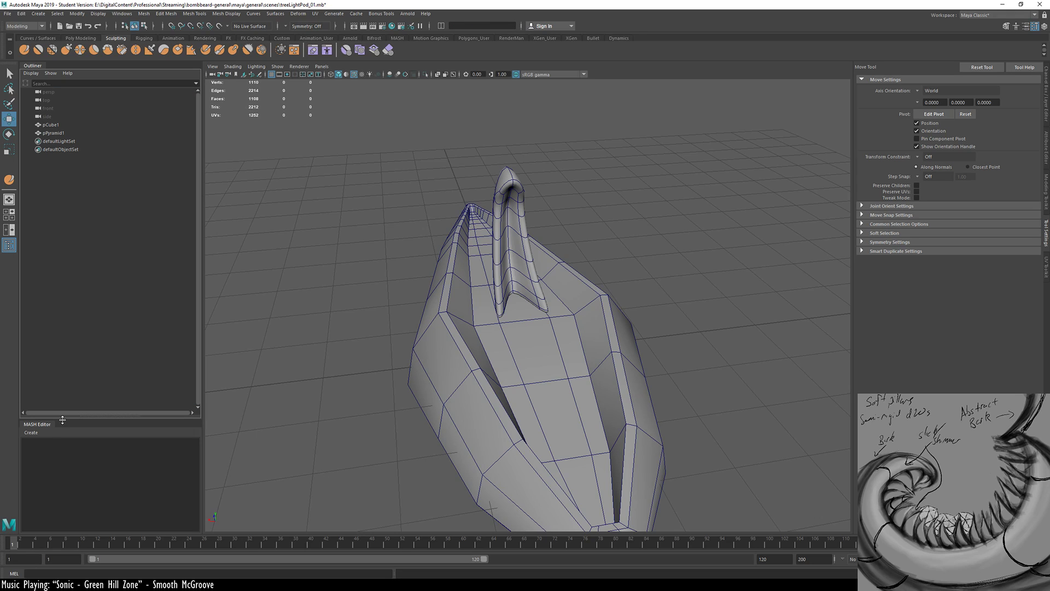
Undo the last set deletion to keep one set of each name, clear the selection, and save the scene
{"action": "key", "text": "ctrl+z"}
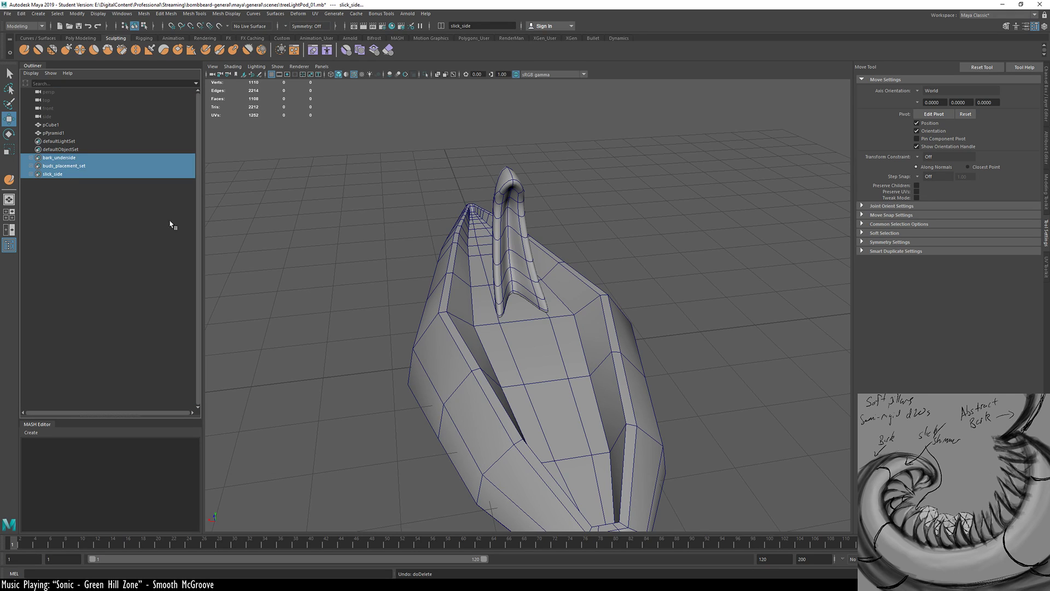
{"action": "left_click", "coordinate": [247, 202]}
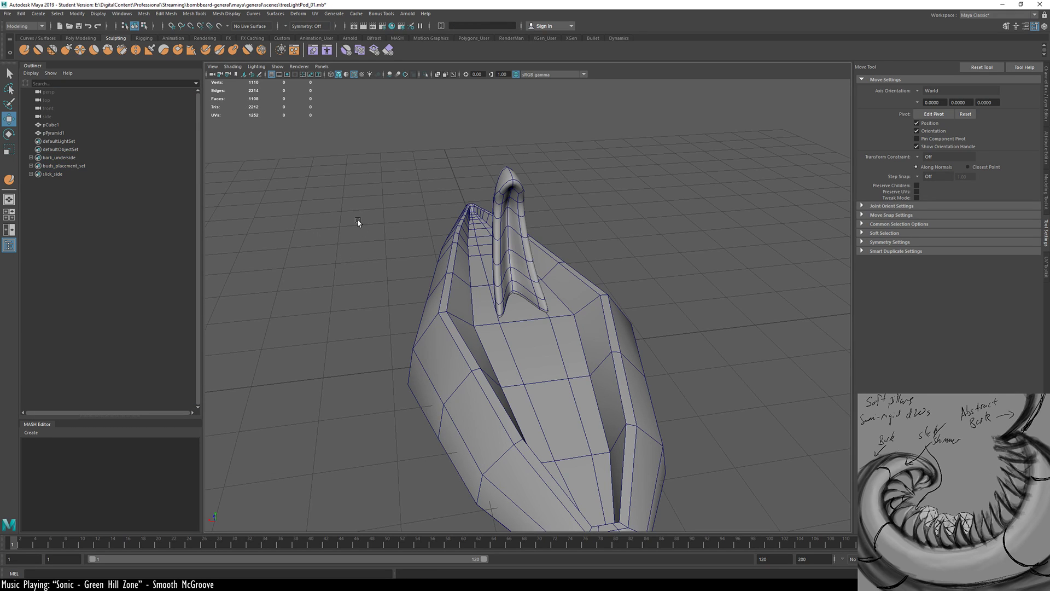
{"action": "key", "text": "ctrl+s"}
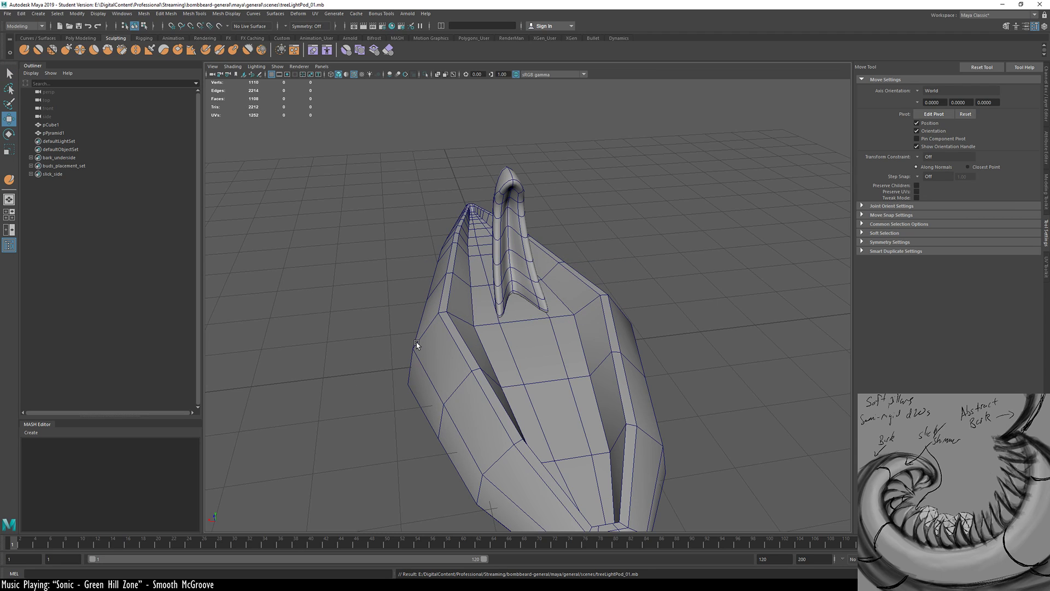
Save the scene again, select the spike, and move it off the pod to the open space beside it
{"action": "mouse_move", "coordinate": [546, 370]}
{"action": "left_mouse_down", "text": "alt"}
{"action": "mouse_move", "coordinate": [450, 337]}
{"action": "mouse_move", "coordinate": [557, 386]}
{"action": "left_mouse_up", "text": "alt"}
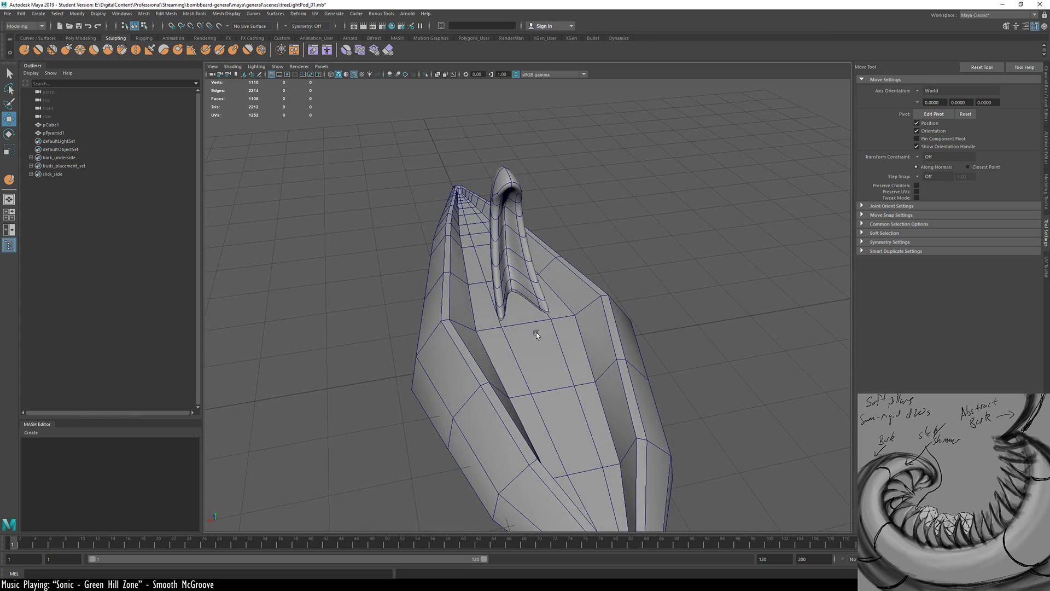
{"action": "left_click_drag", "start_coordinate": [536, 331], "coordinate": [557, 356], "text": "alt"}
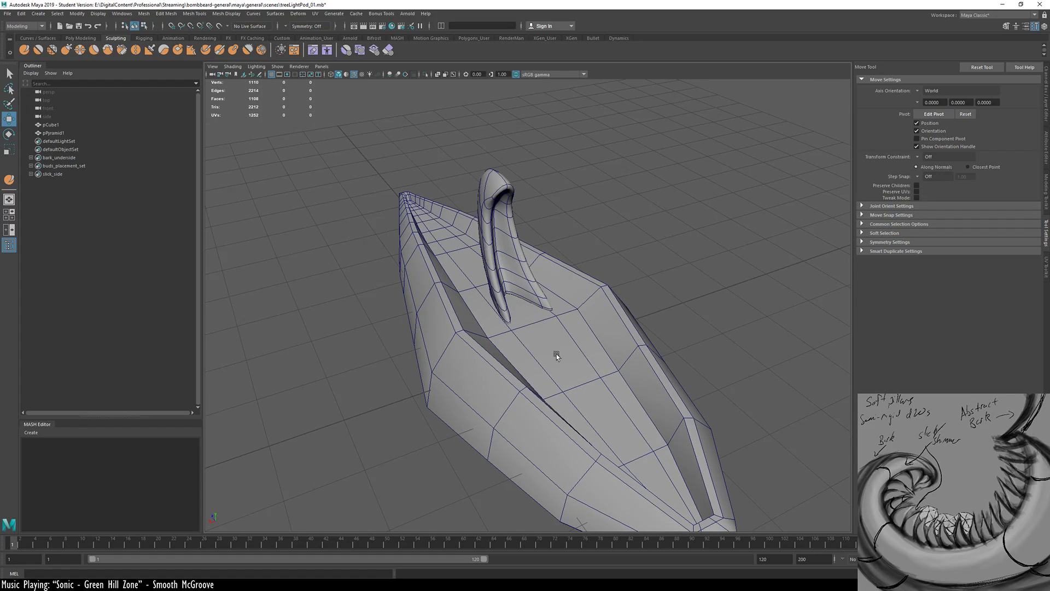
{"action": "left_click", "coordinate": [505, 302]}
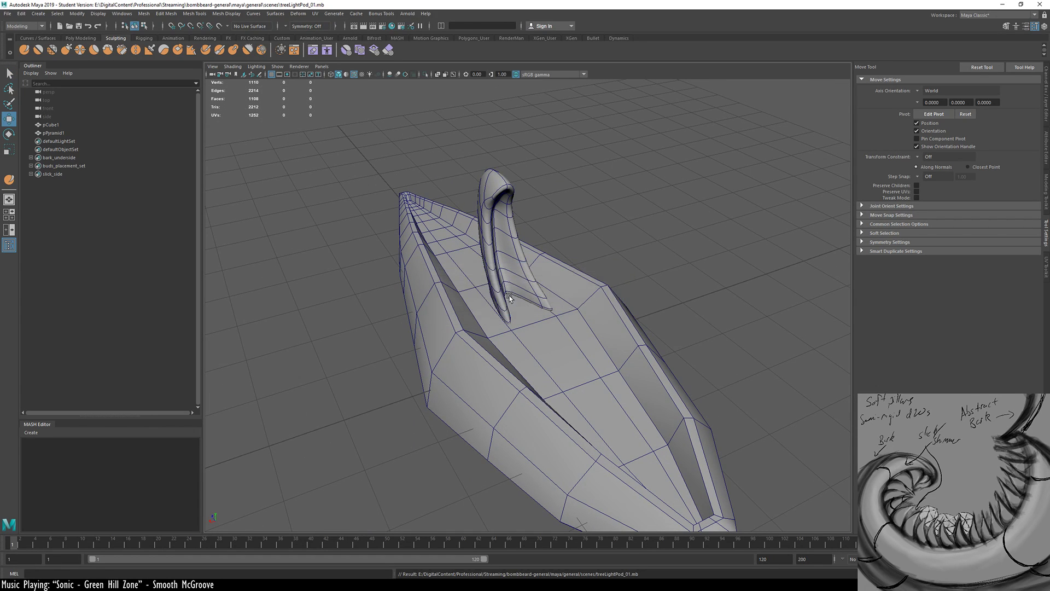
{"action": "left_click", "coordinate": [508, 292]}
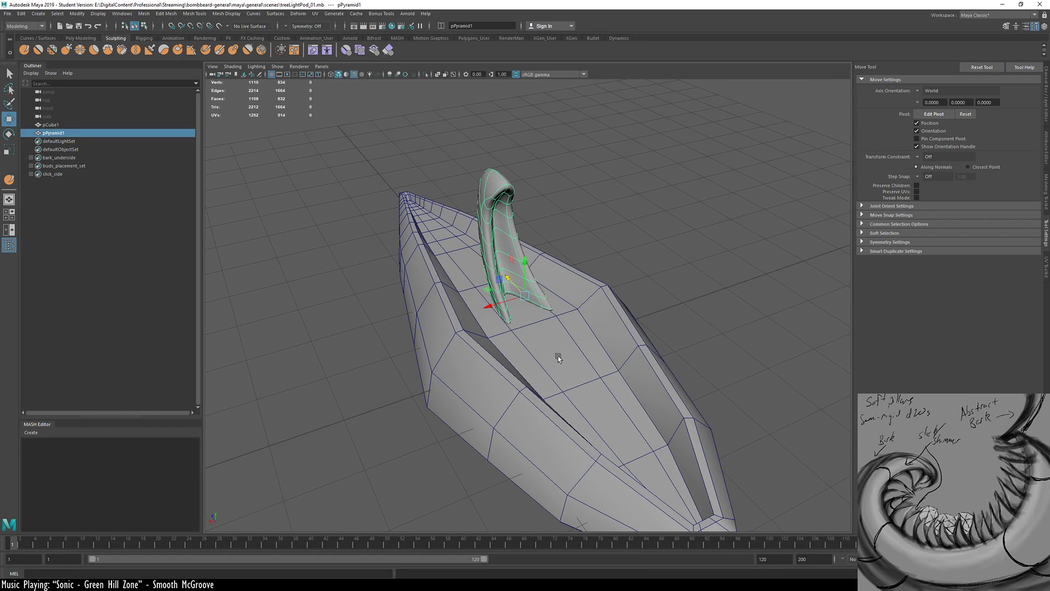
{"action": "left_click_drag", "start_coordinate": [558, 356], "coordinate": [539, 298], "text": "alt"}
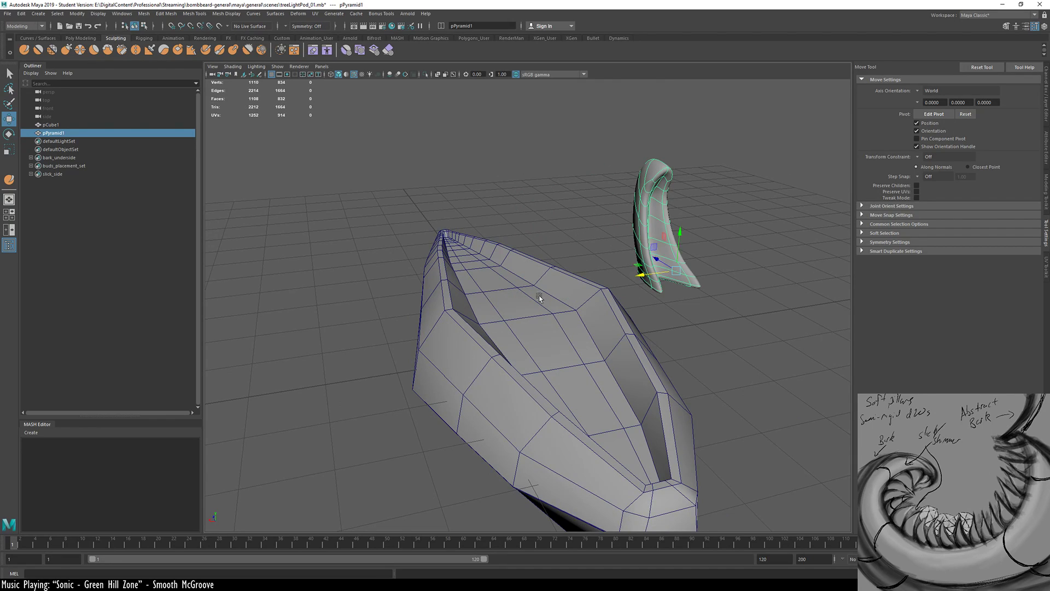
Move the pod away from the working area and set the spike's translation to 0 on all three axes
{"action": "left_click", "coordinate": [494, 324]}
{"action": "left_click_drag", "start_coordinate": [503, 356], "coordinate": [112, 419]}
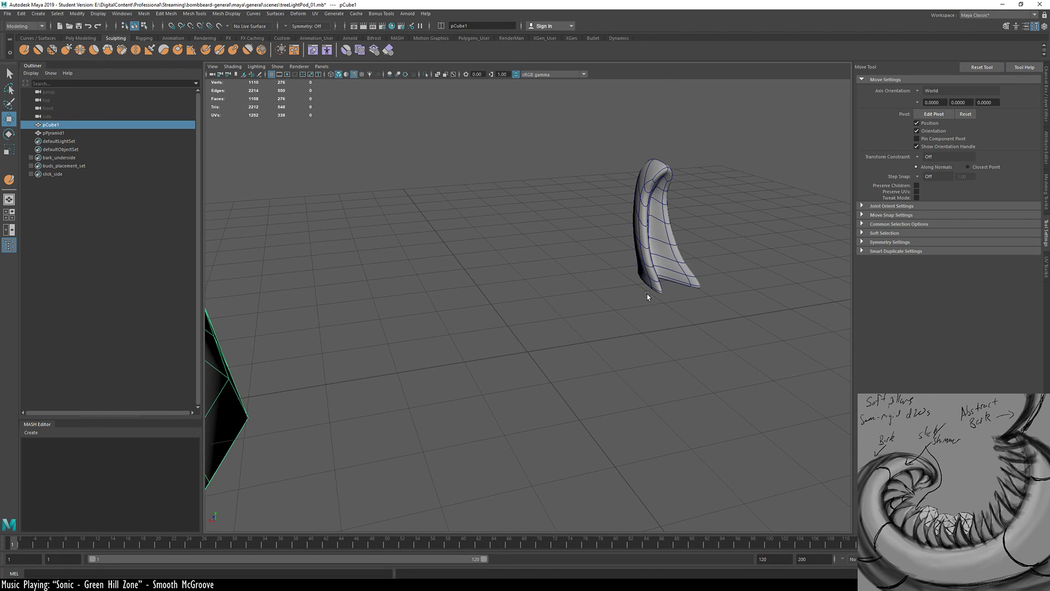
{"action": "left_click", "coordinate": [648, 294]}
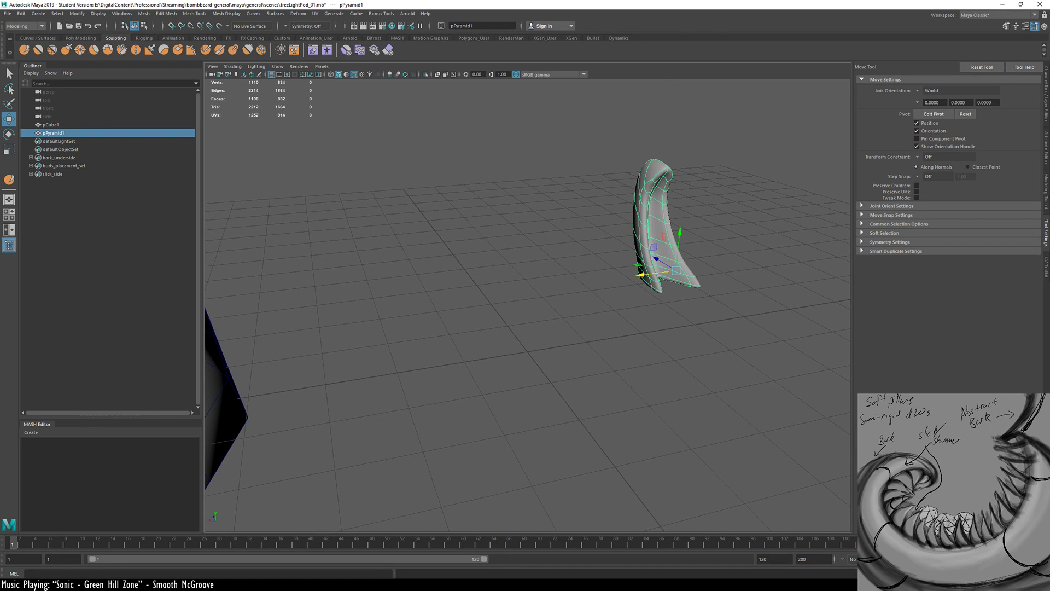
{"action": "left_click", "coordinate": [1042, 101]}
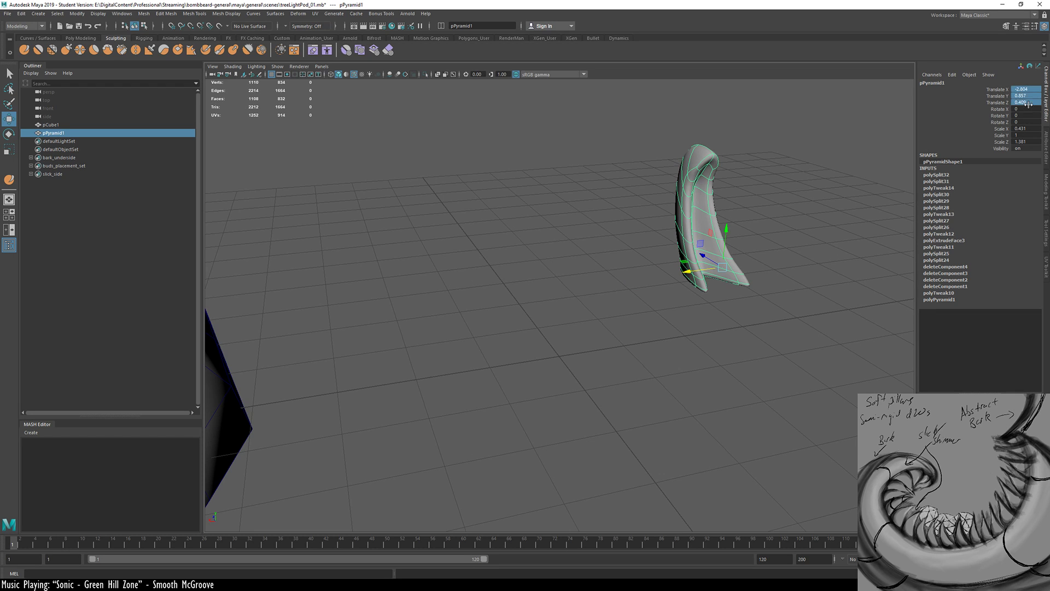
{"action": "left_click_drag", "start_coordinate": [1021, 89], "coordinate": [1020, 103]}
{"action": "type", "text": "0"}
{"action": "key", "text": "Return"}
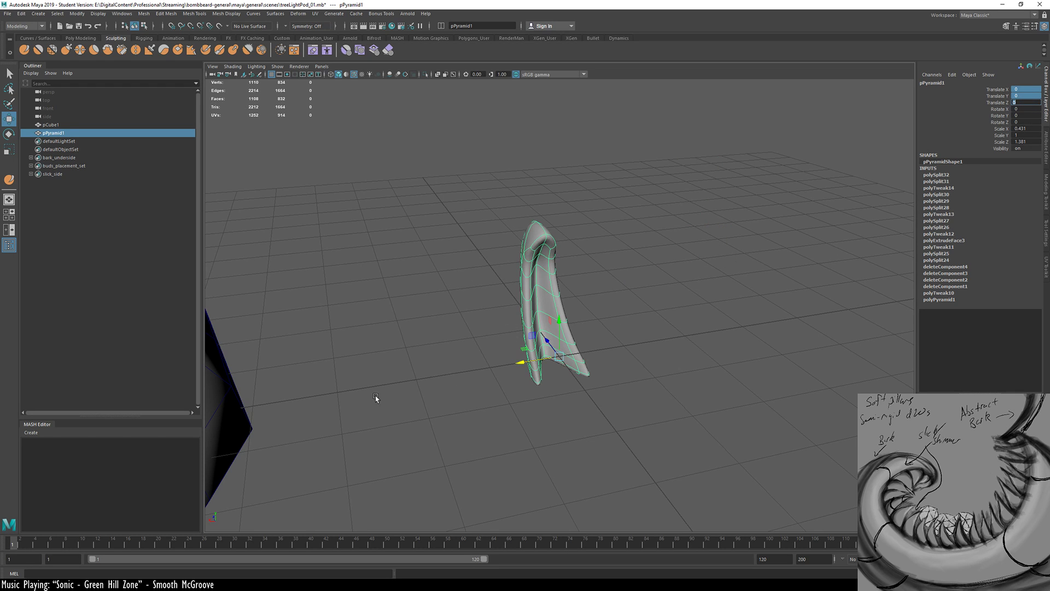
Turn off the spike's smooth preview so its low-poly cage is displayed
{"action": "left_click_drag", "start_coordinate": [376, 397], "coordinate": [449, 285], "text": "alt"}
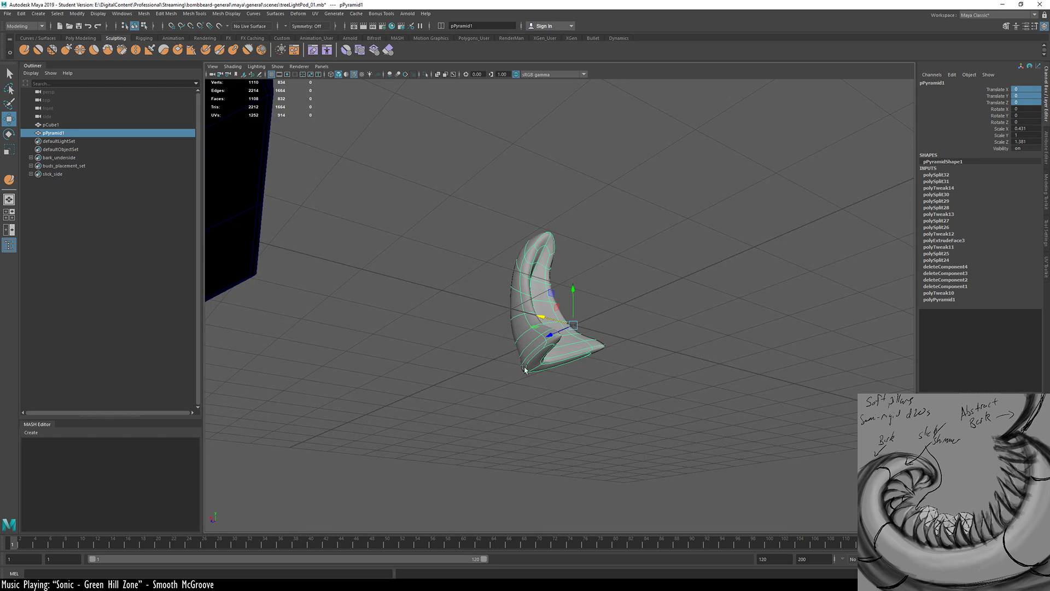
{"action": "left_click_drag", "start_coordinate": [524, 370], "coordinate": [491, 338], "text": "alt"}
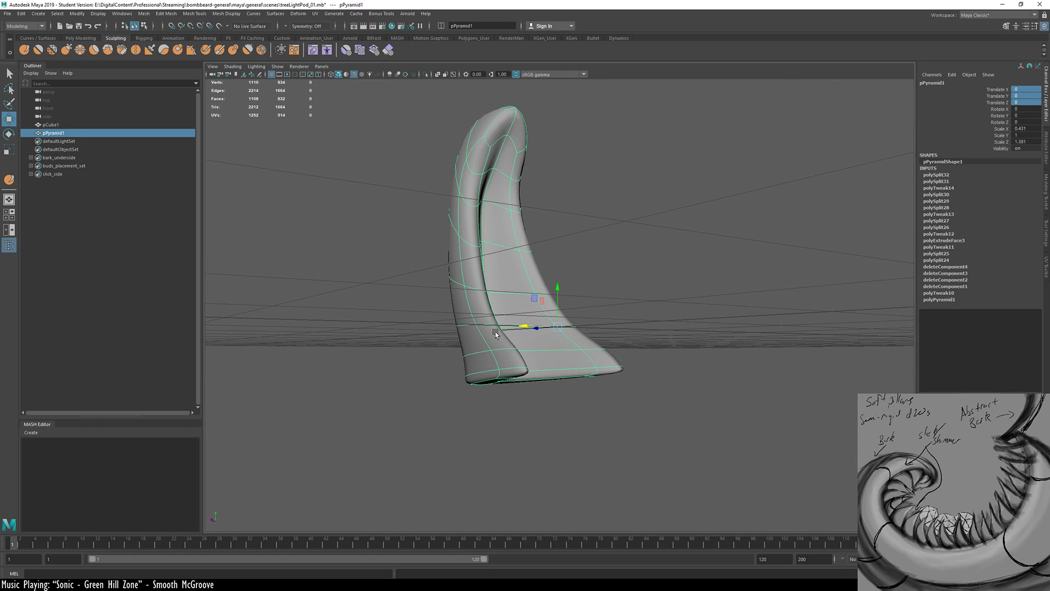
{"action": "left_click", "coordinate": [495, 332]}
{"action": "key", "text": "1"}
{"action": "left_click", "coordinate": [601, 320]}
{"action": "left_click_drag", "start_coordinate": [482, 325], "coordinate": [513, 291], "text": "alt"}
{"action": "left_click", "coordinate": [512, 289]}
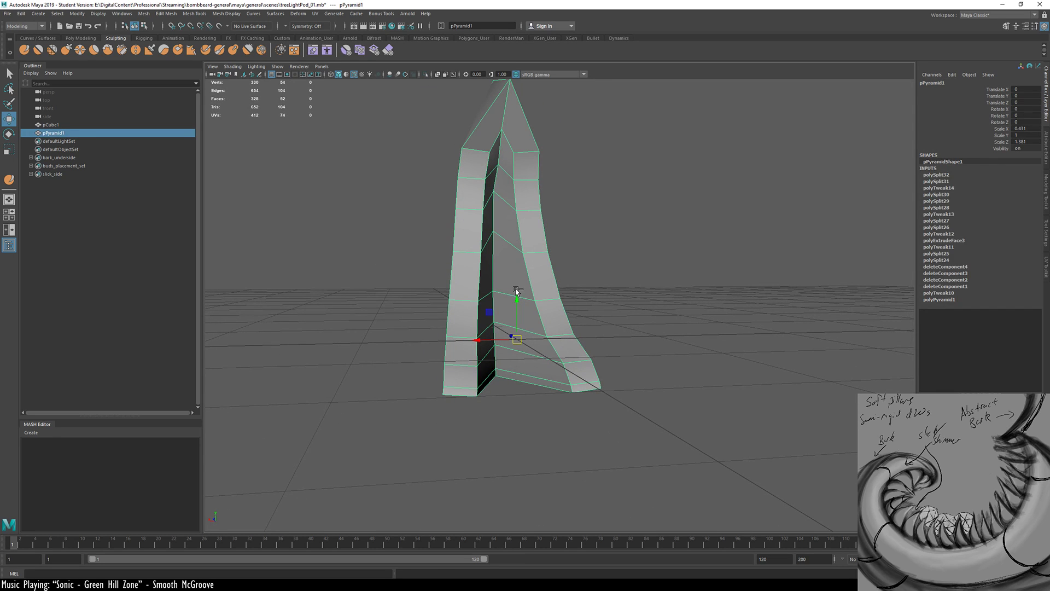
Duplicate the low-poly spike in place and hide the original
{"action": "key", "text": "ctrl+d"}
{"action": "left_click", "coordinate": [49, 132]}
{"action": "key", "text": "ctrl+h"}
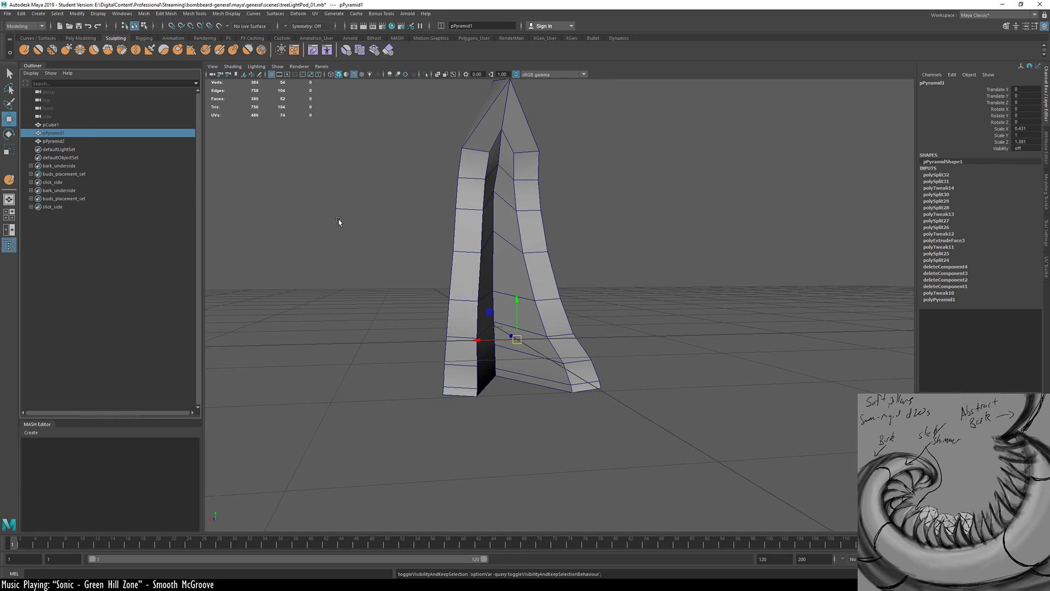
Apply a mesh Smooth with one division to the duplicated spike
{"action": "left_click", "coordinate": [519, 247]}
{"action": "right_click_drag", "start_coordinate": [542, 259], "coordinate": [547, 308], "text": "shift"}
{"action": "left_click_drag", "start_coordinate": [530, 300], "coordinate": [585, 309], "text": "alt"}
{"action": "left_click", "coordinate": [634, 269]}
{"action": "left_click_drag", "start_coordinate": [488, 307], "coordinate": [480, 283], "text": "alt"}
{"action": "left_click_drag", "start_coordinate": [621, 297], "coordinate": [378, 355], "text": "alt"}
{"action": "left_click_drag", "start_coordinate": [720, 266], "coordinate": [687, 290], "text": "alt"}
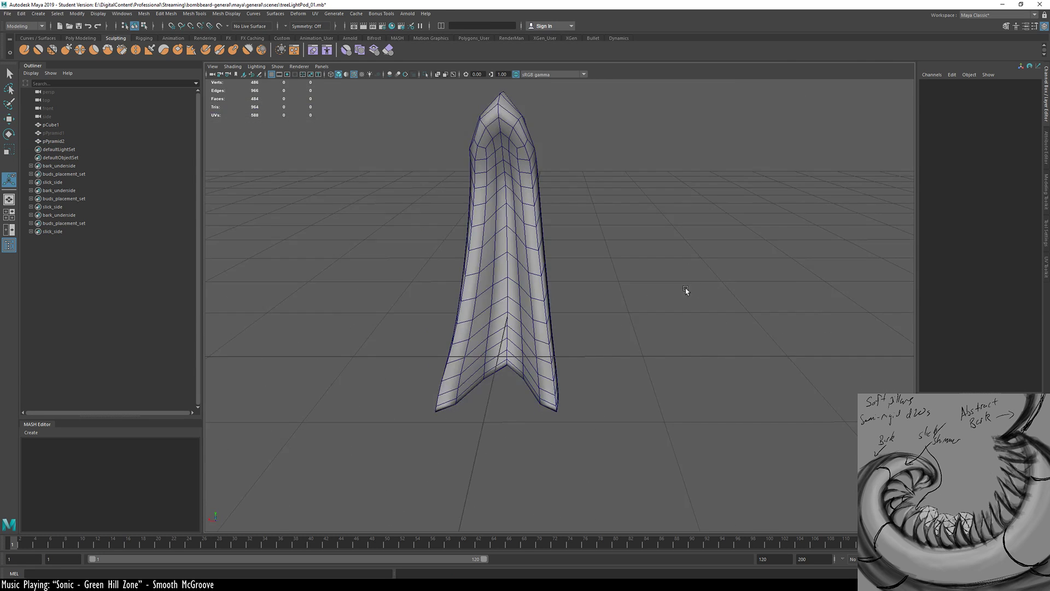
Turn off Wireframe on Shaded in the viewport and select the smoothed spike
{"action": "left_click", "coordinate": [231, 68]}
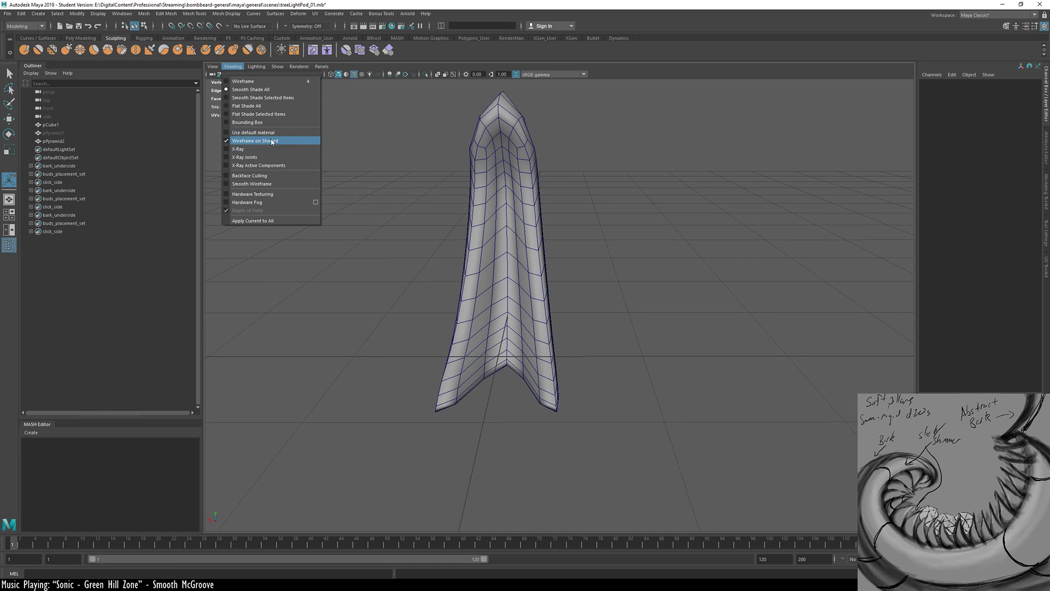
{"action": "left_click", "coordinate": [255, 140]}
{"action": "mouse_move", "coordinate": [519, 229]}
{"action": "left_mouse_down", "text": "alt"}
{"action": "mouse_move", "coordinate": [547, 219]}
{"action": "mouse_move", "coordinate": [478, 181]}
{"action": "left_mouse_up", "text": "alt"}
{"action": "left_click", "coordinate": [479, 181]}
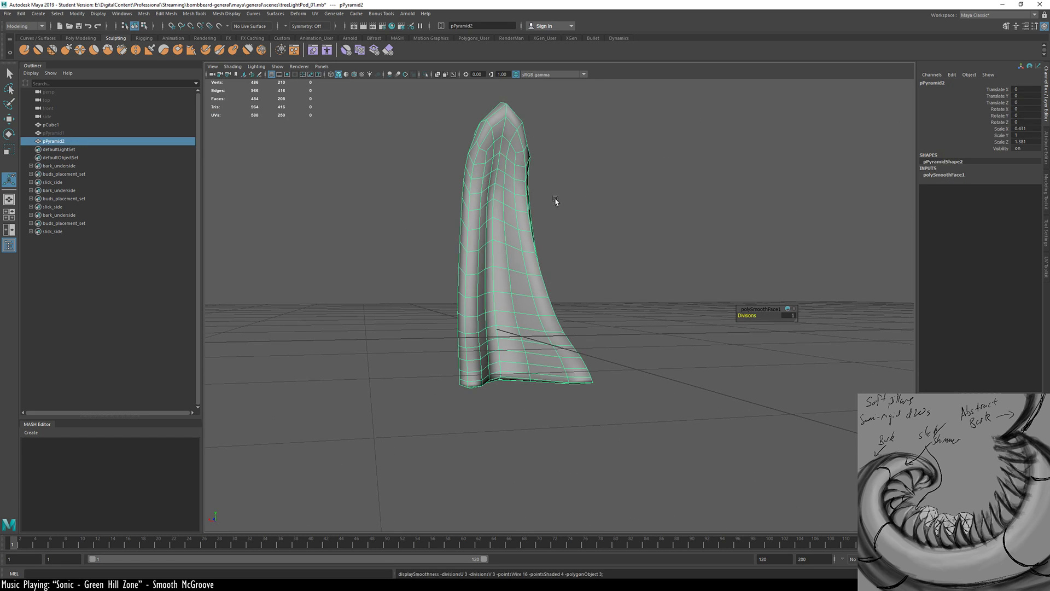
Compare the smoothed spike with smooth preview on and off, examining its surface and silhouette from several angles
{"action": "key", "text": "3"}
{"action": "left_click", "coordinate": [566, 246]}
{"action": "left_click_drag", "start_coordinate": [567, 258], "coordinate": [538, 287], "text": "alt"}
{"action": "left_click", "coordinate": [498, 280]}
{"action": "key", "text": "1"}
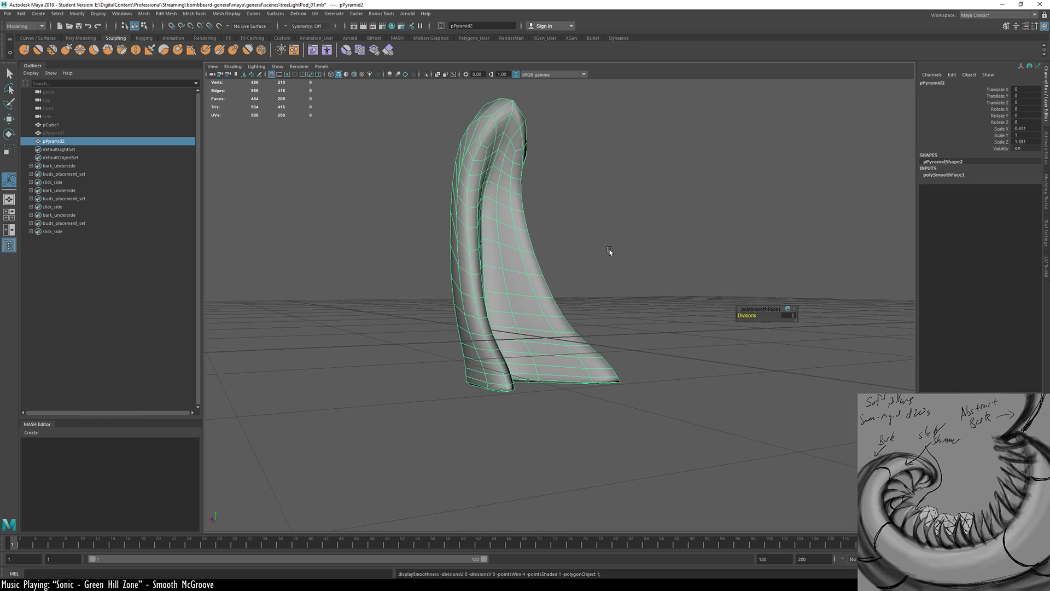
{"action": "left_click_drag", "start_coordinate": [611, 252], "coordinate": [599, 271], "text": "alt"}
{"action": "left_click", "coordinate": [598, 274]}
{"action": "left_click_drag", "start_coordinate": [516, 320], "coordinate": [548, 284], "text": "alt"}
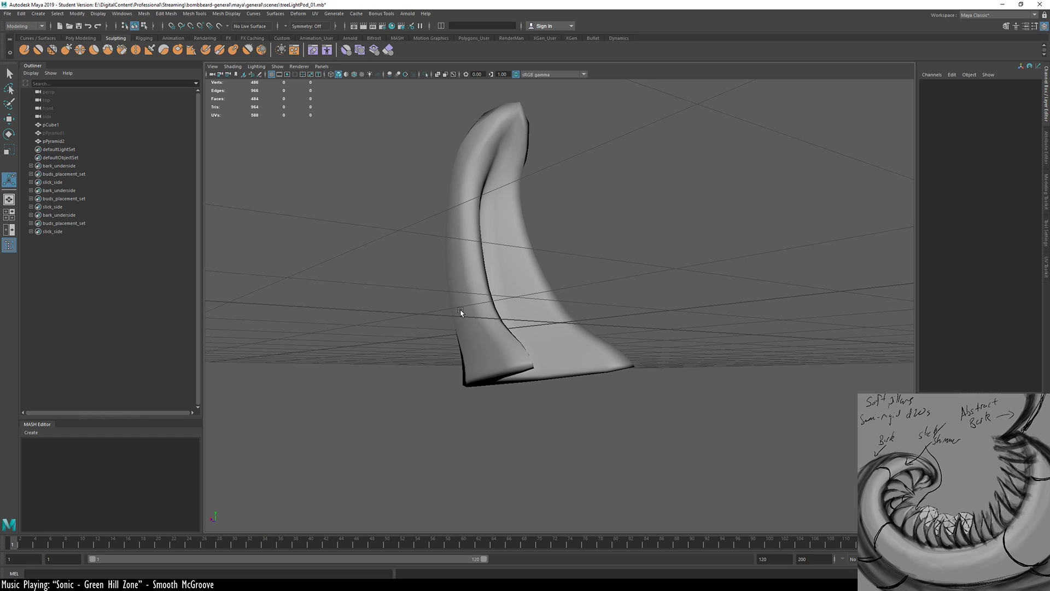
{"action": "left_click_drag", "start_coordinate": [514, 319], "coordinate": [560, 353], "text": "alt"}
{"action": "left_click", "coordinate": [498, 300]}
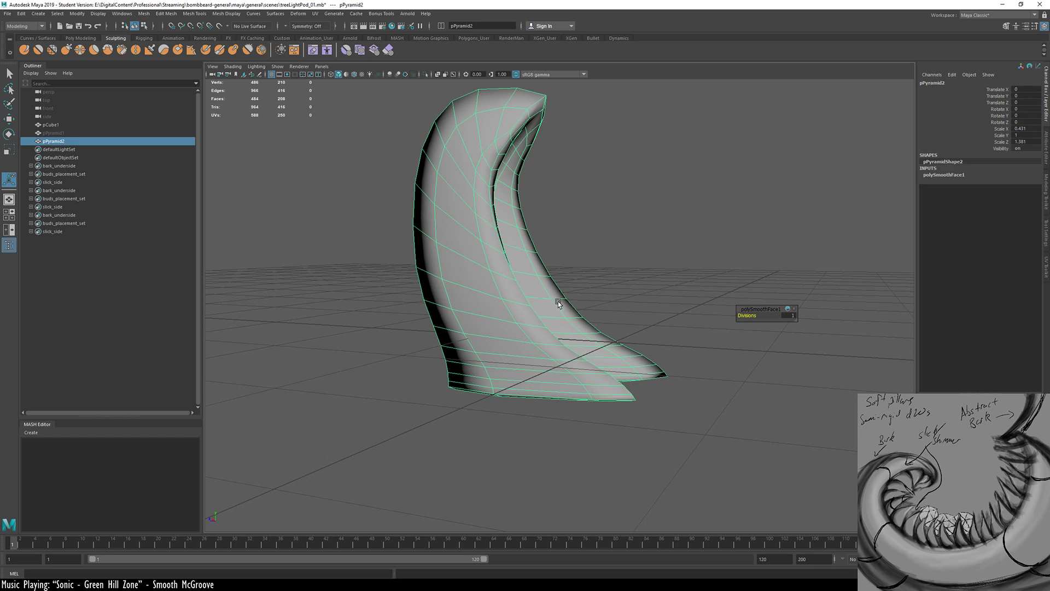
{"action": "left_click_drag", "start_coordinate": [491, 290], "coordinate": [586, 241], "text": "alt"}
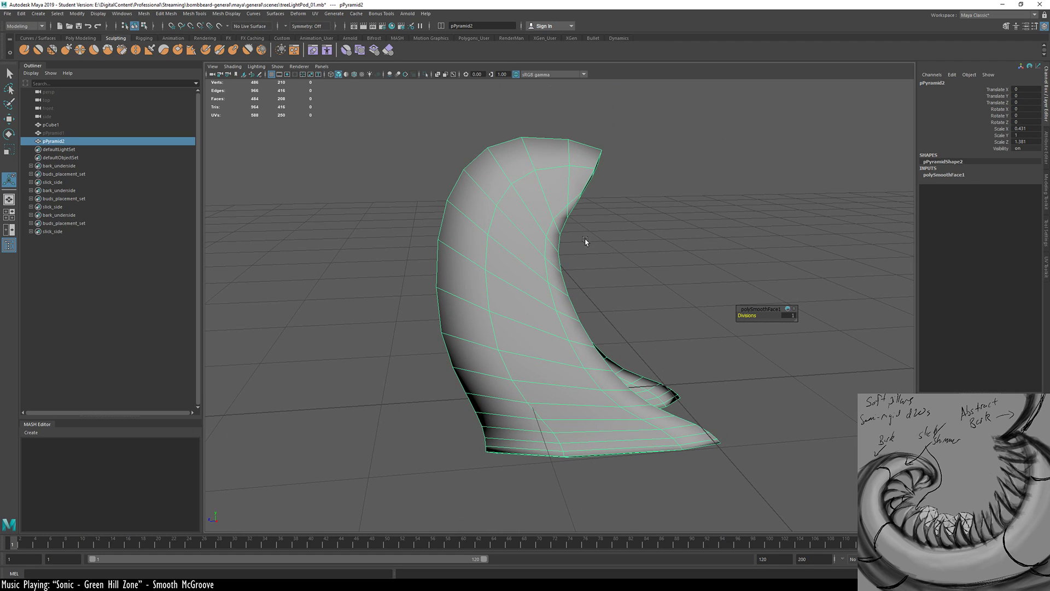
Hide the smoothed spike duplicate and show the original low-poly spike again
{"action": "left_click", "coordinate": [91, 133]}
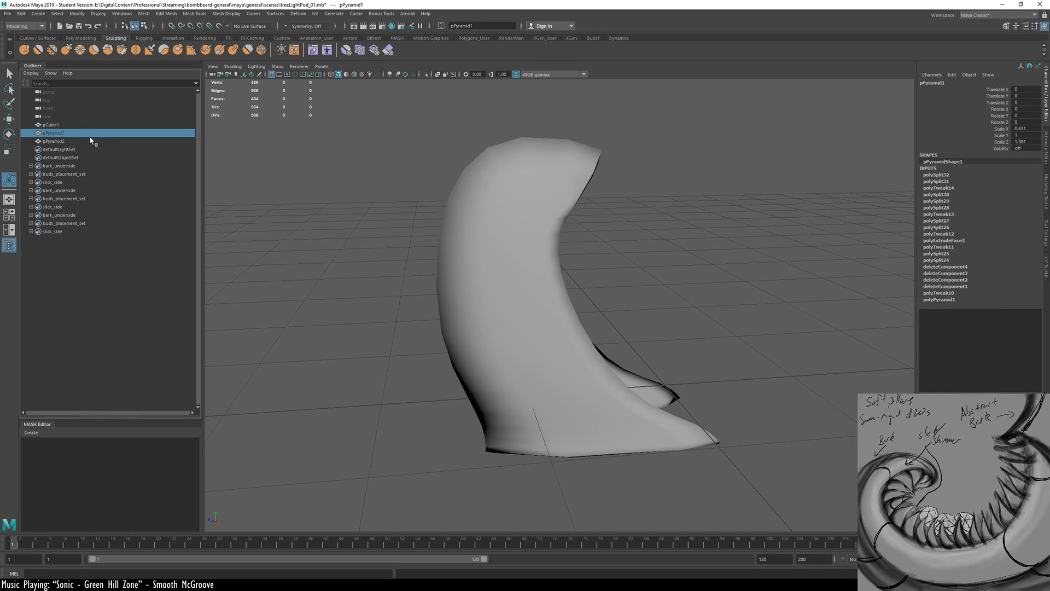
{"action": "left_click", "coordinate": [105, 142]}
{"action": "key", "text": "h"}
{"action": "left_click", "coordinate": [97, 135]}
{"action": "key", "text": "h"}
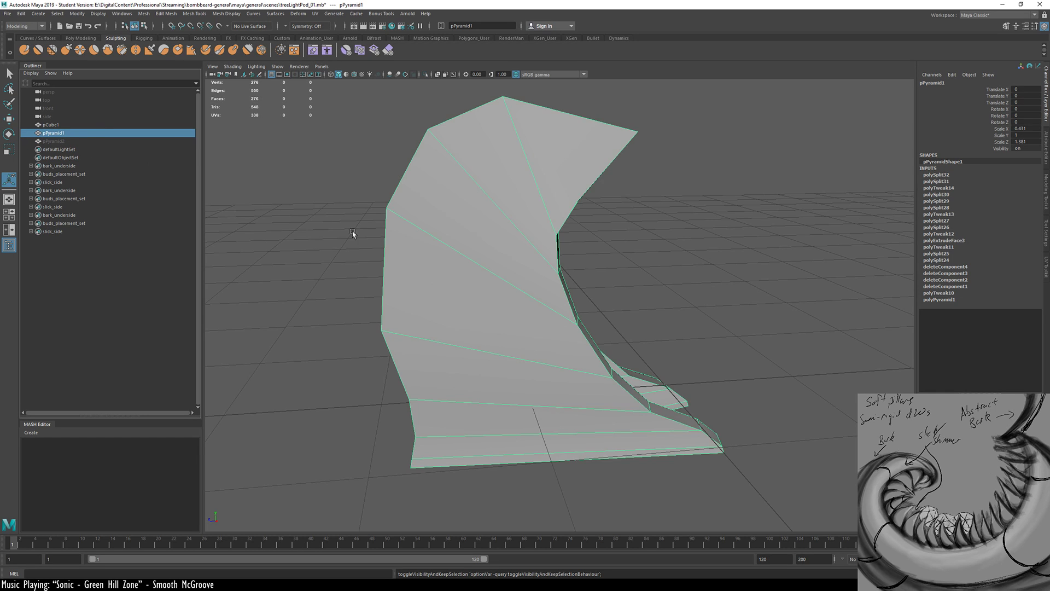
Make a second duplicate of the original low-poly spike and hide the original
{"action": "mouse_move", "coordinate": [612, 270]}
{"action": "left_mouse_down", "text": "alt"}
{"action": "mouse_move", "coordinate": [560, 258]}
{"action": "mouse_move", "coordinate": [576, 235]}
{"action": "mouse_move", "coordinate": [604, 259]}
{"action": "left_mouse_up", "text": "alt"}
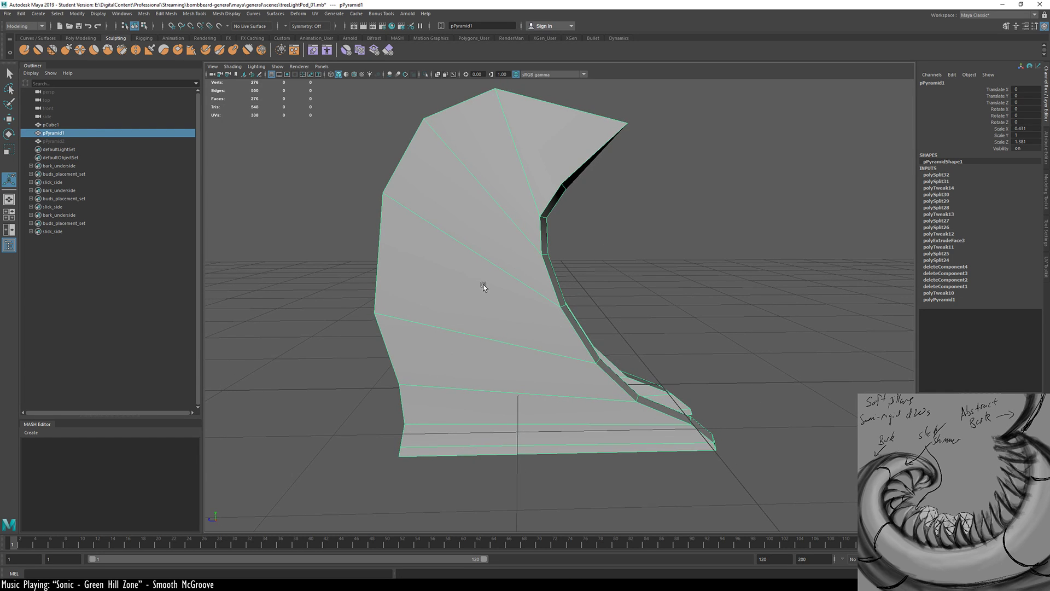
{"action": "left_click_drag", "start_coordinate": [484, 287], "coordinate": [519, 203], "text": "alt"}
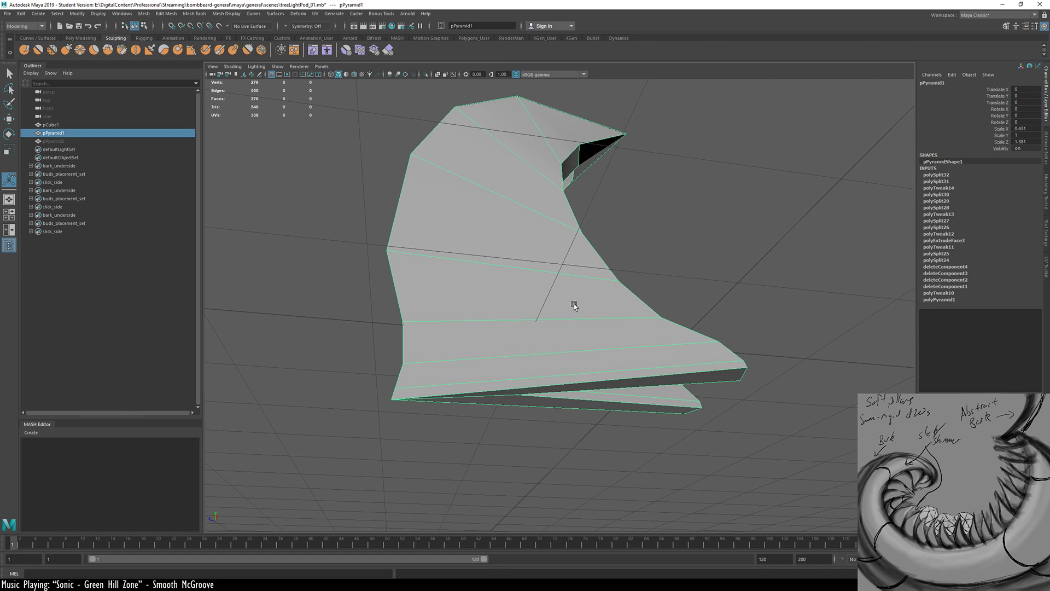
{"action": "left_click_drag", "start_coordinate": [573, 303], "coordinate": [500, 385], "text": "alt"}
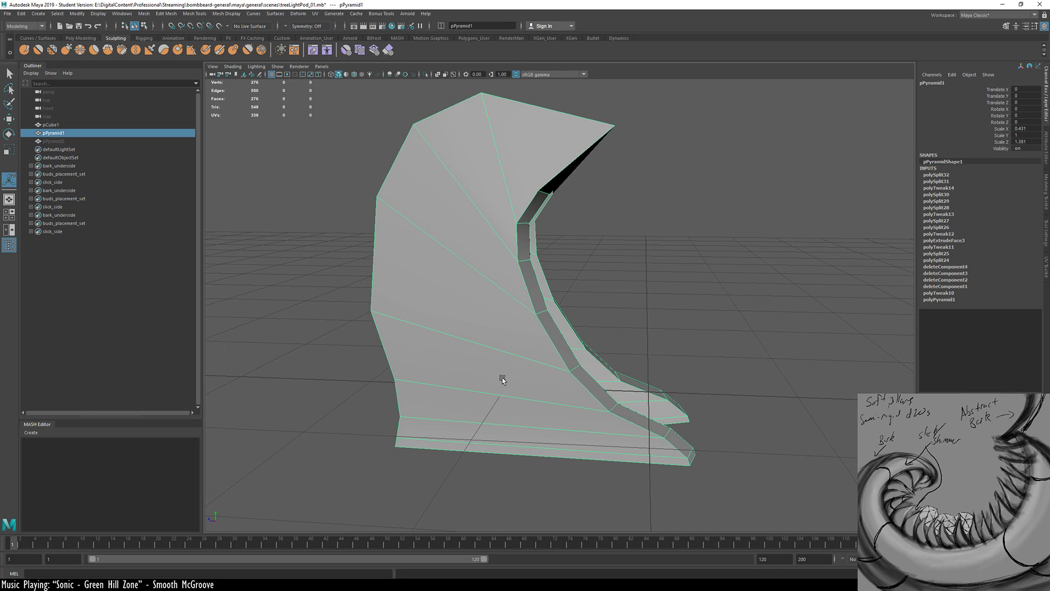
{"action": "key", "text": "ctrl+d"}
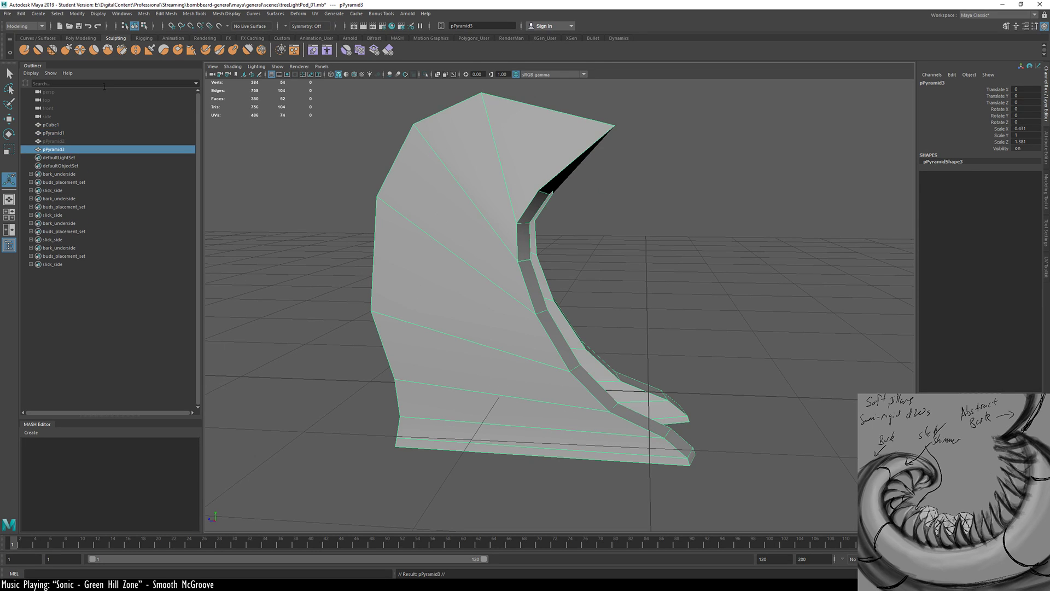
{"action": "left_click", "coordinate": [87, 133]}
{"action": "key", "text": "h"}
Smooth the second spike duplicate and raise the smoothing divisions to 4
{"action": "left_click", "coordinate": [531, 301]}
{"action": "left_click_drag", "start_coordinate": [531, 301], "coordinate": [490, 288], "text": "alt"}
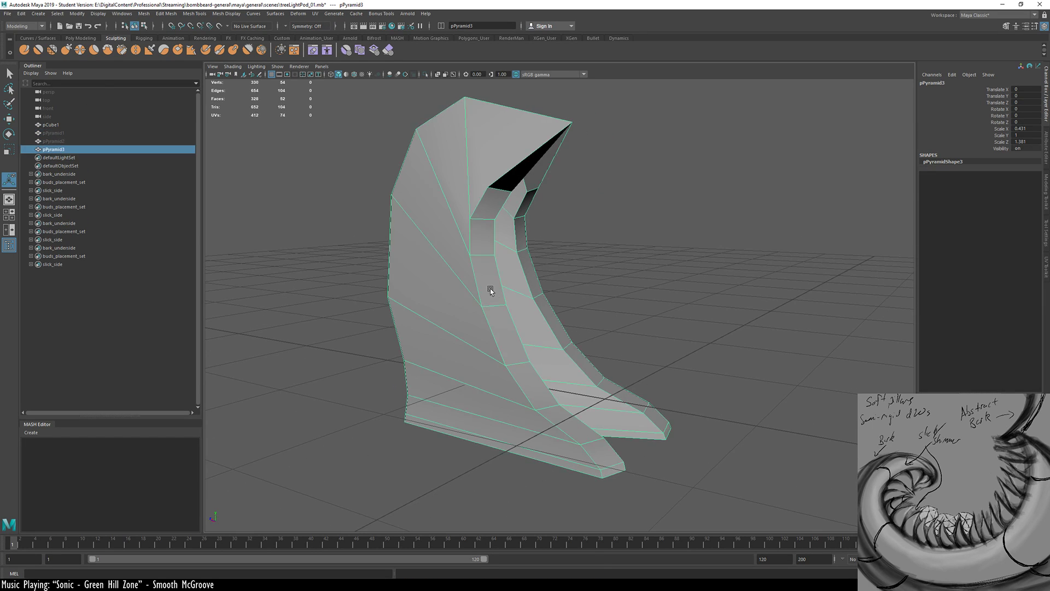
{"action": "right_click_drag", "start_coordinate": [520, 298], "coordinate": [541, 342], "text": "shift"}
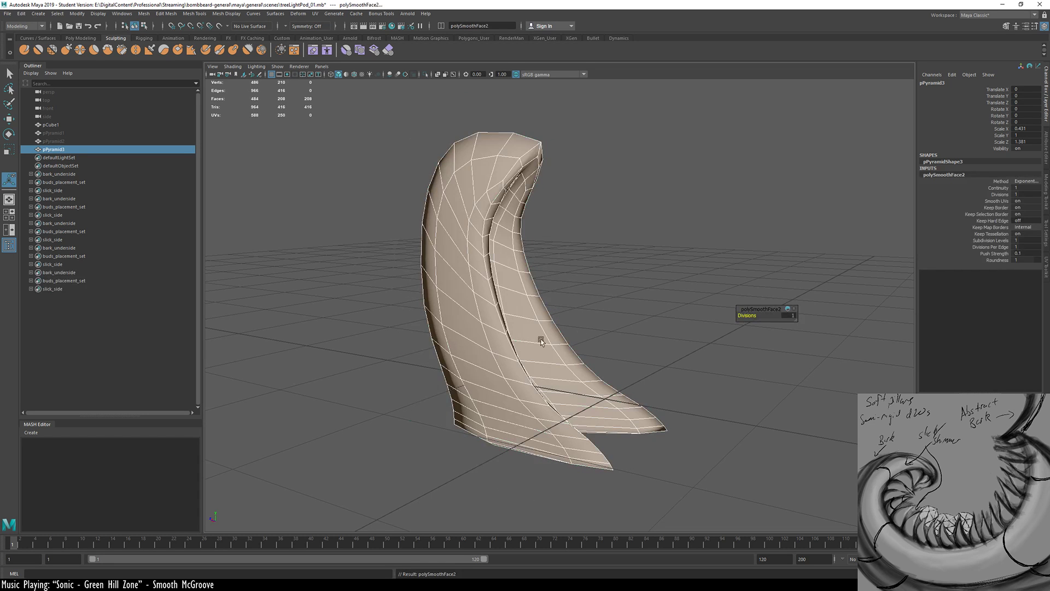
{"action": "left_click_drag", "start_coordinate": [534, 287], "coordinate": [673, 301], "text": "alt"}
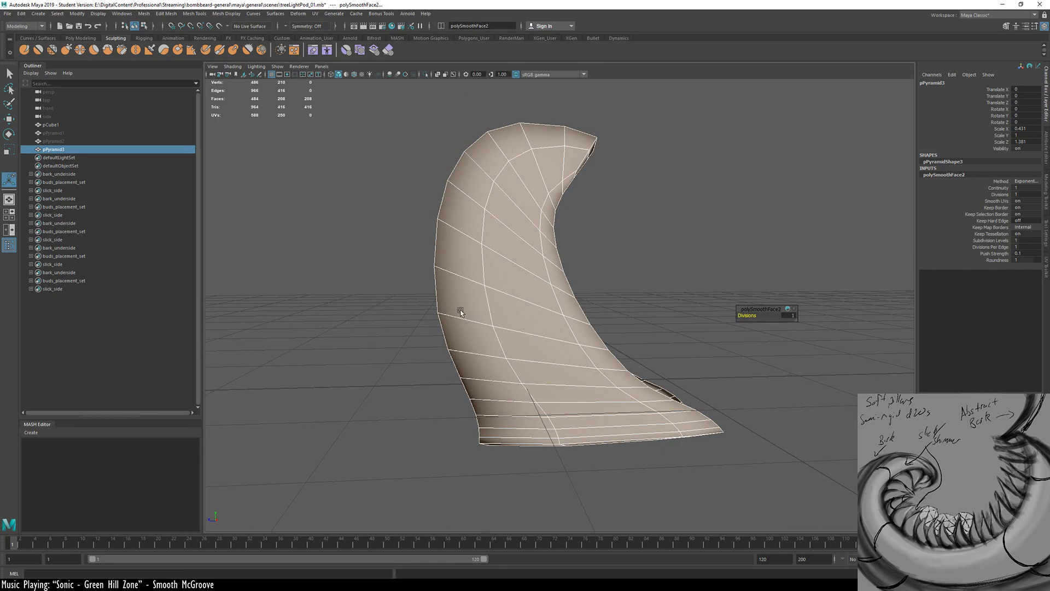
{"action": "left_click_drag", "start_coordinate": [461, 312], "coordinate": [320, 388], "text": "alt"}
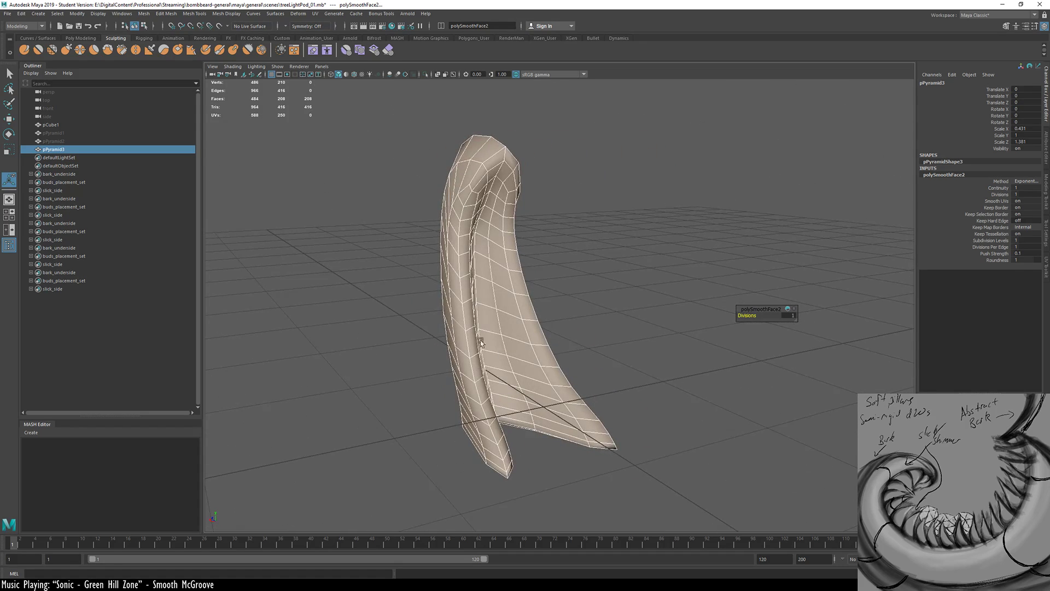
{"action": "left_click_drag", "start_coordinate": [481, 342], "coordinate": [525, 357], "text": "alt"}
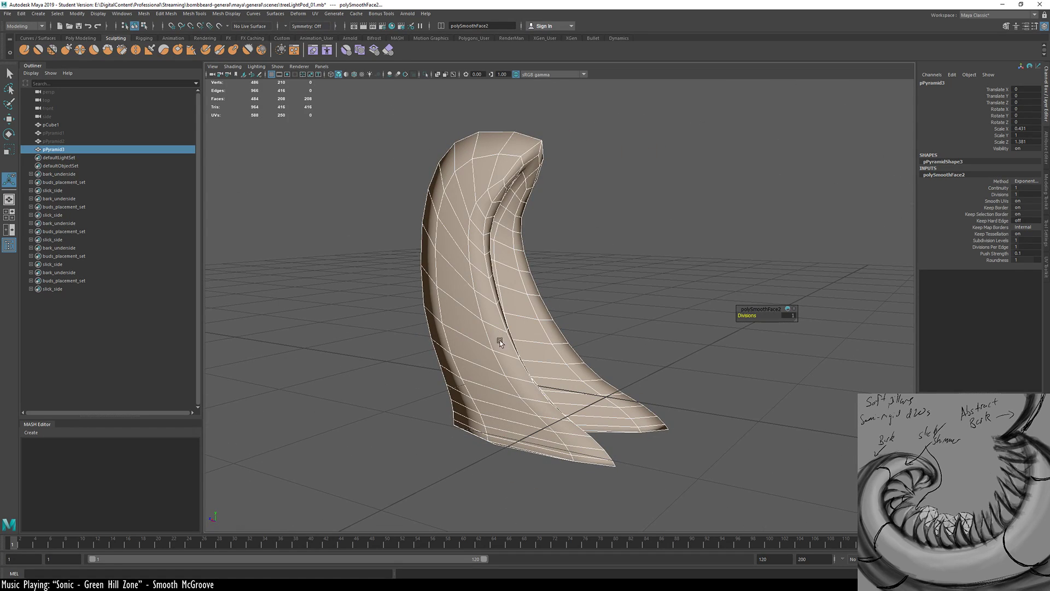
{"action": "left_click_drag", "start_coordinate": [457, 321], "coordinate": [668, 334], "text": "alt"}
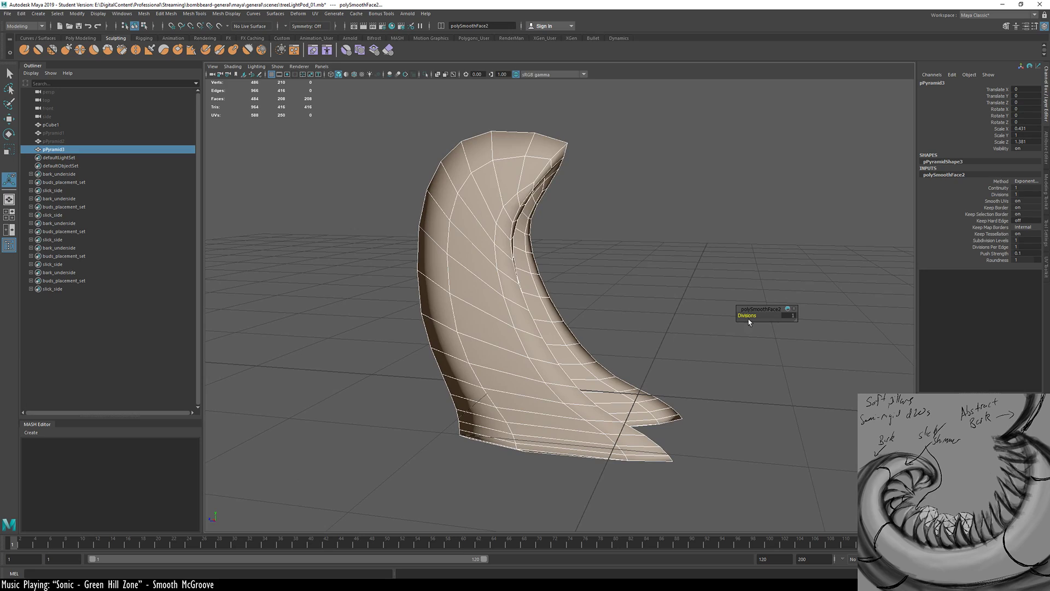
{"action": "left_click_drag", "start_coordinate": [746, 316], "coordinate": [757, 317]}
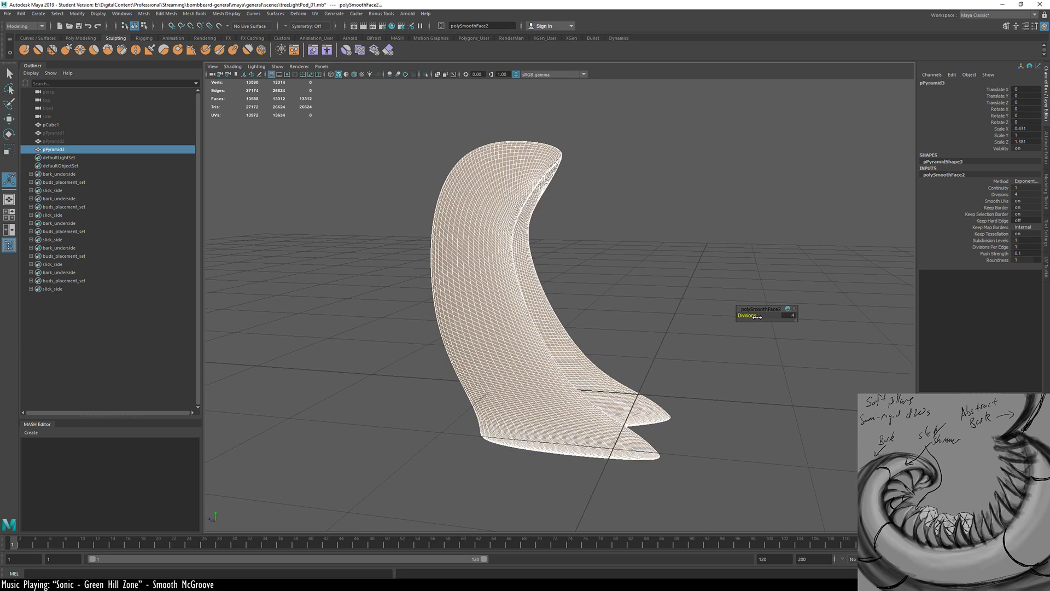
Inspect the dense mesh up close, then undo the smoothing on the second spike duplicate
{"action": "scroll", "coordinate": [504, 345], "scroll_direction": "up", "scroll_amount": 5}
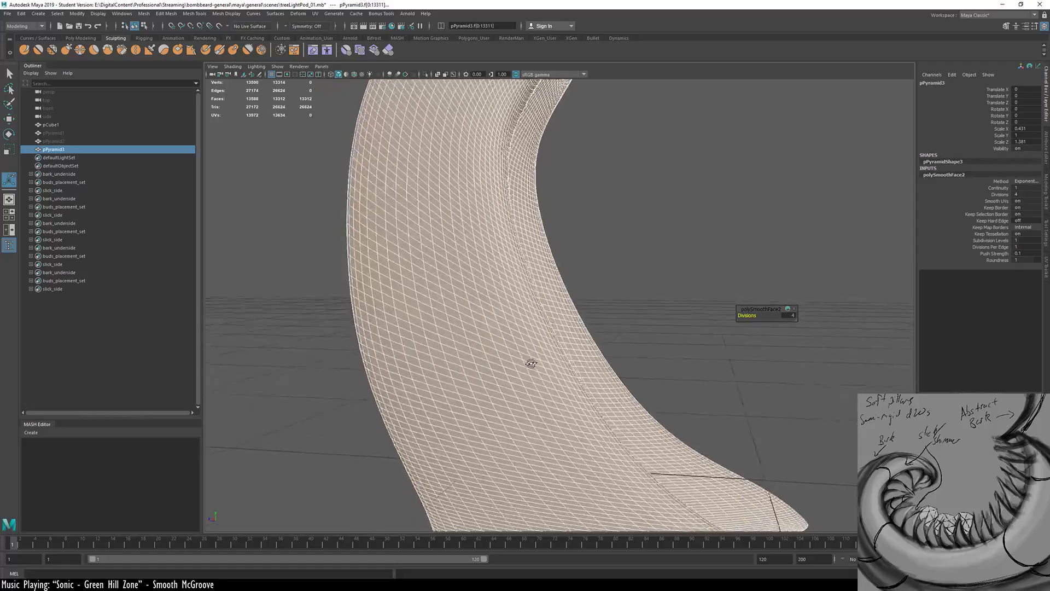
{"action": "left_click_drag", "start_coordinate": [531, 364], "coordinate": [395, 373], "text": "alt"}
{"action": "left_click_drag", "start_coordinate": [425, 321], "coordinate": [504, 376], "text": "alt"}
{"action": "key", "text": "f"}
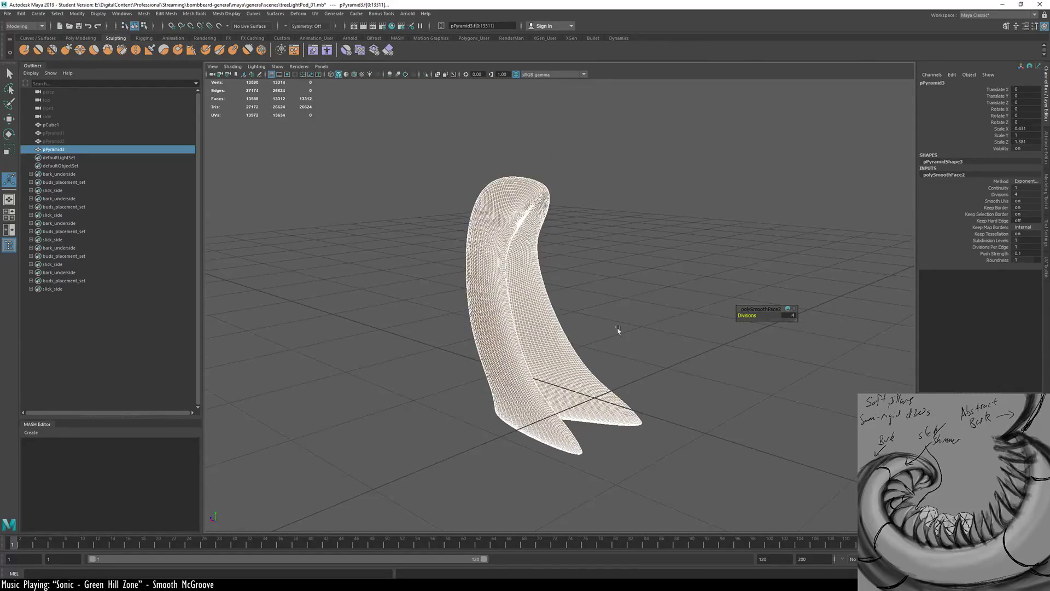
{"action": "key", "text": "ctrl+z"}
{"action": "key", "text": "ctrl+z"}
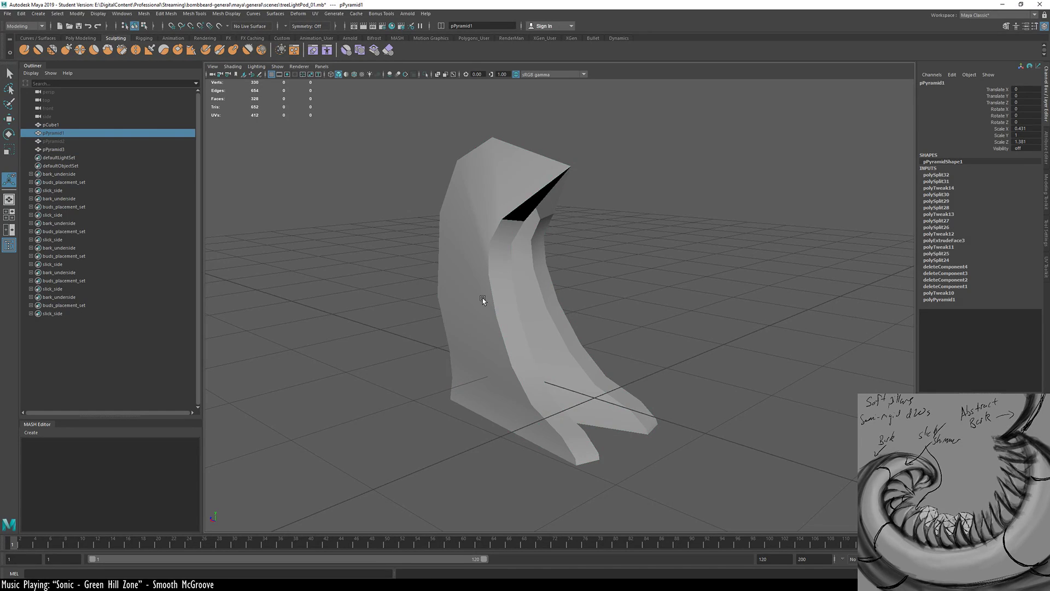
{"action": "key", "text": "ctrl+z"}
{"action": "key", "text": "ctrl+z"}
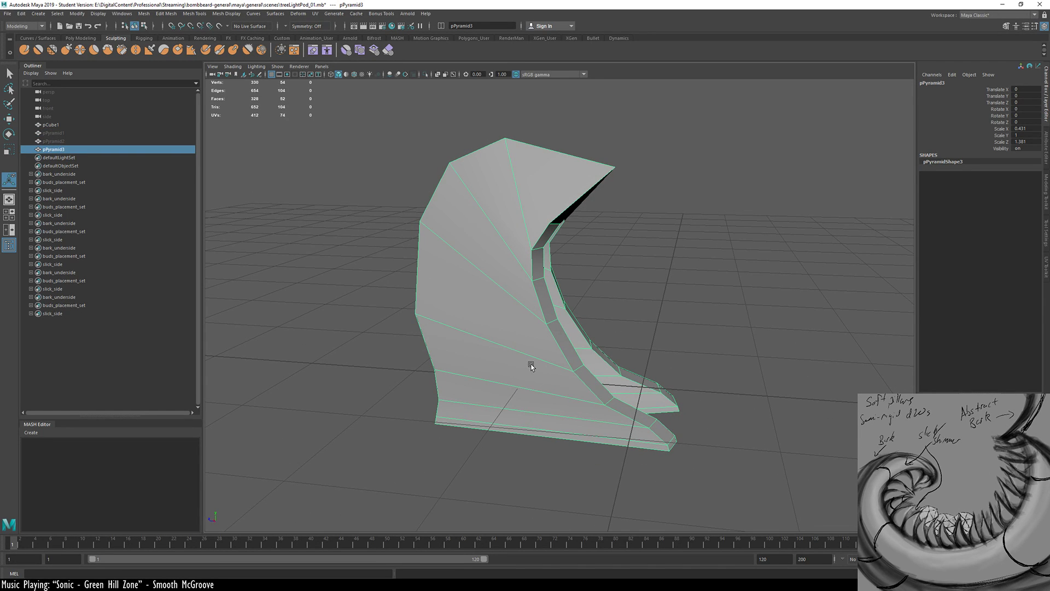
Delete two edge loops across the lower half of the second spike duplicate and return to object selection
{"action": "key", "text": "q"}
{"action": "key", "text": "F10"}
{"action": "left_click", "coordinate": [514, 353]}
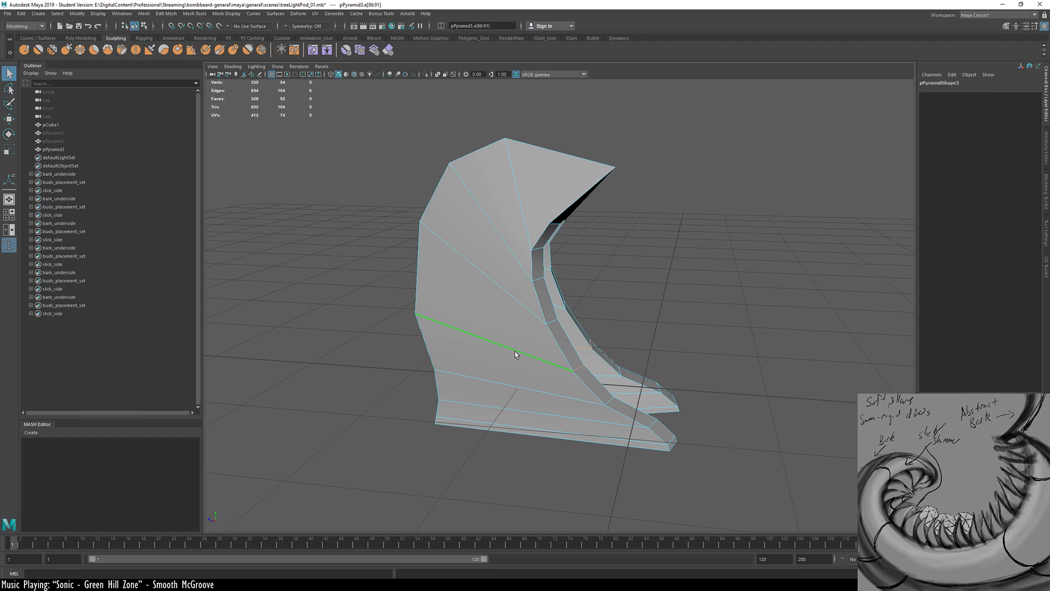
{"action": "key", "text": "Delete"}
{"action": "key", "text": "Delete"}
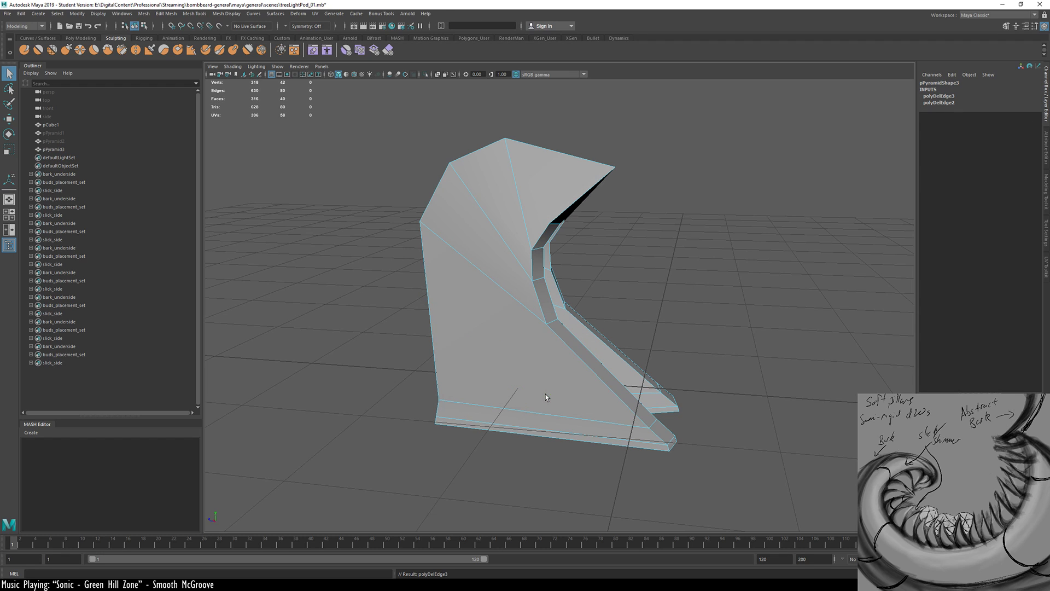
{"action": "key", "text": "F8"}
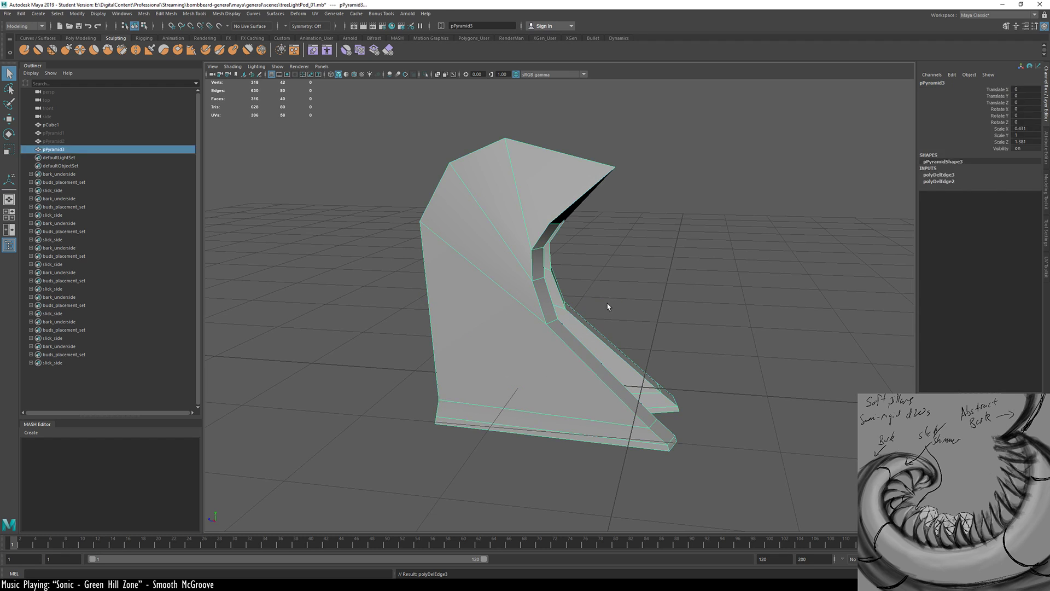
Smooth the edge-reduced spike duplicate and raise the smoothing divisions to 4
{"action": "right_click", "coordinate": [508, 355], "text": "shift"}
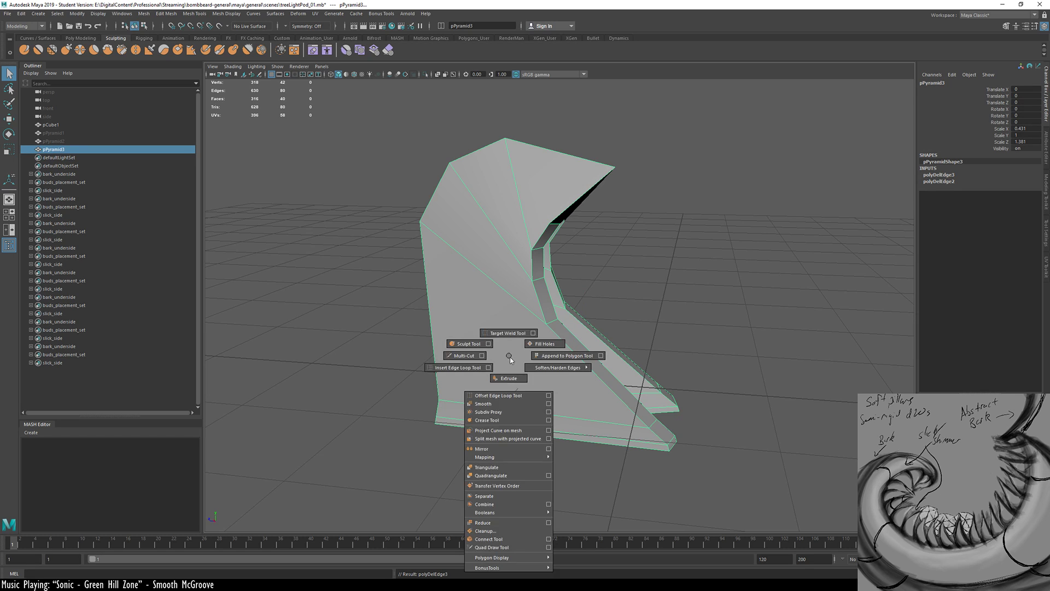
{"action": "left_click", "coordinate": [514, 403]}
{"action": "left_click_drag", "start_coordinate": [751, 316], "coordinate": [766, 317]}
Examine the smoothed edge-reduced spike's wireframe flow and polygon density along its sides and base
{"action": "left_click_drag", "start_coordinate": [518, 411], "coordinate": [514, 395], "text": "alt"}
{"action": "right_click_drag", "start_coordinate": [515, 395], "coordinate": [485, 286], "text": "alt"}
{"action": "mouse_move", "coordinate": [485, 286]}
{"action": "left_mouse_down", "text": "alt"}
{"action": "mouse_move", "coordinate": [511, 293]}
{"action": "mouse_move", "coordinate": [467, 290]}
{"action": "mouse_move", "coordinate": [485, 283]}
{"action": "left_mouse_up", "text": "alt"}
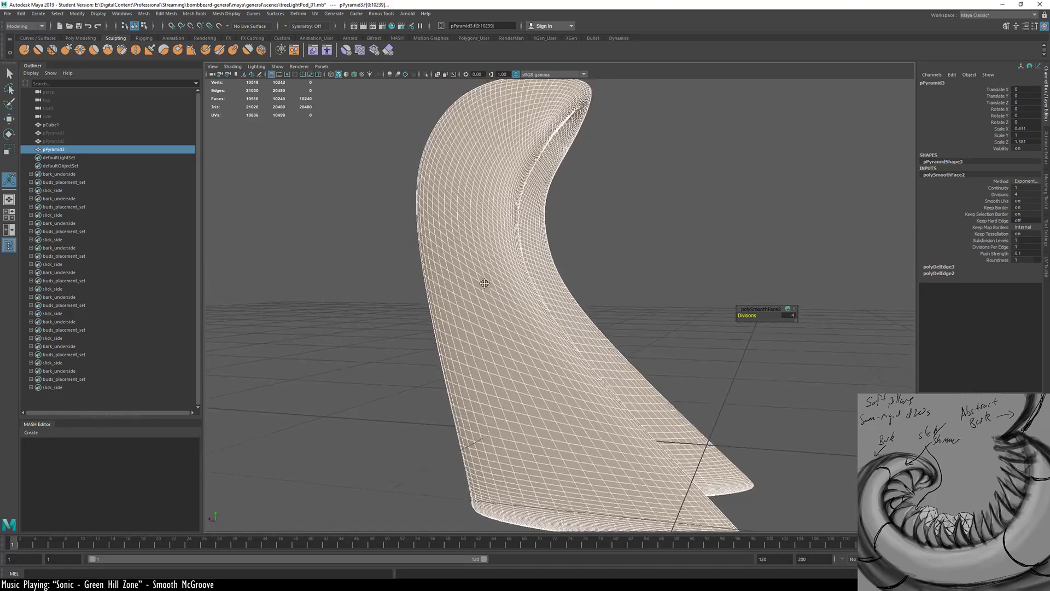
{"action": "left_click_drag", "start_coordinate": [543, 414], "coordinate": [487, 426], "text": "alt"}
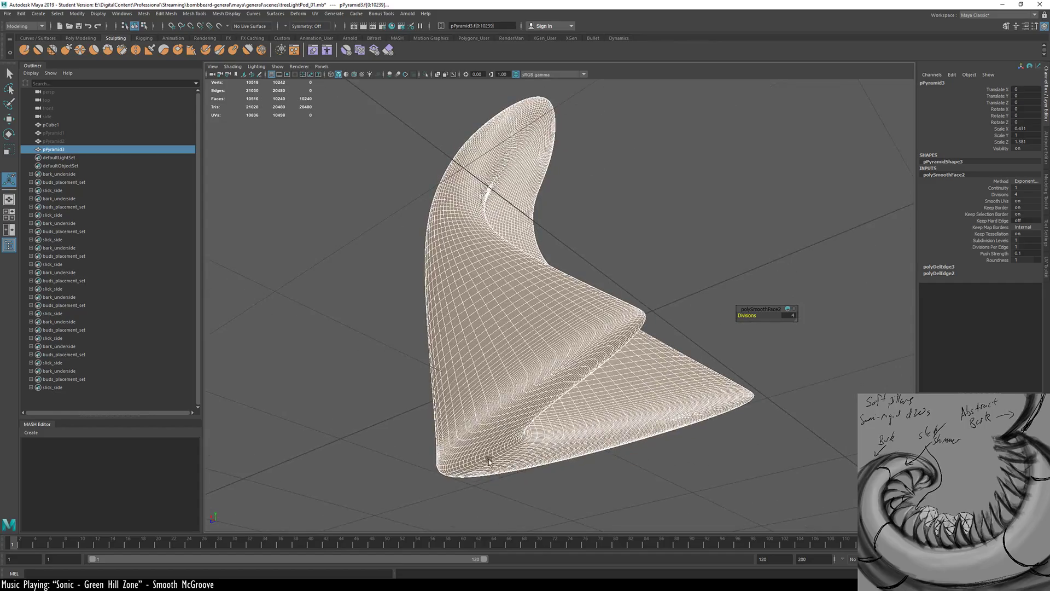
{"action": "right_click_drag", "start_coordinate": [488, 462], "coordinate": [590, 439], "text": "alt"}
{"action": "middle_click_drag", "start_coordinate": [545, 439], "coordinate": [530, 399], "text": "alt"}
{"action": "right_click_drag", "start_coordinate": [530, 398], "coordinate": [457, 389], "text": "alt"}
{"action": "left_click_drag", "start_coordinate": [494, 391], "coordinate": [538, 376], "text": "alt"}
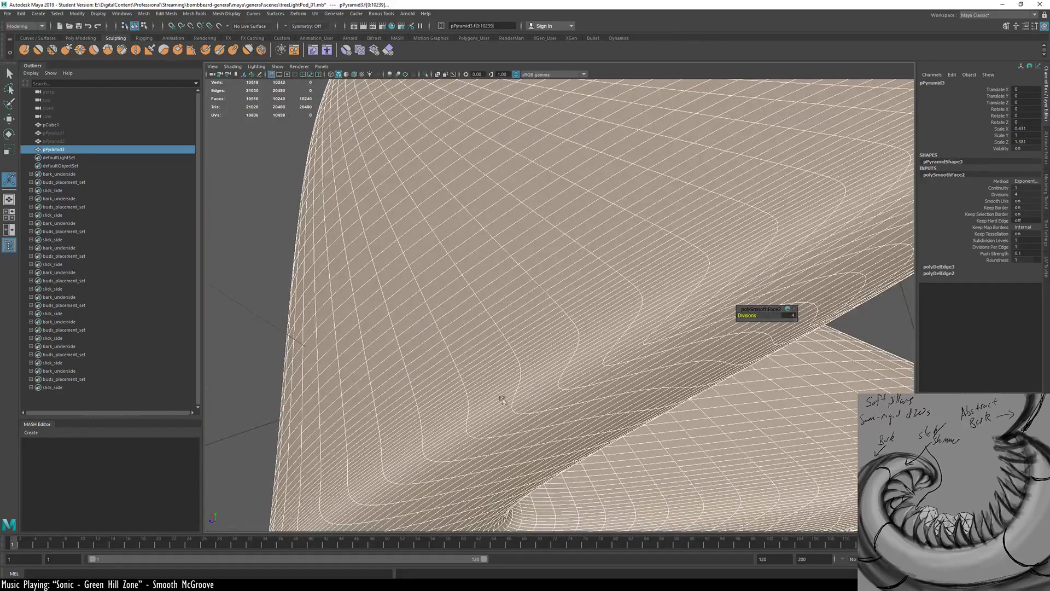
{"action": "right_click_drag", "start_coordinate": [491, 296], "coordinate": [268, 421], "text": "alt"}
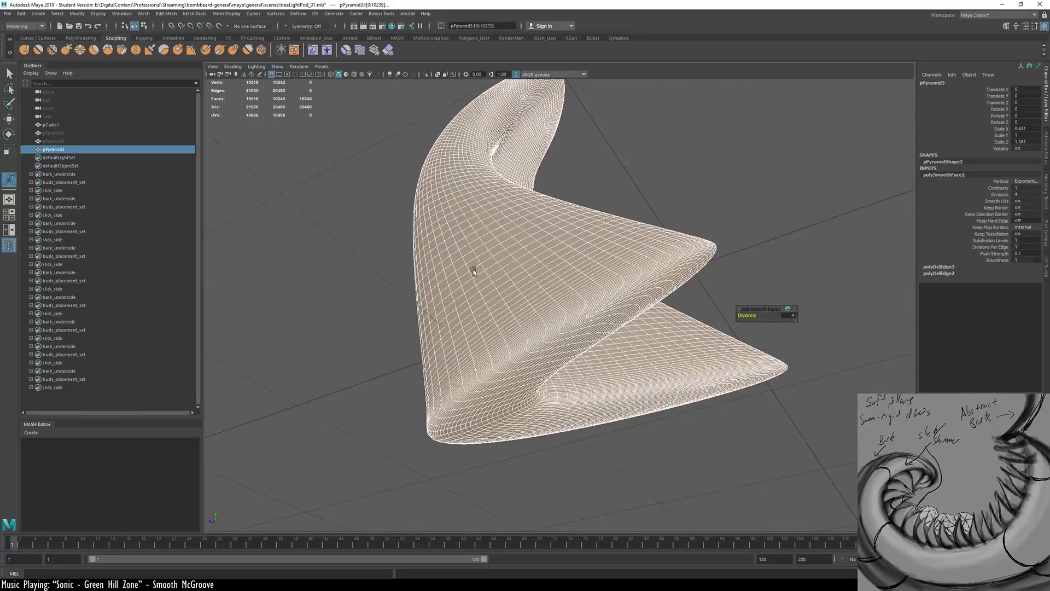
{"action": "left_click_drag", "start_coordinate": [471, 267], "coordinate": [519, 377], "text": "alt"}
{"action": "right_click_drag", "start_coordinate": [593, 353], "coordinate": [550, 359], "text": "alt"}
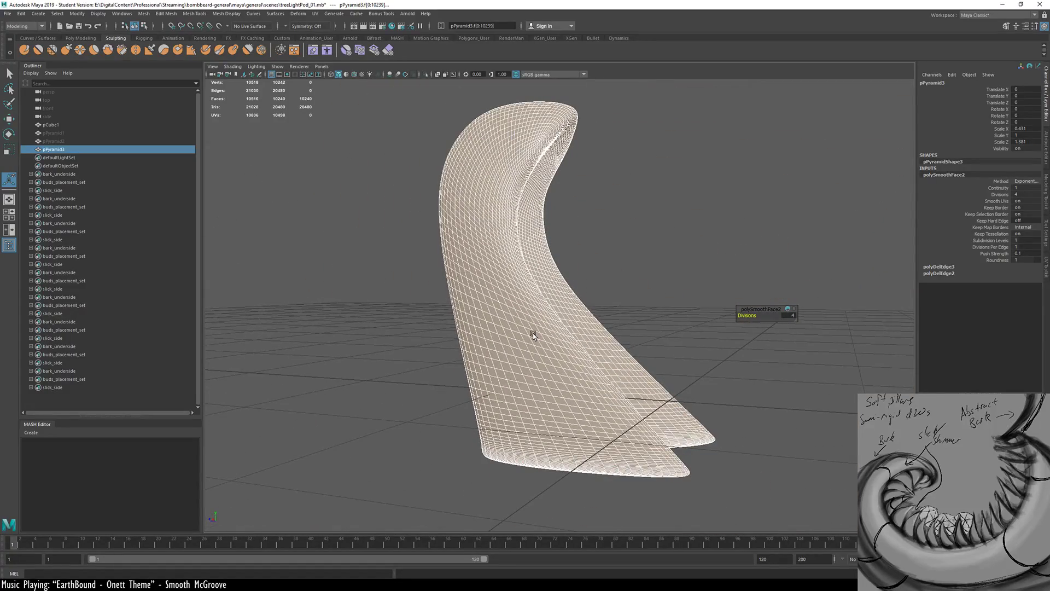
{"action": "mouse_move", "coordinate": [549, 383]}
{"action": "left_mouse_down", "text": "alt"}
{"action": "mouse_move", "coordinate": [528, 382]}
{"action": "mouse_move", "coordinate": [558, 382]}
{"action": "left_mouse_up", "text": "alt"}
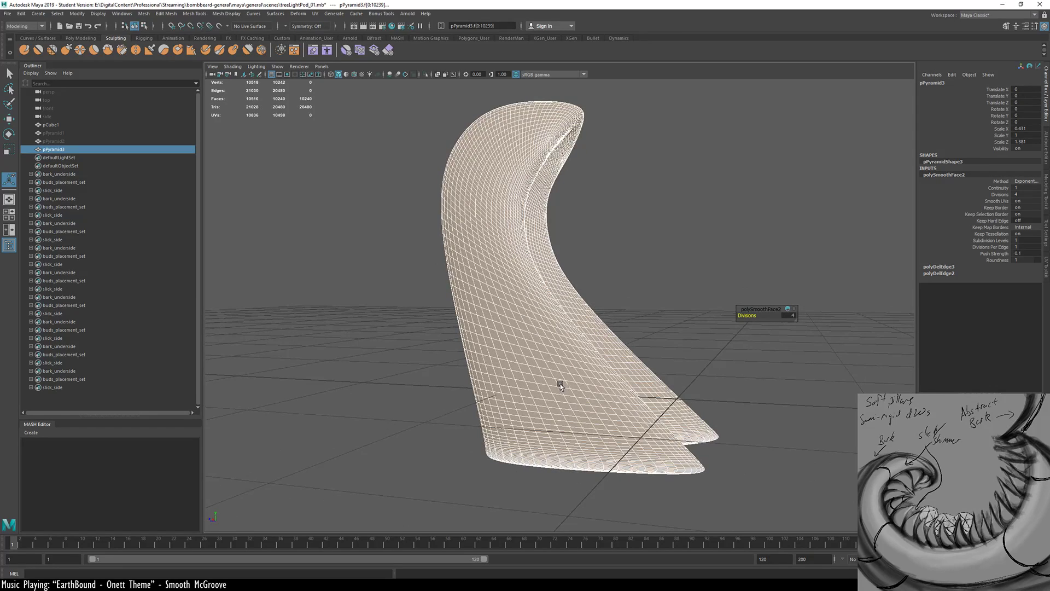
Delete the edge-reduced spike duplicate and unhide the first smoothed duplicate to check its shape
{"action": "key", "text": "1"}
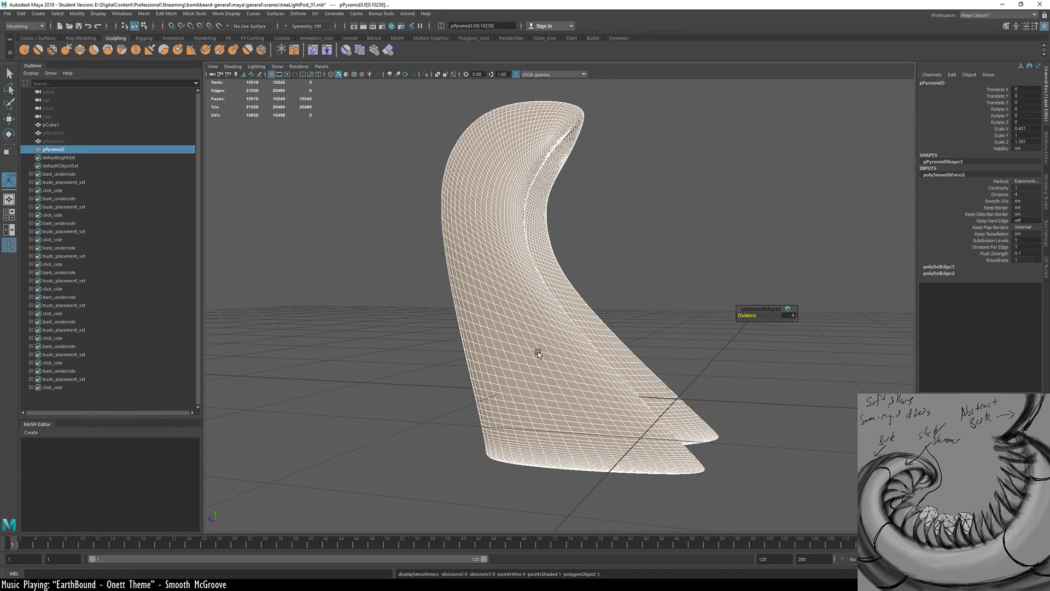
{"action": "key", "text": "Delete"}
{"action": "left_click", "coordinate": [94, 141]}
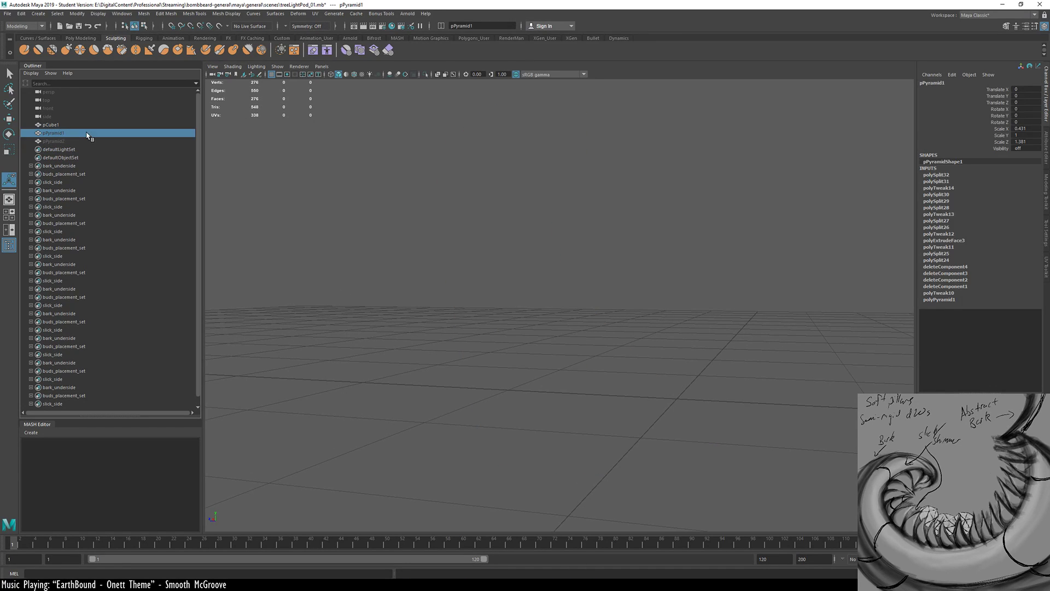
{"action": "key", "text": "h"}
{"action": "mouse_move", "coordinate": [530, 348]}
{"action": "left_mouse_down", "text": "alt"}
{"action": "mouse_move", "coordinate": [586, 368]}
{"action": "mouse_move", "coordinate": [546, 356]}
{"action": "left_mouse_up", "text": "alt"}
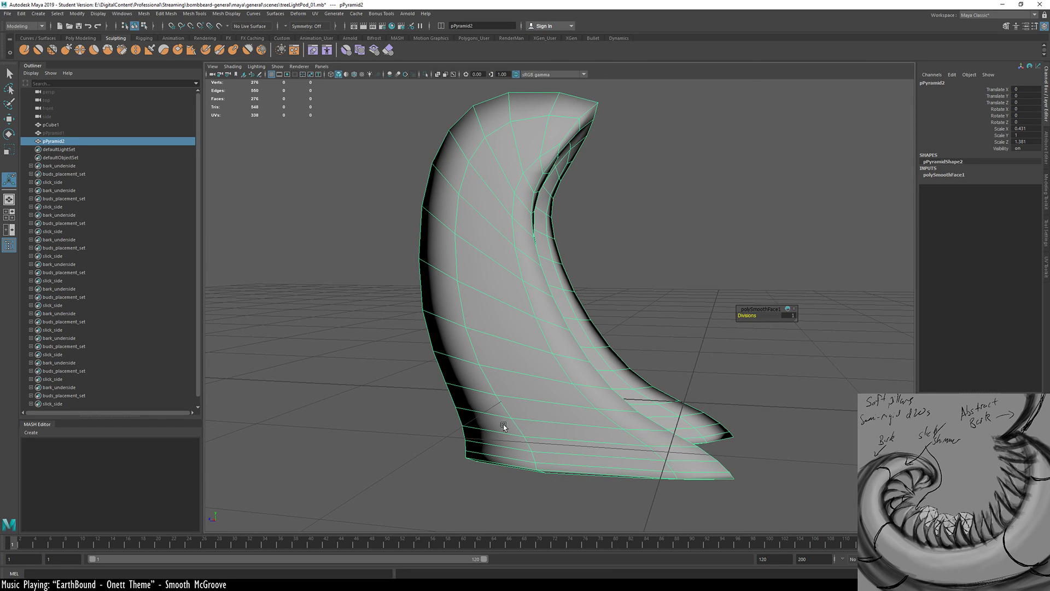
{"action": "left_click_drag", "start_coordinate": [503, 426], "coordinate": [616, 391], "text": "alt"}
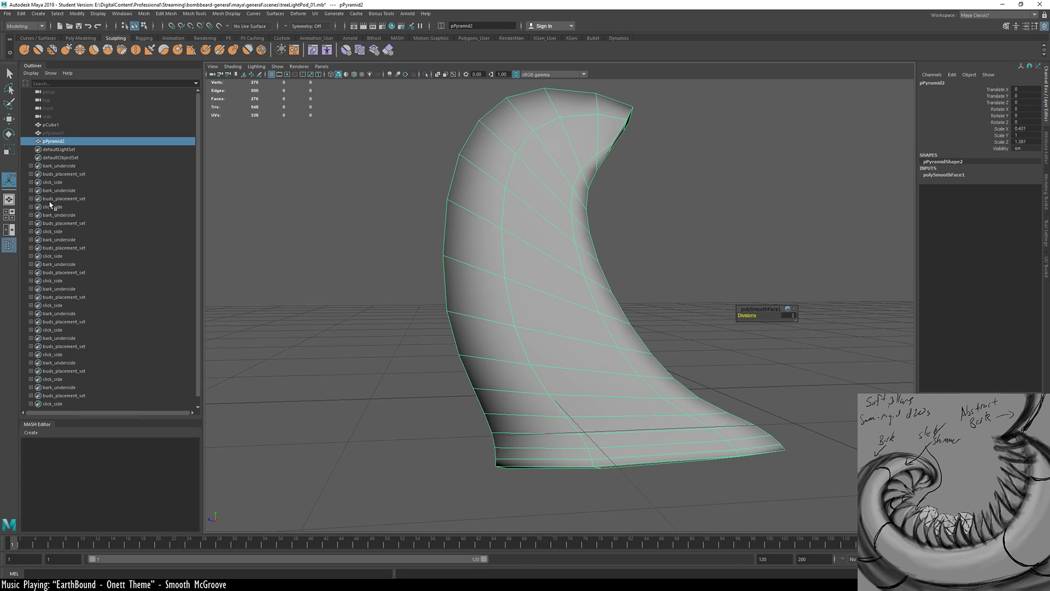
Hide the first smoothed spike duplicate and unhide the original low-poly spike
{"action": "key", "text": "h"}
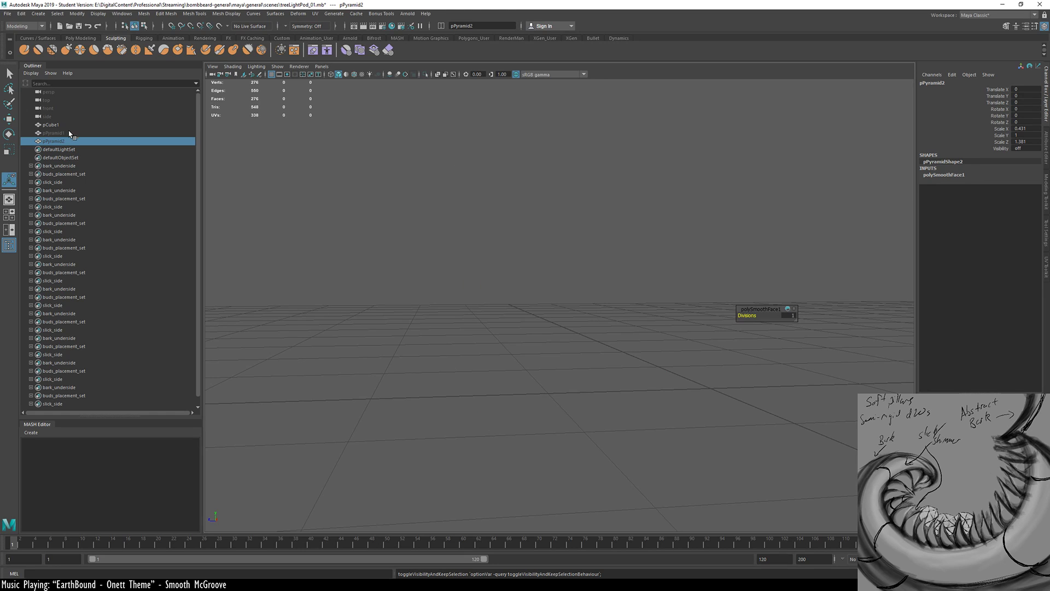
{"action": "left_click", "coordinate": [70, 133]}
{"action": "key", "text": "h"}
{"action": "left_click_drag", "start_coordinate": [284, 211], "coordinate": [613, 285], "text": "alt"}
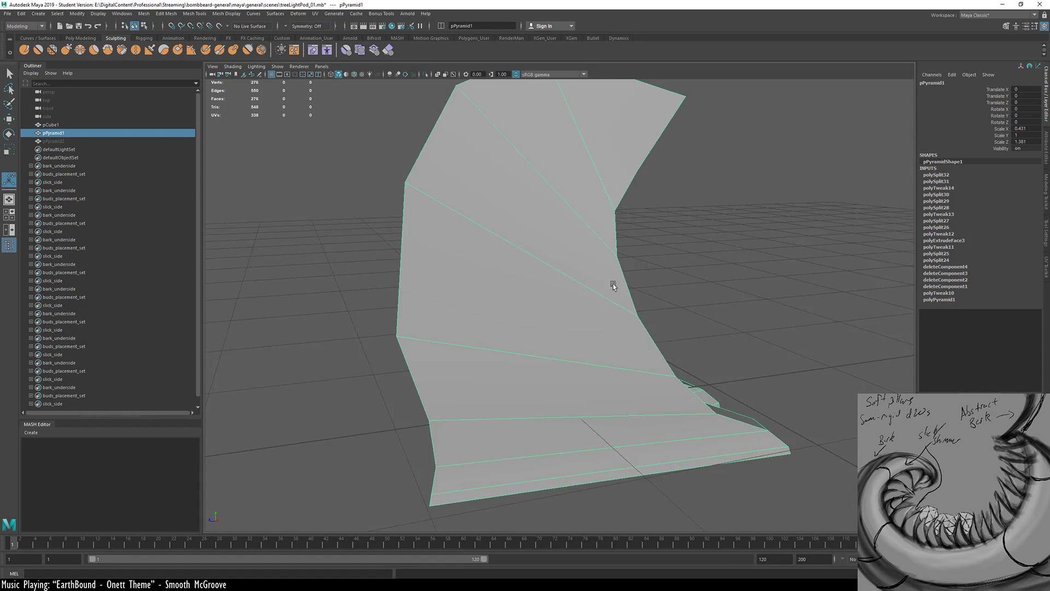
{"action": "left_click_drag", "start_coordinate": [596, 435], "coordinate": [520, 283], "text": "alt"}
{"action": "left_click_drag", "start_coordinate": [579, 429], "coordinate": [501, 279], "text": "alt"}
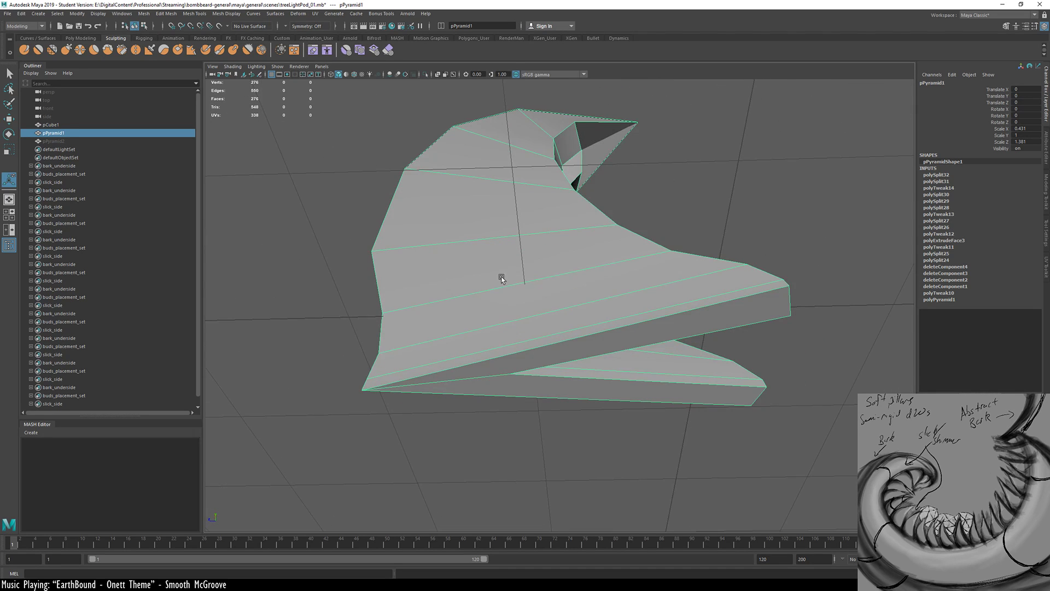
{"action": "left_click_drag", "start_coordinate": [568, 312], "coordinate": [609, 283], "text": "alt"}
Insert two lengthwise edge loops on each side of the original low-poly spike with the Multi-Cut tool
{"action": "right_click_drag", "start_coordinate": [494, 296], "coordinate": [463, 234]}
{"action": "left_click", "coordinate": [435, 178], "text": "ctrl"}
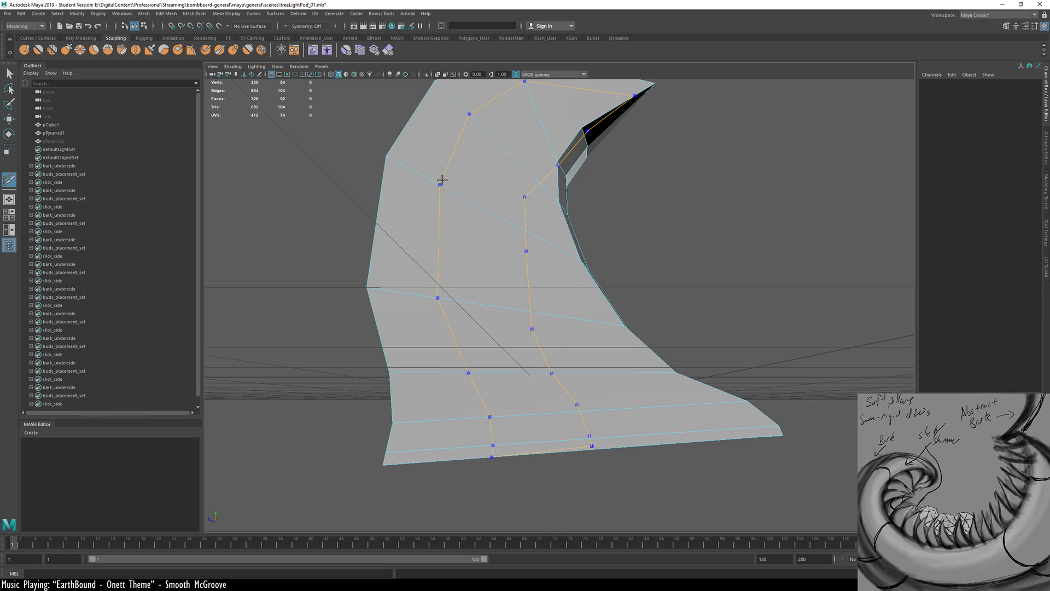
{"action": "left_click_drag", "start_coordinate": [503, 215], "coordinate": [607, 246], "text": "alt"}
{"action": "left_click", "coordinate": [611, 252], "text": "ctrl"}
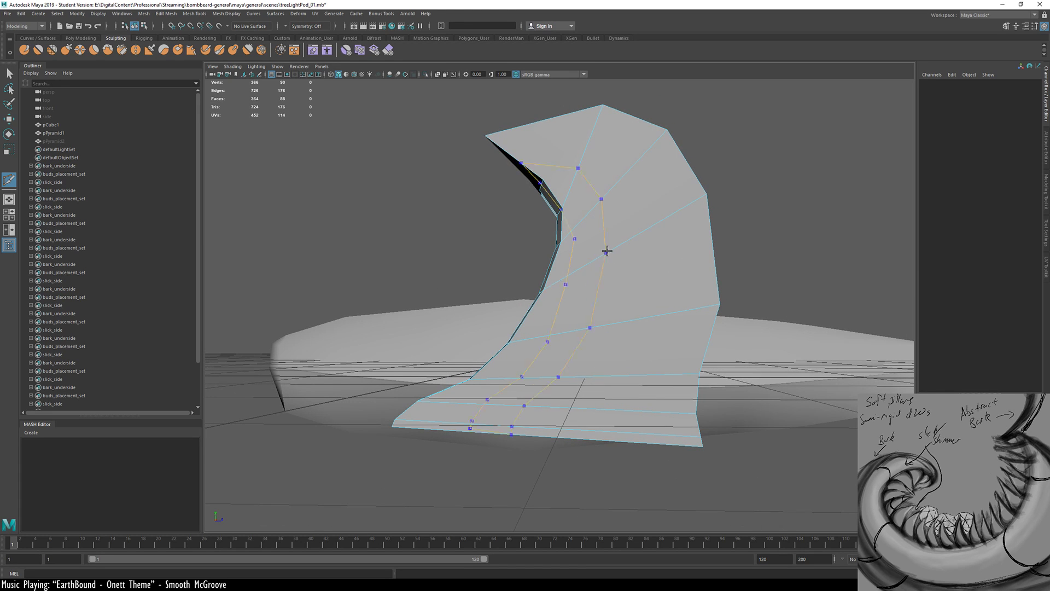
{"action": "left_click", "coordinate": [667, 216], "text": "ctrl"}
{"action": "left_click_drag", "start_coordinate": [667, 216], "coordinate": [618, 273], "text": "alt"}
{"action": "left_click_drag", "start_coordinate": [678, 333], "coordinate": [684, 383], "text": "alt"}
{"action": "left_click_drag", "start_coordinate": [591, 372], "coordinate": [706, 359], "text": "alt"}
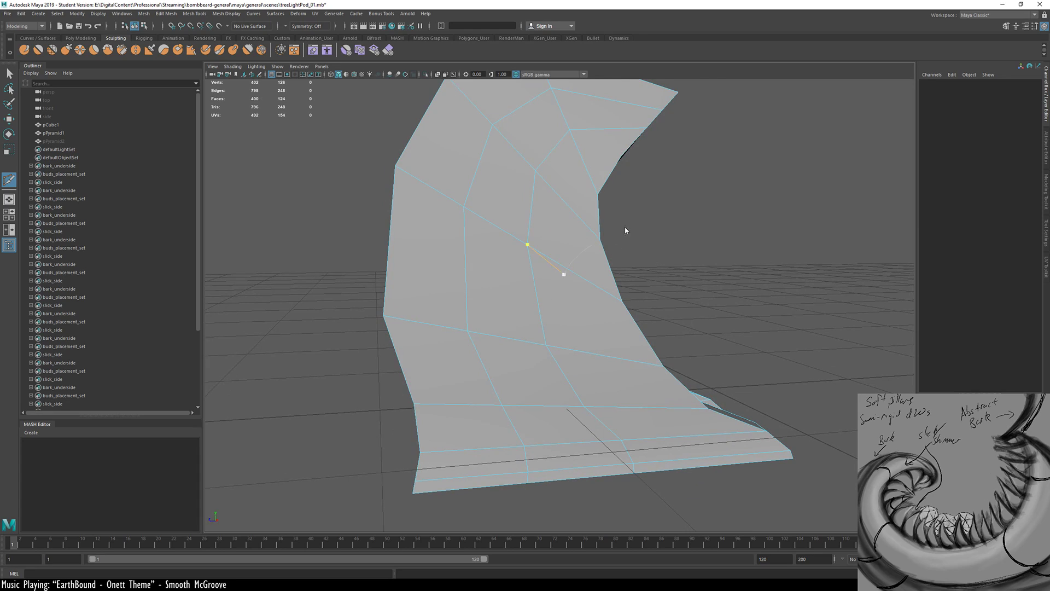
Duplicate the low-poly spike with its added lengthwise loops and hide the original
{"action": "right_click_drag", "start_coordinate": [564, 274], "coordinate": [627, 230]}
{"action": "key", "text": "ctrl+d"}
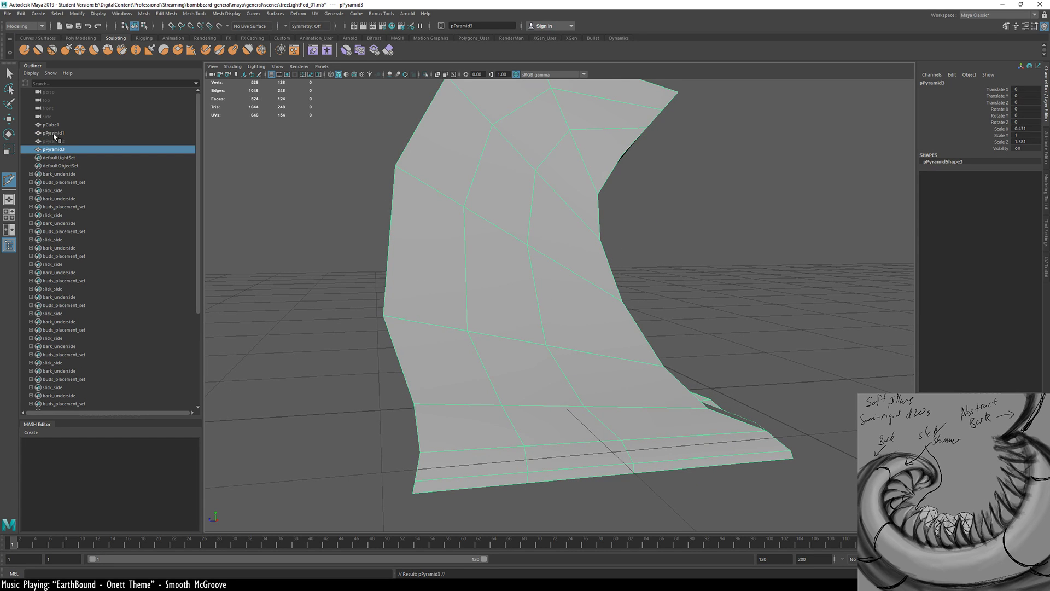
{"action": "left_click_drag", "start_coordinate": [626, 386], "coordinate": [525, 318], "text": "alt"}
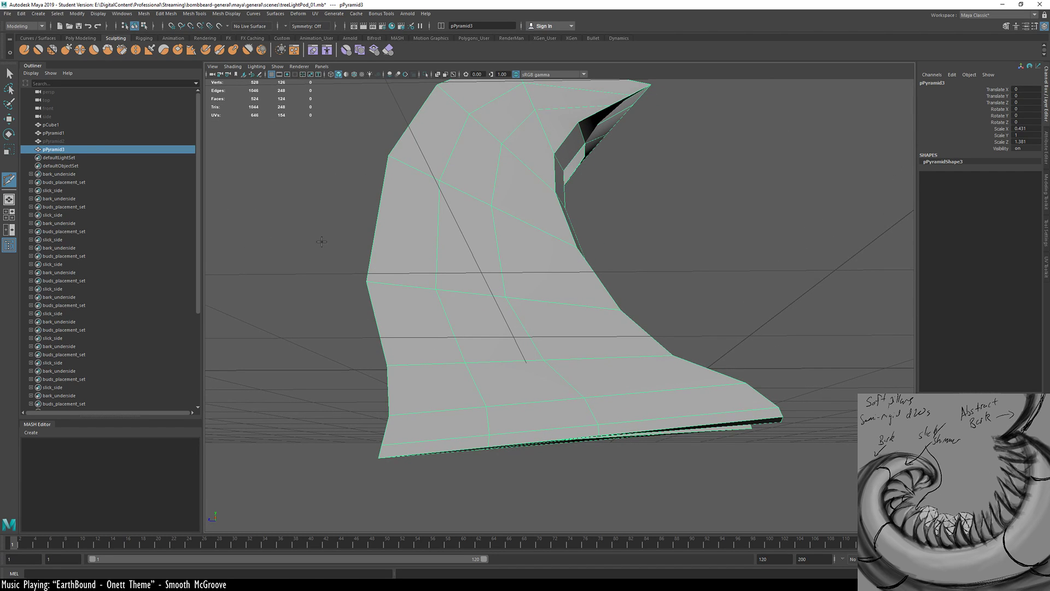
{"action": "left_click", "coordinate": [86, 134]}
{"action": "key", "text": "ctrl+h"}
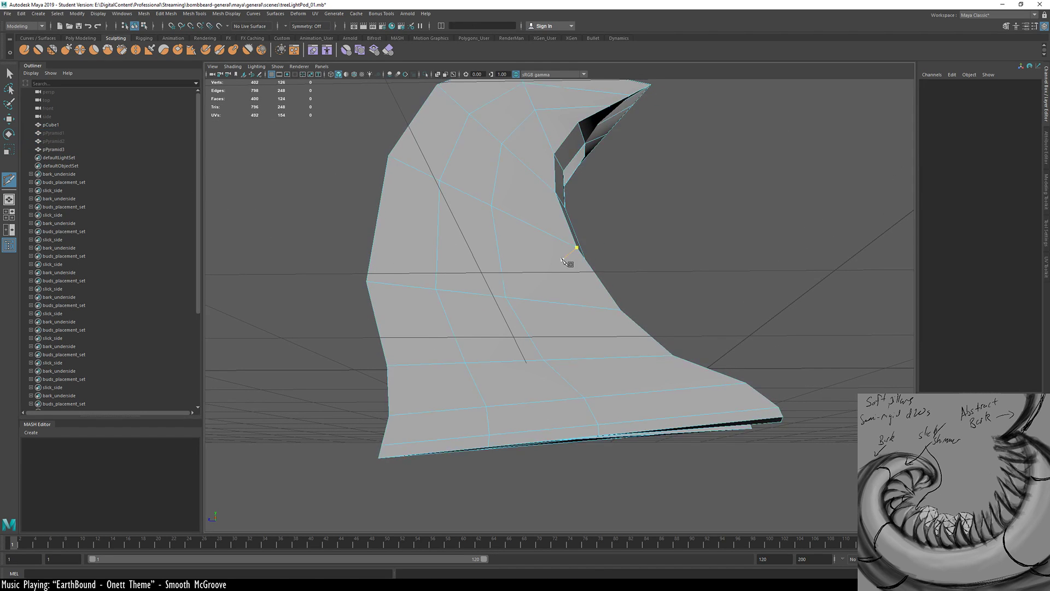
Smooth the new spike duplicate and set the smoothing divisions to 4
{"action": "key", "text": "w"}
{"action": "left_click", "coordinate": [534, 244]}
{"action": "right_click_drag", "start_coordinate": [517, 238], "coordinate": [519, 288]}
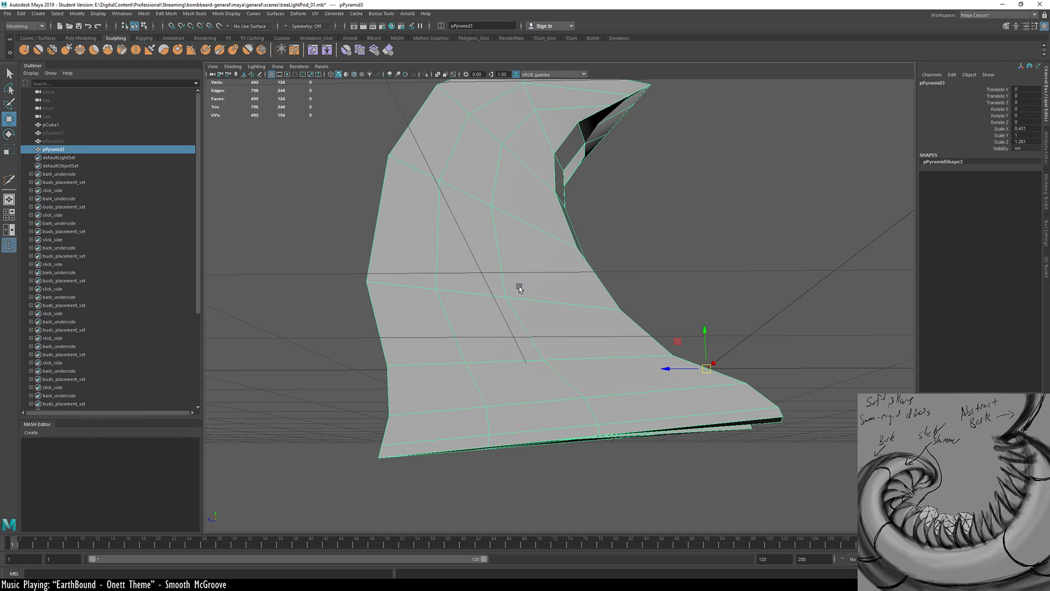
{"action": "left_click_drag", "start_coordinate": [745, 317], "coordinate": [767, 319]}
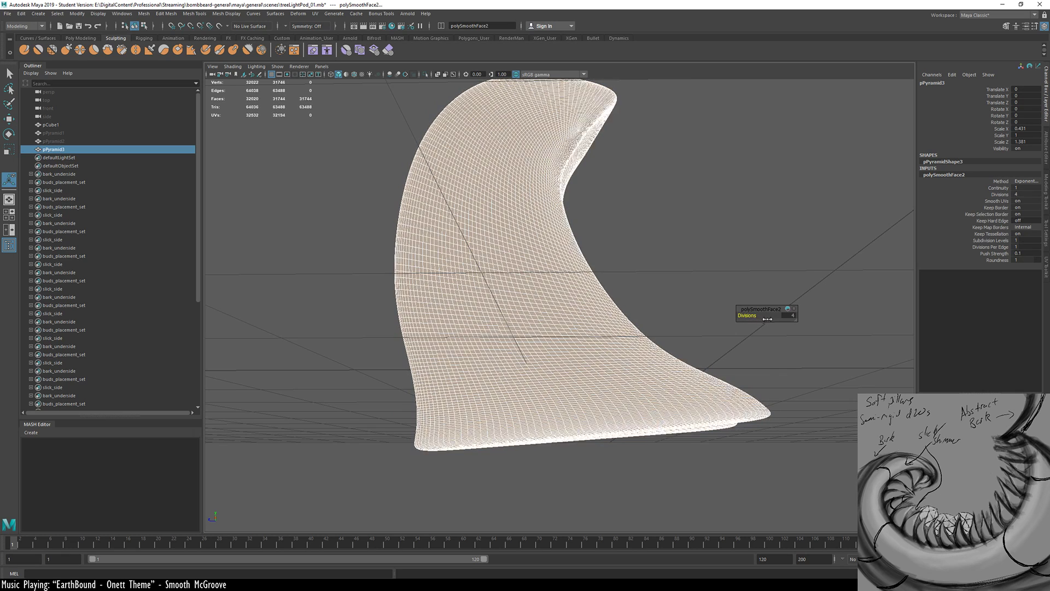
Deselect the smoothed spike and enable Wireframe on Shaded in the viewport
{"action": "left_click", "coordinate": [657, 279]}
{"action": "left_click_drag", "start_coordinate": [657, 279], "coordinate": [457, 342], "text": "alt"}
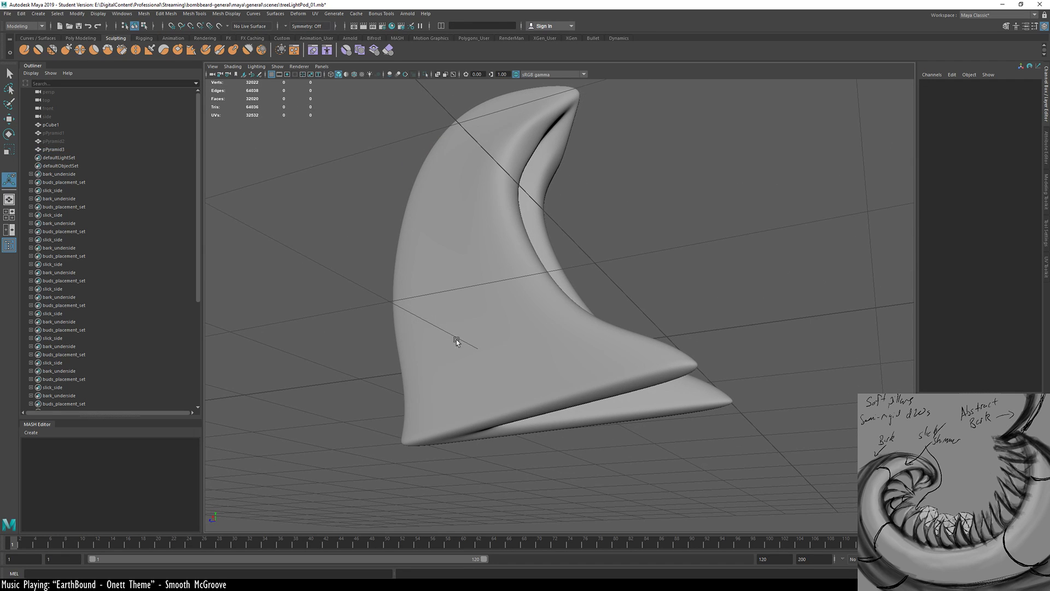
{"action": "left_click", "coordinate": [233, 66]}
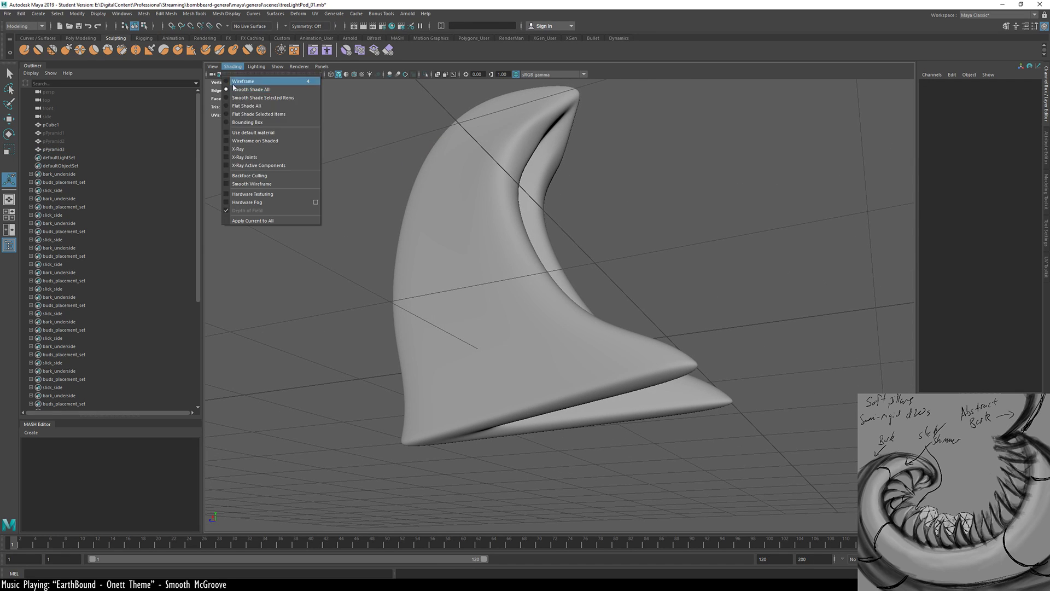
{"action": "left_click", "coordinate": [272, 141]}
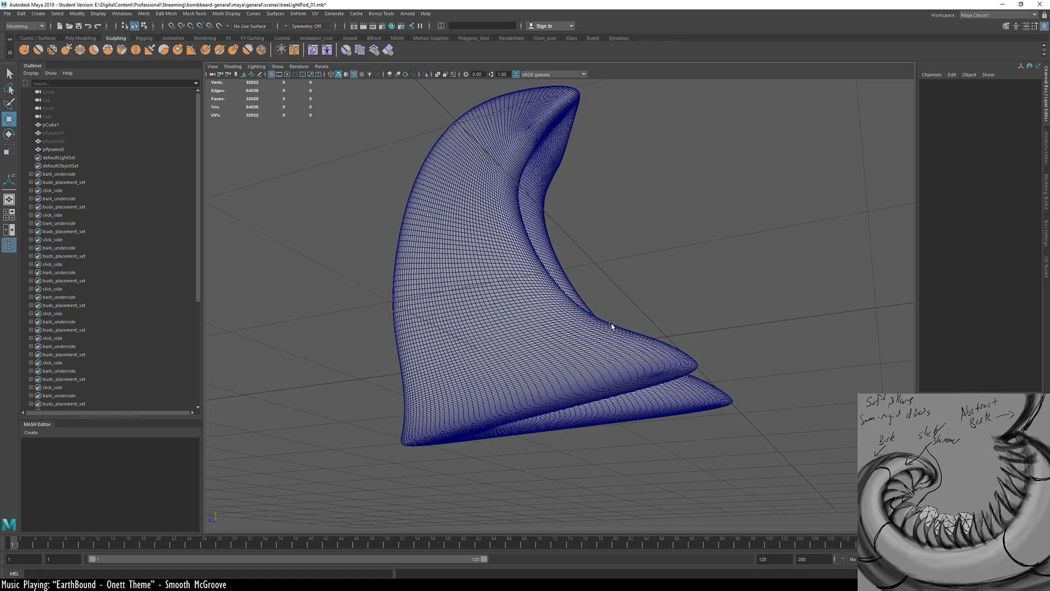
Examine the evenness of the smoothed spike's wireframe on its sides, inner groove and base
{"action": "left_click_drag", "start_coordinate": [612, 326], "coordinate": [530, 365], "text": "alt"}
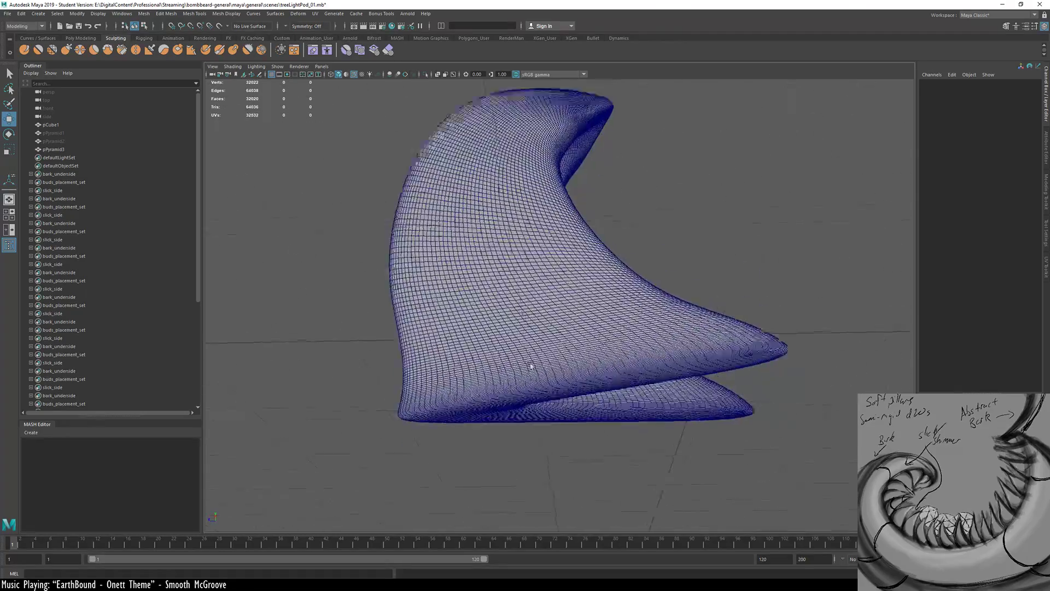
{"action": "right_click_drag", "start_coordinate": [531, 366], "coordinate": [551, 406], "text": "alt"}
{"action": "middle_click_drag", "start_coordinate": [552, 405], "coordinate": [502, 359], "text": "alt"}
{"action": "right_click_drag", "start_coordinate": [502, 359], "coordinate": [685, 364], "text": "alt"}
{"action": "middle_click_drag", "start_coordinate": [685, 363], "coordinate": [562, 380], "text": "alt"}
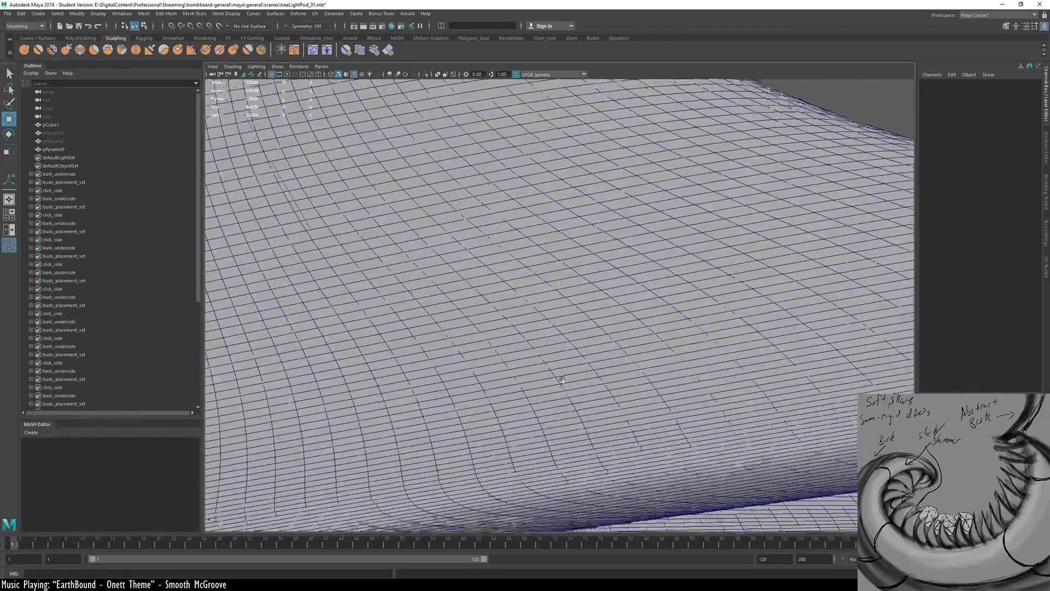
{"action": "left_click_drag", "start_coordinate": [562, 380], "coordinate": [579, 412], "text": "alt"}
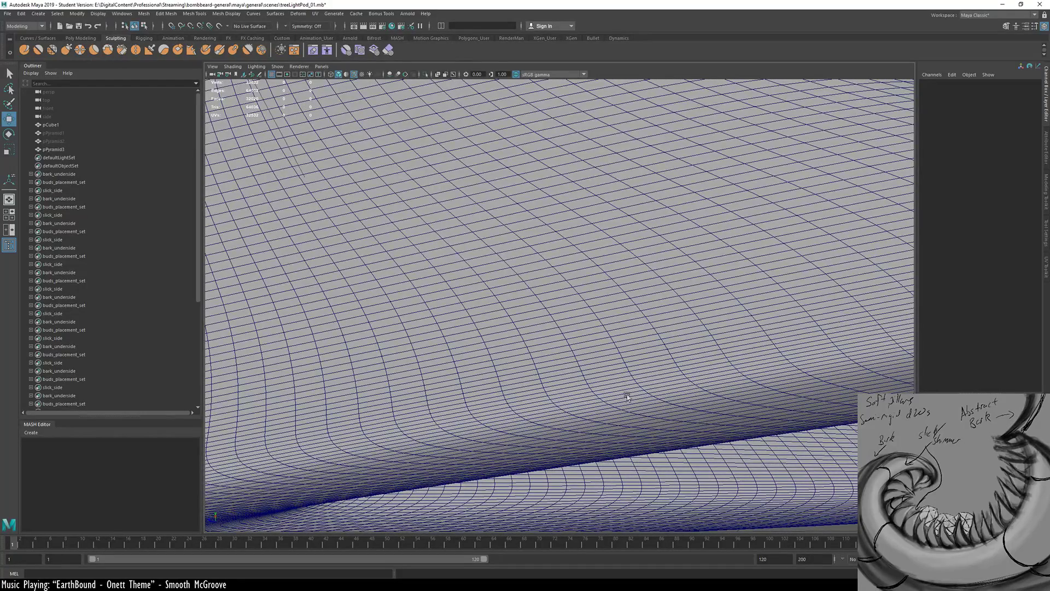
{"action": "right_click_drag", "start_coordinate": [599, 387], "coordinate": [445, 135], "text": "alt"}
{"action": "middle_click_drag", "start_coordinate": [404, 304], "coordinate": [441, 426], "text": "alt"}
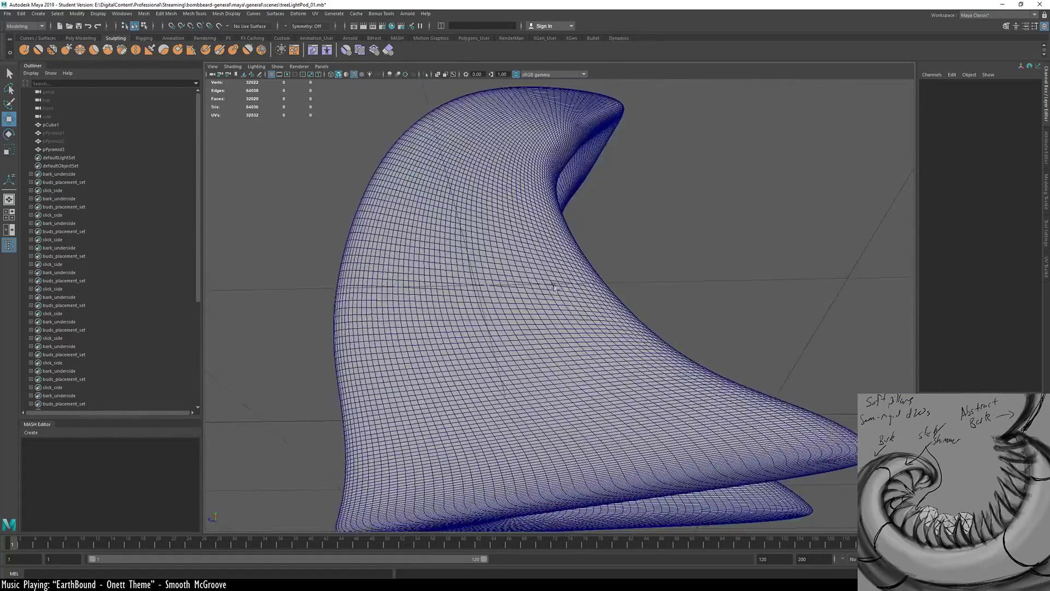
{"action": "left_click_drag", "start_coordinate": [442, 427], "coordinate": [335, 414], "text": "alt"}
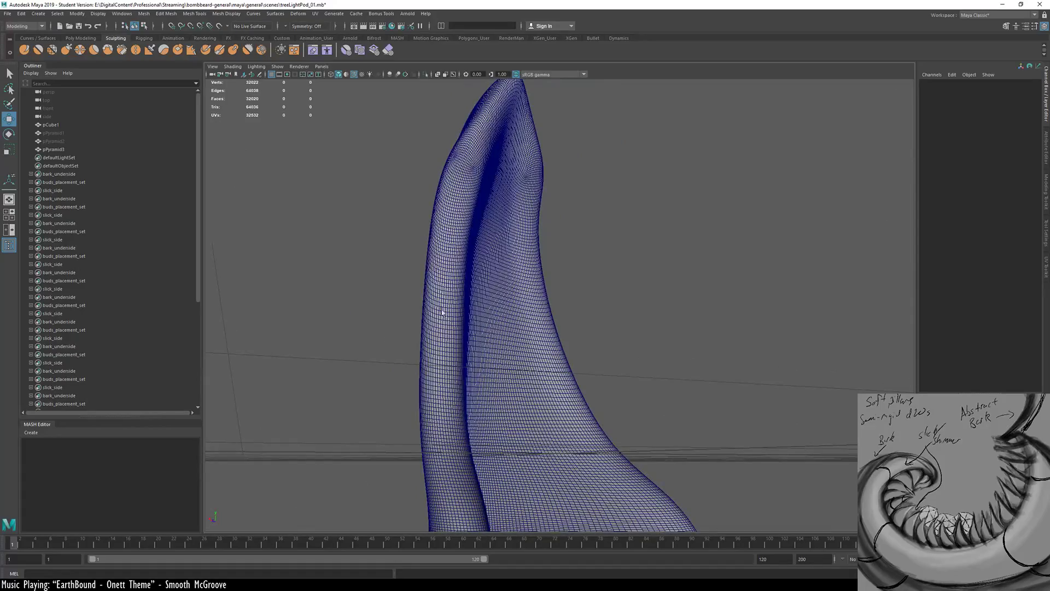
{"action": "left_click_drag", "start_coordinate": [466, 383], "coordinate": [446, 301], "text": "alt"}
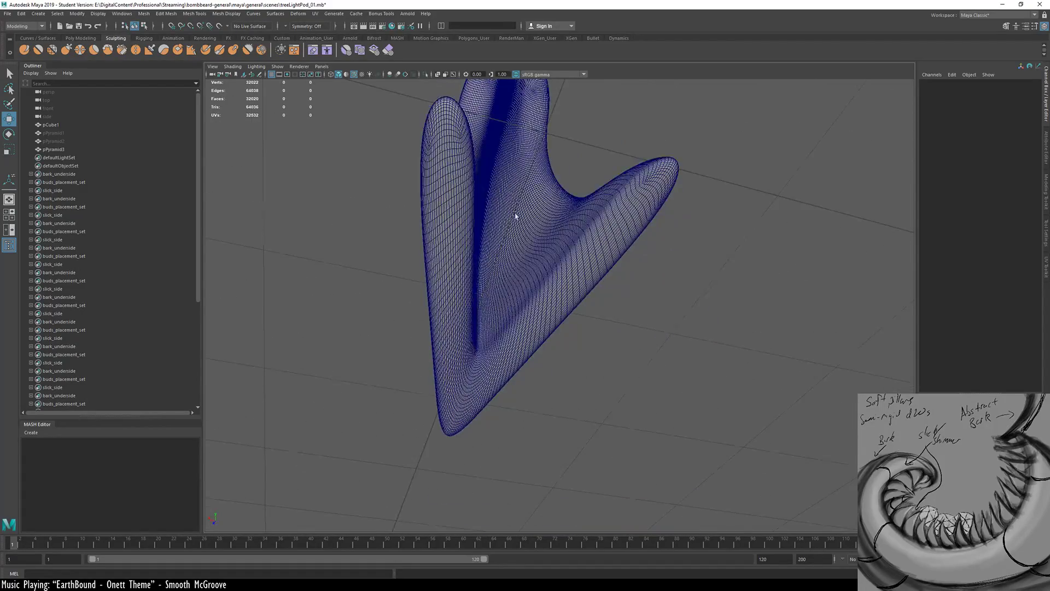
{"action": "left_click_drag", "start_coordinate": [515, 216], "coordinate": [591, 354], "text": "alt"}
{"action": "left_click_drag", "start_coordinate": [543, 297], "coordinate": [789, 337], "text": "alt"}
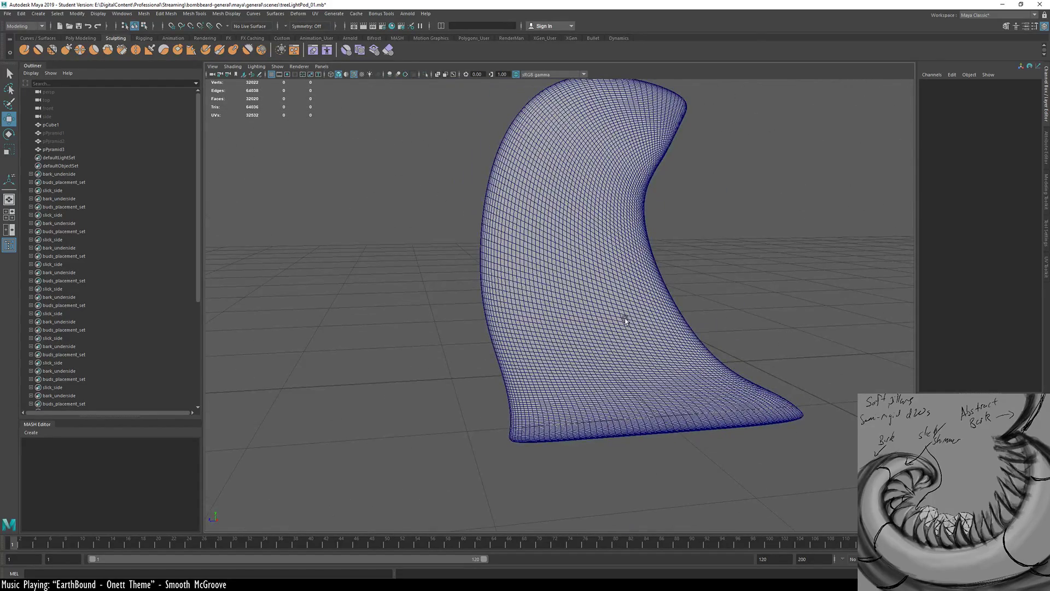
Delete the smoothed spike duplicate and unhide the original low-poly spike
{"action": "left_click", "coordinate": [574, 318]}
{"action": "key", "text": "Delete"}
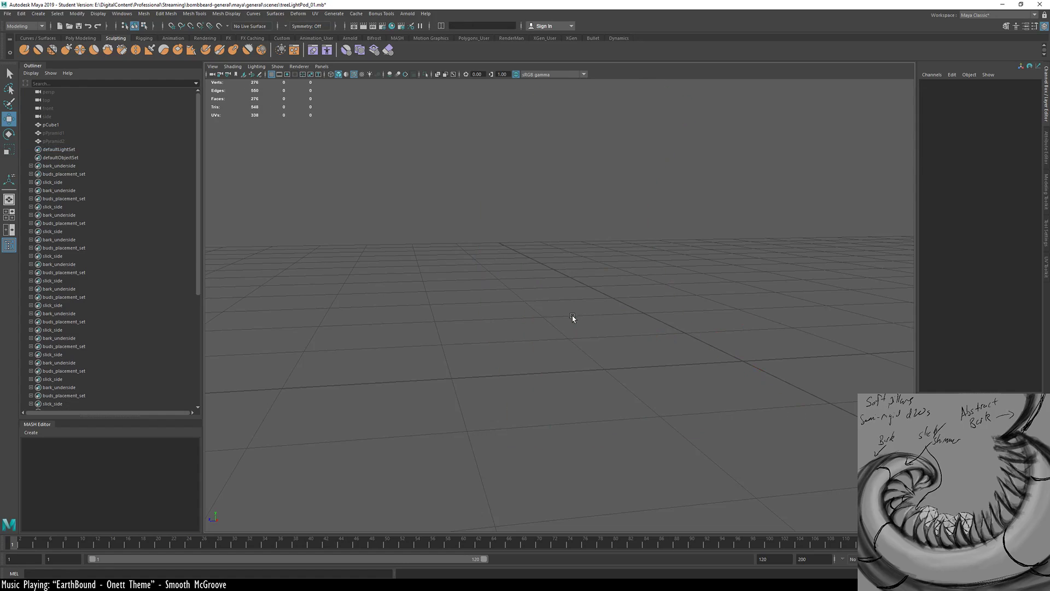
{"action": "left_click", "coordinate": [54, 132]}
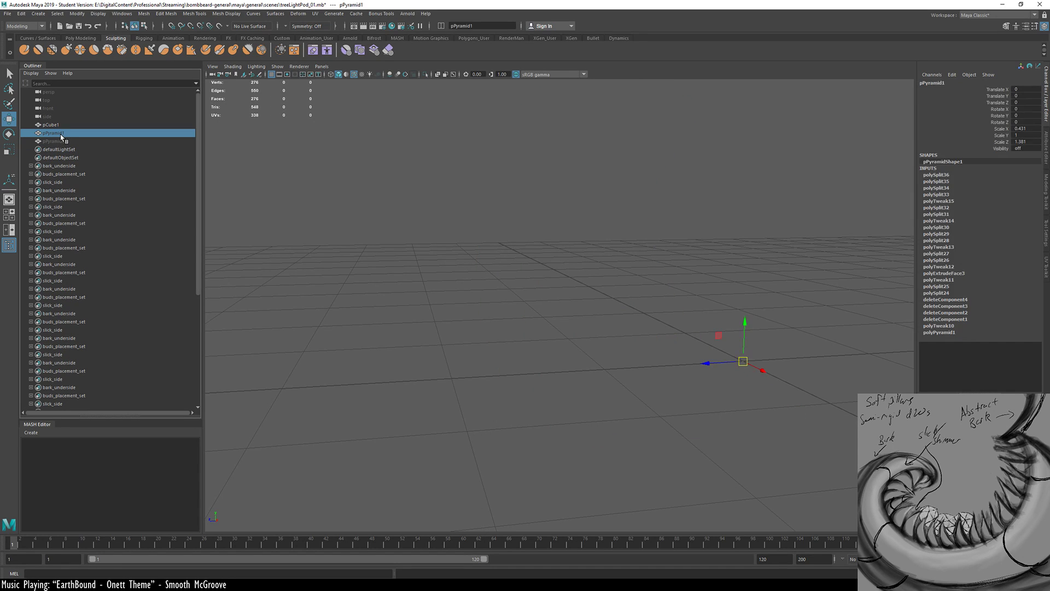
{"action": "key", "text": "h"}
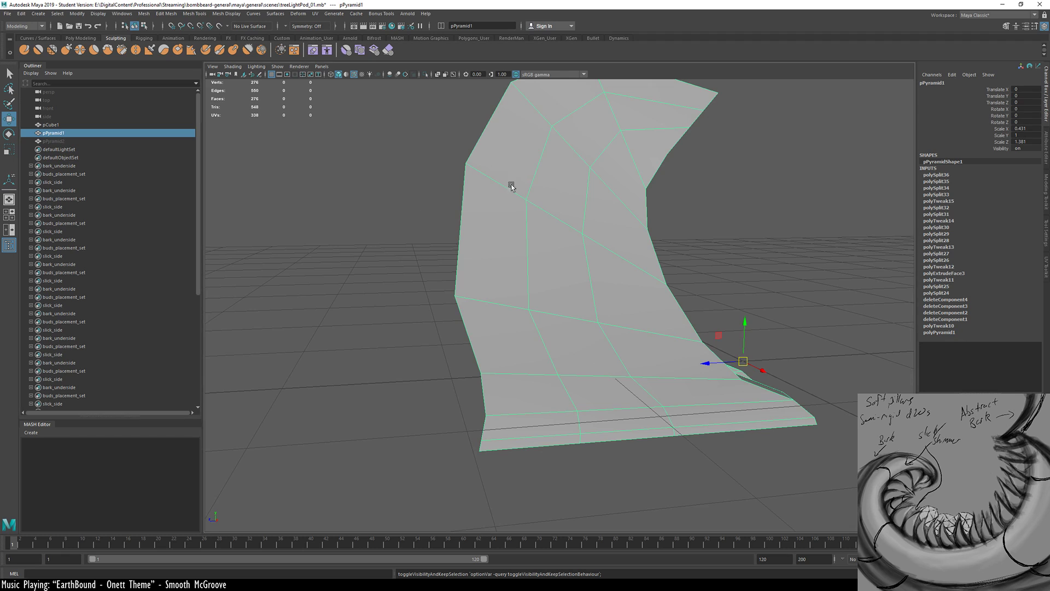
Delete the four lengthwise edge loops running along the outer and inner sides of the low-poly spike
{"action": "key", "text": "F10"}
{"action": "double_click", "coordinate": [529, 241]}
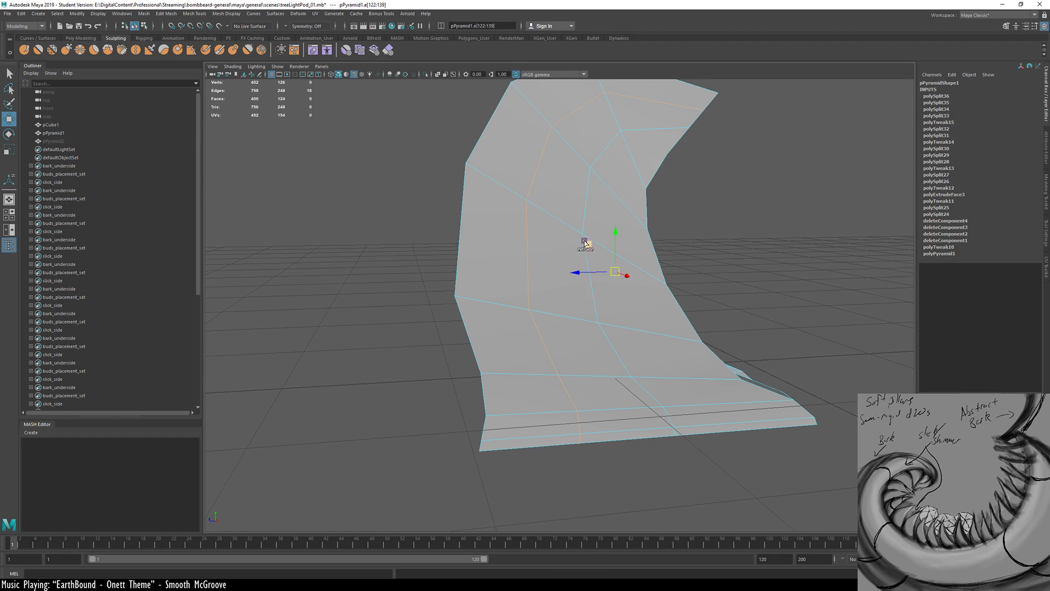
{"action": "left_click_drag", "start_coordinate": [582, 235], "coordinate": [346, 277], "text": "alt"}
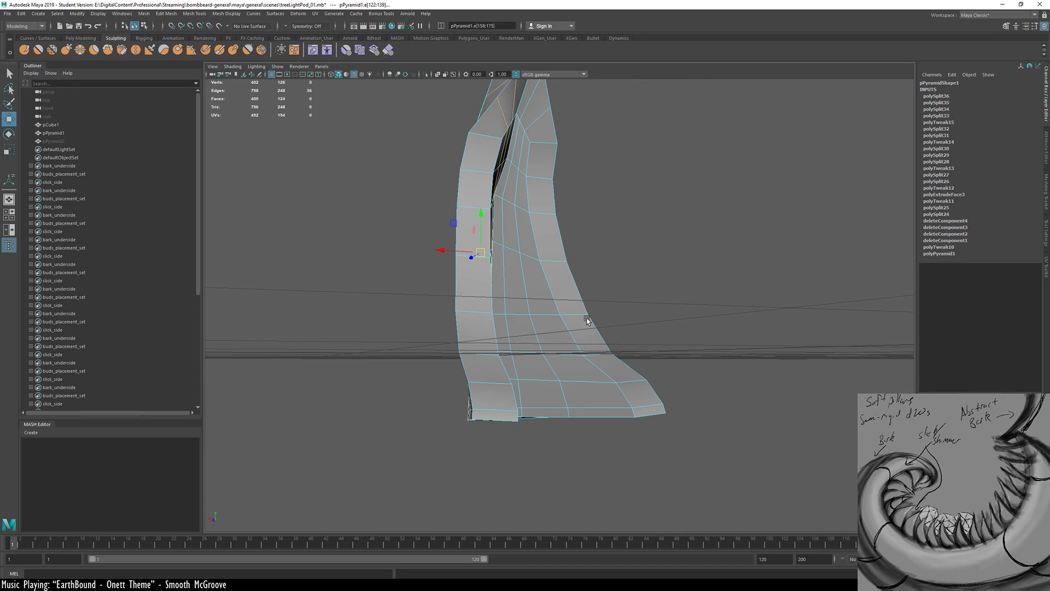
{"action": "left_click_drag", "start_coordinate": [584, 342], "coordinate": [334, 339], "text": "alt"}
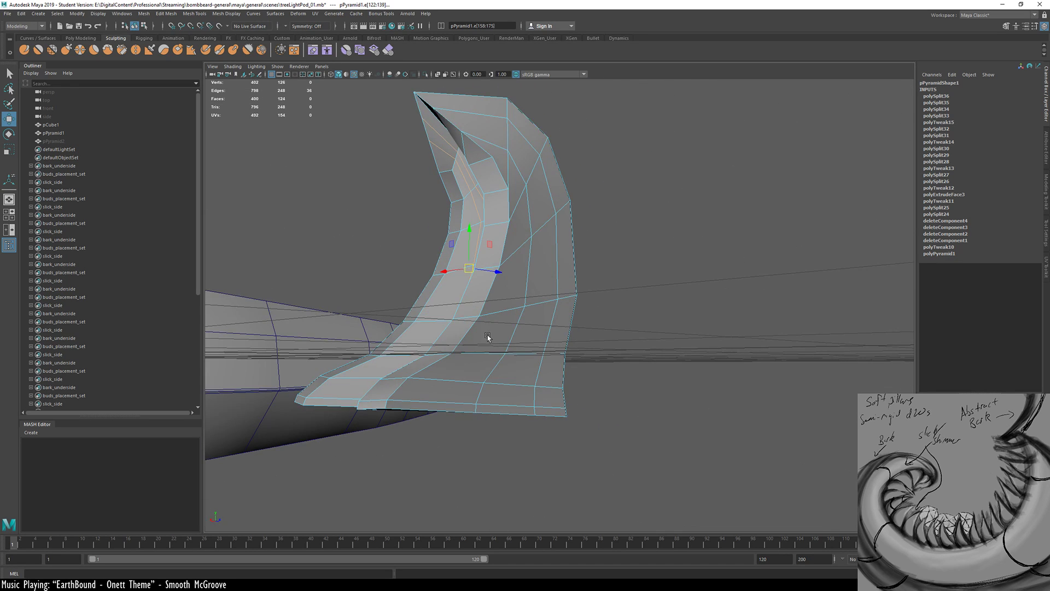
{"action": "key", "text": "q"}
{"action": "left_click", "coordinate": [526, 283]}
{"action": "double_click", "coordinate": [525, 282], "text": "shift"}
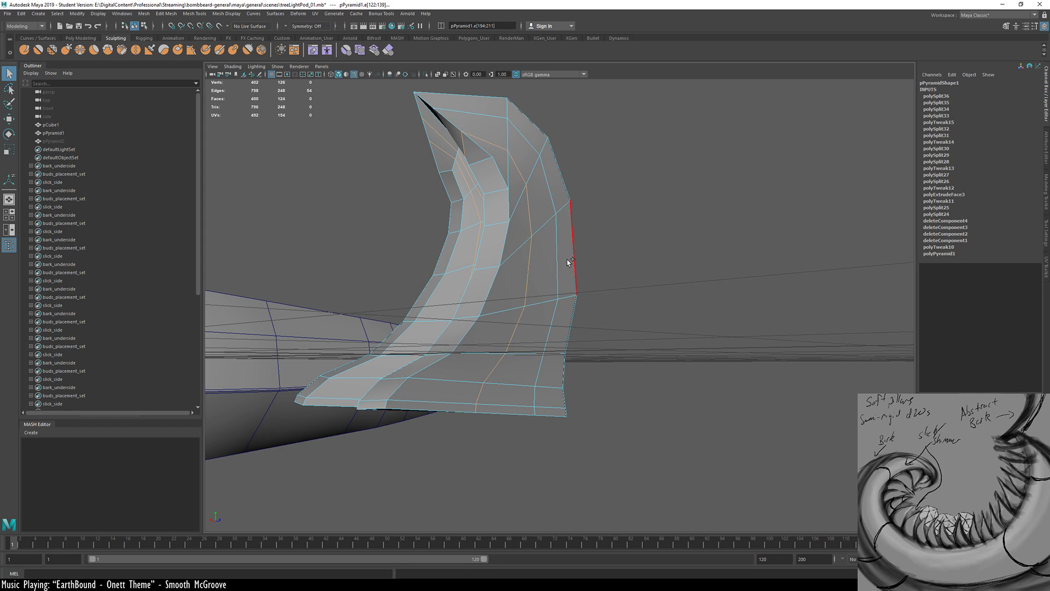
{"action": "double_click", "coordinate": [557, 261], "text": "shift"}
{"action": "left_click_drag", "start_coordinate": [527, 280], "coordinate": [558, 289], "text": "alt"}
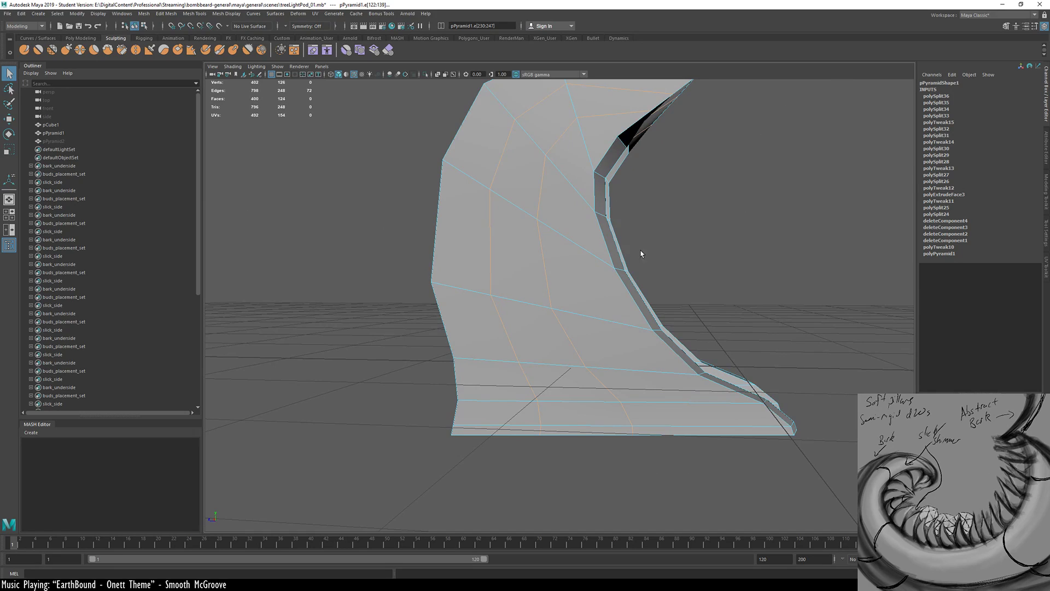
{"action": "left_click_drag", "start_coordinate": [641, 254], "coordinate": [545, 285], "text": "alt"}
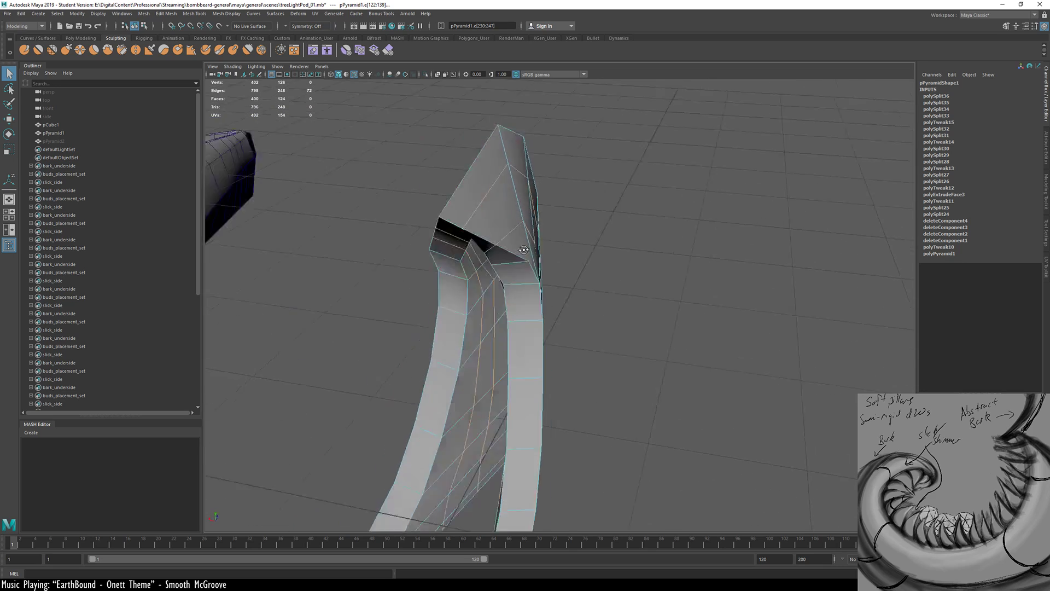
{"action": "left_click_drag", "start_coordinate": [469, 272], "coordinate": [558, 300], "text": "alt"}
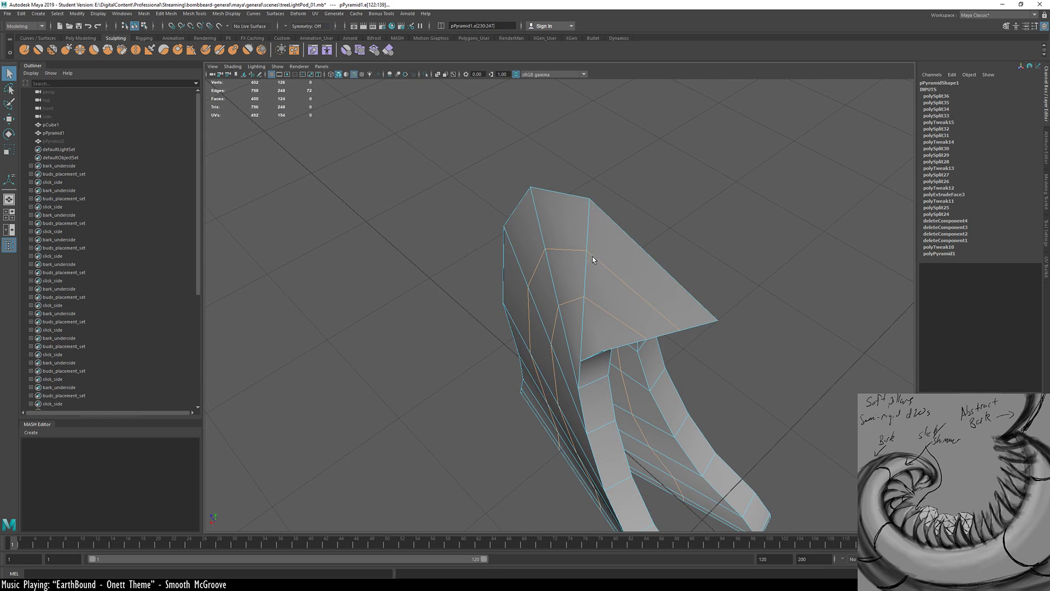
{"action": "left_click_drag", "start_coordinate": [593, 257], "coordinate": [728, 212], "text": "alt"}
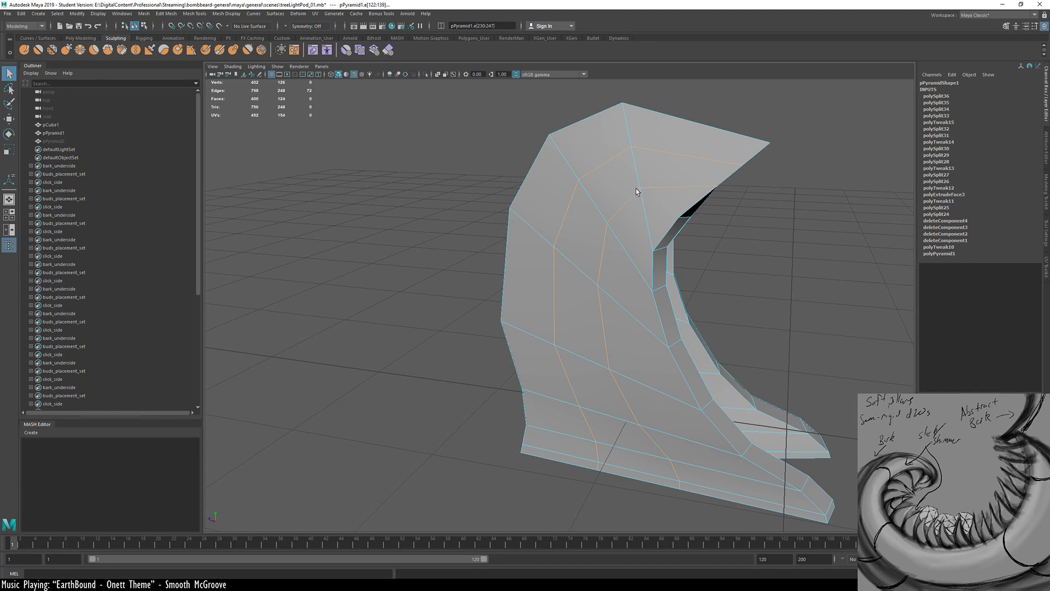
{"action": "left_click_drag", "start_coordinate": [668, 202], "coordinate": [599, 166], "text": "alt"}
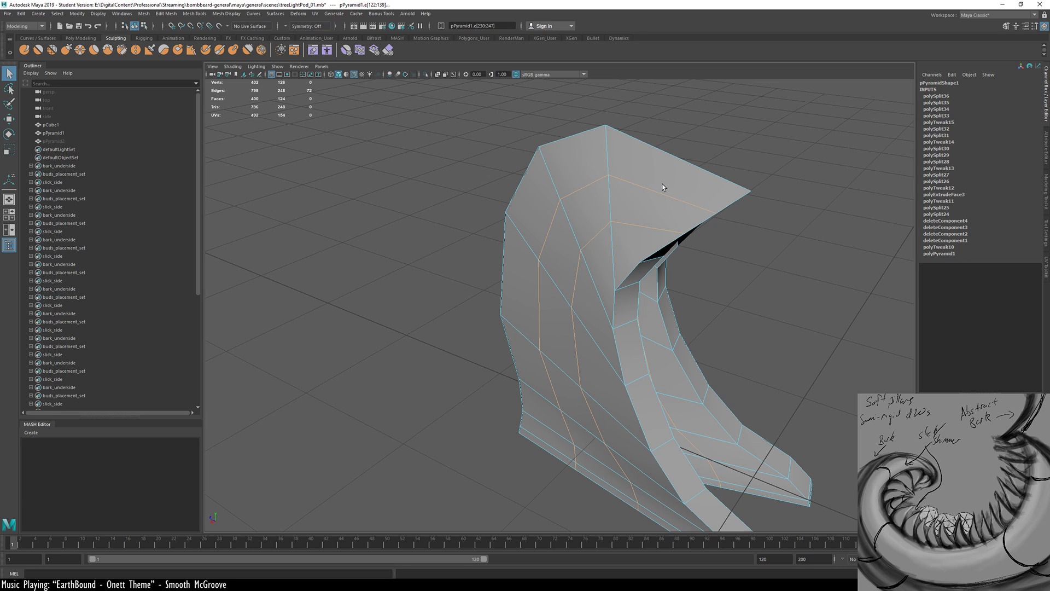
{"action": "left_click_drag", "start_coordinate": [679, 205], "coordinate": [453, 188], "text": "alt"}
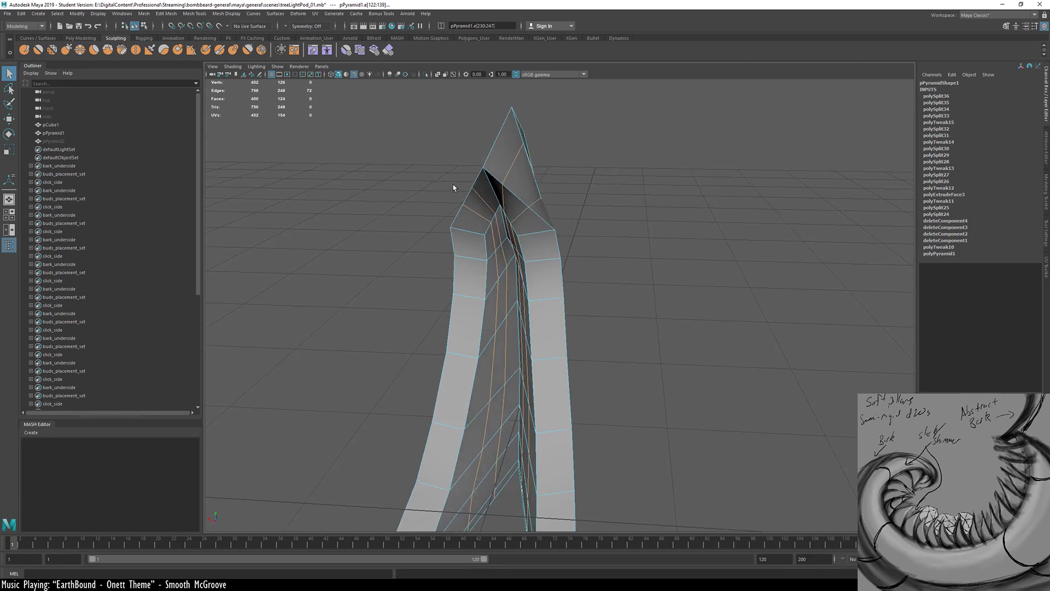
{"action": "left_click_drag", "start_coordinate": [524, 209], "coordinate": [497, 269], "text": "alt"}
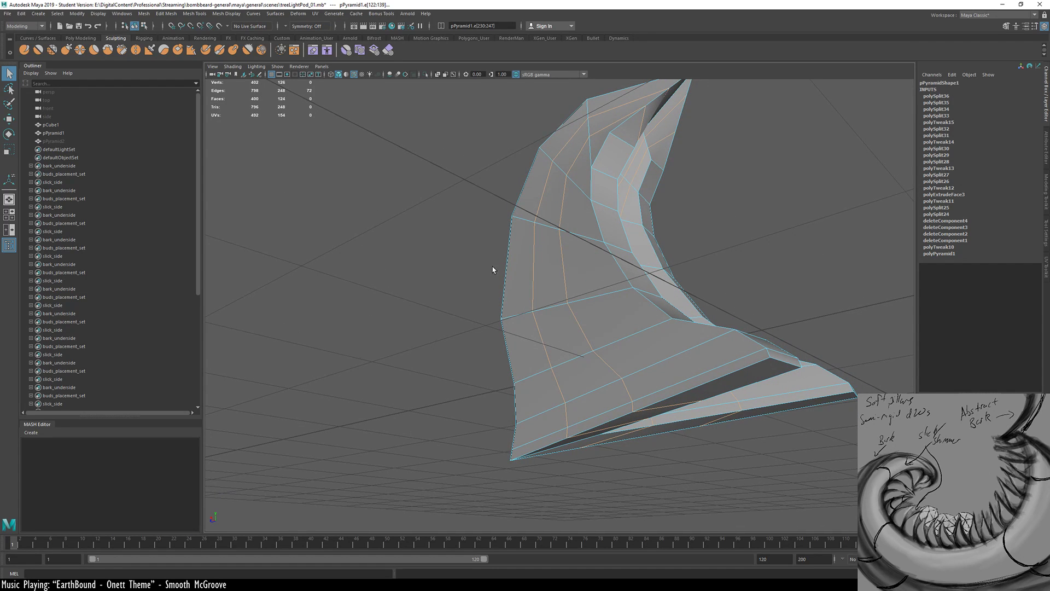
{"action": "key", "text": "ctrl+Delete"}
Examine the low-poly spike's remaining edge flow on its underside, inner groove and outer sides
{"action": "left_click_drag", "start_coordinate": [680, 264], "coordinate": [622, 211], "text": "alt"}
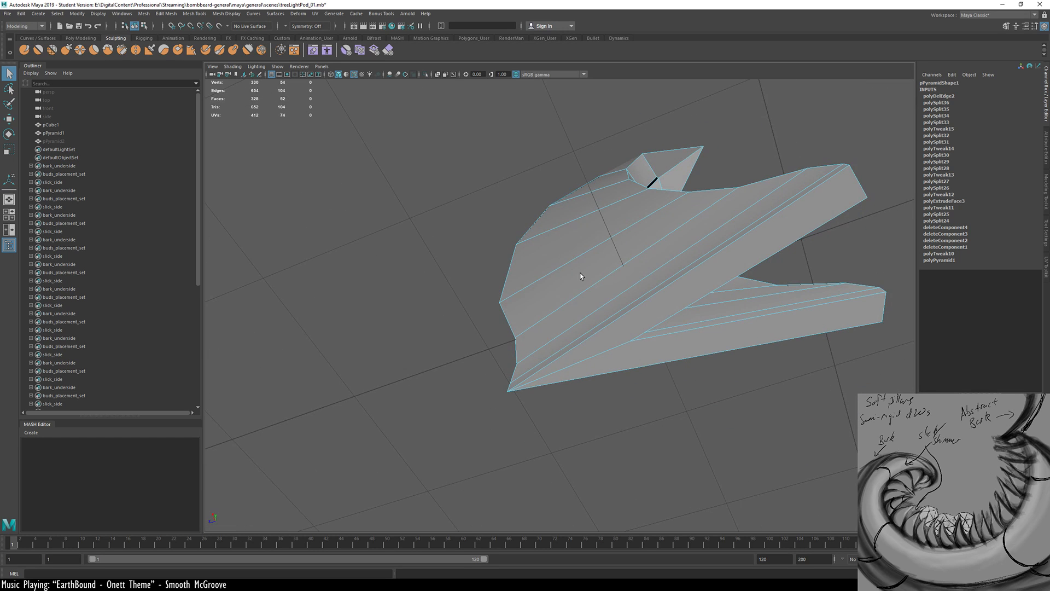
{"action": "left_click_drag", "start_coordinate": [601, 353], "coordinate": [625, 319], "text": "alt"}
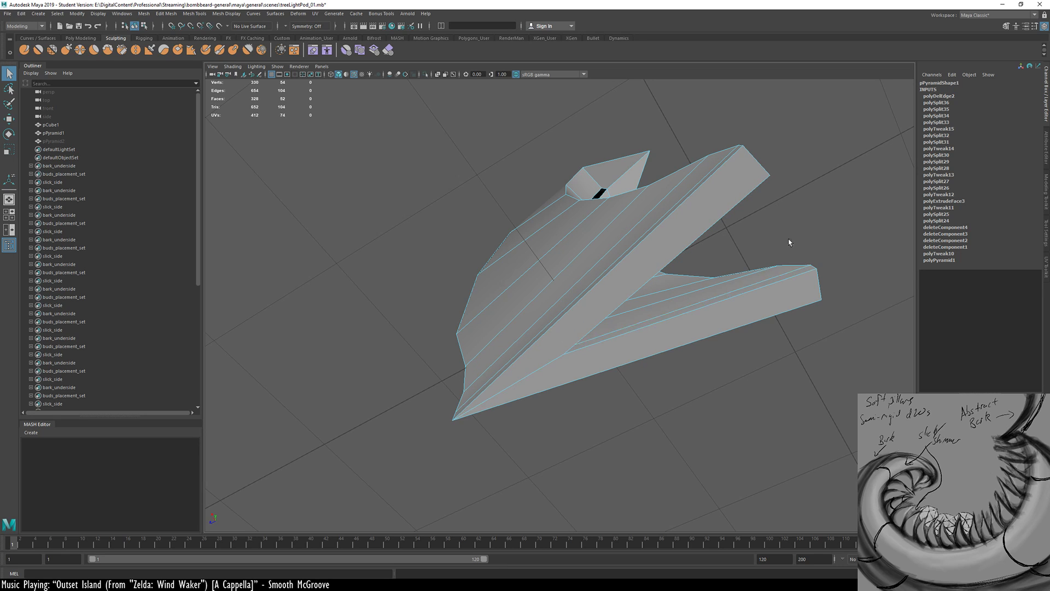
{"action": "left_click_drag", "start_coordinate": [565, 301], "coordinate": [504, 389], "text": "alt"}
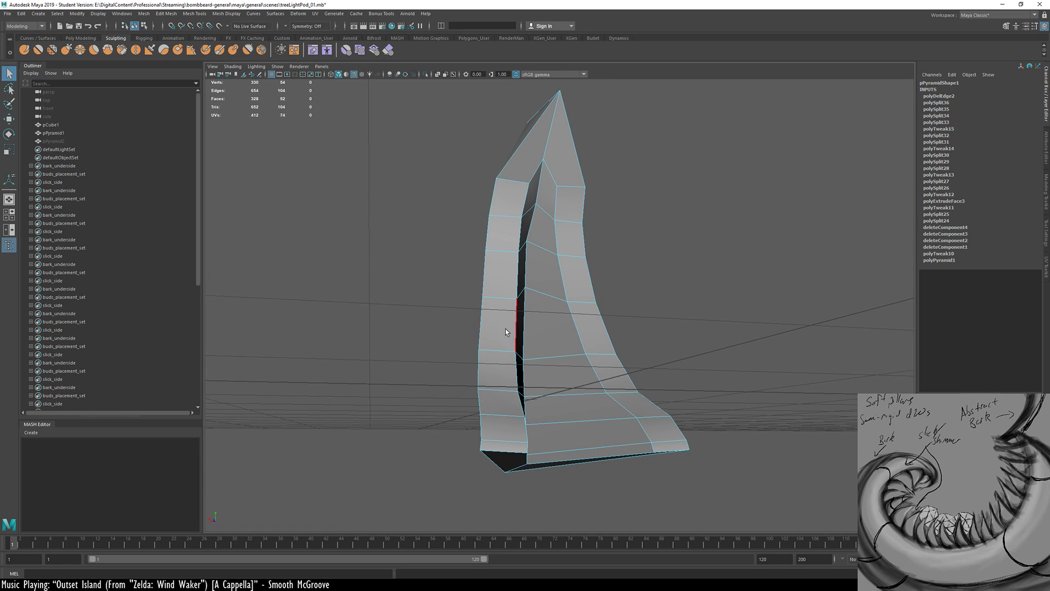
{"action": "left_click_drag", "start_coordinate": [492, 399], "coordinate": [596, 363], "text": "alt"}
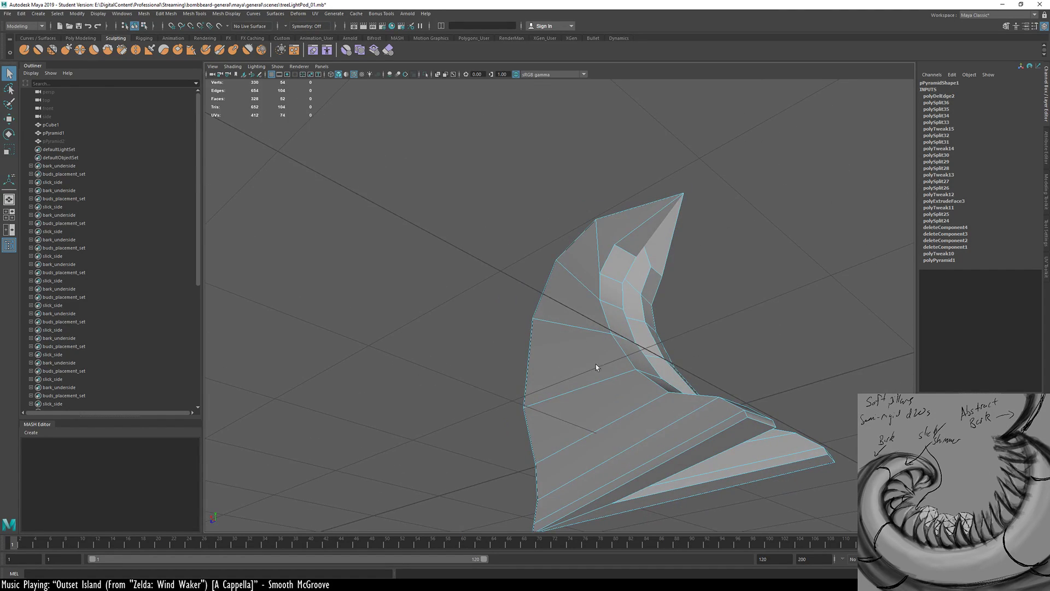
{"action": "left_click_drag", "start_coordinate": [670, 444], "coordinate": [583, 406], "text": "alt"}
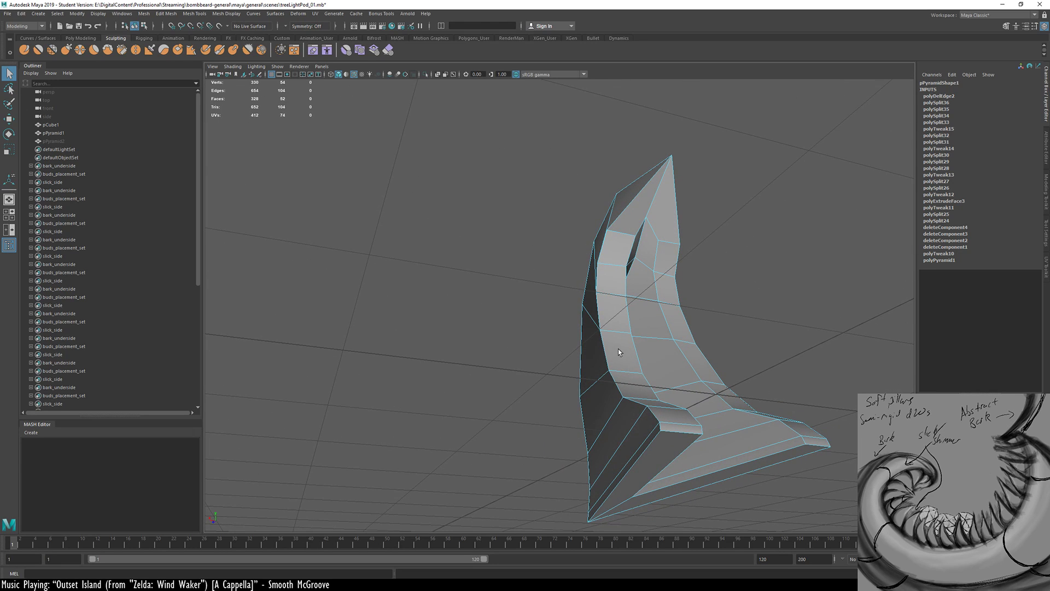
{"action": "left_click_drag", "start_coordinate": [615, 352], "coordinate": [538, 273], "text": "alt"}
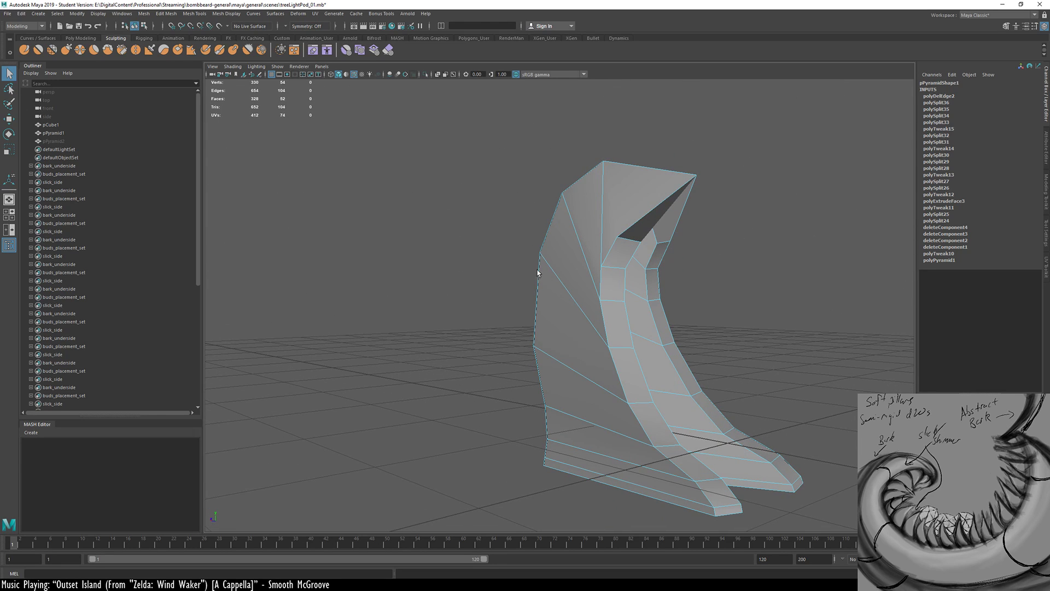
{"action": "left_click_drag", "start_coordinate": [624, 384], "coordinate": [636, 352], "text": "alt"}
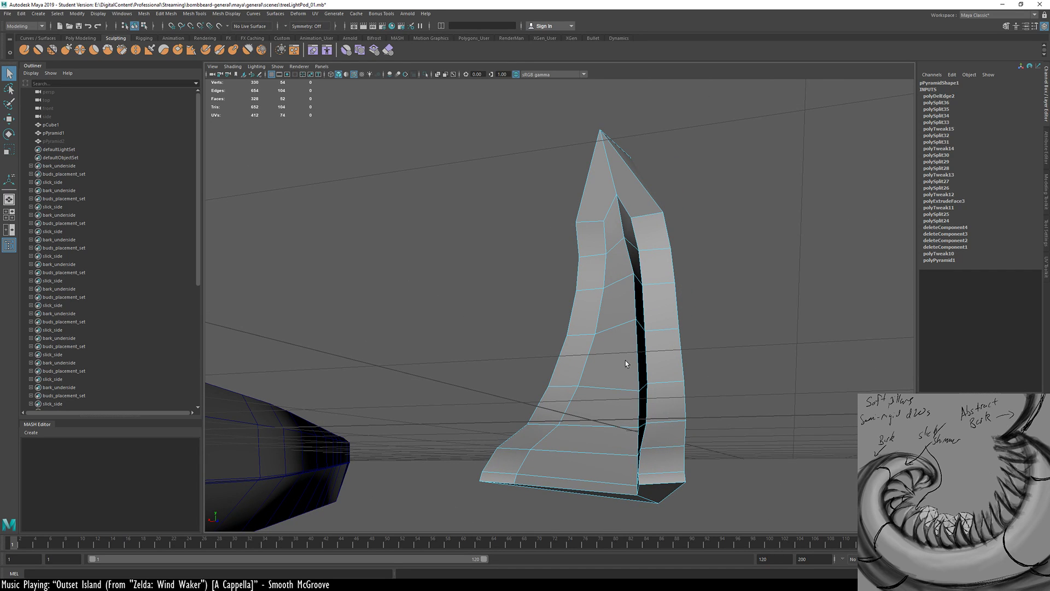
{"action": "left_click_drag", "start_coordinate": [621, 365], "coordinate": [668, 385], "text": "alt"}
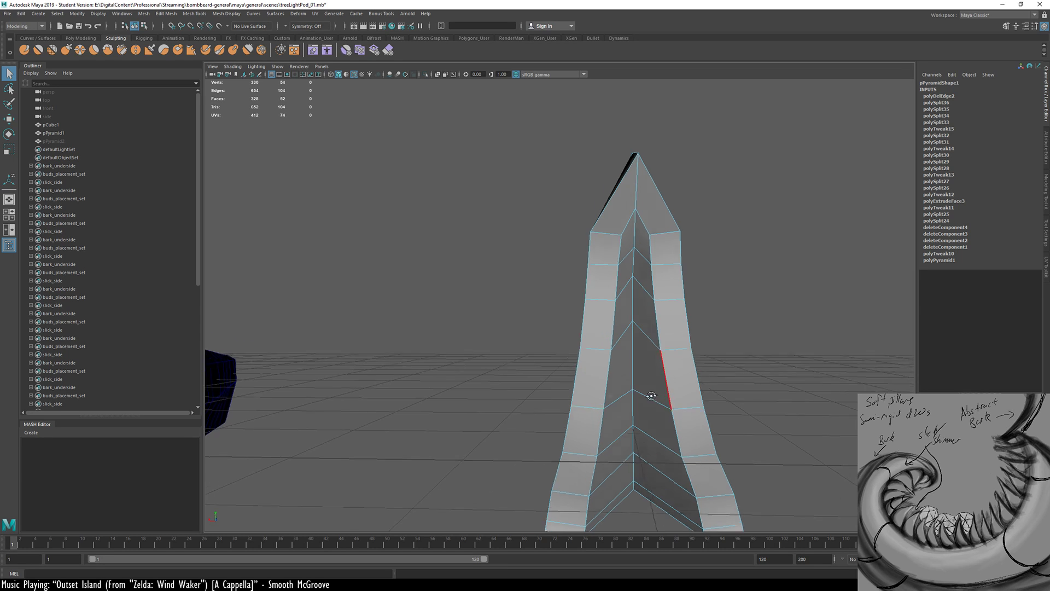
{"action": "left_click_drag", "start_coordinate": [646, 383], "coordinate": [685, 402], "text": "alt"}
{"action": "left_click_drag", "start_coordinate": [597, 361], "coordinate": [632, 346], "text": "alt"}
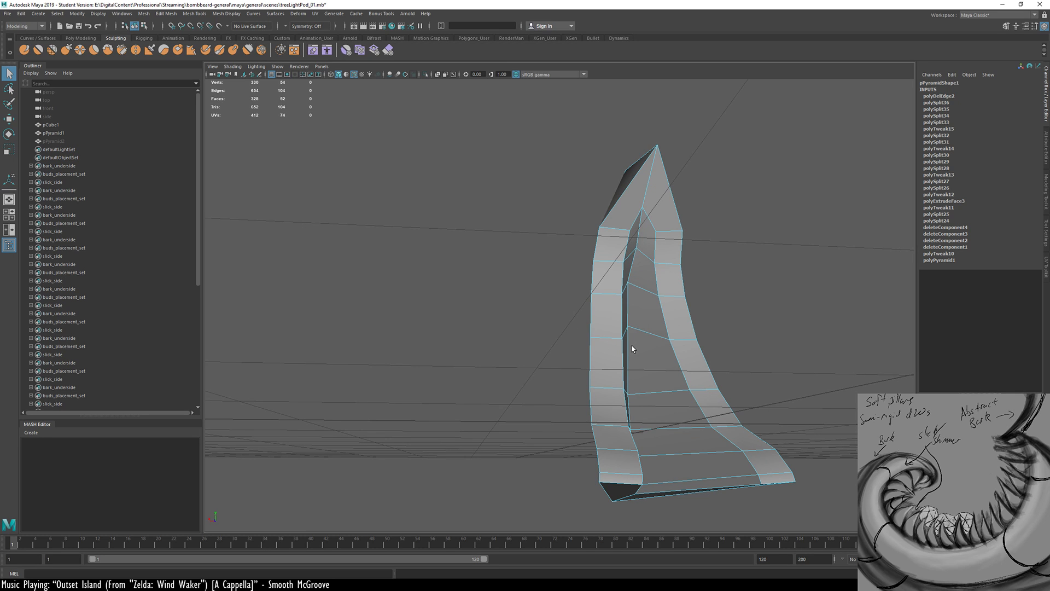
{"action": "left_click_drag", "start_coordinate": [656, 402], "coordinate": [794, 361], "text": "alt"}
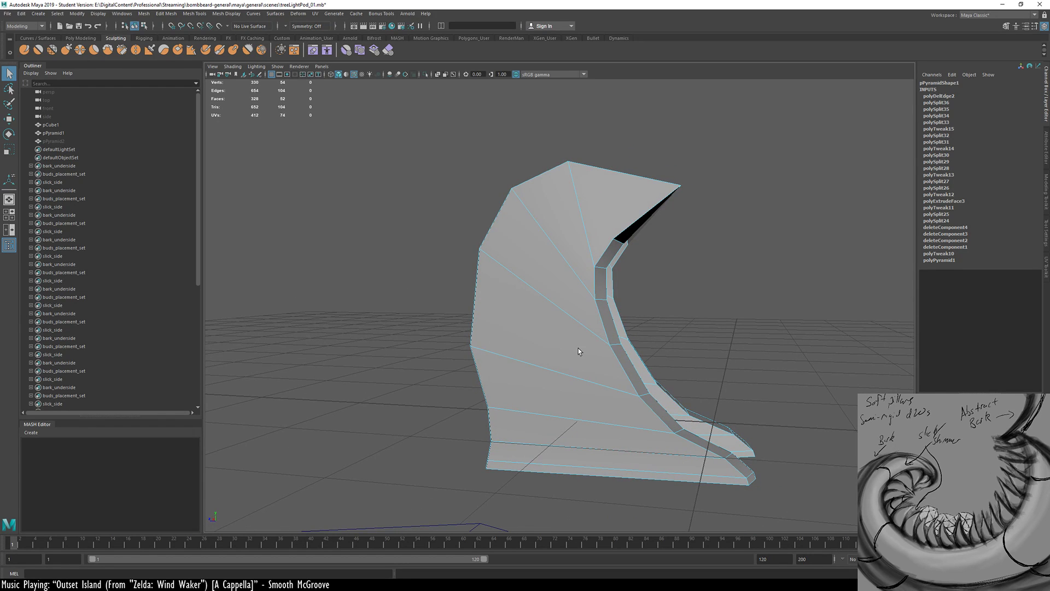
{"action": "left_click_drag", "start_coordinate": [574, 351], "coordinate": [457, 305], "text": "alt"}
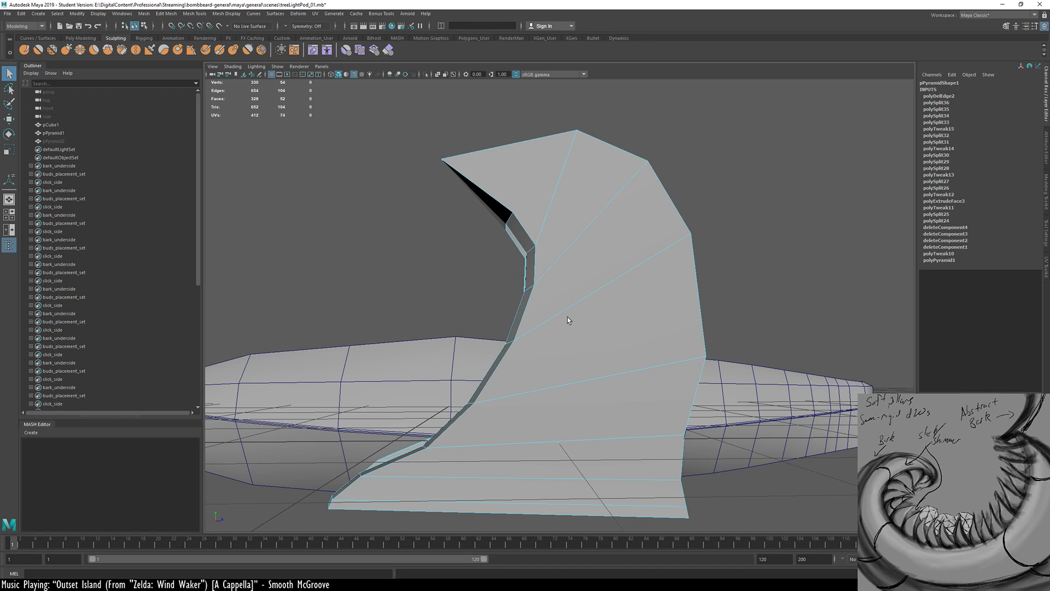
{"action": "left_click_drag", "start_coordinate": [569, 320], "coordinate": [704, 313], "text": "alt"}
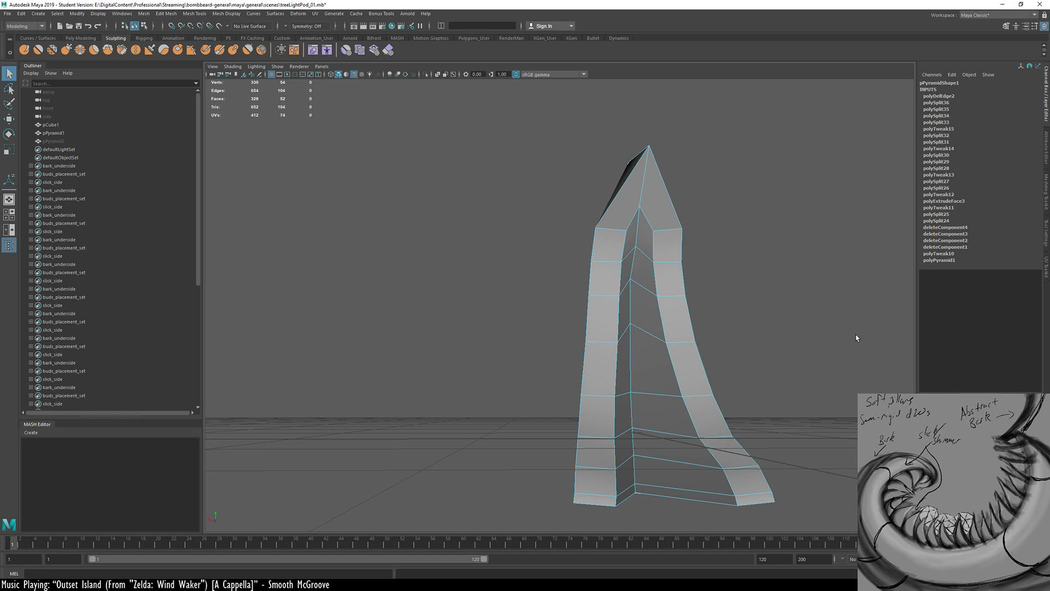
Return the low-poly spike to object selection, duplicate it and hide the original pPyramid1
{"action": "right_click_drag", "start_coordinate": [640, 394], "coordinate": [664, 367]}
{"action": "left_click", "coordinate": [563, 351]}
{"action": "left_click_drag", "start_coordinate": [588, 353], "coordinate": [643, 413], "text": "alt"}
{"action": "left_click", "coordinate": [60, 134]}
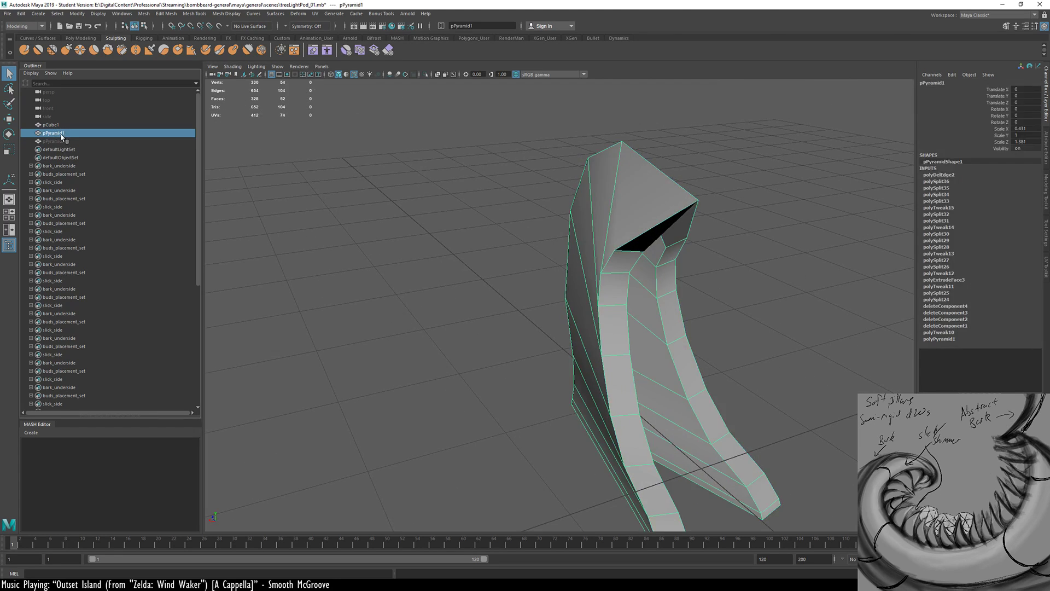
{"action": "key", "text": "ctrl+d"}
{"action": "left_click", "coordinate": [58, 132]}
{"action": "key", "text": "ctrl+h"}
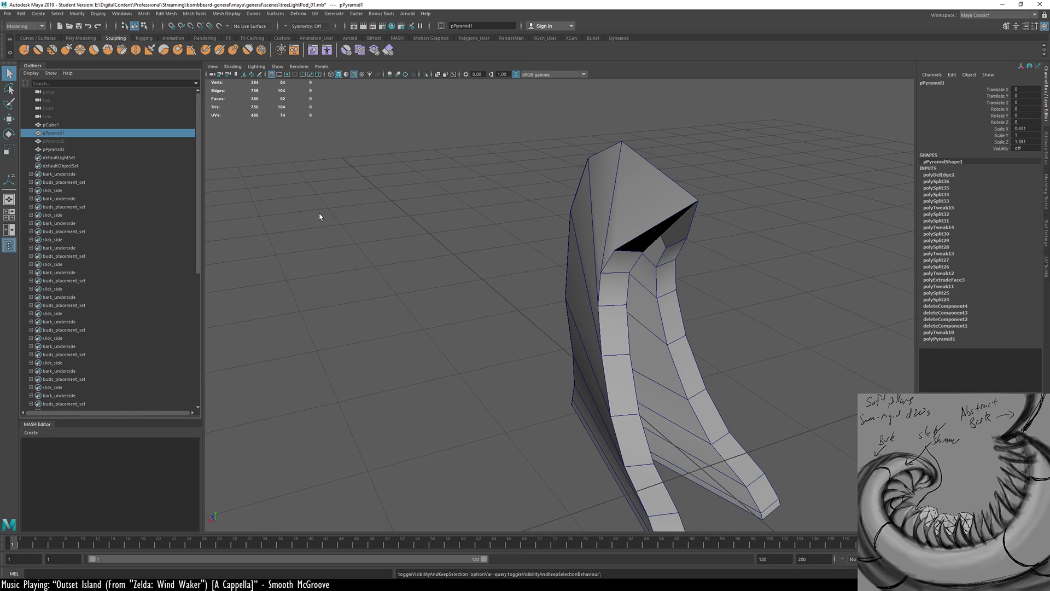
Save the current scene
{"action": "key", "text": "ctrl+s"}
{"action": "left_click", "coordinate": [506, 307]}
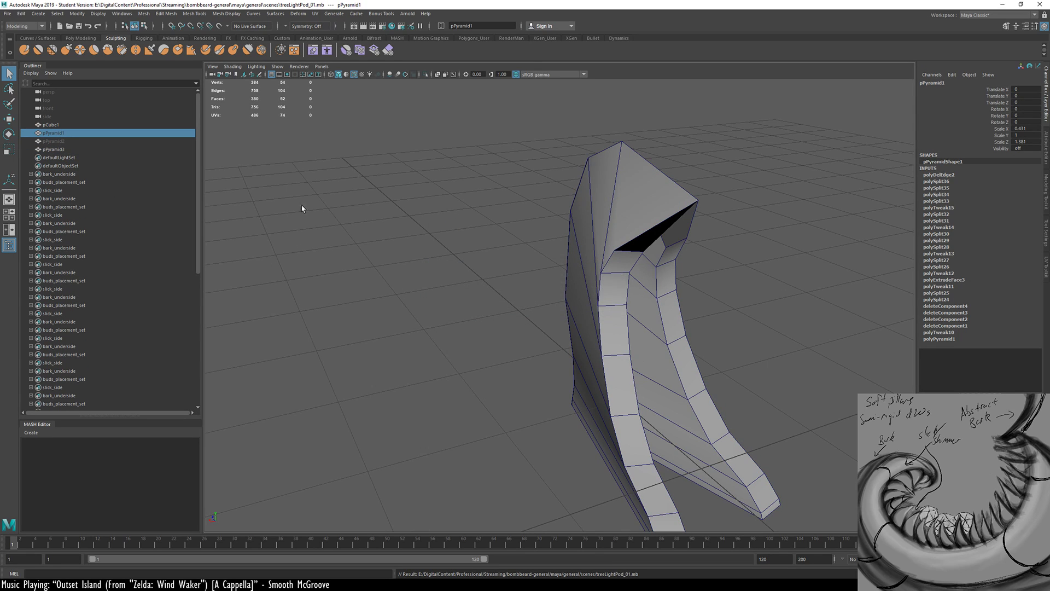
Delete the new unsmoothed spike duplicate pPyramid3 and unhide the earlier smoothed spike pPyramid2
{"action": "left_click", "coordinate": [77, 150]}
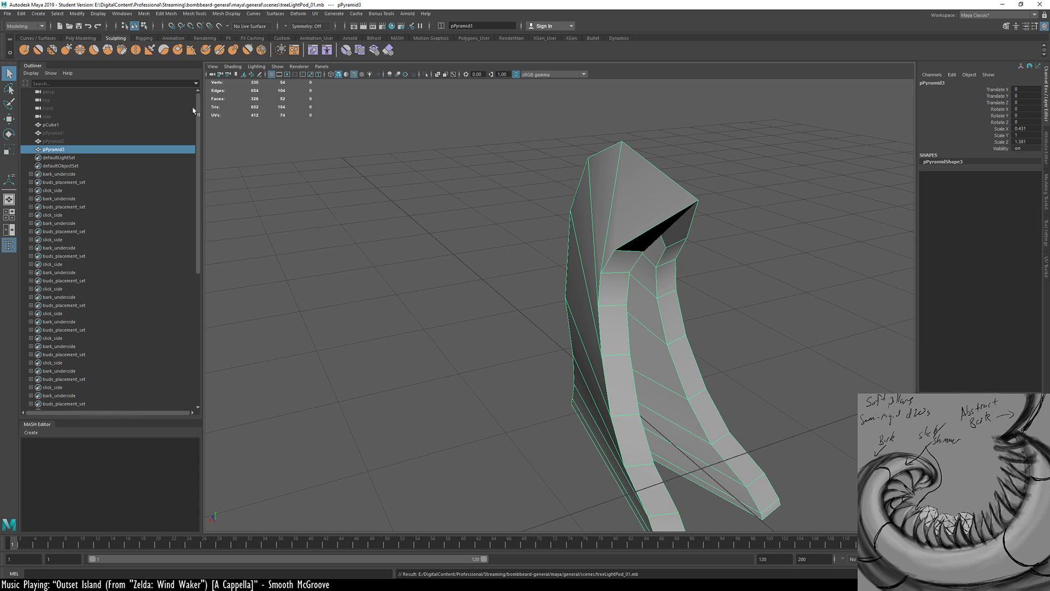
{"action": "left_click_drag", "start_coordinate": [574, 350], "coordinate": [540, 365], "text": "alt"}
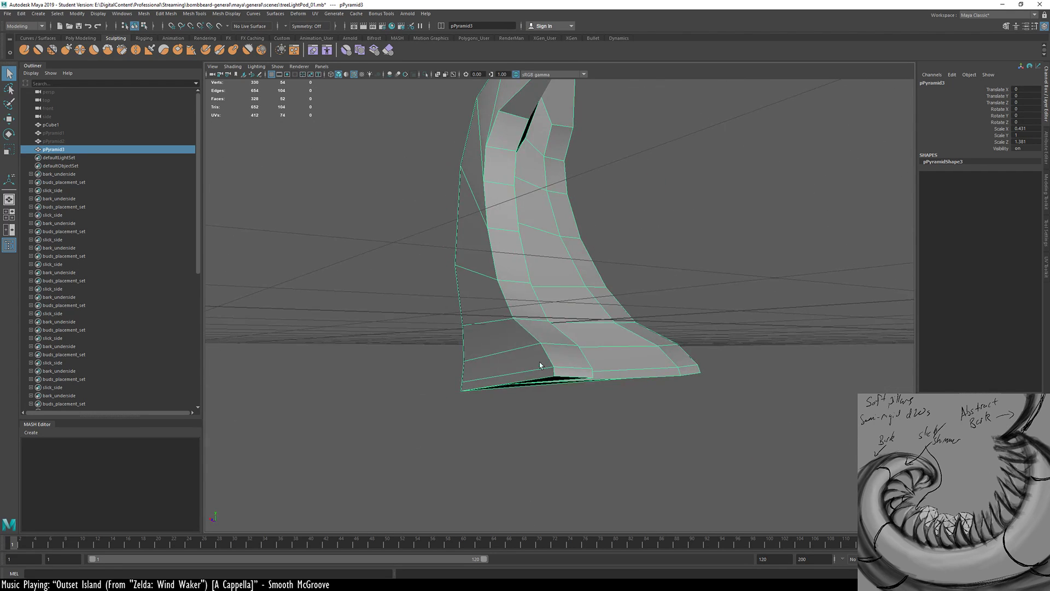
{"action": "key", "text": "Delete"}
{"action": "left_click", "coordinate": [68, 141]}
{"action": "key", "text": "h"}
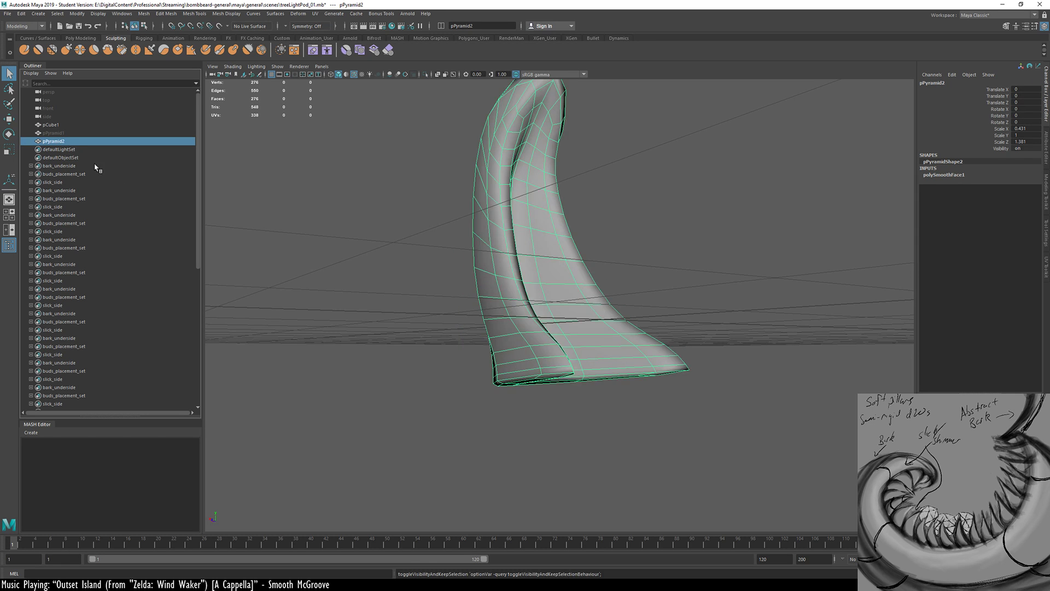
Examine the mesh at the smoothed spike's base and underside, comparing the smooth preview with the unsmoothed display
{"action": "mouse_move", "coordinate": [558, 315]}
{"action": "left_mouse_down", "text": "alt"}
{"action": "mouse_move", "coordinate": [590, 297]}
{"action": "mouse_move", "coordinate": [566, 315]}
{"action": "left_mouse_up", "text": "alt"}
{"action": "key", "text": "1"}
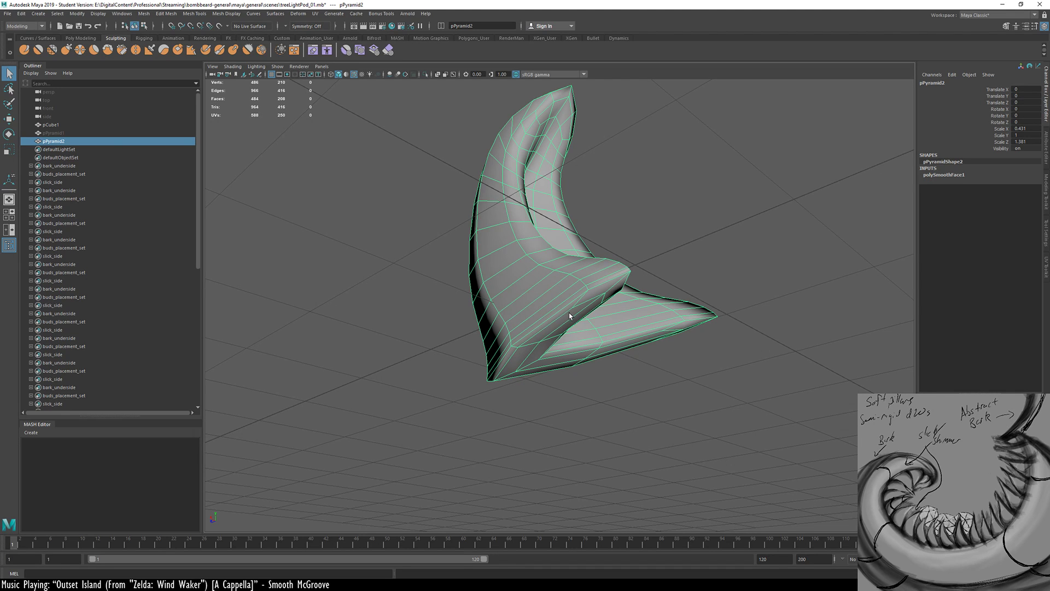
{"action": "left_click_drag", "start_coordinate": [556, 340], "coordinate": [552, 308], "text": "alt"}
{"action": "key", "text": "1"}
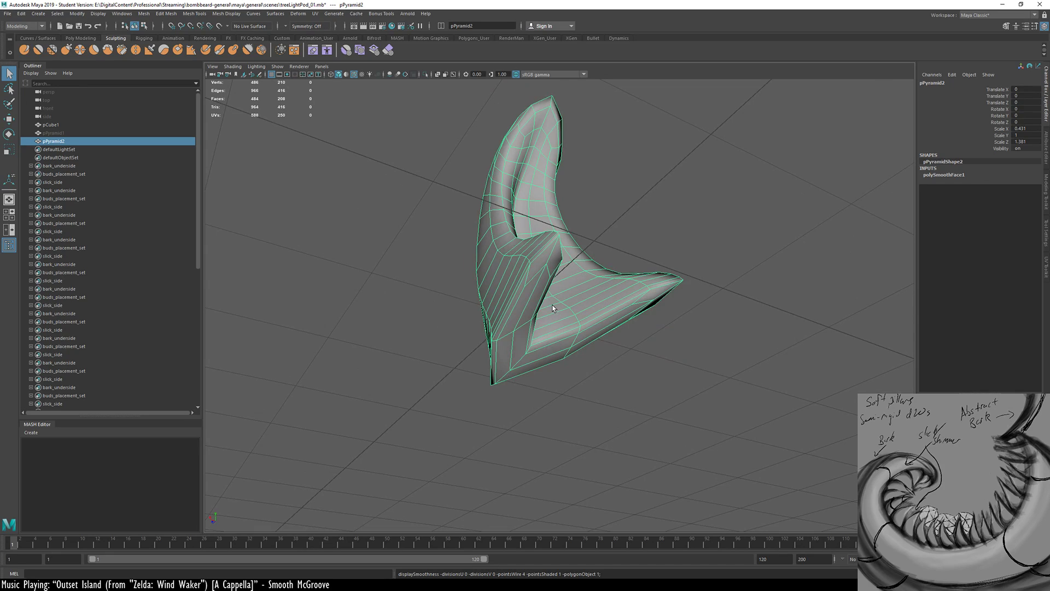
{"action": "key", "text": "3"}
{"action": "key", "text": "2"}
{"action": "key", "text": "1"}
{"action": "right_click_drag", "start_coordinate": [534, 294], "coordinate": [560, 289], "text": "alt"}
{"action": "middle_click_drag", "start_coordinate": [560, 289], "coordinate": [589, 304], "text": "alt"}
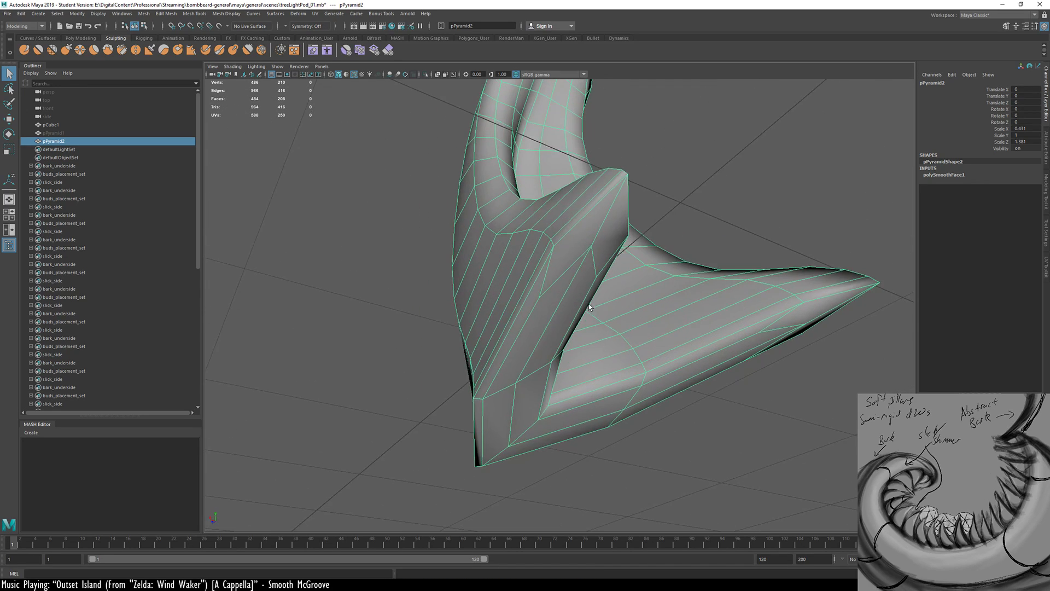
{"action": "left_click_drag", "start_coordinate": [588, 304], "coordinate": [550, 316], "text": "alt"}
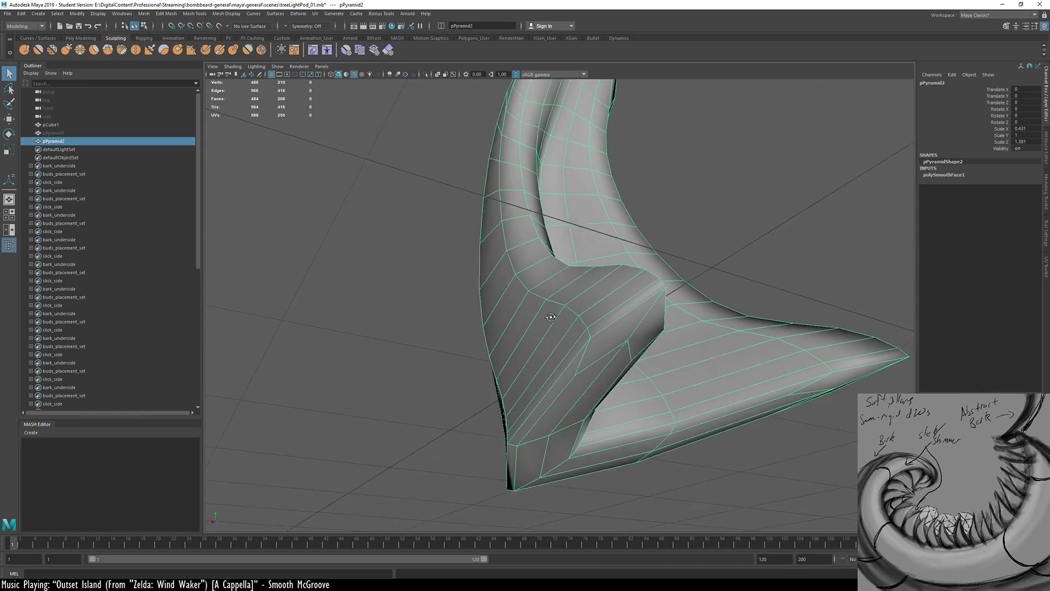
Enable Object X symmetry and reposition a mirrored vertex pair on the underside of the smoothed spike's base prongs
{"action": "key", "text": "F10"}
{"action": "left_click_drag", "start_coordinate": [612, 330], "coordinate": [393, 201], "text": "alt"}
{"action": "key", "text": "F9"}
{"action": "right_click", "coordinate": [401, 257]}
{"action": "key", "text": "w"}
{"action": "left_click", "coordinate": [386, 240]}
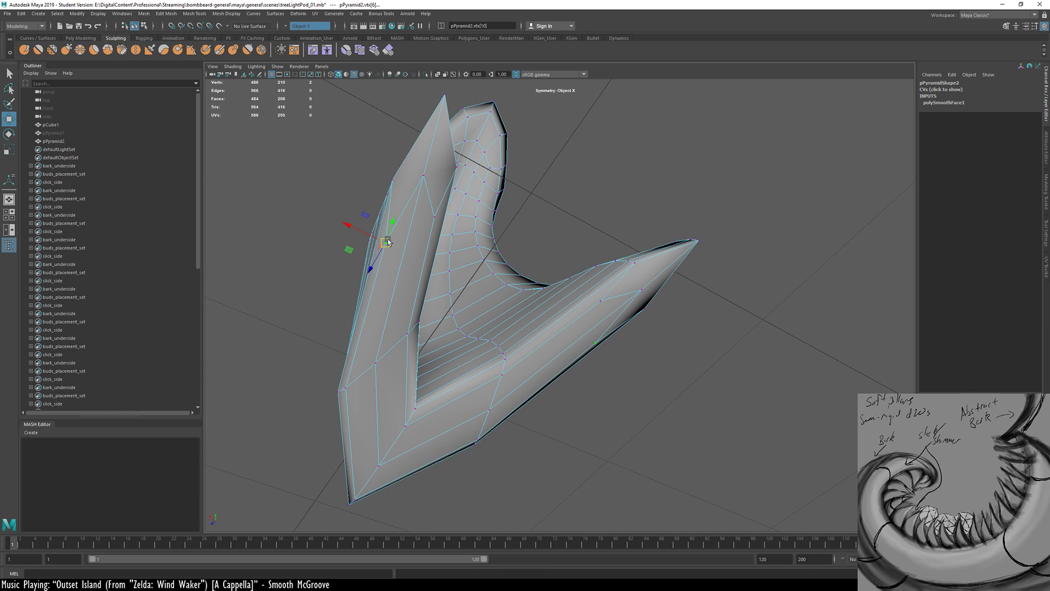
{"action": "left_click_drag", "start_coordinate": [407, 266], "coordinate": [614, 328], "text": "alt"}
{"action": "middle_click_drag", "start_coordinate": [611, 328], "coordinate": [460, 297], "text": "alt"}
{"action": "left_click_drag", "start_coordinate": [409, 301], "coordinate": [490, 271]}
{"action": "left_click_drag", "start_coordinate": [491, 272], "coordinate": [522, 339], "text": "alt"}
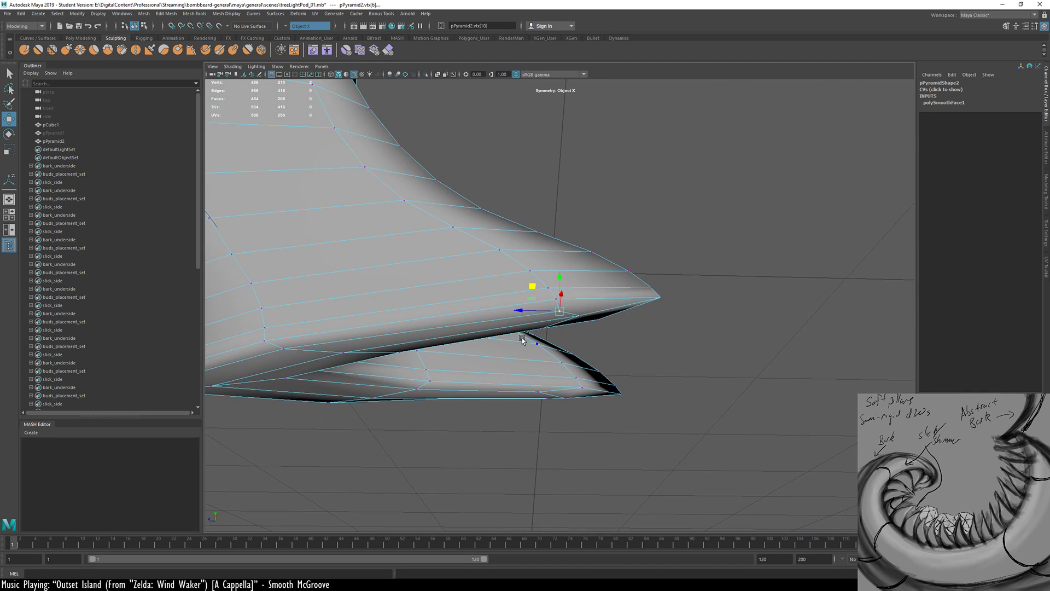
Adjust the height of the mirrored vertex pair on the lower side edge near the tips of the spike's base prongs
{"action": "left_click_drag", "start_coordinate": [579, 324], "coordinate": [299, 332], "text": "alt"}
{"action": "left_click_drag", "start_coordinate": [447, 312], "coordinate": [394, 363], "text": "alt"}
{"action": "right_click_drag", "start_coordinate": [394, 363], "coordinate": [553, 323], "text": "alt"}
{"action": "left_click_drag", "start_coordinate": [550, 328], "coordinate": [543, 315], "text": "alt"}
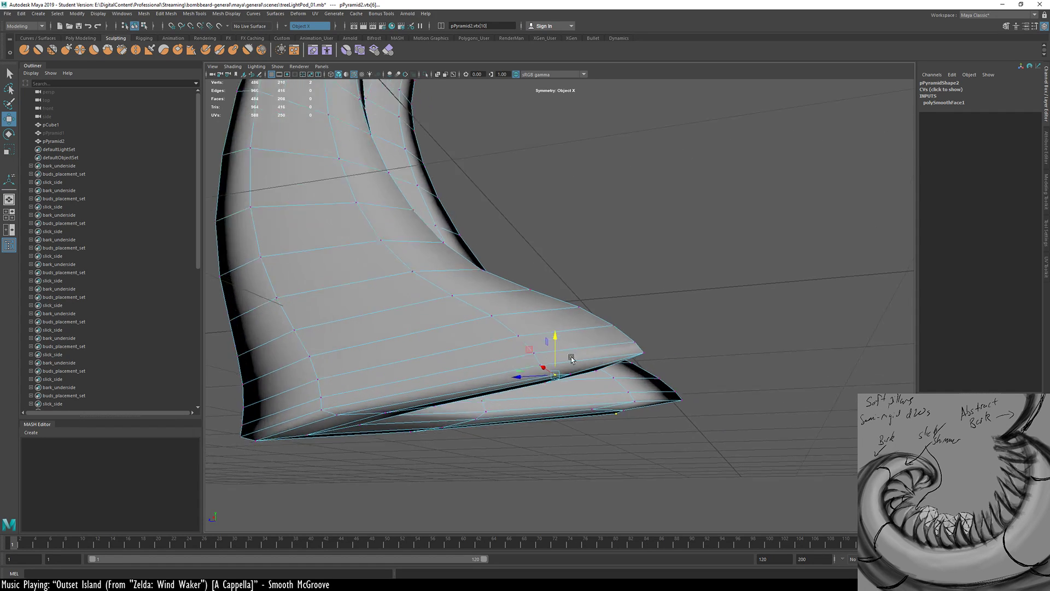
{"action": "right_click_drag", "start_coordinate": [543, 315], "coordinate": [523, 278], "text": "alt"}
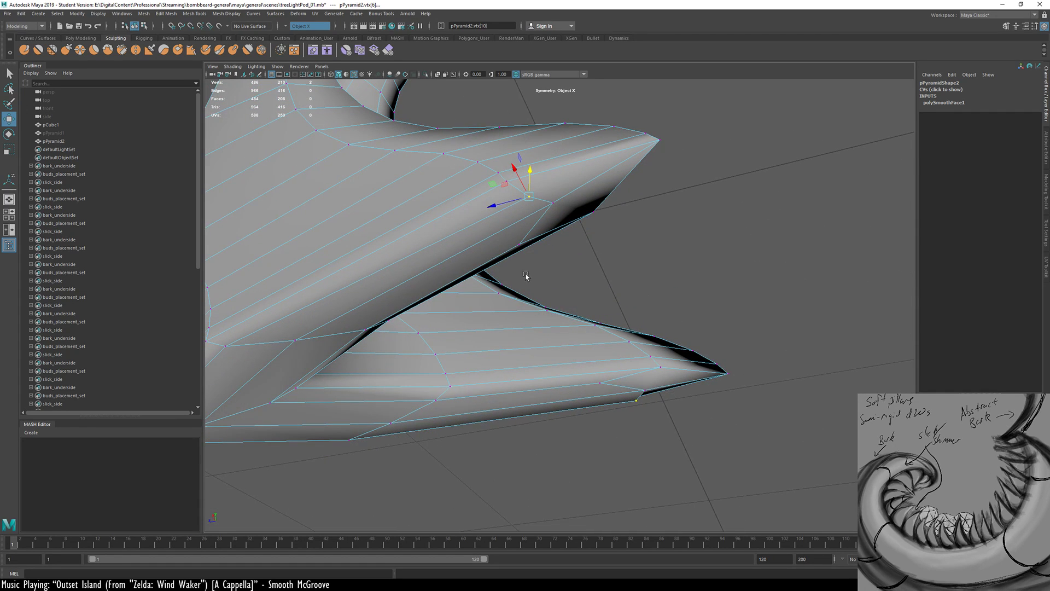
Shift the mirrored underside corner vertices near the prong tips along the Z axis to even out the base outline
{"action": "left_click_drag", "start_coordinate": [553, 187], "coordinate": [596, 364], "text": "alt"}
{"action": "left_click_drag", "start_coordinate": [576, 299], "coordinate": [609, 306], "text": "alt"}
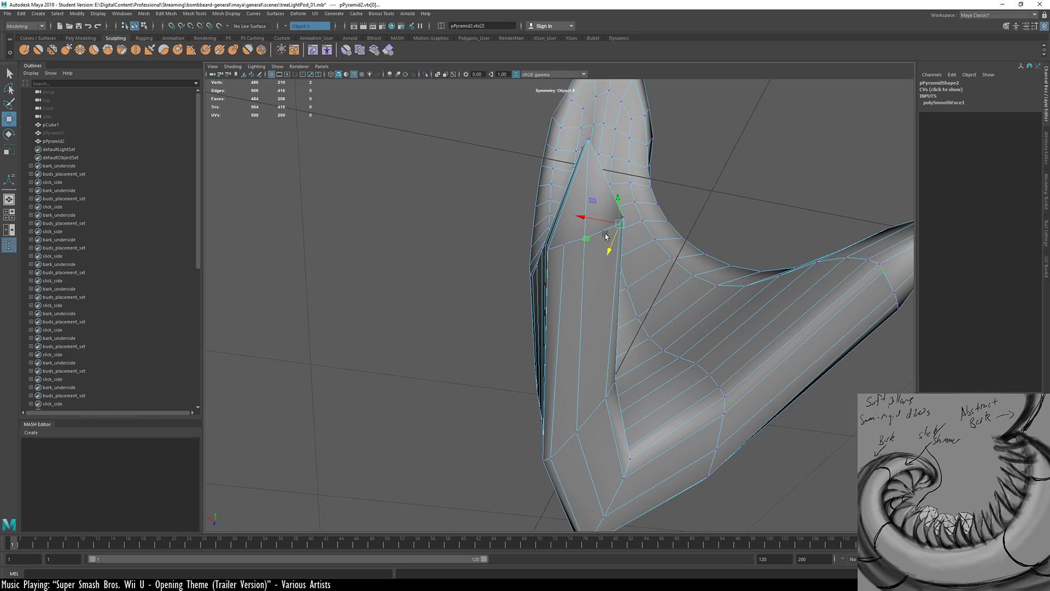
{"action": "left_click_drag", "start_coordinate": [613, 251], "coordinate": [228, 311]}
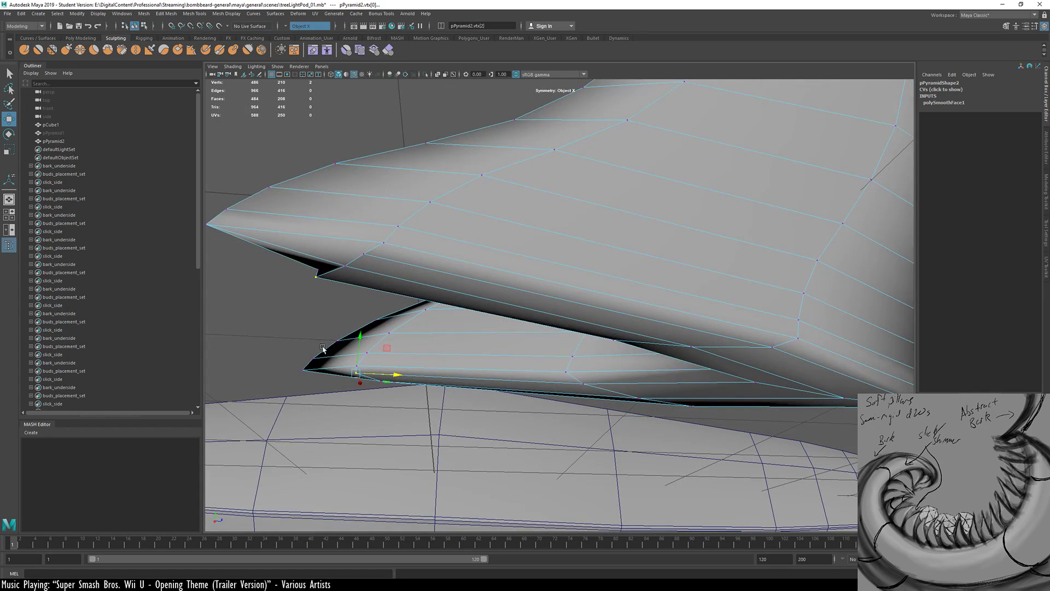
{"action": "middle_click_drag", "start_coordinate": [322, 349], "coordinate": [316, 352]}
{"action": "left_click_drag", "start_coordinate": [317, 352], "coordinate": [616, 219], "text": "alt"}
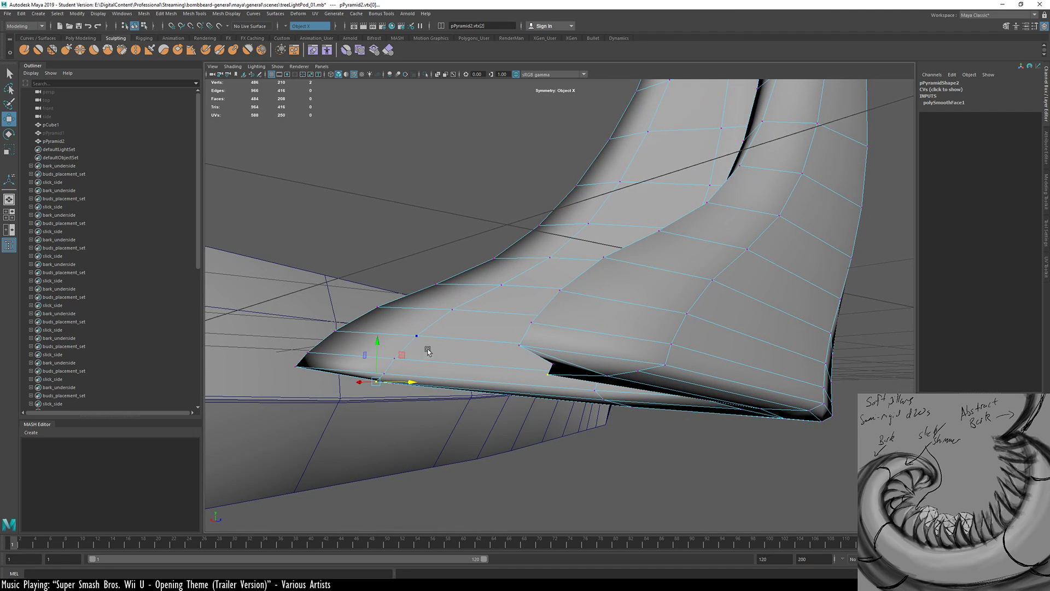
Reposition the mirrored vertices vertically where the prongs' outer sides meet the underside, smoothing the lower edge toward the tips
{"action": "left_click_drag", "start_coordinate": [422, 376], "coordinate": [558, 270], "text": "alt"}
{"action": "right_click_drag", "start_coordinate": [552, 276], "coordinate": [625, 250], "text": "alt"}
{"action": "left_click_drag", "start_coordinate": [625, 250], "coordinate": [557, 376], "text": "alt"}
{"action": "left_click_drag", "start_coordinate": [605, 396], "coordinate": [589, 377], "text": "alt"}
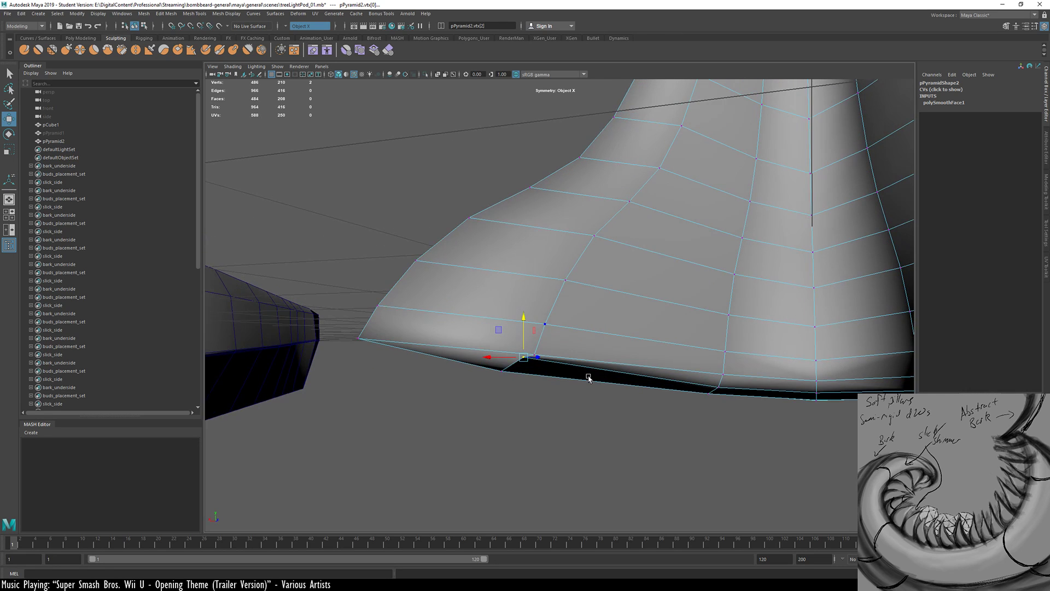
{"action": "left_click_drag", "start_coordinate": [548, 335], "coordinate": [765, 381], "text": "alt"}
{"action": "left_click_drag", "start_coordinate": [599, 415], "coordinate": [455, 341], "text": "alt"}
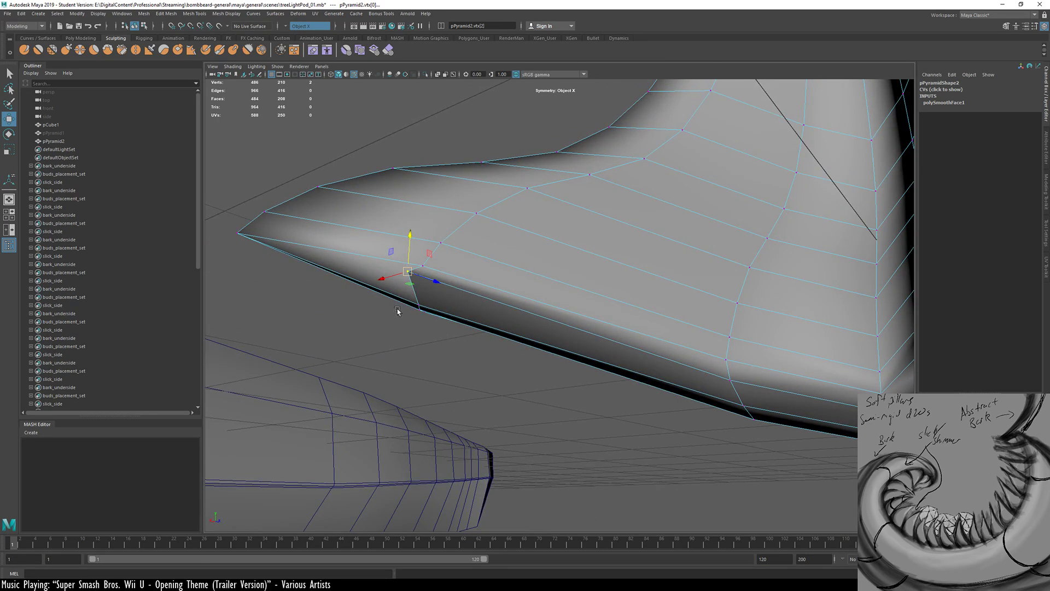
Move the selected underside vertex near the petal's pointed base tip to even out the edge loop, with object X symmetry active
{"action": "left_click_drag", "start_coordinate": [398, 311], "coordinate": [543, 272], "text": "alt"}
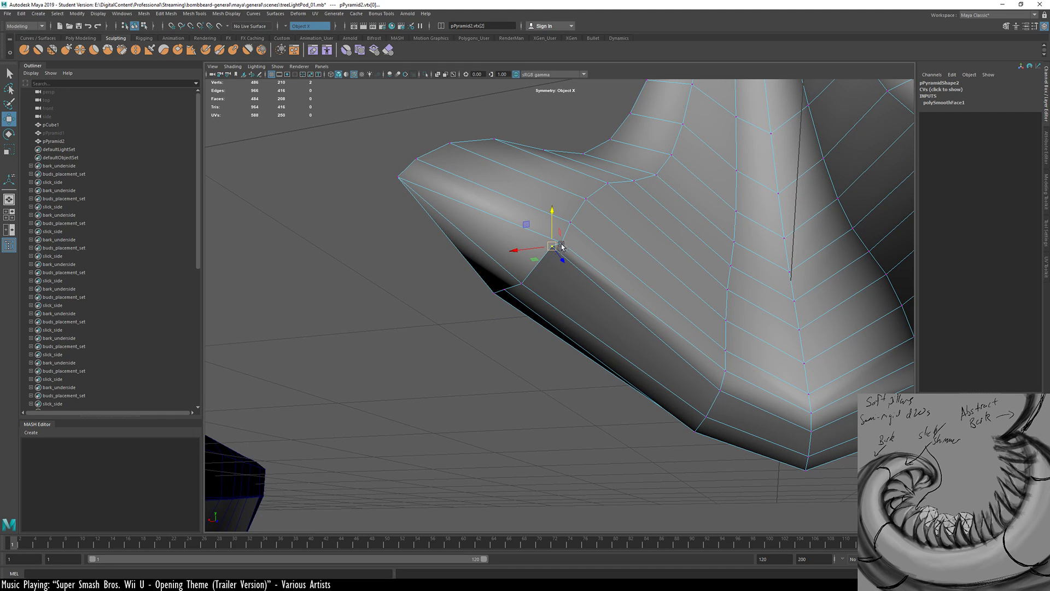
{"action": "right_click_drag", "start_coordinate": [558, 249], "coordinate": [663, 249], "text": "alt"}
{"action": "left_click_drag", "start_coordinate": [581, 236], "coordinate": [586, 248], "text": "alt"}
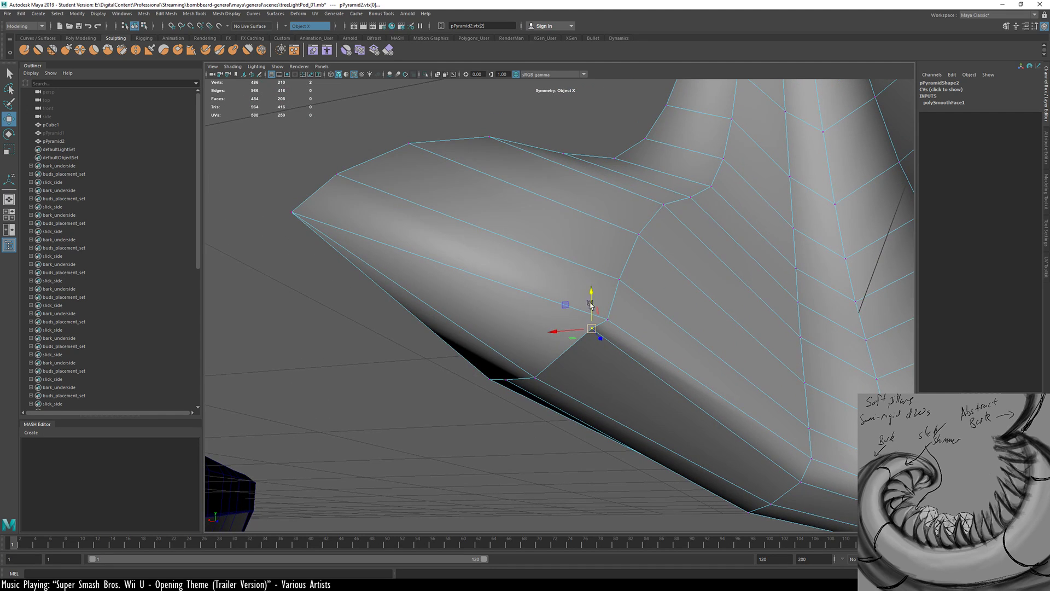
{"action": "left_click_drag", "start_coordinate": [590, 305], "coordinate": [530, 284], "text": "alt"}
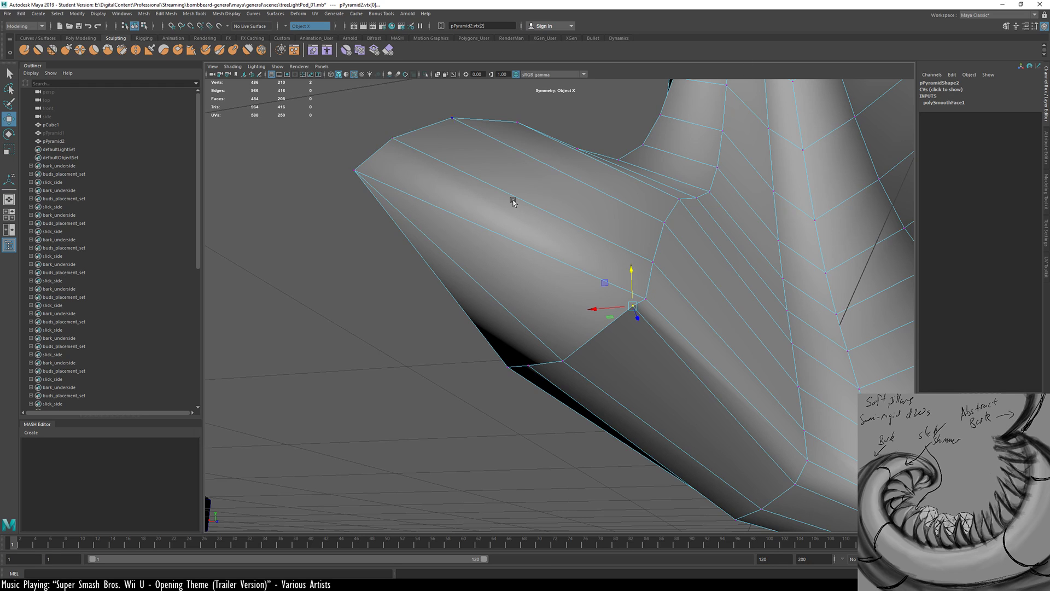
{"action": "left_click_drag", "start_coordinate": [588, 349], "coordinate": [625, 308], "text": "alt"}
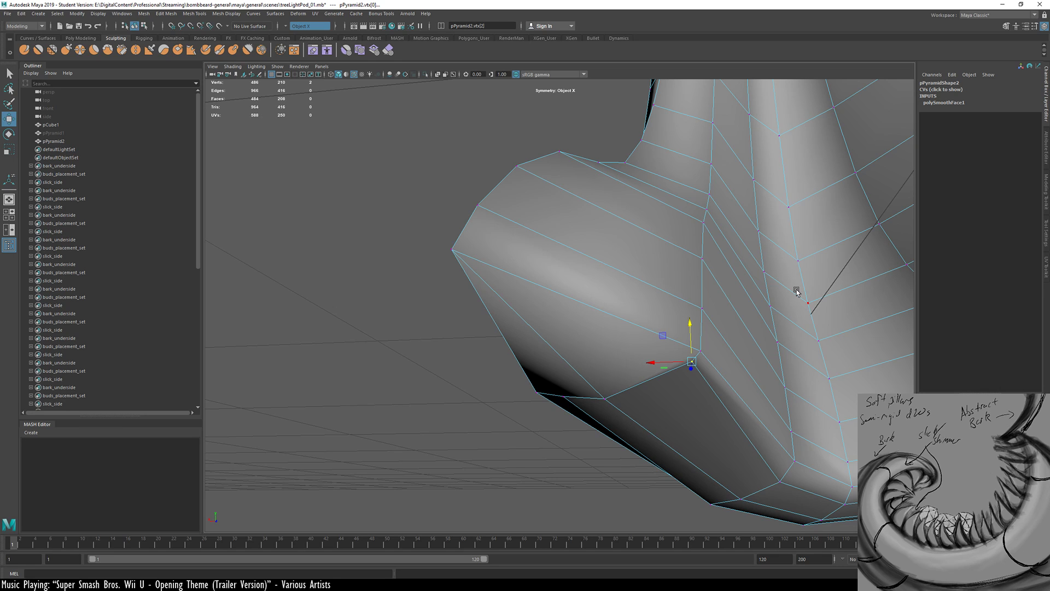
{"action": "left_click_drag", "start_coordinate": [555, 418], "coordinate": [654, 145], "text": "alt"}
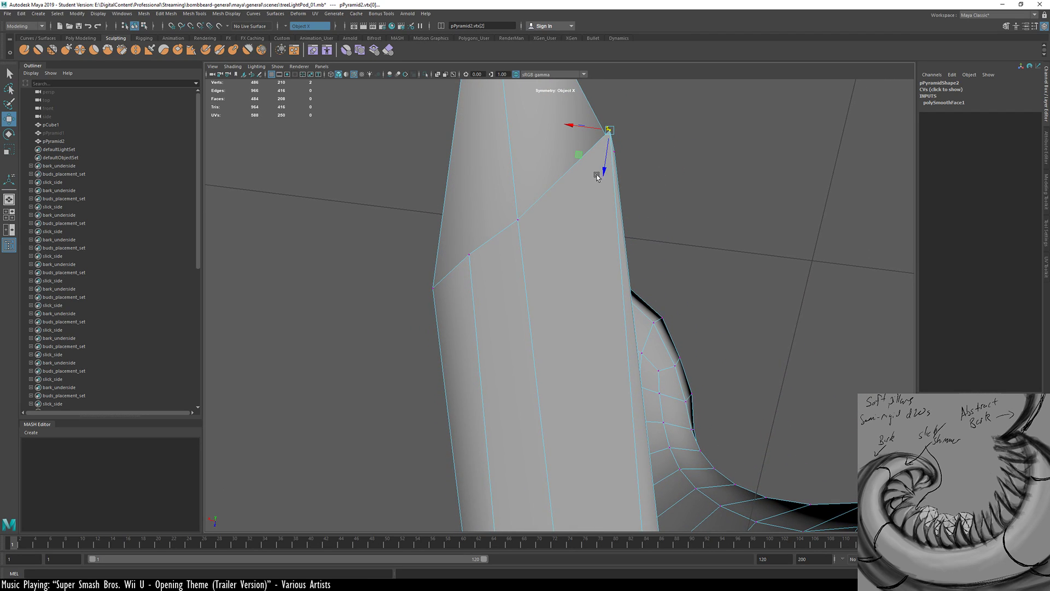
{"action": "left_click_drag", "start_coordinate": [600, 172], "coordinate": [536, 275], "text": "alt"}
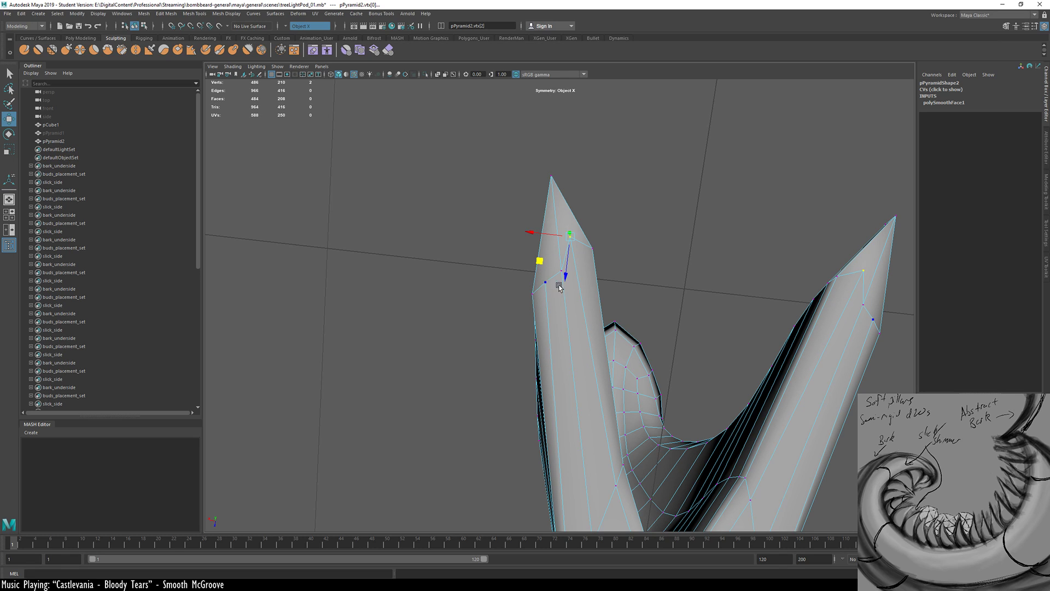
{"action": "right_click_drag", "start_coordinate": [541, 262], "coordinate": [703, 267], "text": "alt"}
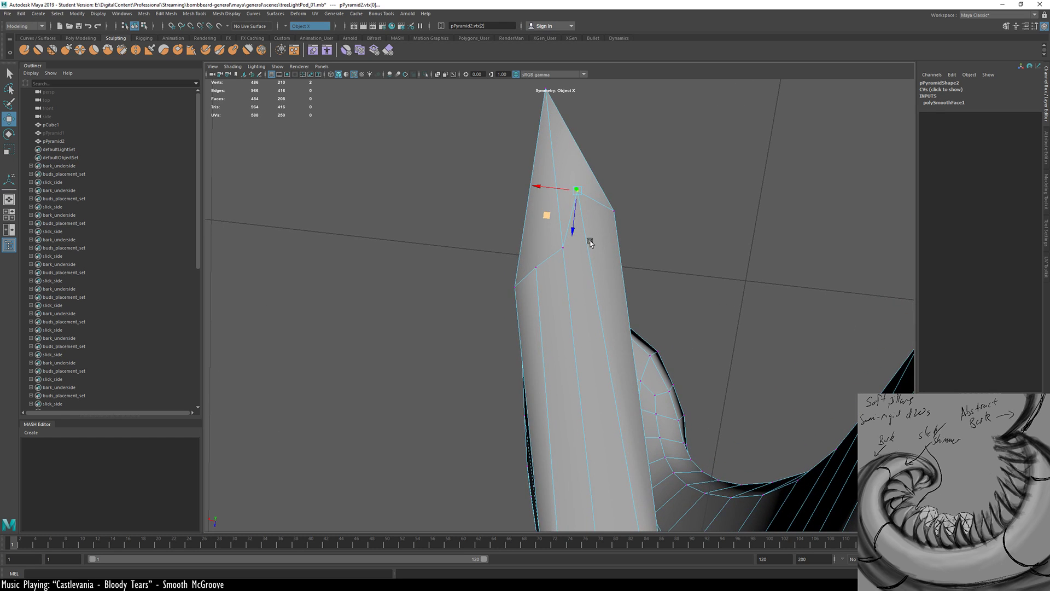
{"action": "middle_click_drag", "start_coordinate": [588, 236], "coordinate": [595, 281], "text": "alt"}
{"action": "left_click_drag", "start_coordinate": [591, 290], "coordinate": [576, 365], "text": "alt"}
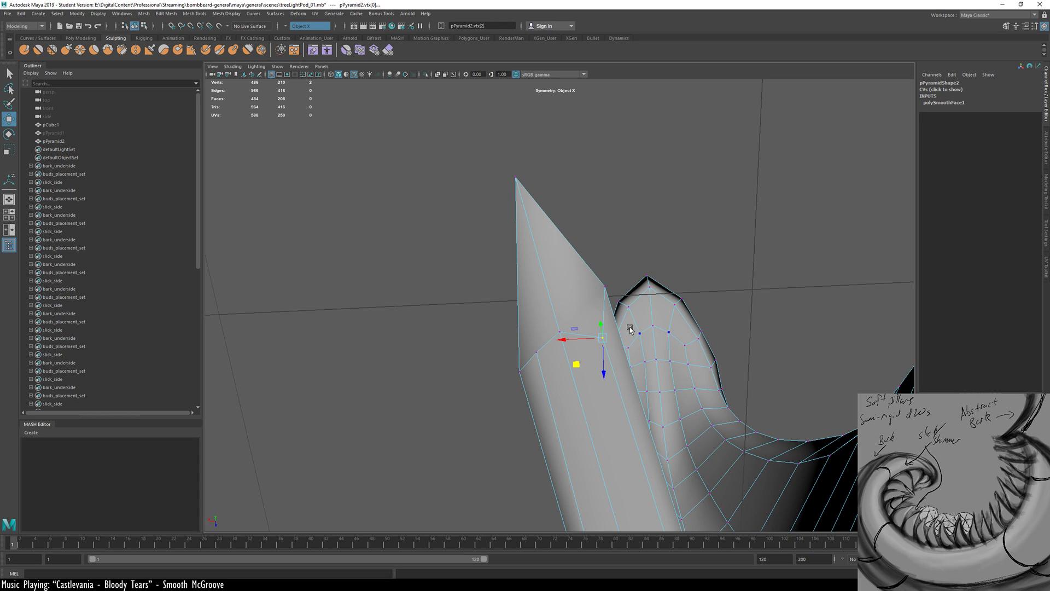
{"action": "left_click_drag", "start_coordinate": [579, 364], "coordinate": [629, 356]}
Shift the neighbouring vertex beside the outer edge of the same underside edge loop to match the adjusted corner
{"action": "left_click", "coordinate": [544, 338]}
{"action": "middle_click_drag", "start_coordinate": [500, 391], "coordinate": [504, 422]}
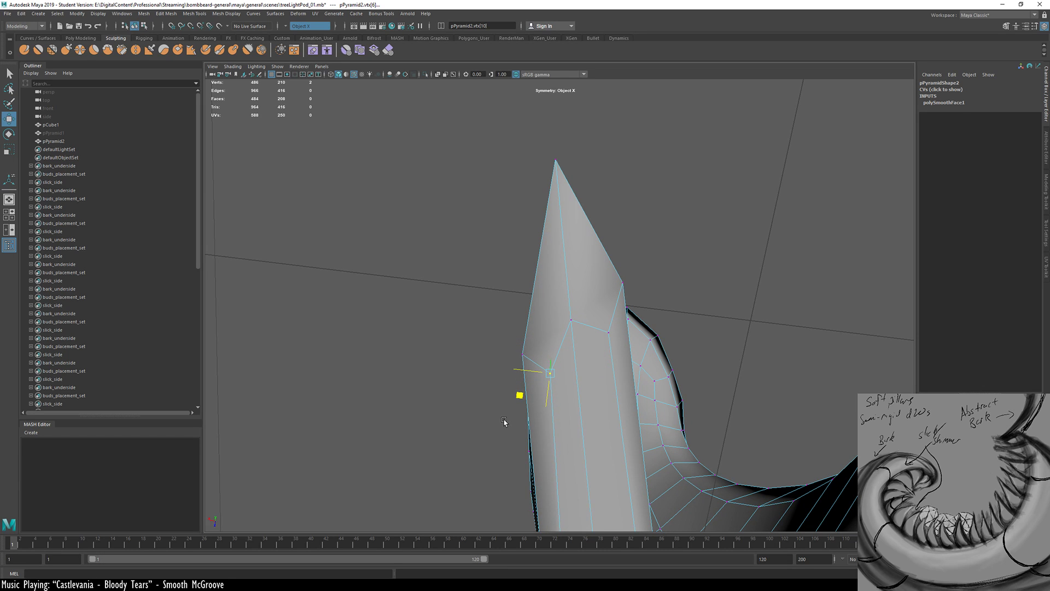
{"action": "left_click_drag", "start_coordinate": [504, 422], "coordinate": [433, 401], "text": "alt"}
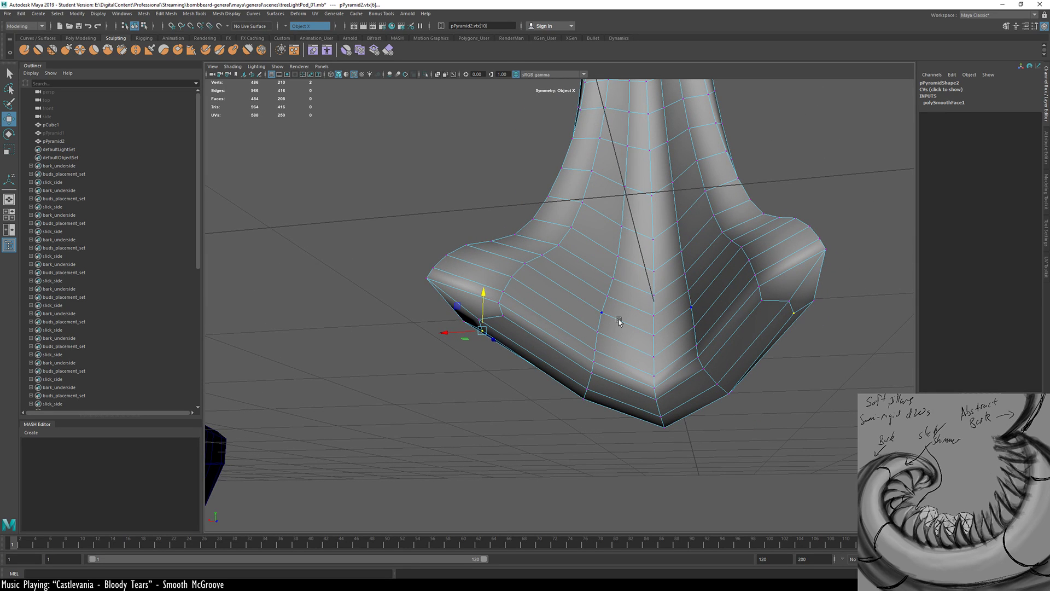
{"action": "left_click_drag", "start_coordinate": [614, 223], "coordinate": [560, 368], "text": "alt"}
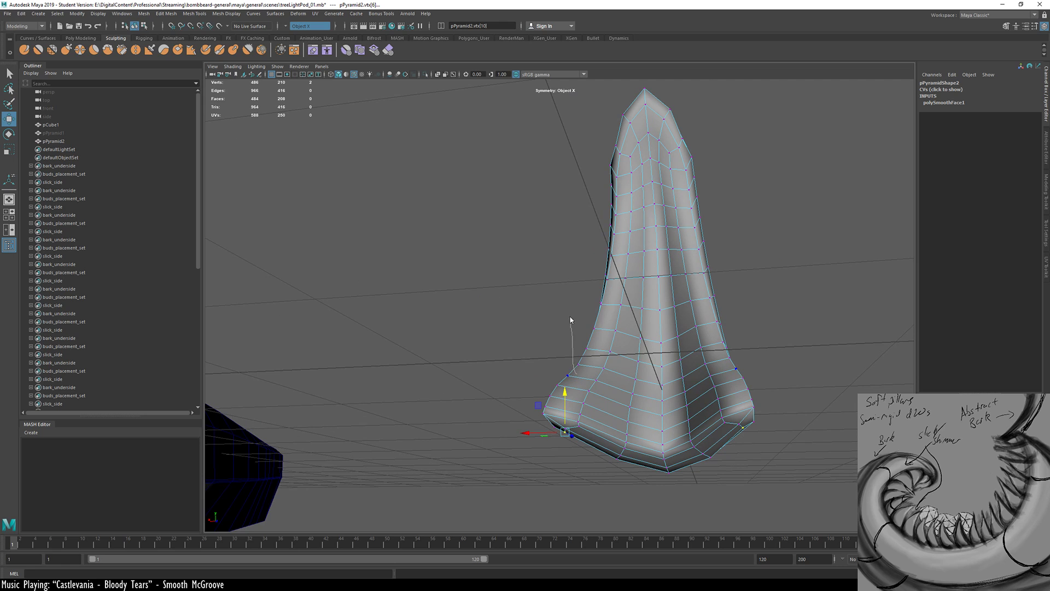
Turn off modelling symmetry, return the petal mesh to object mode and deselect it
{"action": "right_click_drag", "start_coordinate": [570, 317], "coordinate": [567, 281], "text": "ctrl+shift"}
{"action": "left_click_drag", "start_coordinate": [588, 363], "coordinate": [731, 339], "text": "alt"}
{"action": "left_click", "coordinate": [564, 405]}
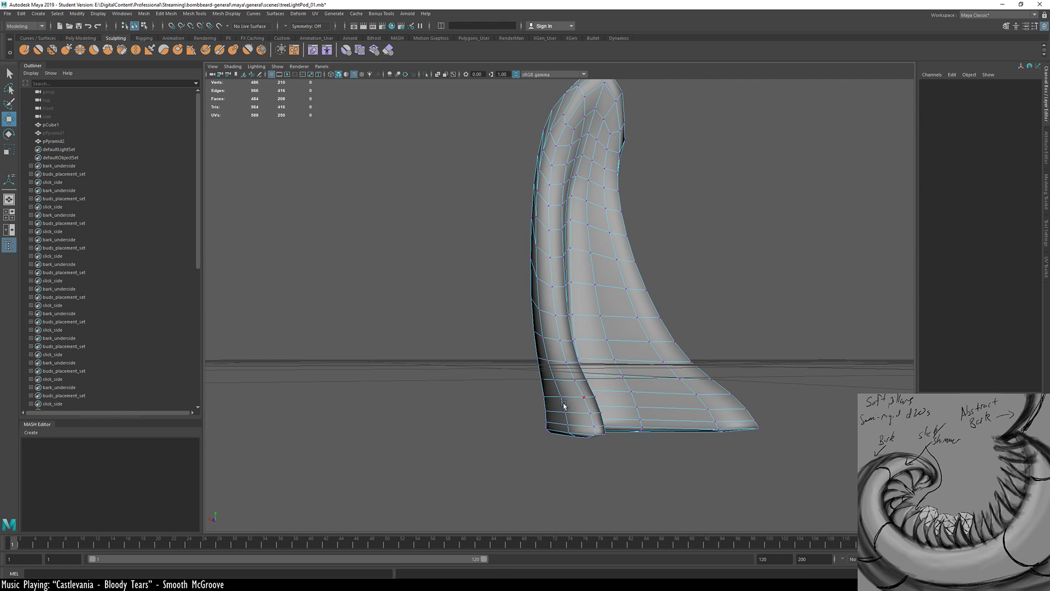
{"action": "right_click_drag", "start_coordinate": [563, 405], "coordinate": [586, 383]}
{"action": "left_click", "coordinate": [533, 357]}
Select the petal mesh pPyramid2 and snap its pivot toward the inner corner of the V-shaped base
{"action": "left_click_drag", "start_coordinate": [536, 356], "coordinate": [636, 385], "text": "alt"}
{"action": "right_click_drag", "start_coordinate": [699, 313], "coordinate": [504, 327], "text": "alt"}
{"action": "middle_click_drag", "start_coordinate": [663, 302], "coordinate": [660, 375], "text": "alt"}
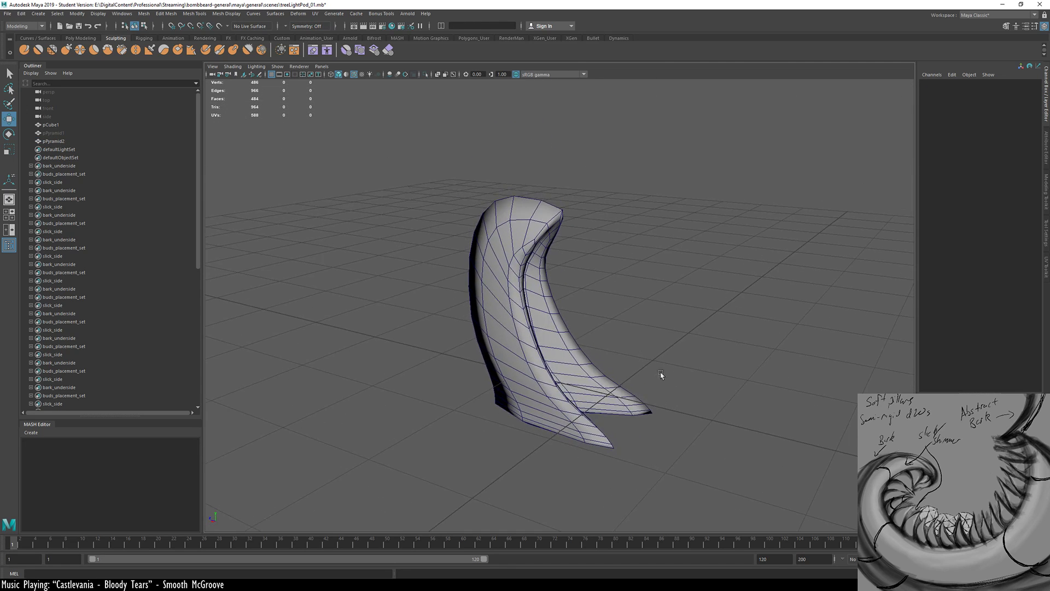
{"action": "left_click_drag", "start_coordinate": [660, 374], "coordinate": [483, 405], "text": "alt"}
{"action": "right_click_drag", "start_coordinate": [483, 405], "coordinate": [539, 407], "text": "alt"}
{"action": "middle_click_drag", "start_coordinate": [522, 404], "coordinate": [500, 214], "text": "alt"}
{"action": "left_click_drag", "start_coordinate": [464, 369], "coordinate": [478, 292], "text": "alt"}
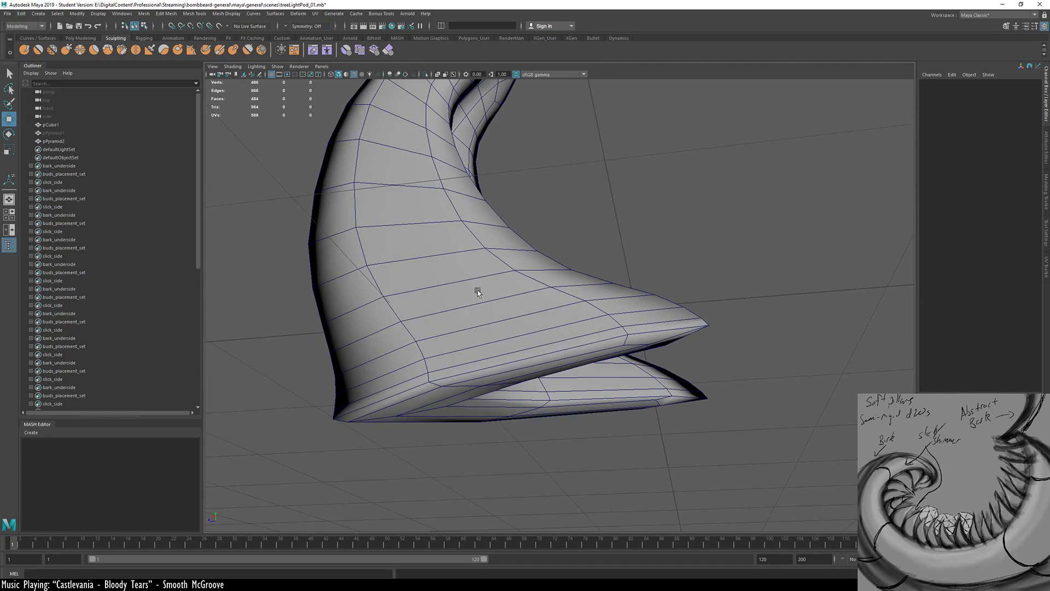
{"action": "left_click", "coordinate": [519, 362]}
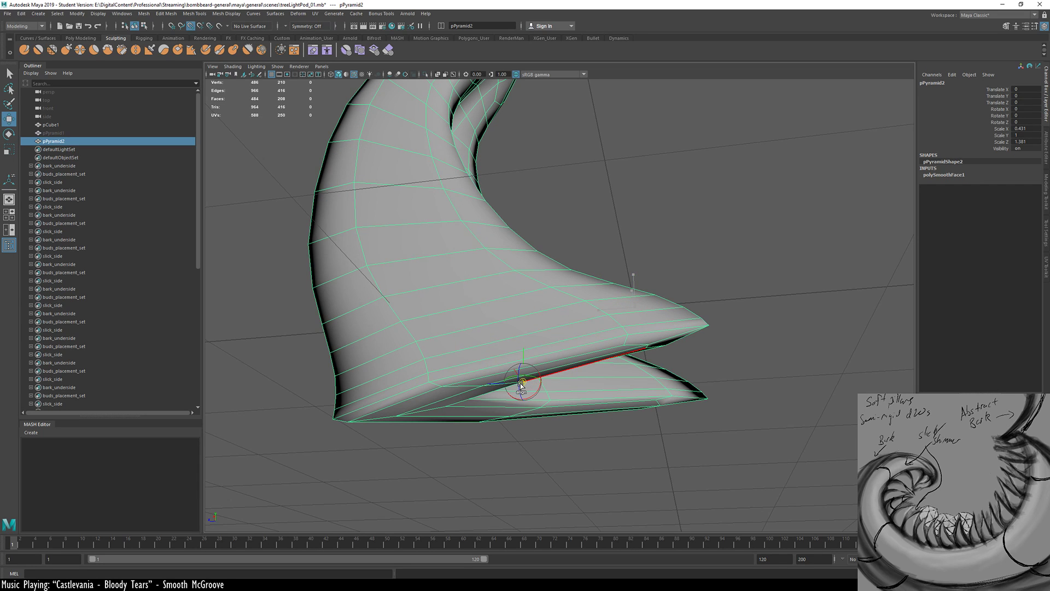
{"action": "left_click_drag", "start_coordinate": [615, 376], "coordinate": [402, 345], "text": "alt"}
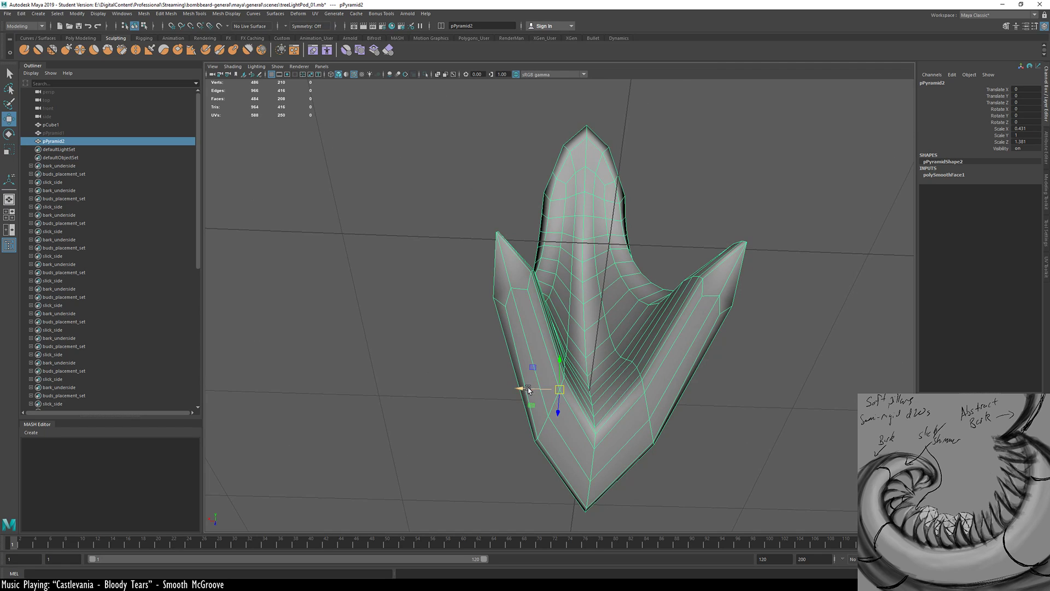
{"action": "key", "text": "d"}
{"action": "key", "text": "v"}
{"action": "middle_click_drag", "start_coordinate": [596, 459], "coordinate": [593, 445]}
{"action": "mouse_move", "coordinate": [633, 426]}
{"action": "left_mouse_down", "text": "alt"}
{"action": "mouse_move", "coordinate": [615, 356]}
{"action": "mouse_move", "coordinate": [799, 338]}
{"action": "mouse_move", "coordinate": [527, 434]}
{"action": "mouse_move", "coordinate": [626, 469]}
{"action": "mouse_move", "coordinate": [629, 443]}
{"action": "left_mouse_up", "text": "alt"}
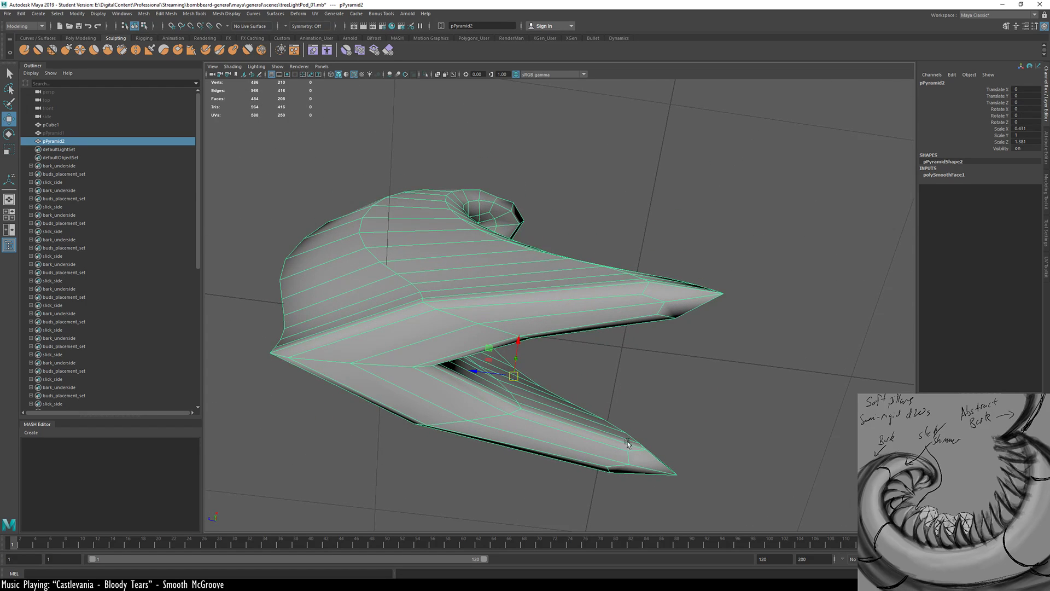
Undo the trial move along the petal's long axis and re-snap its pivot to the inner corner vertex of the base
{"action": "left_click_drag", "start_coordinate": [475, 375], "coordinate": [431, 367]}
{"action": "key", "text": "ctrl+z"}
{"action": "key", "text": "d"}
{"action": "key", "text": "v"}
{"action": "left_click_drag", "start_coordinate": [489, 359], "coordinate": [477, 392], "text": "alt"}
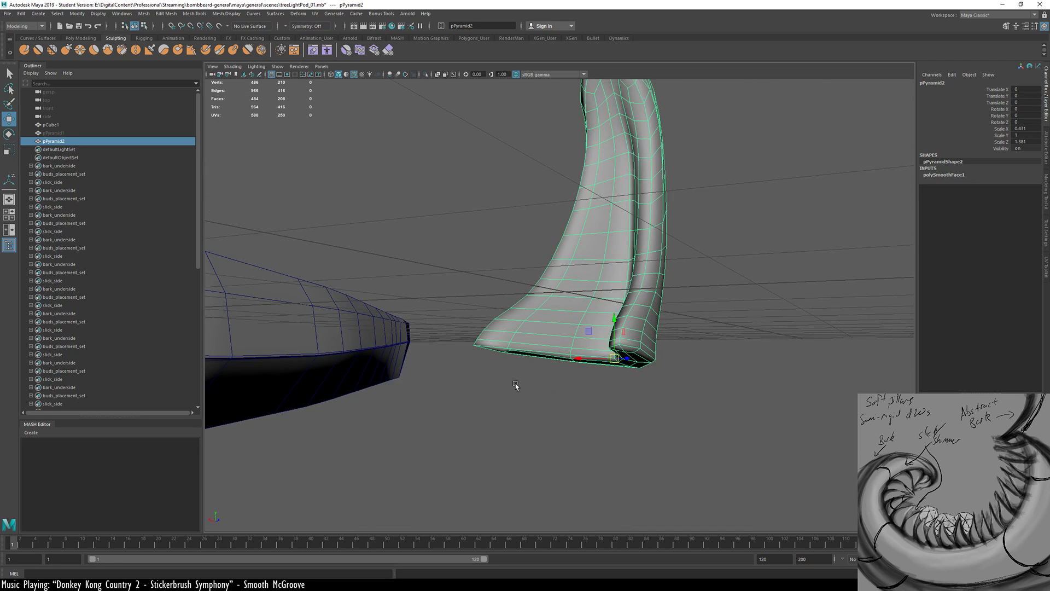
Examine the petal's pivot placement at the V-shaped base from below, from the front and from the side
{"action": "left_click_drag", "start_coordinate": [632, 370], "coordinate": [695, 258], "text": "alt"}
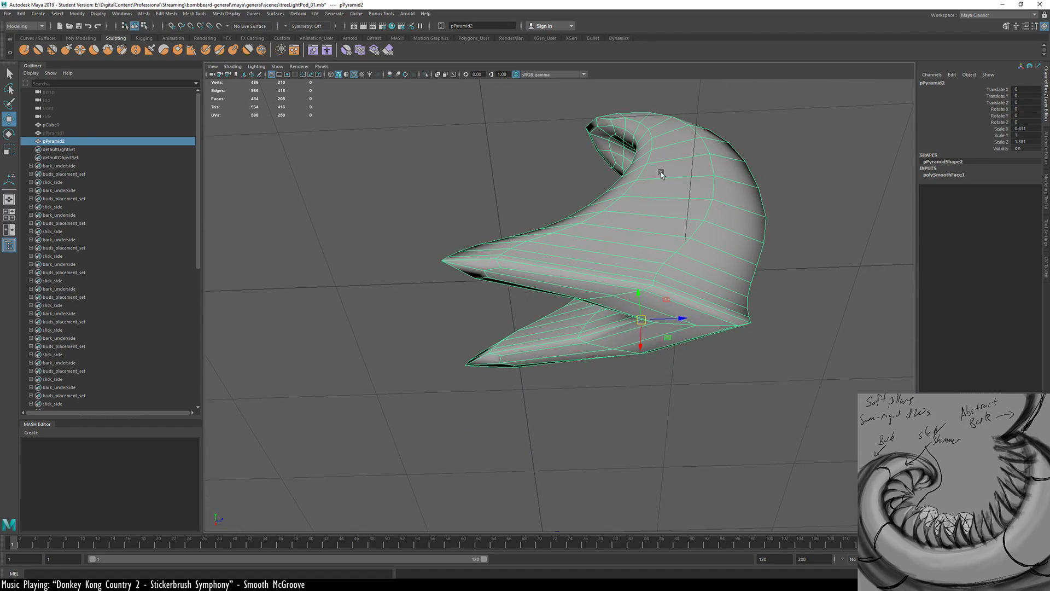
{"action": "left_click_drag", "start_coordinate": [585, 330], "coordinate": [628, 441], "text": "alt"}
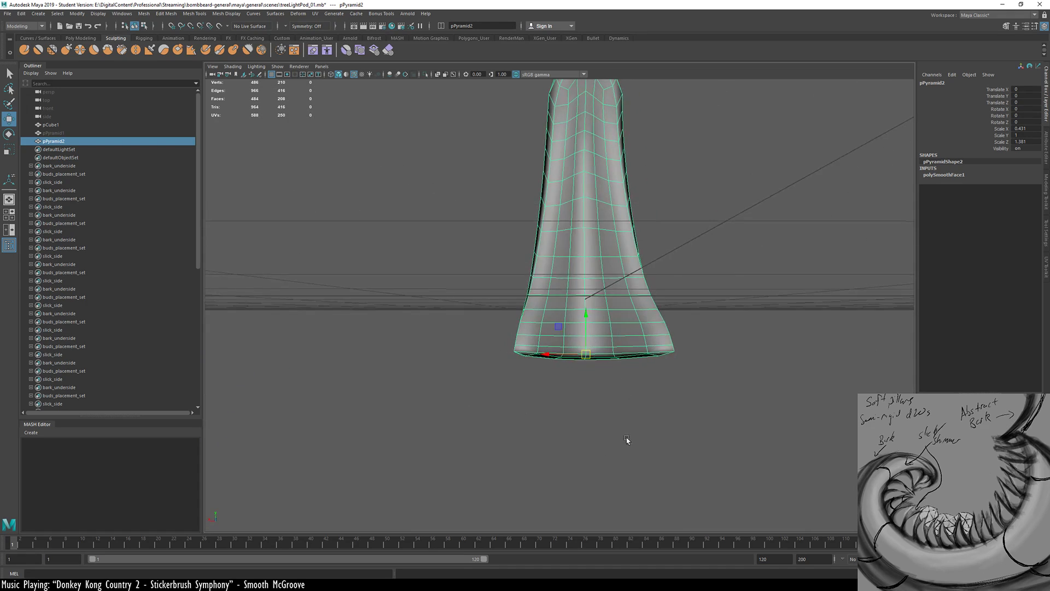
{"action": "right_click_drag", "start_coordinate": [511, 353], "coordinate": [911, 328], "text": "alt"}
{"action": "middle_click_drag", "start_coordinate": [607, 361], "coordinate": [558, 300], "text": "alt"}
{"action": "right_click_drag", "start_coordinate": [558, 300], "coordinate": [523, 356], "text": "alt"}
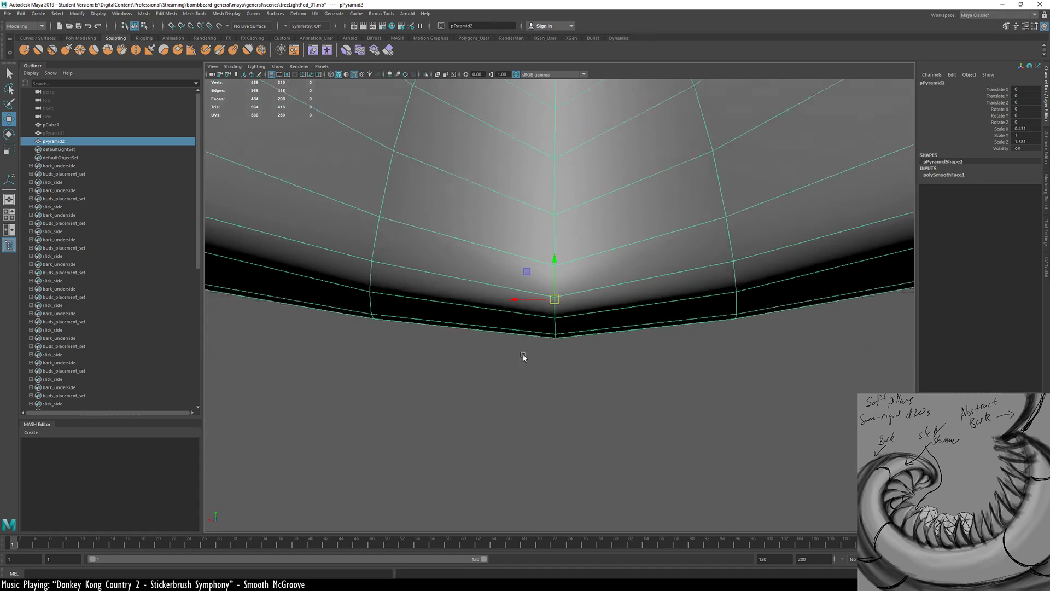
{"action": "left_click_drag", "start_coordinate": [523, 356], "coordinate": [574, 343], "text": "alt"}
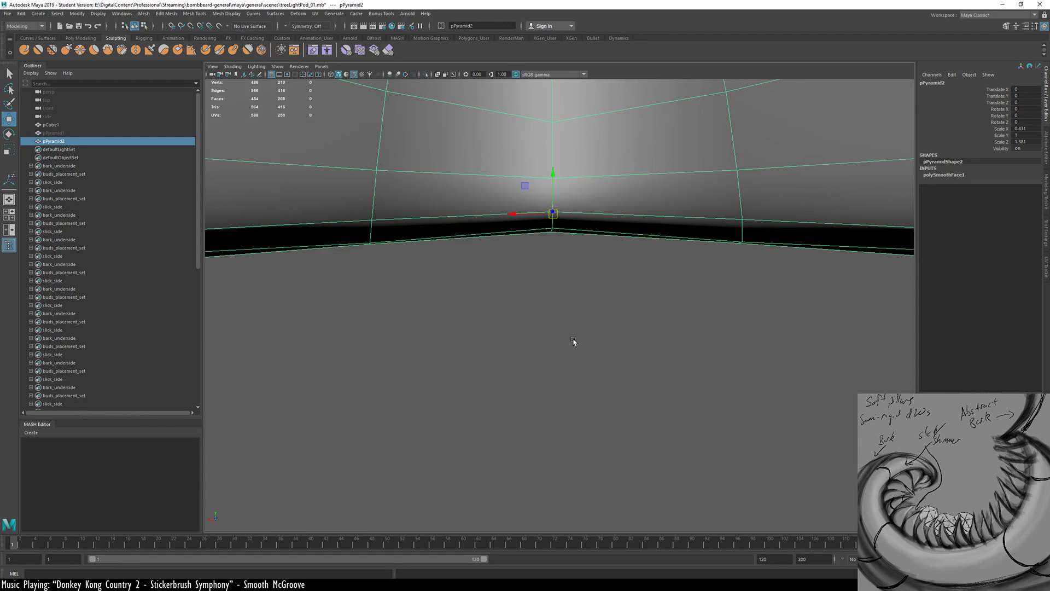
{"action": "right_click_drag", "start_coordinate": [575, 342], "coordinate": [403, 312], "text": "alt"}
{"action": "left_click_drag", "start_coordinate": [476, 304], "coordinate": [749, 257], "text": "alt"}
{"action": "left_click_drag", "start_coordinate": [424, 326], "coordinate": [547, 338], "text": "alt"}
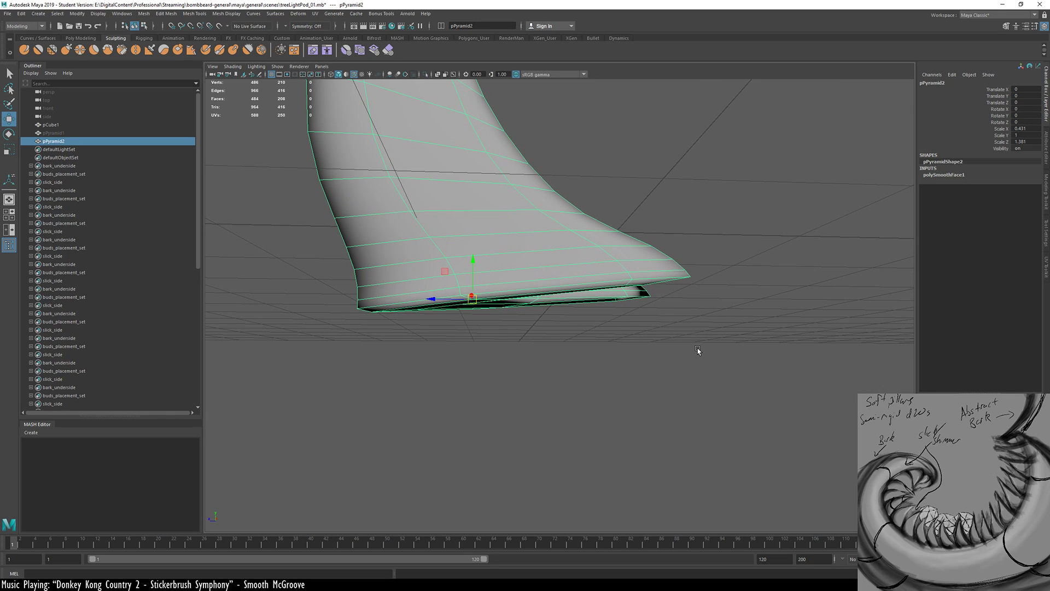
Save the scene and place the petal mesh in a new group
{"action": "key", "text": "ctrl+s"}
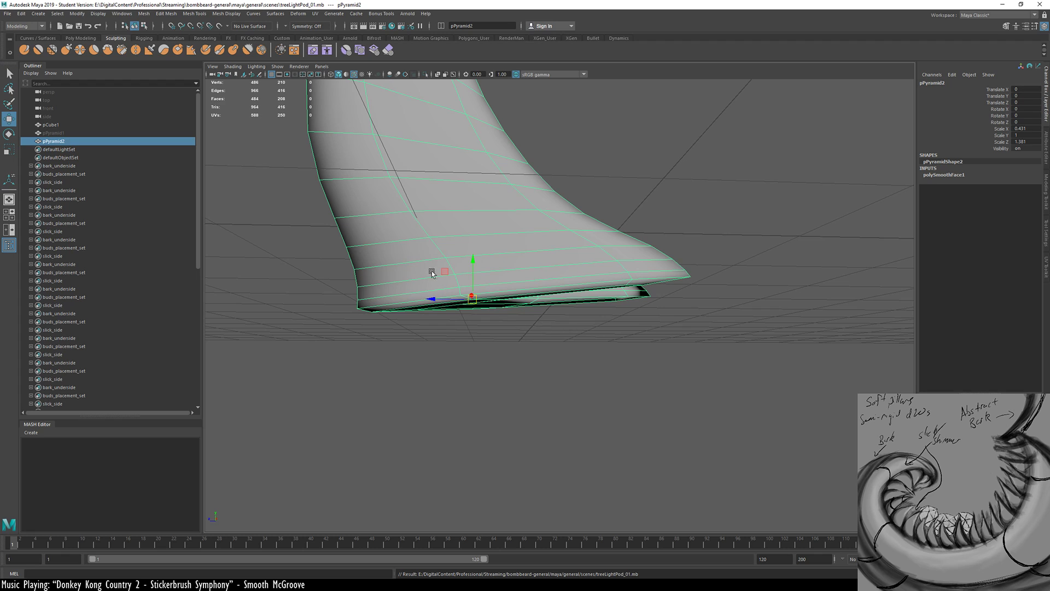
{"action": "key", "text": "ctrl+g"}
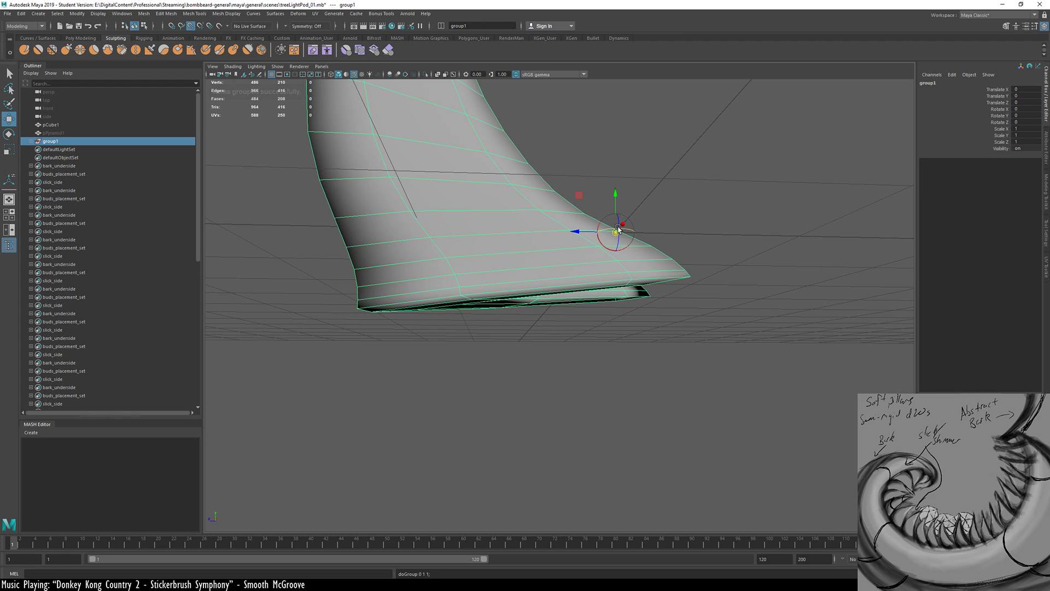
Snap the new group's pivot to the inner corner vertex of the petal's V-shaped base and check its placement
{"action": "right_click_drag", "start_coordinate": [420, 304], "coordinate": [443, 297], "text": "alt"}
{"action": "middle_click_drag", "start_coordinate": [443, 298], "coordinate": [626, 286], "text": "alt"}
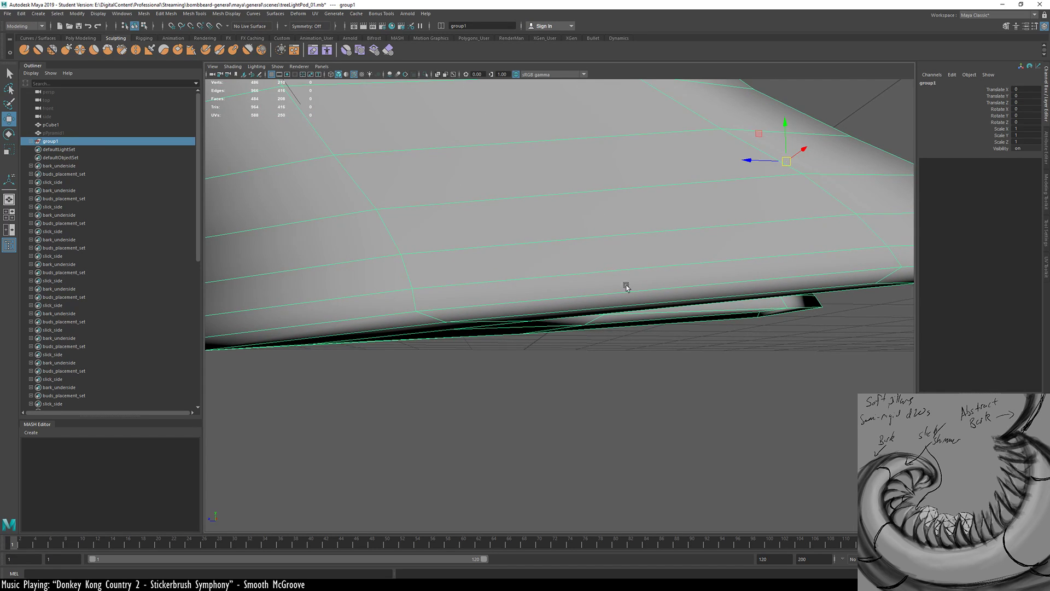
{"action": "left_click_drag", "start_coordinate": [564, 253], "coordinate": [448, 168], "text": "alt"}
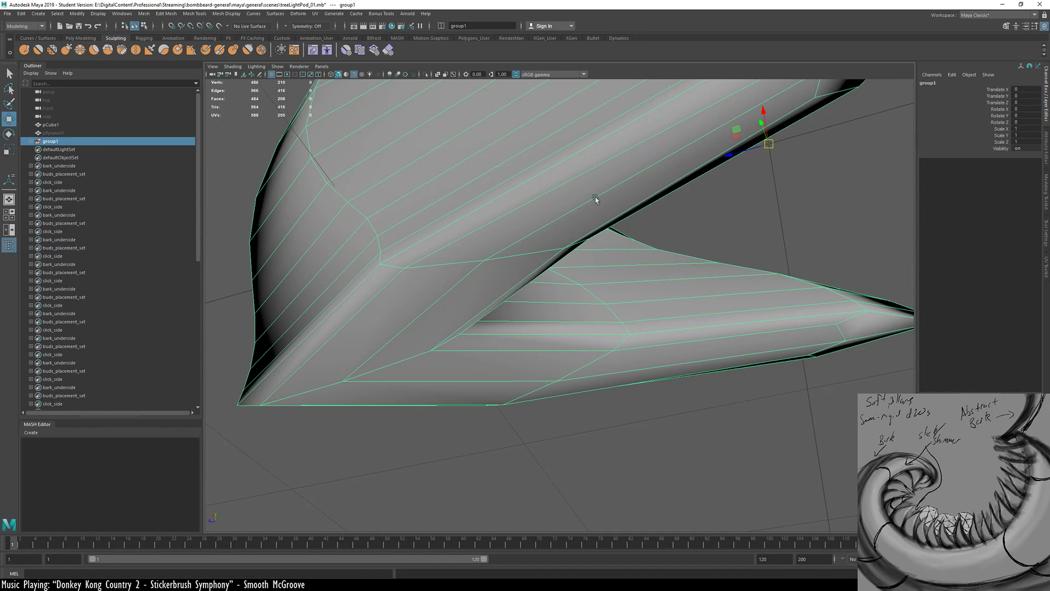
{"action": "key", "text": "d"}
{"action": "key", "text": "v"}
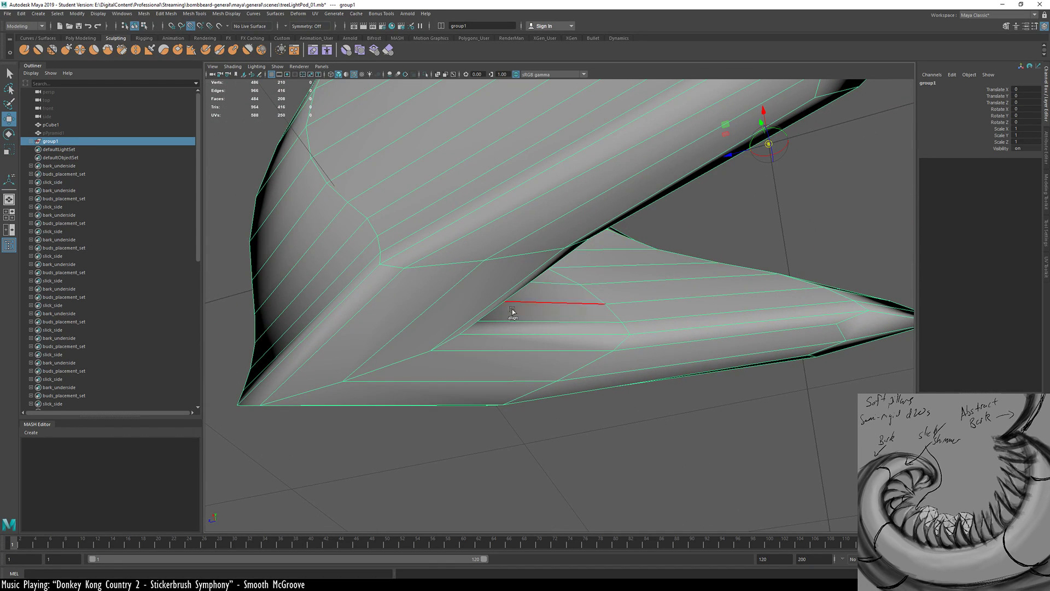
{"action": "middle_click_drag", "start_coordinate": [489, 318], "coordinate": [463, 336]}
{"action": "left_click_drag", "start_coordinate": [502, 278], "coordinate": [247, 358], "text": "alt"}
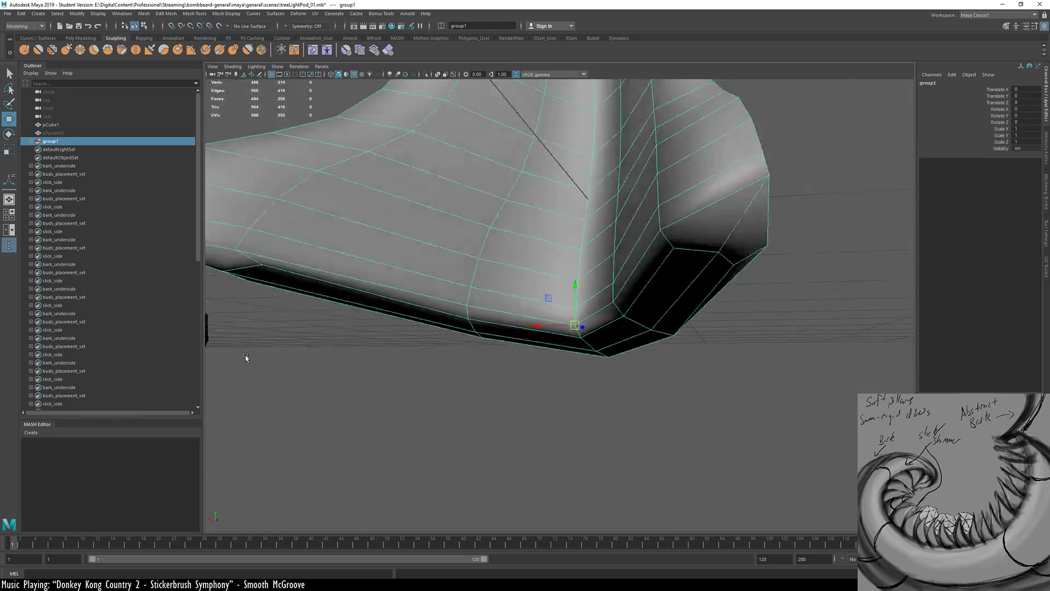
{"action": "left_click_drag", "start_coordinate": [538, 320], "coordinate": [710, 329], "text": "alt"}
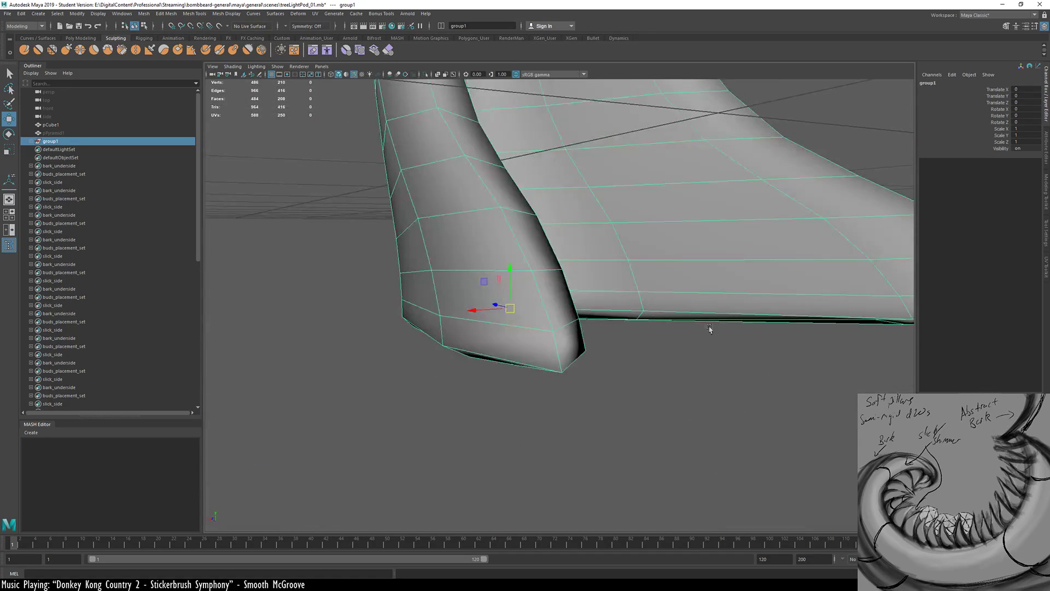
{"action": "left_click_drag", "start_coordinate": [402, 309], "coordinate": [624, 279], "text": "alt"}
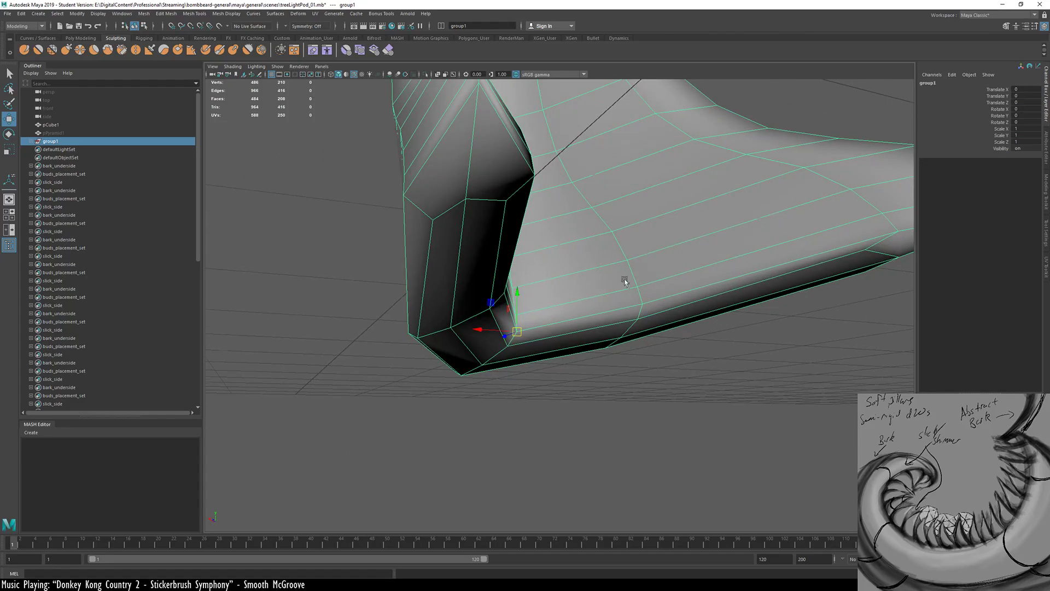
Rename the petal's group to petal_grp
{"action": "right_click_drag", "start_coordinate": [623, 279], "coordinate": [579, 291], "text": "alt"}
{"action": "double_click", "coordinate": [47, 142]}
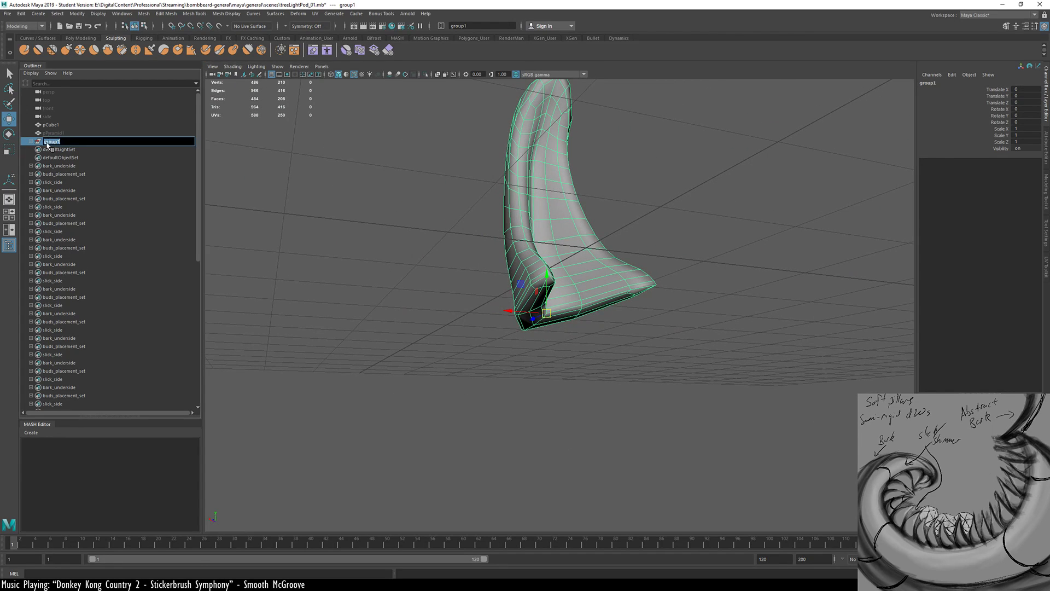
{"action": "type", "text": "petal_grp"}
{"action": "key", "text": "Return"}
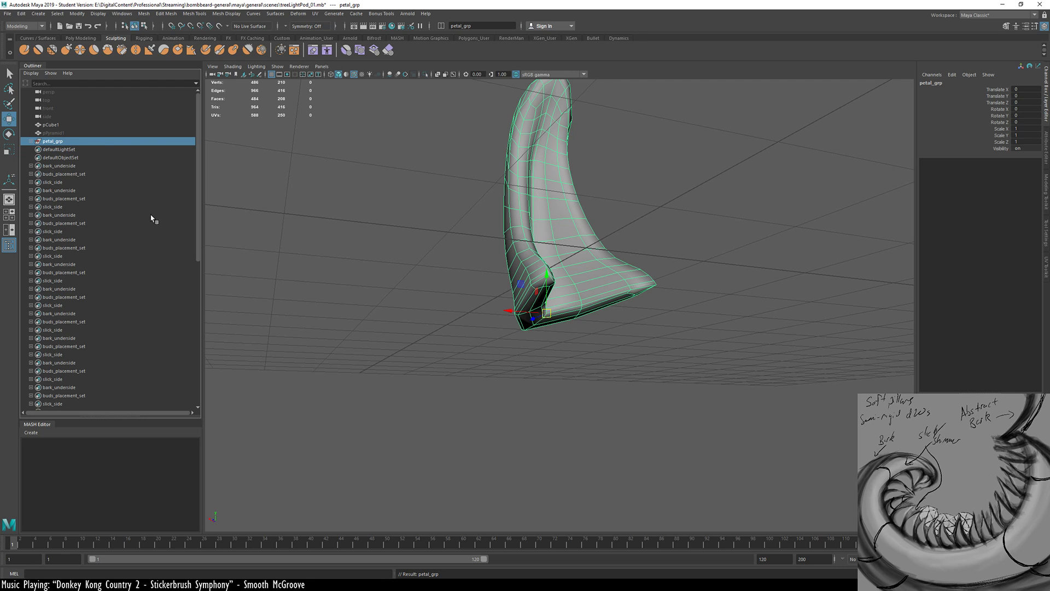
Save the scene with the renamed petal group and ready the Move tool with the pod body in view
{"action": "left_click_drag", "start_coordinate": [587, 244], "coordinate": [380, 307], "text": "alt"}
{"action": "right_click_drag", "start_coordinate": [379, 307], "coordinate": [148, 357], "text": "alt"}
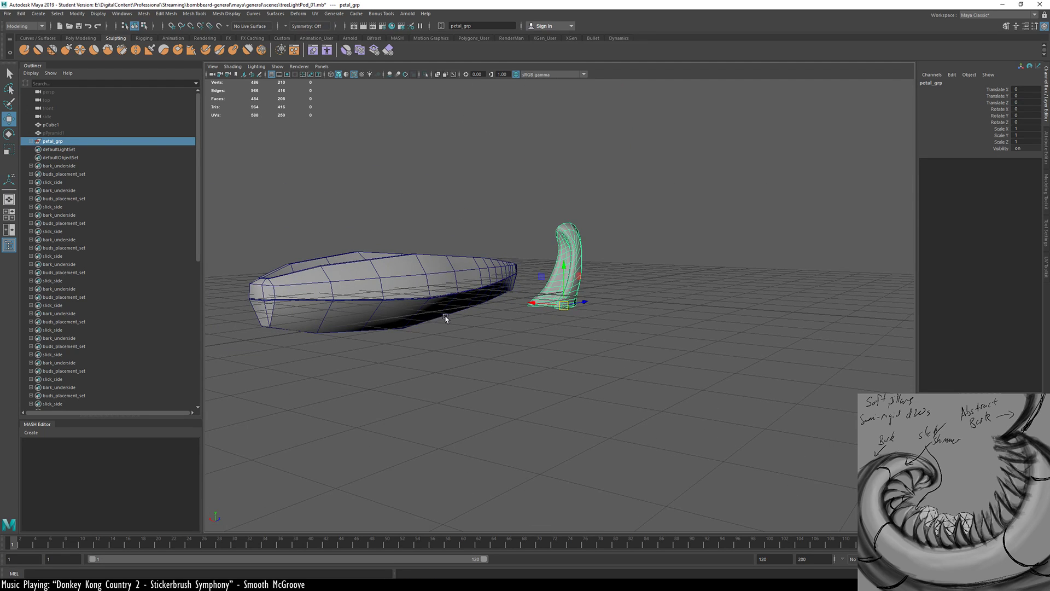
{"action": "key", "text": "ctrl+s"}
{"action": "key", "text": "Return"}
{"action": "key", "text": "w"}
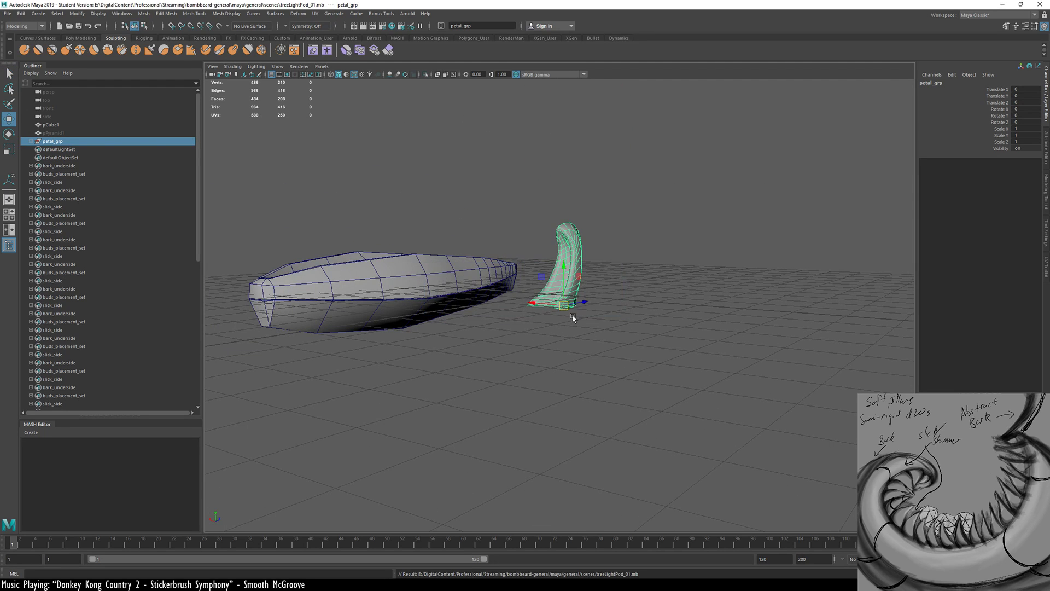
Delete the construction history of the petal mesh inside petal_grp and freeze the mesh's transformations
{"action": "left_click", "coordinate": [31, 141]}
{"action": "left_click", "coordinate": [58, 149]}
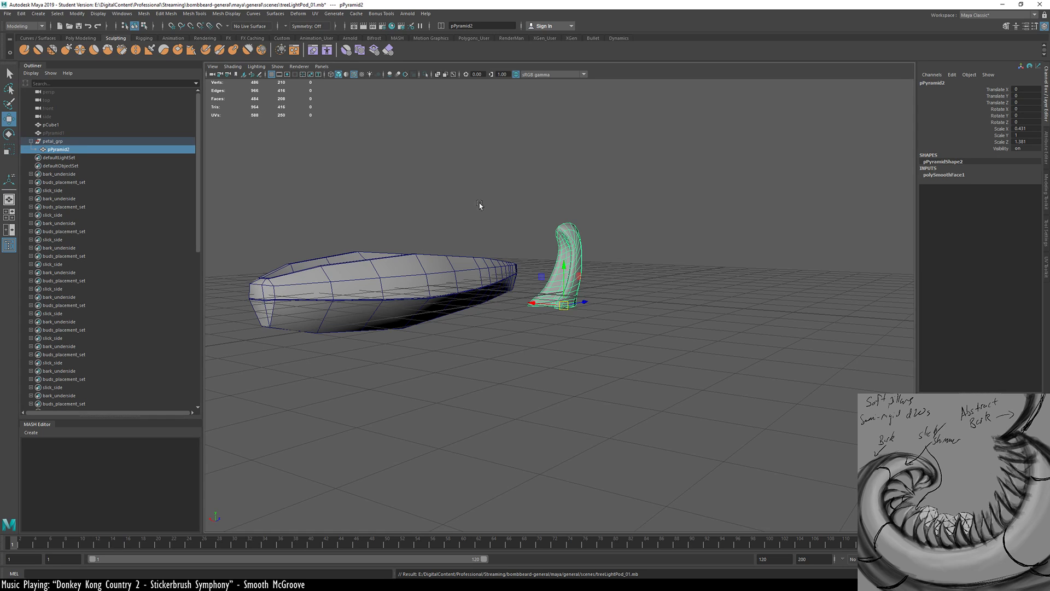
{"action": "key", "text": "space"}
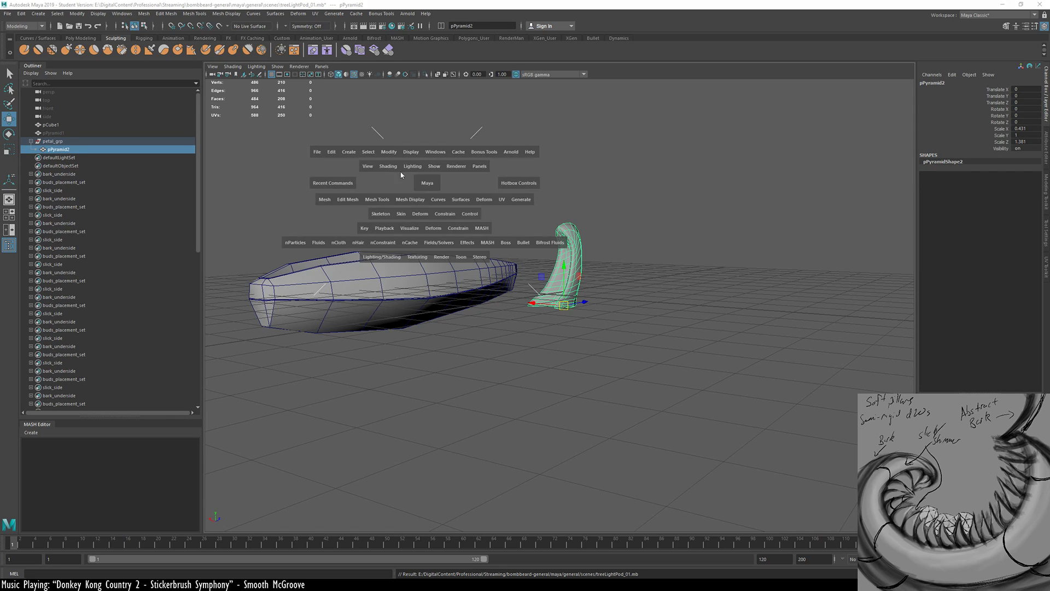
{"action": "left_click", "coordinate": [385, 153]}
{"action": "left_click", "coordinate": [436, 193]}
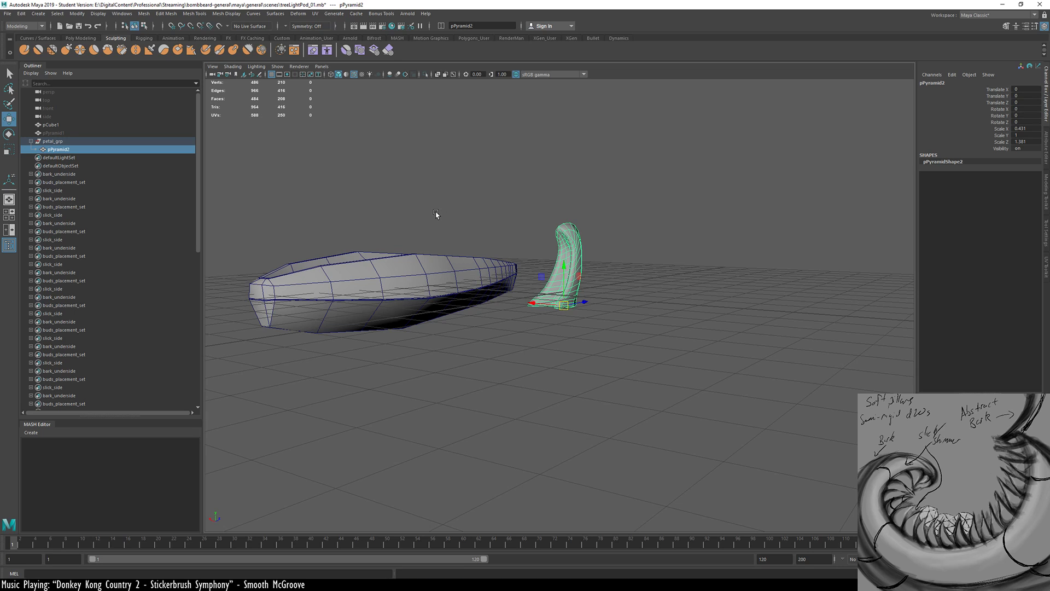
{"action": "key", "text": "space"}
{"action": "left_click_drag", "start_coordinate": [394, 189], "coordinate": [411, 221]}
Move petal_grp to about 0.358 in Translate Y and -0.739 in Translate Z
{"action": "left_click", "coordinate": [57, 142]}
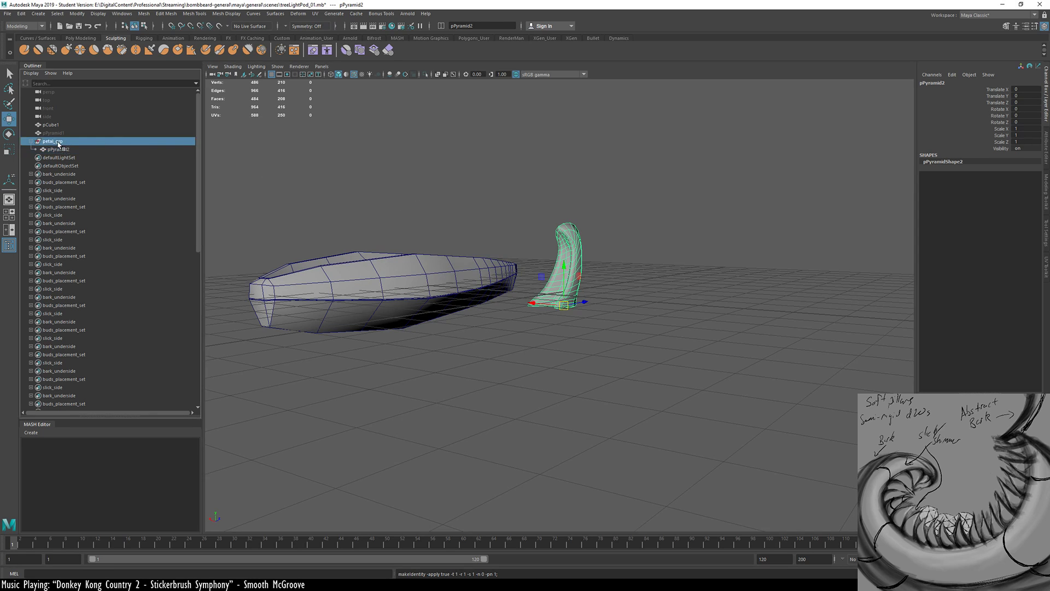
{"action": "left_click_drag", "start_coordinate": [351, 233], "coordinate": [483, 296], "text": "alt"}
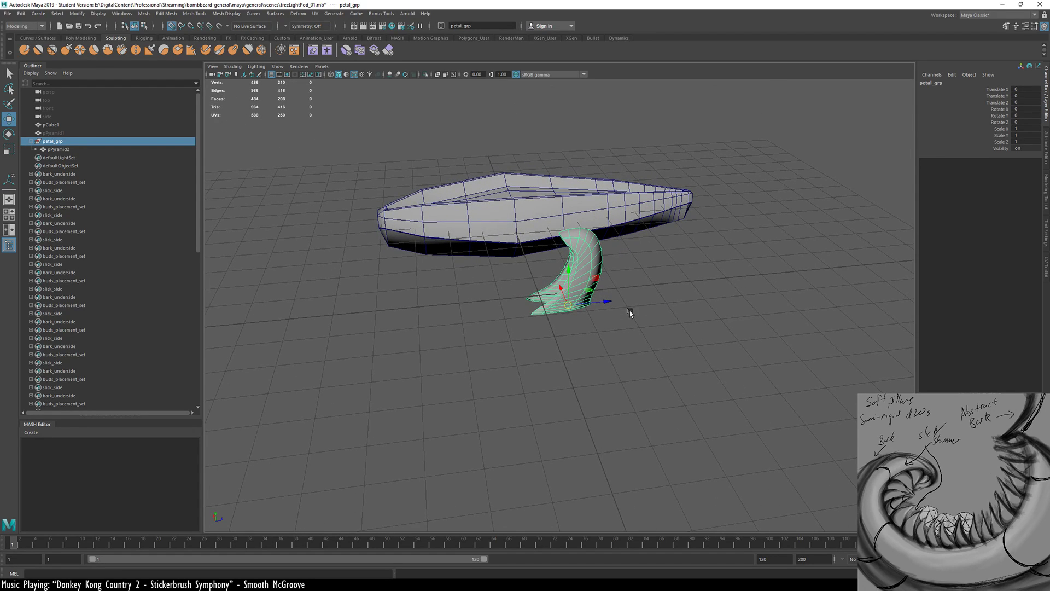
{"action": "left_click_drag", "start_coordinate": [606, 304], "coordinate": [730, 378]}
{"action": "left_click_drag", "start_coordinate": [529, 329], "coordinate": [536, 276], "text": "alt"}
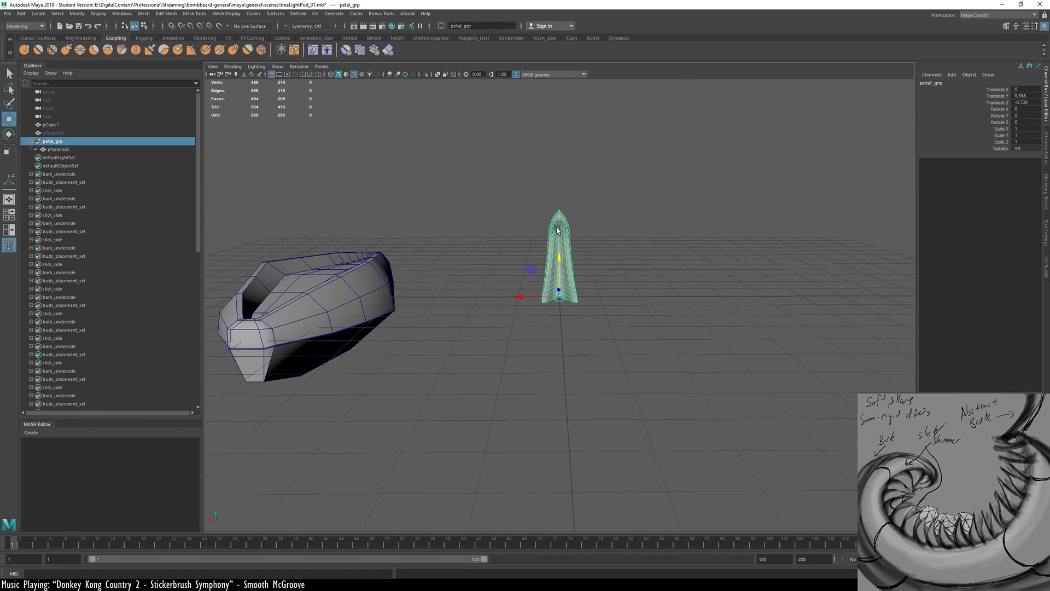
Freeze the transformations of petal_grp at its new position
{"action": "key", "text": "space"}
{"action": "key", "text": "space"}
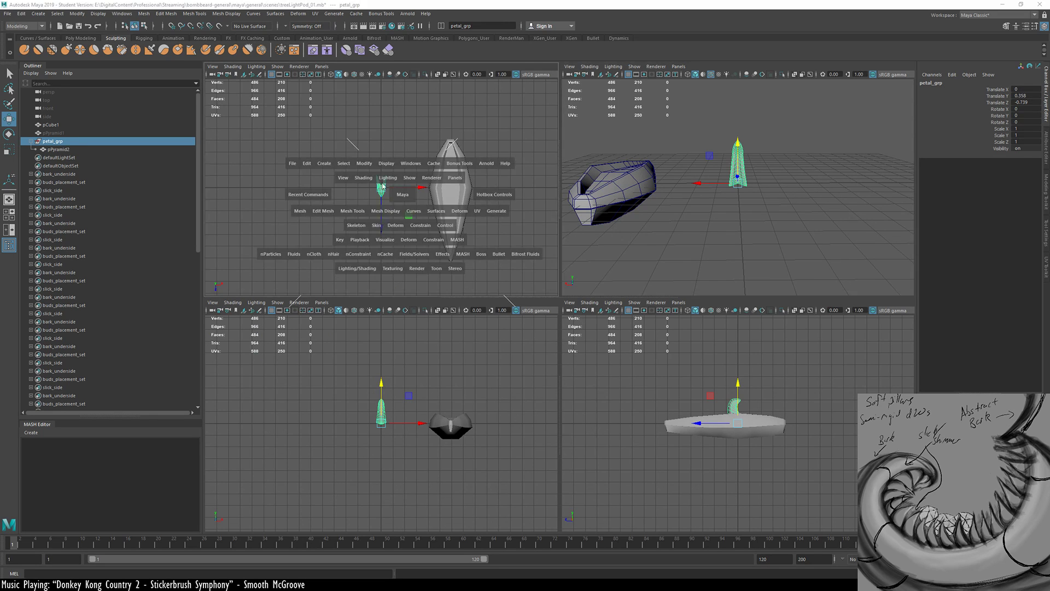
{"action": "key", "text": "space"}
{"action": "key", "text": "space"}
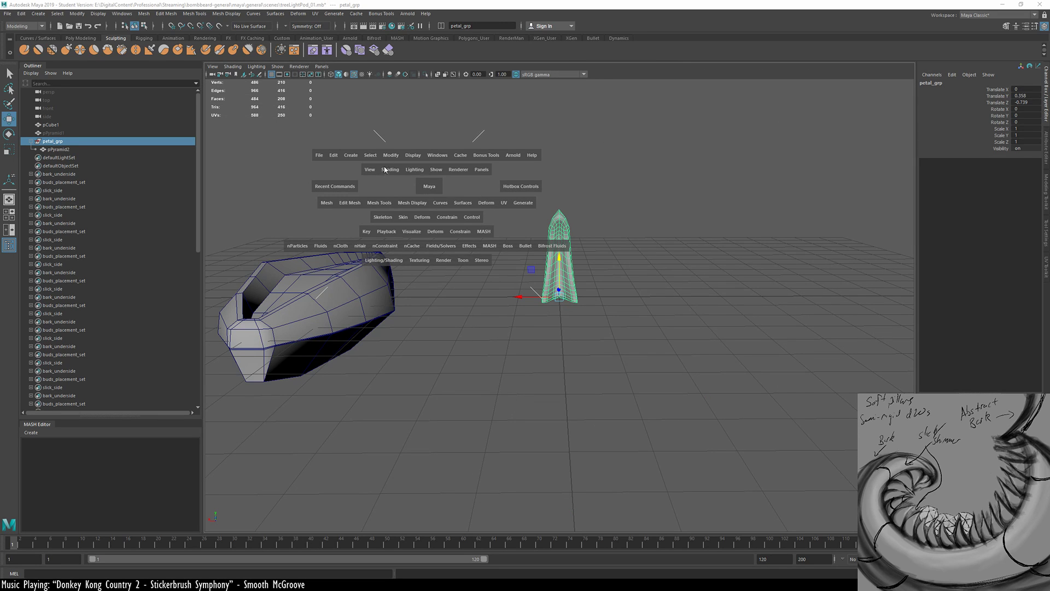
{"action": "left_click", "coordinate": [390, 155]}
{"action": "left_click", "coordinate": [442, 191]}
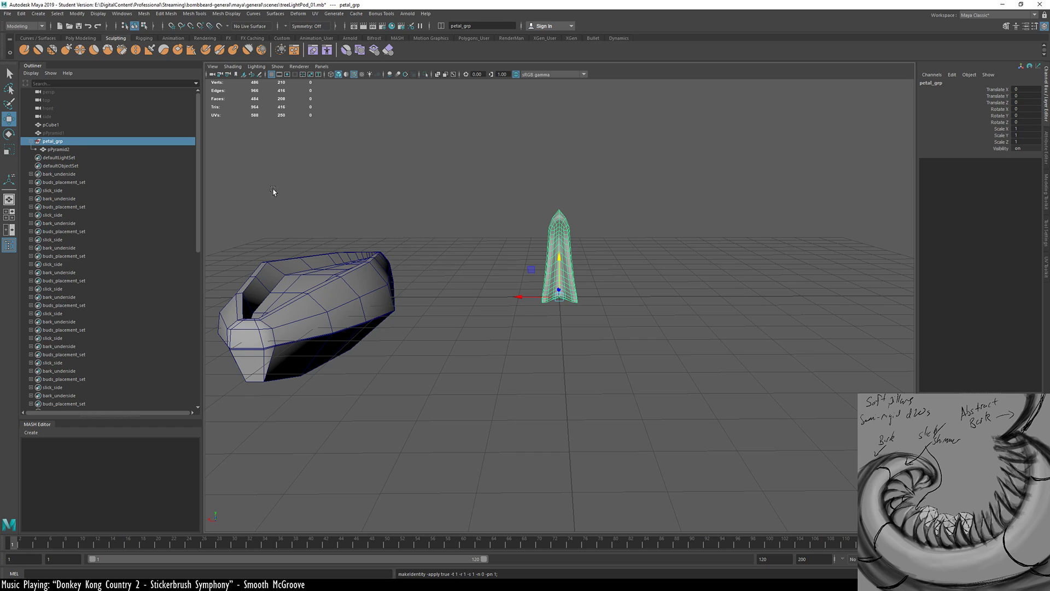
Save the scene with petal_grp selected and ready the Move tool
{"action": "left_click", "coordinate": [62, 149]}
{"action": "left_click", "coordinate": [60, 140]}
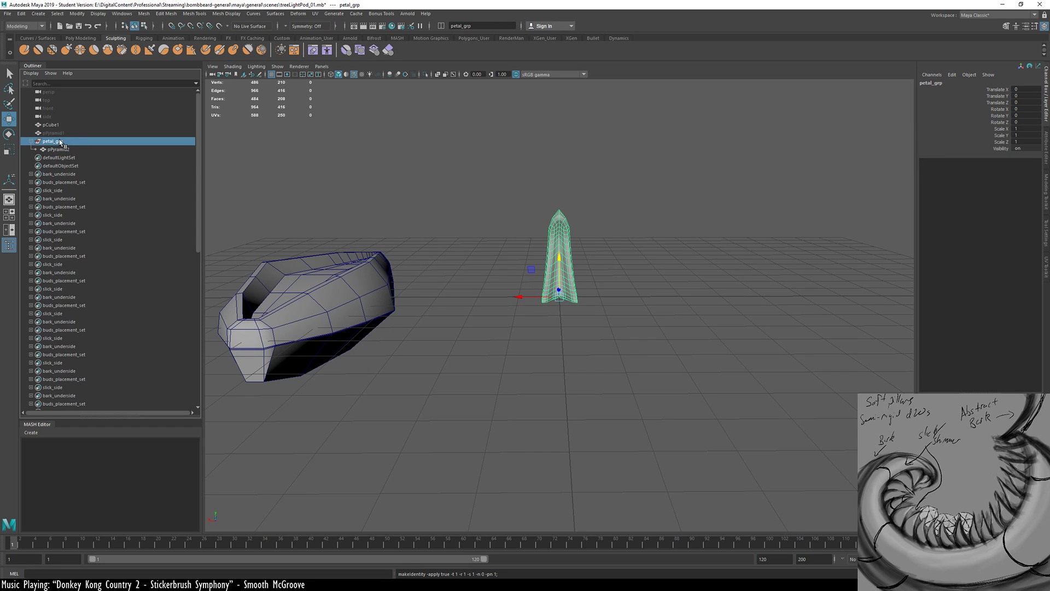
{"action": "key", "text": "q"}
{"action": "key", "text": "ctrl+s"}
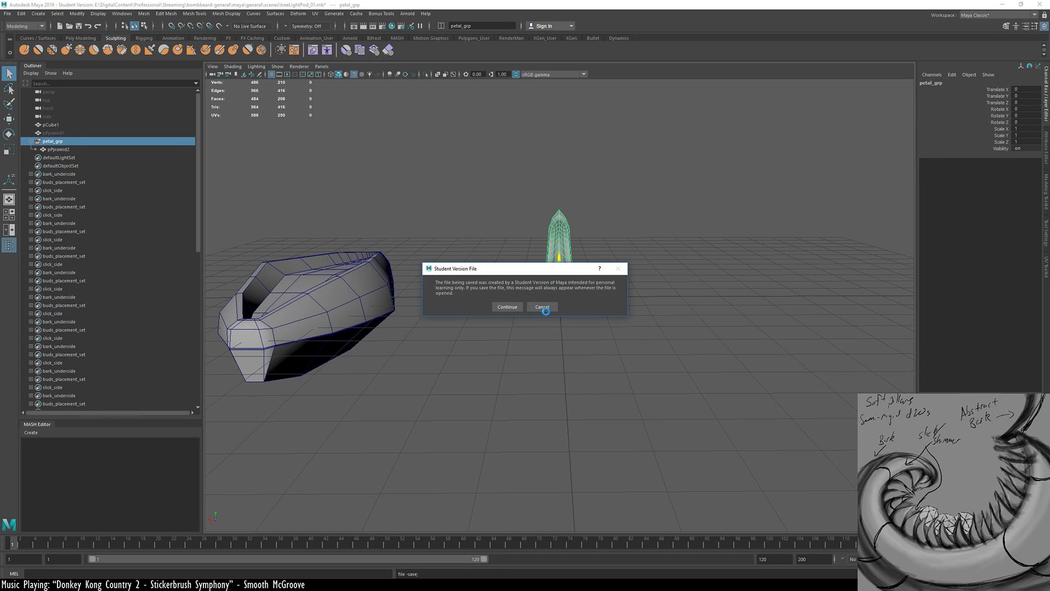
{"action": "left_click", "coordinate": [512, 306]}
{"action": "key", "text": "w"}
Create a MASH network from petal_grp and show the attributes of its Distribute node
{"action": "left_click_drag", "start_coordinate": [516, 301], "coordinate": [499, 330], "text": "alt"}
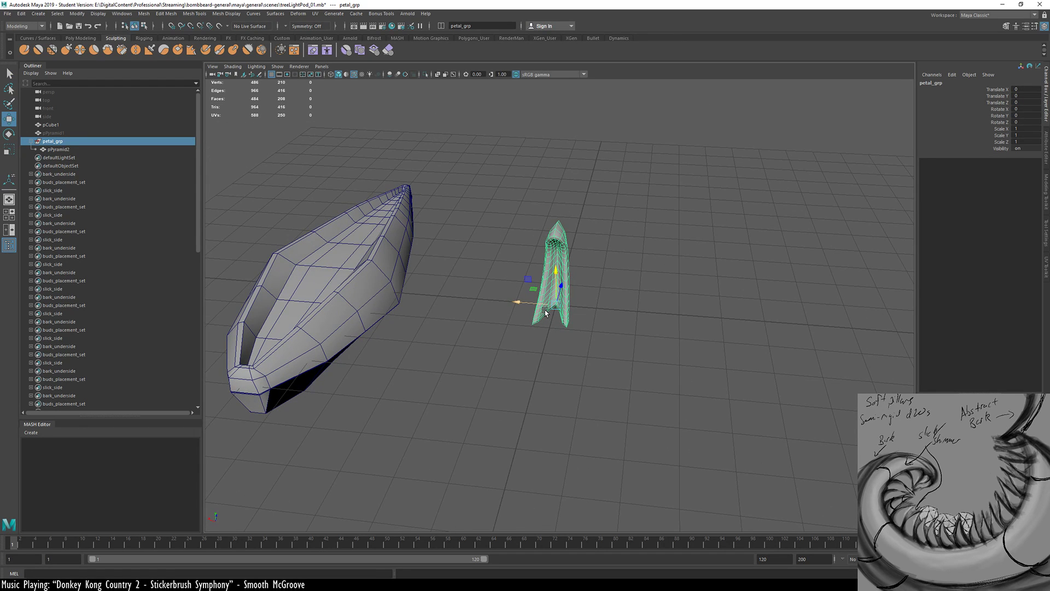
{"action": "left_click_drag", "start_coordinate": [600, 324], "coordinate": [311, 368], "text": "alt"}
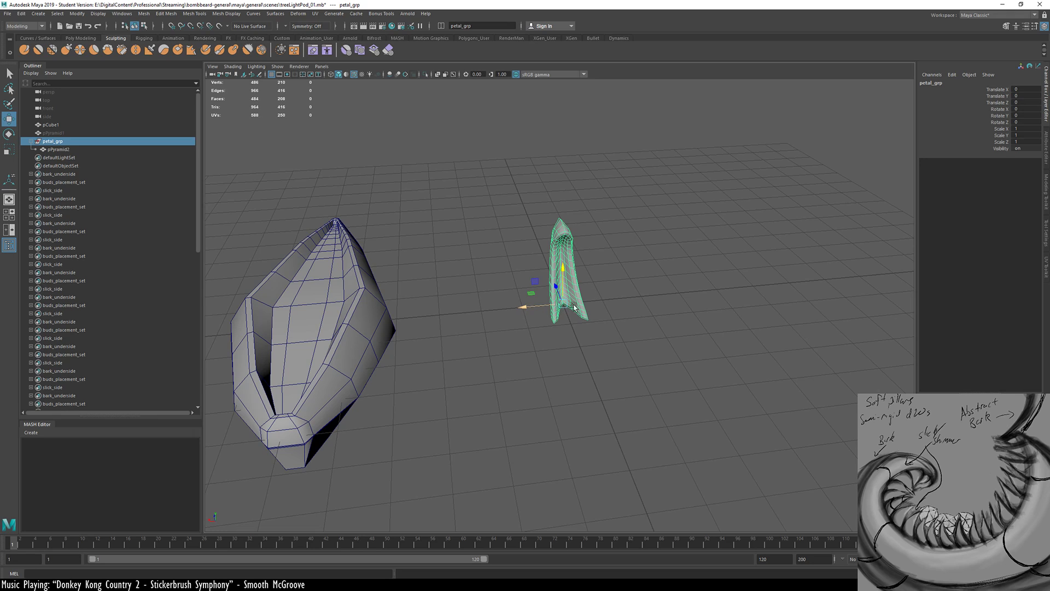
{"action": "left_click", "coordinate": [38, 442]}
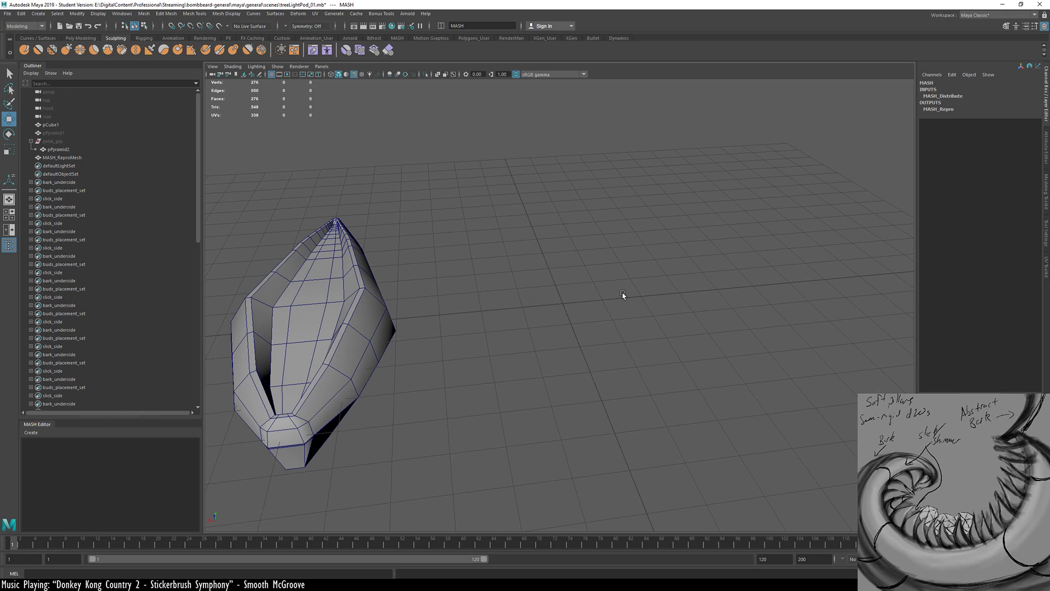
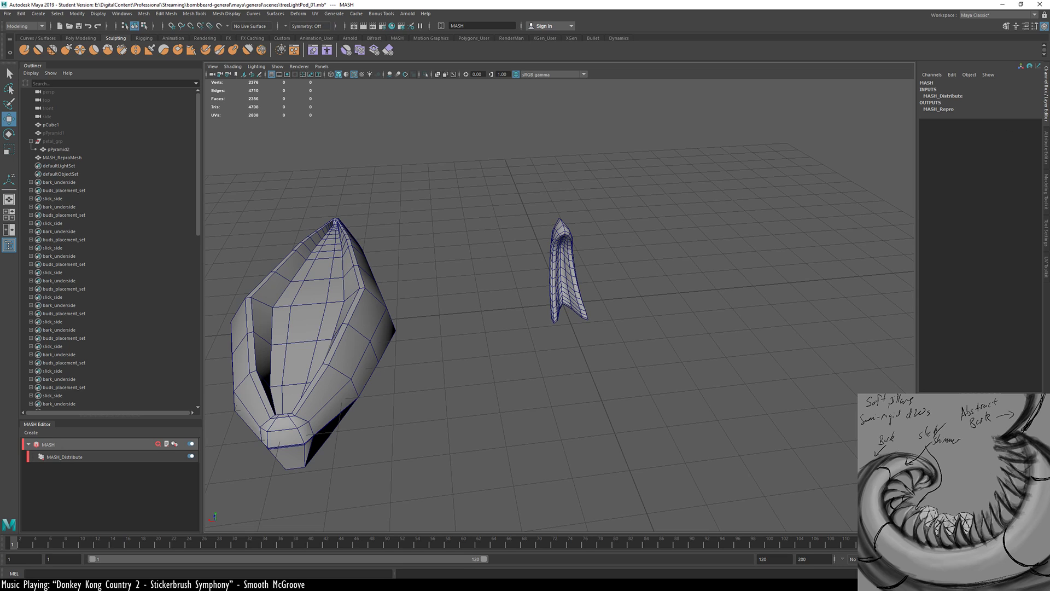
{"action": "left_click", "coordinate": [946, 109]}
{"action": "left_click", "coordinate": [1046, 146]}
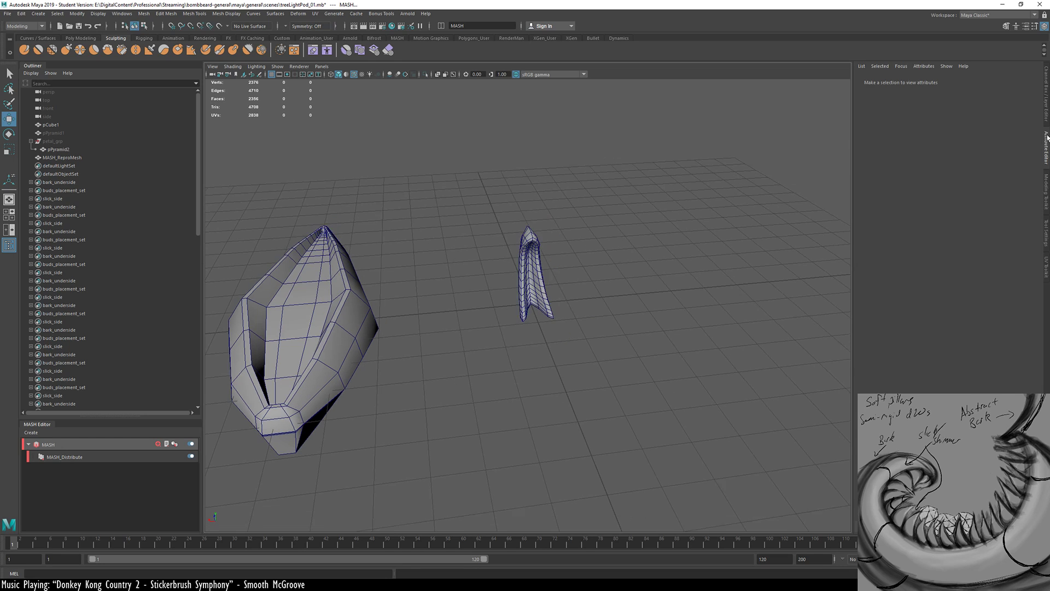
{"action": "left_click", "coordinate": [914, 81]}
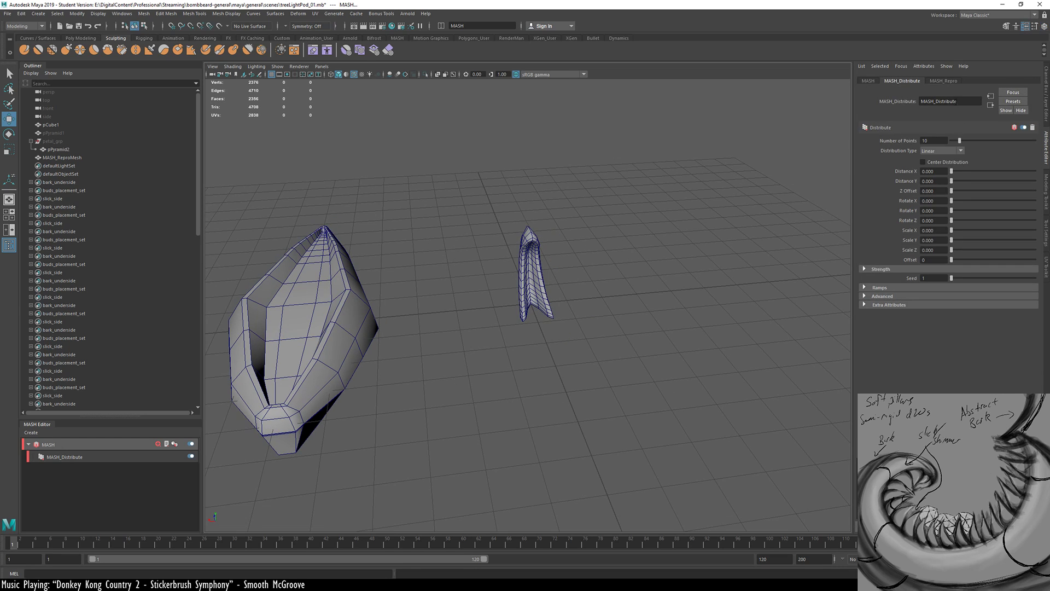
Set the MASH distribution type to Mesh and connect the pod body pCube1 as the input mesh
{"action": "left_click", "coordinate": [947, 153]}
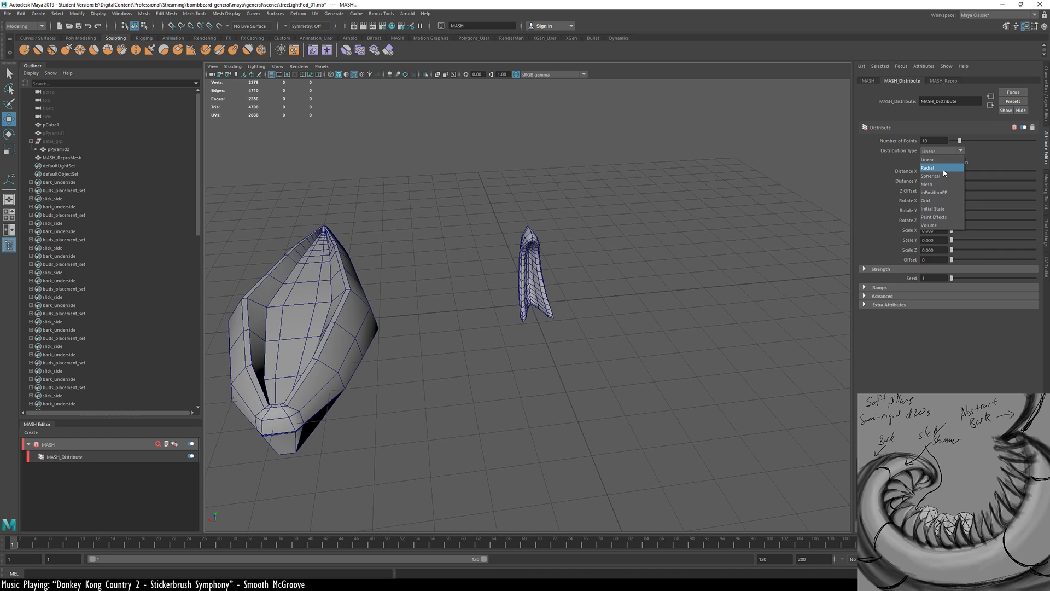
{"action": "left_click", "coordinate": [943, 186]}
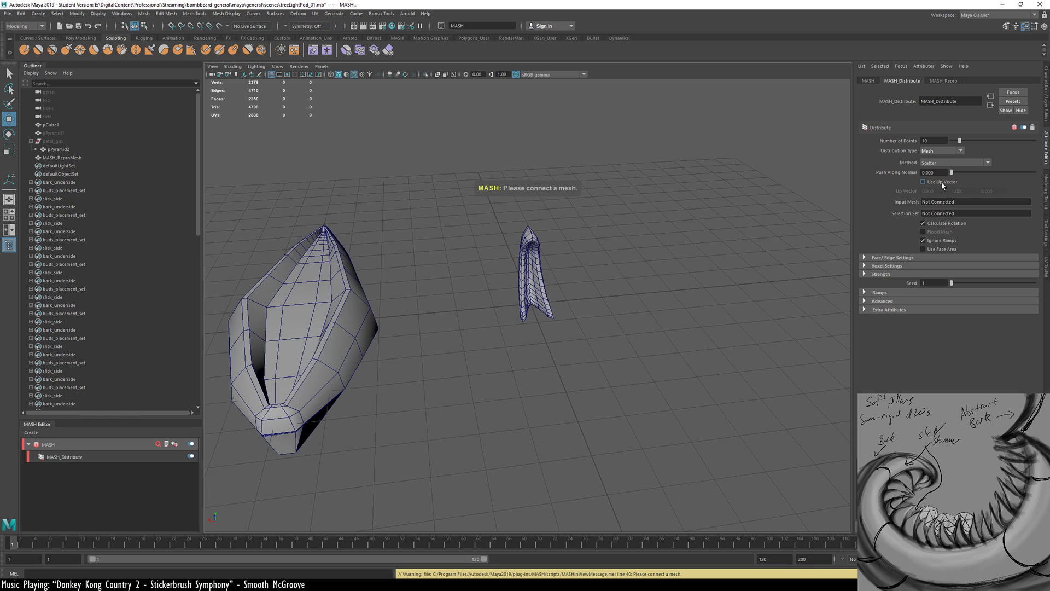
{"action": "left_click", "coordinate": [280, 298]}
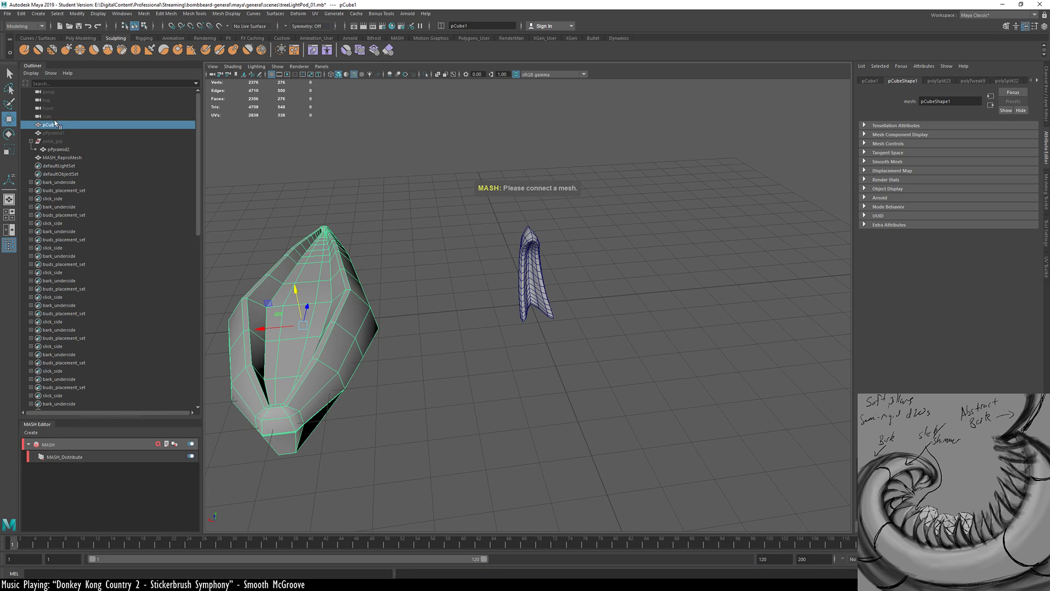
{"action": "left_click", "coordinate": [101, 457]}
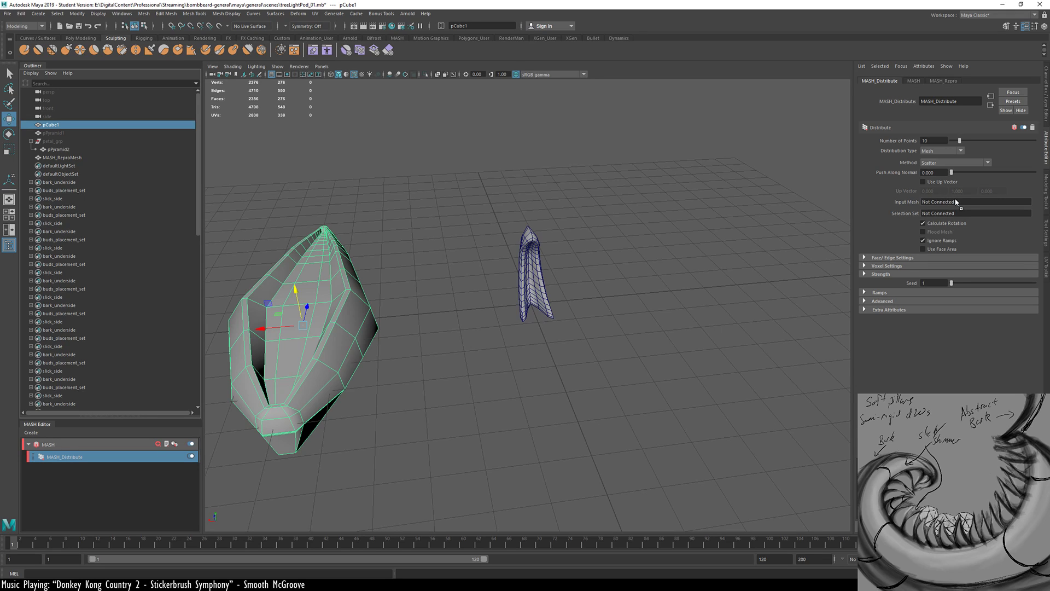
{"action": "middle_click_drag", "start_coordinate": [959, 204], "coordinate": [959, 203]}
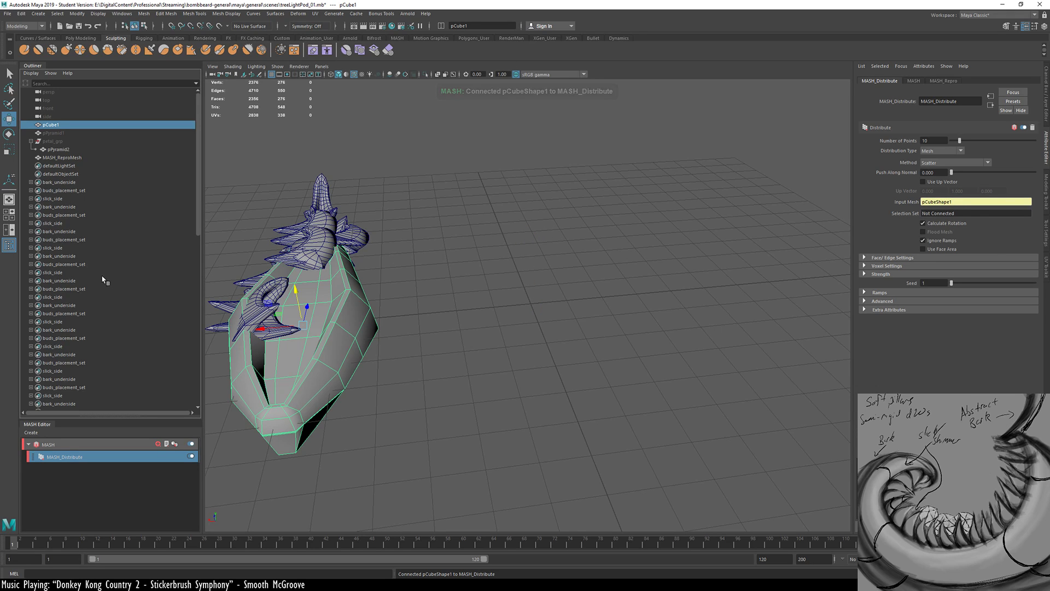
Clear the repeated set entries from the Outliner by deleting the selection sets and undoing the deletion
{"action": "left_click", "coordinate": [80, 191]}
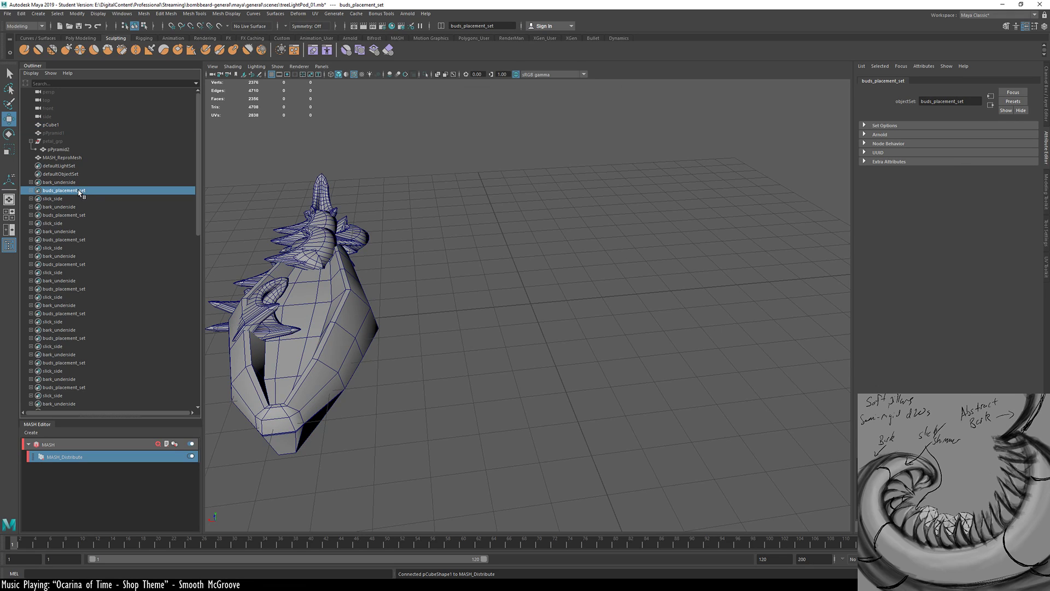
{"action": "left_click", "coordinate": [77, 182]}
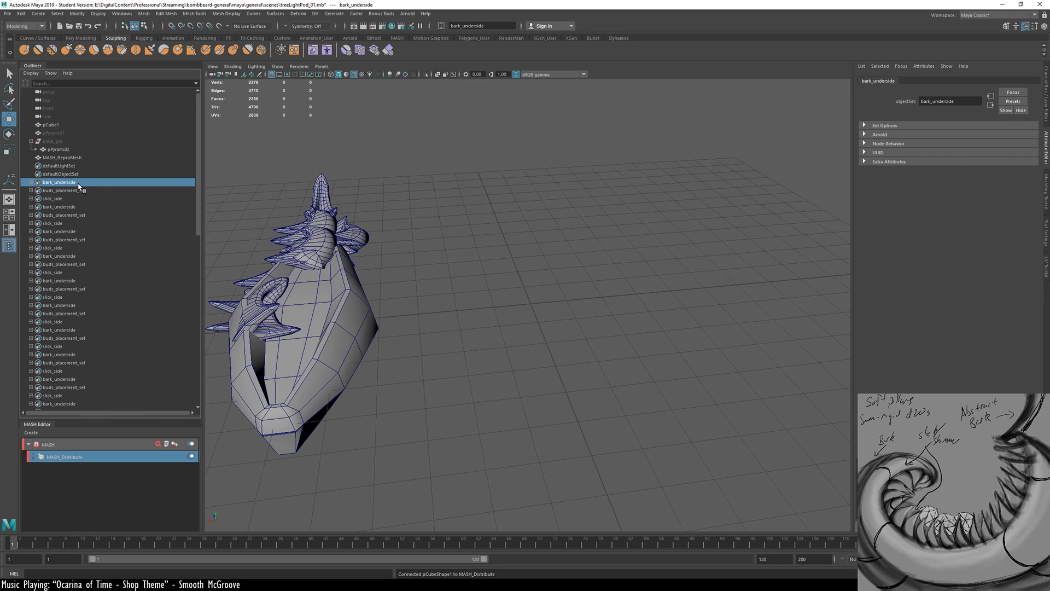
{"action": "left_click_drag", "start_coordinate": [78, 186], "coordinate": [101, 260]}
{"action": "key", "text": "Delete"}
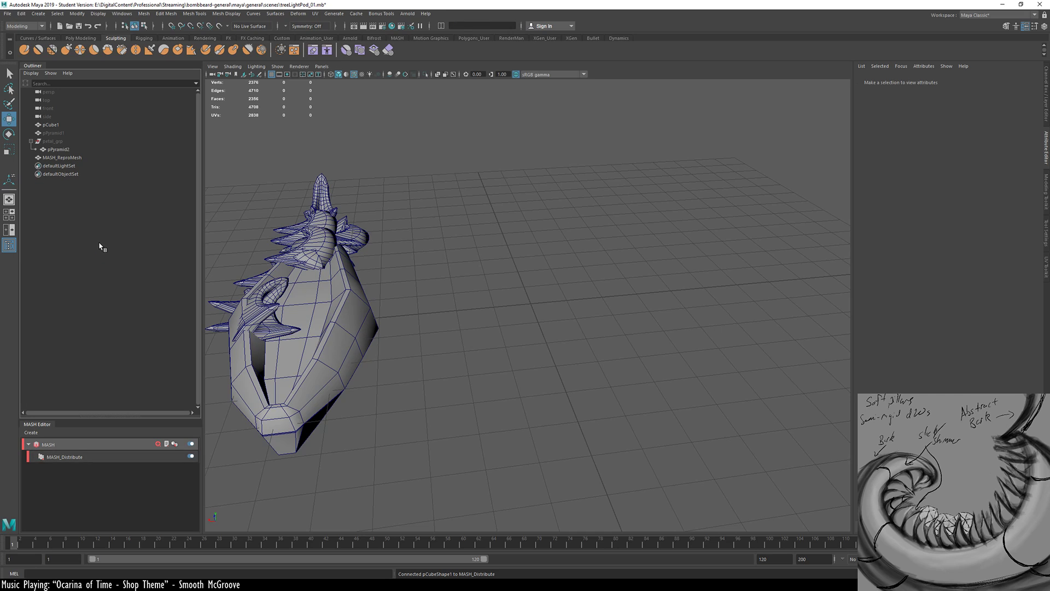
{"action": "key", "text": "ctrl+z"}
Save the scene, clear the selection and return to the Move tool
{"action": "key", "text": "ctrl+s"}
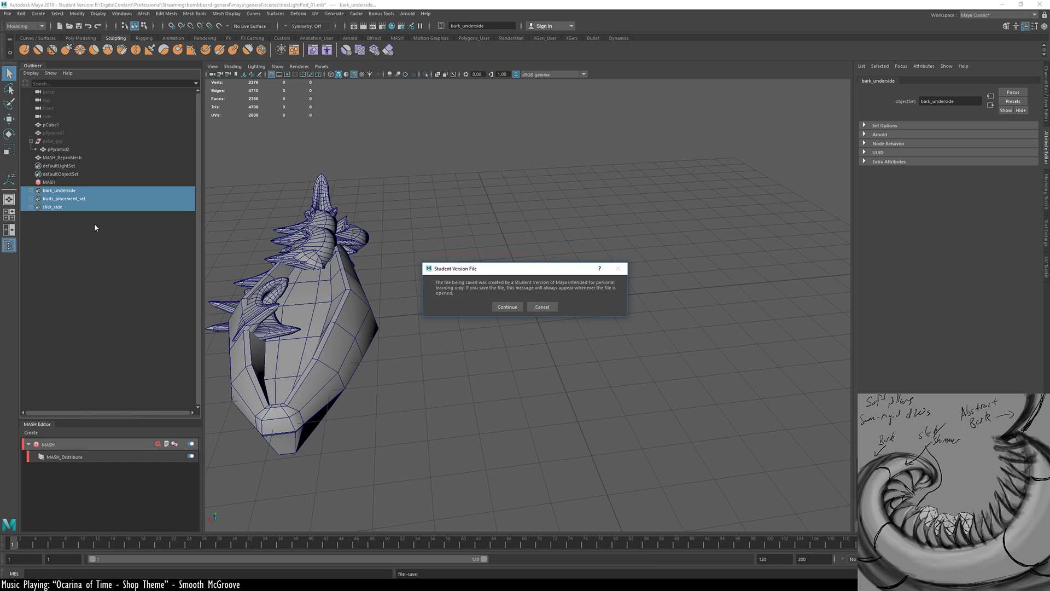
{"action": "left_click", "coordinate": [507, 306]}
{"action": "left_click", "coordinate": [94, 228]}
{"action": "key", "text": "w"}
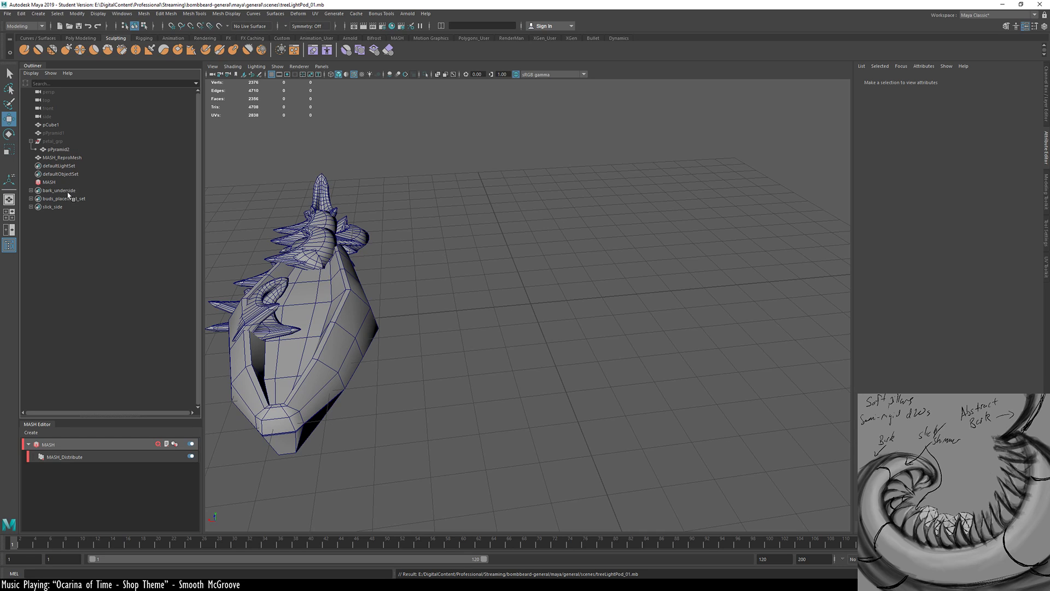
Connect buds_placement_set as the selection set of MASH_Distribute
{"action": "left_click", "coordinate": [76, 458]}
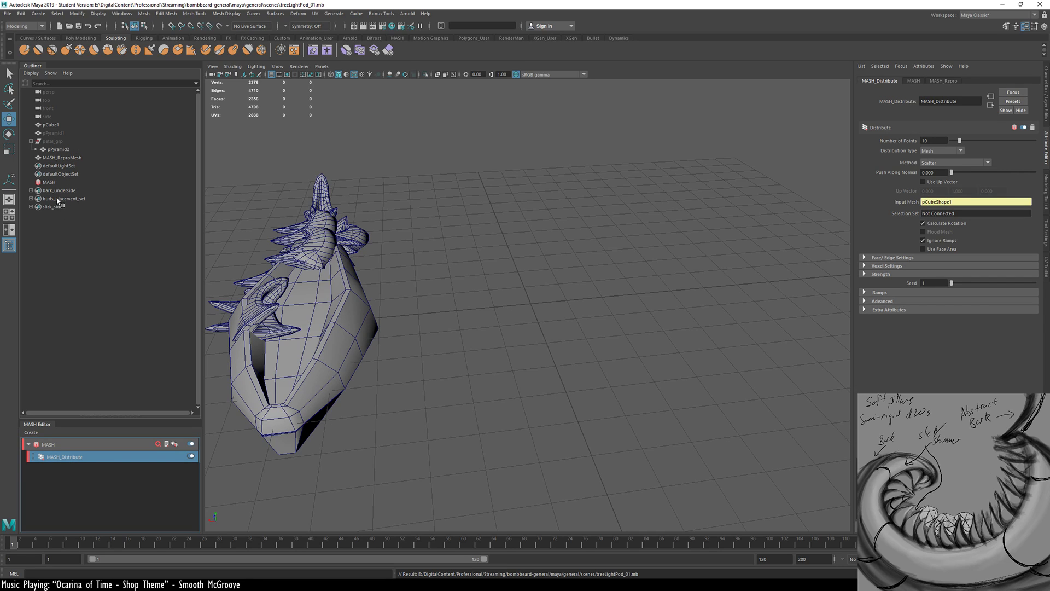
{"action": "middle_click_drag", "start_coordinate": [957, 221], "coordinate": [956, 214]}
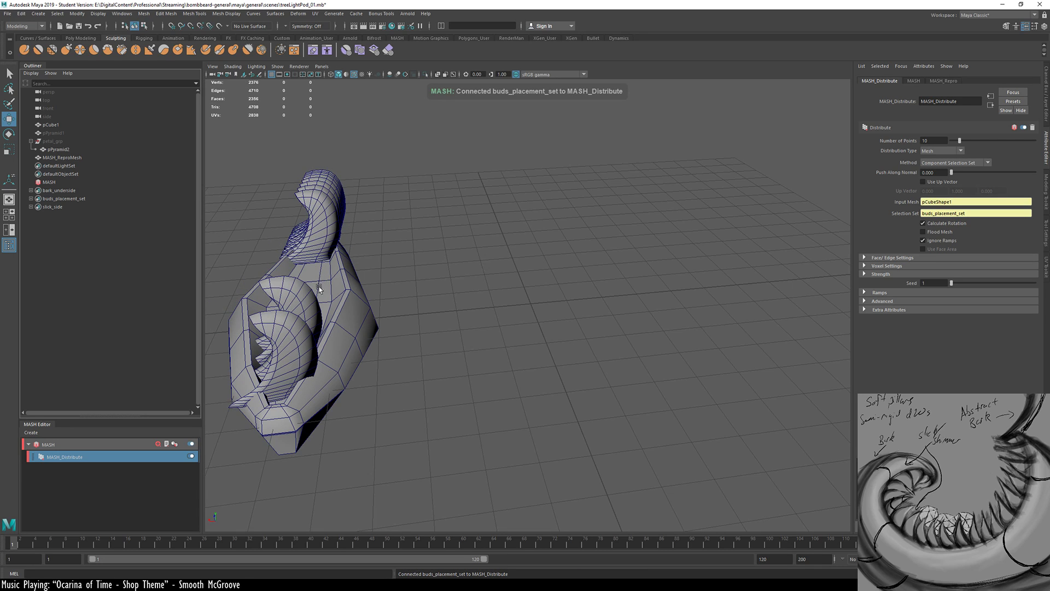
{"action": "left_click_drag", "start_coordinate": [318, 286], "coordinate": [607, 257], "text": "alt"}
Try Flood Mesh on the petal distribution, inspect the pod and turn the option off again
{"action": "left_click_drag", "start_coordinate": [960, 144], "coordinate": [928, 202]}
{"action": "left_click", "coordinate": [923, 232]}
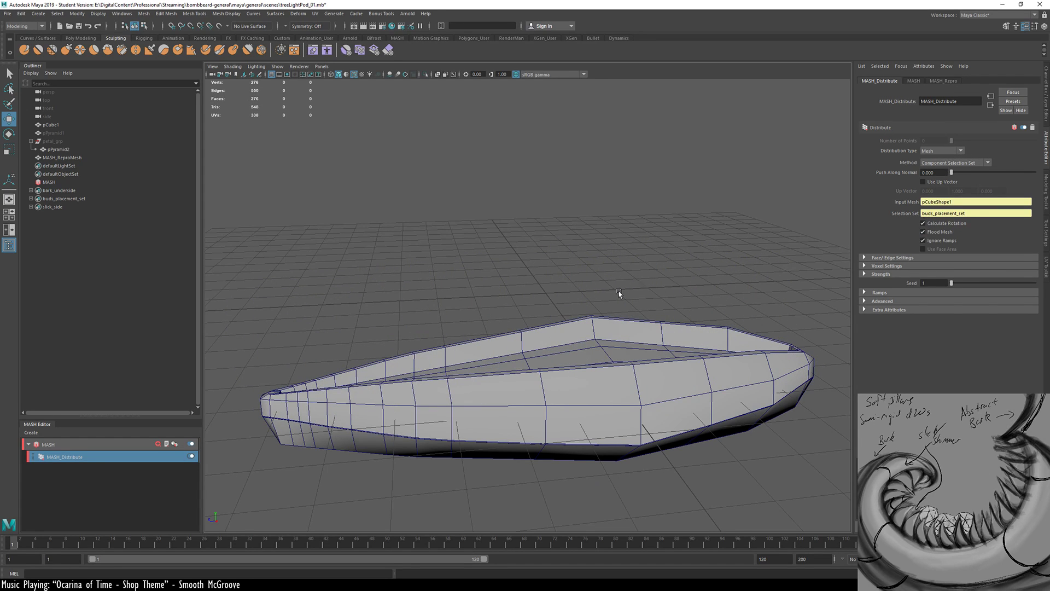
{"action": "left_click_drag", "start_coordinate": [618, 293], "coordinate": [519, 323], "text": "alt"}
{"action": "left_click_drag", "start_coordinate": [380, 372], "coordinate": [475, 341], "text": "alt"}
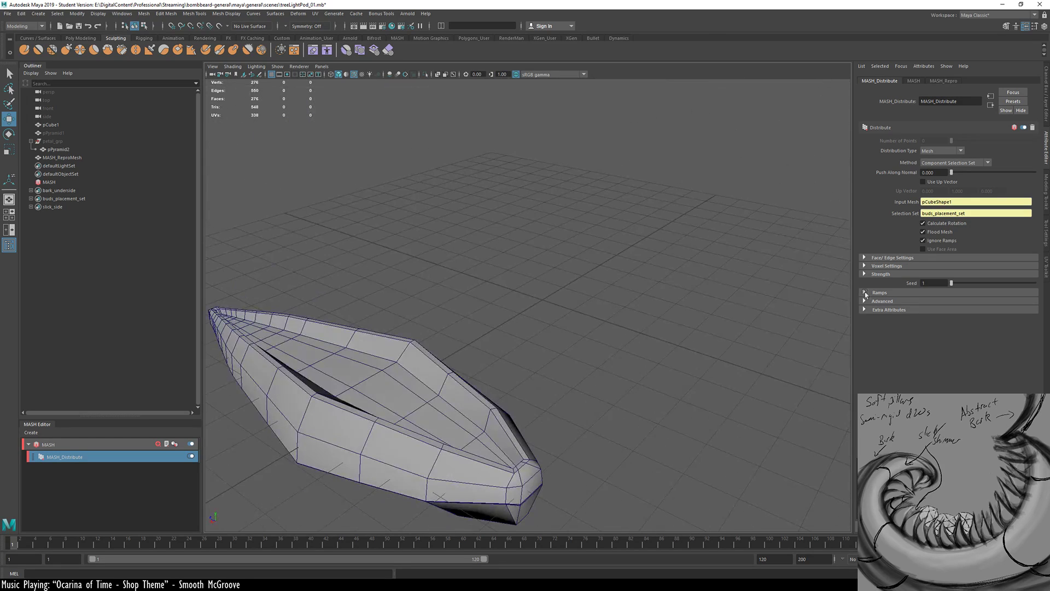
{"action": "left_click", "coordinate": [928, 233]}
Set the distribution's Number of Points to 39 and inspect the petals along the pod
{"action": "left_click_drag", "start_coordinate": [952, 142], "coordinate": [985, 146]}
{"action": "middle_click_drag", "start_coordinate": [284, 330], "coordinate": [454, 315], "text": "alt"}
{"action": "right_click_drag", "start_coordinate": [455, 316], "coordinate": [662, 342], "text": "alt"}
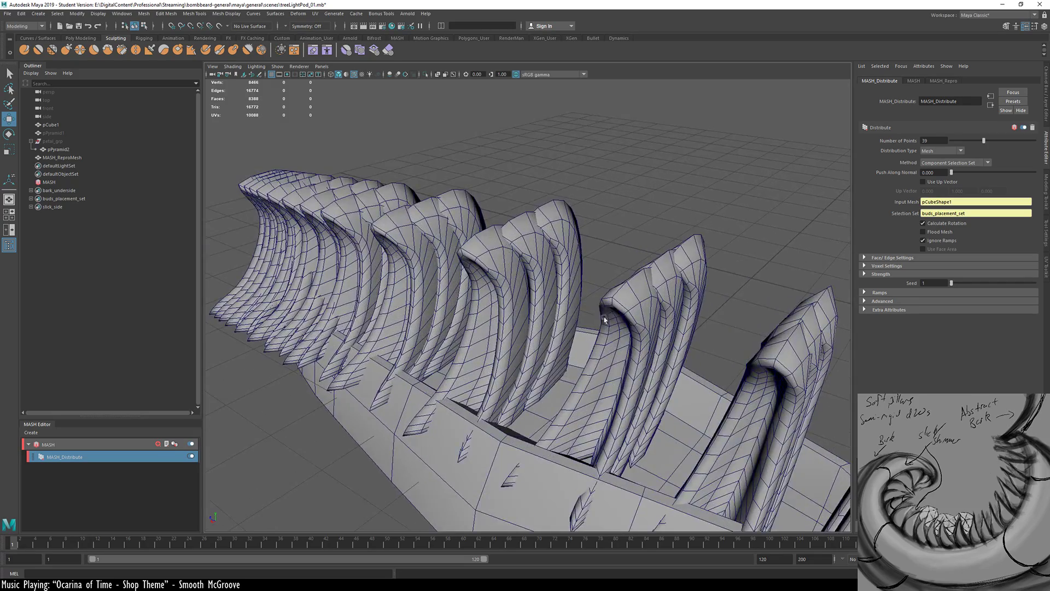
{"action": "left_click_drag", "start_coordinate": [662, 342], "coordinate": [586, 288], "text": "alt"}
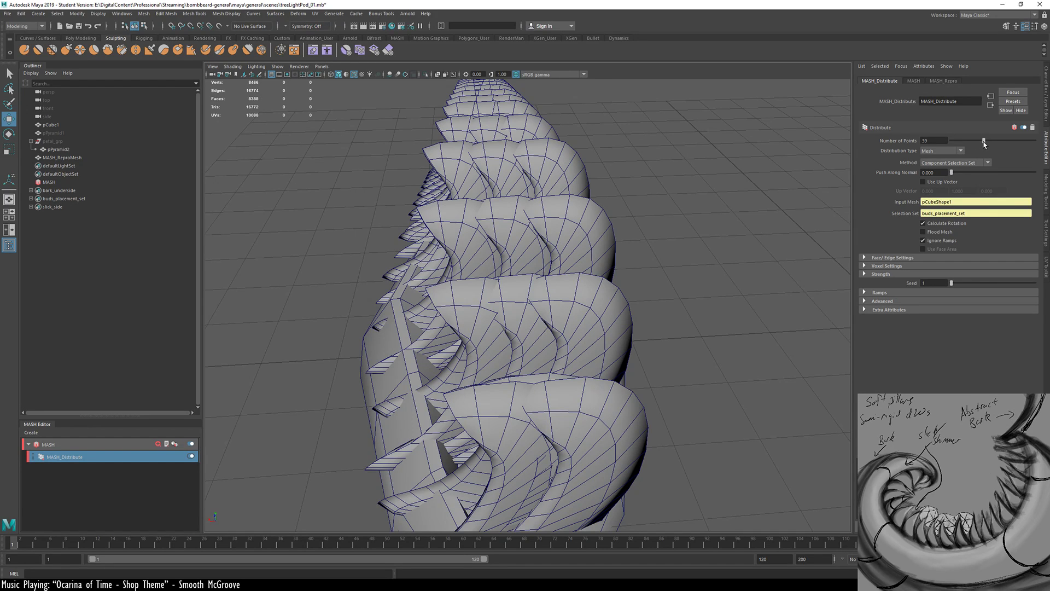
{"action": "left_click_drag", "start_coordinate": [983, 144], "coordinate": [984, 144]}
{"action": "left_click_drag", "start_coordinate": [599, 220], "coordinate": [619, 328], "text": "alt"}
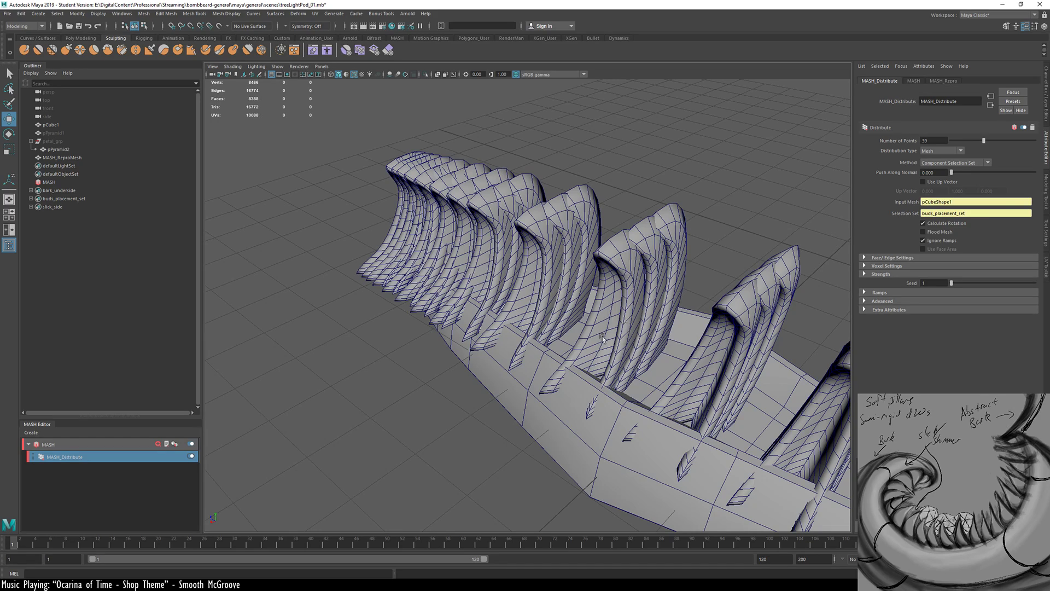
{"action": "left_click_drag", "start_coordinate": [601, 337], "coordinate": [650, 327], "text": "alt"}
{"action": "right_click_drag", "start_coordinate": [649, 326], "coordinate": [549, 309], "text": "alt"}
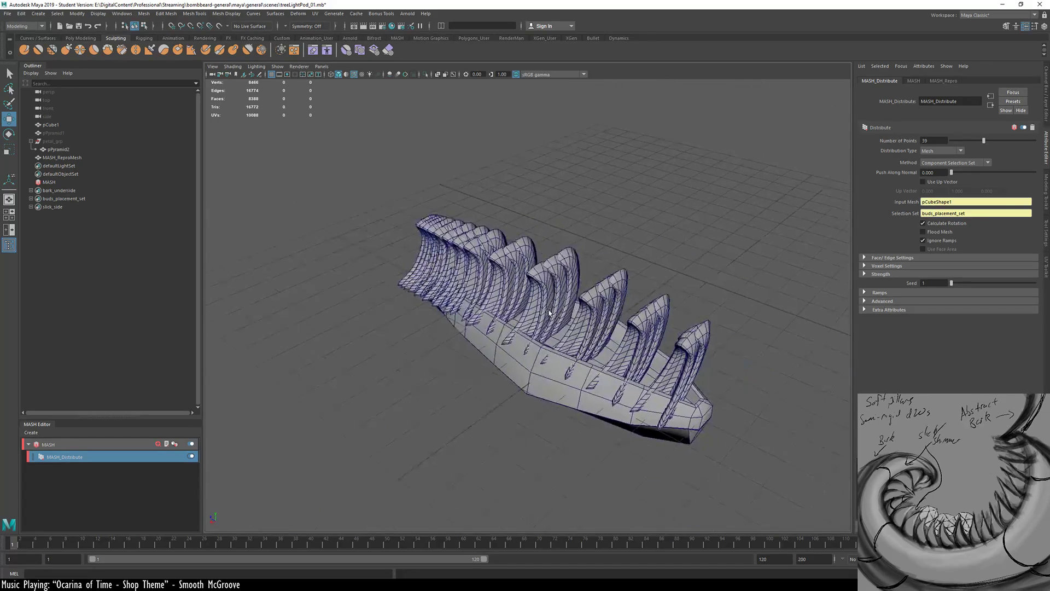
Rotate the source petal pPyramid2 and inspect how the distributed petals sit along the pod
{"action": "left_click_drag", "start_coordinate": [618, 329], "coordinate": [465, 320], "text": "alt"}
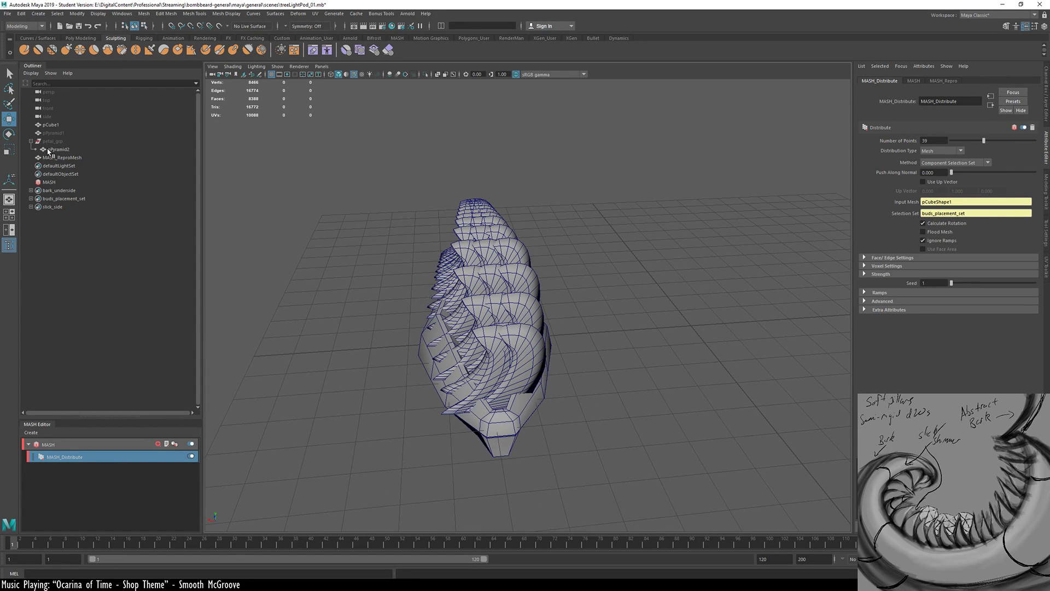
{"action": "left_click", "coordinate": [49, 150]}
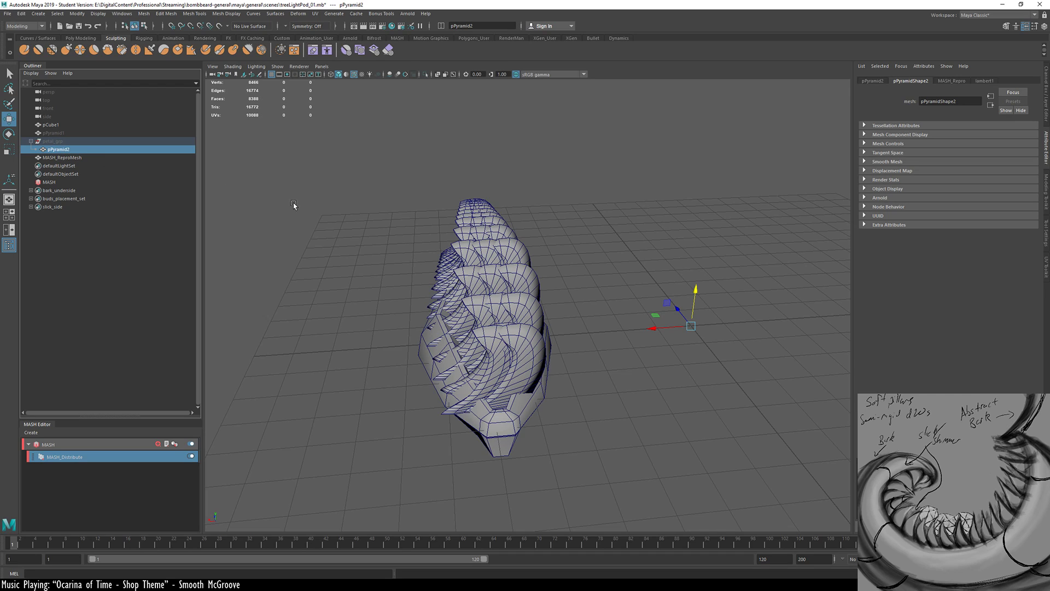
{"action": "key", "text": "e"}
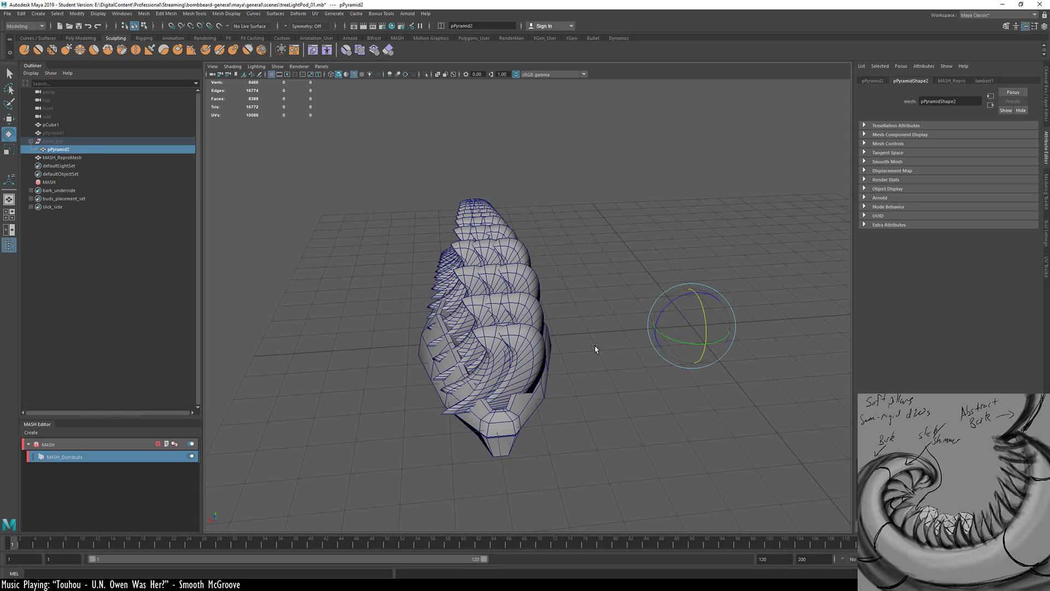
{"action": "left_click_drag", "start_coordinate": [688, 343], "coordinate": [634, 356]}
{"action": "left_click_drag", "start_coordinate": [398, 388], "coordinate": [748, 383], "text": "alt"}
{"action": "right_click_drag", "start_coordinate": [531, 351], "coordinate": [581, 410], "text": "alt"}
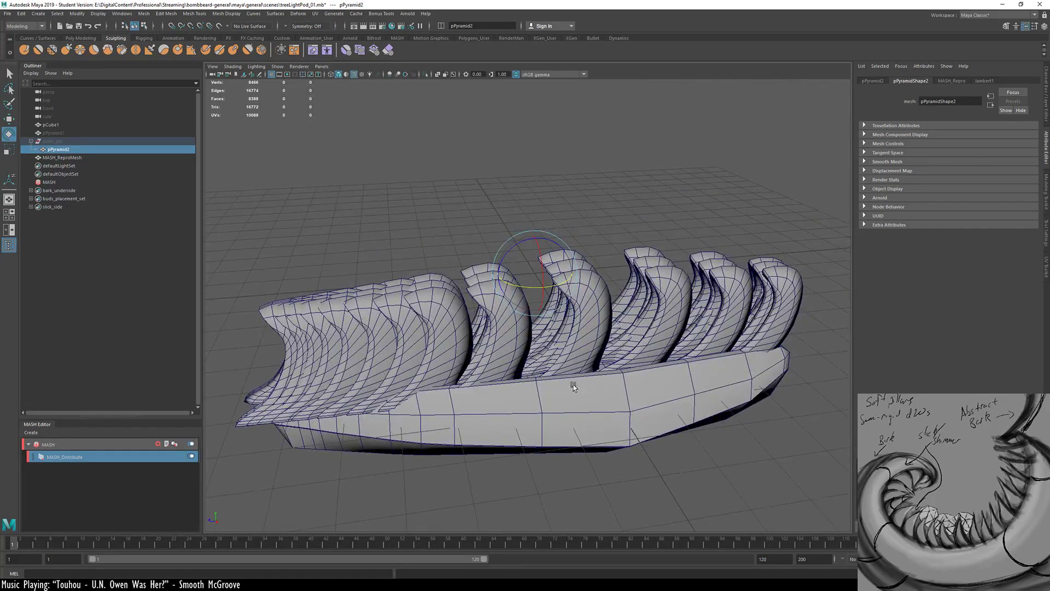
{"action": "left_click_drag", "start_coordinate": [571, 385], "coordinate": [510, 376], "text": "alt"}
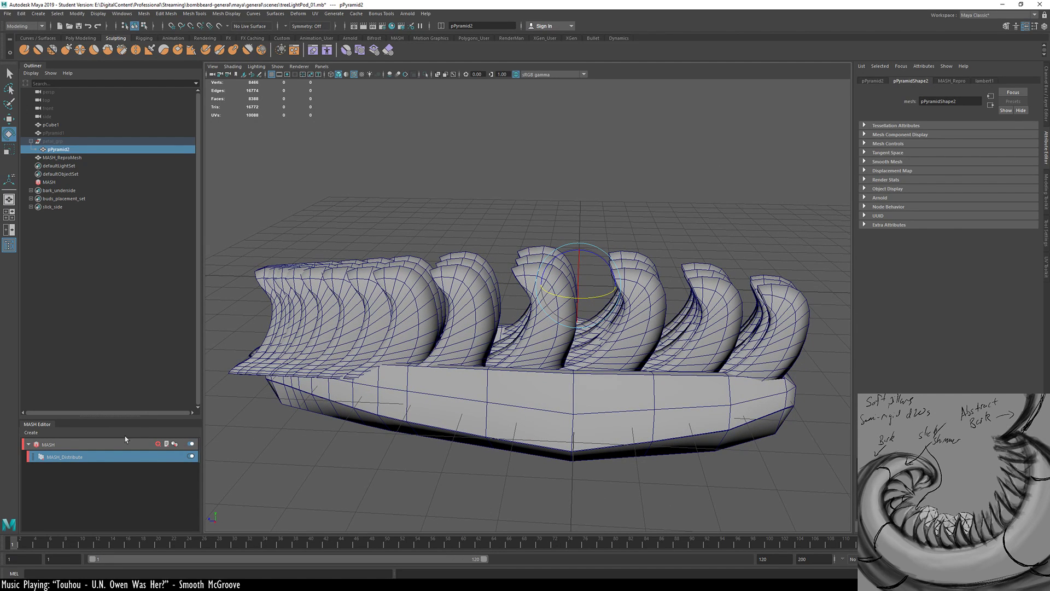
Reopen the MASH_Distribute settings and save the scene, accepting the student version notice
{"action": "left_click", "coordinate": [91, 459]}
{"action": "key", "text": "ctrl+s"}
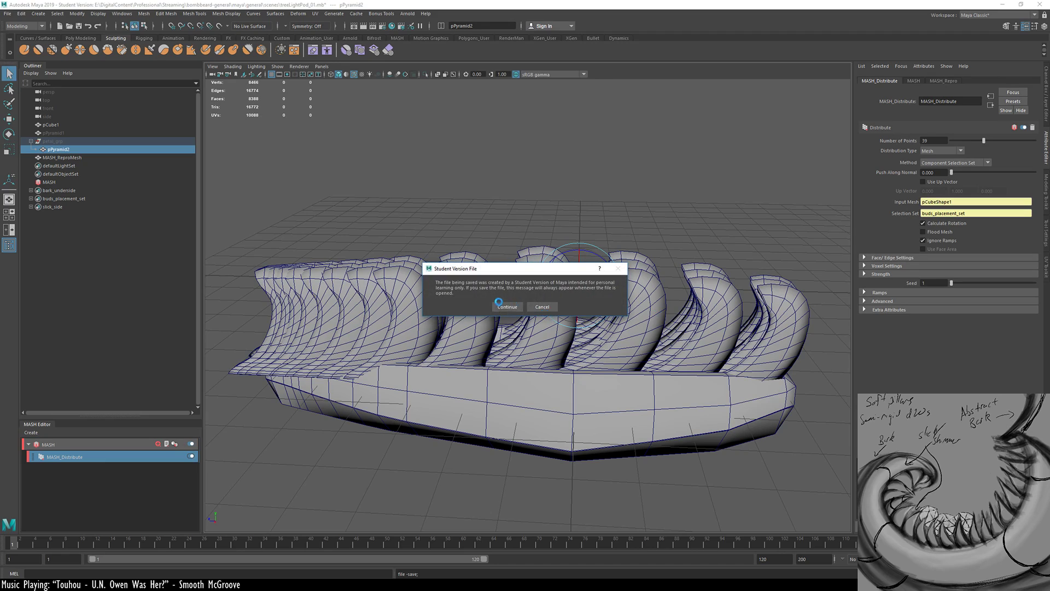
{"action": "key", "text": "Return"}
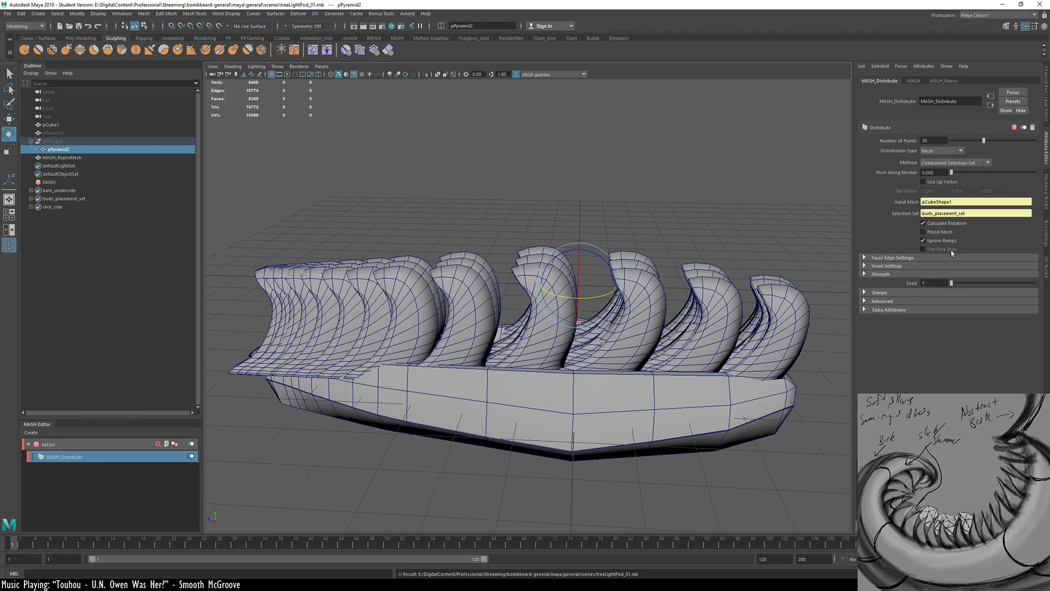
Turn off Ignore Ramps for the petal distribution and expand its ramp settings
{"action": "left_click_drag", "start_coordinate": [618, 339], "coordinate": [898, 315], "text": "alt"}
{"action": "left_click_drag", "start_coordinate": [782, 323], "coordinate": [529, 358], "text": "alt"}
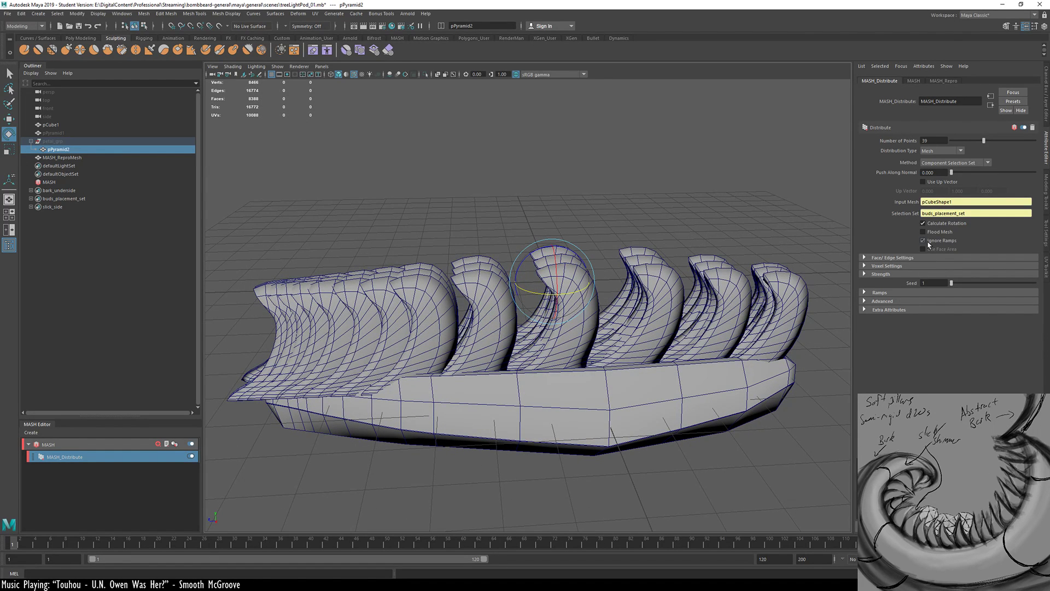
{"action": "left_click", "coordinate": [927, 242]}
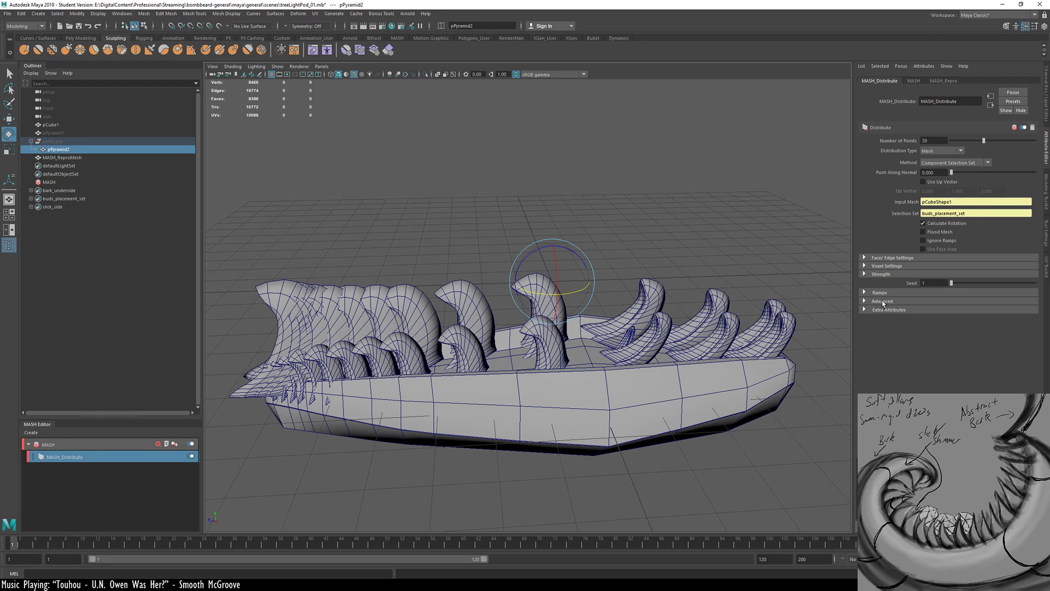
{"action": "left_click", "coordinate": [884, 293]}
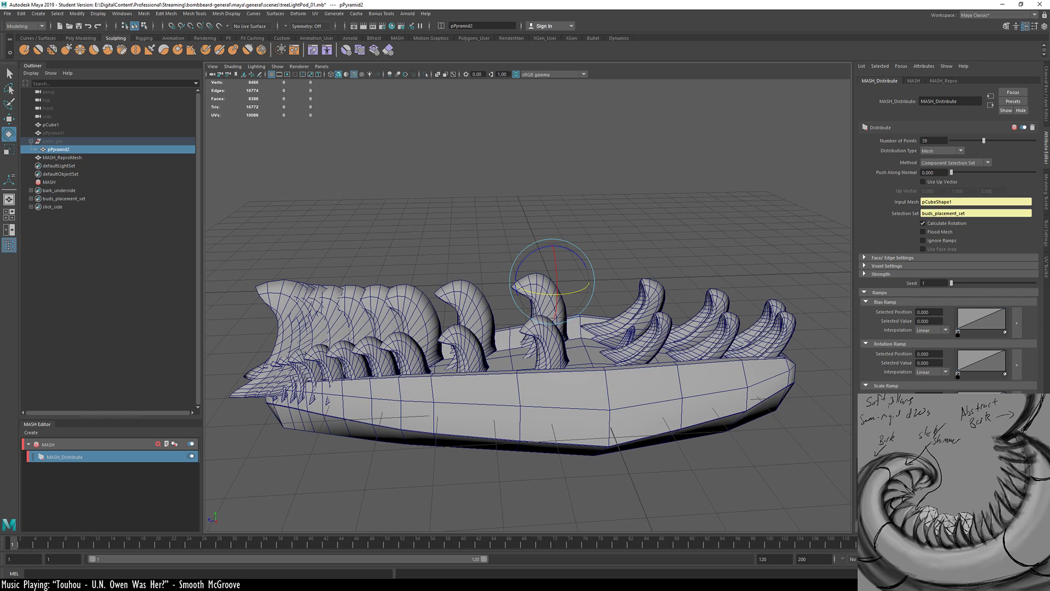
Shape the distribution's Scale Ramp with added and repositioned points to vary petal size across the pod
{"action": "mouse_move", "coordinate": [957, 412]}
{"action": "left_mouse_down"}
{"action": "mouse_move", "coordinate": [951, 390]}
{"action": "mouse_move", "coordinate": [955, 406]}
{"action": "left_mouse_up"}
{"action": "left_click", "coordinate": [980, 392]}
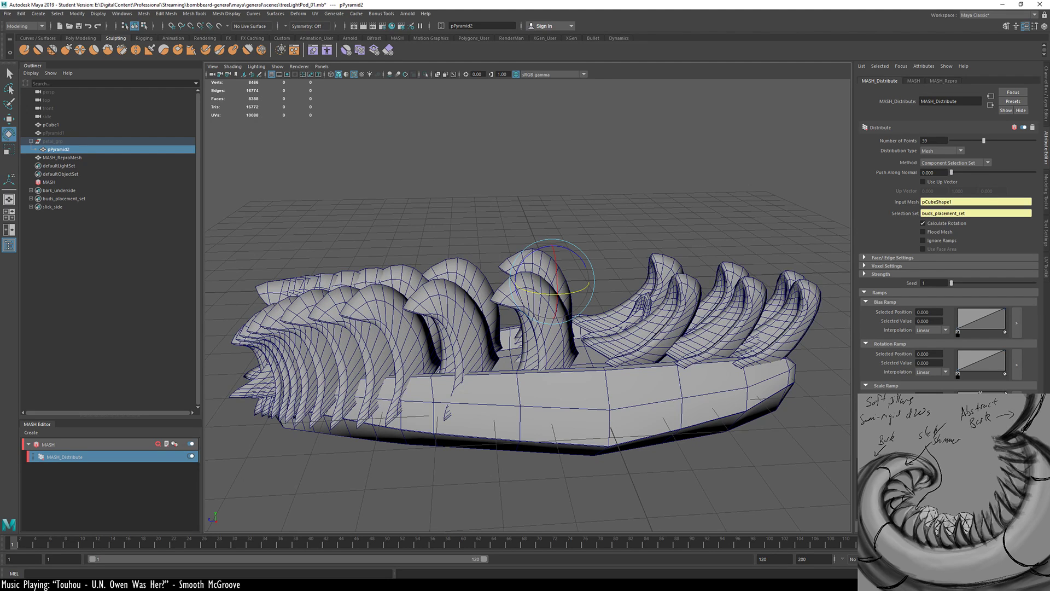
{"action": "left_click_drag", "start_coordinate": [980, 393], "coordinate": [981, 401]}
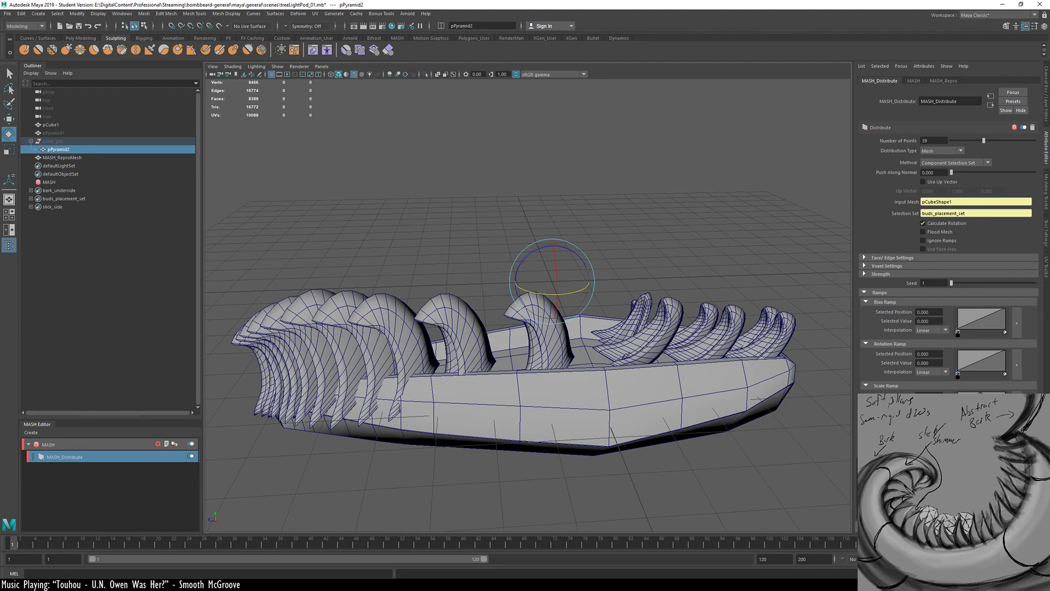
{"action": "mouse_move", "coordinate": [981, 393]}
{"action": "left_mouse_down"}
{"action": "mouse_move", "coordinate": [1003, 390]}
{"action": "mouse_move", "coordinate": [991, 392]}
{"action": "mouse_move", "coordinate": [1004, 400]}
{"action": "mouse_move", "coordinate": [987, 391]}
{"action": "mouse_move", "coordinate": [996, 393]}
{"action": "left_mouse_up"}
{"action": "left_click_drag", "start_coordinate": [519, 416], "coordinate": [524, 441], "text": "alt"}
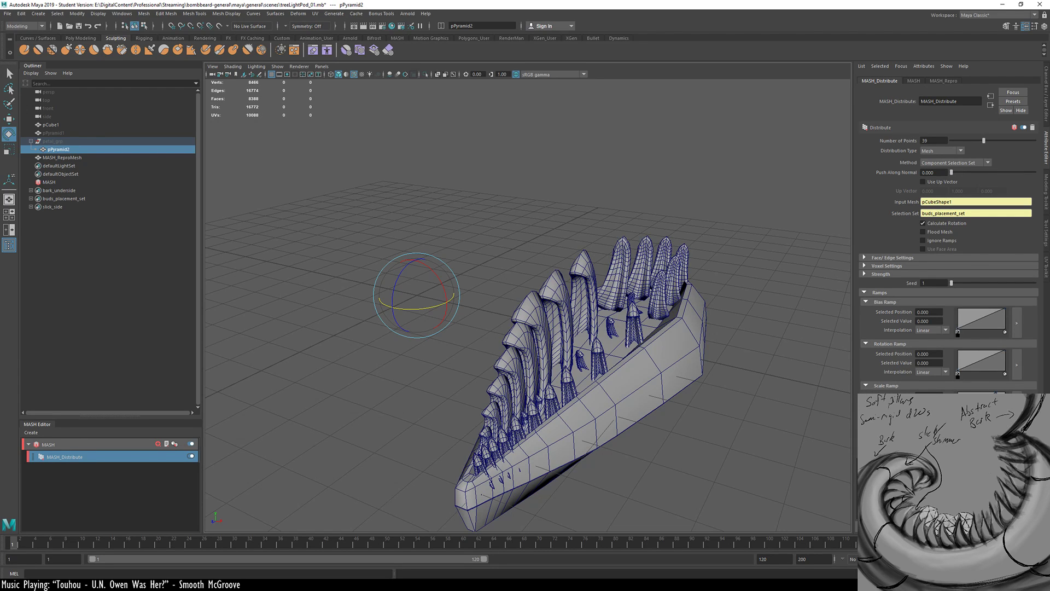
{"action": "left_click_drag", "start_coordinate": [966, 406], "coordinate": [962, 402]}
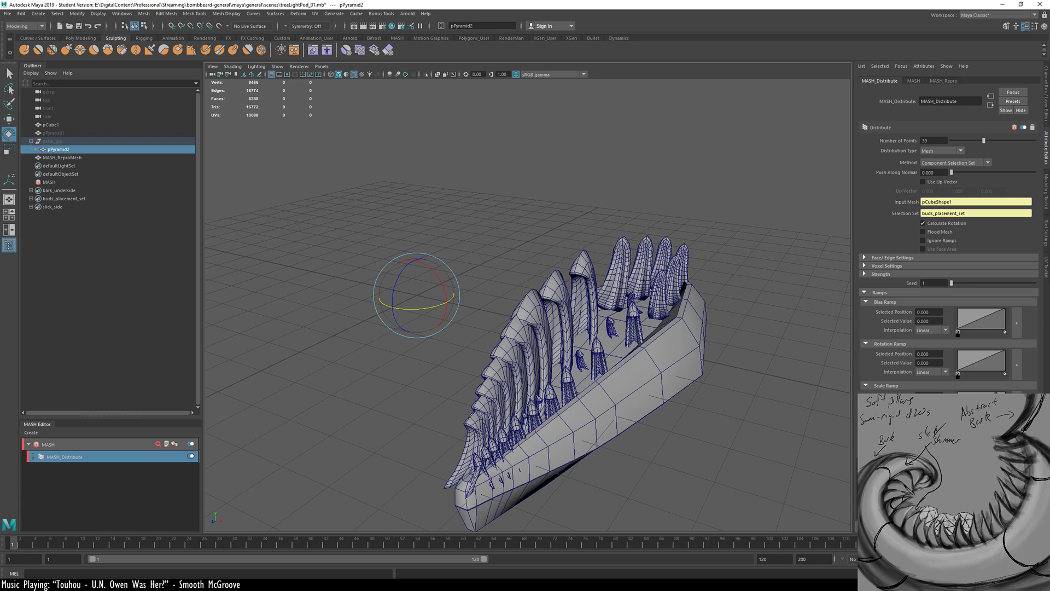
{"action": "left_click_drag", "start_coordinate": [995, 393], "coordinate": [958, 414]}
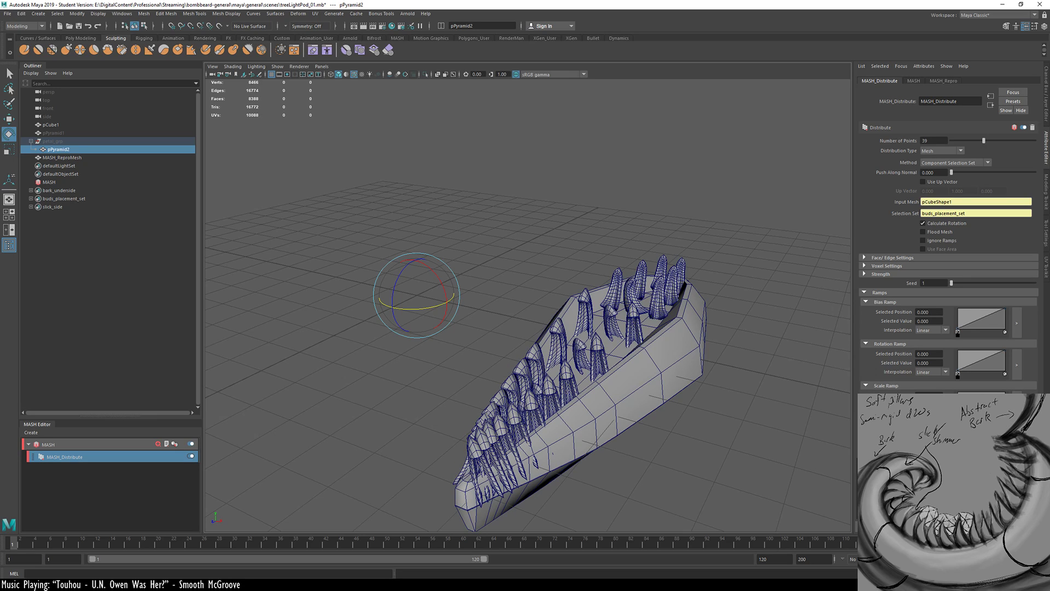
{"action": "left_click_drag", "start_coordinate": [958, 409], "coordinate": [998, 394]}
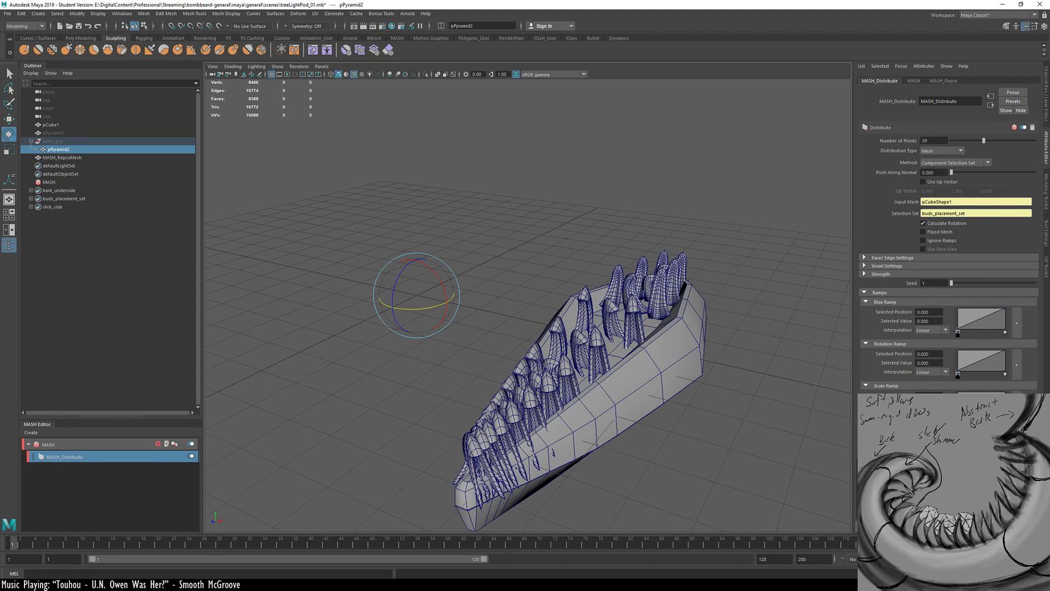
{"action": "mouse_move", "coordinate": [986, 395]}
{"action": "left_mouse_down"}
{"action": "mouse_move", "coordinate": [996, 393]}
{"action": "mouse_move", "coordinate": [979, 393]}
{"action": "mouse_move", "coordinate": [989, 407]}
{"action": "left_mouse_up"}
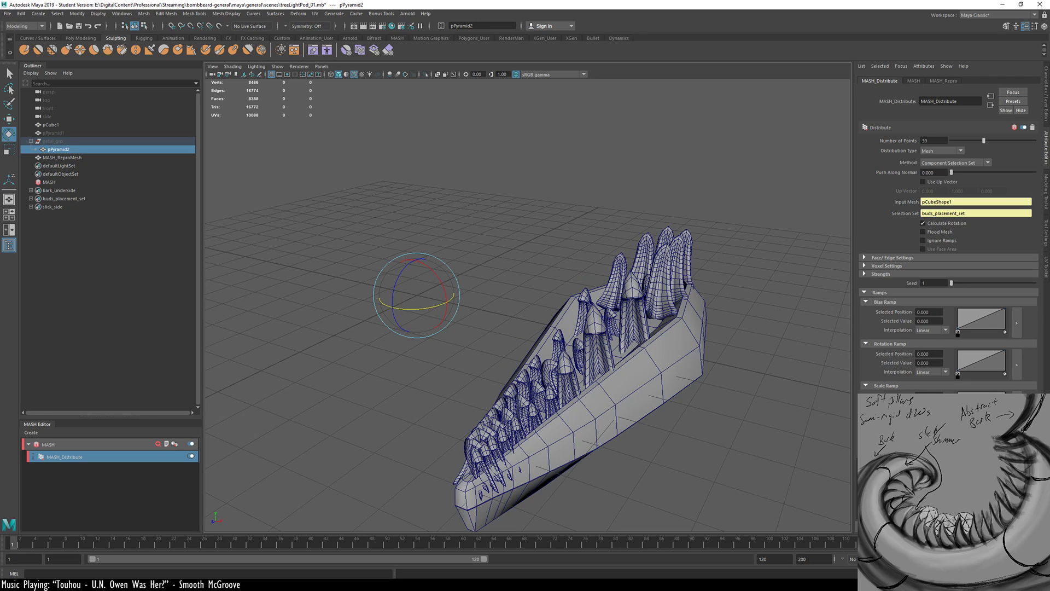
Open the Scale Ramp in its own enlarged editor and adjust its middle point to about 0.32 at position 0.49
{"action": "left_click", "coordinate": [1017, 407]}
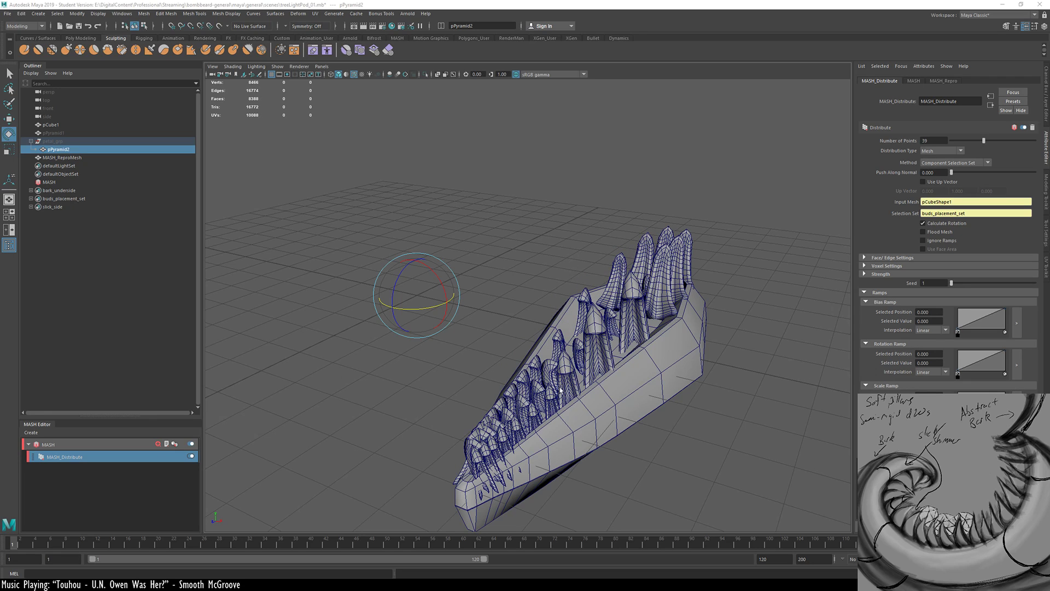
{"action": "left_click_drag", "start_coordinate": [518, 588], "coordinate": [582, 117]}
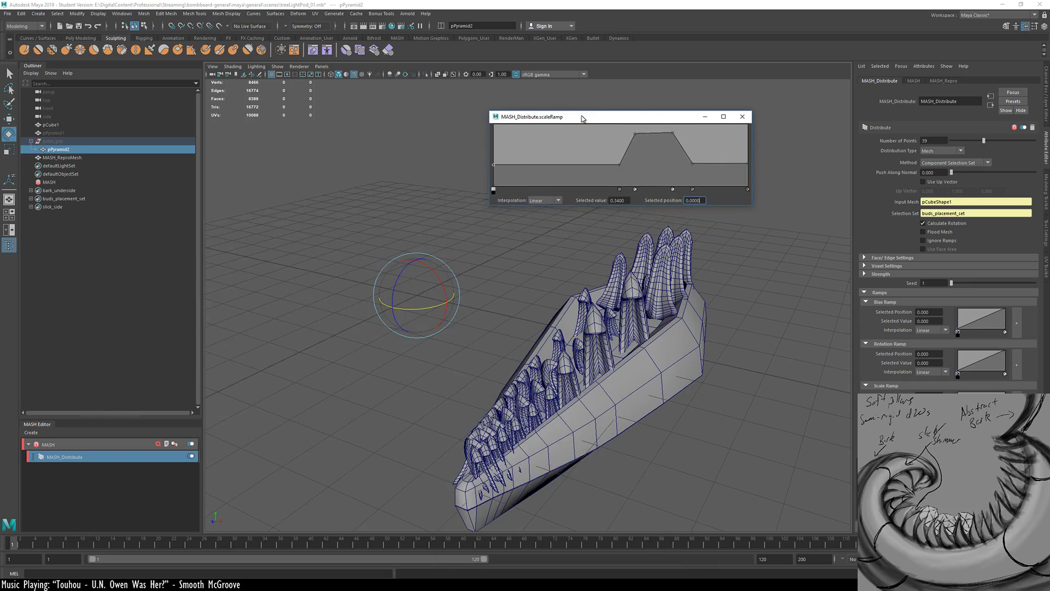
{"action": "right_click_drag", "start_coordinate": [572, 387], "coordinate": [603, 391], "text": "alt"}
{"action": "left_click_drag", "start_coordinate": [602, 392], "coordinate": [463, 429], "text": "alt"}
{"action": "right_click_drag", "start_coordinate": [464, 430], "coordinate": [419, 391], "text": "alt"}
{"action": "left_click_drag", "start_coordinate": [493, 377], "coordinate": [628, 309], "text": "alt"}
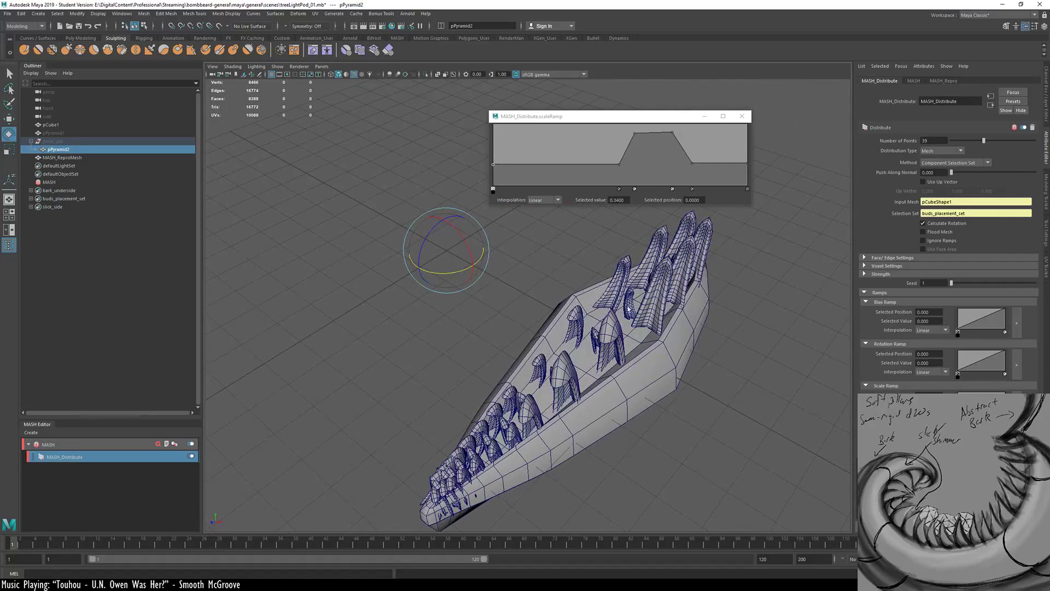
{"action": "left_click", "coordinate": [618, 164]}
{"action": "left_click", "coordinate": [617, 164]}
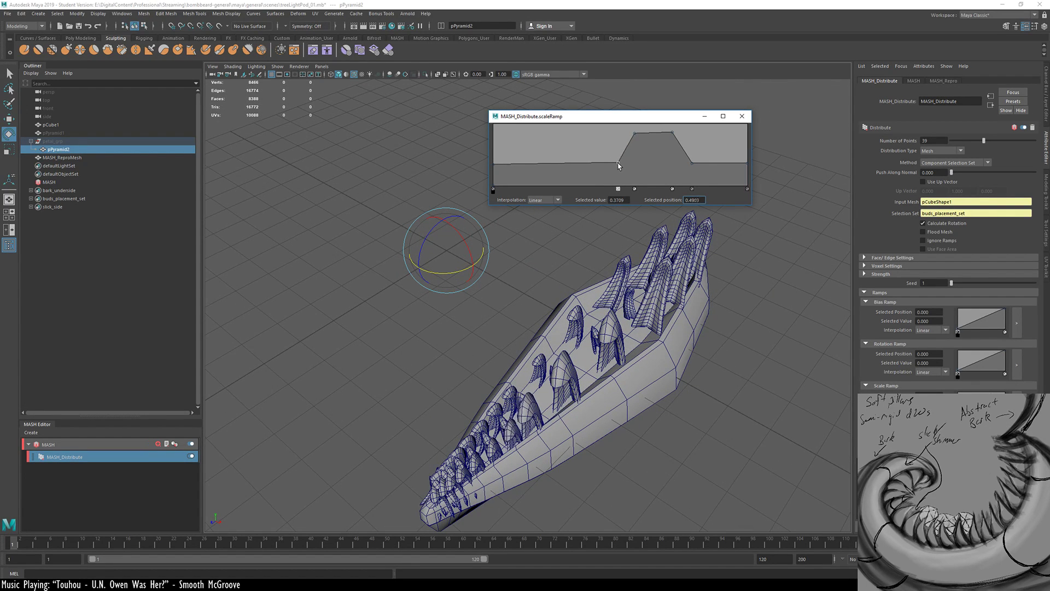
{"action": "mouse_move", "coordinate": [617, 163]}
{"action": "left_mouse_down"}
{"action": "mouse_move", "coordinate": [610, 141]}
{"action": "mouse_move", "coordinate": [621, 167]}
{"action": "left_mouse_up"}
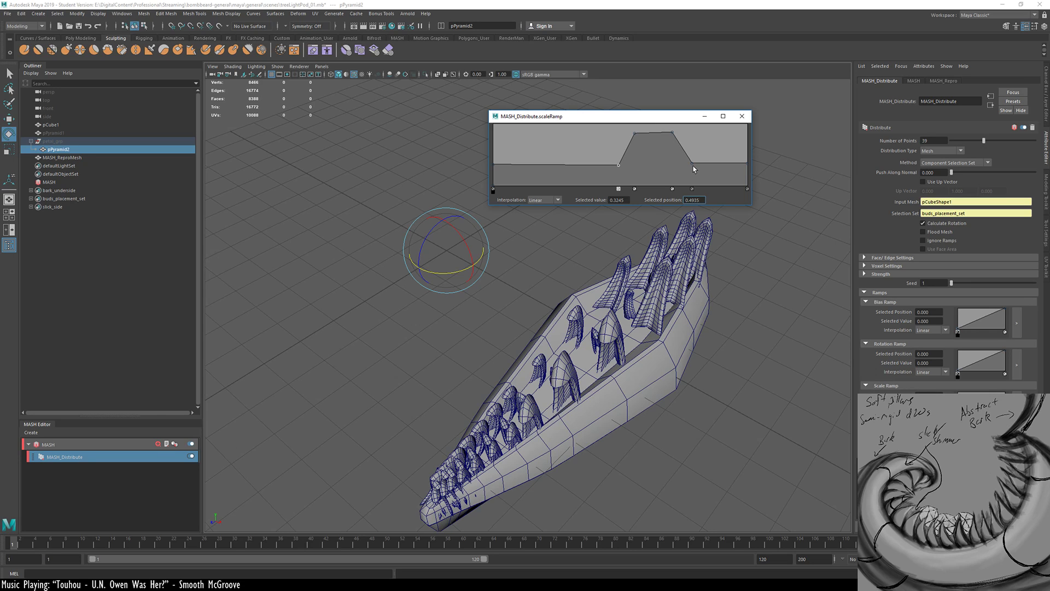
Reshape the Scale Ramp into two full-height peaks around a central dip, adding a point of about 0.87 at position 0.59
{"action": "left_click_drag", "start_coordinate": [692, 163], "coordinate": [638, 121]}
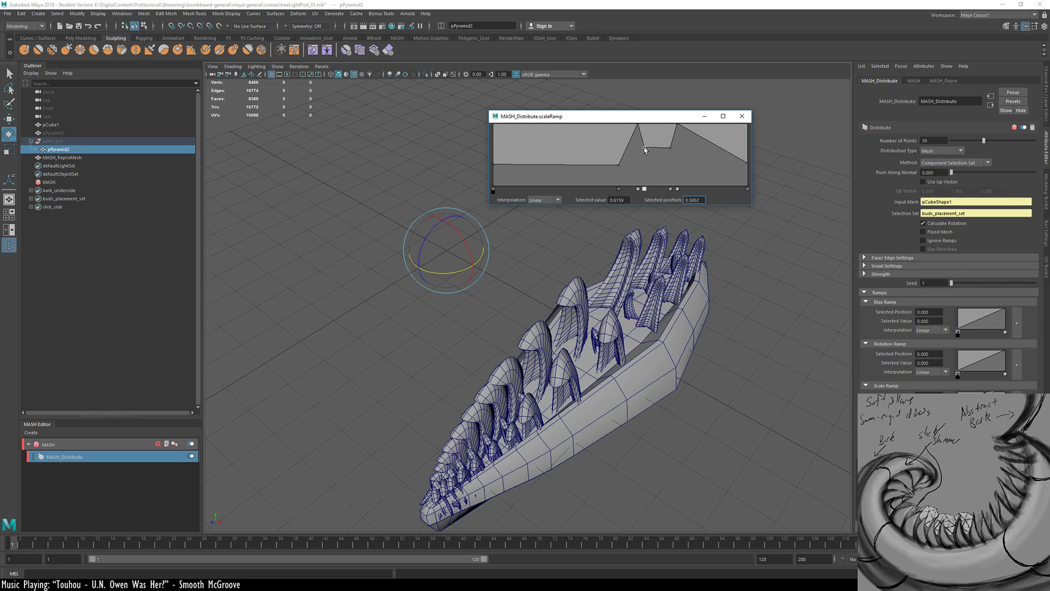
{"action": "left_click", "coordinate": [646, 147]}
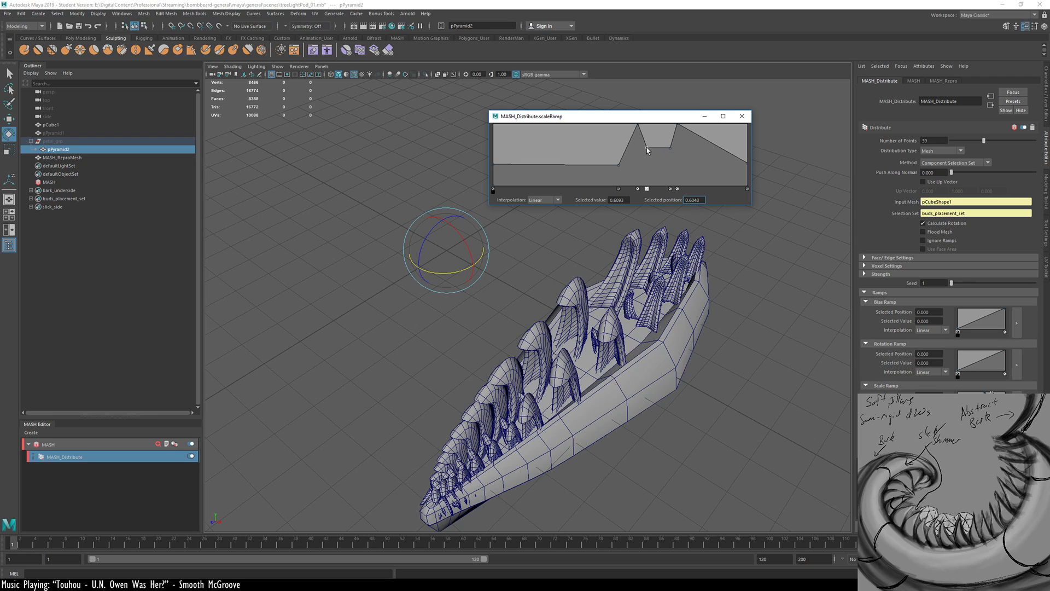
{"action": "left_click", "coordinate": [618, 124]}
{"action": "left_click_drag", "start_coordinate": [618, 126], "coordinate": [643, 131]}
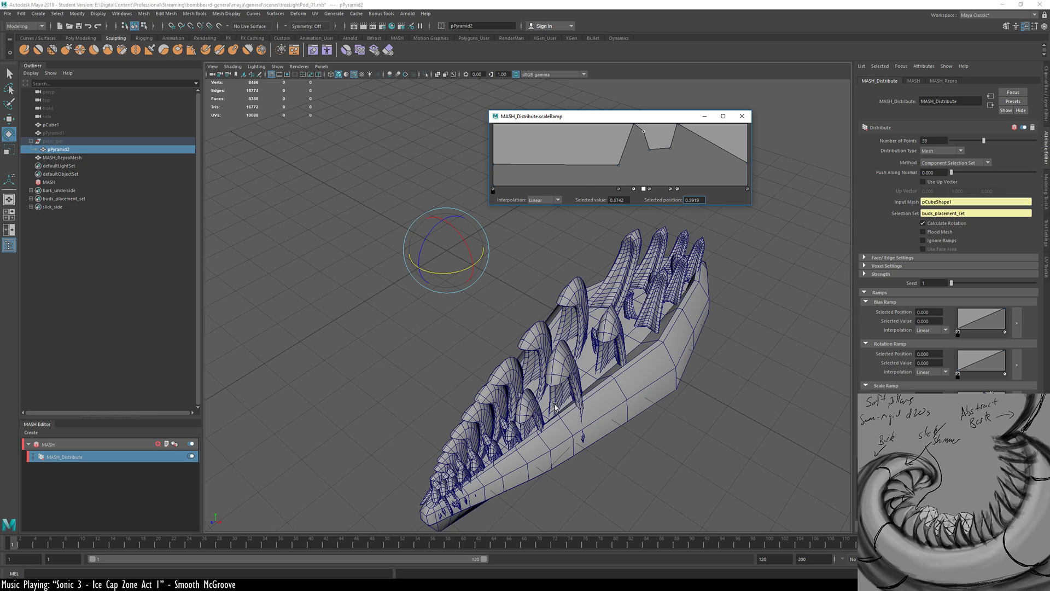
Flatten the Rotation Ramp and Bias Ramp by raising their start points to 1.000, and inspect the petals from above
{"action": "left_click_drag", "start_coordinate": [555, 406], "coordinate": [368, 346], "text": "alt"}
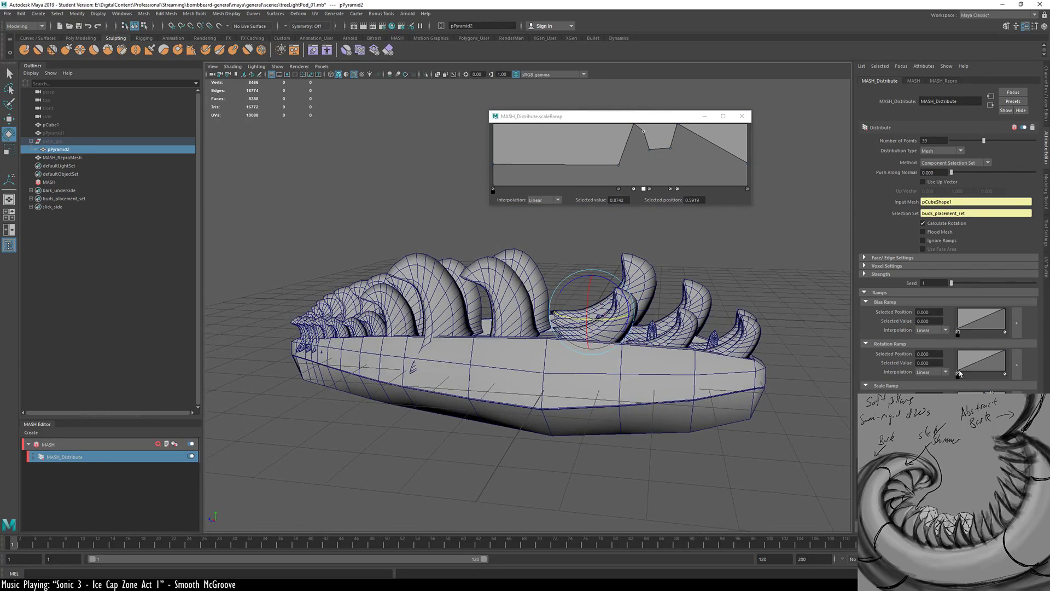
{"action": "left_click_drag", "start_coordinate": [959, 374], "coordinate": [954, 308]}
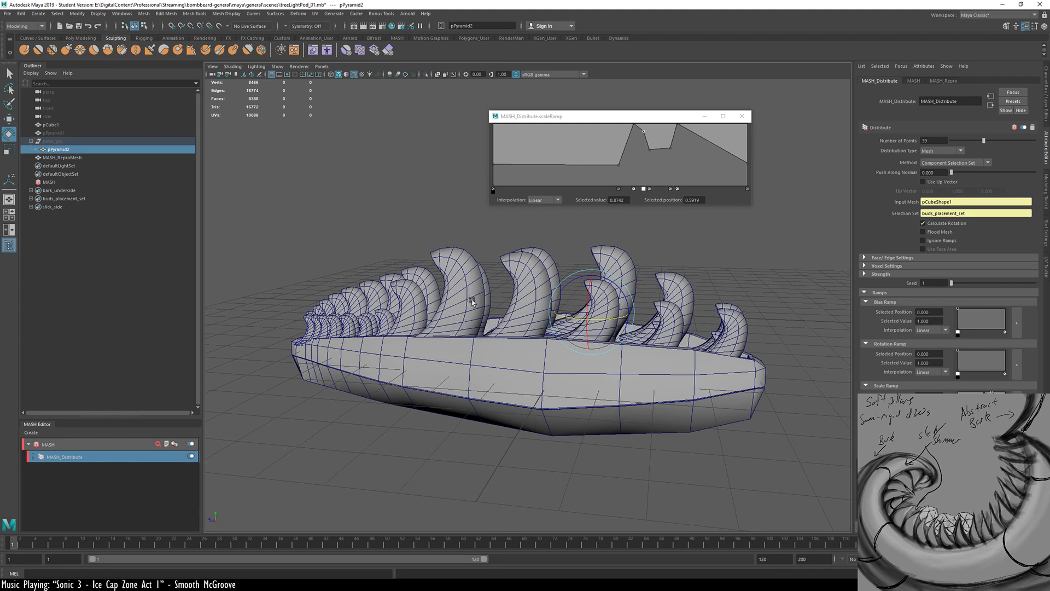
{"action": "left_click_drag", "start_coordinate": [473, 302], "coordinate": [665, 251], "text": "alt"}
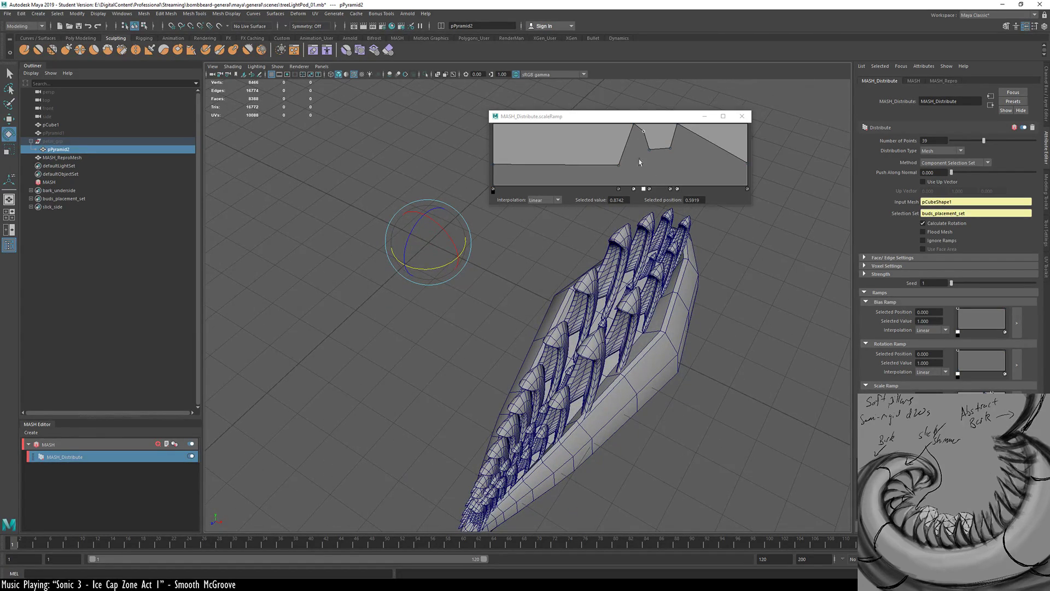
{"action": "left_click_drag", "start_coordinate": [639, 287], "coordinate": [646, 343], "text": "alt"}
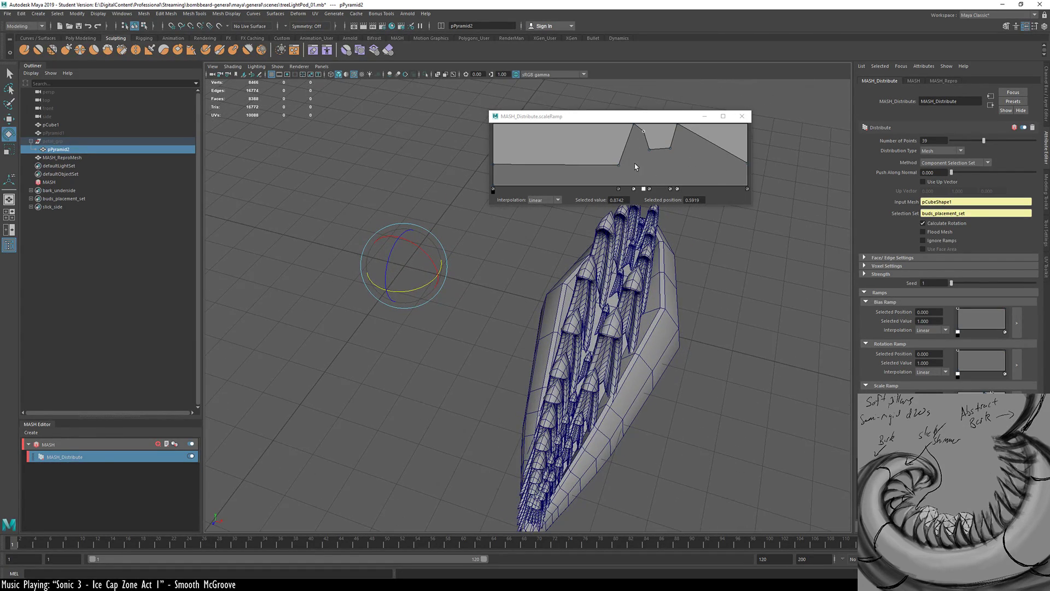
Raise the Scale Ramp's dip slightly, then add a peak of 1.0 at position 0.29 and a low point of about 0.32 at 0.35
{"action": "mouse_move", "coordinate": [650, 151]}
{"action": "left_mouse_down"}
{"action": "mouse_move", "coordinate": [654, 137]}
{"action": "mouse_move", "coordinate": [647, 144]}
{"action": "left_mouse_up"}
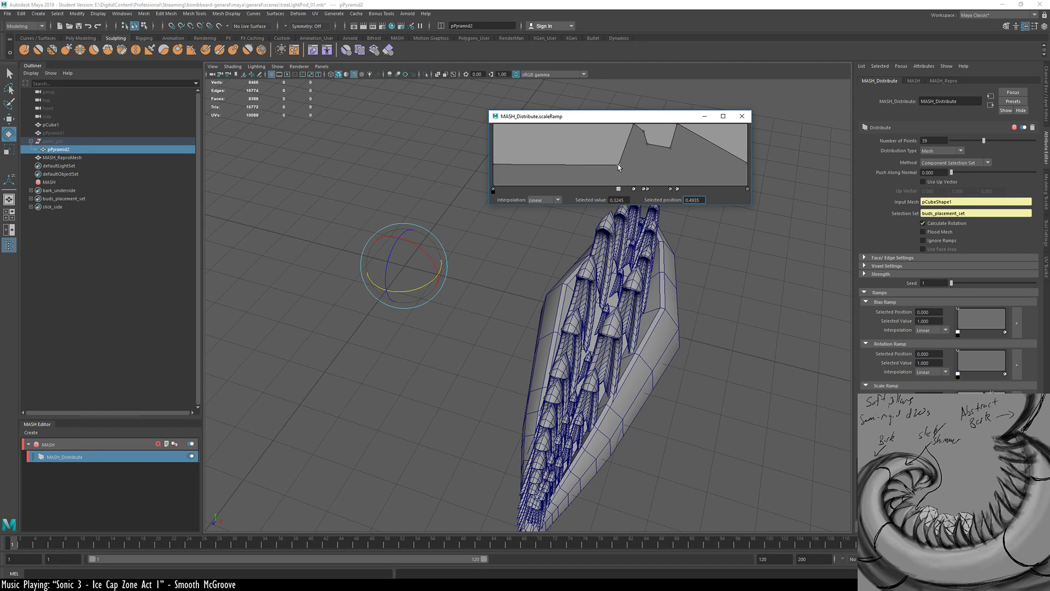
{"action": "left_click_drag", "start_coordinate": [562, 164], "coordinate": [566, 114]}
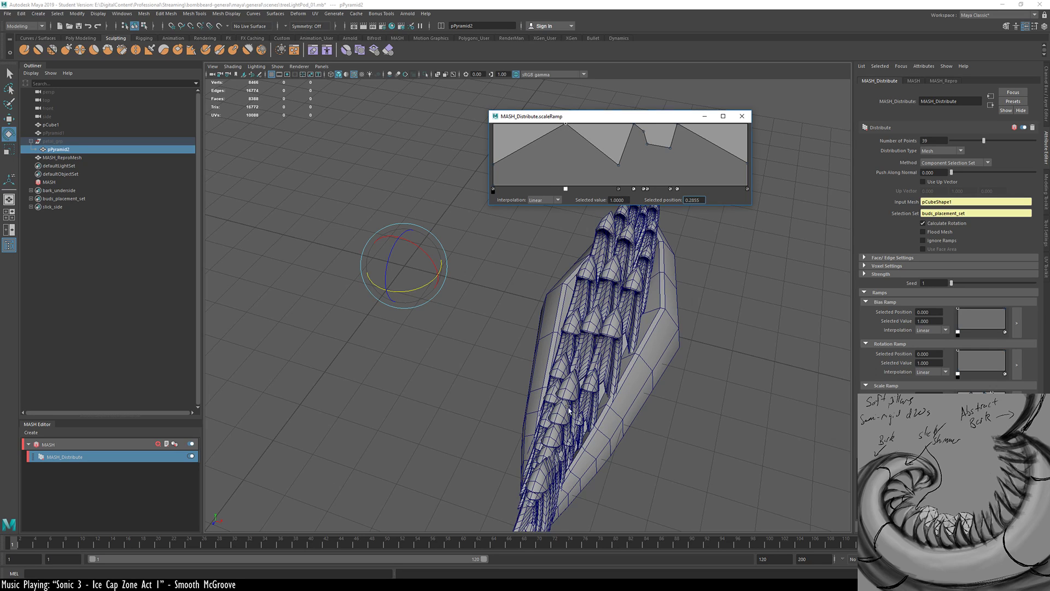
{"action": "left_click_drag", "start_coordinate": [569, 410], "coordinate": [481, 321], "text": "alt"}
{"action": "left_click_drag", "start_coordinate": [583, 149], "coordinate": [582, 165]}
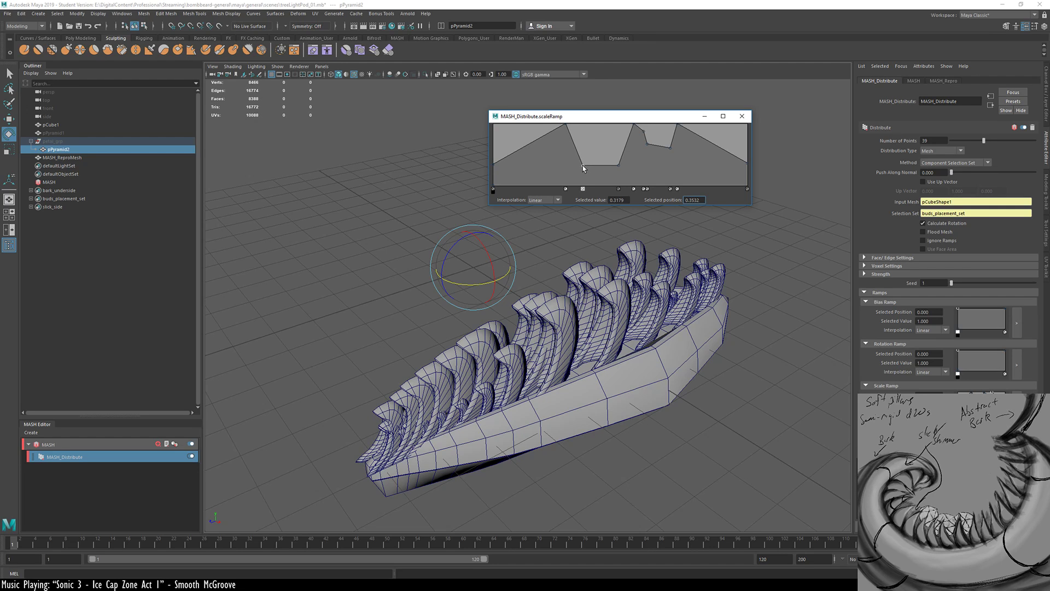
Round the Scale Ramp's peaks with shoulder points, including about 0.79 at position 0.32, 0.76 at 0.53 and 0.70 at 0.61
{"action": "left_click_drag", "start_coordinate": [545, 136], "coordinate": [574, 137]}
{"action": "left_click", "coordinate": [574, 142]}
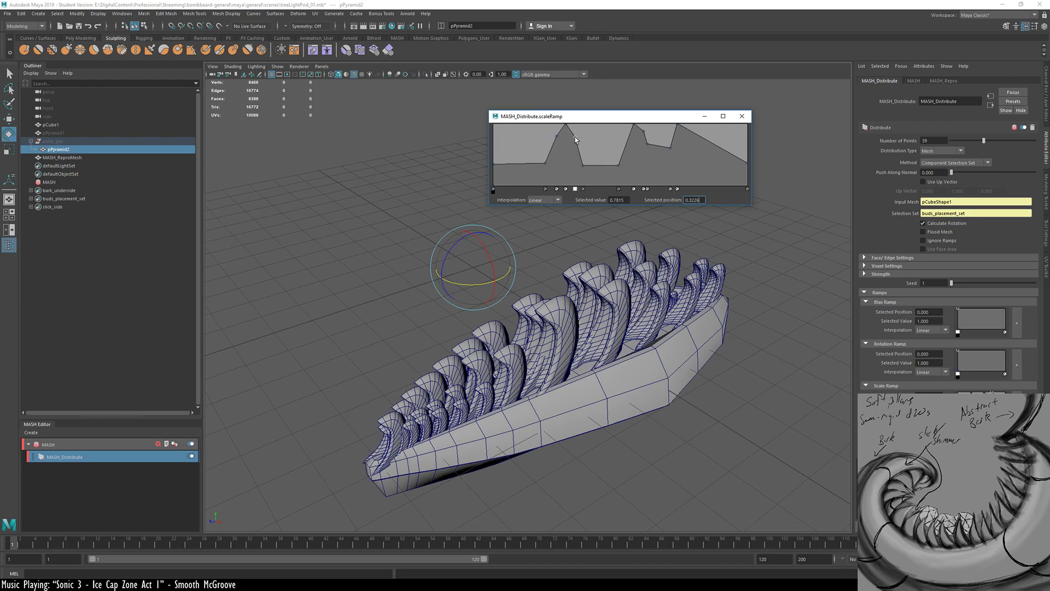
{"action": "left_click", "coordinate": [623, 142]}
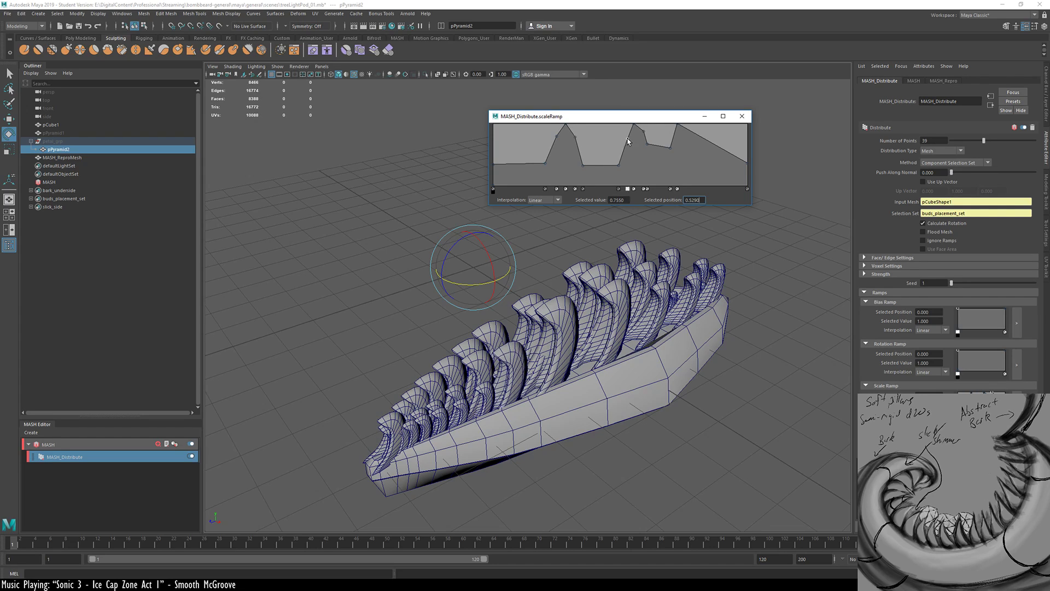
{"action": "mouse_move", "coordinate": [648, 146]}
{"action": "left_mouse_down"}
{"action": "mouse_move", "coordinate": [649, 162]}
{"action": "mouse_move", "coordinate": [669, 163]}
{"action": "mouse_move", "coordinate": [648, 142]}
{"action": "left_mouse_up"}
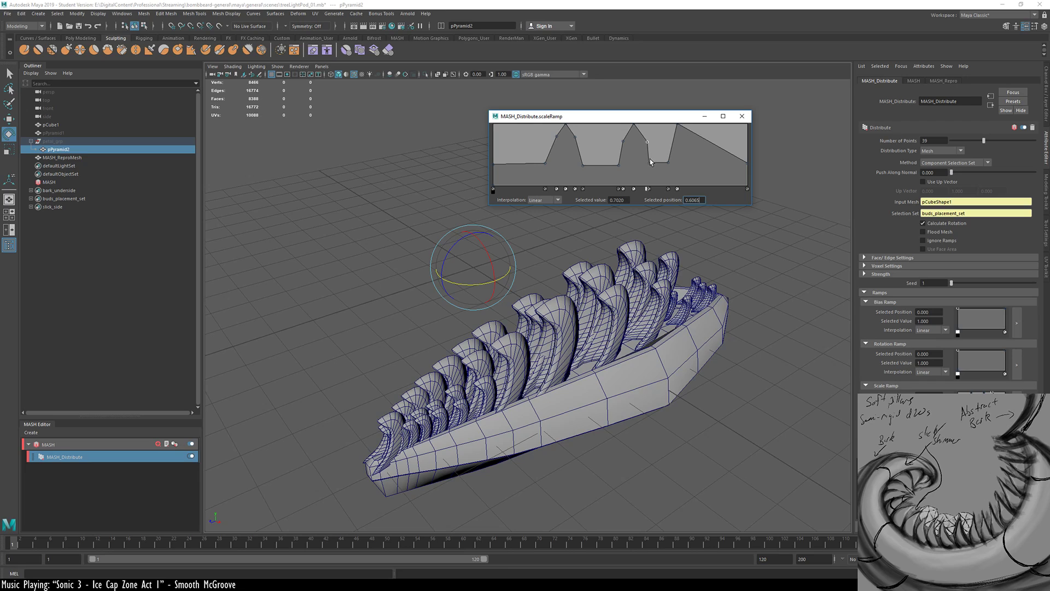
Add a point of about 0.51 at position 0.63 on the Scale Ramp, and enlarge the ramp editor, moving it clear of the petals
{"action": "left_click", "coordinate": [654, 162]}
{"action": "mouse_move", "coordinate": [653, 162]}
{"action": "left_mouse_down"}
{"action": "mouse_move", "coordinate": [665, 163]}
{"action": "mouse_move", "coordinate": [667, 150]}
{"action": "mouse_move", "coordinate": [667, 159]}
{"action": "mouse_move", "coordinate": [652, 156]}
{"action": "left_mouse_up"}
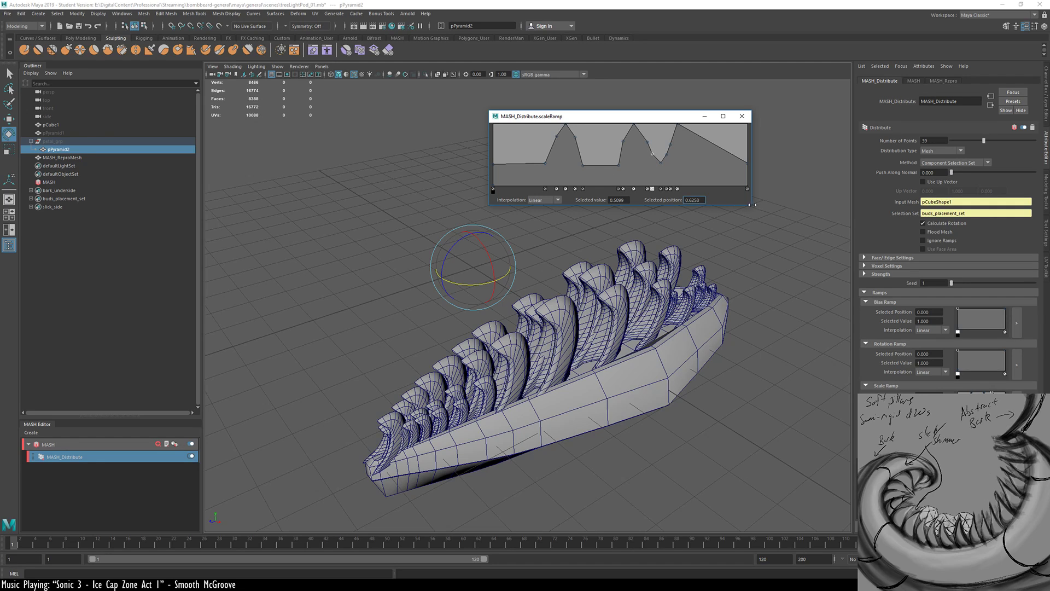
{"action": "left_click_drag", "start_coordinate": [753, 205], "coordinate": [972, 309]}
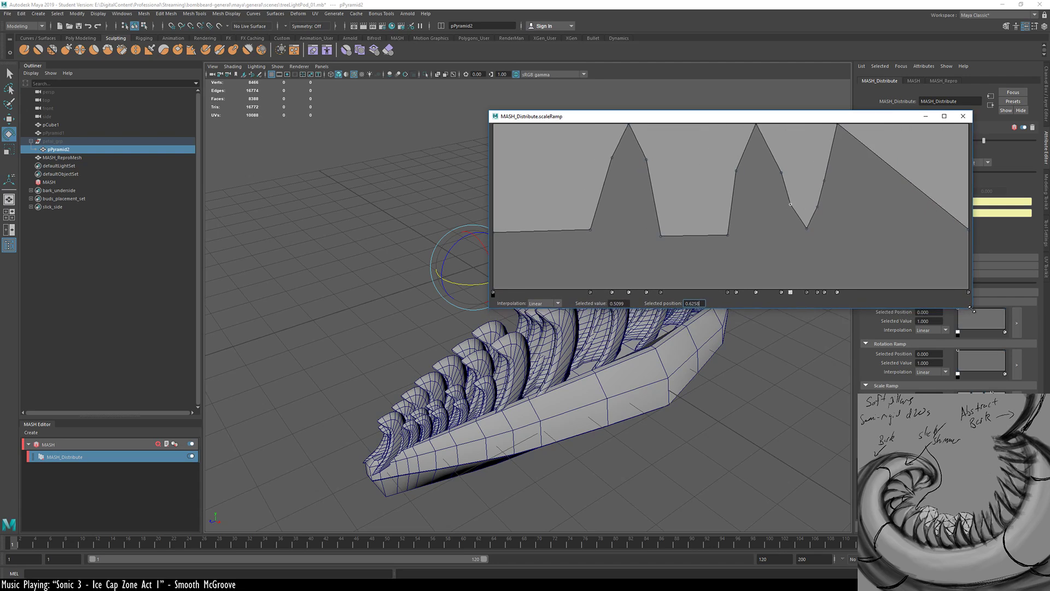
{"action": "left_click_drag", "start_coordinate": [806, 116], "coordinate": [621, 42]}
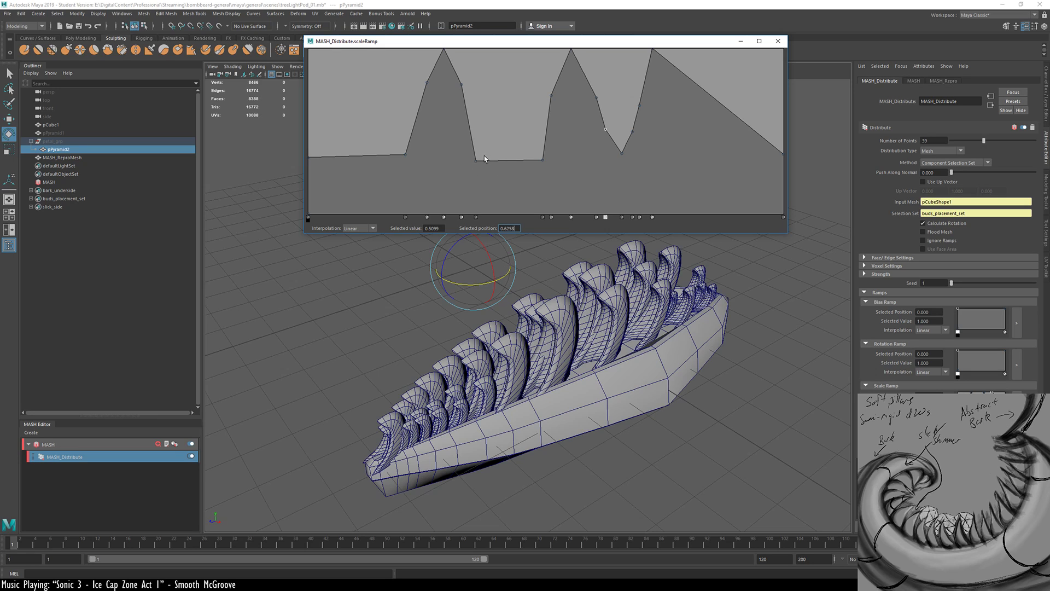
Round the Scale Ramp's dips on both sides of the middle peak, including points of about 0.40 at position 0.35 and 0.35 at 0.70
{"action": "mouse_move", "coordinate": [469, 133]}
{"action": "left_mouse_down"}
{"action": "mouse_move", "coordinate": [470, 153]}
{"action": "mouse_move", "coordinate": [462, 66]}
{"action": "mouse_move", "coordinate": [468, 142]}
{"action": "mouse_move", "coordinate": [490, 157]}
{"action": "mouse_move", "coordinate": [472, 133]}
{"action": "mouse_move", "coordinate": [473, 148]}
{"action": "left_mouse_up"}
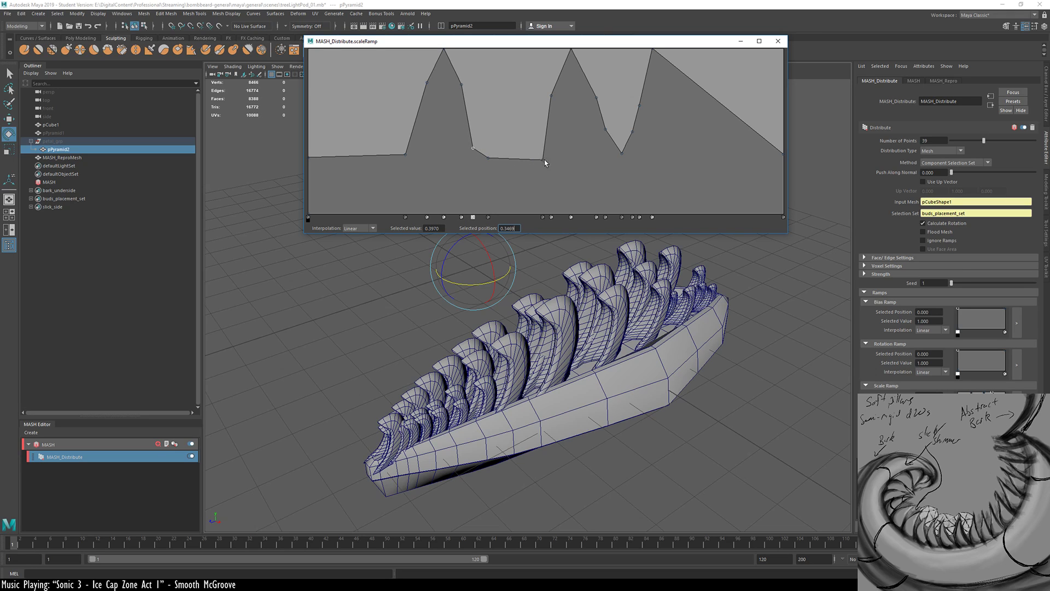
{"action": "left_click_drag", "start_coordinate": [543, 160], "coordinate": [541, 157]}
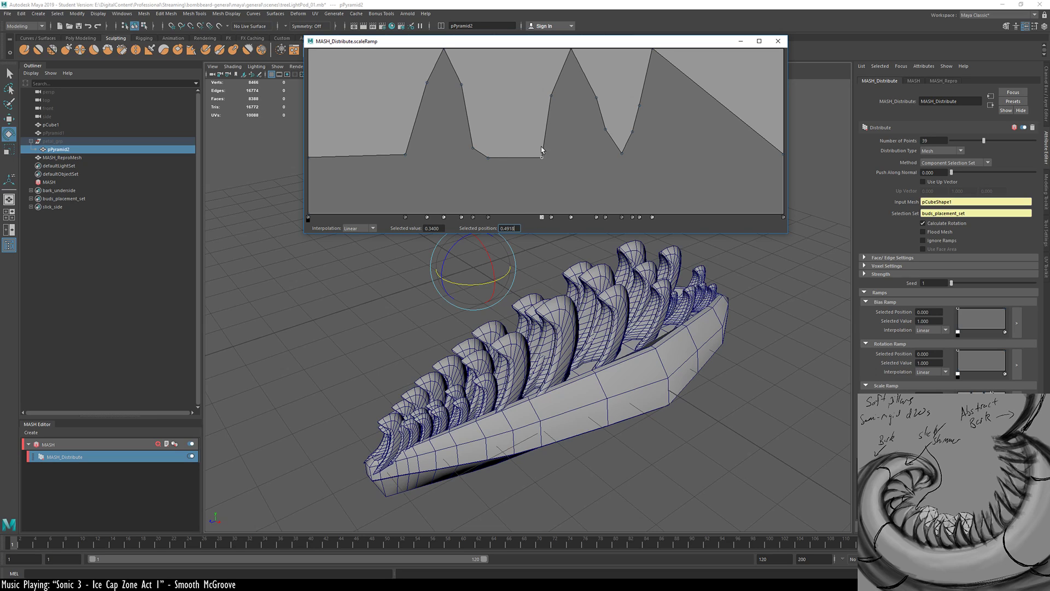
{"action": "left_click", "coordinate": [514, 149]}
{"action": "left_click_drag", "start_coordinate": [514, 149], "coordinate": [531, 135]}
{"action": "left_click_drag", "start_coordinate": [551, 95], "coordinate": [640, 146]}
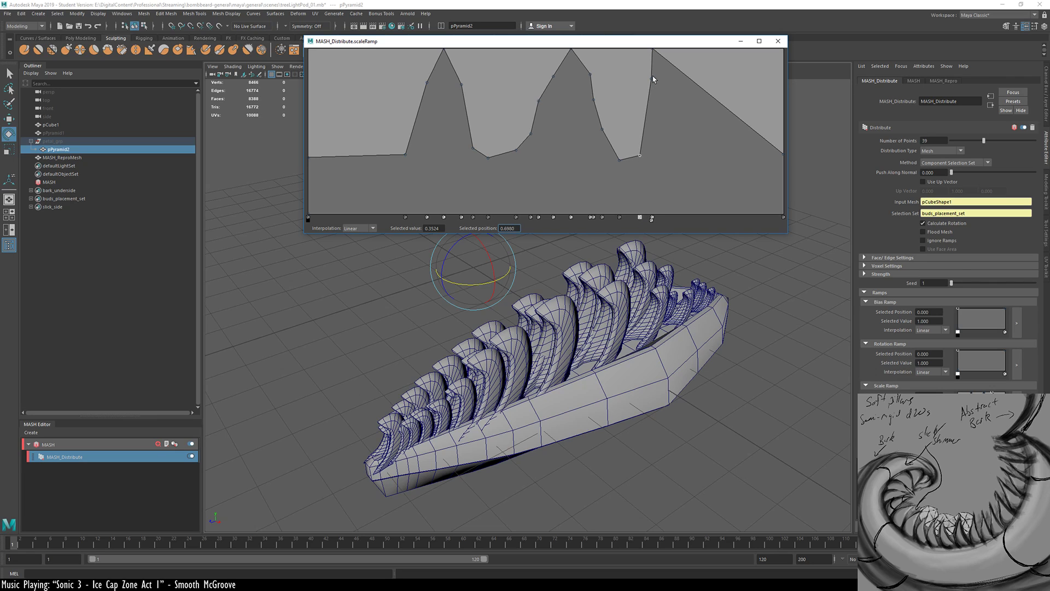
Move the Scale Ramp's last peak to position 0.78 at 1.0, with a falling shoulder point of about 0.67 at 0.83
{"action": "left_click_drag", "start_coordinate": [652, 80], "coordinate": [702, 103]}
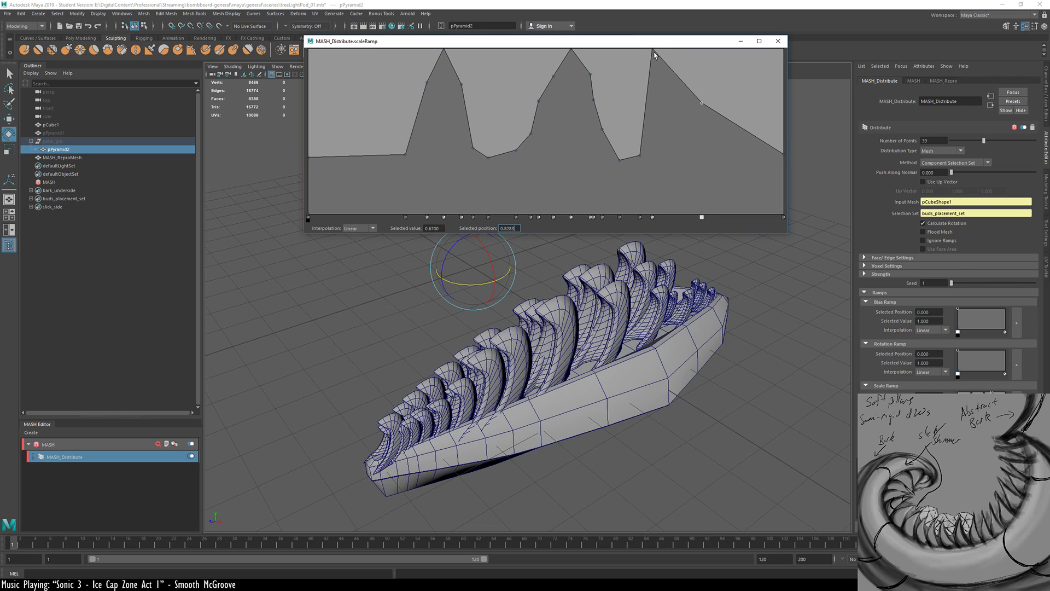
{"action": "left_click_drag", "start_coordinate": [652, 49], "coordinate": [678, 50]}
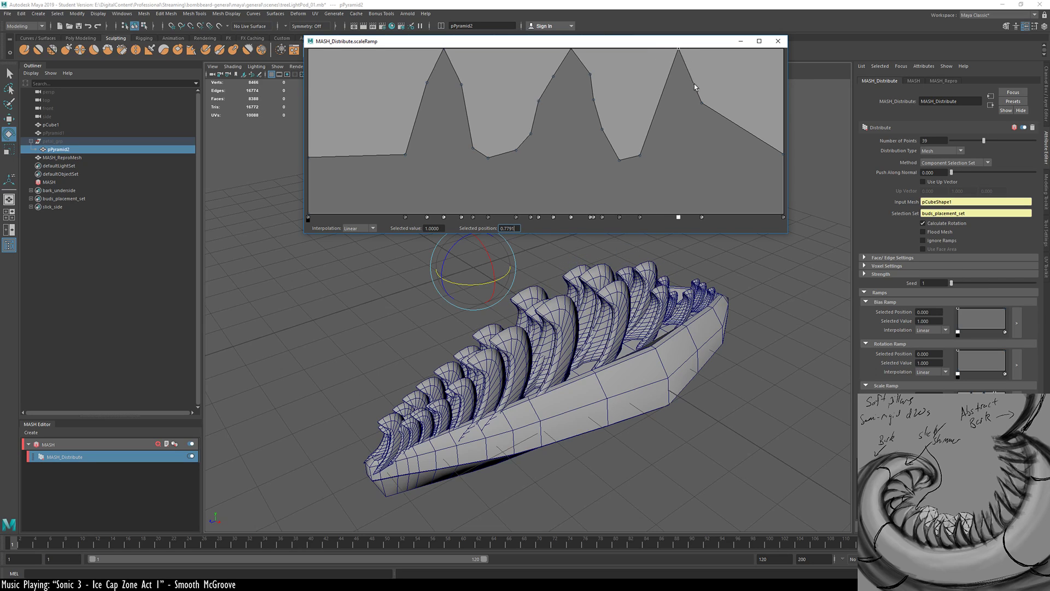
{"action": "mouse_move", "coordinate": [702, 104]}
{"action": "left_mouse_down"}
{"action": "mouse_move", "coordinate": [710, 94]}
{"action": "mouse_move", "coordinate": [702, 102]}
{"action": "left_mouse_up"}
Lower the first and last Scale Ramp peaks, set the first's falling shoulder to about 0.67 at position 0.32, and add a rising shoulder to the last
{"action": "left_click_drag", "start_coordinate": [437, 470], "coordinate": [611, 458], "text": "alt"}
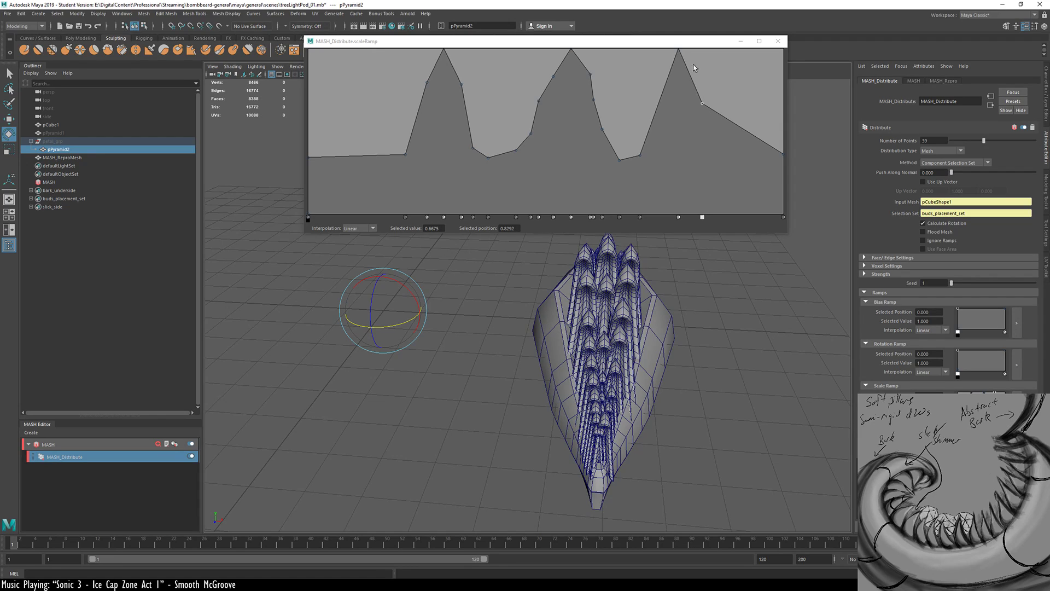
{"action": "left_click_drag", "start_coordinate": [678, 51], "coordinate": [679, 78]}
{"action": "left_click_drag", "start_coordinate": [444, 54], "coordinate": [463, 104]}
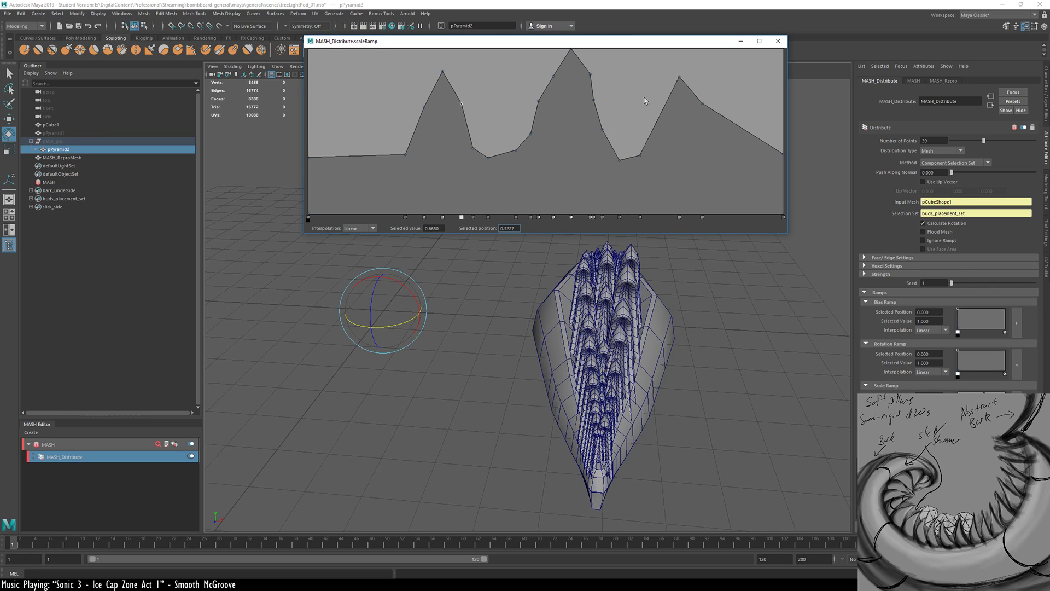
{"action": "left_click", "coordinate": [658, 100]}
Widen the middle Scale Ramp peak's falling slope, placing a point of about 0.69 at position 0.63 and removing the stray points
{"action": "mouse_move", "coordinate": [569, 372]}
{"action": "left_mouse_down", "text": "alt"}
{"action": "mouse_move", "coordinate": [589, 372]}
{"action": "mouse_move", "coordinate": [501, 375]}
{"action": "mouse_move", "coordinate": [465, 419]}
{"action": "mouse_move", "coordinate": [532, 396]}
{"action": "mouse_move", "coordinate": [553, 372]}
{"action": "left_mouse_up", "text": "alt"}
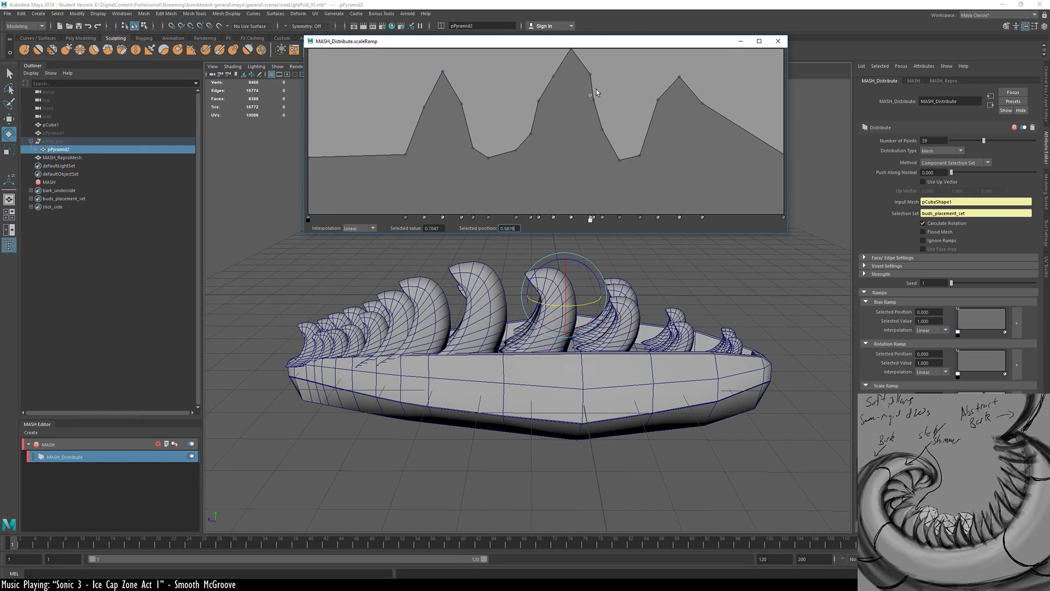
{"action": "left_click_drag", "start_coordinate": [597, 93], "coordinate": [736, 200]}
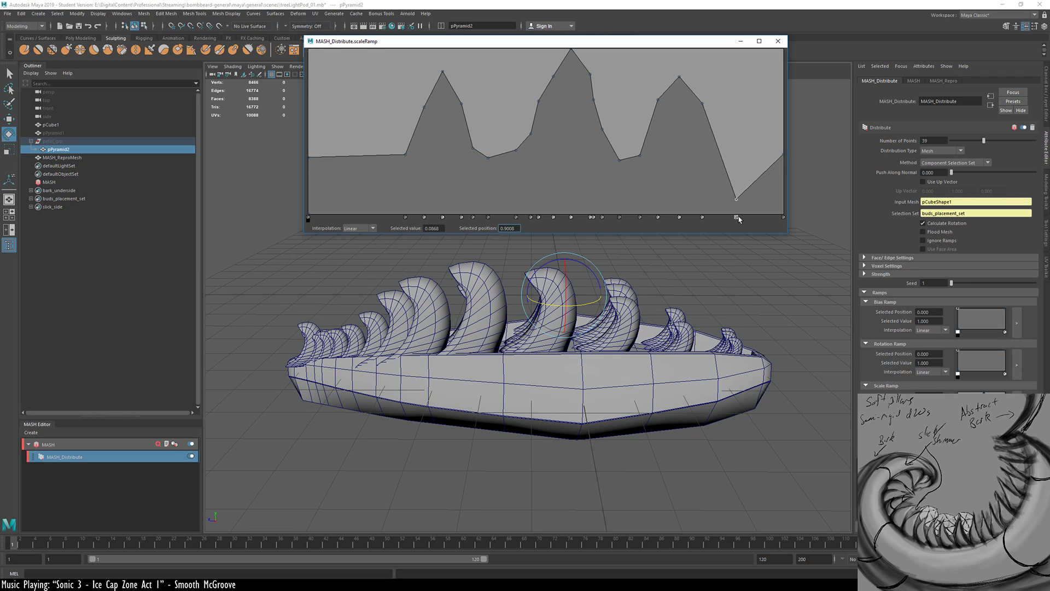
{"action": "left_click", "coordinate": [736, 217]}
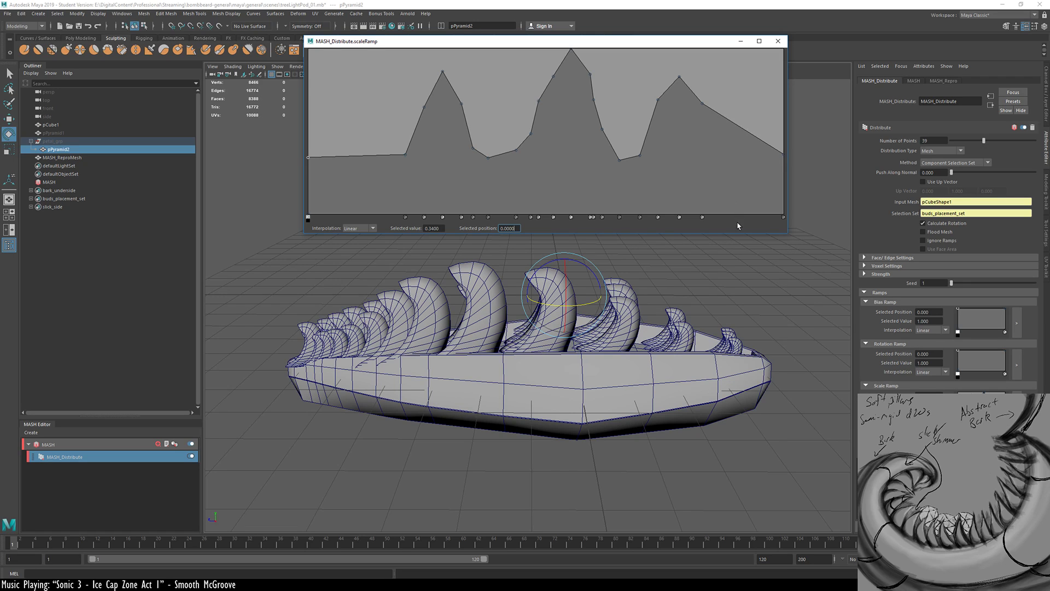
{"action": "left_click", "coordinate": [602, 131]}
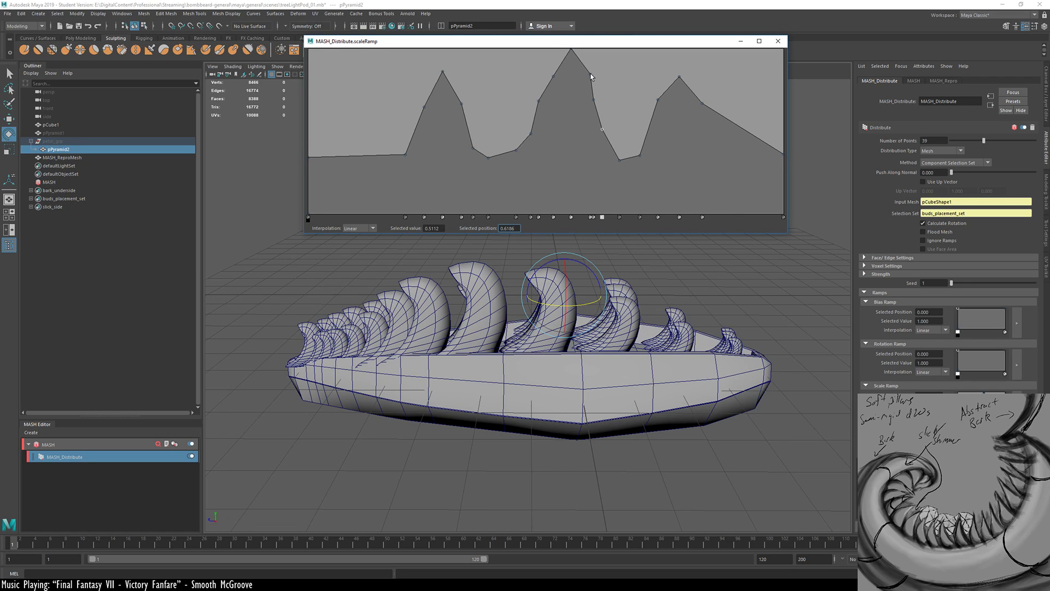
{"action": "left_click_drag", "start_coordinate": [602, 132], "coordinate": [608, 99]}
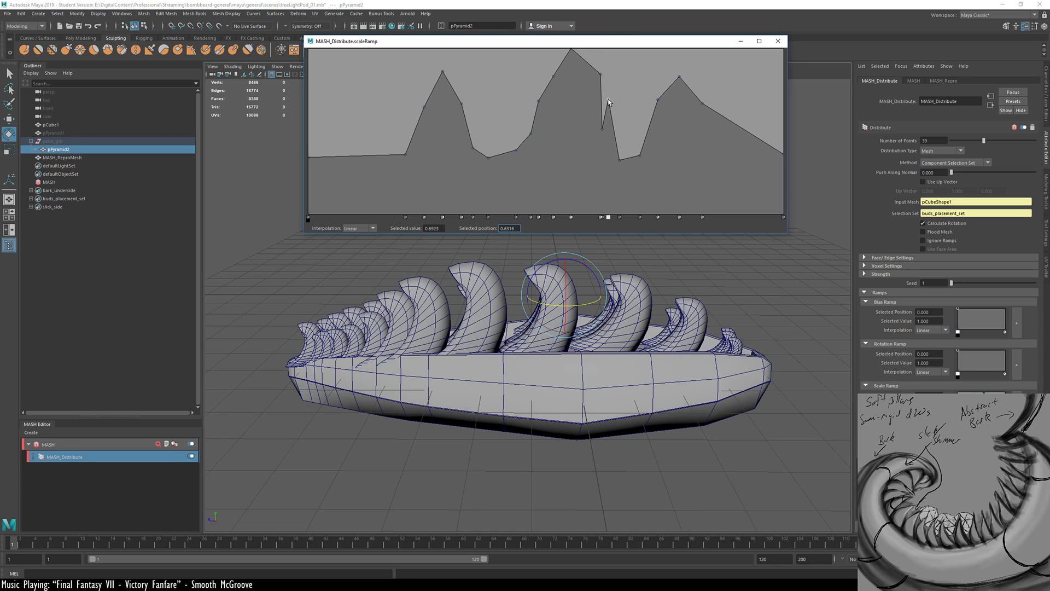
{"action": "left_click", "coordinate": [618, 129]}
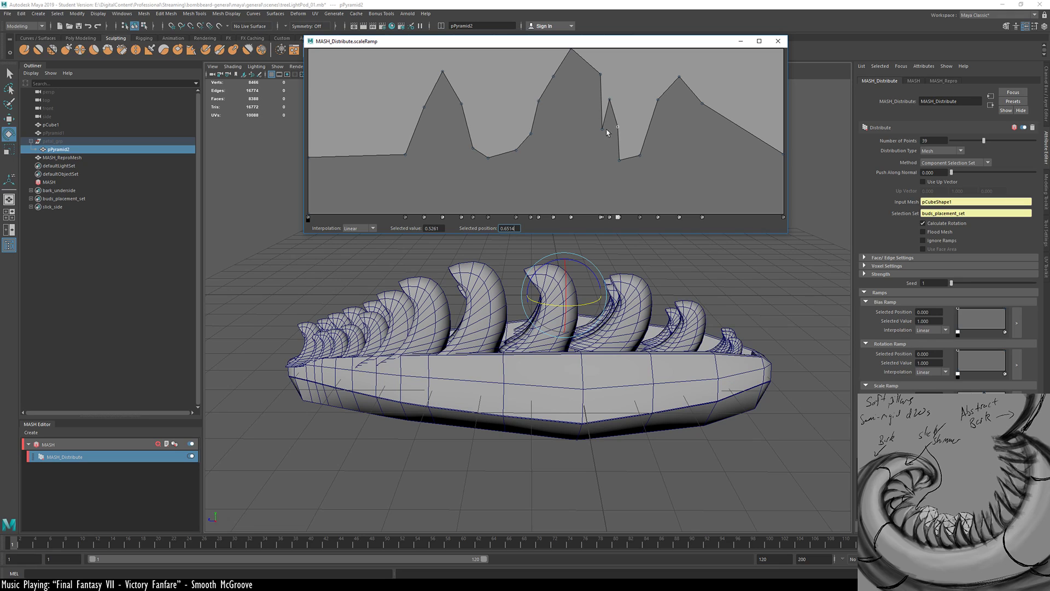
{"action": "left_click_drag", "start_coordinate": [618, 128], "coordinate": [625, 128]}
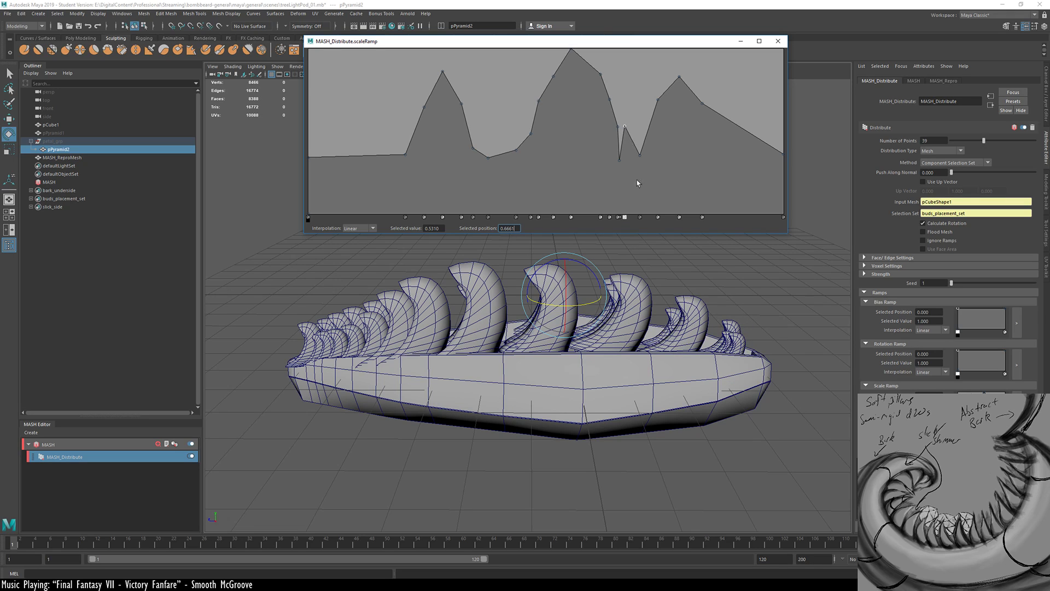
{"action": "left_click", "coordinate": [624, 217]}
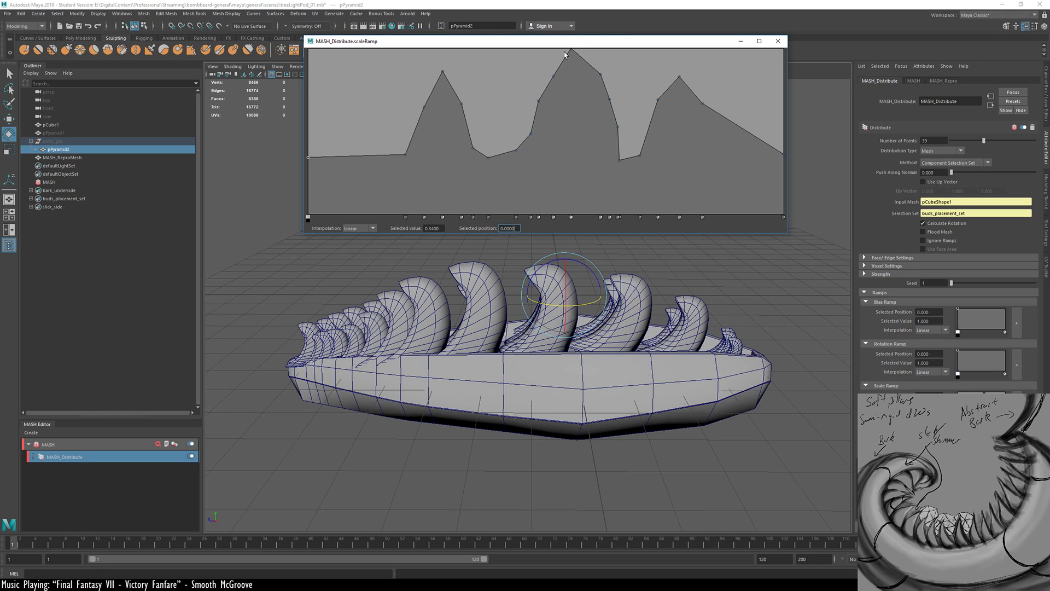
Shift the middle Scale Ramp peak to position 0.59 at 1.0 and the first peak to about 0.86 at position 0.31
{"action": "mouse_move", "coordinate": [573, 50]}
{"action": "left_mouse_down"}
{"action": "mouse_move", "coordinate": [599, 47]}
{"action": "mouse_move", "coordinate": [588, 49]}
{"action": "left_mouse_up"}
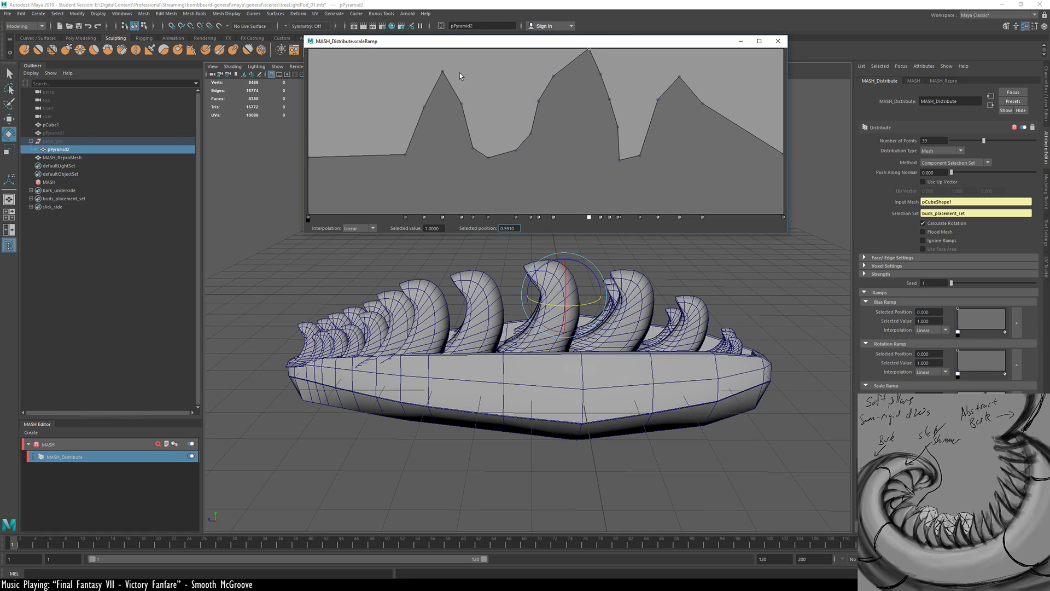
{"action": "left_click_drag", "start_coordinate": [443, 72], "coordinate": [457, 71]}
{"action": "left_click_drag", "start_coordinate": [525, 327], "coordinate": [658, 375], "text": "alt"}
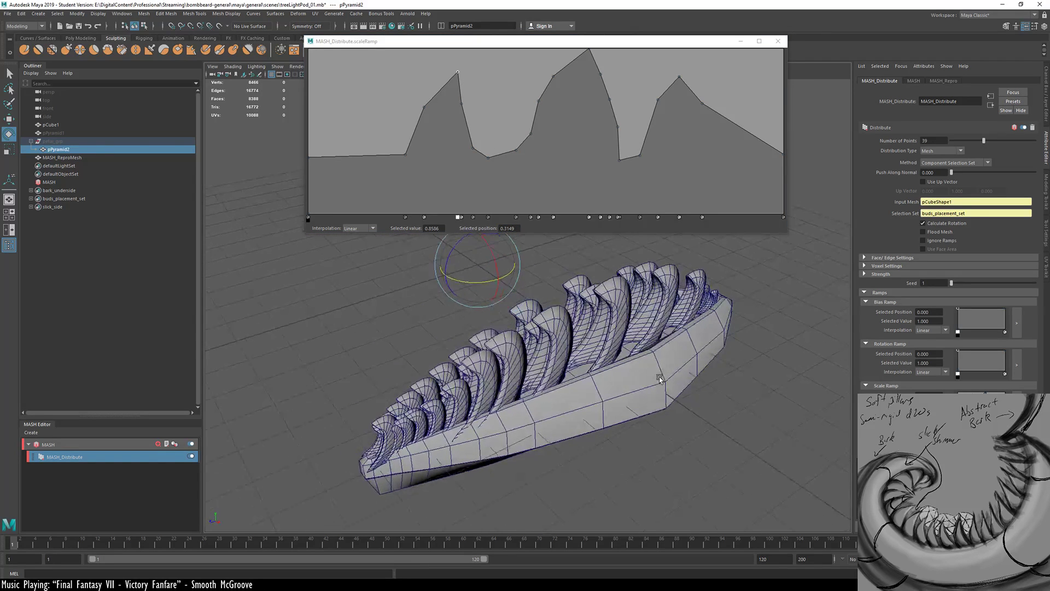
Lower and round the middle Scale Ramp peak, and raise the first peak to 1.0 at position 0.29 with a rising shoulder of about 0.81 at 0.25
{"action": "left_click_drag", "start_coordinate": [589, 52], "coordinate": [618, 141]}
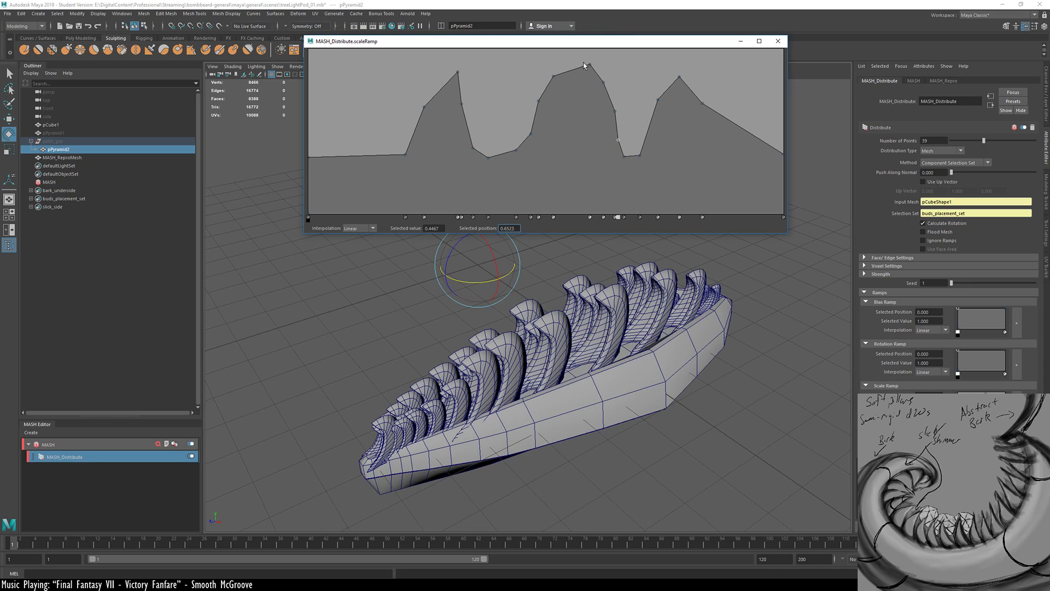
{"action": "left_click_drag", "start_coordinate": [590, 67], "coordinate": [575, 66]}
{"action": "left_click_drag", "start_coordinate": [459, 72], "coordinate": [446, 44]}
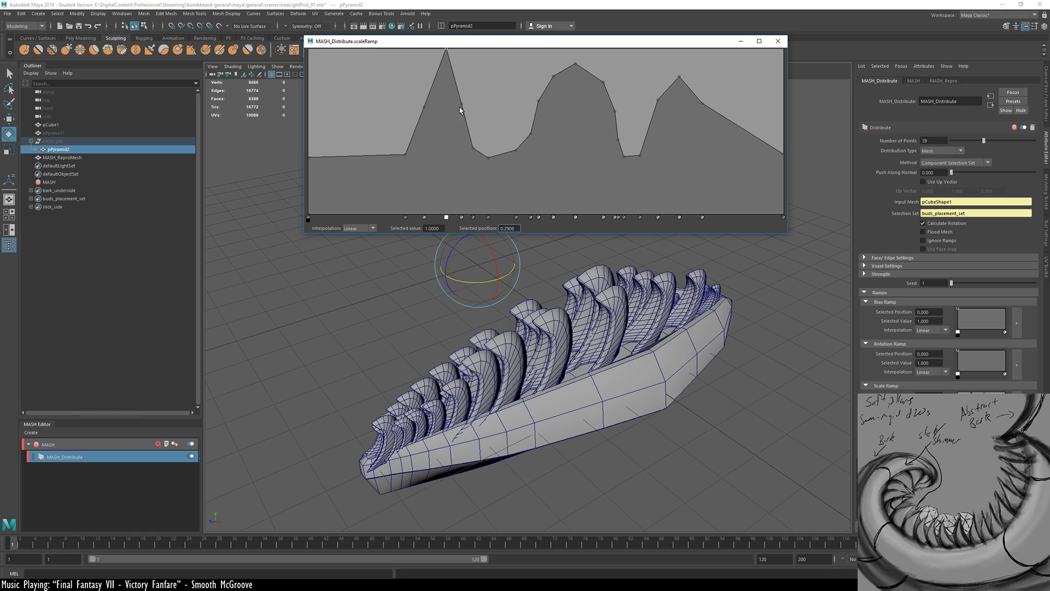
{"action": "left_click_drag", "start_coordinate": [461, 106], "coordinate": [428, 82]}
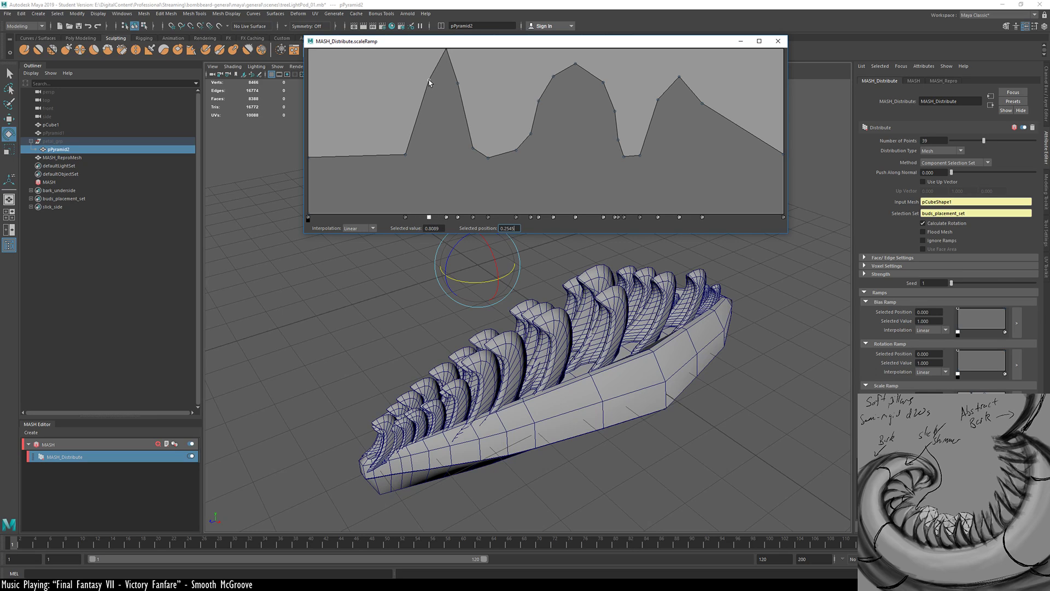
Flatten the dip after the first Scale Ramp peak at about 0.36 and raise the point before that peak to about 0.47 at position 0.19
{"action": "left_click_drag", "start_coordinate": [474, 148], "coordinate": [470, 157]}
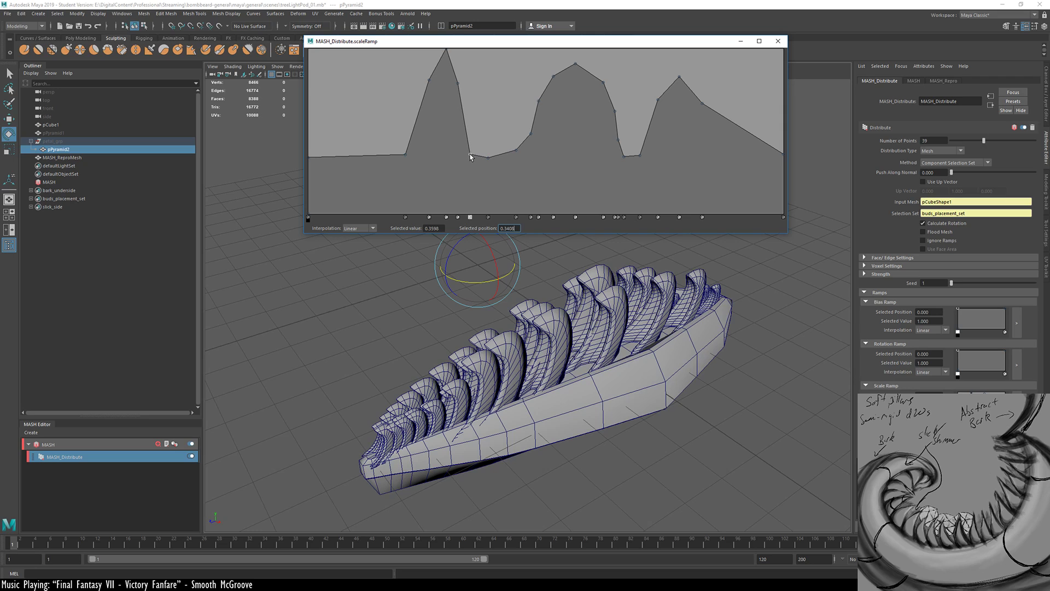
{"action": "left_click", "coordinate": [488, 218]}
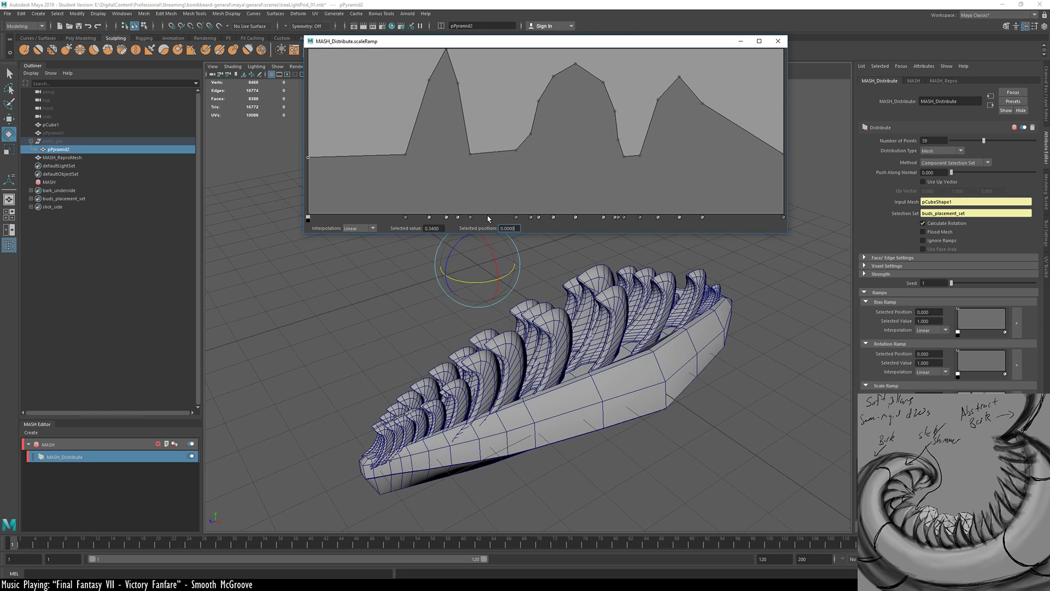
{"action": "left_click_drag", "start_coordinate": [517, 153], "coordinate": [471, 154]}
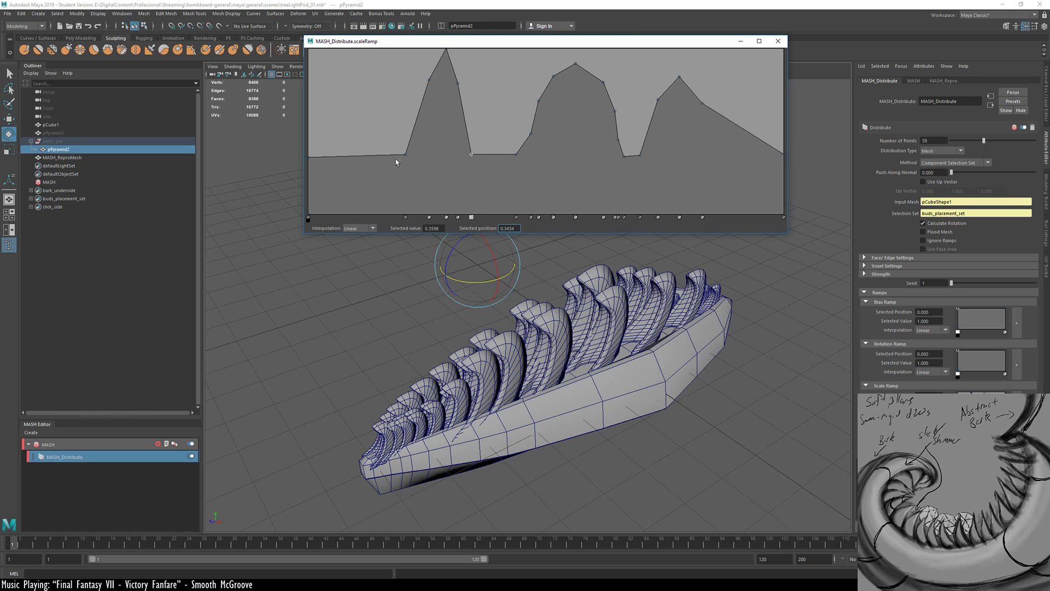
{"action": "left_click_drag", "start_coordinate": [405, 156], "coordinate": [398, 135]}
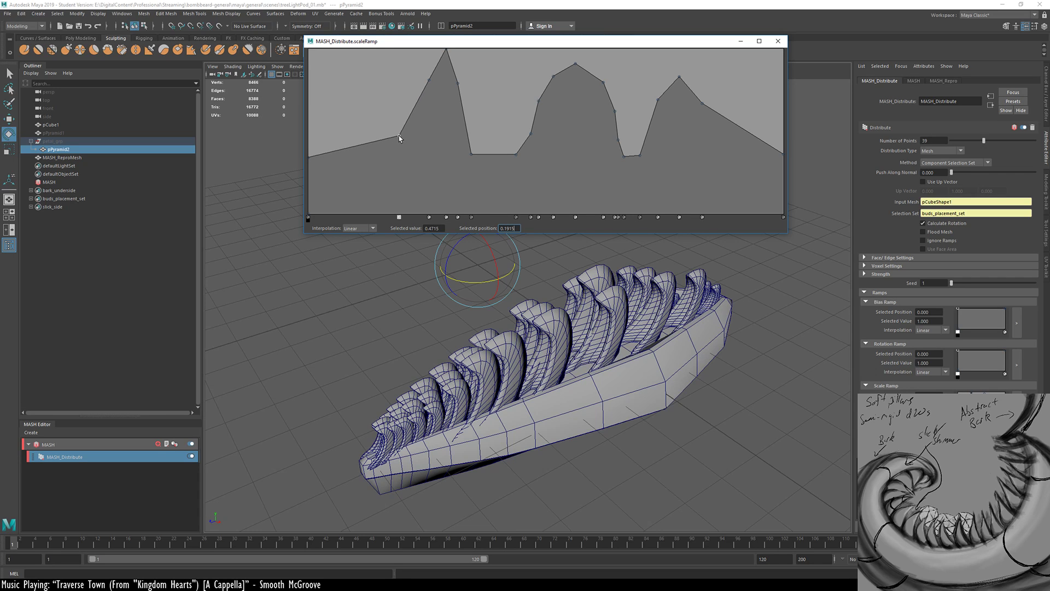
Inspect the petals from several angles and steepen the first Scale Ramp peak's falling side with points of about 0.79 at position 0.32 and 0.39 at 0.33
{"action": "left_click_drag", "start_coordinate": [580, 383], "coordinate": [372, 426], "text": "alt"}
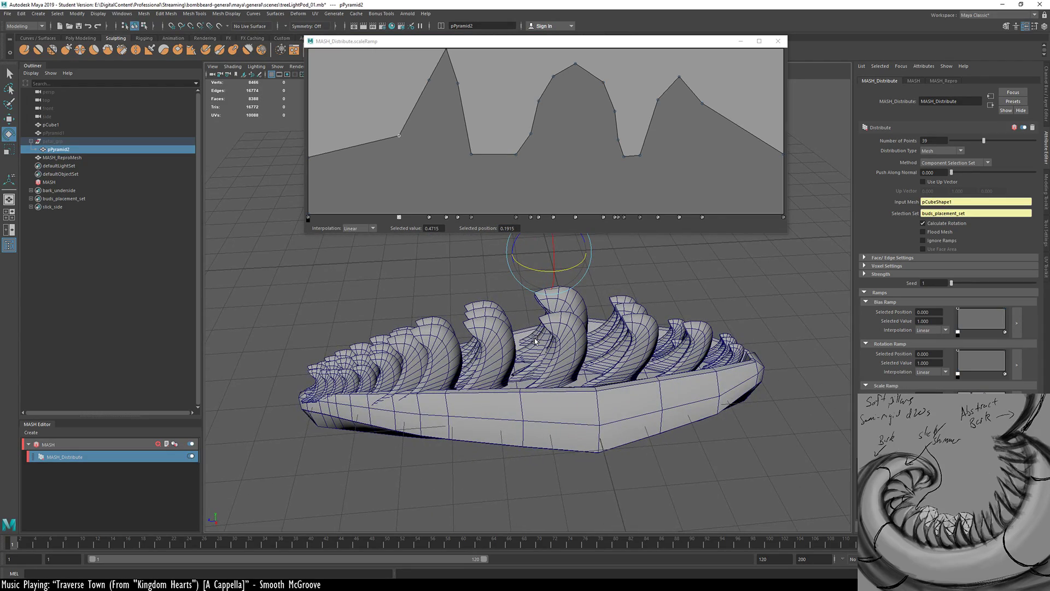
{"action": "left_click_drag", "start_coordinate": [664, 315], "coordinate": [623, 399], "text": "alt"}
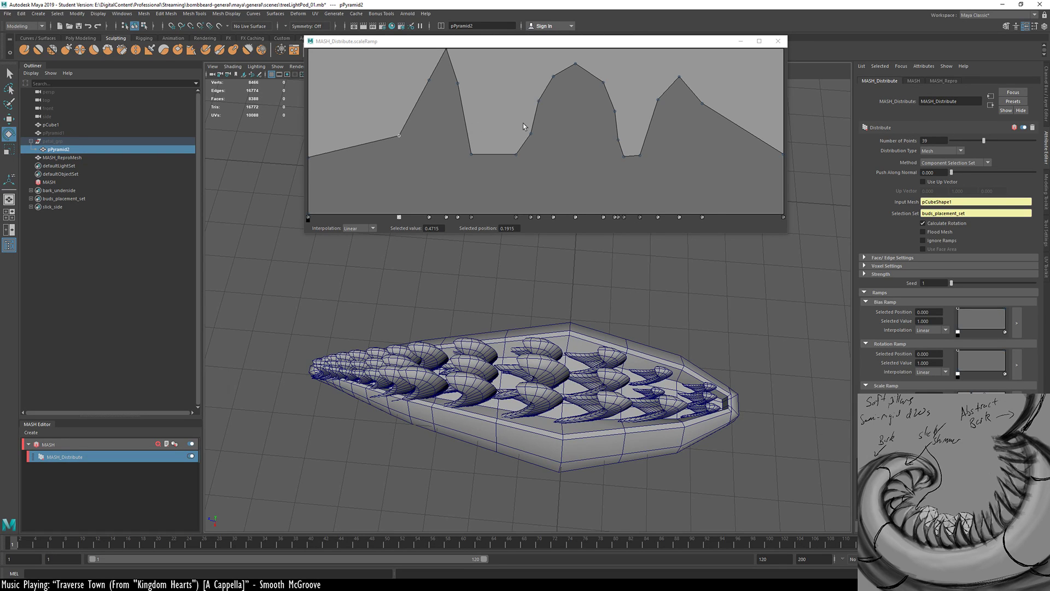
{"action": "left_click_drag", "start_coordinate": [615, 328], "coordinate": [367, 244], "text": "alt"}
{"action": "left_click_drag", "start_coordinate": [501, 397], "coordinate": [429, 325], "text": "alt"}
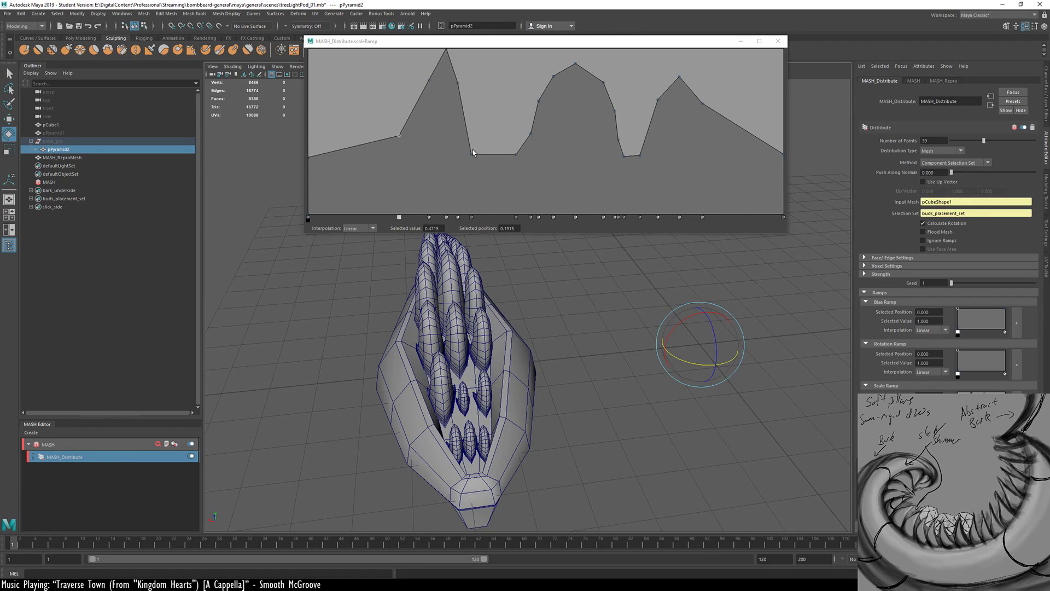
{"action": "left_click_drag", "start_coordinate": [473, 157], "coordinate": [466, 150]}
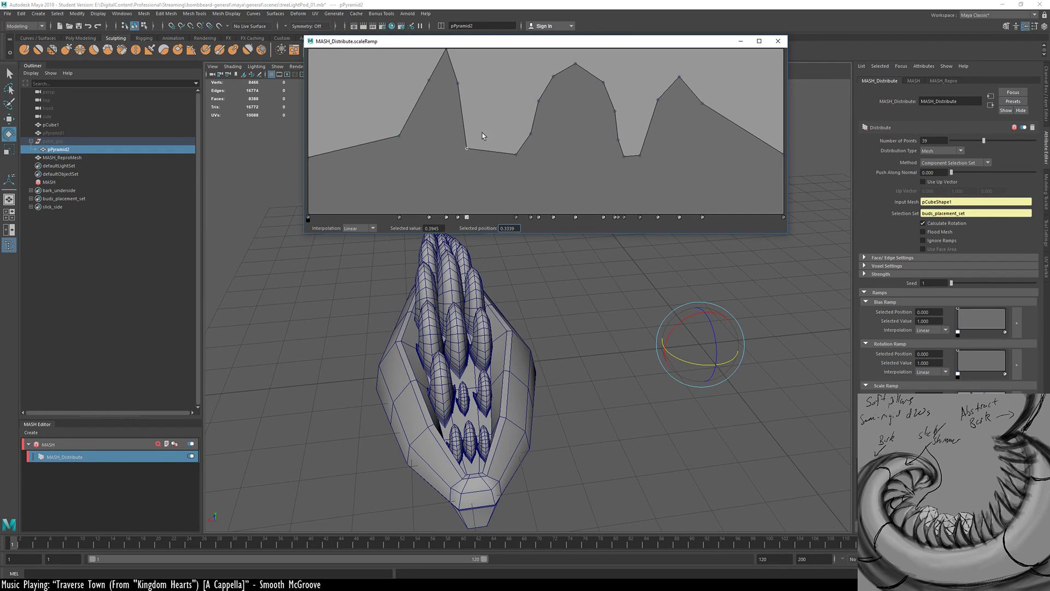
{"action": "left_click", "coordinate": [490, 150]}
{"action": "left_click", "coordinate": [494, 217]}
{"action": "left_click_drag", "start_coordinate": [457, 83], "coordinate": [461, 83]}
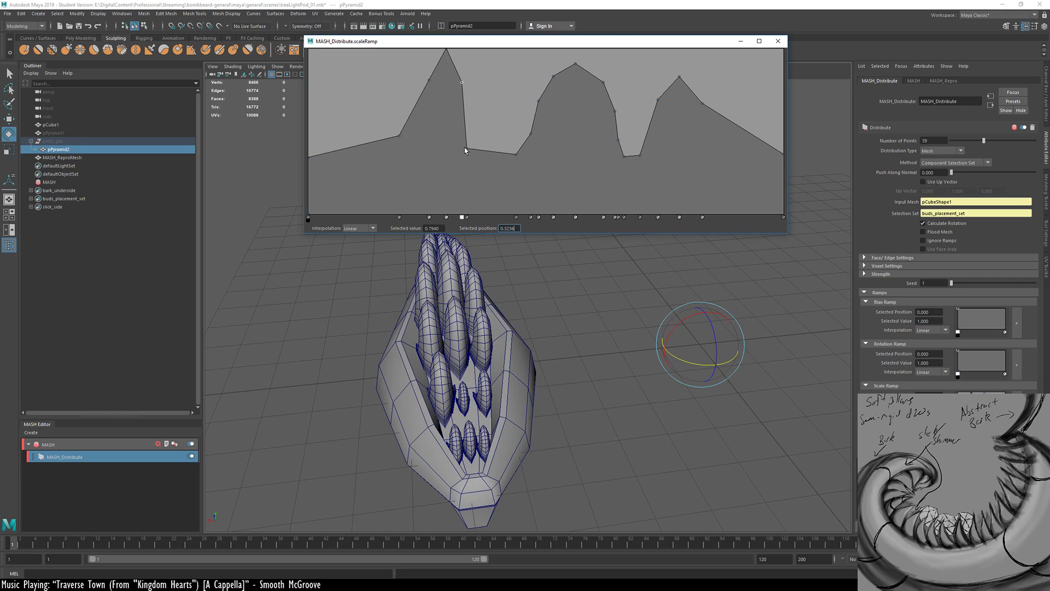
Deepen the dip after the first Scale Ramp peak to about 0.25 at position 0.35, and lower the point before the peak to about 0.40 at 0.18
{"action": "left_click_drag", "start_coordinate": [468, 149], "coordinate": [512, 93]}
{"action": "left_click_drag", "start_coordinate": [519, 246], "coordinate": [618, 271], "text": "alt"}
{"action": "left_click_drag", "start_coordinate": [494, 97], "coordinate": [465, 148]}
{"action": "left_click_drag", "start_coordinate": [490, 99], "coordinate": [490, 161]}
{"action": "left_click_drag", "start_coordinate": [353, 335], "coordinate": [522, 312], "text": "alt"}
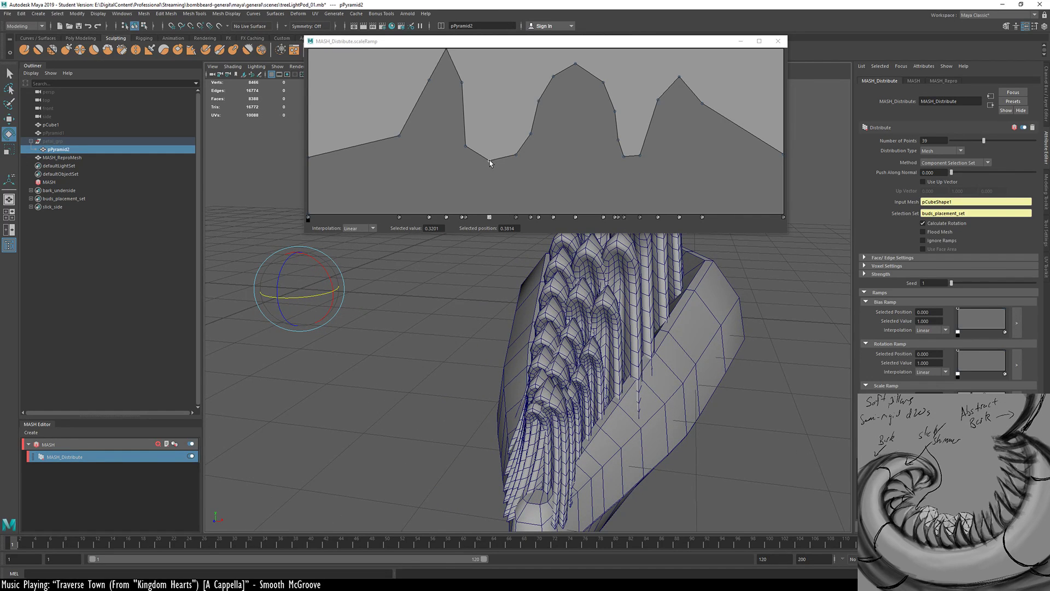
{"action": "mouse_move", "coordinate": [490, 163]}
{"action": "left_mouse_down"}
{"action": "mouse_move", "coordinate": [501, 163]}
{"action": "mouse_move", "coordinate": [459, 176]}
{"action": "mouse_move", "coordinate": [472, 171]}
{"action": "left_mouse_up"}
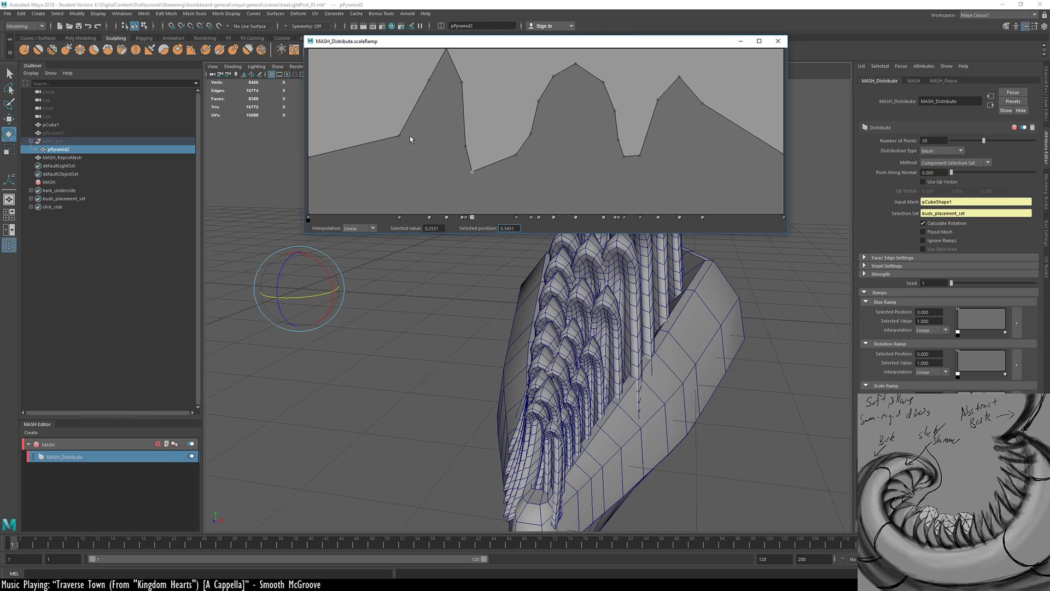
{"action": "mouse_move", "coordinate": [398, 136]}
{"action": "left_mouse_down"}
{"action": "mouse_move", "coordinate": [389, 160]}
{"action": "mouse_move", "coordinate": [394, 149]}
{"action": "left_mouse_up"}
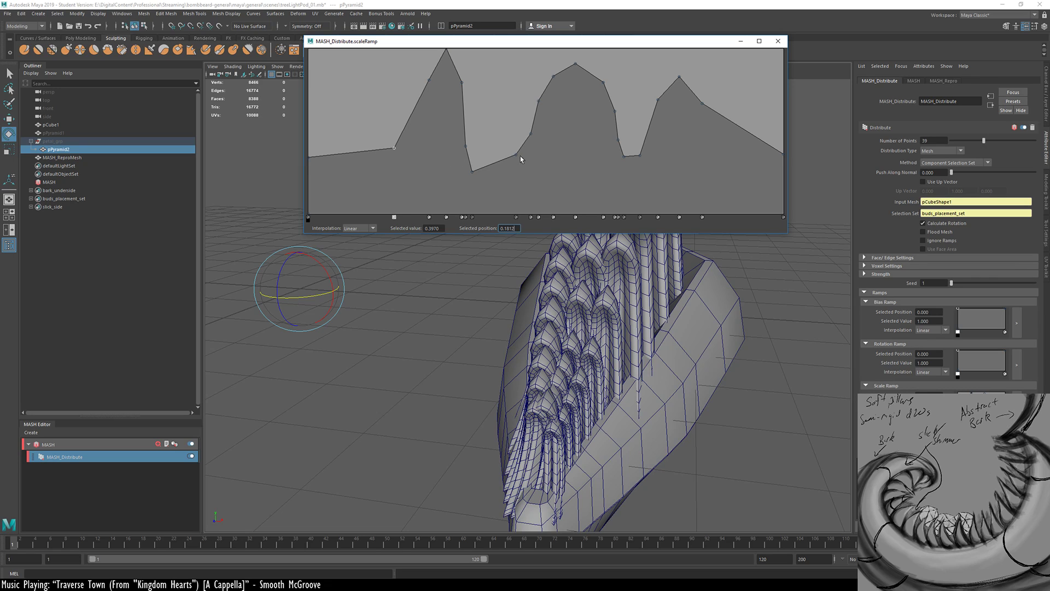
Raise the Scale Ramp points before the middle and third peaks, and lower the point after the third peak to about 0.37 at position 0.93
{"action": "left_click_drag", "start_coordinate": [517, 155], "coordinate": [530, 129]}
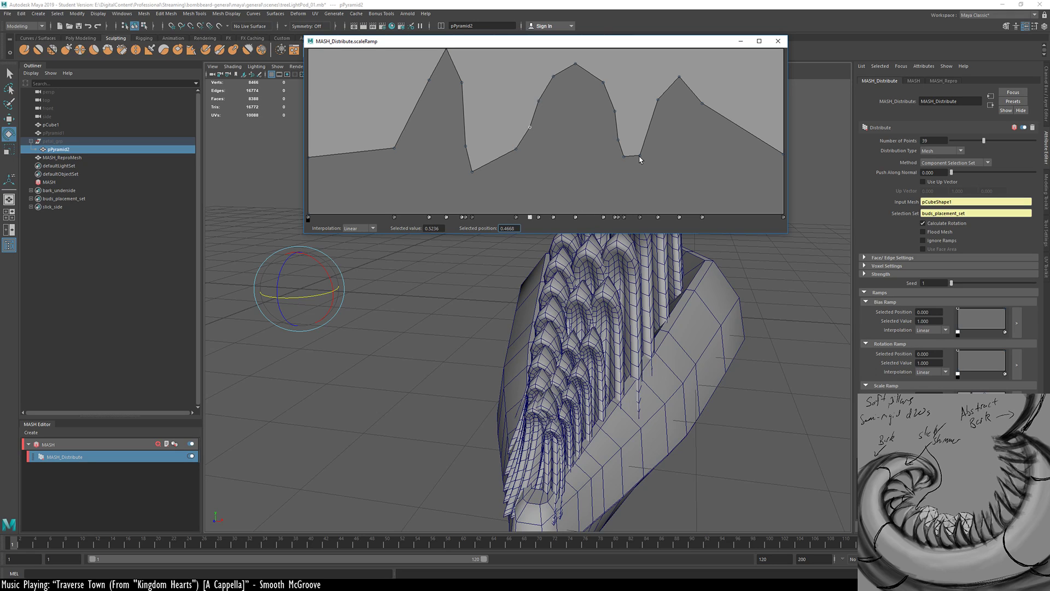
{"action": "left_click_drag", "start_coordinate": [640, 157], "coordinate": [648, 143]}
{"action": "left_click_drag", "start_coordinate": [703, 105], "coordinate": [749, 154]}
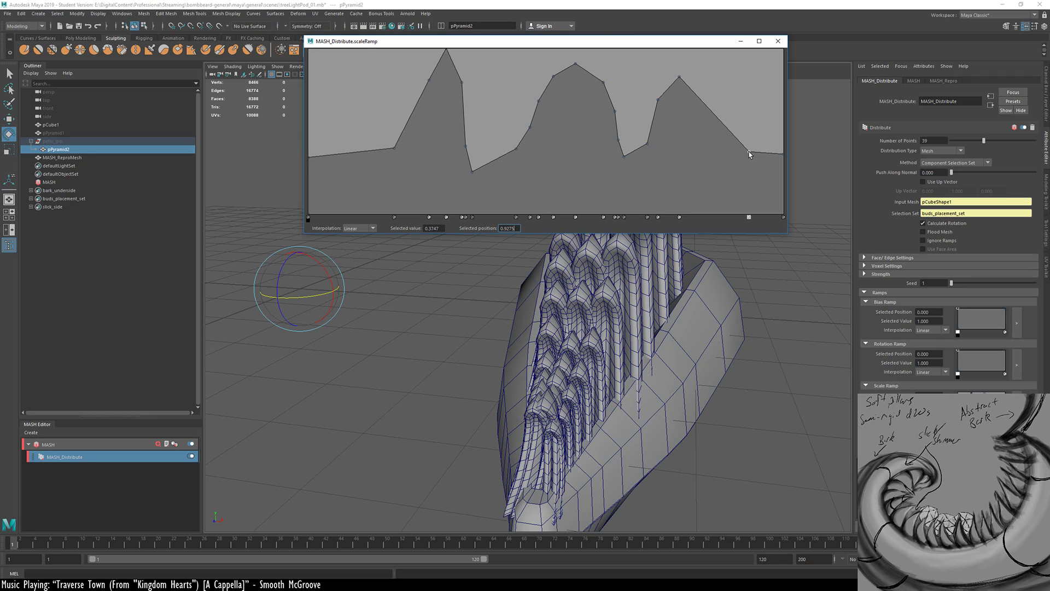
Round the third Scale Ramp peak's falling side with points of about 0.72 at position 0.83 and 0.48 at position 0.87
{"action": "left_click_drag", "start_coordinate": [608, 318], "coordinate": [112, 472], "text": "alt"}
{"action": "left_click_drag", "start_coordinate": [484, 432], "coordinate": [368, 365], "text": "alt"}
{"action": "left_click_drag", "start_coordinate": [711, 111], "coordinate": [700, 94]}
{"action": "mouse_move", "coordinate": [717, 137]}
{"action": "left_mouse_down"}
{"action": "mouse_move", "coordinate": [704, 177]}
{"action": "mouse_move", "coordinate": [719, 137]}
{"action": "left_mouse_up"}
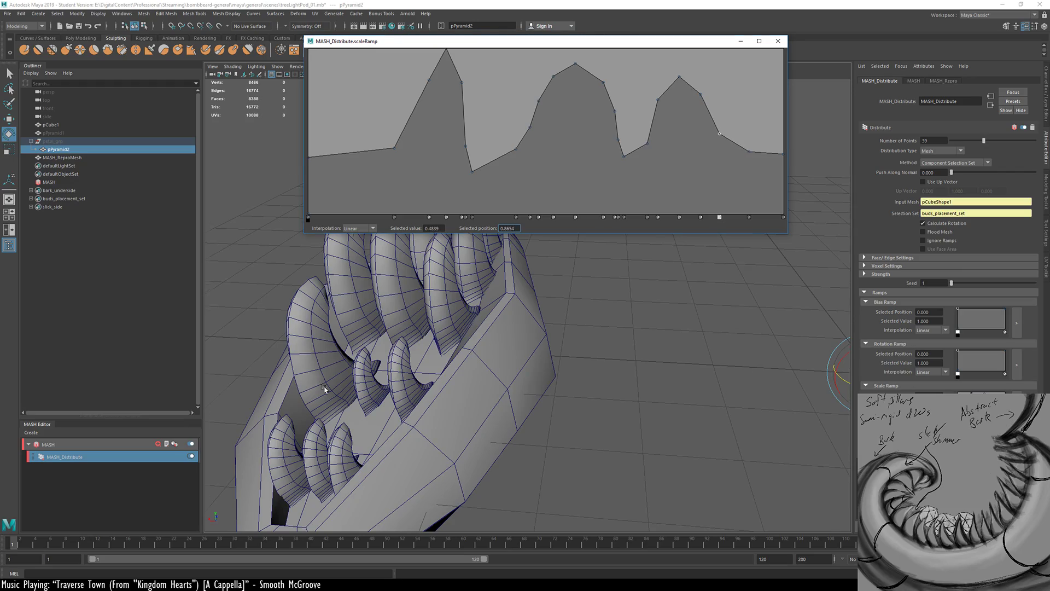
Flatten the Scale Ramp dip between the middle and third peaks, placing its lowest point at about 0.37 at position 0.66
{"action": "left_click_drag", "start_coordinate": [325, 388], "coordinate": [285, 341], "text": "alt"}
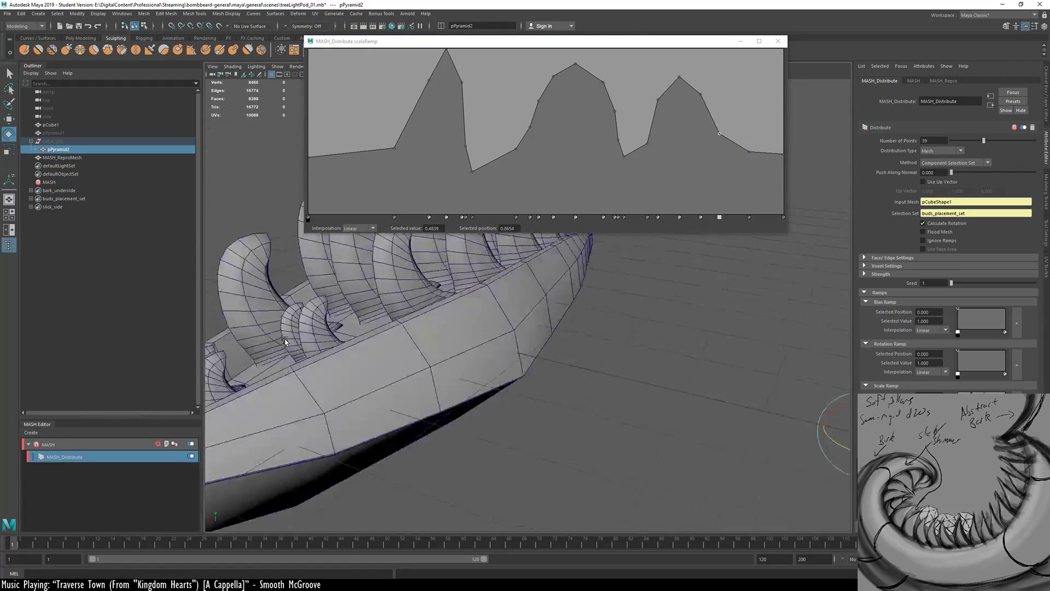
{"action": "middle_click_drag", "start_coordinate": [402, 324], "coordinate": [511, 361], "text": "alt"}
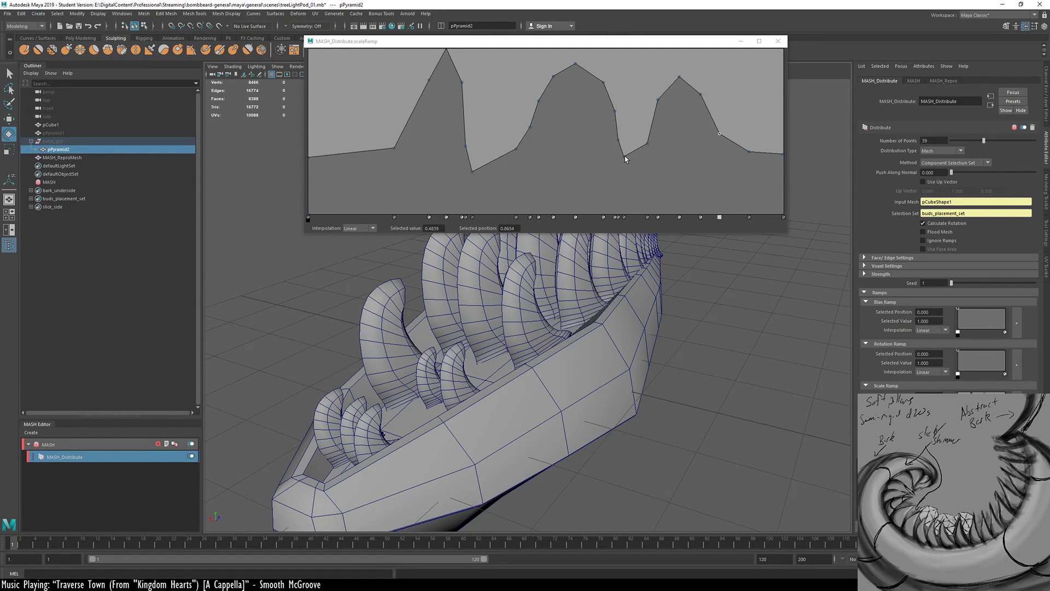
{"action": "mouse_move", "coordinate": [624, 156]}
{"action": "left_mouse_down"}
{"action": "mouse_move", "coordinate": [631, 90]}
{"action": "mouse_move", "coordinate": [642, 177]}
{"action": "mouse_move", "coordinate": [638, 147]}
{"action": "left_mouse_up"}
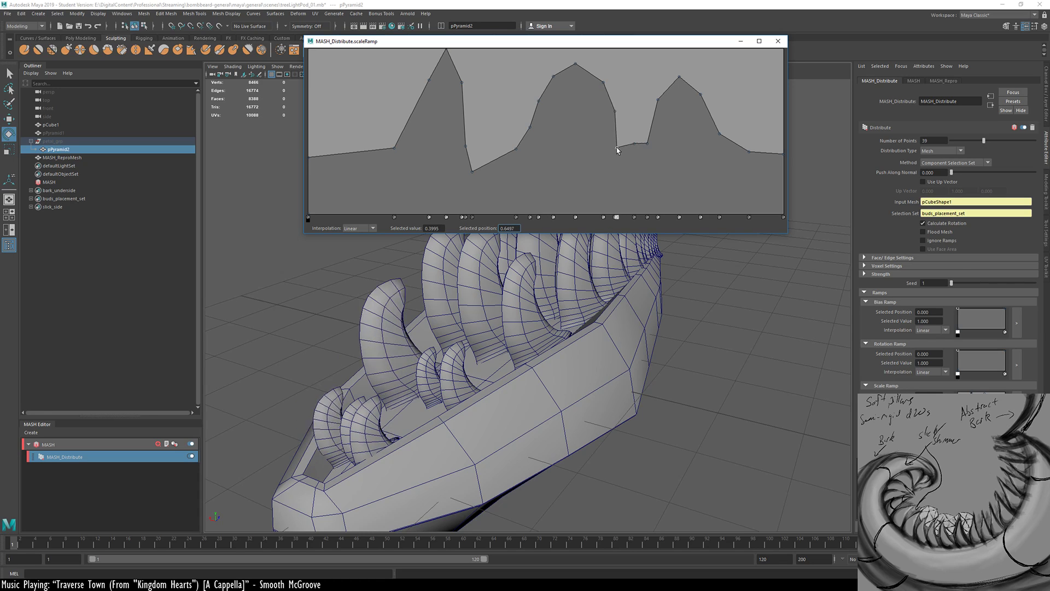
{"action": "mouse_move", "coordinate": [617, 140]}
{"action": "left_mouse_down"}
{"action": "mouse_move", "coordinate": [620, 132]}
{"action": "mouse_move", "coordinate": [627, 176]}
{"action": "mouse_move", "coordinate": [620, 153]}
{"action": "left_mouse_up"}
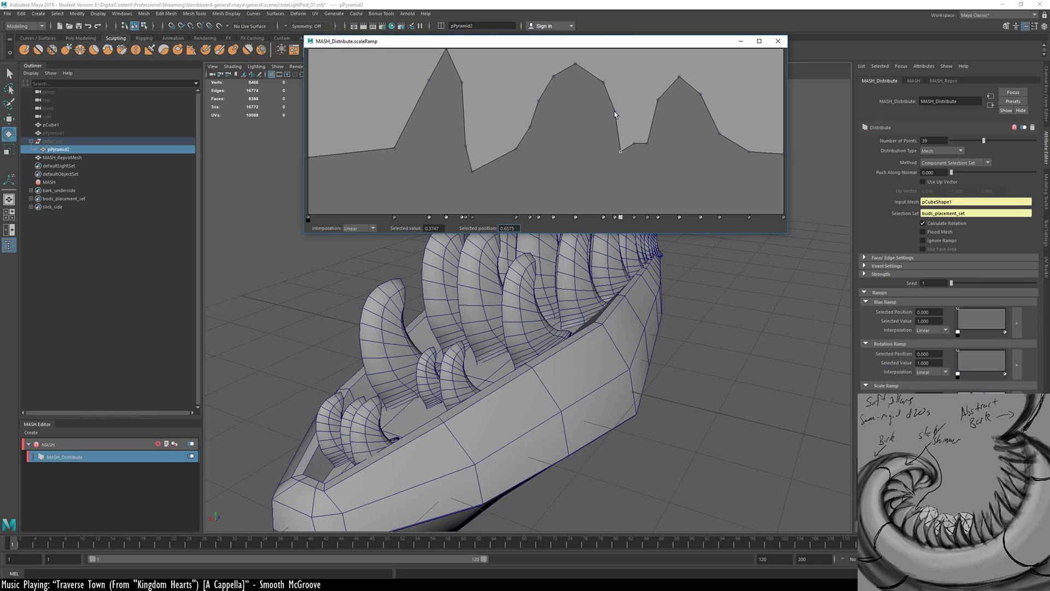
Narrow the middle Scale Ramp peak and ease the falling sides of the middle and third peaks into gradual slopes
{"action": "mouse_move", "coordinate": [576, 62]}
{"action": "left_mouse_down"}
{"action": "mouse_move", "coordinate": [599, 79]}
{"action": "mouse_move", "coordinate": [583, 70]}
{"action": "mouse_move", "coordinate": [588, 77]}
{"action": "left_mouse_up"}
{"action": "left_click_drag", "start_coordinate": [616, 109], "coordinate": [599, 128]}
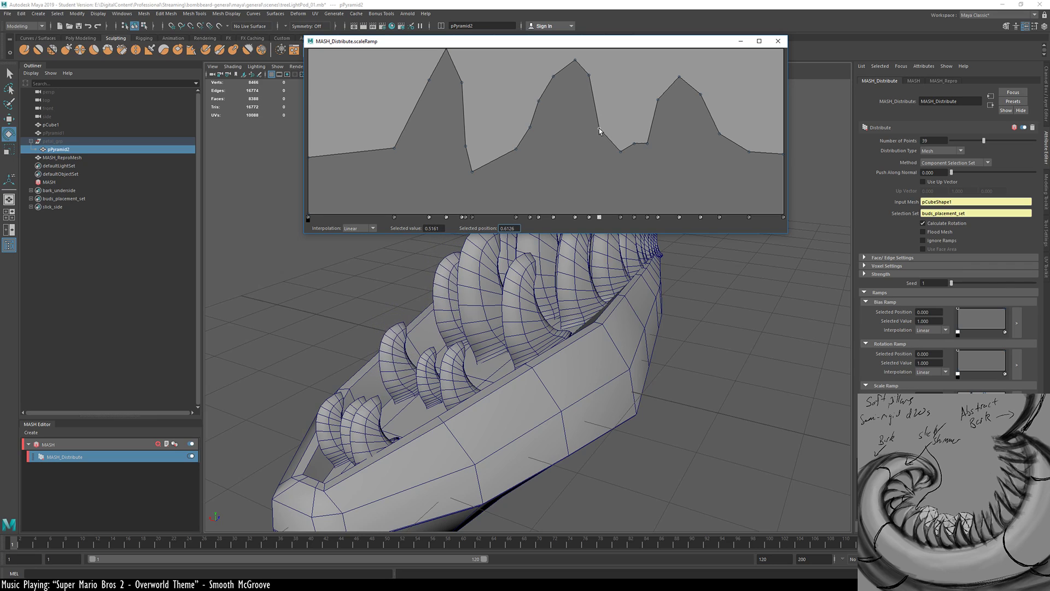
{"action": "left_click_drag", "start_coordinate": [530, 339], "coordinate": [533, 392], "text": "alt"}
{"action": "left_click_drag", "start_coordinate": [598, 132], "coordinate": [600, 97]}
{"action": "left_click_drag", "start_coordinate": [621, 152], "coordinate": [620, 124]}
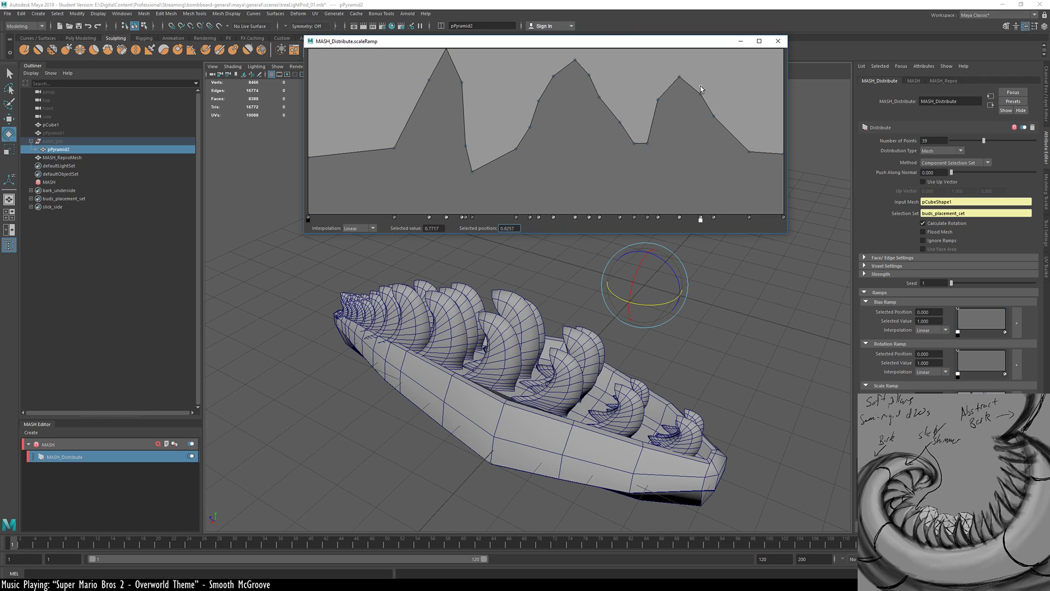
{"action": "left_click", "coordinate": [706, 103]}
{"action": "mouse_move", "coordinate": [749, 152]}
{"action": "left_mouse_down"}
{"action": "mouse_move", "coordinate": [753, 136]}
{"action": "mouse_move", "coordinate": [743, 142]}
{"action": "left_mouse_up"}
Curve the first tall Scale Ramp peak's rising side, and form a small peak at the ramp's start followed by a dip of about 0.30 at position 0.07
{"action": "mouse_move", "coordinate": [395, 149]}
{"action": "left_mouse_down"}
{"action": "mouse_move", "coordinate": [389, 136]}
{"action": "mouse_move", "coordinate": [402, 154]}
{"action": "mouse_move", "coordinate": [391, 153]}
{"action": "mouse_move", "coordinate": [386, 111]}
{"action": "mouse_move", "coordinate": [393, 162]}
{"action": "mouse_move", "coordinate": [388, 152]}
{"action": "left_mouse_up"}
{"action": "left_click_drag", "start_coordinate": [410, 107], "coordinate": [428, 106]}
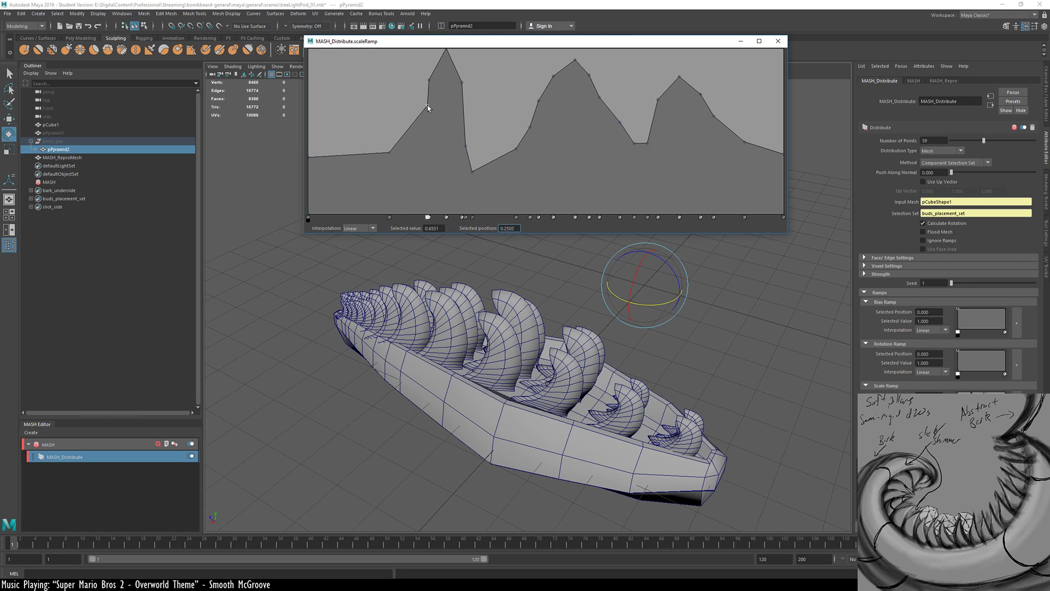
{"action": "left_click", "coordinate": [407, 136]}
{"action": "left_click_drag", "start_coordinate": [393, 150], "coordinate": [339, 163]}
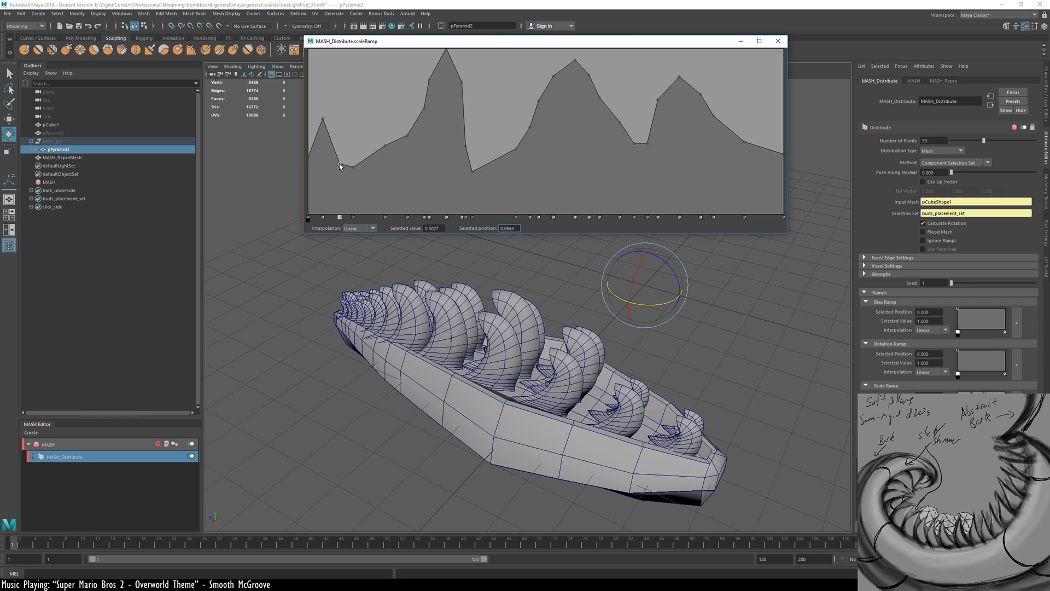
Smooth the rising slope before the tallest Scale Ramp peak with a point of about 0.56 at position 0.22
{"action": "left_click_drag", "start_coordinate": [559, 373], "coordinate": [472, 356], "text": "alt"}
{"action": "left_click", "coordinate": [385, 147]}
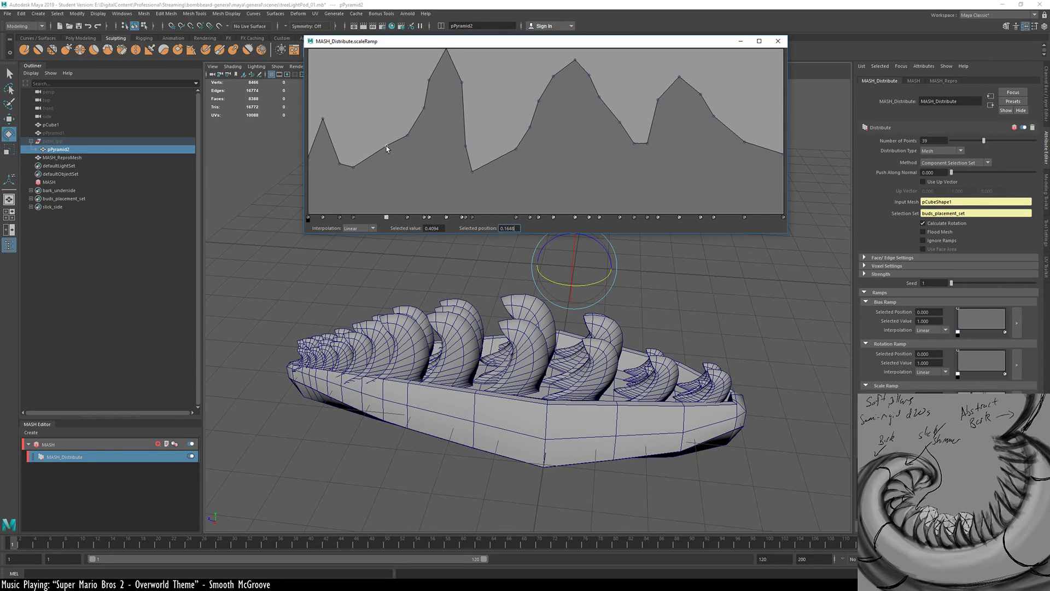
{"action": "left_click_drag", "start_coordinate": [395, 167], "coordinate": [415, 116]}
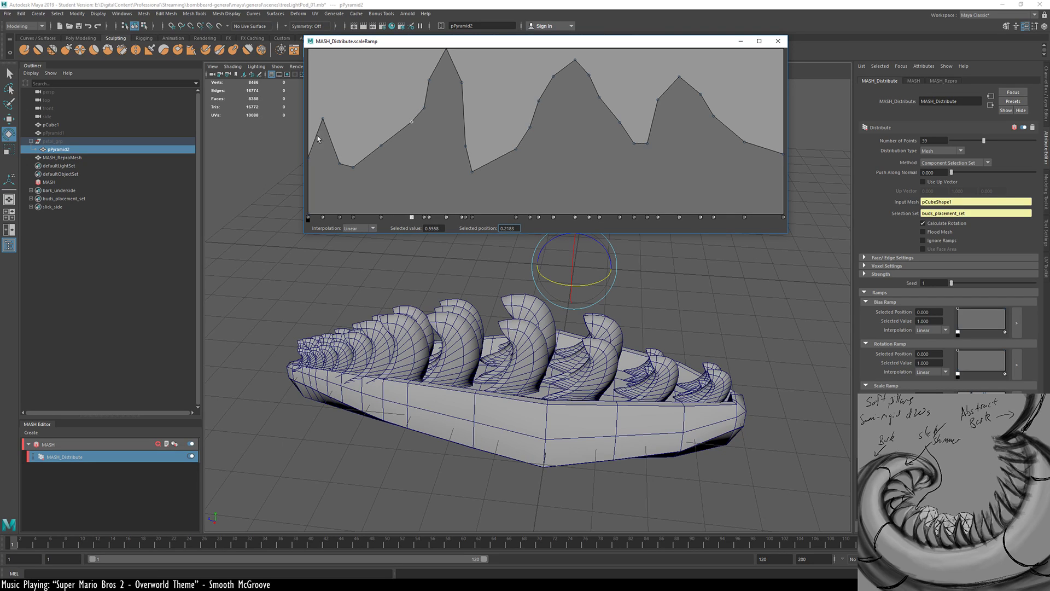
Broaden the small starting peak of the Scale Ramp, add a narrow spike beside it, and set the following dip to about 0.28 at position 0.11
{"action": "left_click", "coordinate": [313, 117]}
{"action": "left_click_drag", "start_coordinate": [320, 121], "coordinate": [342, 97]}
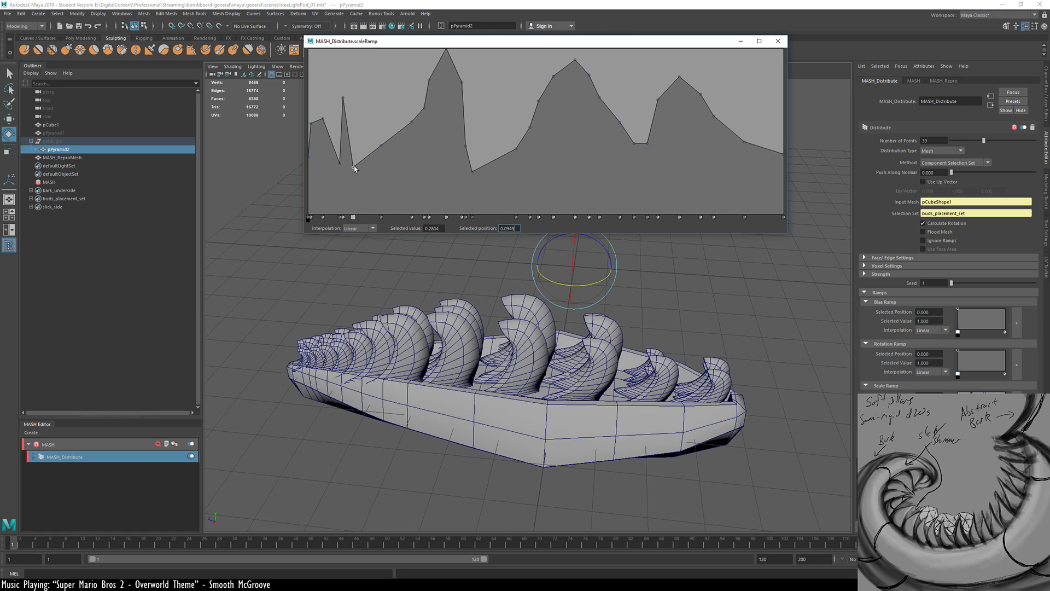
{"action": "mouse_move", "coordinate": [354, 166]}
{"action": "left_mouse_down"}
{"action": "mouse_move", "coordinate": [369, 166]}
{"action": "mouse_move", "coordinate": [359, 170]}
{"action": "left_mouse_up"}
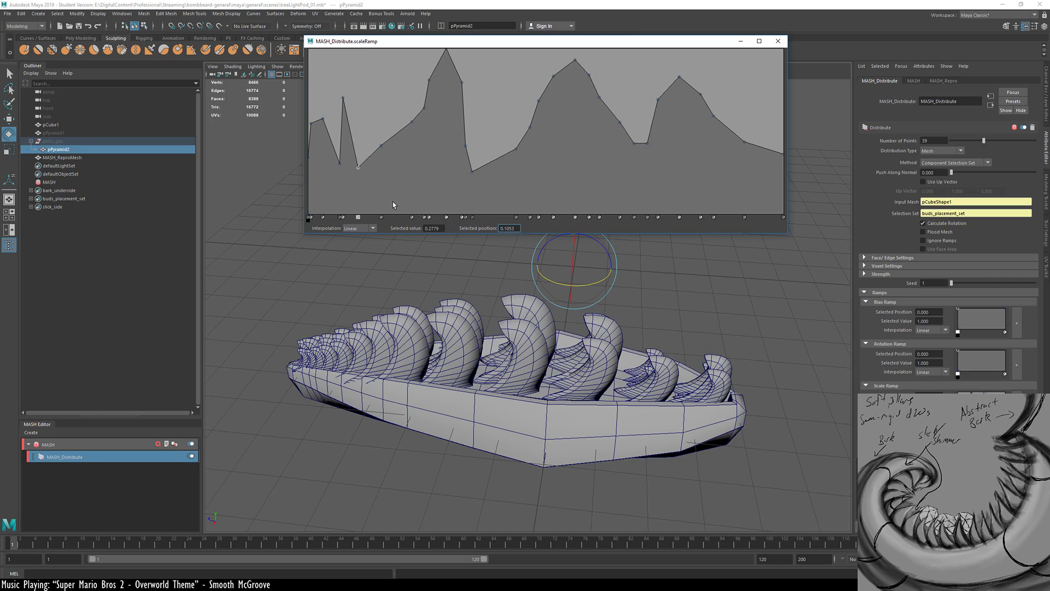
Shift the tallest Scale Ramp peak to 1.0 at position 0.31, with falling-side points of about 0.82 at 0.32 and 0.41 at 0.36
{"action": "left_click_drag", "start_coordinate": [499, 281], "coordinate": [504, 264], "text": "alt"}
{"action": "right_click_drag", "start_coordinate": [504, 264], "coordinate": [602, 350], "text": "alt"}
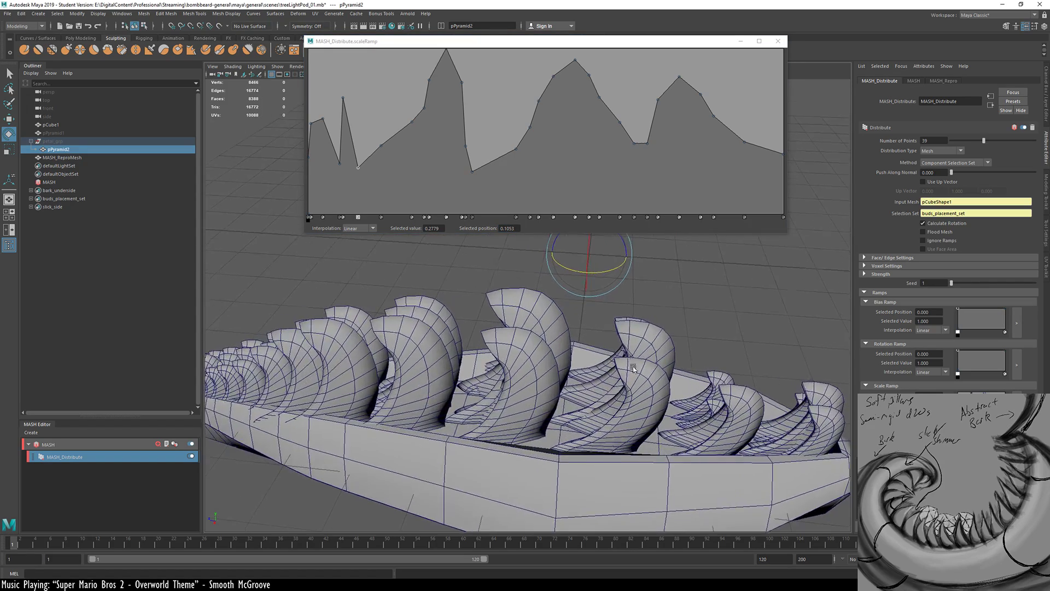
{"action": "left_click_drag", "start_coordinate": [602, 351], "coordinate": [502, 325], "text": "alt"}
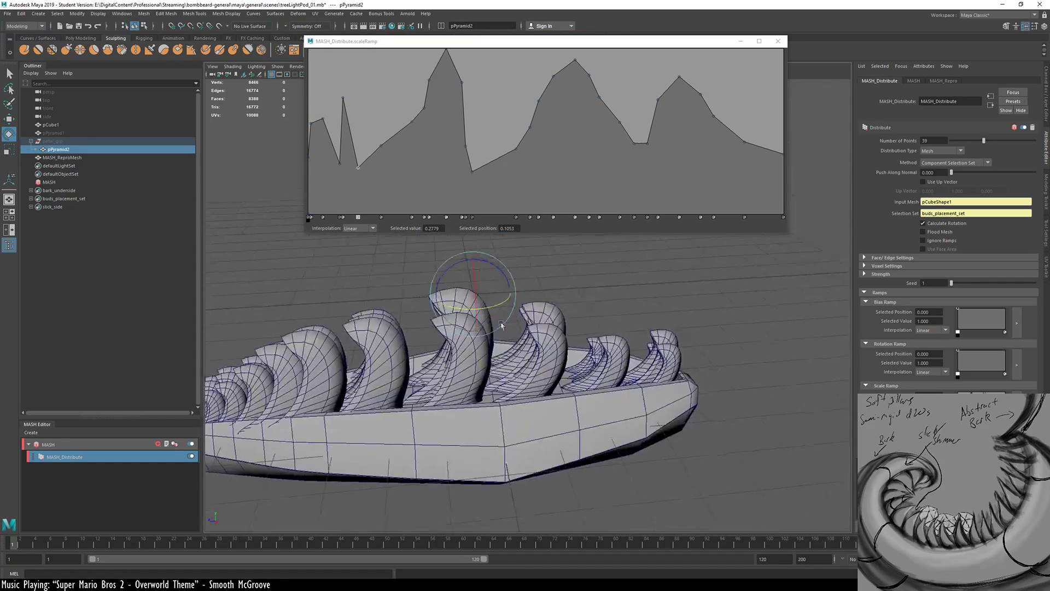
{"action": "left_click_drag", "start_coordinate": [445, 52], "coordinate": [455, 46]}
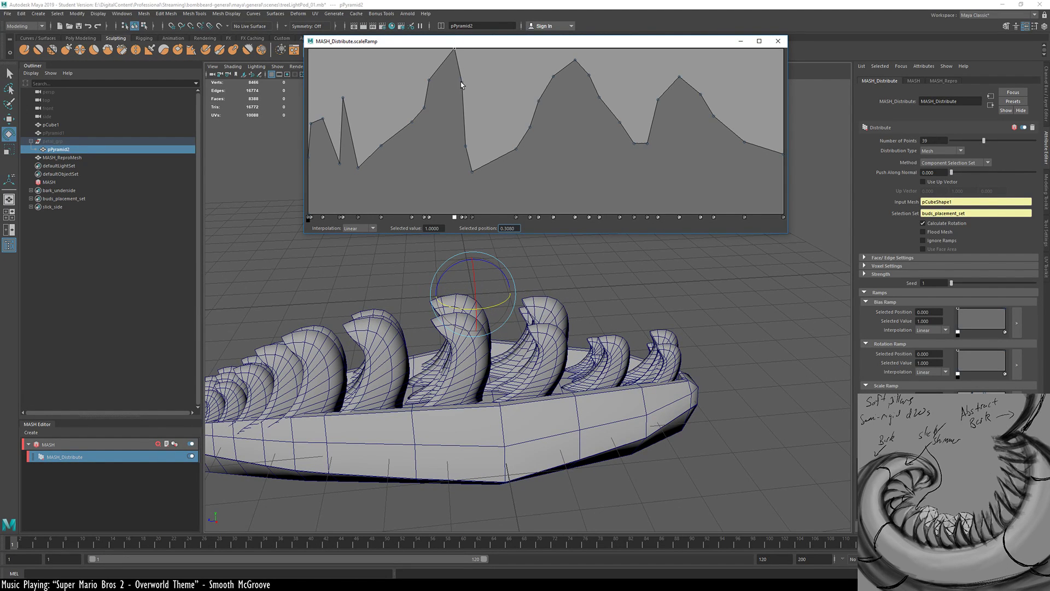
{"action": "mouse_move", "coordinate": [461, 82]}
{"action": "left_mouse_down"}
{"action": "mouse_move", "coordinate": [471, 82]}
{"action": "mouse_move", "coordinate": [460, 79]}
{"action": "left_mouse_up"}
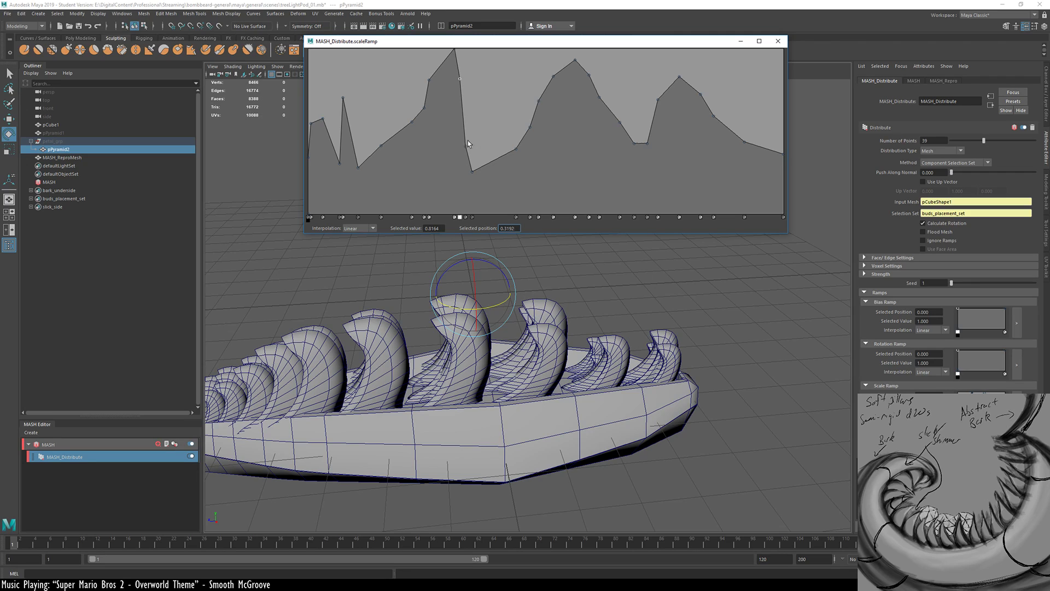
{"action": "left_click_drag", "start_coordinate": [473, 172], "coordinate": [480, 145]}
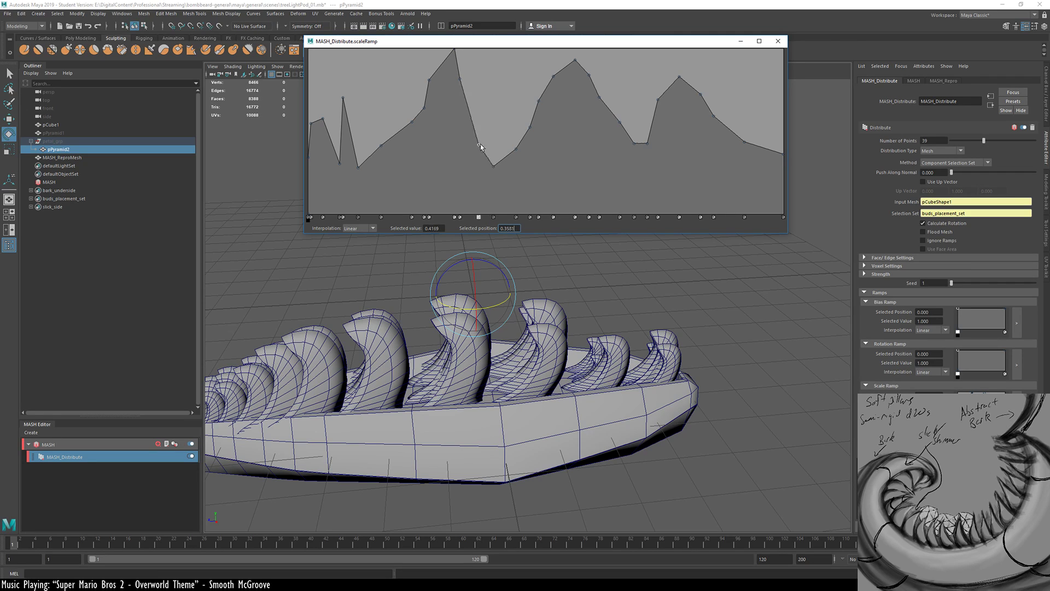
Reshape the tallest peak's falling side into a steep drop that curves inward, with its lower point at about 0.38 at position 0.35
{"action": "left_click_drag", "start_coordinate": [461, 80], "coordinate": [483, 128]}
{"action": "left_click", "coordinate": [485, 144]}
{"action": "middle_click_drag", "start_coordinate": [384, 391], "coordinate": [469, 385], "text": "alt"}
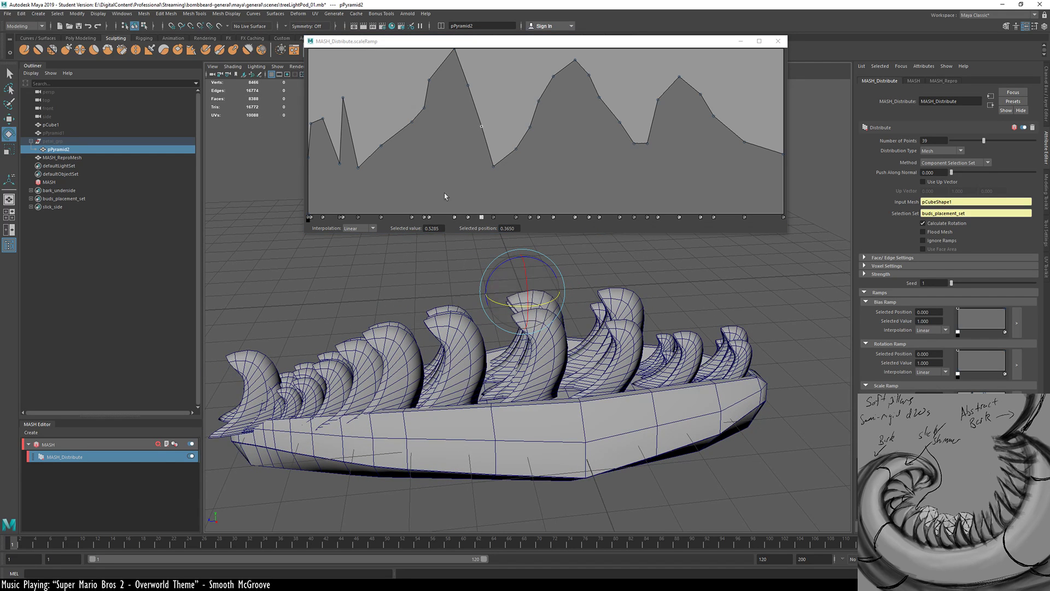
{"action": "left_click_drag", "start_coordinate": [480, 124], "coordinate": [475, 151]}
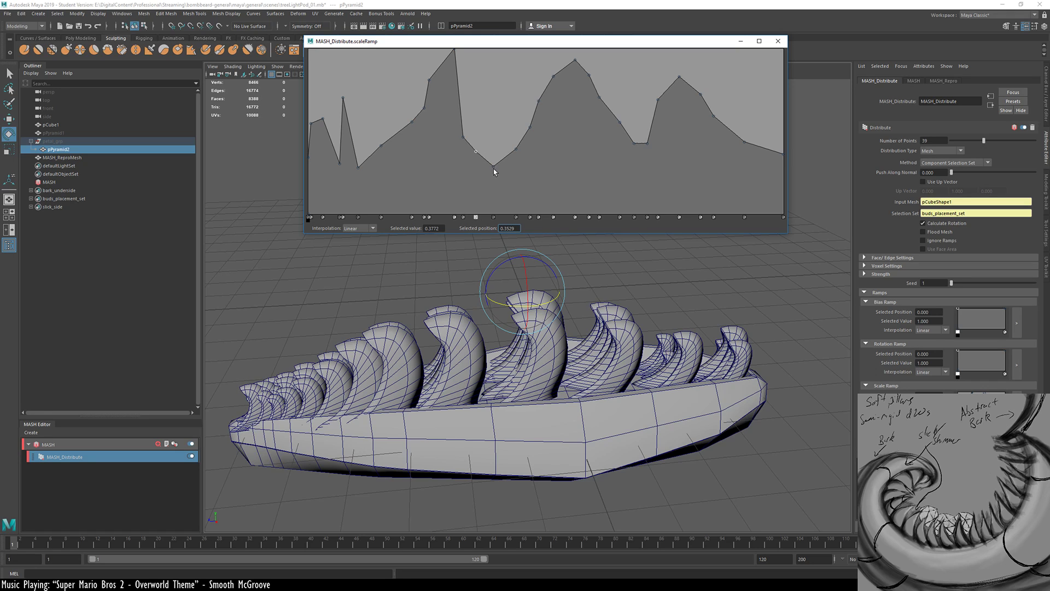
Remove the two points on the middle peak's rising side and shift the peak farther along, with a falling-side point of about 0.83 at position 0.60
{"action": "left_click_drag", "start_coordinate": [507, 128], "coordinate": [530, 127]}
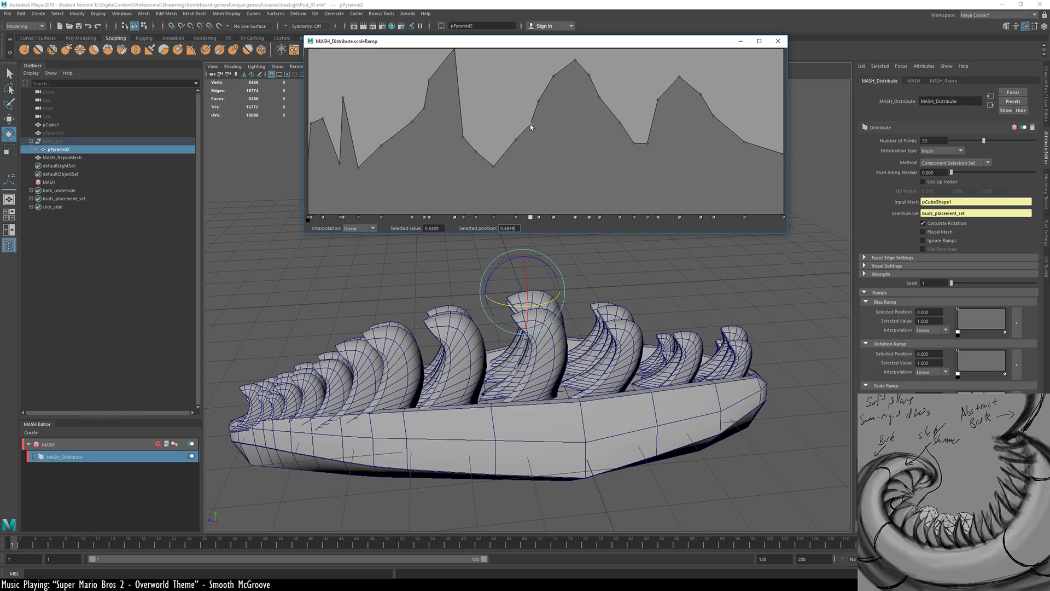
{"action": "left_click", "coordinate": [531, 217]}
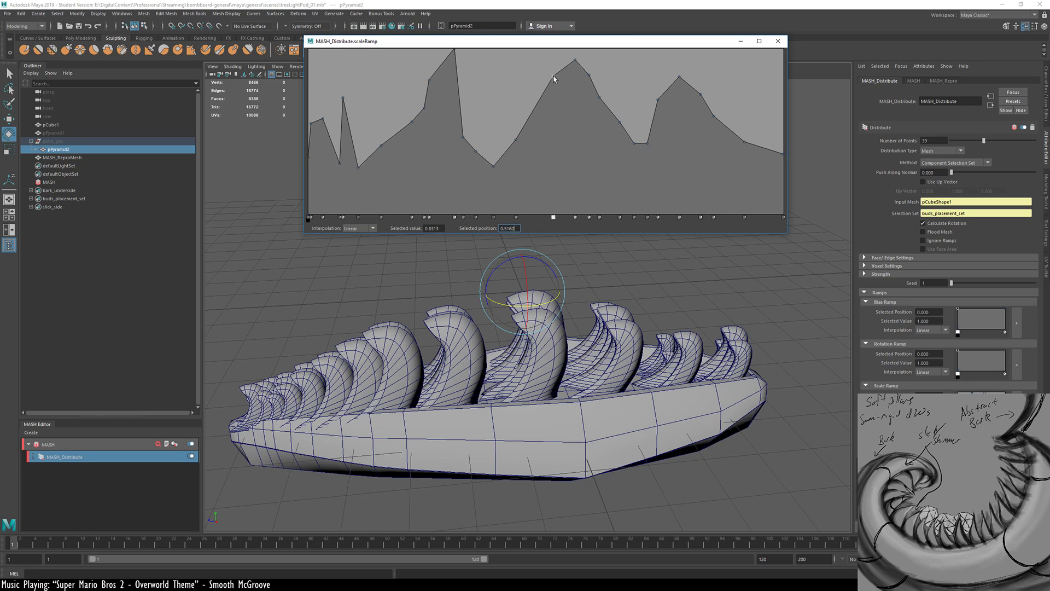
{"action": "left_click_drag", "start_coordinate": [554, 77], "coordinate": [589, 66]}
{"action": "left_click", "coordinate": [594, 76]}
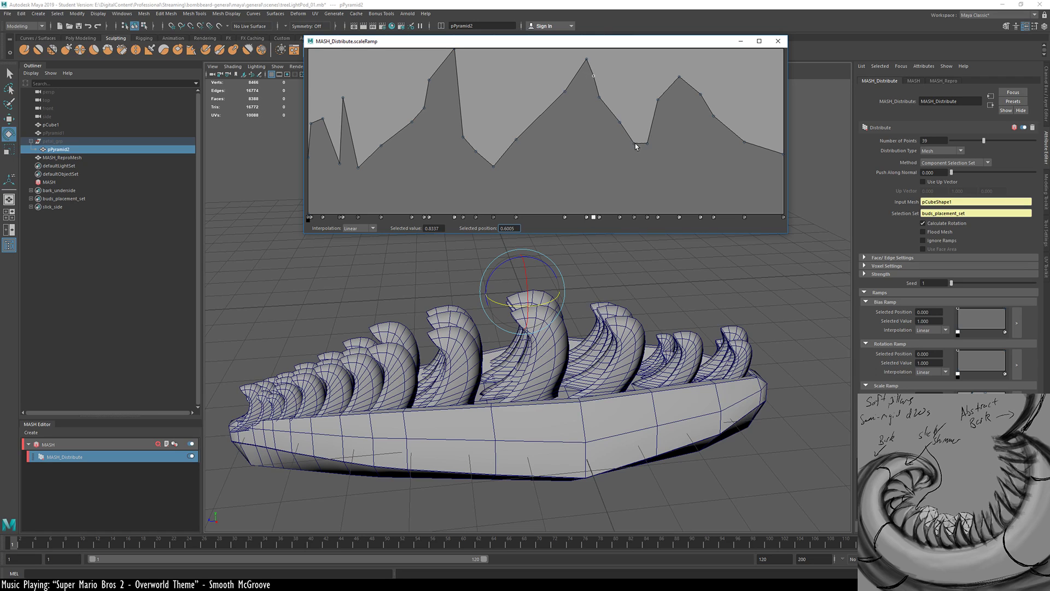
Delete the two Scale Ramp points leading down into the dip between the middle and third peaks
{"action": "left_click_drag", "start_coordinate": [634, 217], "coordinate": [635, 217]}
{"action": "left_click", "coordinate": [635, 218]}
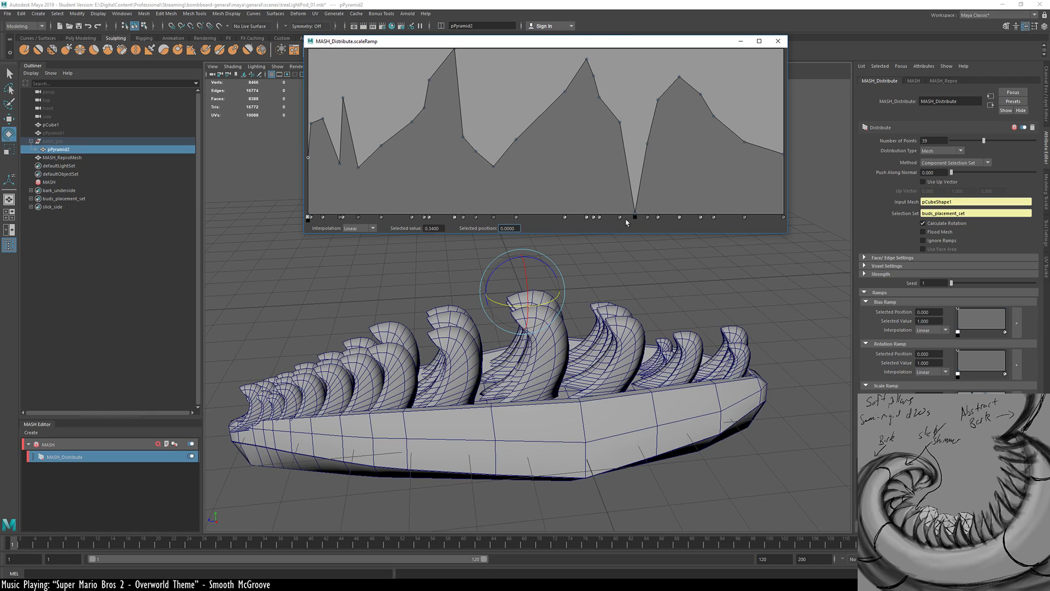
{"action": "left_click", "coordinate": [619, 217]}
{"action": "left_click", "coordinate": [635, 217]}
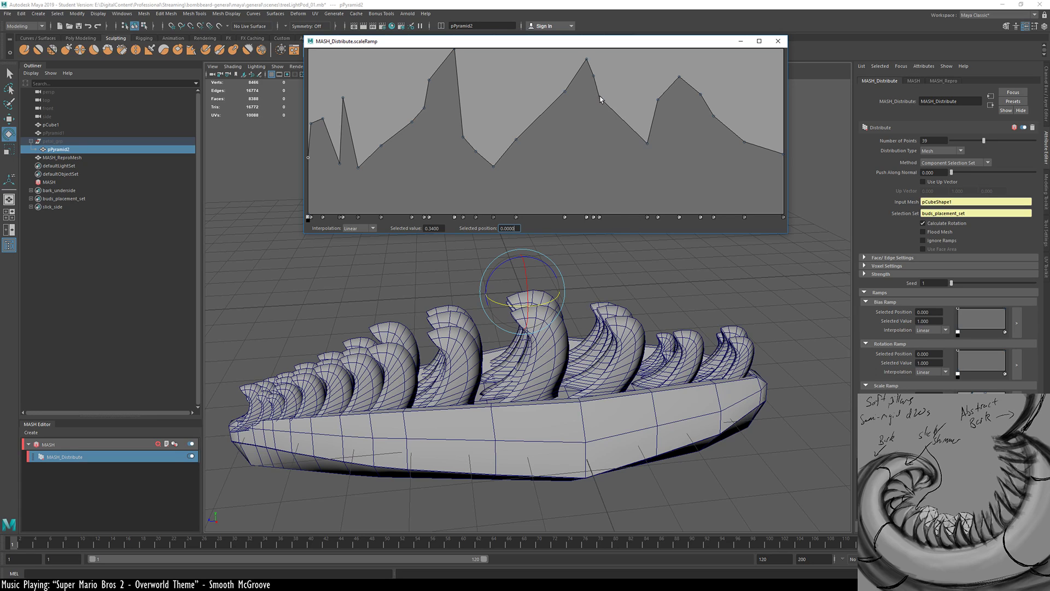
Smooth the middle peak's falling side with a point of about 0.65 at position 0.64, and raise the following dip to about 0.49 at 0.67
{"action": "left_click", "coordinate": [612, 106]}
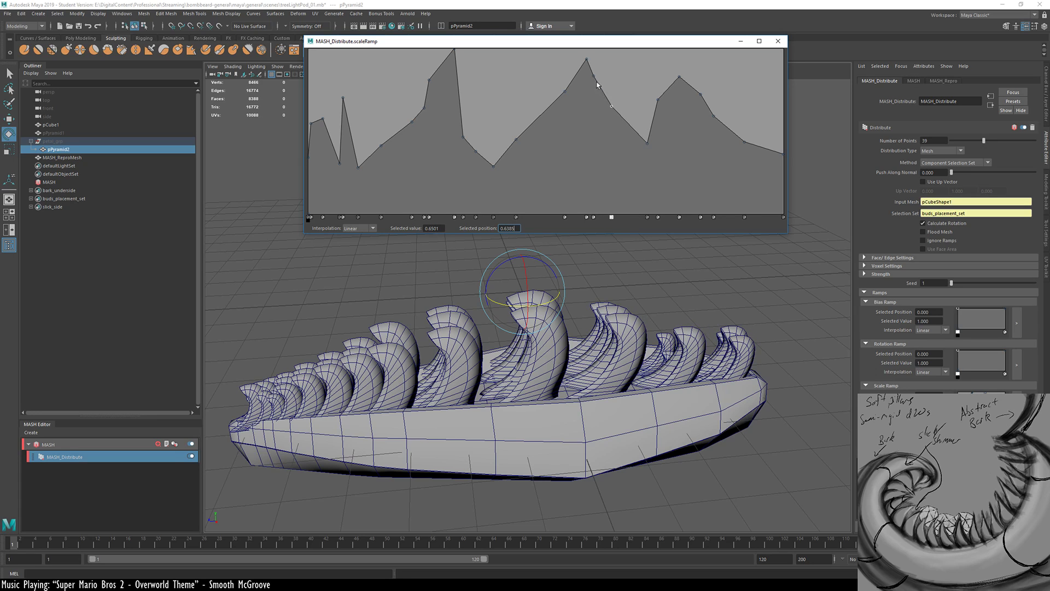
{"action": "left_click", "coordinate": [597, 82]}
{"action": "left_click_drag", "start_coordinate": [646, 146], "coordinate": [627, 132]}
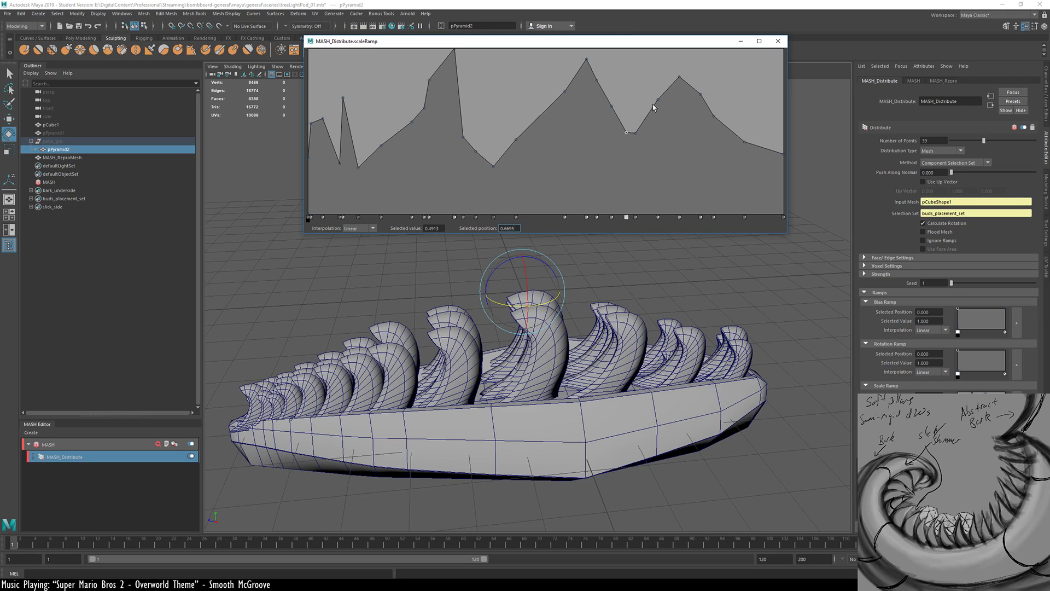
Move the third Scale Ramp peak to about 0.84 at position 0.74, with a rising-side point of about 0.73 at position 0.72
{"action": "left_click_drag", "start_coordinate": [658, 100], "coordinate": [650, 92]}
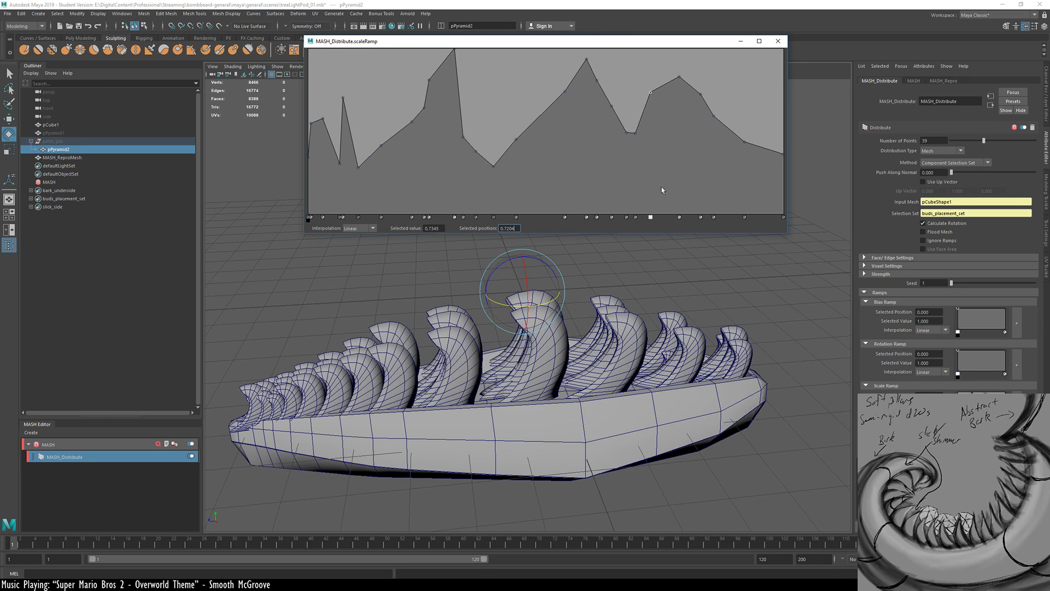
{"action": "left_click_drag", "start_coordinate": [607, 284], "coordinate": [347, 327], "text": "alt"}
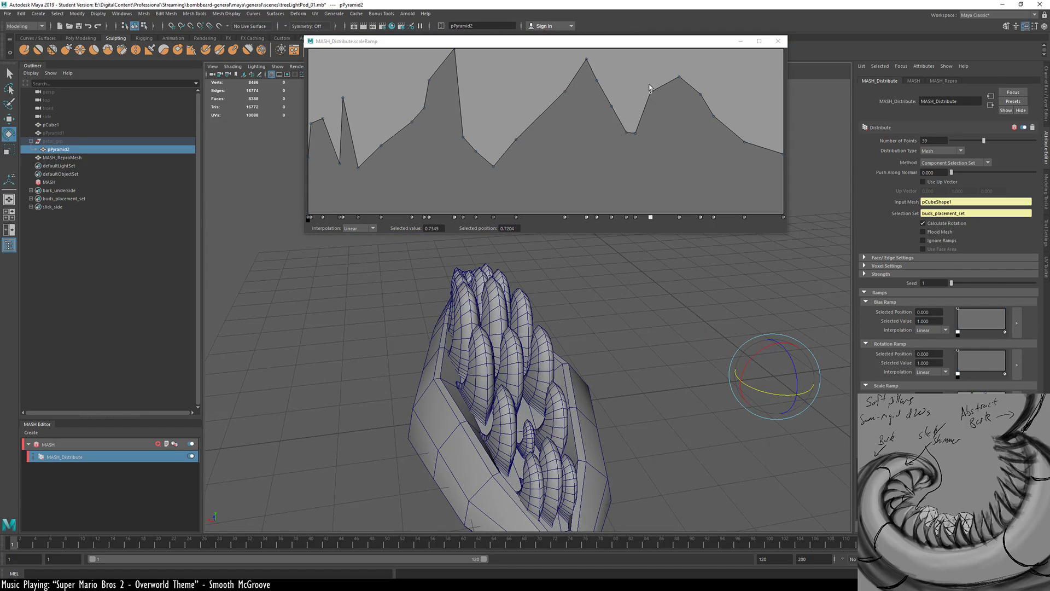
{"action": "mouse_move", "coordinate": [679, 78]}
{"action": "left_mouse_down"}
{"action": "mouse_move", "coordinate": [668, 83]}
{"action": "mouse_move", "coordinate": [684, 77]}
{"action": "left_mouse_up"}
{"action": "left_click_drag", "start_coordinate": [547, 306], "coordinate": [761, 328], "text": "alt"}
{"action": "left_click_drag", "start_coordinate": [683, 77], "coordinate": [659, 77]}
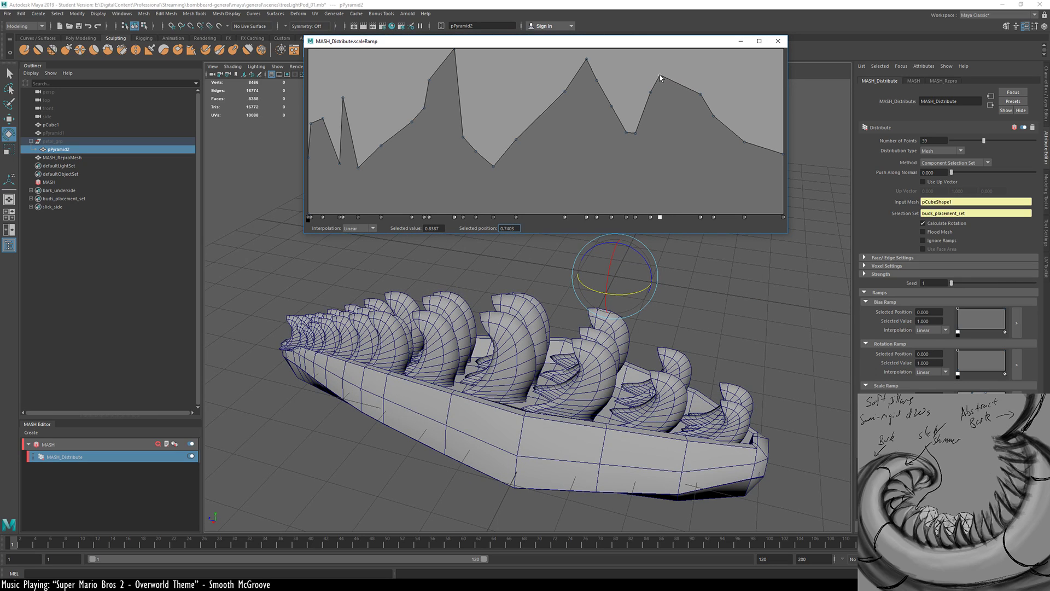
Reshape the third peak's falling side with a point of about 0.77 at position 0.79, and lower the tail to about 0.33 at position 0.94
{"action": "left_click_drag", "start_coordinate": [701, 94], "coordinate": [681, 83]}
{"action": "left_click_drag", "start_coordinate": [679, 284], "coordinate": [686, 312], "text": "alt"}
{"action": "mouse_move", "coordinate": [680, 84]}
{"action": "left_mouse_down"}
{"action": "mouse_move", "coordinate": [679, 97]}
{"action": "mouse_move", "coordinate": [682, 86]}
{"action": "left_mouse_up"}
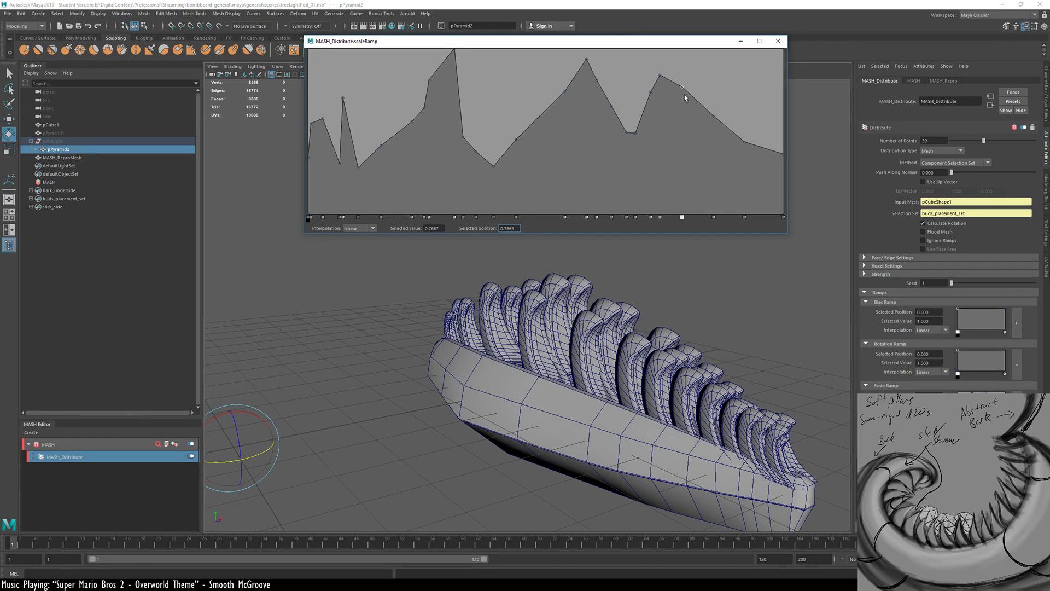
{"action": "left_click_drag", "start_coordinate": [601, 328], "coordinate": [687, 228], "text": "alt"}
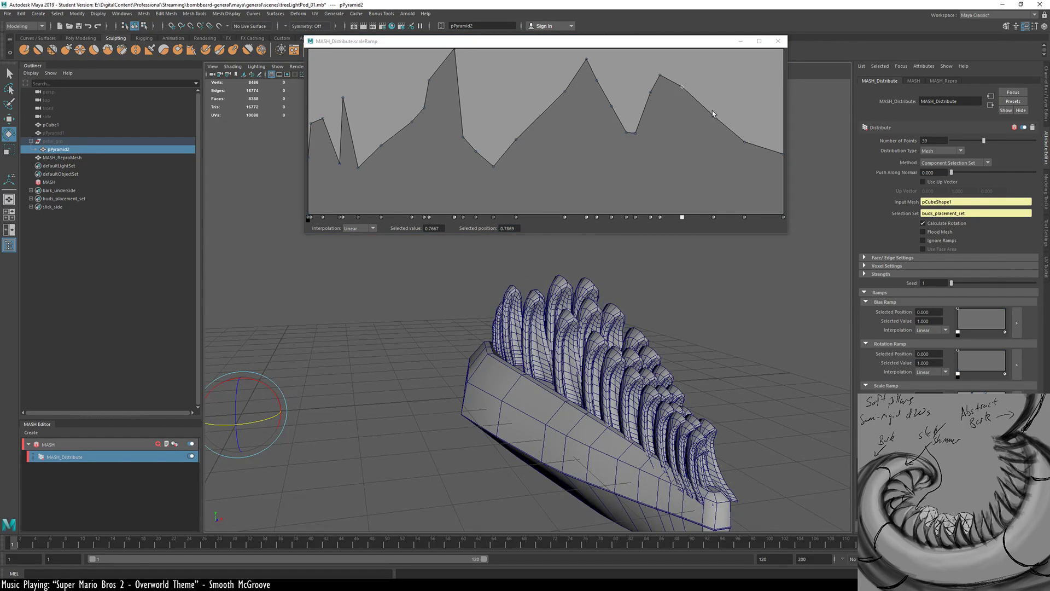
{"action": "left_click_drag", "start_coordinate": [712, 113], "coordinate": [754, 159]}
{"action": "left_click", "coordinate": [764, 152]}
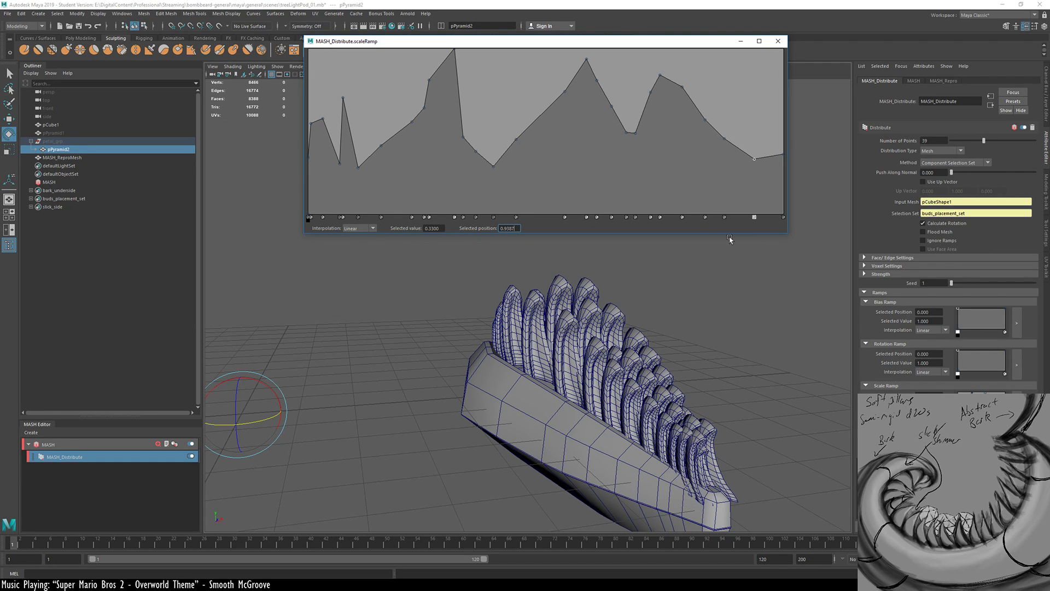
{"action": "left_click_drag", "start_coordinate": [730, 239], "coordinate": [540, 436], "text": "alt"}
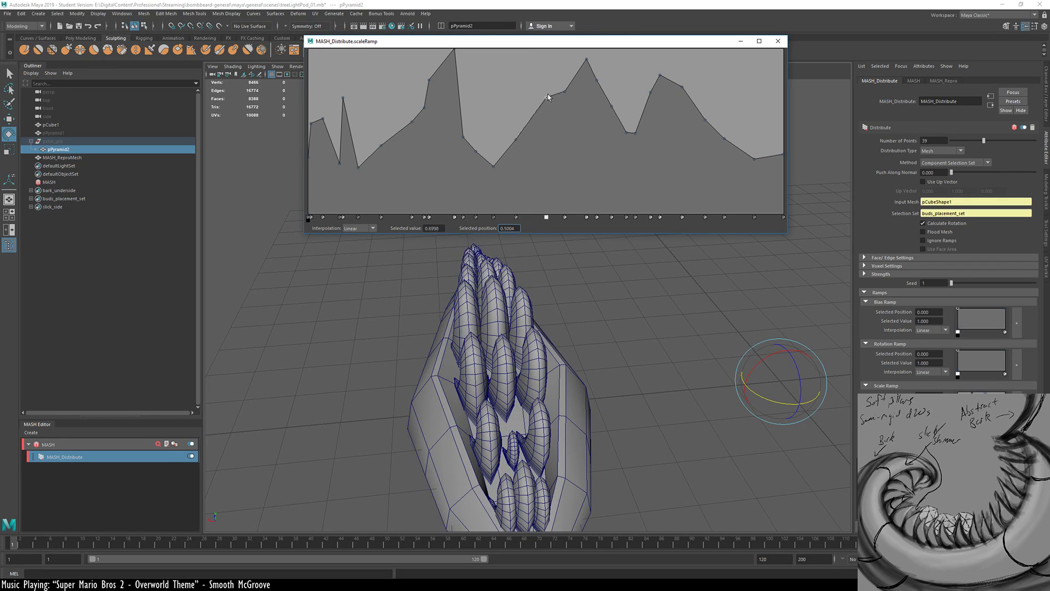
{"action": "left_click", "coordinate": [545, 113]}
{"action": "left_click", "coordinate": [546, 219]}
{"action": "left_click", "coordinate": [443, 62]}
{"action": "left_click_drag", "start_coordinate": [443, 62], "coordinate": [469, 162]}
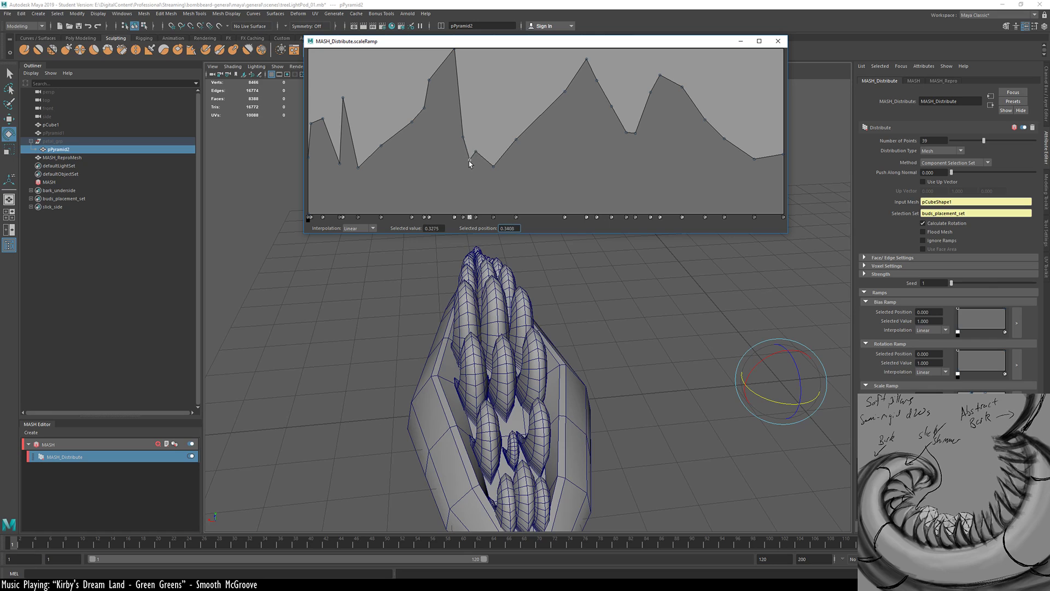
{"action": "left_click", "coordinate": [470, 218]}
Reshape the Scale Ramp between the first tall peak and middle peak with points of 0 at position 0.37, about 0.45 at 0.44 and 0.63 at 0.50
{"action": "left_click_drag", "start_coordinate": [493, 168], "coordinate": [499, 196]}
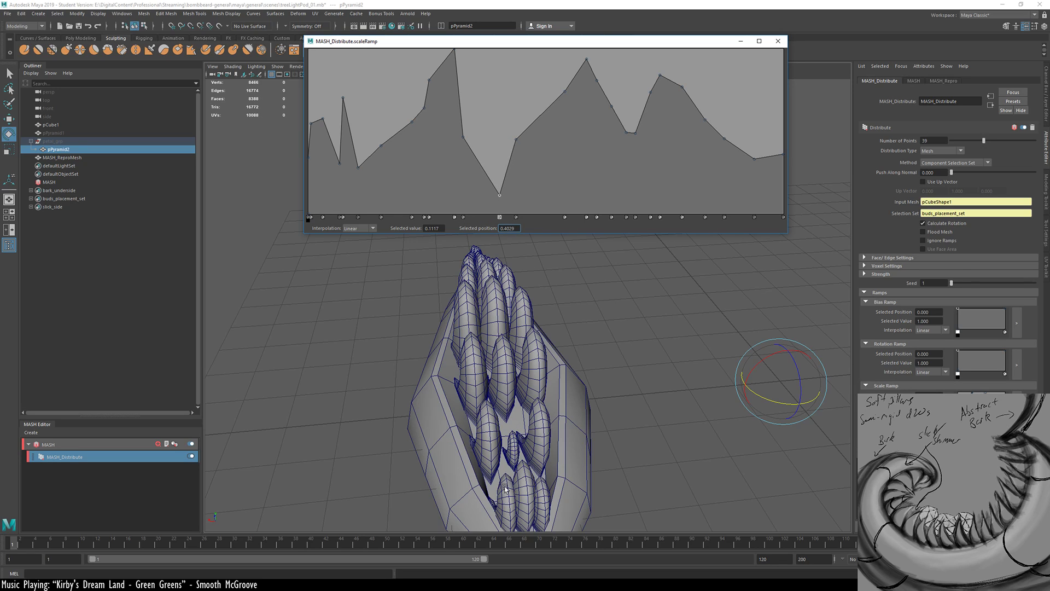
{"action": "left_click_drag", "start_coordinate": [604, 297], "coordinate": [493, 370], "text": "alt"}
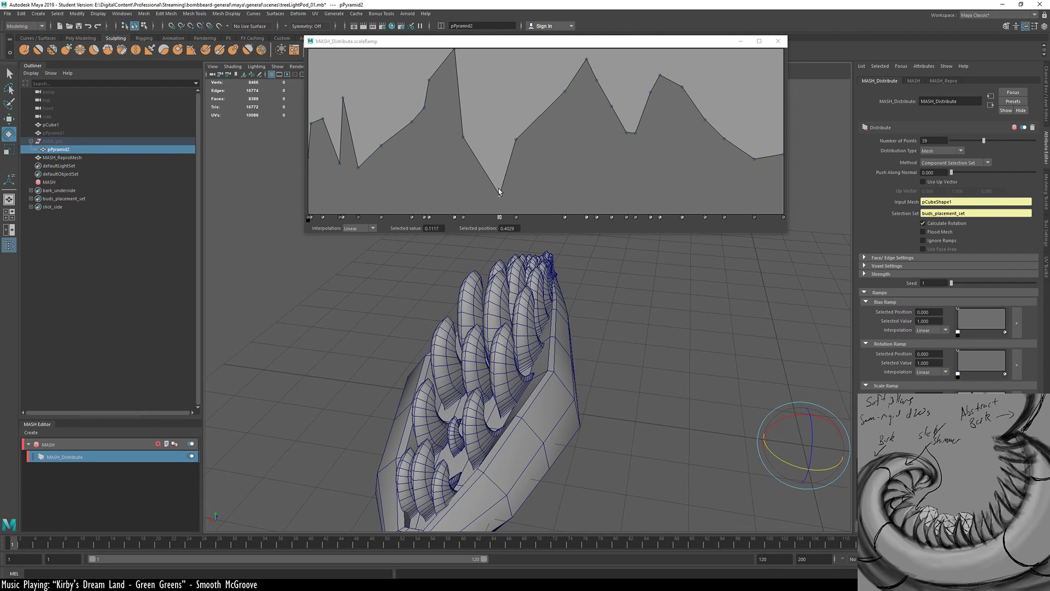
{"action": "left_click_drag", "start_coordinate": [499, 191], "coordinate": [547, 110]}
{"action": "left_click_drag", "start_coordinate": [596, 363], "coordinate": [661, 313], "text": "alt"}
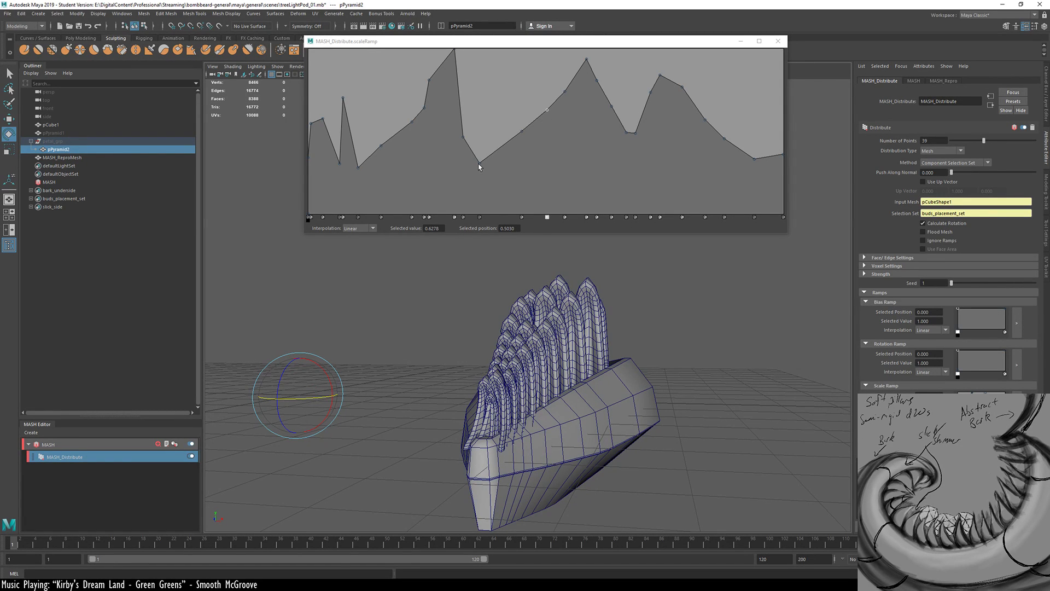
{"action": "left_click_drag", "start_coordinate": [479, 166], "coordinate": [485, 233]}
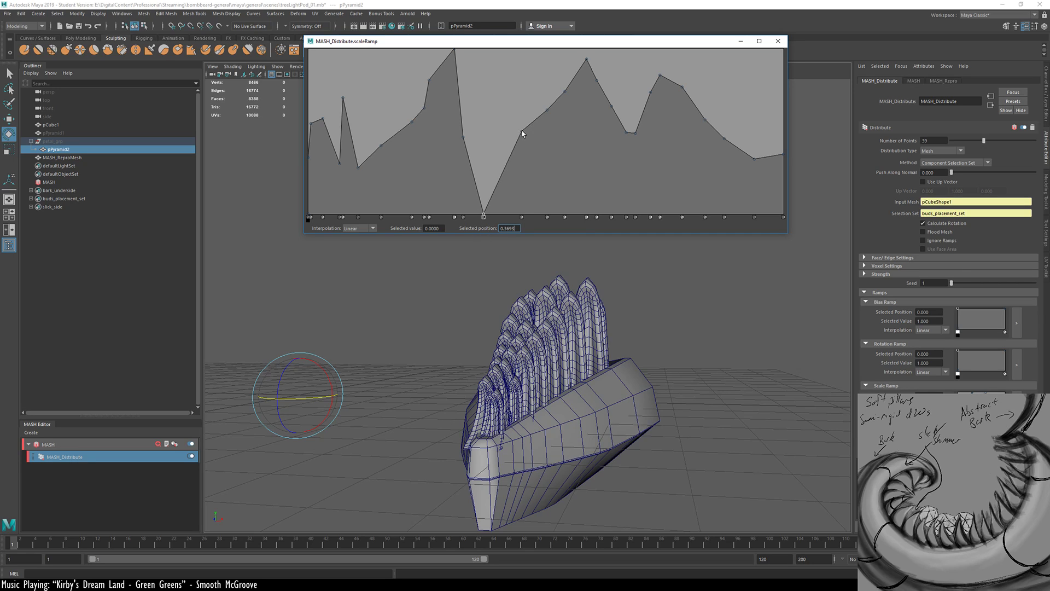
{"action": "left_click_drag", "start_coordinate": [521, 132], "coordinate": [515, 139]}
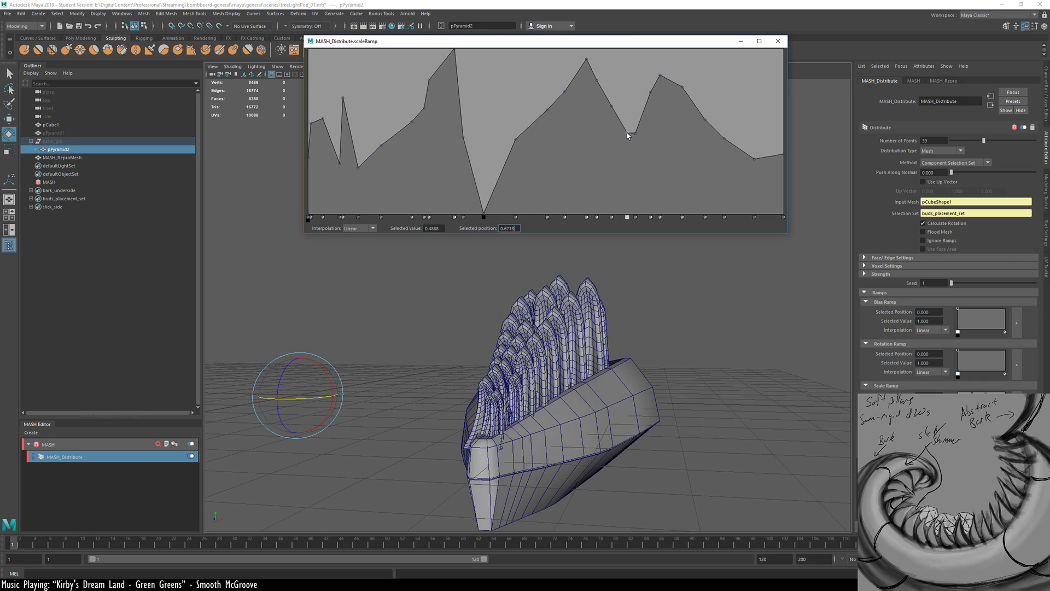
Lower the dip before the third Scale Ramp peak to about 0.45 at position 0.69, and the ramp's end point to 0.23
{"action": "mouse_move", "coordinate": [627, 132]}
{"action": "left_mouse_down"}
{"action": "mouse_move", "coordinate": [628, 152]}
{"action": "mouse_move", "coordinate": [637, 139]}
{"action": "left_mouse_up"}
{"action": "left_click_drag", "start_coordinate": [754, 161], "coordinate": [789, 176]}
{"action": "left_click_drag", "start_coordinate": [700, 345], "coordinate": [517, 377], "text": "alt"}
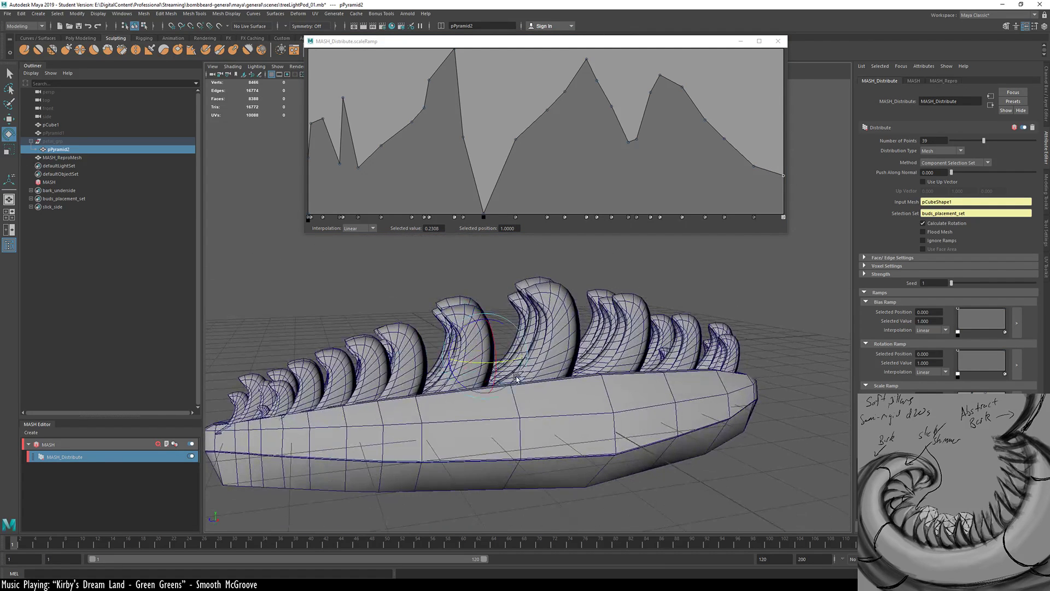
Display the pod body with smooth mesh preview, clear the selection and check the small petal in the gap
{"action": "left_click", "coordinate": [548, 456]}
{"action": "left_click", "coordinate": [738, 326]}
{"action": "left_click_drag", "start_coordinate": [738, 327], "coordinate": [481, 432], "text": "alt"}
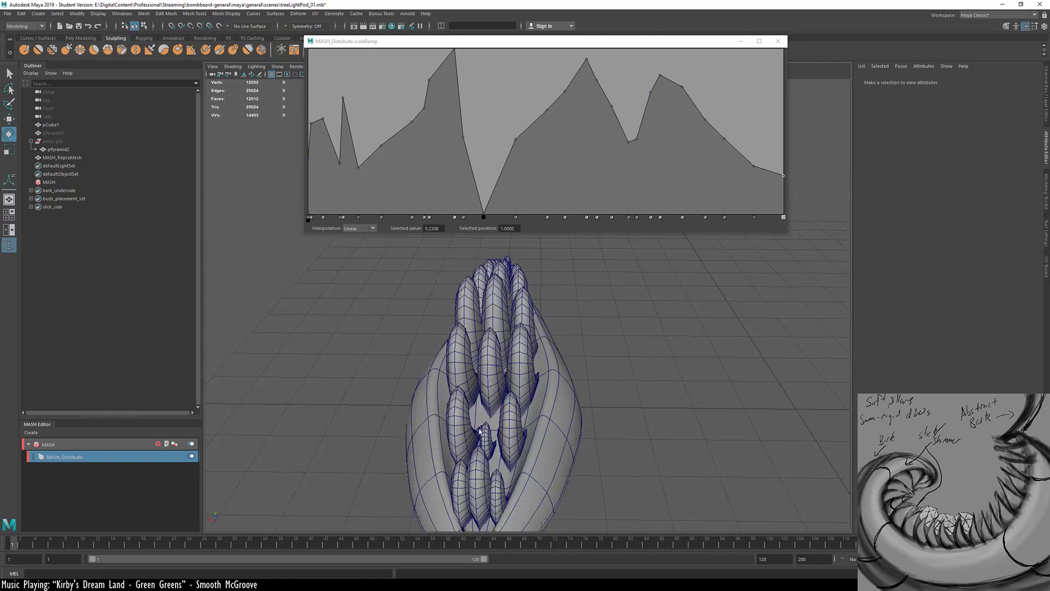
{"action": "left_click", "coordinate": [485, 435]}
{"action": "left_click", "coordinate": [631, 376]}
Replace the Scale Ramp's start point with one of about 0.75 at position 0
{"action": "mouse_move", "coordinate": [337, 160]}
{"action": "left_mouse_down"}
{"action": "mouse_move", "coordinate": [328, 71]}
{"action": "mouse_move", "coordinate": [353, 60]}
{"action": "mouse_move", "coordinate": [519, 53]}
{"action": "mouse_move", "coordinate": [340, 61]}
{"action": "mouse_move", "coordinate": [330, 165]}
{"action": "left_mouse_up"}
{"action": "left_click", "coordinate": [330, 217]}
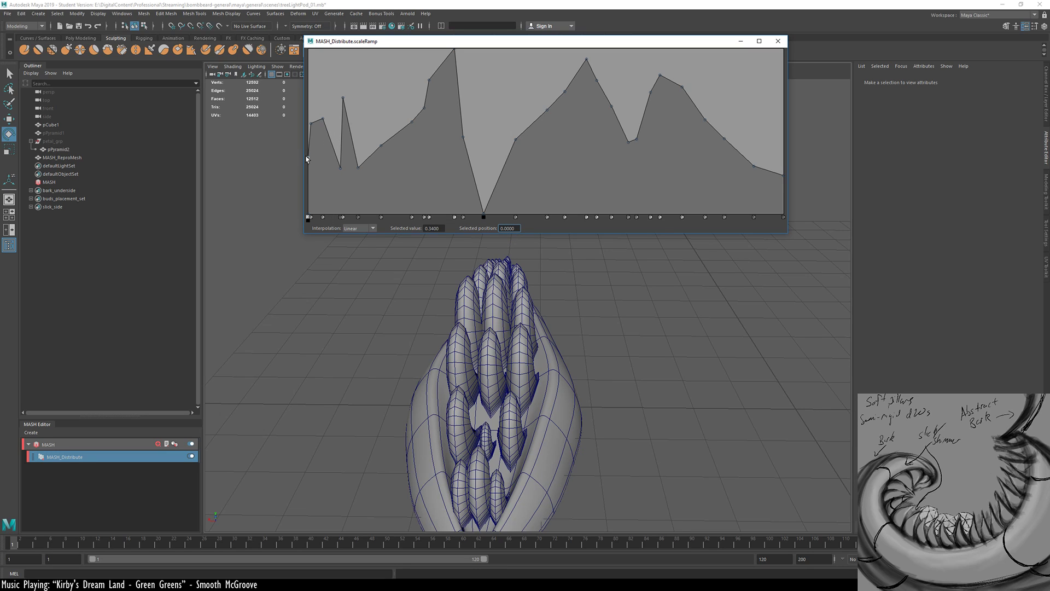
{"action": "left_click", "coordinate": [309, 217]}
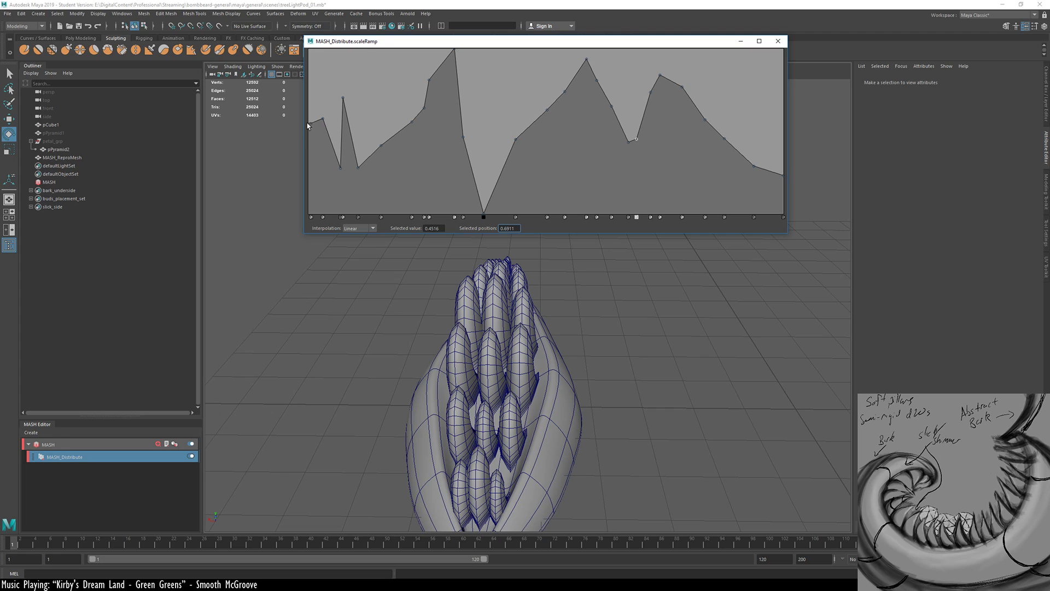
{"action": "left_click_drag", "start_coordinate": [307, 126], "coordinate": [304, 92]}
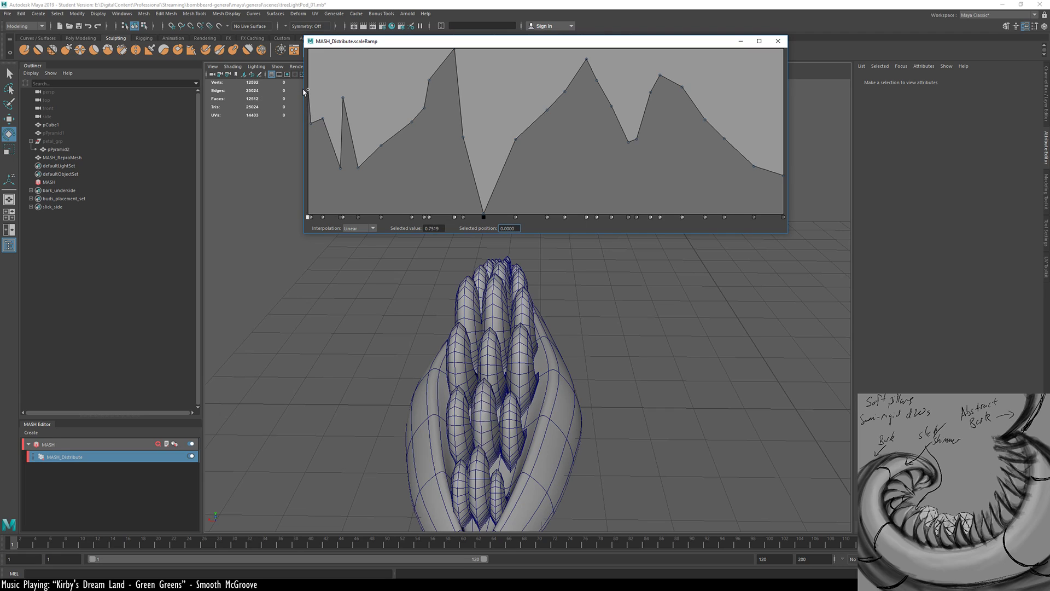
{"action": "left_click_drag", "start_coordinate": [359, 372], "coordinate": [382, 229], "text": "alt"}
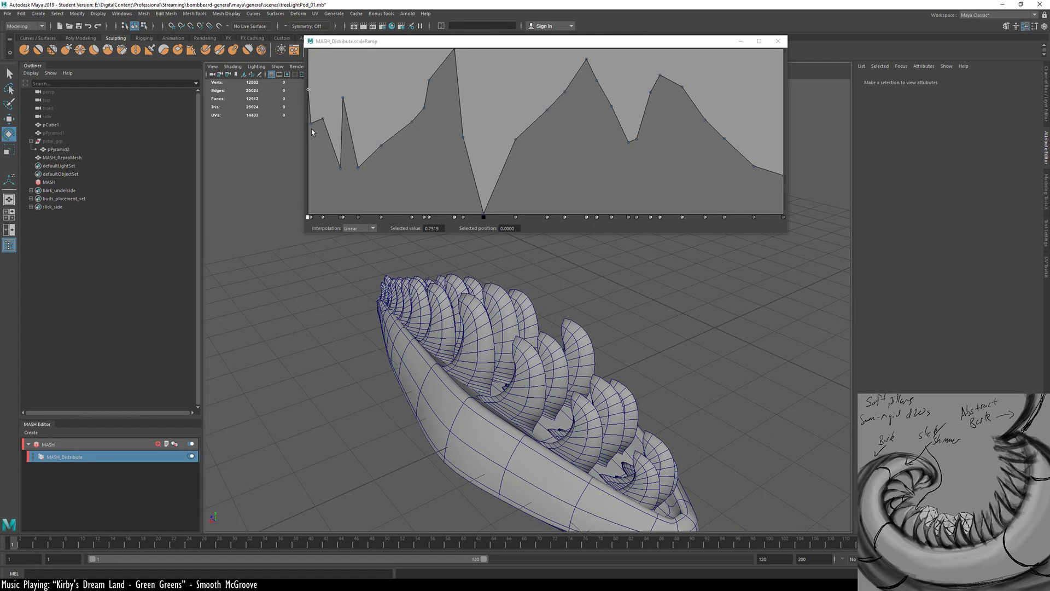
Move the second Scale Ramp point to about 0.57 at position 0.02, and close the enlarged ramp editor
{"action": "left_click_drag", "start_coordinate": [311, 126], "coordinate": [316, 121]}
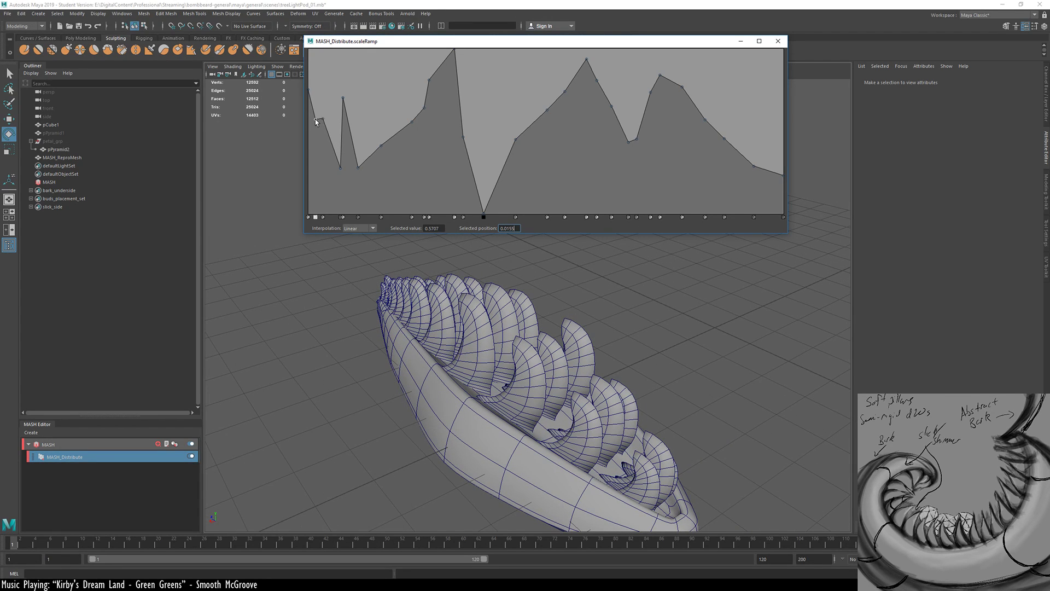
{"action": "left_click", "coordinate": [516, 140]}
{"action": "left_click_drag", "start_coordinate": [293, 451], "coordinate": [673, 421], "text": "alt"}
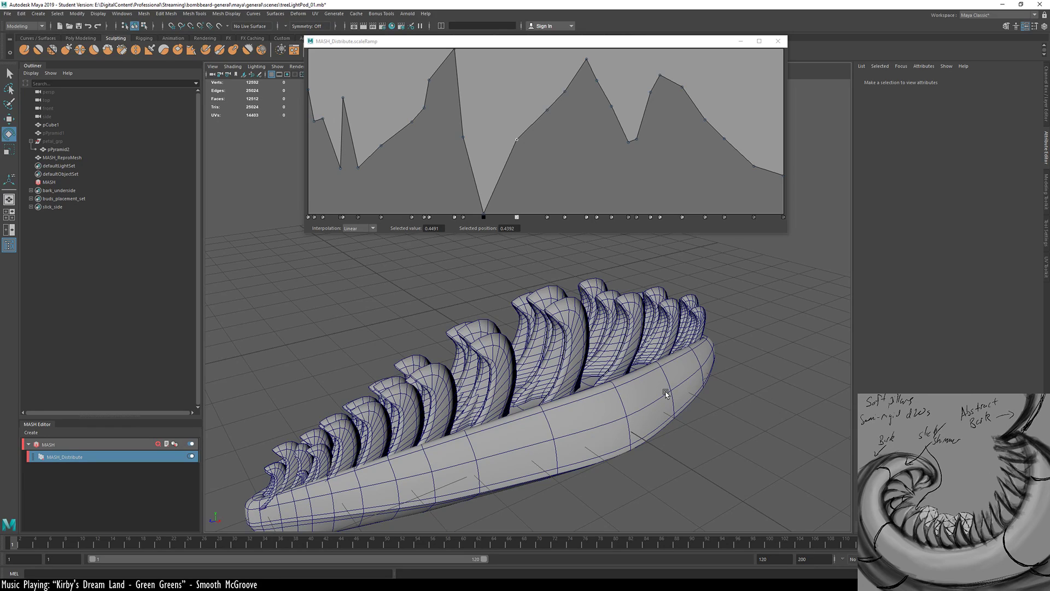
{"action": "left_click", "coordinate": [779, 42]}
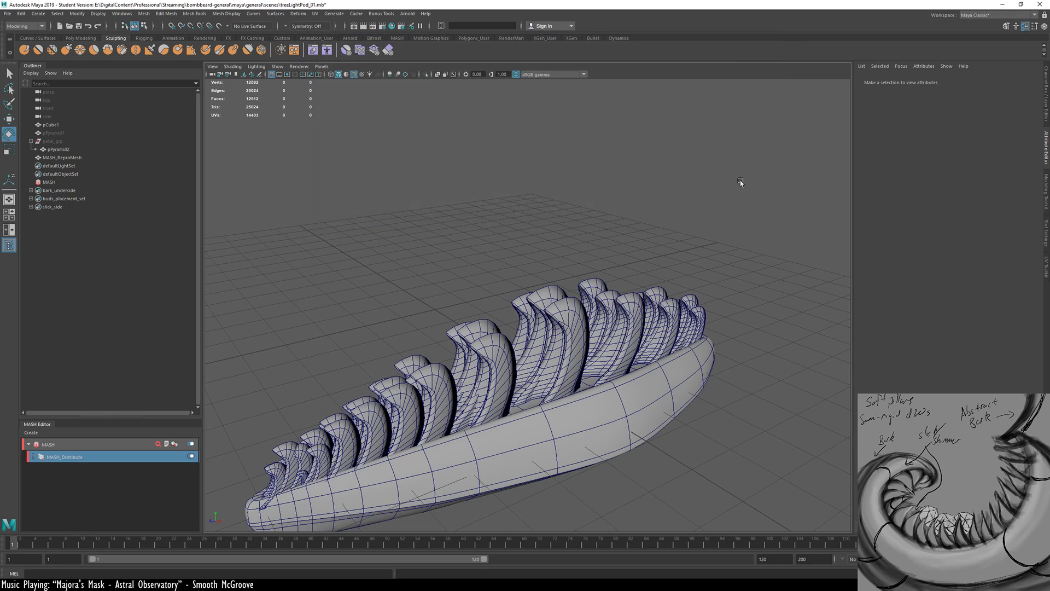
{"action": "left_click_drag", "start_coordinate": [766, 137], "coordinate": [926, 193], "text": "alt"}
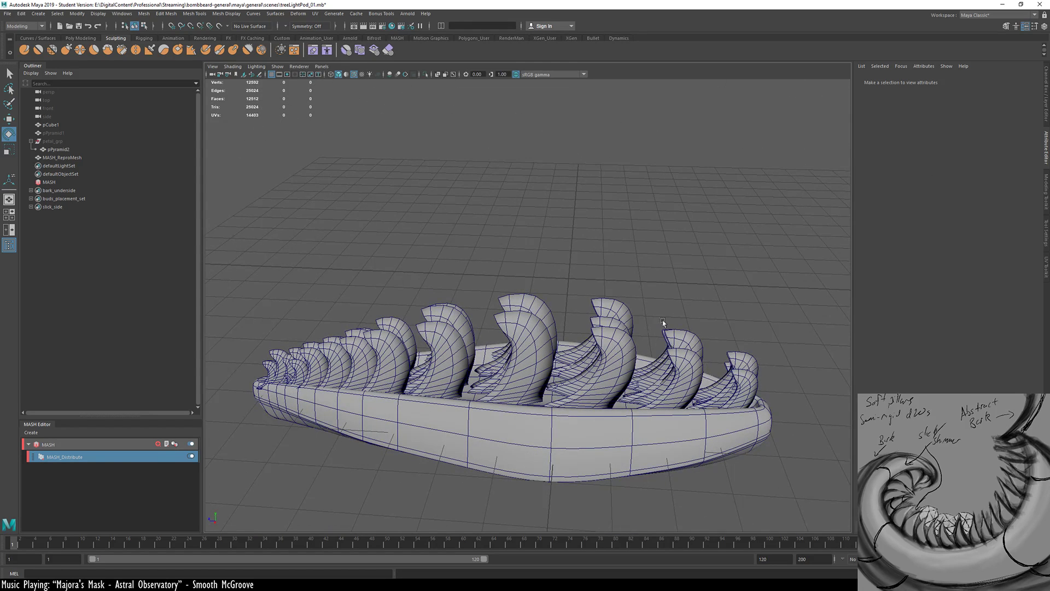
Select the MASH network to show its Distribute settings, and save the scene
{"action": "left_click", "coordinate": [50, 183]}
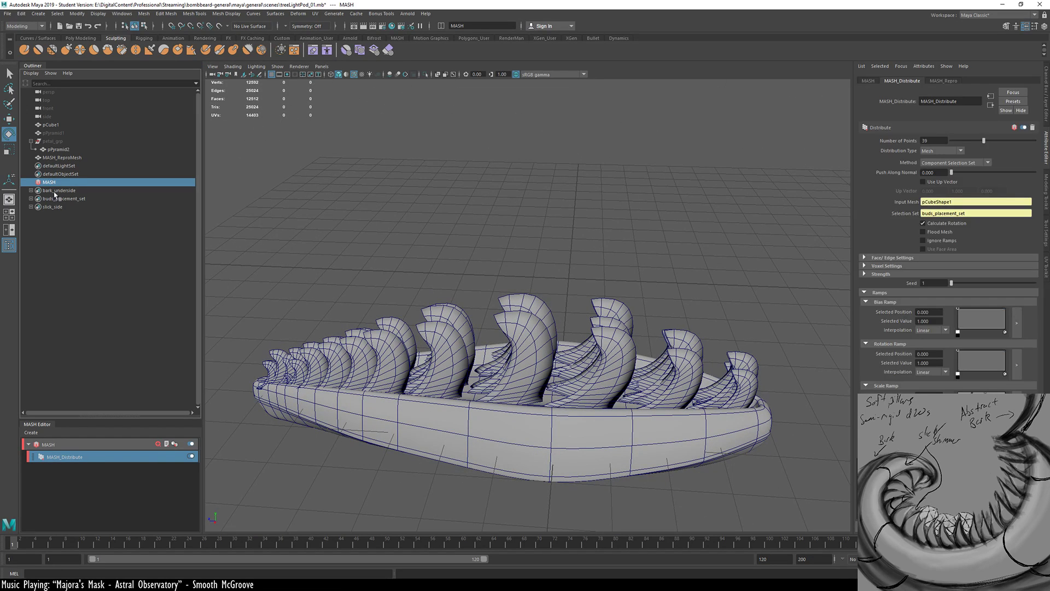
{"action": "left_click", "coordinate": [68, 465]}
{"action": "key", "text": "ctrl+s"}
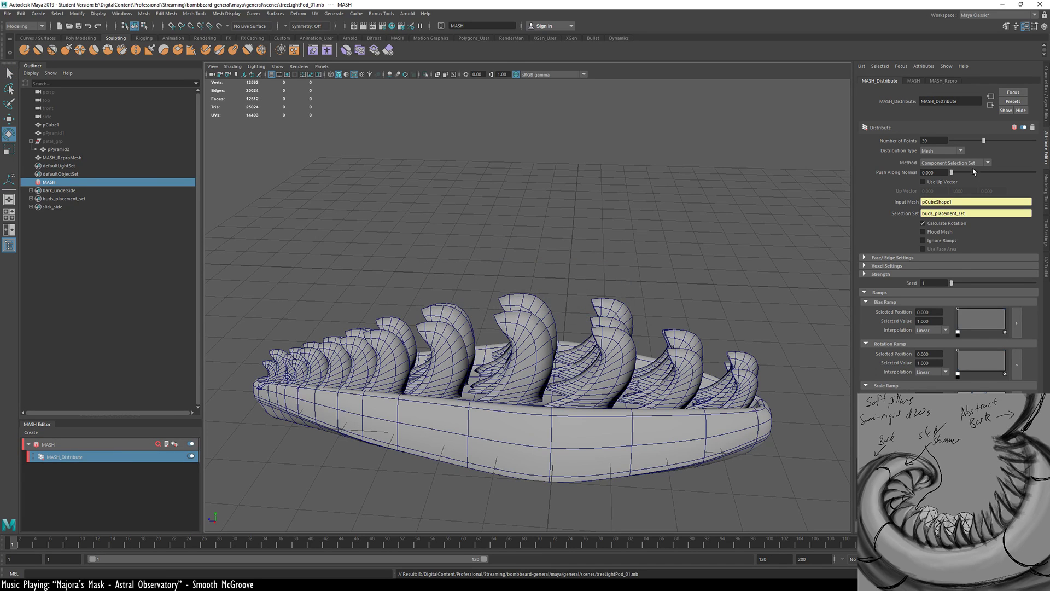
Try a different Number of Points for the Distribute node and undo the change
{"action": "mouse_move", "coordinate": [986, 144]}
{"action": "left_mouse_down"}
{"action": "mouse_move", "coordinate": [1013, 148]}
{"action": "mouse_move", "coordinate": [995, 153]}
{"action": "left_mouse_up"}
{"action": "key", "text": "ctrl+z"}
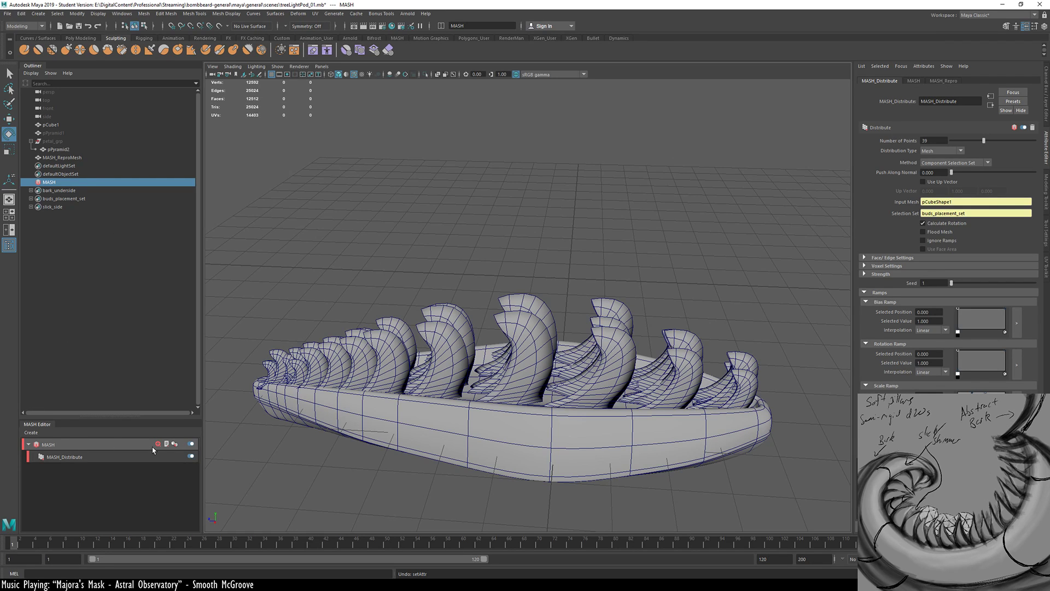
Add a Random node to the MASH network and set its Position Z to 0.15
{"action": "left_click", "coordinate": [158, 445]}
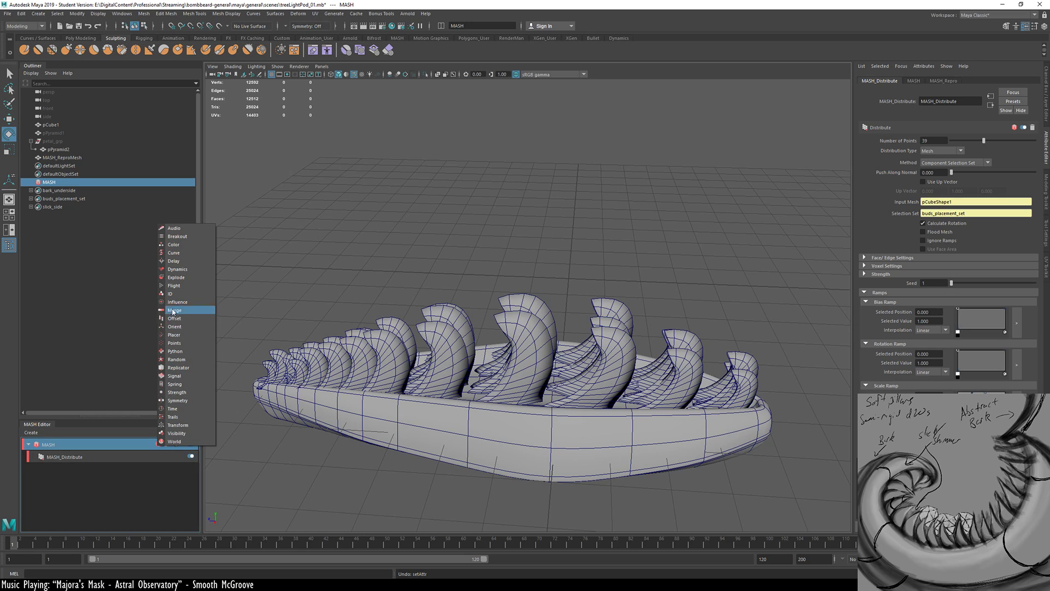
{"action": "left_click", "coordinate": [176, 359]}
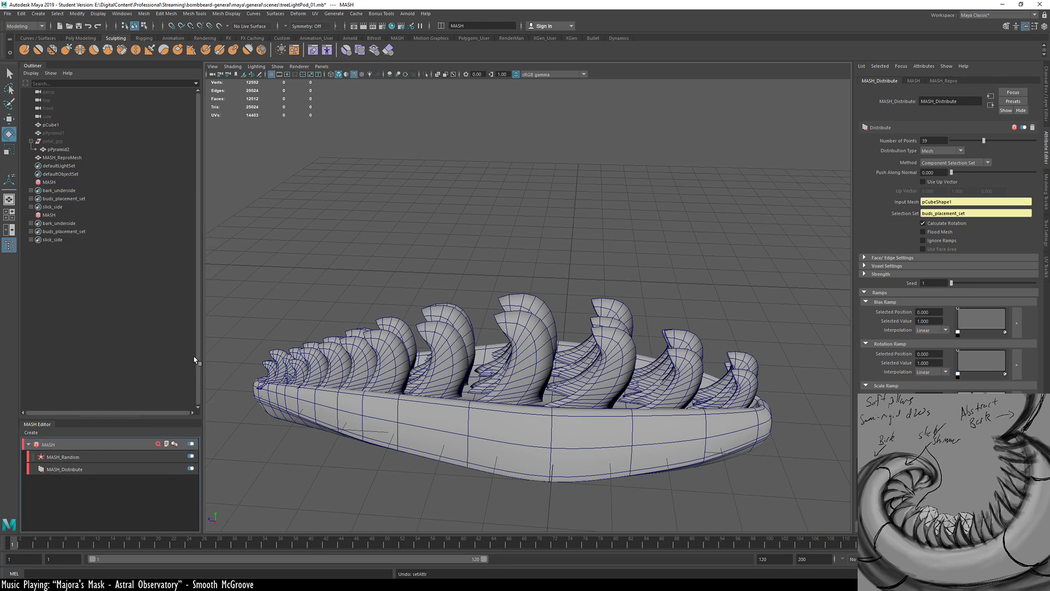
{"action": "left_click_drag", "start_coordinate": [960, 141], "coordinate": [952, 159]}
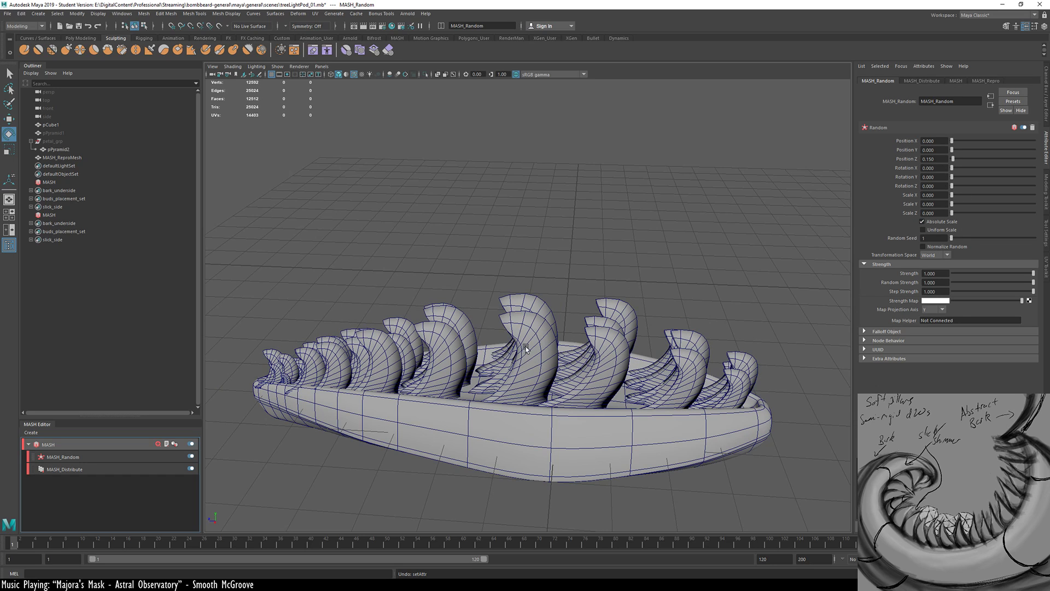
{"action": "left_click_drag", "start_coordinate": [450, 392], "coordinate": [573, 354], "text": "alt"}
{"action": "key", "text": "q"}
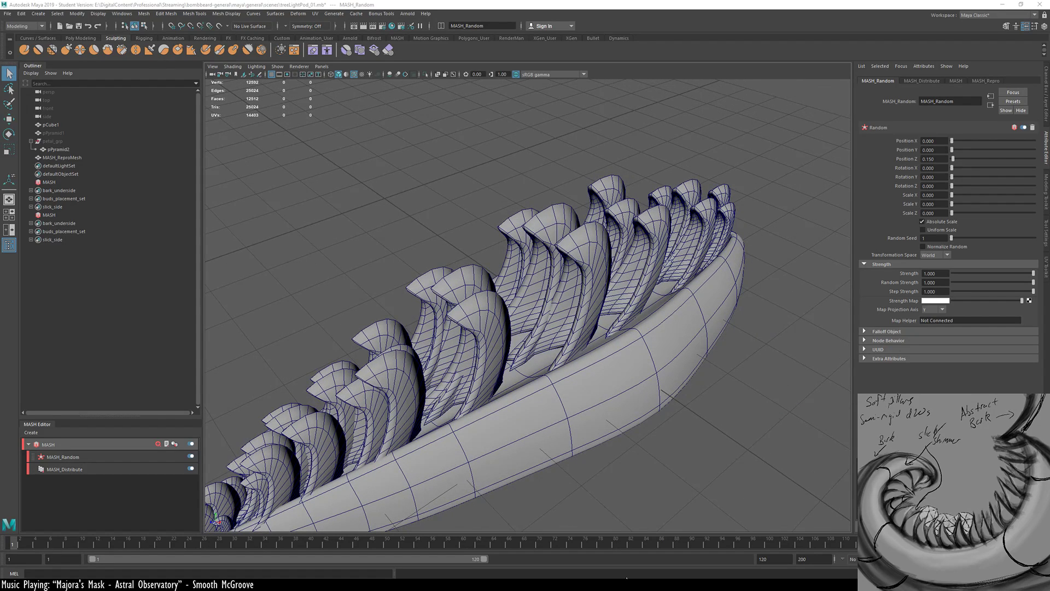
Save the scene as a new version named treeLightPod_02.mb, continuing past the student version notice
{"action": "key", "text": "ctrl+shift+s"}
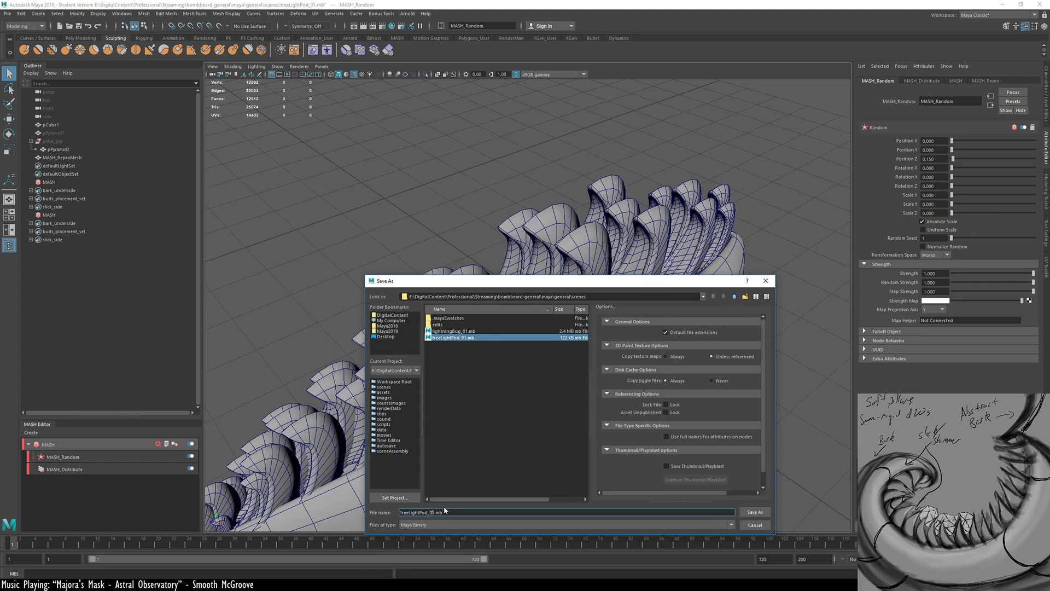
{"action": "key", "text": "BackSpace"}
{"action": "type", "text": "2"}
{"action": "key", "text": "Return"}
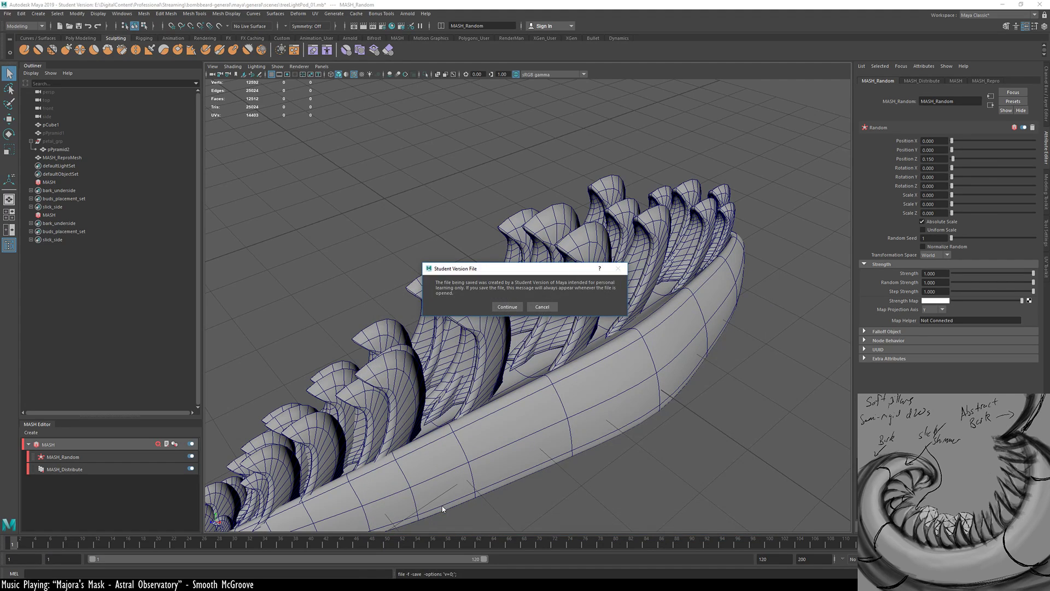
{"action": "key", "text": "Return"}
{"action": "key", "text": "e"}
{"action": "left_click_drag", "start_coordinate": [579, 383], "coordinate": [538, 364], "text": "alt"}
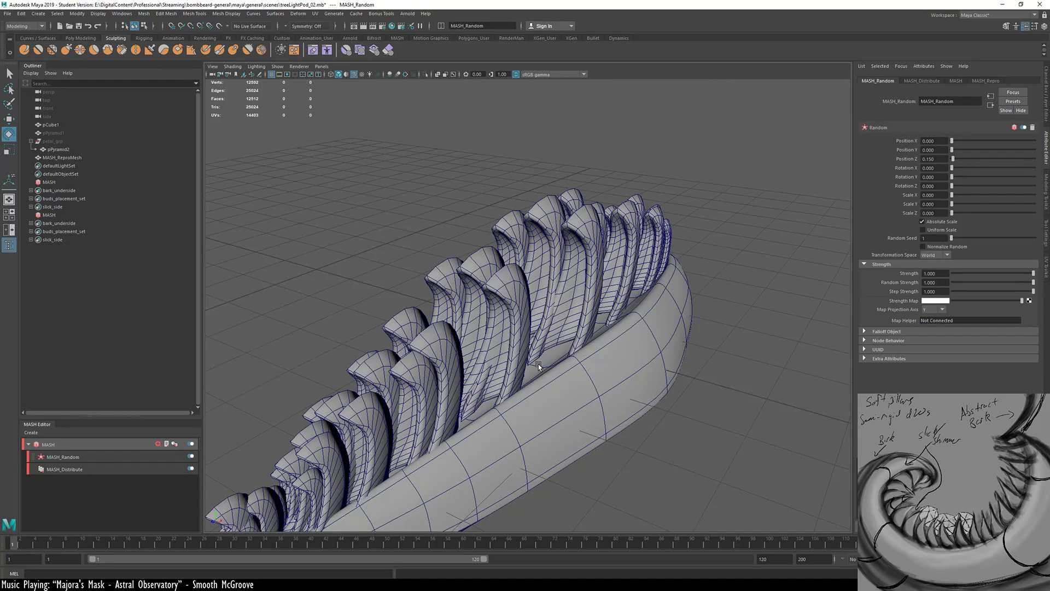
{"action": "left_click_drag", "start_coordinate": [651, 396], "coordinate": [385, 410], "text": "alt"}
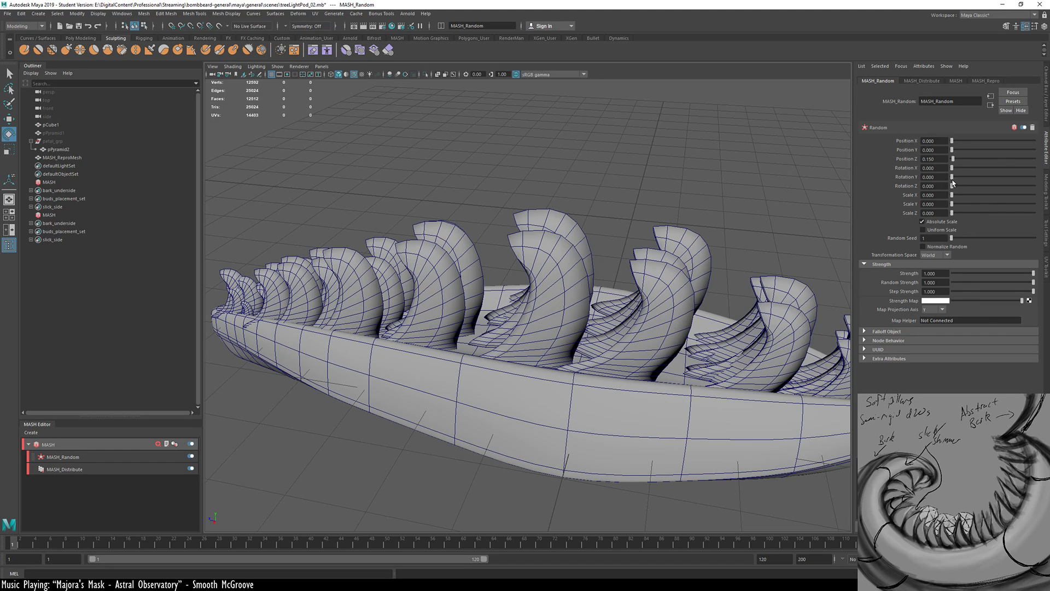
{"action": "left_click_drag", "start_coordinate": [952, 185], "coordinate": [987, 195]}
{"action": "key", "text": "ctrl+z"}
Set the Random node's Rotation Y to 16.2 and Rotation Z to 0.9, leaving Rotation X at 0 after trying 4.5
{"action": "mouse_move", "coordinate": [952, 170]}
{"action": "left_mouse_down"}
{"action": "mouse_move", "coordinate": [959, 186]}
{"action": "mouse_move", "coordinate": [954, 169]}
{"action": "left_mouse_up"}
{"action": "left_click_drag", "start_coordinate": [554, 339], "coordinate": [657, 292], "text": "alt"}
{"action": "left_click_drag", "start_coordinate": [959, 178], "coordinate": [961, 178]}
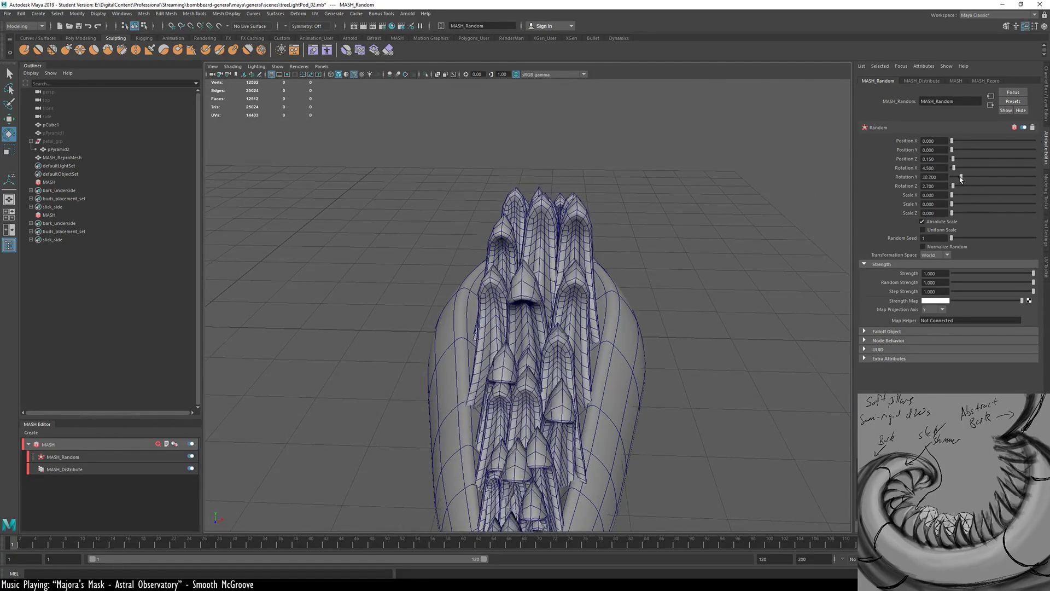
{"action": "left_click_drag", "start_coordinate": [536, 284], "coordinate": [605, 288], "text": "alt"}
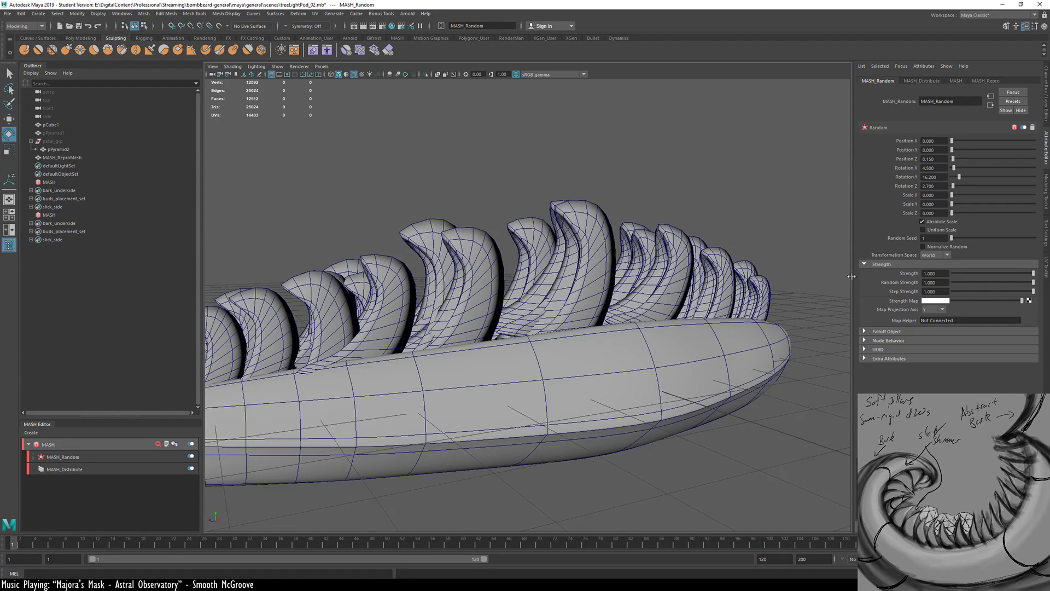
{"action": "left_click_drag", "start_coordinate": [952, 187], "coordinate": [952, 174]}
{"action": "left_click_drag", "start_coordinate": [579, 290], "coordinate": [739, 306], "text": "alt"}
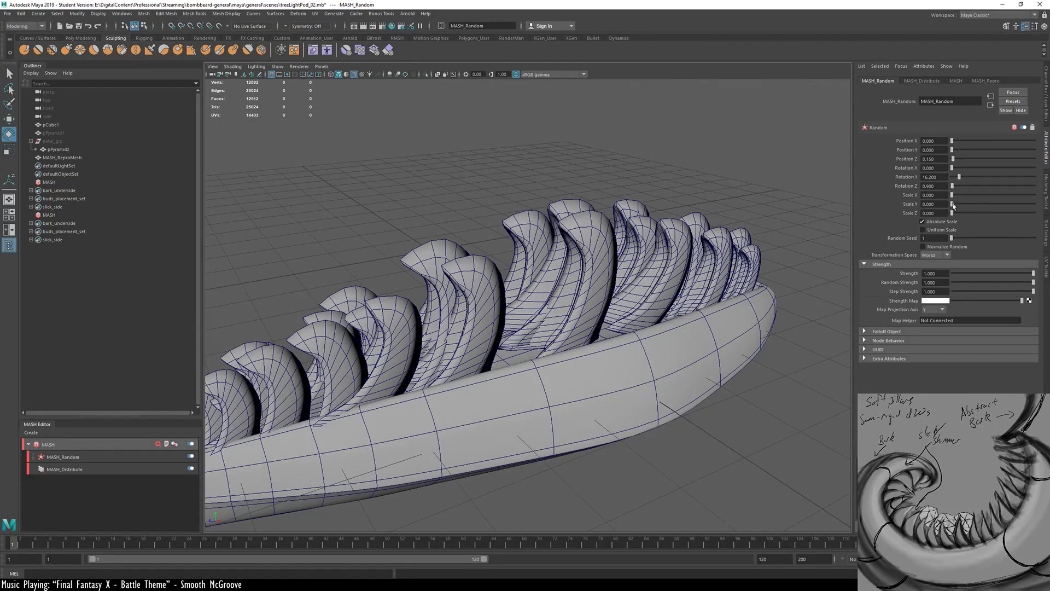
Set the Random node's Scale Y to 0.45 after trying 0.75
{"action": "left_click_drag", "start_coordinate": [952, 204], "coordinate": [958, 207]}
{"action": "left_click_drag", "start_coordinate": [678, 274], "coordinate": [609, 327], "text": "alt"}
{"action": "scroll", "coordinate": [567, 285], "scroll_direction": "down", "scroll_amount": 6}
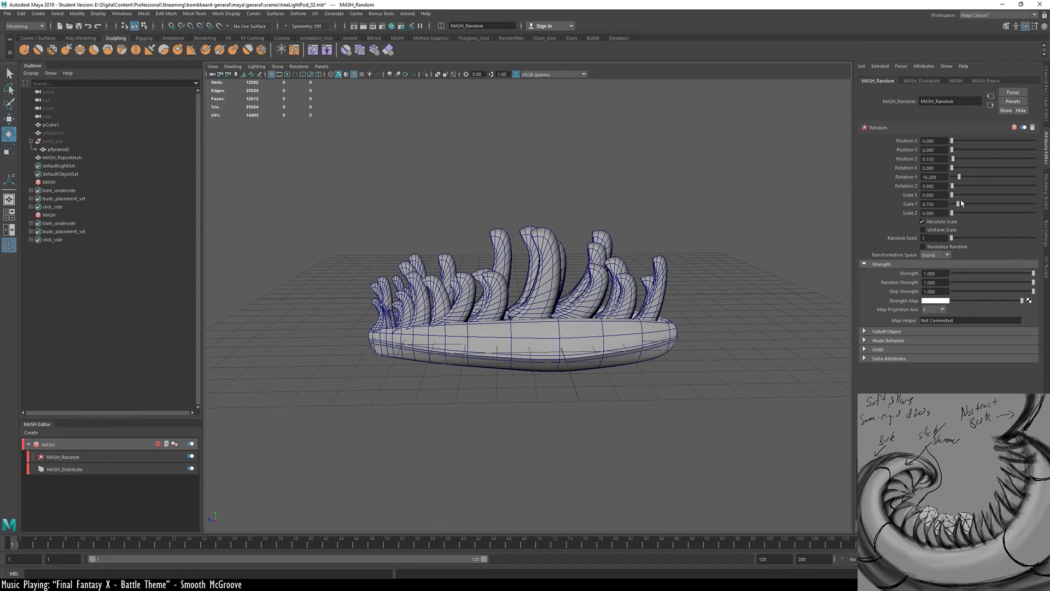
{"action": "left_click_drag", "start_coordinate": [961, 203], "coordinate": [950, 217]}
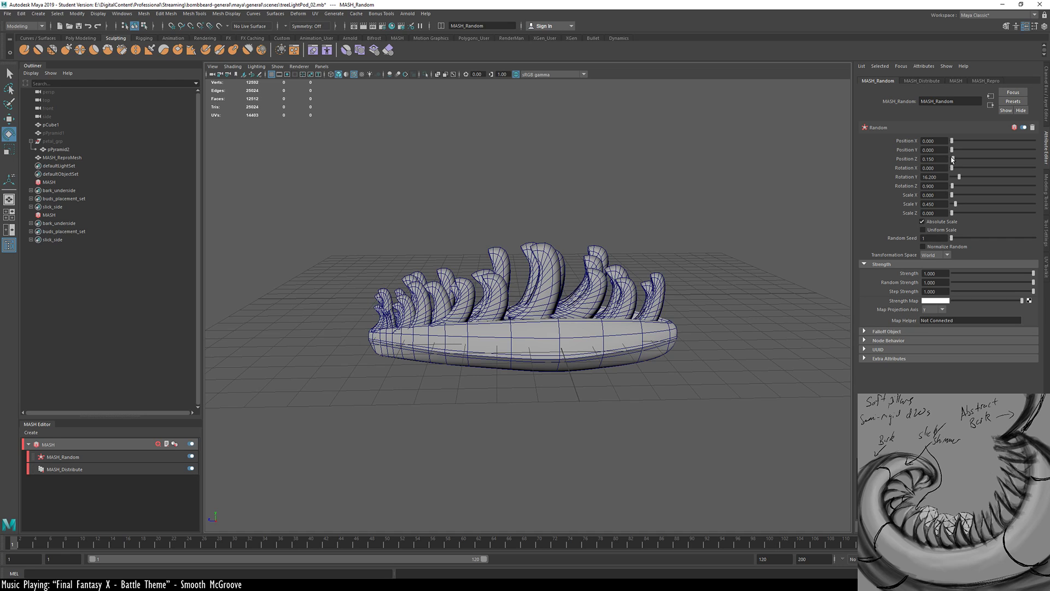
Reset the Random node's Position Z to 0, and return Position Y to 0 after trying 0.25
{"action": "mouse_move", "coordinate": [952, 159]}
{"action": "left_mouse_down"}
{"action": "mouse_move", "coordinate": [943, 167]}
{"action": "mouse_move", "coordinate": [964, 168]}
{"action": "mouse_move", "coordinate": [949, 171]}
{"action": "mouse_move", "coordinate": [955, 152]}
{"action": "left_mouse_up"}
{"action": "right_click_drag", "start_coordinate": [651, 276], "coordinate": [560, 342], "text": "alt"}
{"action": "left_click_drag", "start_coordinate": [560, 343], "coordinate": [890, 226], "text": "alt"}
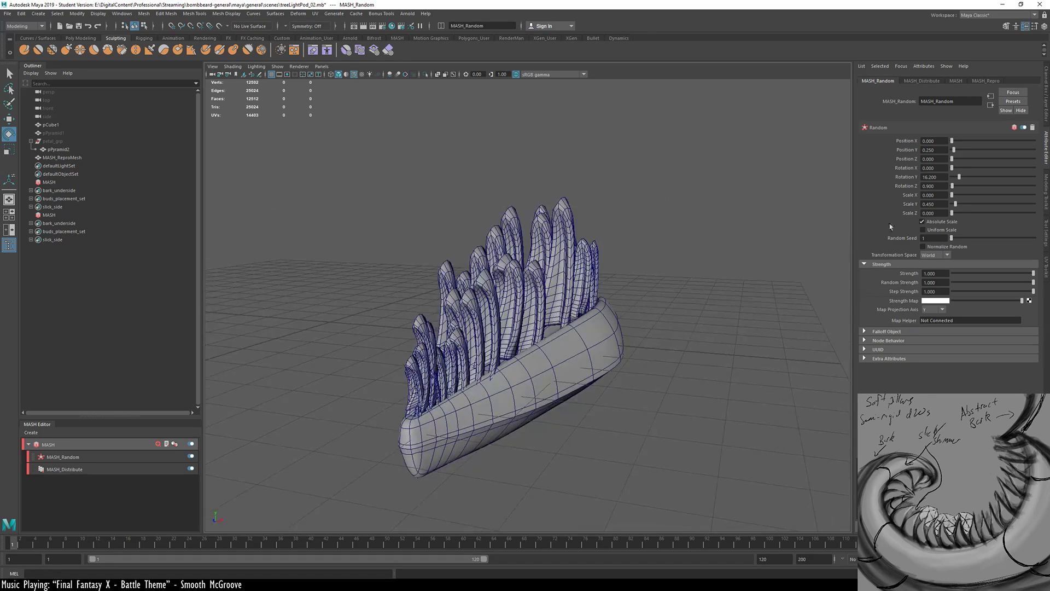
{"action": "mouse_move", "coordinate": [952, 153]}
{"action": "left_mouse_down"}
{"action": "mouse_move", "coordinate": [939, 152]}
{"action": "mouse_move", "coordinate": [948, 141]}
{"action": "left_mouse_up"}
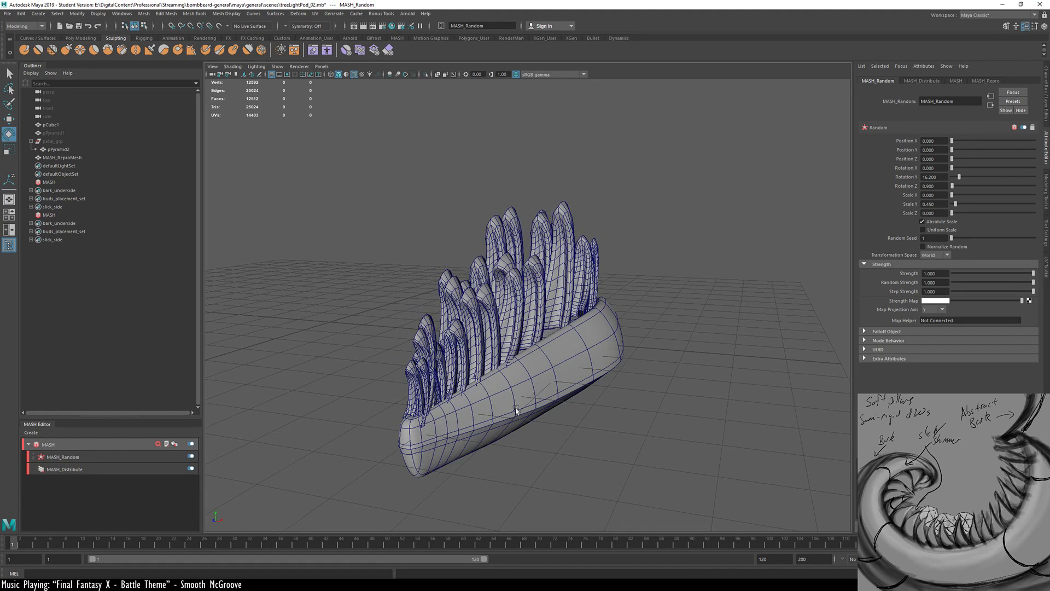
Save the scene, continuing past the student version notice, and clear the selection
{"action": "left_click_drag", "start_coordinate": [409, 443], "coordinate": [745, 345], "text": "alt"}
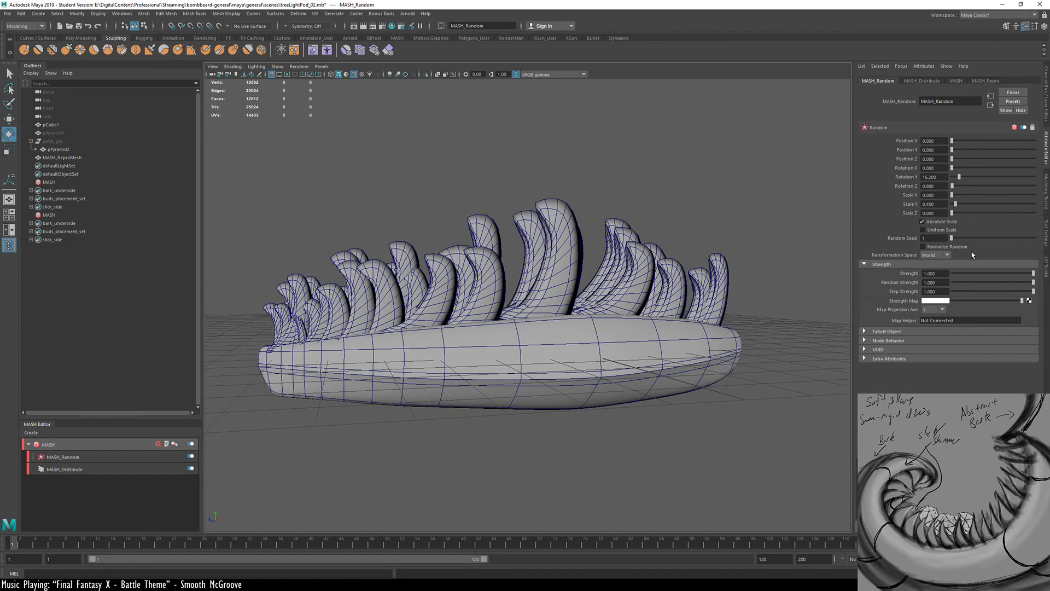
{"action": "right_click_drag", "start_coordinate": [663, 403], "coordinate": [575, 382], "text": "alt"}
{"action": "right_click_drag", "start_coordinate": [630, 363], "coordinate": [772, 342], "text": "alt"}
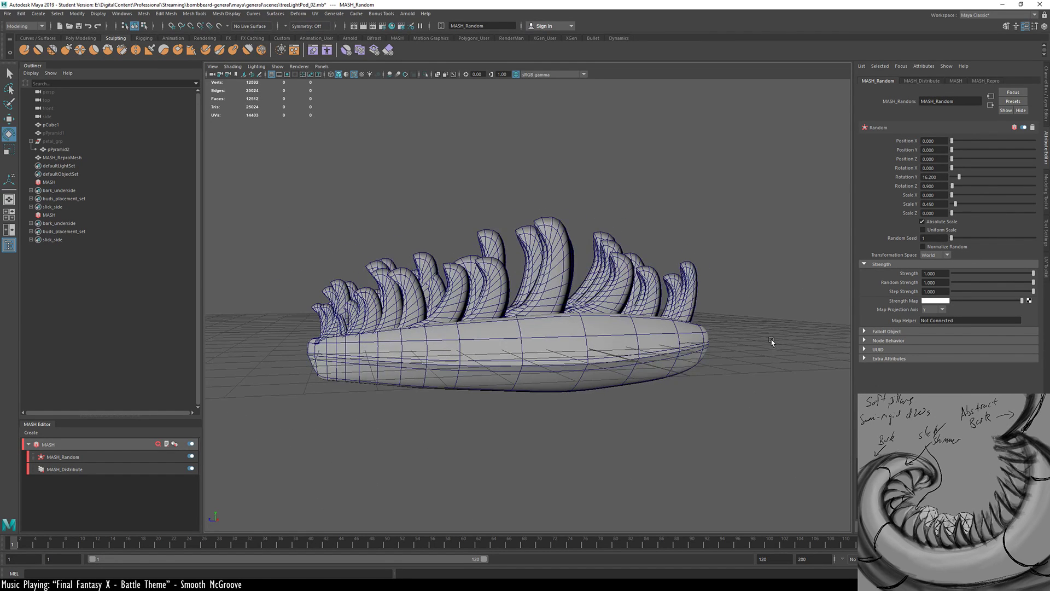
{"action": "key", "text": "ctrl+s"}
{"action": "left_click", "coordinate": [514, 303]}
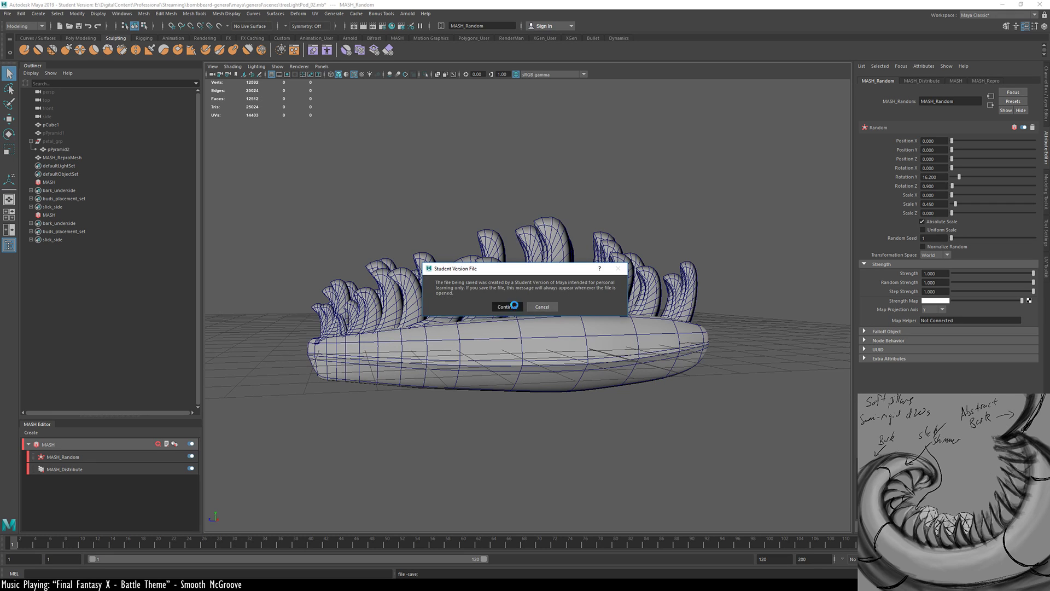
{"action": "left_click", "coordinate": [765, 345]}
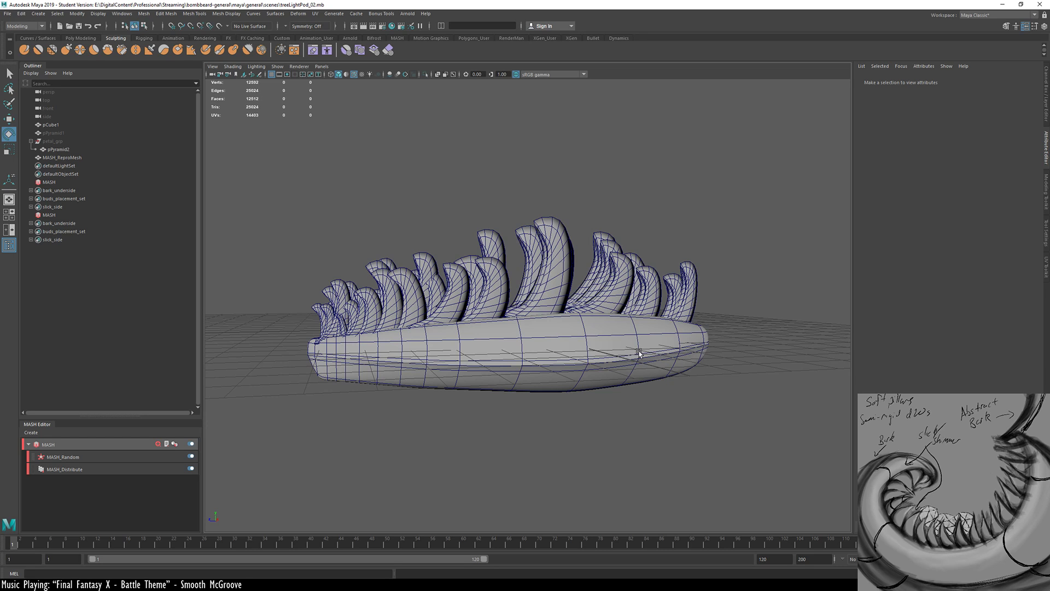
Duplicate the pod mesh pCube1, hide the copy, and reselect the original pod
{"action": "left_click_drag", "start_coordinate": [479, 300], "coordinate": [523, 364], "text": "alt"}
{"action": "left_click", "coordinate": [522, 365]}
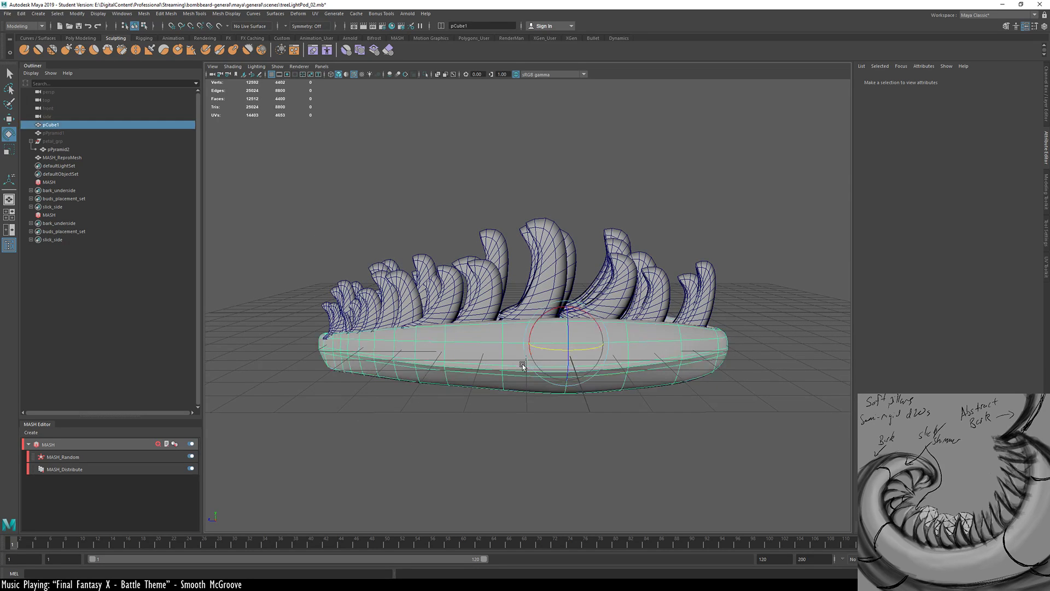
{"action": "key", "text": "w"}
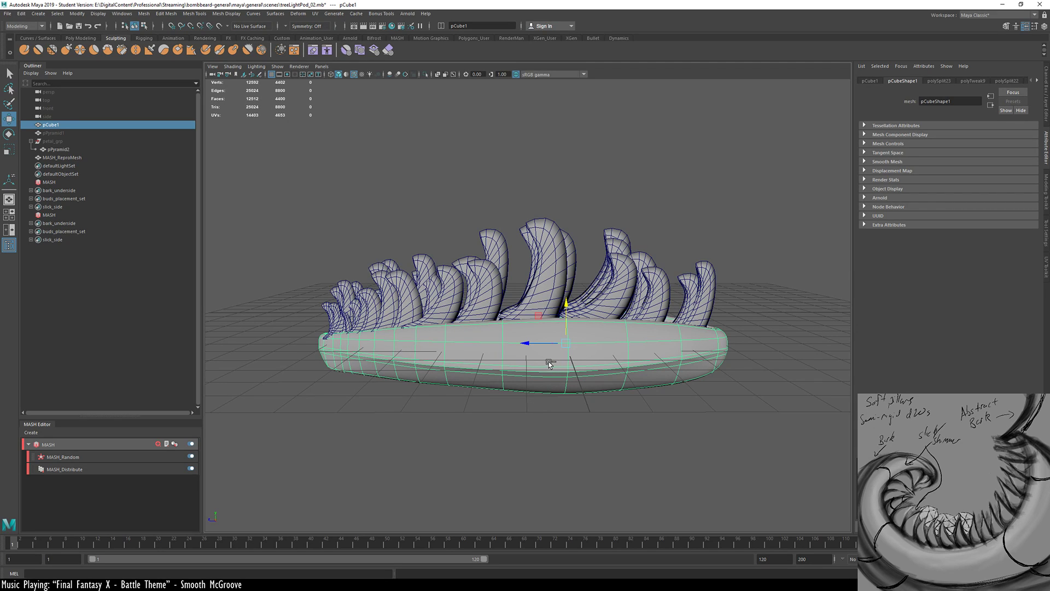
{"action": "key", "text": "ctrl+d"}
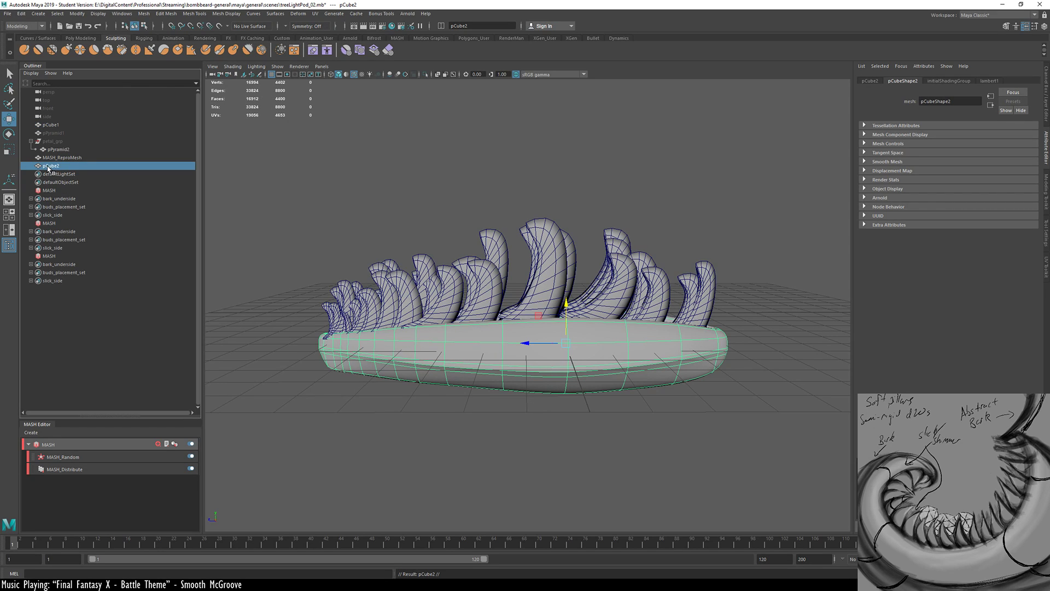
{"action": "key", "text": "ctrl+h"}
{"action": "left_click", "coordinate": [83, 125]}
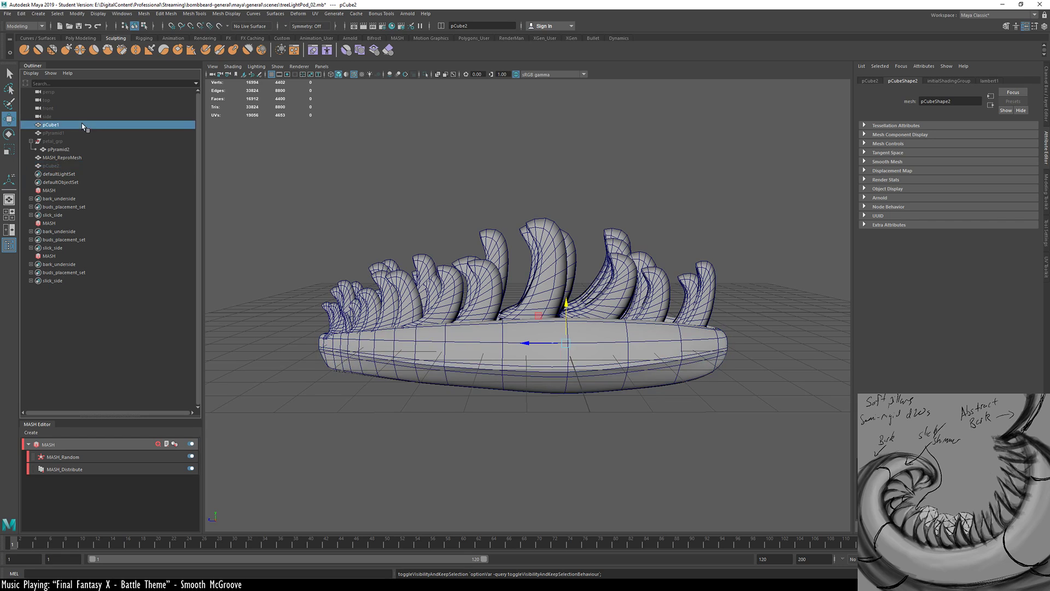
{"action": "left_click_drag", "start_coordinate": [522, 376], "coordinate": [579, 396], "text": "alt"}
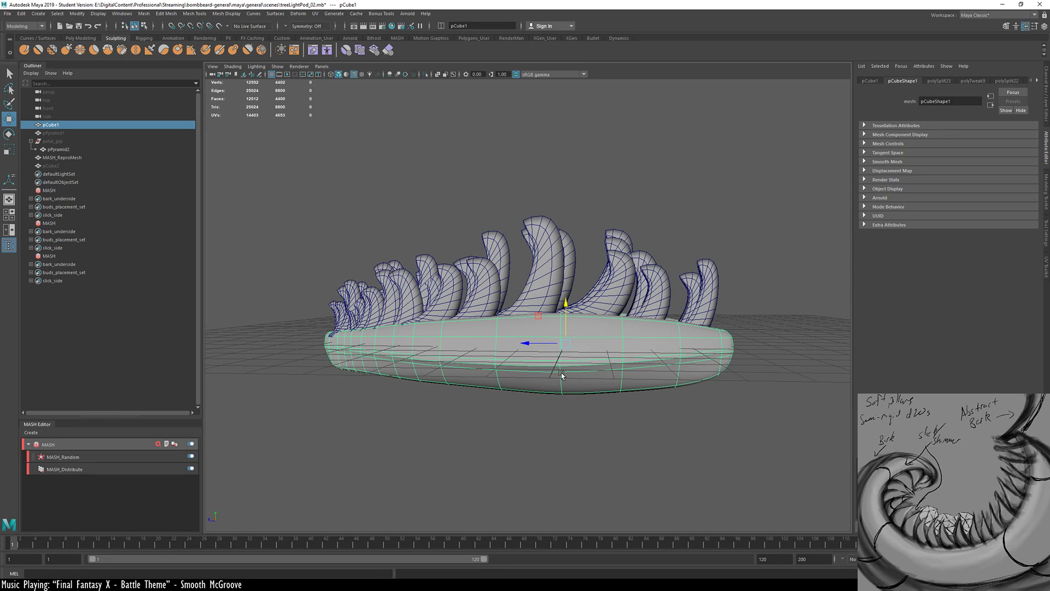
{"action": "left_click", "coordinate": [190, 443]}
{"action": "left_click", "coordinate": [547, 452]}
{"action": "left_click_drag", "start_coordinate": [410, 382], "coordinate": [535, 339], "text": "alt"}
{"action": "left_click", "coordinate": [191, 443]}
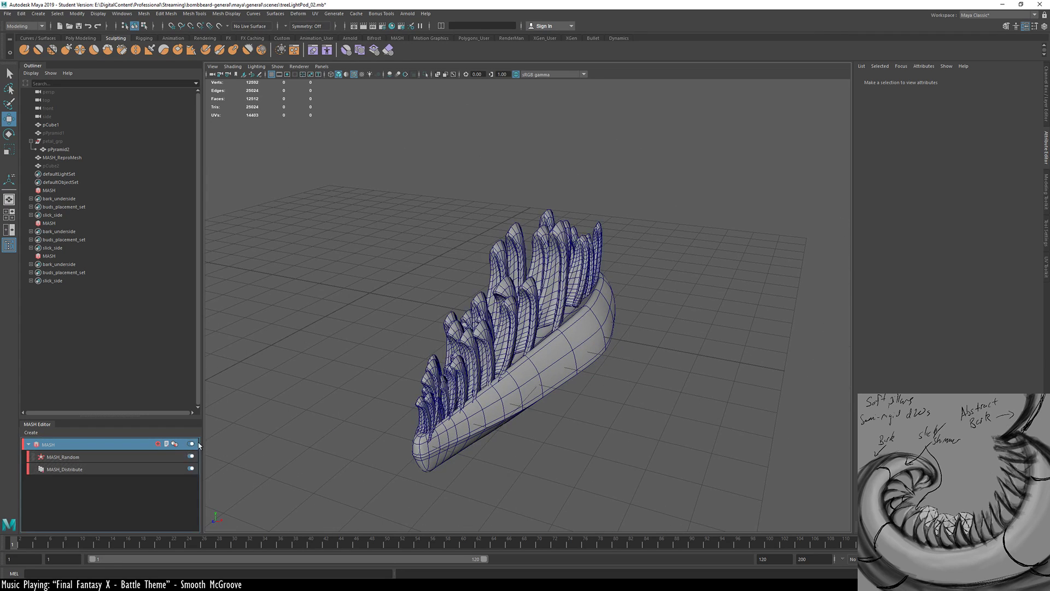
Select the pod and move it along its length with grid snapping to centre it on the origin
{"action": "left_click", "coordinate": [565, 366]}
{"action": "left_click_drag", "start_coordinate": [584, 336], "coordinate": [619, 372], "text": "alt"}
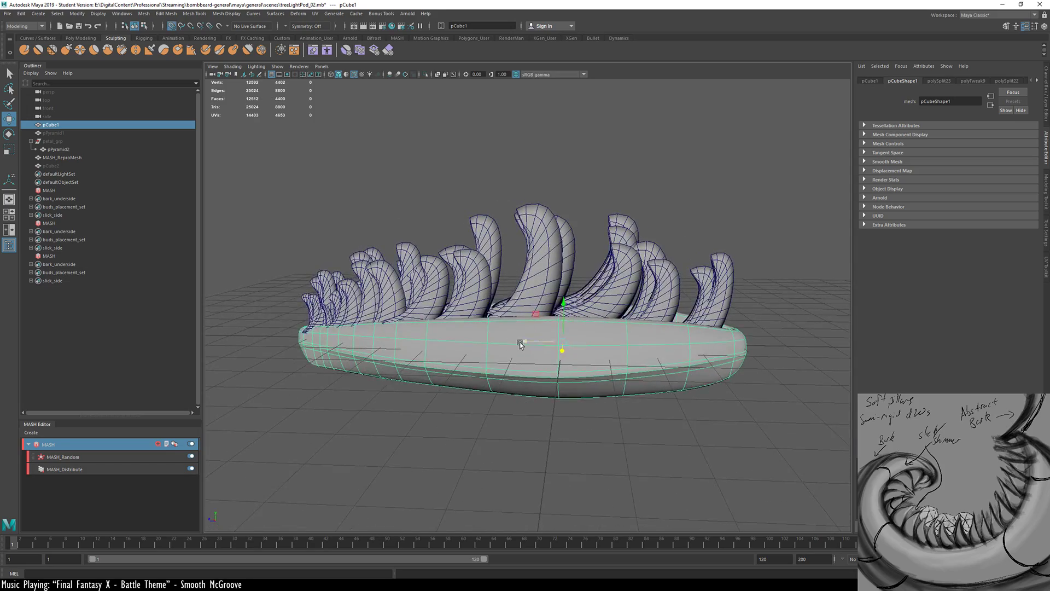
{"action": "left_click_drag", "start_coordinate": [520, 342], "coordinate": [559, 346]}
{"action": "left_click_drag", "start_coordinate": [612, 404], "coordinate": [392, 370], "text": "alt"}
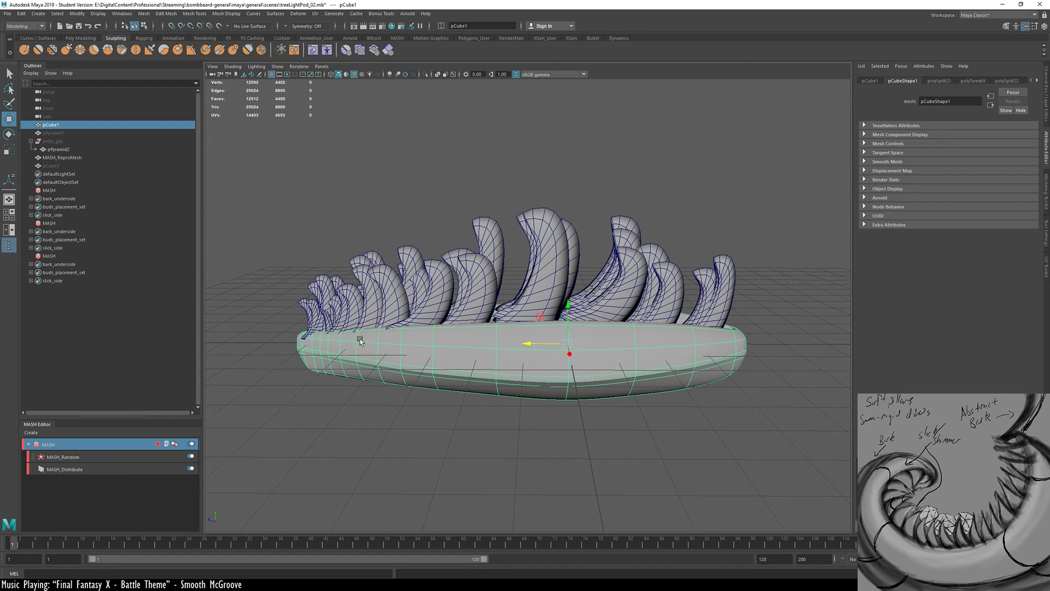
{"action": "left_click_drag", "start_coordinate": [586, 413], "coordinate": [598, 386], "text": "alt"}
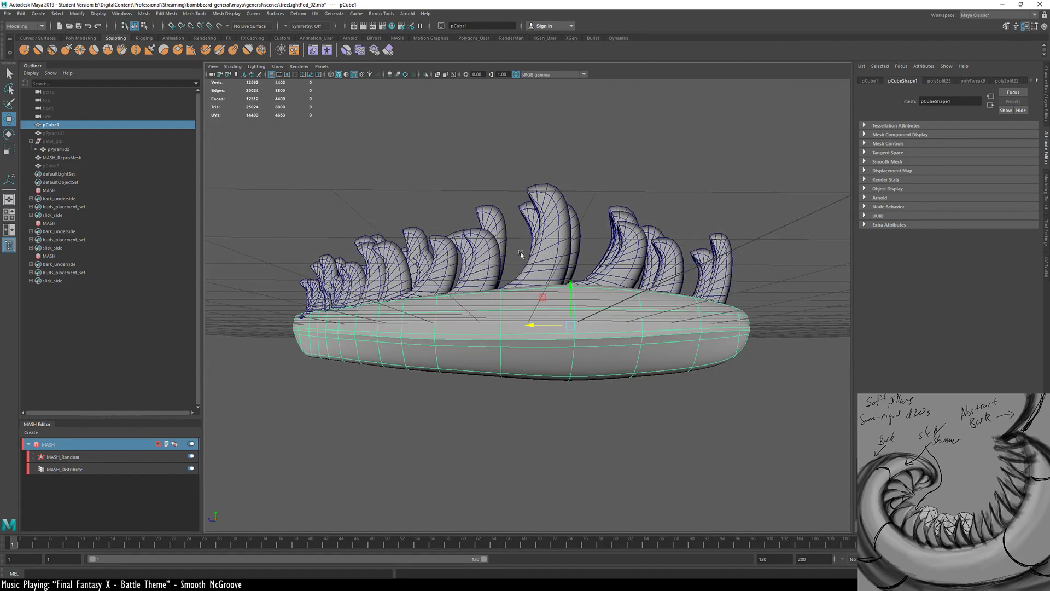
{"action": "left_click_drag", "start_coordinate": [412, 277], "coordinate": [581, 337], "text": "alt"}
Disable the MASH network and save the scene, continuing past the student version notice
{"action": "left_click", "coordinate": [191, 443]}
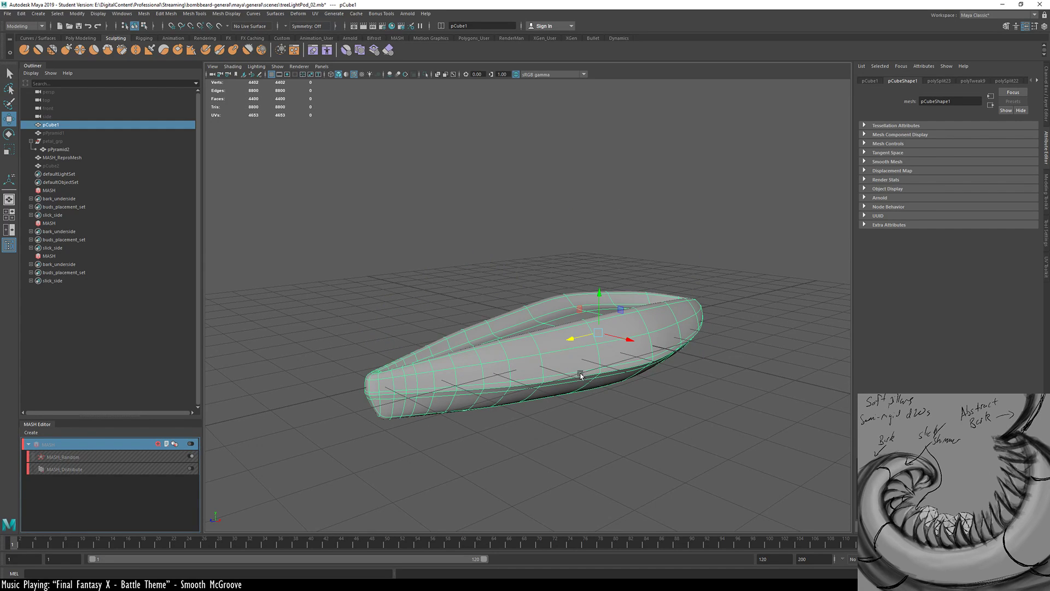
{"action": "key", "text": "ctrl+s"}
{"action": "left_click", "coordinate": [506, 307]}
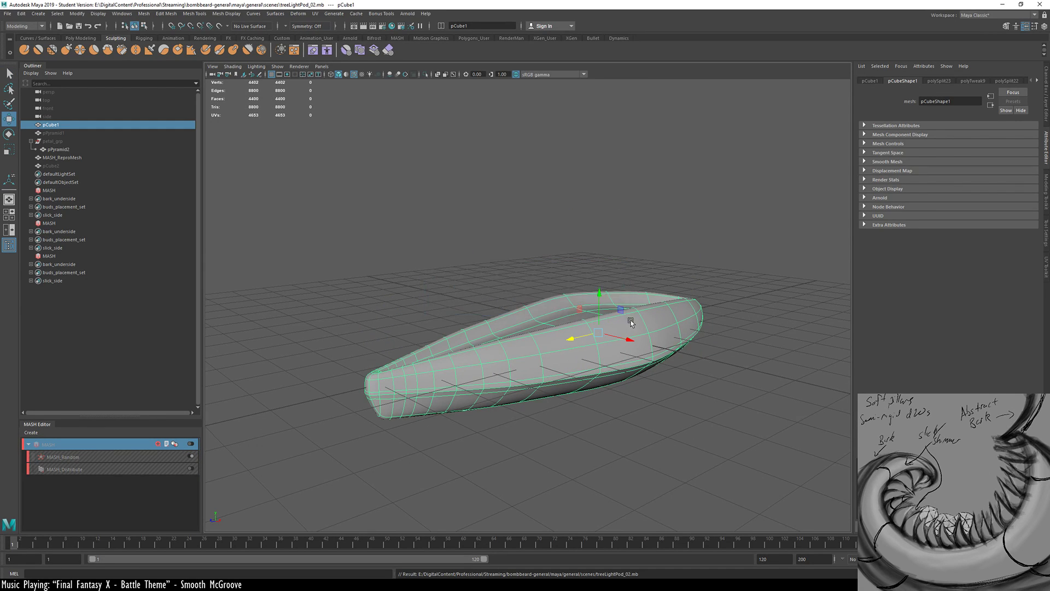
Delete the pod mesh's construction history and freeze its transformations
{"action": "left_click", "coordinate": [747, 275]}
{"action": "left_click", "coordinate": [633, 333]}
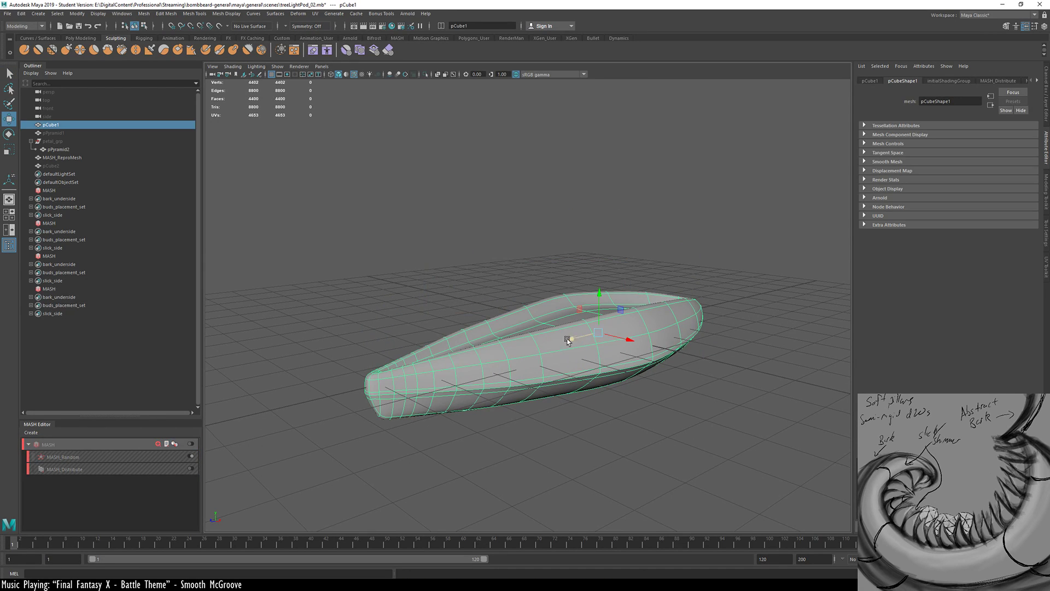
{"action": "key", "text": "space"}
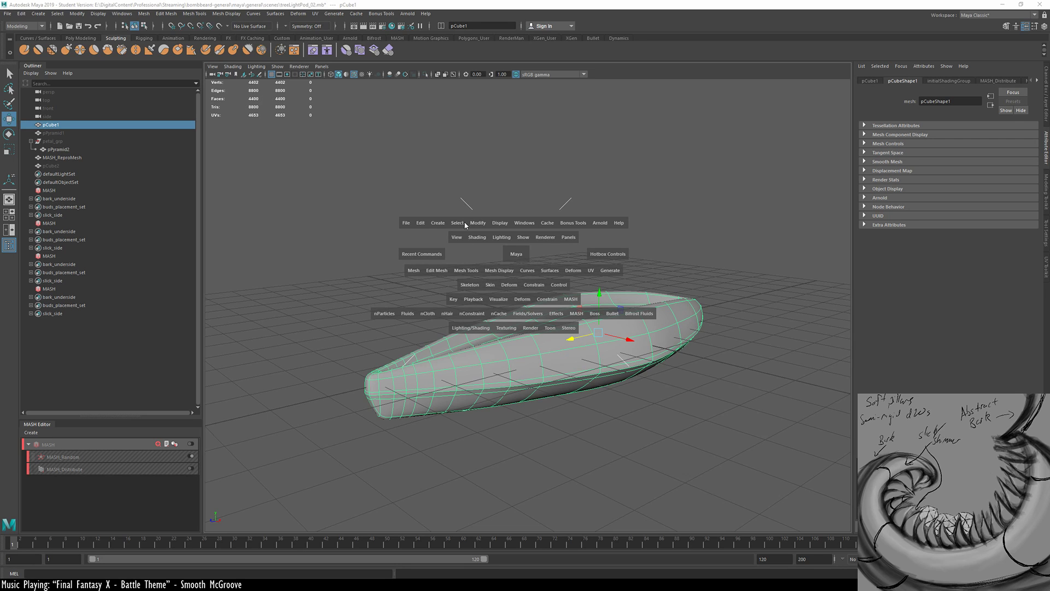
{"action": "left_click", "coordinate": [478, 223]}
{"action": "left_click", "coordinate": [501, 263]}
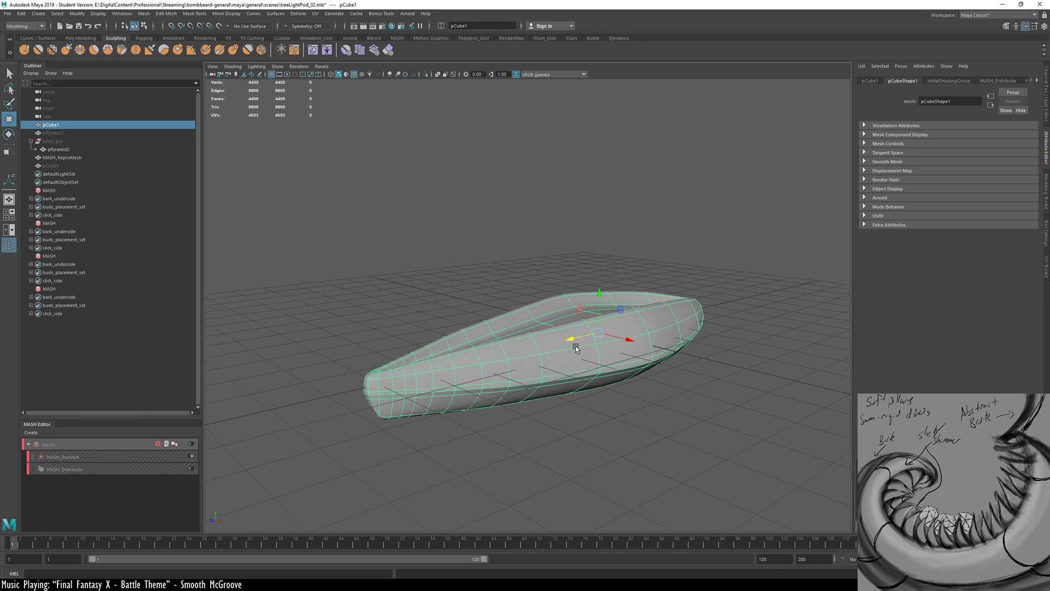
{"action": "left_click_drag", "start_coordinate": [574, 346], "coordinate": [501, 330], "text": "alt"}
{"action": "key", "text": "space"}
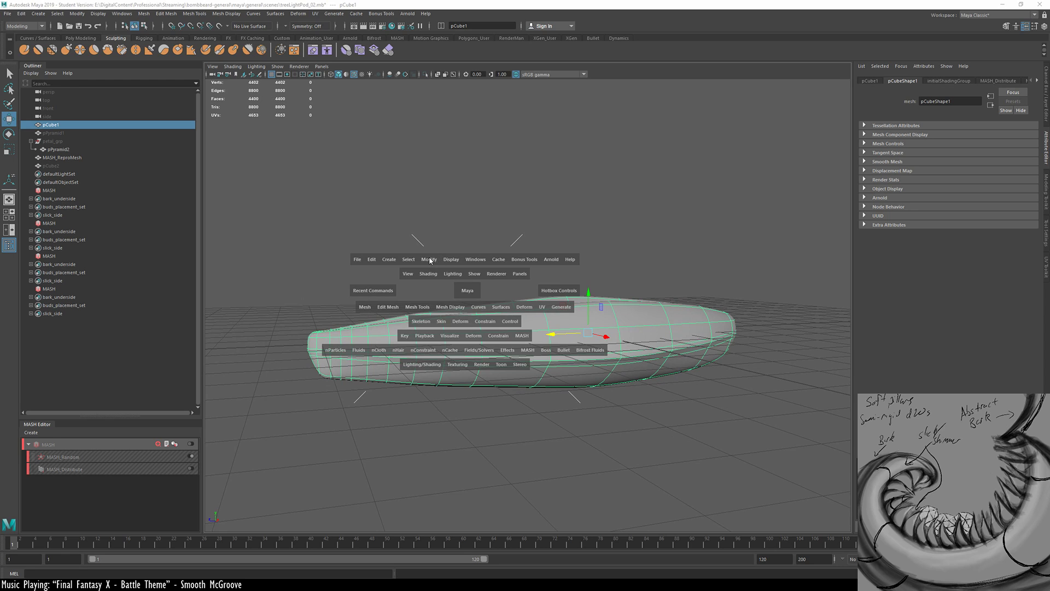
{"action": "left_click", "coordinate": [429, 259]}
{"action": "left_click", "coordinate": [463, 299]}
Save the scene with the cleaned-up pod, continuing past the student version notice
{"action": "left_click_drag", "start_coordinate": [566, 355], "coordinate": [500, 360], "text": "alt"}
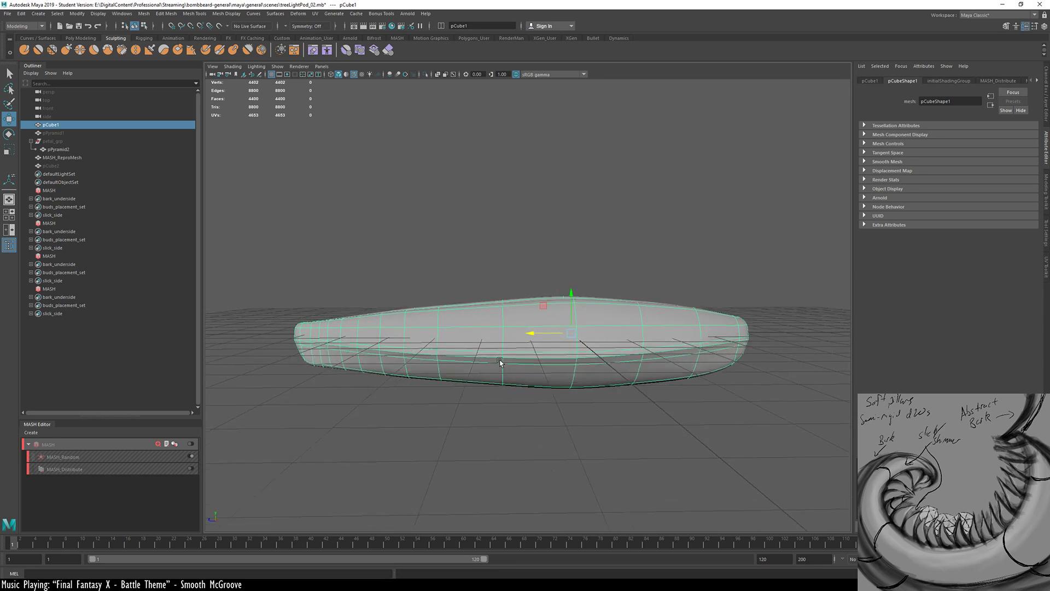
{"action": "key", "text": "ctrl+s"}
{"action": "left_click", "coordinate": [507, 307]}
Switch to the top view and frame the pod with empty grid space beside it
{"action": "mouse_move", "coordinate": [624, 366]}
{"action": "left_mouse_down", "text": "alt"}
{"action": "mouse_move", "coordinate": [611, 389]}
{"action": "mouse_move", "coordinate": [628, 417]}
{"action": "mouse_move", "coordinate": [629, 354]}
{"action": "left_mouse_up", "text": "alt"}
{"action": "key", "text": "space"}
{"action": "key", "text": "space"}
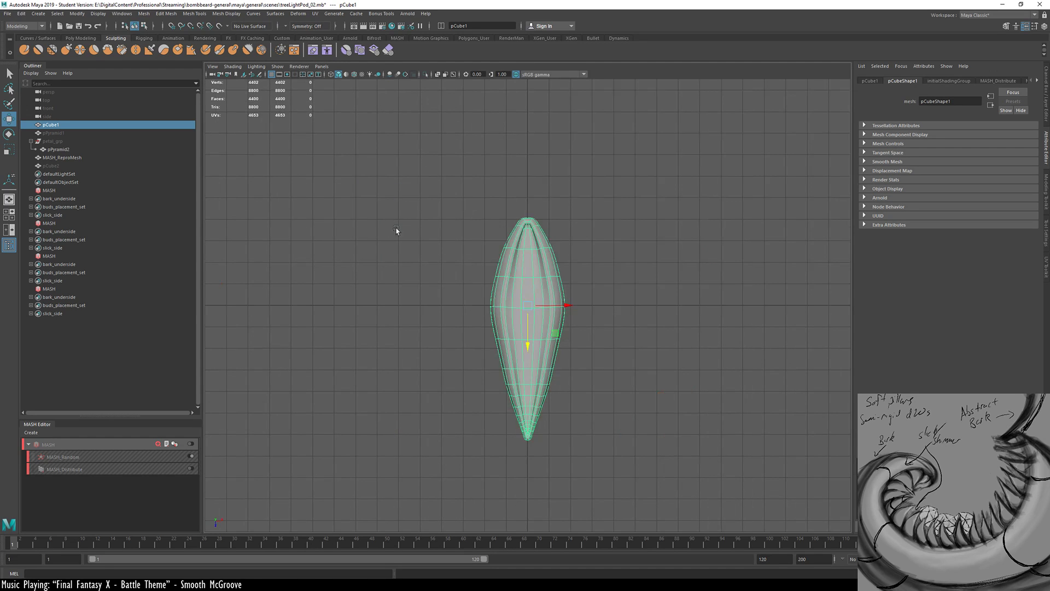
{"action": "scroll", "coordinate": [541, 350], "scroll_direction": "up", "scroll_amount": 3}
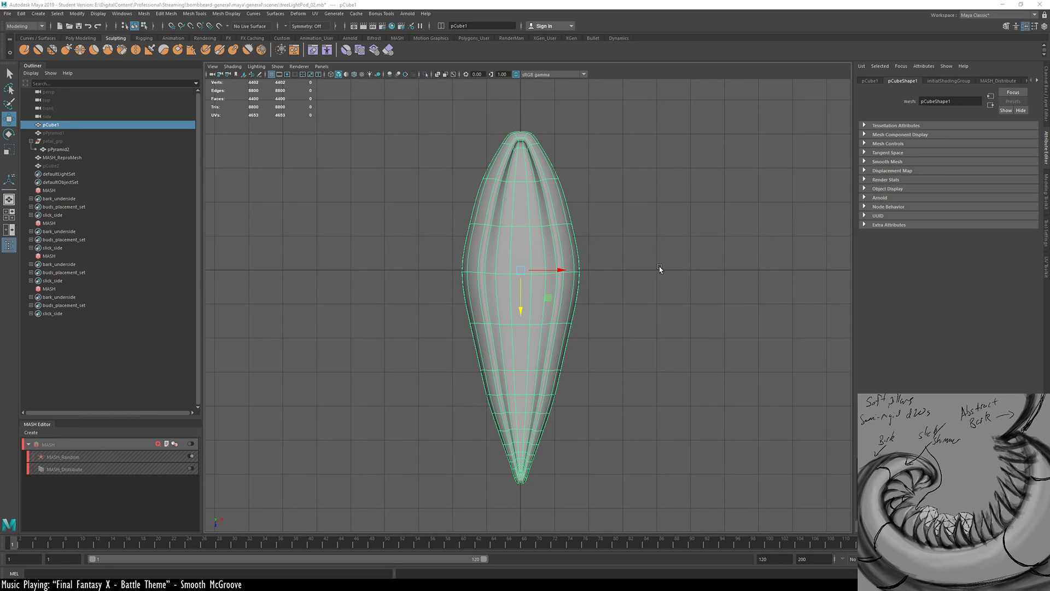
{"action": "key", "text": "space"}
{"action": "left_click_drag", "start_coordinate": [625, 305], "coordinate": [629, 306], "text": "alt"}
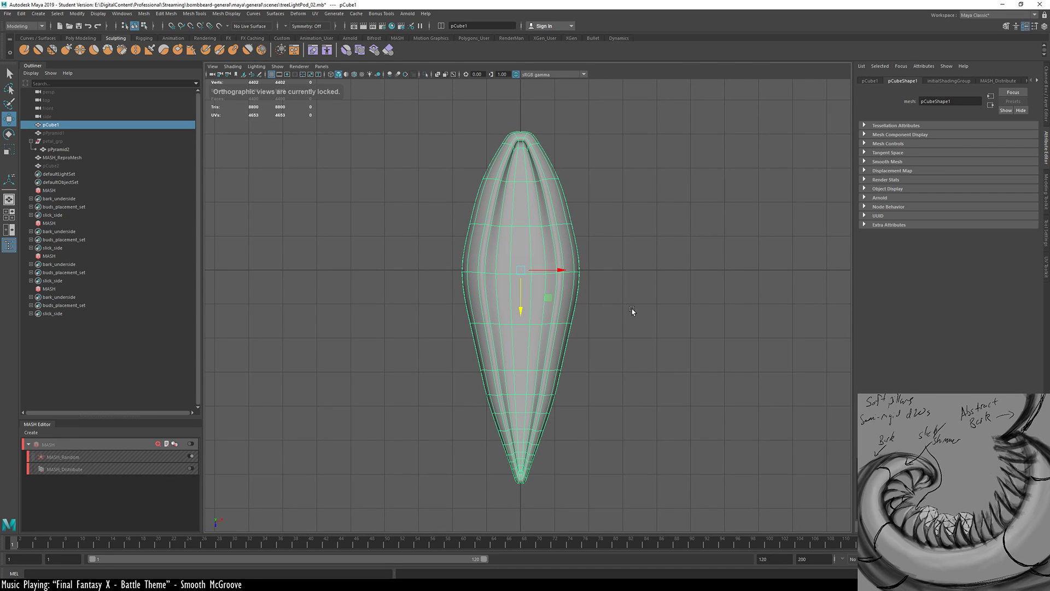
{"action": "middle_click_drag", "start_coordinate": [613, 288], "coordinate": [526, 299], "text": "alt"}
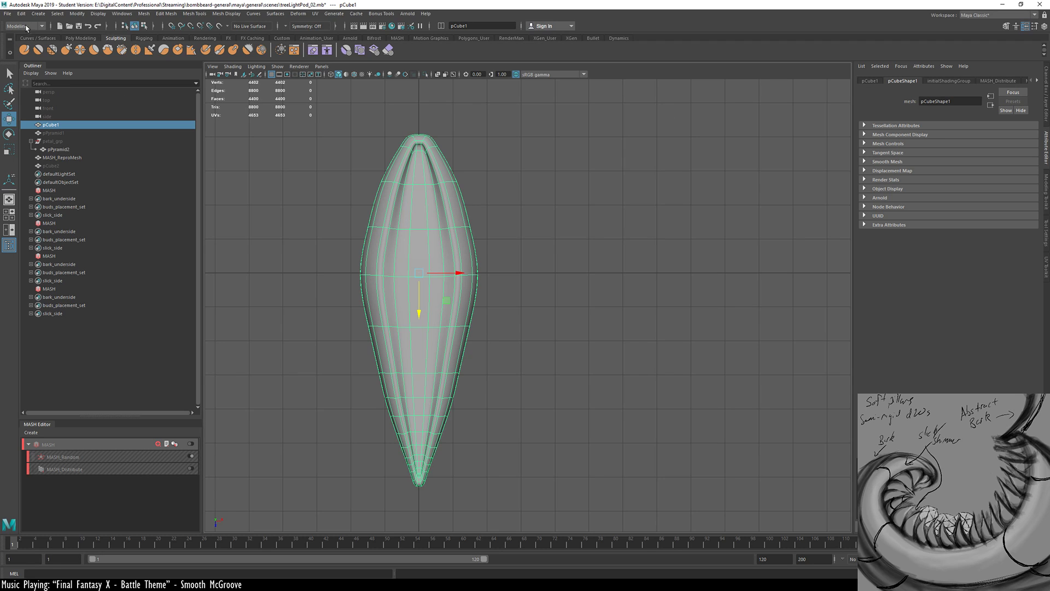
Switch to the Rigging menu set and float the Skeleton commands in a separate window
{"action": "left_click", "coordinate": [27, 26]}
{"action": "left_click", "coordinate": [32, 44]}
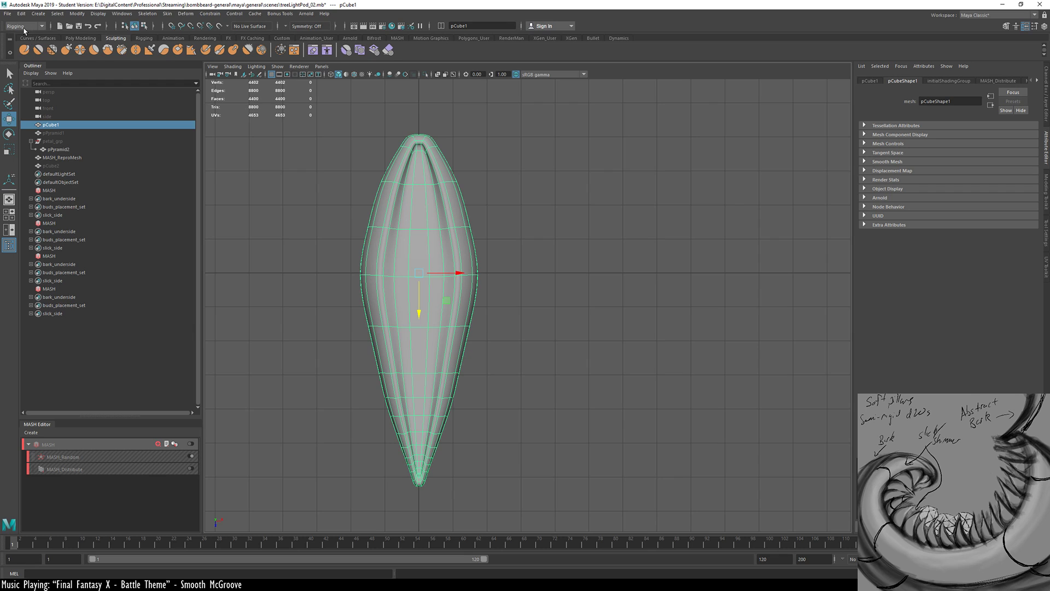
{"action": "left_click", "coordinate": [157, 14]}
{"action": "left_click", "coordinate": [164, 20]}
{"action": "left_click_drag", "start_coordinate": [164, 48], "coordinate": [114, 294]}
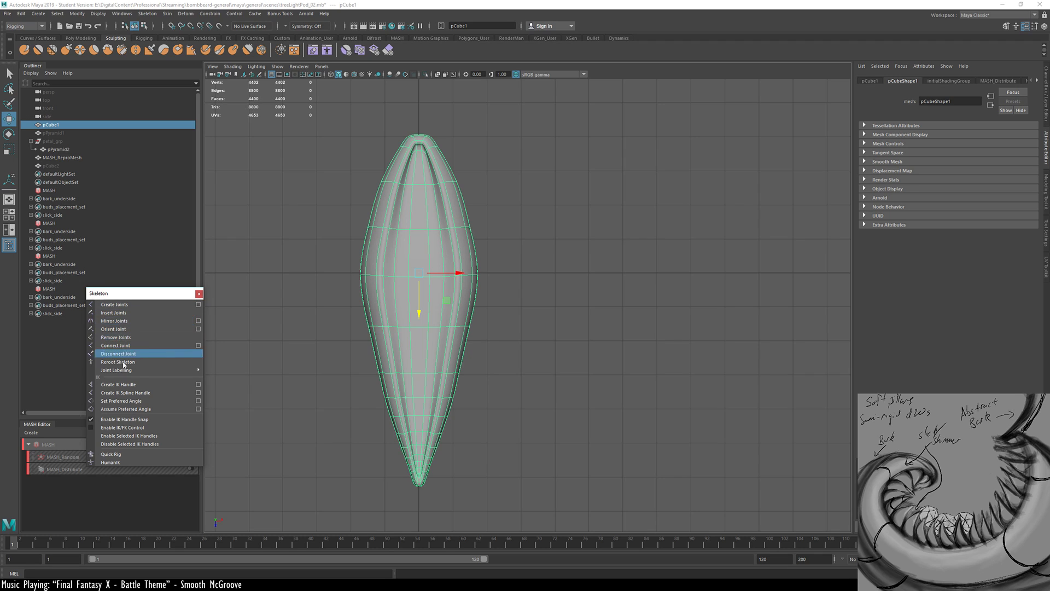
Draw a straight, grid-snapped chain of ten joints beside the pod with the Joint tool, parallel to its length
{"action": "left_click", "coordinate": [199, 304]}
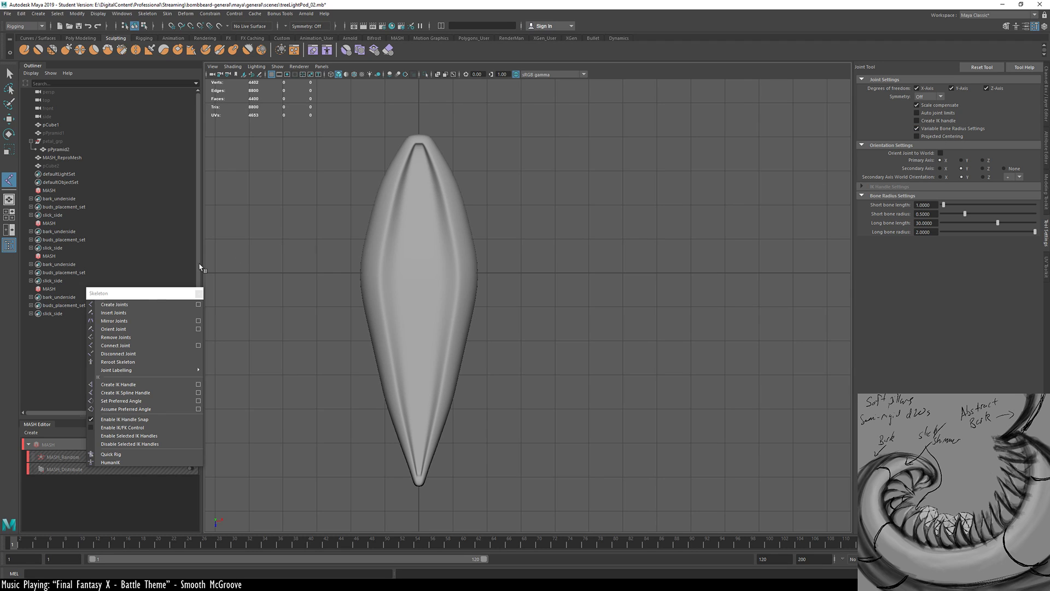
{"action": "left_click", "coordinate": [133, 306]}
{"action": "key", "text": "x"}
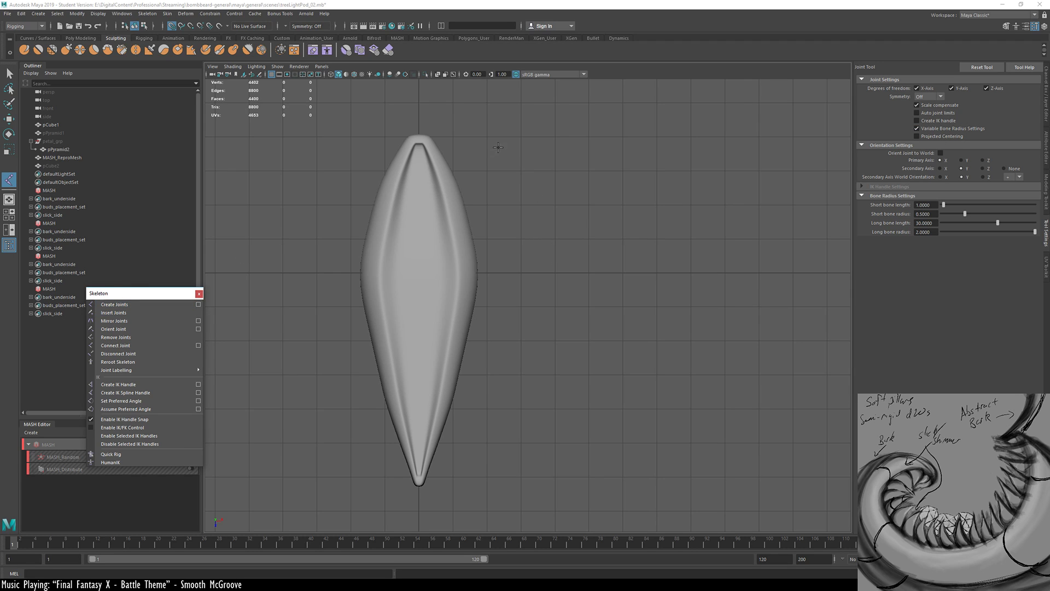
{"action": "left_click", "coordinate": [520, 103]}
{"action": "left_click", "coordinate": [520, 137]}
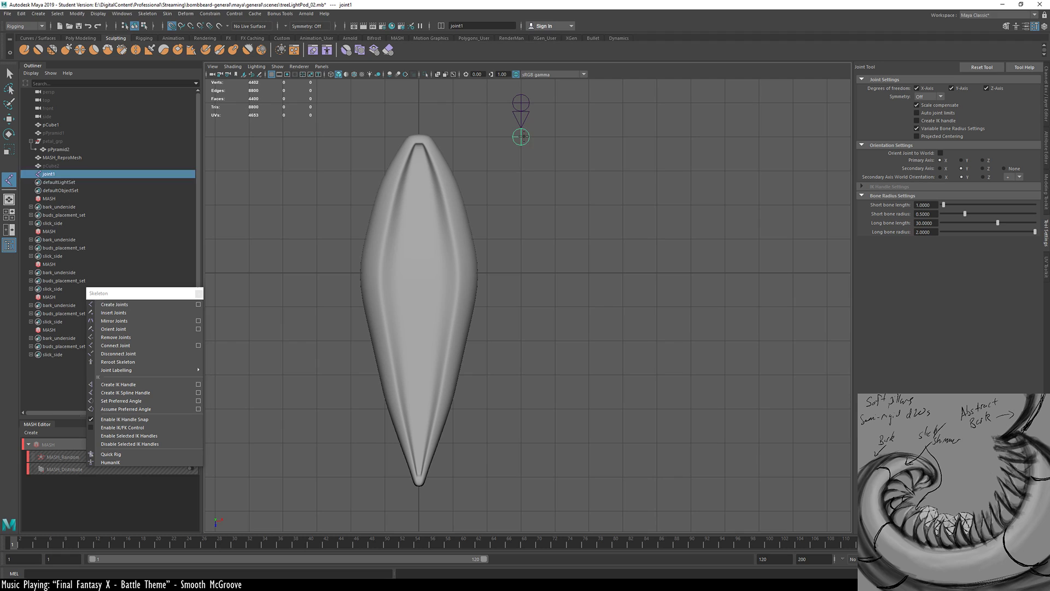
{"action": "left_click", "coordinate": [521, 171]}
{"action": "left_click", "coordinate": [521, 204]}
{"action": "left_click", "coordinate": [520, 238]}
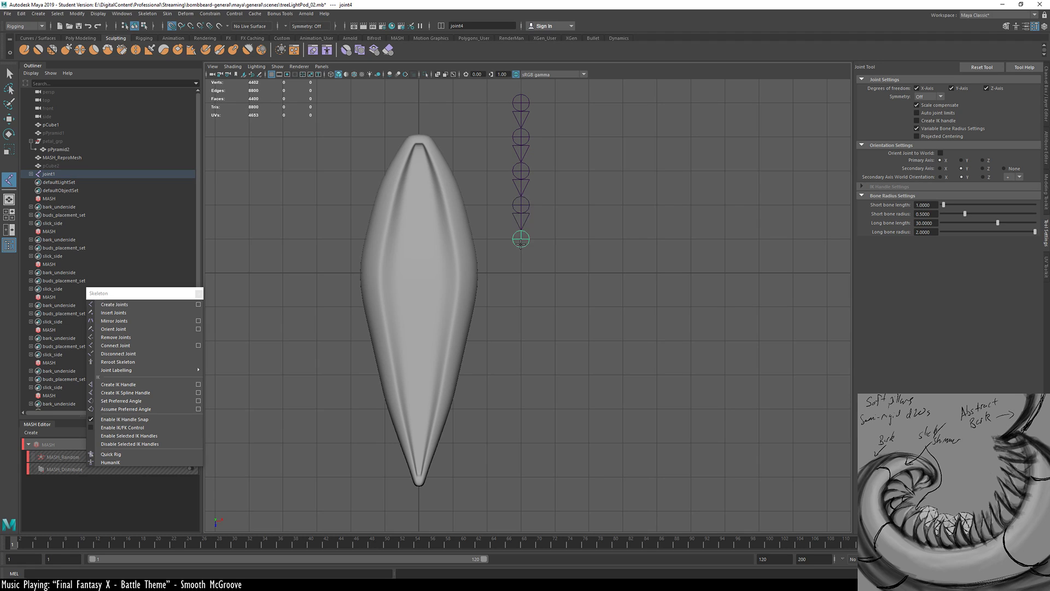
{"action": "left_click", "coordinate": [521, 272]}
{"action": "left_click", "coordinate": [520, 306]}
{"action": "left_click", "coordinate": [521, 340]}
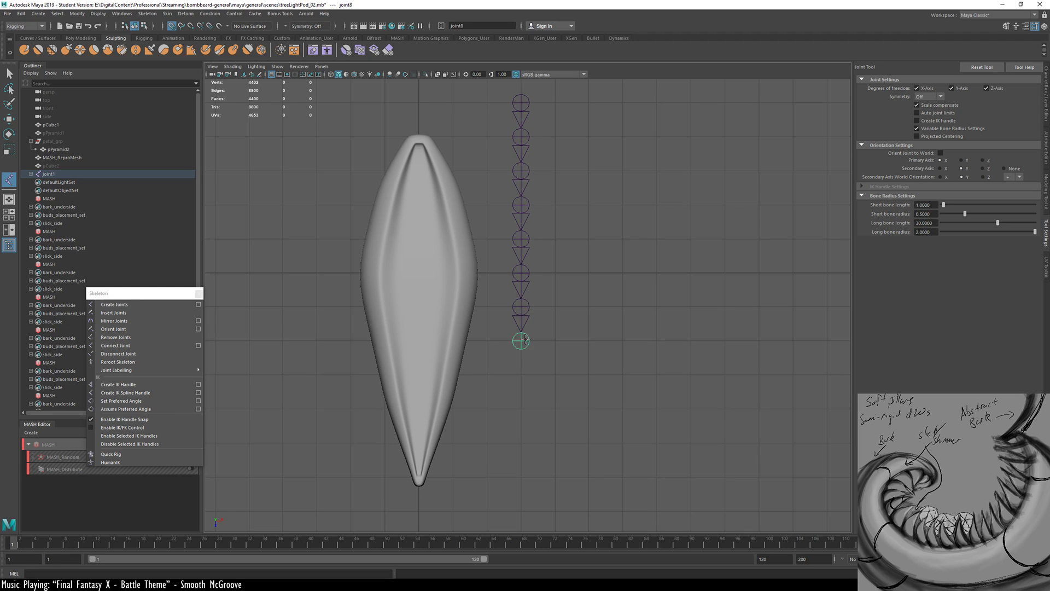
{"action": "left_click", "coordinate": [521, 375]}
{"action": "left_click", "coordinate": [521, 409]}
{"action": "key", "text": "w"}
{"action": "left_click", "coordinate": [550, 421]}
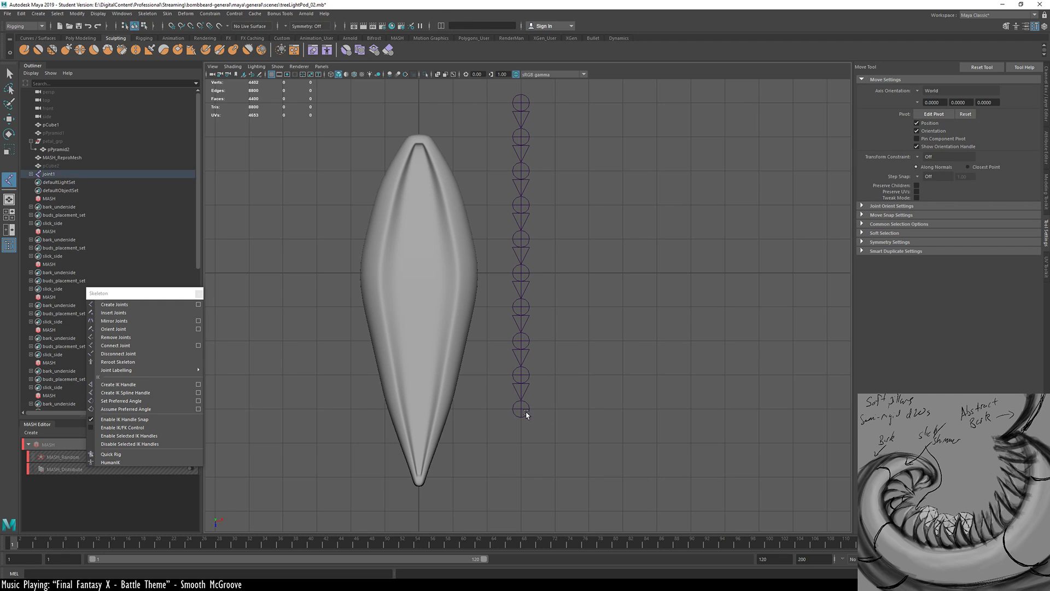
{"action": "left_click", "coordinate": [526, 414]}
{"action": "key", "text": "d"}
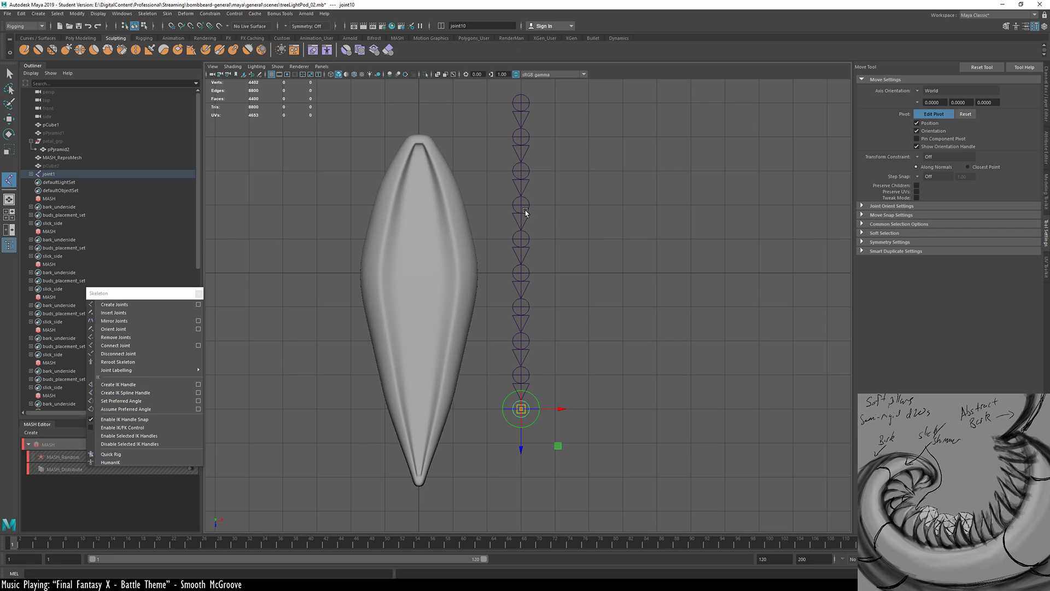
{"action": "left_click", "coordinate": [520, 273]}
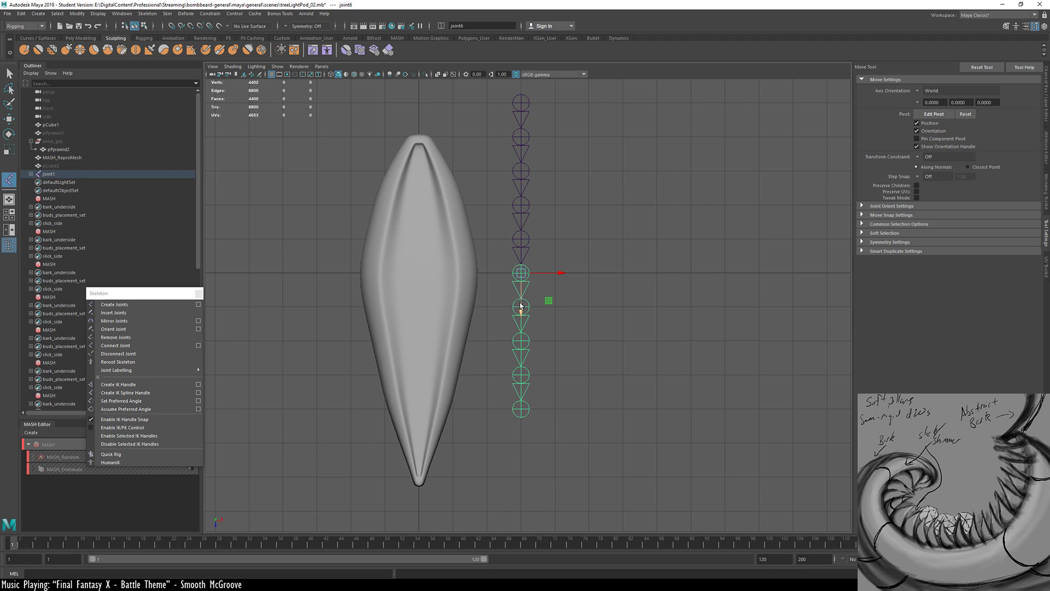
{"action": "middle_click_drag", "start_coordinate": [524, 314], "coordinate": [525, 341]}
{"action": "key", "text": "ctrl+z"}
{"action": "key", "text": "d"}
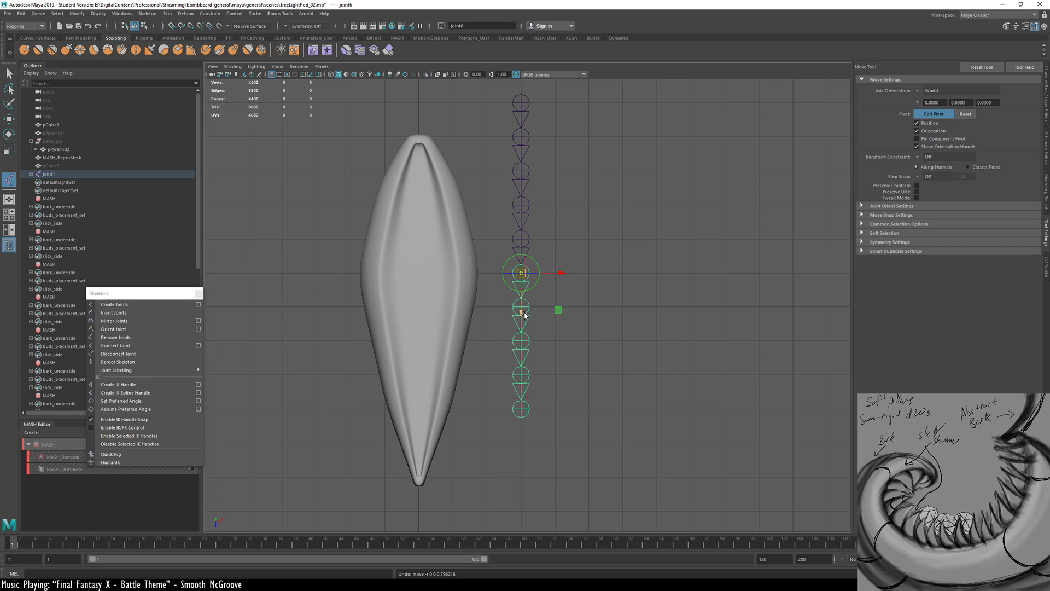
{"action": "left_click_drag", "start_coordinate": [523, 313], "coordinate": [523, 319]}
{"action": "key", "text": "ctrl+z"}
{"action": "key", "text": "d"}
Move the whole joint chain by its root onto the pod's centre line and turn on X-Ray Joints in shaded display
{"action": "left_click", "coordinate": [521, 102]}
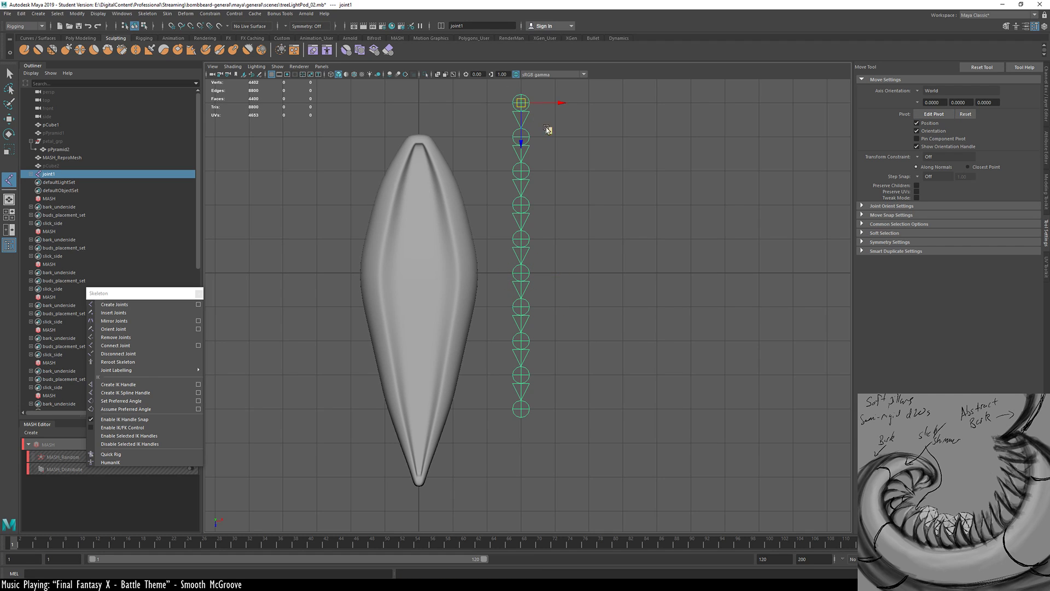
{"action": "middle_click_drag", "start_coordinate": [546, 127], "coordinate": [447, 136]}
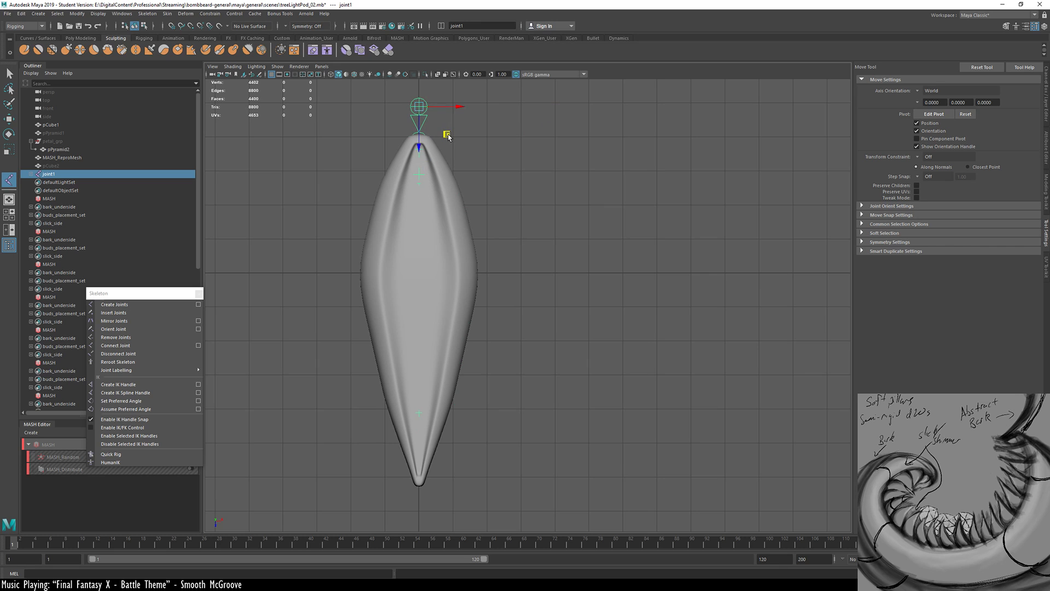
{"action": "key", "text": "4"}
{"action": "right_click_drag", "start_coordinate": [386, 163], "coordinate": [733, 219], "text": "alt"}
{"action": "middle_click_drag", "start_coordinate": [464, 196], "coordinate": [655, 464], "text": "alt"}
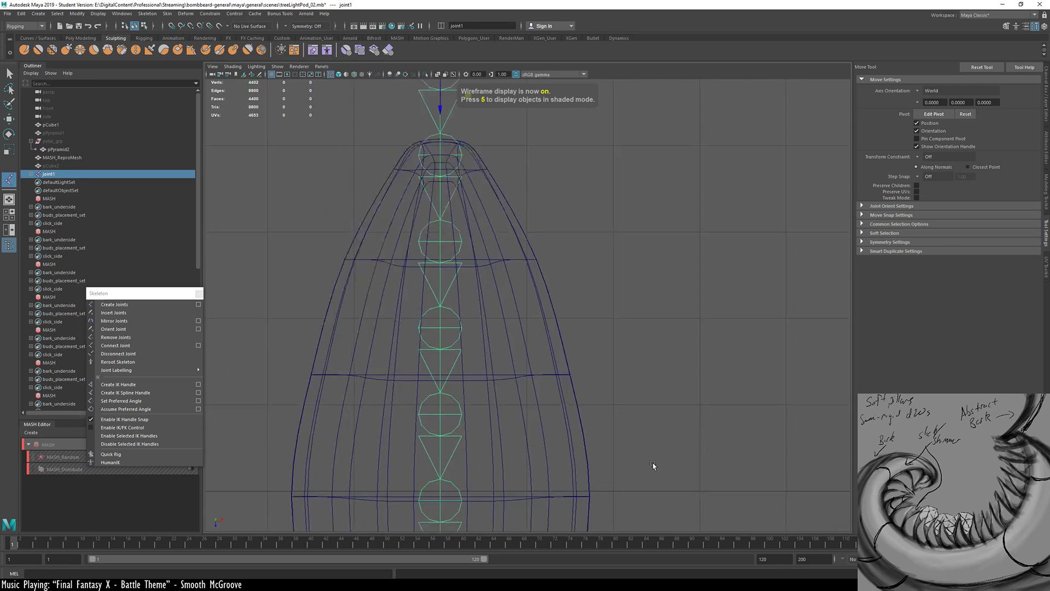
{"action": "middle_click_drag", "start_coordinate": [485, 243], "coordinate": [628, 394], "text": "alt"}
{"action": "left_click", "coordinate": [233, 66]}
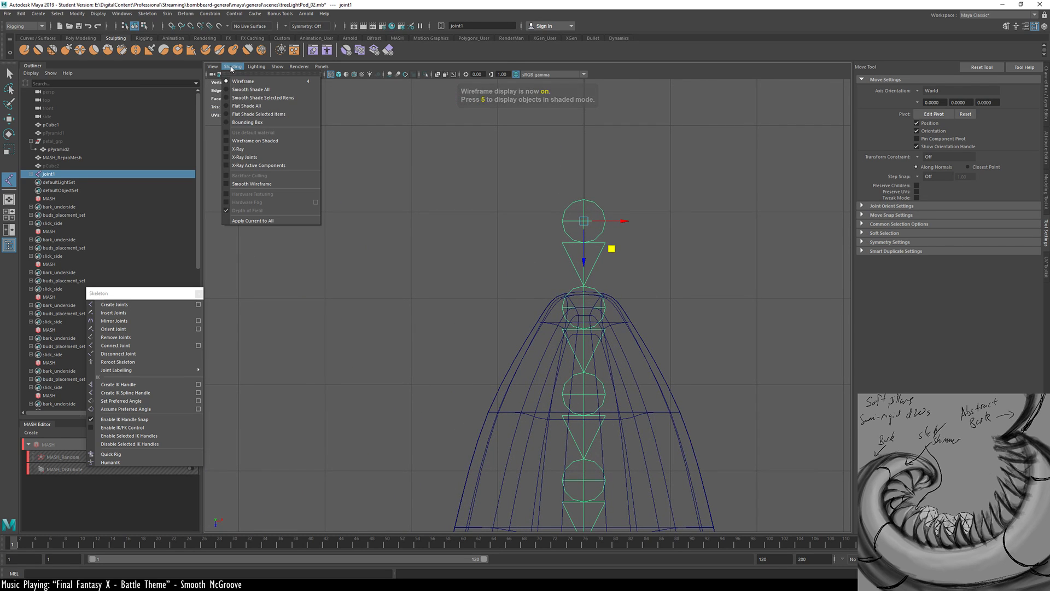
{"action": "left_click", "coordinate": [252, 157]}
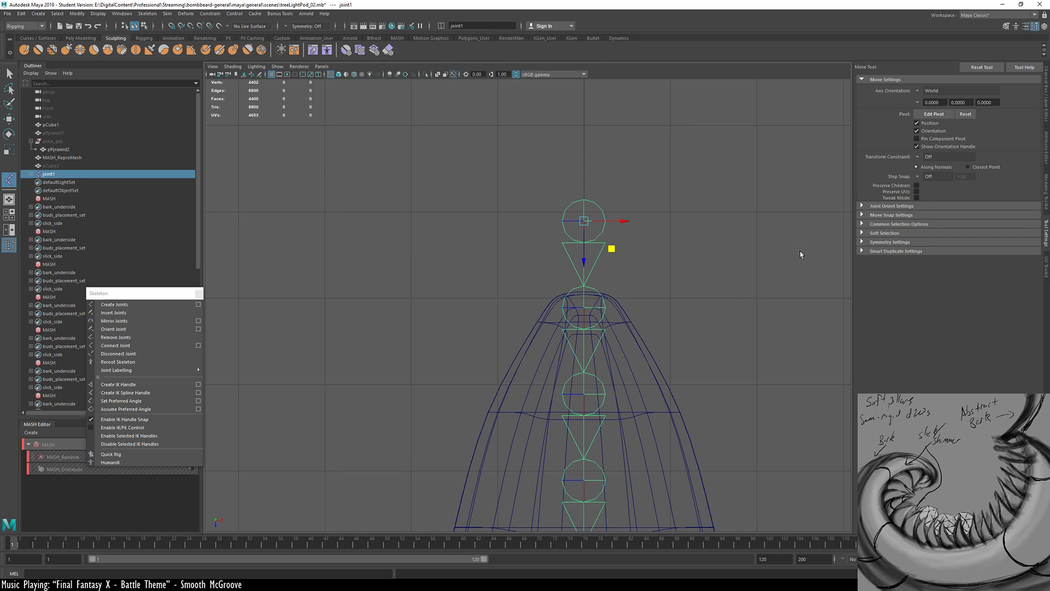
{"action": "key", "text": "5"}
Nudge the joint chain by its root along the pod's length, bringing the second joint just inside the blunt end
{"action": "right_click_drag", "start_coordinate": [717, 298], "coordinate": [615, 286], "text": "alt"}
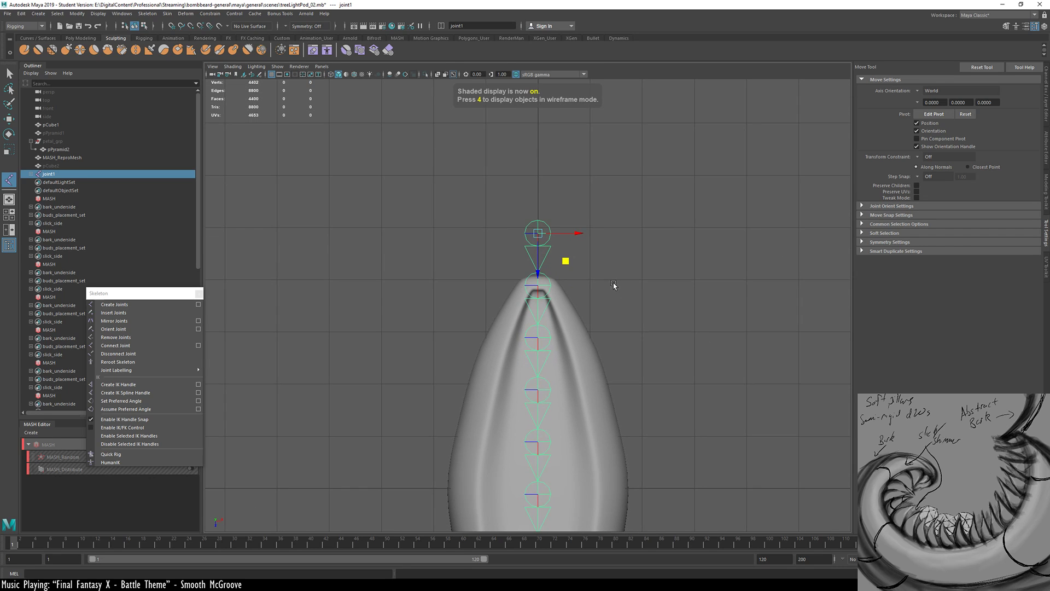
{"action": "right_click_drag", "start_coordinate": [567, 336], "coordinate": [648, 319], "text": "alt"}
{"action": "middle_click_drag", "start_coordinate": [585, 261], "coordinate": [553, 284], "text": "alt"}
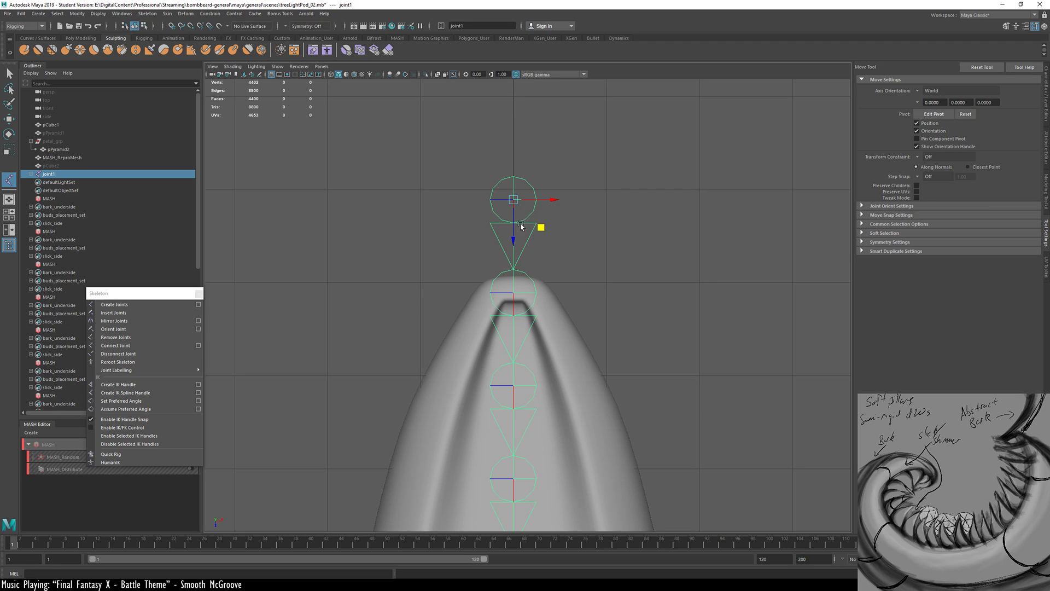
{"action": "key", "text": "x"}
{"action": "middle_click_drag", "start_coordinate": [528, 222], "coordinate": [541, 216]}
{"action": "left_click_drag", "start_coordinate": [513, 229], "coordinate": [516, 250]}
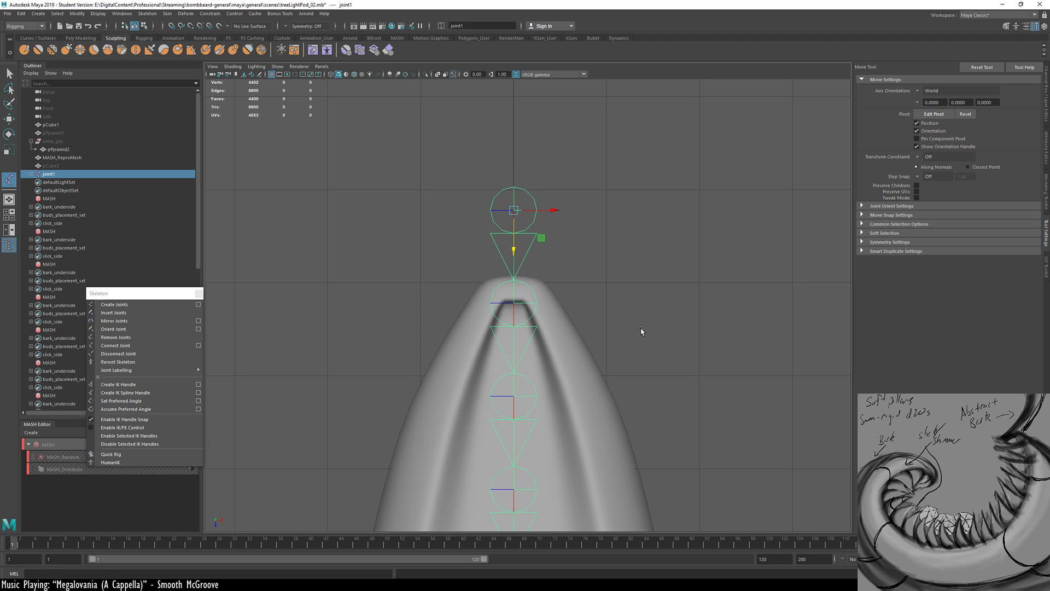
Select the third joint and turn on Wireframe on Shaded for the top view
{"action": "middle_click_drag", "start_coordinate": [641, 330], "coordinate": [624, 211], "text": "alt"}
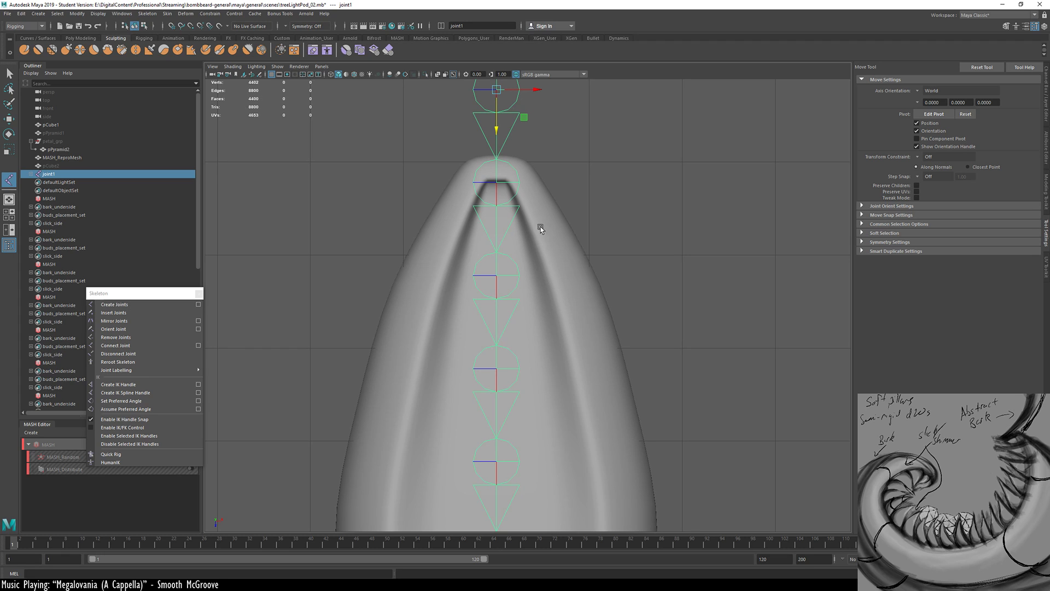
{"action": "middle_click_drag", "start_coordinate": [540, 222], "coordinate": [570, 265], "text": "alt"}
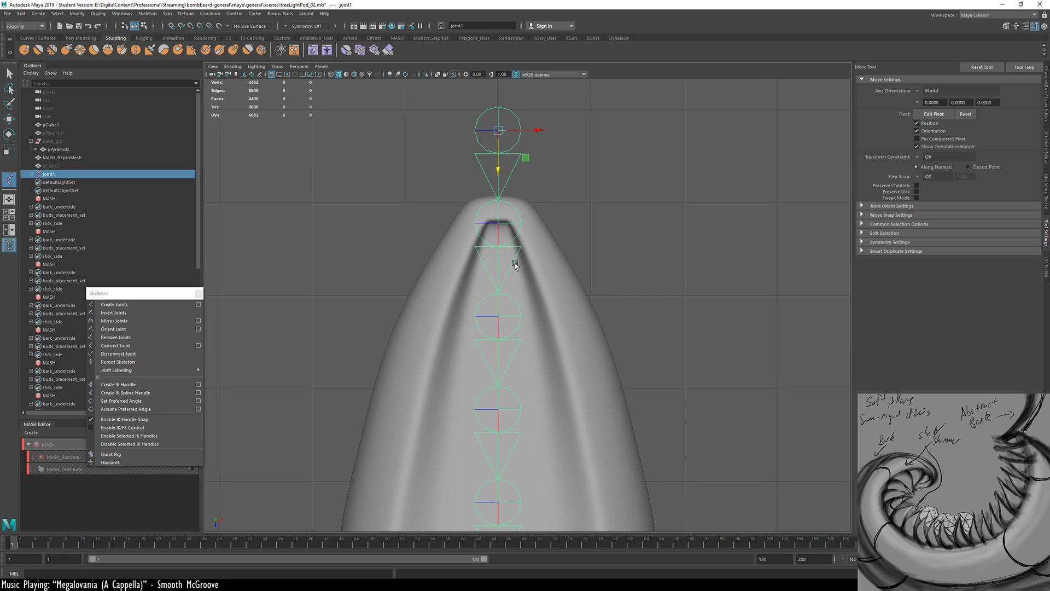
{"action": "left_click_drag", "start_coordinate": [496, 255], "coordinate": [498, 259], "text": "alt"}
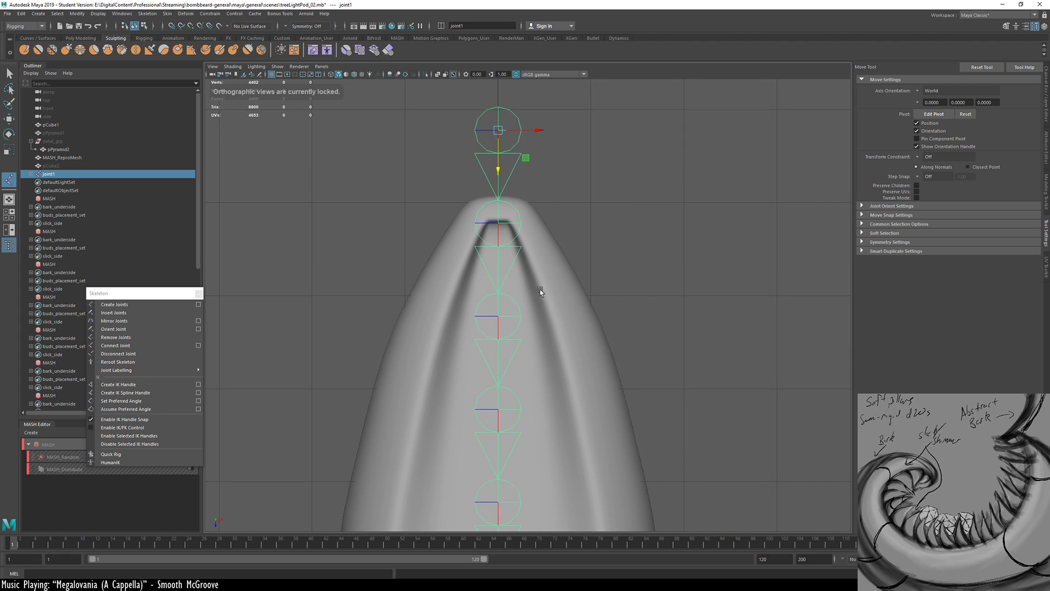
{"action": "middle_click_drag", "start_coordinate": [540, 290], "coordinate": [523, 251], "text": "alt"}
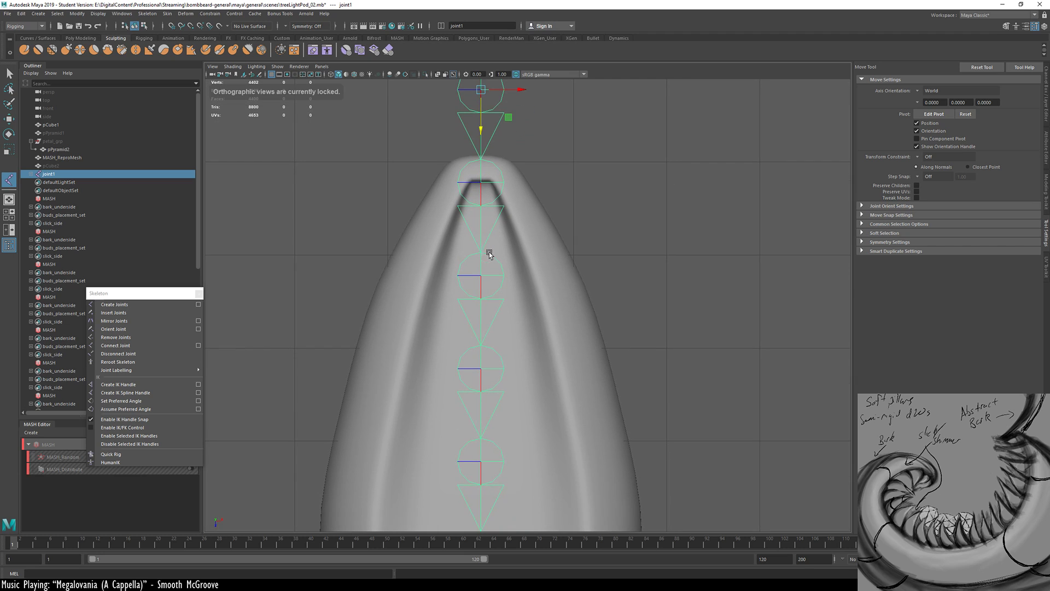
{"action": "left_click", "coordinate": [481, 276]}
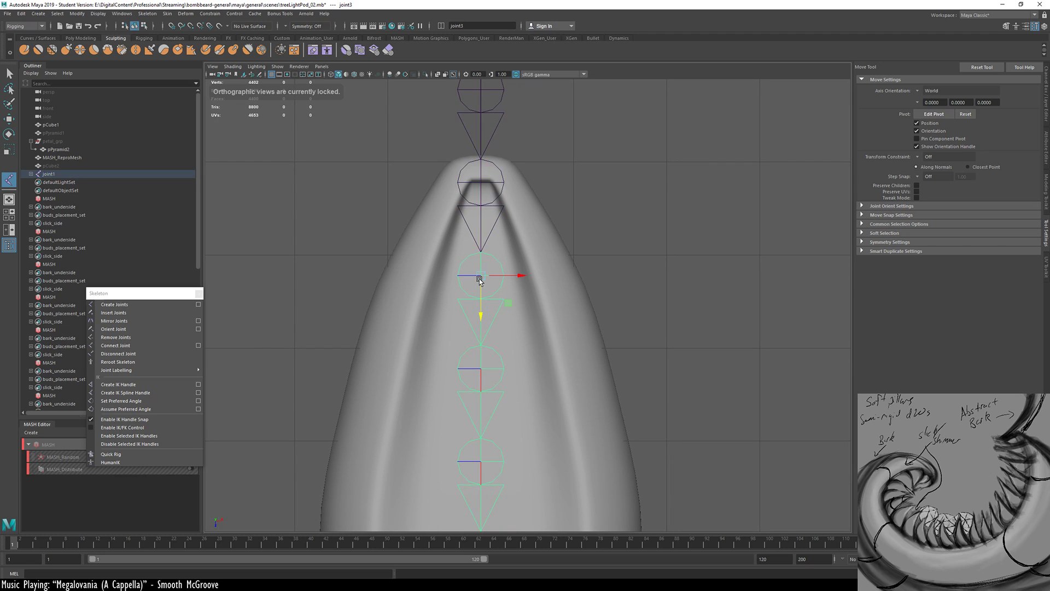
{"action": "scroll", "coordinate": [510, 298], "scroll_direction": "down", "scroll_amount": 5}
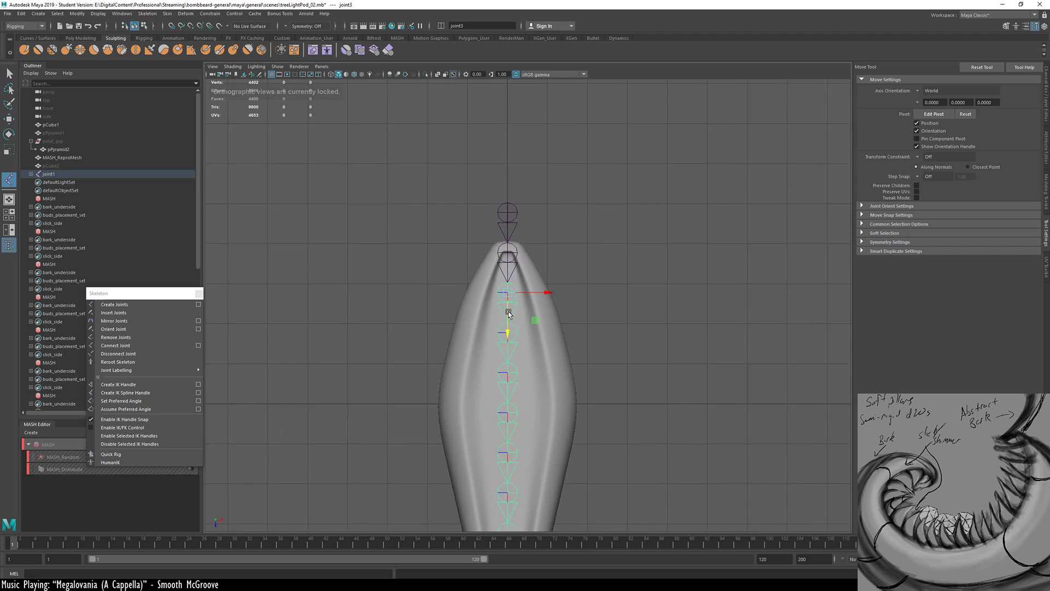
{"action": "left_click", "coordinate": [233, 66]}
{"action": "left_click", "coordinate": [255, 140]}
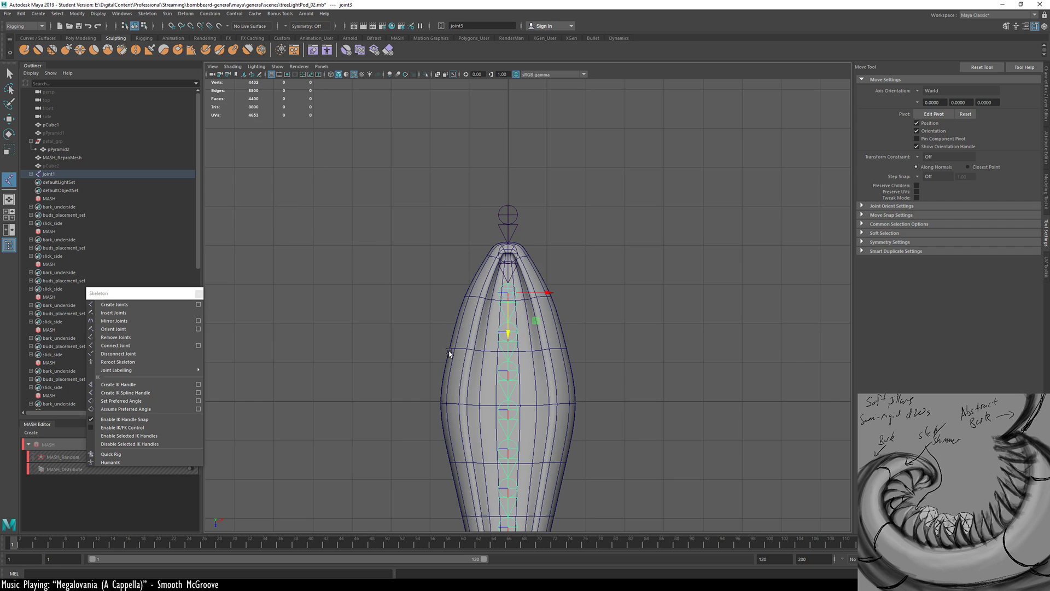
Slide the third and fourth joints along the chain axis onto the nearest edge loops of the pod
{"action": "scroll", "coordinate": [649, 342], "scroll_direction": "up", "scroll_amount": 4}
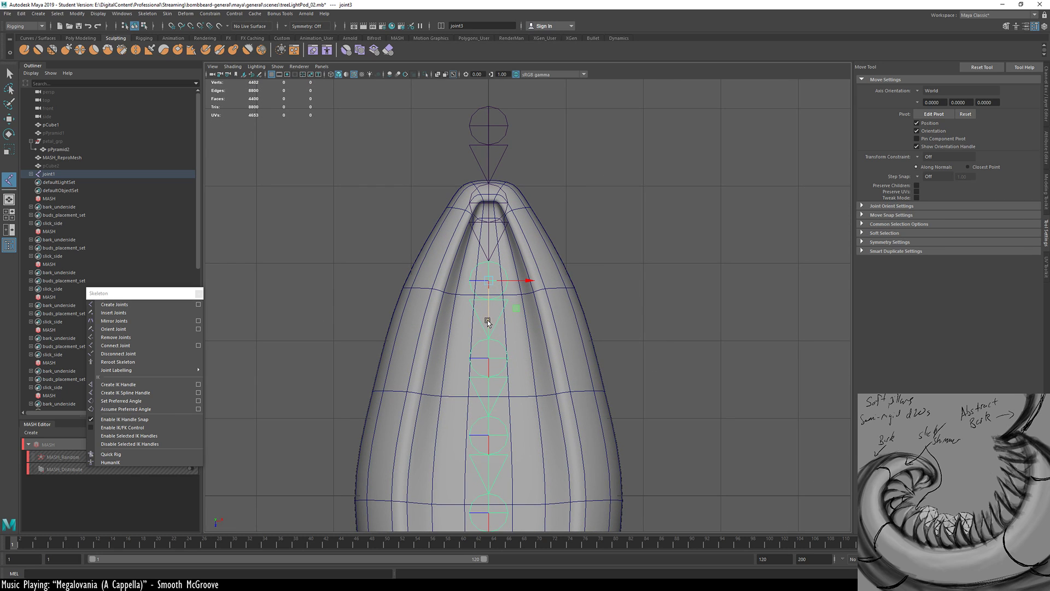
{"action": "left_click_drag", "start_coordinate": [490, 322], "coordinate": [492, 337]}
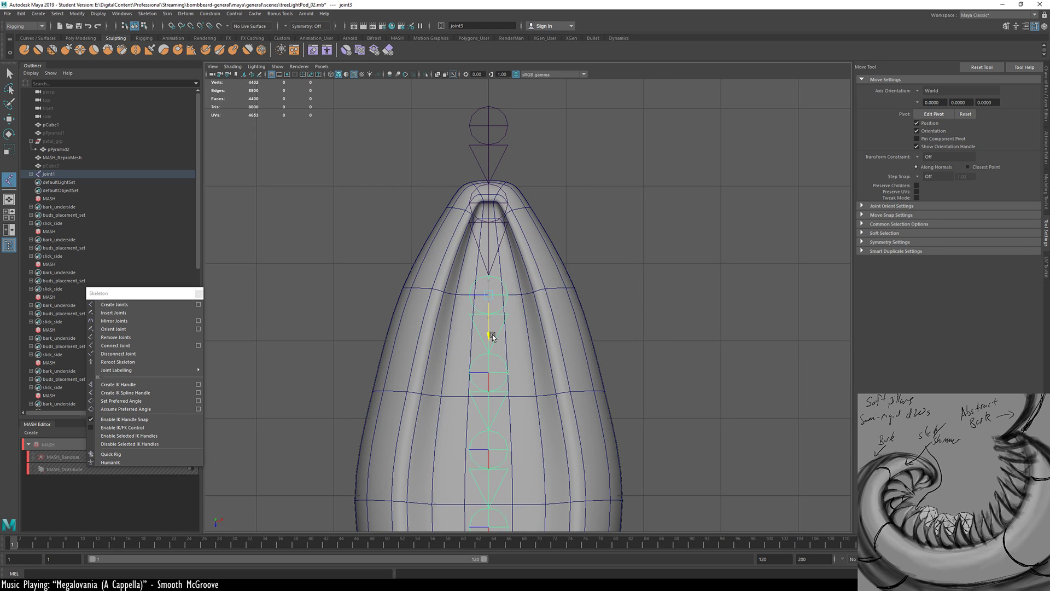
{"action": "left_click", "coordinate": [484, 378]}
{"action": "left_click", "coordinate": [486, 376]}
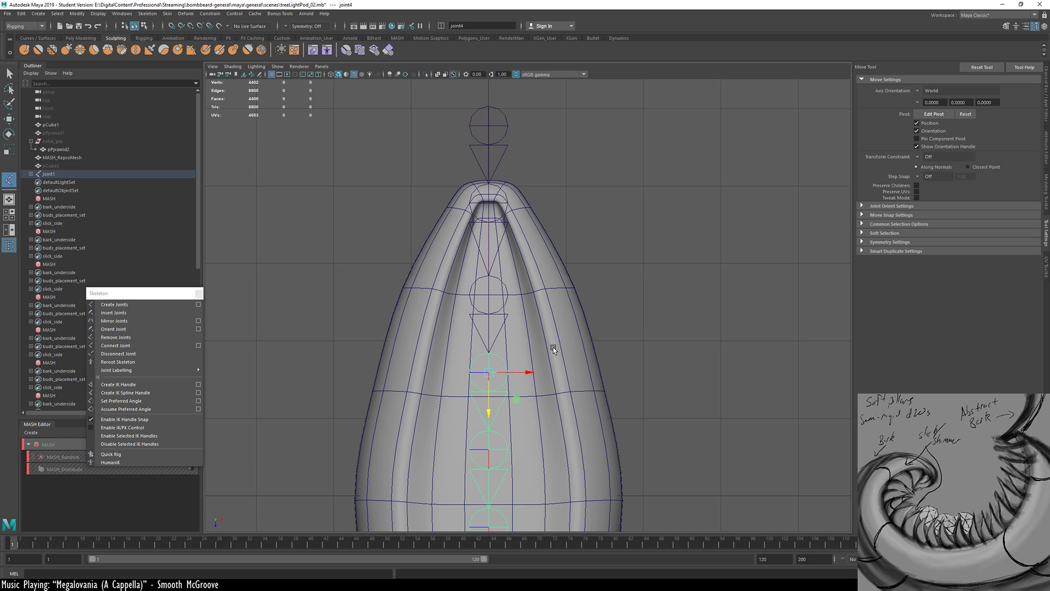
{"action": "left_click_drag", "start_coordinate": [490, 415], "coordinate": [491, 438]}
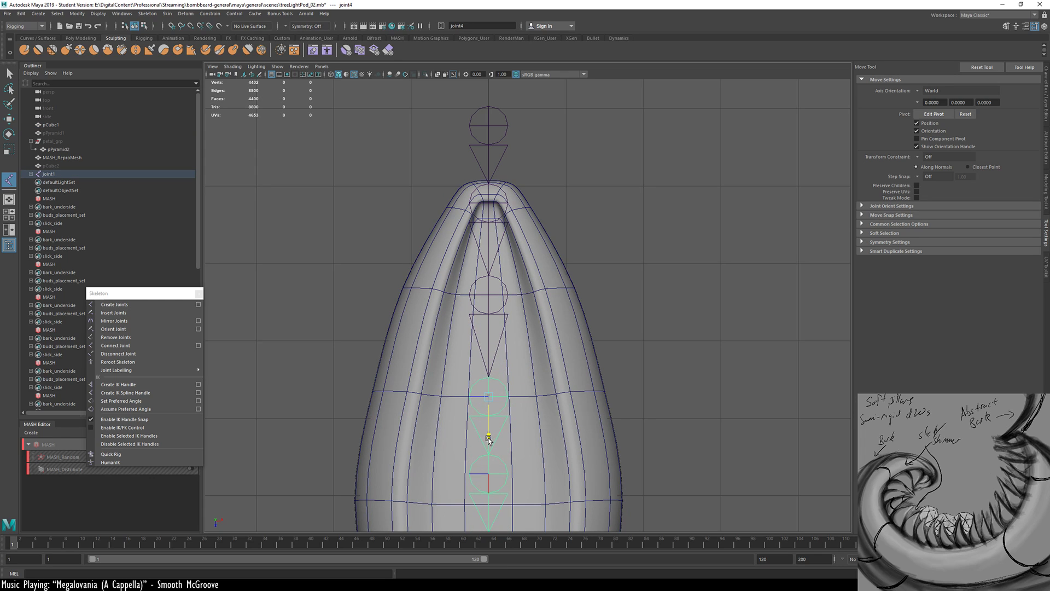
Slide the fifth joint along the chain axis onto the edge loop at the pod's widest part
{"action": "middle_click_drag", "start_coordinate": [492, 441], "coordinate": [551, 229], "text": "alt"}
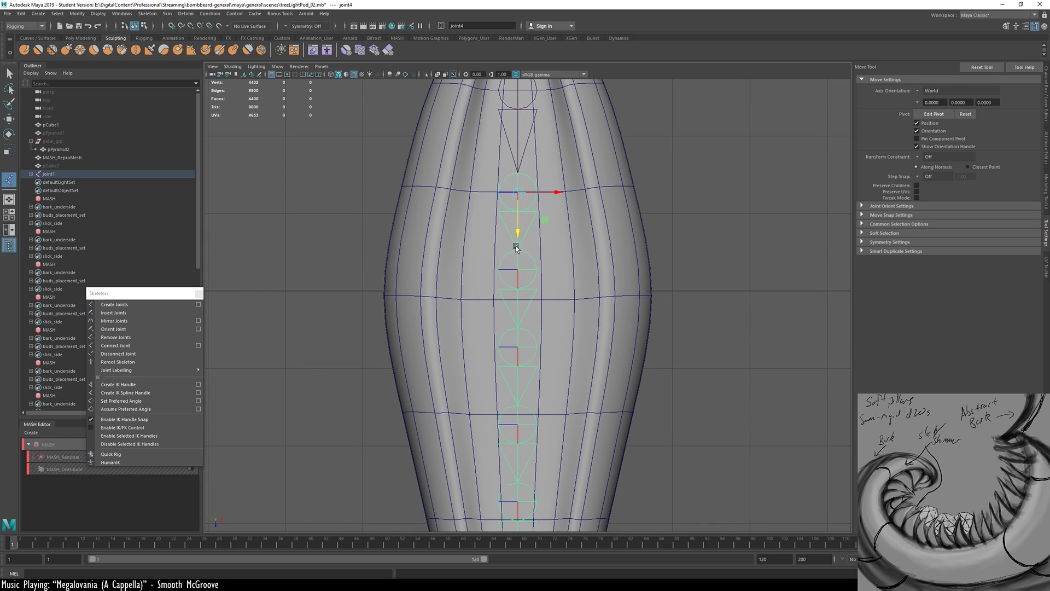
{"action": "left_click", "coordinate": [518, 268]}
{"action": "left_click_drag", "start_coordinate": [520, 314], "coordinate": [520, 346]}
{"action": "middle_click_drag", "start_coordinate": [554, 407], "coordinate": [553, 312], "text": "alt"}
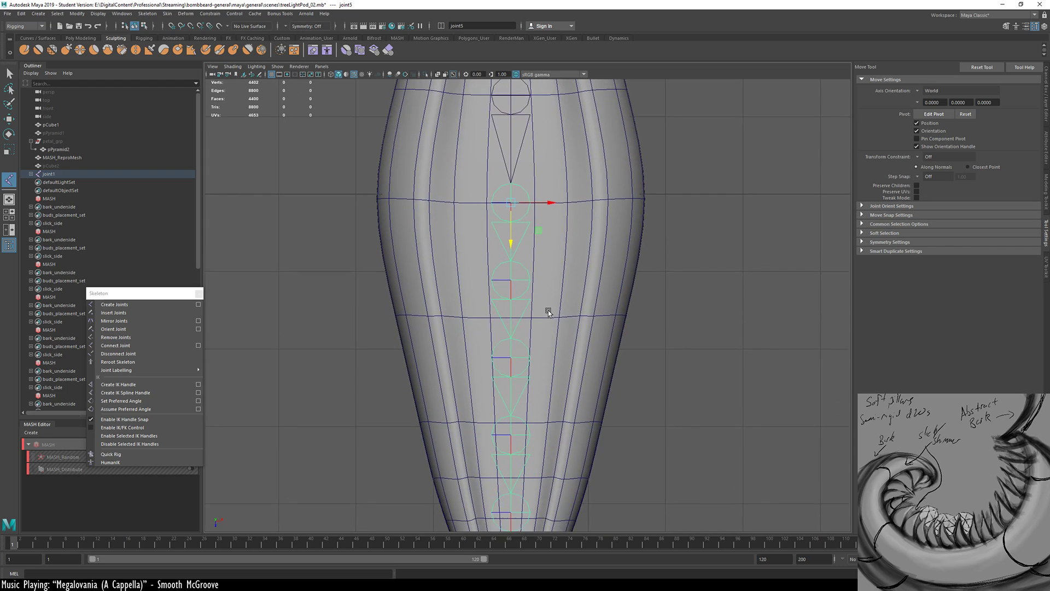
Shift the sixth, seventh and eighth joints slightly back toward the root, keeping them on the pod's centre line
{"action": "left_click", "coordinate": [503, 285]}
{"action": "left_click", "coordinate": [512, 268]}
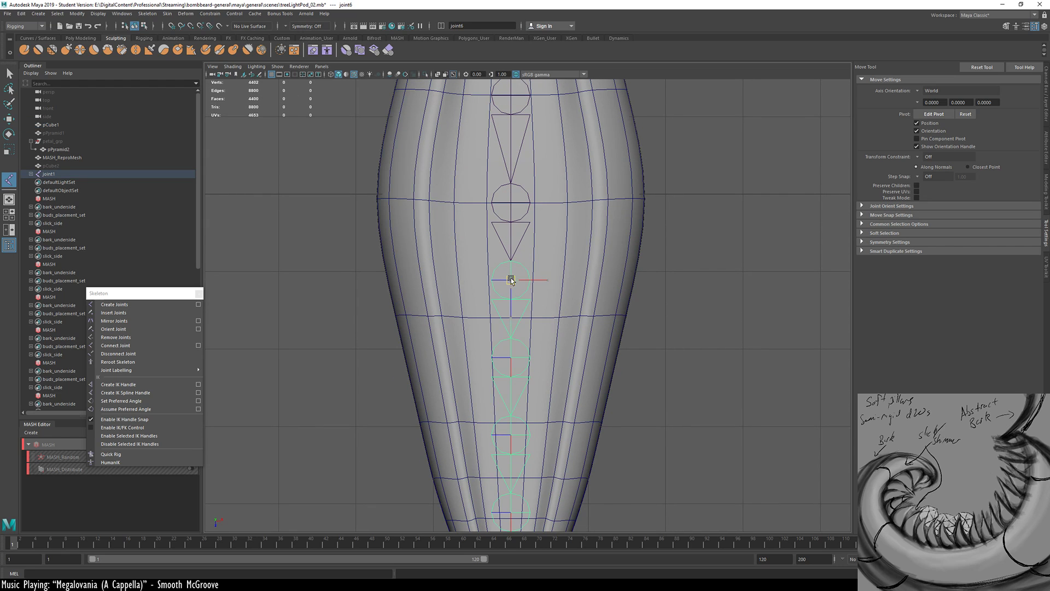
{"action": "middle_click_drag", "start_coordinate": [561, 310], "coordinate": [582, 284], "text": "alt"}
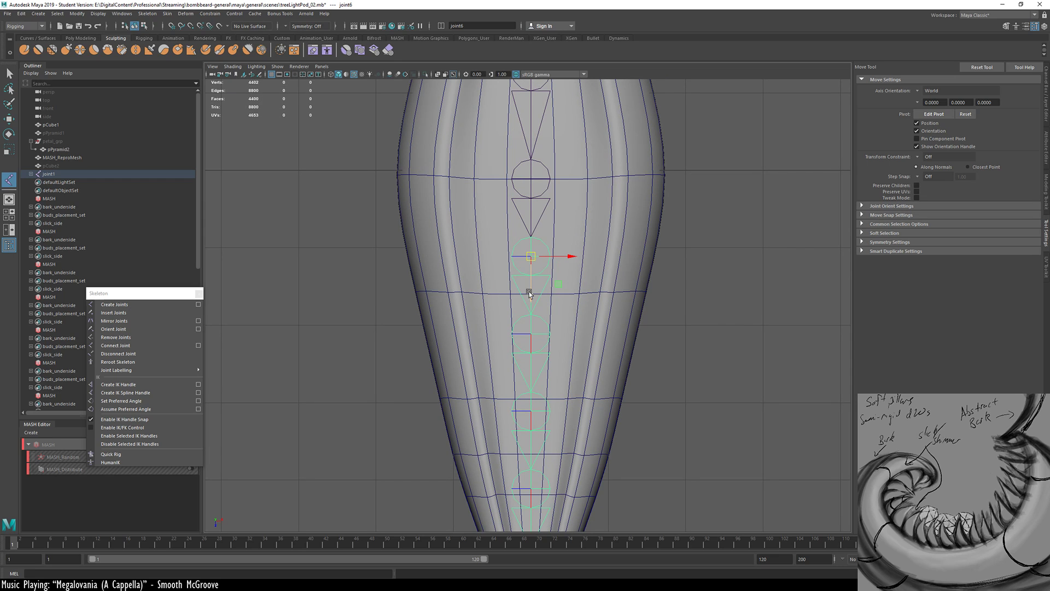
{"action": "left_click_drag", "start_coordinate": [531, 301], "coordinate": [531, 295]}
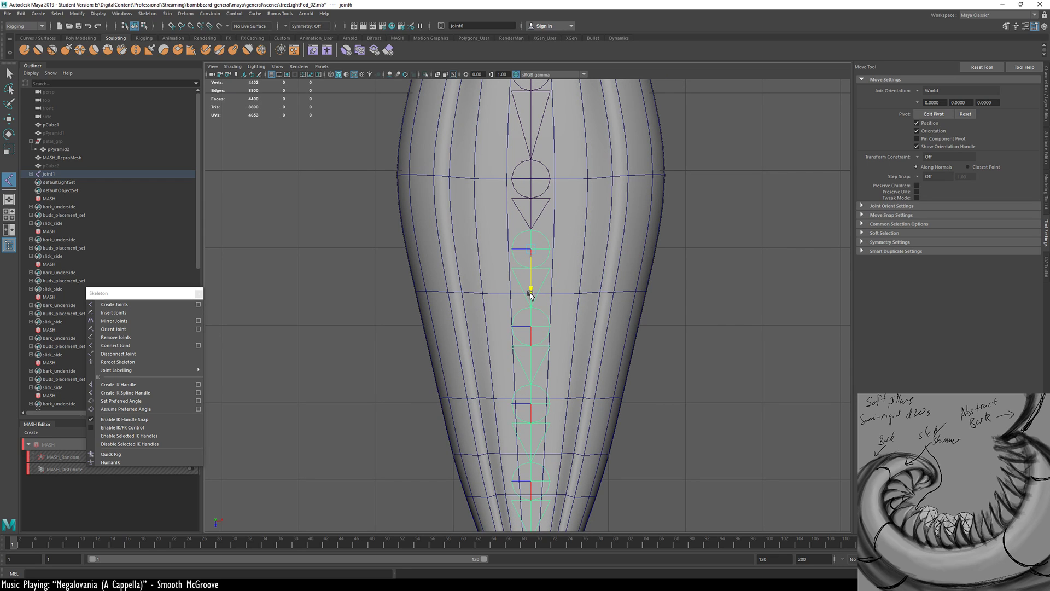
{"action": "left_click", "coordinate": [535, 317]}
{"action": "left_click", "coordinate": [532, 324]}
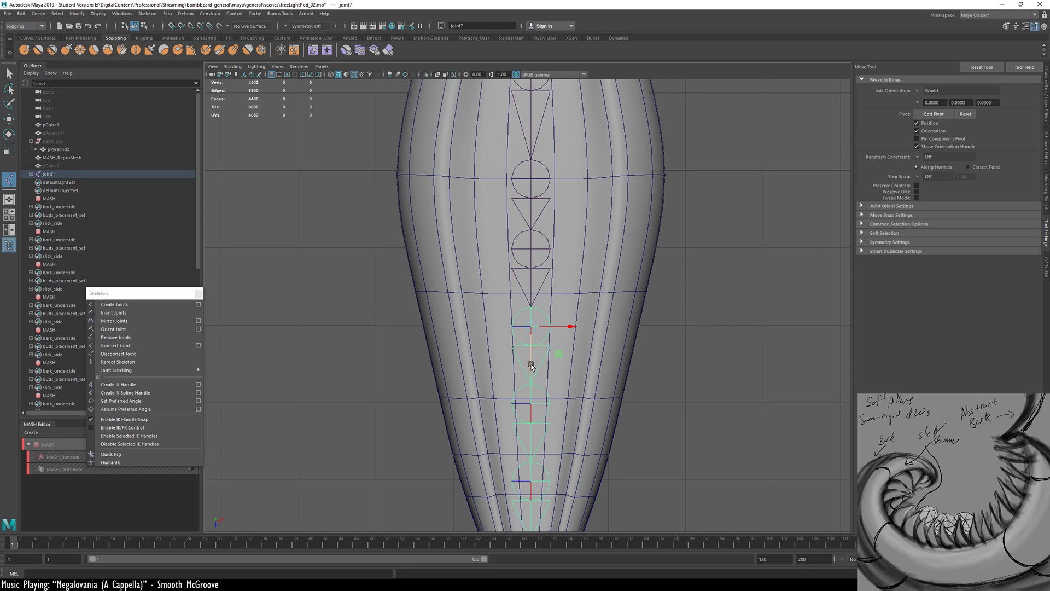
{"action": "mouse_move", "coordinate": [531, 365]}
{"action": "left_mouse_down"}
{"action": "mouse_move", "coordinate": [532, 346]}
{"action": "mouse_move", "coordinate": [532, 359]}
{"action": "left_mouse_up"}
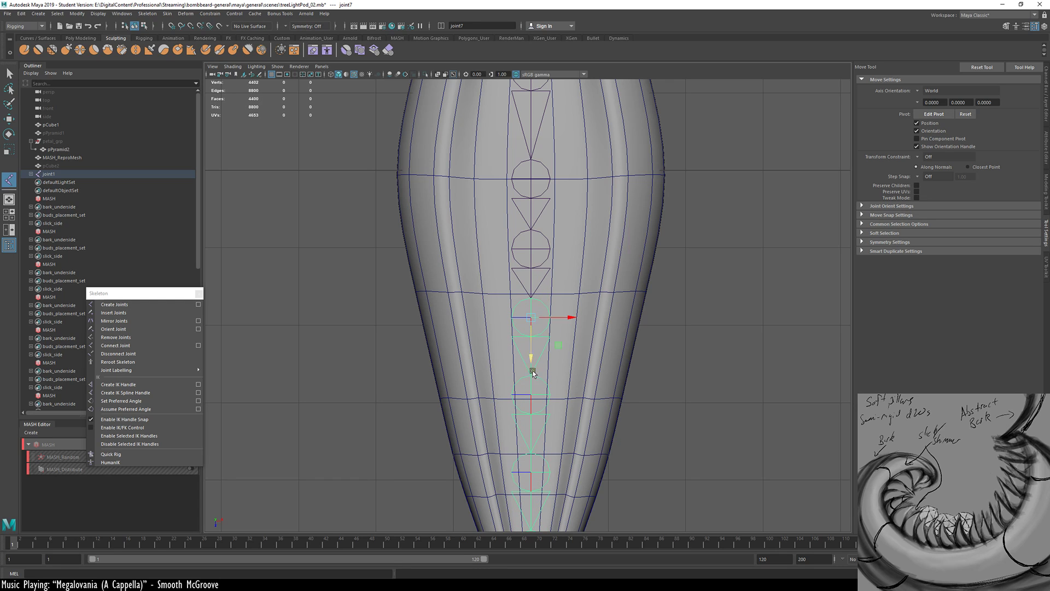
{"action": "left_click", "coordinate": [532, 404]}
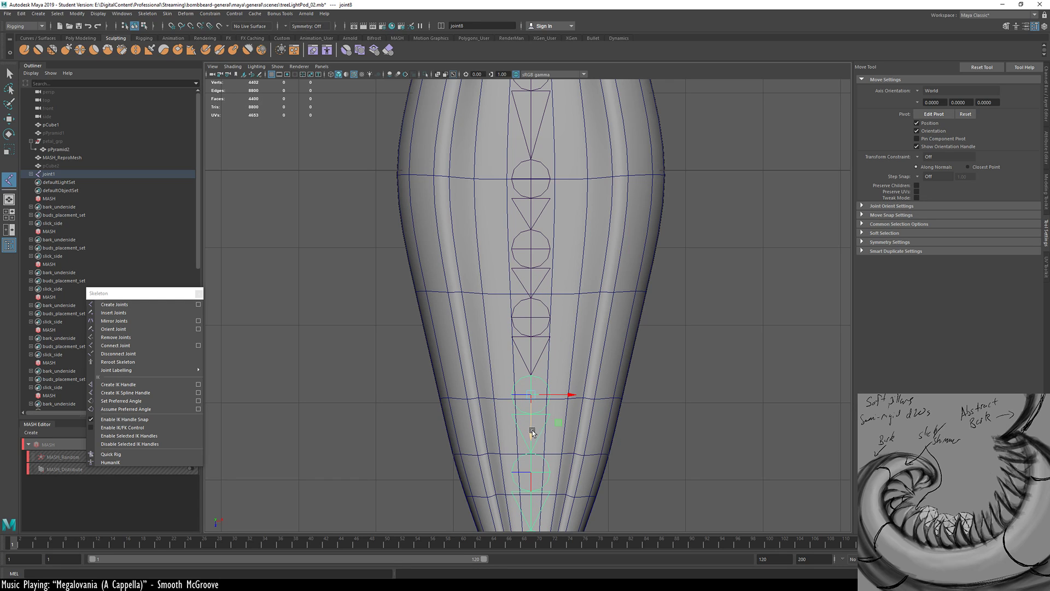
{"action": "mouse_move", "coordinate": [535, 429]}
{"action": "left_mouse_down"}
{"action": "mouse_move", "coordinate": [532, 411]}
{"action": "mouse_move", "coordinate": [531, 425]}
{"action": "left_mouse_up"}
Slide the ninth joint back toward the eighth, placing it just before the nearby edge loop in the tapering part
{"action": "middle_click_drag", "start_coordinate": [531, 424], "coordinate": [523, 289], "text": "alt"}
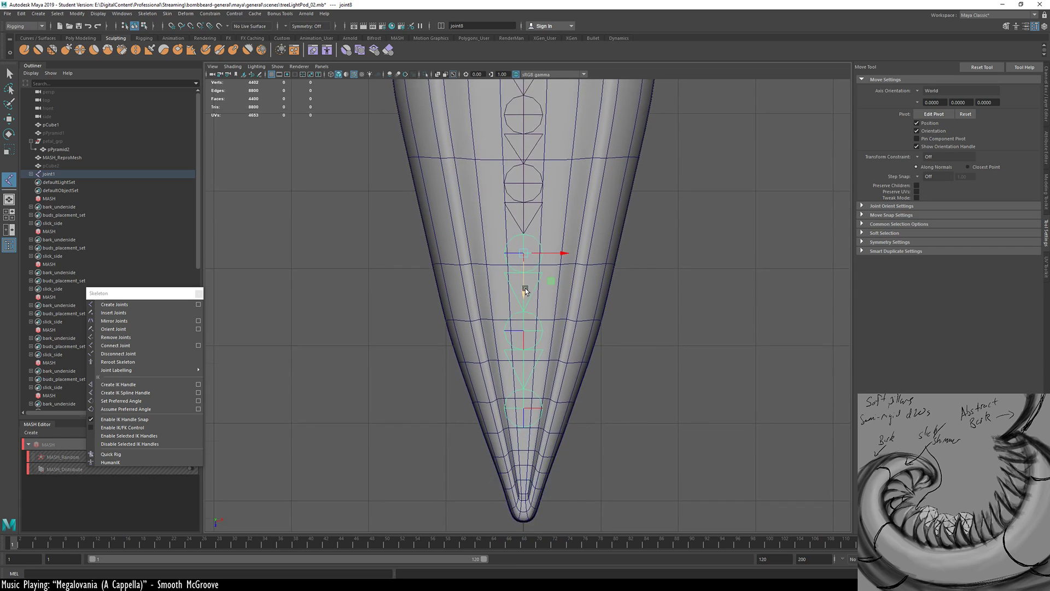
{"action": "left_click", "coordinate": [527, 331]}
{"action": "left_click", "coordinate": [523, 332]}
{"action": "left_click_drag", "start_coordinate": [523, 332], "coordinate": [524, 361]}
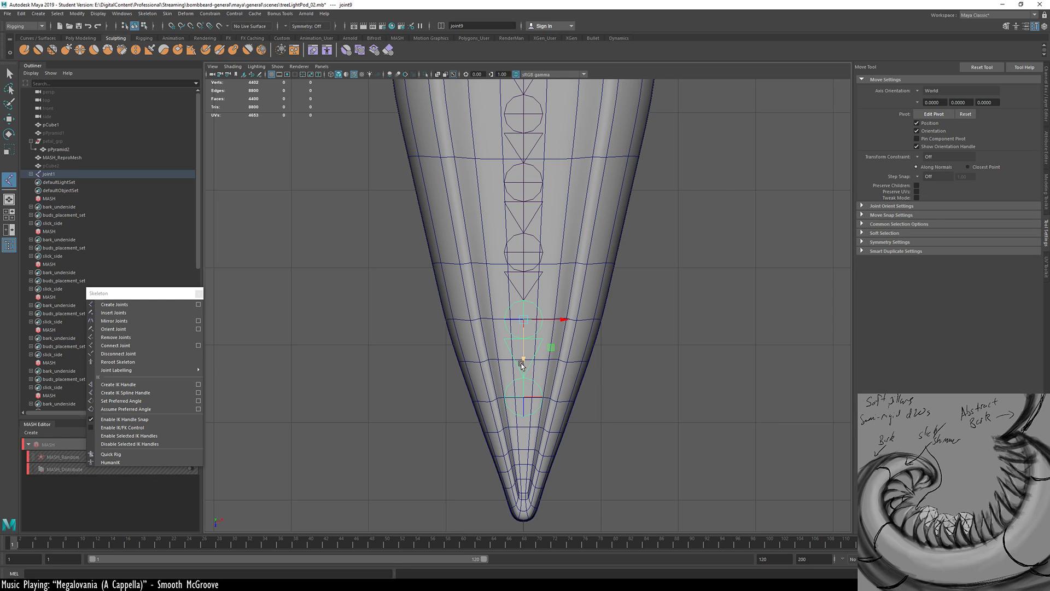
{"action": "left_click_drag", "start_coordinate": [521, 365], "coordinate": [521, 353]}
Move the tenth joint slightly toward the root, midway between two edge loops near the pod's pointed end
{"action": "left_click", "coordinate": [524, 390]}
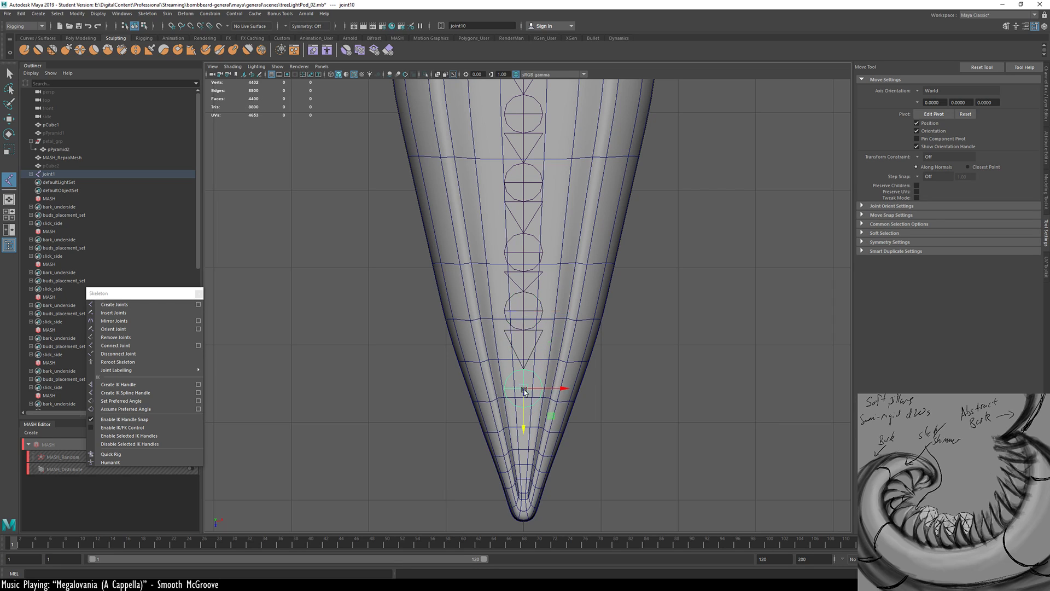
{"action": "left_click_drag", "start_coordinate": [526, 427], "coordinate": [524, 417]}
{"action": "right_click_drag", "start_coordinate": [541, 461], "coordinate": [579, 425], "text": "alt"}
{"action": "middle_click_drag", "start_coordinate": [579, 425], "coordinate": [577, 332], "text": "alt"}
{"action": "right_click_drag", "start_coordinate": [497, 337], "coordinate": [520, 376], "text": "alt"}
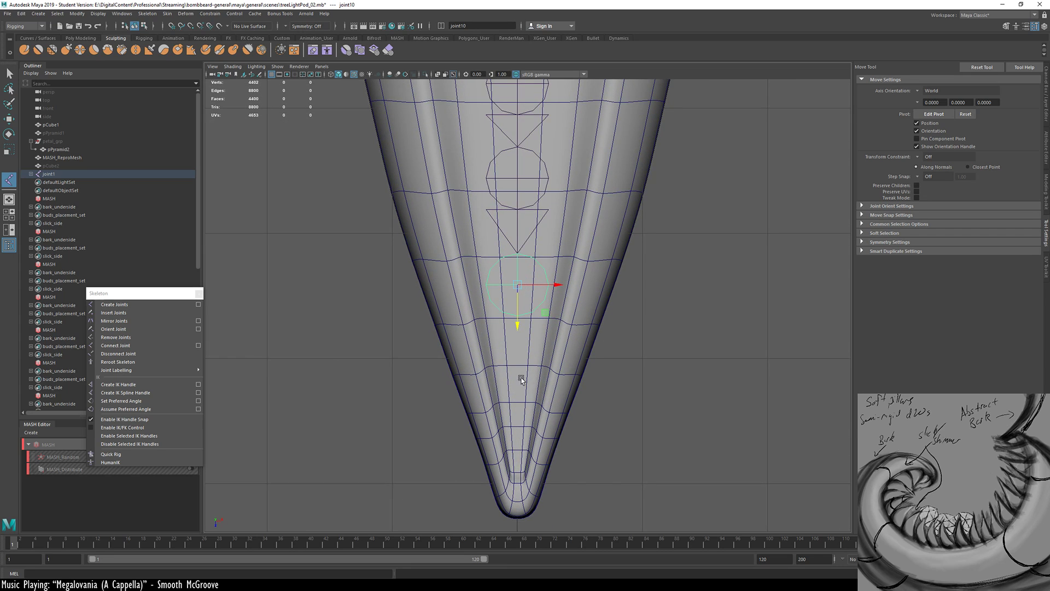
{"action": "middle_click_drag", "start_coordinate": [522, 379], "coordinate": [520, 351], "text": "alt"}
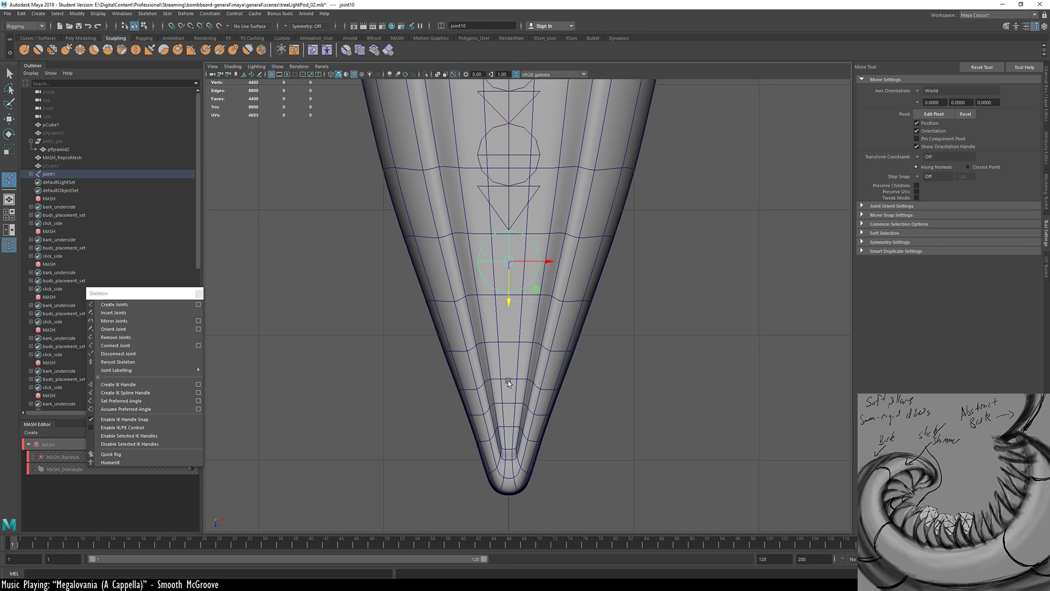
Create a separate, straight chain of four joints running parallel to the centre line, beside the pod's tapering end
{"action": "left_click", "coordinate": [127, 304]}
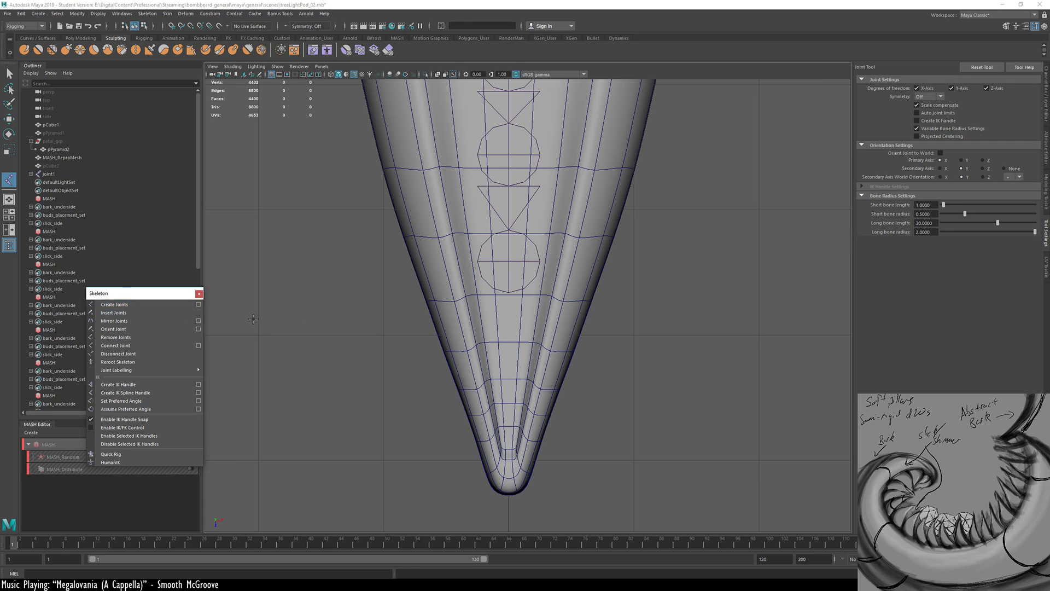
{"action": "right_click_drag", "start_coordinate": [648, 304], "coordinate": [662, 275], "text": "alt"}
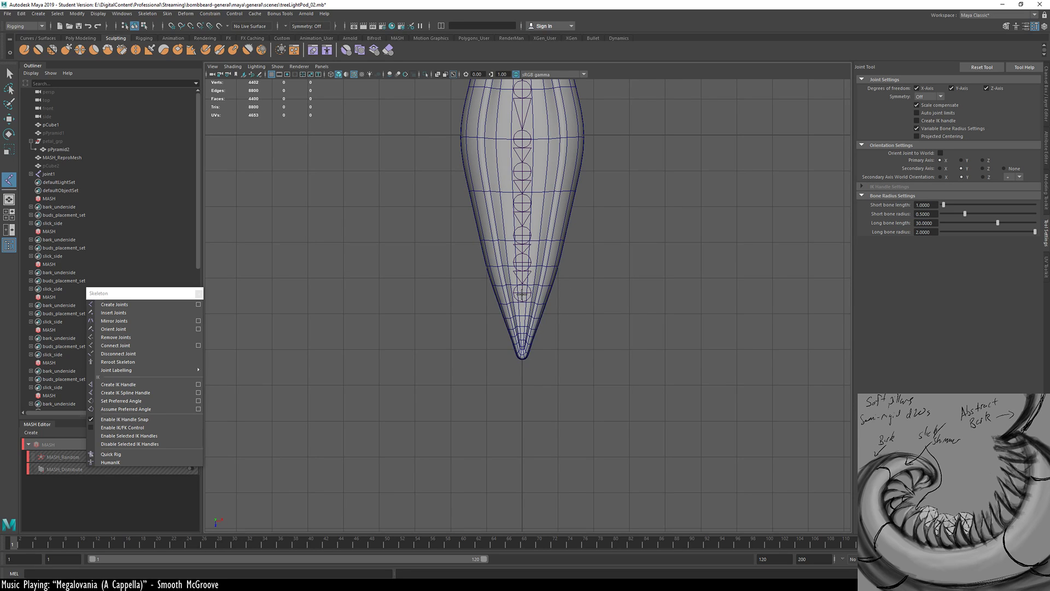
{"action": "left_click", "coordinate": [594, 241]}
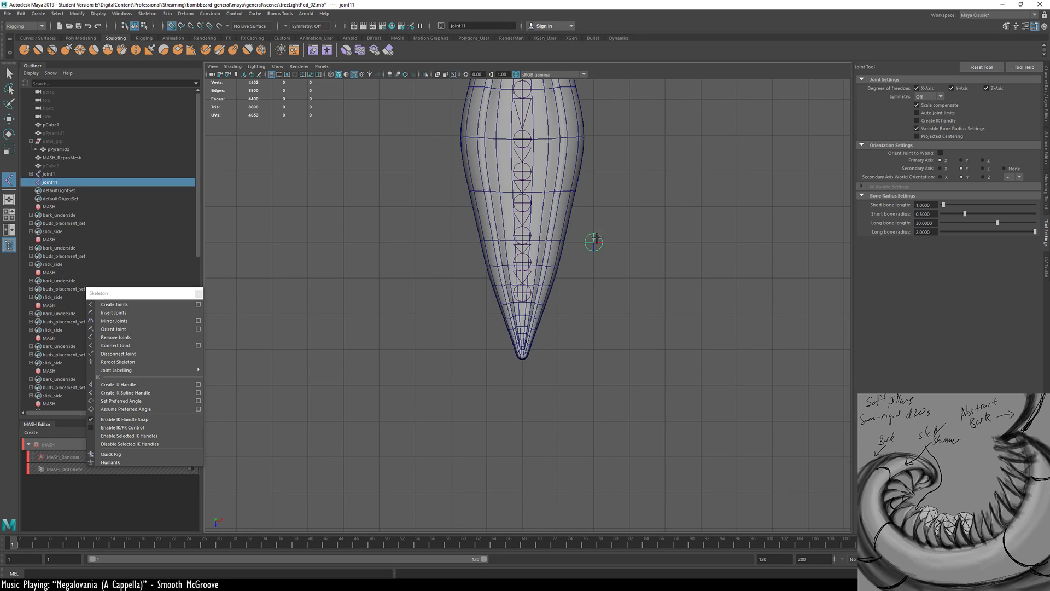
{"action": "left_click", "coordinate": [594, 277]}
{"action": "left_click", "coordinate": [593, 313]}
{"action": "key", "text": "w"}
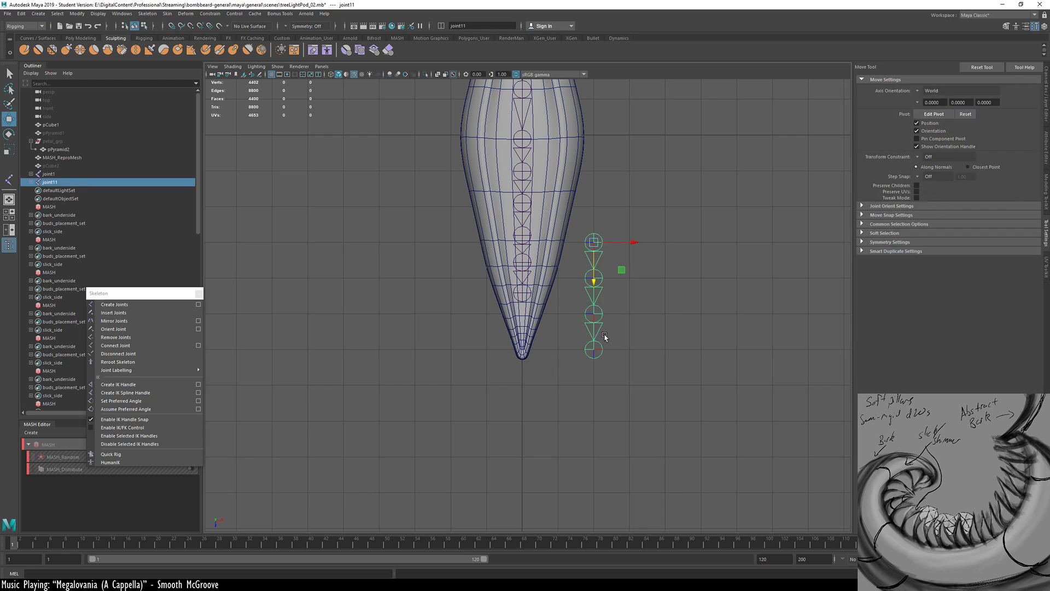
Move the new four-joint chain onto the pod's centre line beyond the tenth joint and parent it to the tenth joint
{"action": "right_click_drag", "start_coordinate": [605, 339], "coordinate": [780, 293], "text": "alt"}
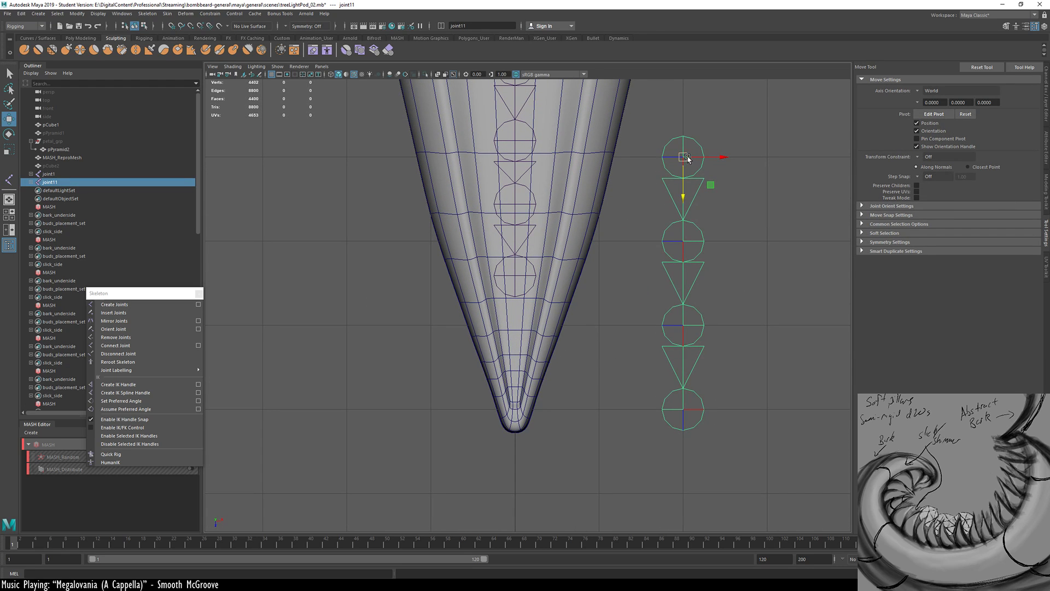
{"action": "left_click_drag", "start_coordinate": [688, 159], "coordinate": [530, 338]}
{"action": "left_click", "coordinate": [515, 277]}
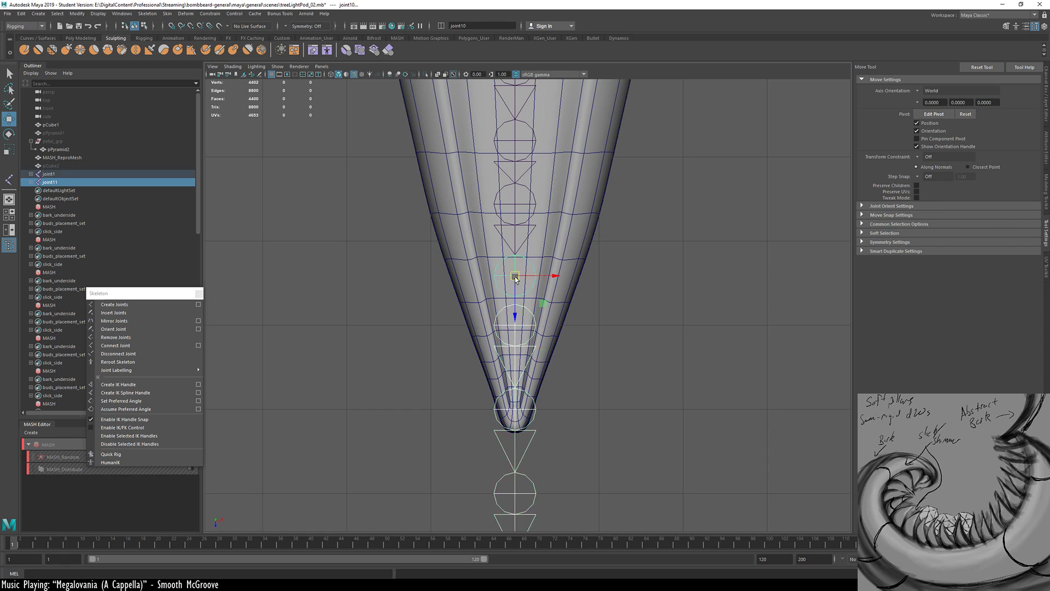
{"action": "key", "text": "p"}
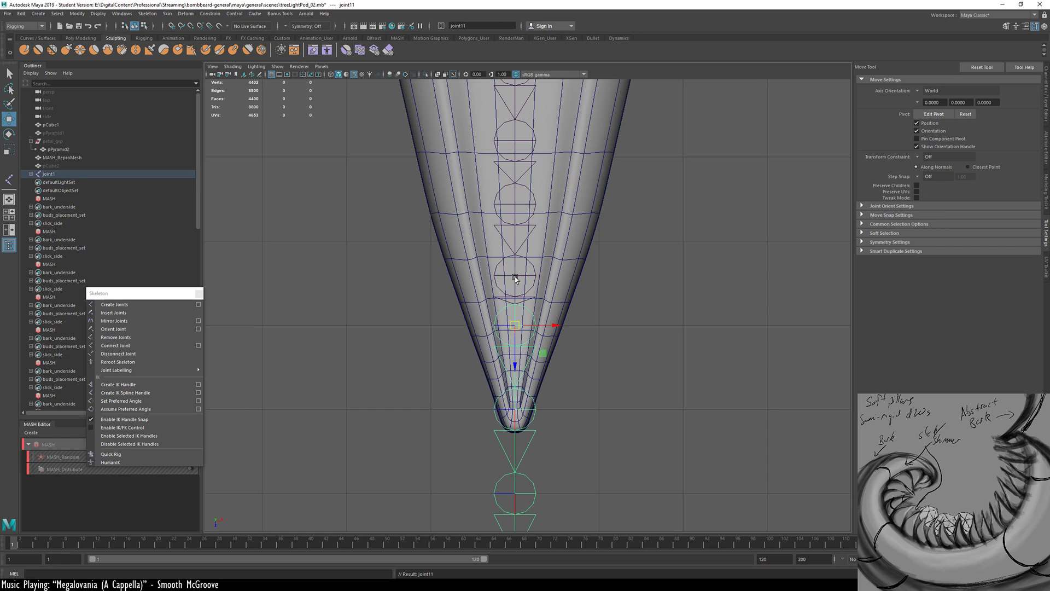
Slide the eleventh joint slightly along the chain axis toward the pod's pointed tip
{"action": "left_click", "coordinate": [643, 304]}
{"action": "scroll", "coordinate": [556, 335], "scroll_direction": "up", "scroll_amount": 8}
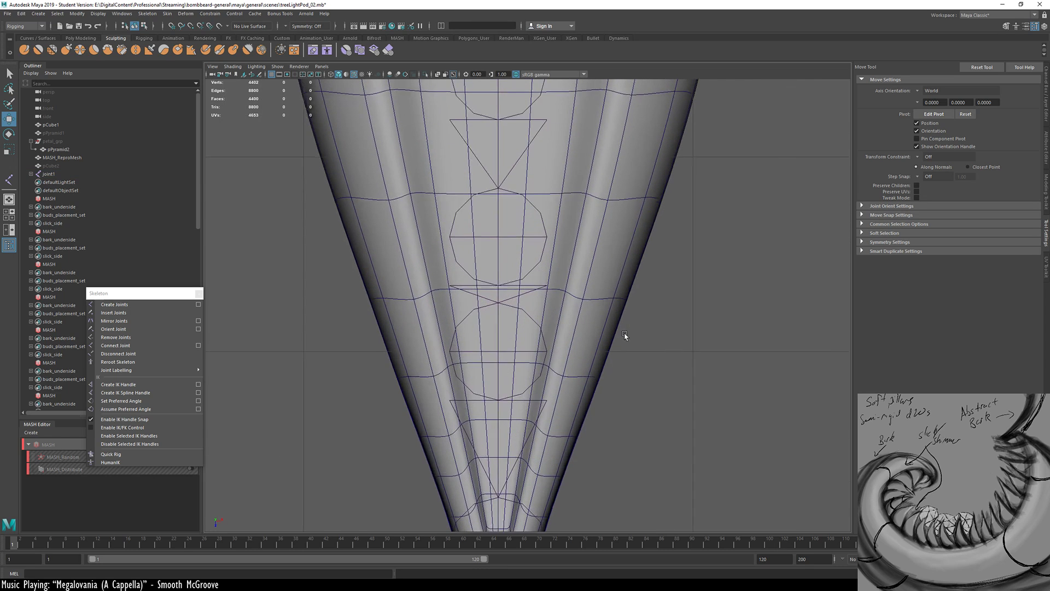
{"action": "left_click", "coordinate": [501, 353]}
{"action": "left_click_drag", "start_coordinate": [499, 389], "coordinate": [502, 401]}
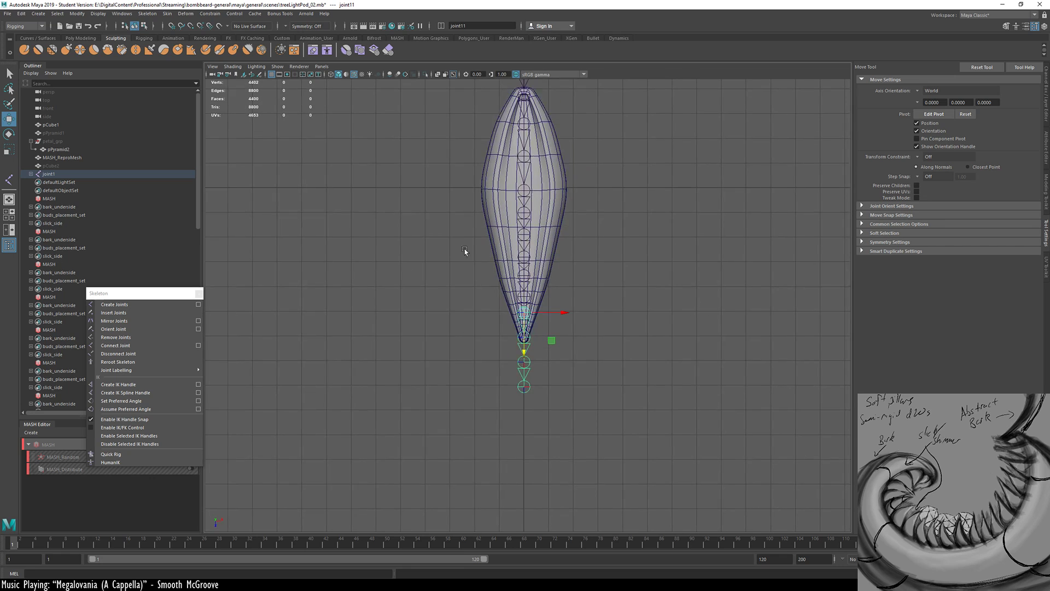
Try a radius of 0.1 with the root joint's whole hierarchy selected, and set the radius back to 0.5
{"action": "scroll", "coordinate": [624, 249], "scroll_direction": "down", "scroll_amount": 8}
{"action": "middle_click_drag", "start_coordinate": [538, 94], "coordinate": [536, 172], "text": "alt"}
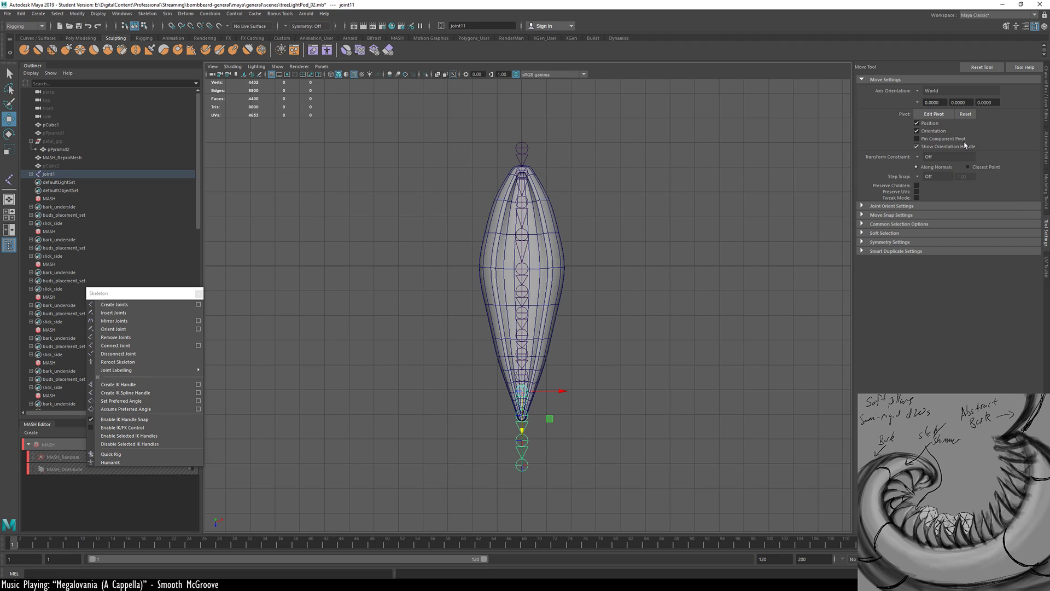
{"action": "left_click", "coordinate": [1041, 139]}
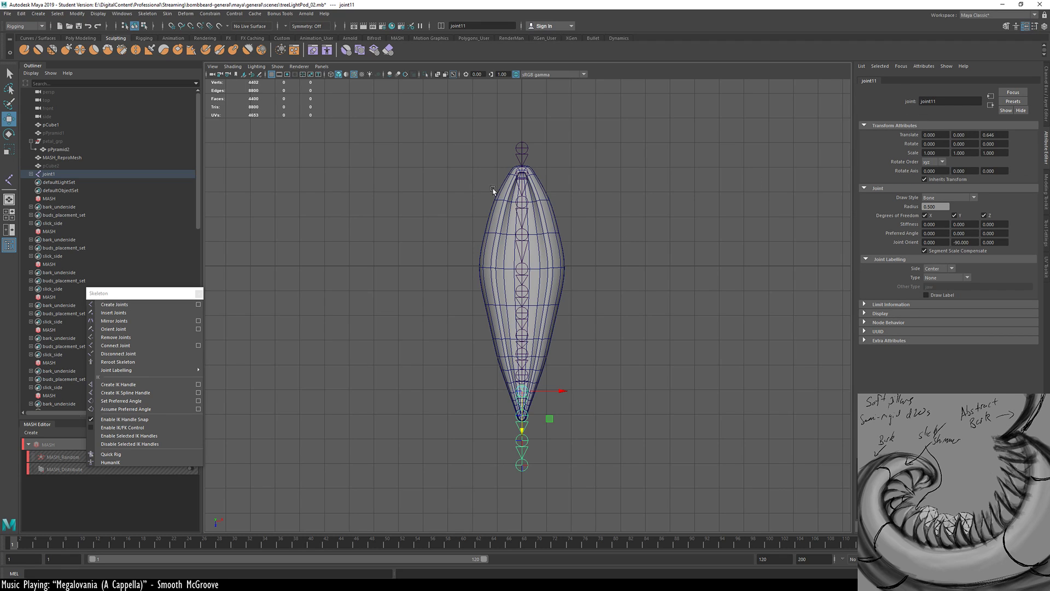
{"action": "left_click", "coordinate": [524, 150]}
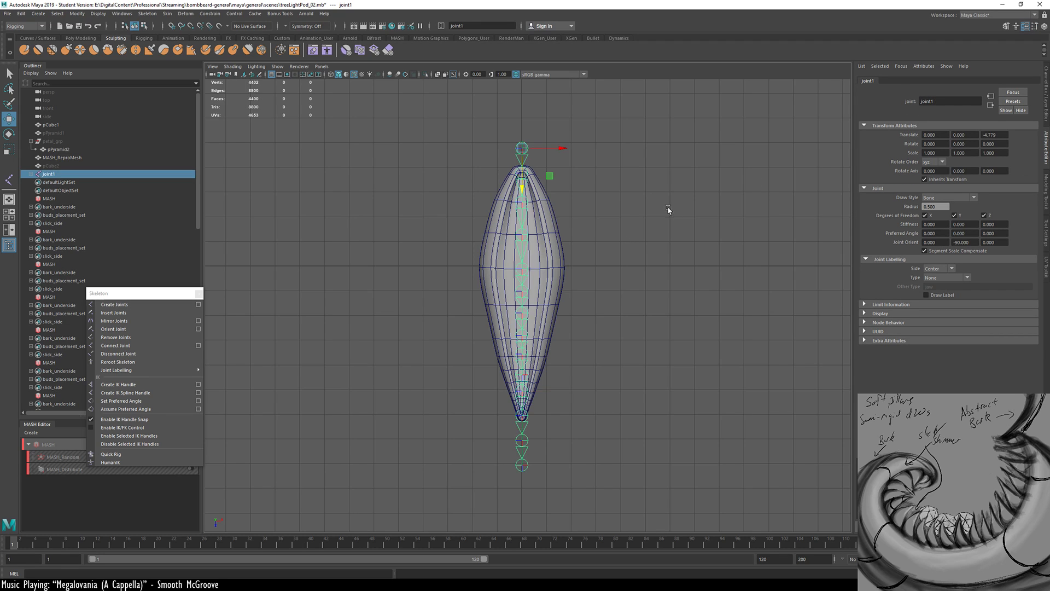
{"action": "right_click", "coordinate": [522, 146]}
{"action": "right_click", "coordinate": [523, 145]}
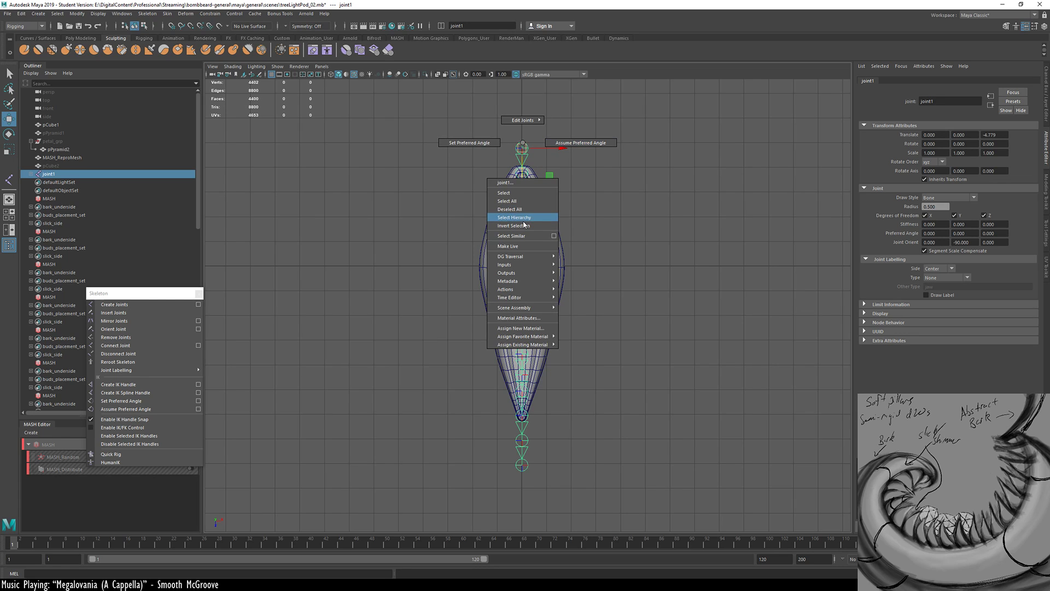
{"action": "left_click", "coordinate": [523, 218]}
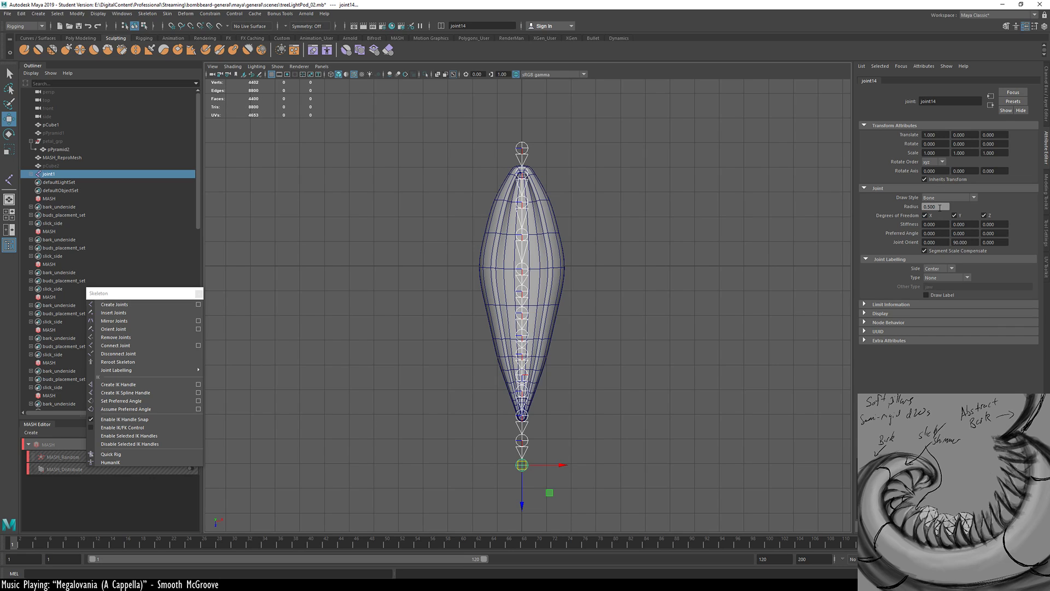
{"action": "type", "text": "0.1"}
{"action": "key", "text": "Return"}
{"action": "type", "text": "0.5"}
{"action": "key", "text": "Return"}
Try a radius of 0.1 on the root joint alone, and return it to 0.5
{"action": "left_click", "coordinate": [523, 148]}
{"action": "left_click_drag", "start_coordinate": [937, 210], "coordinate": [887, 219]}
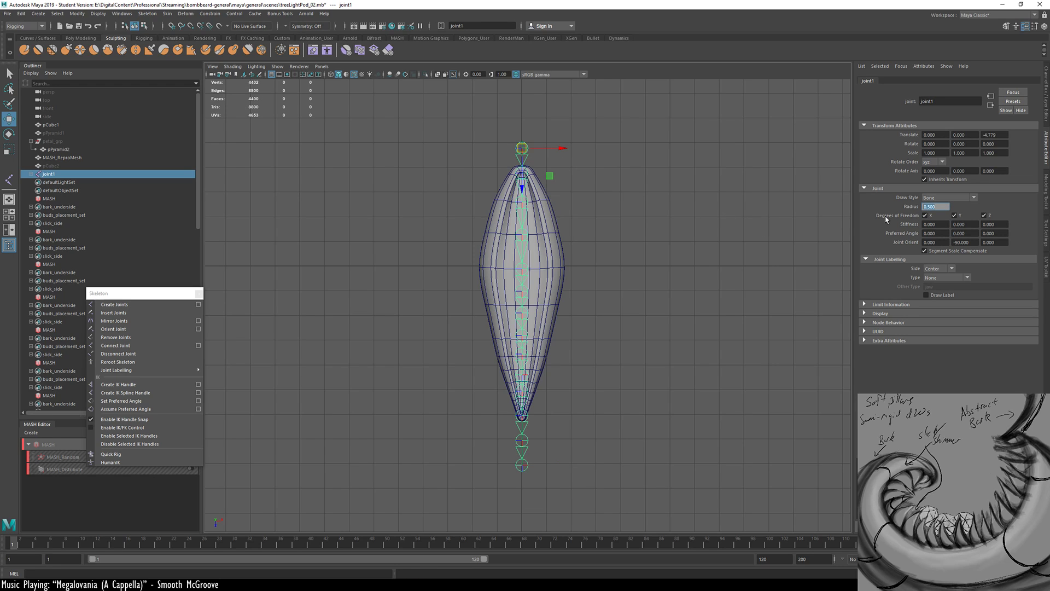
{"action": "type", "text": "0.1"}
{"action": "key", "text": "Return"}
{"action": "type", "text": "0.5"}
{"action": "key", "text": "Return"}
Reduce the global joint display size so the joints are drawn much smaller along the pod's centre line
{"action": "left_click", "coordinate": [94, 13]}
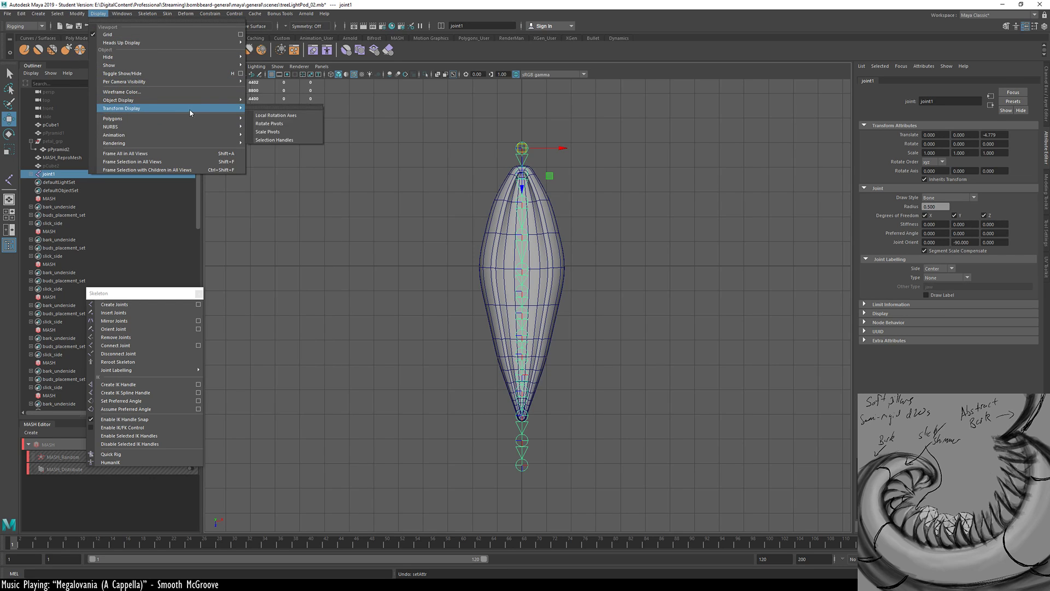
{"action": "mouse_move", "coordinate": [214, 100]}
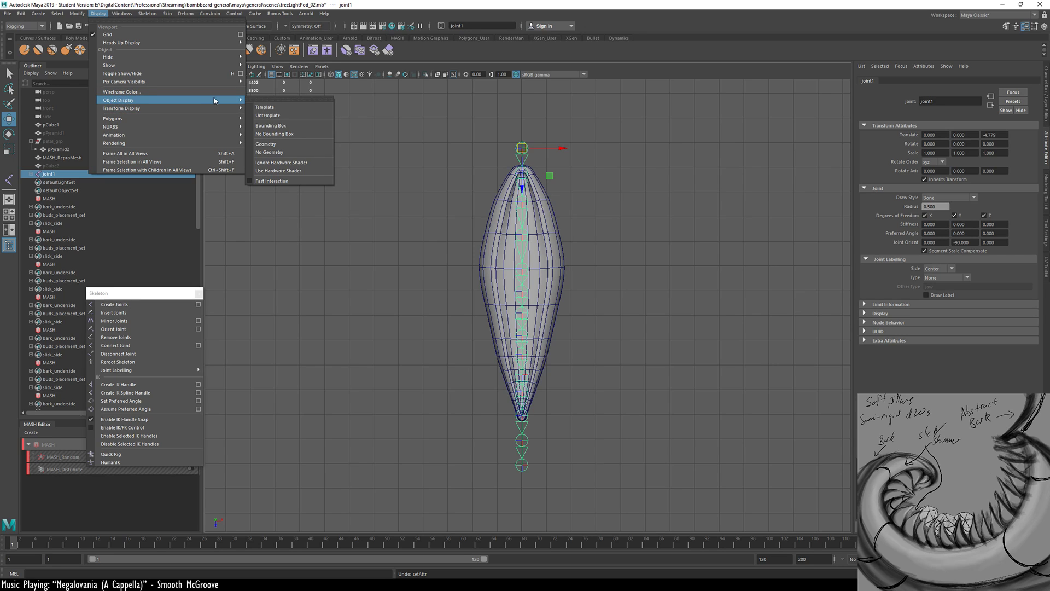
{"action": "mouse_move", "coordinate": [236, 121]}
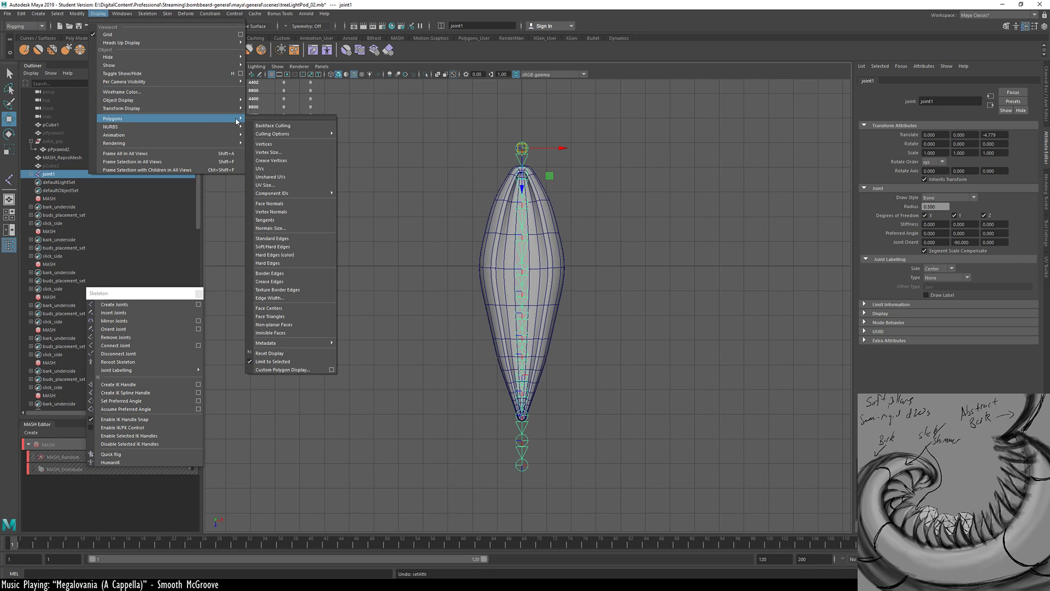
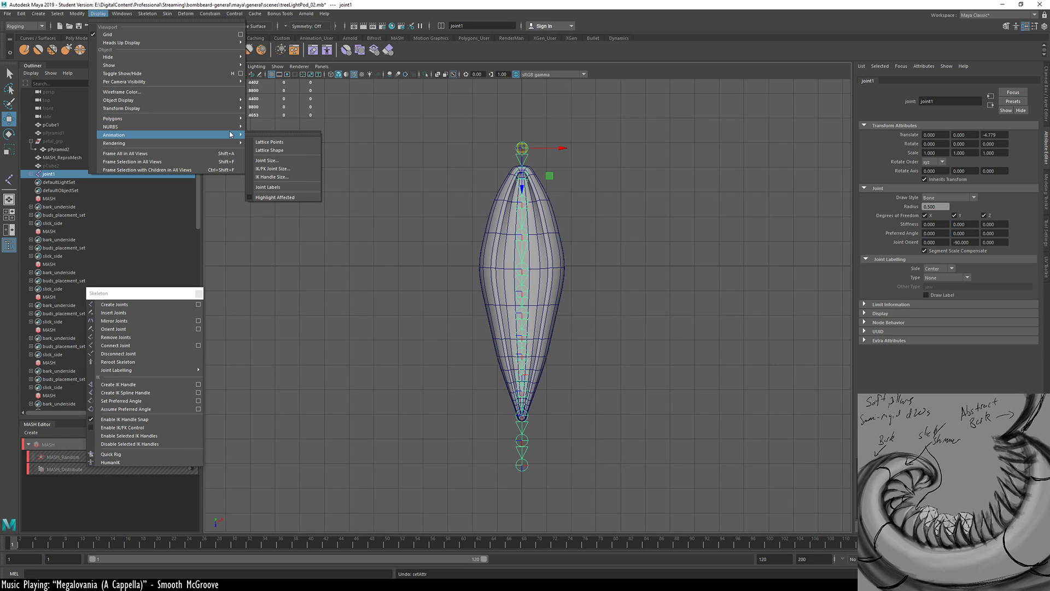
{"action": "left_click", "coordinate": [285, 161]}
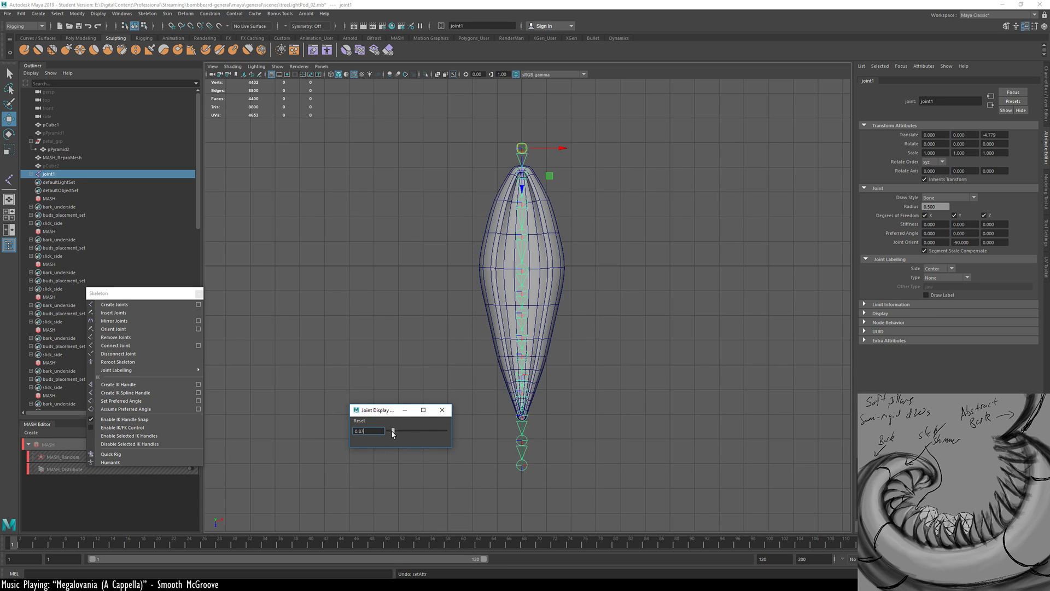
{"action": "left_click_drag", "start_coordinate": [392, 433], "coordinate": [390, 434]}
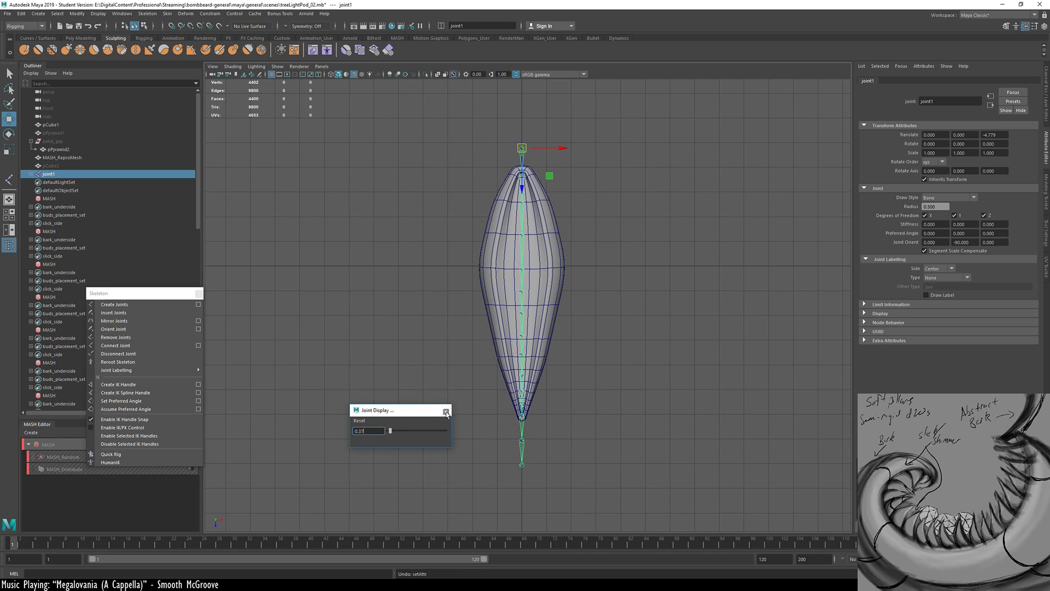
{"action": "left_click", "coordinate": [442, 410]}
Slide the sixth joint back toward the fifth, midway between the two neighbouring edge loops
{"action": "scroll", "coordinate": [638, 441], "scroll_direction": "up", "scroll_amount": 10}
{"action": "mouse_move", "coordinate": [500, 465]}
{"action": "middle_mouse_down", "text": "alt"}
{"action": "mouse_move", "coordinate": [529, 164]}
{"action": "mouse_move", "coordinate": [499, 195]}
{"action": "mouse_move", "coordinate": [477, 409]}
{"action": "mouse_move", "coordinate": [476, 376]}
{"action": "mouse_move", "coordinate": [482, 477]}
{"action": "middle_mouse_up", "text": "alt"}
{"action": "mouse_move", "coordinate": [557, 257]}
{"action": "middle_mouse_down", "text": "alt"}
{"action": "mouse_move", "coordinate": [527, 451]}
{"action": "mouse_move", "coordinate": [543, 496]}
{"action": "middle_mouse_up", "text": "alt"}
{"action": "middle_click_drag", "start_coordinate": [543, 439], "coordinate": [521, 235], "text": "alt"}
{"action": "left_click", "coordinate": [489, 197]}
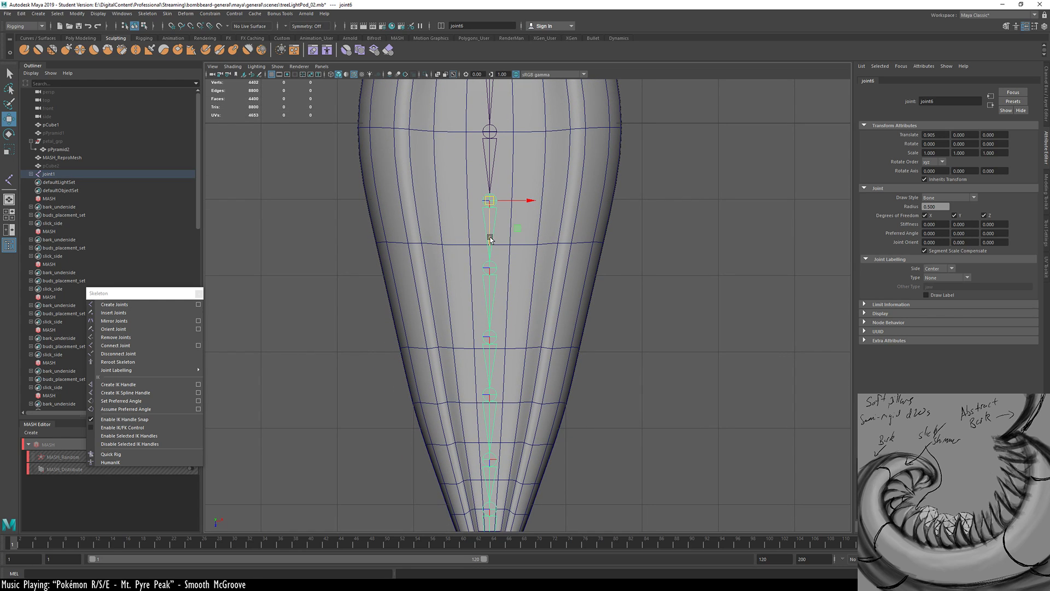
{"action": "left_click_drag", "start_coordinate": [491, 237], "coordinate": [490, 226]}
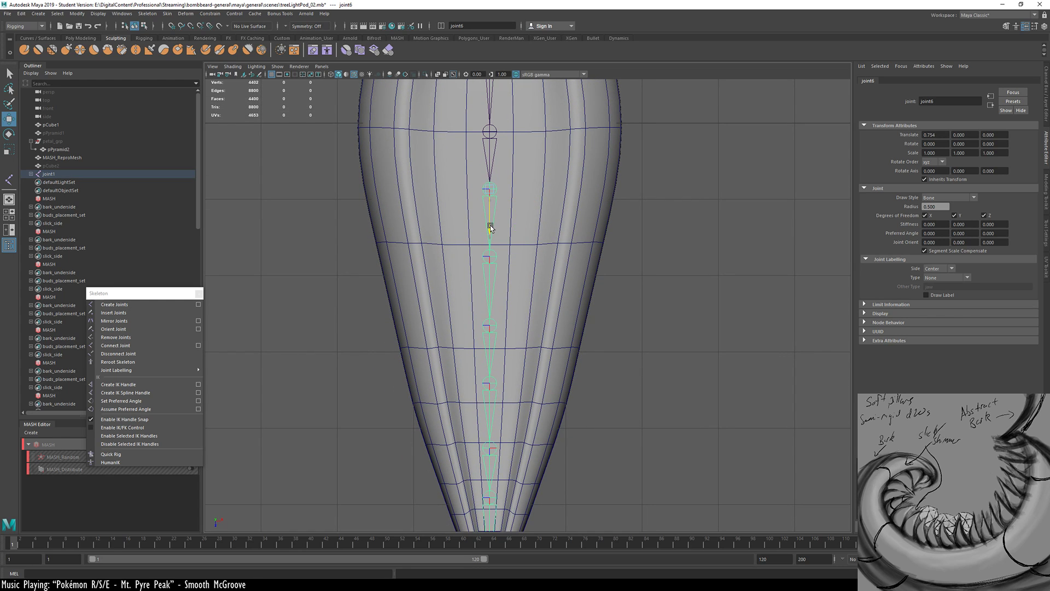
Slide the seventh joint back onto its nearby edge loop and the eighth joint midway between the following two loops
{"action": "left_click", "coordinate": [489, 257]}
{"action": "left_click_drag", "start_coordinate": [490, 297], "coordinate": [491, 287]}
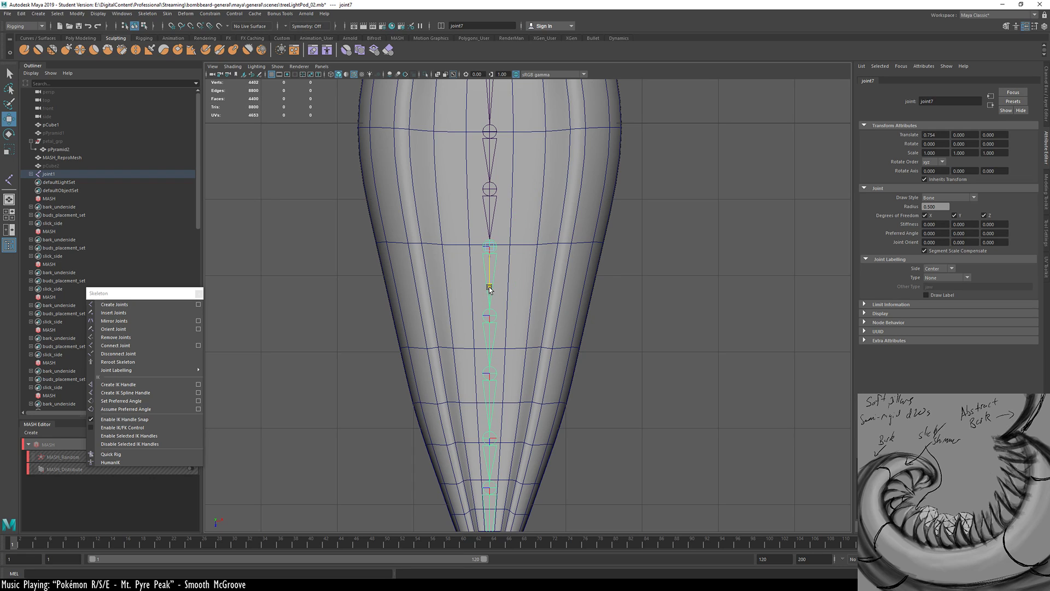
{"action": "left_click", "coordinate": [490, 316]}
{"action": "left_click_drag", "start_coordinate": [490, 337], "coordinate": [488, 322]}
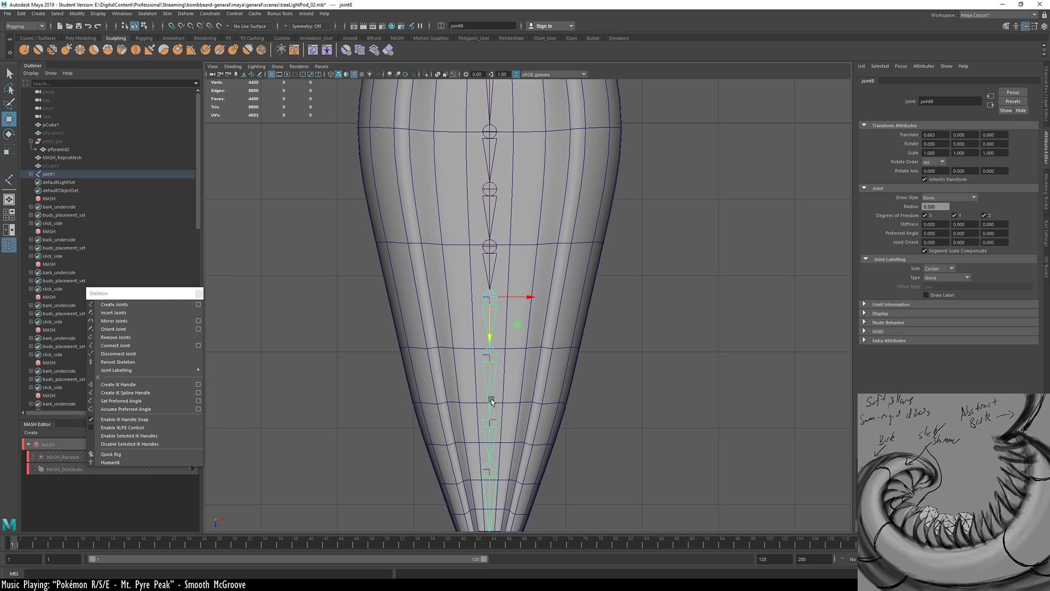
Slide the ninth joint back toward the eighth, onto the edge loop just before it
{"action": "middle_click_drag", "start_coordinate": [477, 371], "coordinate": [454, 276], "text": "alt"}
{"action": "left_click", "coordinate": [461, 264]}
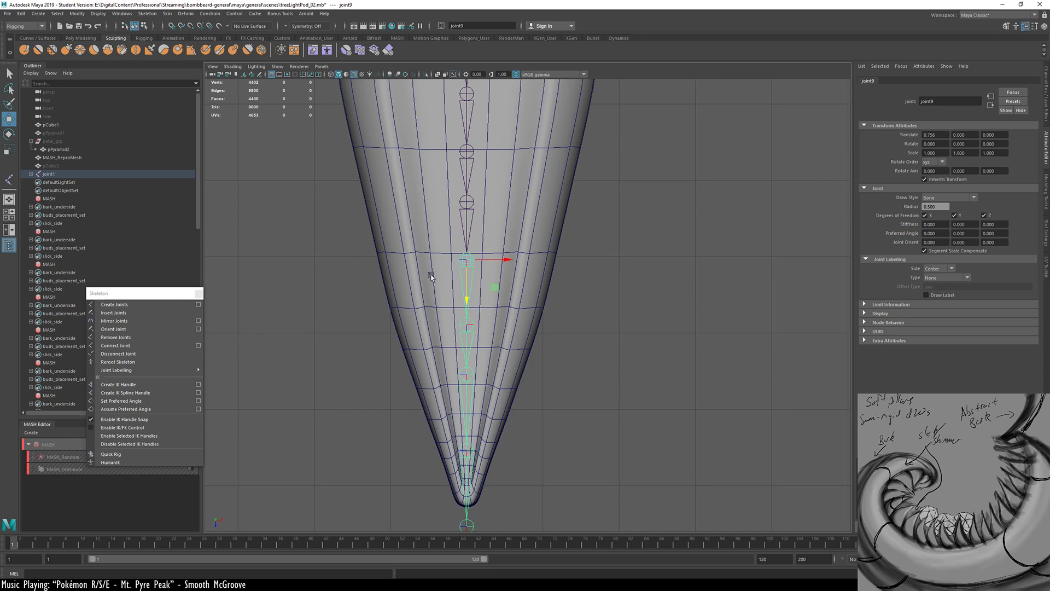
{"action": "right_click_drag", "start_coordinate": [428, 274], "coordinate": [868, 295], "text": "alt"}
{"action": "key", "text": "f"}
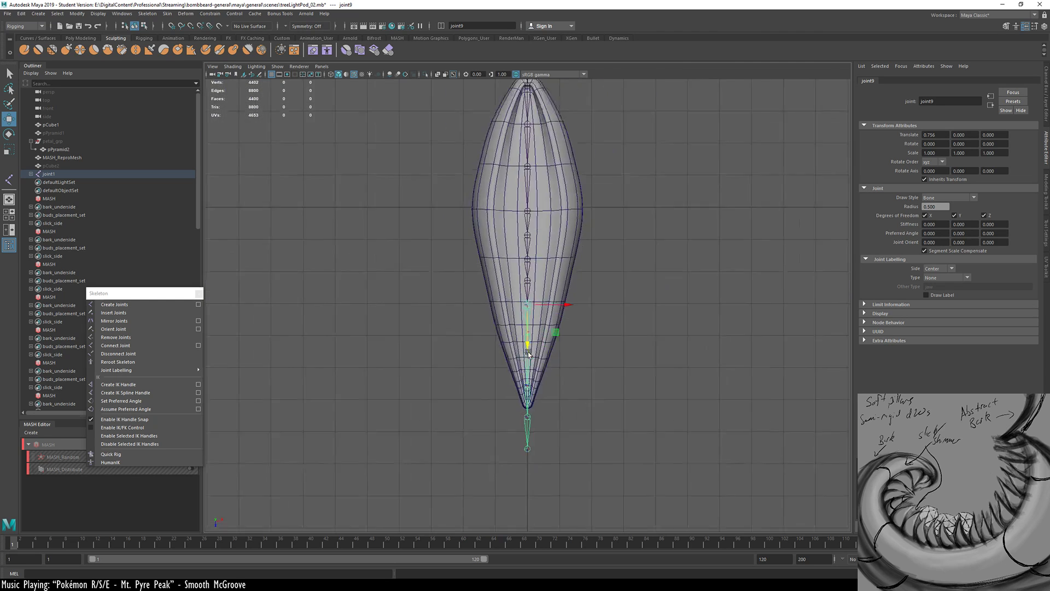
{"action": "right_click_drag", "start_coordinate": [494, 316], "coordinate": [597, 329], "text": "alt"}
{"action": "left_click_drag", "start_coordinate": [530, 336], "coordinate": [531, 309]}
Slide the tenth and eleventh joints back onto the next two edge loops past the ninth joint
{"action": "middle_click_drag", "start_coordinate": [581, 359], "coordinate": [589, 189], "text": "alt"}
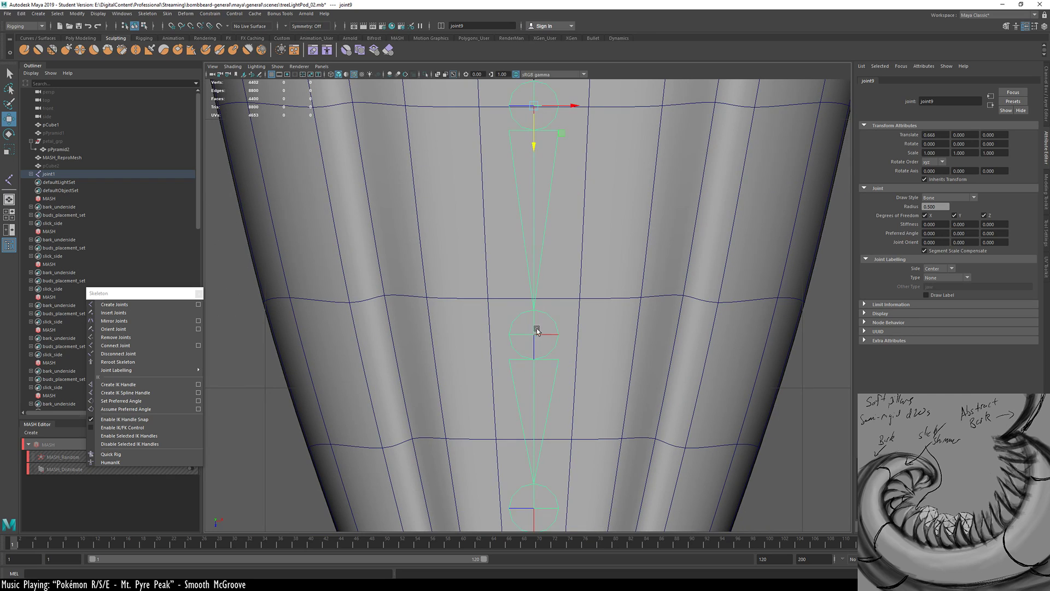
{"action": "left_click", "coordinate": [534, 331]}
{"action": "left_click_drag", "start_coordinate": [535, 369], "coordinate": [536, 334]}
{"action": "middle_click_drag", "start_coordinate": [534, 363], "coordinate": [529, 174], "text": "alt"}
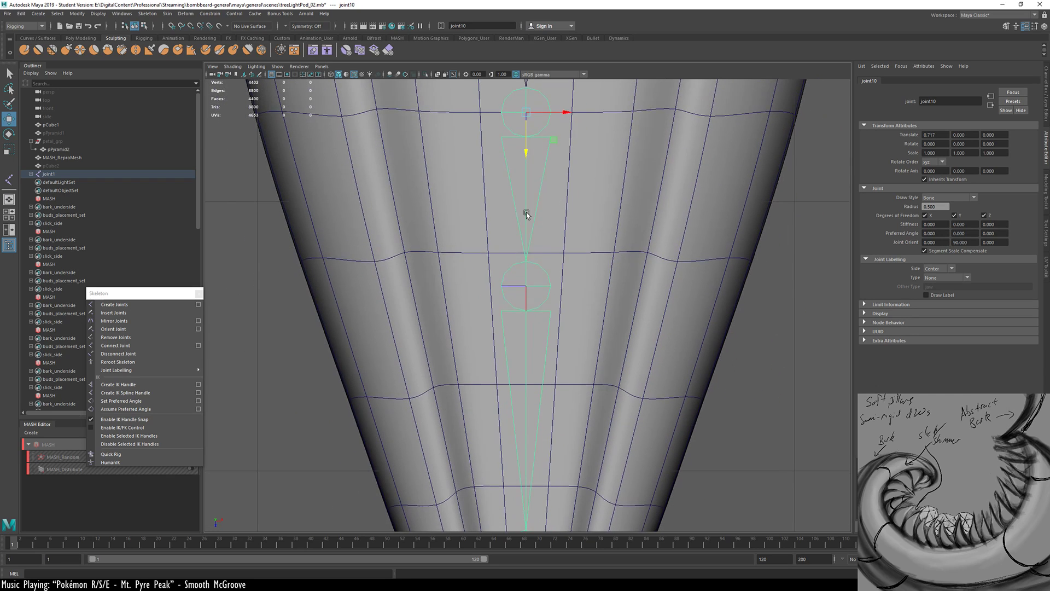
{"action": "left_click", "coordinate": [525, 283]}
{"action": "left_click_drag", "start_coordinate": [541, 331], "coordinate": [532, 293]}
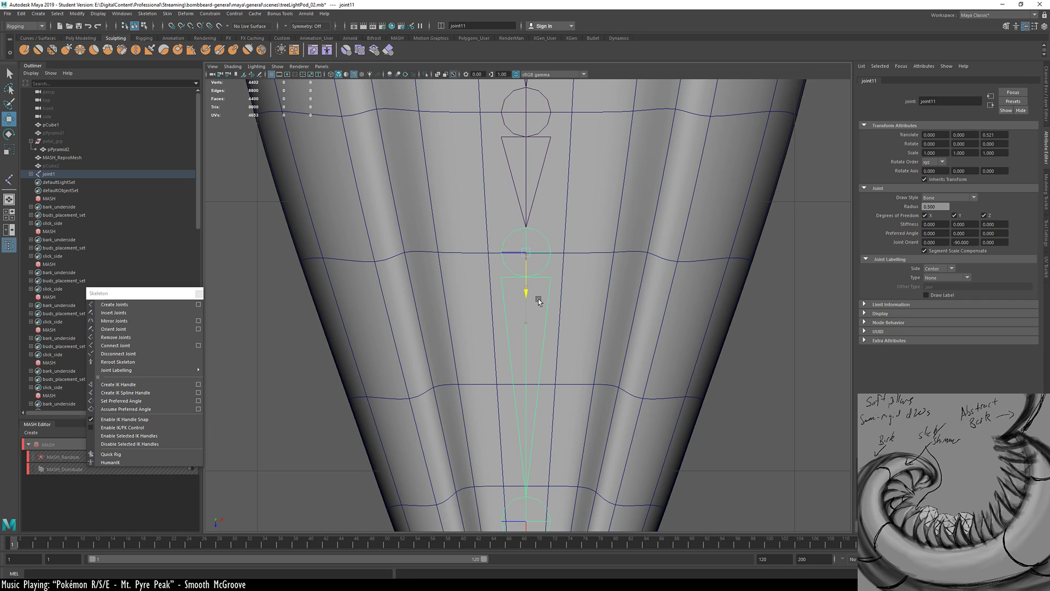
Slide the twelfth joint back toward the root, onto the first edge loop past the eleventh joint
{"action": "middle_click_drag", "start_coordinate": [528, 377], "coordinate": [517, 249], "text": "alt"}
{"action": "left_click", "coordinate": [512, 398]}
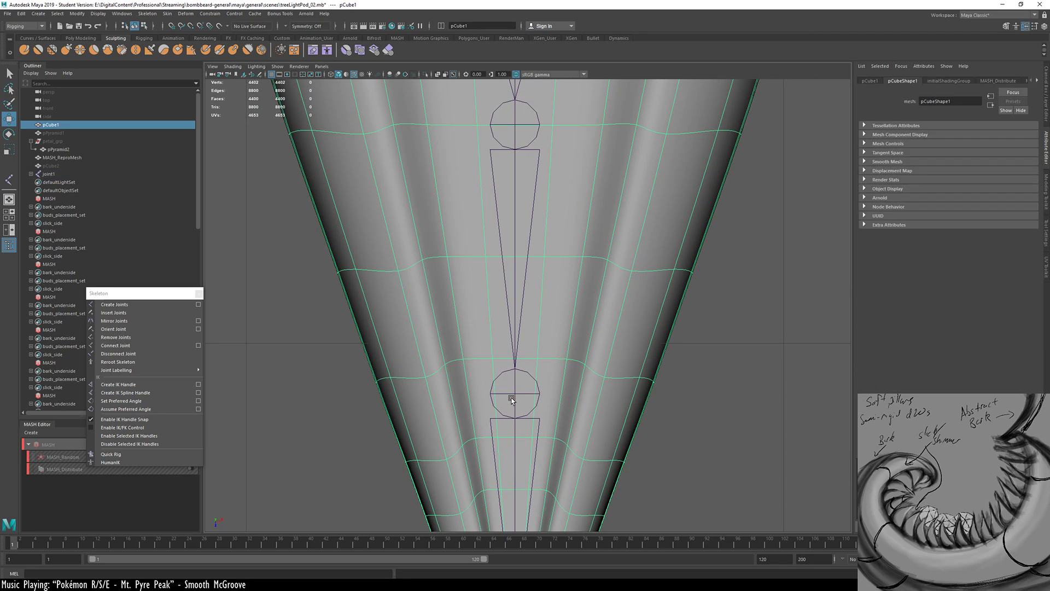
{"action": "left_click", "coordinate": [513, 398]}
{"action": "middle_click_drag", "start_coordinate": [524, 432], "coordinate": [523, 322], "text": "alt"}
{"action": "left_click_drag", "start_coordinate": [523, 324], "coordinate": [524, 298]}
Slide the thirteenth joint back along the chain axis, onto the first edge loop past the twelfth joint
{"action": "middle_click_drag", "start_coordinate": [532, 375], "coordinate": [522, 273], "text": "alt"}
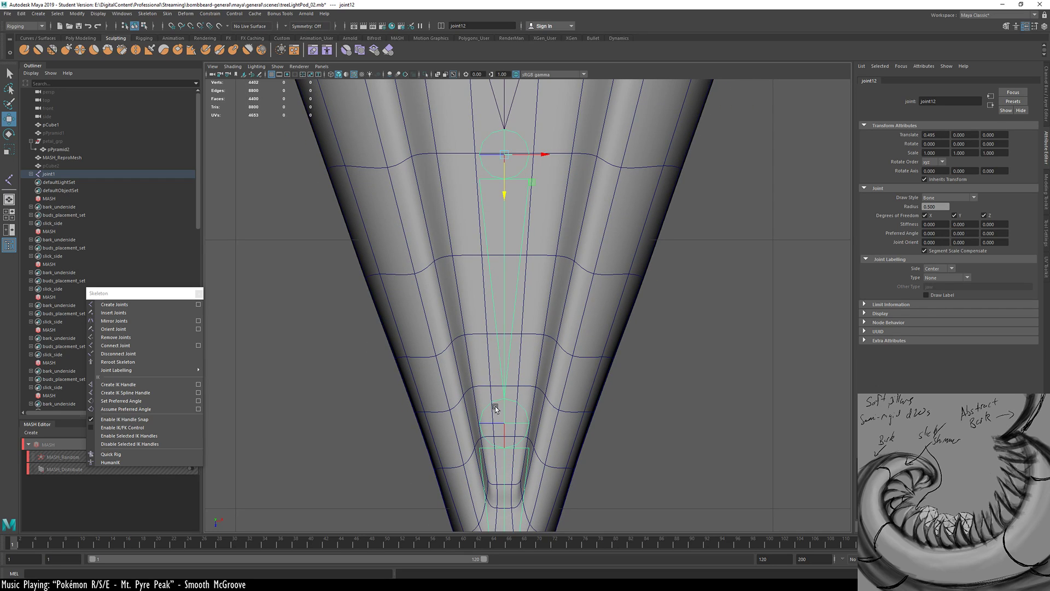
{"action": "left_click", "coordinate": [497, 414]}
{"action": "left_click", "coordinate": [504, 422]}
{"action": "left_click_drag", "start_coordinate": [537, 444], "coordinate": [540, 319]}
{"action": "key", "text": "ctrl+z"}
{"action": "left_click_drag", "start_coordinate": [504, 467], "coordinate": [613, 282]}
{"action": "middle_click_drag", "start_coordinate": [567, 441], "coordinate": [563, 378], "text": "alt"}
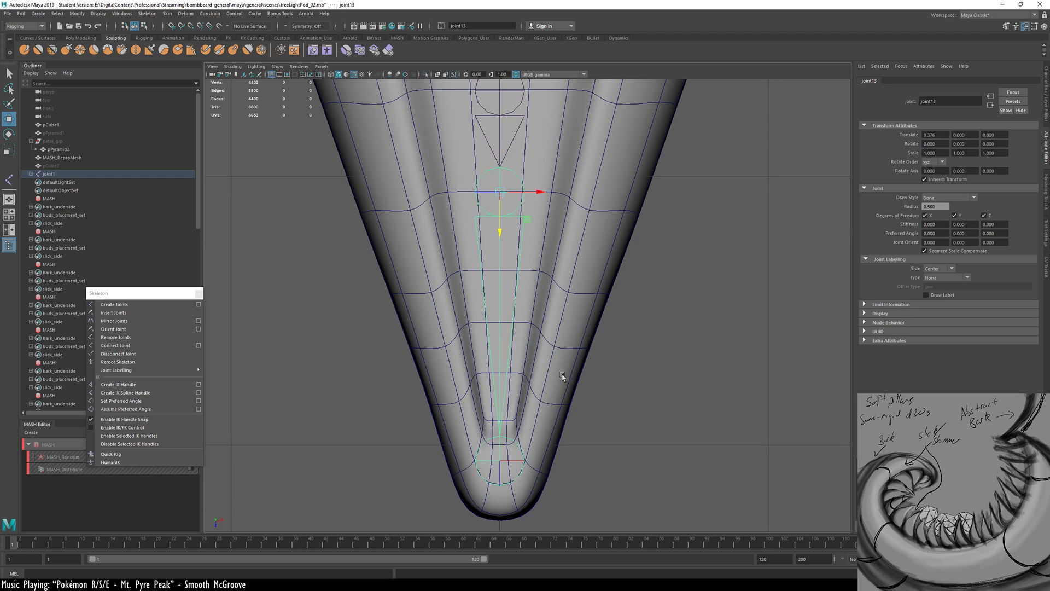
Slide the fourteenth joint back along the chain axis, onto the second edge loop past the thirteenth joint
{"action": "left_click", "coordinate": [501, 454]}
{"action": "middle_click_drag", "start_coordinate": [660, 436], "coordinate": [630, 296]}
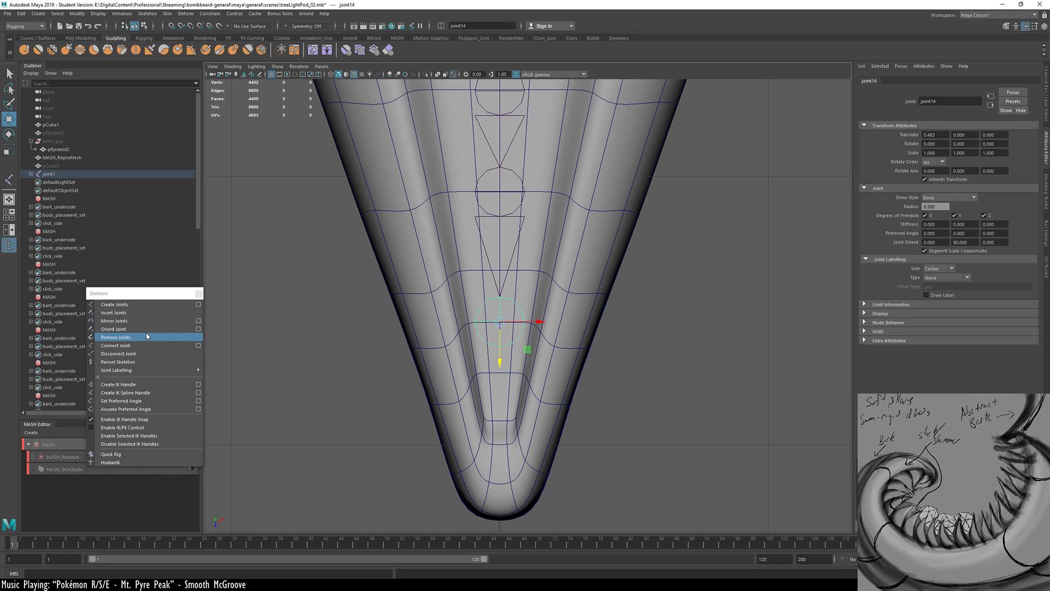
Try to insert another joint past the fourteenth joint, toward the pod's narrow tip
{"action": "left_click", "coordinate": [146, 313]}
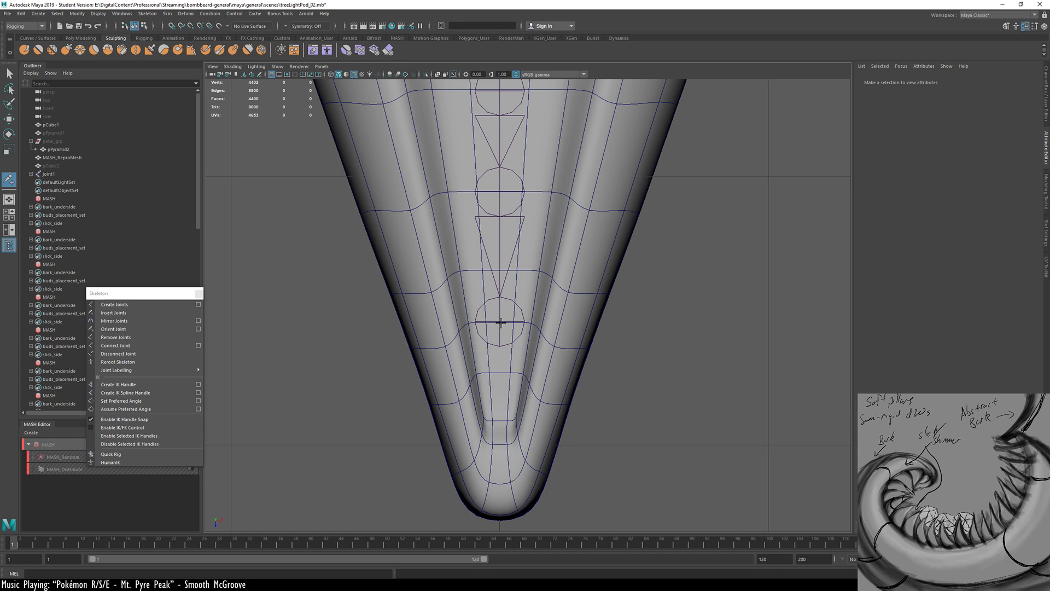
{"action": "left_click_drag", "start_coordinate": [500, 322], "coordinate": [500, 328]}
{"action": "left_click", "coordinate": [500, 396]}
Create a separate two-joint chain beside the pod, running parallel to its length
{"action": "left_click", "coordinate": [114, 304]}
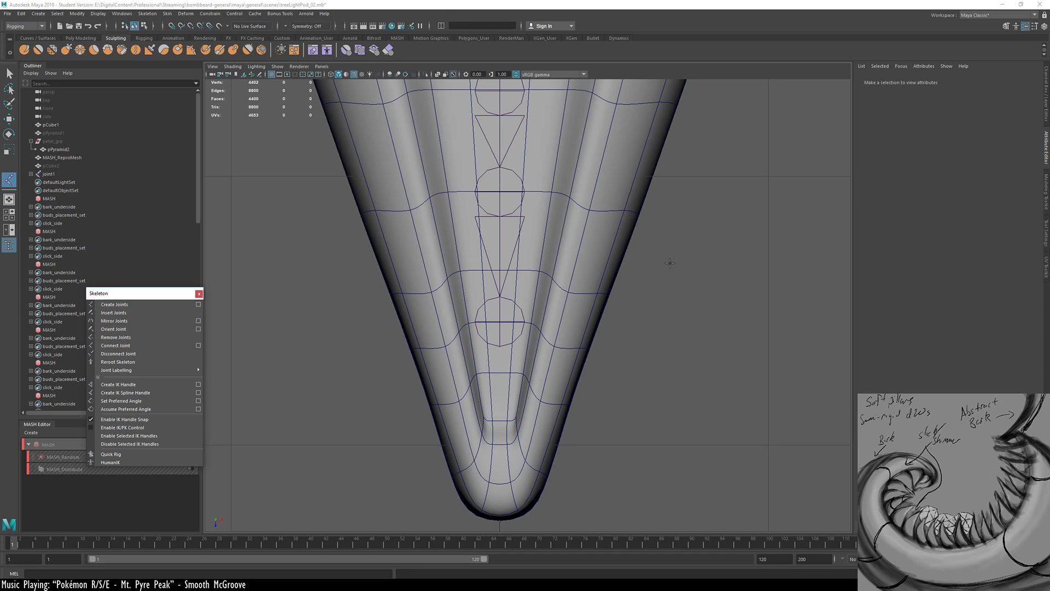
{"action": "left_click", "coordinate": [771, 176]}
{"action": "left_click", "coordinate": [761, 410]}
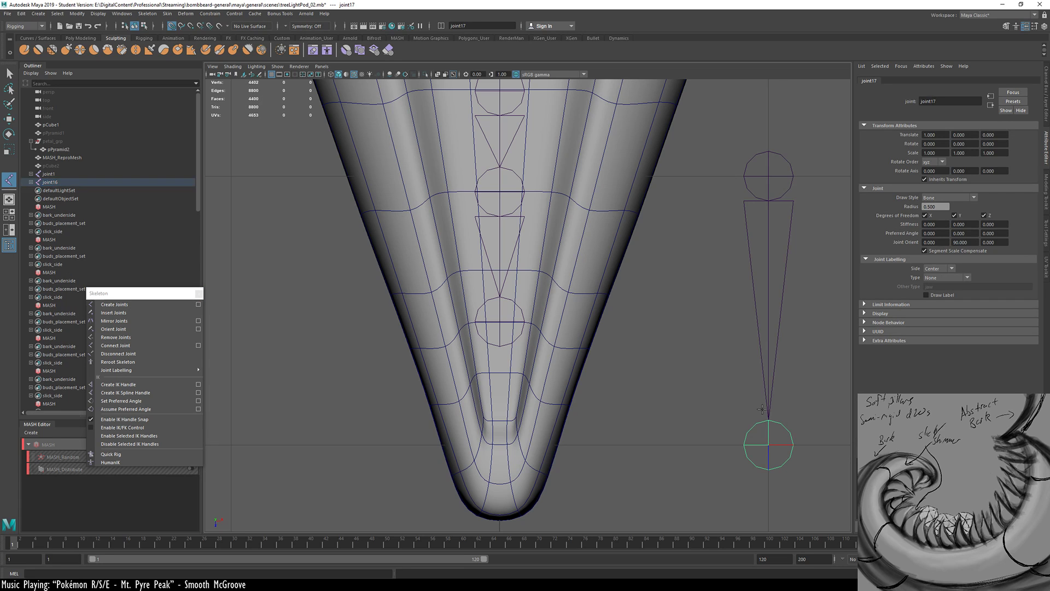
{"action": "key", "text": "Return"}
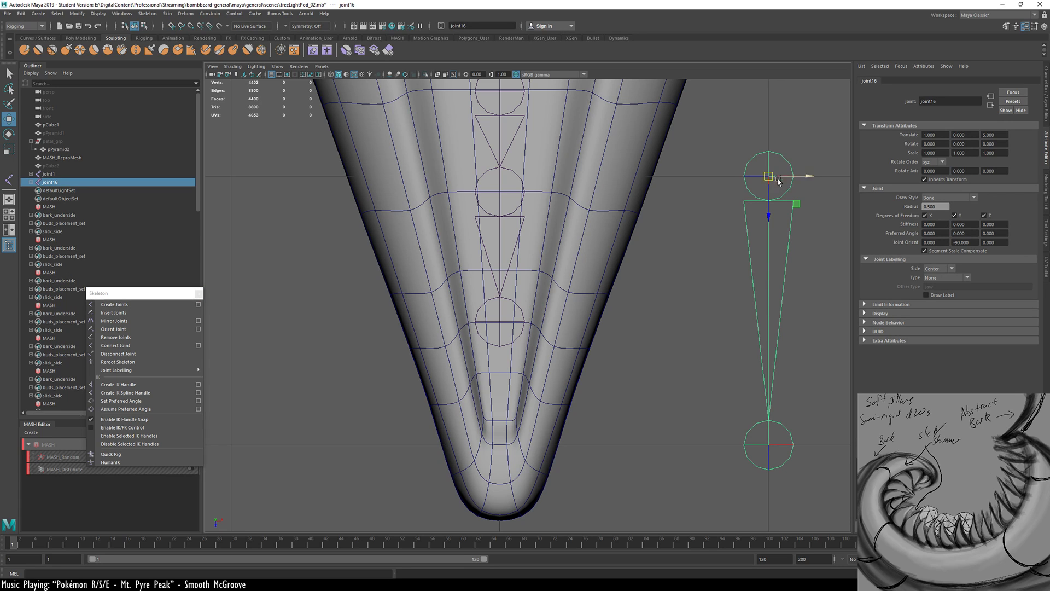
Snap the new two-joint chain to the grid on the pod's centreline near the tip, and parent it under the fourteenth joint
{"action": "key", "text": "c"}
{"action": "key", "text": "x"}
{"action": "left_click_drag", "start_coordinate": [796, 205], "coordinate": [527, 472]}
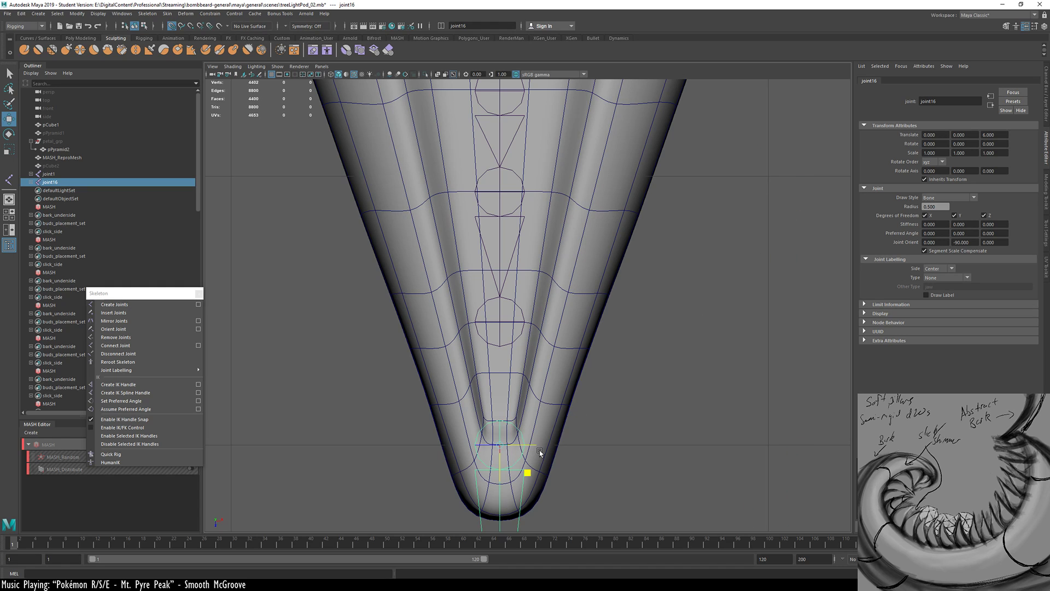
{"action": "left_click", "coordinate": [502, 326], "text": "shift"}
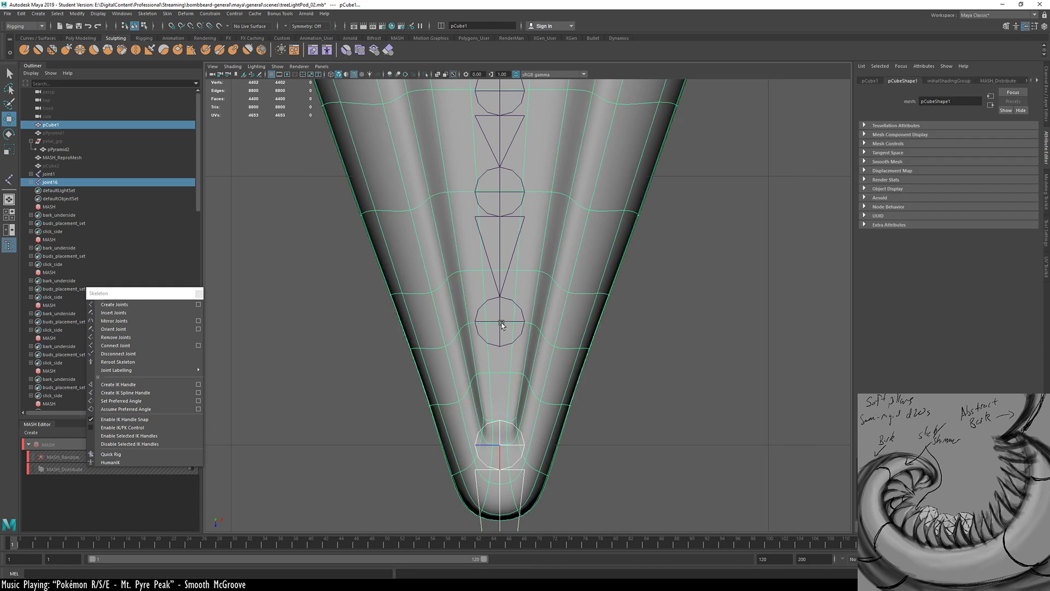
{"action": "left_click", "coordinate": [498, 323]}
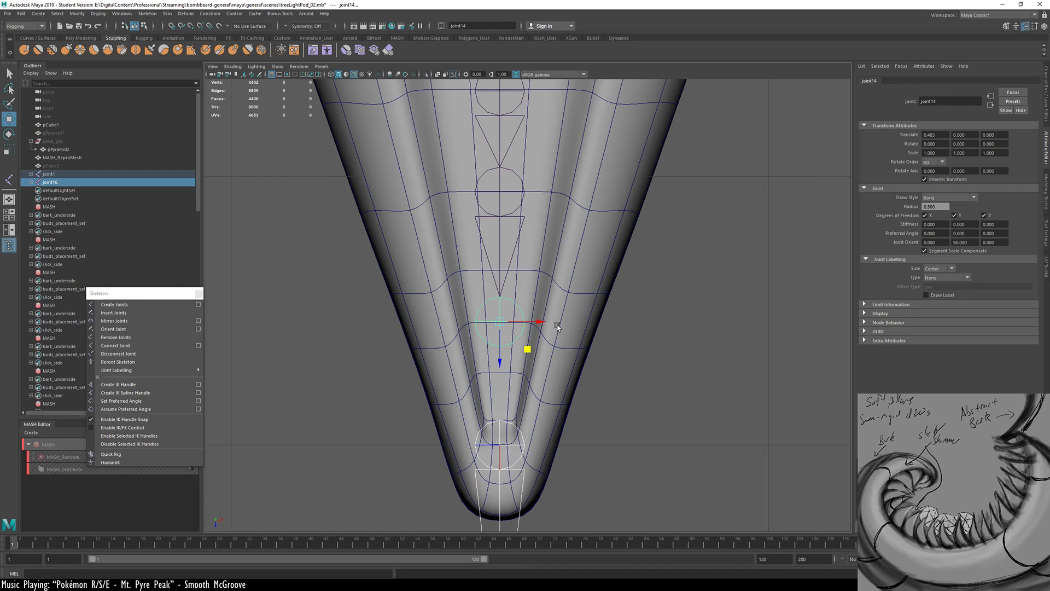
{"action": "key", "text": "p"}
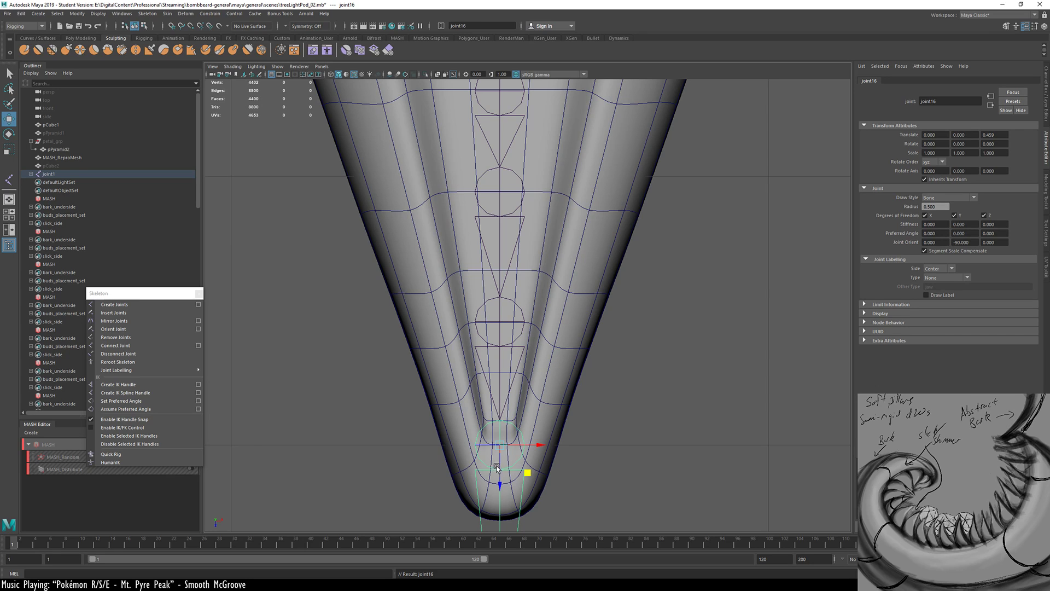
Slide the added chain's first joint along the centreline onto the second edge loop past the fourteenth joint
{"action": "left_click_drag", "start_coordinate": [500, 482], "coordinate": [499, 419]}
{"action": "scroll", "coordinate": [500, 418], "scroll_direction": "up", "scroll_amount": 4}
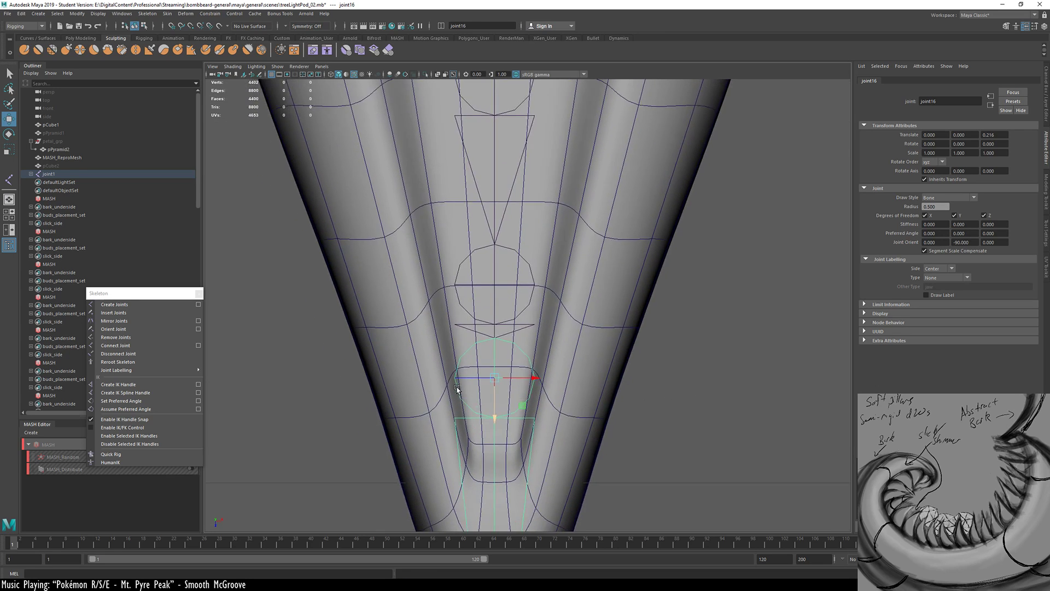
{"action": "left_click_drag", "start_coordinate": [496, 418], "coordinate": [504, 482]}
{"action": "scroll", "coordinate": [504, 476], "scroll_direction": "down", "scroll_amount": 8}
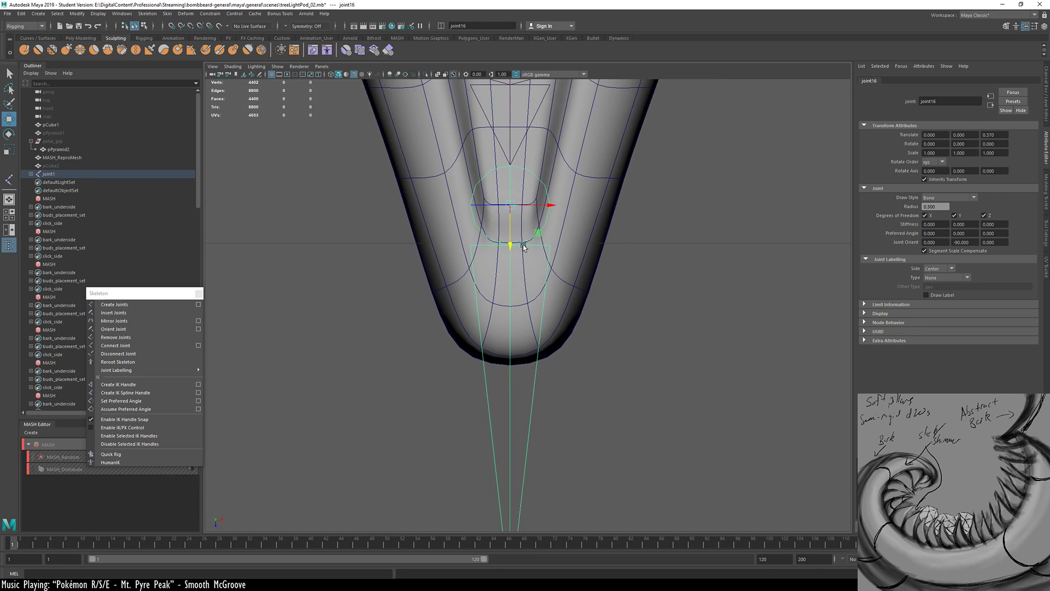
{"action": "scroll", "coordinate": [492, 340], "scroll_direction": "up", "scroll_amount": 7}
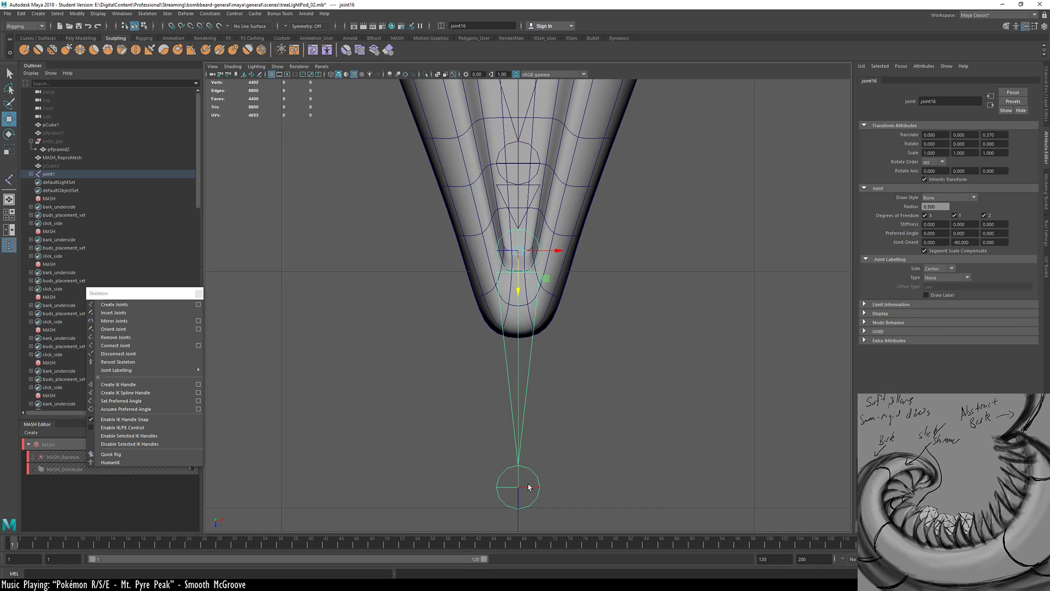
Slide the end joint back along the chain axis to the outer edge of the pod's narrow tip
{"action": "left_click", "coordinate": [529, 486]}
{"action": "left_click_drag", "start_coordinate": [523, 521], "coordinate": [523, 373]}
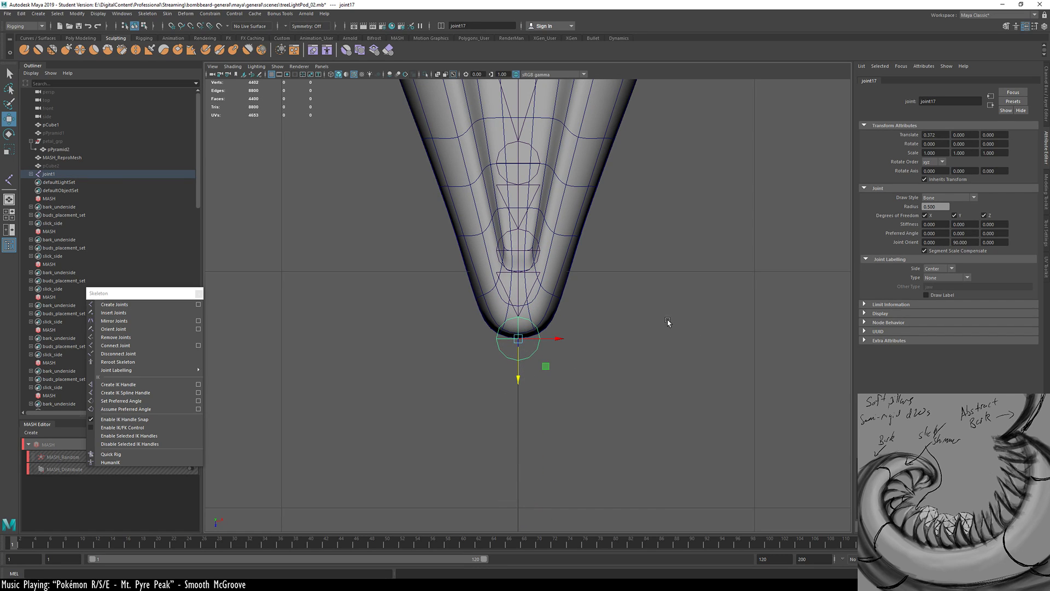
{"action": "scroll", "coordinate": [665, 302], "scroll_direction": "down", "scroll_amount": 8}
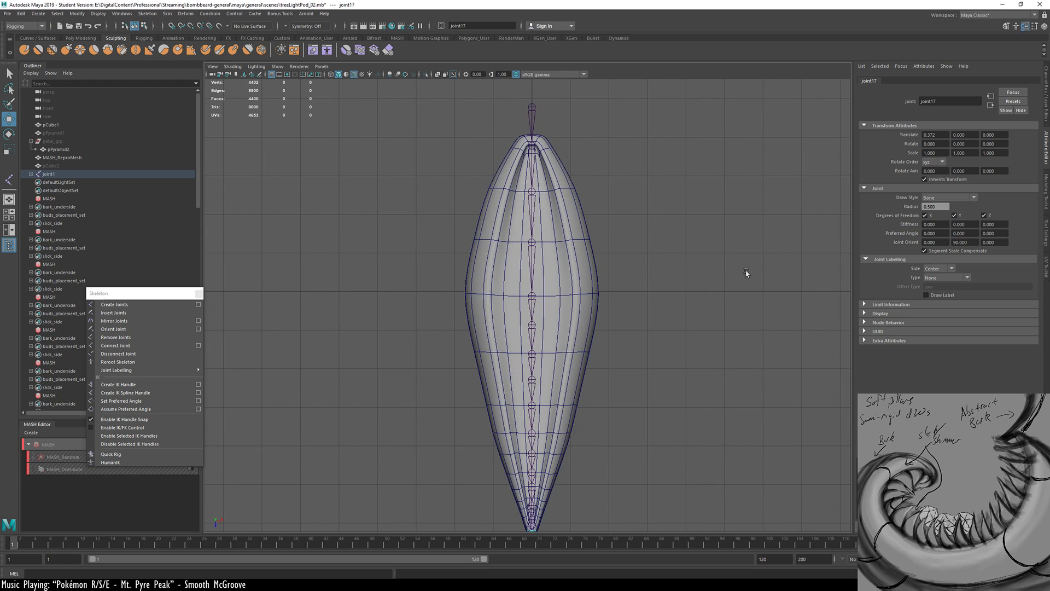
Turn on X-Ray Joints shading in the perspective view so the chain shows through the pod mesh
{"action": "key", "text": "space"}
{"action": "key", "text": "space"}
{"action": "left_click_drag", "start_coordinate": [645, 336], "coordinate": [366, 333], "text": "alt"}
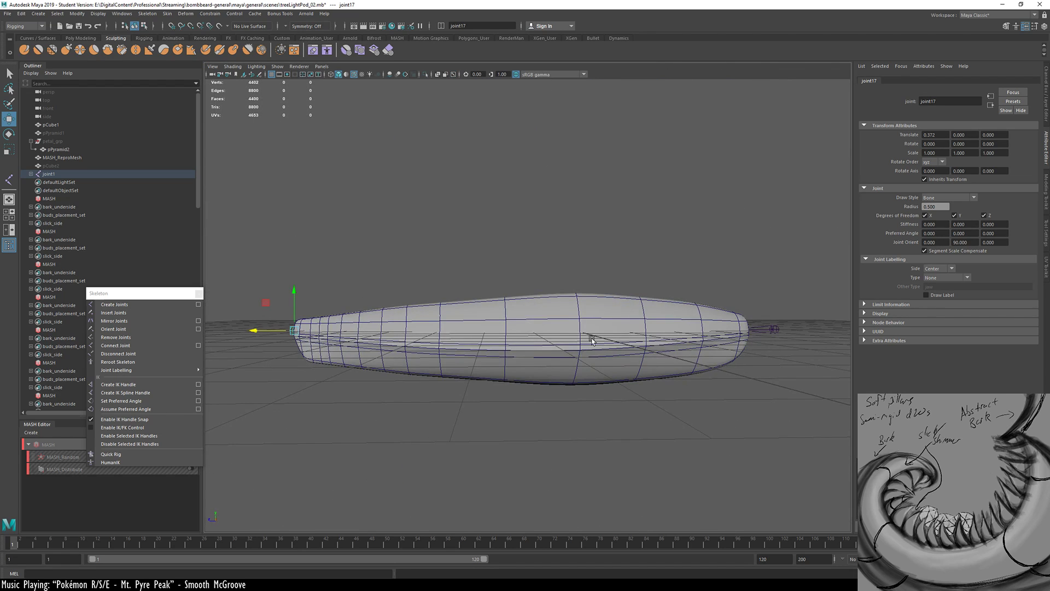
{"action": "left_click_drag", "start_coordinate": [592, 341], "coordinate": [566, 378], "text": "alt"}
{"action": "left_click", "coordinate": [232, 66]}
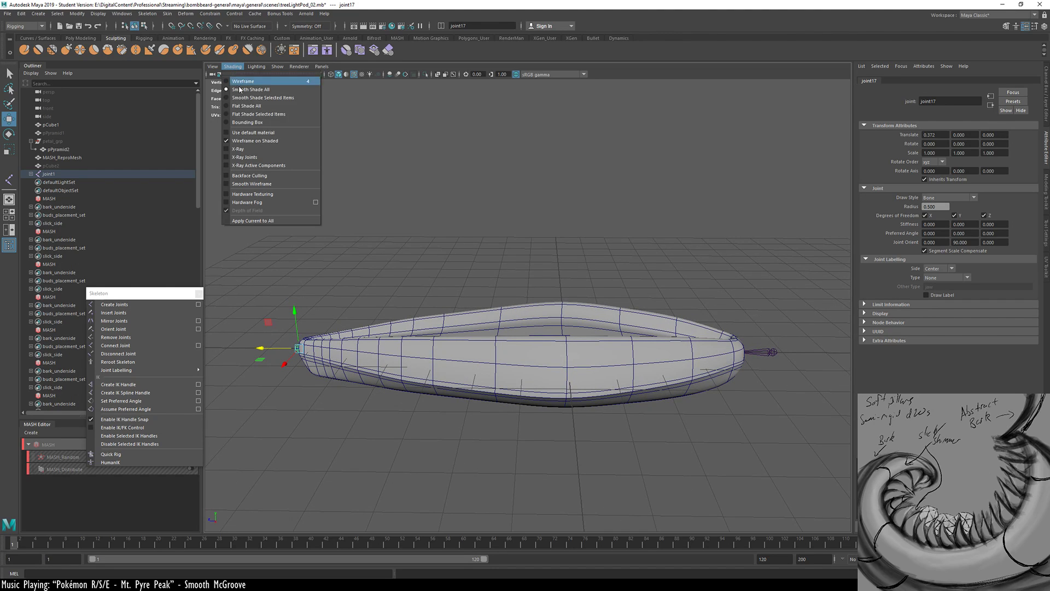
{"action": "left_click", "coordinate": [273, 150]}
{"action": "mouse_move", "coordinate": [609, 503]}
{"action": "left_mouse_down", "text": "alt"}
{"action": "mouse_move", "coordinate": [519, 411]}
{"action": "mouse_move", "coordinate": [658, 431]}
{"action": "mouse_move", "coordinate": [633, 438]}
{"action": "left_mouse_up", "text": "alt"}
Lower the whole chain by its root joint to a Y translation of about -0.207
{"action": "left_click", "coordinate": [783, 330]}
{"action": "left_click_drag", "start_coordinate": [783, 330], "coordinate": [695, 438], "text": "alt"}
{"action": "left_click_drag", "start_coordinate": [779, 287], "coordinate": [780, 297]}
{"action": "left_click_drag", "start_coordinate": [553, 370], "coordinate": [555, 376], "text": "alt"}
Show the side view full size and turn on X-Ray Joints shading there
{"action": "key", "text": "space"}
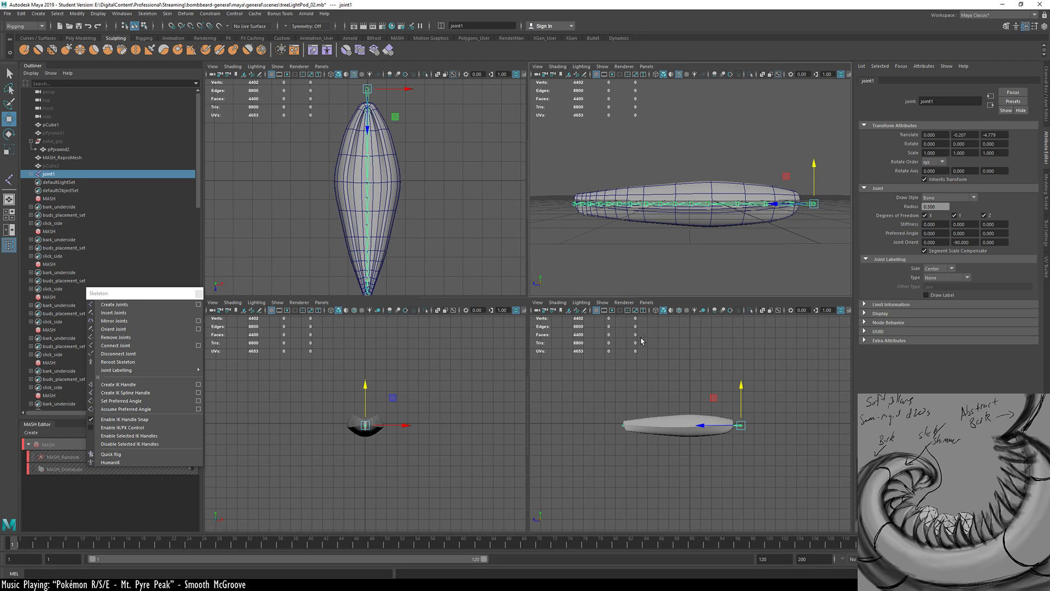
{"action": "key", "text": "space"}
{"action": "key", "text": "space"}
{"action": "key", "text": "space"}
{"action": "left_click", "coordinate": [232, 67]}
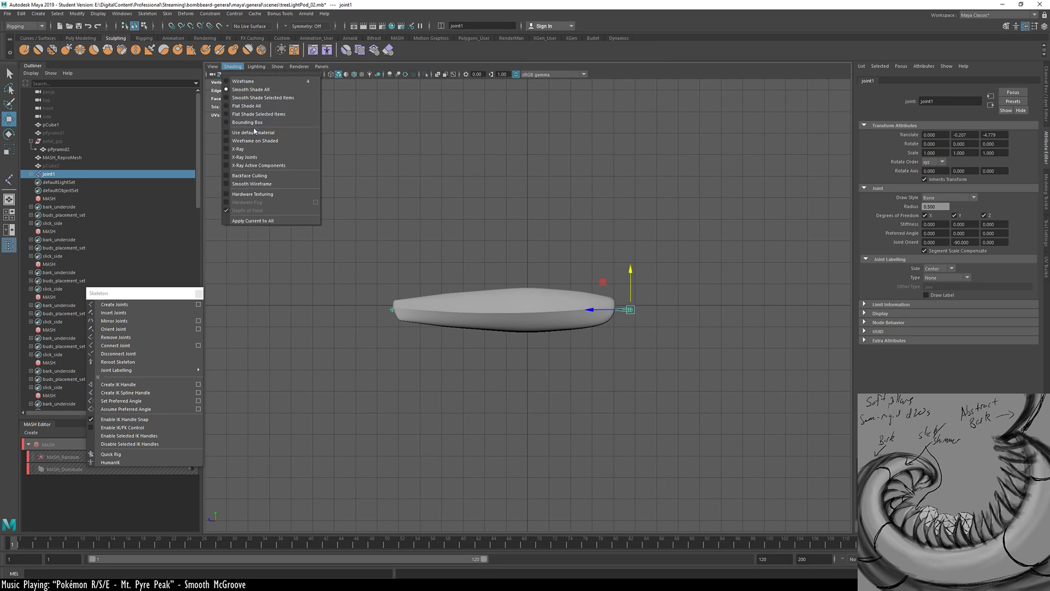
{"action": "left_click", "coordinate": [268, 148]}
Raise the root joint to a Y translation of about -0.127 to centre the chain in the pod's height
{"action": "scroll", "coordinate": [460, 379], "scroll_direction": "up", "scroll_amount": 3}
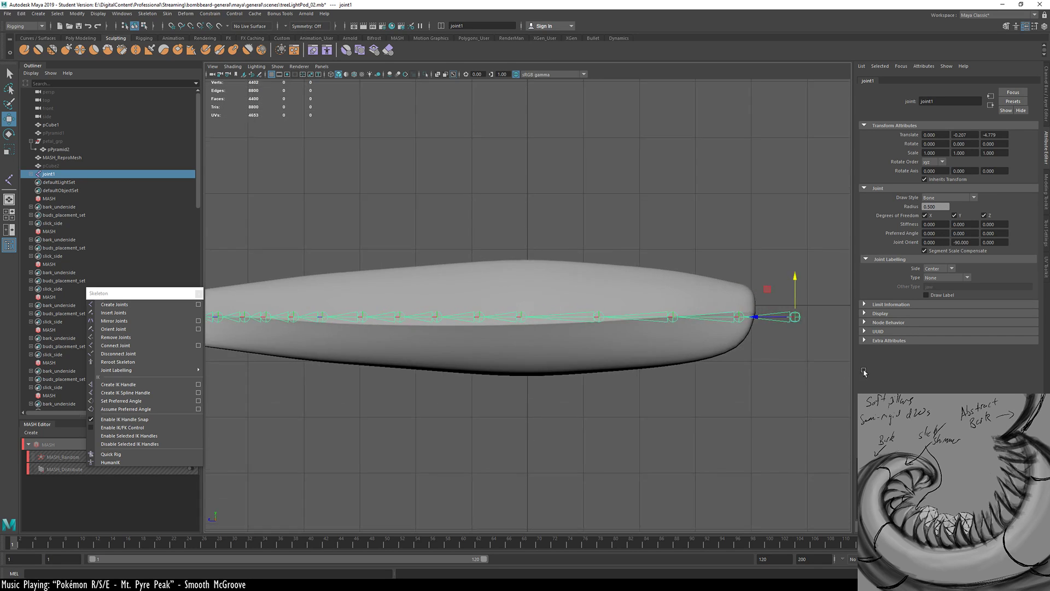
{"action": "middle_click_drag", "start_coordinate": [538, 424], "coordinate": [561, 423], "text": "alt"}
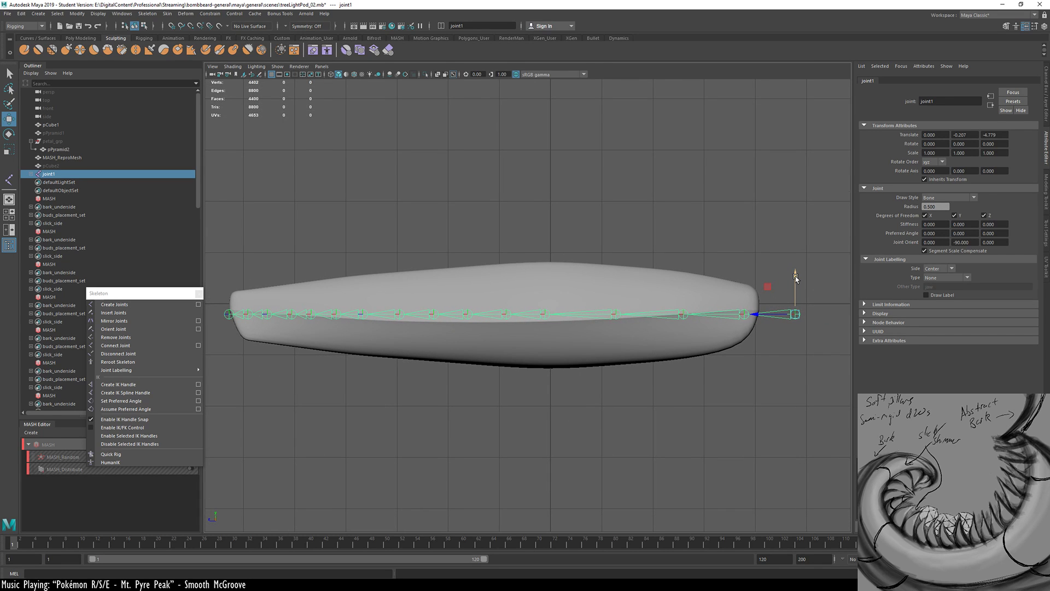
{"action": "left_click_drag", "start_coordinate": [796, 277], "coordinate": [806, 274]}
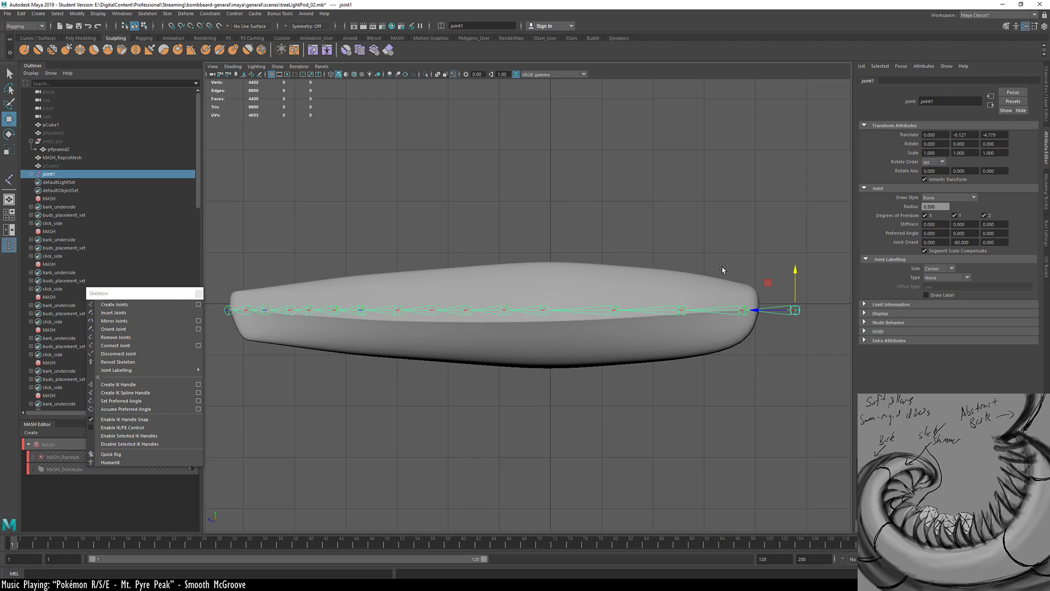
Try rotating all joints from the second joint to the tip together in the perspective view, and undo the rotation
{"action": "key", "text": "space"}
{"action": "key", "text": "space"}
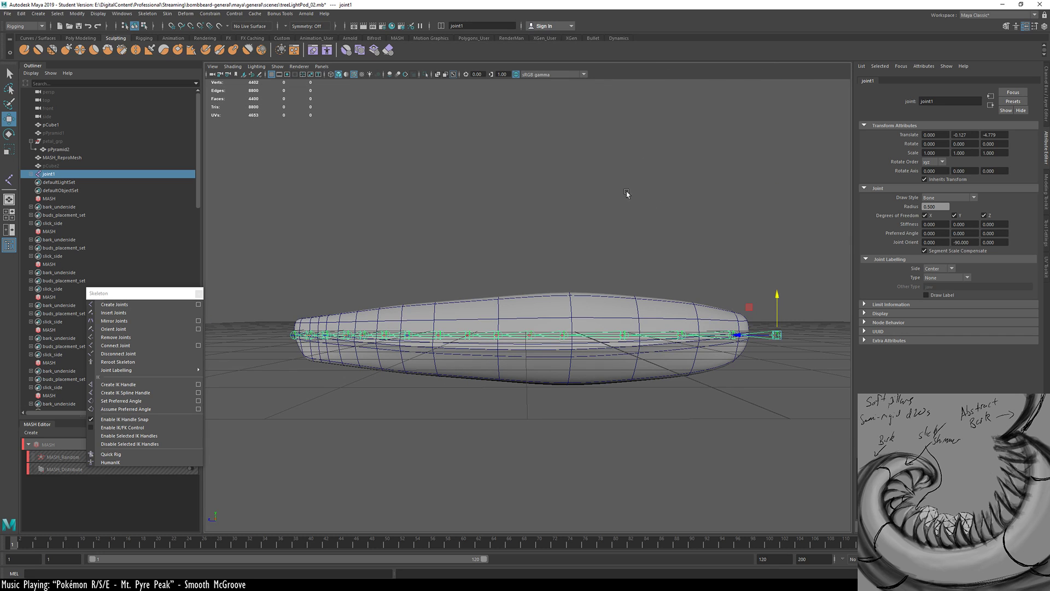
{"action": "left_click_drag", "start_coordinate": [587, 263], "coordinate": [469, 331], "text": "alt"}
{"action": "left_click_drag", "start_coordinate": [352, 323], "coordinate": [440, 340], "text": "alt"}
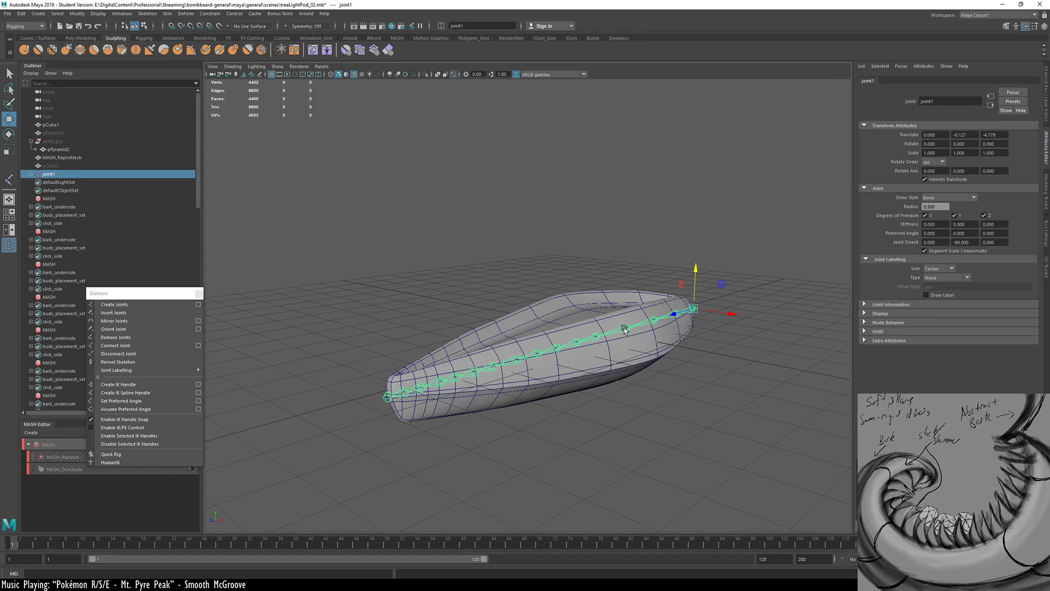
{"action": "left_click_drag", "start_coordinate": [371, 277], "coordinate": [462, 331], "text": "alt"}
{"action": "left_click_drag", "start_coordinate": [769, 375], "coordinate": [678, 396], "text": "alt"}
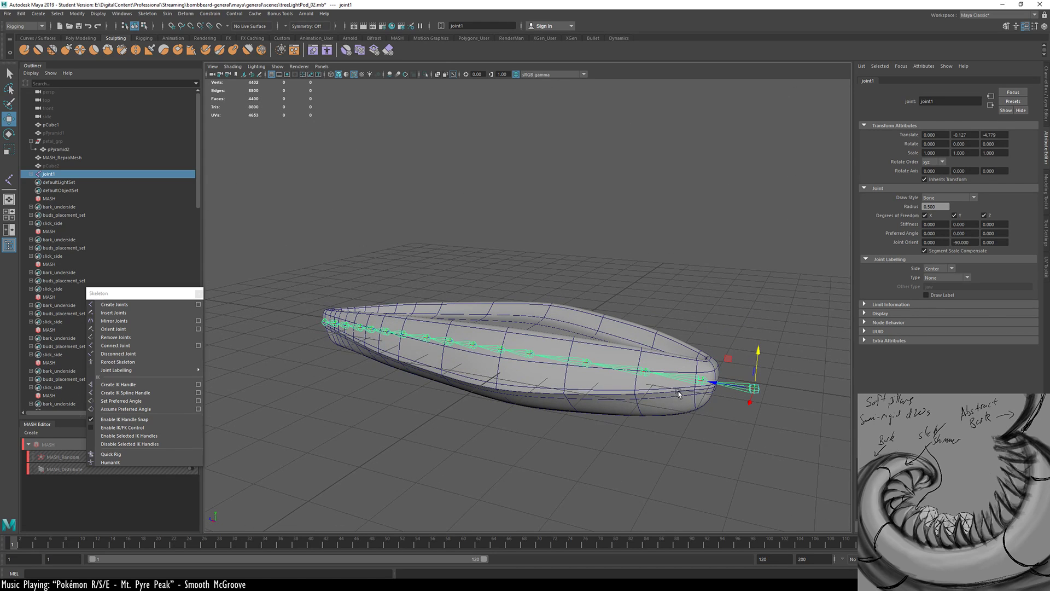
{"action": "left_click", "coordinate": [700, 382]}
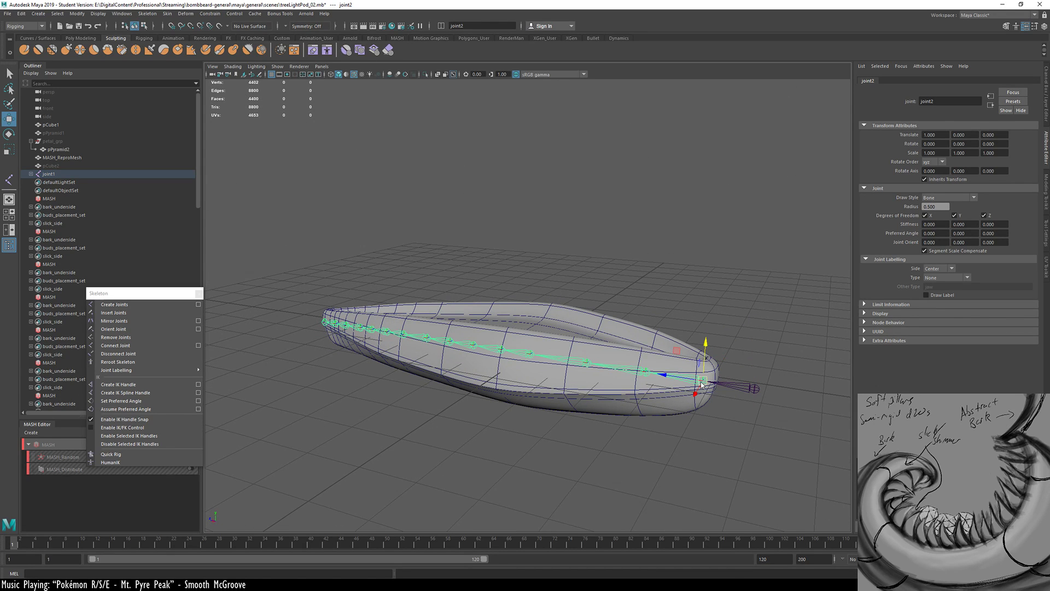
{"action": "right_click_drag", "start_coordinate": [701, 384], "coordinate": [706, 458]}
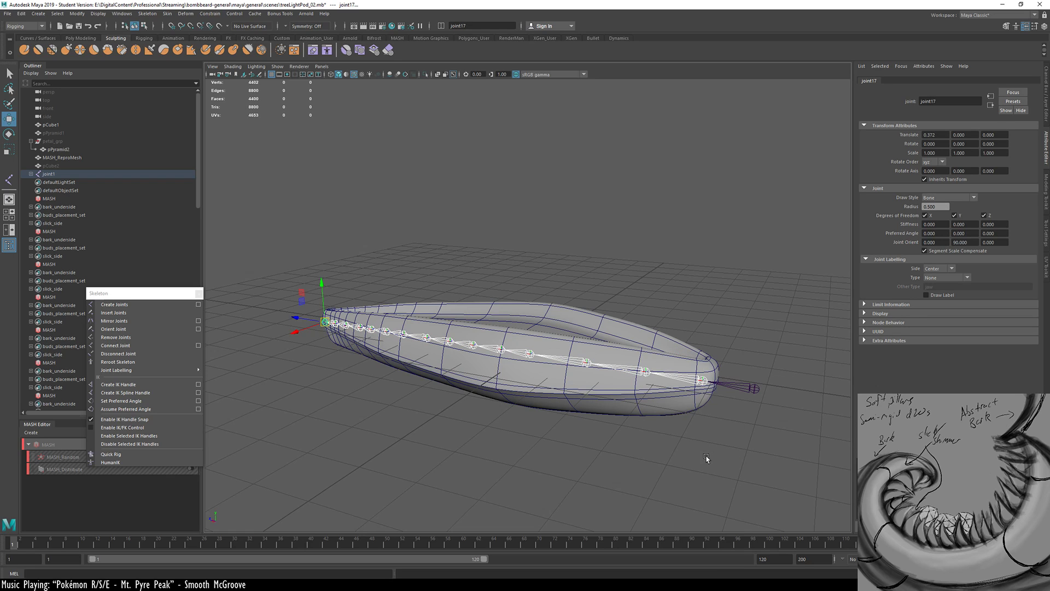
{"action": "key", "text": "e"}
{"action": "left_click_drag", "start_coordinate": [345, 303], "coordinate": [371, 345]}
{"action": "key", "text": "ctrl+z"}
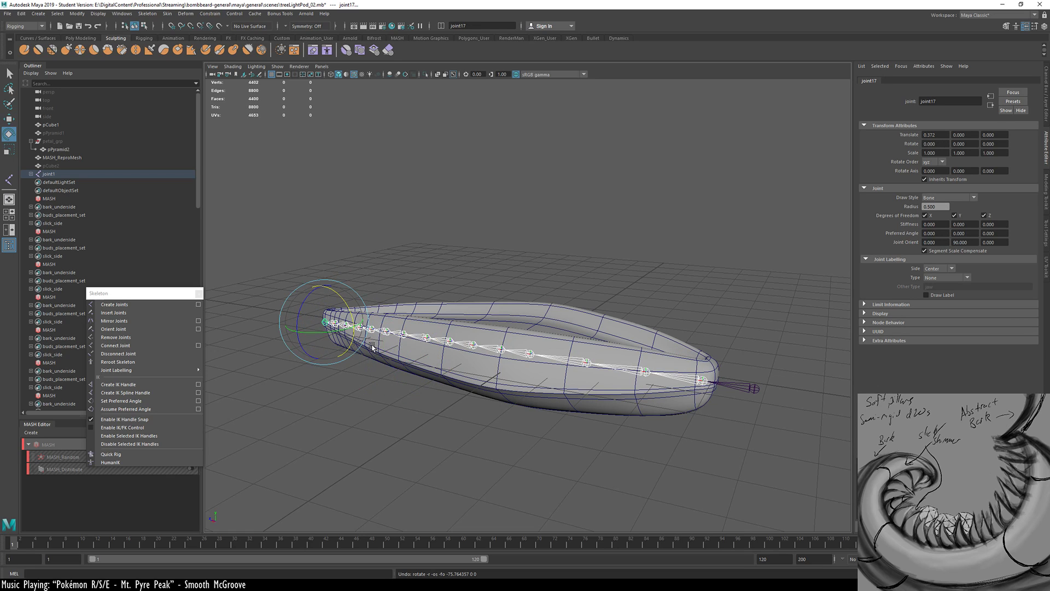
Open the Orient Joint options and display the local axes on every joint in the root joint's hierarchy
{"action": "left_click", "coordinate": [684, 382]}
{"action": "left_click", "coordinate": [704, 384]}
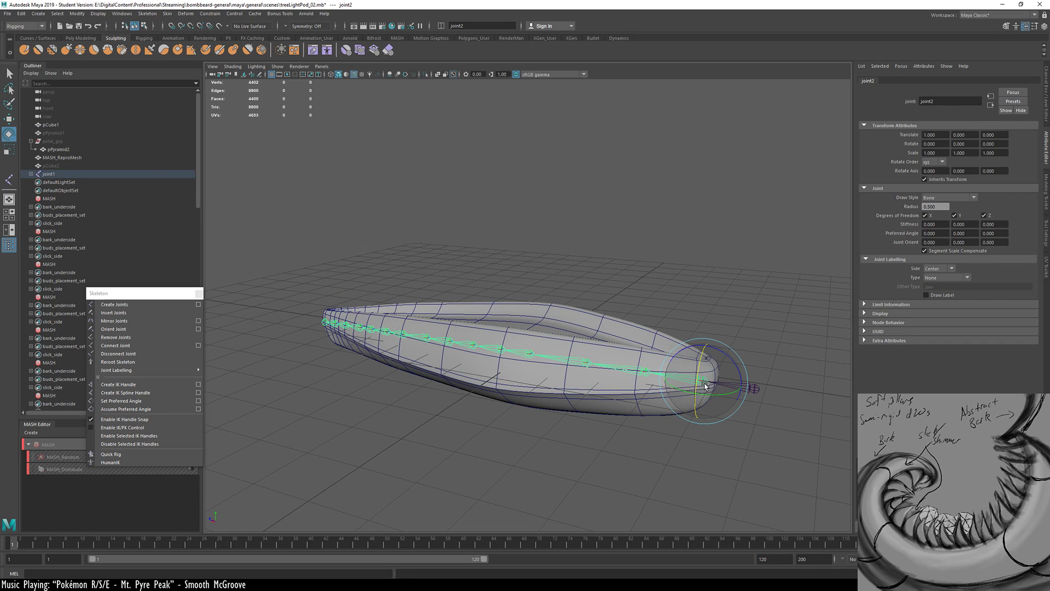
{"action": "left_click", "coordinate": [765, 416]}
{"action": "left_click", "coordinate": [756, 390]}
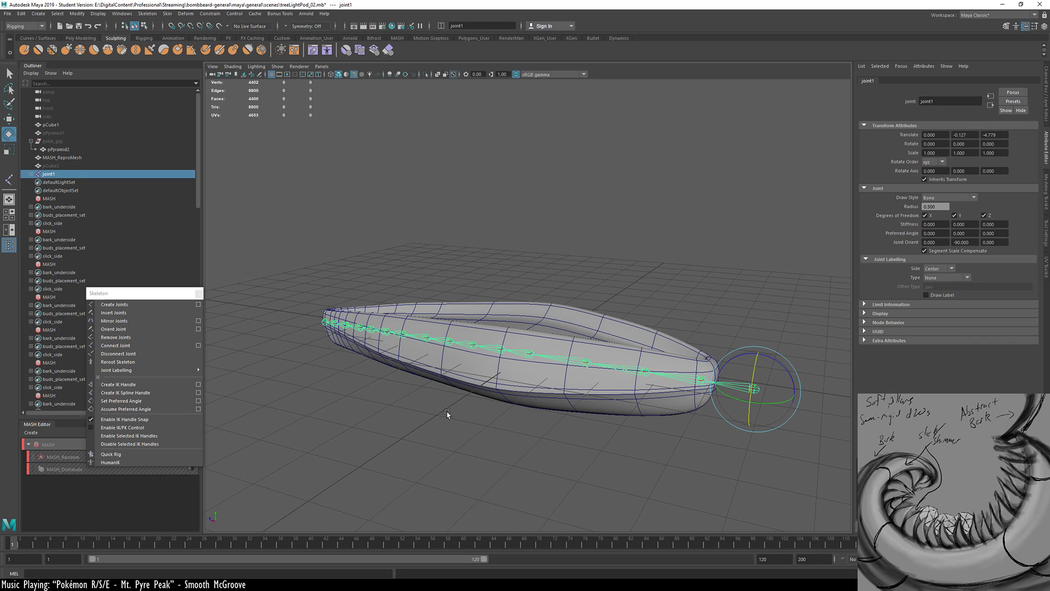
{"action": "left_click_drag", "start_coordinate": [447, 414], "coordinate": [383, 465], "text": "alt"}
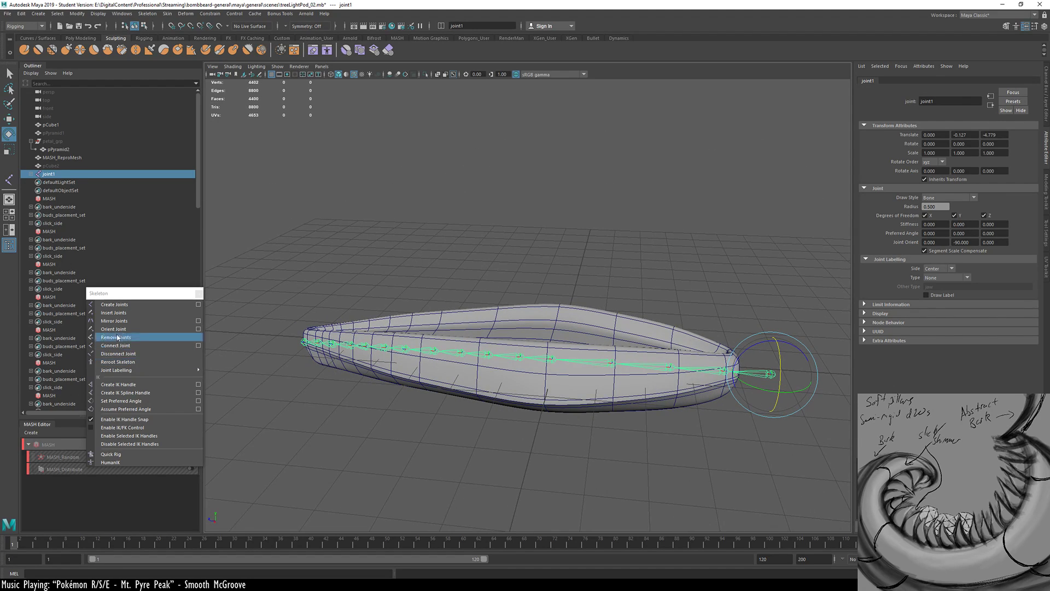
{"action": "left_click", "coordinate": [198, 329]}
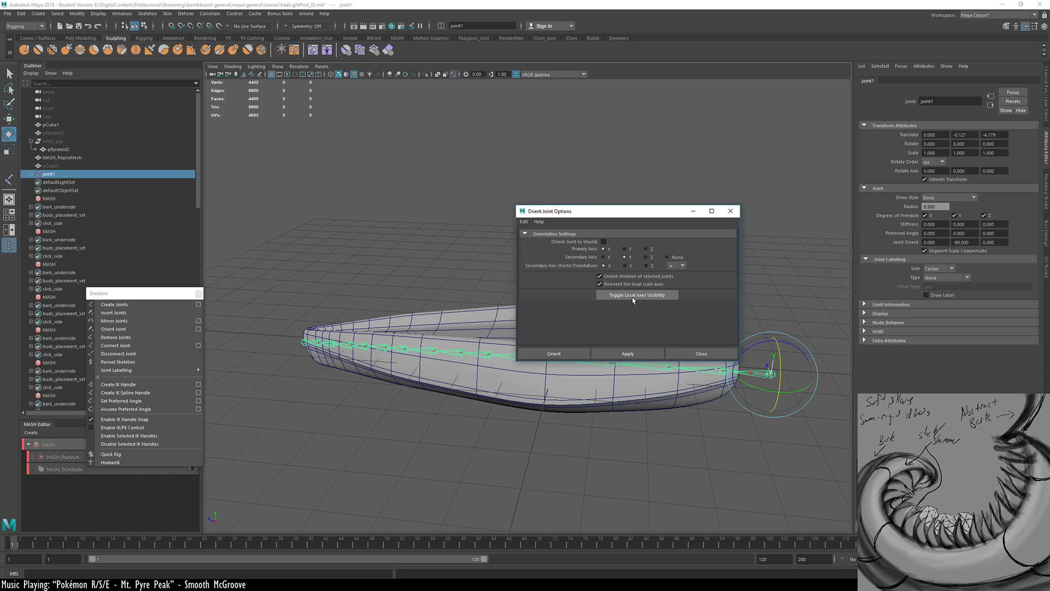
{"action": "right_click", "coordinate": [769, 376]}
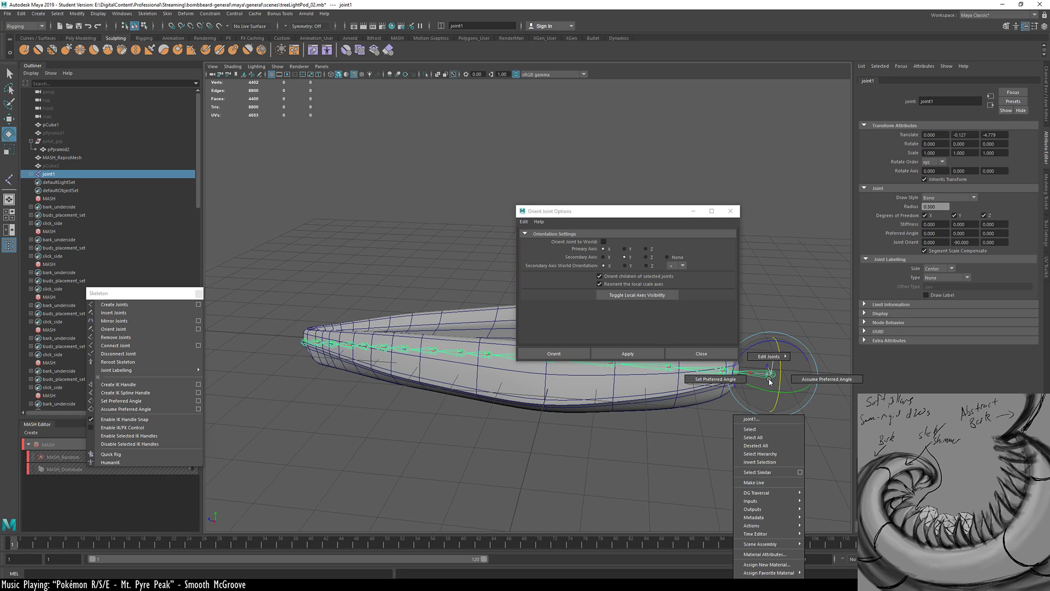
{"action": "left_click", "coordinate": [773, 452]}
{"action": "left_click", "coordinate": [654, 297]}
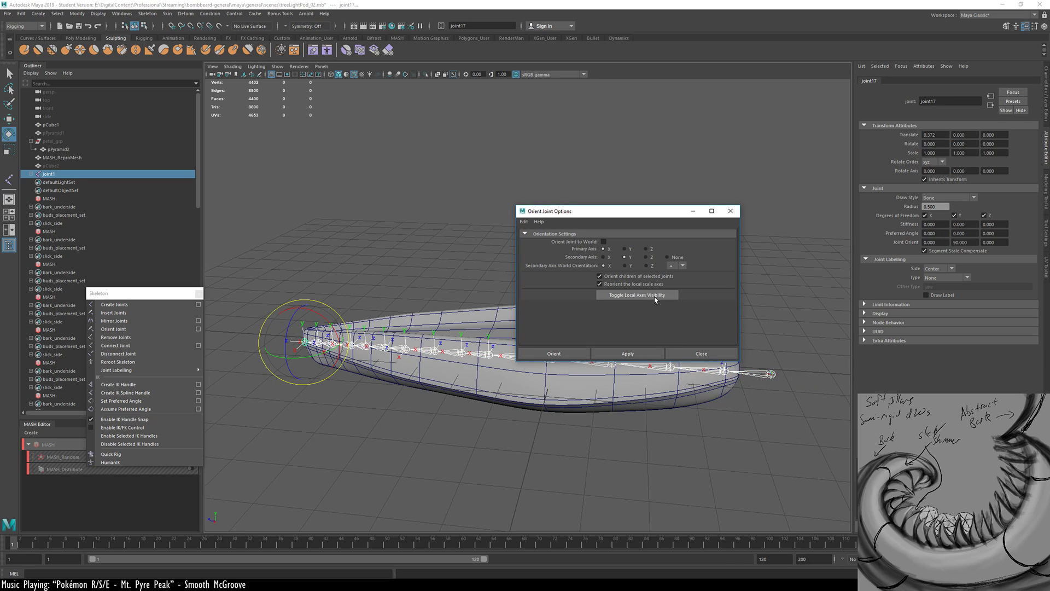
Reselect only the root joint, move the Orient Joint options clear of the pod, and examine the joints' local axes up close
{"action": "left_click", "coordinate": [773, 380]}
{"action": "left_click", "coordinate": [773, 378]}
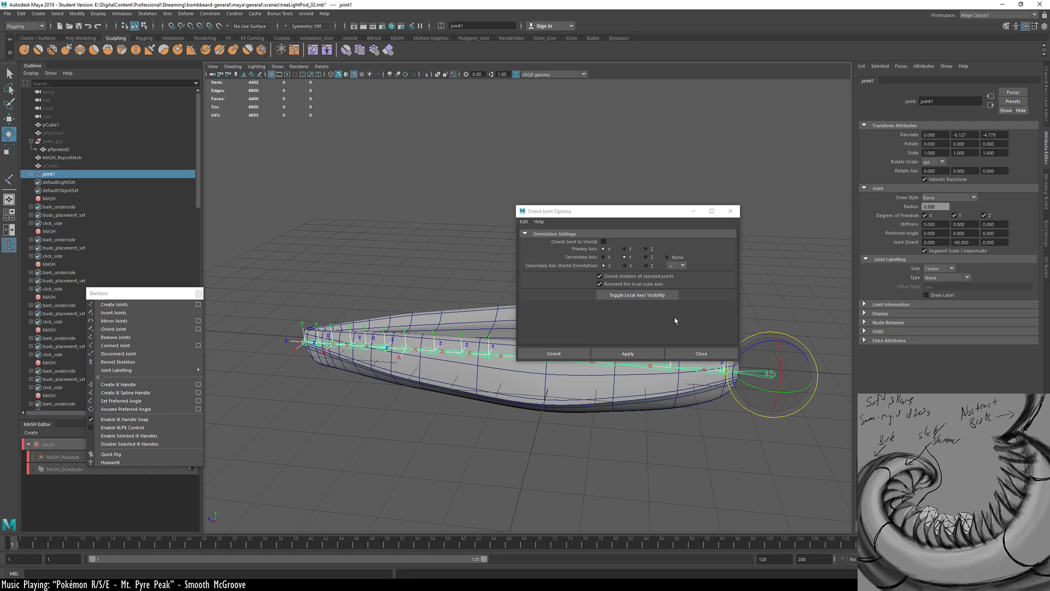
{"action": "left_click_drag", "start_coordinate": [641, 213], "coordinate": [160, 303]}
{"action": "left_click_drag", "start_coordinate": [457, 429], "coordinate": [335, 369], "text": "alt"}
{"action": "right_click_drag", "start_coordinate": [689, 371], "coordinate": [845, 363], "text": "alt"}
{"action": "middle_click_drag", "start_coordinate": [602, 368], "coordinate": [453, 336], "text": "alt"}
{"action": "left_click_drag", "start_coordinate": [636, 411], "coordinate": [413, 400], "text": "alt"}
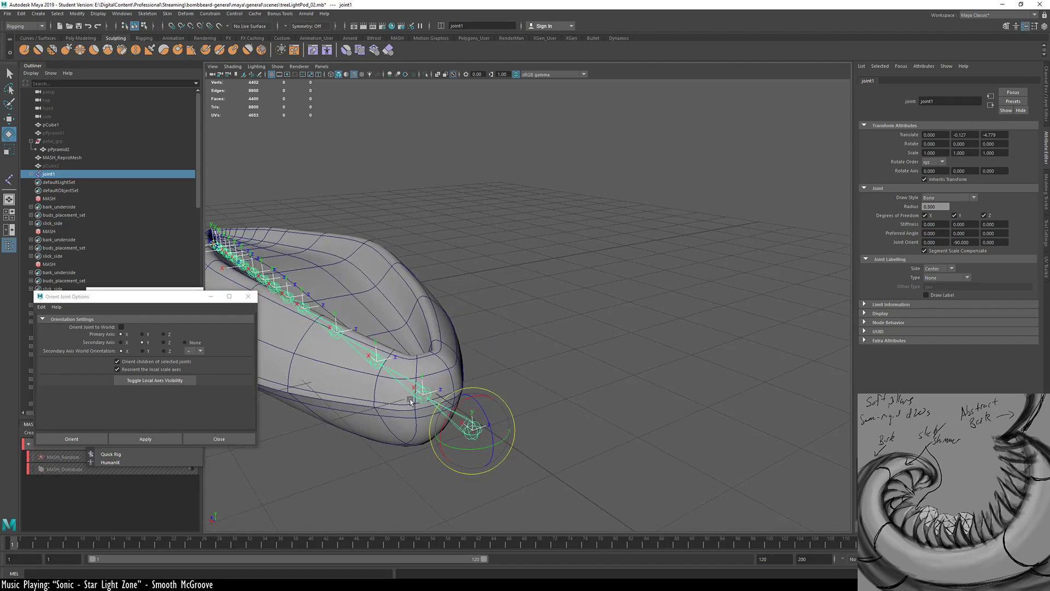
Unparent joint10 from the joint before it and joint11 from joint10, splitting the chain so joint10 stands alone
{"action": "middle_click_drag", "start_coordinate": [351, 377], "coordinate": [563, 438], "text": "alt"}
{"action": "left_click_drag", "start_coordinate": [408, 347], "coordinate": [603, 423], "text": "alt"}
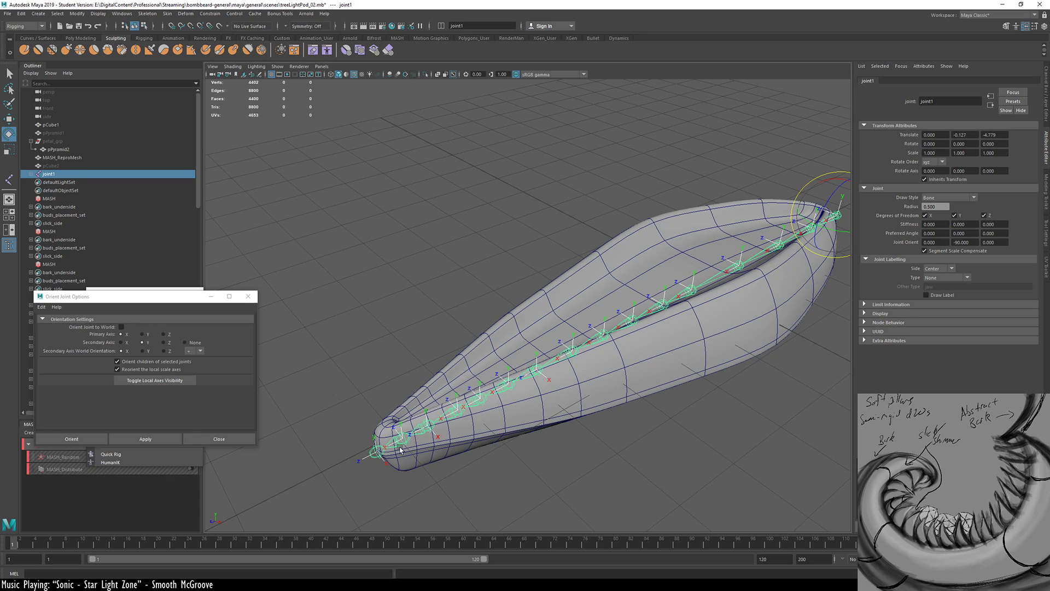
{"action": "scroll", "coordinate": [489, 408], "scroll_direction": "up", "scroll_amount": 5}
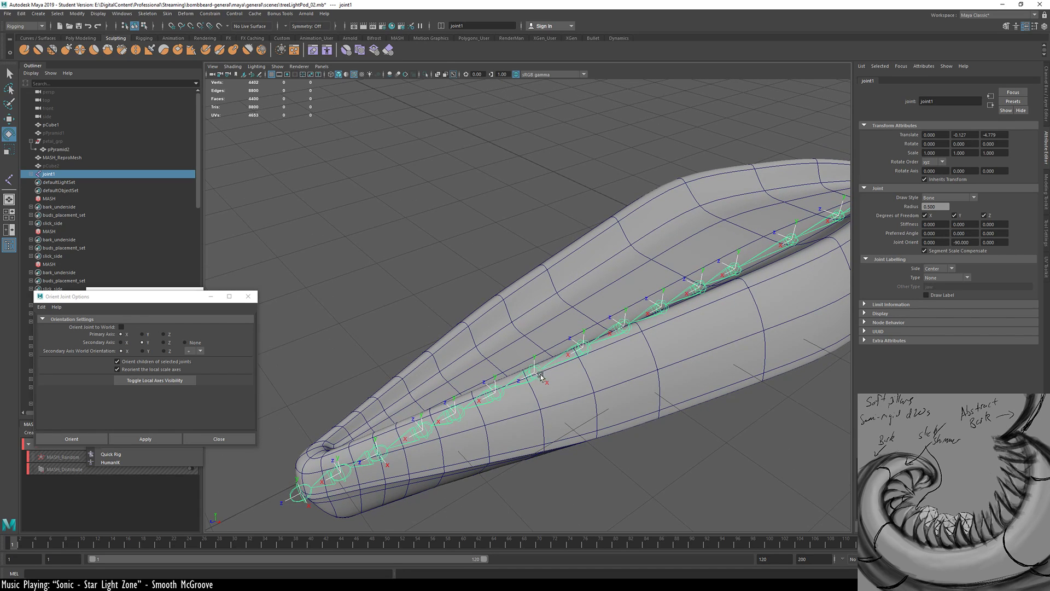
{"action": "left_click", "coordinate": [535, 377]}
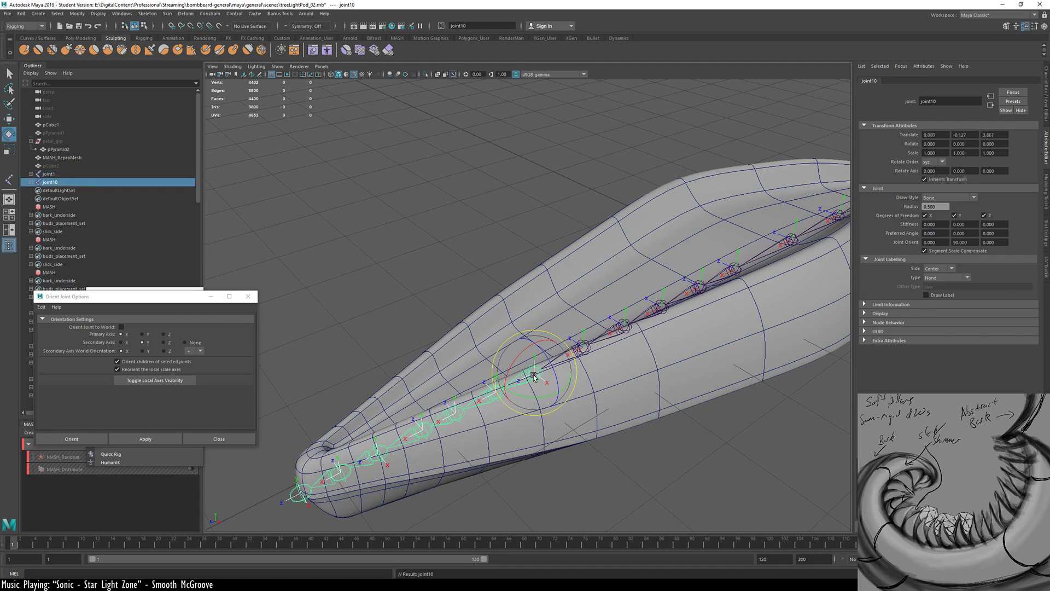
{"action": "left_click", "coordinate": [508, 429]}
{"action": "left_click", "coordinate": [497, 395]}
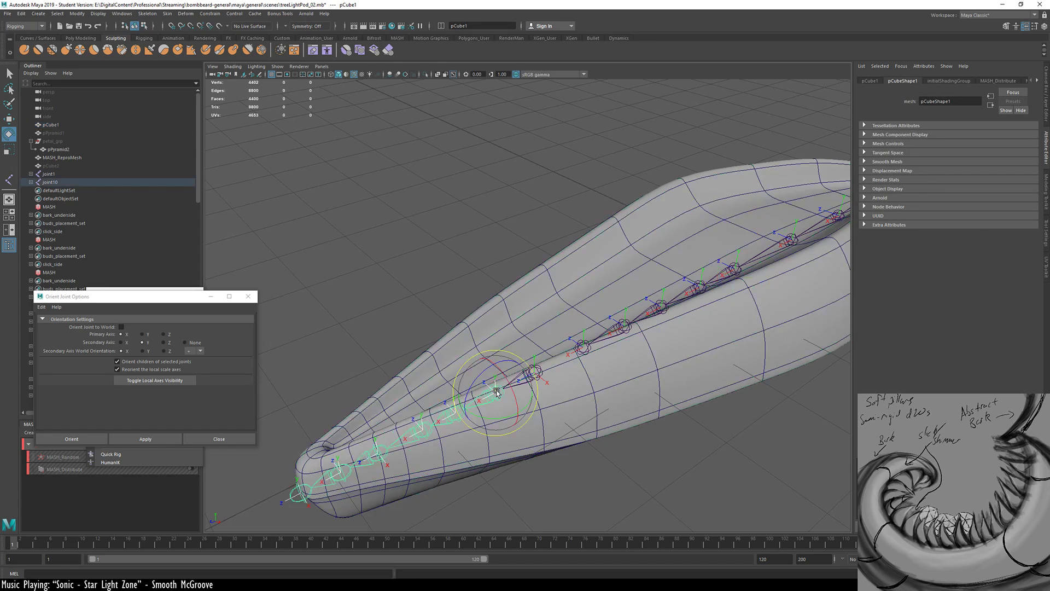
{"action": "key", "text": "shift+p"}
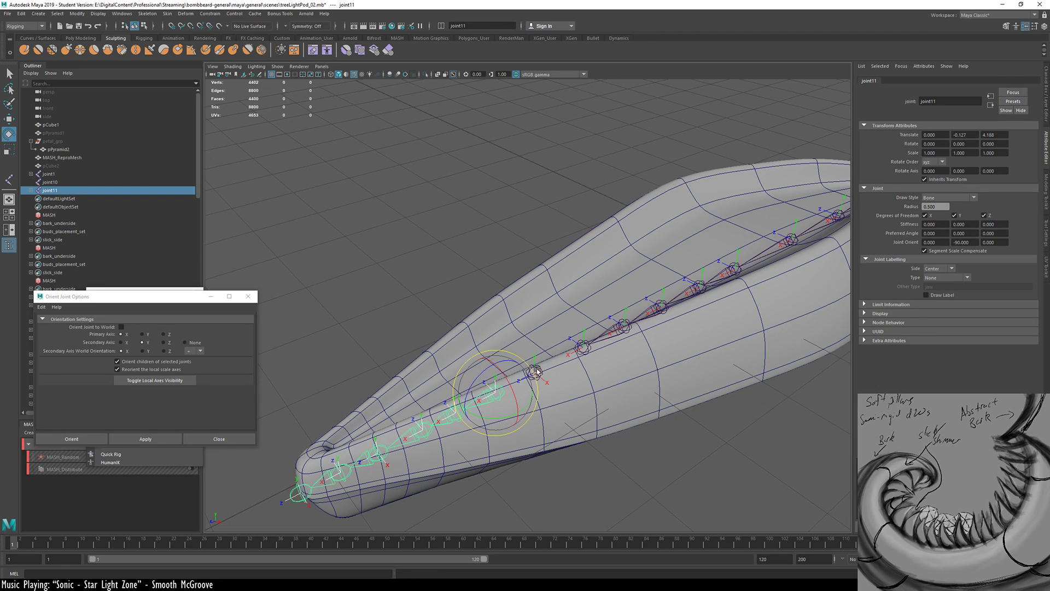
Reselect only the detached joint10 with the Select tool for reorienting its local axes
{"action": "left_click", "coordinate": [535, 373]}
{"action": "key", "text": "q"}
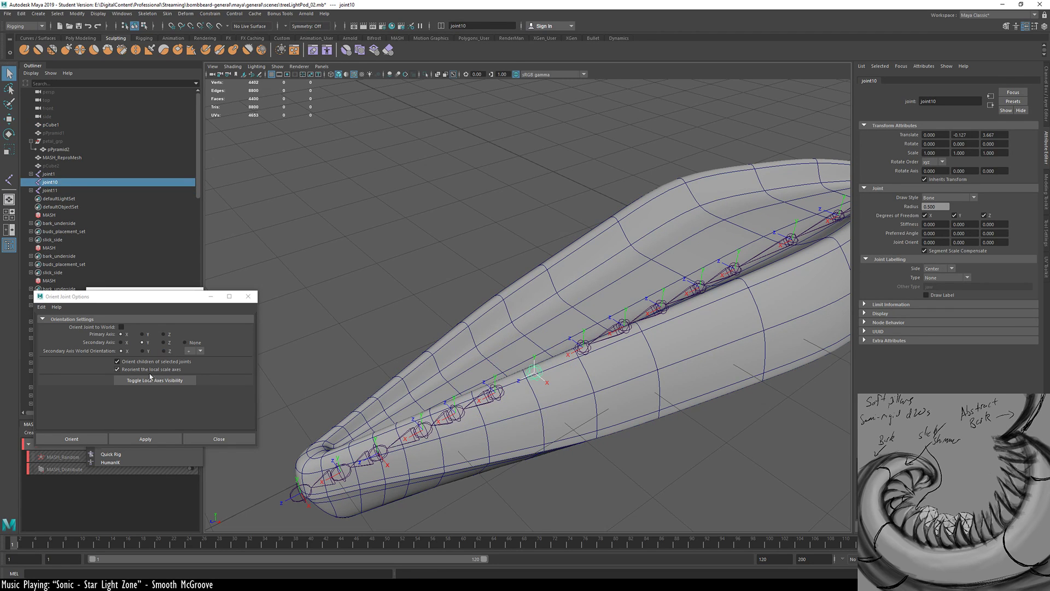
Try to orient joint10 to world, and with world orientation off using primary axis X, secondary axis Z and secondary world orientation X
{"action": "left_click", "coordinate": [121, 326]}
{"action": "left_click", "coordinate": [145, 439]}
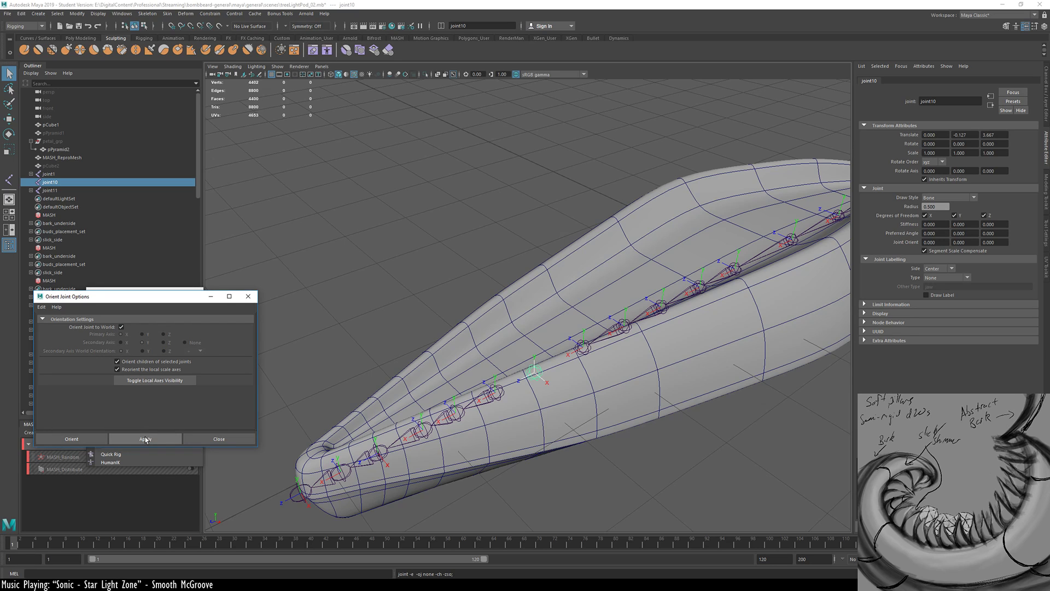
{"action": "left_click", "coordinate": [121, 327]}
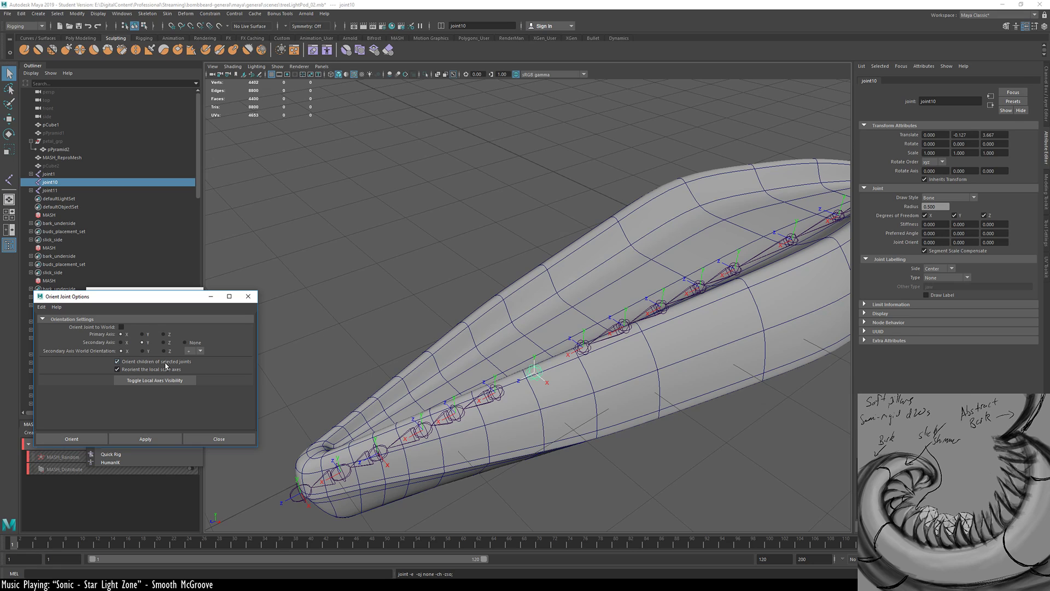
{"action": "left_click", "coordinate": [161, 439]}
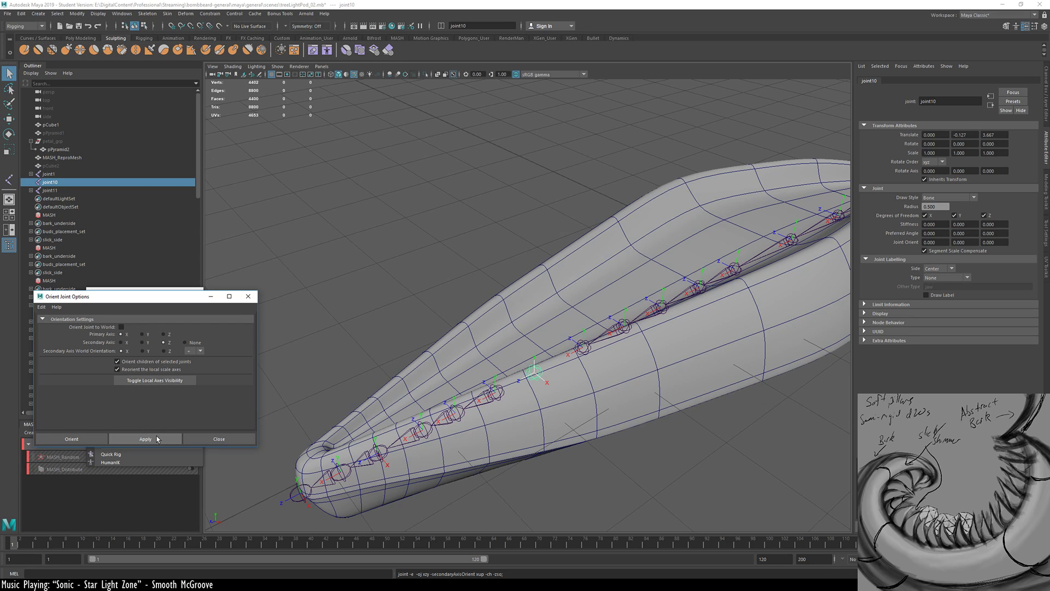
Try to orient joint10 to world with child orientation and local scale axis reorientation turned off
{"action": "left_click", "coordinate": [122, 326]}
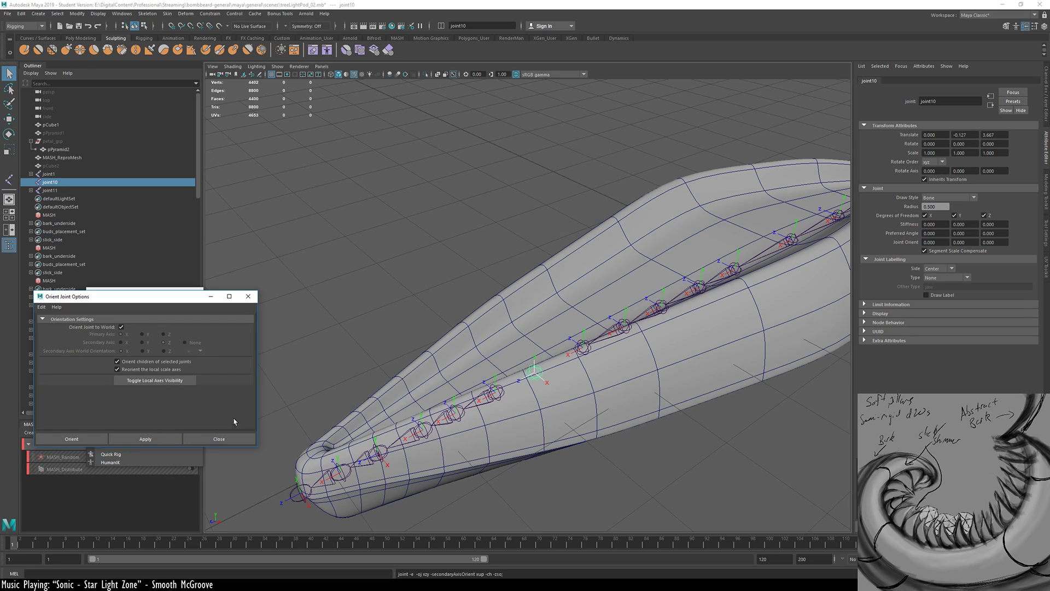
{"action": "left_click", "coordinate": [126, 439]}
{"action": "left_click", "coordinate": [133, 371]}
{"action": "left_click", "coordinate": [145, 439]}
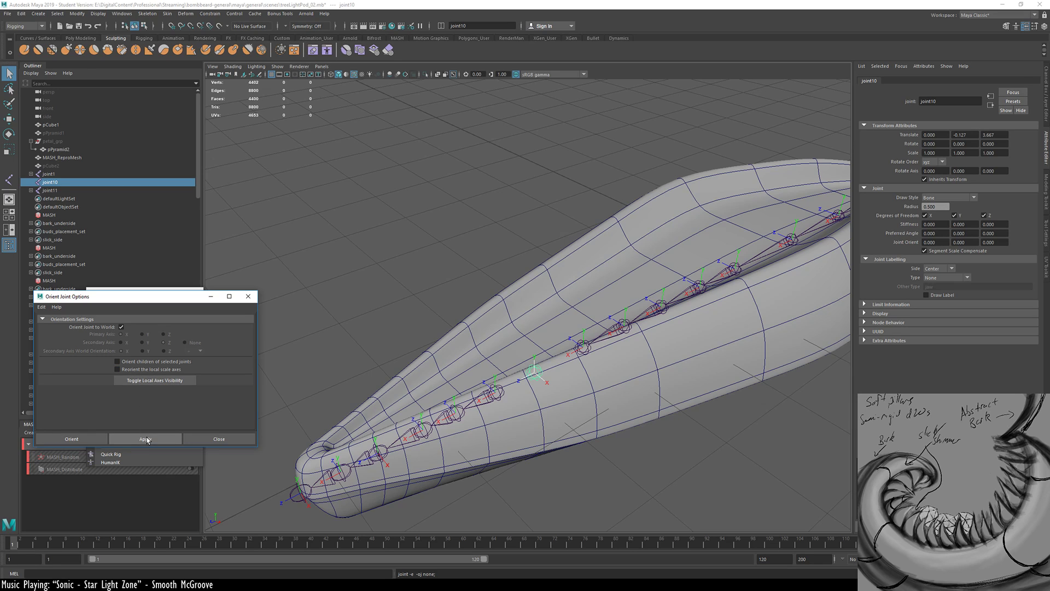
Try to orient joint10 with world orientation off, primary axis X, secondary axis Y and positive Z as secondary world orientation
{"action": "left_click", "coordinate": [122, 327]}
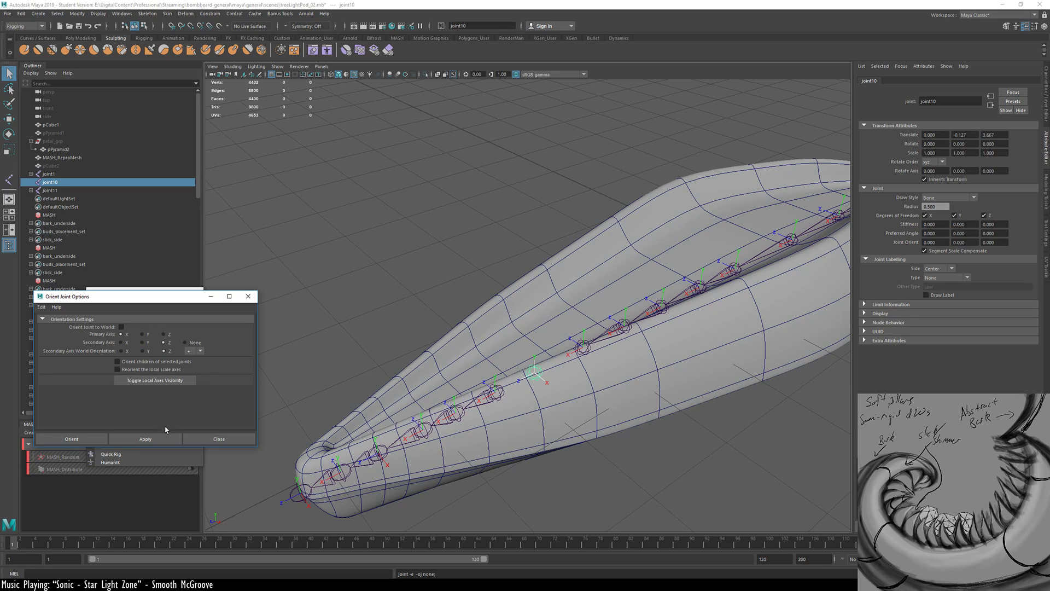
{"action": "left_click", "coordinate": [155, 436]}
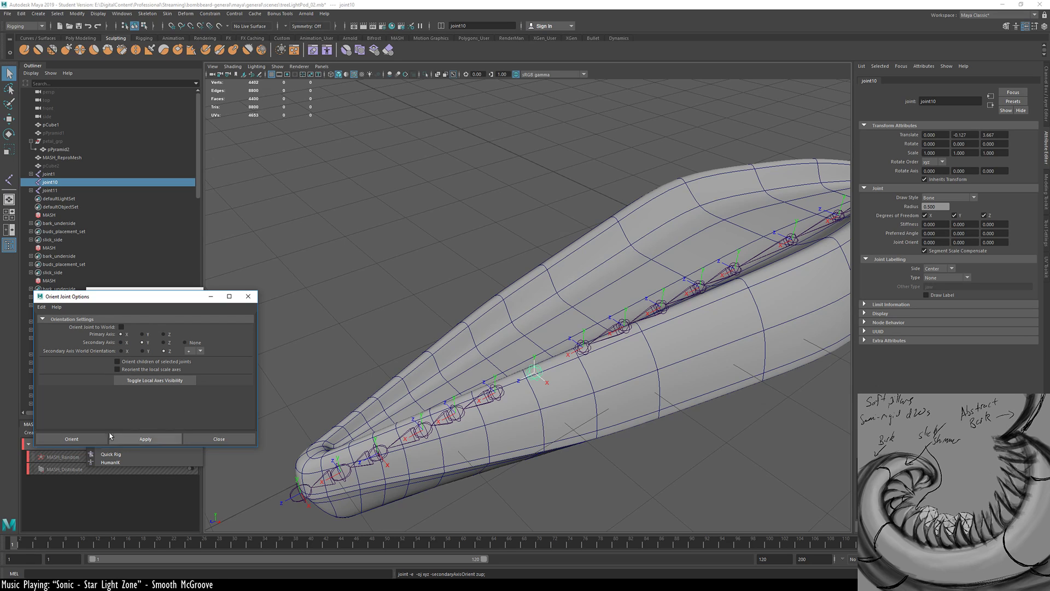
{"action": "left_click", "coordinate": [568, 449]}
{"action": "left_click", "coordinate": [528, 374]}
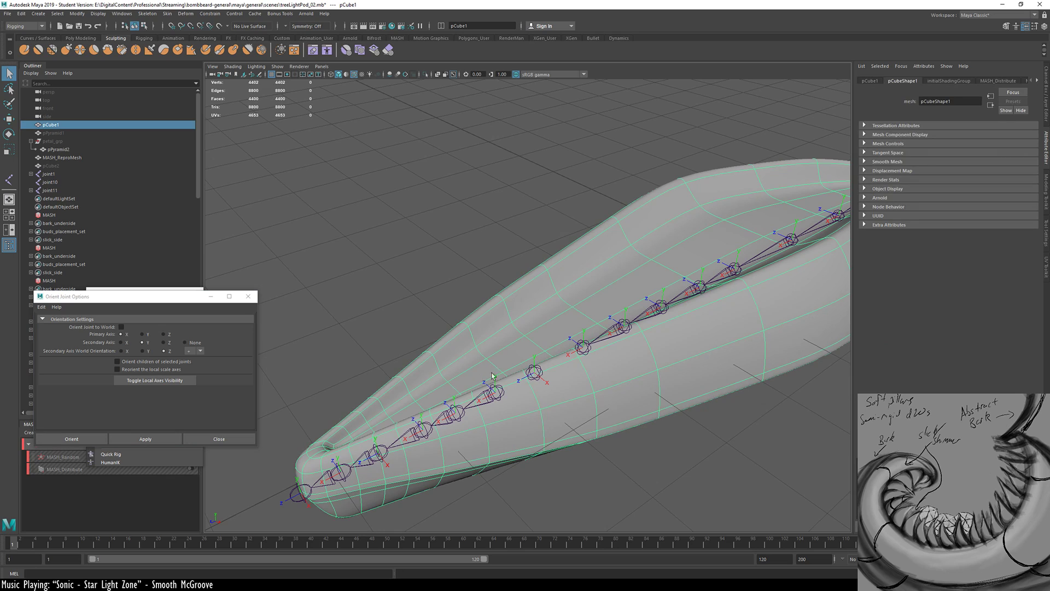
{"action": "left_click", "coordinate": [542, 373]}
{"action": "left_click", "coordinate": [155, 437]}
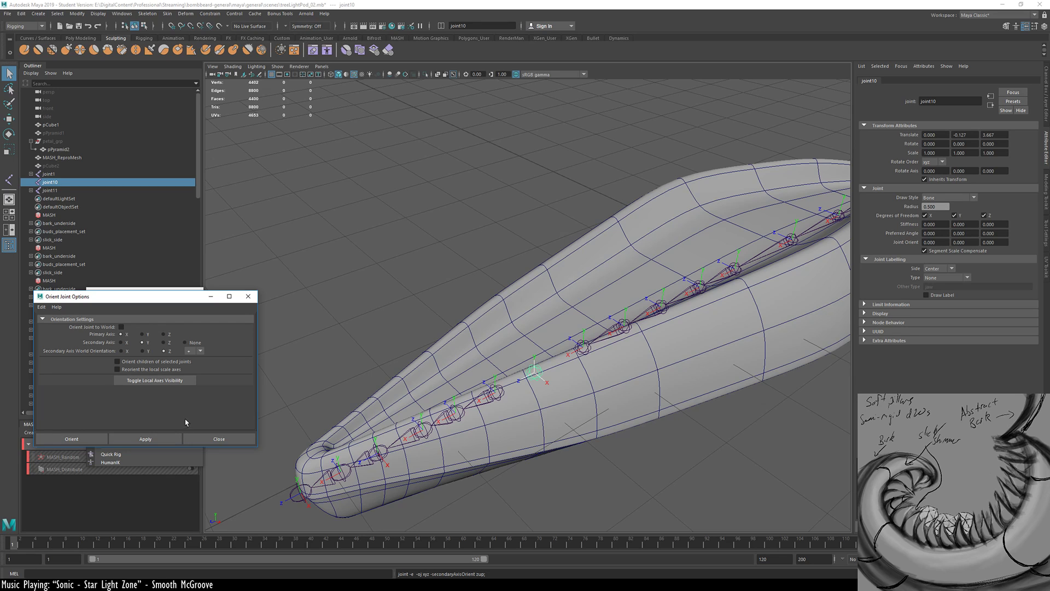
Rotate joint10 by -90 degrees around Y and freeze its transformations
{"action": "left_click", "coordinate": [535, 376]}
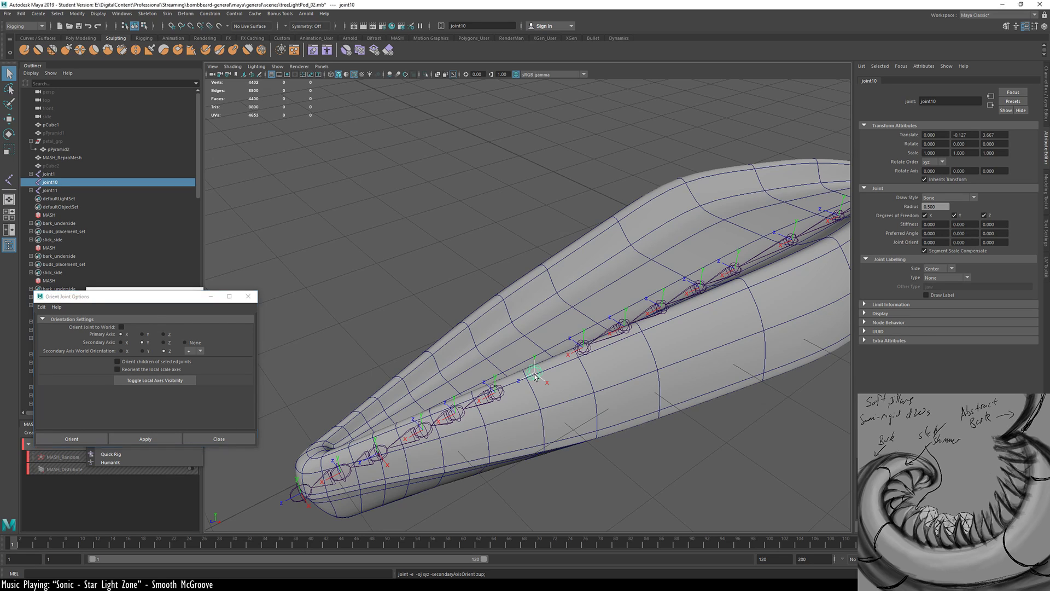
{"action": "key", "text": "e"}
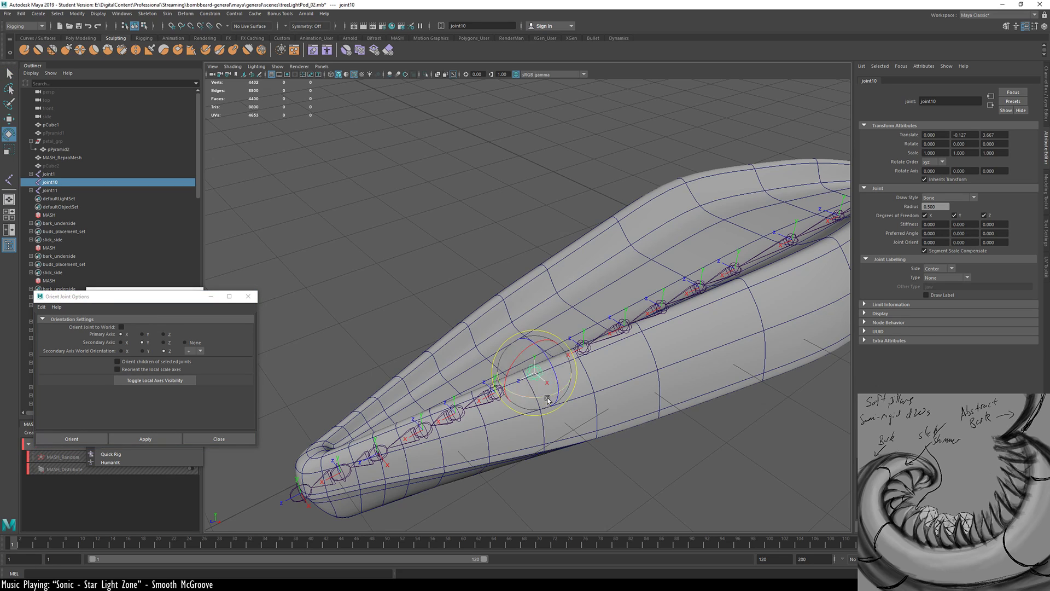
{"action": "left_click_drag", "start_coordinate": [547, 400], "coordinate": [494, 404]}
{"action": "key", "text": "space"}
{"action": "left_click", "coordinate": [444, 291]}
{"action": "key", "text": "space"}
{"action": "left_click", "coordinate": [411, 174]}
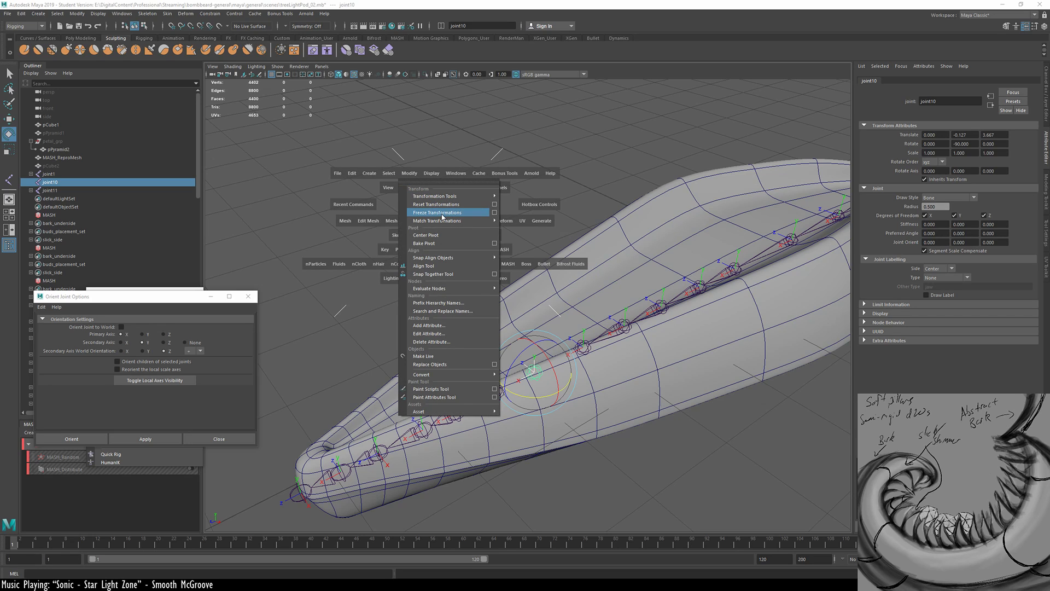
{"action": "left_click", "coordinate": [442, 213]}
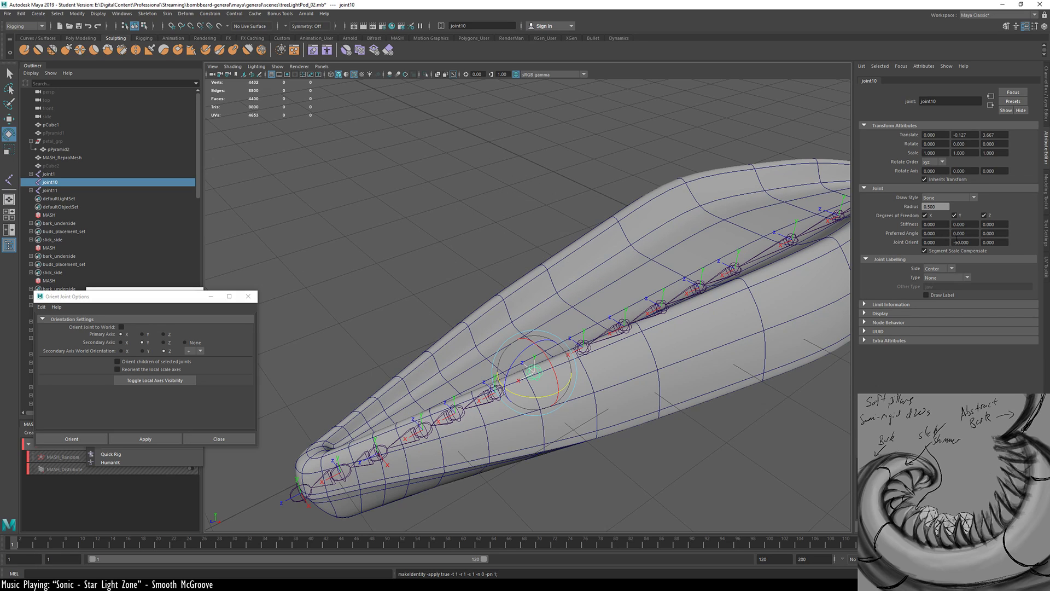
Set the Y Joint Orient of joint10 to 0
{"action": "left_click", "coordinate": [580, 347]}
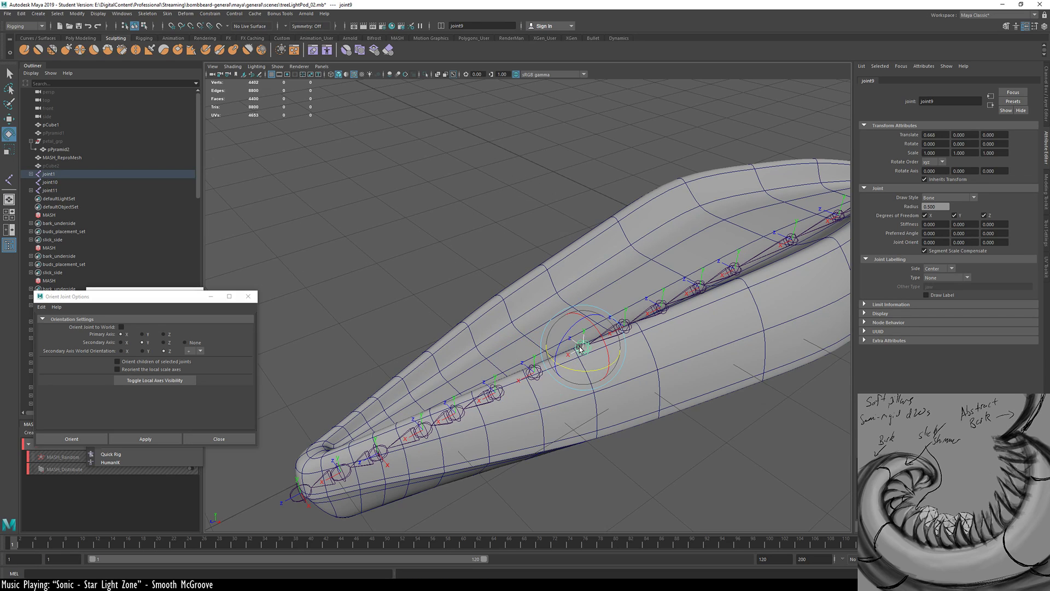
{"action": "left_click", "coordinate": [537, 375]}
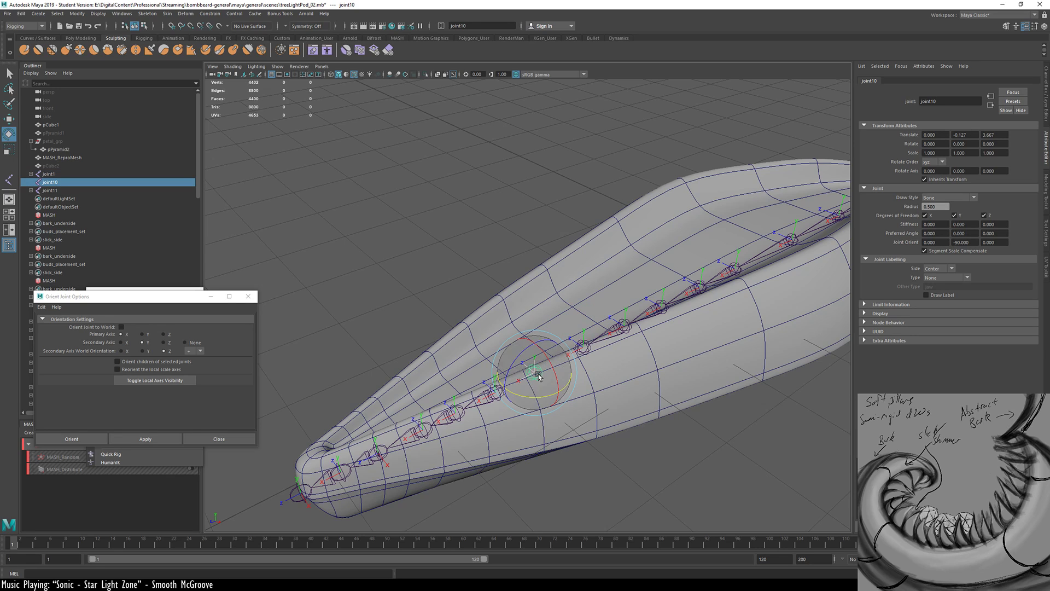
{"action": "left_click", "coordinate": [972, 244]}
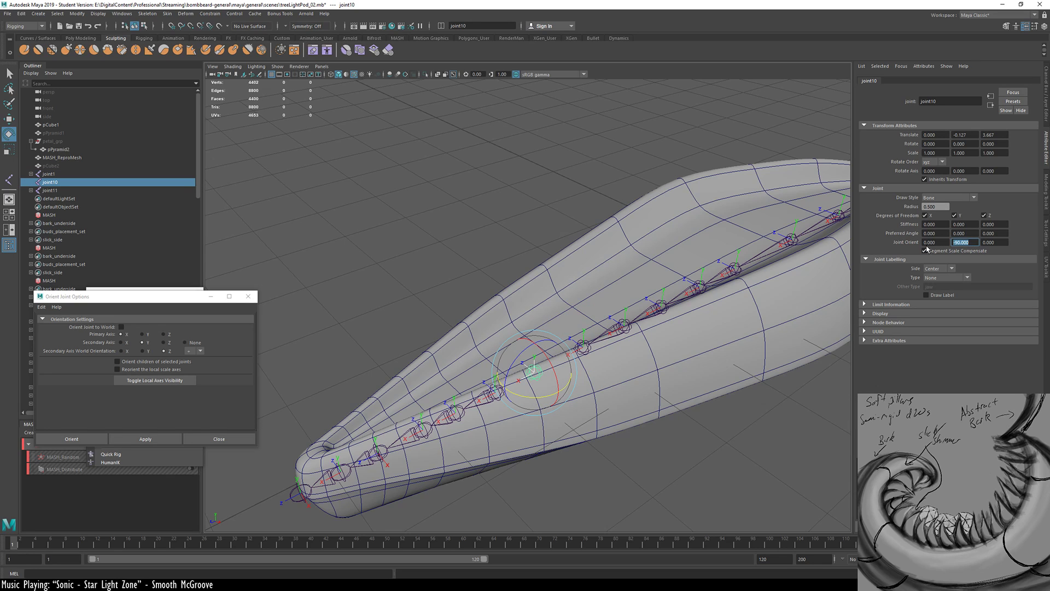
{"action": "type", "text": "0"}
{"action": "key", "text": "Return"}
Parent the unconnected joint10 to the neighbouring joint9 at the end of the joint1 chain
{"action": "left_click_drag", "start_coordinate": [750, 290], "coordinate": [739, 231], "text": "alt"}
{"action": "left_click", "coordinate": [757, 225]}
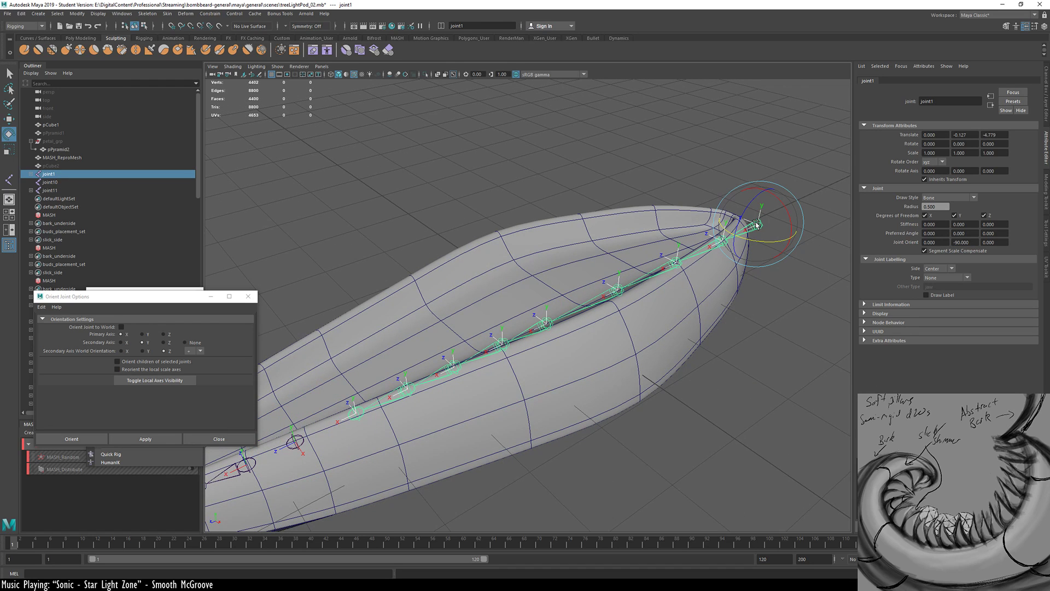
{"action": "left_click_drag", "start_coordinate": [636, 290], "coordinate": [716, 265], "text": "alt"}
{"action": "left_click", "coordinate": [479, 379]}
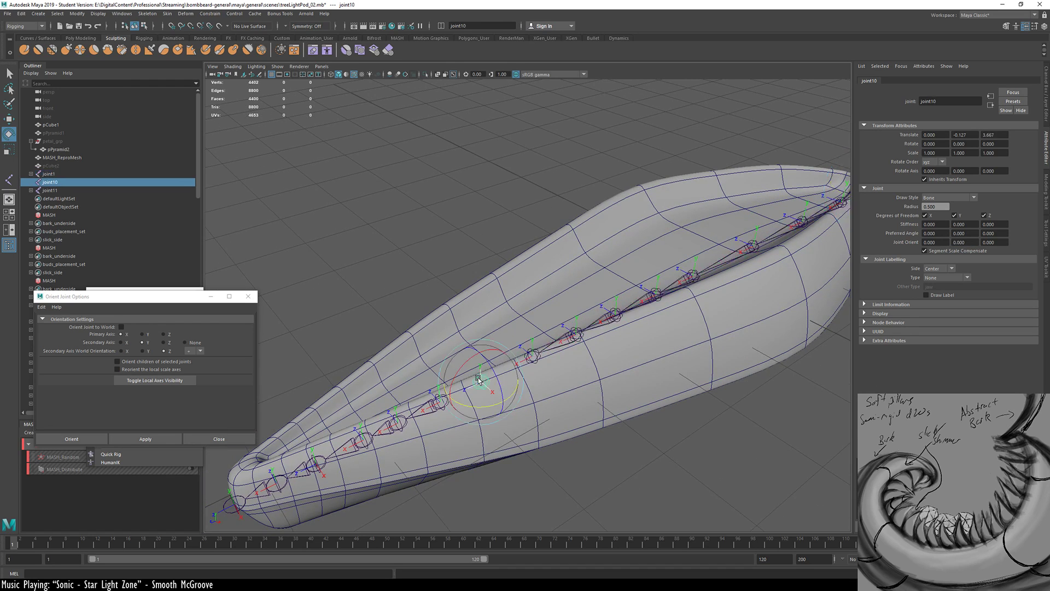
{"action": "key", "text": "q"}
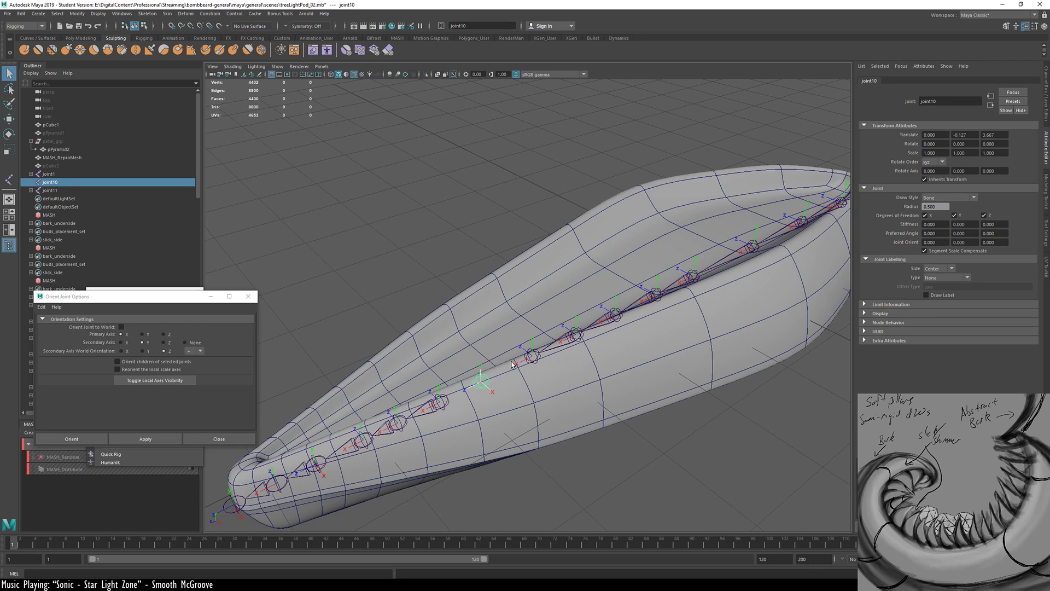
{"action": "left_click", "coordinate": [534, 356], "text": "shift"}
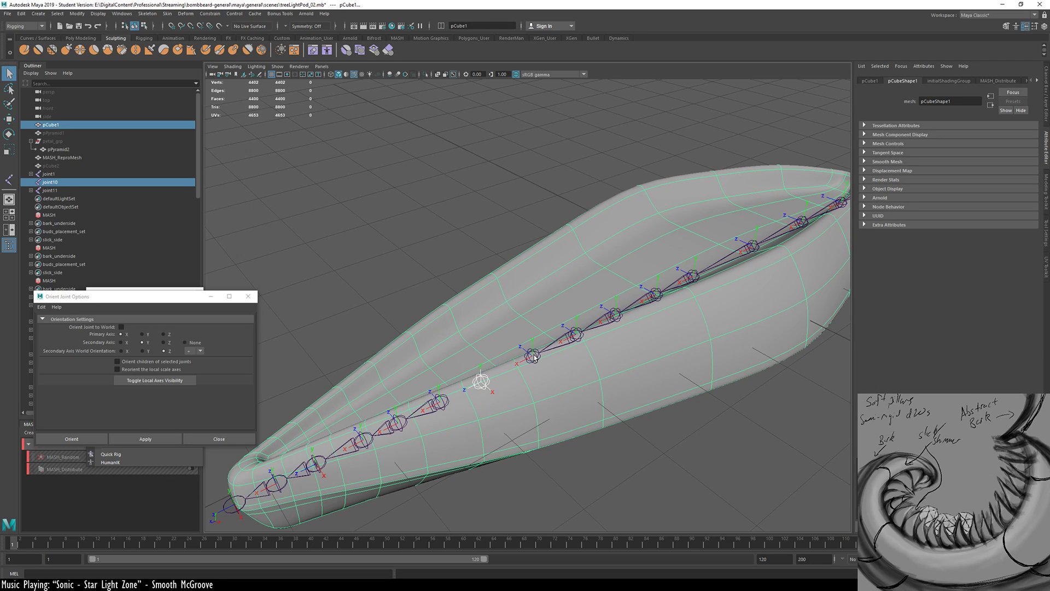
{"action": "left_click", "coordinate": [535, 357]}
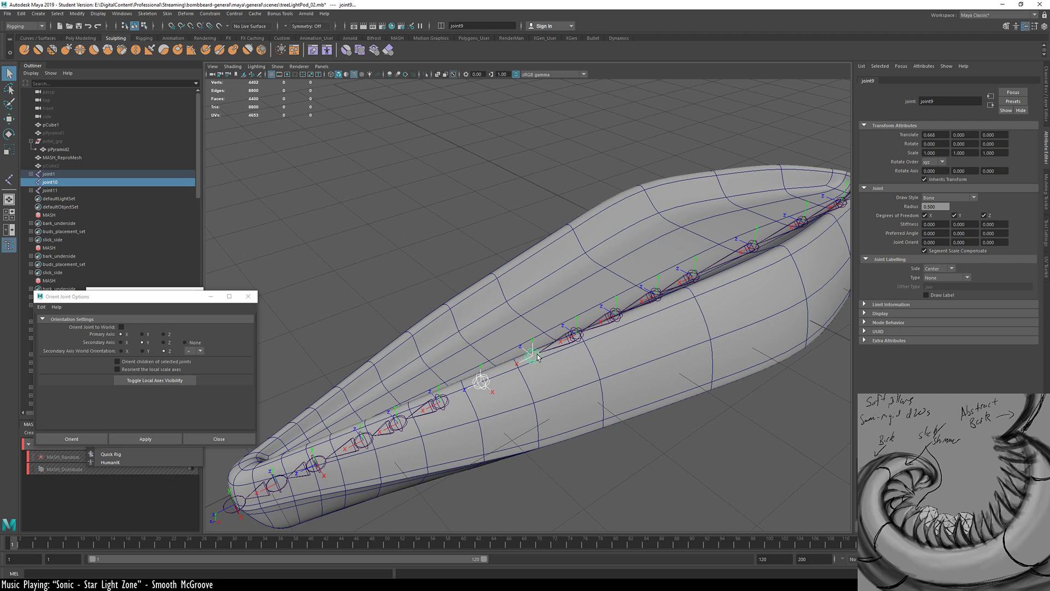
{"action": "key", "text": "p"}
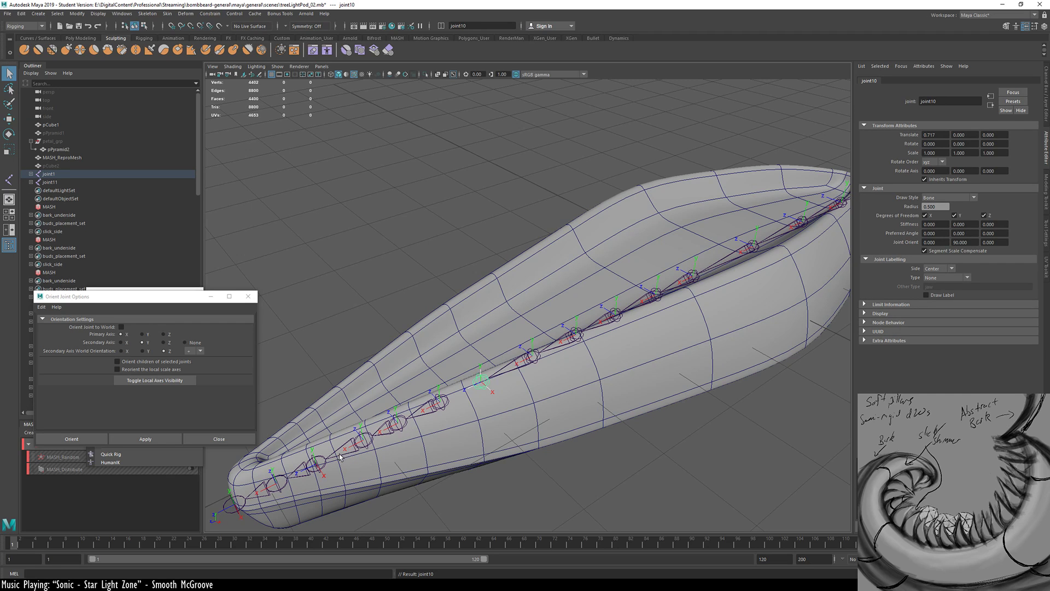
Reset the Orient Joint settings to their defaults and orient the joint1 chain including its children
{"action": "left_click_drag", "start_coordinate": [661, 349], "coordinate": [794, 224], "text": "alt"}
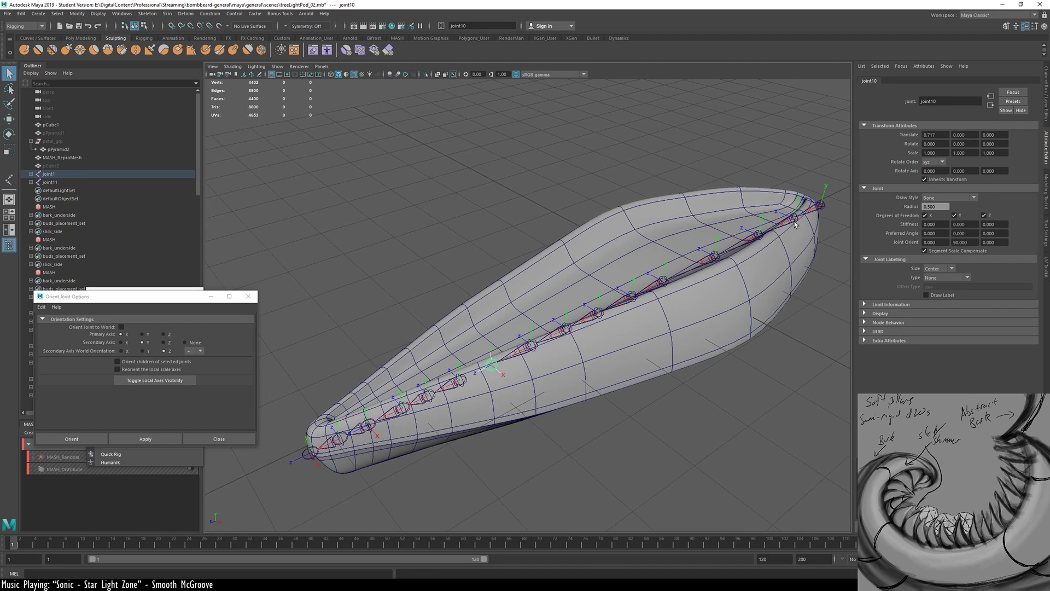
{"action": "left_click", "coordinate": [822, 205]}
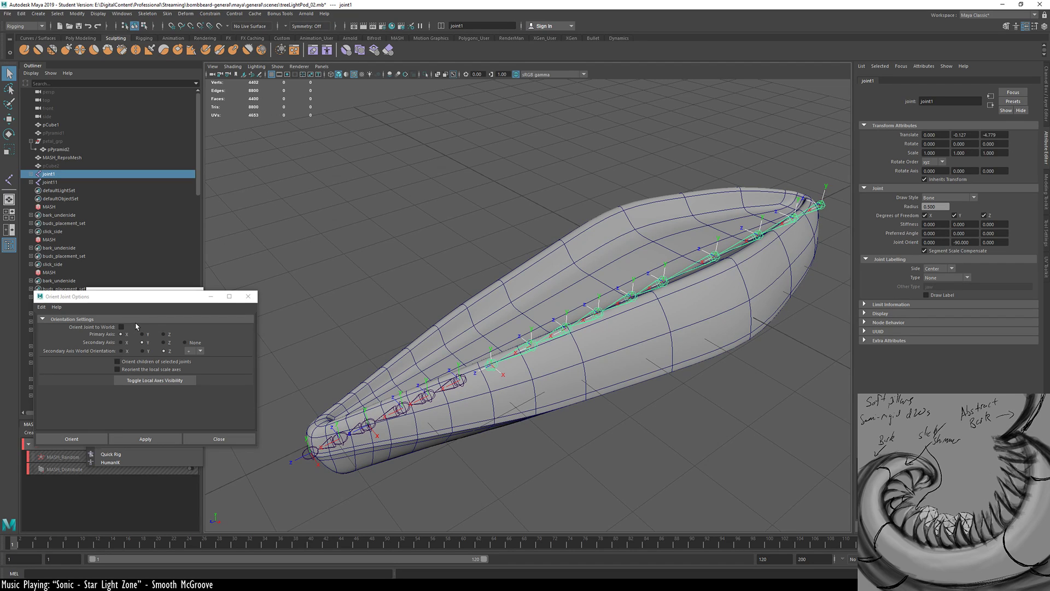
{"action": "left_click", "coordinate": [41, 307]}
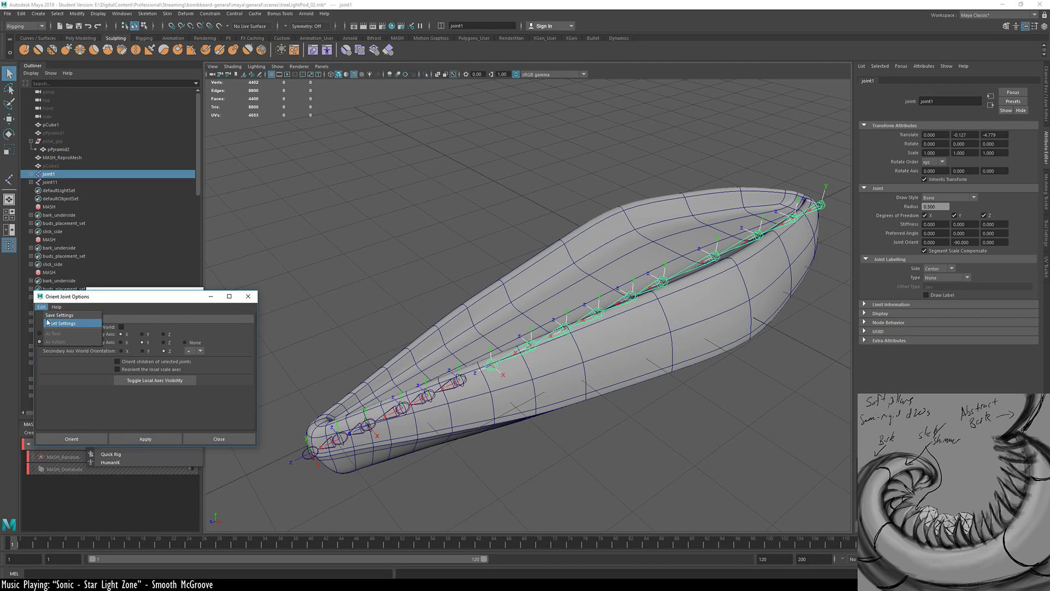
{"action": "left_click", "coordinate": [59, 323]}
{"action": "left_click", "coordinate": [129, 439]}
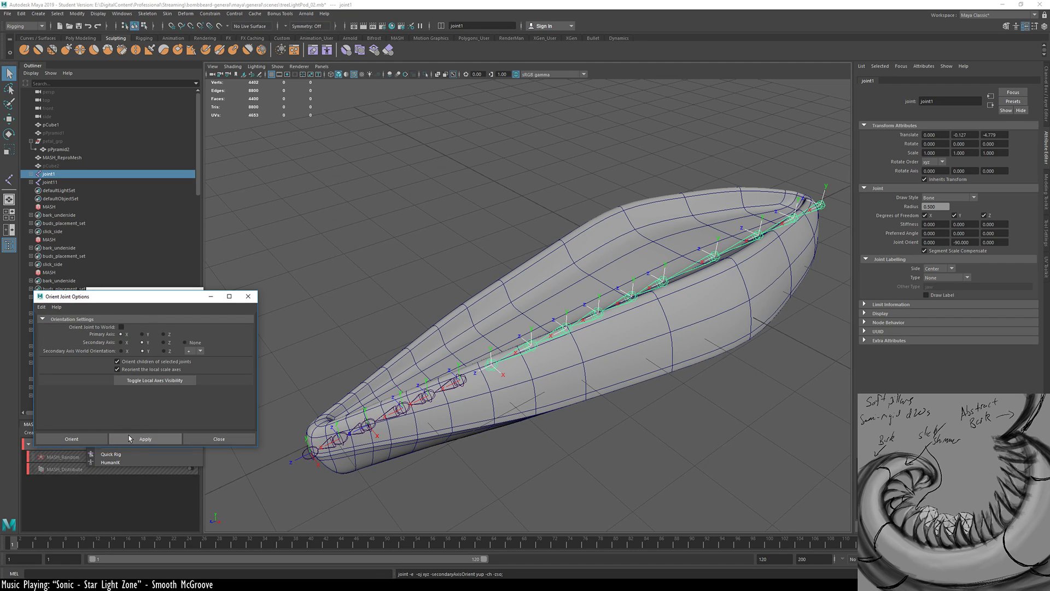
Parent the separate joint11 chain to joint10 to join both chains into one
{"action": "left_click", "coordinate": [461, 381]}
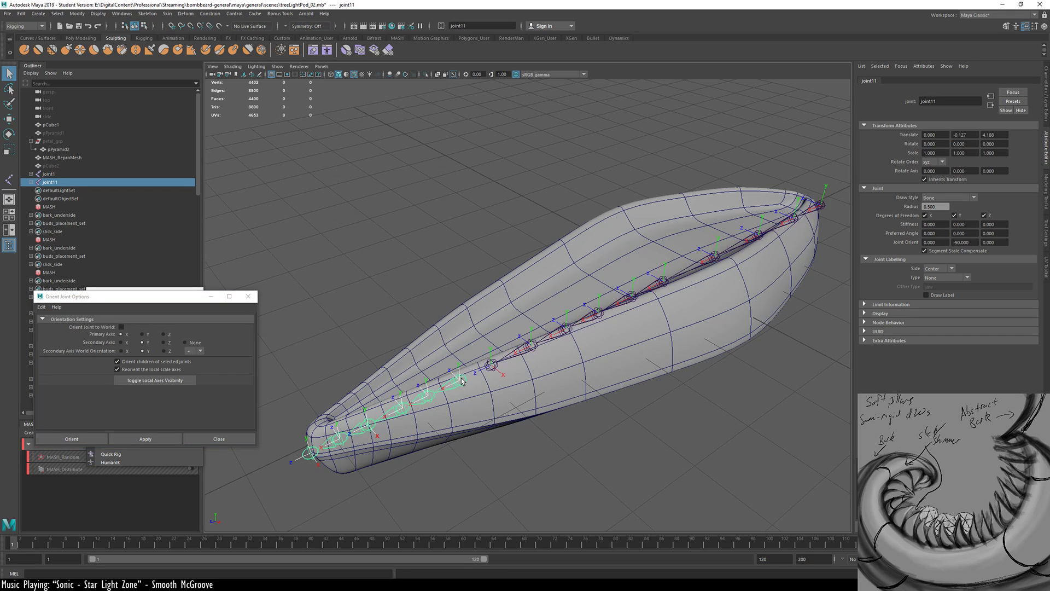
{"action": "left_click", "coordinate": [490, 365]}
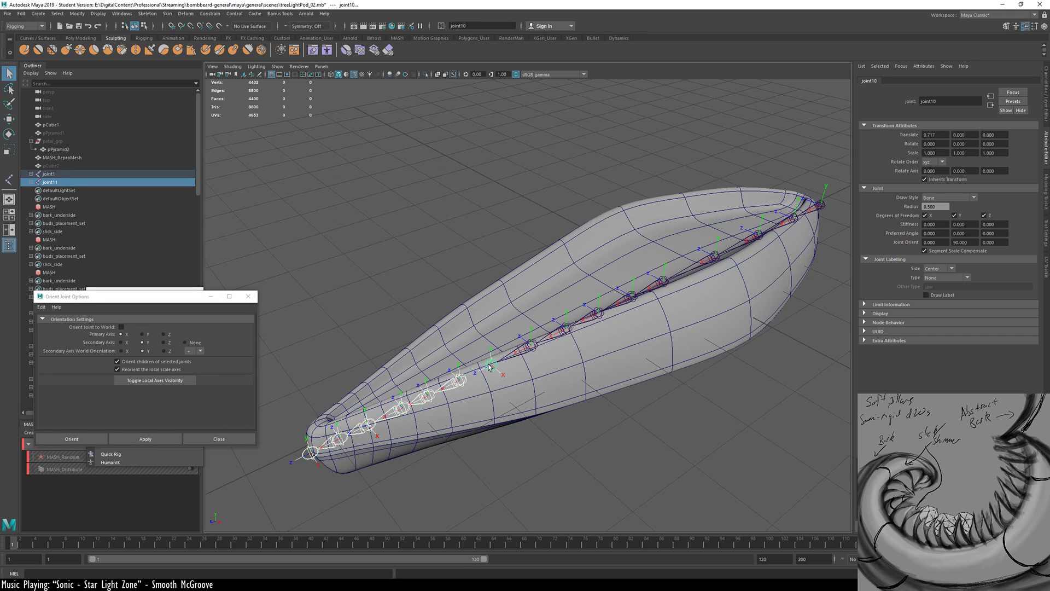
{"action": "key", "text": "p"}
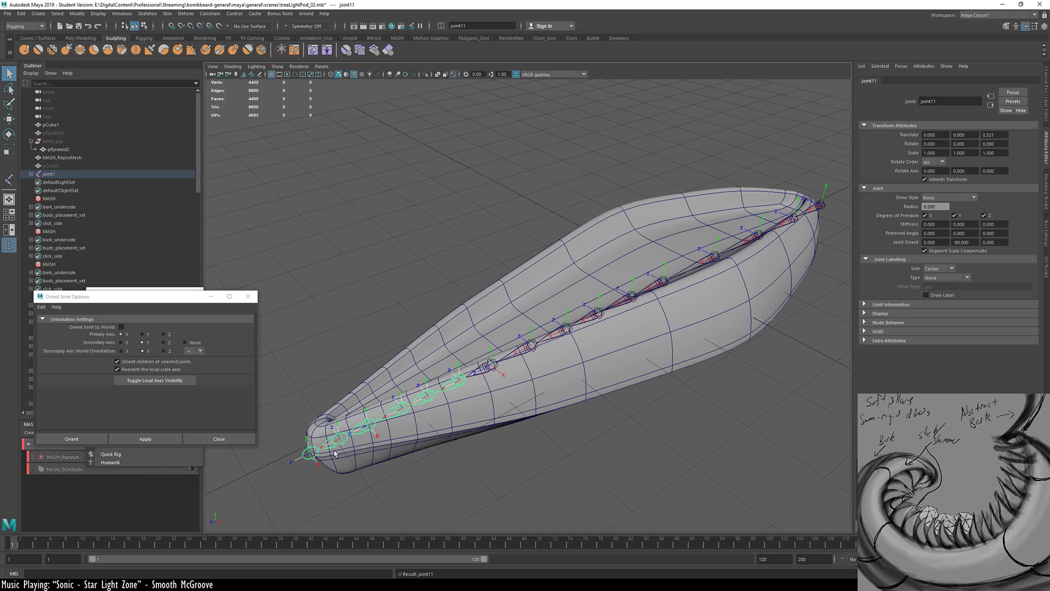
Orient the complete joint hierarchy from the root joint1 with the default settings
{"action": "left_click", "coordinate": [828, 232]}
{"action": "left_click", "coordinate": [821, 206]}
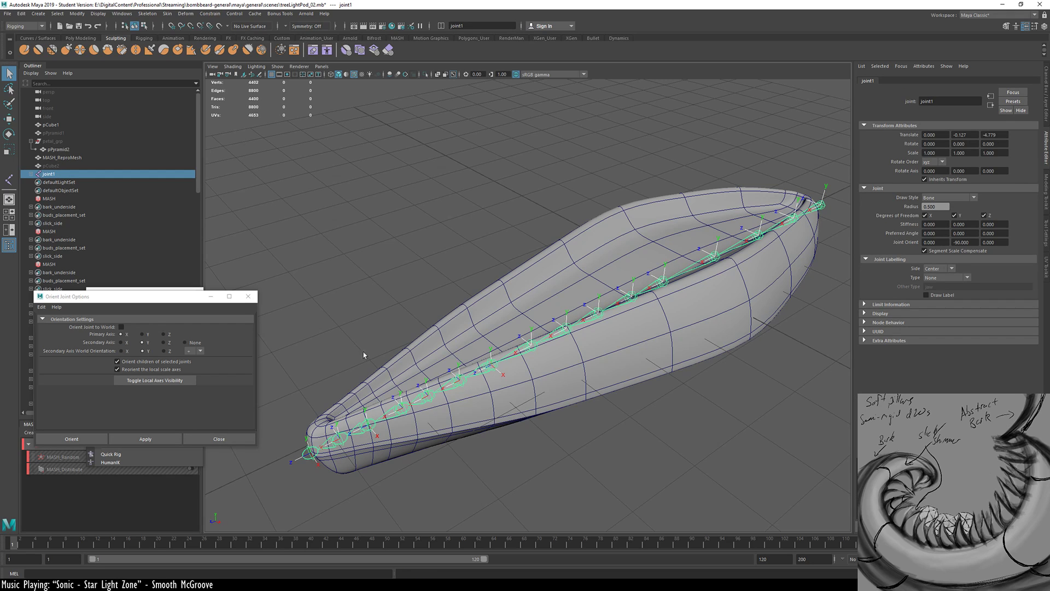
{"action": "left_click", "coordinate": [145, 438]}
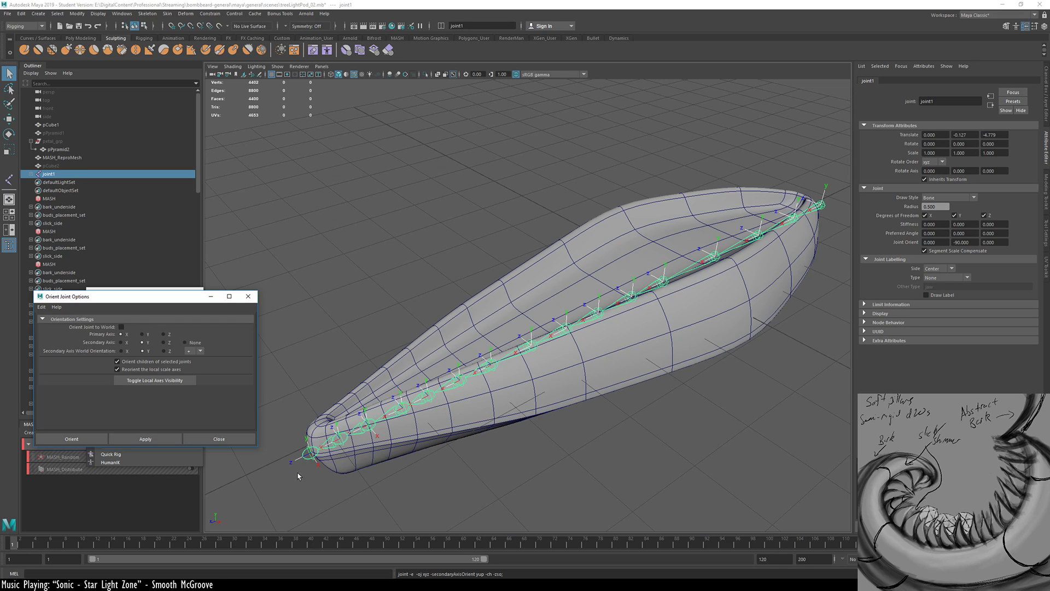
Set the Y joint orient of joint15, near the pod's narrow end, to 0
{"action": "middle_click_drag", "start_coordinate": [361, 459], "coordinate": [436, 417], "text": "alt"}
{"action": "right_click_drag", "start_coordinate": [436, 417], "coordinate": [488, 414], "text": "alt"}
{"action": "middle_click_drag", "start_coordinate": [488, 414], "coordinate": [602, 307], "text": "alt"}
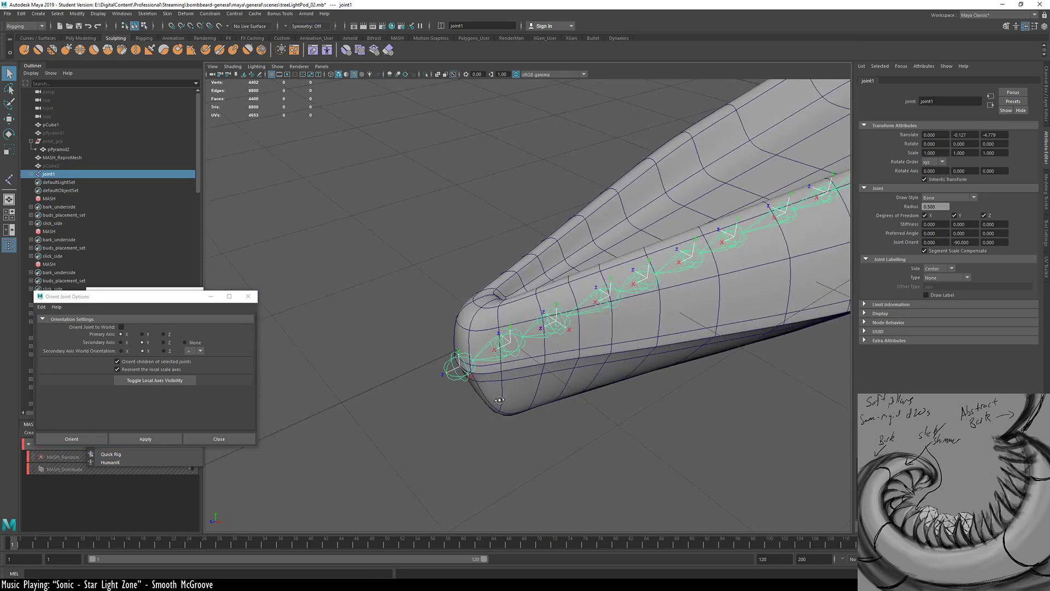
{"action": "left_click_drag", "start_coordinate": [500, 400], "coordinate": [470, 374], "text": "alt"}
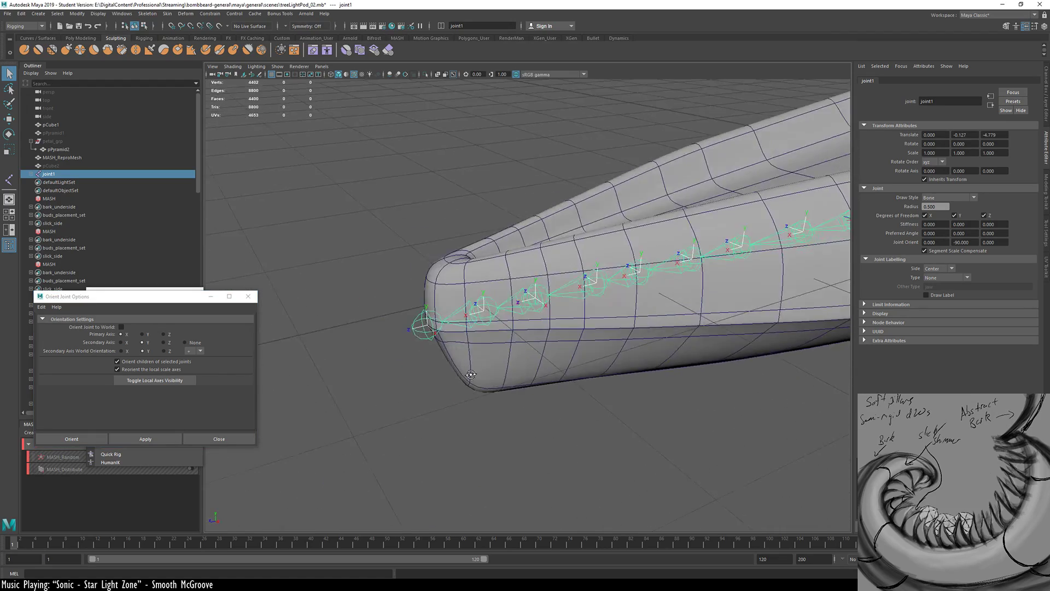
{"action": "right_click_drag", "start_coordinate": [470, 375], "coordinate": [540, 308], "text": "alt"}
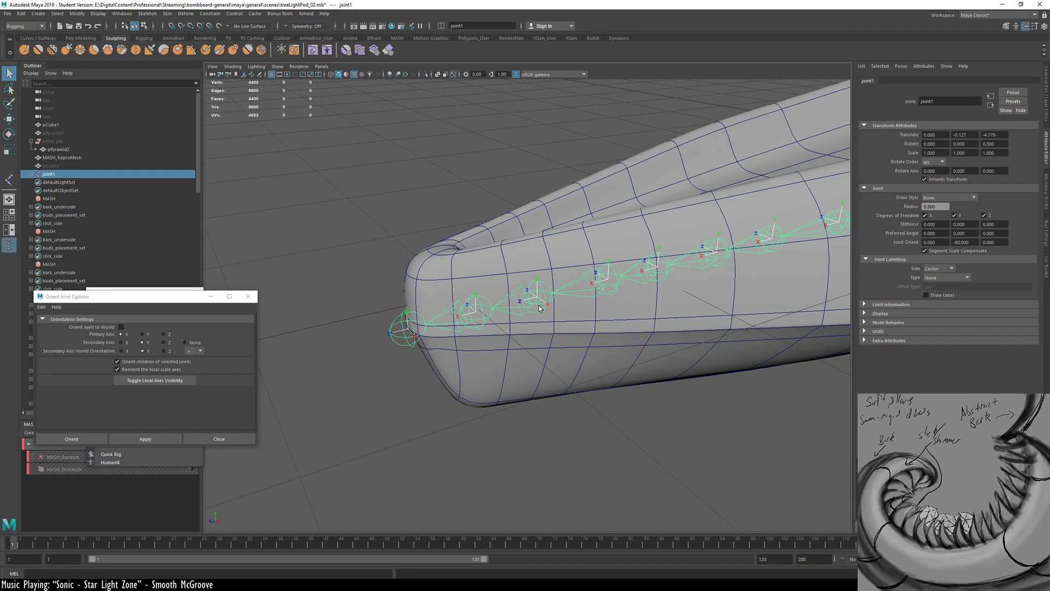
{"action": "left_click", "coordinate": [539, 306]}
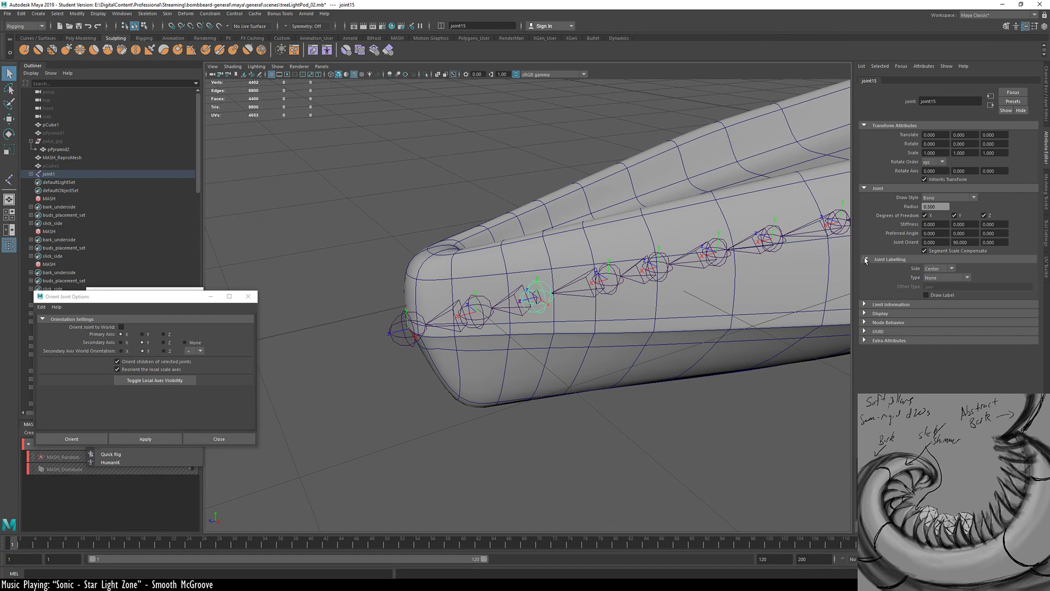
{"action": "left_click_drag", "start_coordinate": [972, 243], "coordinate": [916, 244]}
{"action": "type", "text": "0"}
{"action": "key", "text": "Return"}
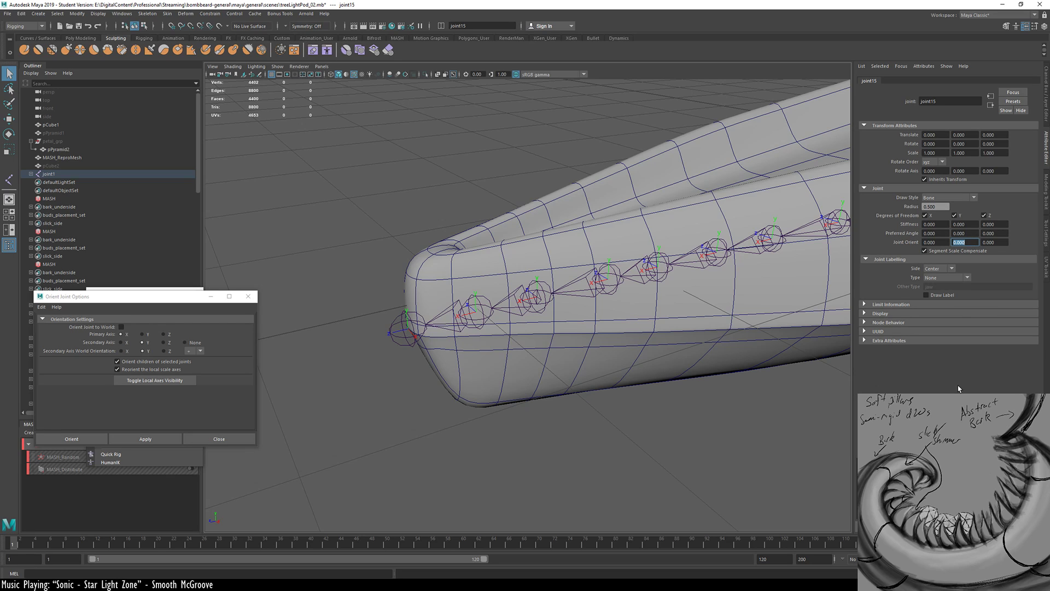
Set the Y joint orient of the end joint17 to 0 and clear the selection
{"action": "left_click", "coordinate": [516, 320]}
{"action": "left_click", "coordinate": [405, 326]}
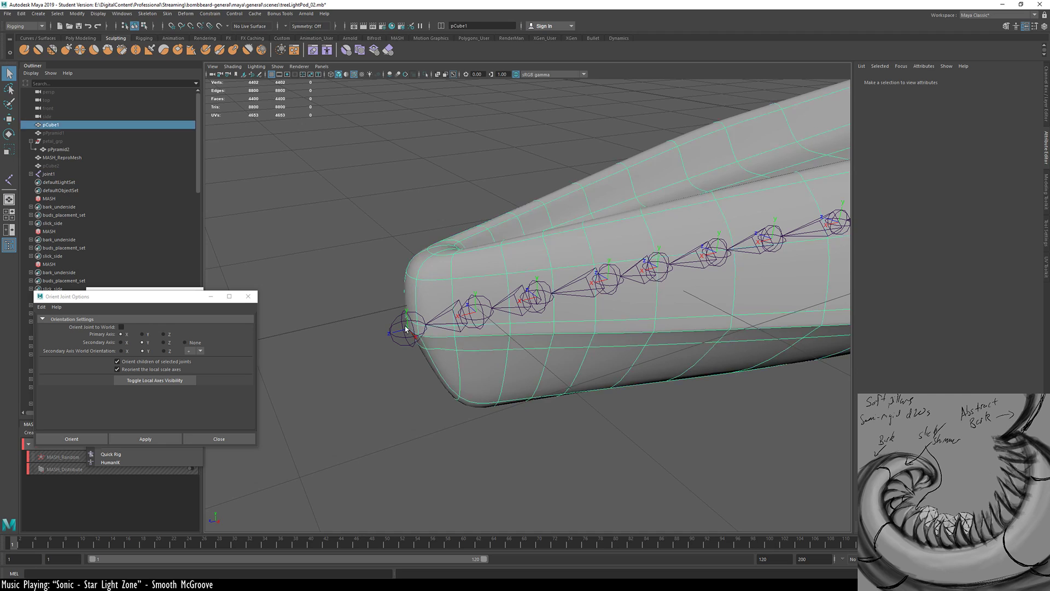
{"action": "left_click", "coordinate": [404, 326]}
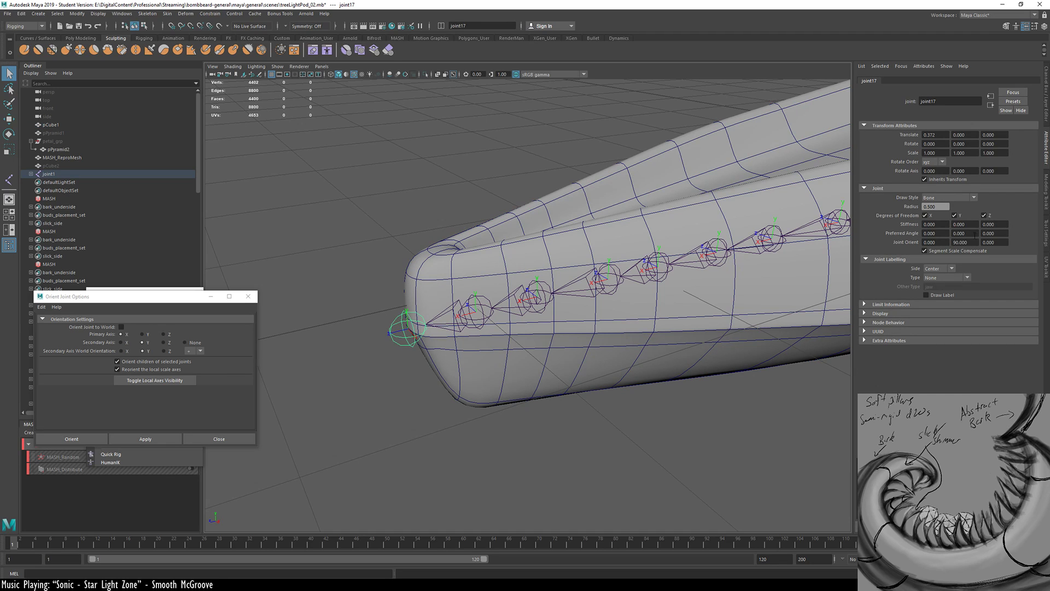
{"action": "left_click_drag", "start_coordinate": [975, 242], "coordinate": [930, 250]}
{"action": "right_click_drag", "start_coordinate": [702, 317], "coordinate": [637, 316], "text": "alt"}
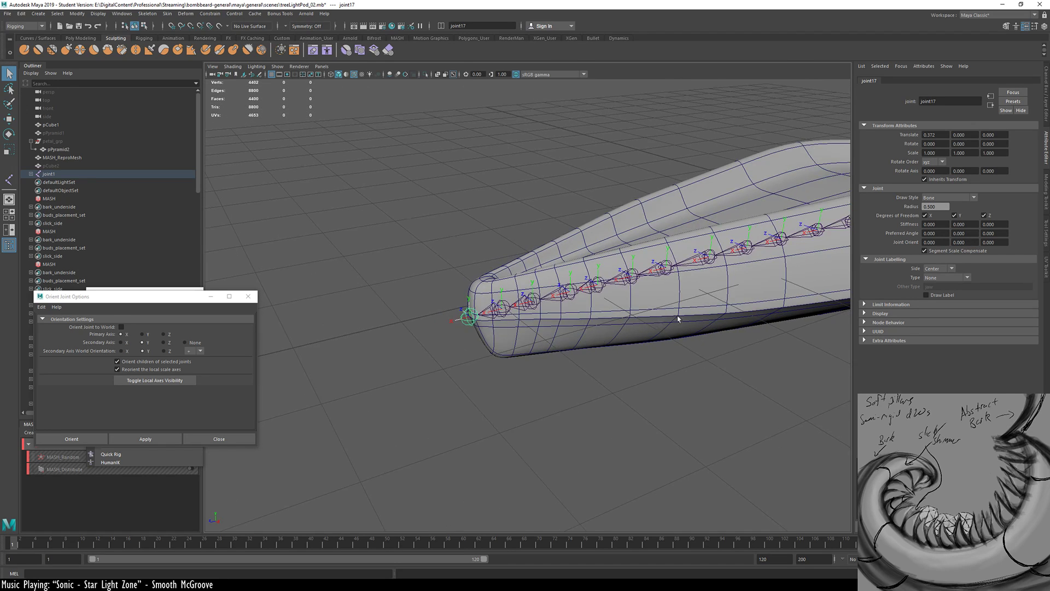
{"action": "middle_click_drag", "start_coordinate": [678, 317], "coordinate": [523, 376], "text": "alt"}
{"action": "key", "text": "w"}
{"action": "left_click", "coordinate": [674, 383]}
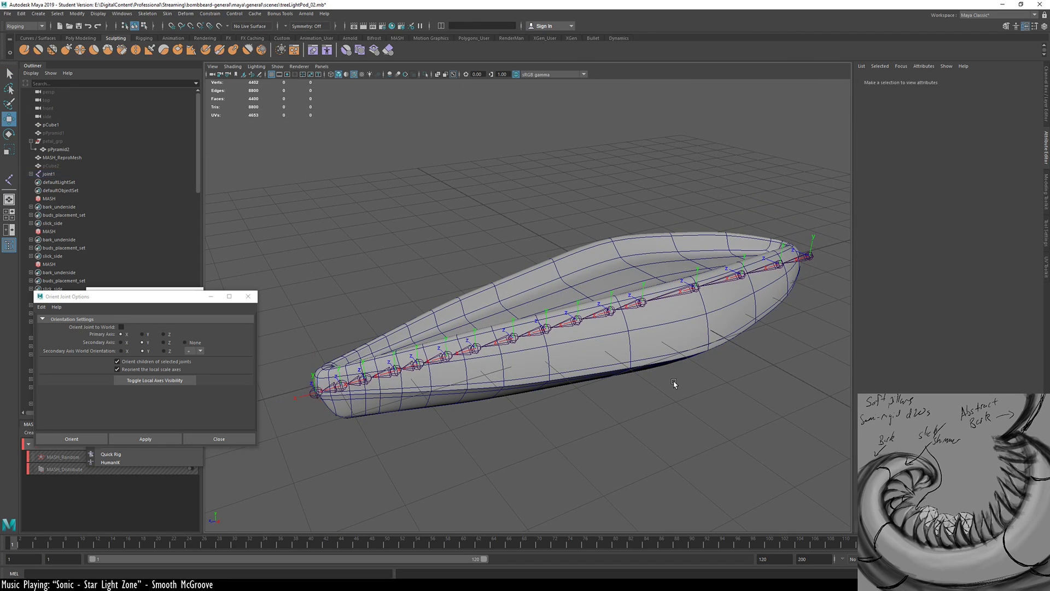
Select the complete joint1 hierarchy, test-rotate all joints about 59 degrees around local Z, and undo the rotation
{"action": "left_click", "coordinate": [810, 258]}
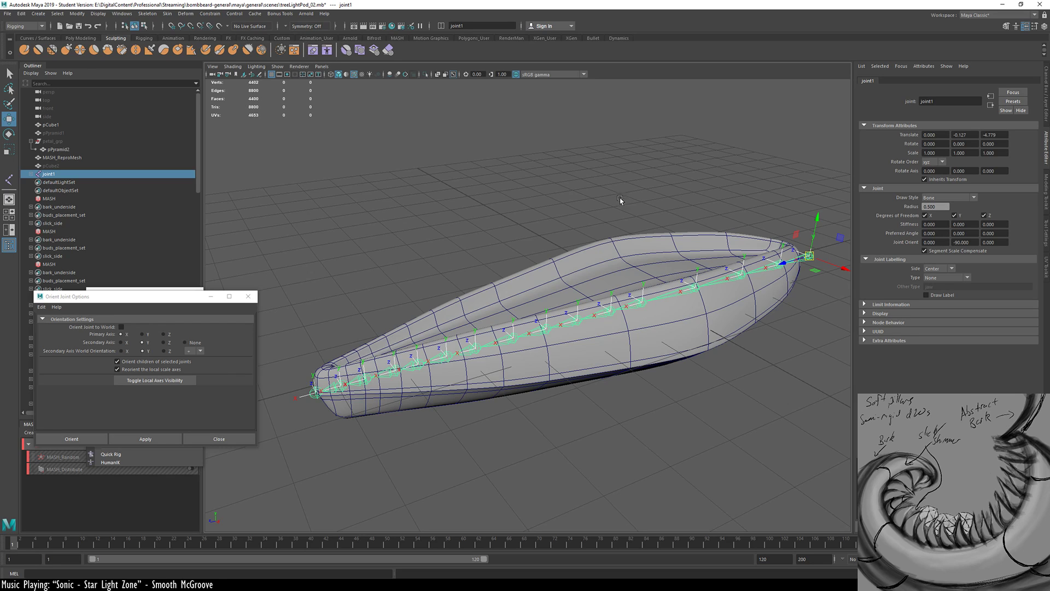
{"action": "right_click", "coordinate": [810, 256]}
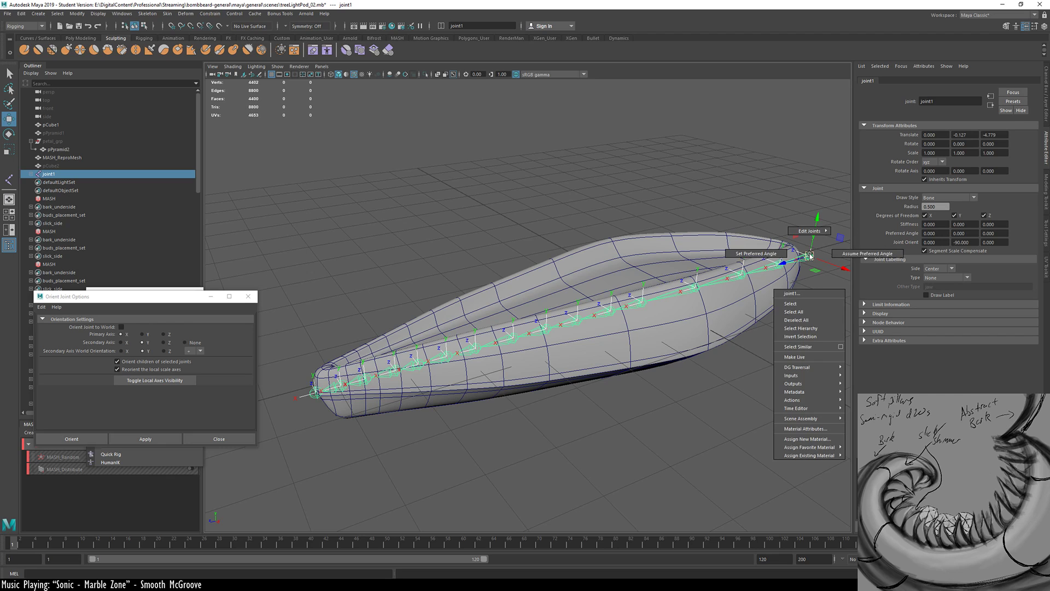
{"action": "left_click", "coordinate": [813, 327]}
{"action": "key", "text": "e"}
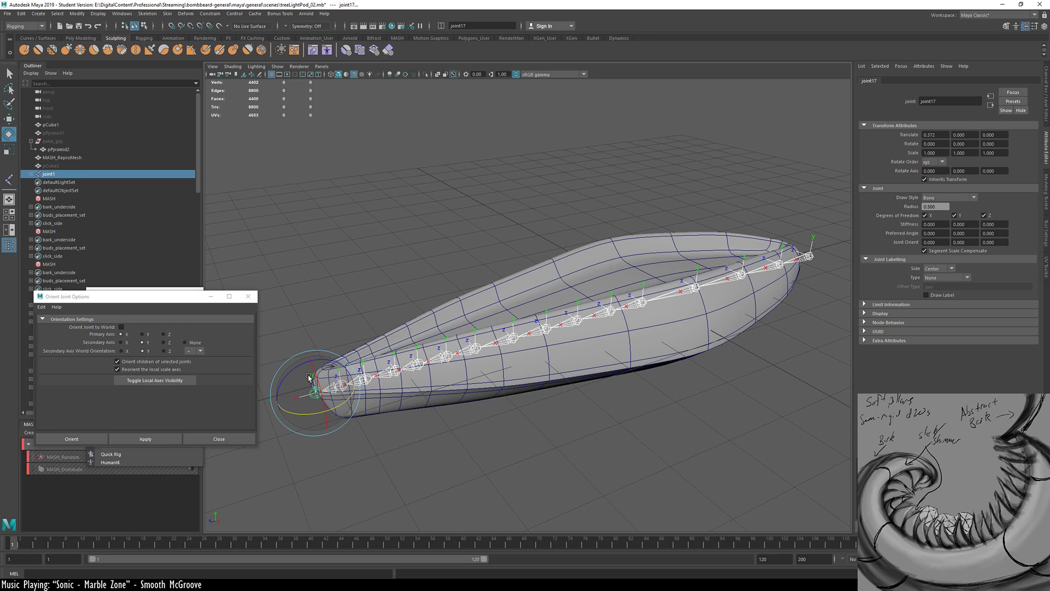
{"action": "left_click_drag", "start_coordinate": [300, 367], "coordinate": [628, 311]}
{"action": "middle_click_drag", "start_coordinate": [628, 312], "coordinate": [330, 368], "text": "alt"}
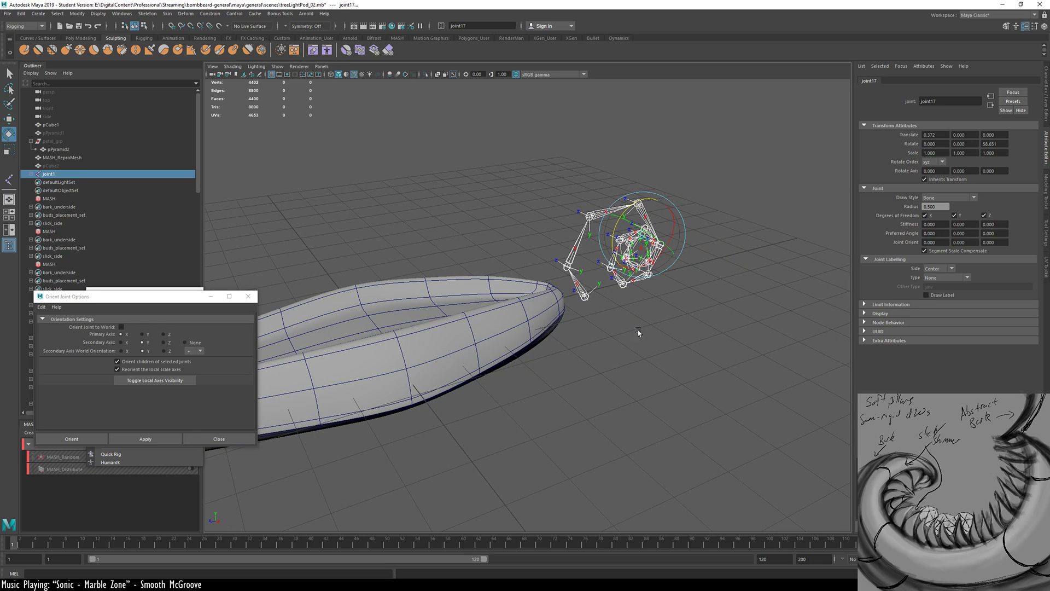
{"action": "key", "text": "ctrl+z"}
Test-rotate the selected joints around their local Y axis and undo the rotations
{"action": "left_click_drag", "start_coordinate": [531, 326], "coordinate": [506, 322], "text": "alt"}
{"action": "middle_click_drag", "start_coordinate": [506, 323], "coordinate": [721, 293], "text": "alt"}
{"action": "left_click_drag", "start_coordinate": [721, 293], "coordinate": [521, 431], "text": "alt"}
{"action": "key", "text": "ctrl+z"}
{"action": "key", "text": "ctrl+z"}
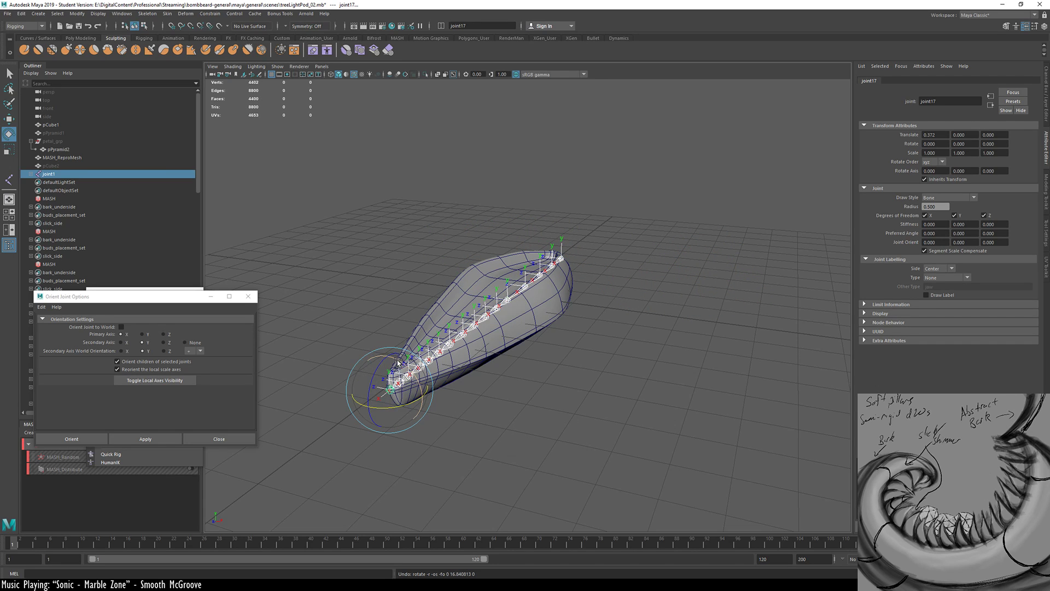
{"action": "left_click_drag", "start_coordinate": [432, 377], "coordinate": [636, 427]}
{"action": "key", "text": "ctrl+z"}
{"action": "left_click_drag", "start_coordinate": [633, 356], "coordinate": [399, 379], "text": "alt"}
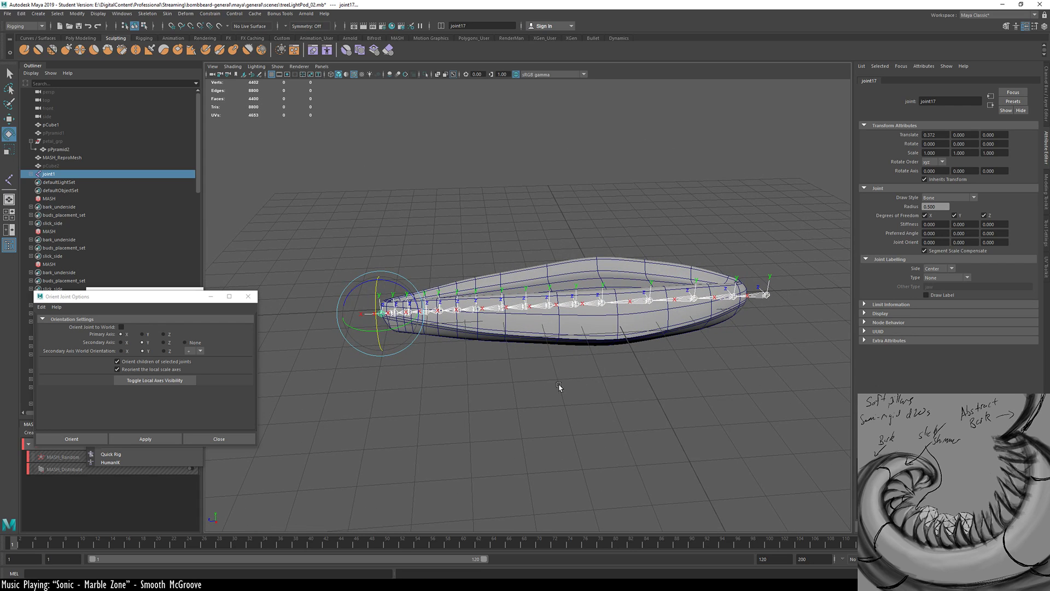
Return to the Move tool, clear the joint selection and close the Orient Joint options
{"action": "key", "text": "w"}
{"action": "left_click", "coordinate": [429, 380]}
{"action": "left_click_drag", "start_coordinate": [663, 382], "coordinate": [573, 379], "text": "alt"}
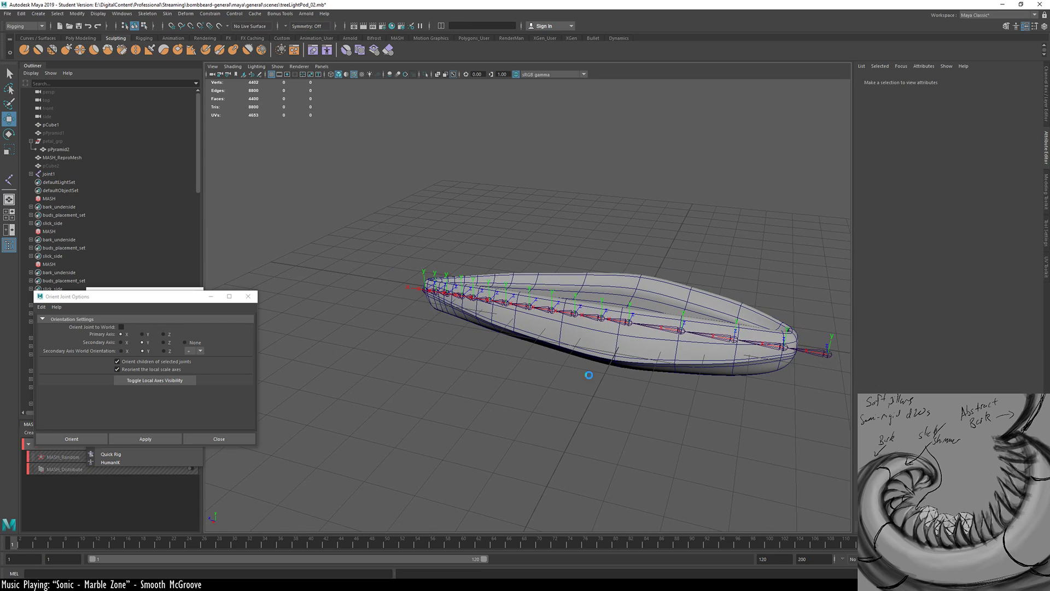
{"action": "left_click", "coordinate": [231, 438]}
{"action": "left_click_drag", "start_coordinate": [615, 364], "coordinate": [590, 348], "text": "alt"}
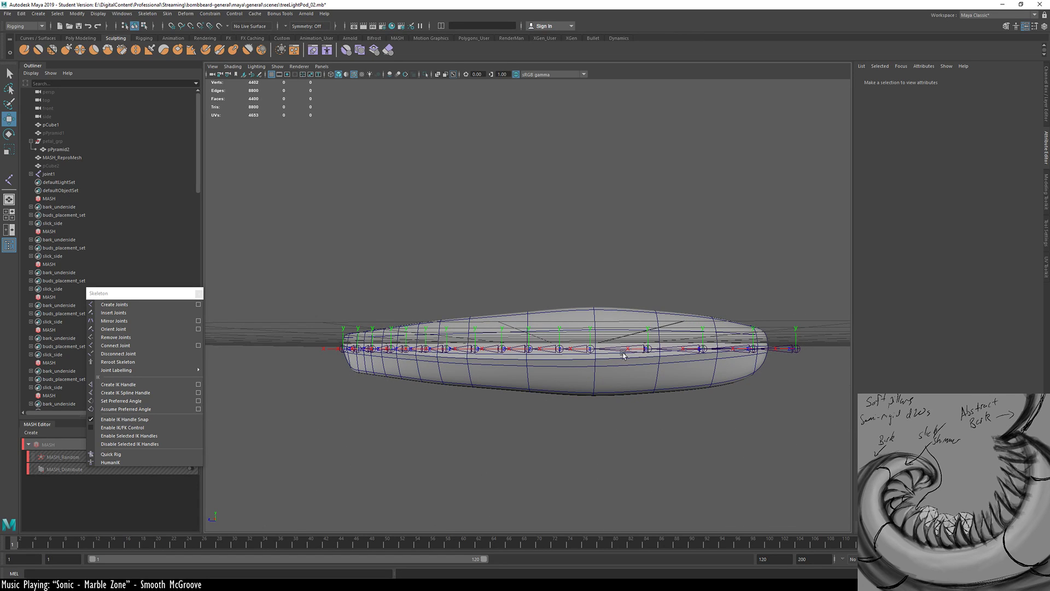
{"action": "left_click", "coordinate": [590, 349]}
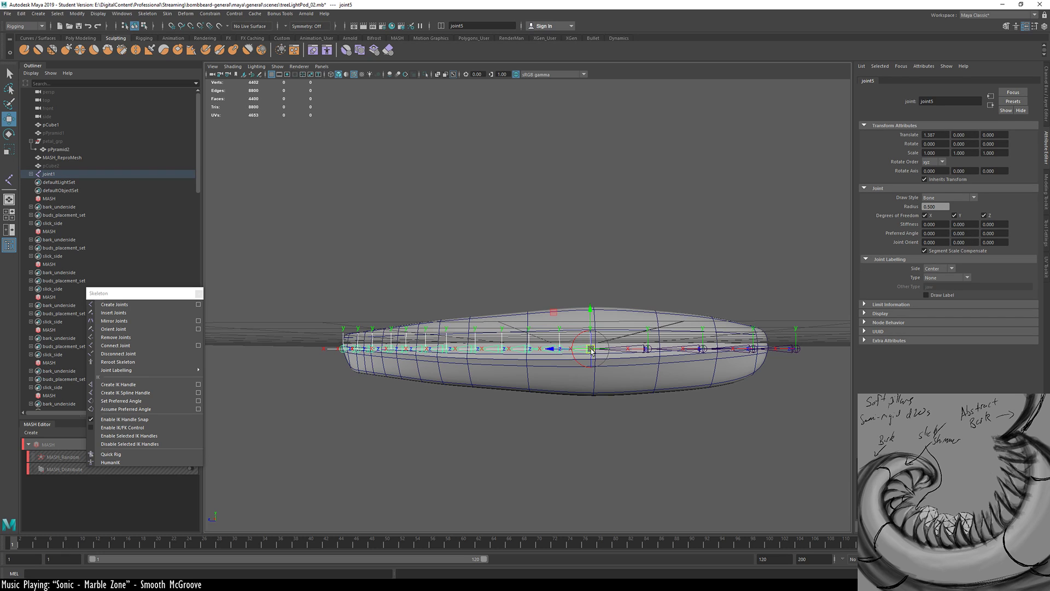
{"action": "key", "text": "b"}
{"action": "left_click_drag", "start_coordinate": [582, 414], "coordinate": [711, 418]}
{"action": "key", "text": "ctrl+z"}
{"action": "key", "text": "d"}
{"action": "mouse_move", "coordinate": [656, 446]}
{"action": "left_mouse_down", "text": "alt"}
{"action": "mouse_move", "coordinate": [555, 499]}
{"action": "mouse_move", "coordinate": [404, 499]}
{"action": "mouse_move", "coordinate": [556, 499]}
{"action": "mouse_move", "coordinate": [650, 452]}
{"action": "left_mouse_up", "text": "alt"}
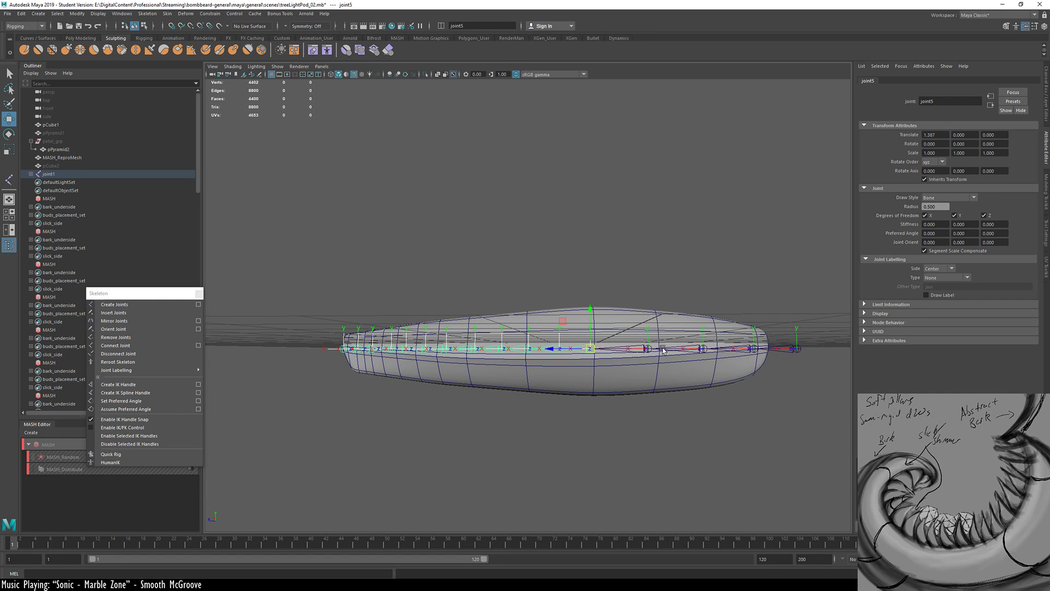
{"action": "left_click_drag", "start_coordinate": [503, 364], "coordinate": [600, 388], "text": "alt"}
{"action": "left_click_drag", "start_coordinate": [574, 346], "coordinate": [572, 406], "text": "alt"}
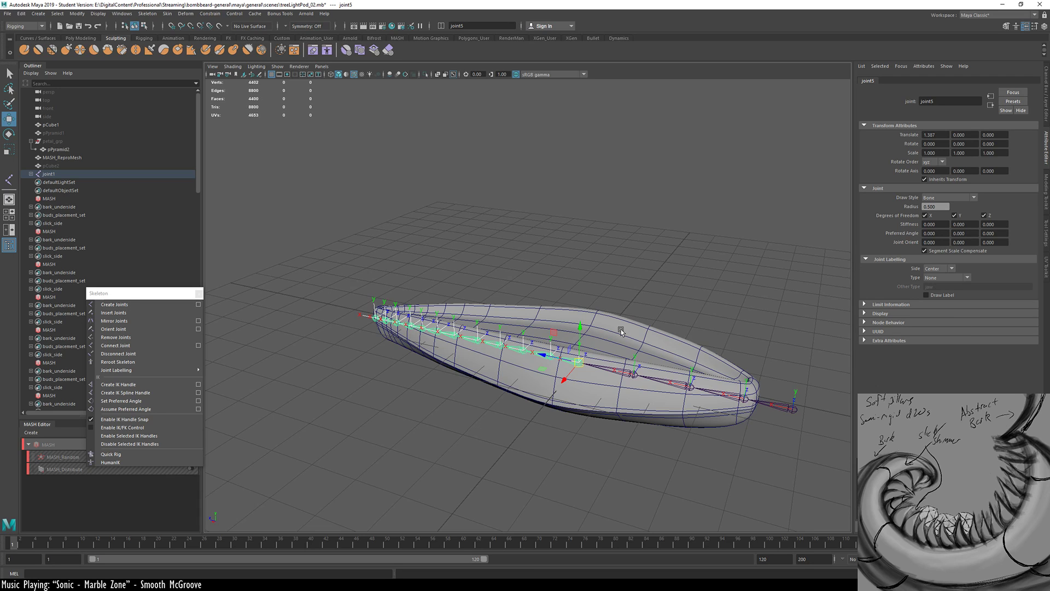
{"action": "left_click_drag", "start_coordinate": [627, 385], "coordinate": [595, 339], "text": "alt"}
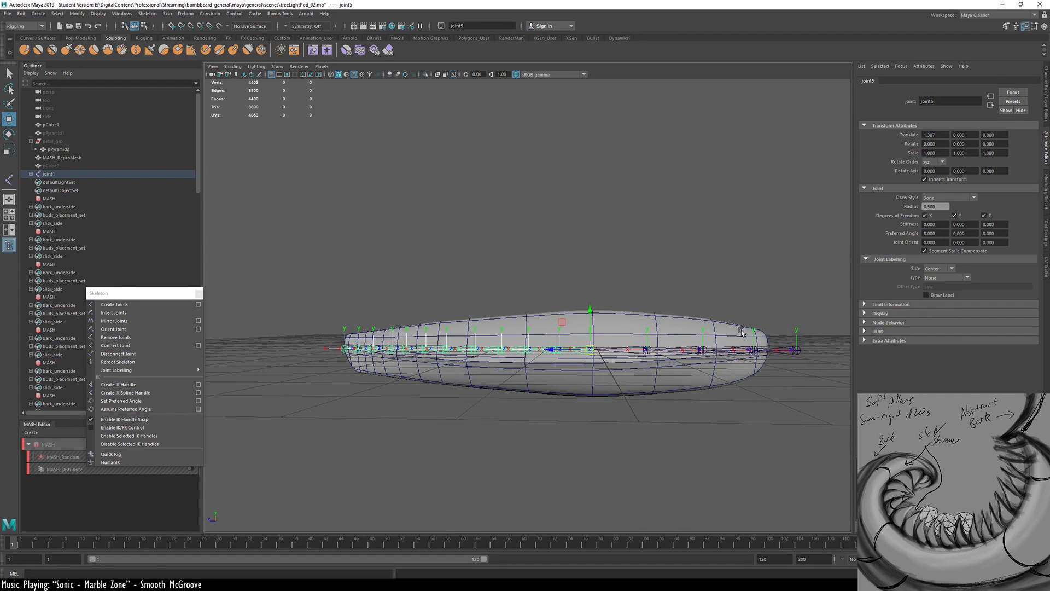
{"action": "left_click_drag", "start_coordinate": [742, 332], "coordinate": [683, 397], "text": "alt"}
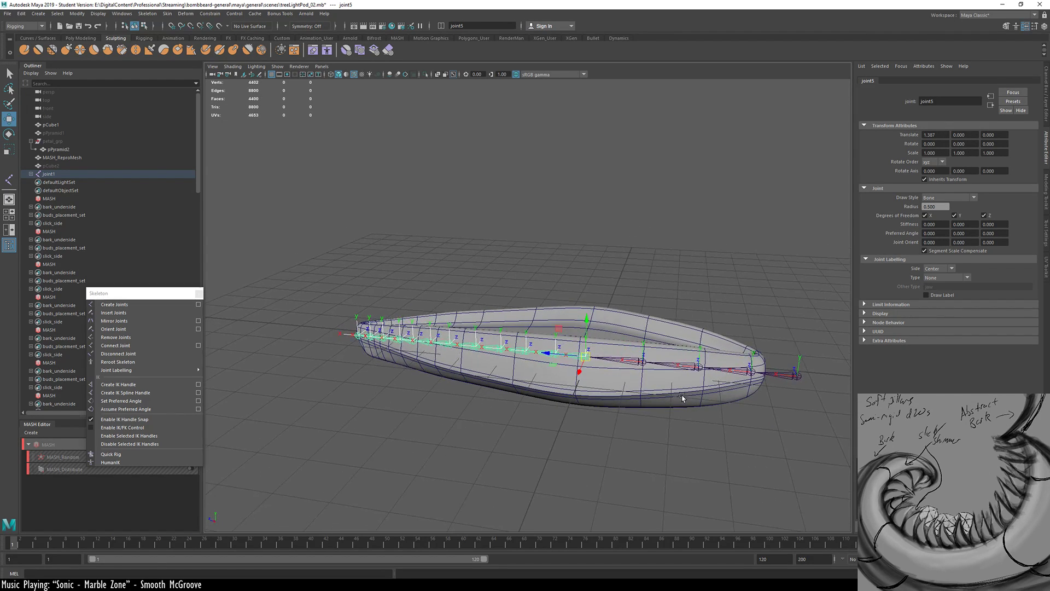
Hide the local axes of every joint in the joint1 hierarchy and close the Orient Joint and Skeleton windows
{"action": "left_click", "coordinate": [614, 383]}
{"action": "key", "text": "q"}
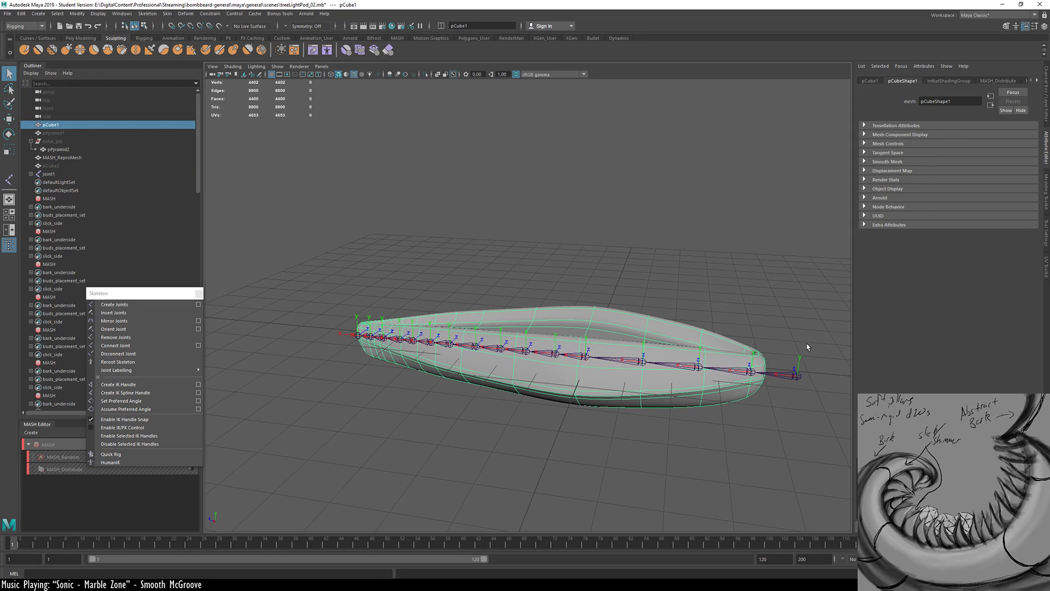
{"action": "left_click_drag", "start_coordinate": [806, 344], "coordinate": [792, 375]}
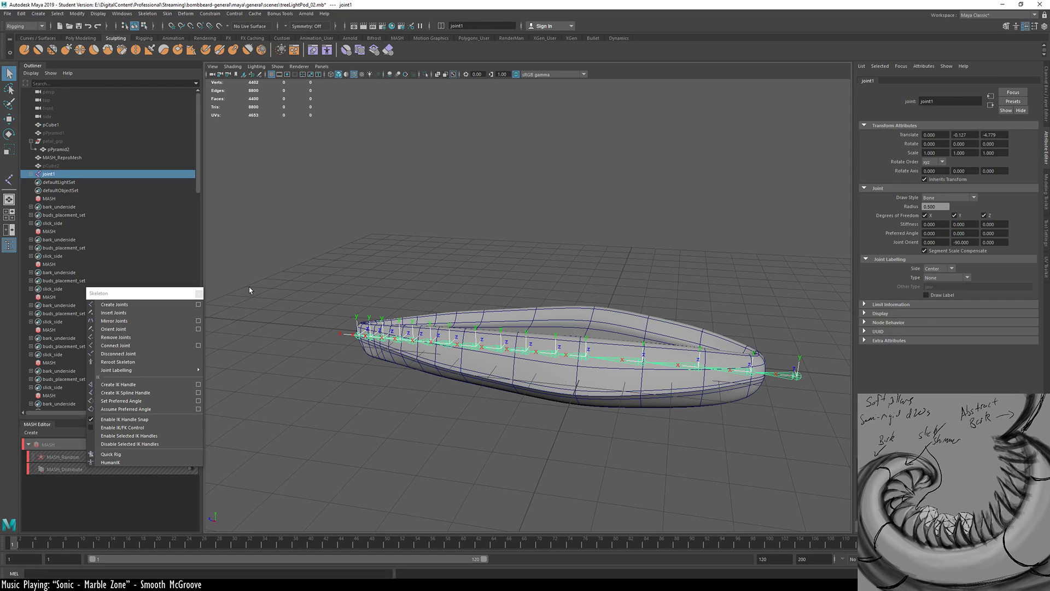
{"action": "left_click", "coordinate": [198, 329]}
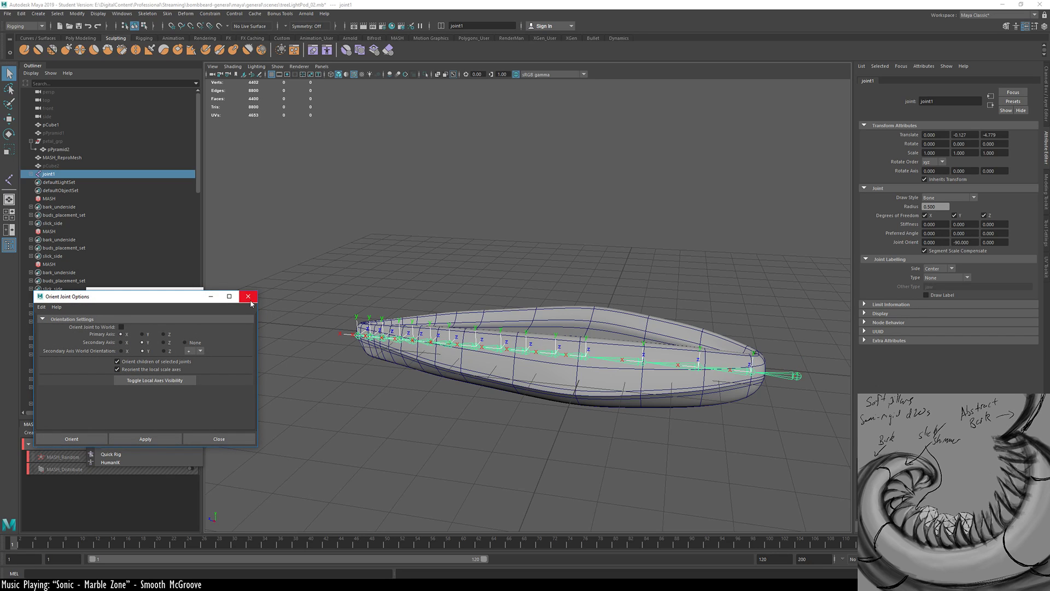
{"action": "left_click", "coordinate": [192, 383]}
{"action": "right_click", "coordinate": [799, 377]}
{"action": "left_click", "coordinate": [789, 453]}
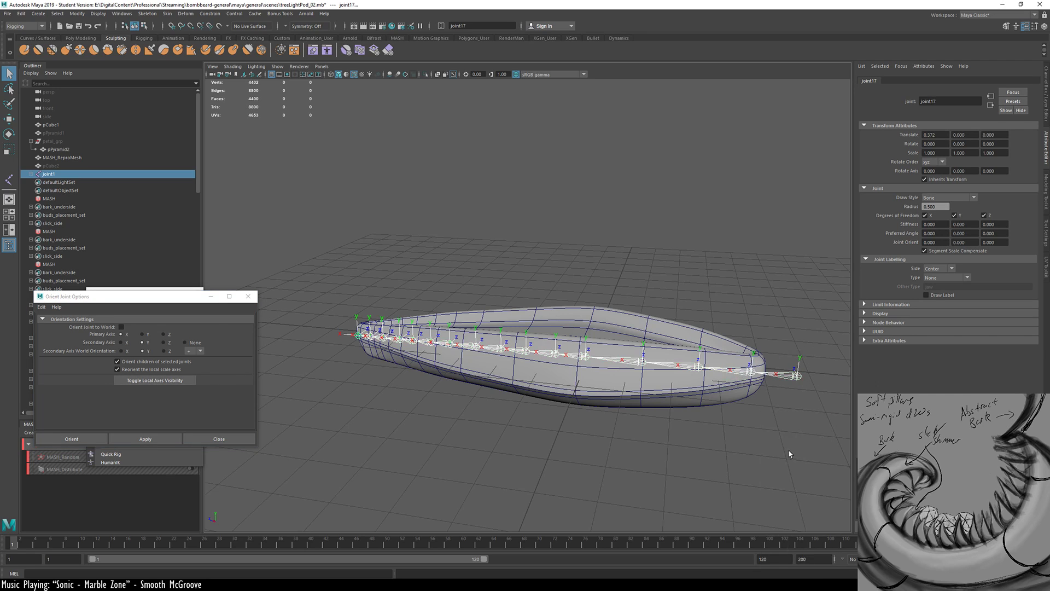
{"action": "left_click", "coordinate": [193, 381]}
{"action": "left_click", "coordinate": [197, 439]}
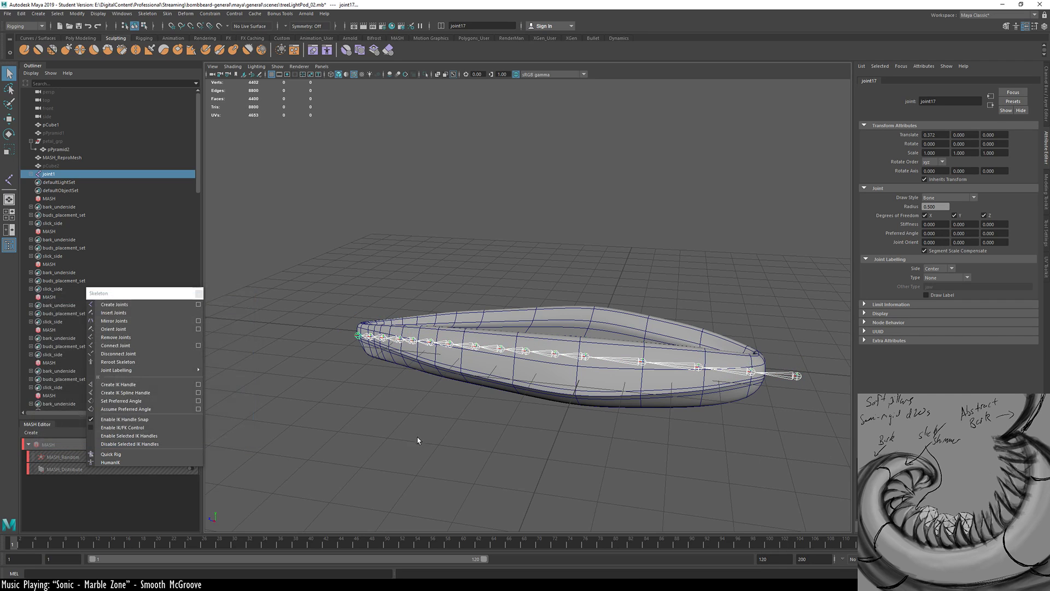
{"action": "left_click", "coordinate": [471, 409]}
{"action": "left_click_drag", "start_coordinate": [587, 391], "coordinate": [460, 382], "text": "alt"}
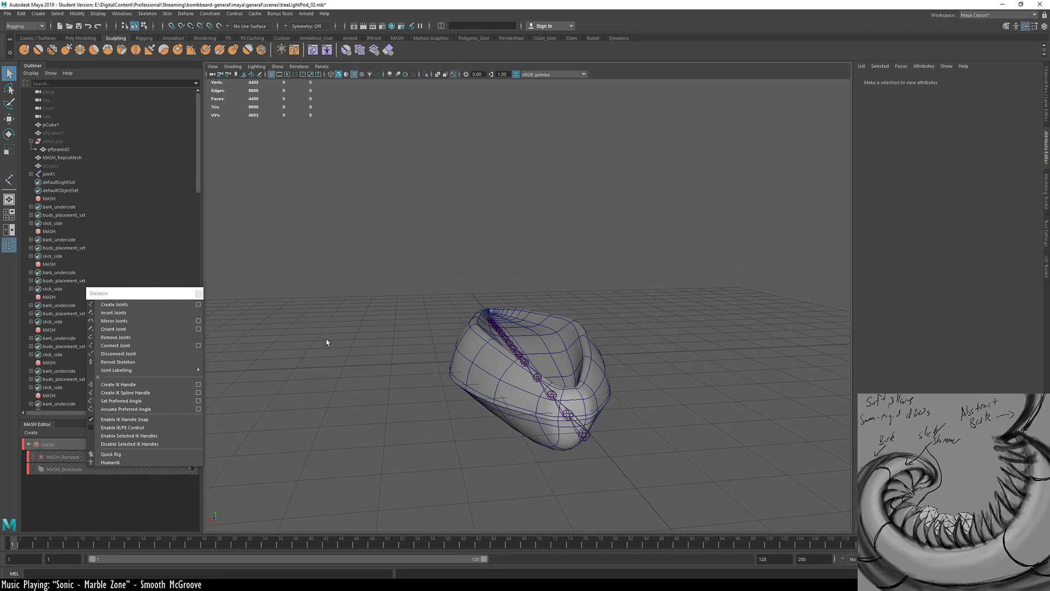
{"action": "left_click", "coordinate": [198, 293]}
Temporarily enable the MASH network to check its petals against the joint chain, and disable it again
{"action": "left_click", "coordinate": [191, 445]}
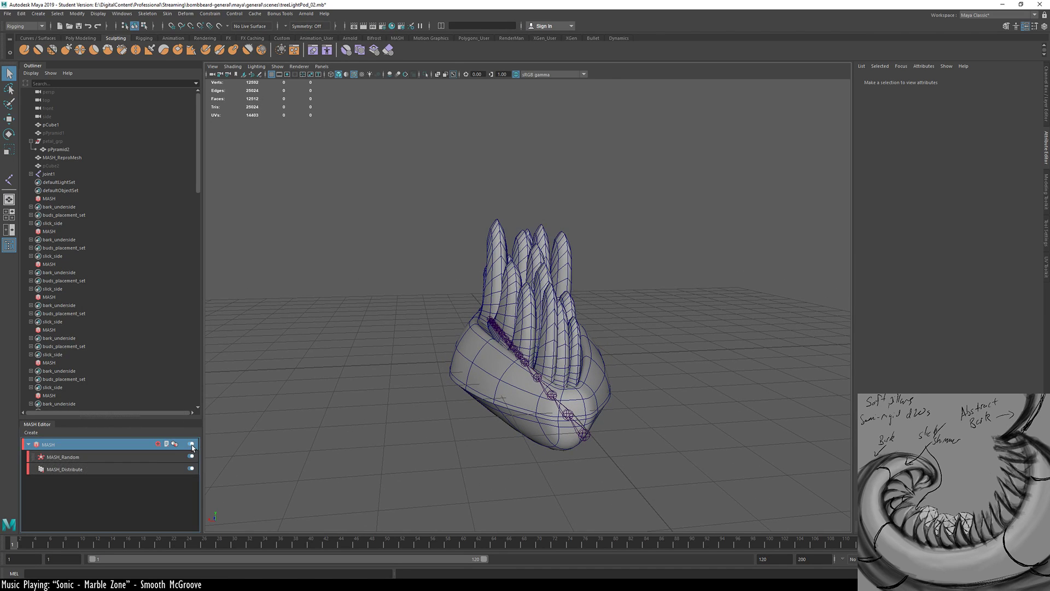
{"action": "left_click_drag", "start_coordinate": [466, 391], "coordinate": [300, 453], "text": "alt"}
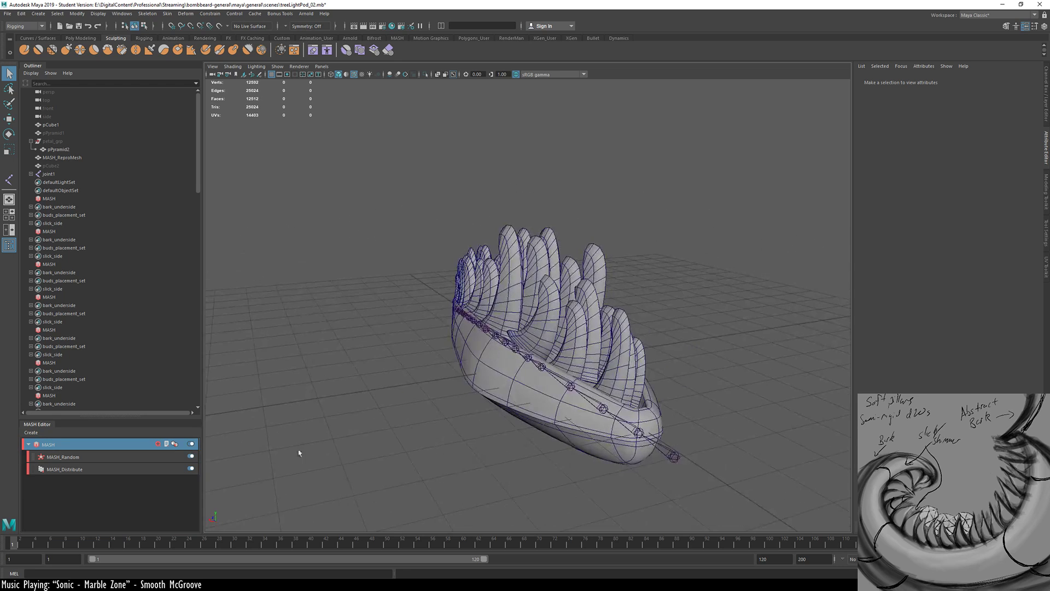
{"action": "left_click", "coordinate": [191, 444]}
Select the pCube1 pod mesh together with joint1 and open the Bind Skin options from a floating Skin command list
{"action": "left_click_drag", "start_coordinate": [560, 431], "coordinate": [588, 328], "text": "alt"}
{"action": "left_click", "coordinate": [590, 323]}
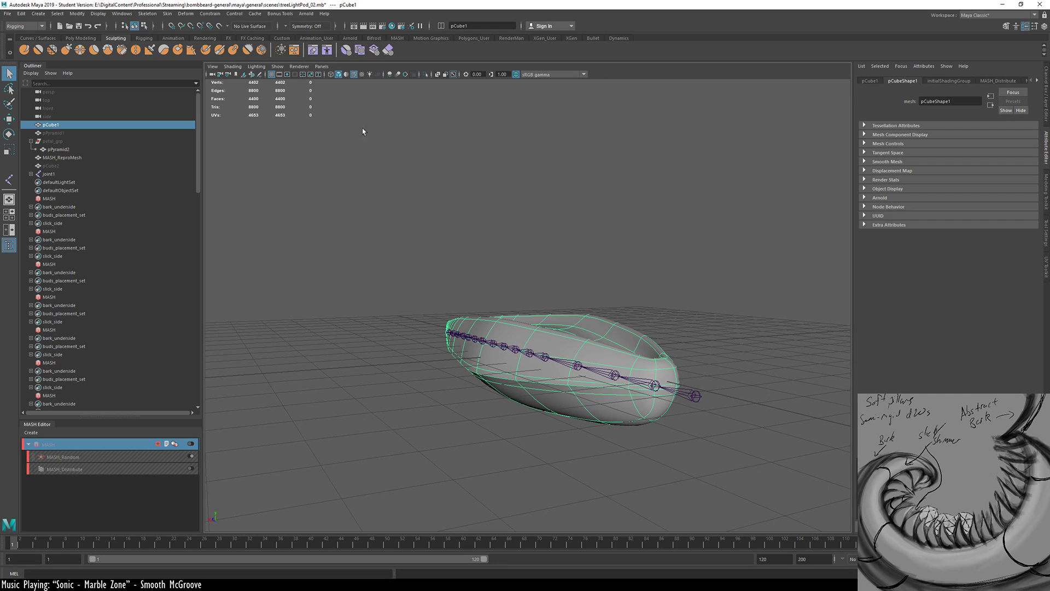
{"action": "left_click", "coordinate": [695, 397], "text": "shift"}
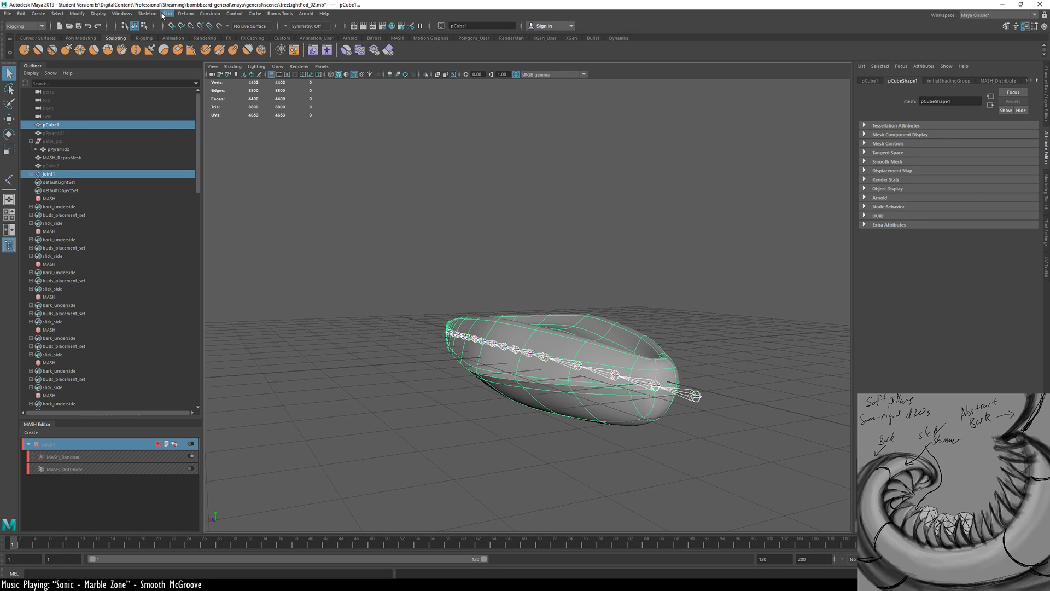
{"action": "left_click", "coordinate": [167, 16]}
{"action": "left_click", "coordinate": [170, 19]}
{"action": "left_click", "coordinate": [168, 14]}
{"action": "left_click", "coordinate": [175, 21]}
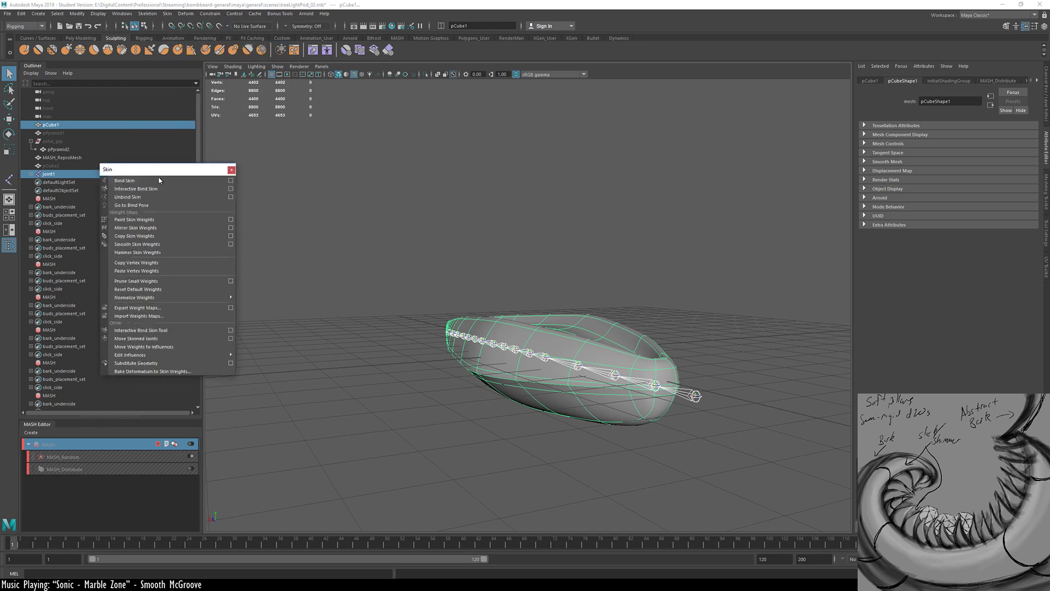
{"action": "left_click_drag", "start_coordinate": [159, 173], "coordinate": [168, 233]}
{"action": "left_click", "coordinate": [239, 239]}
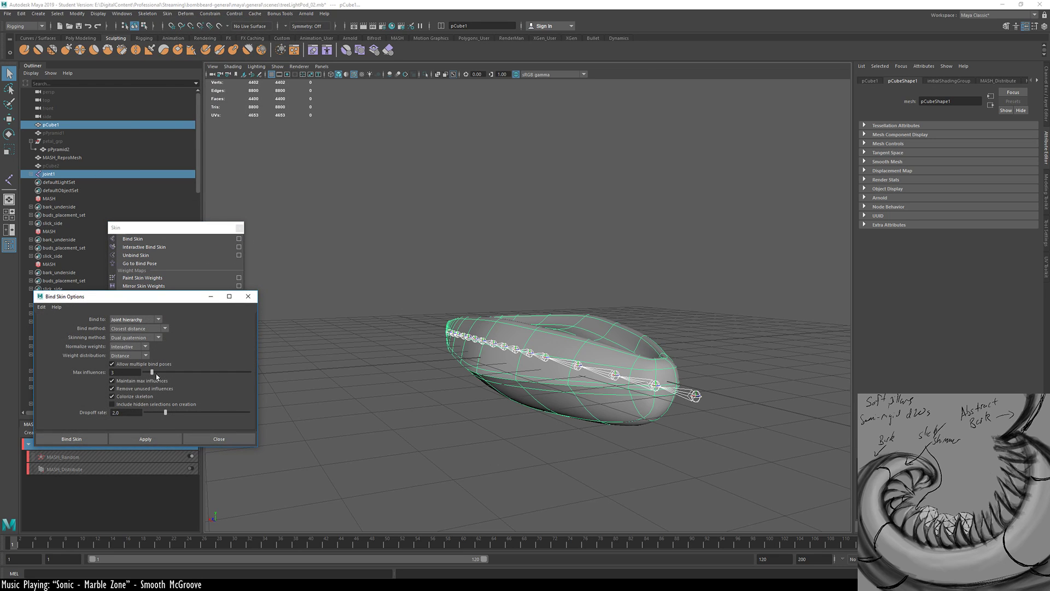
Set the maximum influences to 4 and bind the pod mesh to the joint hierarchy
{"action": "left_click", "coordinate": [42, 308]}
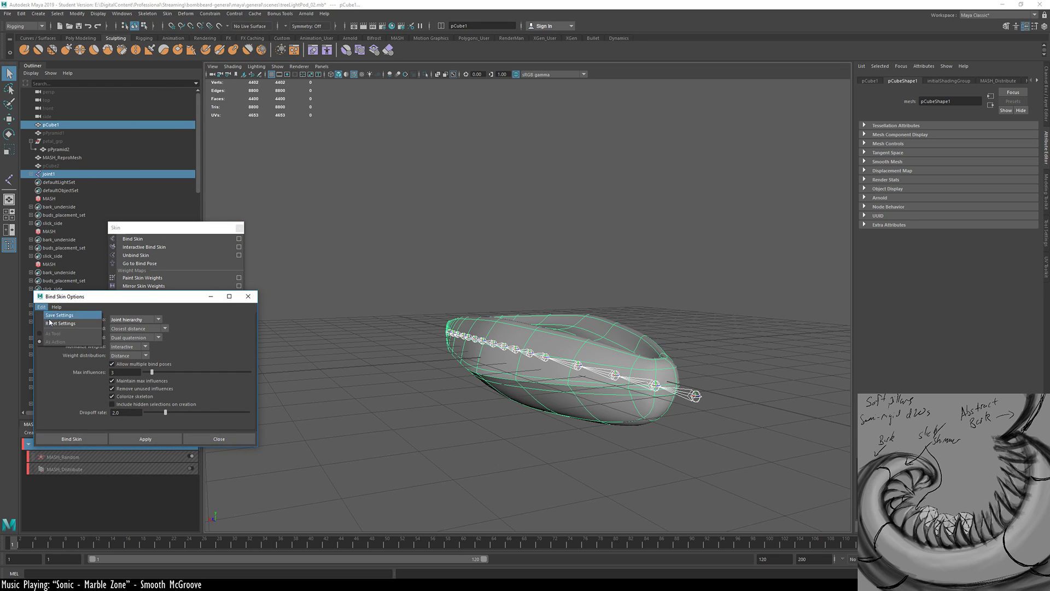
{"action": "left_click", "coordinate": [241, 338]}
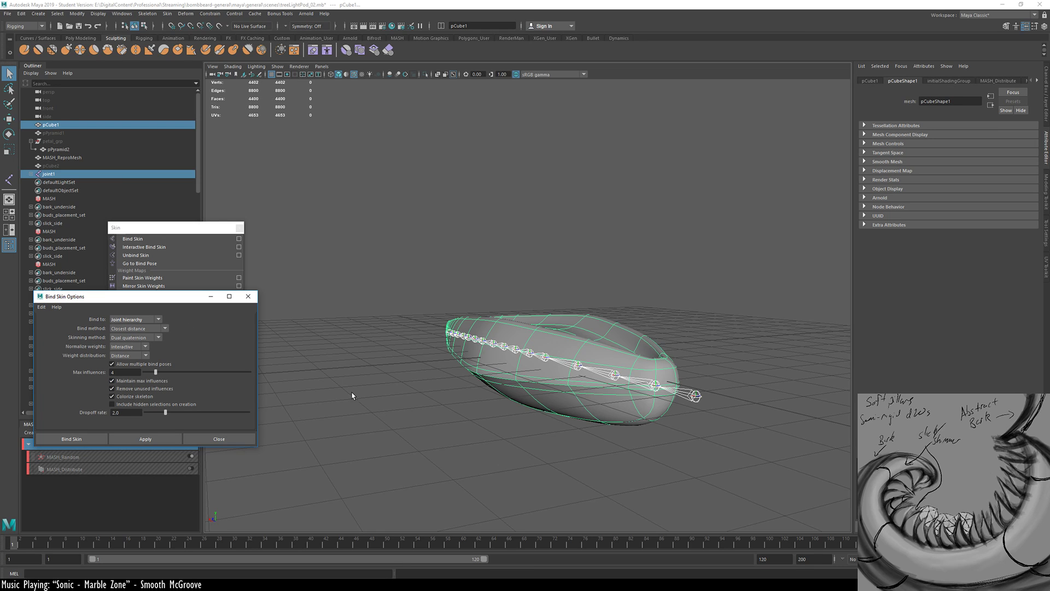
{"action": "left_click_drag", "start_coordinate": [353, 396], "coordinate": [642, 424], "text": "alt"}
{"action": "right_click_drag", "start_coordinate": [299, 420], "coordinate": [463, 397], "text": "alt"}
{"action": "middle_click_drag", "start_coordinate": [463, 396], "coordinate": [569, 375], "text": "alt"}
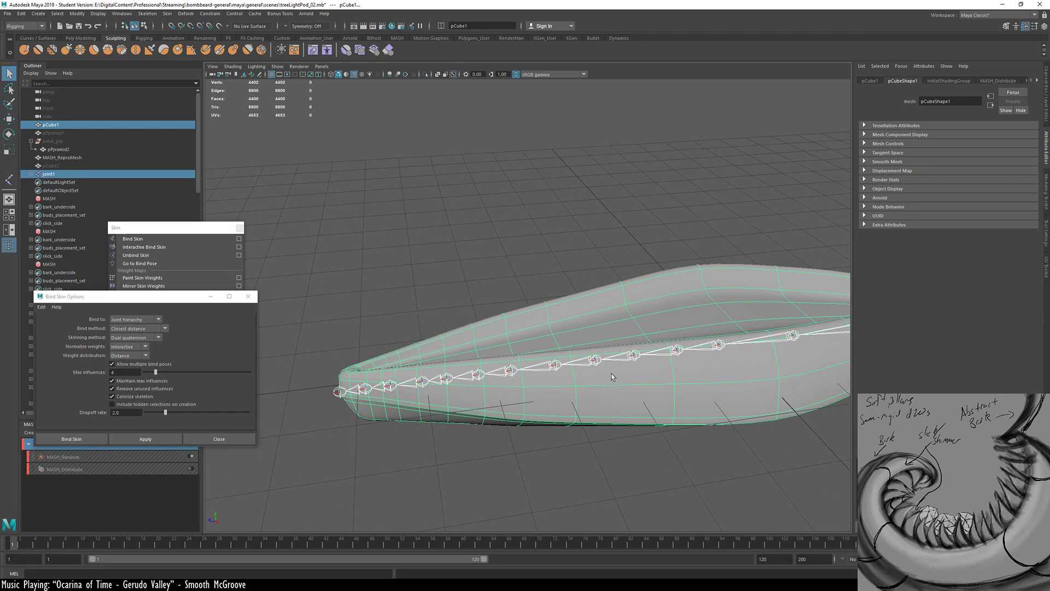
{"action": "left_click_drag", "start_coordinate": [612, 377], "coordinate": [552, 374], "text": "alt"}
{"action": "right_click_drag", "start_coordinate": [662, 378], "coordinate": [608, 375], "text": "alt"}
{"action": "middle_click_drag", "start_coordinate": [607, 376], "coordinate": [444, 358], "text": "alt"}
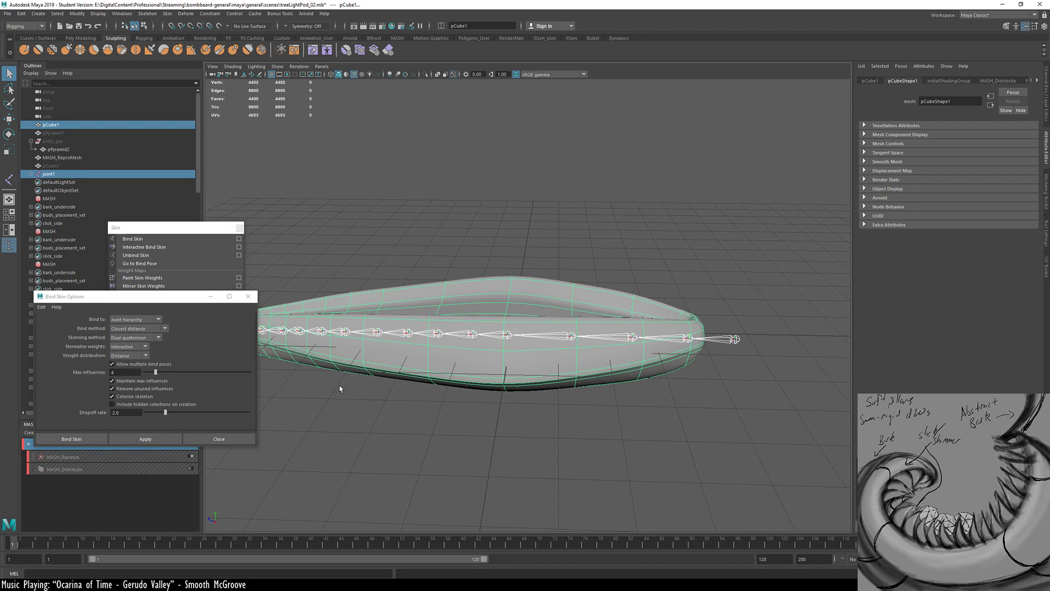
{"action": "left_click", "coordinate": [75, 441]}
{"action": "left_click_drag", "start_coordinate": [618, 422], "coordinate": [584, 411], "text": "alt"}
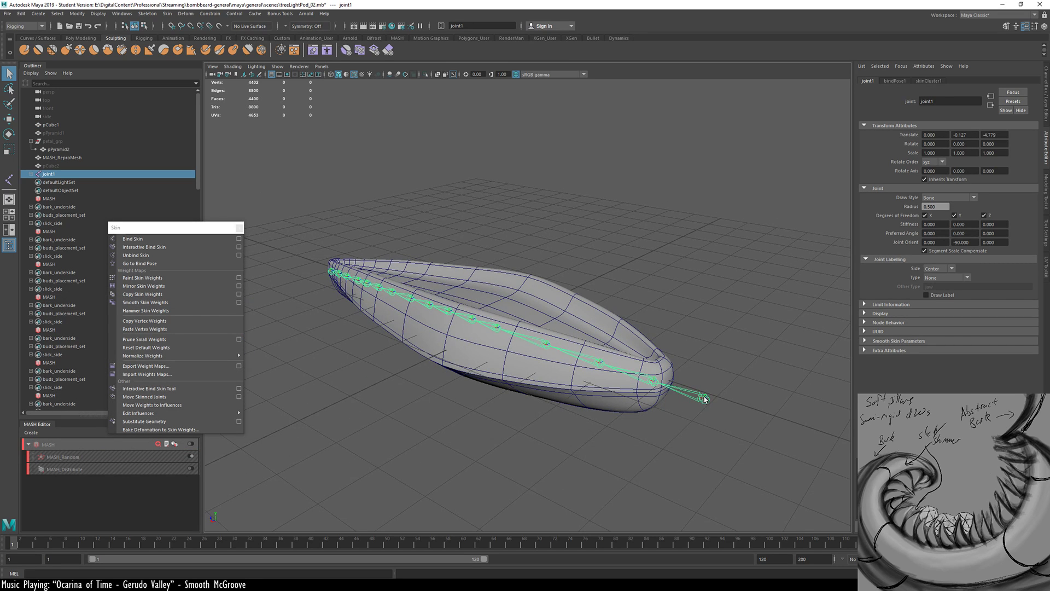
Select the full joint1 hierarchy, test-curl it by about 26.4° around the local Z axis, and undo the rotation
{"action": "left_click", "coordinate": [733, 376]}
{"action": "left_click", "coordinate": [704, 400]}
{"action": "key", "text": "e"}
{"action": "right_click_drag", "start_coordinate": [705, 381], "coordinate": [695, 456]}
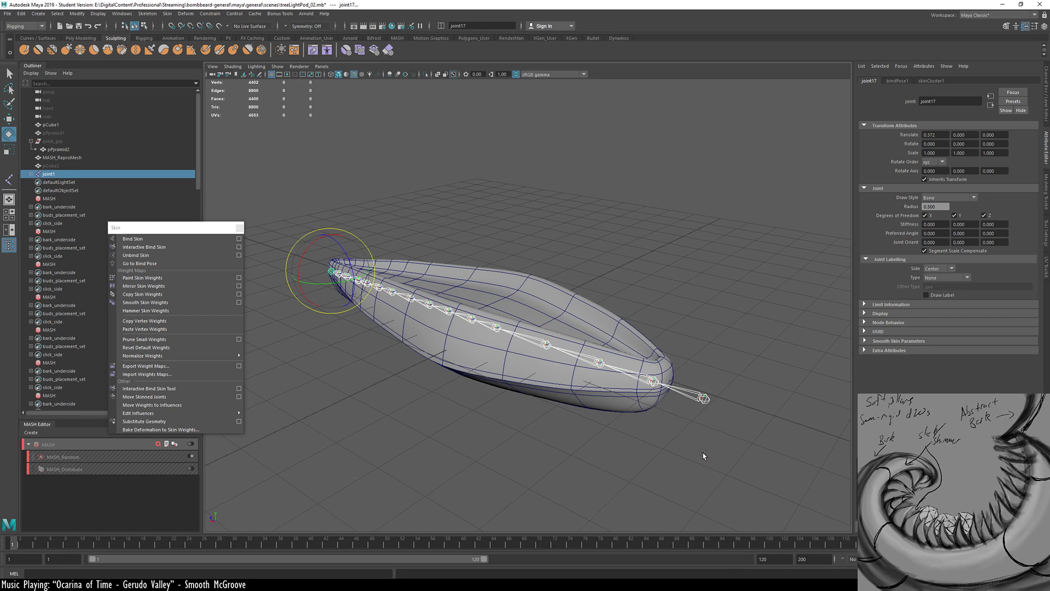
{"action": "left_click_drag", "start_coordinate": [337, 246], "coordinate": [348, 259]}
{"action": "left_click_drag", "start_coordinate": [653, 310], "coordinate": [642, 327], "text": "alt"}
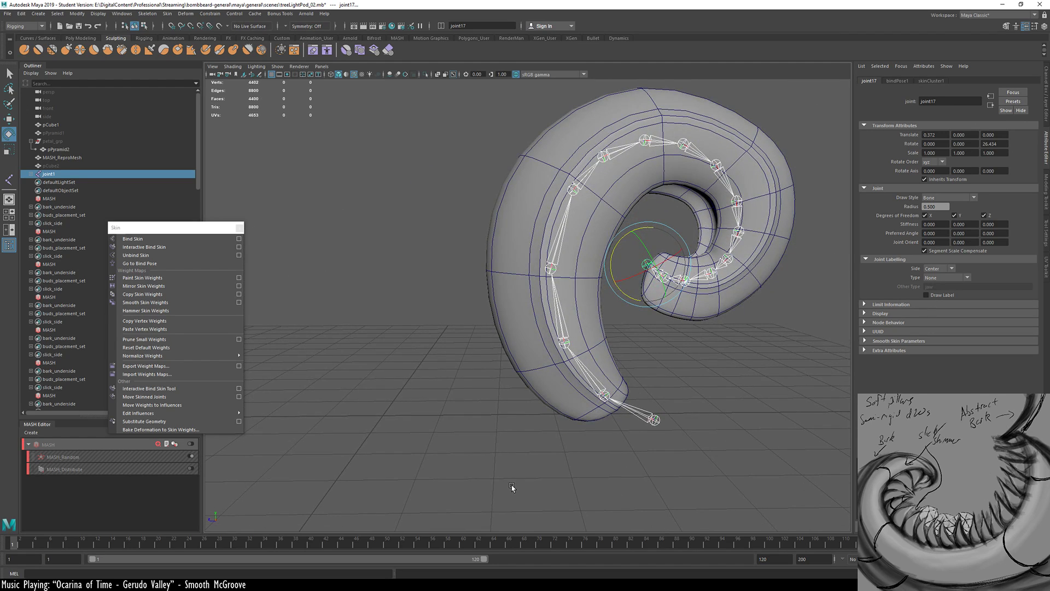
{"action": "key", "text": "ctrl+z"}
Rotate all joints of the chain 9° around their local Z axis to bend the pod upward
{"action": "middle_click_drag", "start_coordinate": [459, 428], "coordinate": [744, 406], "text": "alt"}
{"action": "right_click_drag", "start_coordinate": [744, 406], "coordinate": [345, 335], "text": "alt"}
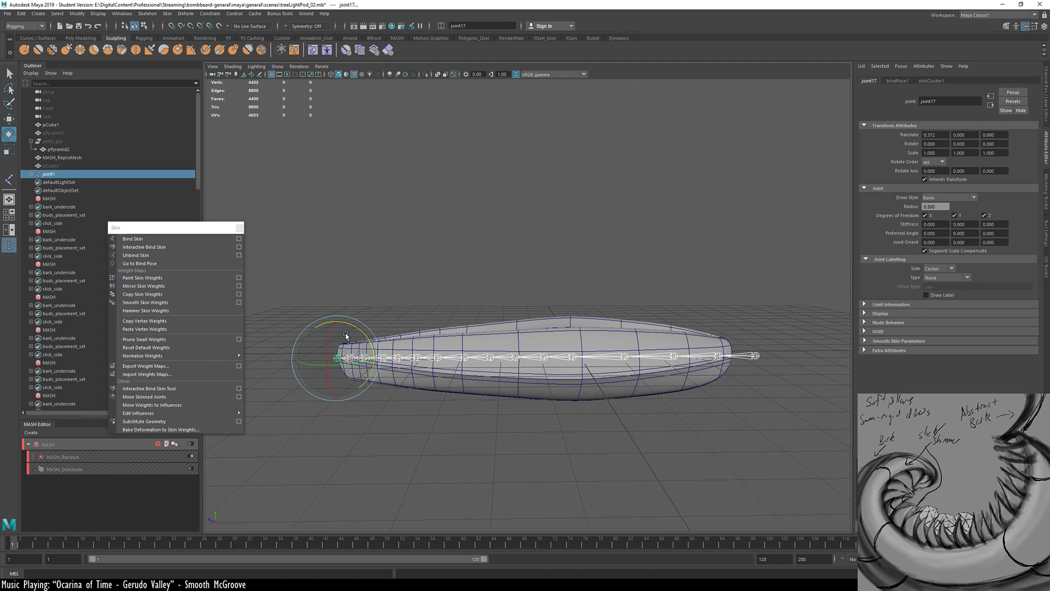
{"action": "left_click_drag", "start_coordinate": [346, 336], "coordinate": [493, 294]}
{"action": "middle_click_drag", "start_coordinate": [607, 174], "coordinate": [564, 298], "text": "alt"}
Select the joint hierarchy from joint8 to the tip and curl it to about 20.75° around local Z
{"action": "left_click", "coordinate": [506, 351]}
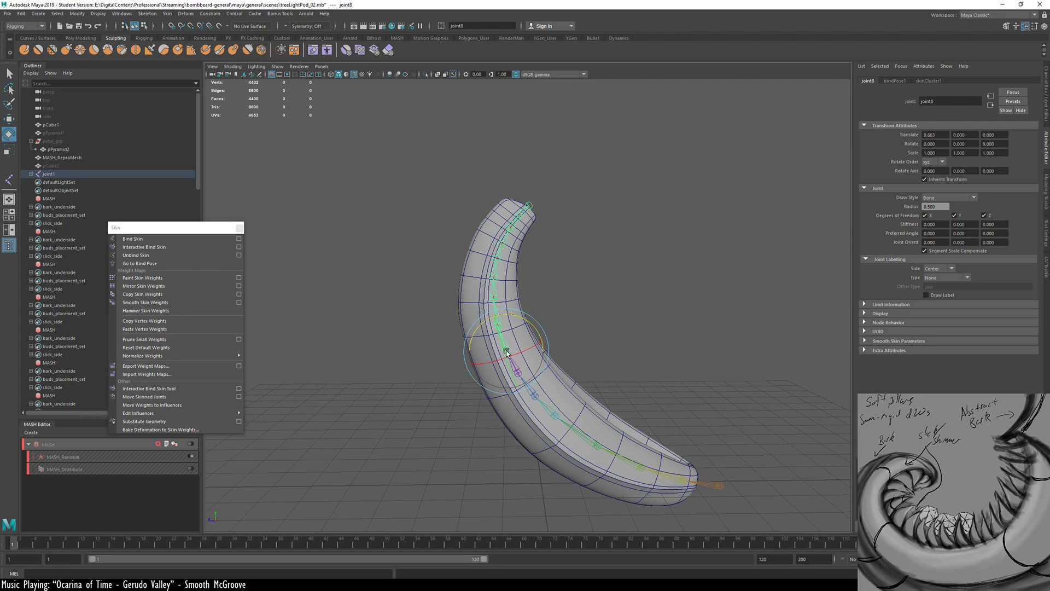
{"action": "right_click_drag", "start_coordinate": [507, 351], "coordinate": [515, 428]}
{"action": "left_click", "coordinate": [545, 242]}
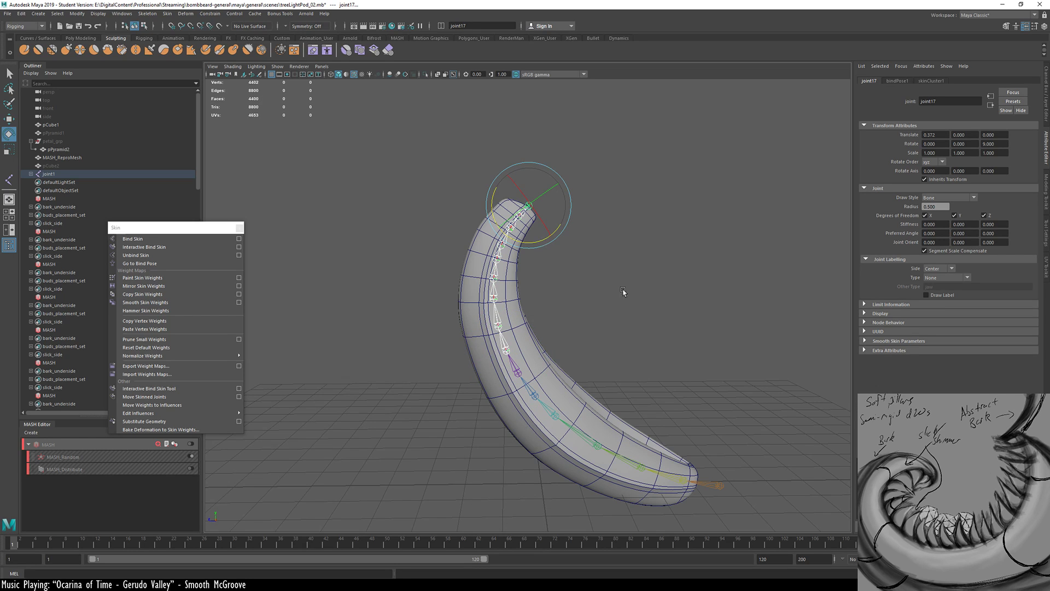
{"action": "mouse_move", "coordinate": [650, 319]}
{"action": "middle_mouse_down"}
{"action": "mouse_move", "coordinate": [636, 320]}
{"action": "mouse_move", "coordinate": [635, 335]}
{"action": "middle_mouse_up"}
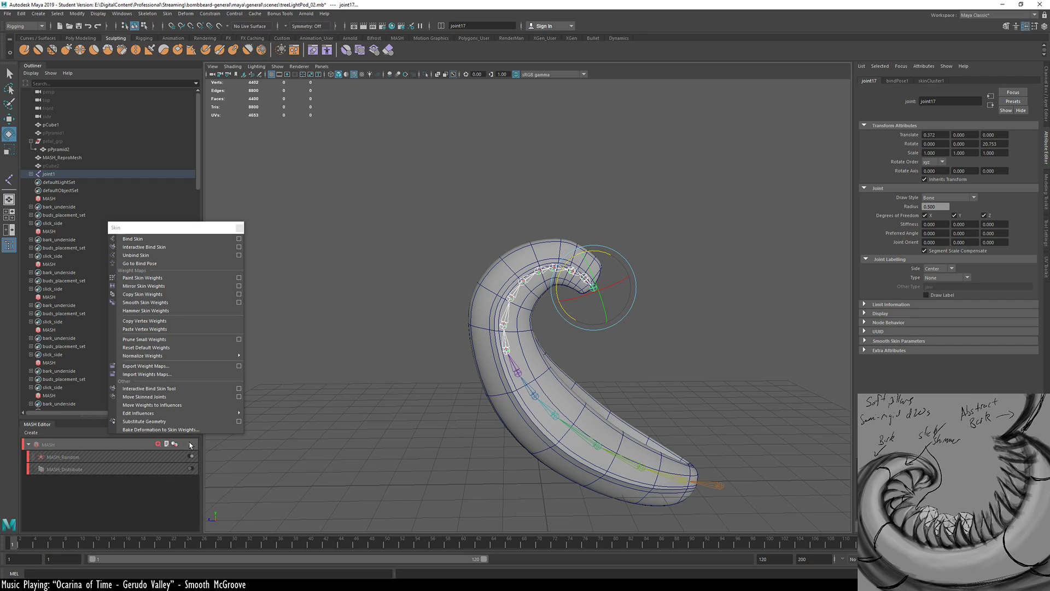
Enable the MASH network on the curled pod and select the joint hierarchy starting at joint3
{"action": "left_click", "coordinate": [191, 444]}
{"action": "left_click_drag", "start_coordinate": [586, 375], "coordinate": [580, 411], "text": "alt"}
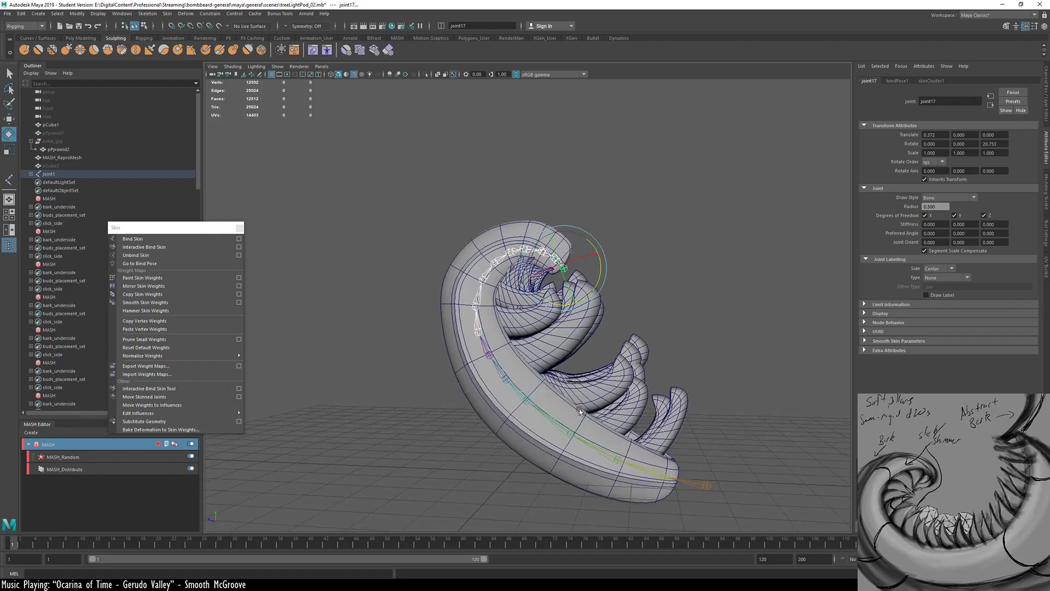
{"action": "left_click", "coordinate": [618, 461]}
{"action": "right_click", "coordinate": [621, 461]}
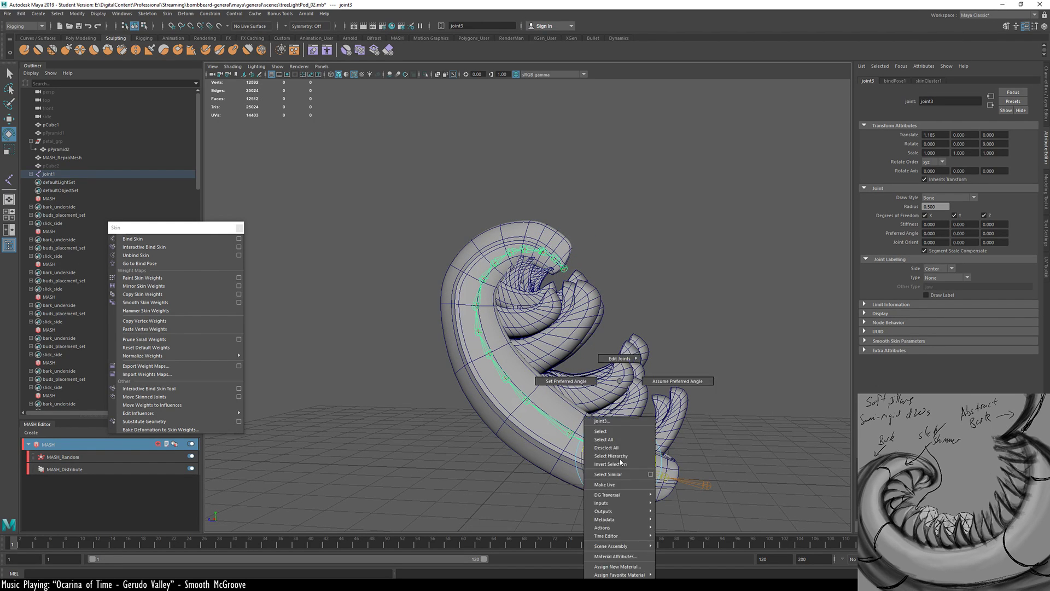
{"action": "left_click", "coordinate": [620, 458]}
Undo the joint selections, the MASH activation and the curl rotations back to the straight pod
{"action": "key", "text": "ctrl+z"}
{"action": "key", "text": "ctrl+z"}
{"action": "key", "text": "ctrl+z"}
{"action": "key", "text": "ctrl+z"}
{"action": "key", "text": "ctrl+z"}
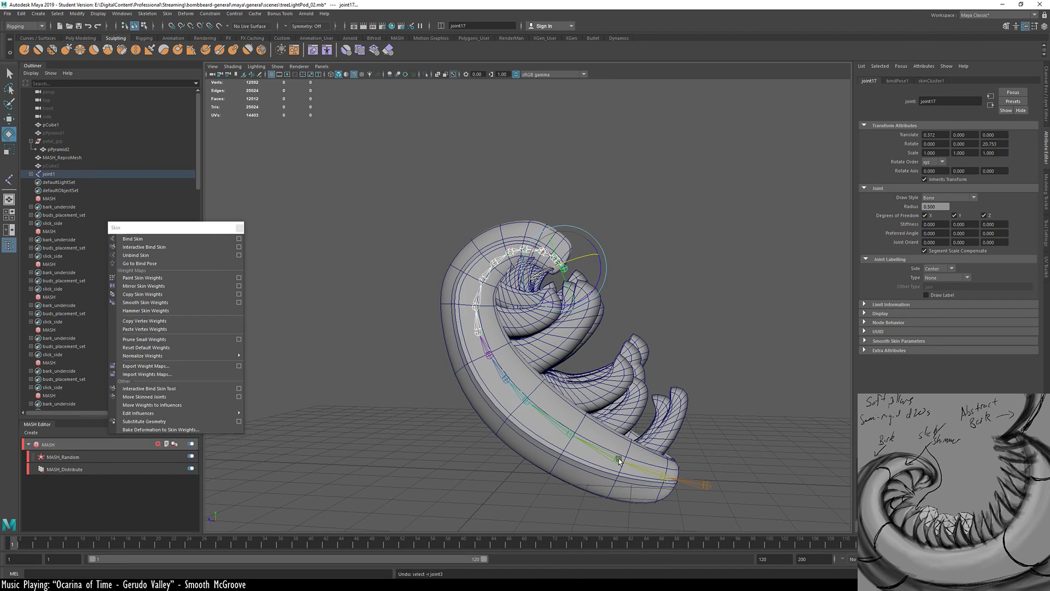
{"action": "key", "text": "ctrl+z"}
{"action": "key", "text": "ctrl+z"}
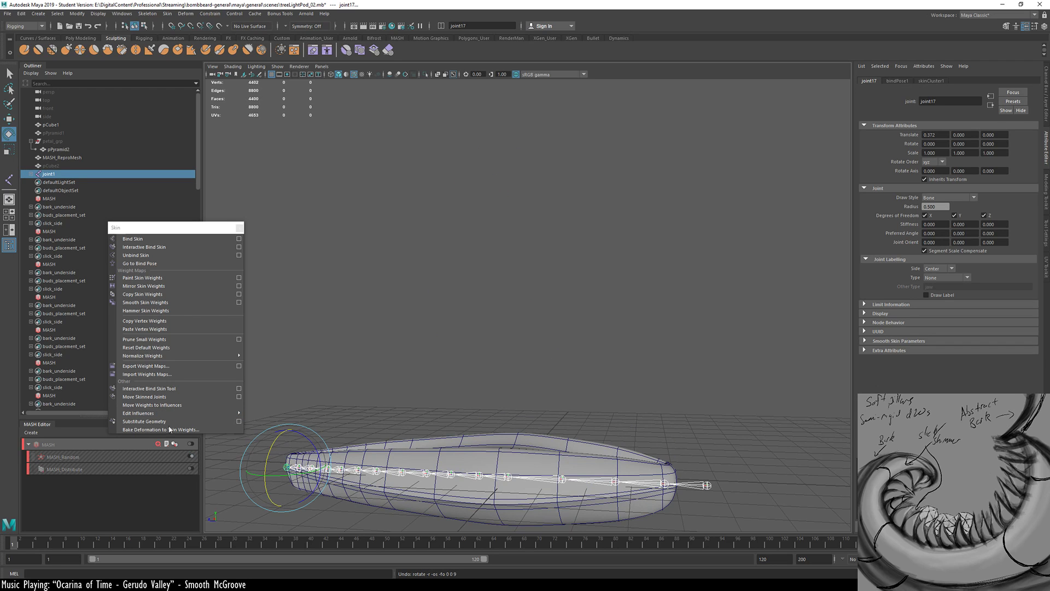
Enable the MASH network and curl the joint hierarchy from joint3 to about 13.68° around local Z
{"action": "left_click", "coordinate": [192, 444]}
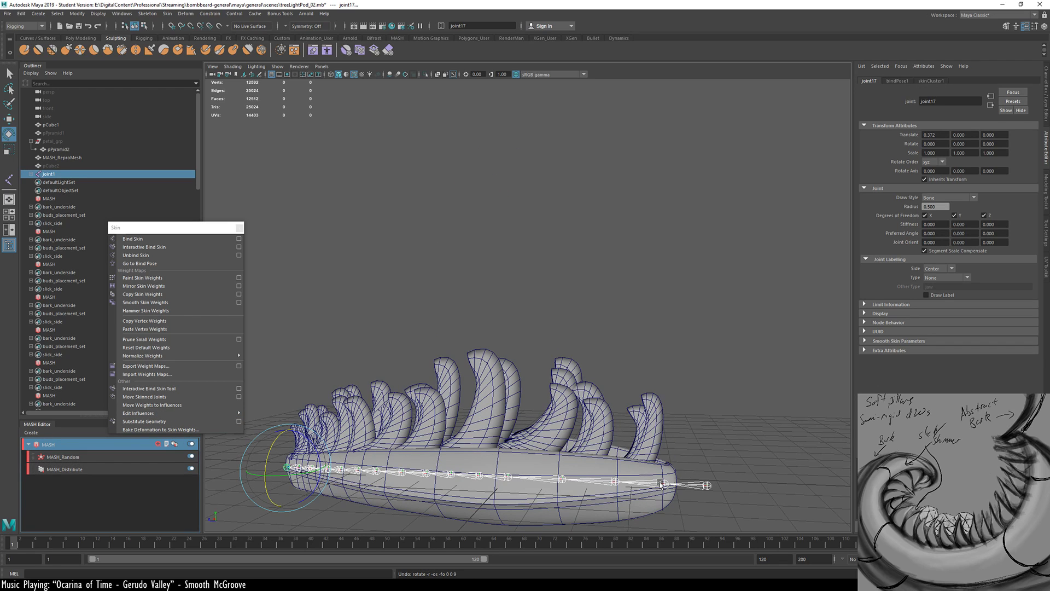
{"action": "left_click", "coordinate": [617, 484]}
{"action": "right_click", "coordinate": [617, 484]}
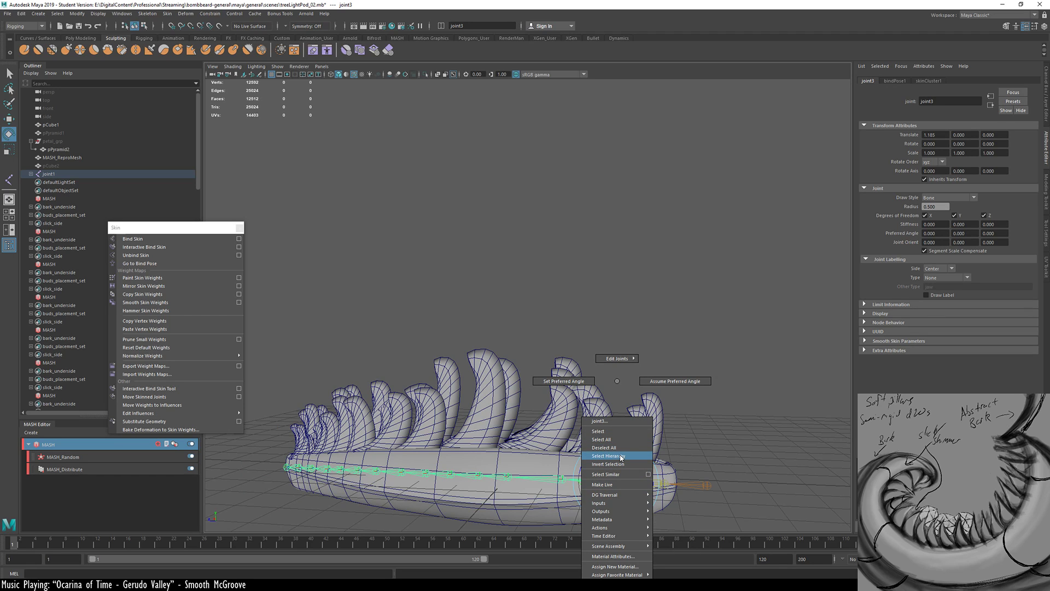
{"action": "left_click", "coordinate": [622, 456]}
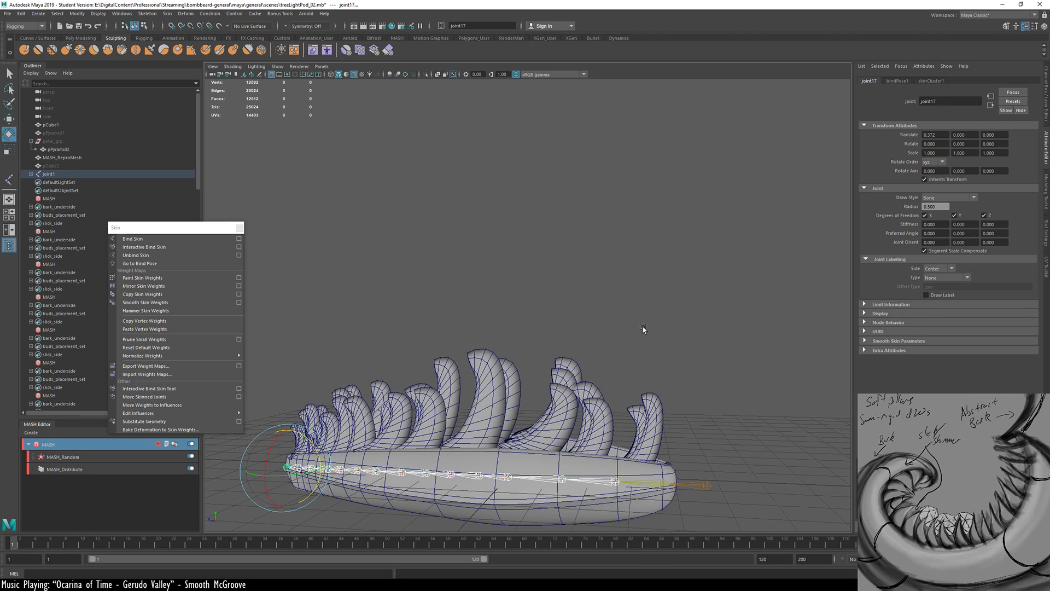
{"action": "middle_click_drag", "start_coordinate": [643, 328], "coordinate": [660, 343]}
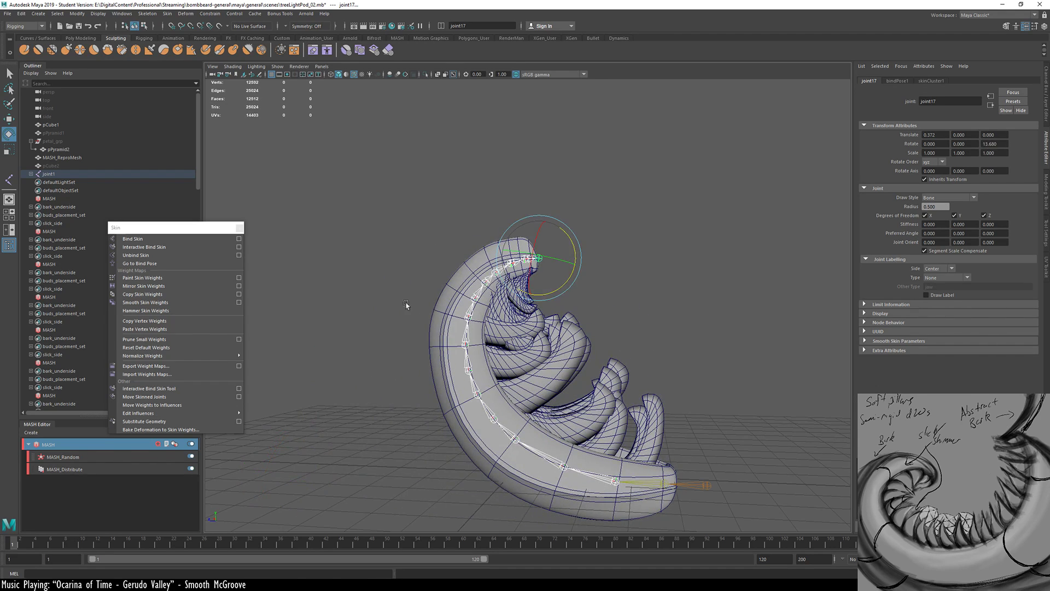
Select the joint hierarchy from joint10 to the tip and curl it to about 19.79° around local Z
{"action": "right_click_drag", "start_coordinate": [406, 305], "coordinate": [505, 318], "text": "alt"}
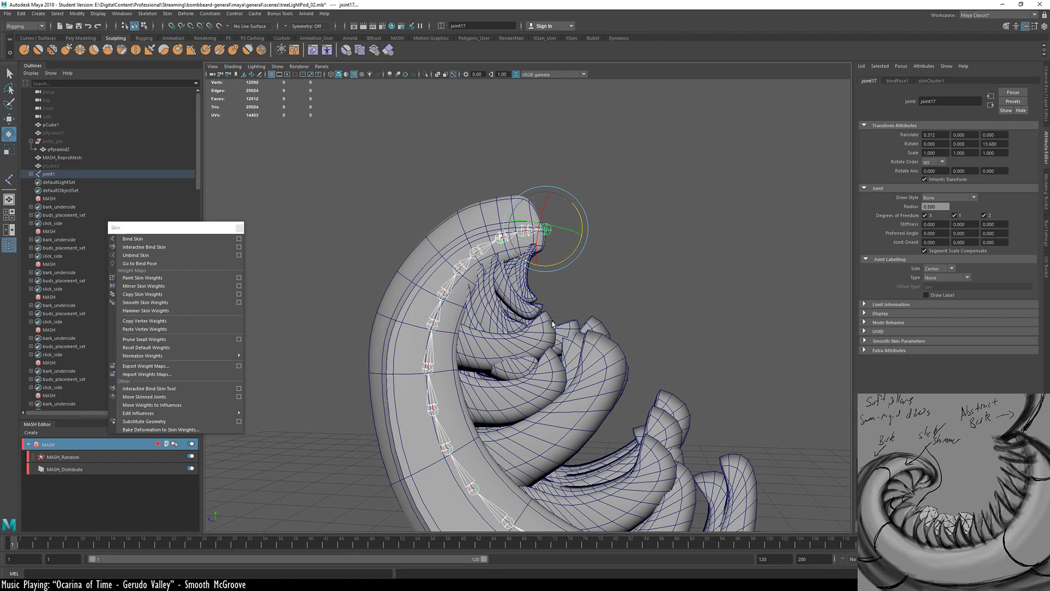
{"action": "left_click", "coordinate": [432, 324]}
{"action": "right_click", "coordinate": [433, 325]}
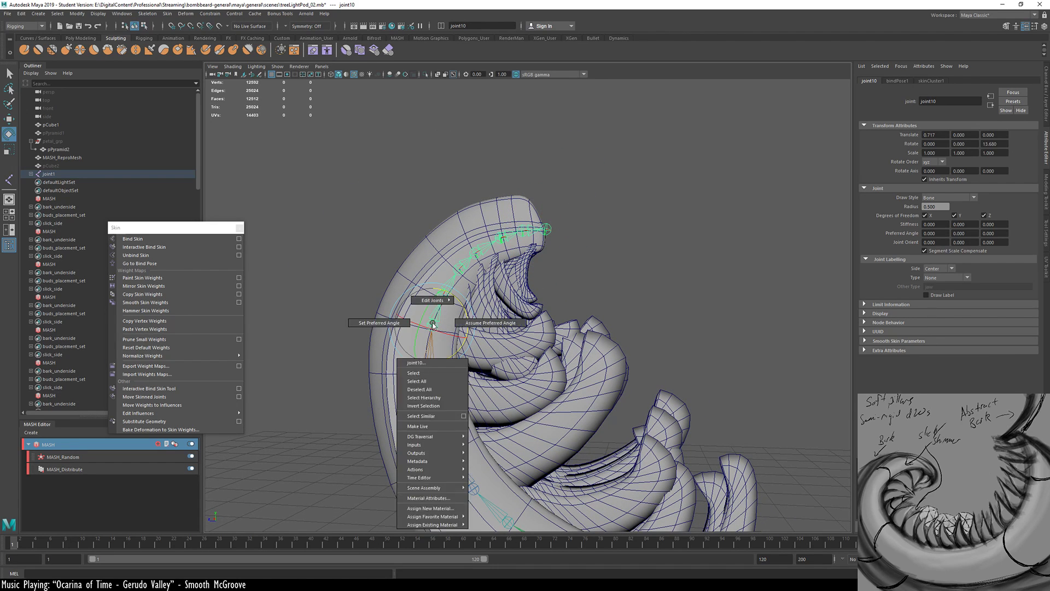
{"action": "left_click", "coordinate": [424, 398]}
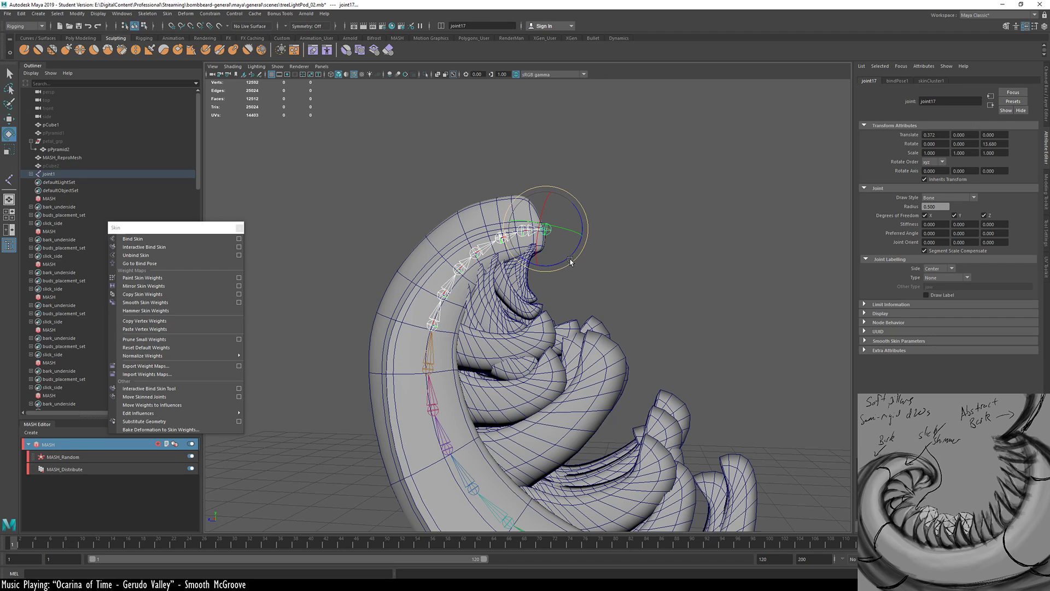
{"action": "left_click_drag", "start_coordinate": [570, 262], "coordinate": [690, 300]}
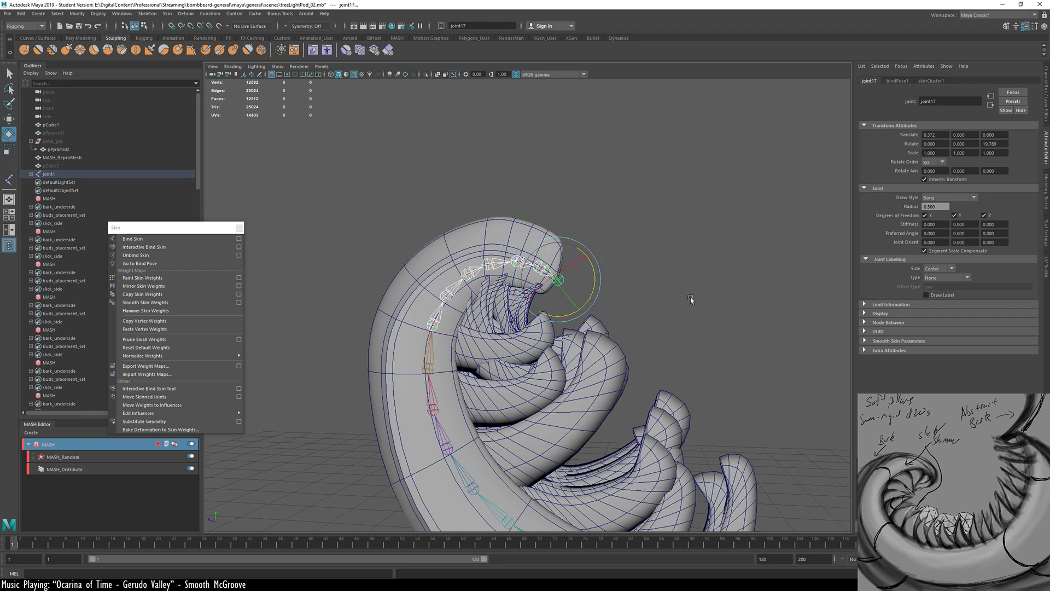
Turn off the X-Ray Joints and Wireframe on Shaded display in the viewport
{"action": "right_click_drag", "start_coordinate": [690, 299], "coordinate": [514, 328], "text": "alt"}
{"action": "left_click_drag", "start_coordinate": [599, 389], "coordinate": [490, 409], "text": "alt"}
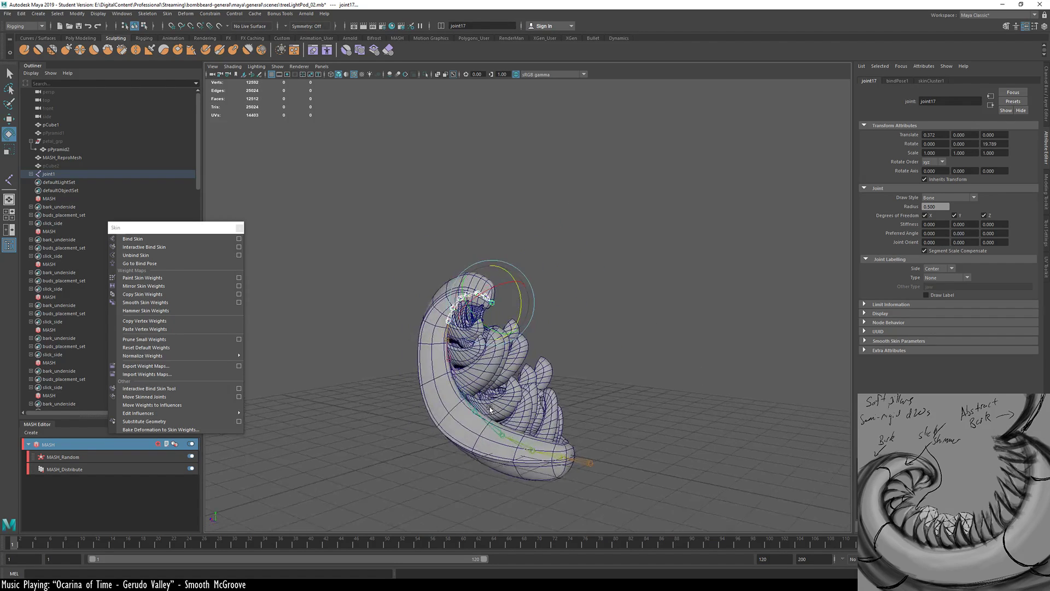
{"action": "left_click", "coordinate": [233, 67]}
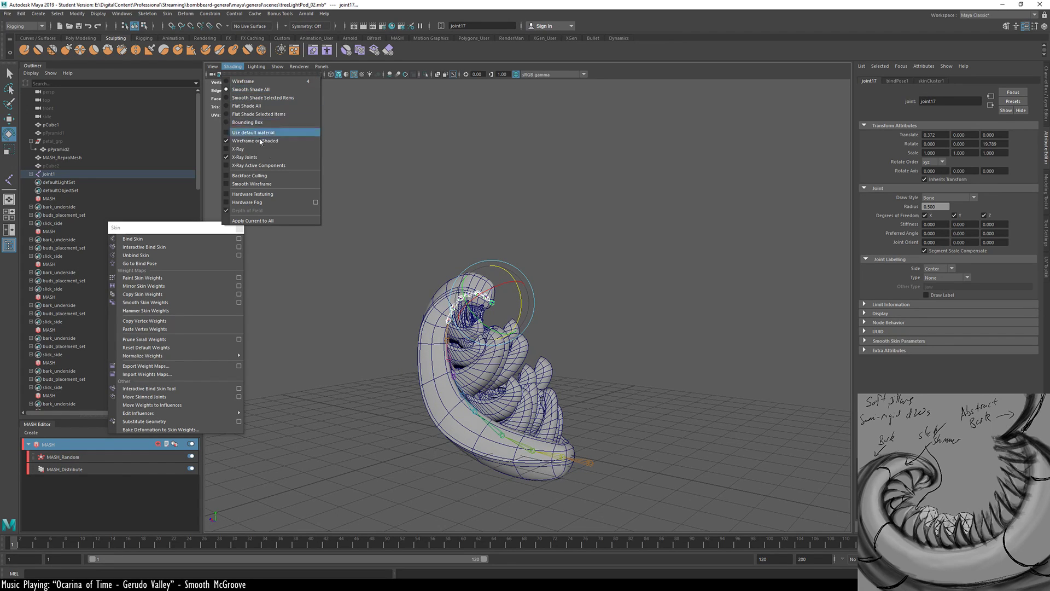
{"action": "left_click", "coordinate": [269, 152]}
{"action": "left_click", "coordinate": [233, 66]}
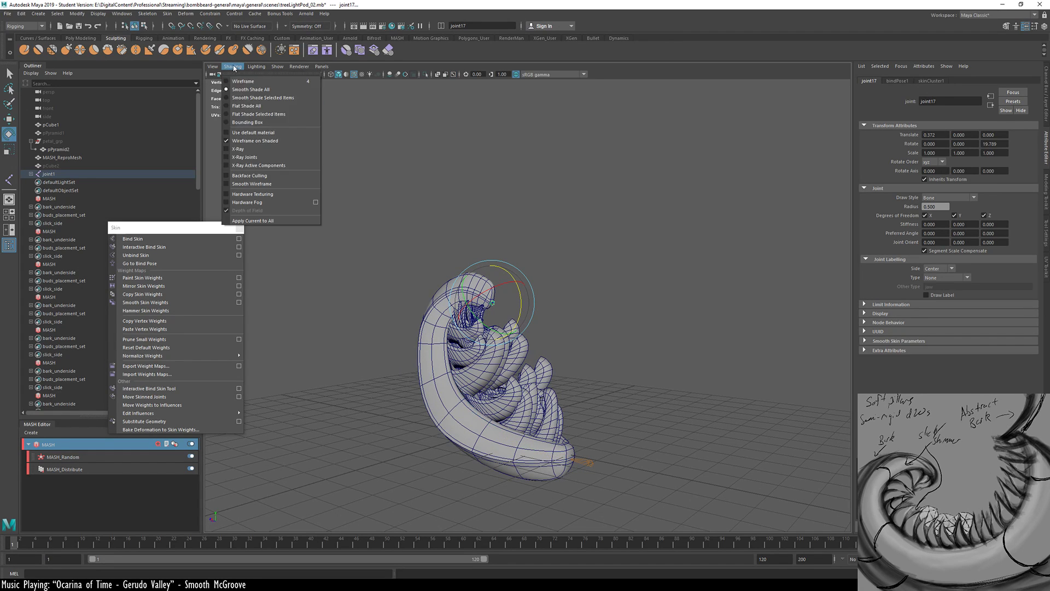
{"action": "left_click", "coordinate": [267, 141]}
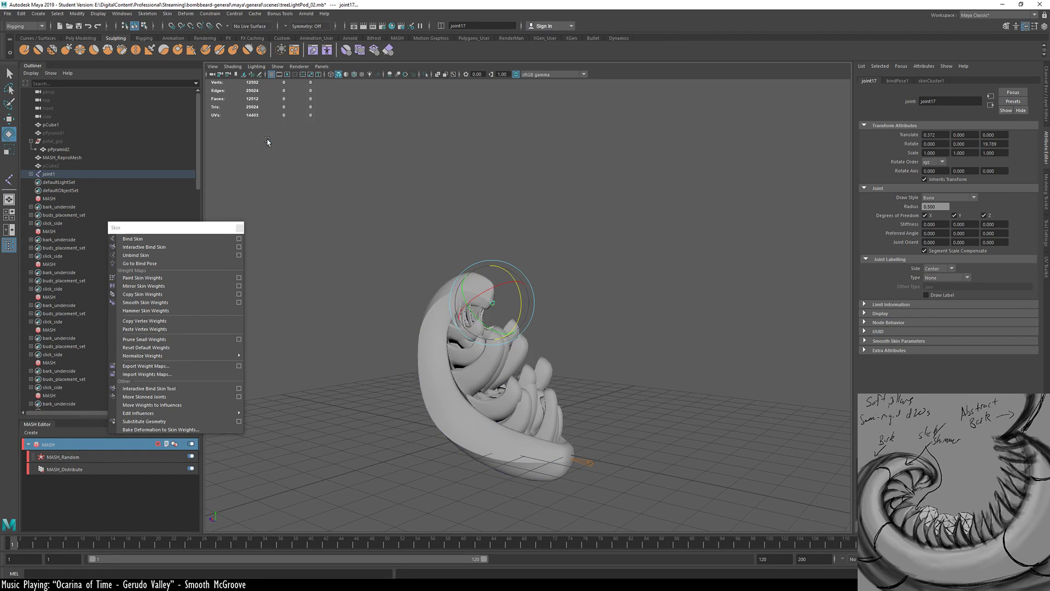
Clear the joint selection and examine the curled pod and how its petals follow the bend from several angles
{"action": "key", "text": "q"}
{"action": "left_click", "coordinate": [598, 228]}
{"action": "left_click_drag", "start_coordinate": [598, 229], "coordinate": [566, 388], "text": "alt"}
{"action": "right_click_drag", "start_coordinate": [566, 389], "coordinate": [733, 411], "text": "alt"}
{"action": "left_click_drag", "start_coordinate": [734, 411], "coordinate": [636, 370], "text": "alt"}
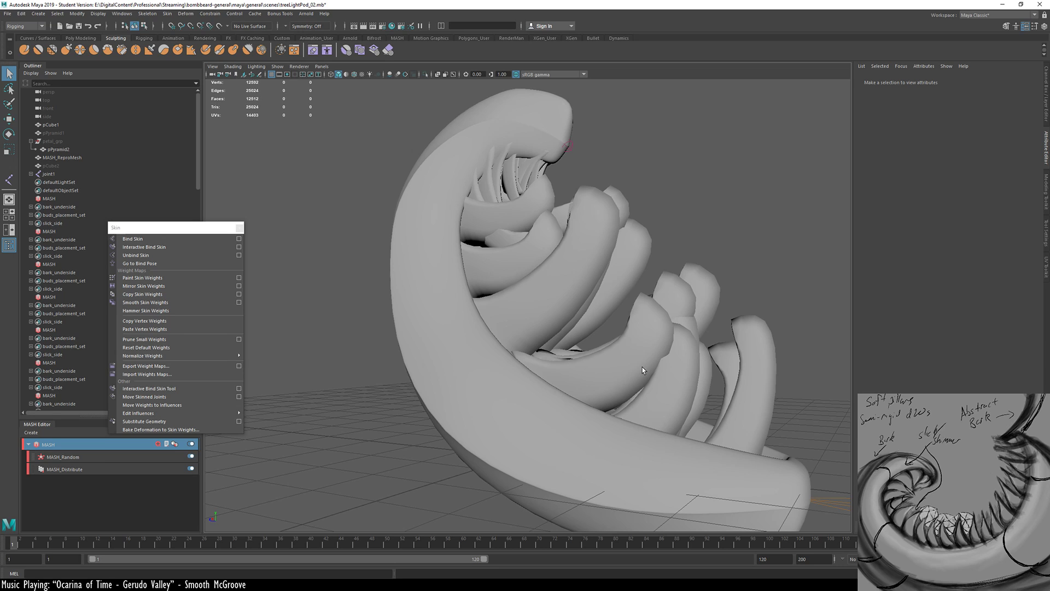
{"action": "right_click_drag", "start_coordinate": [630, 259], "coordinate": [526, 258], "text": "alt"}
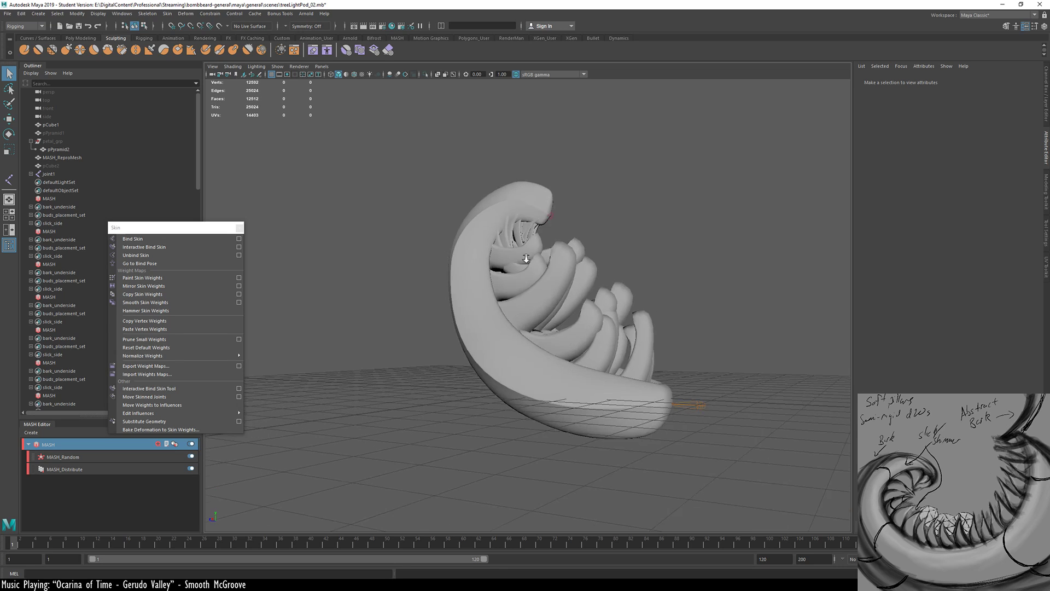
{"action": "left_click_drag", "start_coordinate": [527, 300], "coordinate": [464, 282], "text": "alt"}
{"action": "left_click_drag", "start_coordinate": [613, 371], "coordinate": [661, 383], "text": "alt"}
Select joint1 at the base of the pod and turn on X-Ray Joints shading in the viewport
{"action": "left_click", "coordinate": [686, 386]}
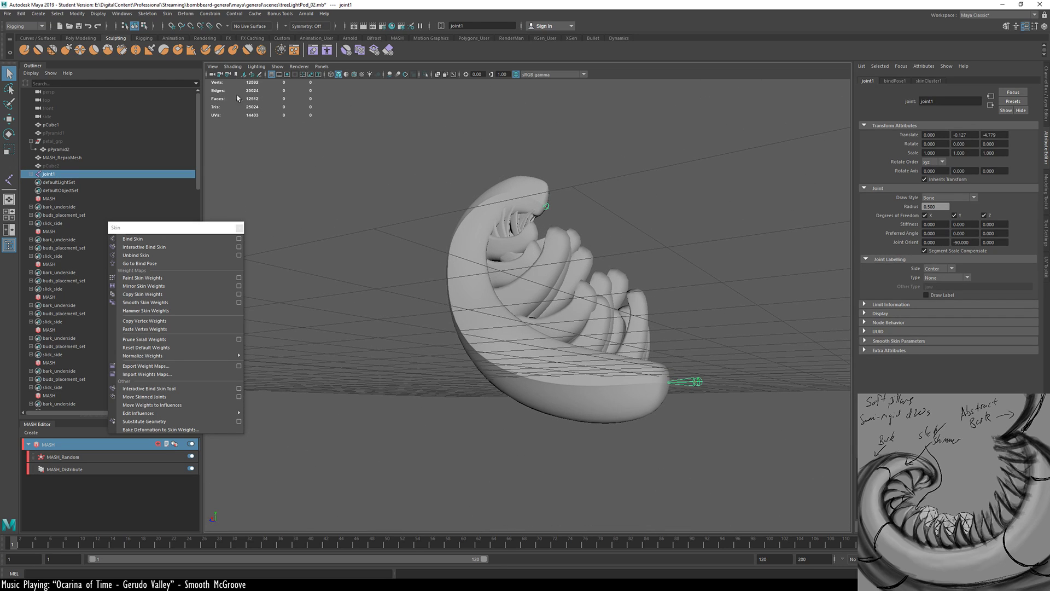
{"action": "left_click", "coordinate": [233, 66]}
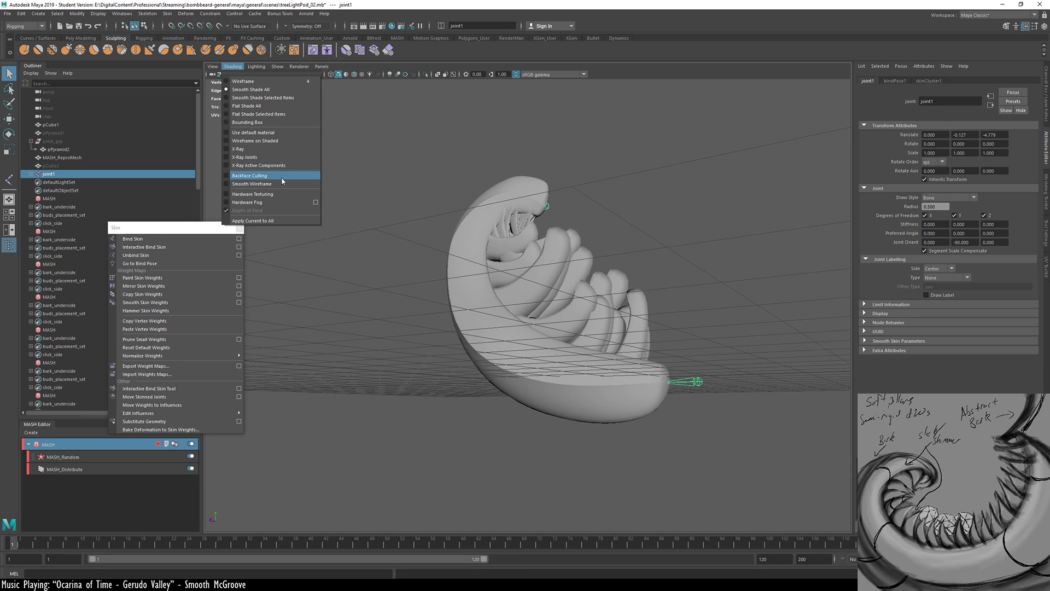
{"action": "left_click", "coordinate": [244, 157]}
Try to rotate the chain from joint2 around local Z, and undo the rotation
{"action": "left_click_drag", "start_coordinate": [479, 479], "coordinate": [580, 392], "text": "alt"}
{"action": "left_click", "coordinate": [600, 388]}
{"action": "key", "text": "e"}
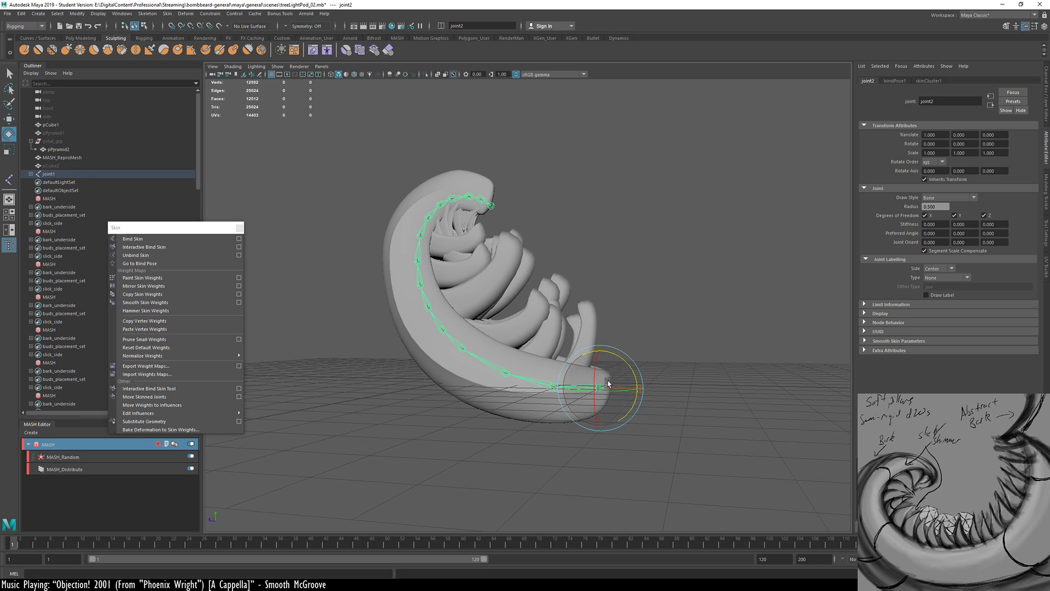
{"action": "mouse_move", "coordinate": [711, 340]}
{"action": "middle_mouse_down"}
{"action": "mouse_move", "coordinate": [720, 345]}
{"action": "mouse_move", "coordinate": [699, 348]}
{"action": "middle_mouse_up"}
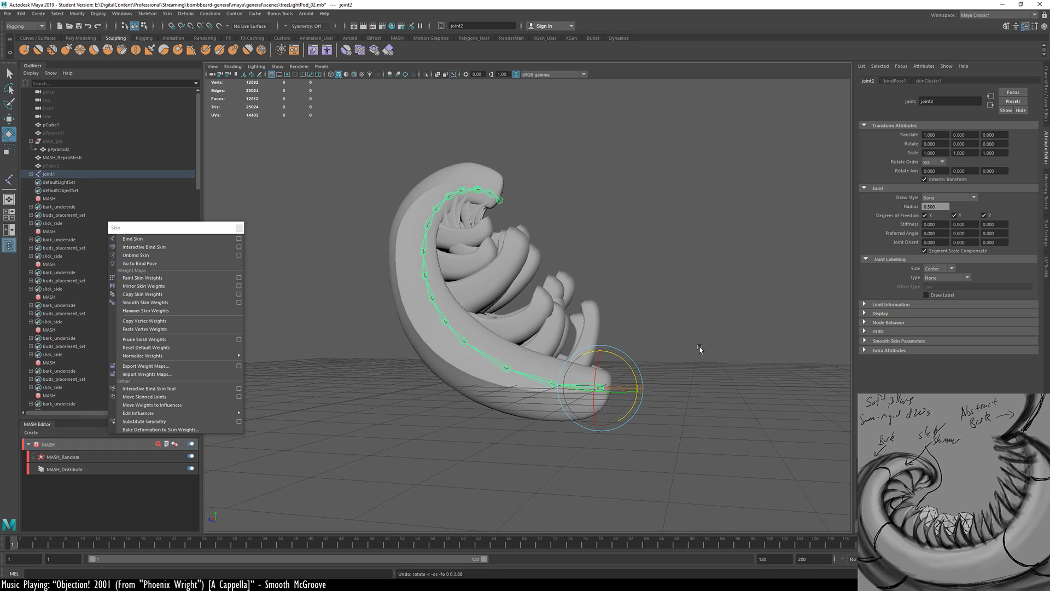
{"action": "key", "text": "ctrl+z"}
Tighten the curl by rotating joint3 and the joints after it around local Z, with joint5 at about 32.04°
{"action": "left_click", "coordinate": [551, 392]}
{"action": "left_click", "coordinate": [555, 390]}
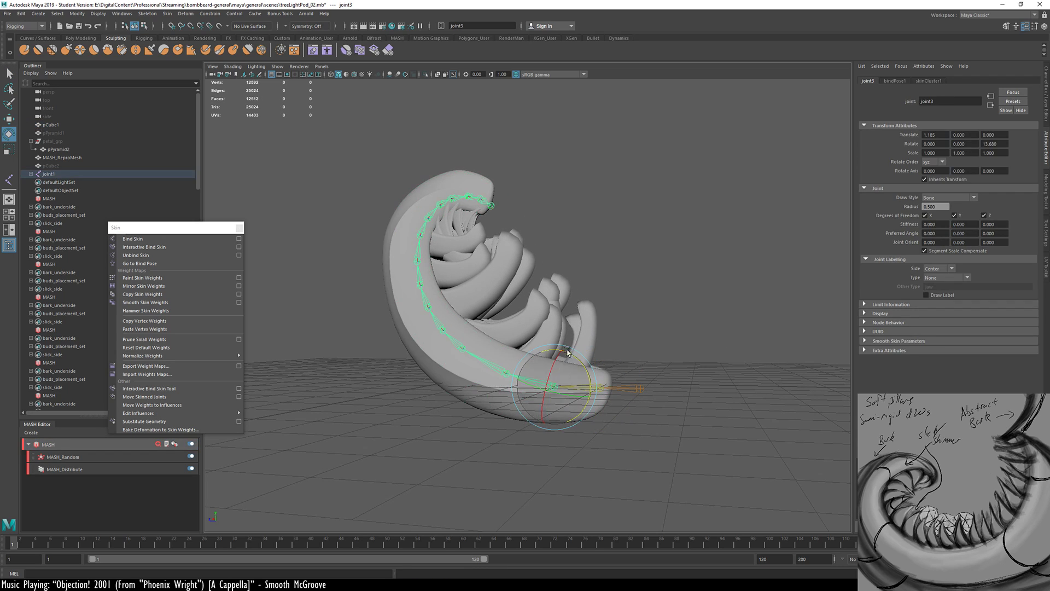
{"action": "mouse_move", "coordinate": [668, 342]}
{"action": "middle_mouse_down"}
{"action": "mouse_move", "coordinate": [680, 347]}
{"action": "mouse_move", "coordinate": [664, 355]}
{"action": "middle_mouse_up"}
{"action": "left_click", "coordinate": [507, 366]}
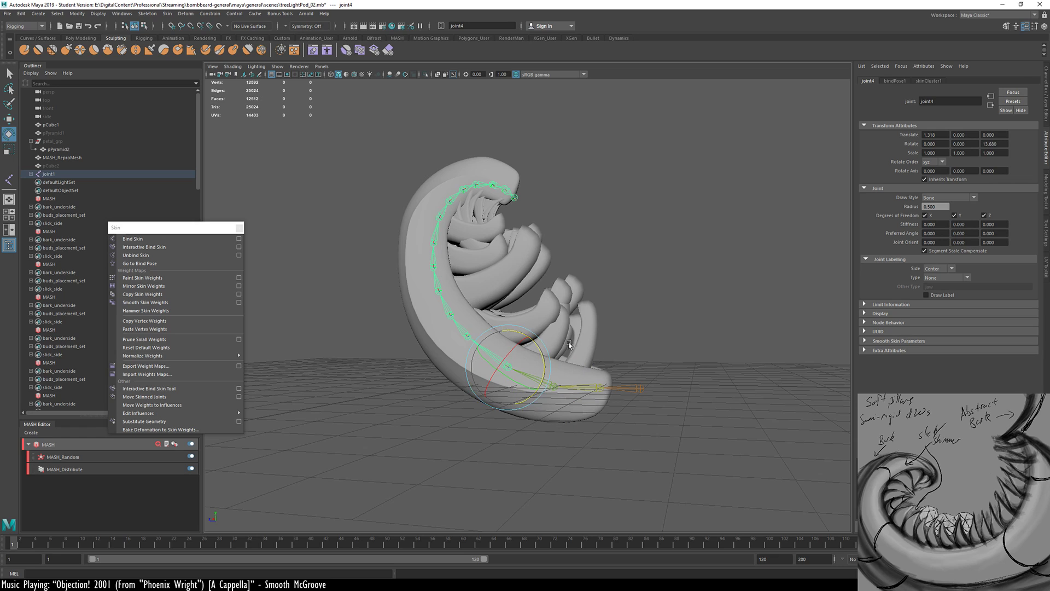
{"action": "middle_click_drag", "start_coordinate": [660, 324], "coordinate": [703, 287]}
{"action": "left_click", "coordinate": [458, 343]}
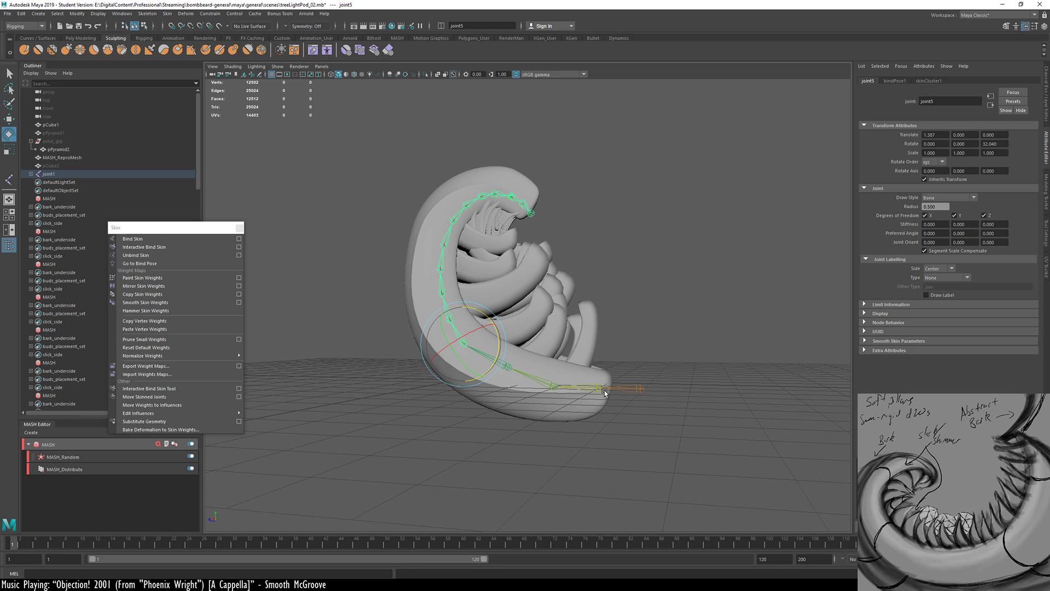
{"action": "left_click_drag", "start_coordinate": [521, 409], "coordinate": [524, 424], "text": "alt"}
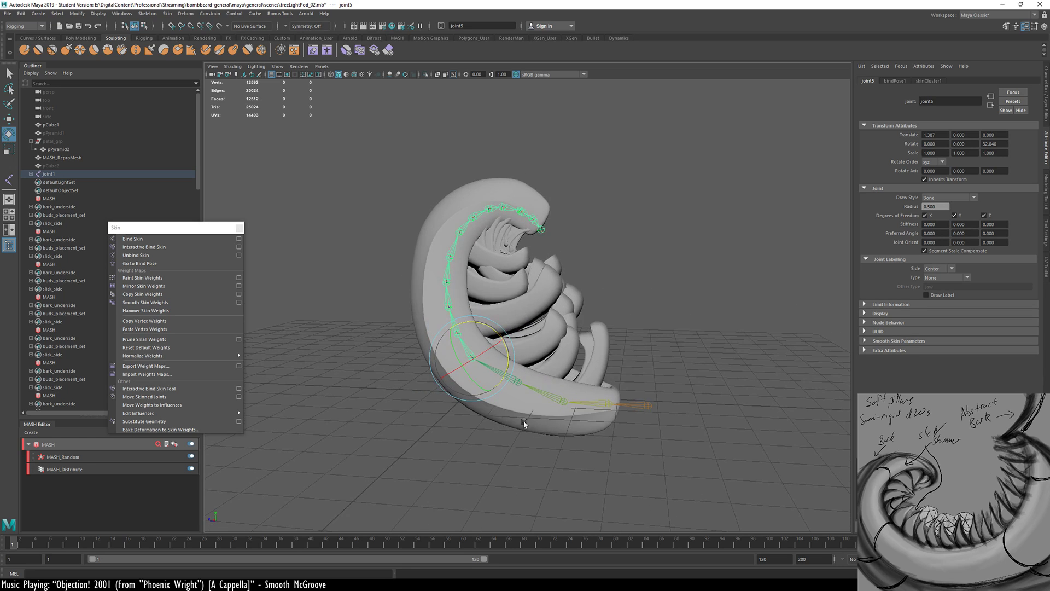
Rotate joint3 further to about 32.5° around local Z, check the bend from the side, and clear the selection
{"action": "left_click", "coordinate": [565, 400]}
{"action": "middle_click_drag", "start_coordinate": [665, 335], "coordinate": [675, 339]}
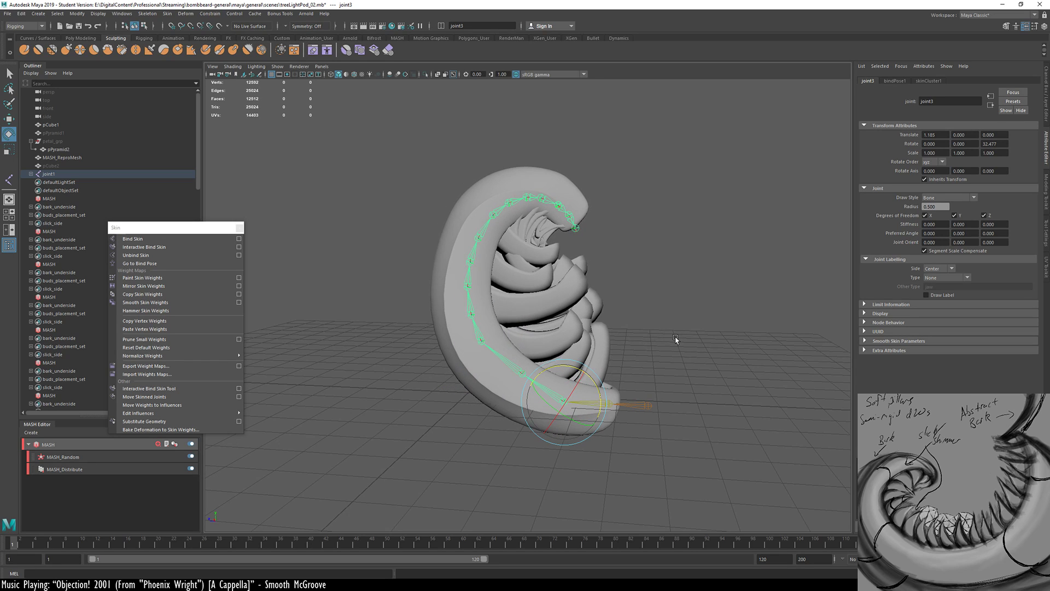
{"action": "left_click_drag", "start_coordinate": [640, 356], "coordinate": [489, 403], "text": "alt"}
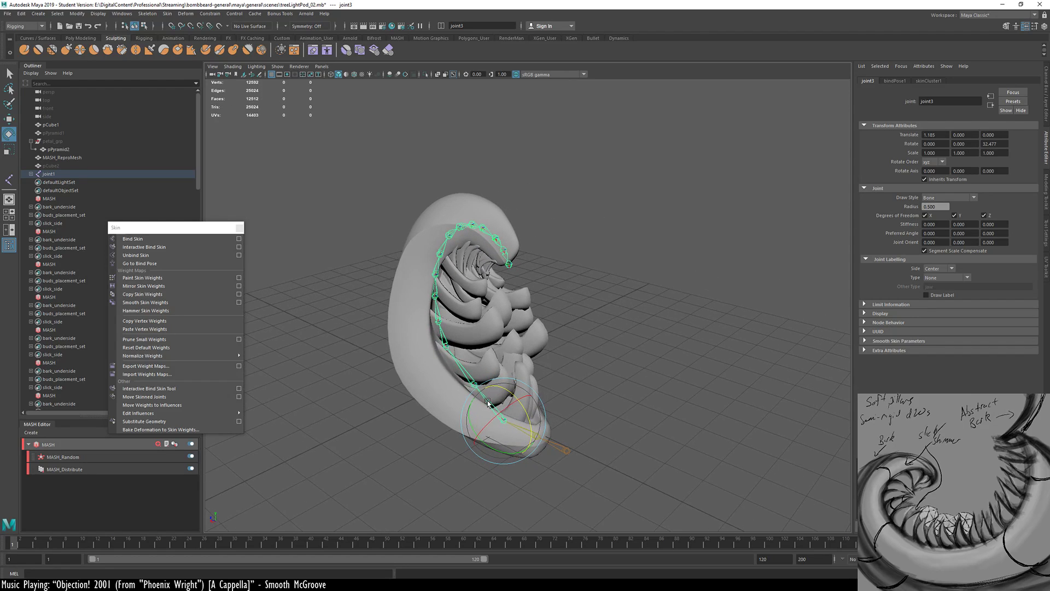
{"action": "key", "text": "w"}
{"action": "left_click", "coordinate": [597, 336]}
{"action": "left_click_drag", "start_coordinate": [597, 335], "coordinate": [653, 338], "text": "alt"}
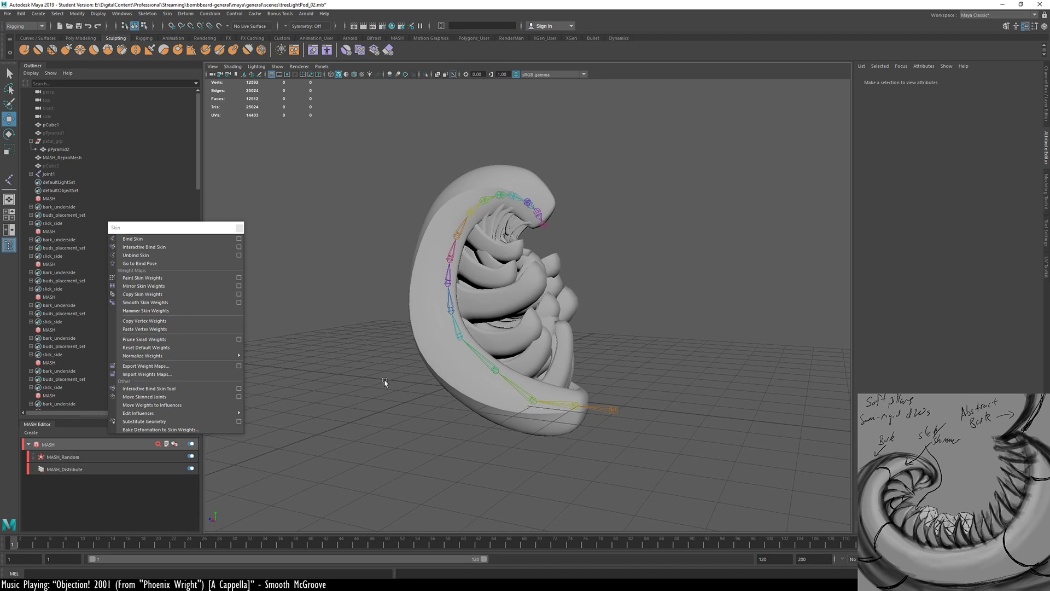
{"action": "key", "text": "q"}
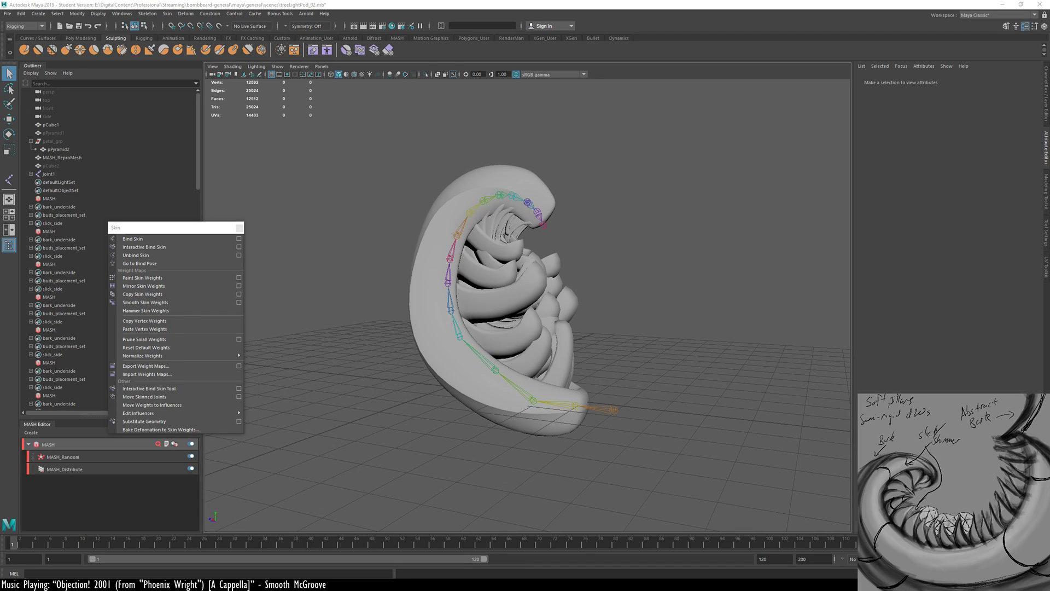
Save the scene as a new version named treeLightPod_03.mb
{"action": "key", "text": "ctrl+shift+s"}
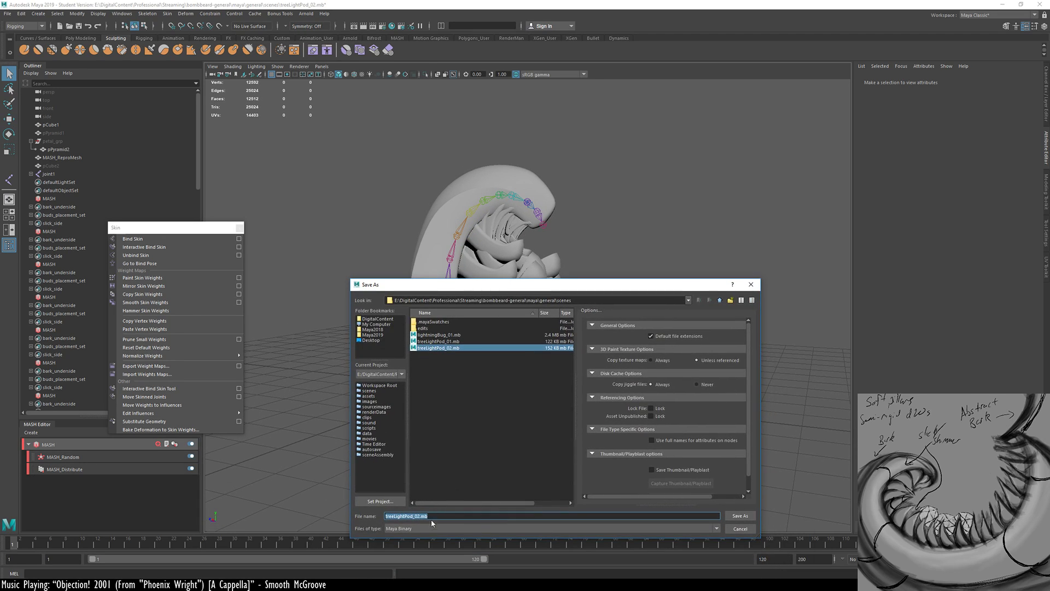
{"action": "left_click", "coordinate": [418, 516]}
{"action": "key", "text": "BackSpace"}
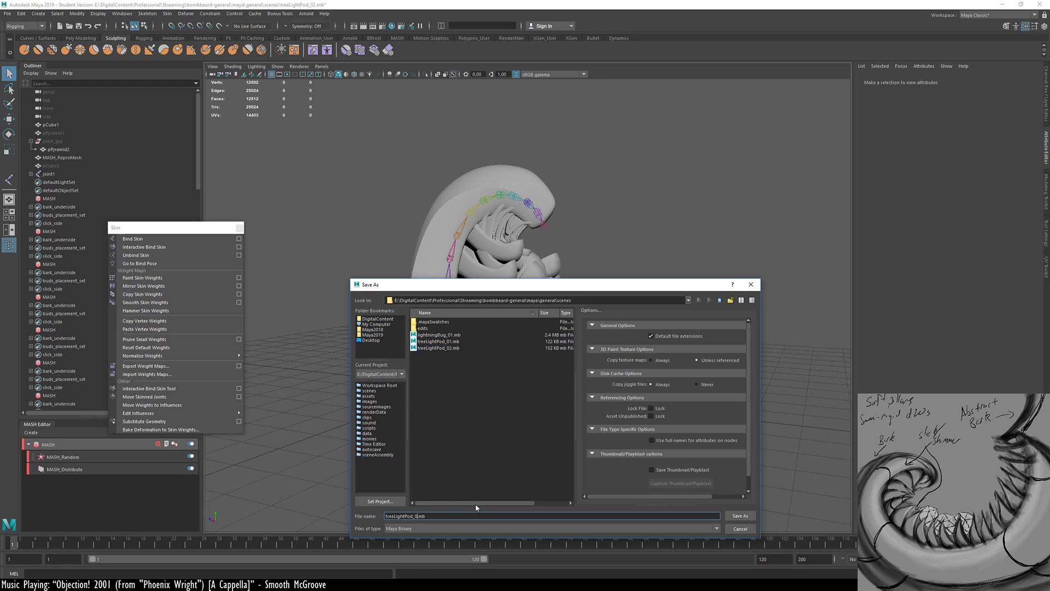
{"action": "type", "text": "3"}
{"action": "key", "text": "Return"}
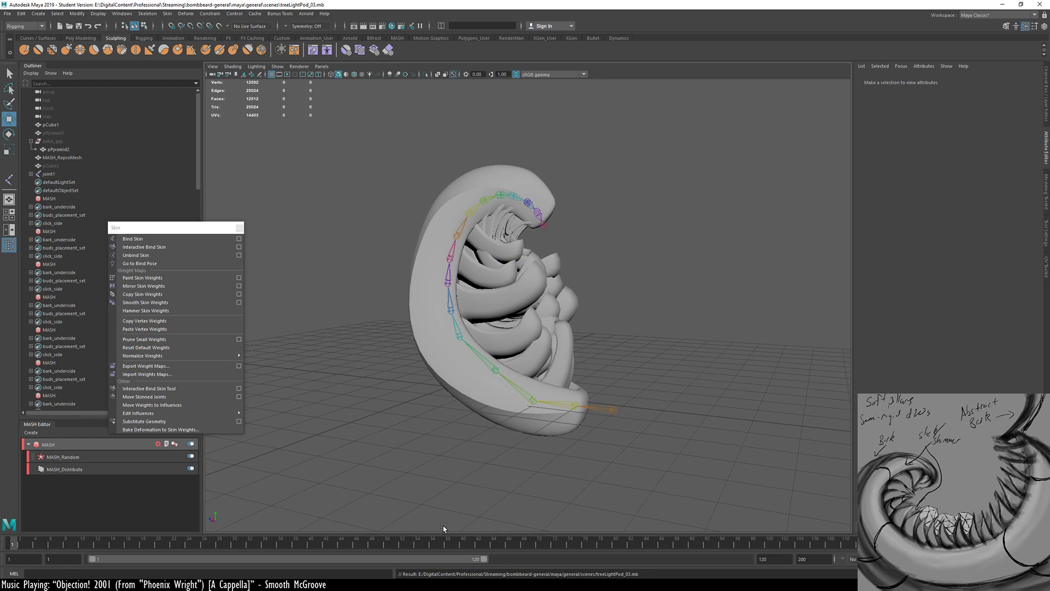
{"action": "left_click", "coordinate": [705, 358]}
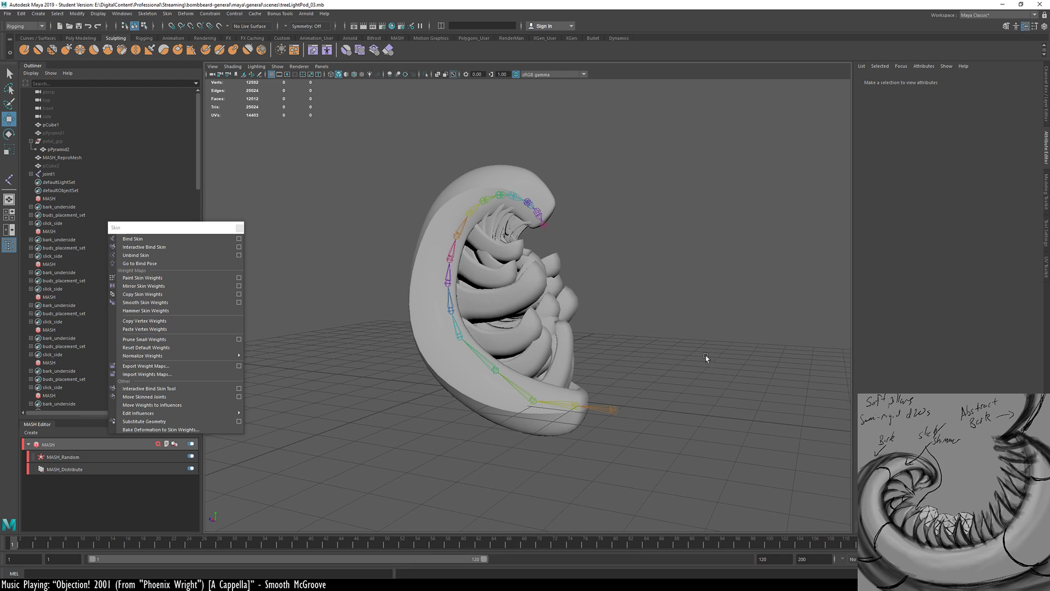
Hide the joint1 chain, examine the petals inside the curled pod up close, and close the floating Skin menu
{"action": "left_click_drag", "start_coordinate": [424, 473], "coordinate": [396, 471], "text": "alt"}
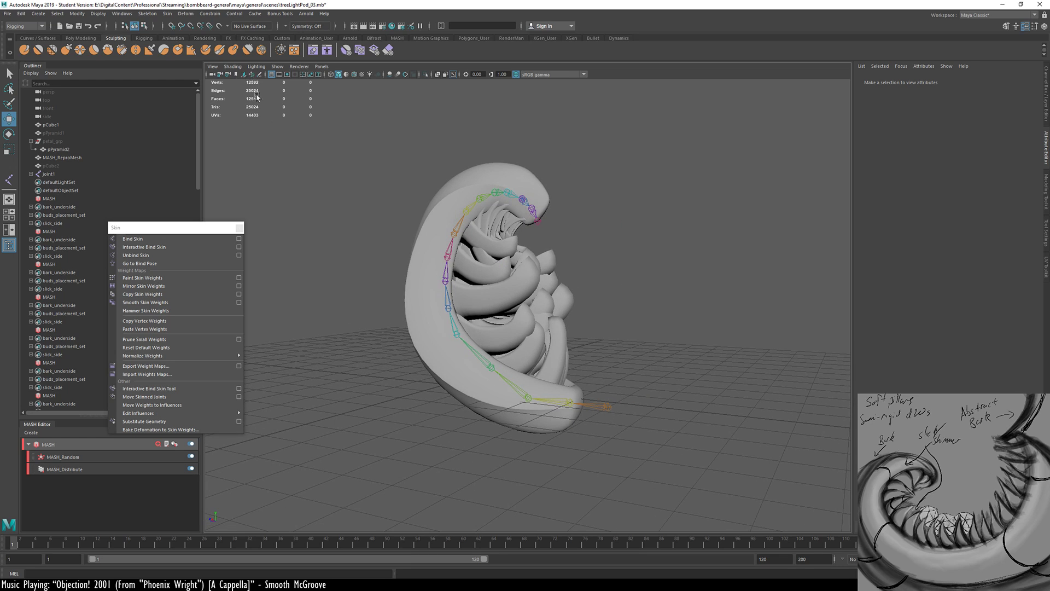
{"action": "left_click", "coordinate": [612, 409]}
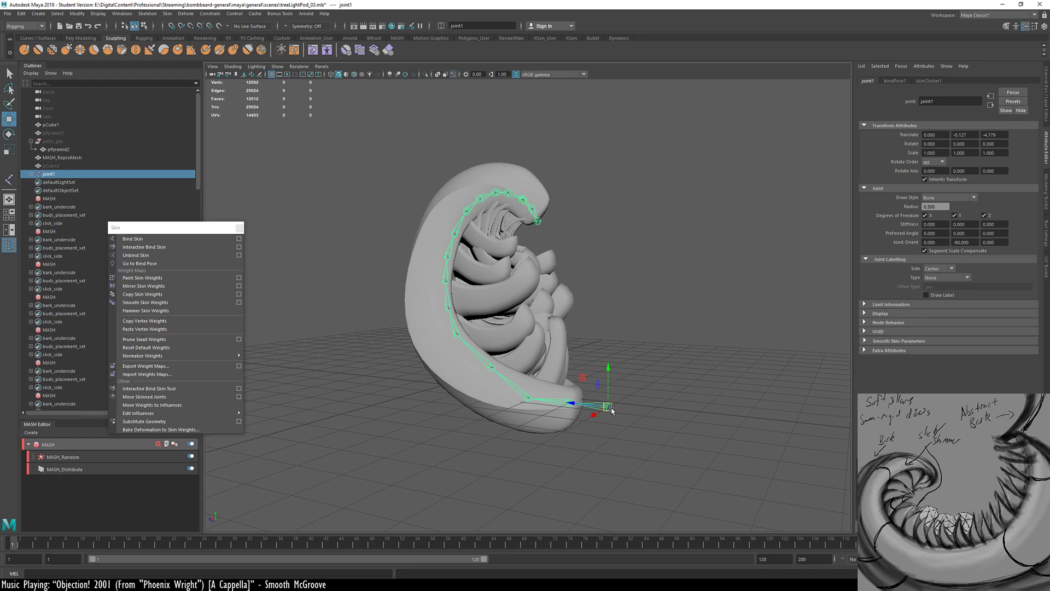
{"action": "key", "text": "ctrl+h"}
{"action": "left_click", "coordinate": [651, 355]}
{"action": "mouse_move", "coordinate": [475, 406]}
{"action": "left_mouse_down", "text": "alt"}
{"action": "mouse_move", "coordinate": [452, 413]}
{"action": "mouse_move", "coordinate": [286, 376]}
{"action": "mouse_move", "coordinate": [509, 413]}
{"action": "mouse_move", "coordinate": [483, 392]}
{"action": "left_mouse_up", "text": "alt"}
{"action": "right_click_drag", "start_coordinate": [483, 392], "coordinate": [559, 372], "text": "alt"}
{"action": "mouse_move", "coordinate": [512, 314]}
{"action": "middle_mouse_down", "text": "alt"}
{"action": "mouse_move", "coordinate": [575, 386]}
{"action": "mouse_move", "coordinate": [515, 321]}
{"action": "middle_mouse_up", "text": "alt"}
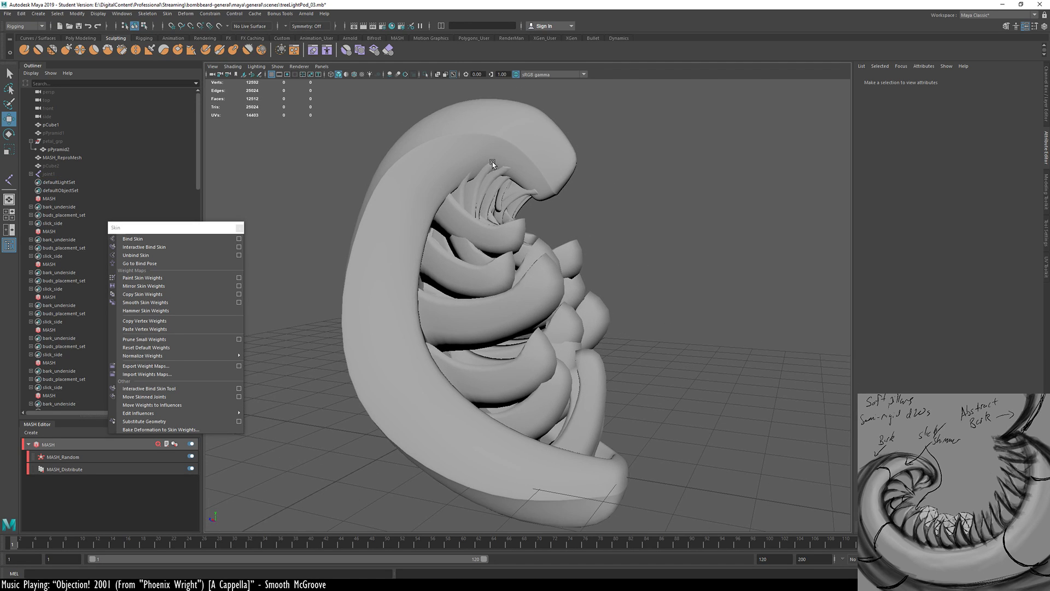
{"action": "left_click_drag", "start_coordinate": [495, 173], "coordinate": [530, 210], "text": "alt"}
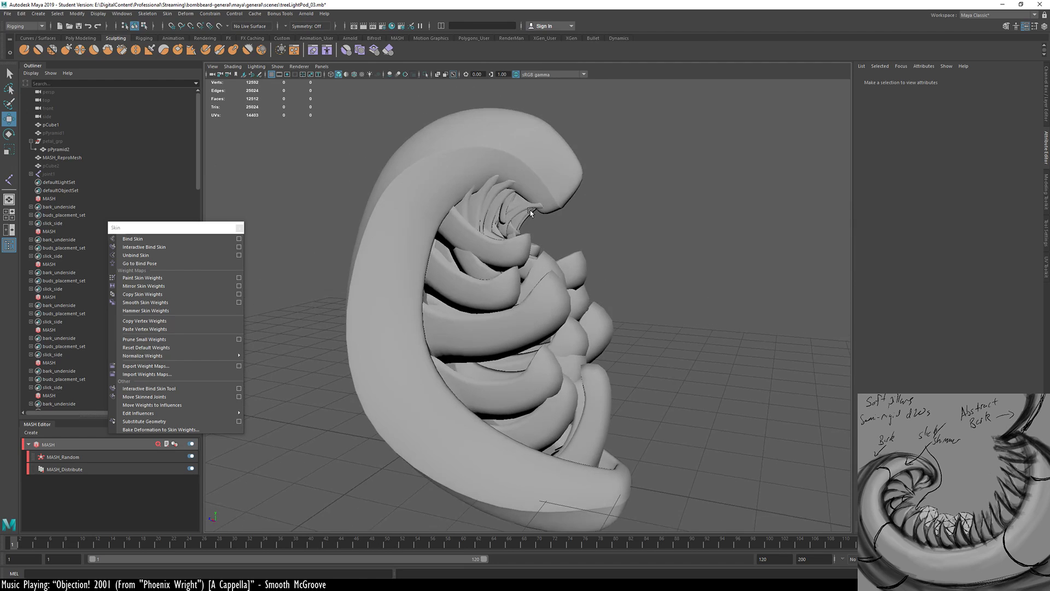
{"action": "left_click", "coordinate": [239, 227]}
Delete the repeated MASH and set entries listed in the Outliner, undo that deletion, and save the scene
{"action": "scroll", "coordinate": [92, 394], "scroll_direction": "down", "scroll_amount": 10}
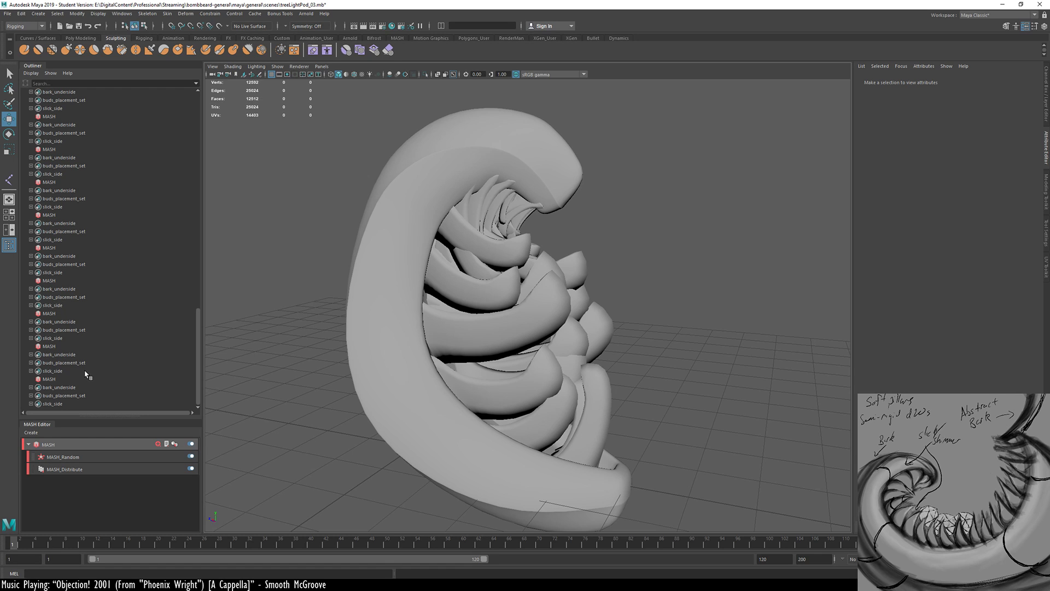
{"action": "scroll", "coordinate": [93, 284], "scroll_direction": "up", "scroll_amount": 10}
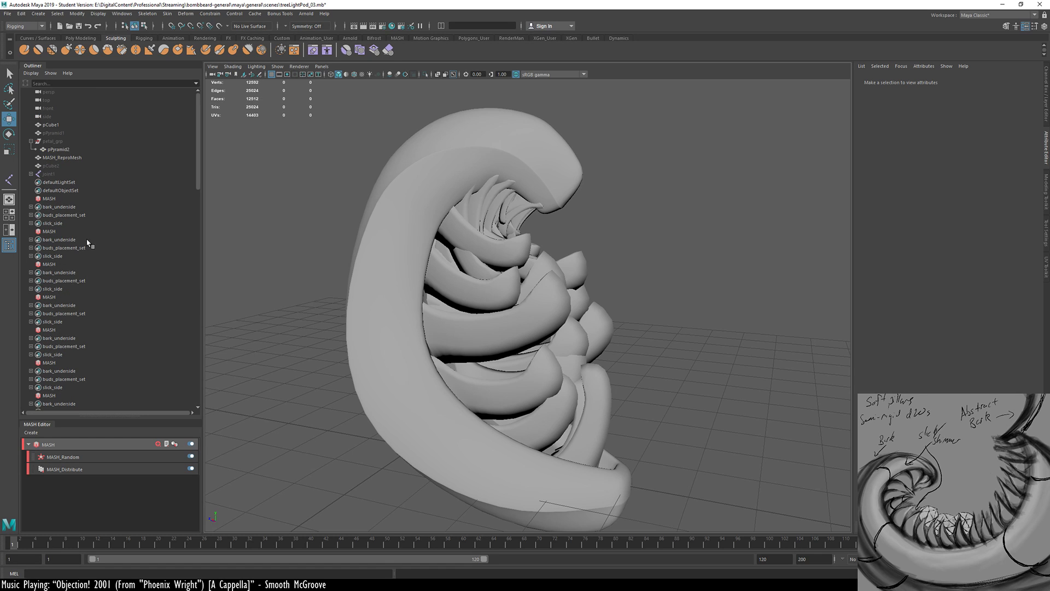
{"action": "left_click_drag", "start_coordinate": [64, 208], "coordinate": [91, 272]}
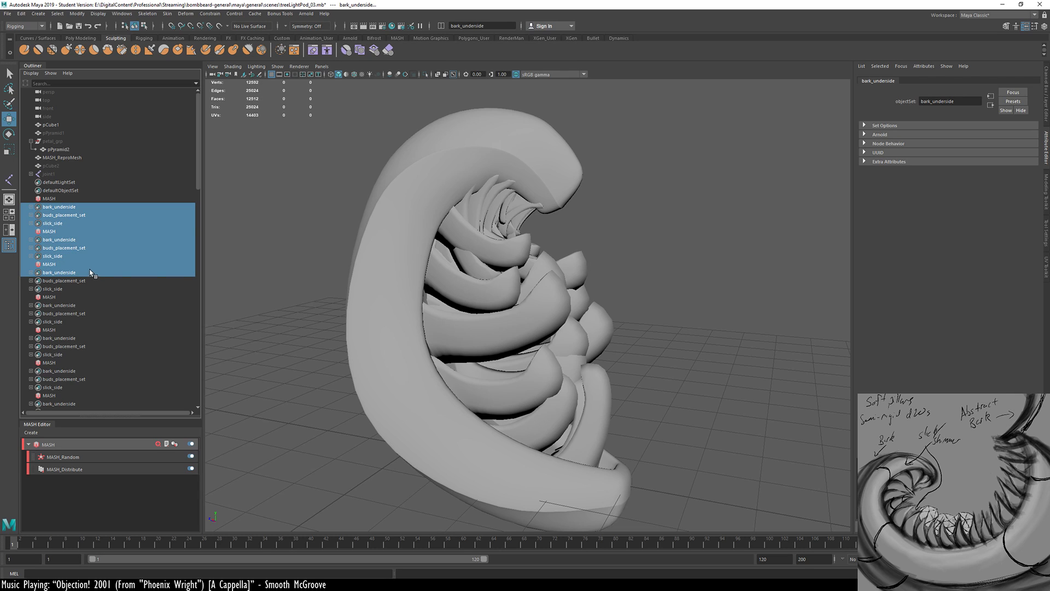
{"action": "key", "text": "Delete"}
{"action": "key", "text": "ctrl+z"}
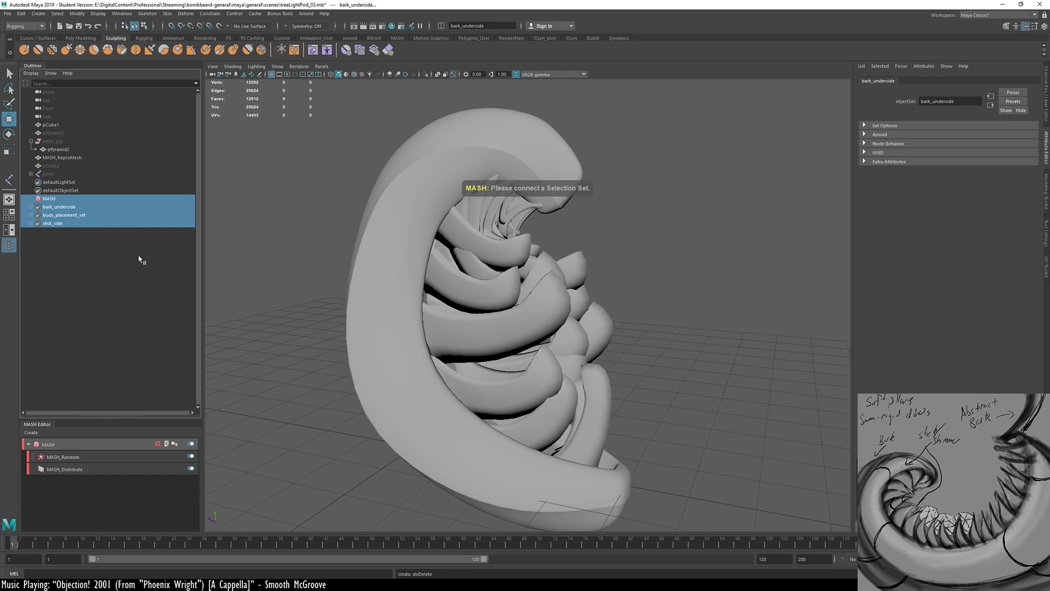
{"action": "left_click", "coordinate": [88, 269]}
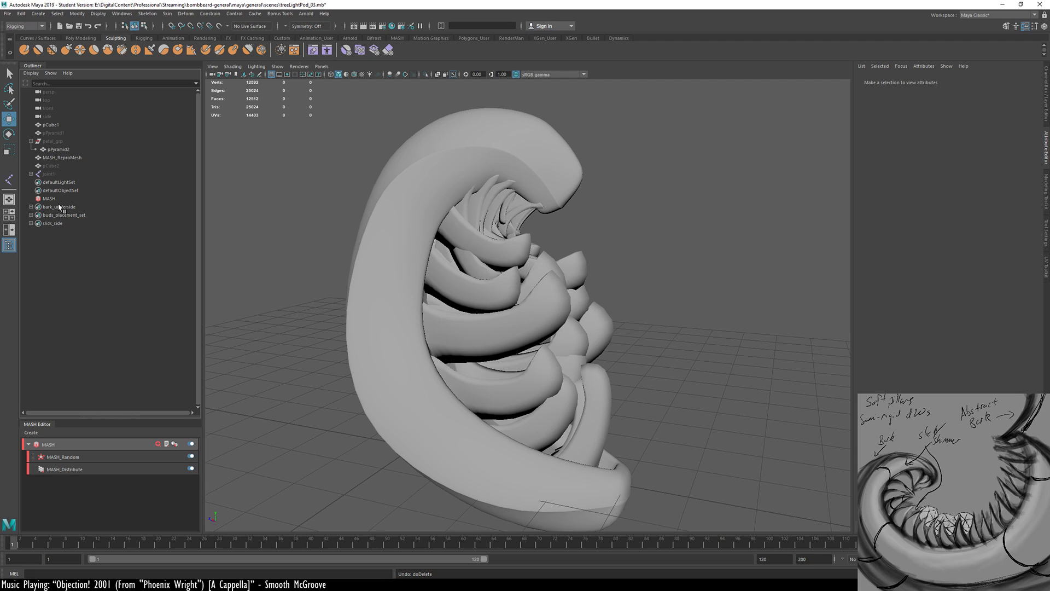
{"action": "key", "text": "ctrl+s"}
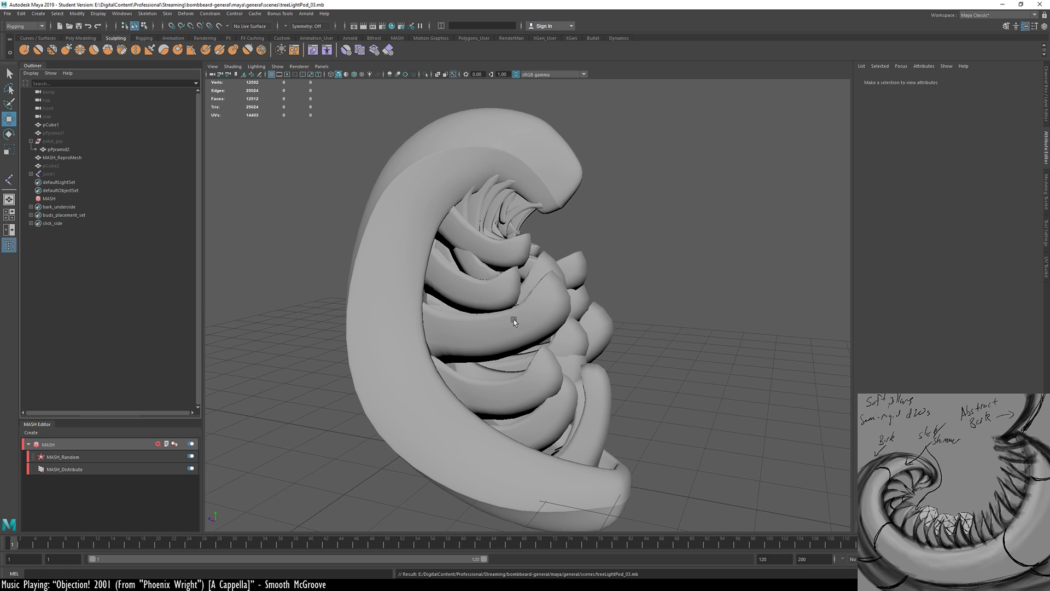
Move joint1 to about 8.132 in Y and -1.032 in Z, and rotate it to about -88.149° around Z
{"action": "left_click_drag", "start_coordinate": [421, 343], "coordinate": [458, 331], "text": "alt"}
{"action": "right_click_drag", "start_coordinate": [610, 333], "coordinate": [459, 347], "text": "alt"}
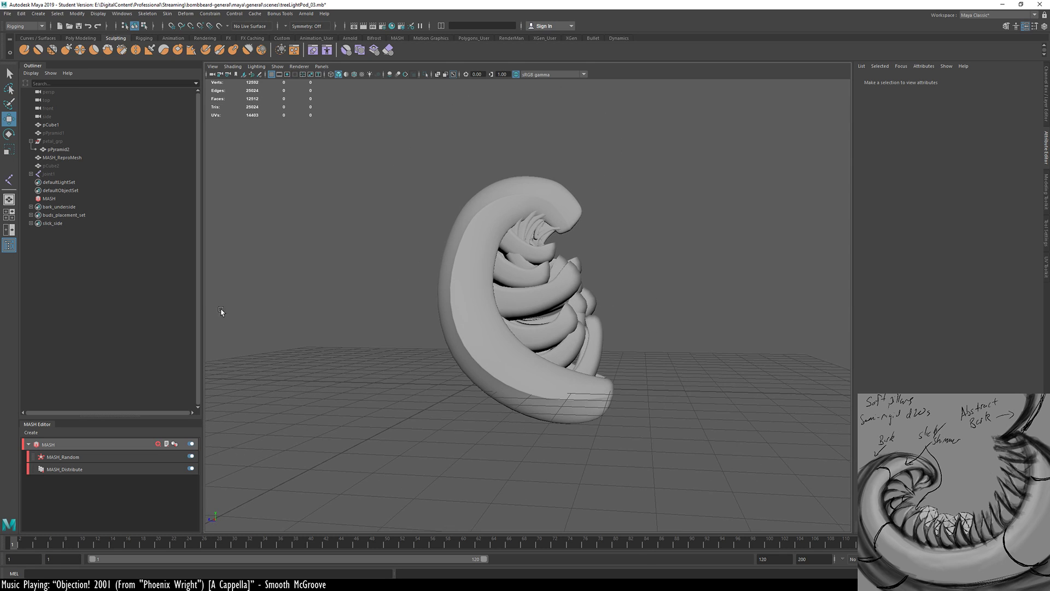
{"action": "left_click", "coordinate": [48, 173]}
{"action": "key", "text": "e"}
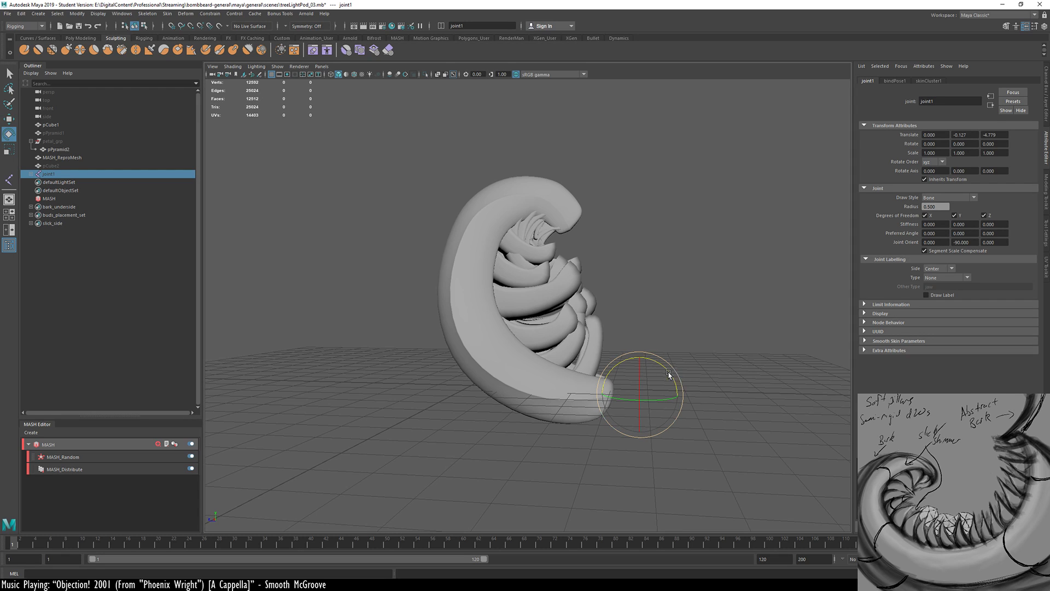
{"action": "key", "text": "w"}
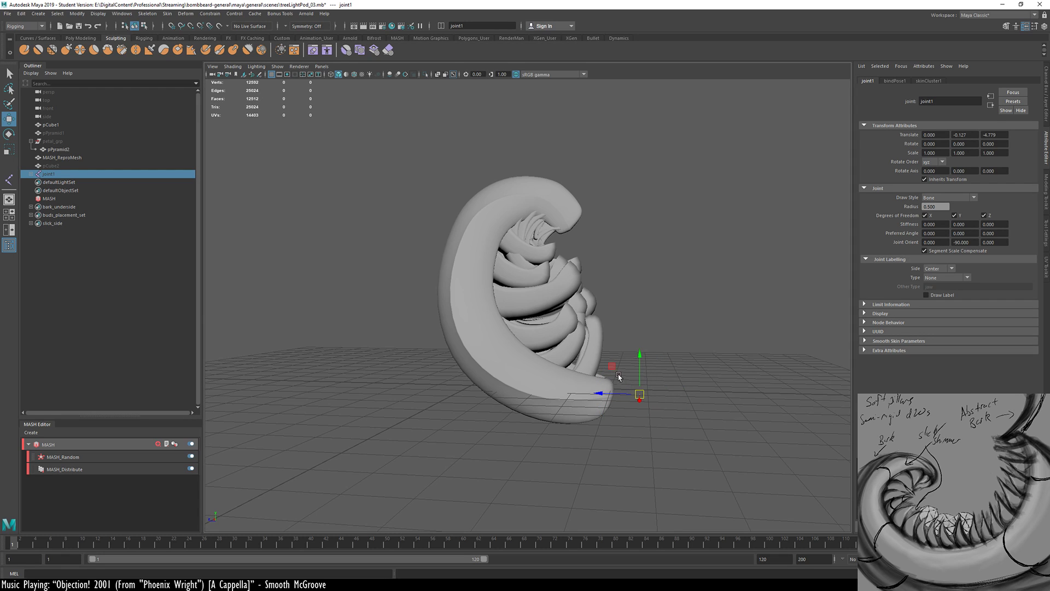
{"action": "left_click_drag", "start_coordinate": [619, 377], "coordinate": [657, 289]}
{"action": "key", "text": "e"}
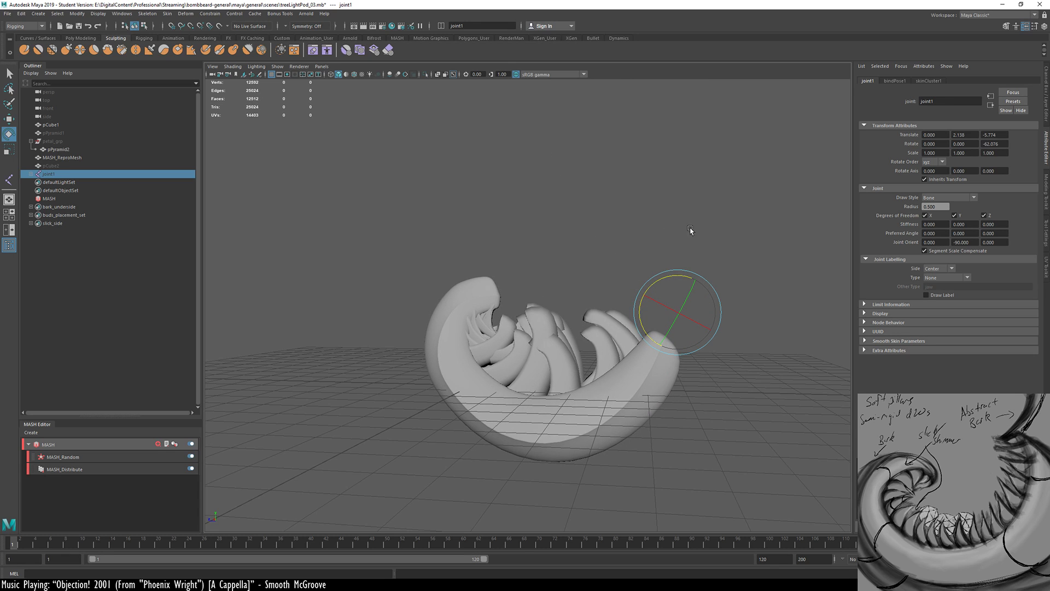
{"action": "middle_click_drag", "start_coordinate": [691, 230], "coordinate": [613, 241]}
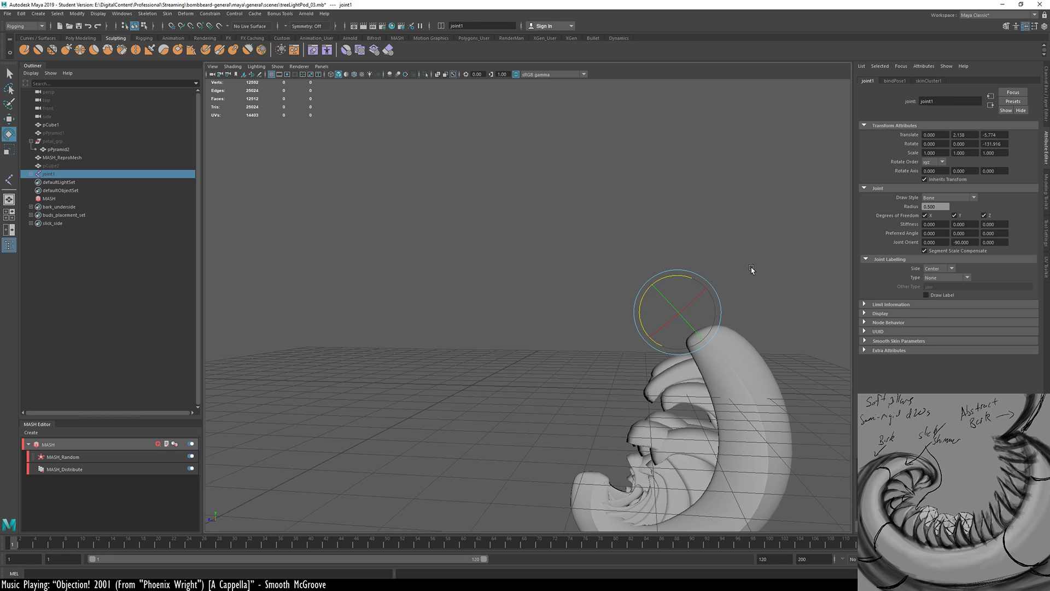
{"action": "left_click_drag", "start_coordinate": [751, 269], "coordinate": [629, 383], "text": "alt"}
{"action": "key", "text": "w"}
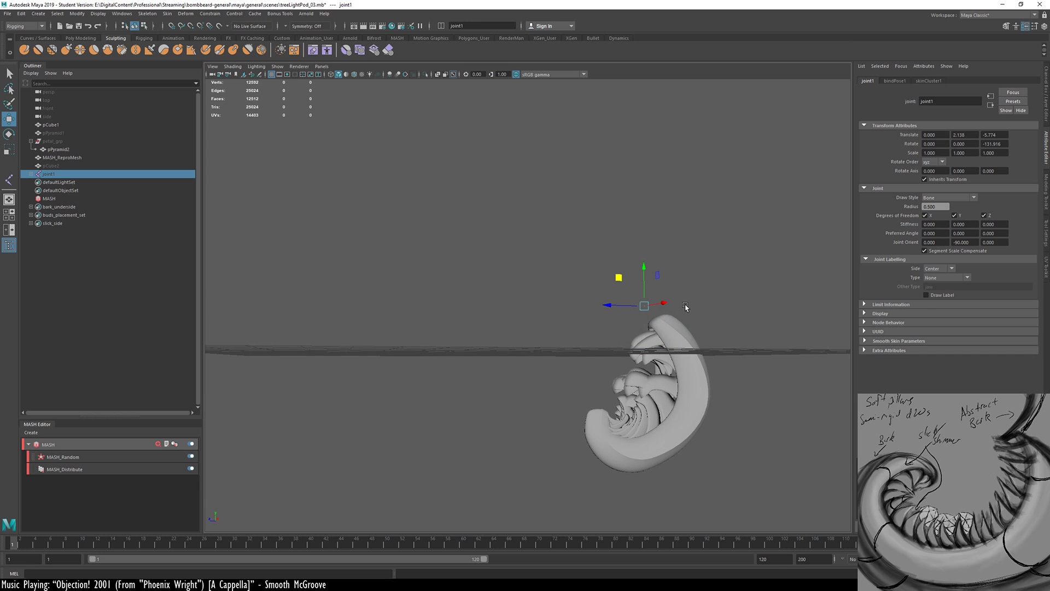
{"action": "middle_click_drag", "start_coordinate": [745, 313], "coordinate": [645, 176]}
{"action": "left_click_drag", "start_coordinate": [664, 242], "coordinate": [571, 305], "text": "alt"}
{"action": "key", "text": "e"}
{"action": "middle_click_drag", "start_coordinate": [663, 203], "coordinate": [596, 258]}
{"action": "key", "text": "w"}
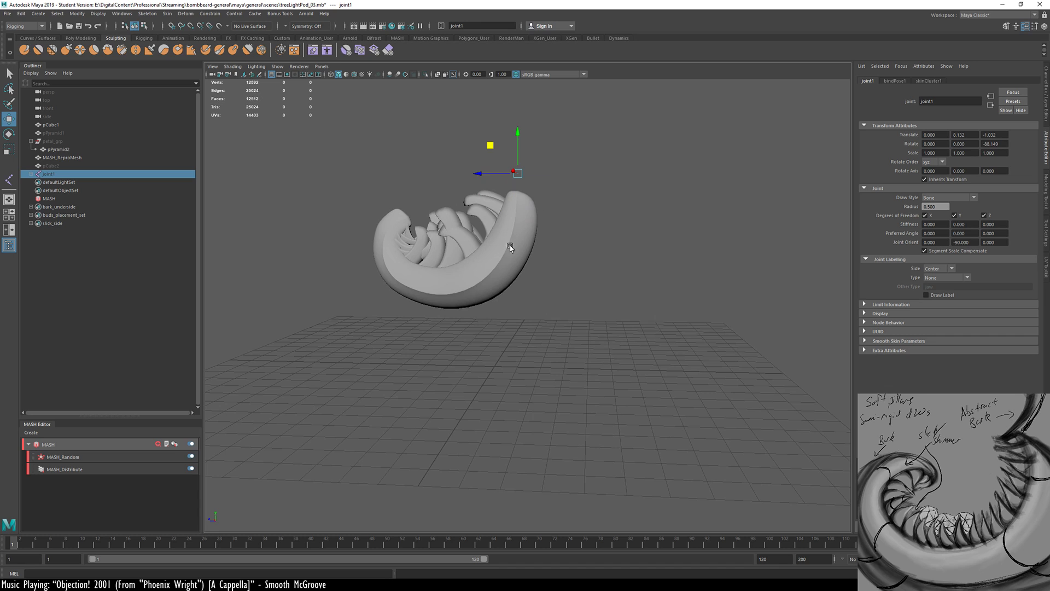
Show the joint1 chain again and rotate joint4 to about 23.505° around local Z
{"action": "right_click_drag", "start_coordinate": [510, 245], "coordinate": [563, 244], "text": "alt"}
{"action": "middle_click_drag", "start_coordinate": [507, 200], "coordinate": [572, 277], "text": "alt"}
{"action": "key", "text": "h"}
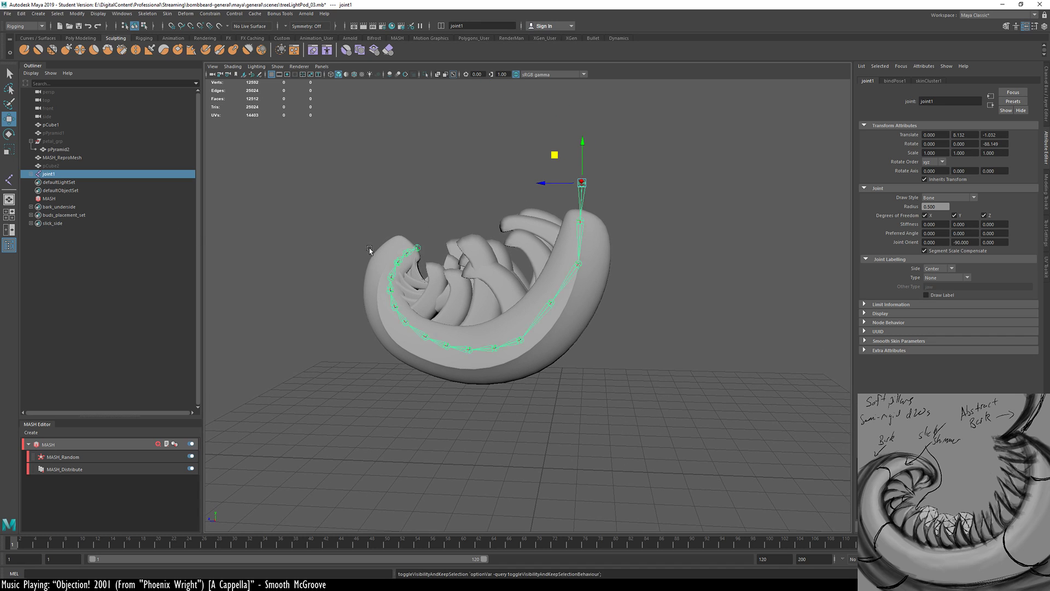
{"action": "left_click", "coordinate": [551, 302]}
{"action": "key", "text": "e"}
{"action": "middle_click_drag", "start_coordinate": [615, 294], "coordinate": [640, 313]}
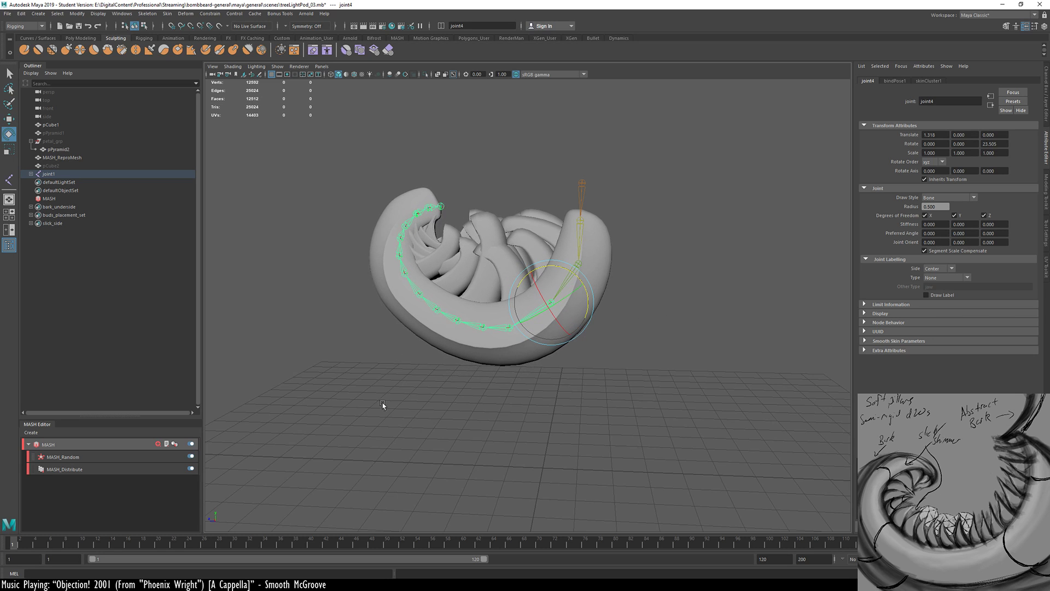
Curl the pod's tip by rotating joint7 slightly and joint9 to about 32.04° around local Z, and adjust joint9's parent joint
{"action": "left_click_drag", "start_coordinate": [383, 405], "coordinate": [474, 357], "text": "alt"}
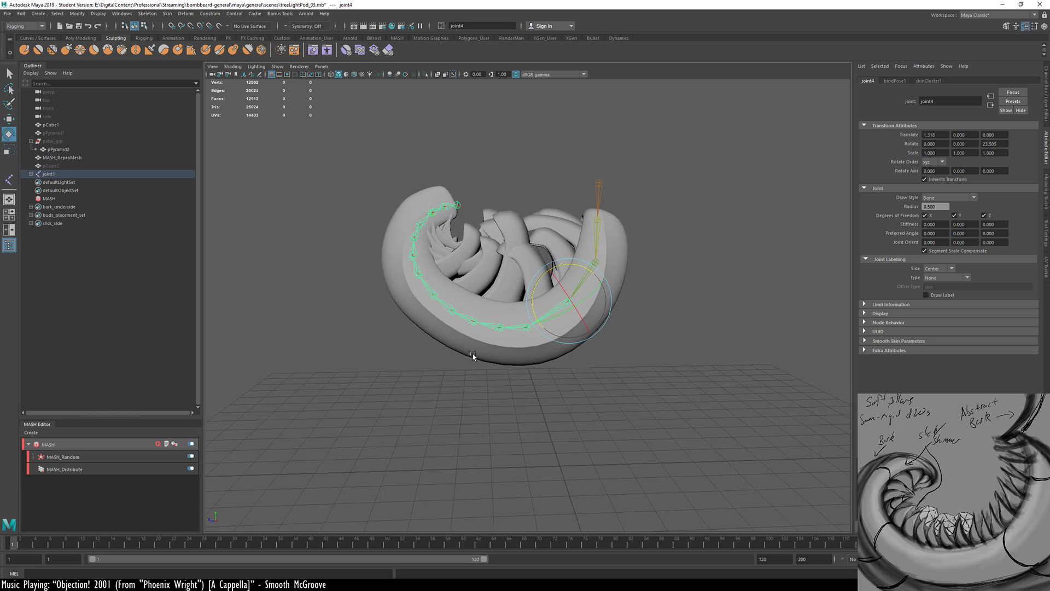
{"action": "left_click", "coordinate": [480, 324]}
{"action": "left_click", "coordinate": [476, 325]}
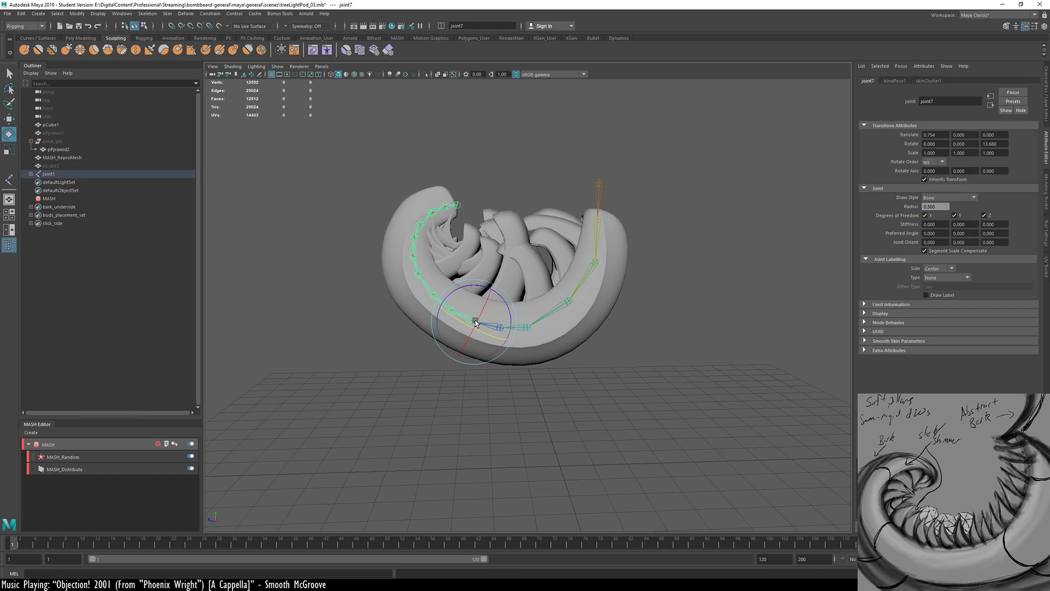
{"action": "middle_click_drag", "start_coordinate": [625, 347], "coordinate": [633, 352]}
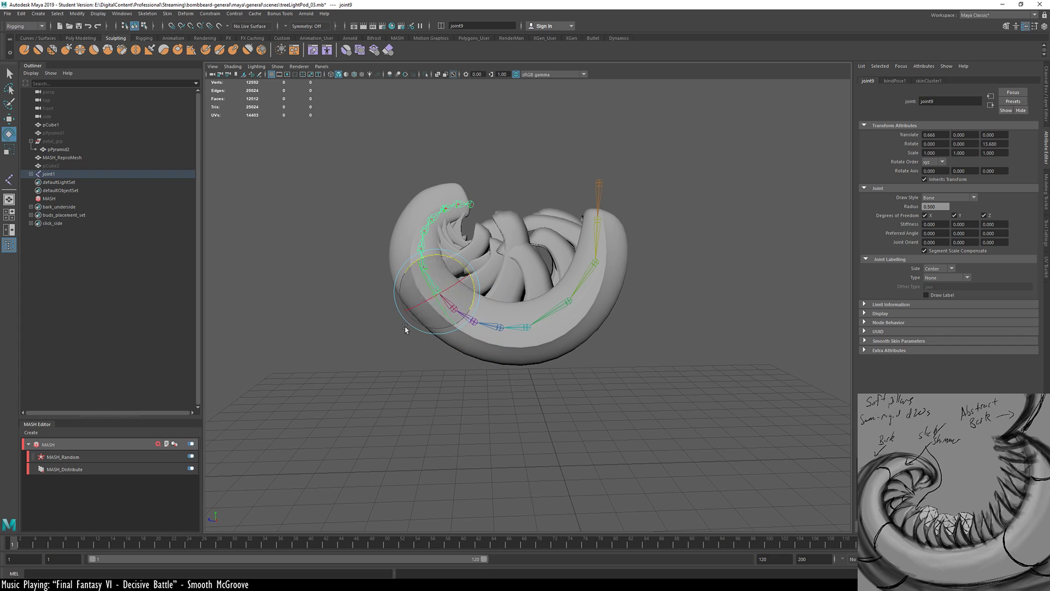
{"action": "middle_click_drag", "start_coordinate": [613, 397], "coordinate": [569, 402]}
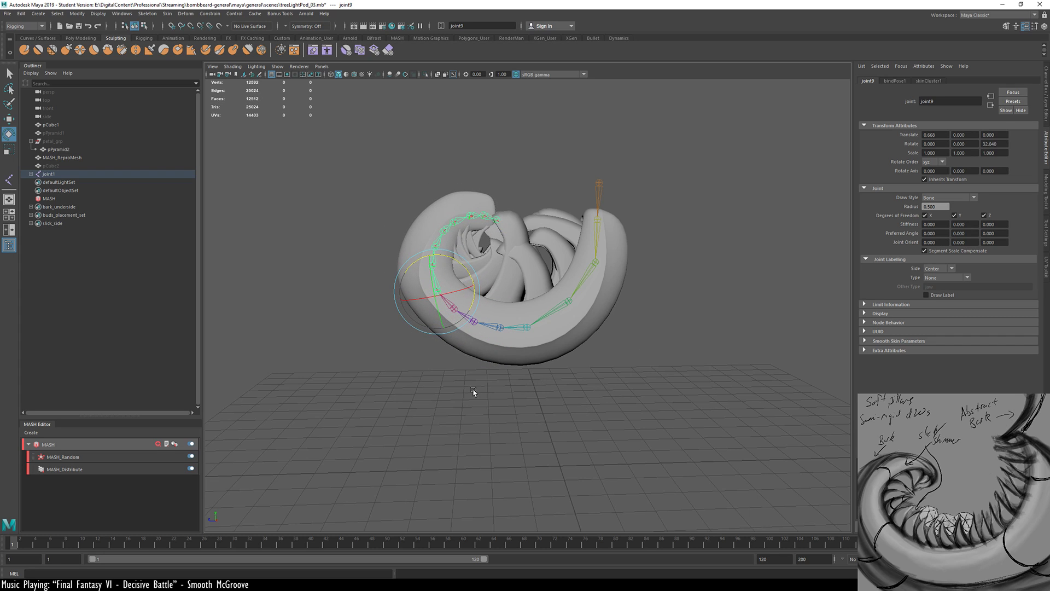
{"action": "key", "text": "Up"}
{"action": "mouse_move", "coordinate": [645, 414]}
{"action": "middle_mouse_down"}
{"action": "mouse_move", "coordinate": [565, 417]}
{"action": "mouse_move", "coordinate": [631, 409]}
{"action": "mouse_move", "coordinate": [605, 419]}
{"action": "mouse_move", "coordinate": [734, 425]}
{"action": "mouse_move", "coordinate": [658, 433]}
{"action": "mouse_move", "coordinate": [605, 422]}
{"action": "mouse_move", "coordinate": [631, 430]}
{"action": "middle_mouse_up"}
Rotate joint5 to about 21.026° around local Z and refine the bend at joint7 and joint8
{"action": "left_click", "coordinate": [524, 329]}
{"action": "right_click_drag", "start_coordinate": [436, 378], "coordinate": [504, 379], "text": "alt"}
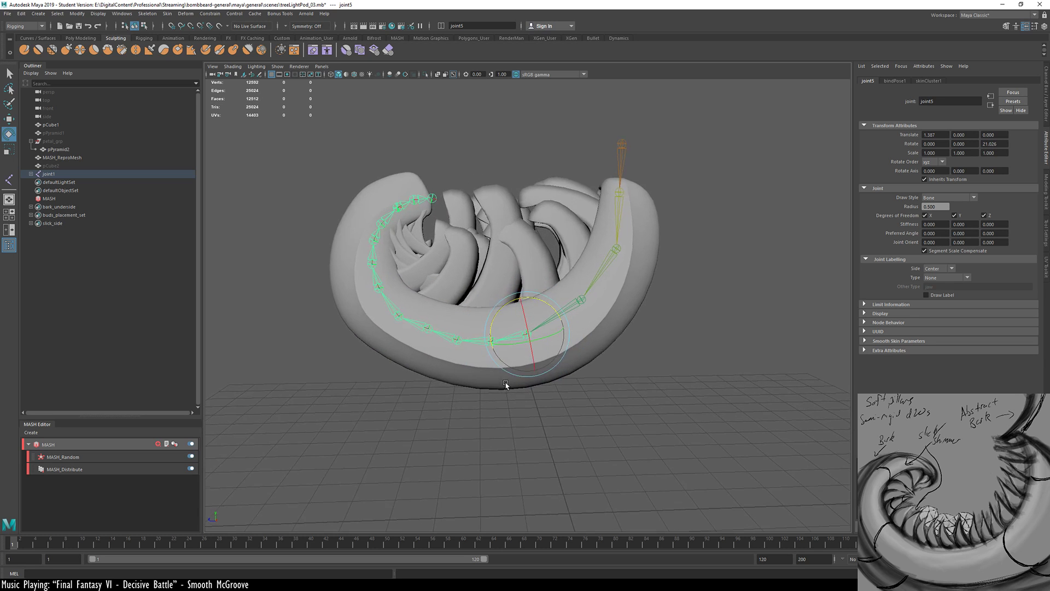
{"action": "middle_click_drag", "start_coordinate": [497, 396], "coordinate": [537, 424], "text": "alt"}
{"action": "left_click", "coordinate": [504, 338]}
{"action": "left_click", "coordinate": [481, 442]}
{"action": "left_click", "coordinate": [479, 333]}
{"action": "left_click", "coordinate": [438, 366]}
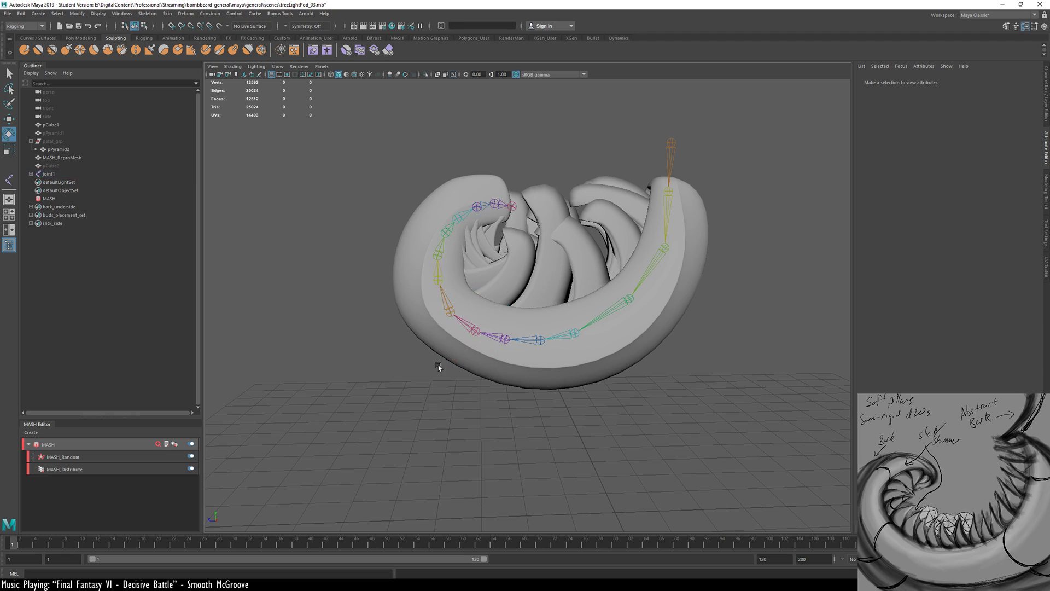
Select joint9 with its whole hierarchy and rotate these joints together to open the tip, bringing joint11 to about 3.969° around Z
{"action": "left_click", "coordinate": [450, 314]}
{"action": "right_click", "coordinate": [450, 314]}
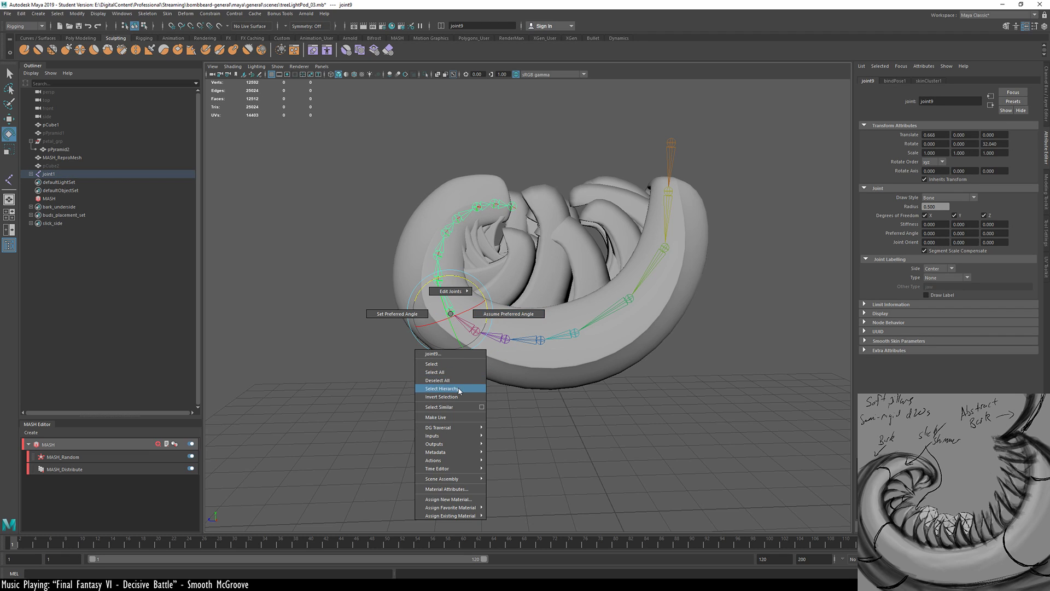
{"action": "left_click", "coordinate": [457, 389]}
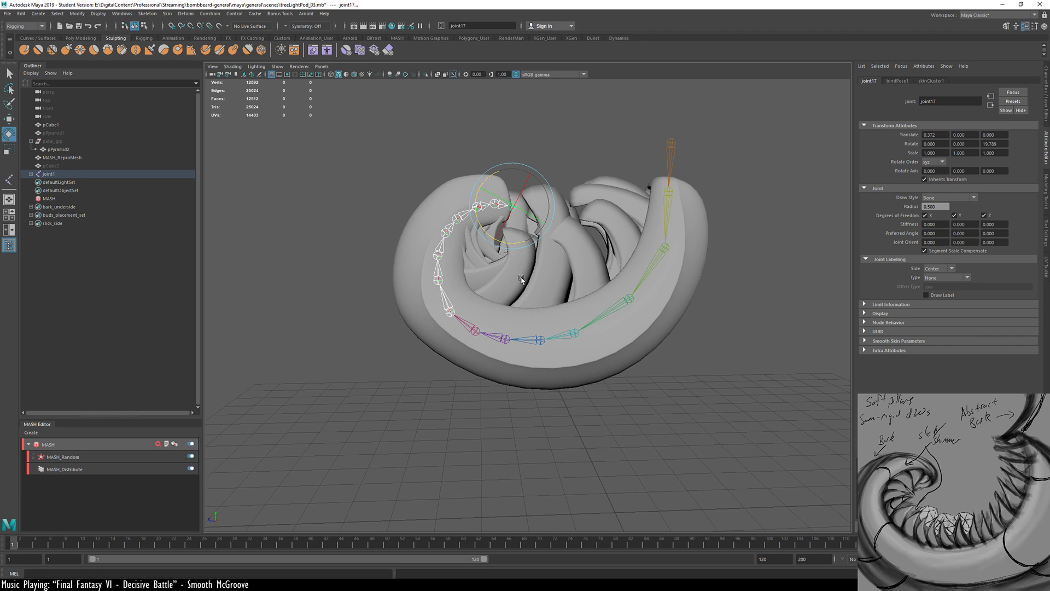
{"action": "left_click_drag", "start_coordinate": [521, 278], "coordinate": [553, 402]}
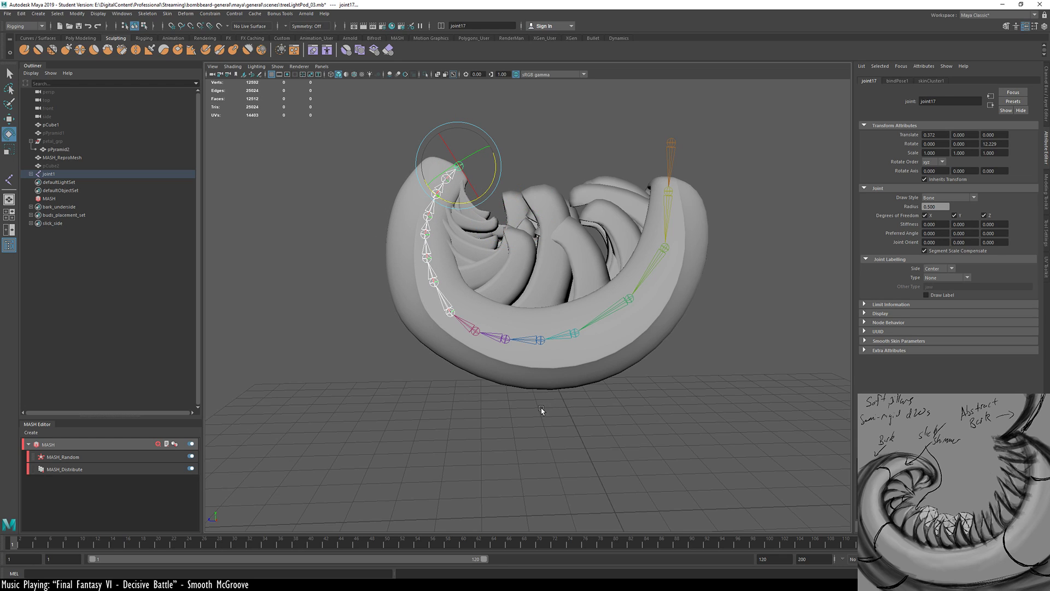
{"action": "mouse_move", "coordinate": [542, 410]}
{"action": "left_mouse_down"}
{"action": "mouse_move", "coordinate": [518, 416]}
{"action": "mouse_move", "coordinate": [562, 424]}
{"action": "mouse_move", "coordinate": [553, 424]}
{"action": "left_mouse_up"}
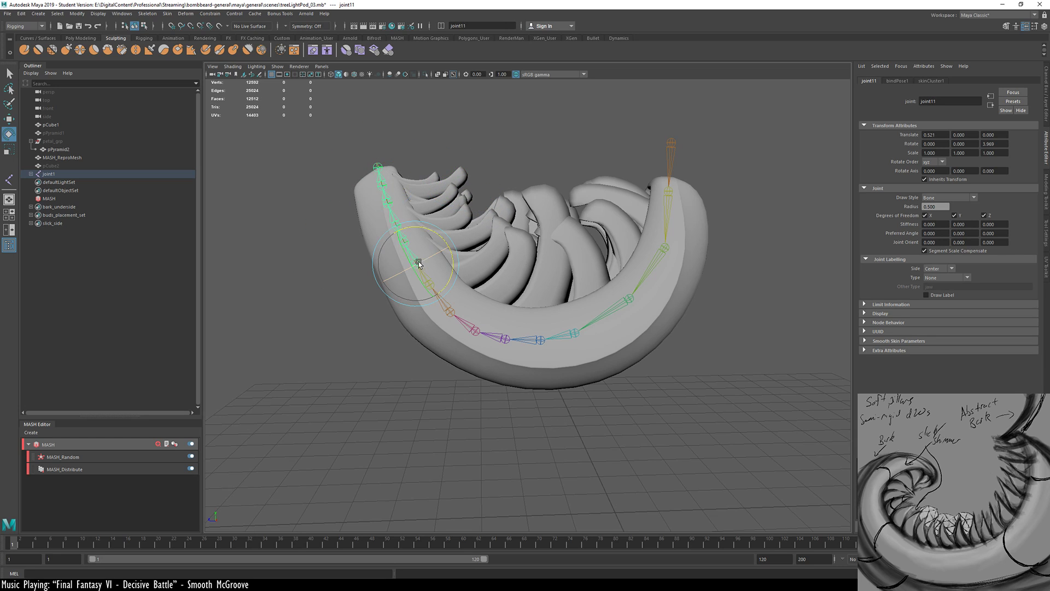
Select joint11 with its hierarchy and rotate these joints together to curl the tip inward, bringing joint17 to about 12.249° around Z
{"action": "right_click_drag", "start_coordinate": [419, 268], "coordinate": [432, 335]}
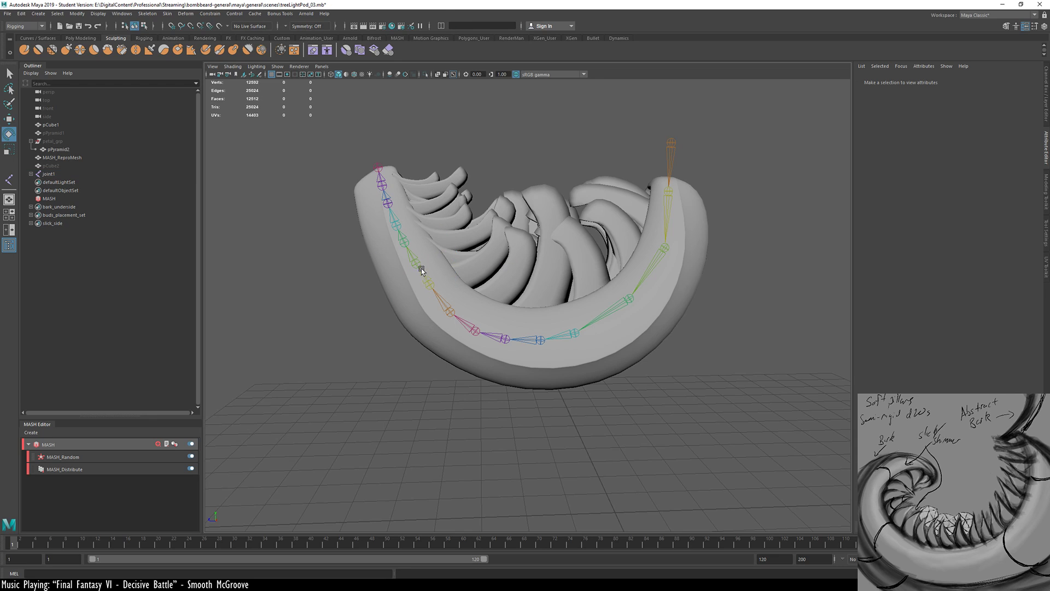
{"action": "right_click_drag", "start_coordinate": [416, 262], "coordinate": [431, 338]}
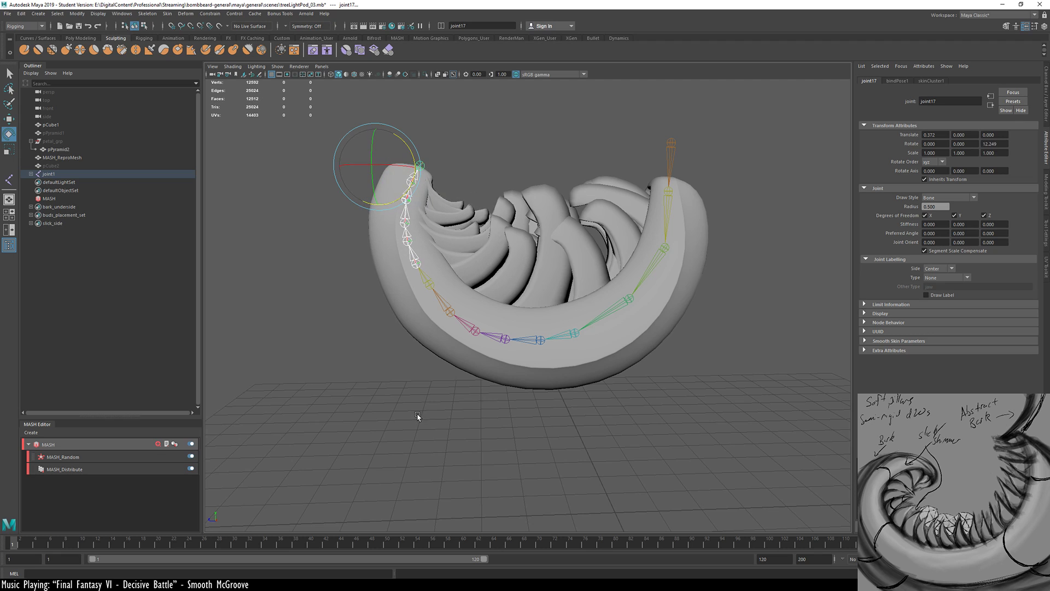
{"action": "middle_click_drag", "start_coordinate": [417, 417], "coordinate": [400, 314]}
Tighten the tip by rotating the joint13 hierarchy together, and refine joint12 and joint13, with joint13 at about 15.649° around Z
{"action": "right_click_drag", "start_coordinate": [405, 223], "coordinate": [413, 298]}
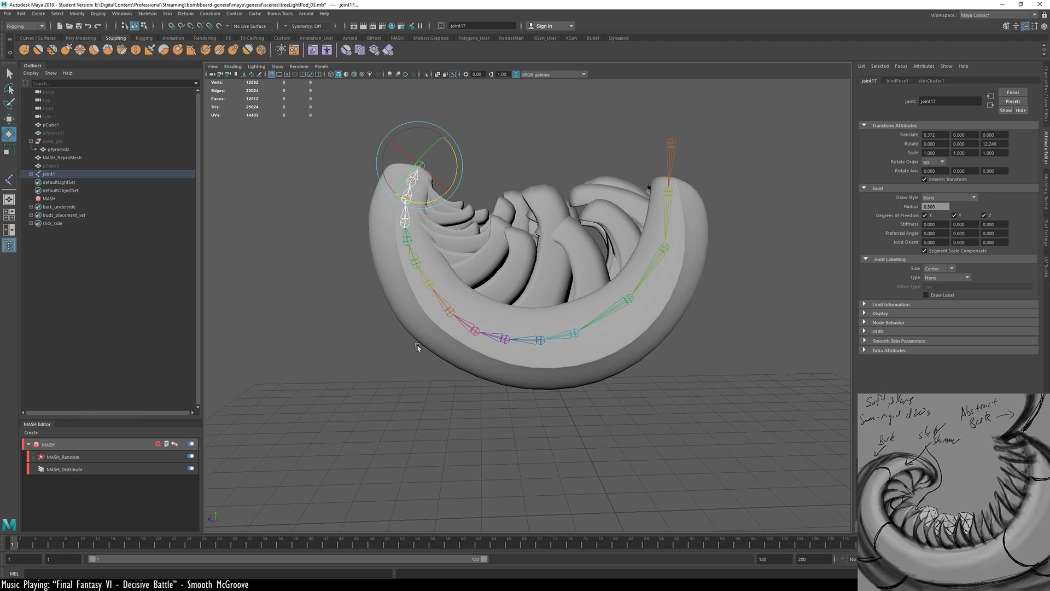
{"action": "middle_click_drag", "start_coordinate": [413, 363], "coordinate": [402, 384]}
{"action": "left_click", "coordinate": [408, 241]}
{"action": "left_click", "coordinate": [373, 310]}
{"action": "left_click", "coordinate": [406, 222]}
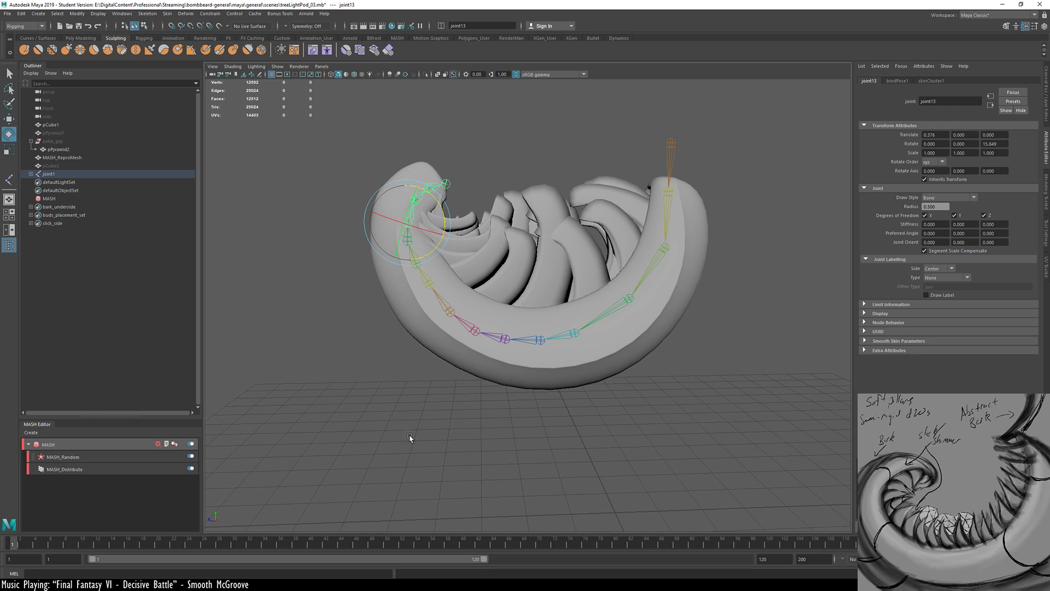
Rotate joint3 to open the pod's upper bend slightly and rotate joint4 to lift the curled end back up
{"action": "left_click_drag", "start_coordinate": [409, 438], "coordinate": [390, 446], "text": "alt"}
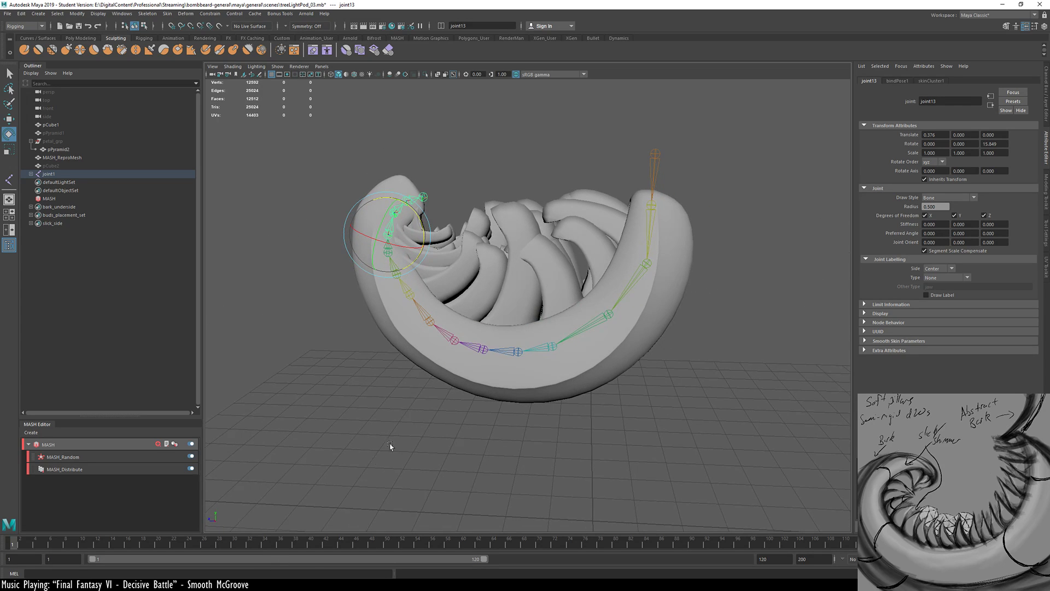
{"action": "left_click", "coordinate": [646, 268]}
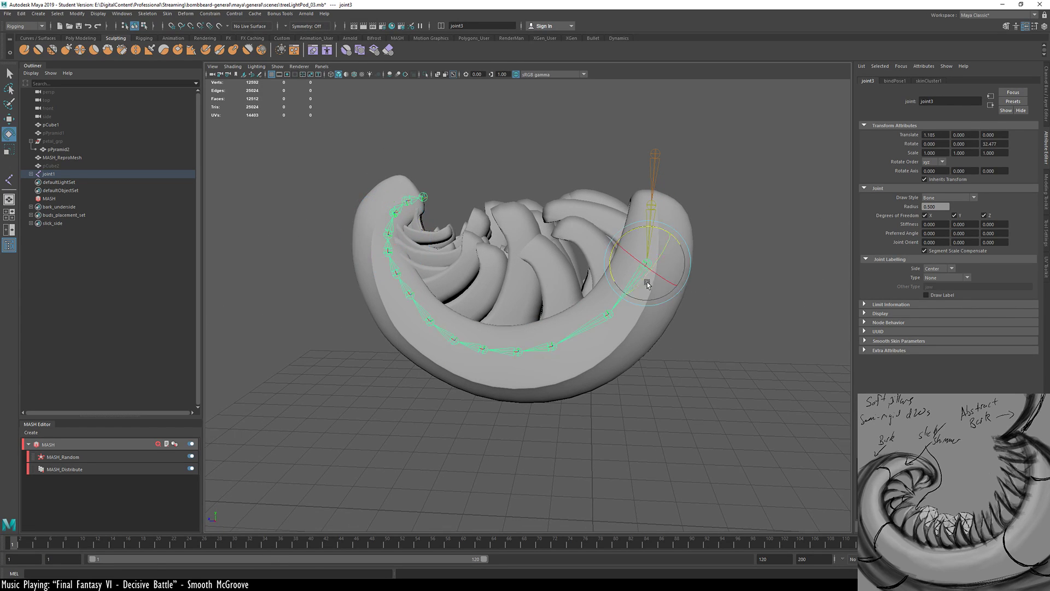
{"action": "mouse_move", "coordinate": [719, 420]}
{"action": "middle_mouse_down"}
{"action": "mouse_move", "coordinate": [704, 419]}
{"action": "mouse_move", "coordinate": [727, 420]}
{"action": "middle_mouse_up"}
{"action": "left_click", "coordinate": [674, 395]}
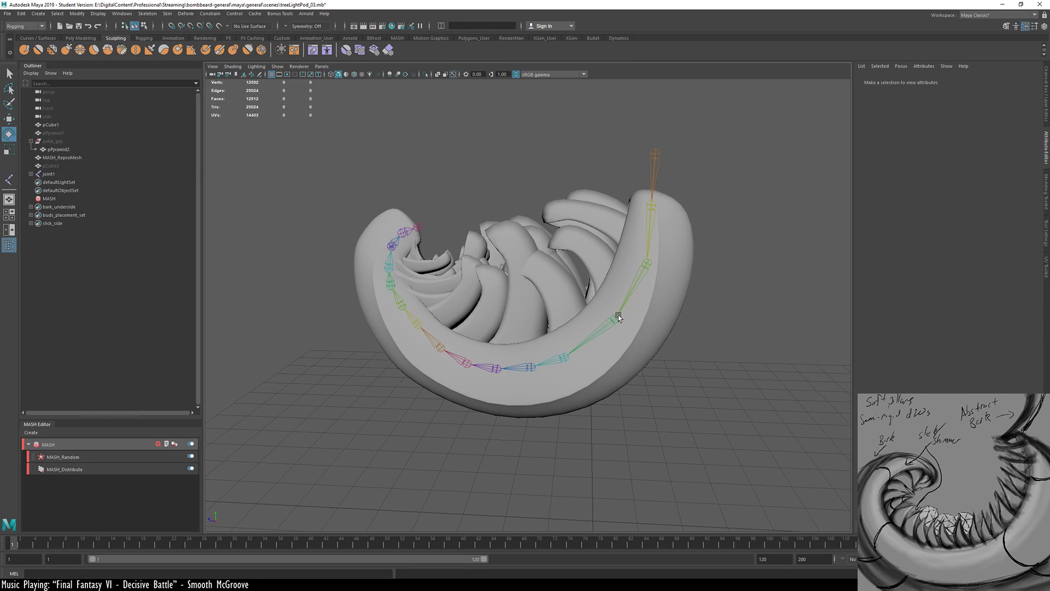
{"action": "left_click", "coordinate": [619, 315]}
{"action": "middle_click_drag", "start_coordinate": [703, 374], "coordinate": [696, 389]}
{"action": "left_click", "coordinate": [531, 418]}
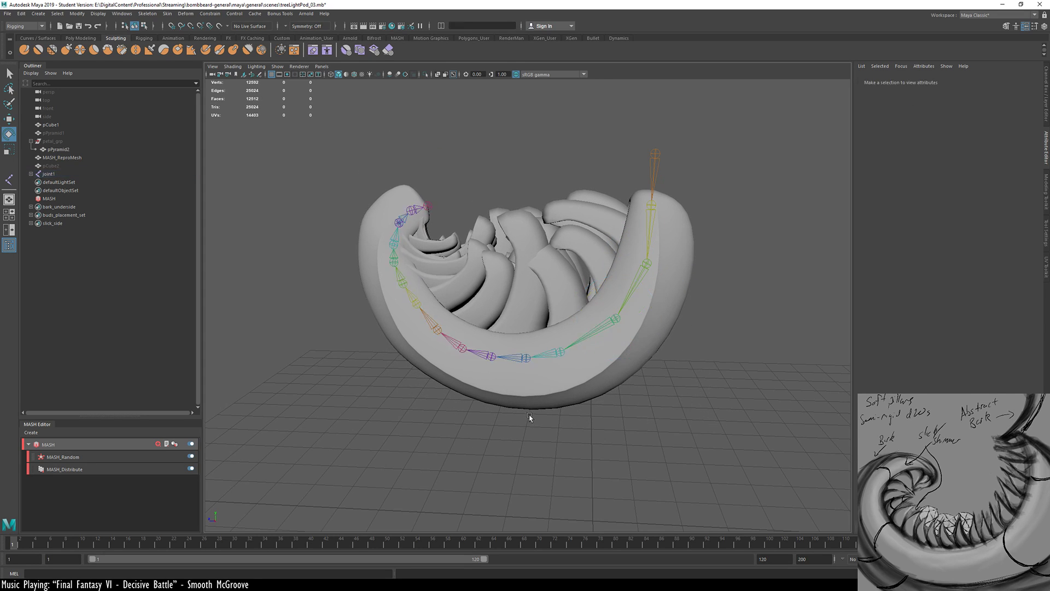
Rotate joint1 to about -125.949° around Z so the whole pod hangs diagonally
{"action": "left_click_drag", "start_coordinate": [530, 417], "coordinate": [378, 423], "text": "alt"}
{"action": "left_click", "coordinate": [536, 361]}
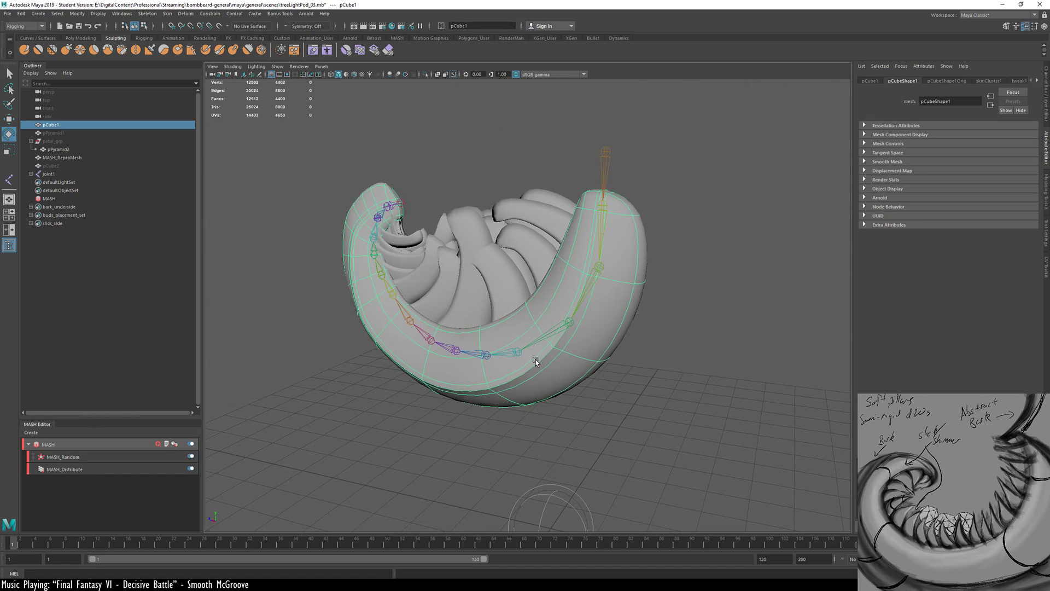
{"action": "left_click_drag", "start_coordinate": [536, 361], "coordinate": [586, 433], "text": "alt"}
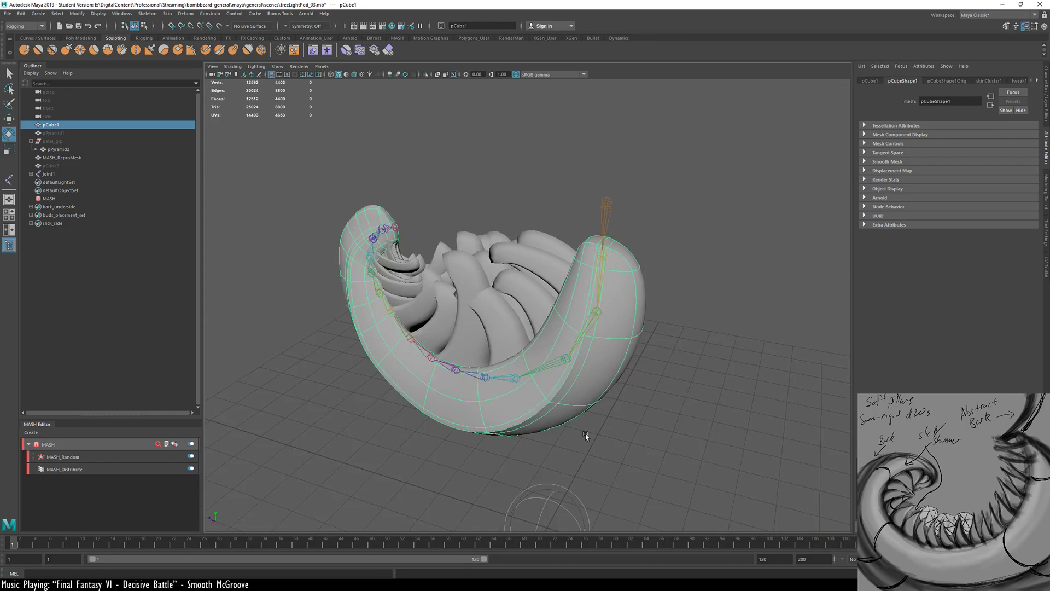
{"action": "key", "text": "w"}
{"action": "left_click", "coordinate": [679, 297]}
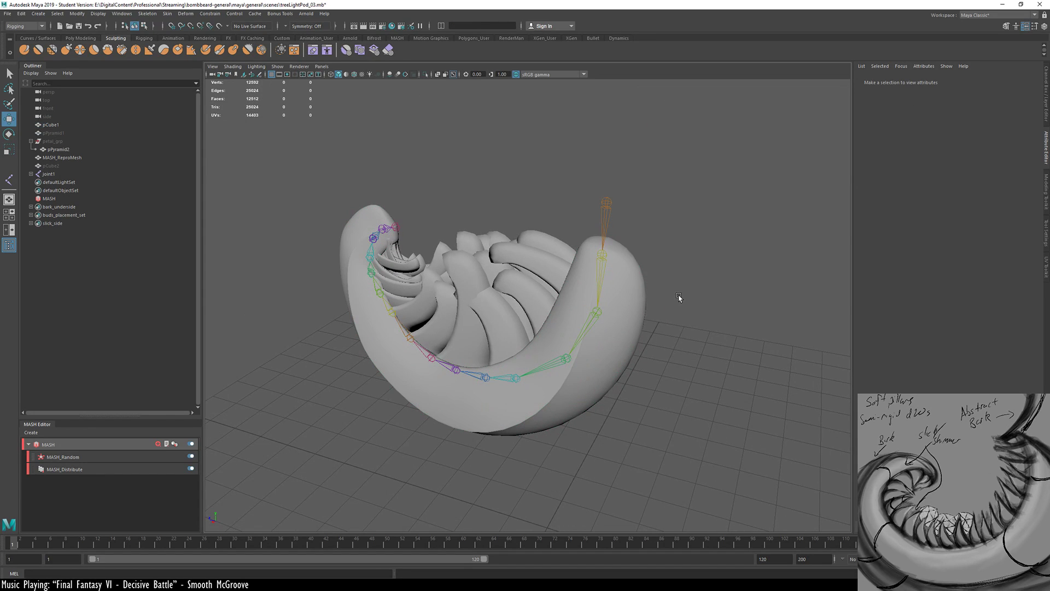
{"action": "left_click", "coordinate": [608, 204]}
{"action": "left_click_drag", "start_coordinate": [703, 294], "coordinate": [629, 315], "text": "alt"}
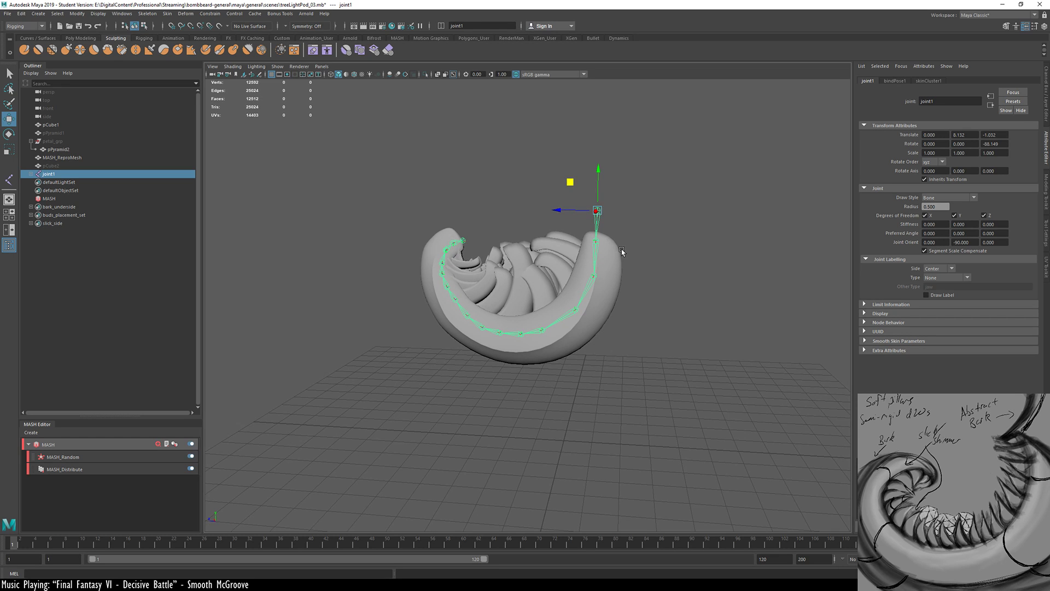
{"action": "key", "text": "e"}
{"action": "middle_click_drag", "start_coordinate": [684, 261], "coordinate": [727, 244]}
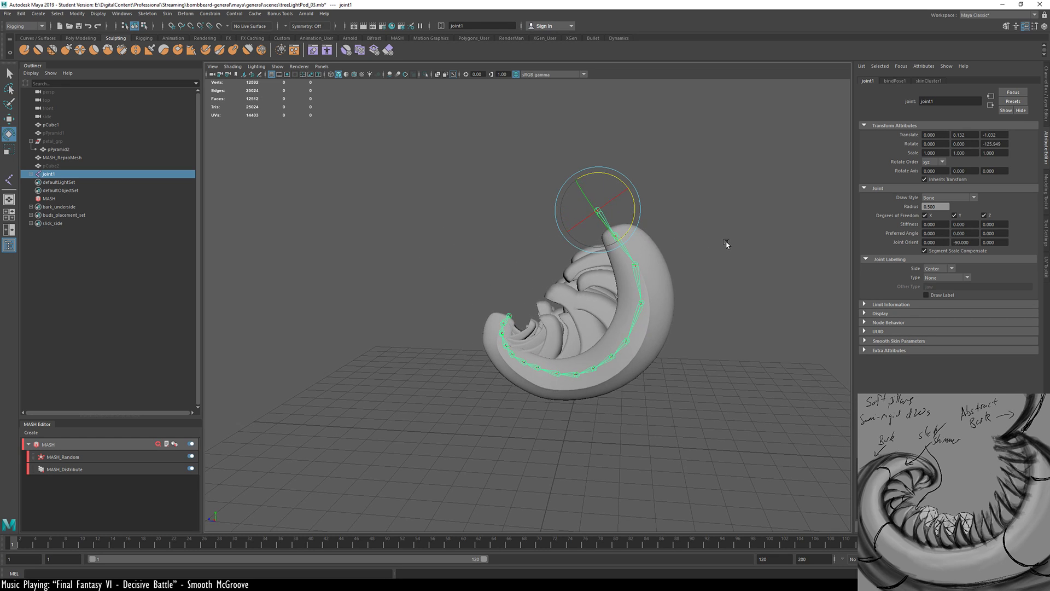
{"action": "key", "text": "w"}
{"action": "left_click", "coordinate": [727, 335]}
Assign a new aiStandardSurface material to the pPyramid2 petal mesh
{"action": "left_click_drag", "start_coordinate": [726, 335], "coordinate": [657, 376], "text": "alt"}
{"action": "right_click_drag", "start_coordinate": [617, 395], "coordinate": [674, 396], "text": "alt"}
{"action": "left_click_drag", "start_coordinate": [701, 415], "coordinate": [593, 459], "text": "alt"}
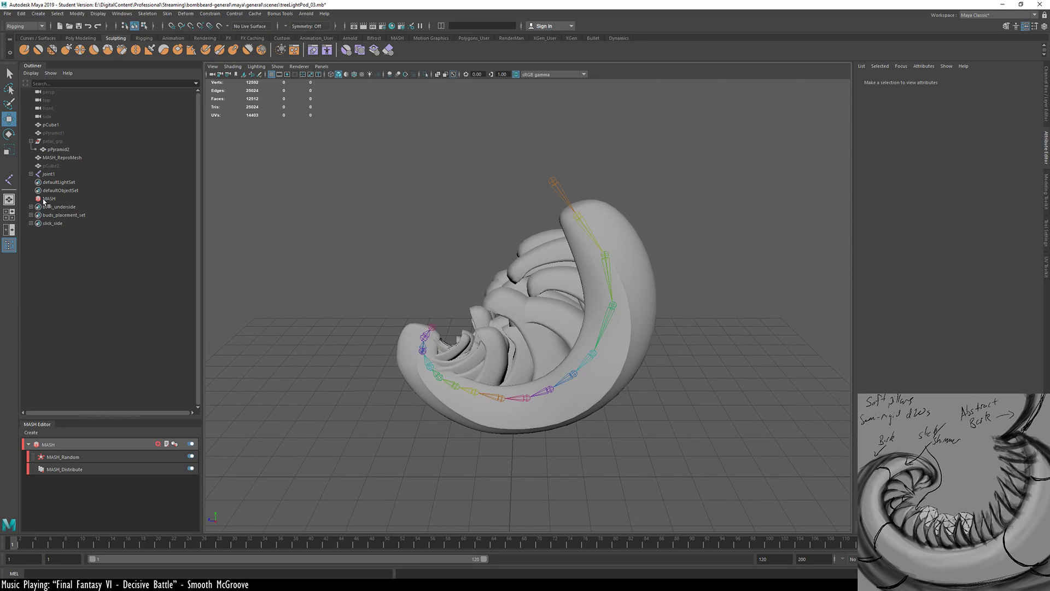
{"action": "left_click", "coordinate": [54, 147]}
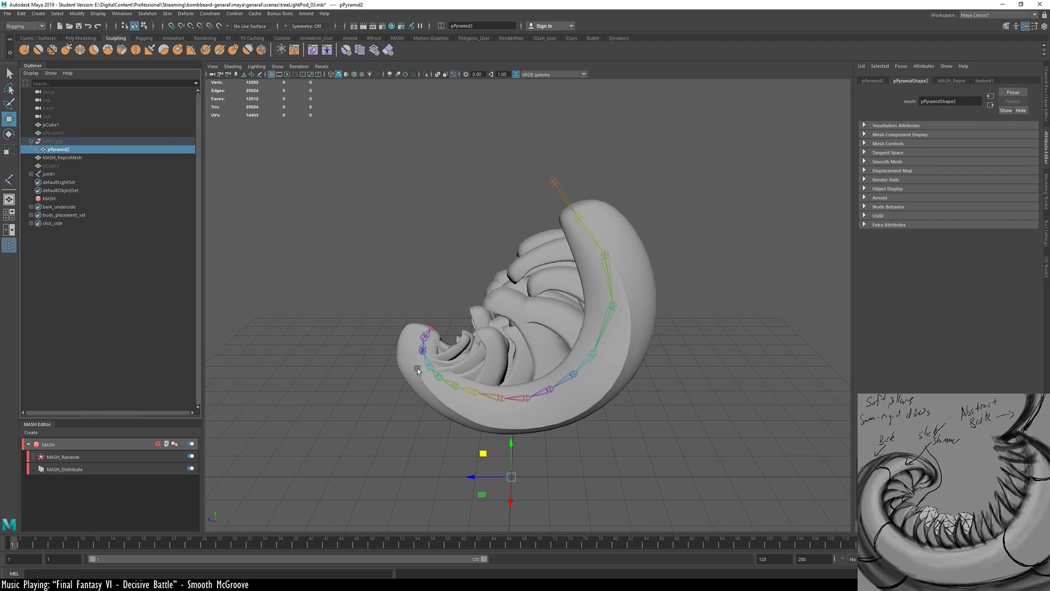
{"action": "right_click_drag", "start_coordinate": [751, 239], "coordinate": [818, 524]}
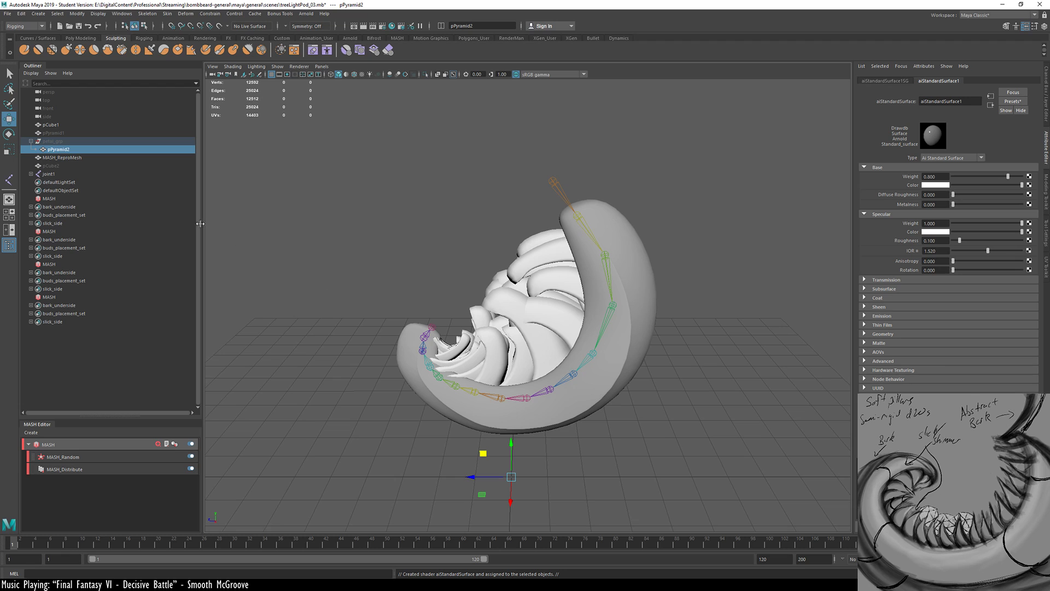
Open the Hypershade, bring up Windows Task Manager and move it off this screen, and place the Hypershade over the viewport
{"action": "left_click", "coordinate": [390, 25]}
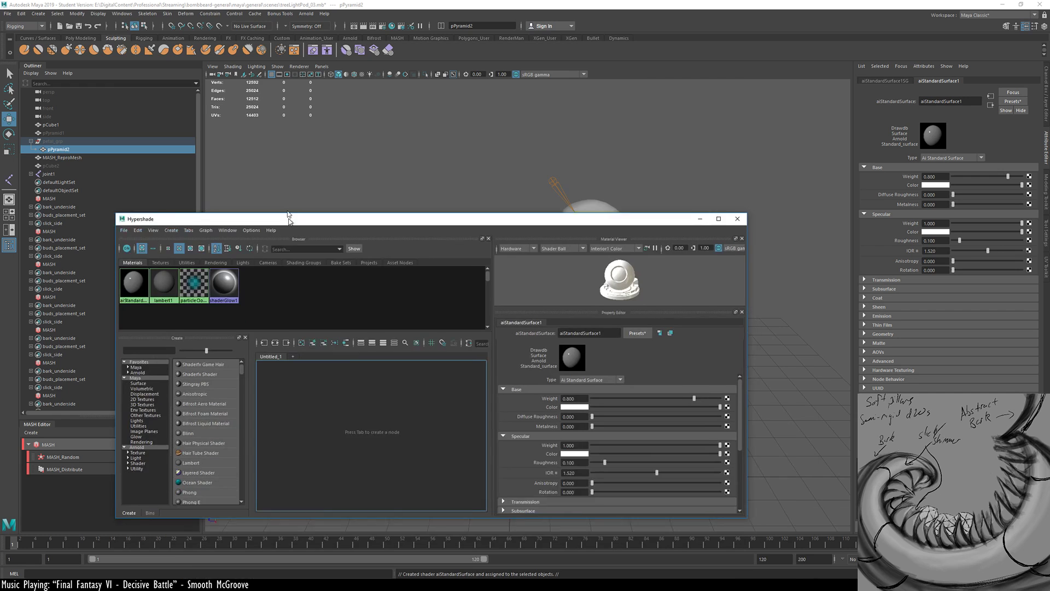
{"action": "left_click_drag", "start_coordinate": [290, 219], "coordinate": [212, 12]}
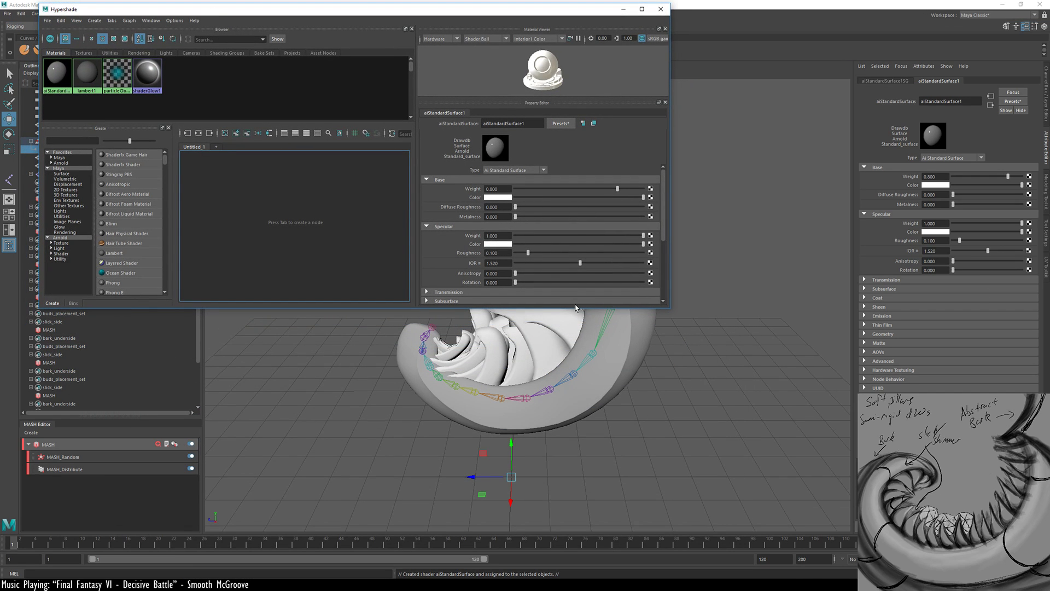
{"action": "key", "text": "ctrl+shift+Escape"}
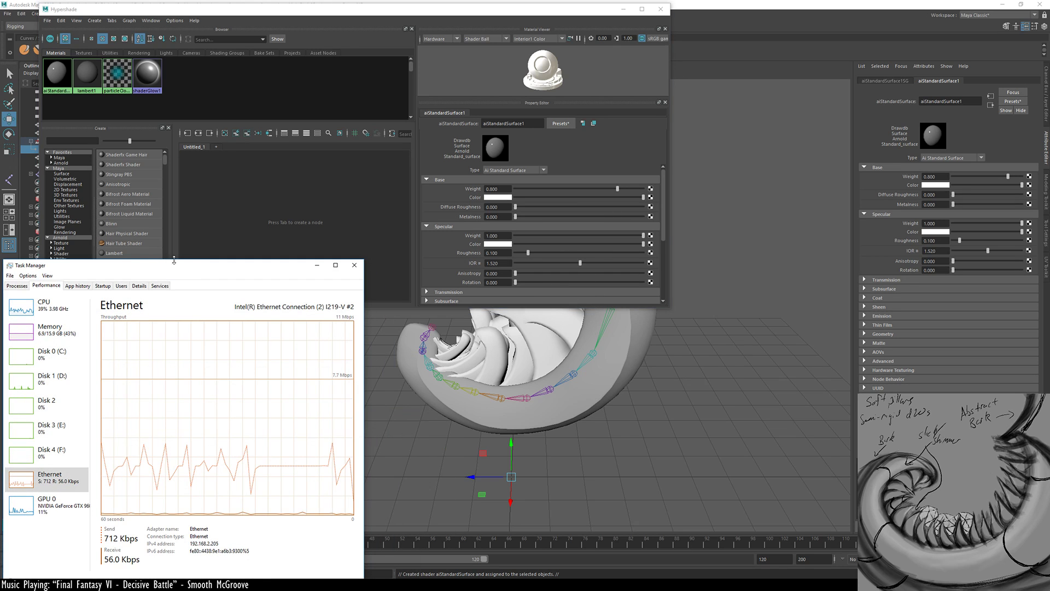
{"action": "left_click_drag", "start_coordinate": [181, 269], "coordinate": [1049, 185]}
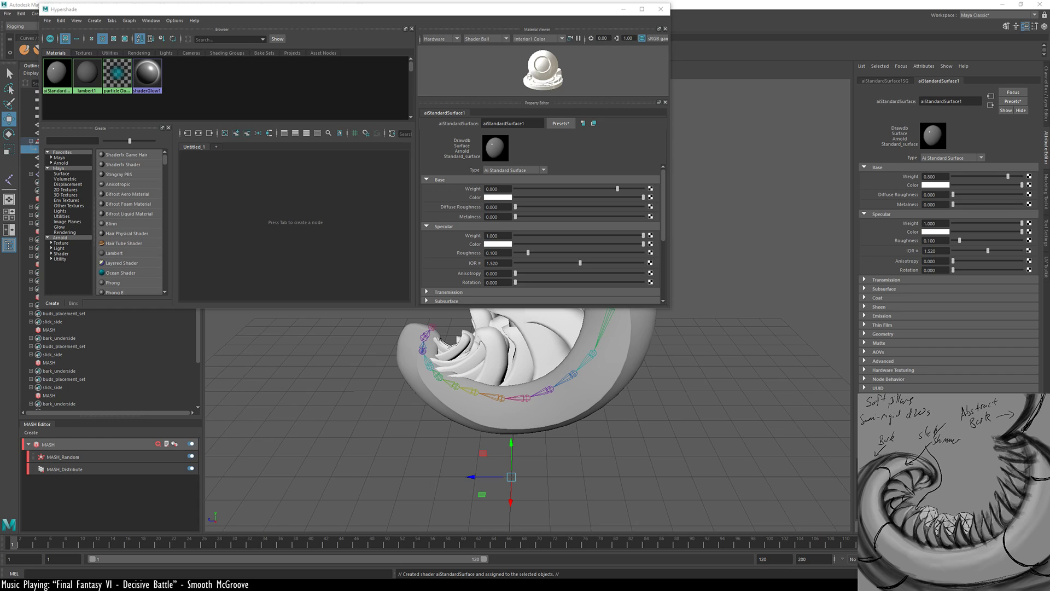
{"action": "left_click_drag", "start_coordinate": [553, 9], "coordinate": [558, 116]}
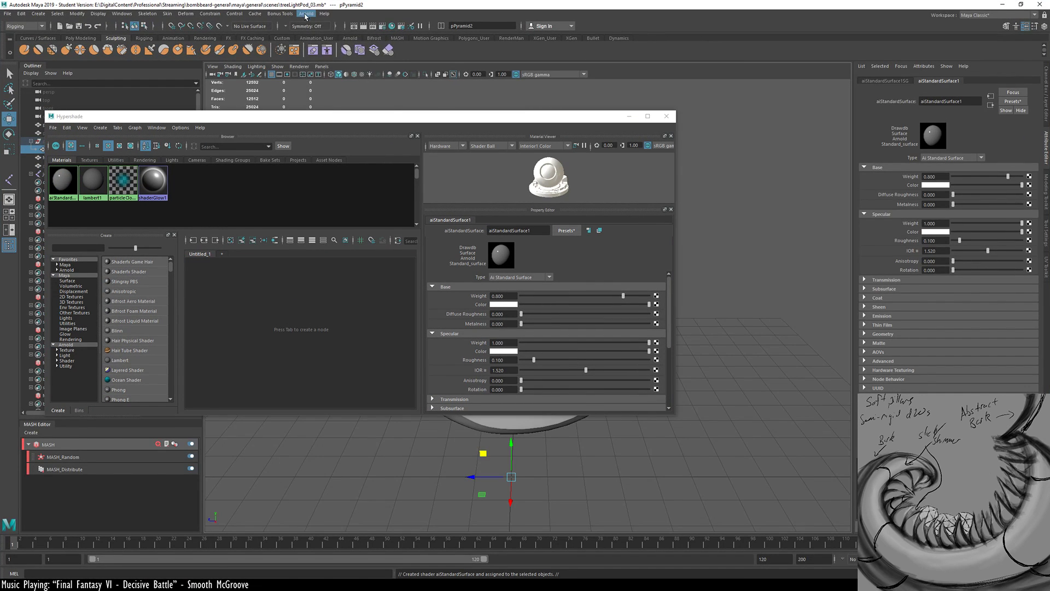
Open the Arnold RenderView and add an Arnold skydome light to the scene
{"action": "left_click", "coordinate": [305, 14]}
{"action": "left_click", "coordinate": [329, 37]}
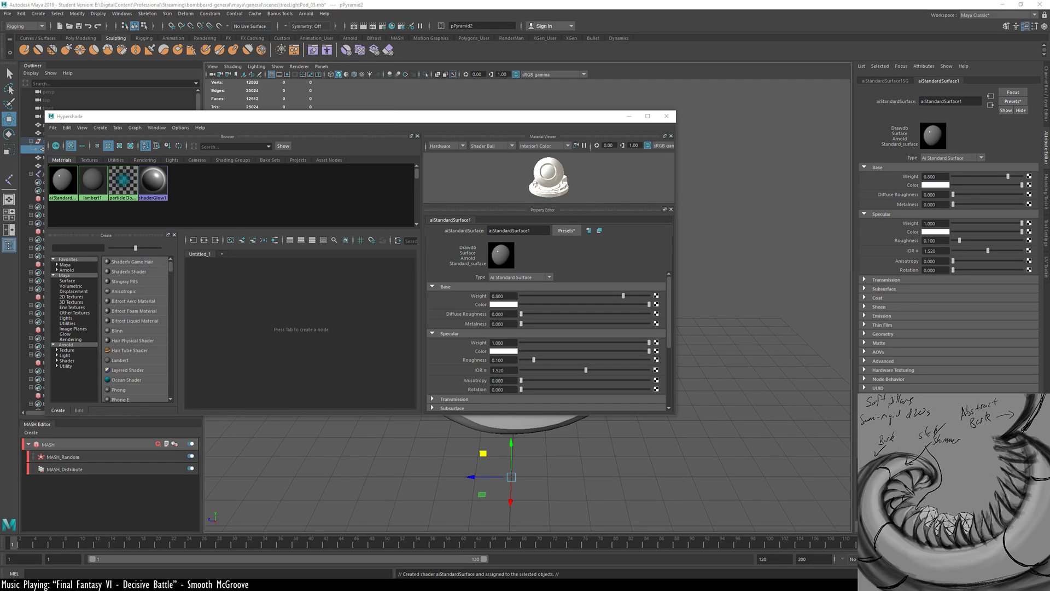
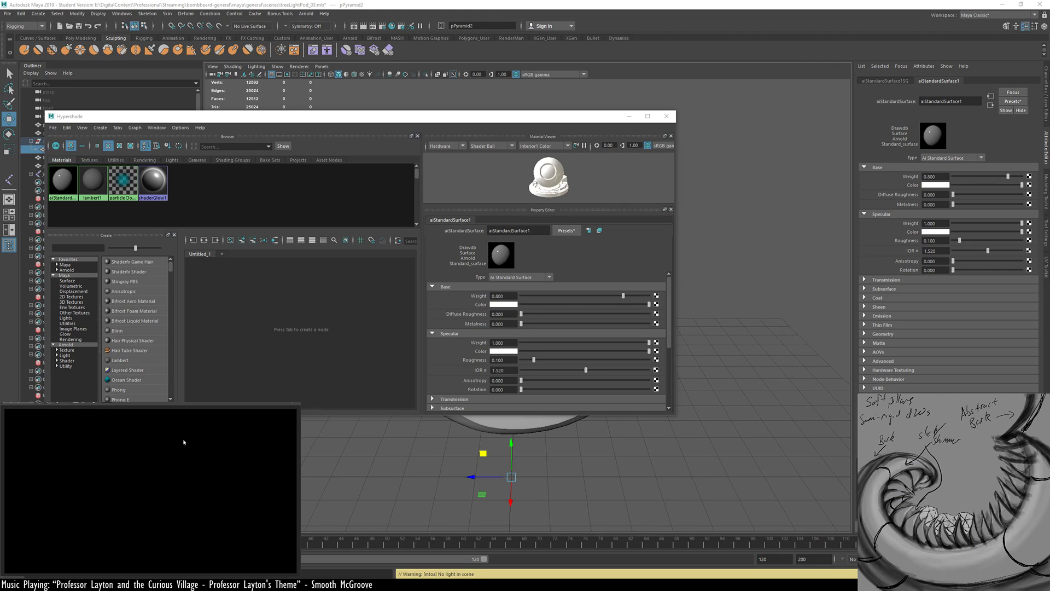
{"action": "left_click", "coordinate": [306, 13]}
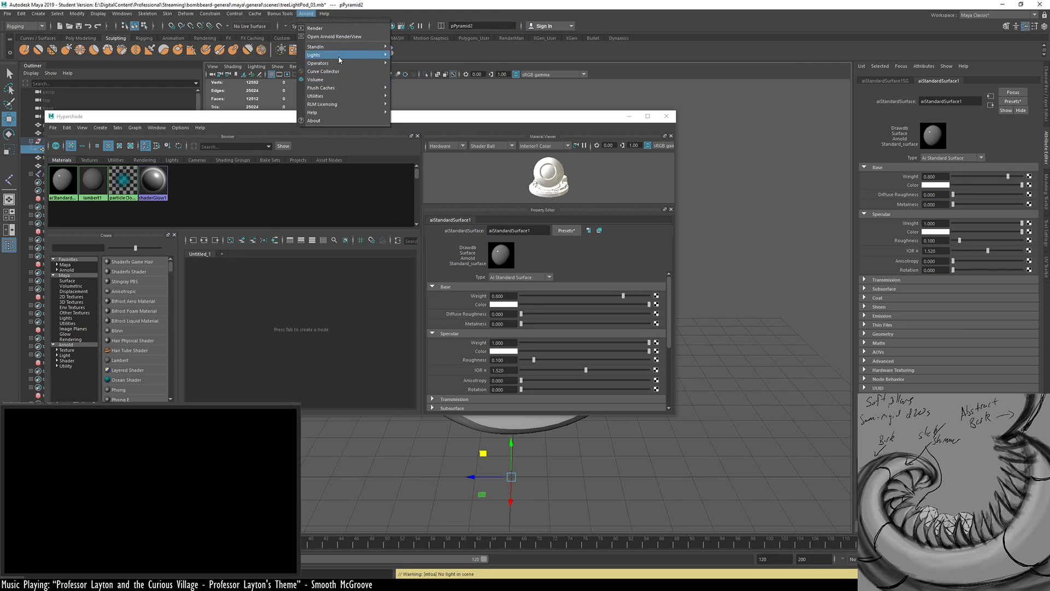
{"action": "mouse_move", "coordinate": [356, 54]}
{"action": "left_click", "coordinate": [436, 72]}
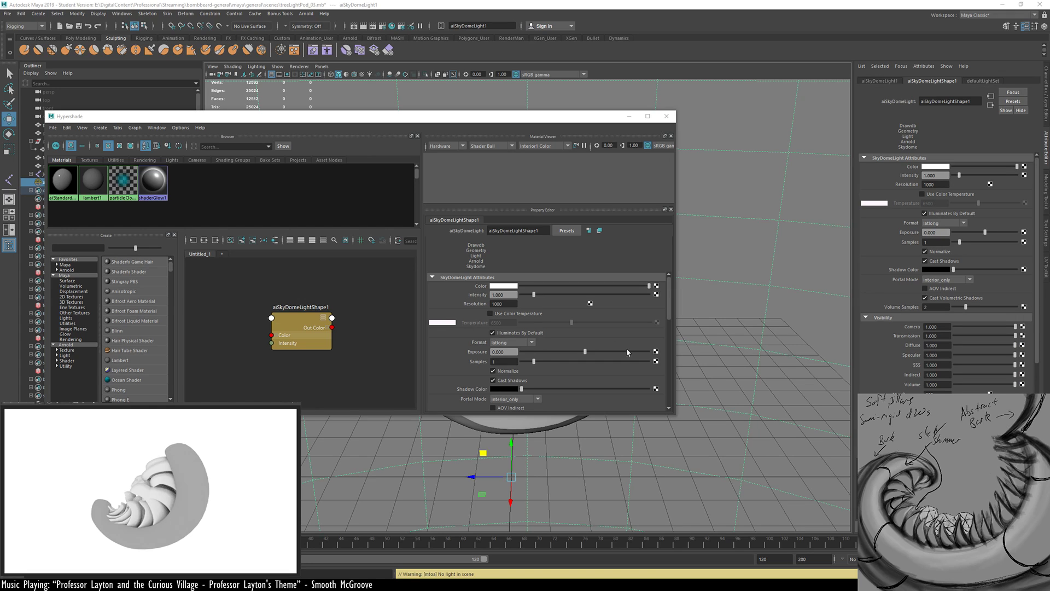
Dismiss the Hypershade and examine the pod and its petals from several angles in the viewport and the Arnold render
{"action": "left_click", "coordinate": [805, 295]}
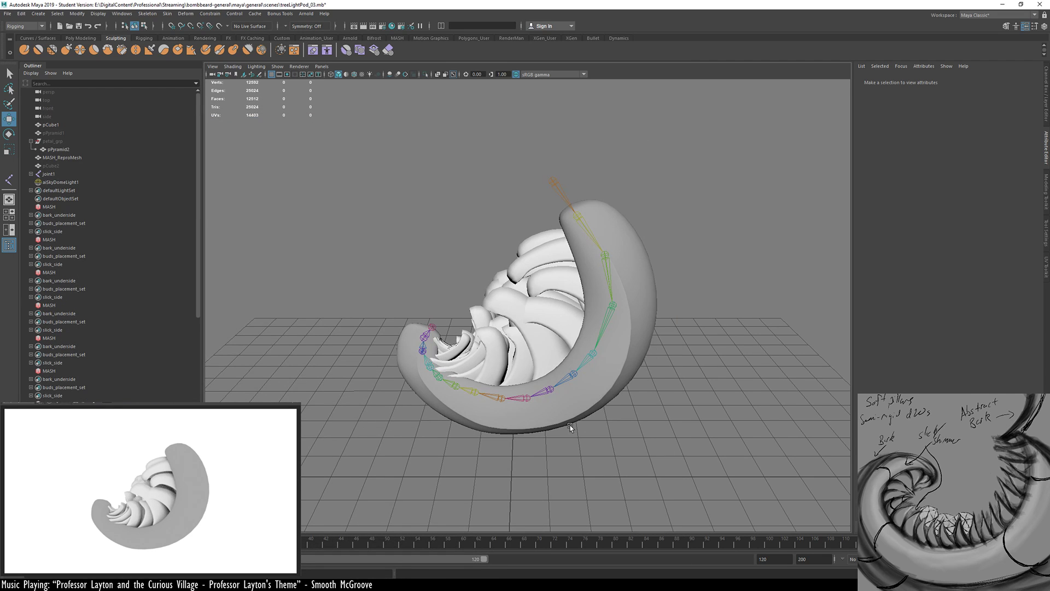
{"action": "left_click_drag", "start_coordinate": [570, 427], "coordinate": [611, 397], "text": "alt"}
{"action": "right_click_drag", "start_coordinate": [610, 396], "coordinate": [659, 378], "text": "alt"}
{"action": "middle_click_drag", "start_coordinate": [660, 378], "coordinate": [517, 387], "text": "alt"}
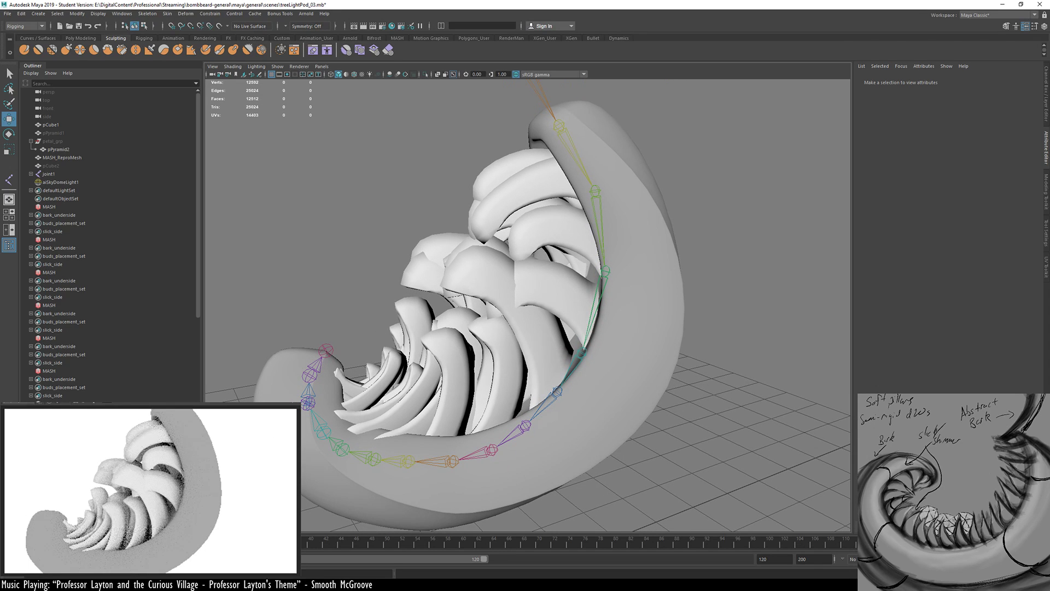
{"action": "left_click_drag", "start_coordinate": [402, 377], "coordinate": [713, 316], "text": "alt"}
{"action": "left_click", "coordinate": [712, 316]}
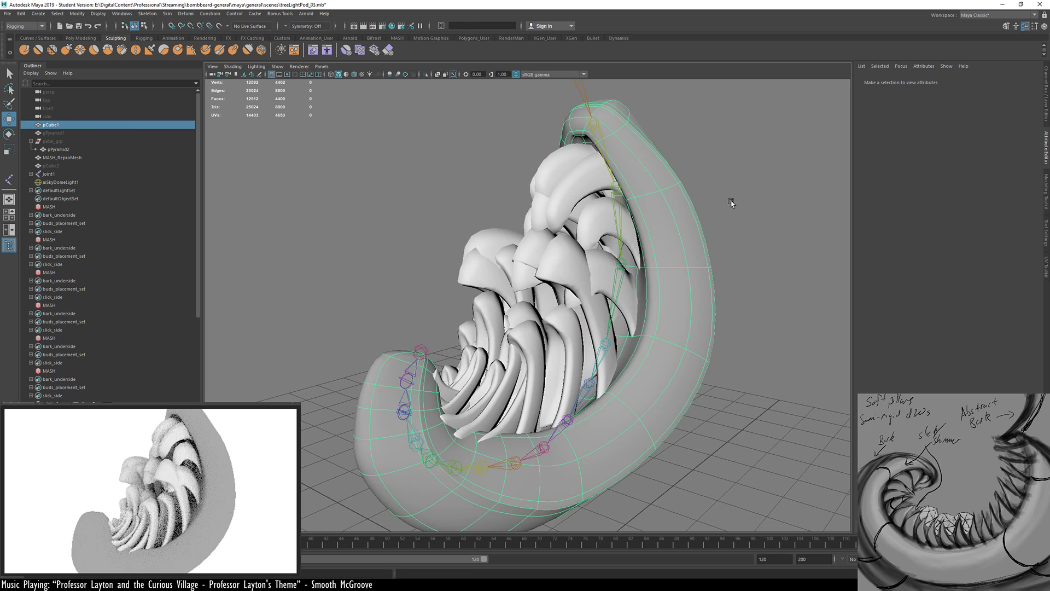
{"action": "right_click", "coordinate": [731, 201]}
{"action": "left_click", "coordinate": [722, 241]}
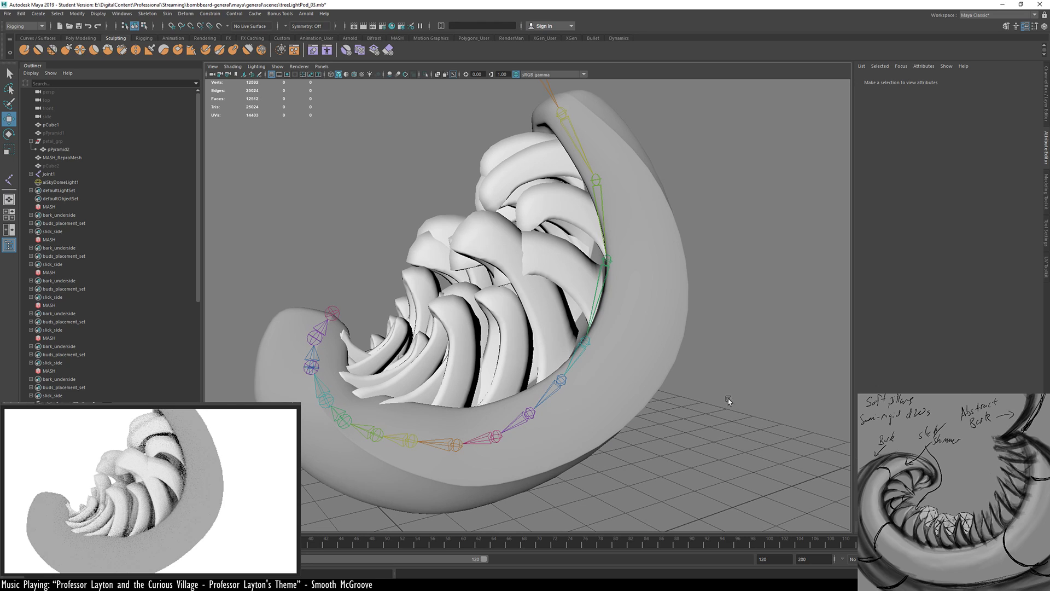
{"action": "left_click_drag", "start_coordinate": [689, 377], "coordinate": [701, 329], "text": "alt"}
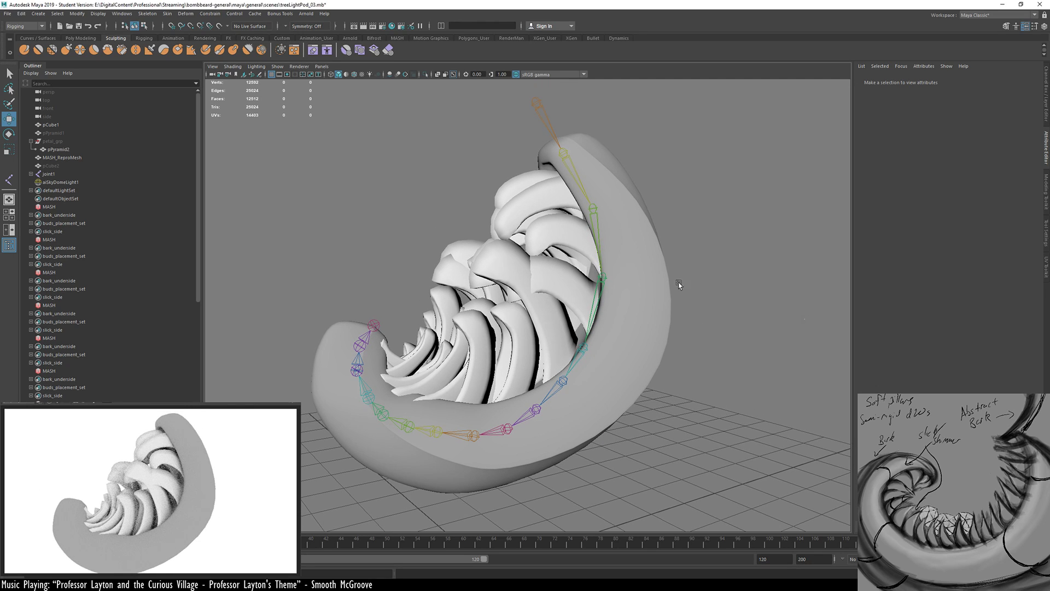
Try deleting the repeated MASH, bark_underside, buds_placement_set and slick_side entries from the Outliner, and undo the deletion that removes the petals
{"action": "left_click_drag", "start_coordinate": [61, 239], "coordinate": [77, 322]}
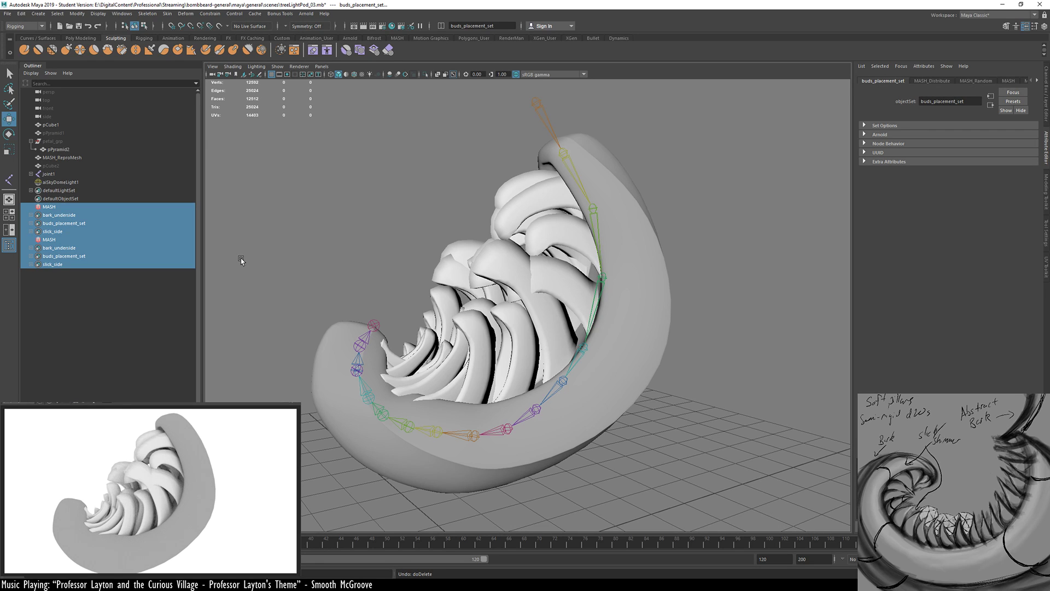
{"action": "left_click", "coordinate": [241, 261]}
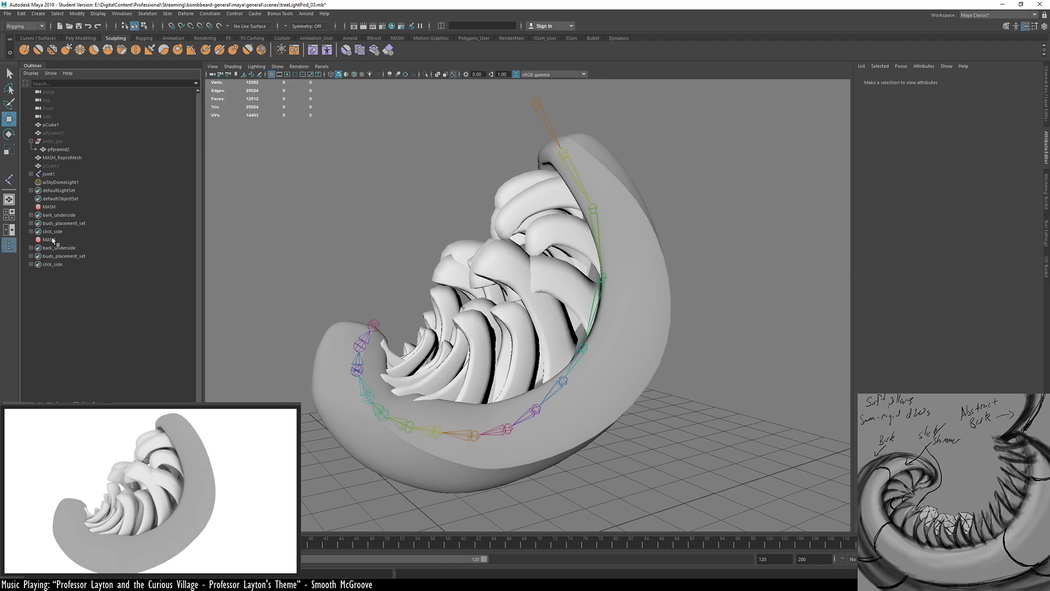
{"action": "left_click", "coordinate": [59, 256]}
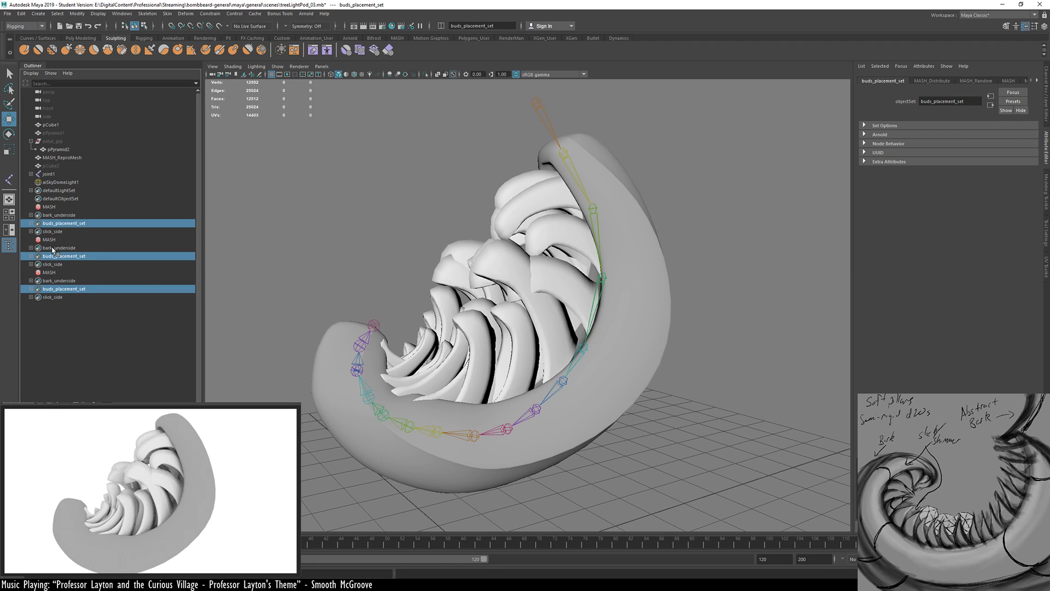
{"action": "left_click", "coordinate": [225, 254]}
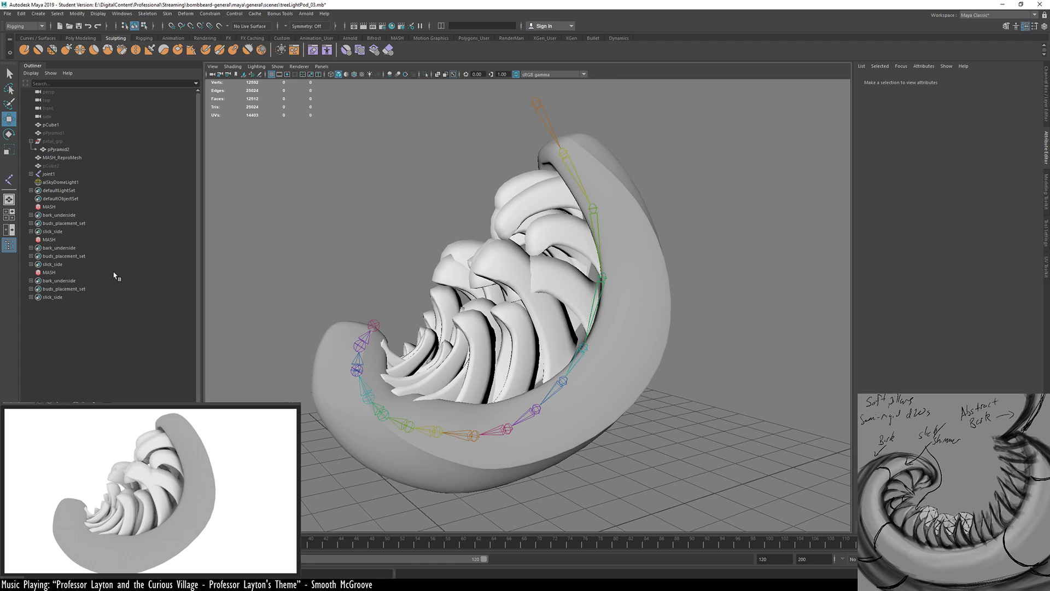
{"action": "left_click", "coordinate": [71, 289]}
{"action": "left_click", "coordinate": [68, 323]}
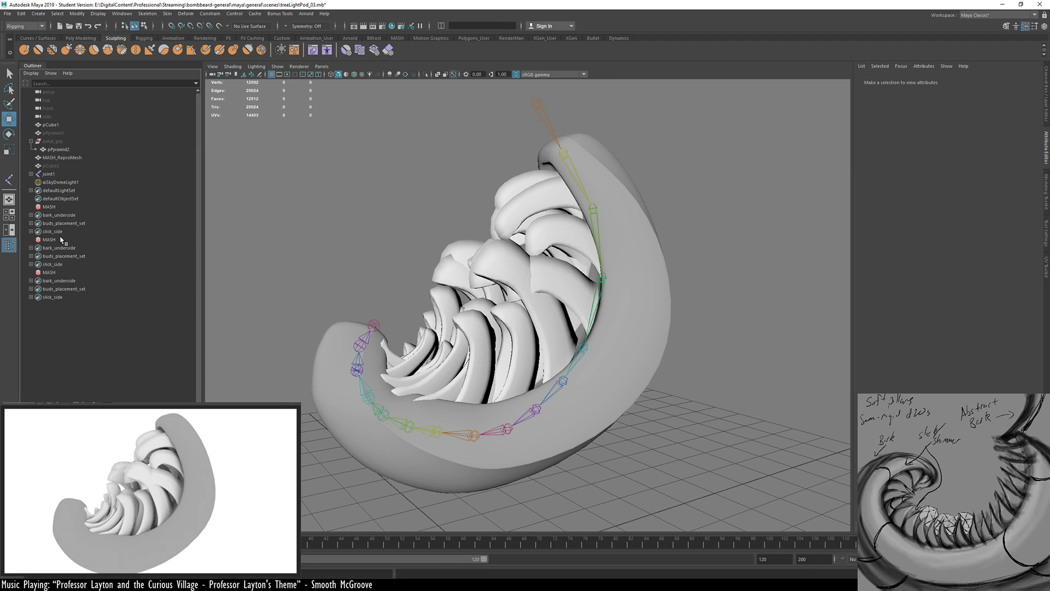
{"action": "left_click_drag", "start_coordinate": [54, 231], "coordinate": [72, 310]}
{"action": "key", "text": "Delete"}
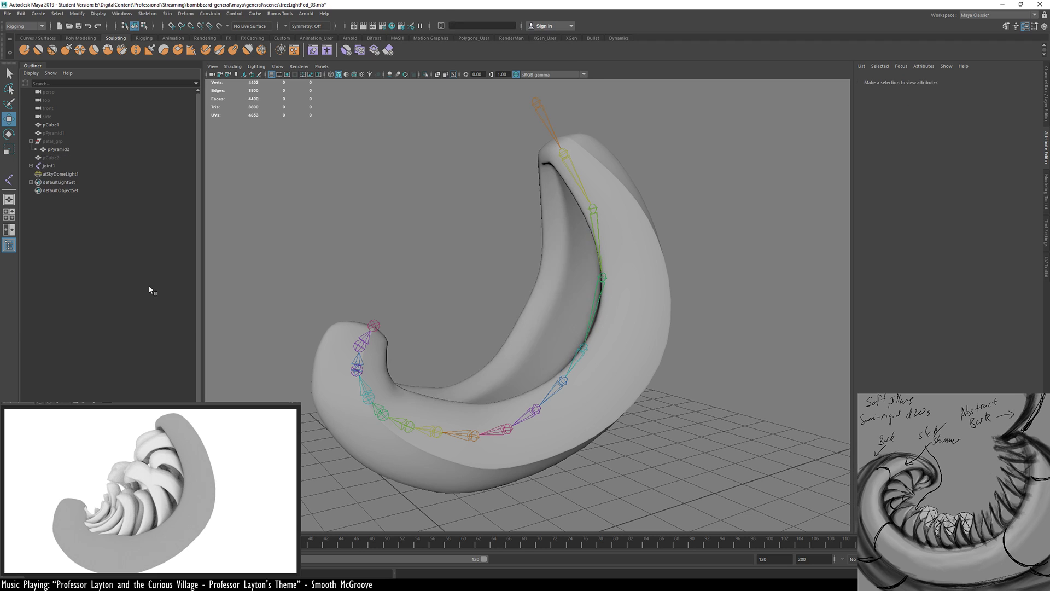
{"action": "key", "text": "ctrl+z"}
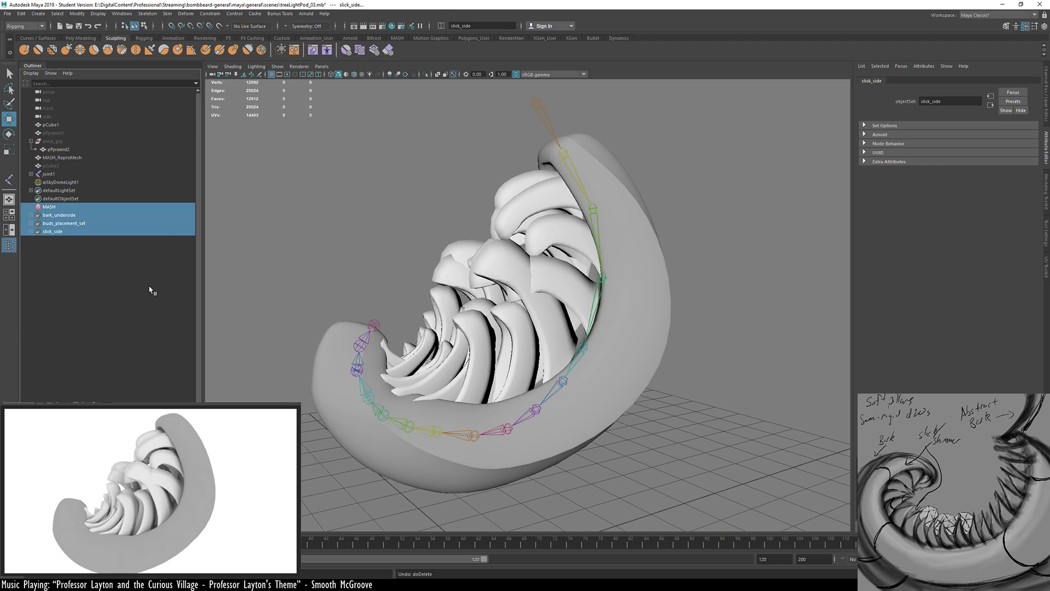
{"action": "left_click", "coordinate": [335, 206]}
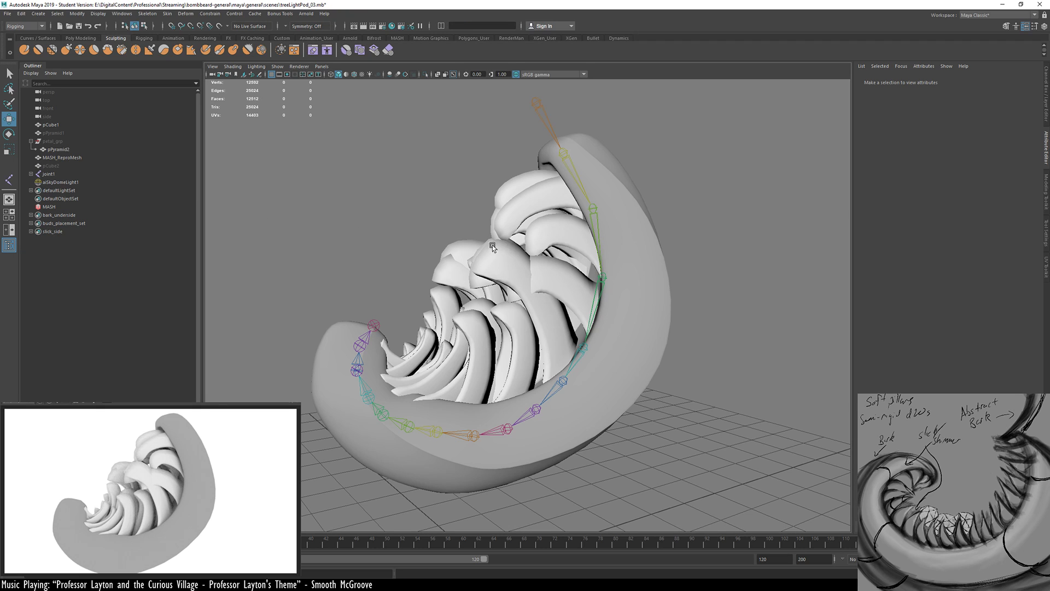
Try recalling the bark_underside quick selection set from the pCube1 pod mesh, and clear the selection
{"action": "left_click", "coordinate": [602, 179]}
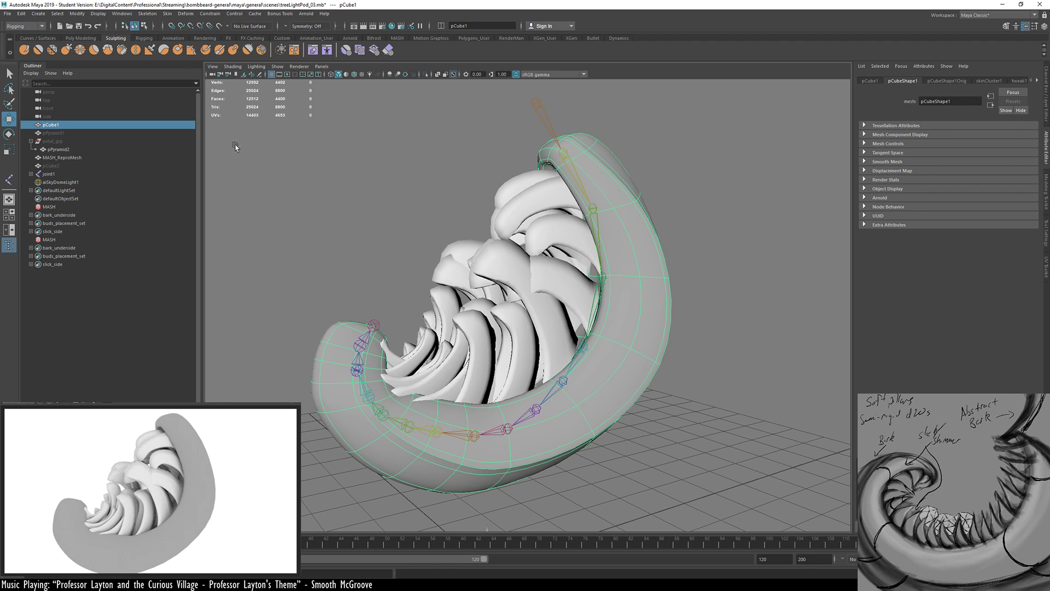
{"action": "left_click", "coordinate": [57, 13]}
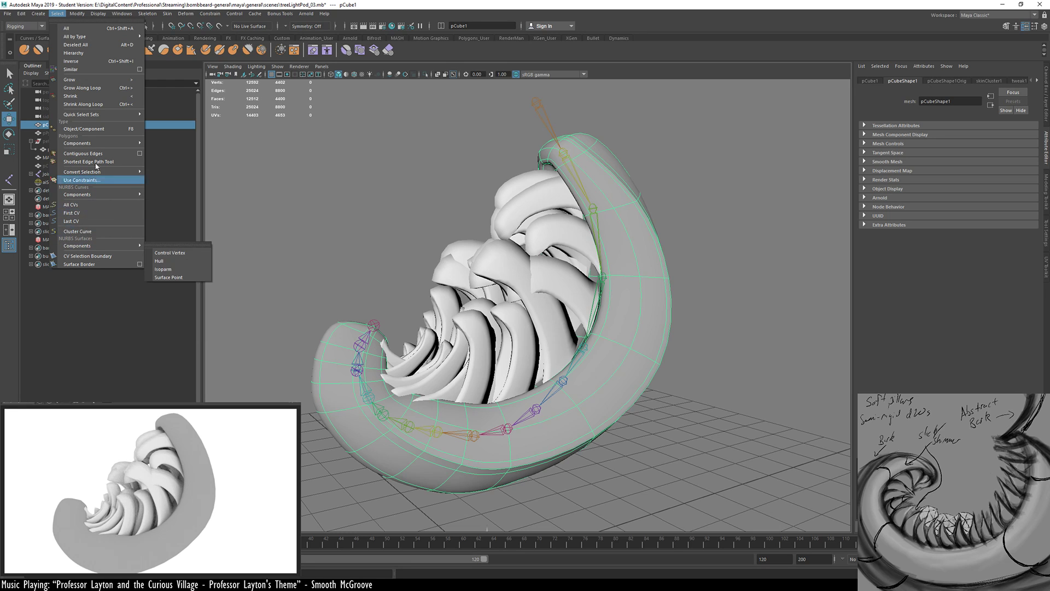
{"action": "mouse_move", "coordinate": [119, 174]}
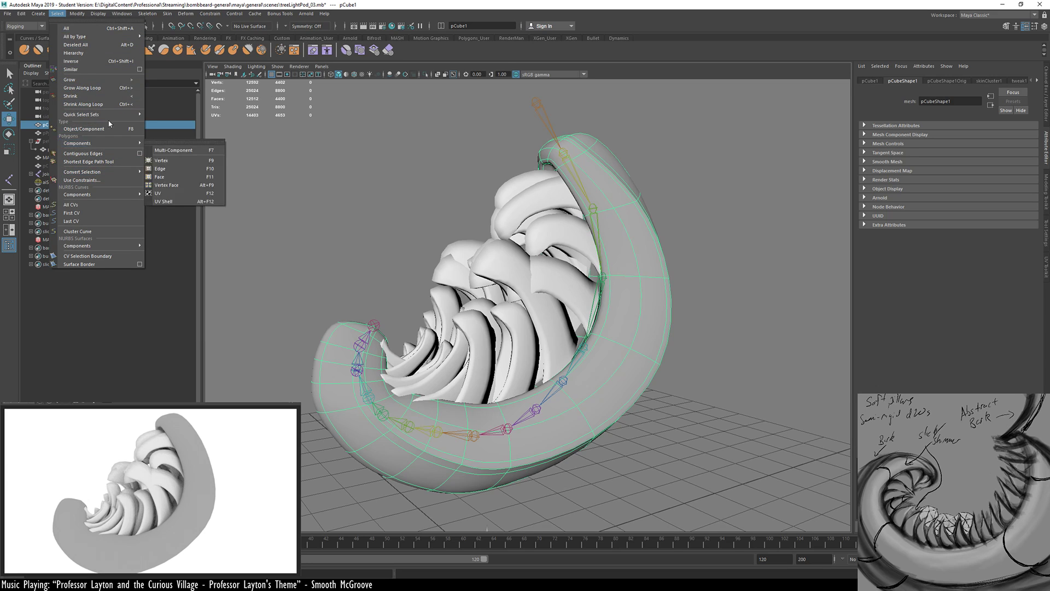
{"action": "mouse_move", "coordinate": [98, 114]}
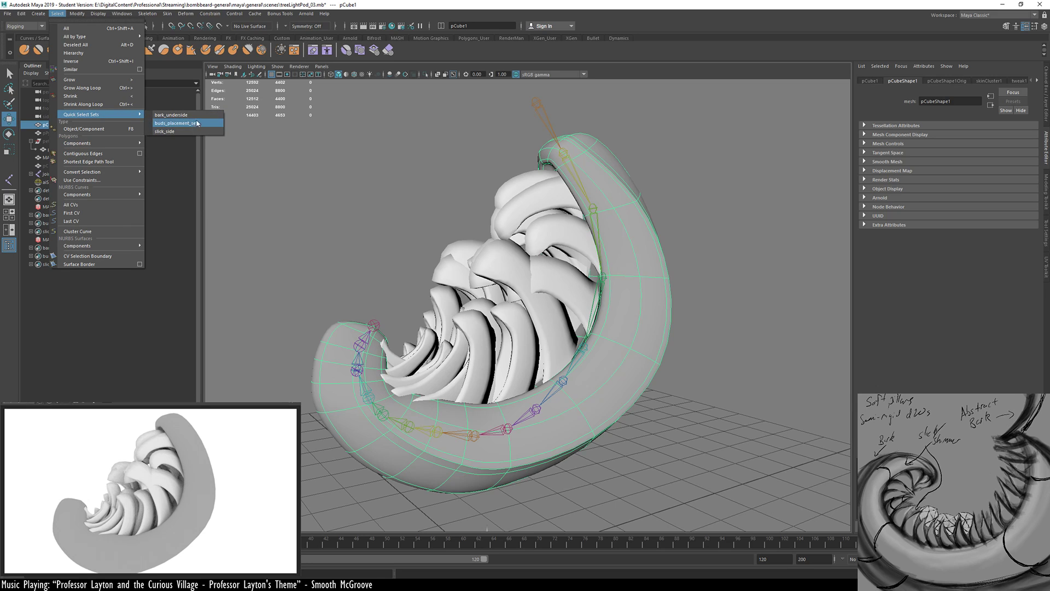
{"action": "left_click", "coordinate": [192, 132]}
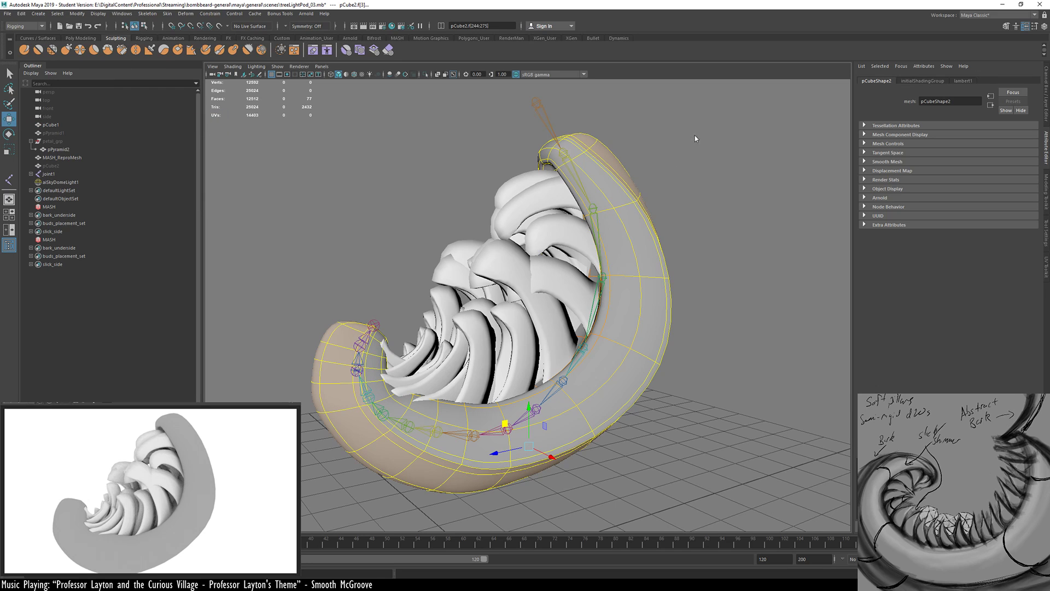
{"action": "mouse_move", "coordinate": [694, 135]}
{"action": "right_mouse_down"}
{"action": "mouse_move", "coordinate": [692, 225]}
{"action": "mouse_move", "coordinate": [691, 123]}
{"action": "mouse_move", "coordinate": [694, 133]}
{"action": "right_mouse_up"}
{"action": "key", "text": "ctrl+shift+a"}
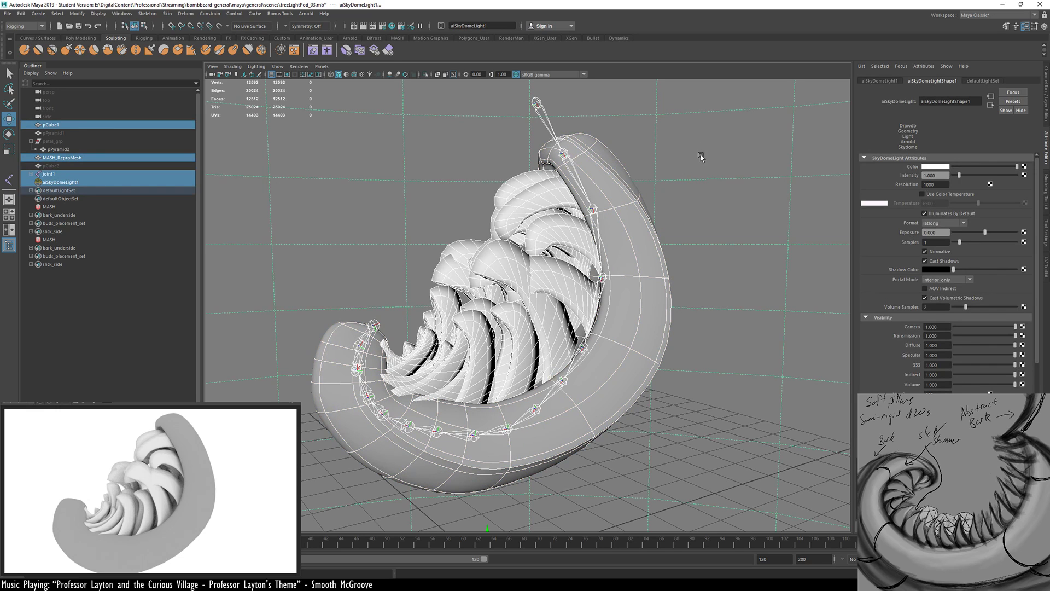
{"action": "left_click", "coordinate": [725, 181]}
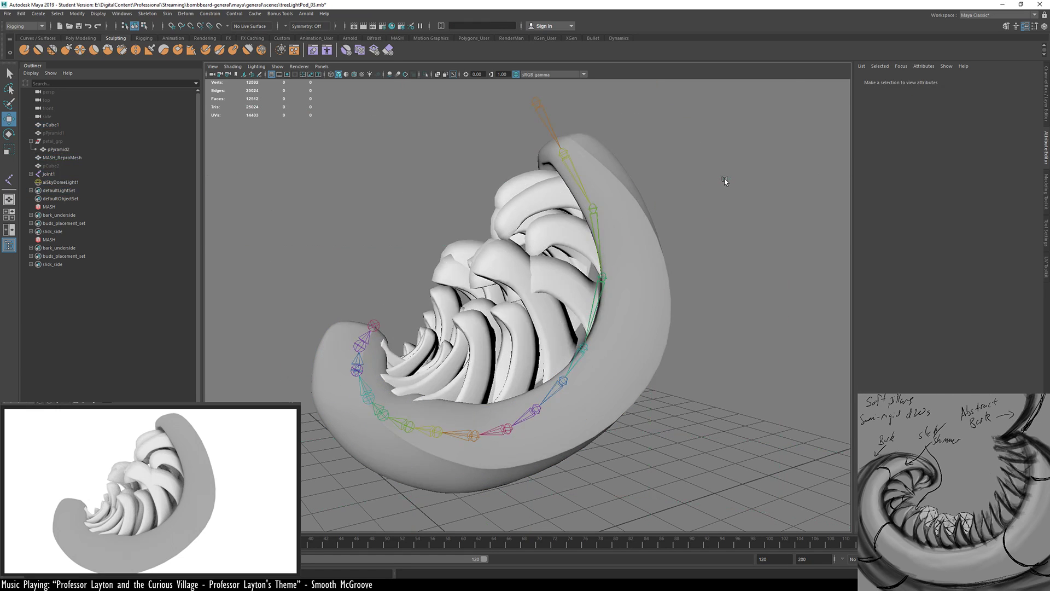
Show the Channel Box and Layer Editor and add aiSkyDomeLight1 to a new display layer
{"action": "left_click", "coordinate": [1046, 103]}
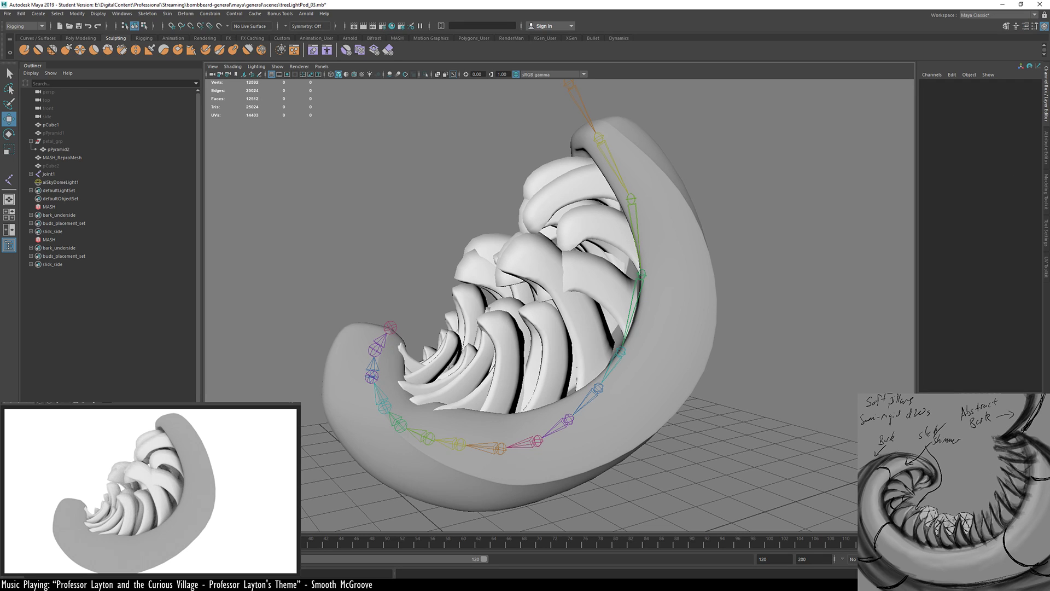
{"action": "left_click", "coordinate": [75, 183]}
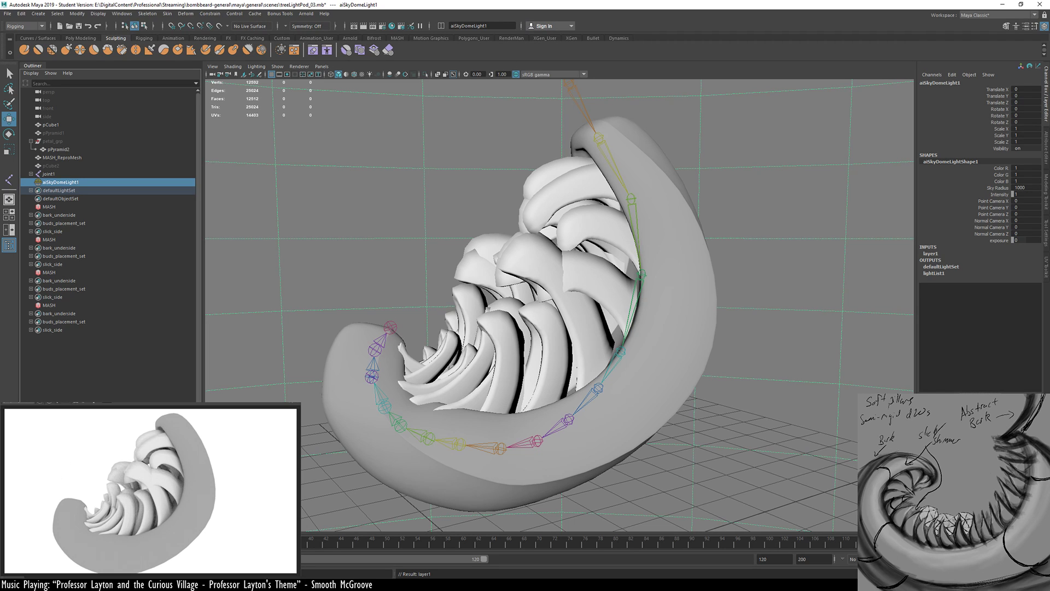
{"action": "left_click", "coordinate": [703, 406]}
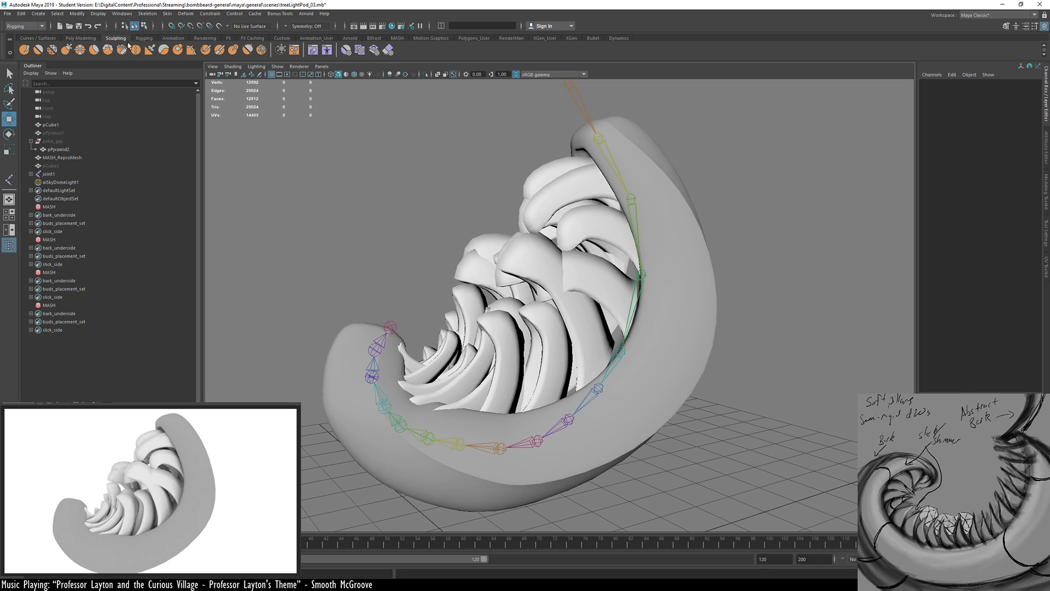
Display the pCube1 pod unsmoothed in face mode with soft selection off, and select an outer face near its upper end
{"action": "left_click", "coordinate": [684, 209]}
{"action": "right_click_drag", "start_coordinate": [651, 189], "coordinate": [652, 198]}
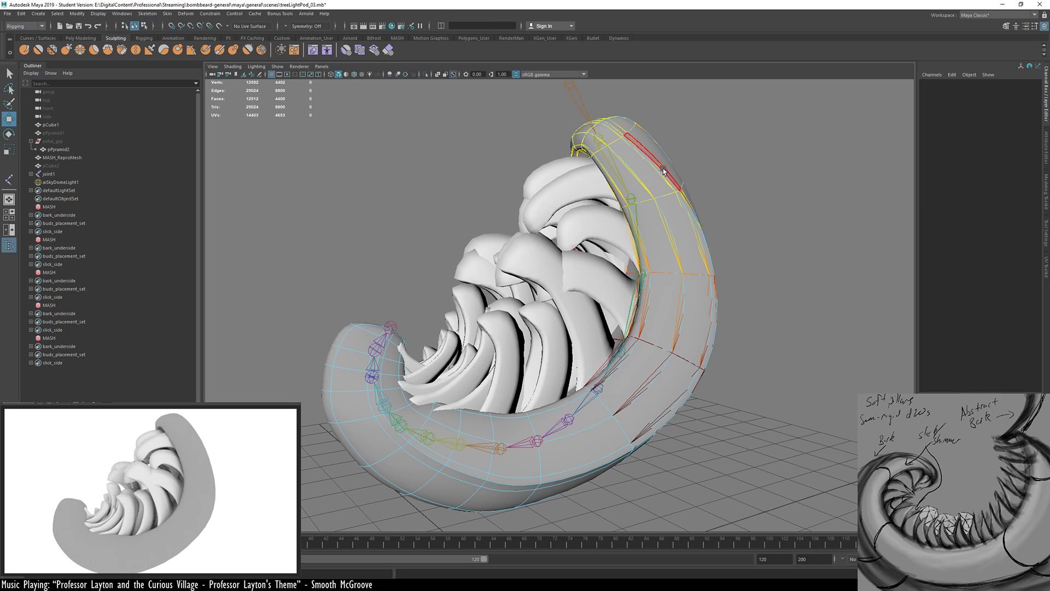
{"action": "key", "text": "q"}
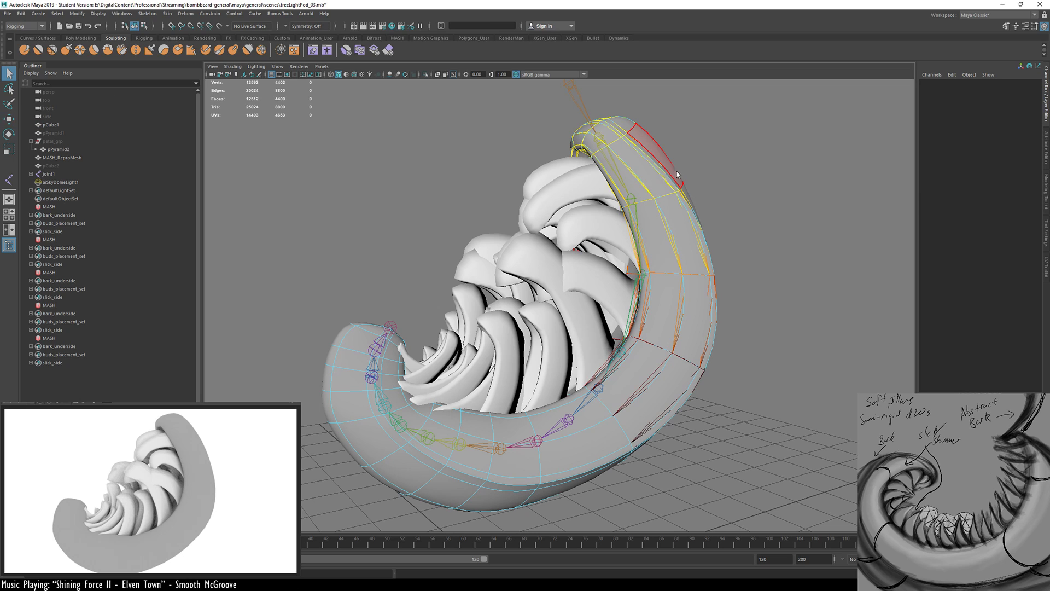
{"action": "key", "text": "1"}
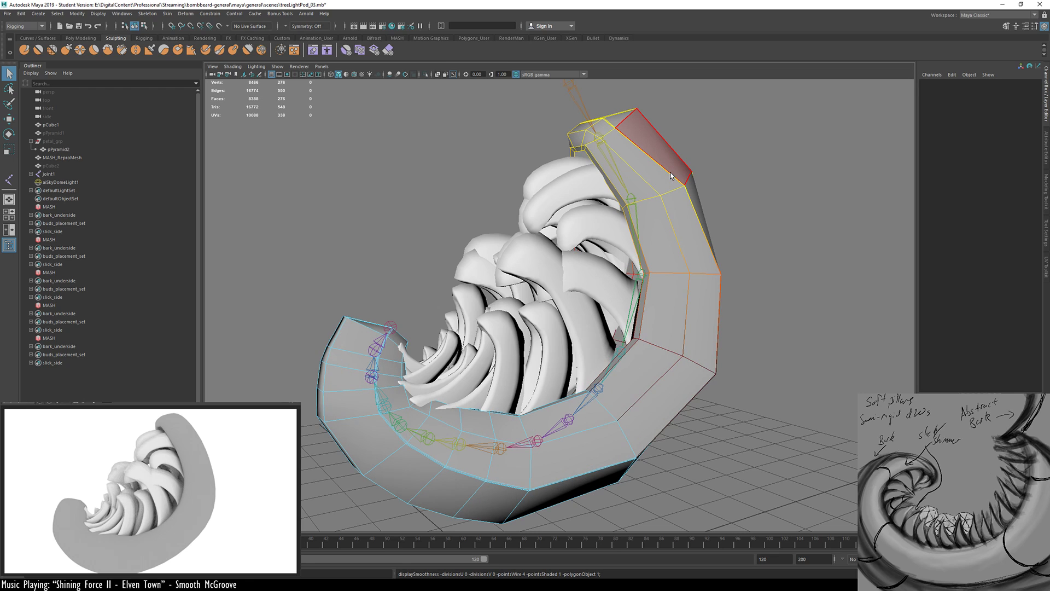
{"action": "key", "text": "b"}
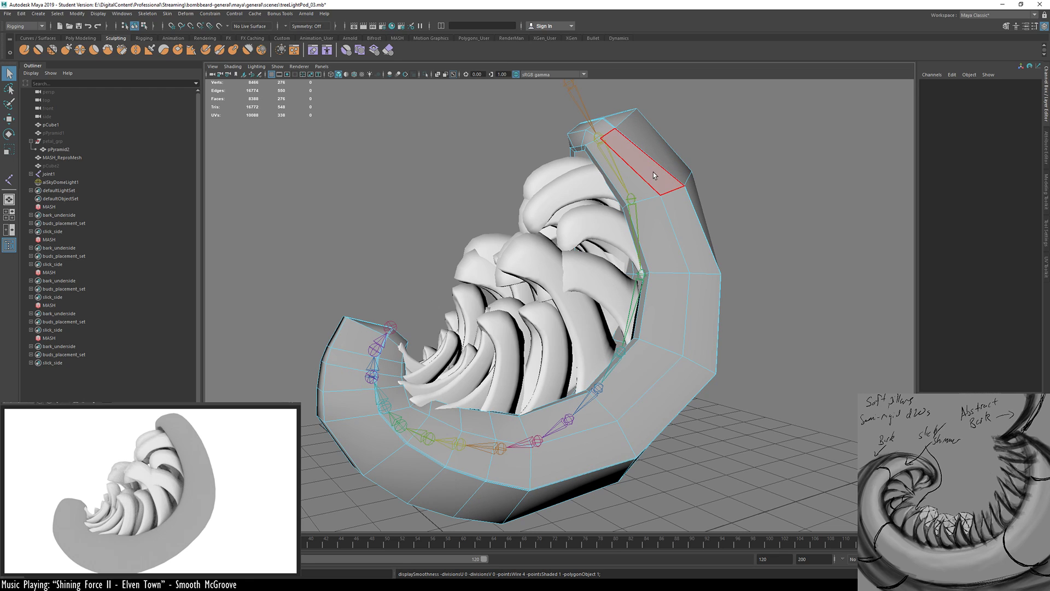
{"action": "left_click", "coordinate": [657, 156]}
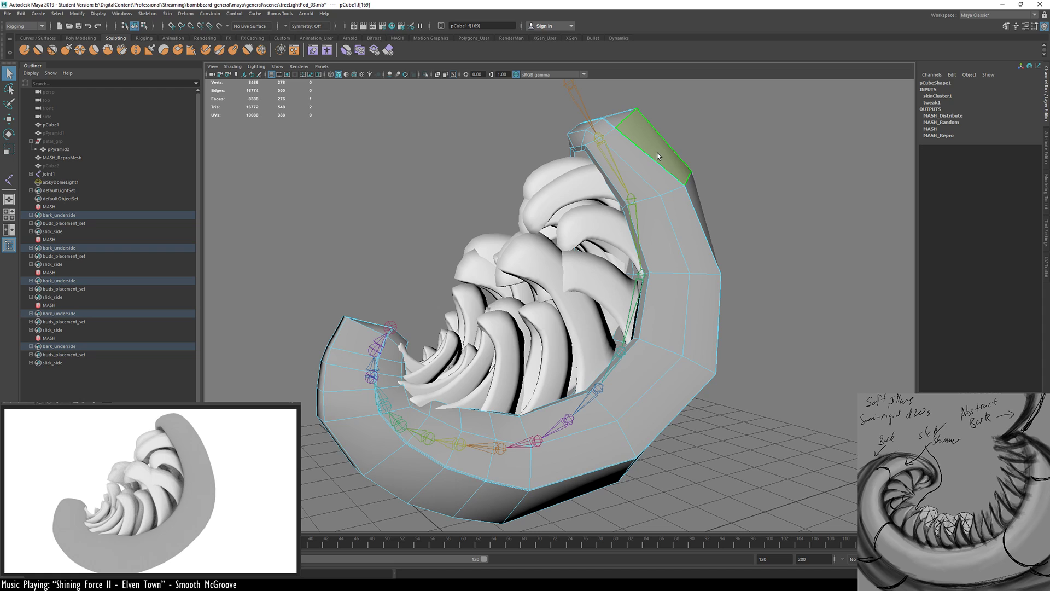
Select the faces stored in the bark_underside quick selection set and assign them a new aiStandardSurface material
{"action": "left_click", "coordinate": [57, 13]}
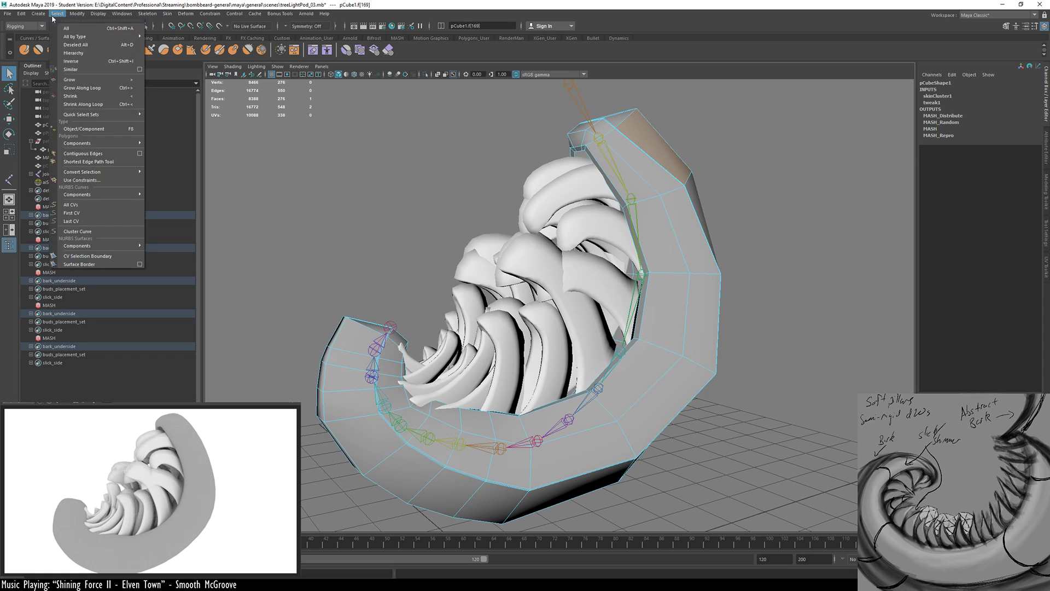
{"action": "mouse_move", "coordinate": [126, 115]}
{"action": "left_click", "coordinate": [193, 124]}
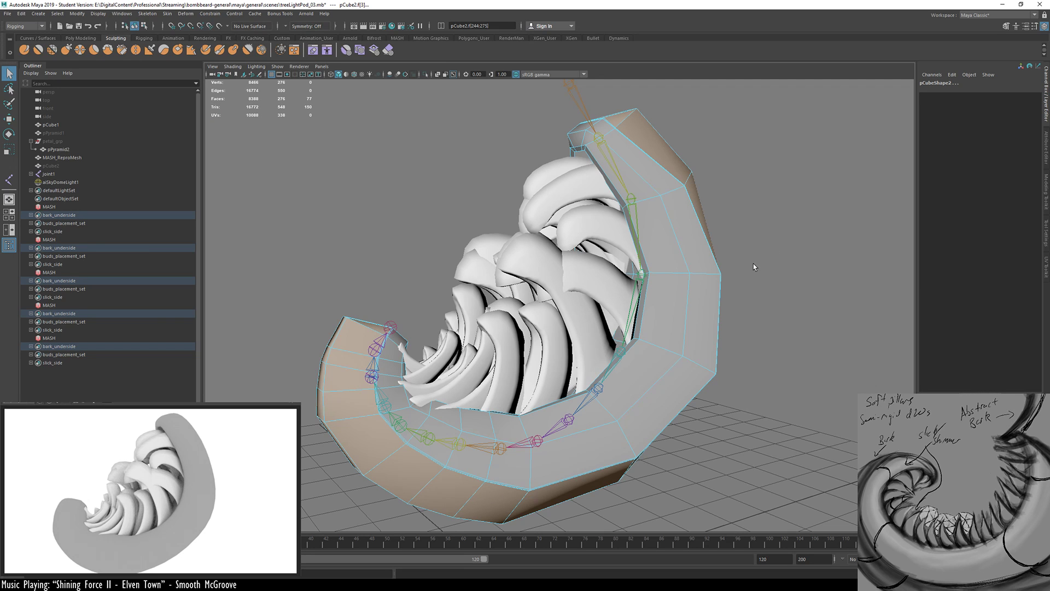
{"action": "left_click_drag", "start_coordinate": [555, 337], "coordinate": [484, 337], "text": "alt"}
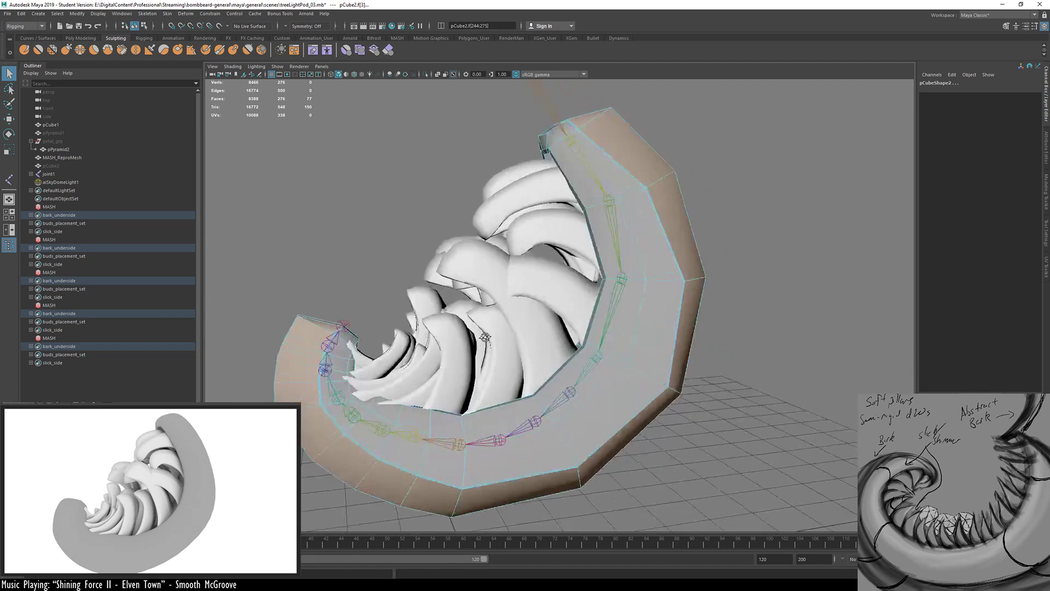
{"action": "right_click", "coordinate": [712, 149]}
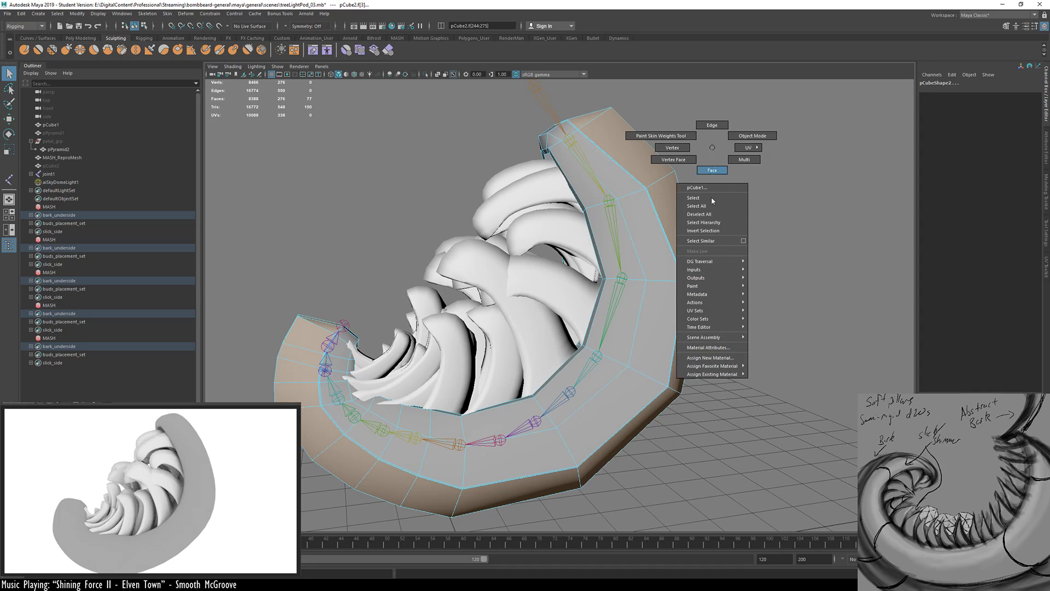
{"action": "left_click", "coordinate": [720, 359]}
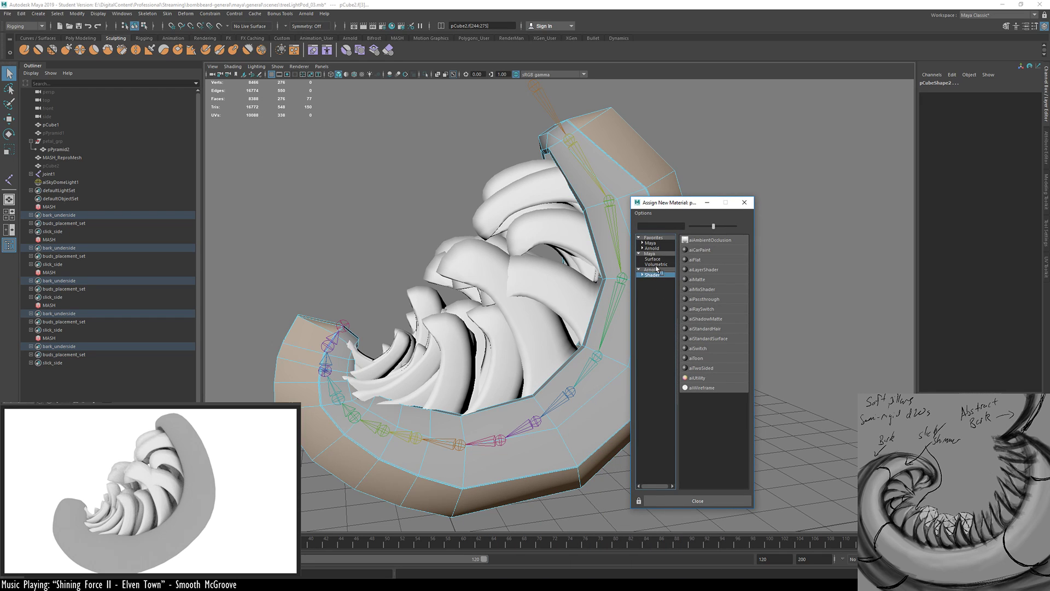
{"action": "left_click", "coordinate": [651, 248]}
{"action": "left_click", "coordinate": [717, 239]}
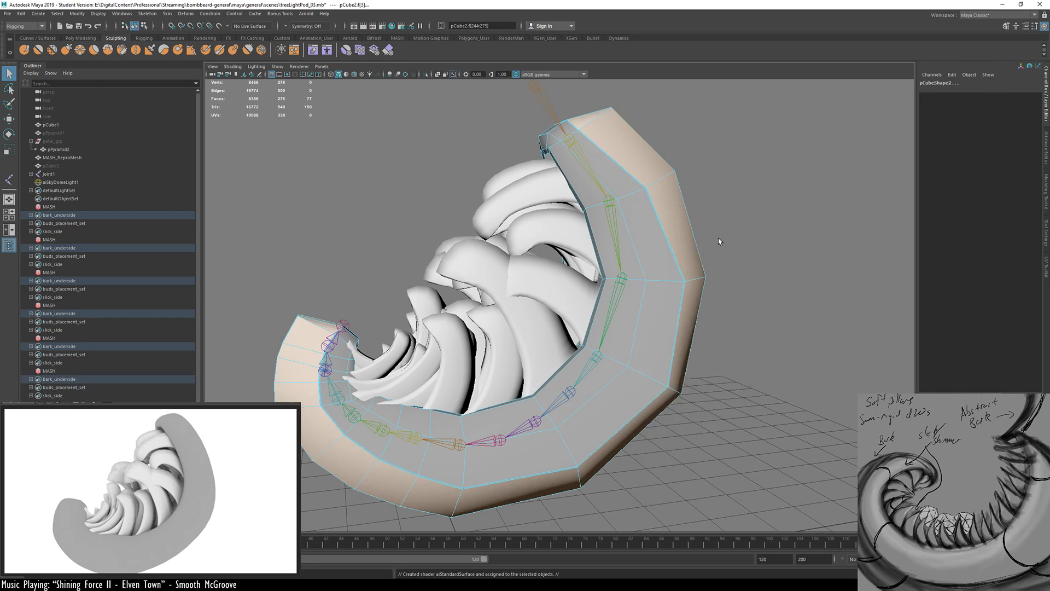
Assign a new aiStandardSurface material named slick_aiSTD to the faces stored in the slick_side quick selection set
{"action": "left_click", "coordinate": [58, 13]}
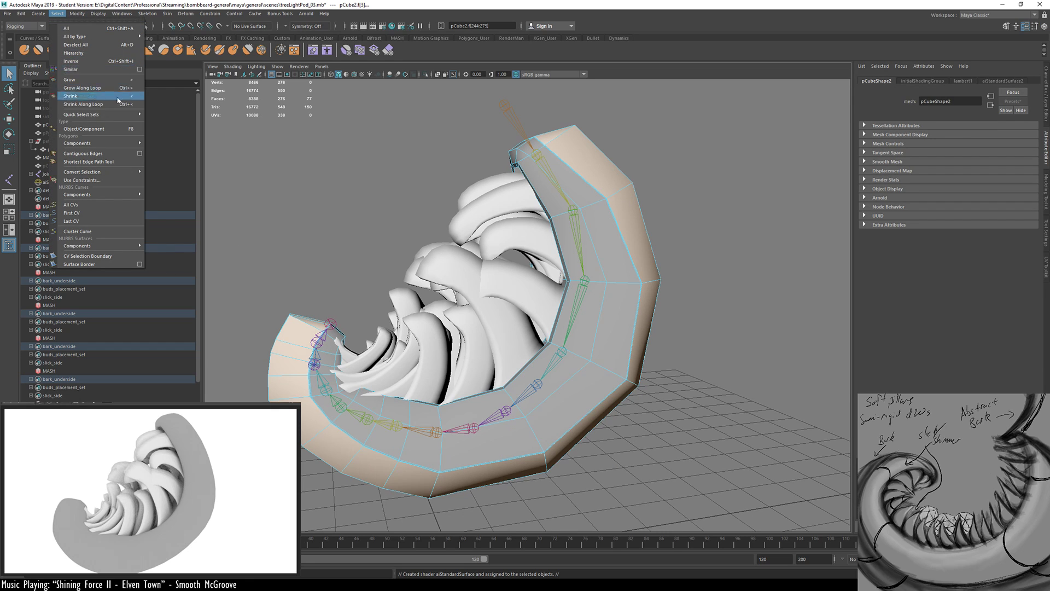
{"action": "mouse_move", "coordinate": [131, 116]}
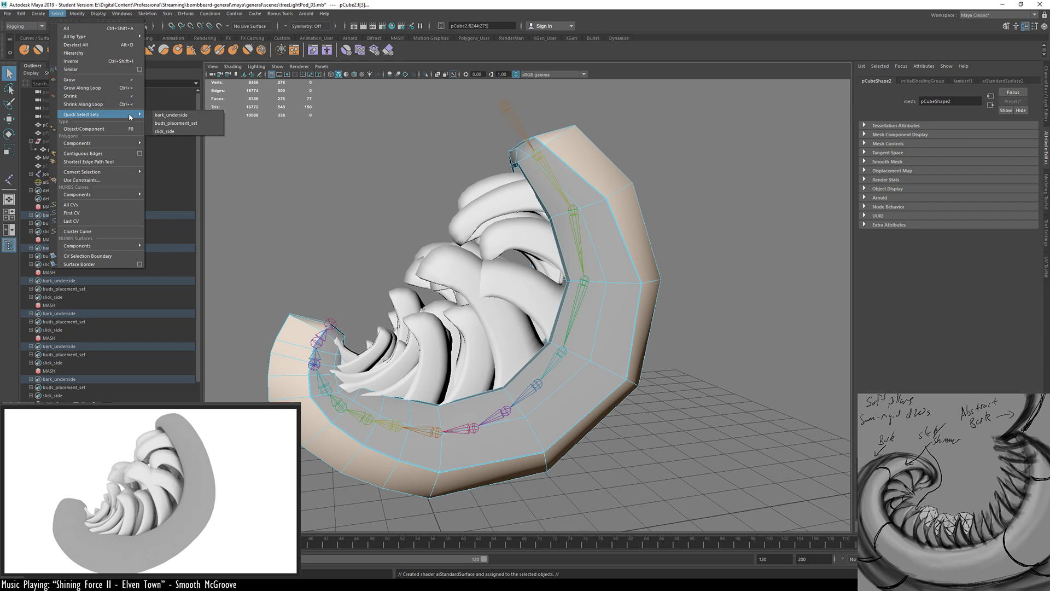
{"action": "left_click", "coordinate": [191, 131]}
{"action": "right_click", "coordinate": [712, 104]}
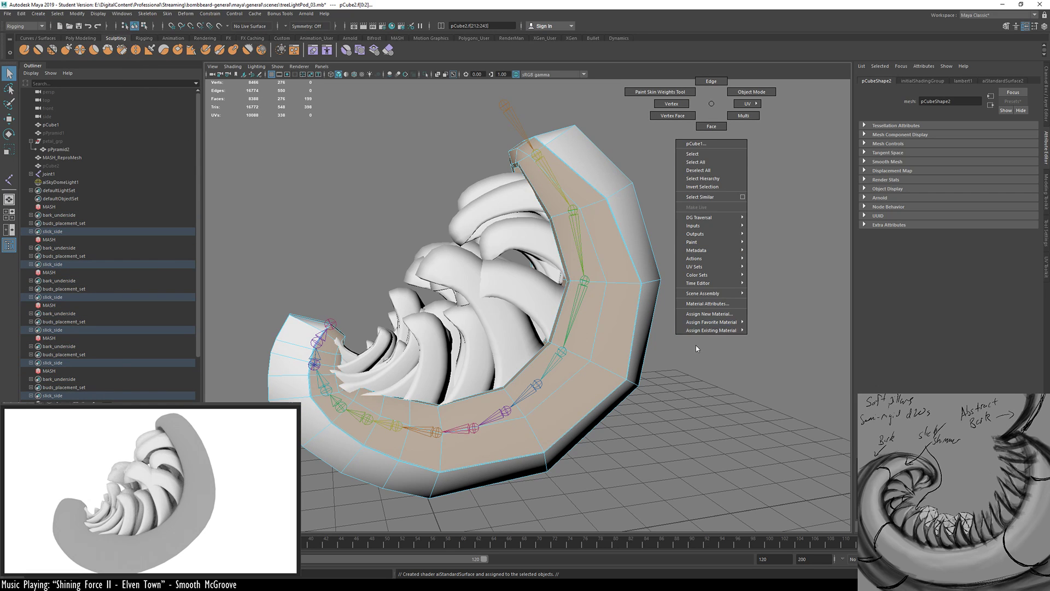
{"action": "mouse_move", "coordinate": [711, 329]}
{"action": "left_click", "coordinate": [759, 387]}
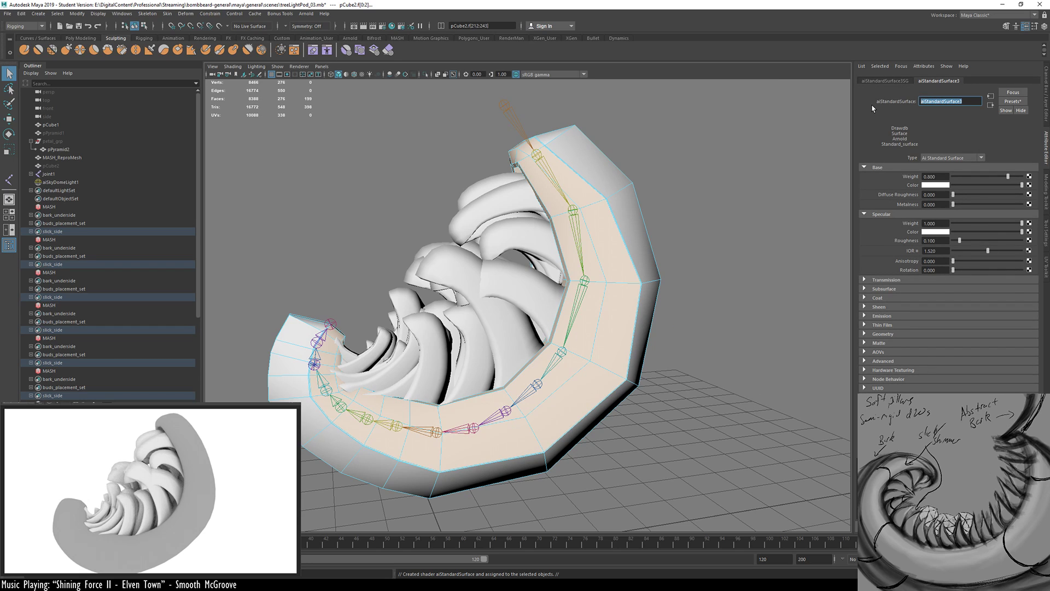
{"action": "type", "text": "slick_aiSTD"}
{"action": "key", "text": "Return"}
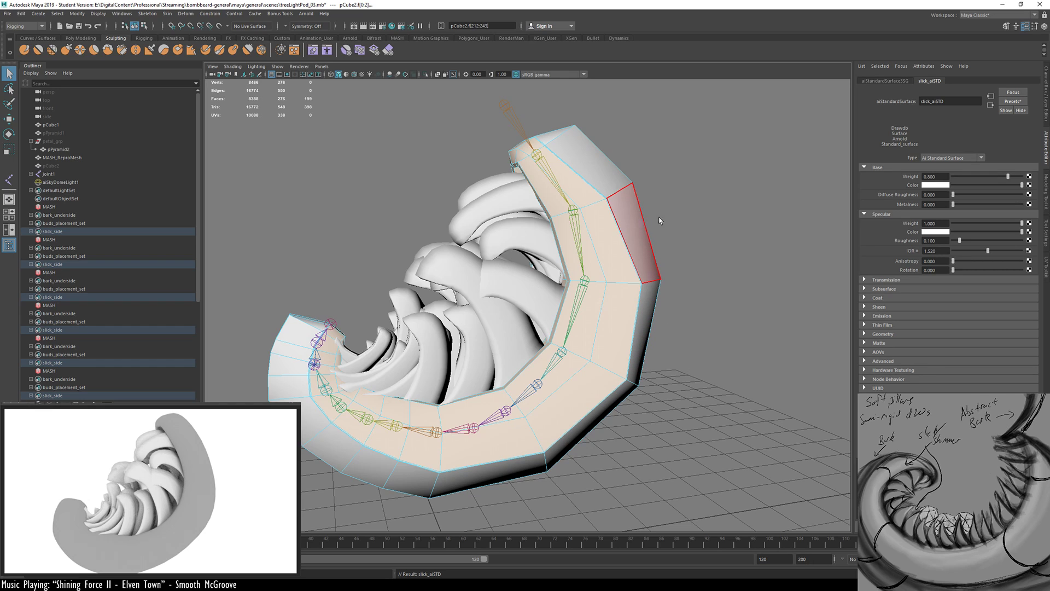
Return the pod mesh to object mode and open the Hypershade in an enlarged window
{"action": "key", "text": "F8"}
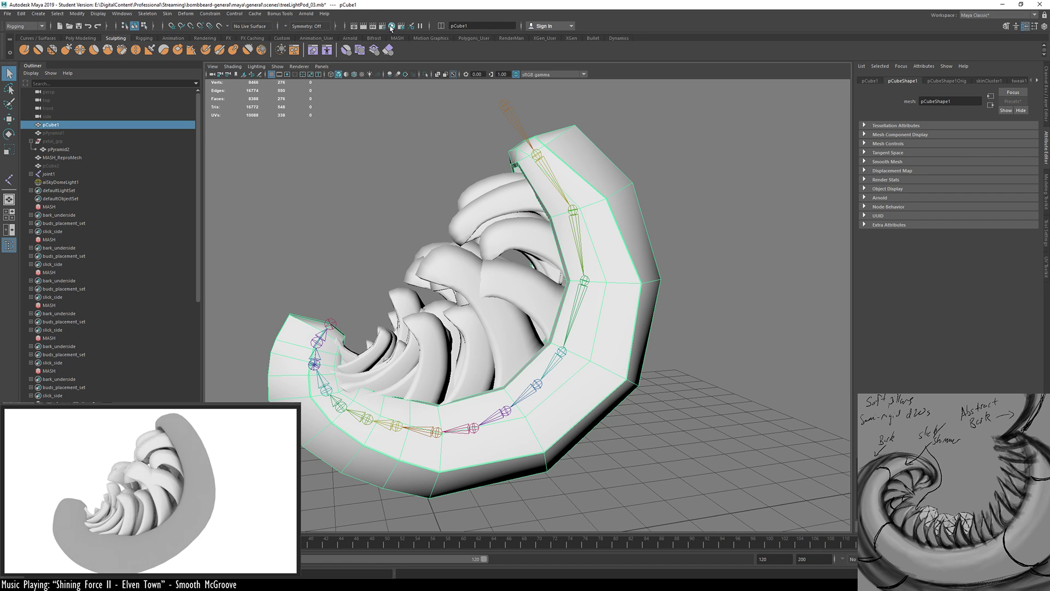
{"action": "left_click", "coordinate": [392, 27]}
{"action": "left_click_drag", "start_coordinate": [377, 118], "coordinate": [404, 39]}
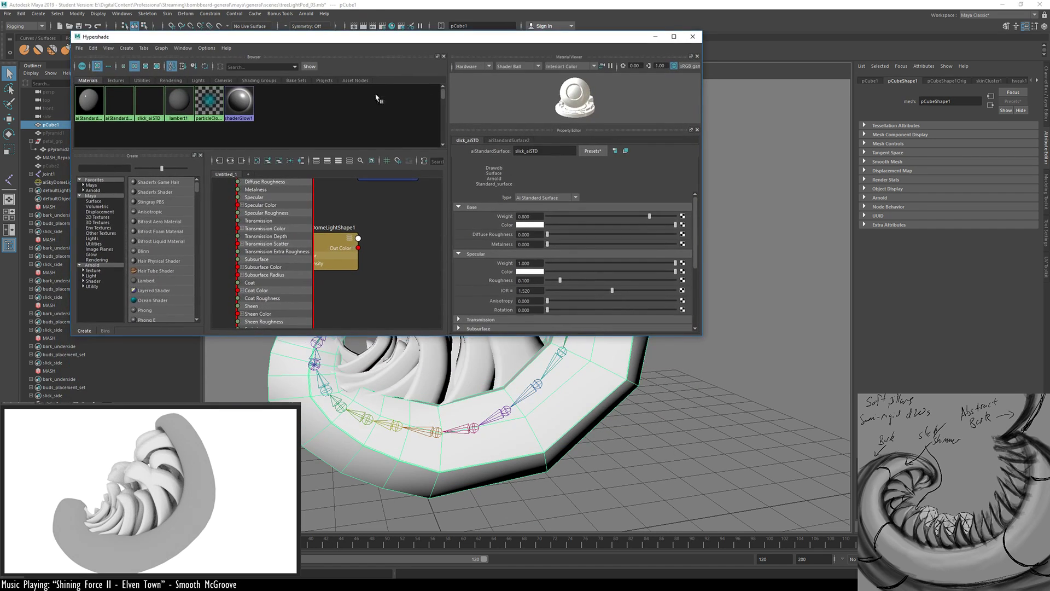
{"action": "left_click_drag", "start_coordinate": [698, 336], "coordinate": [794, 470]}
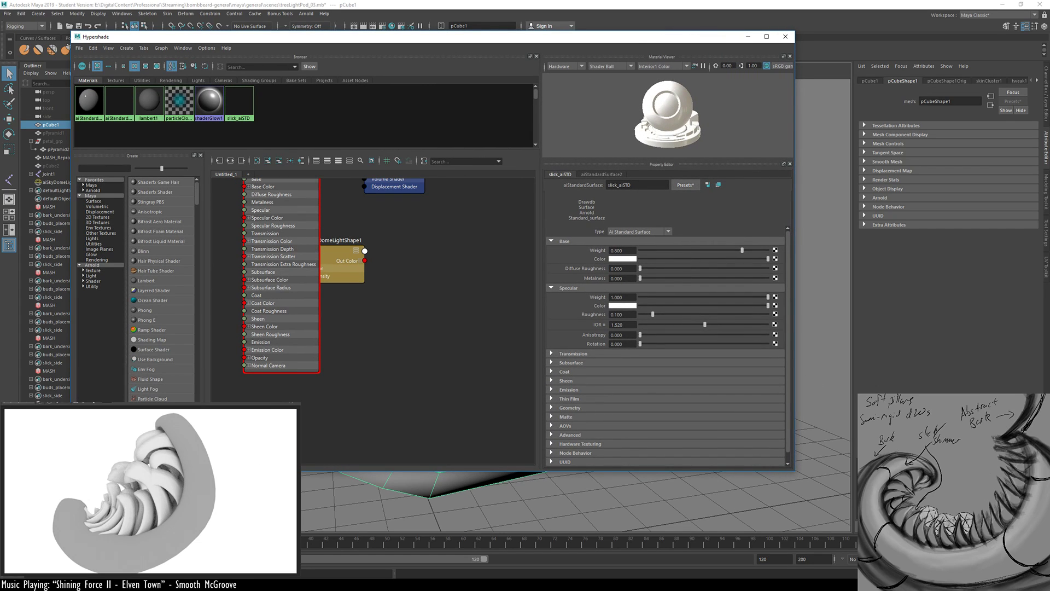
Update the Arnold render preview and check the pod from a slightly rotated view
{"action": "left_click", "coordinate": [297, 582]}
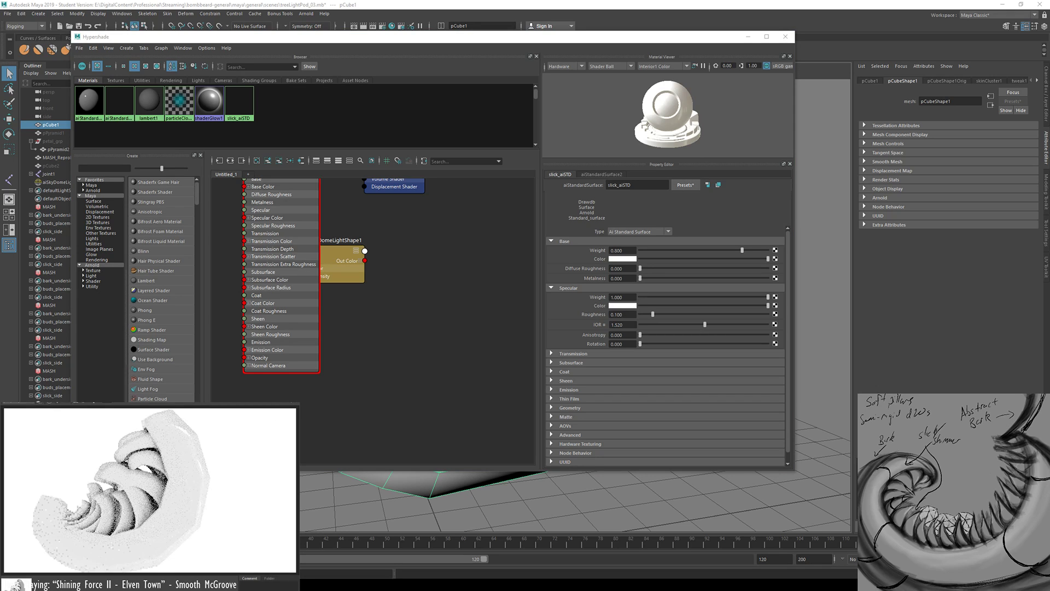
{"action": "left_click_drag", "start_coordinate": [549, 495], "coordinate": [613, 483], "text": "alt"}
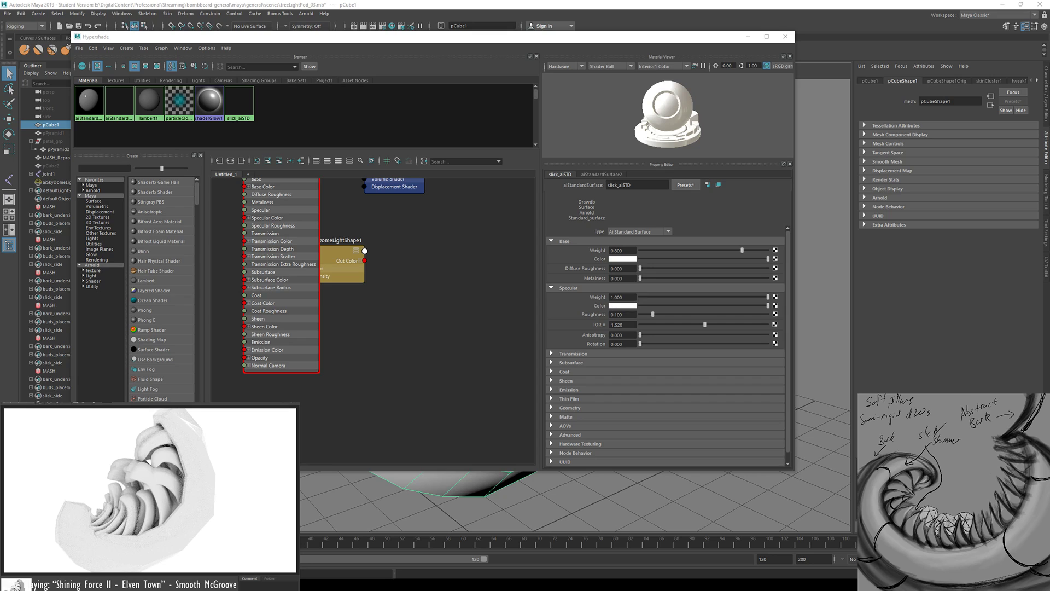
{"action": "left_click", "coordinate": [729, 217]}
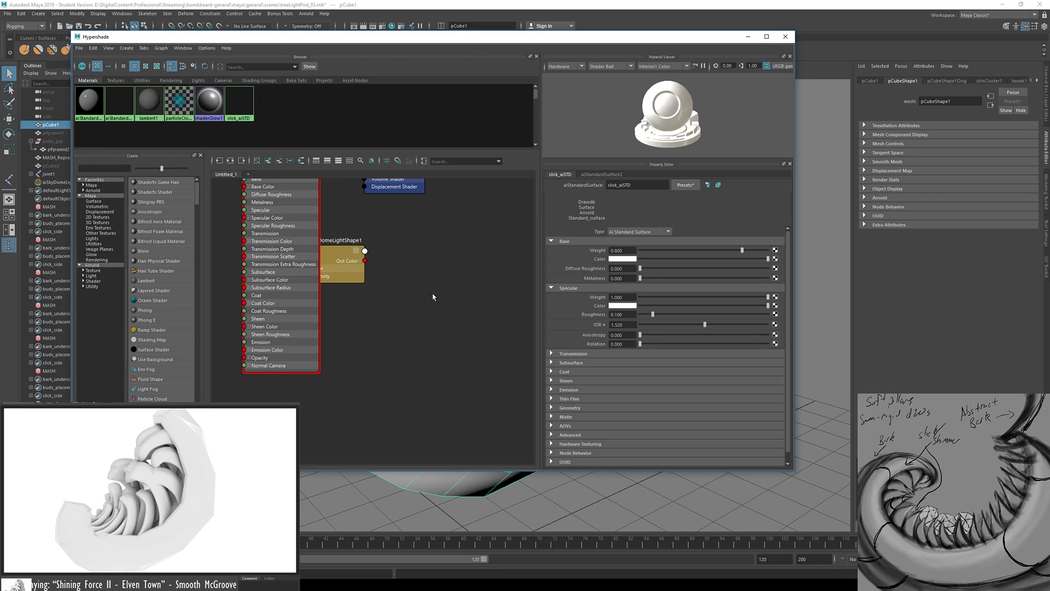
Select everything that uses the aiStandardSurface2 material to identify which pod faces it covers
{"action": "right_click_drag", "start_coordinate": [114, 101], "coordinate": [179, 93]}
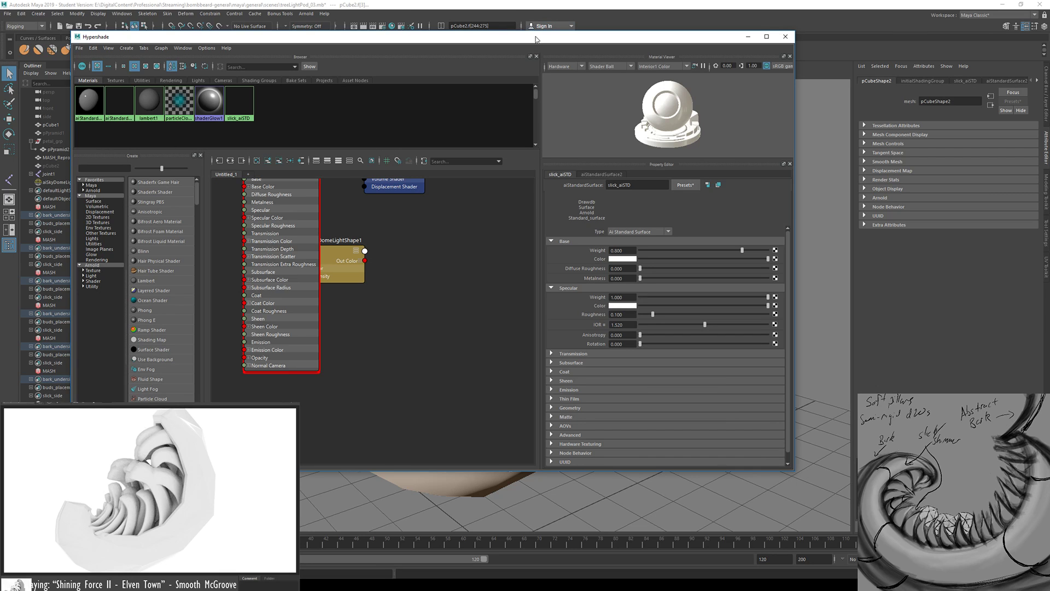
{"action": "left_click_drag", "start_coordinate": [536, 40], "coordinate": [538, 91]}
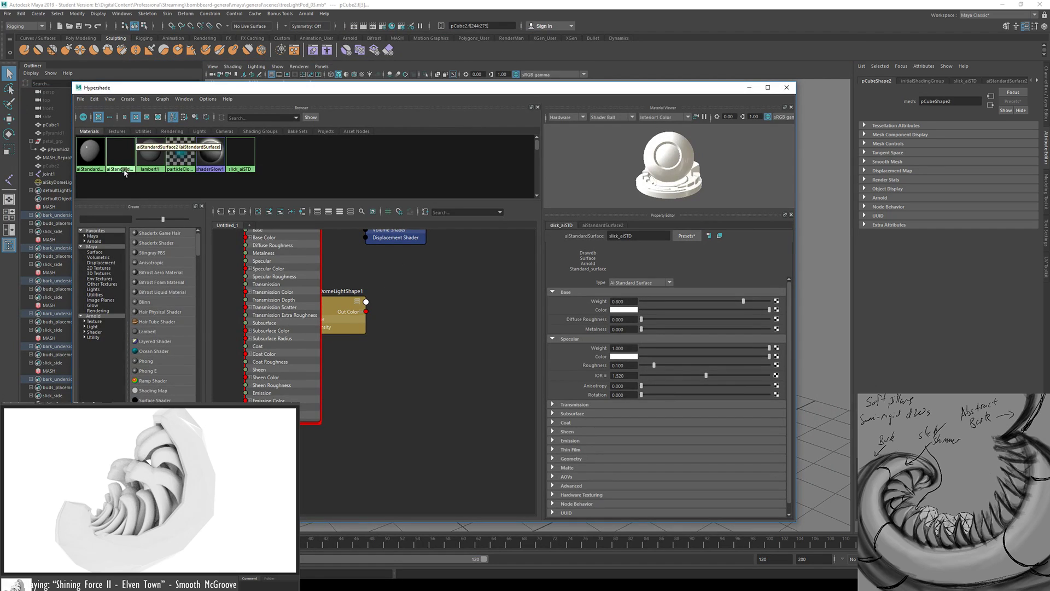
{"action": "left_click", "coordinate": [113, 155]}
{"action": "key", "text": "ctrl+z"}
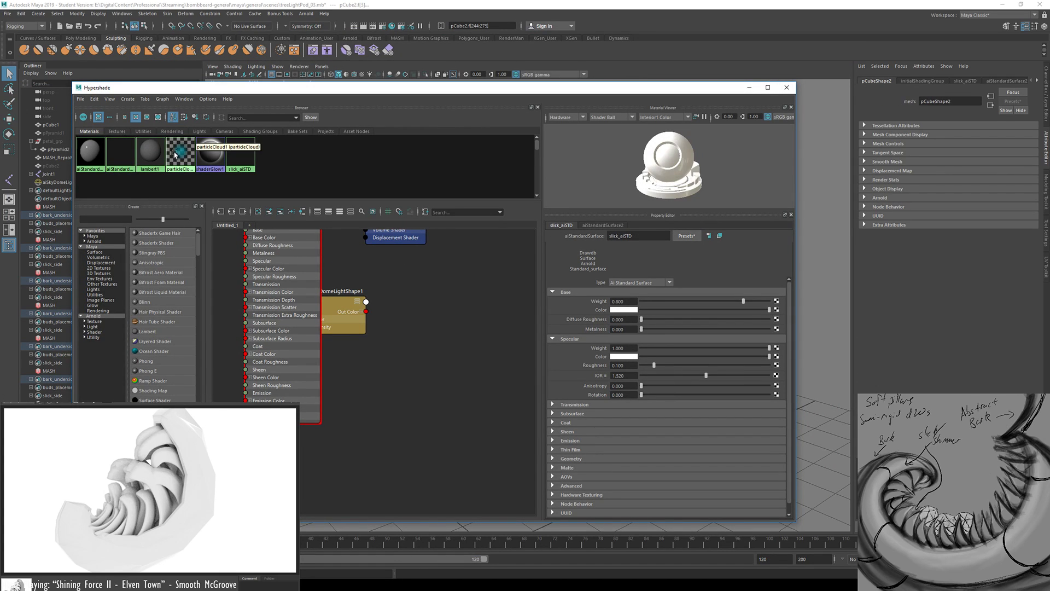
{"action": "left_click_drag", "start_coordinate": [346, 88], "coordinate": [330, 51]}
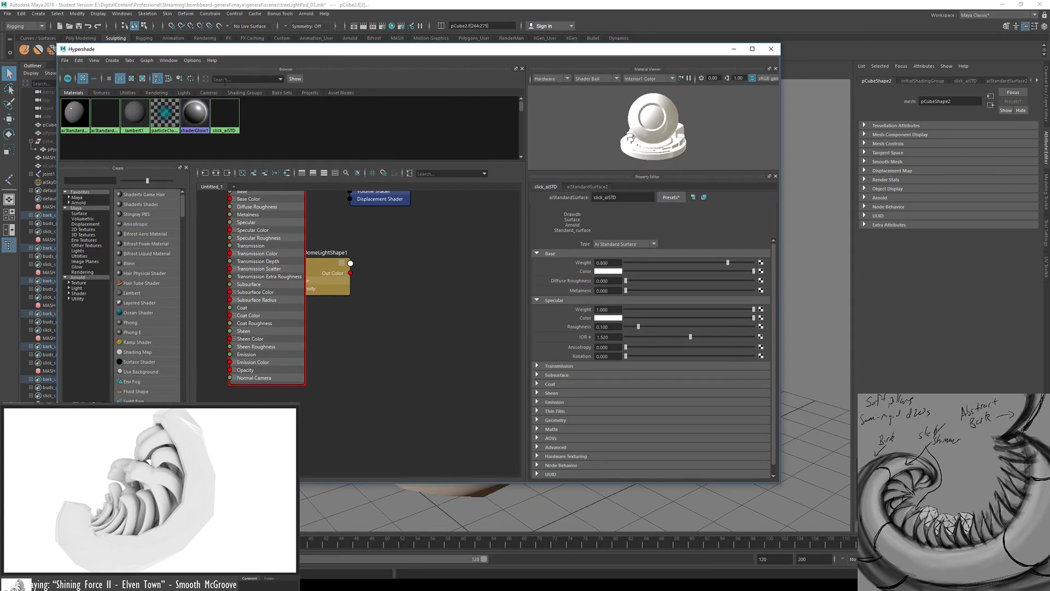
Rename the aiStandardSurface2 material bark_aiSTD in the Hypershade
{"action": "left_click", "coordinate": [105, 116]}
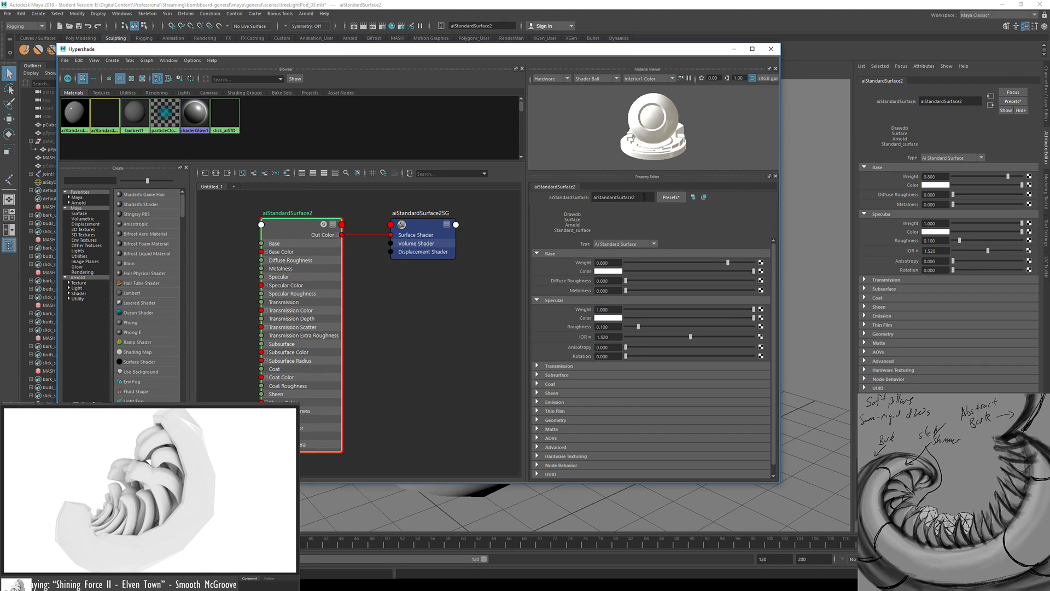
{"action": "left_click_drag", "start_coordinate": [645, 197], "coordinate": [470, 208]}
{"action": "type", "text": "bark_aiSTD"}
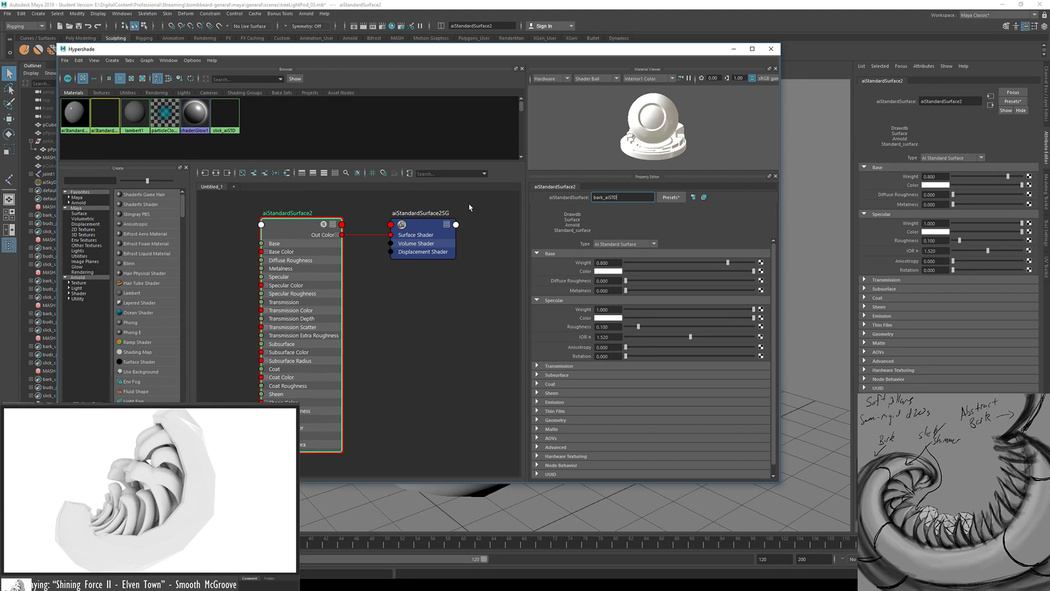
{"action": "key", "text": "Return"}
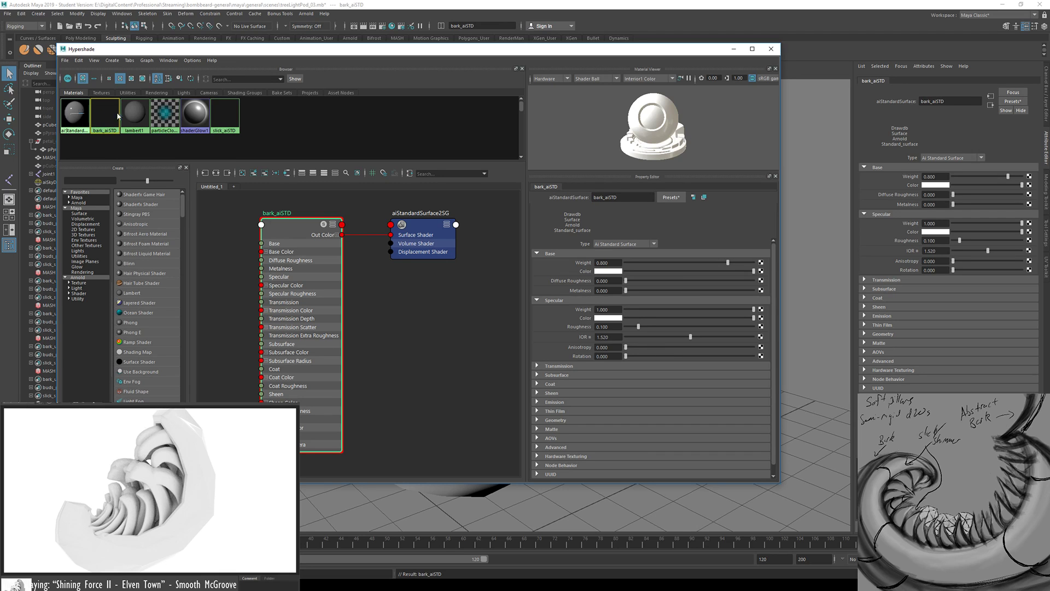
Rename the petals' aiStandardSurface1 material petals_aiSTD and save the scene as a student version file
{"action": "left_click", "coordinate": [74, 114]}
{"action": "mouse_move", "coordinate": [272, 49]}
{"action": "left_mouse_down"}
{"action": "mouse_move", "coordinate": [307, 153]}
{"action": "mouse_move", "coordinate": [326, 172]}
{"action": "mouse_move", "coordinate": [282, 64]}
{"action": "left_mouse_up"}
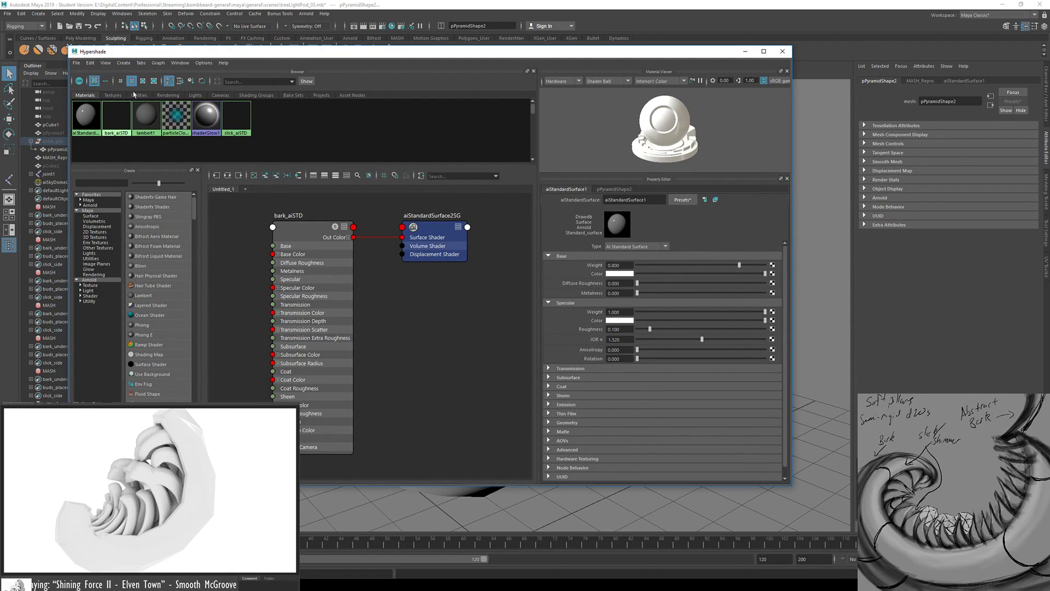
{"action": "left_click_drag", "start_coordinate": [639, 200], "coordinate": [595, 195]}
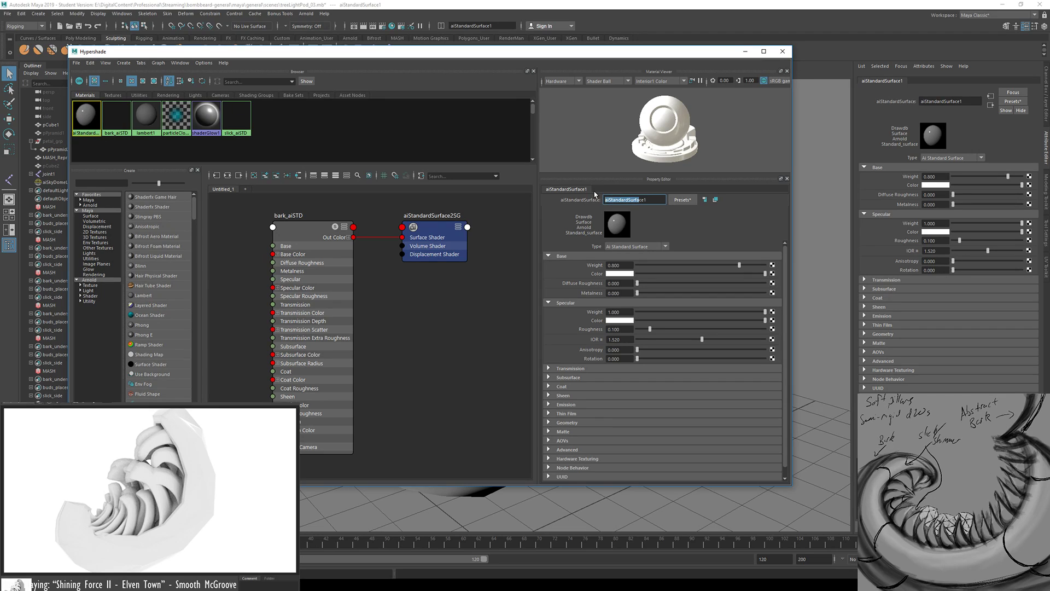
{"action": "key", "text": "BackSpace"}
{"action": "key", "text": "Return"}
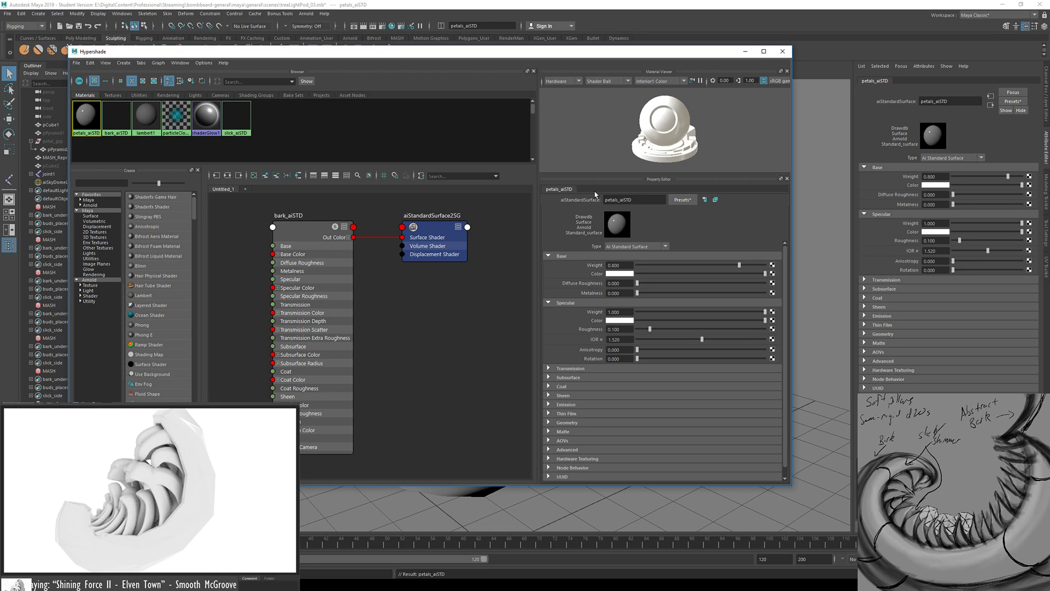
{"action": "key", "text": "ctrl+s"}
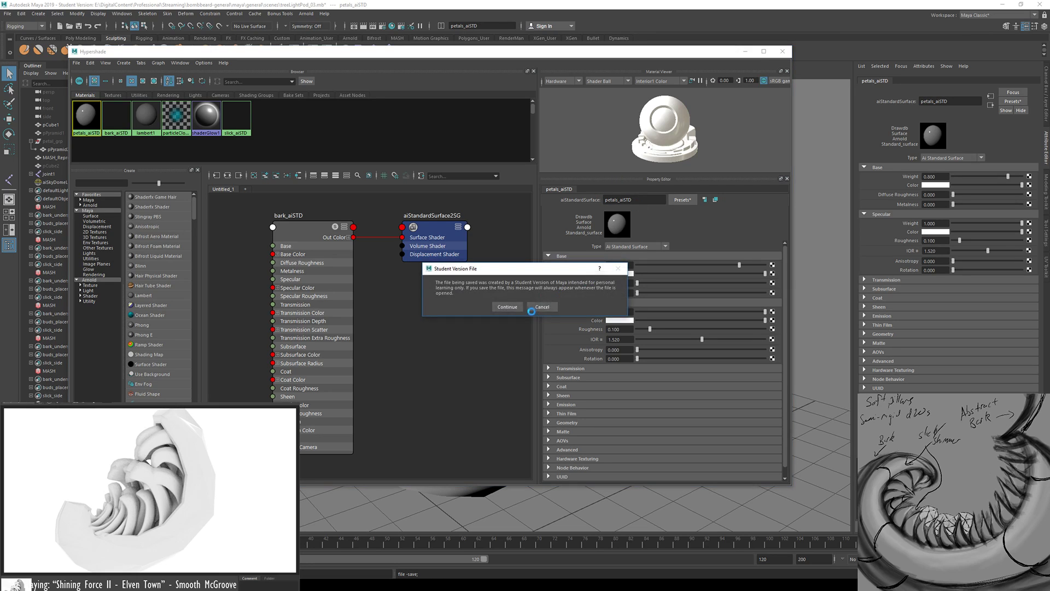
{"action": "left_click", "coordinate": [516, 312]}
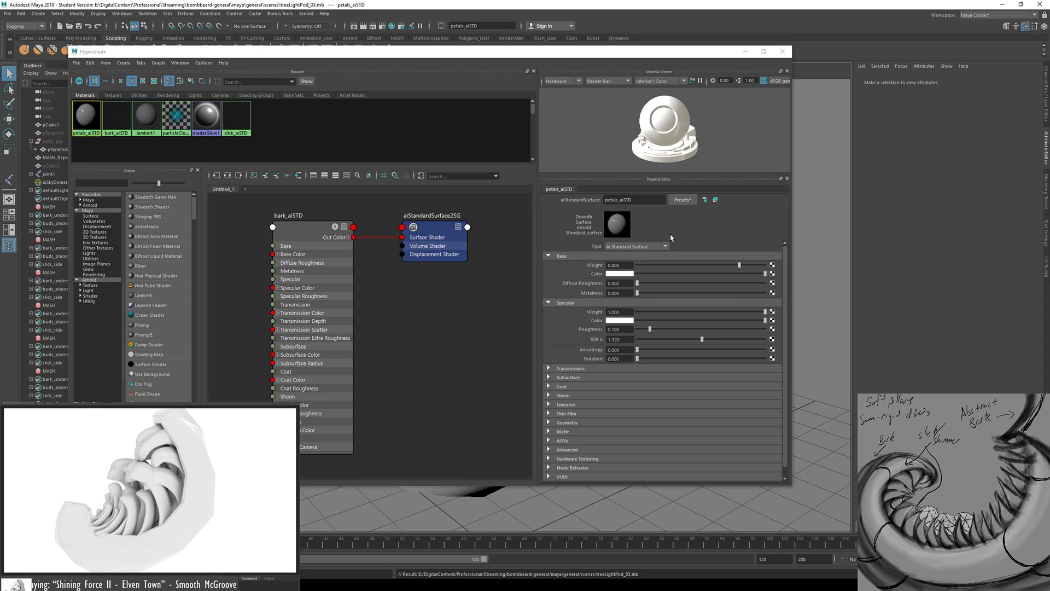
Move the Hypershade clear of the pod and display the pCube1 mesh with smooth preview
{"action": "left_click_drag", "start_coordinate": [573, 55], "coordinate": [684, 243]}
{"action": "left_click", "coordinate": [616, 151]}
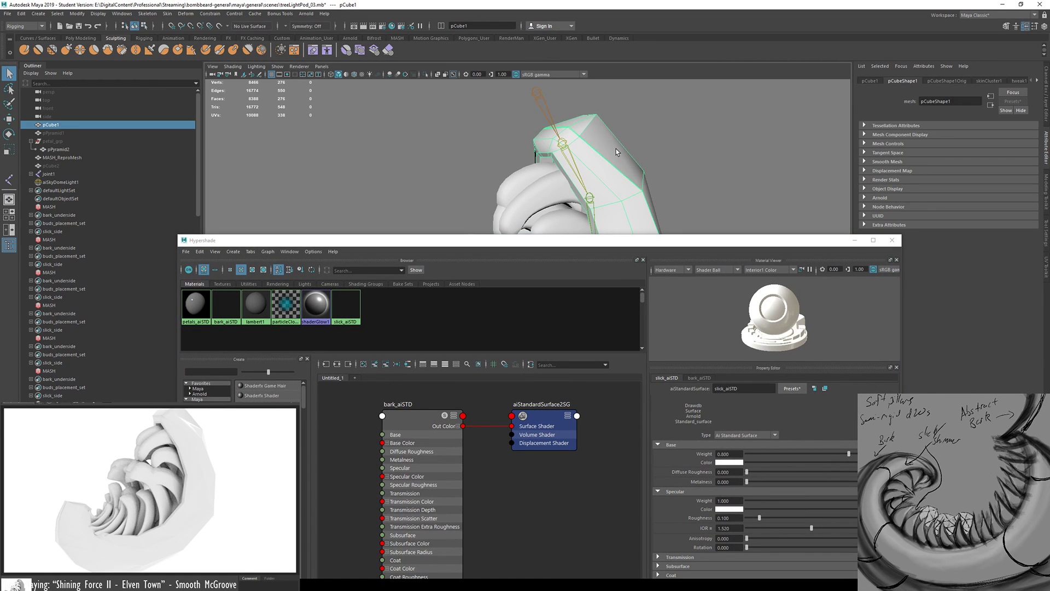
{"action": "key", "text": "3"}
{"action": "left_click_drag", "start_coordinate": [631, 241], "coordinate": [592, 69]}
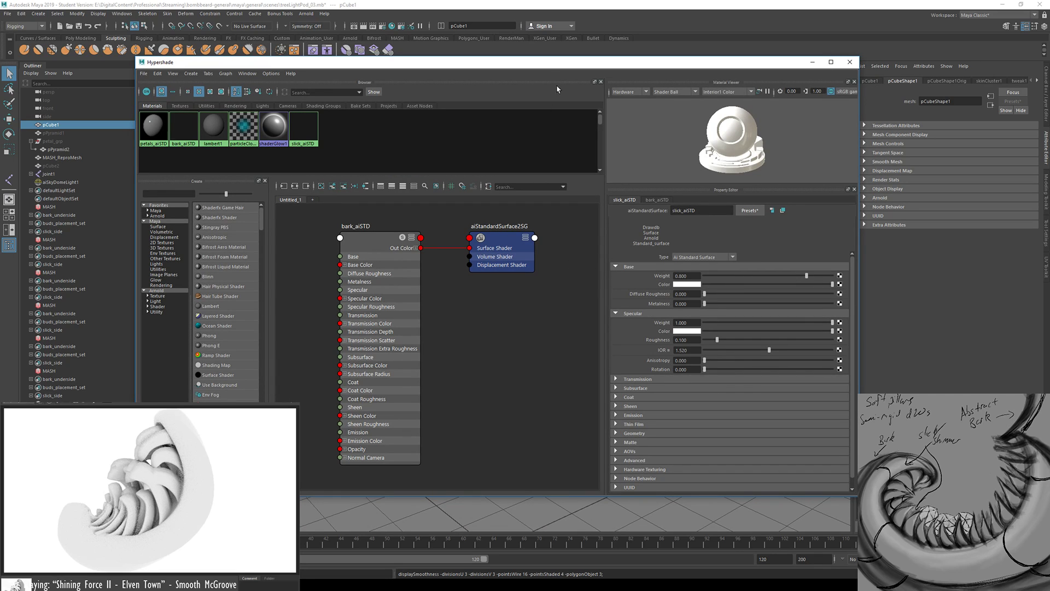
Give the petals_aiSTD material an emission weight of 0.371 and a pale yellow emission color
{"action": "left_click", "coordinate": [153, 130]}
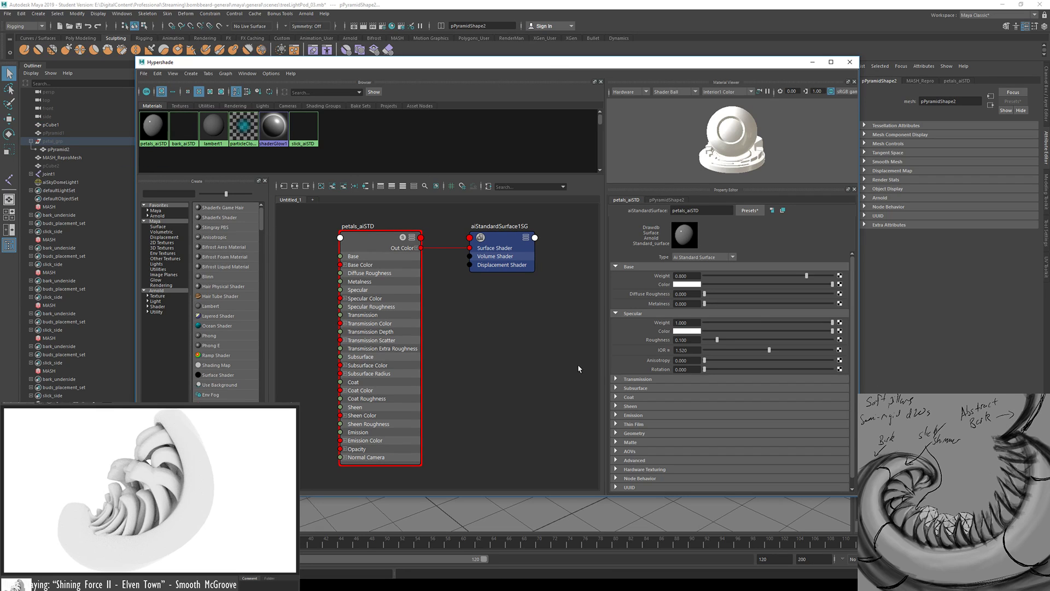
{"action": "scroll", "coordinate": [645, 401], "scroll_direction": "down", "scroll_amount": 1}
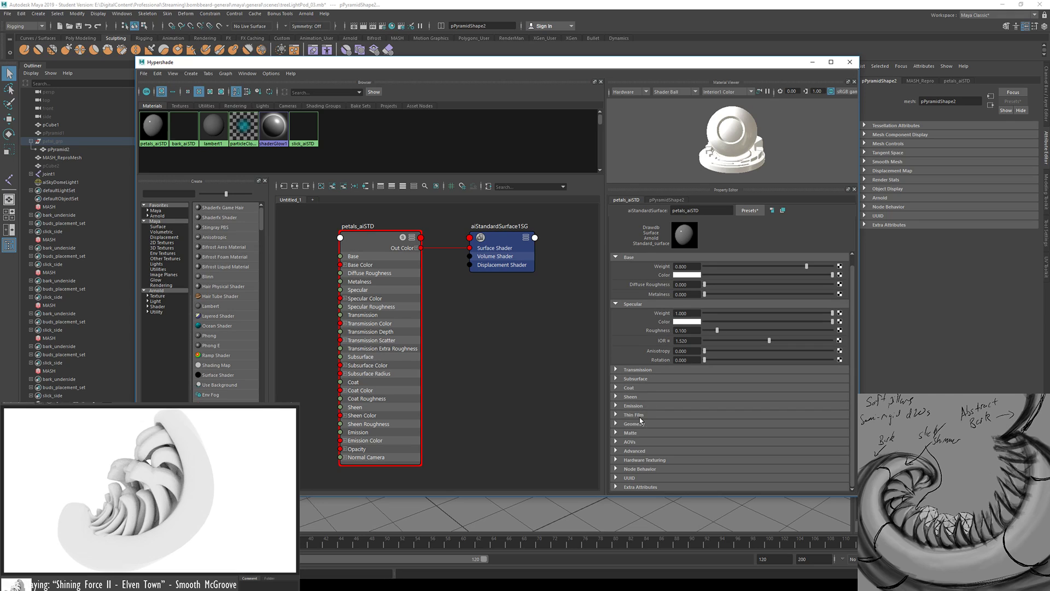
{"action": "left_click", "coordinate": [632, 407]}
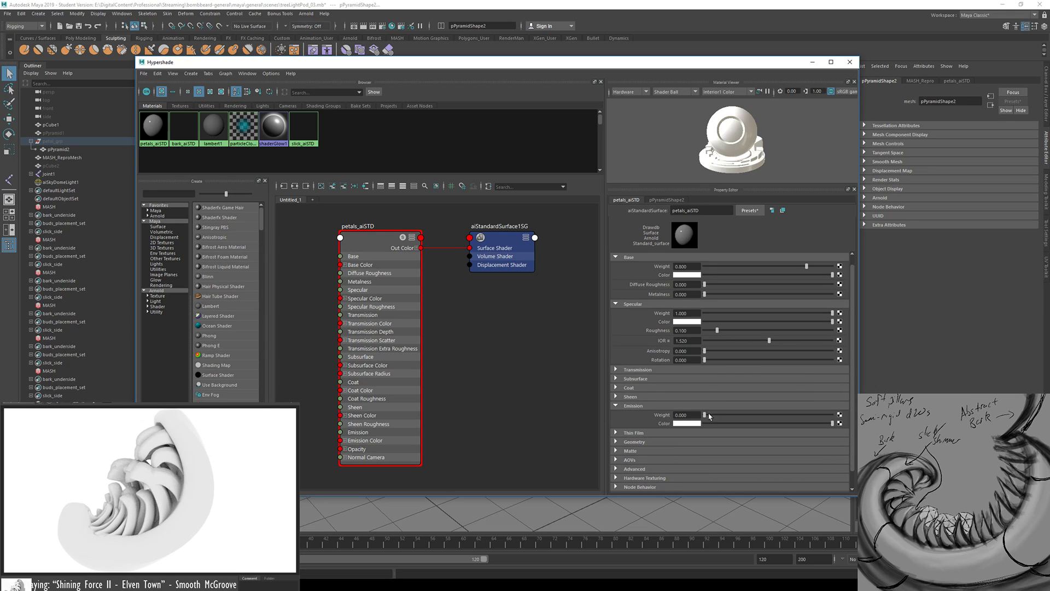
{"action": "left_click_drag", "start_coordinate": [706, 415], "coordinate": [751, 416]}
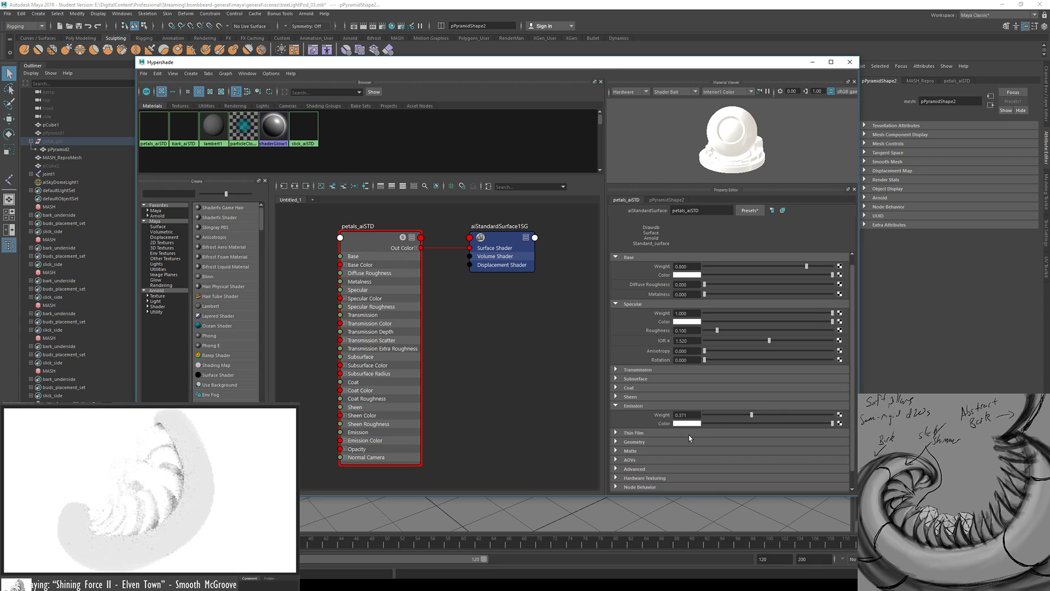
{"action": "left_click", "coordinate": [692, 423]}
{"action": "left_click", "coordinate": [764, 410]}
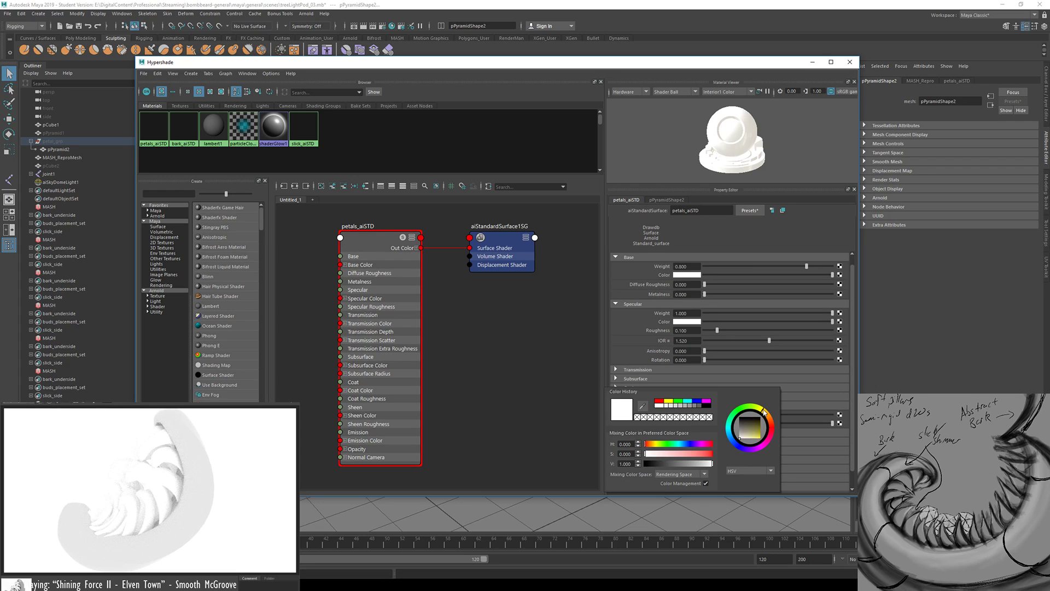
{"action": "mouse_move", "coordinate": [747, 426]}
{"action": "left_mouse_down"}
{"action": "mouse_move", "coordinate": [751, 437]}
{"action": "mouse_move", "coordinate": [760, 428]}
{"action": "mouse_move", "coordinate": [752, 432]}
{"action": "left_mouse_up"}
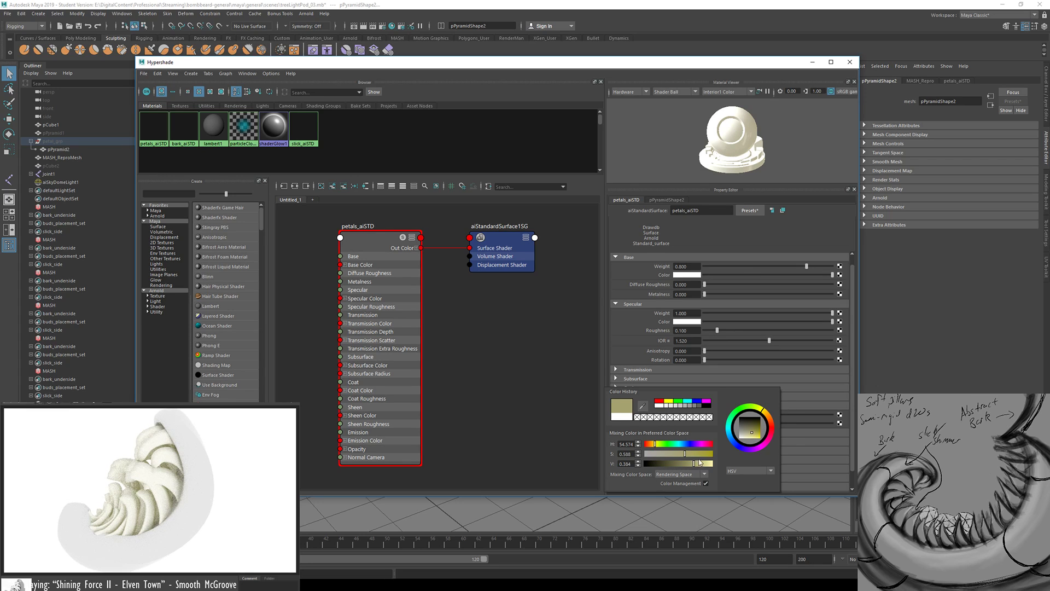
{"action": "left_click", "coordinate": [701, 464]}
Lower the petals_aiSTD emission weight to 0.310
{"action": "left_click", "coordinate": [804, 379]}
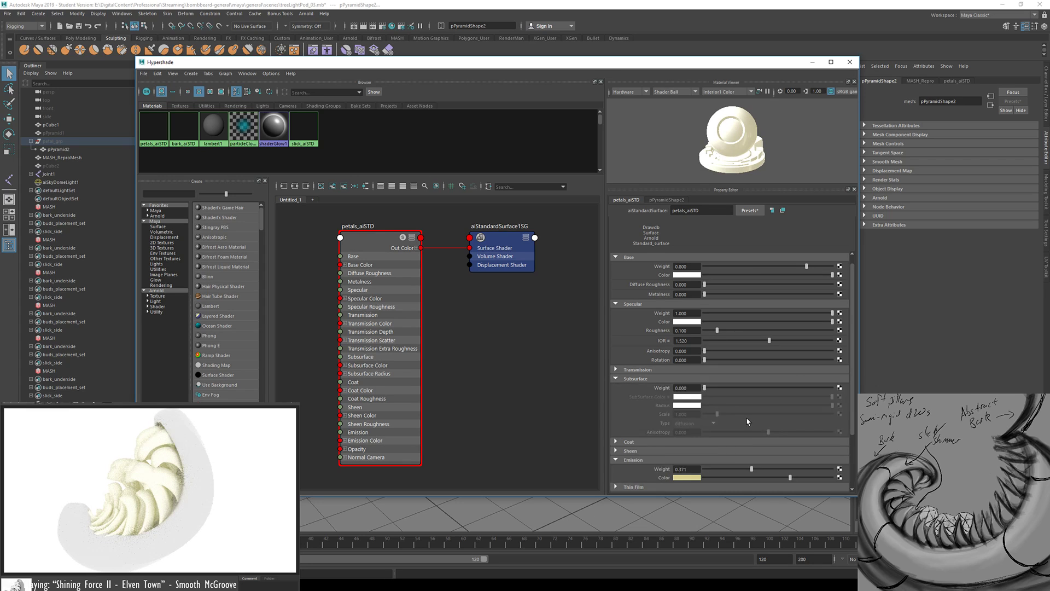
{"action": "left_click", "coordinate": [737, 378]}
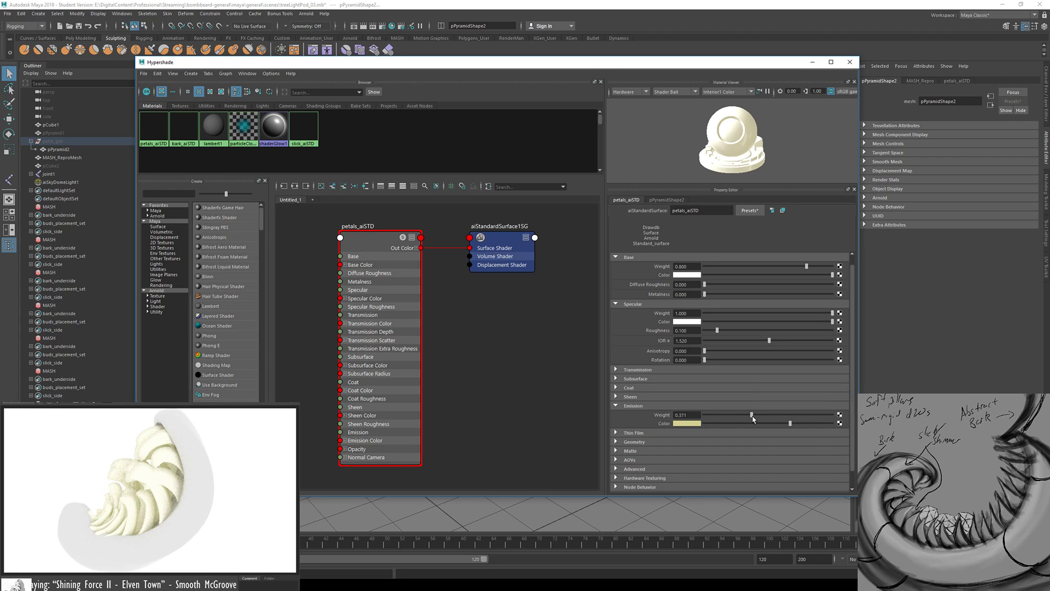
{"action": "mouse_move", "coordinate": [752, 415]}
{"action": "left_mouse_down"}
{"action": "mouse_move", "coordinate": [739, 416]}
{"action": "mouse_move", "coordinate": [764, 417]}
{"action": "mouse_move", "coordinate": [744, 417]}
{"action": "left_mouse_up"}
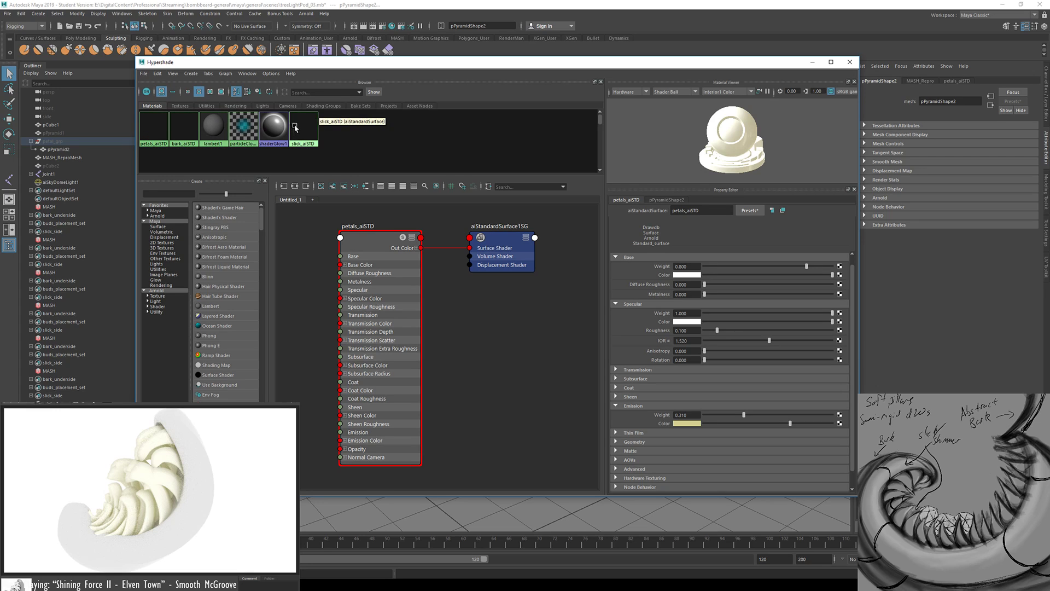
Graph the slick_aiSTD material in the Hypershade and replace its settings with the Plastic preset
{"action": "middle_click_drag", "start_coordinate": [295, 128], "coordinate": [428, 265]}
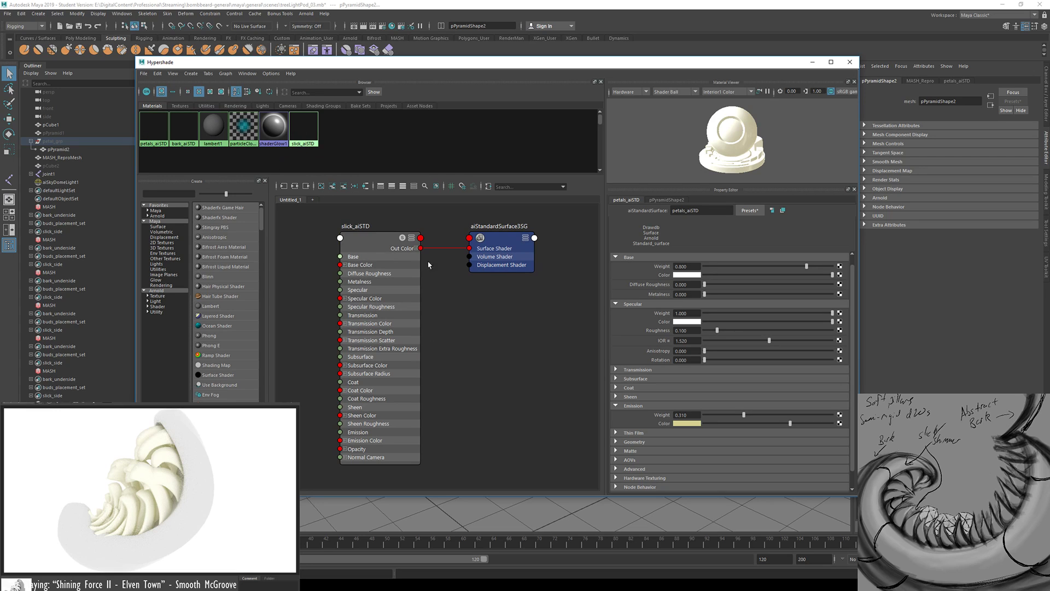
{"action": "left_click", "coordinate": [386, 247]}
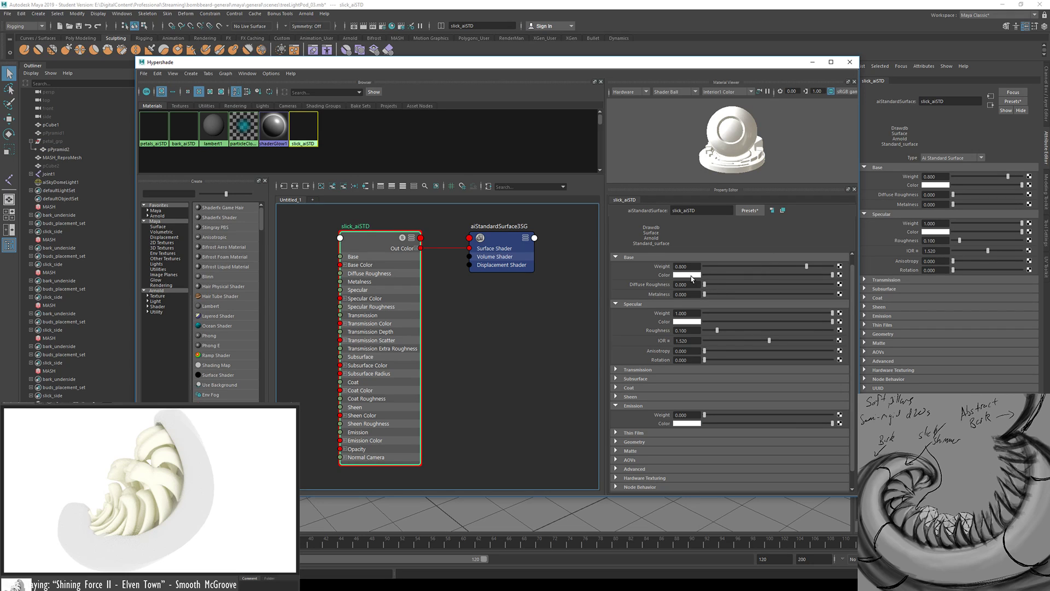
{"action": "left_click", "coordinate": [749, 210]}
{"action": "mouse_move", "coordinate": [780, 263]}
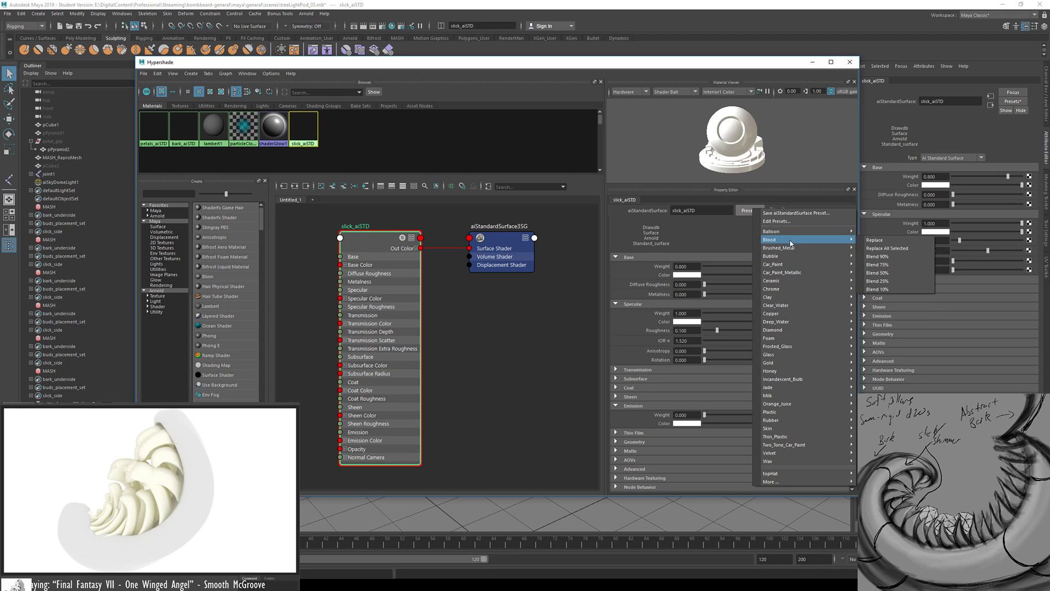
{"action": "mouse_move", "coordinate": [798, 326]}
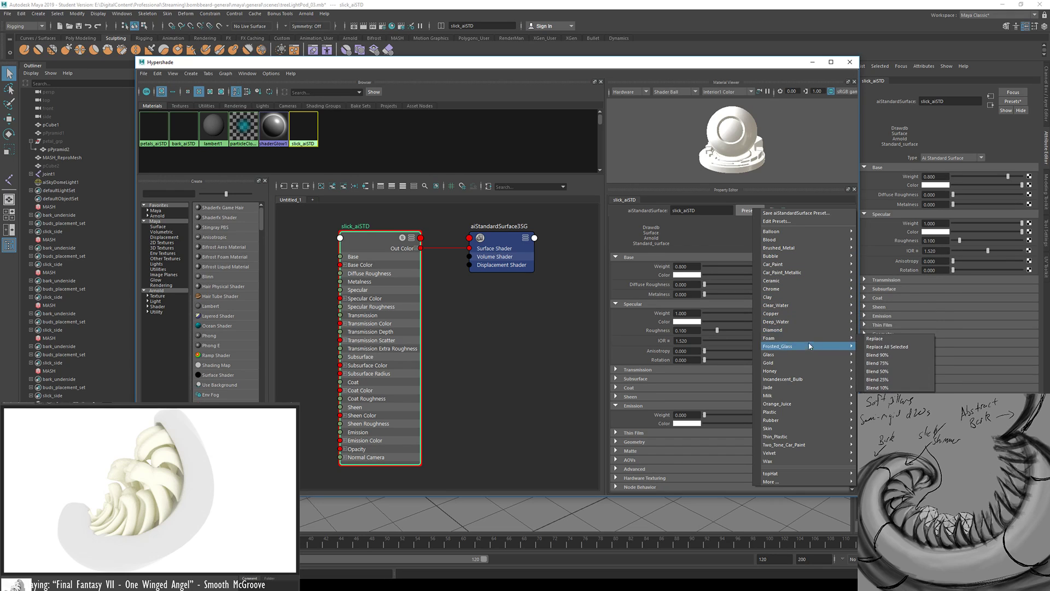
{"action": "mouse_move", "coordinate": [806, 361]}
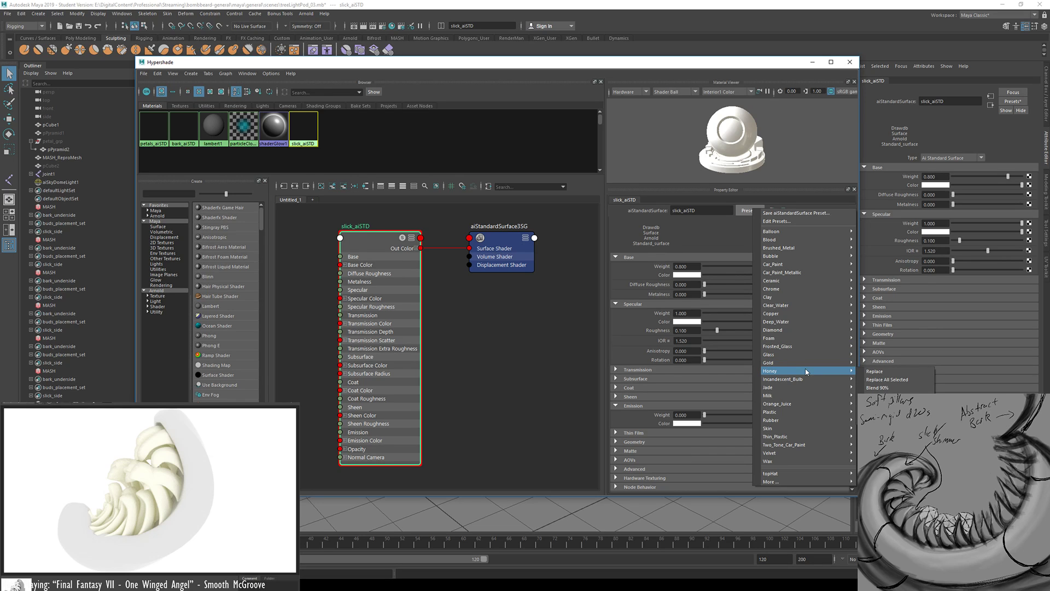
{"action": "mouse_move", "coordinate": [809, 391]}
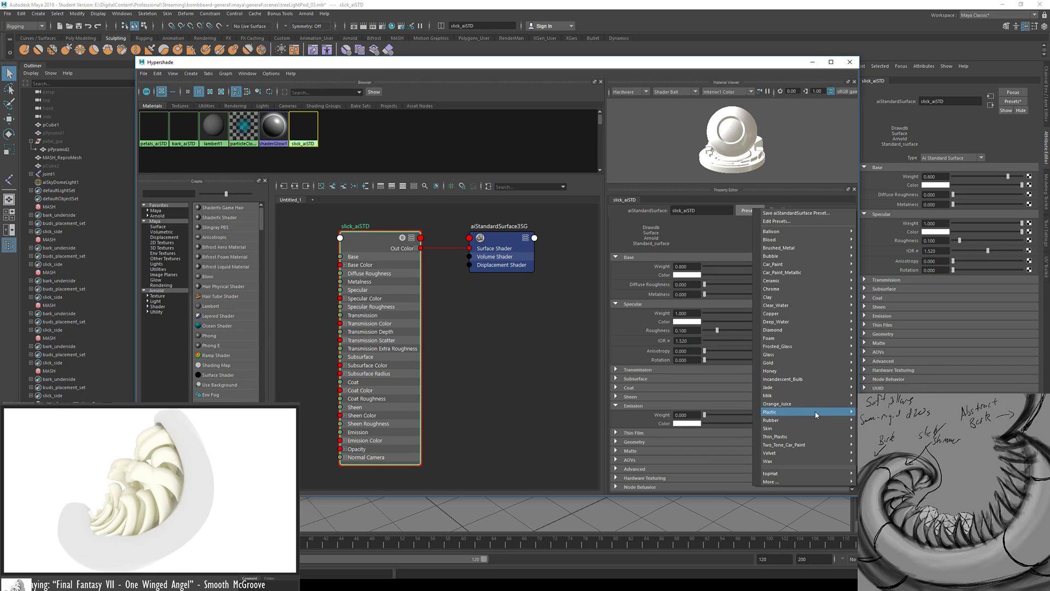
{"action": "left_click", "coordinate": [880, 412]}
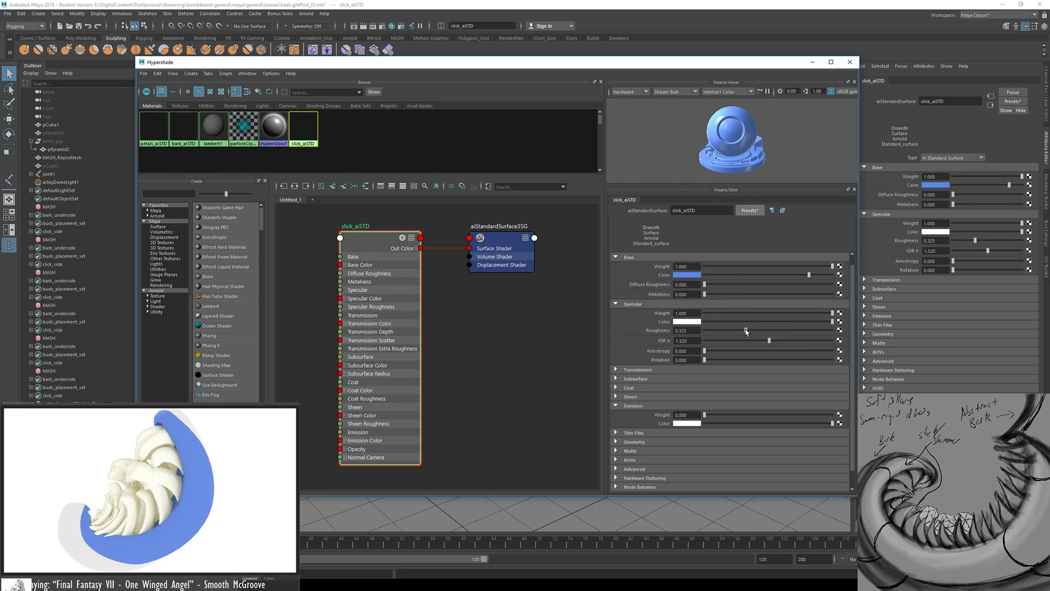
Lower the slick_aiSTD specular roughness to 0.190 and its base weight to 0.777
{"action": "left_click_drag", "start_coordinate": [746, 330], "coordinate": [729, 330]}
{"action": "left_click_drag", "start_coordinate": [832, 267], "coordinate": [803, 268]}
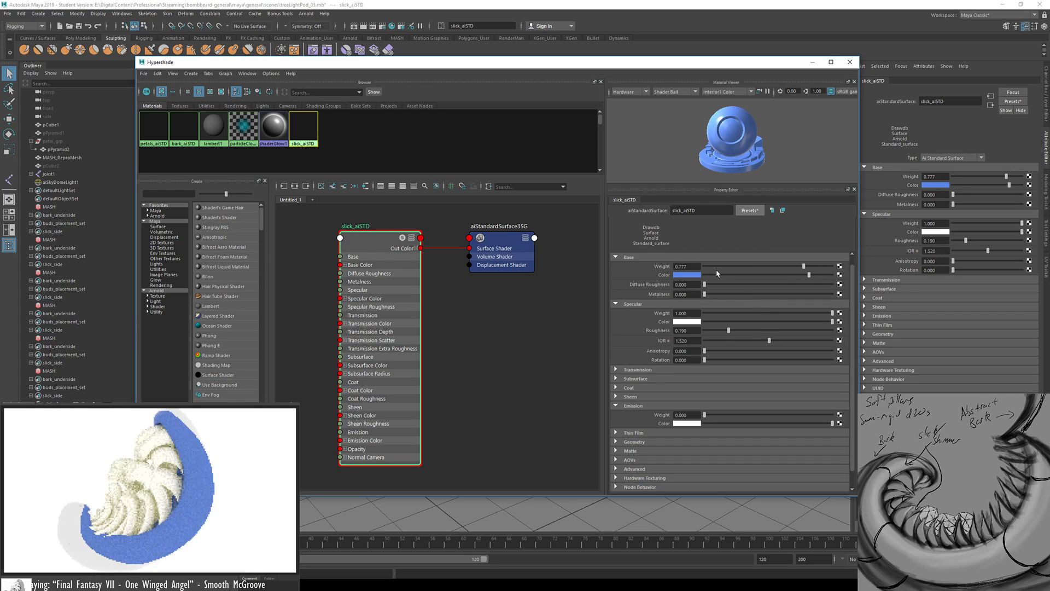
Change the slick_aiSTD base color to a muted purple with hue 288.46, value 0.432 and reduced saturation
{"action": "left_click", "coordinate": [683, 275]}
{"action": "key", "text": "Escape"}
{"action": "left_click", "coordinate": [688, 276]}
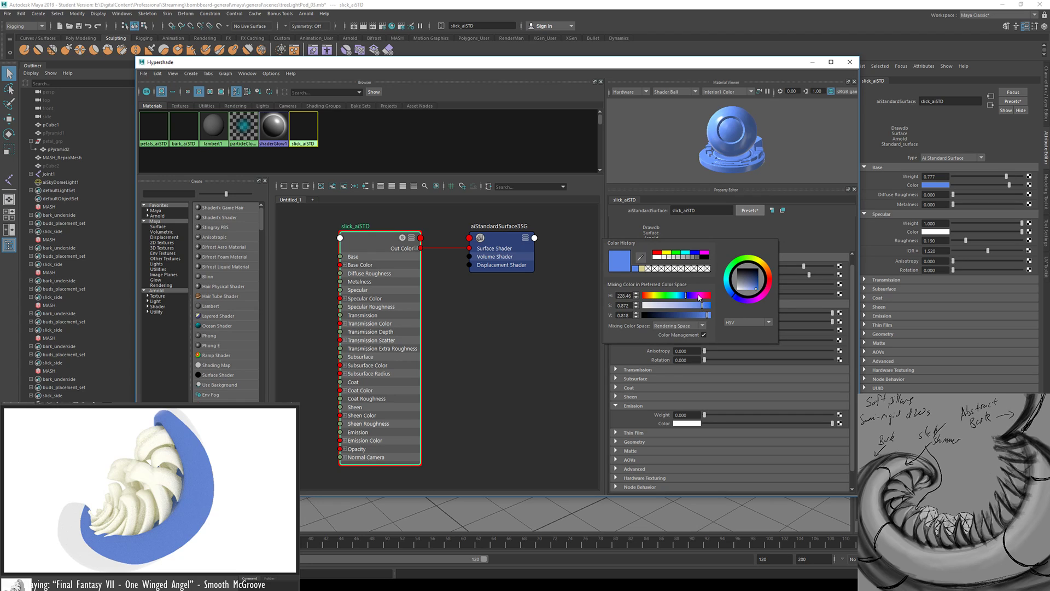
{"action": "left_click", "coordinate": [698, 295]}
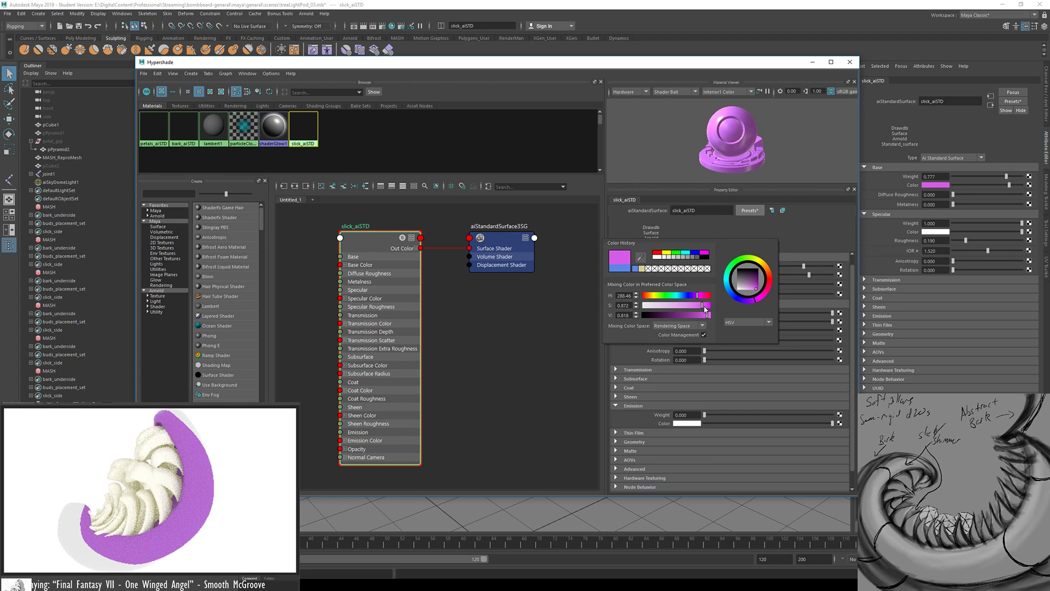
{"action": "left_click", "coordinate": [690, 306]}
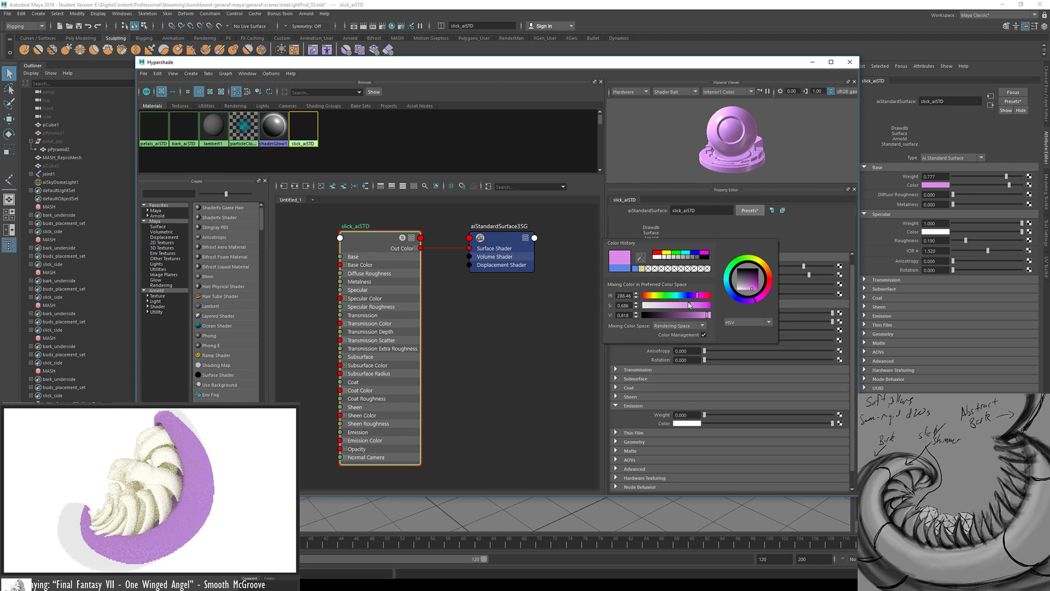
{"action": "left_click", "coordinate": [694, 315]}
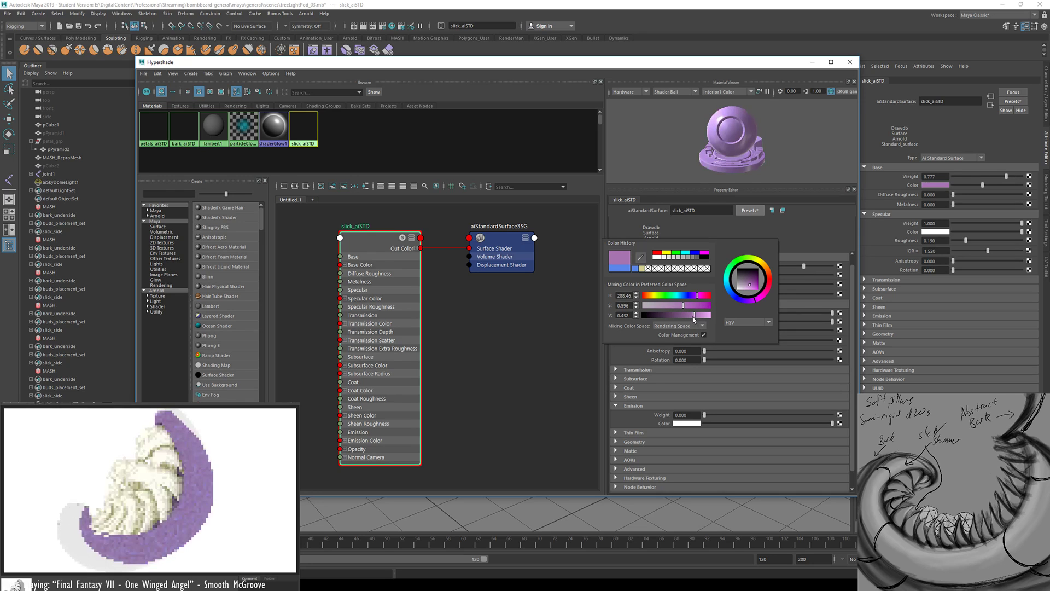
{"action": "left_click", "coordinate": [669, 305]}
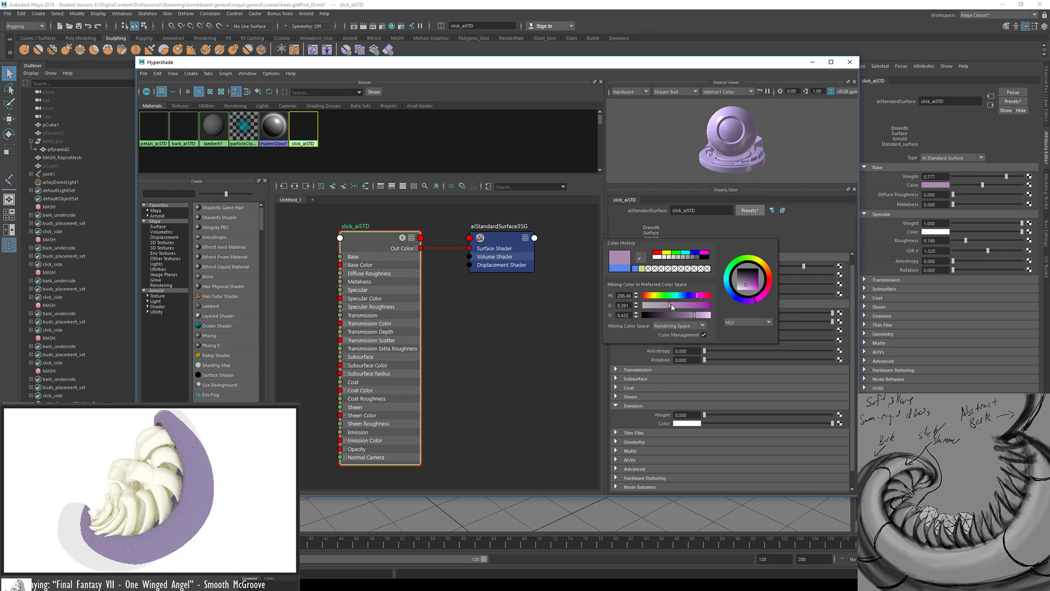
{"action": "left_click", "coordinate": [673, 306]}
Dim aiSkyDomeLight1 to an intensity of 0.050
{"action": "left_click", "coordinate": [73, 182]}
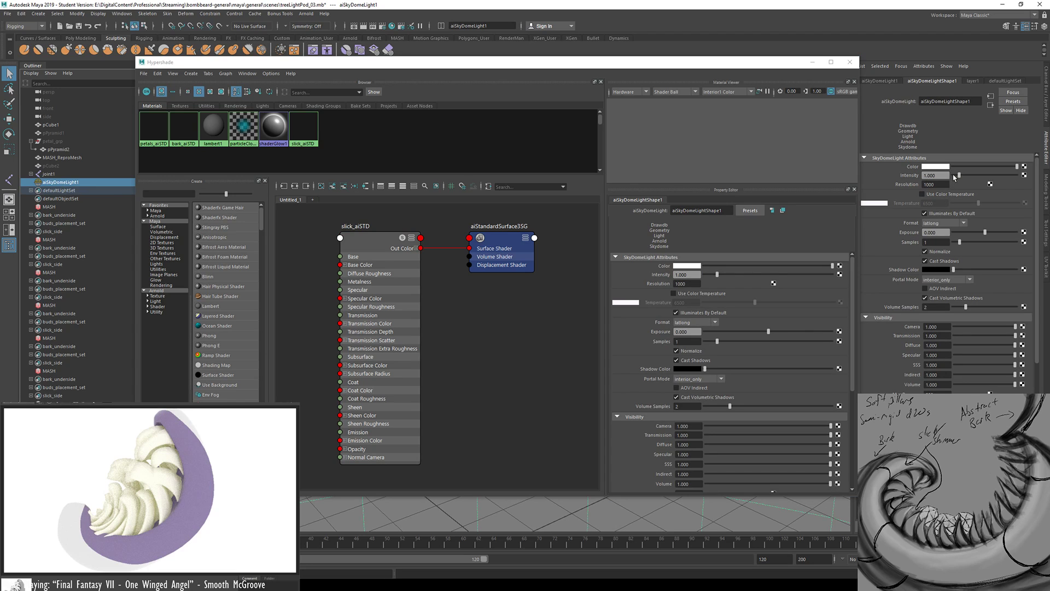
{"action": "left_click_drag", "start_coordinate": [957, 175], "coordinate": [954, 176]}
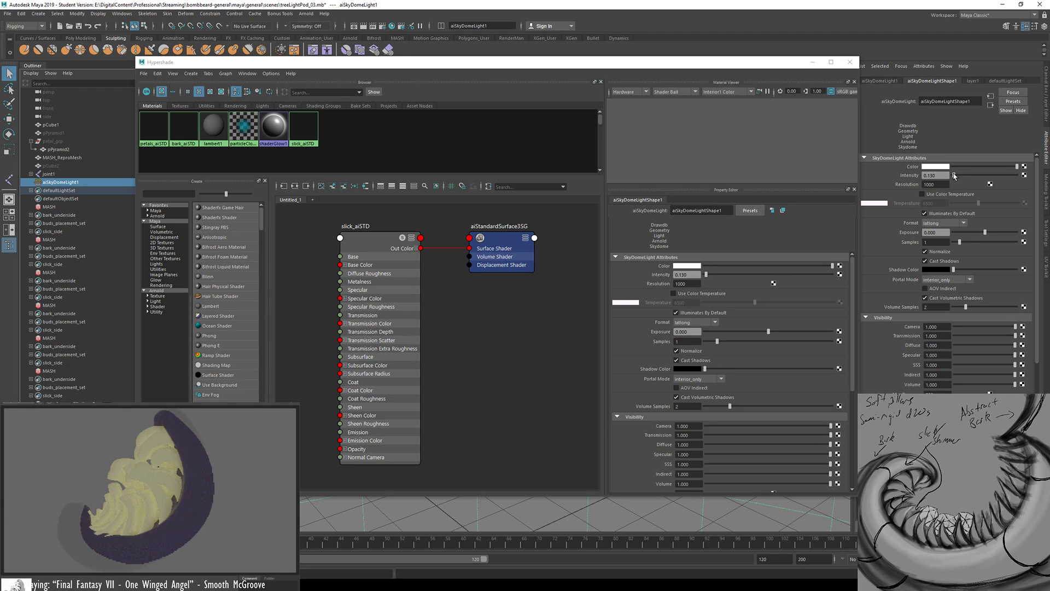
{"action": "left_click", "coordinate": [947, 178]}
{"action": "type", "text": "1"}
{"action": "key", "text": "Return"}
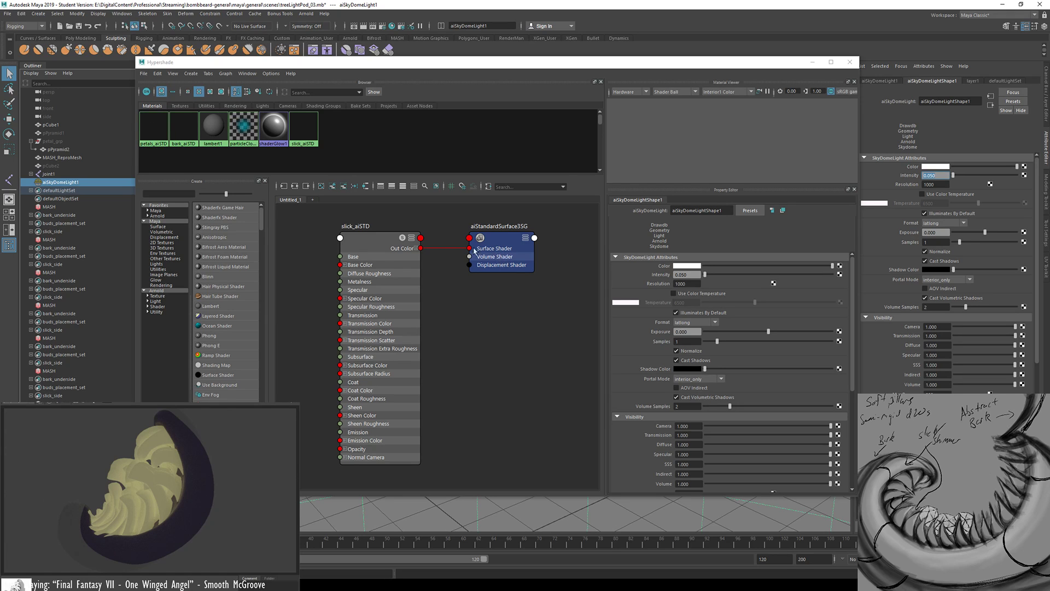
Deselect the sky dome light and save the scene as a student version file
{"action": "left_click", "coordinate": [375, 137]}
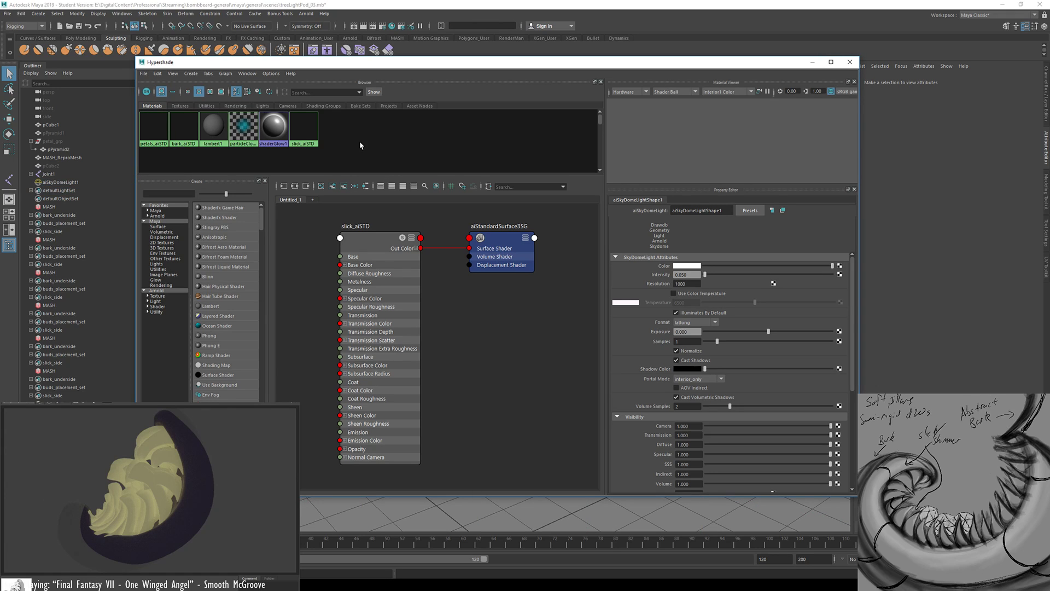
{"action": "key", "text": "ctrl+s"}
{"action": "key", "text": "Return"}
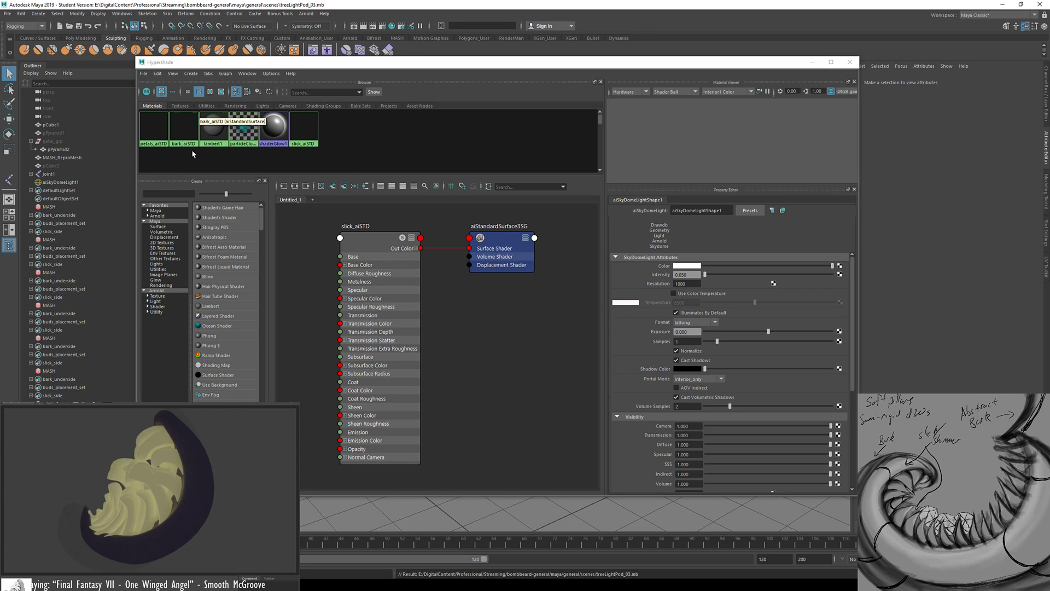
Graph the petals_aiSTD material and raise its emission weight to 0.800
{"action": "right_click_drag", "start_coordinate": [153, 132], "coordinate": [152, 159]}
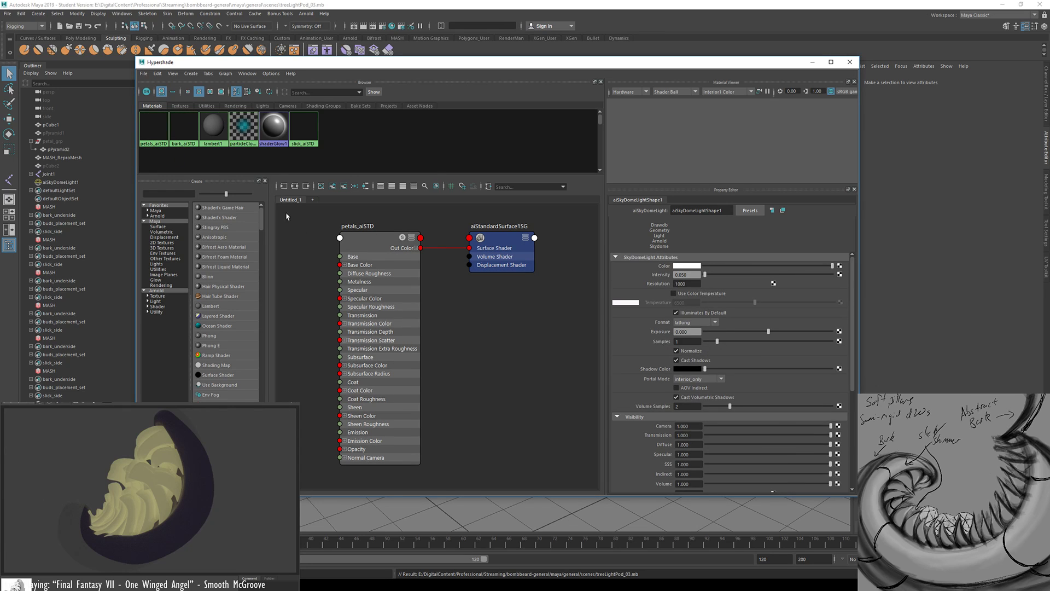
{"action": "left_click", "coordinate": [355, 242]}
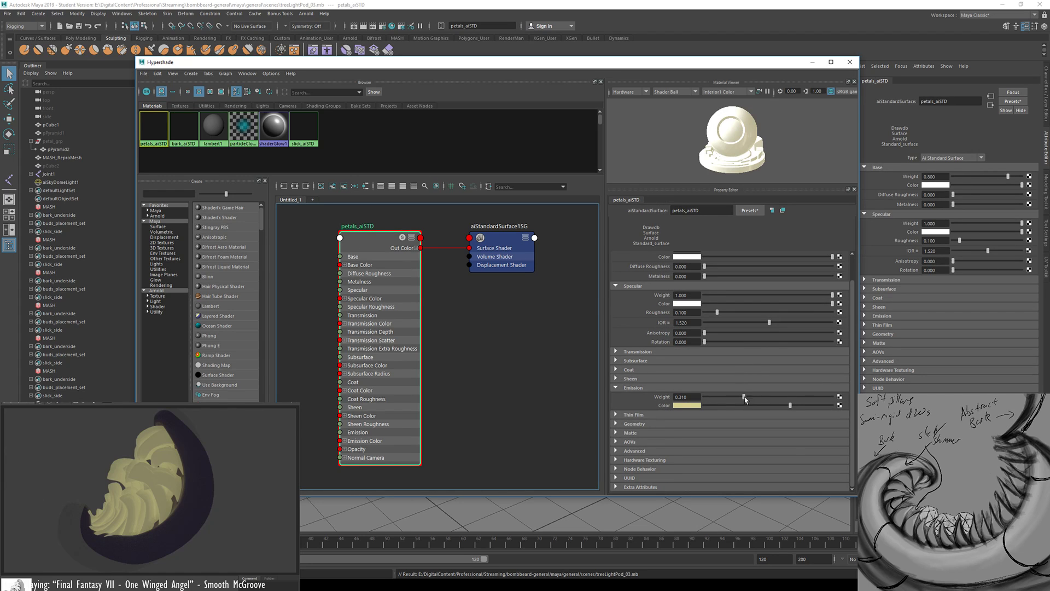
{"action": "left_click_drag", "start_coordinate": [749, 400], "coordinate": [806, 408]}
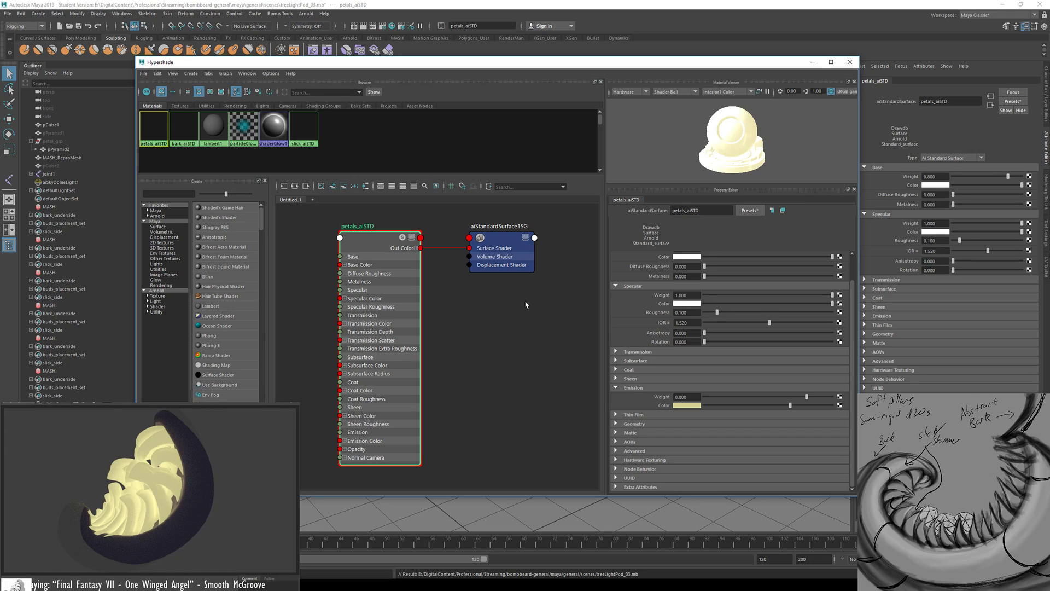
Graph the bark_aiSTD material and replace its settings with the Car_Paint_Metallic preset
{"action": "left_click", "coordinate": [184, 128]}
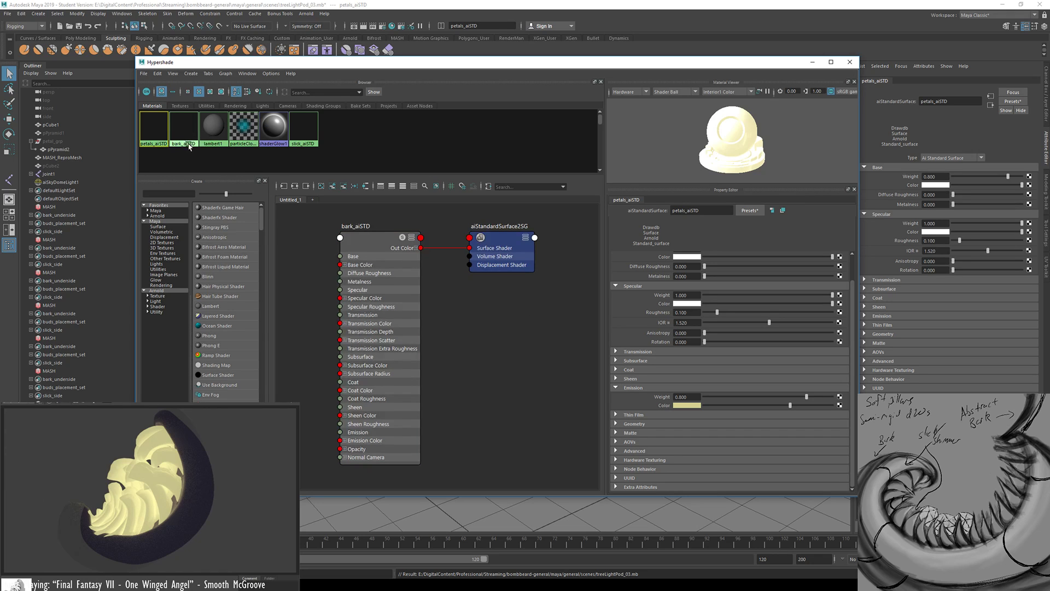
{"action": "left_click", "coordinate": [391, 249]}
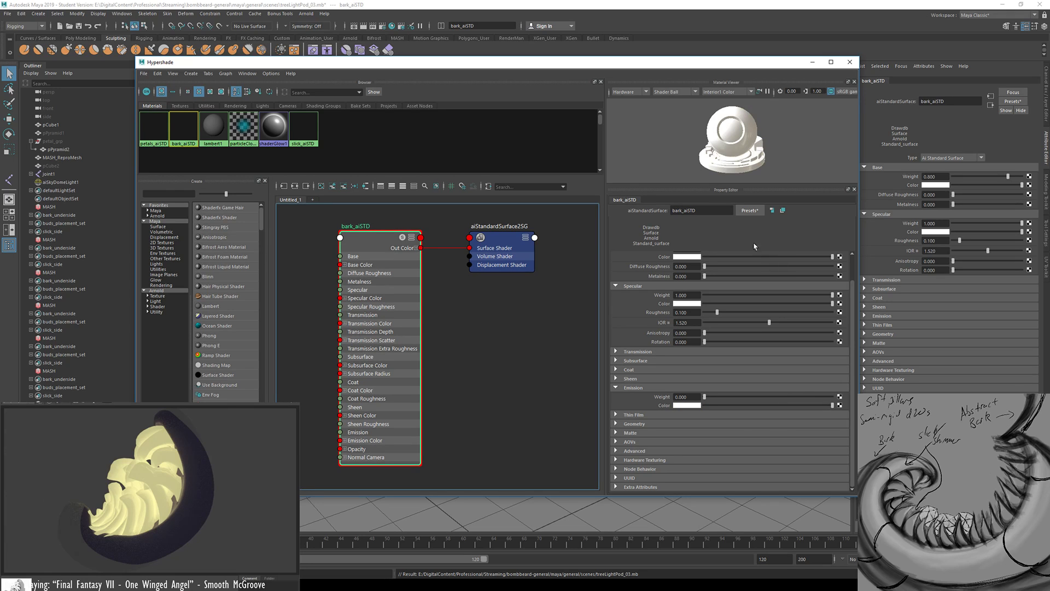
{"action": "left_click", "coordinate": [750, 210]}
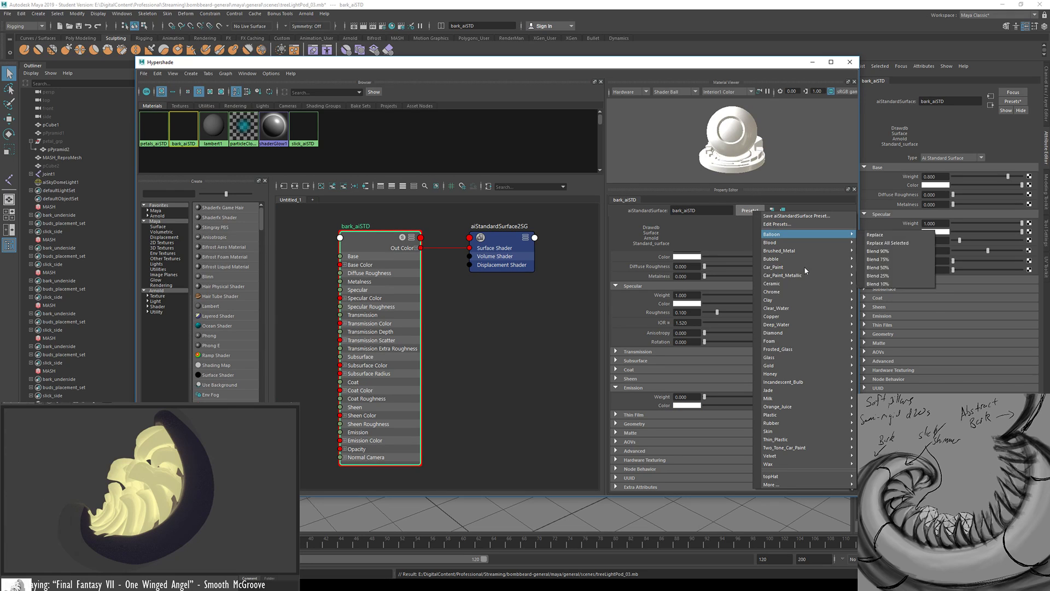
{"action": "mouse_move", "coordinate": [805, 270]}
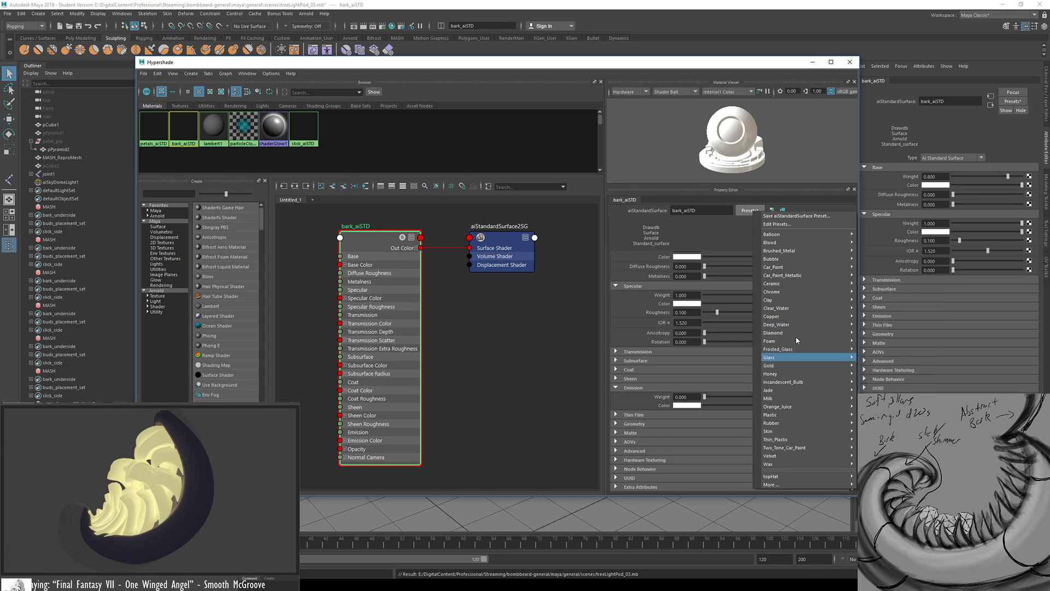
{"action": "mouse_move", "coordinate": [796, 340]}
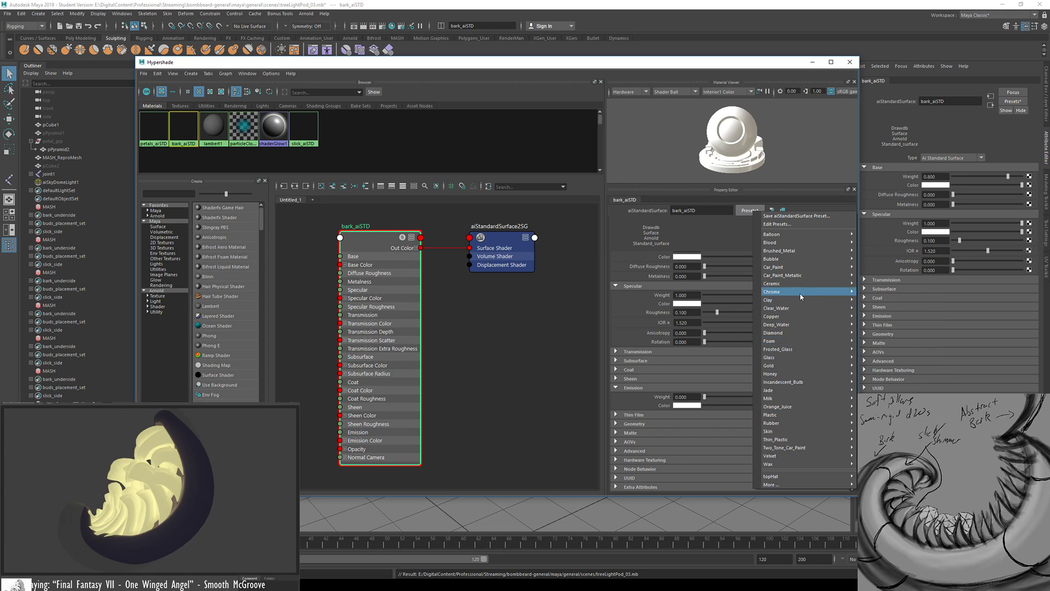
{"action": "mouse_move", "coordinate": [801, 278]}
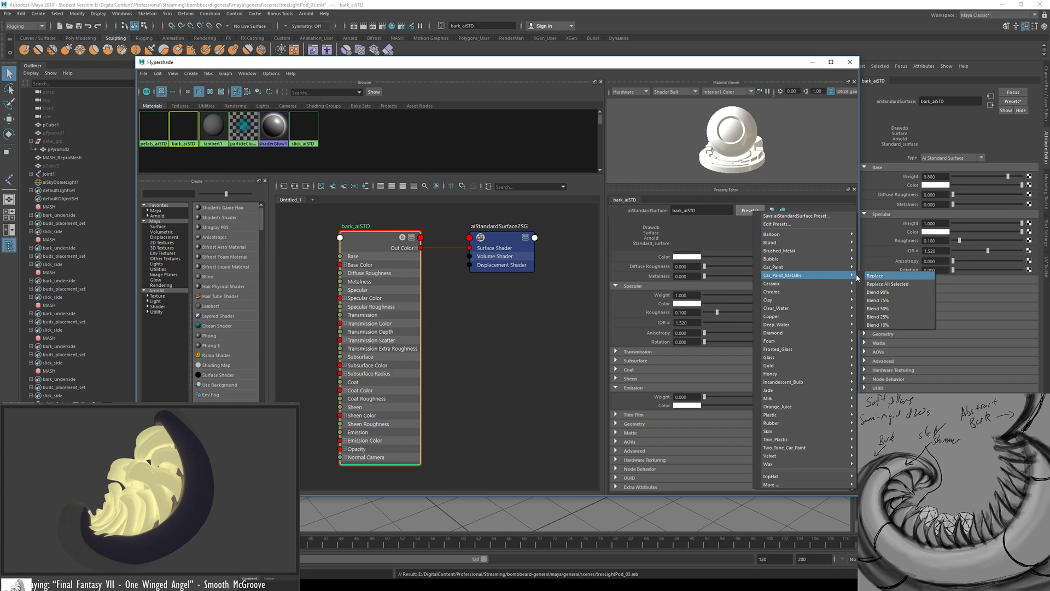
{"action": "left_click", "coordinate": [886, 284]}
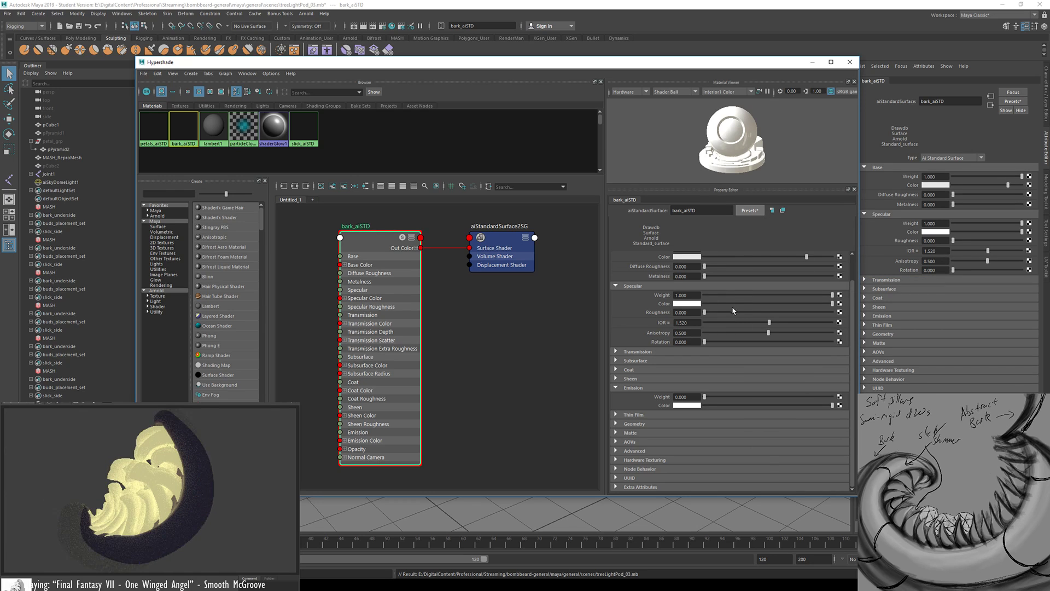
Set the bark_aiSTD specular weight to 0.061 and roughness to 0.765, and adjust its subsurface weight
{"action": "left_click_drag", "start_coordinate": [722, 295], "coordinate": [801, 313]}
{"action": "scroll", "coordinate": [648, 380], "scroll_direction": "up", "scroll_amount": 1}
{"action": "left_click", "coordinate": [647, 388]}
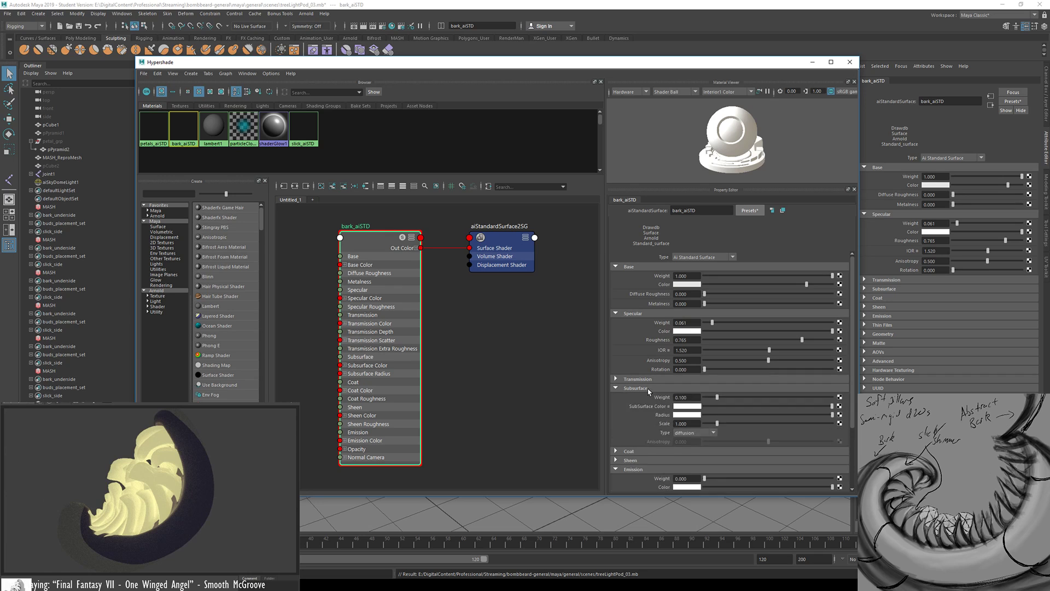
{"action": "left_click_drag", "start_coordinate": [704, 397], "coordinate": [714, 400]}
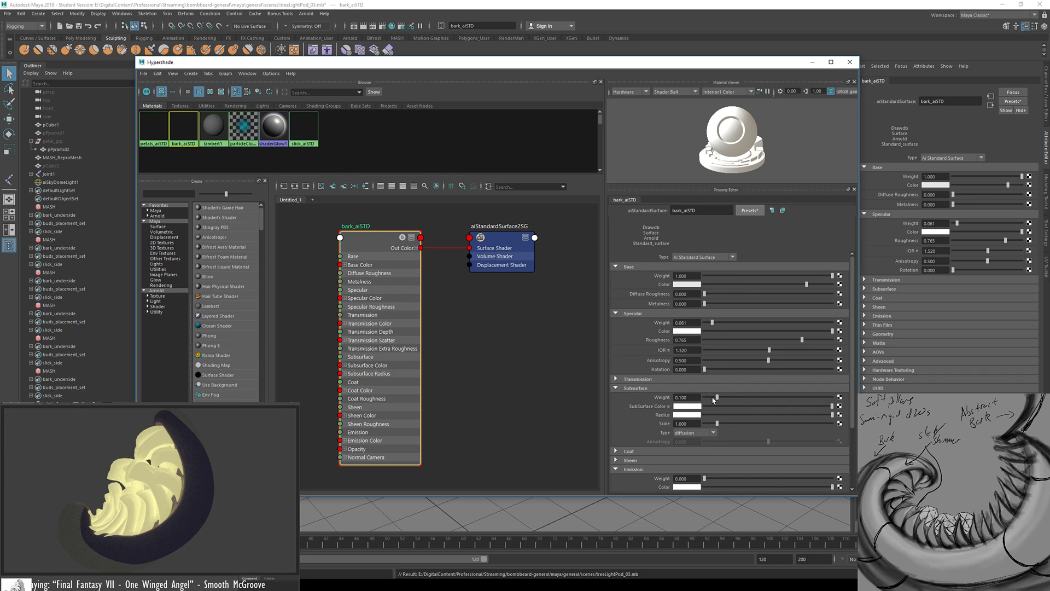
Review the transmission and coat settings of bark_aiSTD, leaving its secondary attribute groups collapsed
{"action": "left_click", "coordinate": [635, 389]}
{"action": "left_click", "coordinate": [642, 380]}
{"action": "left_click", "coordinate": [643, 380]}
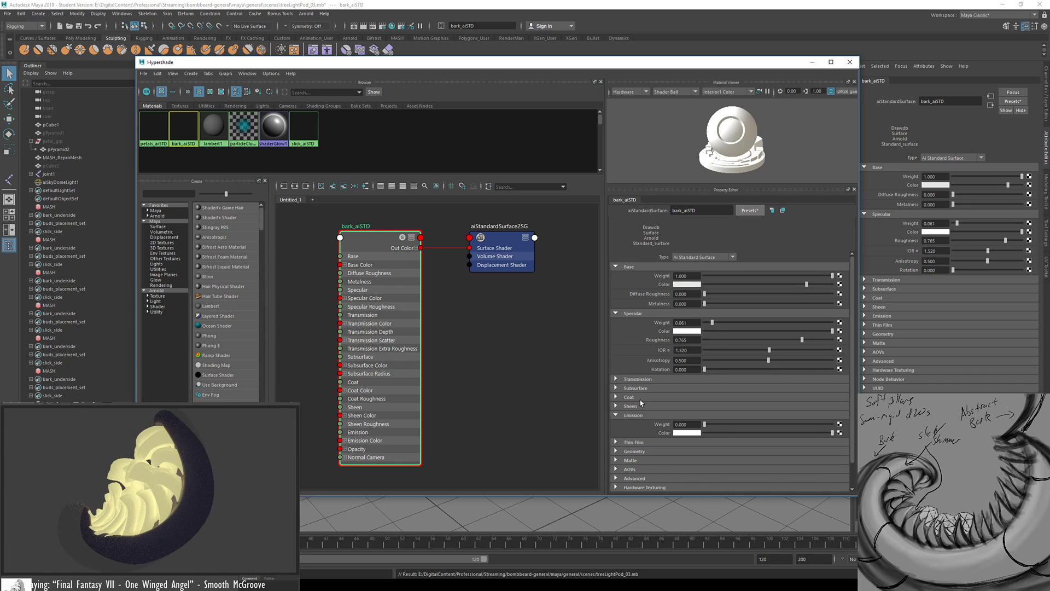
{"action": "left_click", "coordinate": [643, 397]}
{"action": "left_click", "coordinate": [647, 398]}
{"action": "left_click", "coordinate": [653, 415]}
{"action": "left_click", "coordinate": [650, 380]}
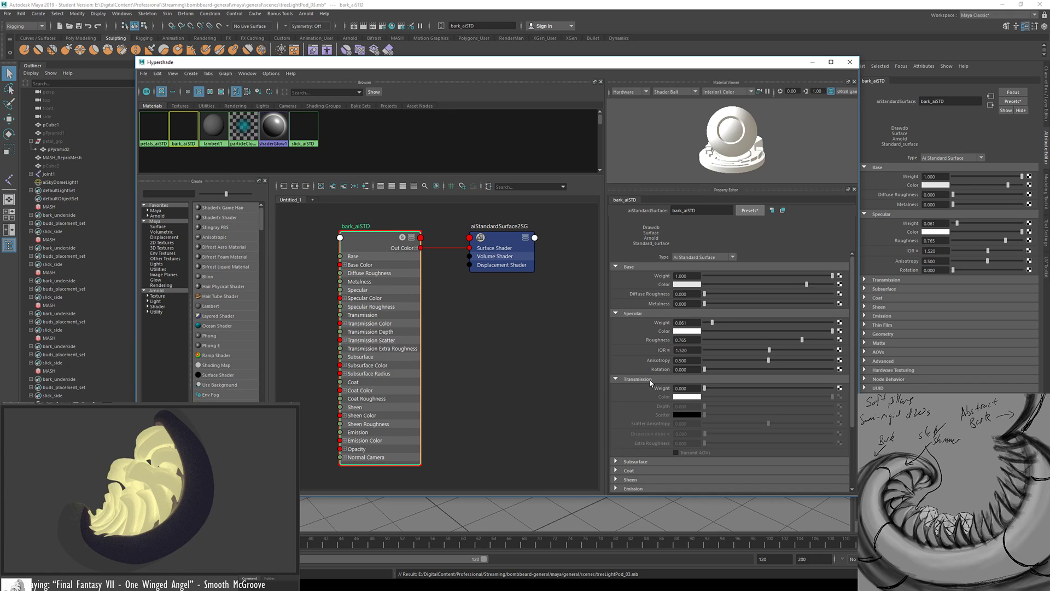
{"action": "left_click", "coordinate": [650, 380]}
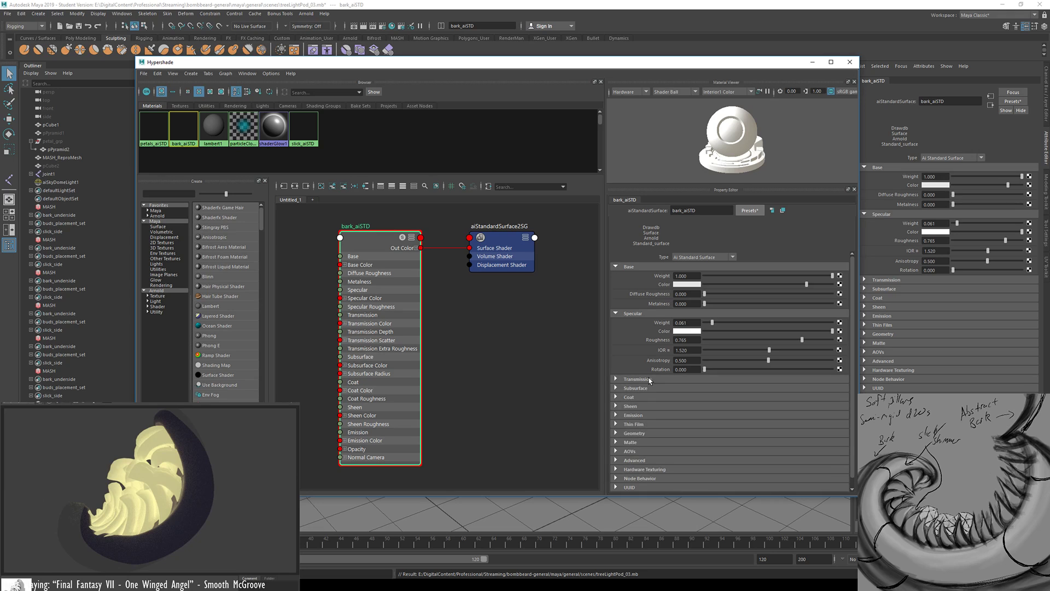
Create a Mountain 2D texture and connect its Out Color to the Base Color of bark_aiSTD
{"action": "left_click", "coordinate": [694, 285]}
{"action": "middle_click_drag", "start_coordinate": [327, 324], "coordinate": [473, 339], "text": "alt"}
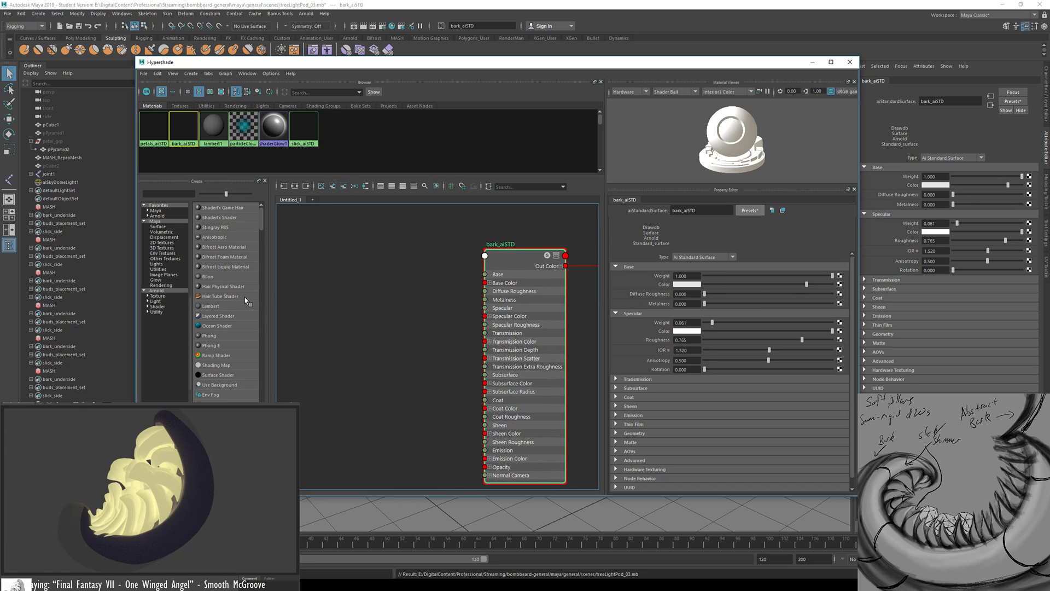
{"action": "left_click", "coordinate": [169, 242]}
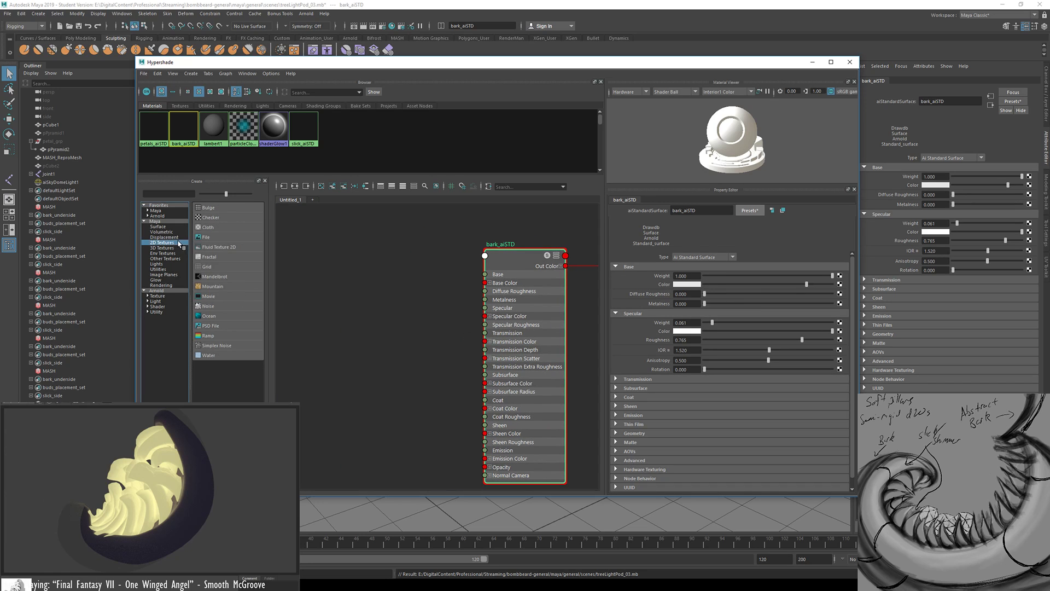
{"action": "left_click", "coordinate": [228, 287]}
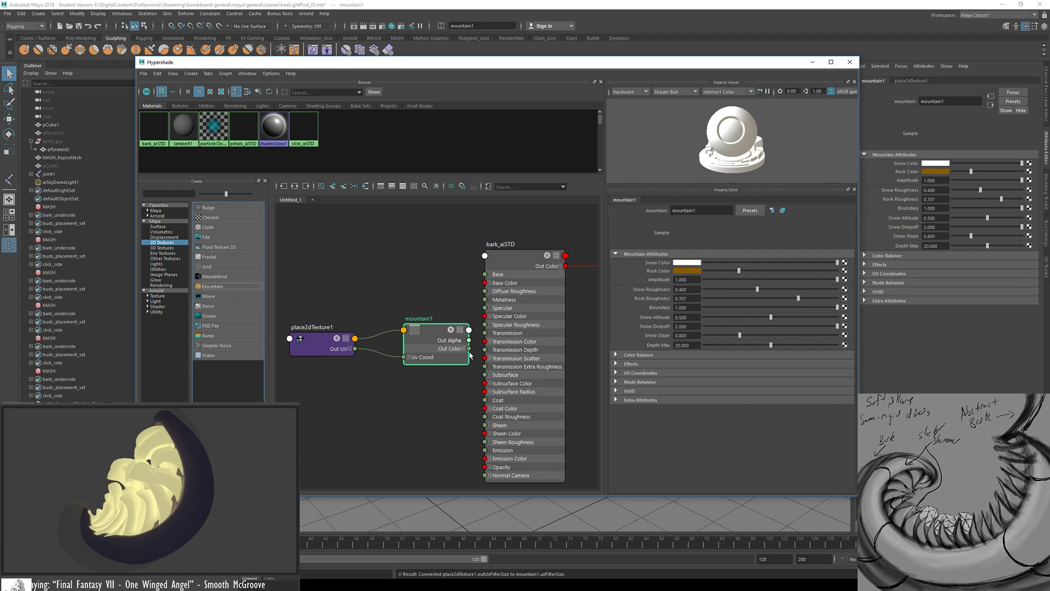
{"action": "left_click_drag", "start_coordinate": [469, 348], "coordinate": [484, 282]}
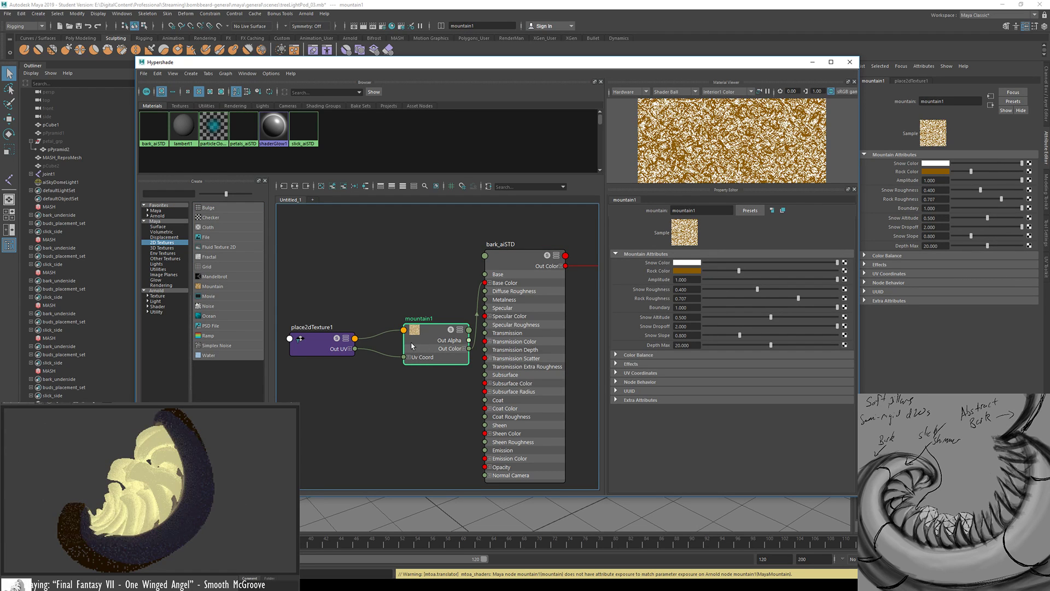
Set the mountain1 snow color to a muted reddish brown and the rock color to a very dark brown
{"action": "left_click", "coordinate": [691, 263]}
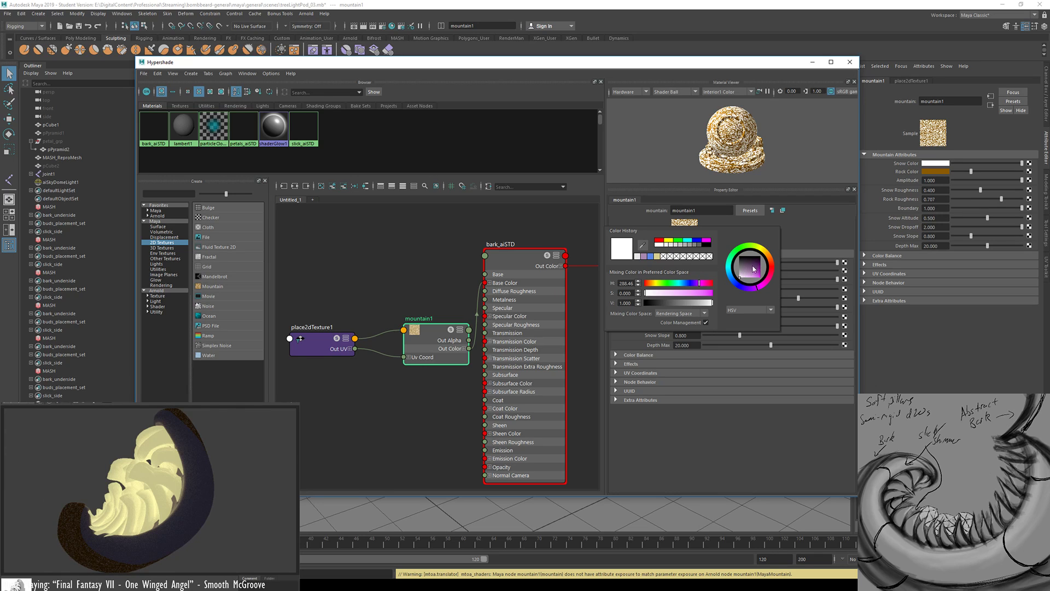
{"action": "left_click", "coordinate": [773, 270]}
{"action": "mouse_move", "coordinate": [747, 279]}
{"action": "left_mouse_down"}
{"action": "mouse_move", "coordinate": [763, 268]}
{"action": "mouse_move", "coordinate": [751, 265]}
{"action": "left_mouse_up"}
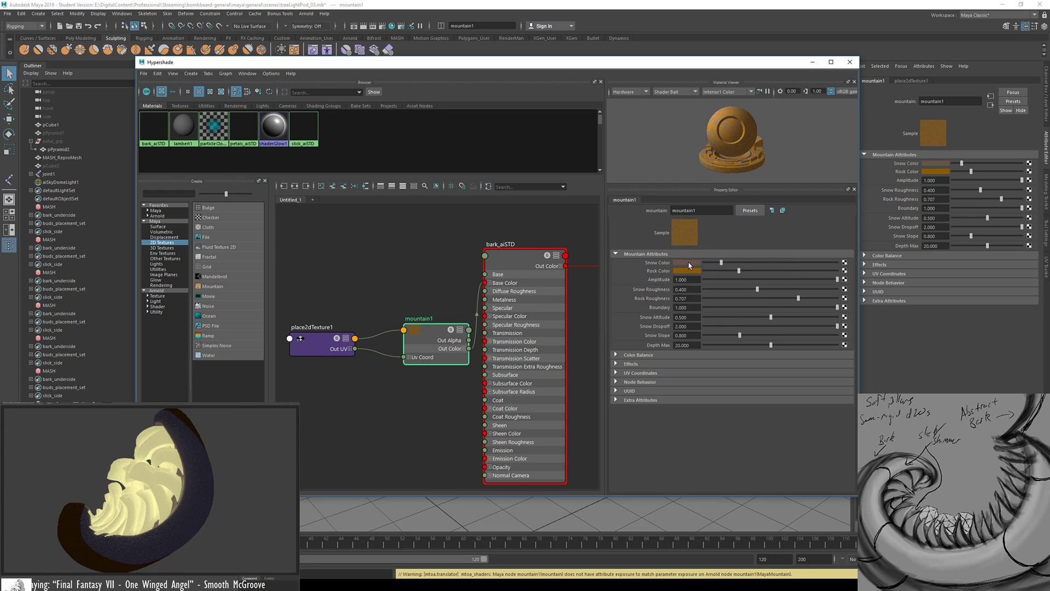
{"action": "left_click", "coordinate": [689, 264]}
{"action": "left_click_drag", "start_coordinate": [779, 268], "coordinate": [783, 272]}
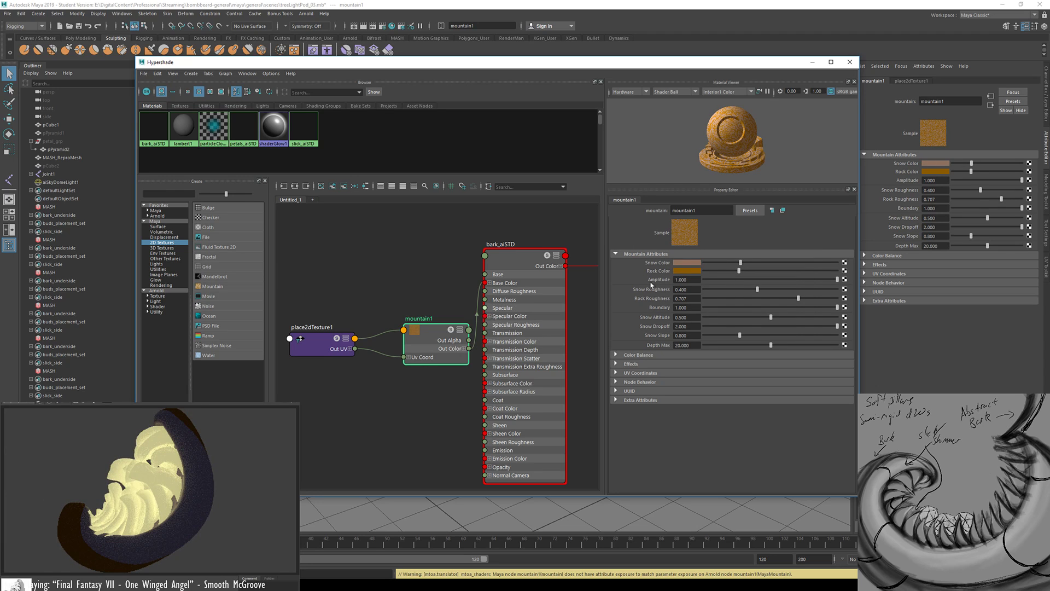
{"action": "left_click", "coordinate": [698, 270]}
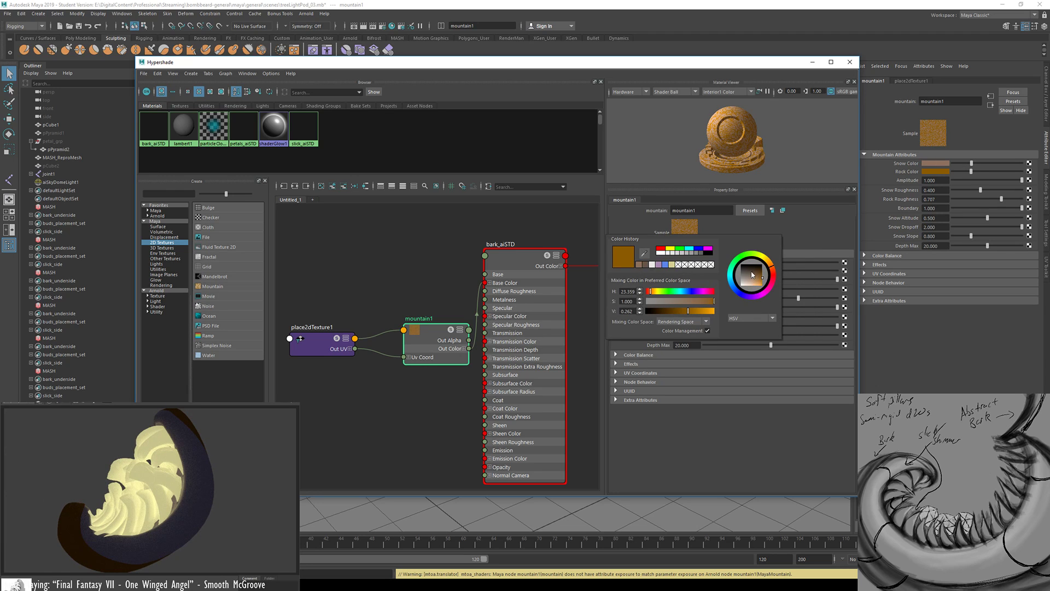
{"action": "left_click_drag", "start_coordinate": [752, 275], "coordinate": [756, 268]}
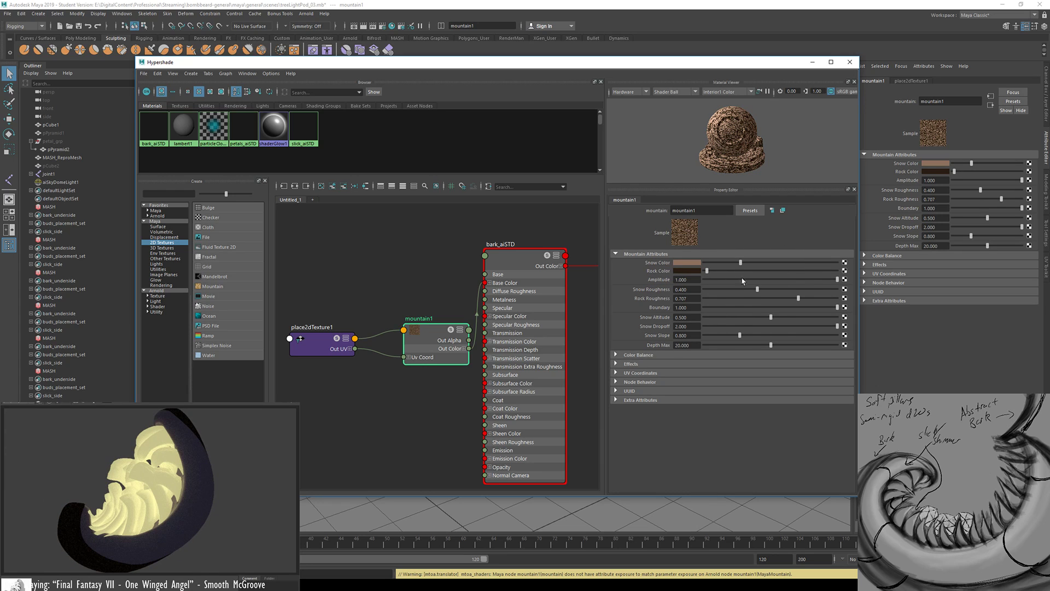
Set mountain1 amplitude to 0.907, snow roughness 0.528, rock roughness 0.696, snow altitude 0.475, snow dropoff 0.472 and depth max 5.106
{"action": "left_click_drag", "start_coordinate": [829, 281], "coordinate": [825, 287]}
{"action": "mouse_move", "coordinate": [758, 291]}
{"action": "left_mouse_down"}
{"action": "mouse_move", "coordinate": [744, 291]}
{"action": "mouse_move", "coordinate": [817, 300]}
{"action": "mouse_move", "coordinate": [774, 301]}
{"action": "left_mouse_up"}
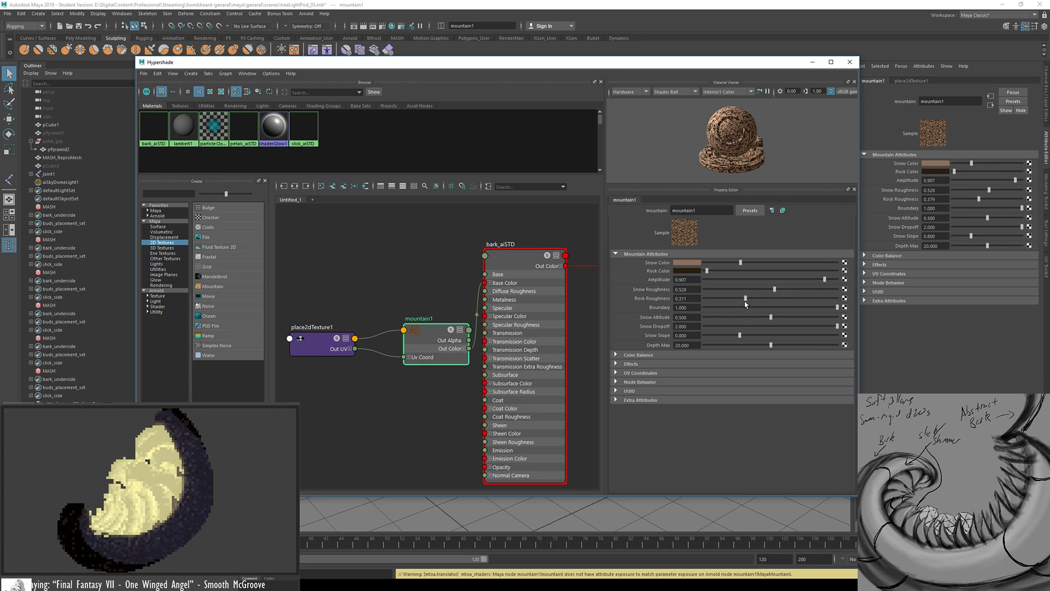
{"action": "left_click_drag", "start_coordinate": [799, 300], "coordinate": [787, 322]}
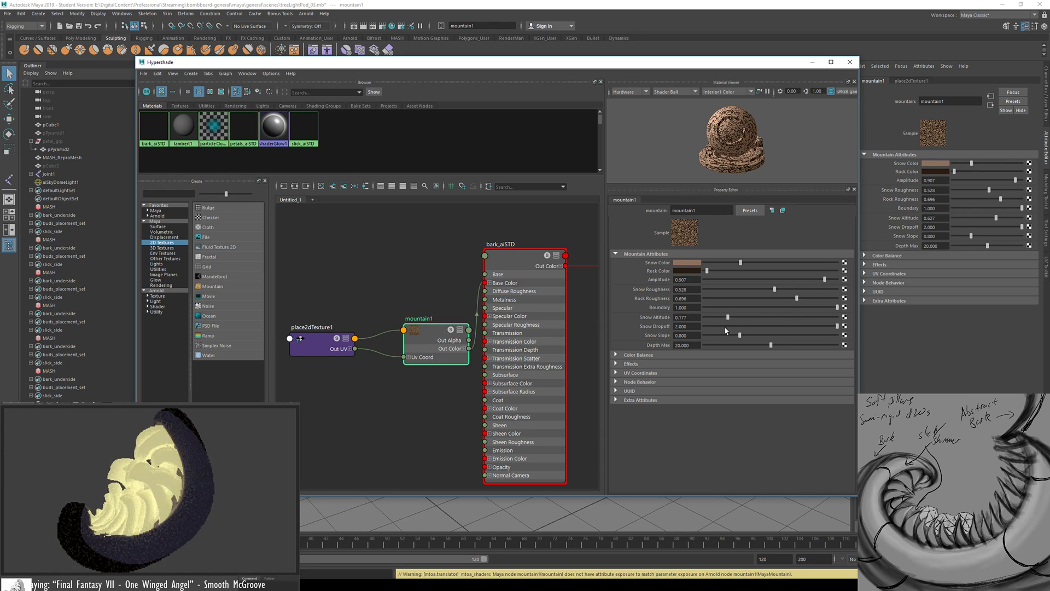
{"action": "mouse_move", "coordinate": [726, 330]}
{"action": "left_mouse_down"}
{"action": "mouse_move", "coordinate": [801, 330]}
{"action": "mouse_move", "coordinate": [729, 337]}
{"action": "left_mouse_up"}
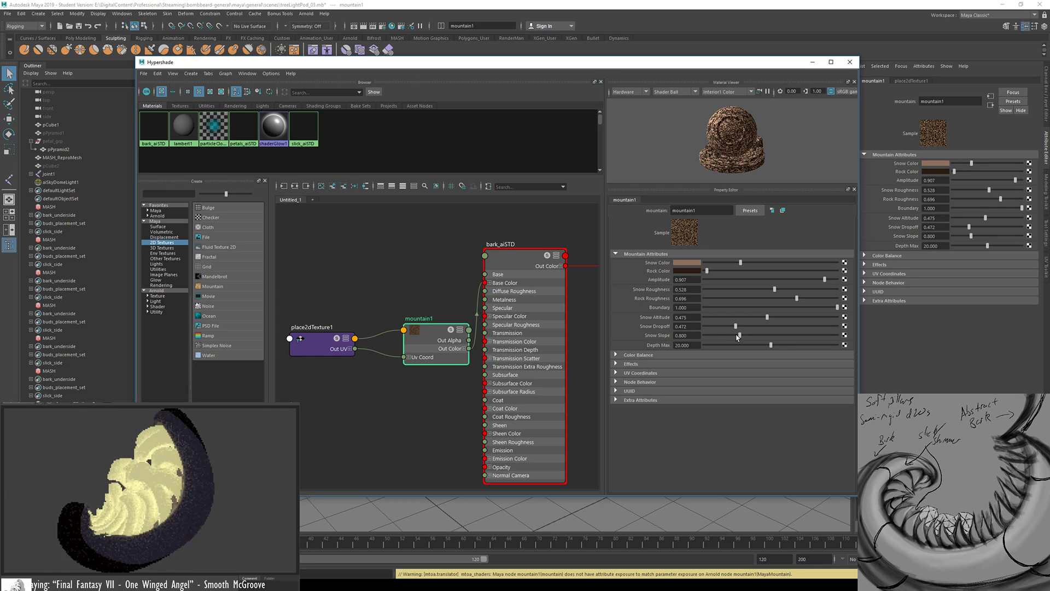
{"action": "left_click_drag", "start_coordinate": [785, 346], "coordinate": [711, 350]}
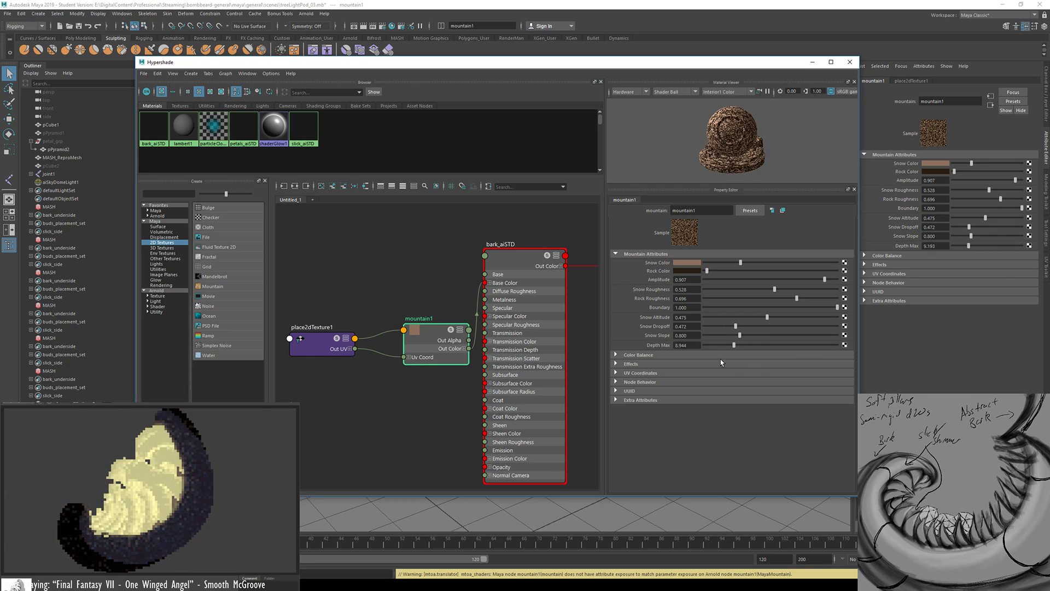
{"action": "left_click_drag", "start_coordinate": [711, 345], "coordinate": [714, 352]}
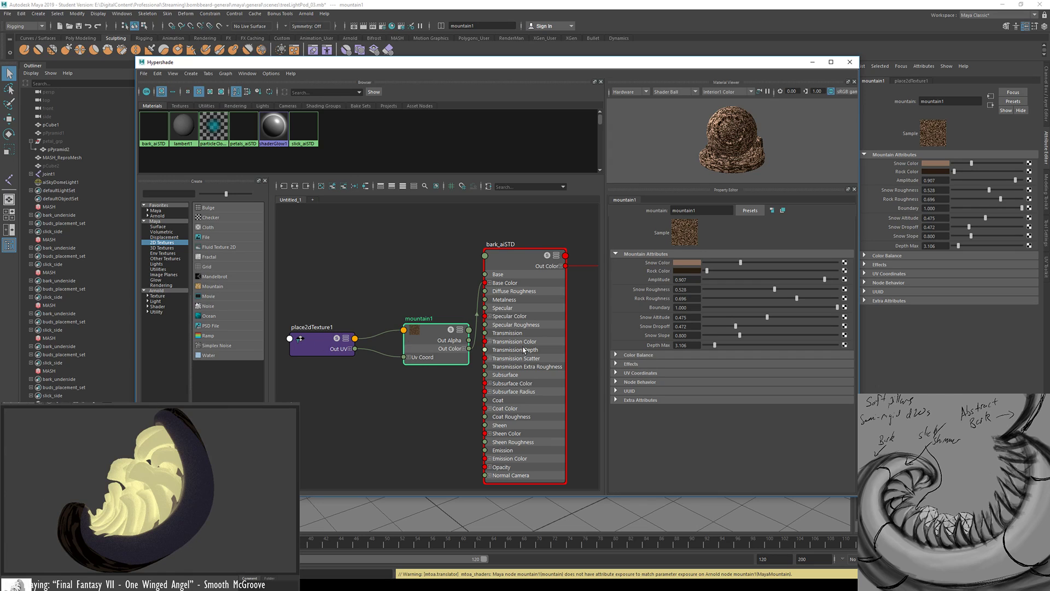
Darken the mountain1 default color slightly and its color gain to grey, set alpha gain to 1.019, and leave Alpha Is Luminance off
{"action": "left_click", "coordinate": [643, 363]}
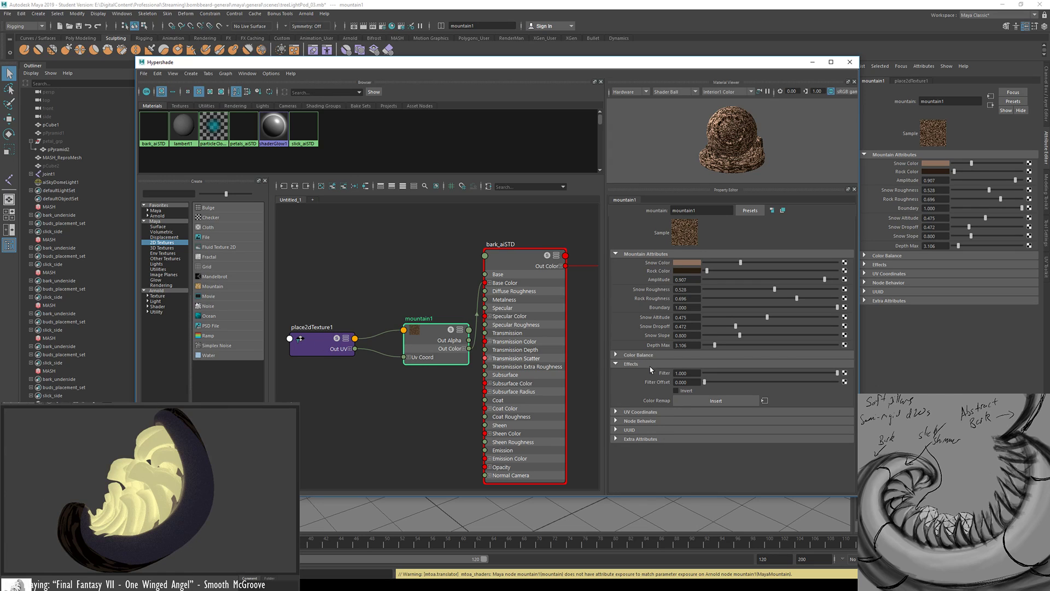
{"action": "left_click", "coordinate": [660, 363]}
{"action": "left_click", "coordinate": [664, 354]}
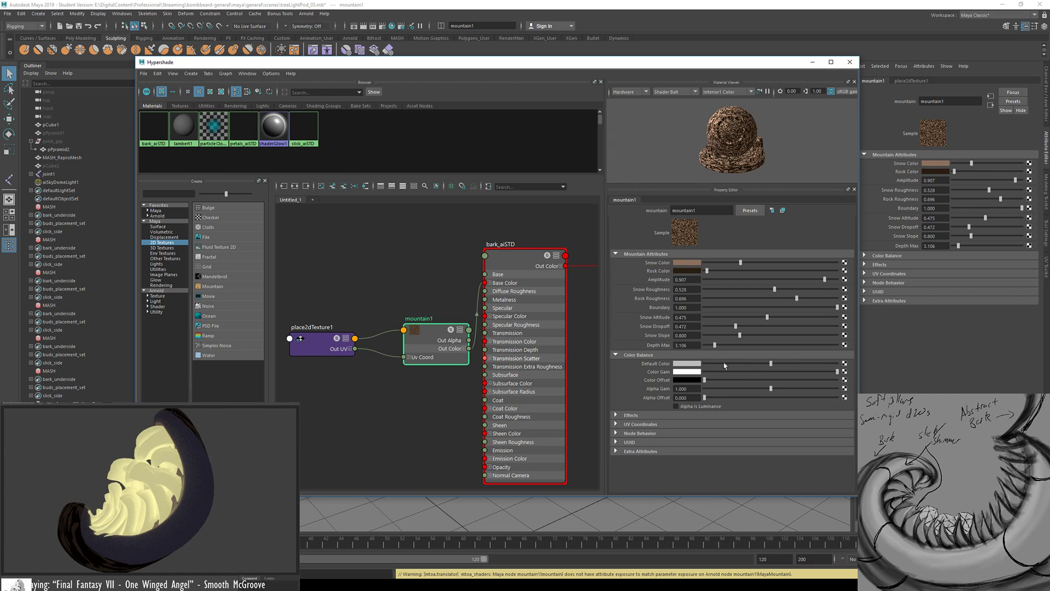
{"action": "mouse_move", "coordinate": [772, 366]}
{"action": "left_mouse_down"}
{"action": "mouse_move", "coordinate": [745, 364]}
{"action": "mouse_move", "coordinate": [809, 365]}
{"action": "mouse_move", "coordinate": [768, 366]}
{"action": "left_mouse_up"}
{"action": "left_click_drag", "start_coordinate": [837, 372], "coordinate": [758, 374]}
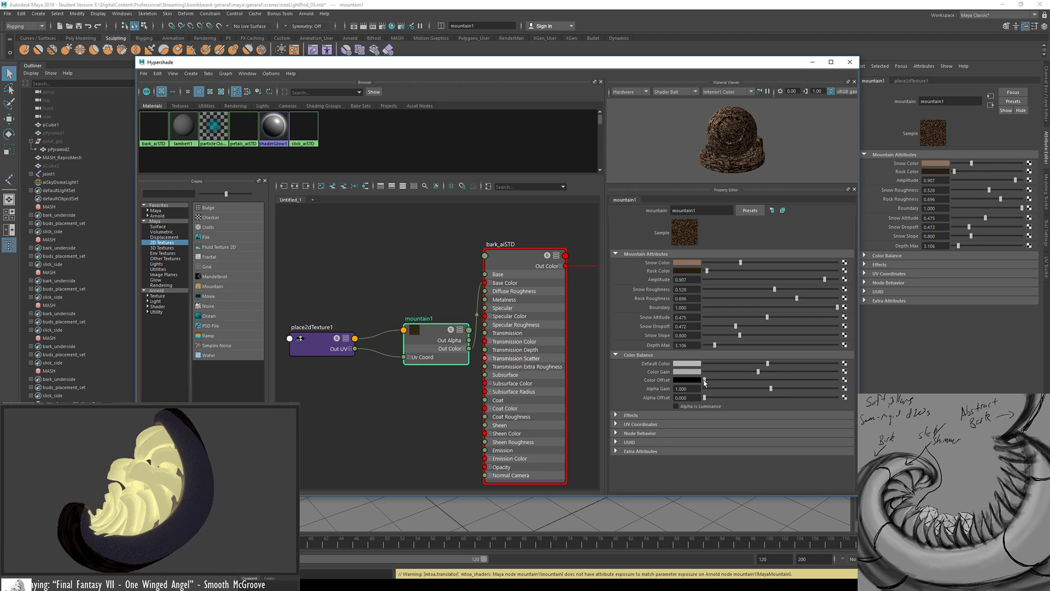
{"action": "mouse_move", "coordinate": [704, 383]}
{"action": "left_mouse_down"}
{"action": "mouse_move", "coordinate": [723, 384]}
{"action": "mouse_move", "coordinate": [704, 389]}
{"action": "left_mouse_up"}
{"action": "mouse_move", "coordinate": [770, 389]}
{"action": "left_mouse_down"}
{"action": "mouse_move", "coordinate": [734, 397]}
{"action": "mouse_move", "coordinate": [765, 397]}
{"action": "left_mouse_up"}
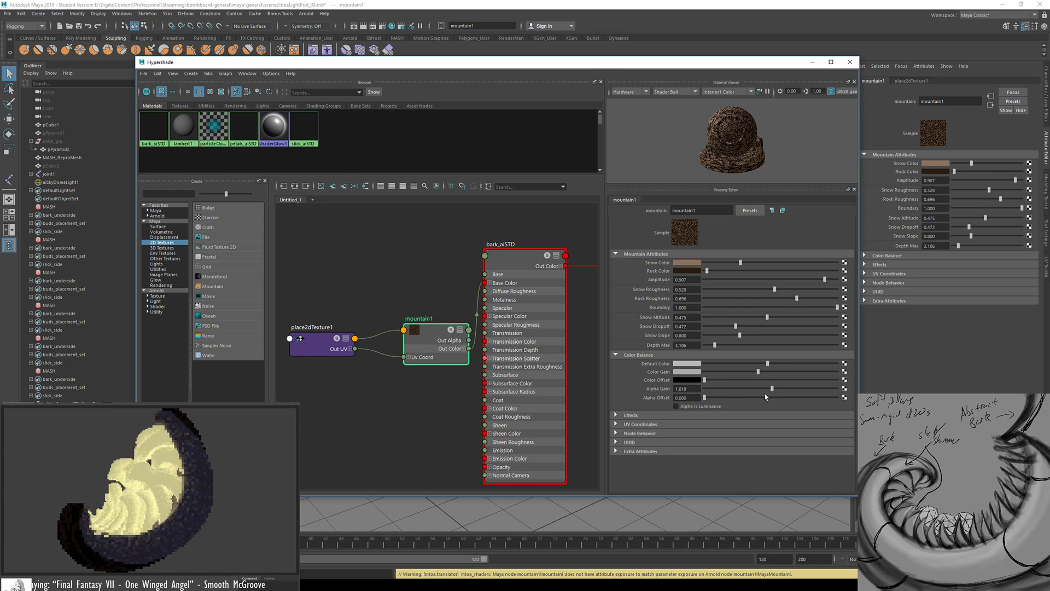
{"action": "left_click", "coordinate": [709, 406]}
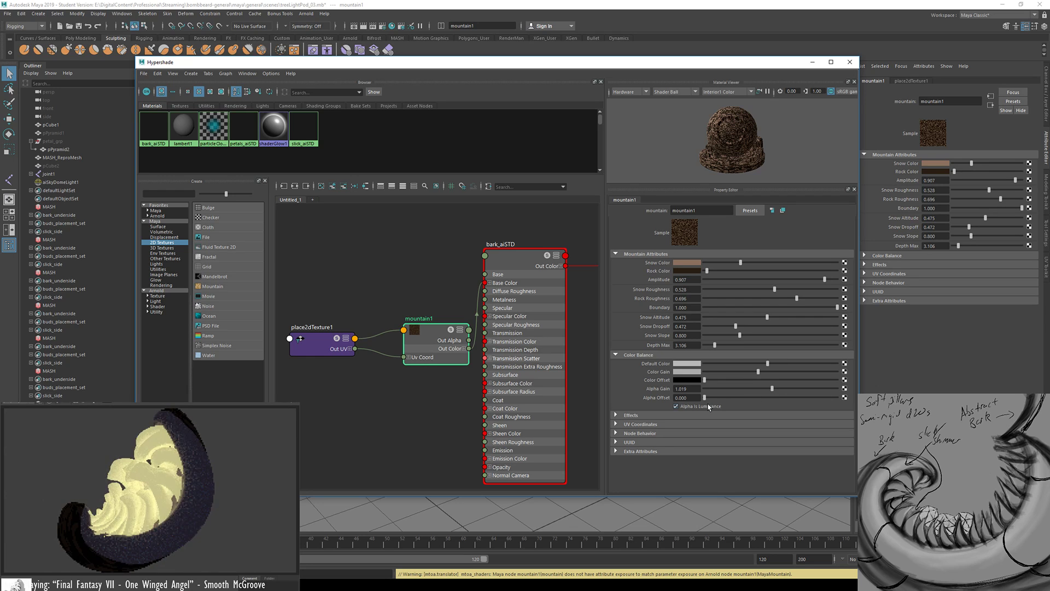
{"action": "left_click", "coordinate": [709, 406]}
Review the place2dTexture1 placement settings and test the filter and invert options in the mountain1 effects
{"action": "left_click", "coordinate": [351, 348]}
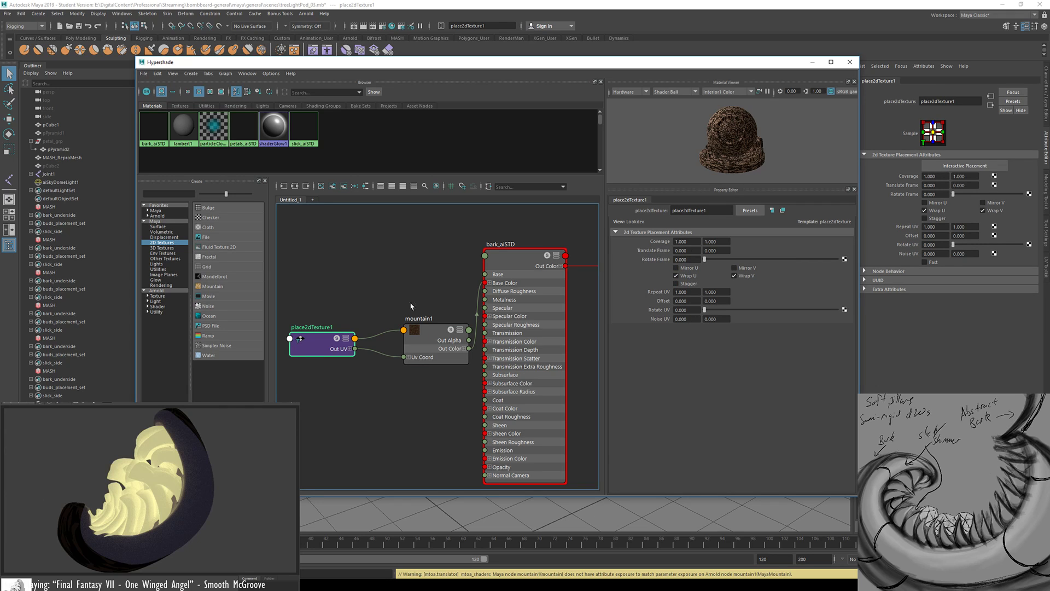
{"action": "left_click", "coordinate": [444, 332]}
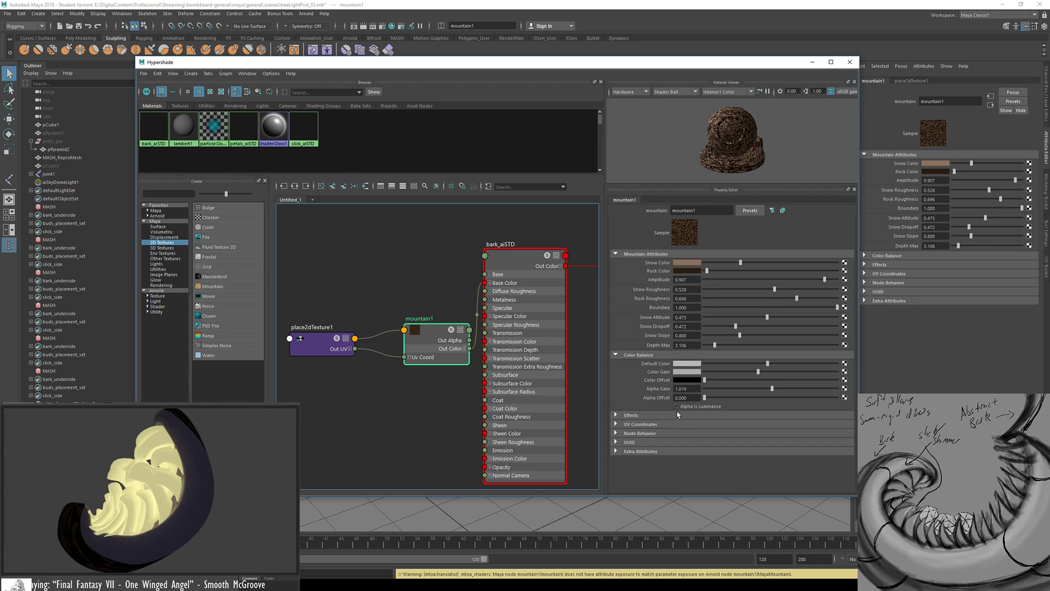
{"action": "left_click", "coordinate": [647, 419]}
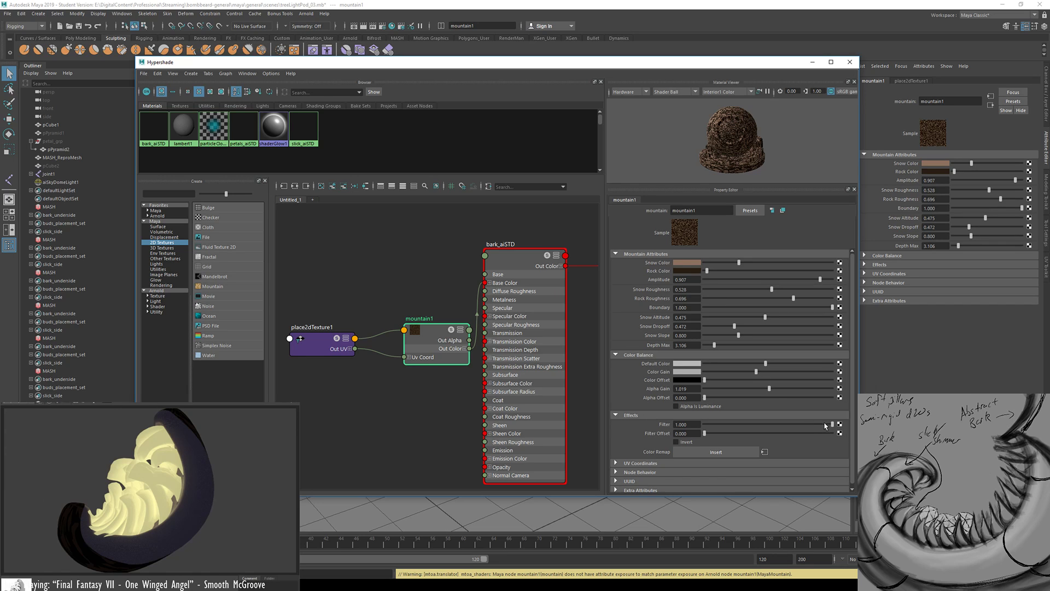
{"action": "left_click_drag", "start_coordinate": [828, 427], "coordinate": [817, 450]}
{"action": "left_click", "coordinate": [677, 443]}
{"action": "left_click", "coordinate": [625, 416]}
{"action": "left_click", "coordinate": [650, 254]}
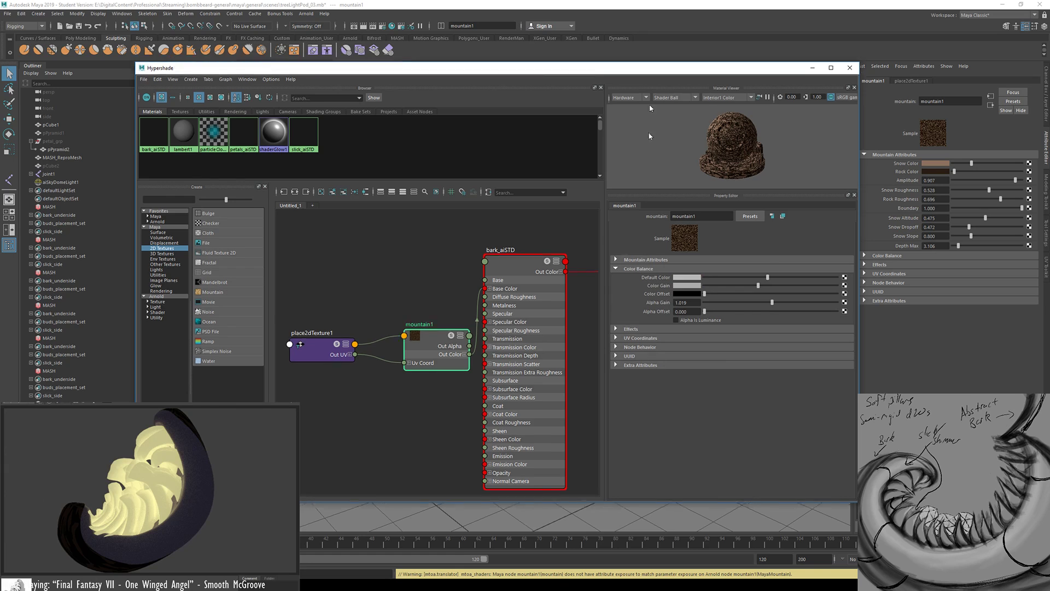
Reposition the Hypershade window and move the mountain1 and place2dTexture1 nodes away from bark_aiSTD to tidy the graph
{"action": "left_click_drag", "start_coordinate": [651, 68], "coordinate": [665, 162]}
{"action": "mouse_move", "coordinate": [658, 101]}
{"action": "left_mouse_down"}
{"action": "mouse_move", "coordinate": [663, 193]}
{"action": "mouse_move", "coordinate": [662, 98]}
{"action": "left_mouse_up"}
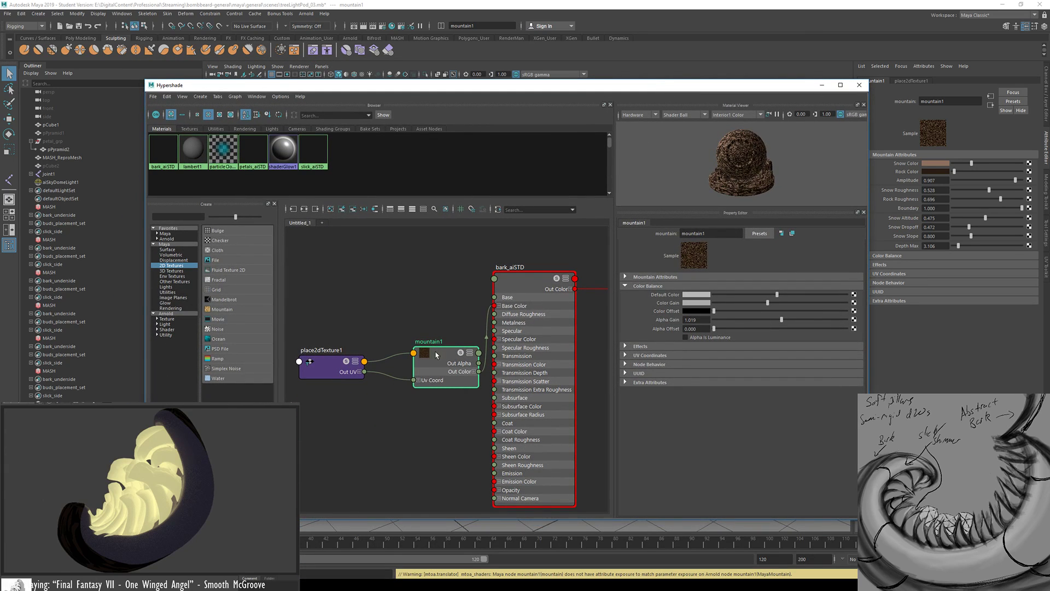
{"action": "left_click_drag", "start_coordinate": [436, 354], "coordinate": [411, 310]}
{"action": "left_click_drag", "start_coordinate": [346, 364], "coordinate": [338, 337]}
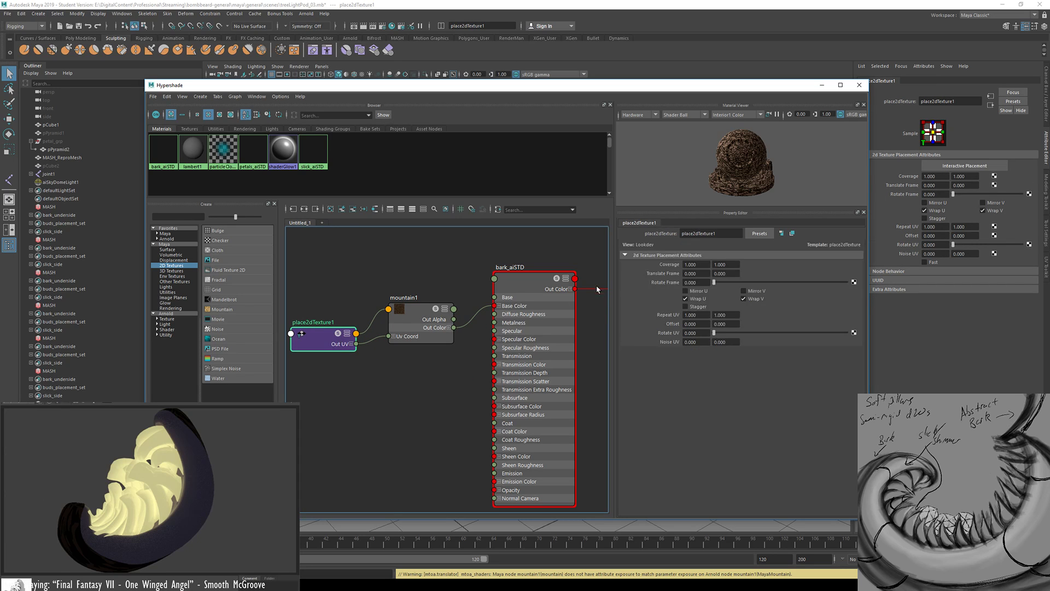
{"action": "left_click", "coordinate": [557, 321]}
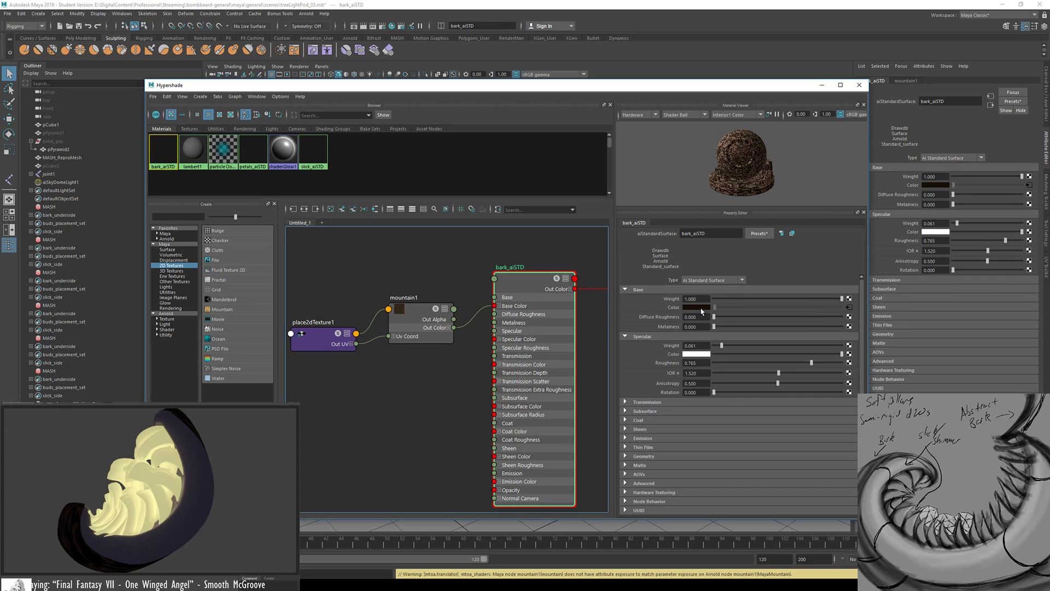
{"action": "left_click_drag", "start_coordinate": [796, 89], "coordinate": [752, 73]}
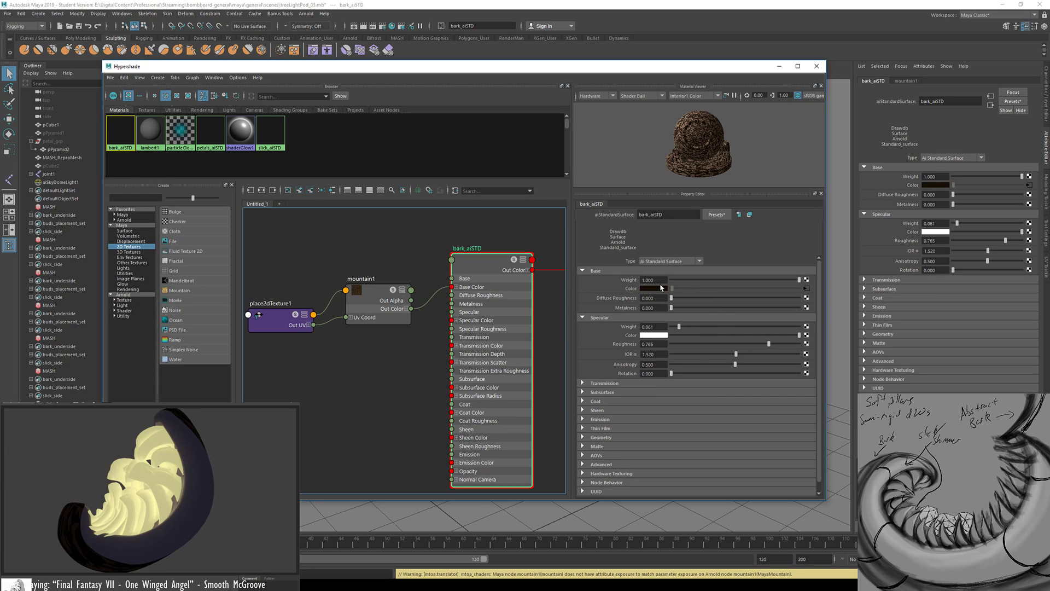
Brighten the color gain of mountain1 to a light grey
{"action": "left_click", "coordinate": [376, 292]}
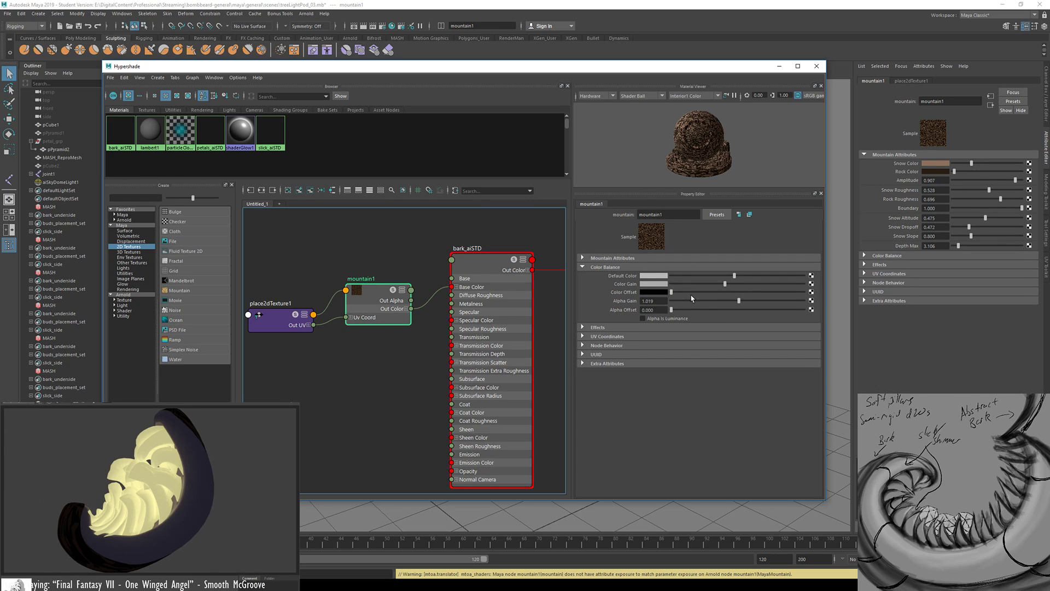
{"action": "left_click_drag", "start_coordinate": [731, 287], "coordinate": [762, 286]}
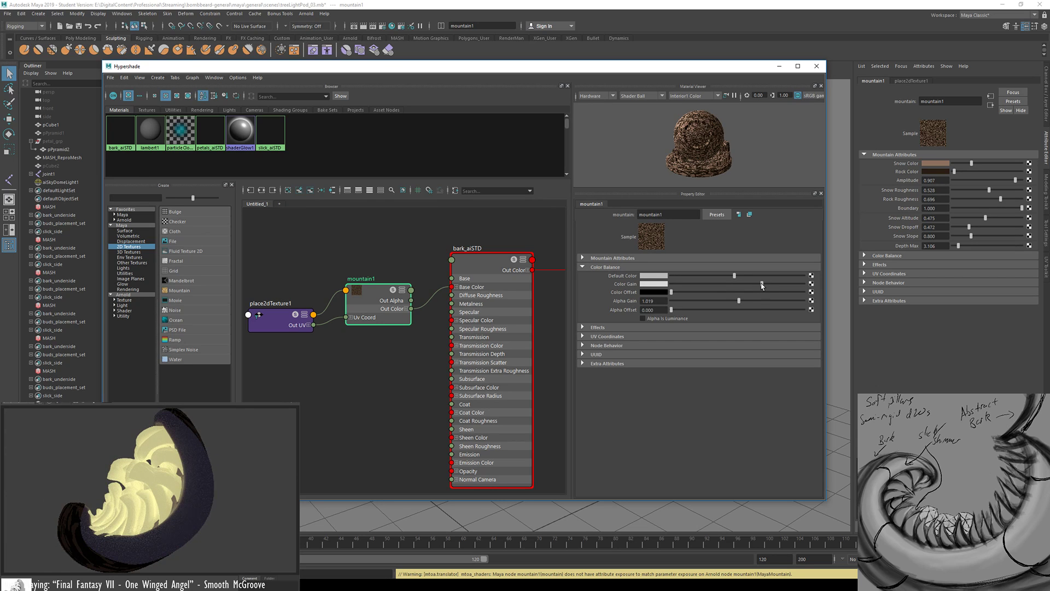
{"action": "left_click_drag", "start_coordinate": [762, 286], "coordinate": [756, 286]}
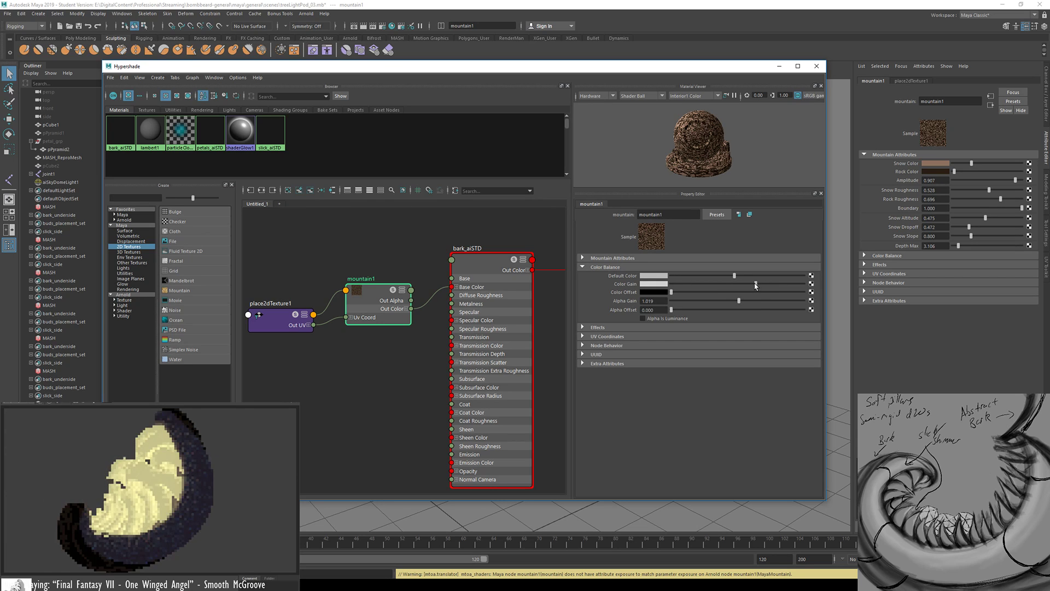
Set the Repeat UV of place2dTexture1 to 3 in both directions
{"action": "left_click", "coordinate": [281, 319]}
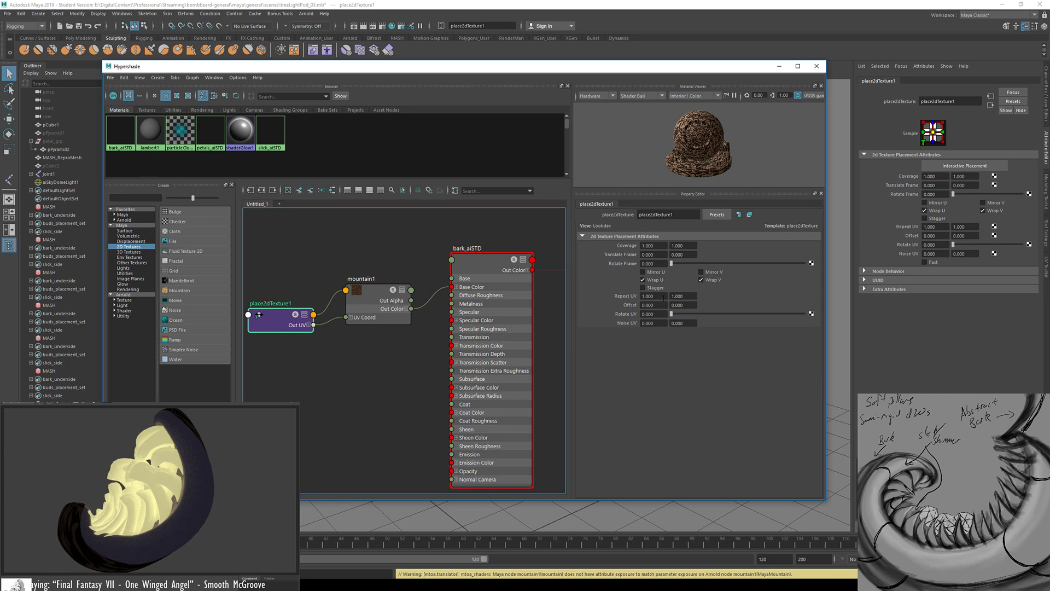
{"action": "left_click_drag", "start_coordinate": [663, 298], "coordinate": [589, 301]}
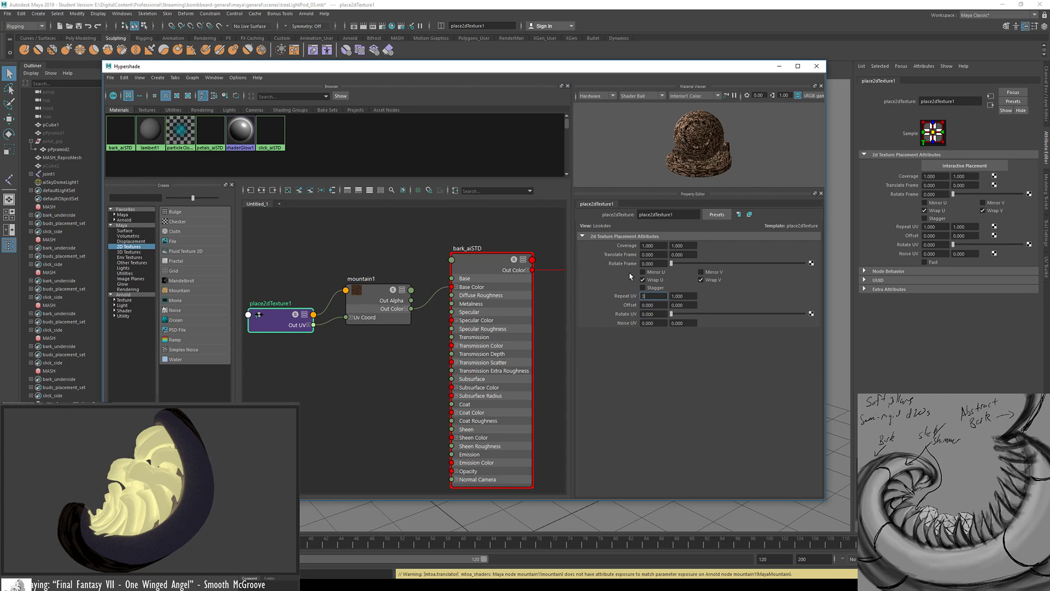
{"action": "type", "text": "3"}
{"action": "key", "text": "Tab"}
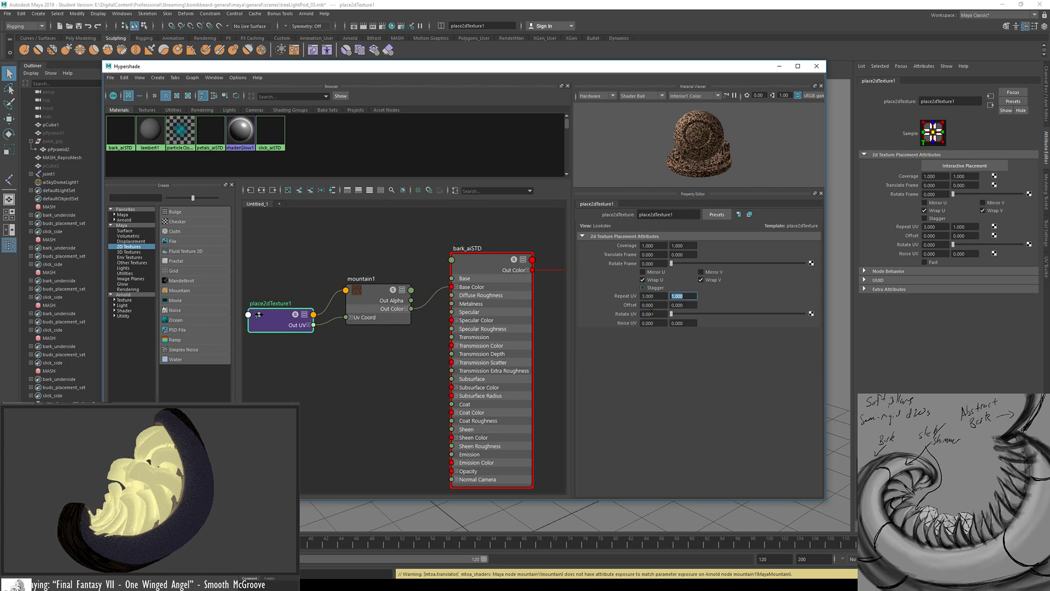
{"action": "type", "text": "3"}
{"action": "key", "text": "Return"}
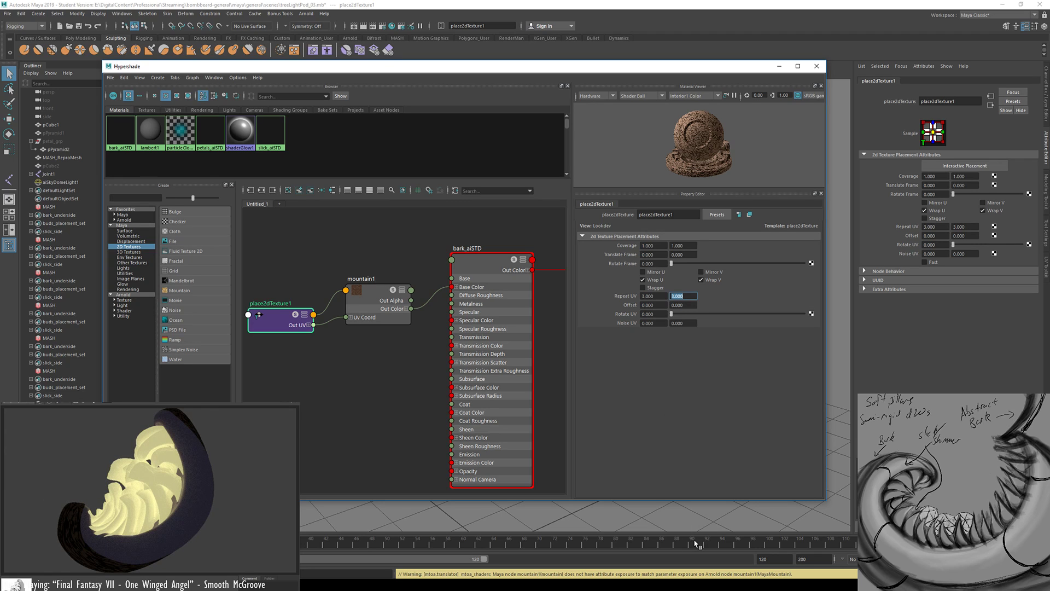
Set the Repeat UV of place2dTexture1 to 5 in both directions
{"action": "left_click", "coordinate": [640, 299]}
{"action": "type", "text": "5"}
{"action": "key", "text": "Tab"}
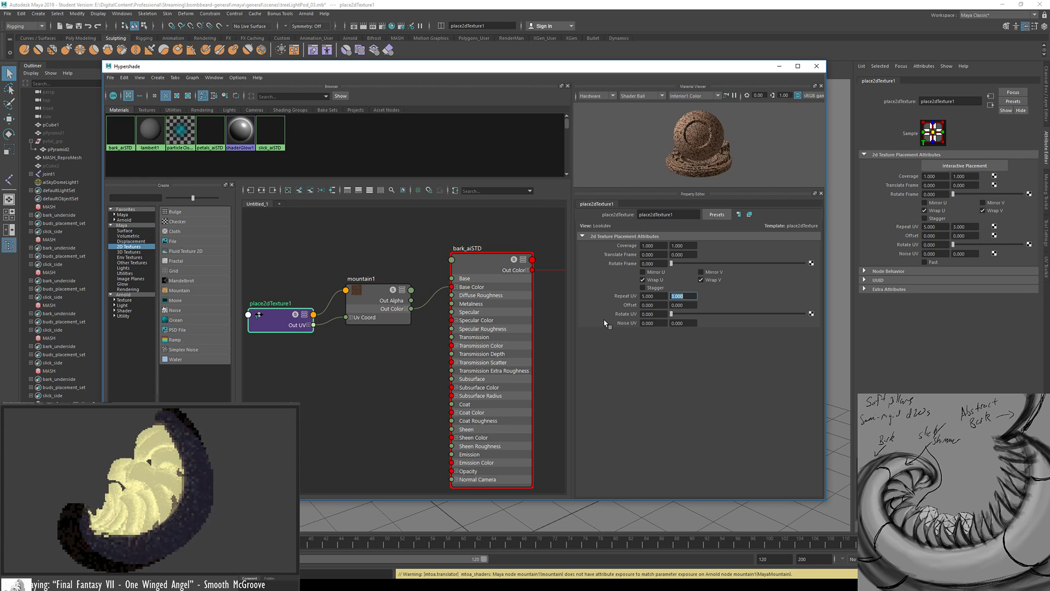
{"action": "type", "text": "5"}
{"action": "key", "text": "Return"}
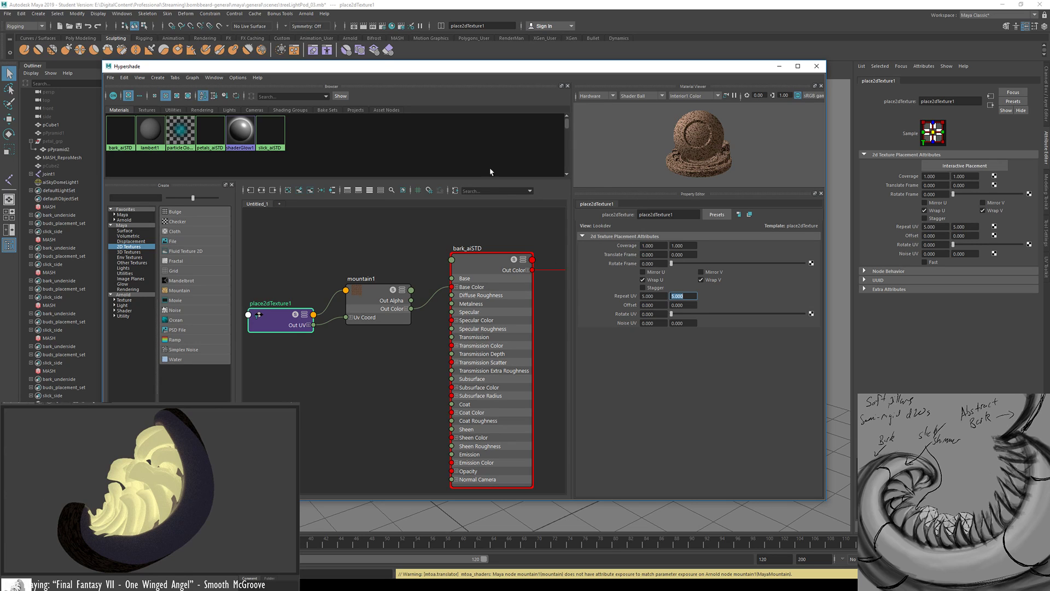
Set the intensity of aiSkyDomeLight1 to 0.1, close the Hypershade and clear the selection
{"action": "left_click", "coordinate": [61, 183]}
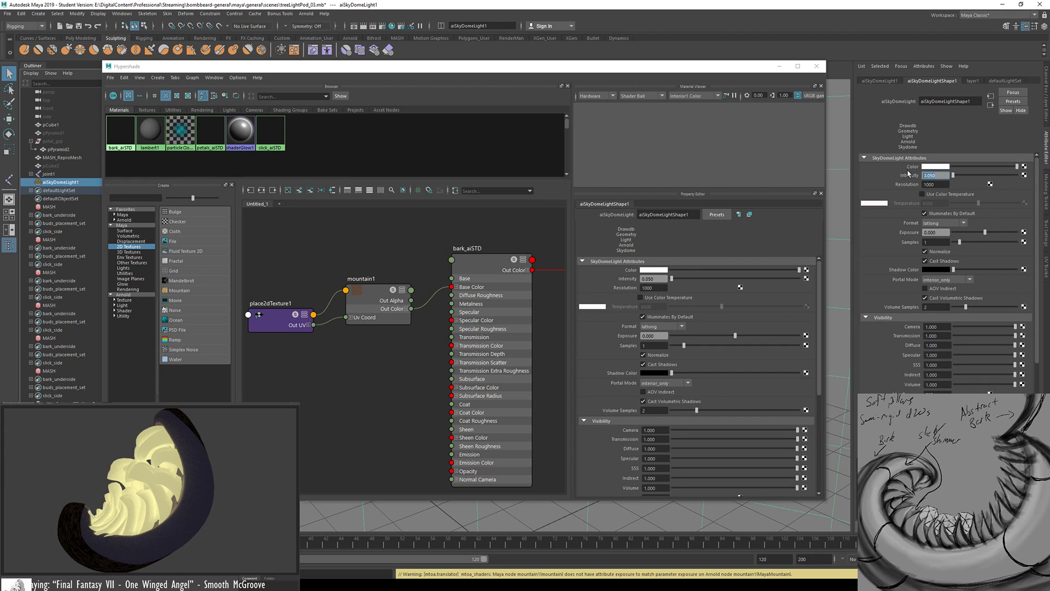
{"action": "key", "text": "Return"}
{"action": "type", "text": ".07"}
{"action": "key", "text": "Return"}
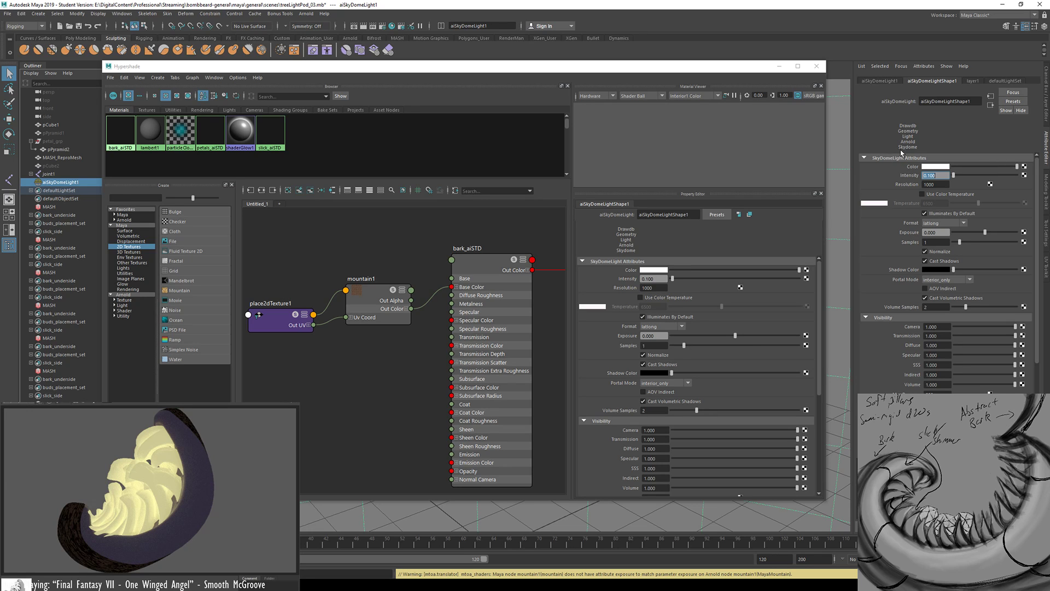
{"action": "left_click", "coordinate": [816, 66]}
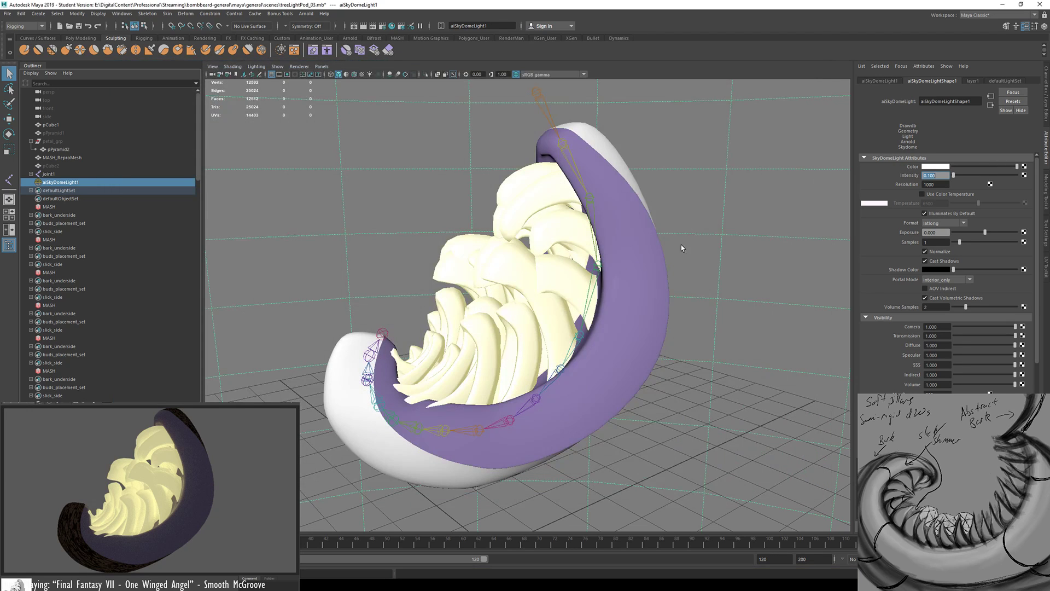
{"action": "left_click", "coordinate": [685, 242]}
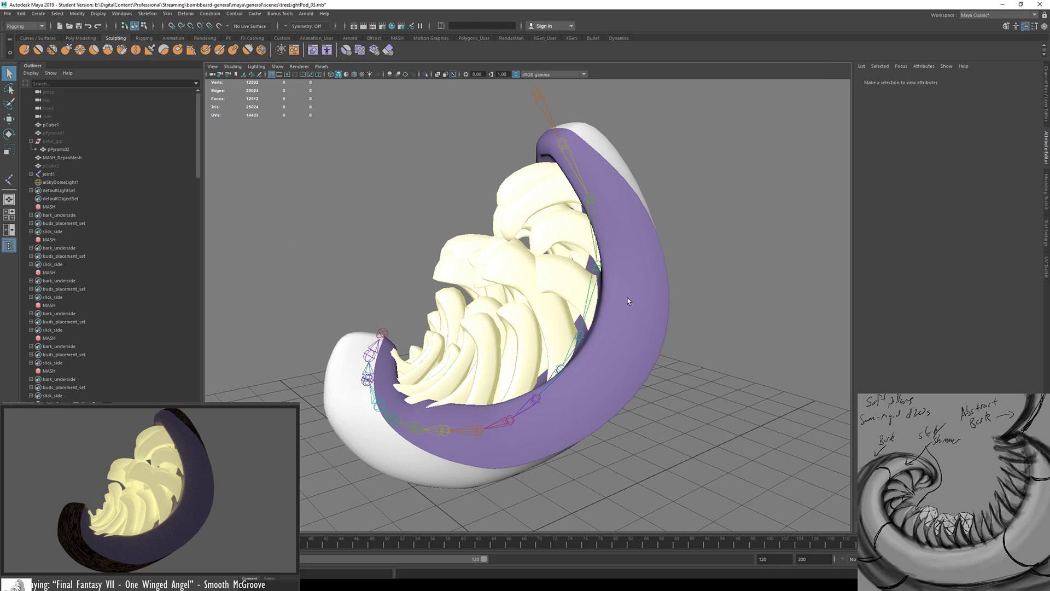
Create a polygon cube and raise it to the height of the pod's petals
{"action": "left_click_drag", "start_coordinate": [615, 307], "coordinate": [576, 300], "text": "alt"}
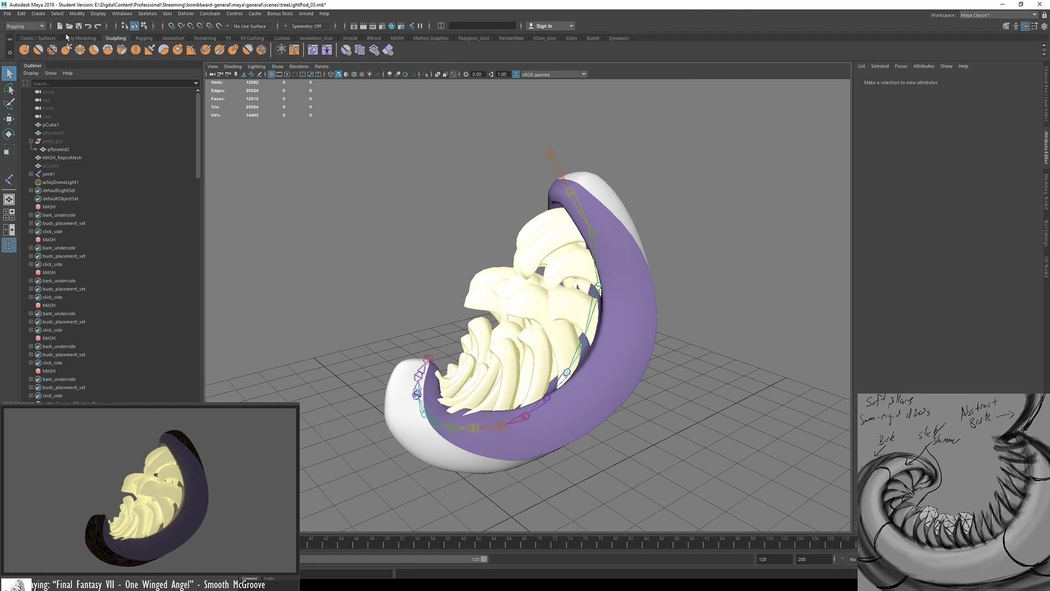
{"action": "right_click", "coordinate": [354, 231], "text": "shift"}
{"action": "right_click_drag", "start_coordinate": [354, 231], "coordinate": [347, 259], "text": "shift"}
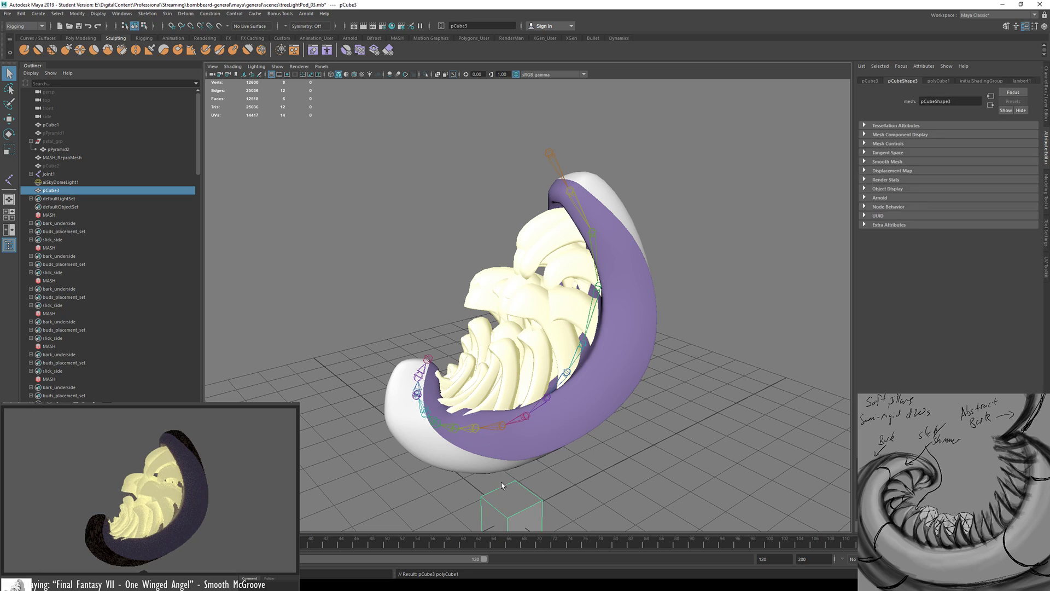
{"action": "key", "text": "w"}
{"action": "left_click_drag", "start_coordinate": [512, 486], "coordinate": [545, 236]}
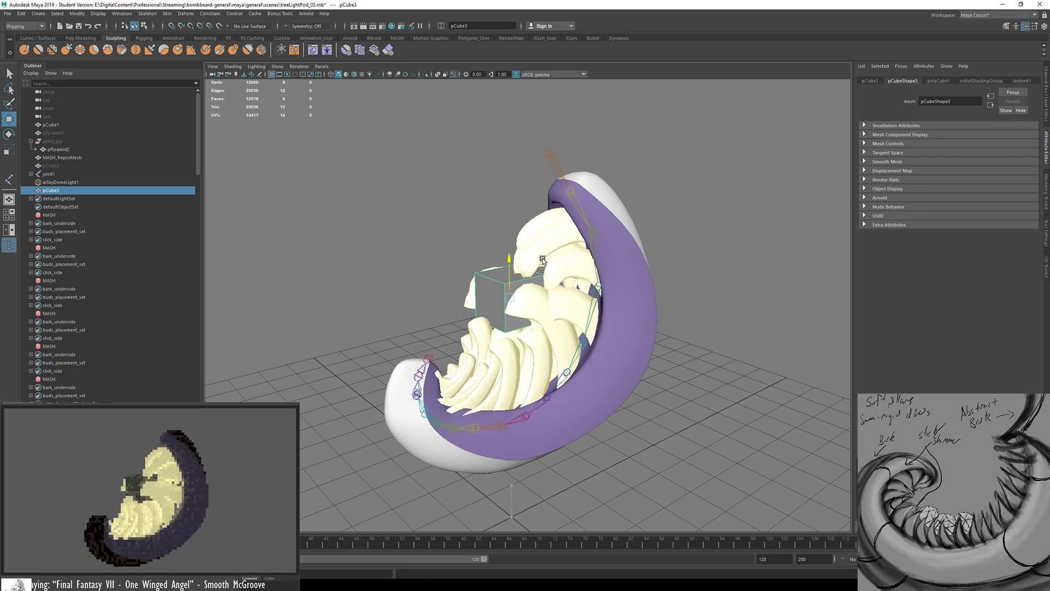
Scale the new cube up uniformly until it encloses the whole pod like a room
{"action": "key", "text": "r"}
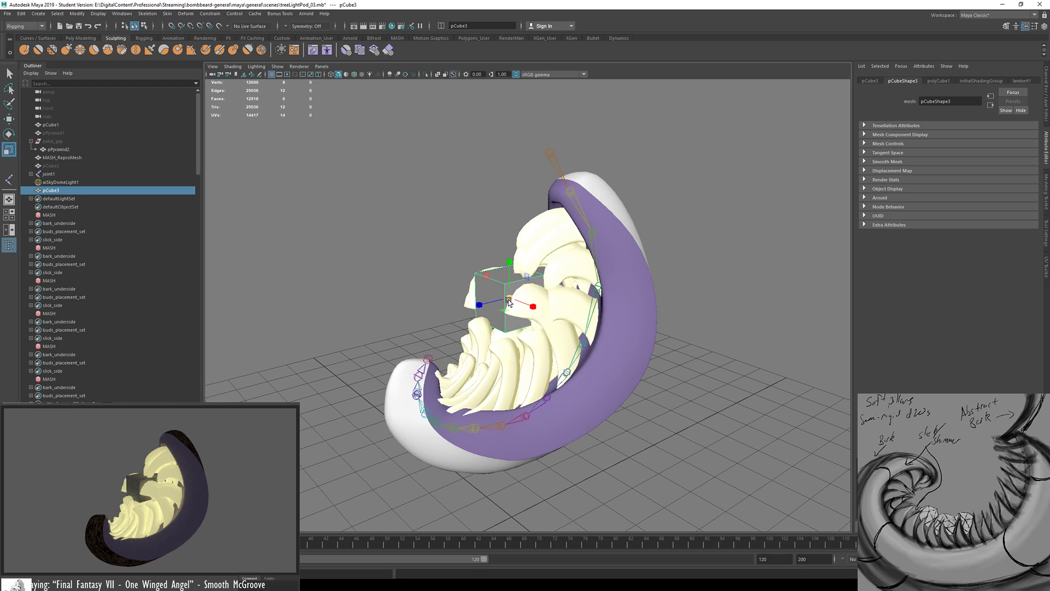
{"action": "middle_click_drag", "start_coordinate": [573, 315], "coordinate": [978, 331]}
{"action": "key", "text": "ctrl+z"}
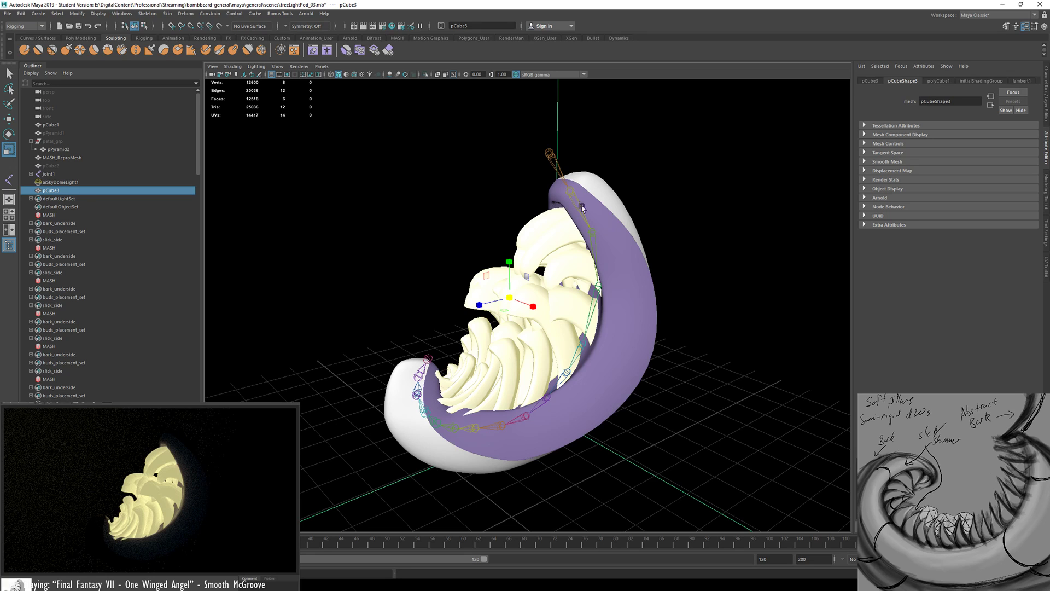
Delete the top face of the enclosing cube
{"action": "left_click_drag", "start_coordinate": [548, 153], "coordinate": [563, 191], "text": "alt"}
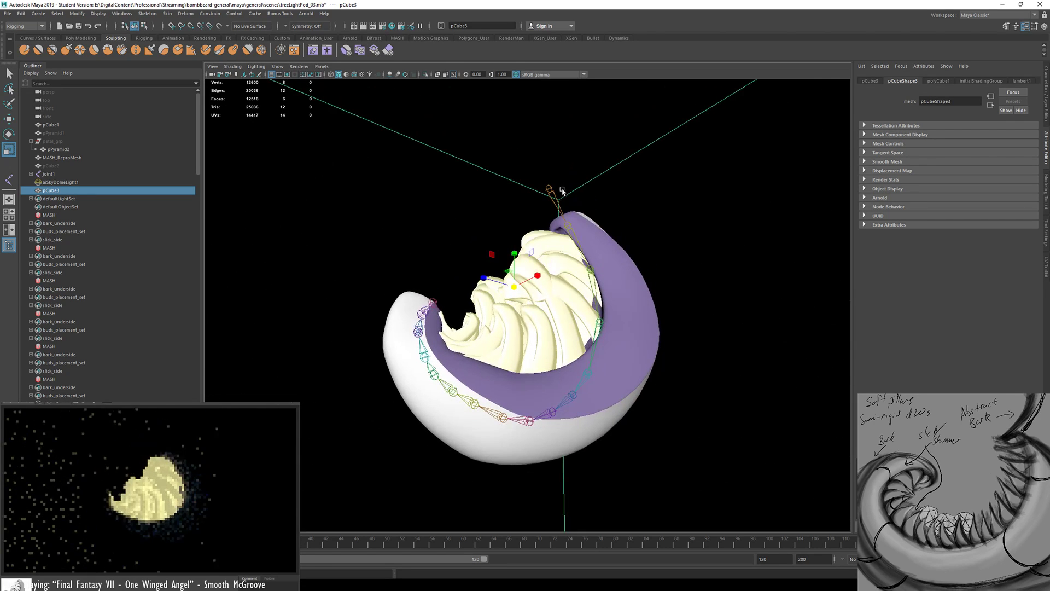
{"action": "left_click", "coordinate": [552, 114]}
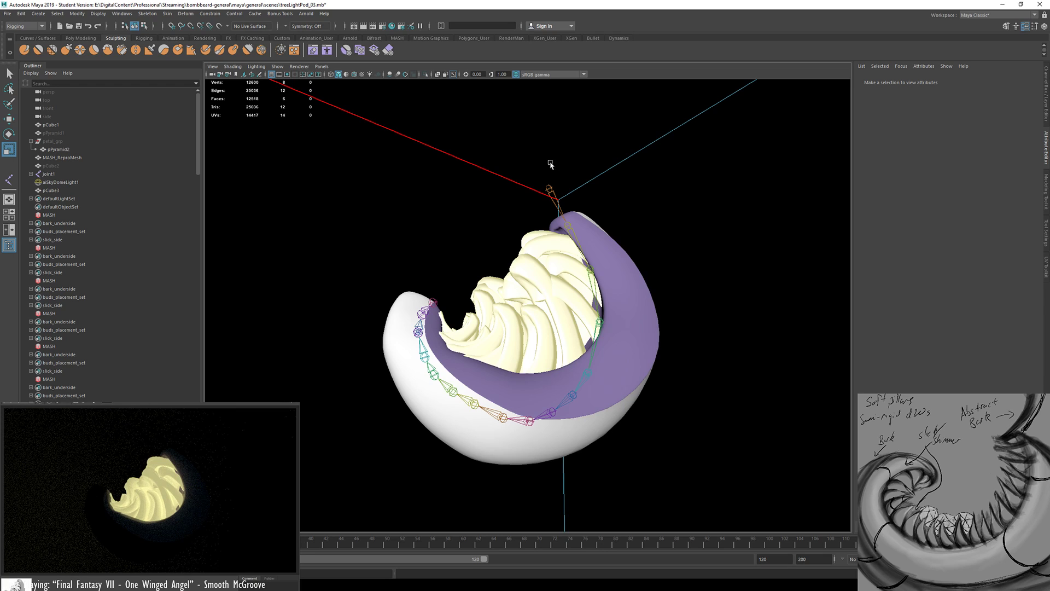
{"action": "left_click", "coordinate": [550, 137]}
{"action": "key", "text": "Delete"}
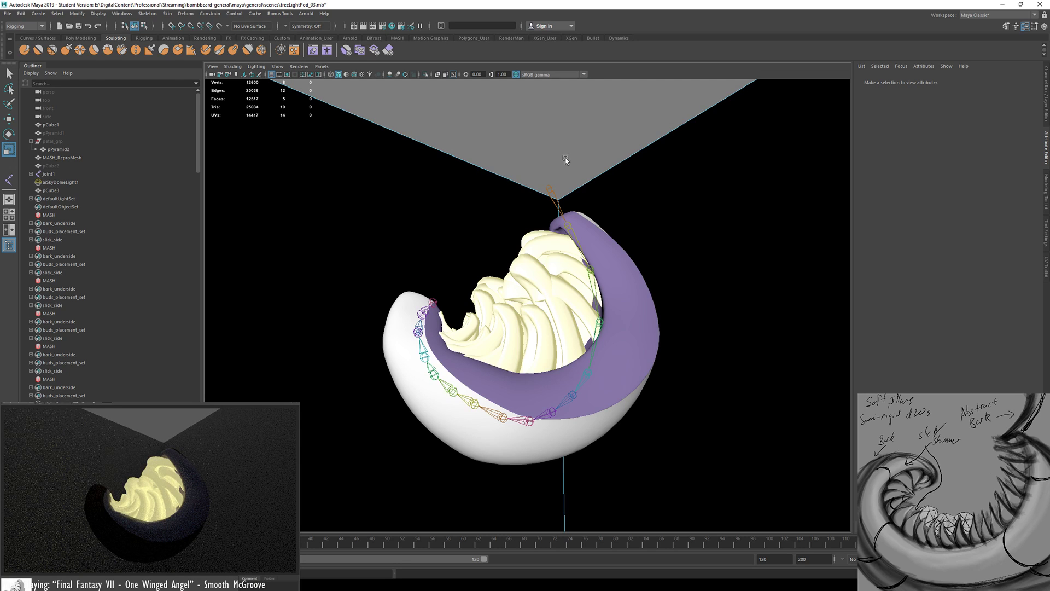
Delete the two cube side faces between the camera and the pod, leaving two walls and a floor
{"action": "left_click_drag", "start_coordinate": [543, 337], "coordinate": [568, 374], "text": "alt"}
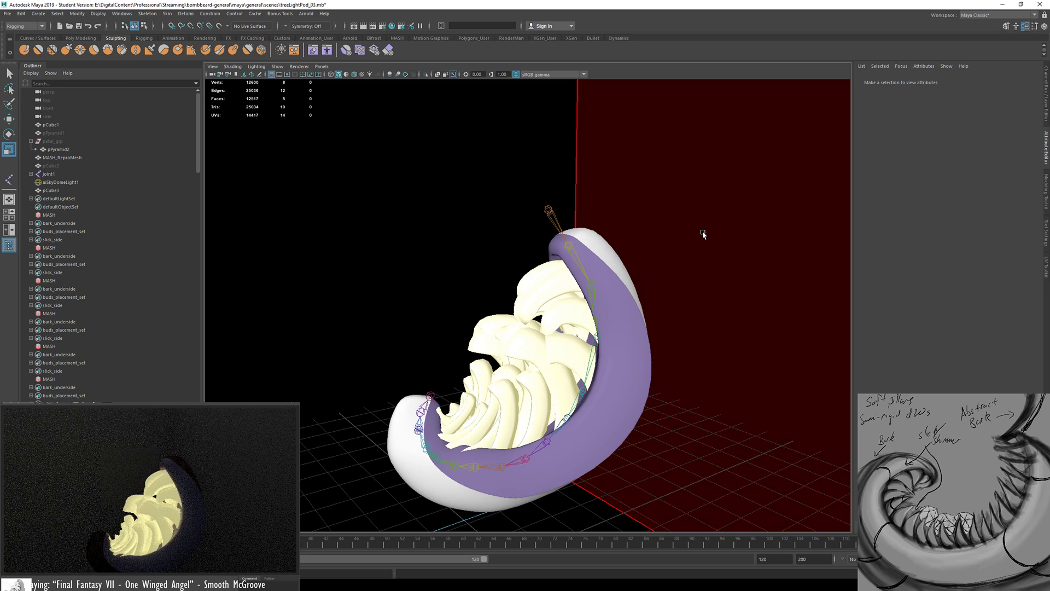
{"action": "left_click", "coordinate": [677, 243]}
{"action": "right_click_drag", "start_coordinate": [589, 261], "coordinate": [295, 286], "text": "alt"}
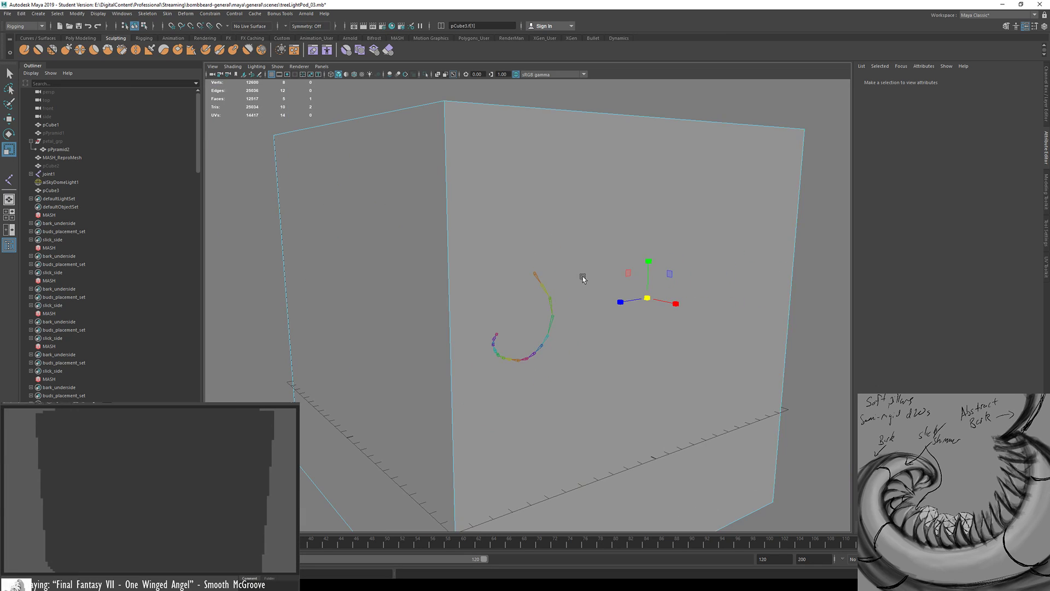
{"action": "left_click", "coordinate": [411, 238]}
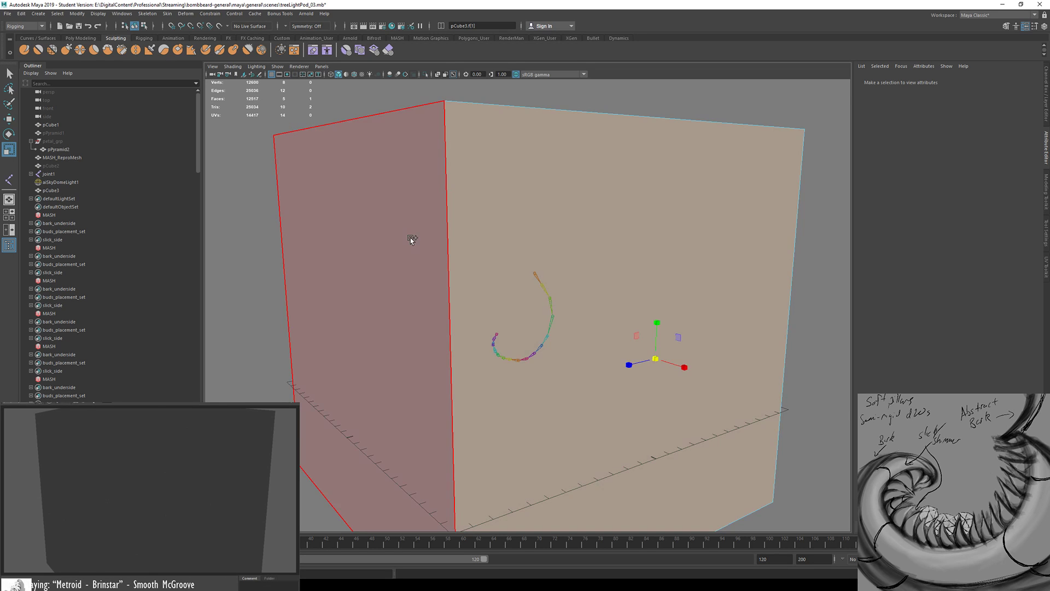
{"action": "key", "text": "Delete"}
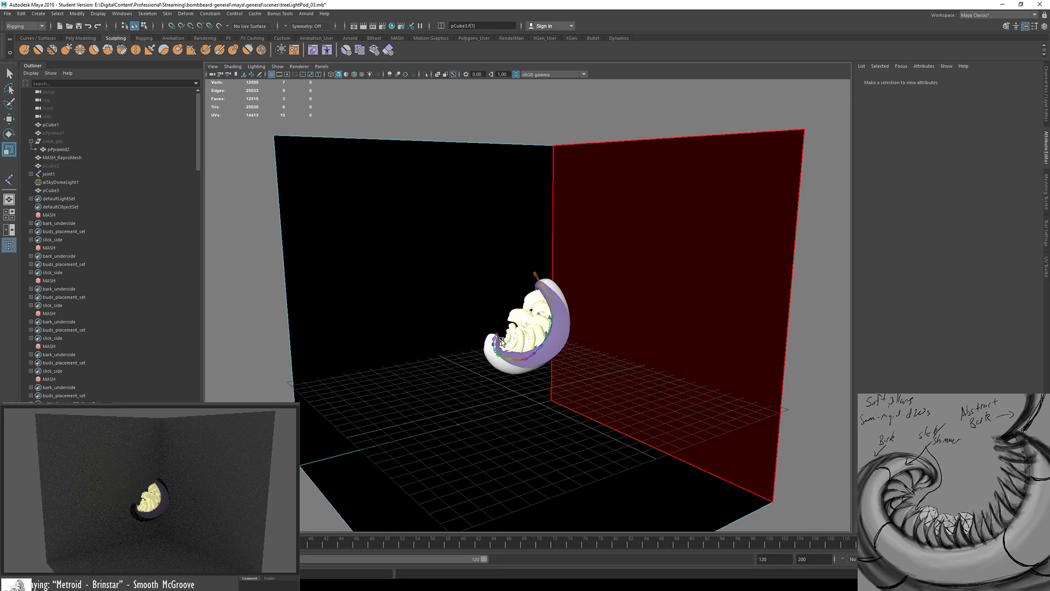
Return pCube3 to object mode and reverse its normals using the Modeling menu set
{"action": "key", "text": "F8"}
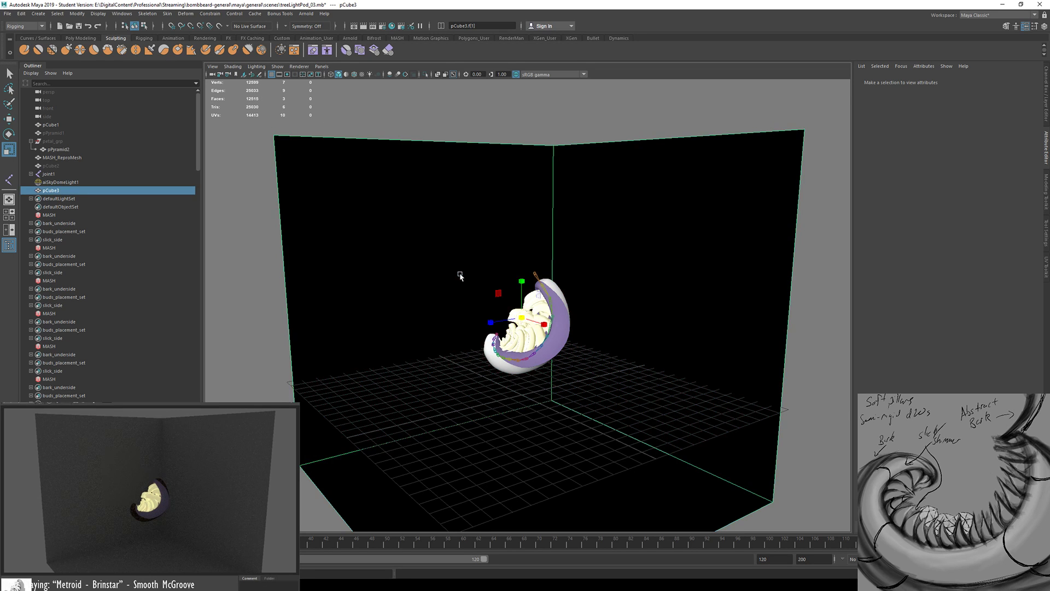
{"action": "left_click", "coordinate": [27, 29]}
{"action": "left_click", "coordinate": [23, 30]}
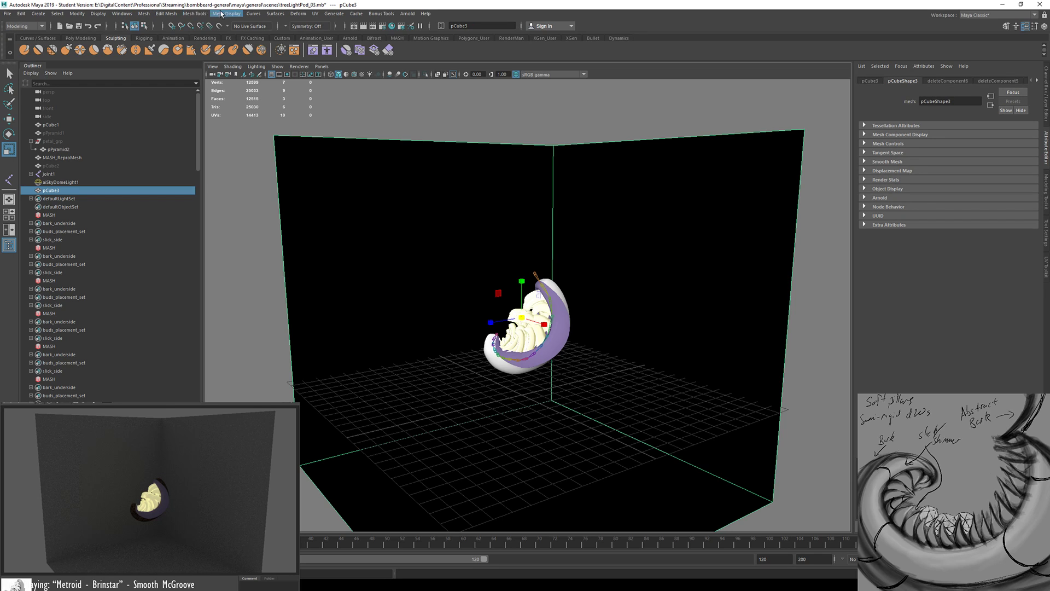
{"action": "left_click", "coordinate": [221, 14]}
{"action": "left_click", "coordinate": [257, 58]}
Enlarge the open room slightly, then raise and shift it so the floor sits just beneath the pod
{"action": "scroll", "coordinate": [561, 415], "scroll_direction": "up", "scroll_amount": 3}
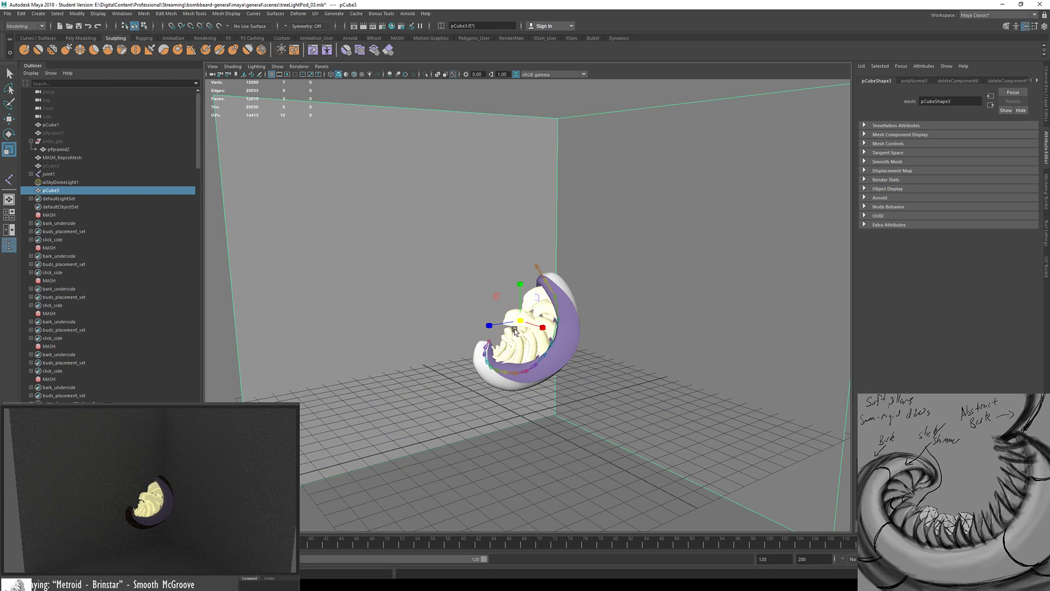
{"action": "left_click_drag", "start_coordinate": [520, 321], "coordinate": [566, 324]}
{"action": "key", "text": "w"}
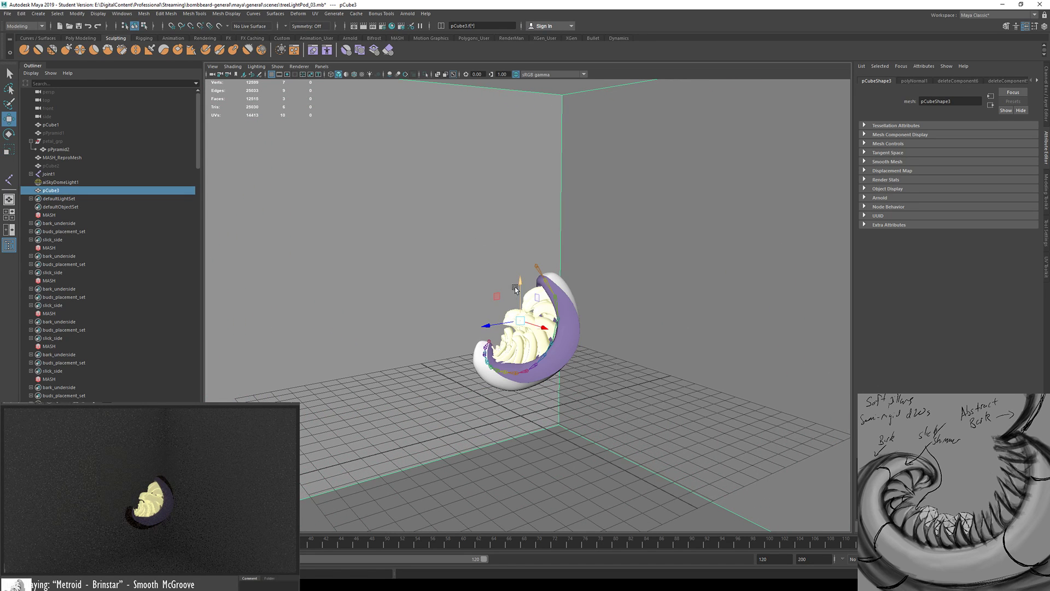
{"action": "left_click_drag", "start_coordinate": [515, 288], "coordinate": [518, 177]}
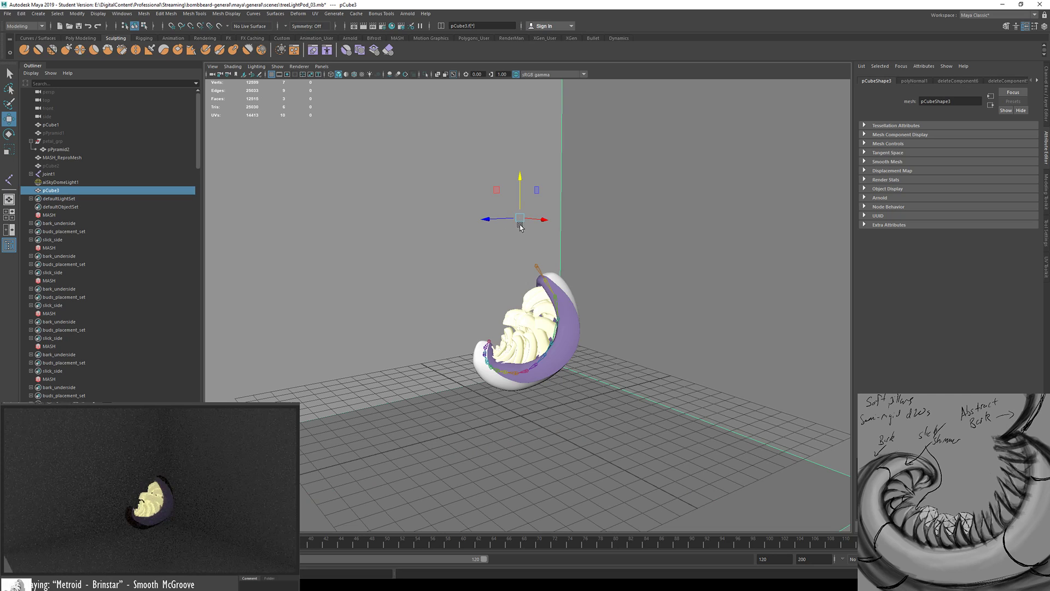
{"action": "left_click_drag", "start_coordinate": [529, 277], "coordinate": [529, 295], "text": "alt"}
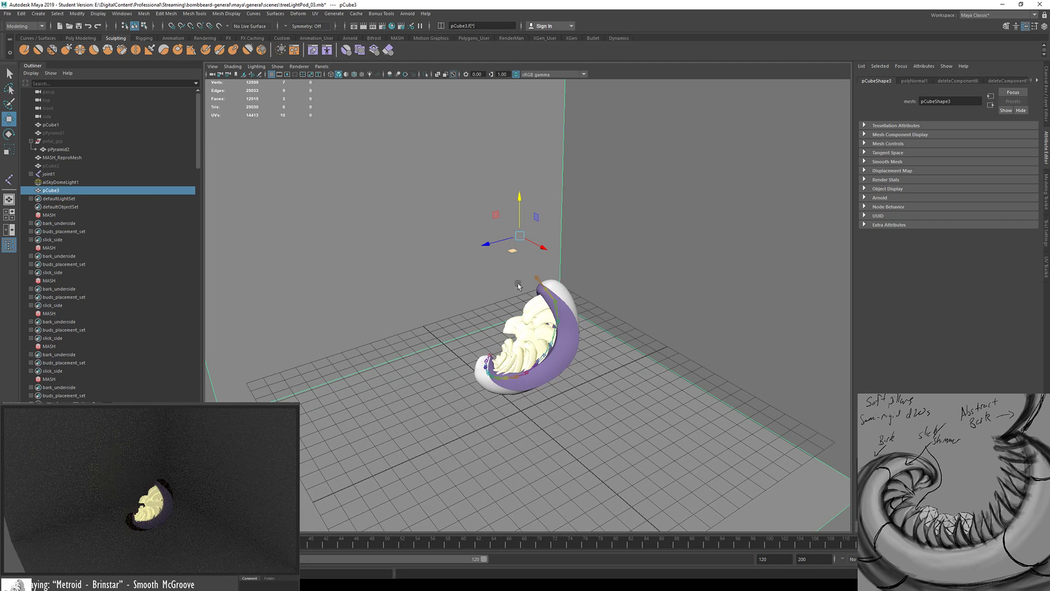
{"action": "left_click_drag", "start_coordinate": [520, 347], "coordinate": [472, 378], "text": "alt"}
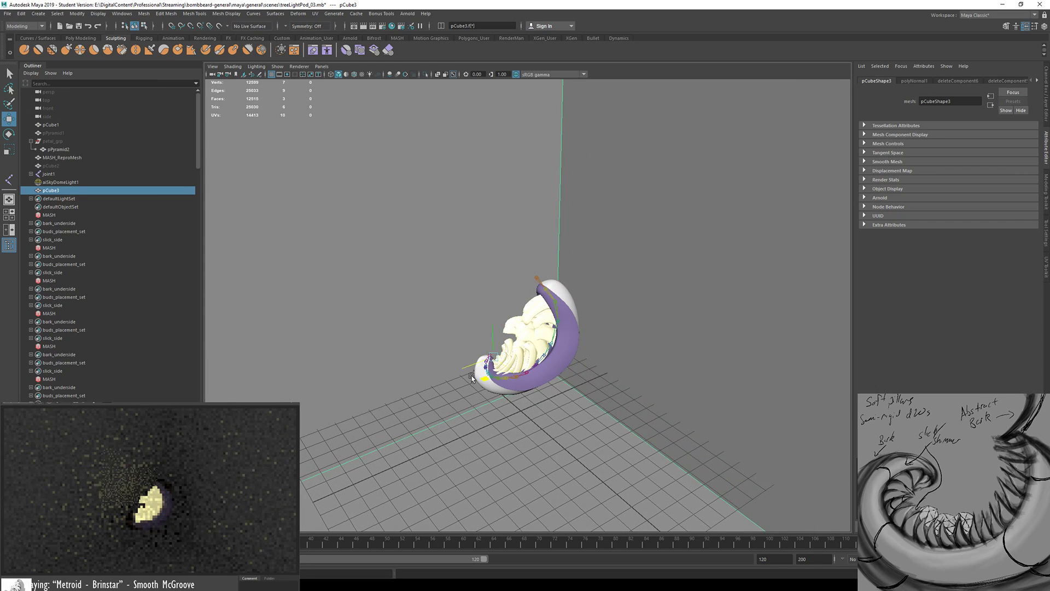
Scale the open room down and reposition it so its corner stands close behind the pod
{"action": "key", "text": "r"}
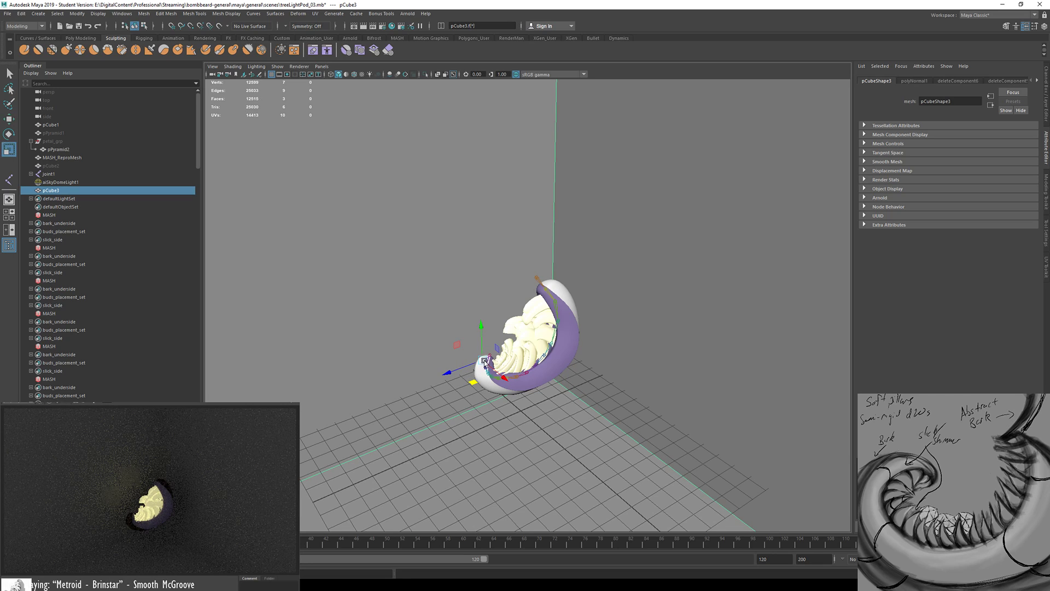
{"action": "left_click_drag", "start_coordinate": [465, 367], "coordinate": [240, 377], "text": "alt"}
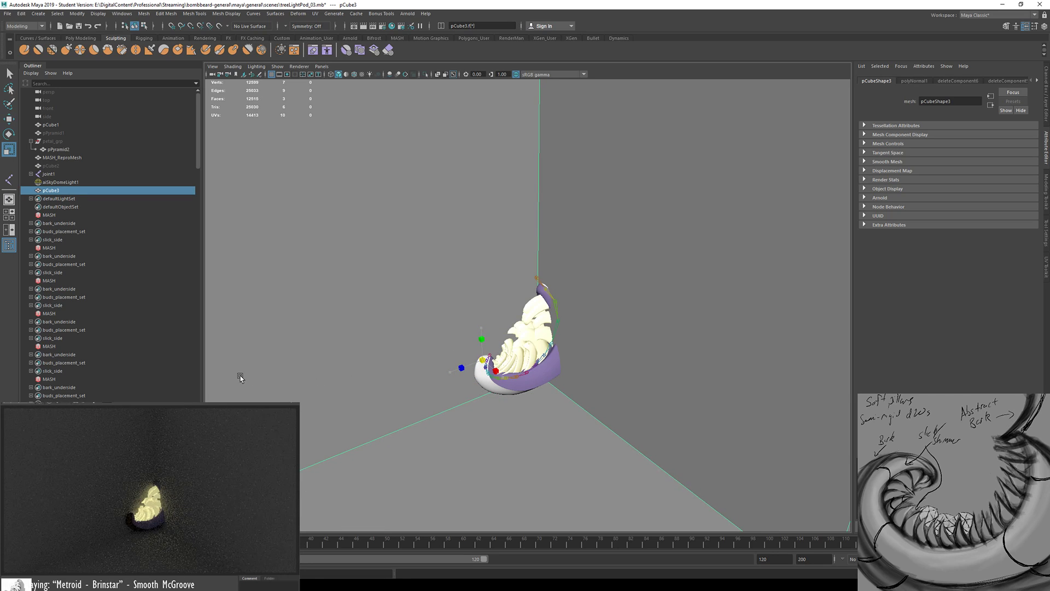
{"action": "key", "text": "w"}
{"action": "left_click_drag", "start_coordinate": [477, 380], "coordinate": [502, 311], "text": "alt"}
{"action": "right_click_drag", "start_coordinate": [502, 311], "coordinate": [633, 326], "text": "alt"}
{"action": "left_click_drag", "start_coordinate": [536, 363], "coordinate": [557, 335], "text": "alt"}
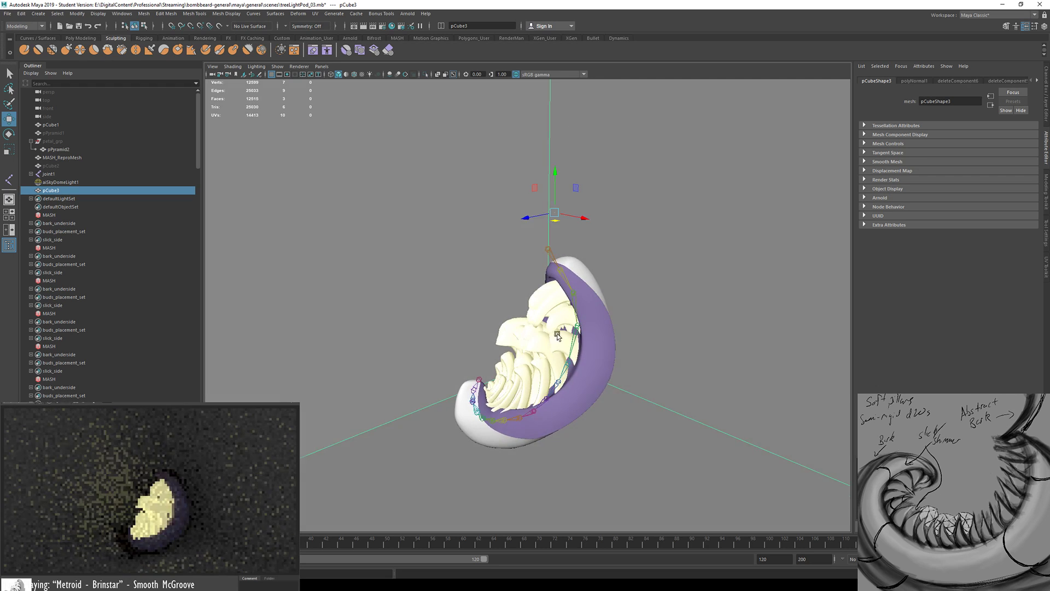
Compose the perspective view with the pod off-centre against the room's corner and check its glow in the Arnold render
{"action": "right_click_drag", "start_coordinate": [557, 336], "coordinate": [610, 340], "text": "alt"}
{"action": "left_click_drag", "start_coordinate": [552, 391], "coordinate": [532, 385], "text": "alt"}
{"action": "middle_click_drag", "start_coordinate": [532, 385], "coordinate": [540, 331], "text": "alt"}
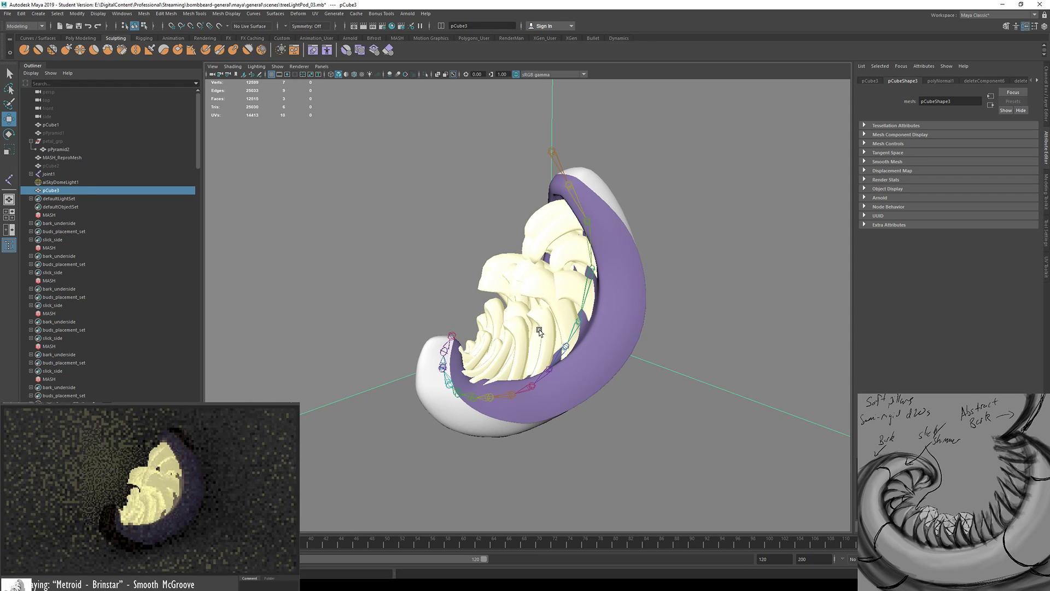
{"action": "right_click_drag", "start_coordinate": [534, 326], "coordinate": [575, 345], "text": "alt"}
{"action": "left_click_drag", "start_coordinate": [563, 356], "coordinate": [558, 356], "text": "alt"}
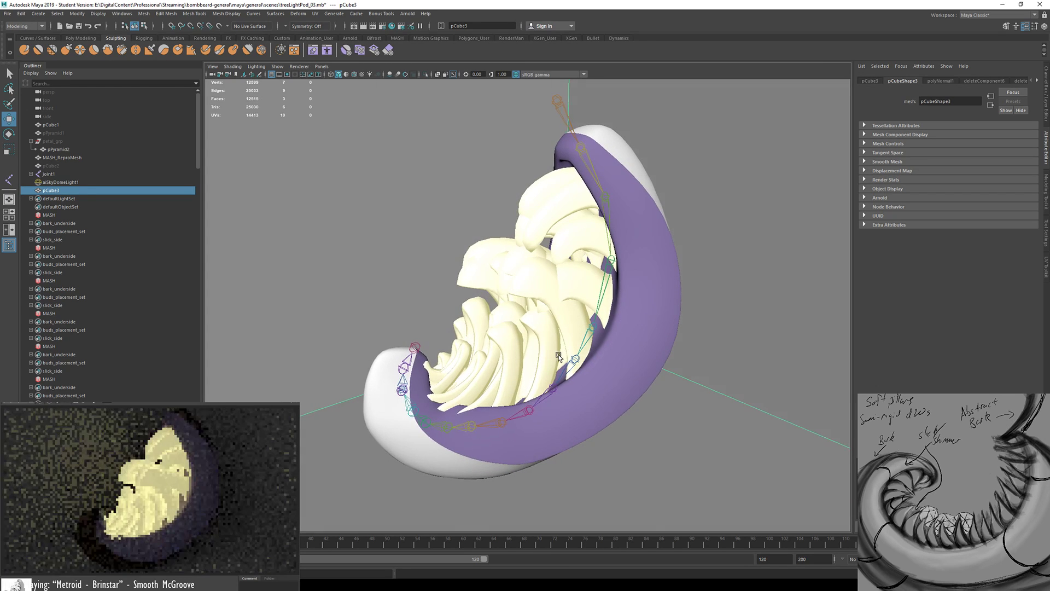
{"action": "right_click_drag", "start_coordinate": [563, 355], "coordinate": [478, 364], "text": "alt"}
{"action": "left_click_drag", "start_coordinate": [558, 352], "coordinate": [521, 311], "text": "alt"}
{"action": "middle_click_drag", "start_coordinate": [520, 310], "coordinate": [550, 357], "text": "alt"}
{"action": "left_click_drag", "start_coordinate": [550, 357], "coordinate": [624, 361], "text": "alt"}
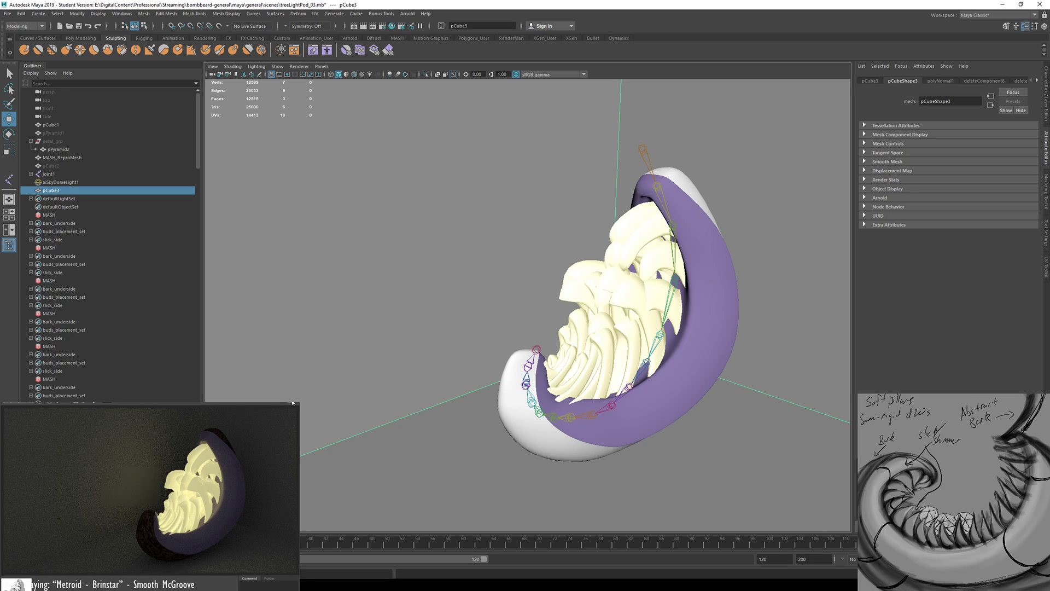
{"action": "left_click", "coordinate": [292, 404]}
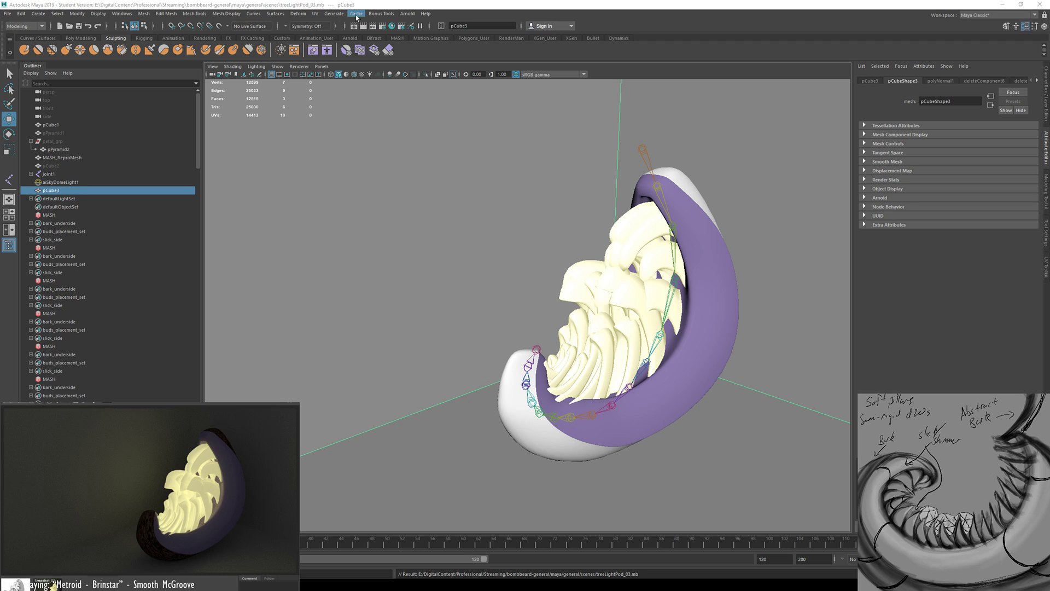
Set the image format to jpeg in the Render Settings and display the image size options
{"action": "left_click", "coordinate": [384, 26]}
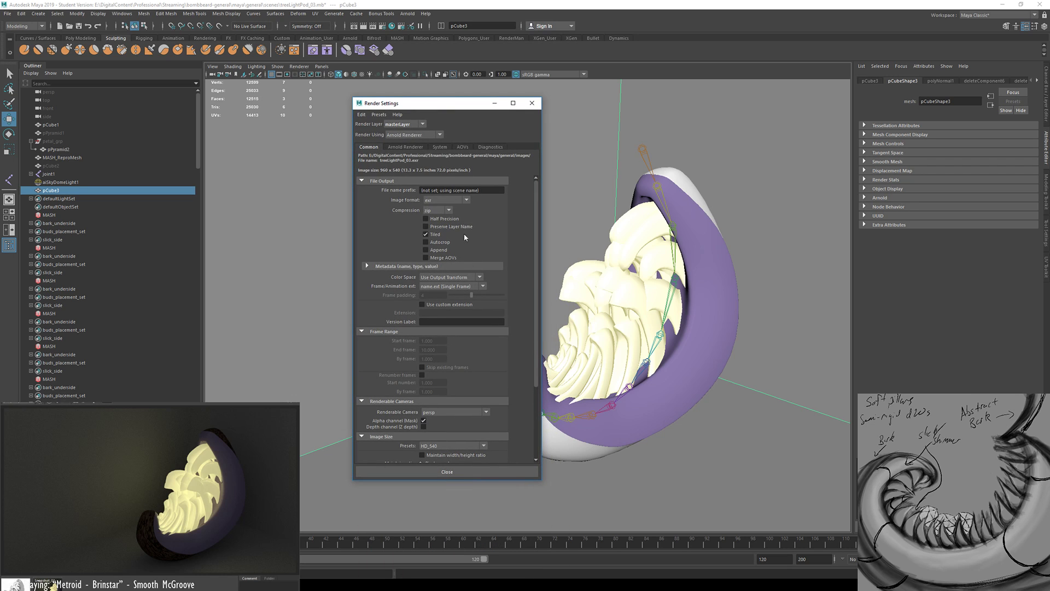
{"action": "left_click", "coordinate": [447, 200]}
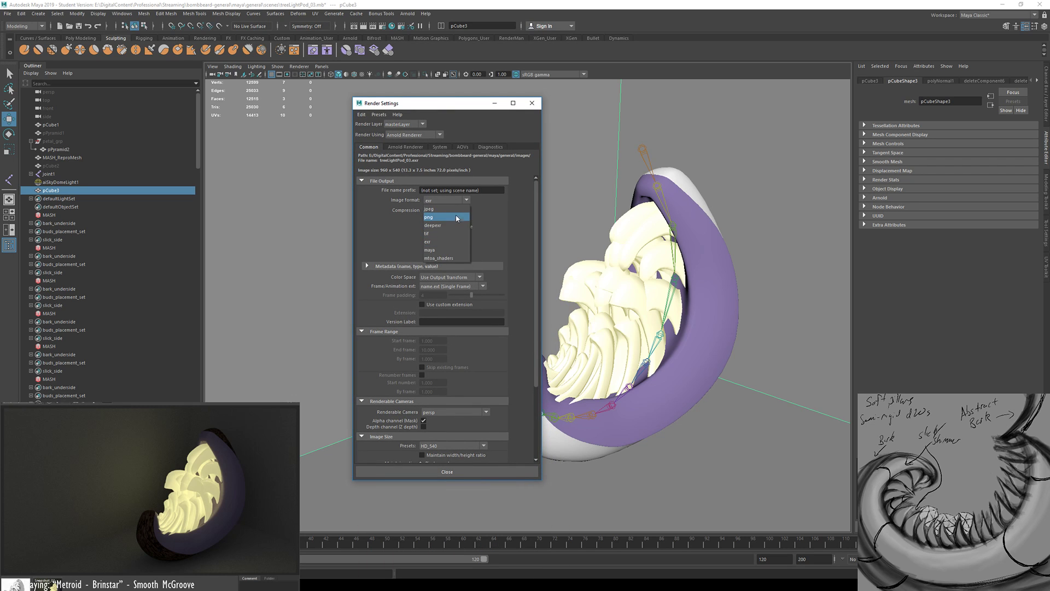
{"action": "left_click", "coordinate": [457, 211]}
{"action": "scroll", "coordinate": [510, 298], "scroll_direction": "down", "scroll_amount": 3}
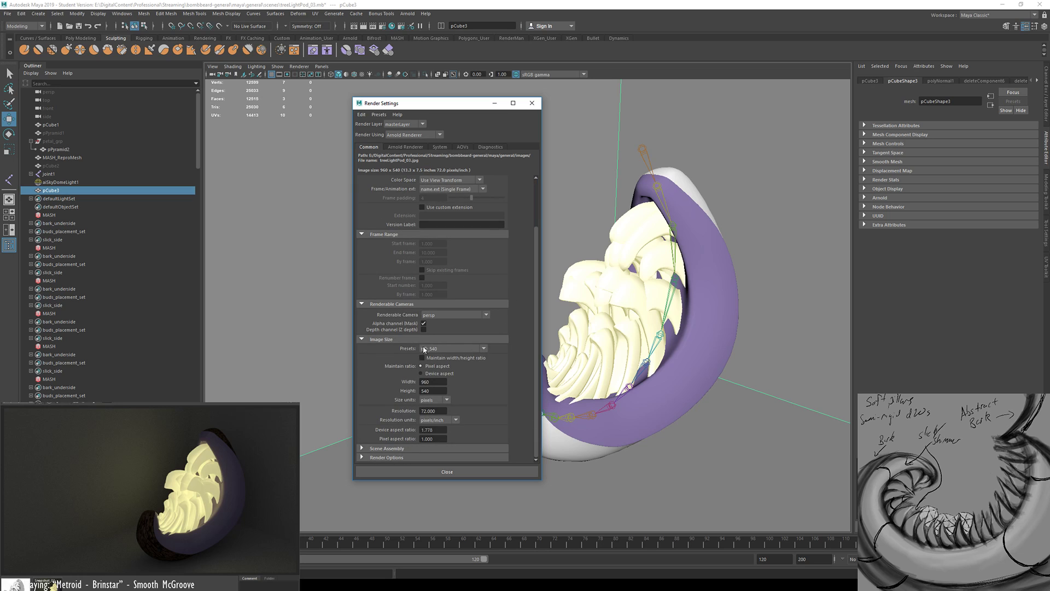
Set the image size preset to HD_1080 and raise the Arnold sampling to Camera (AA) 4 and Diffuse 3, increasing Specular as well
{"action": "left_click", "coordinate": [453, 348]}
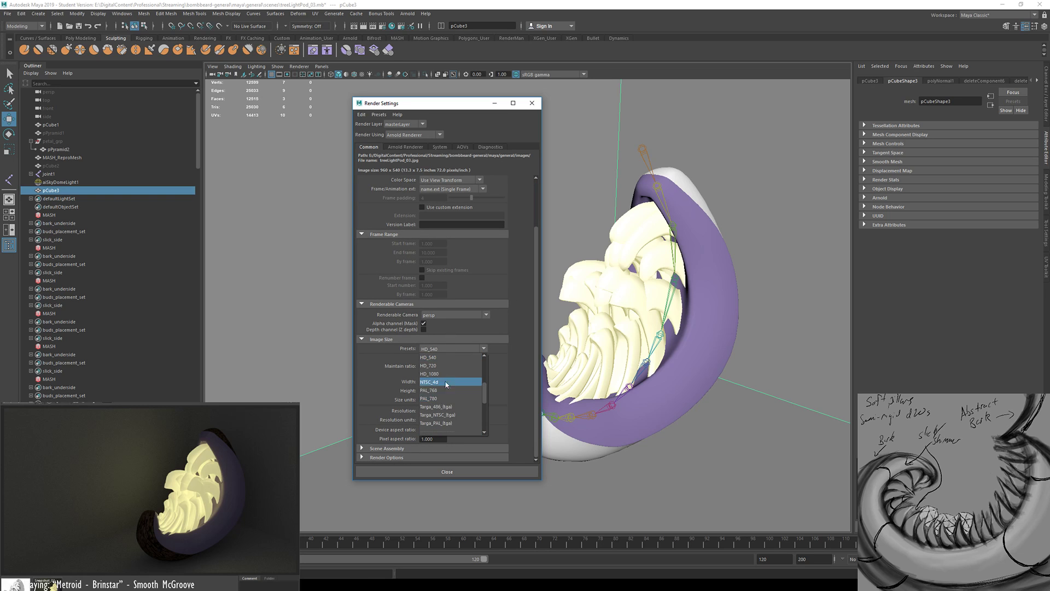
{"action": "left_click", "coordinate": [451, 375]}
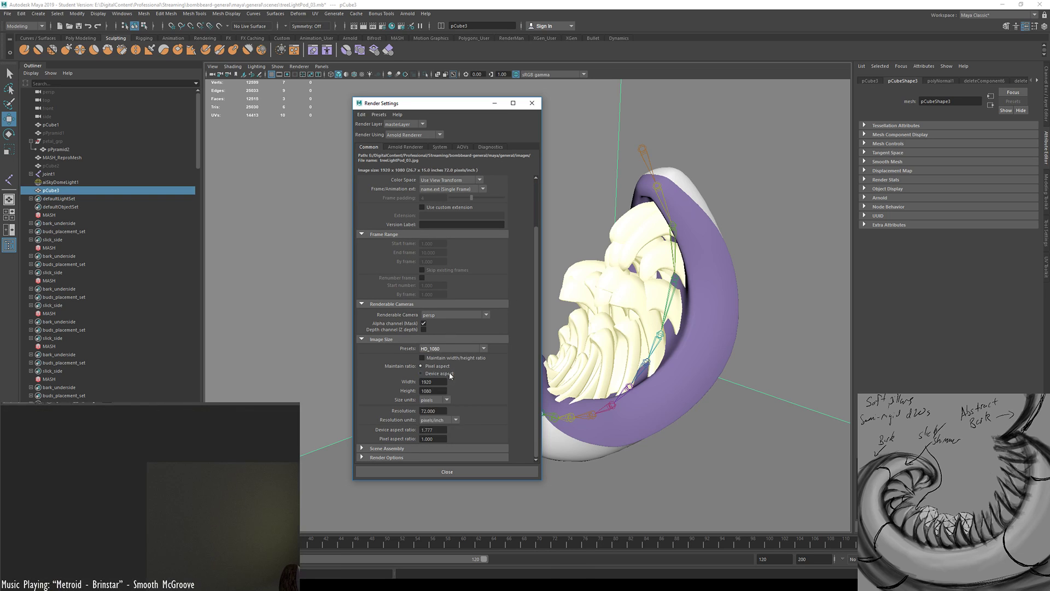
{"action": "left_click", "coordinate": [418, 147]}
{"action": "left_click_drag", "start_coordinate": [463, 194], "coordinate": [462, 202]}
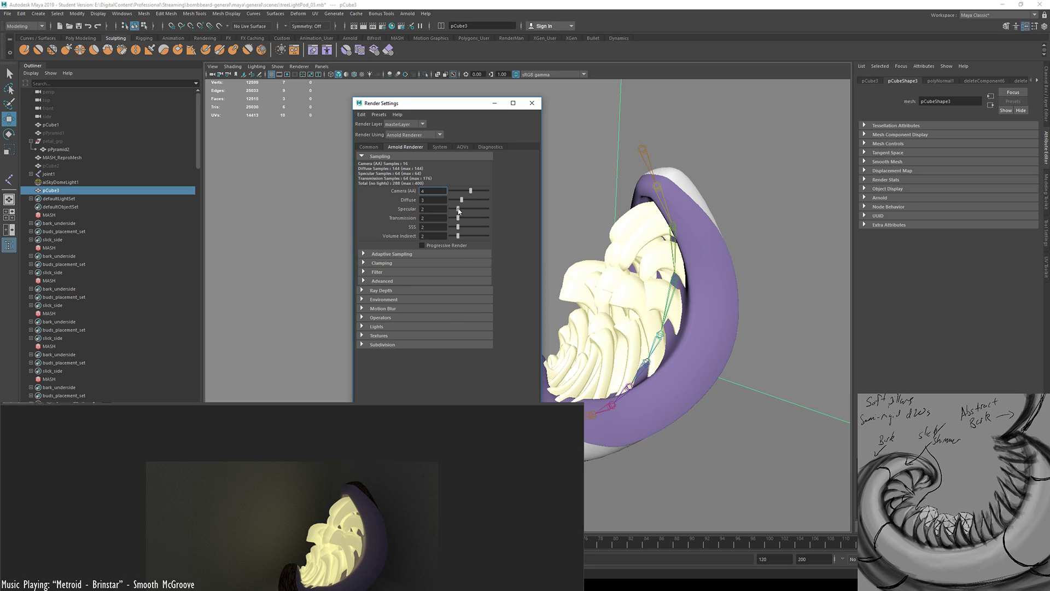
{"action": "left_click_drag", "start_coordinate": [458, 209], "coordinate": [462, 210]}
{"action": "left_click", "coordinate": [432, 481]}
Inspect the pod's glow up close in an enlarged Arnold render view, and close the view
{"action": "left_click_drag", "start_coordinate": [377, 590], "coordinate": [365, 0]}
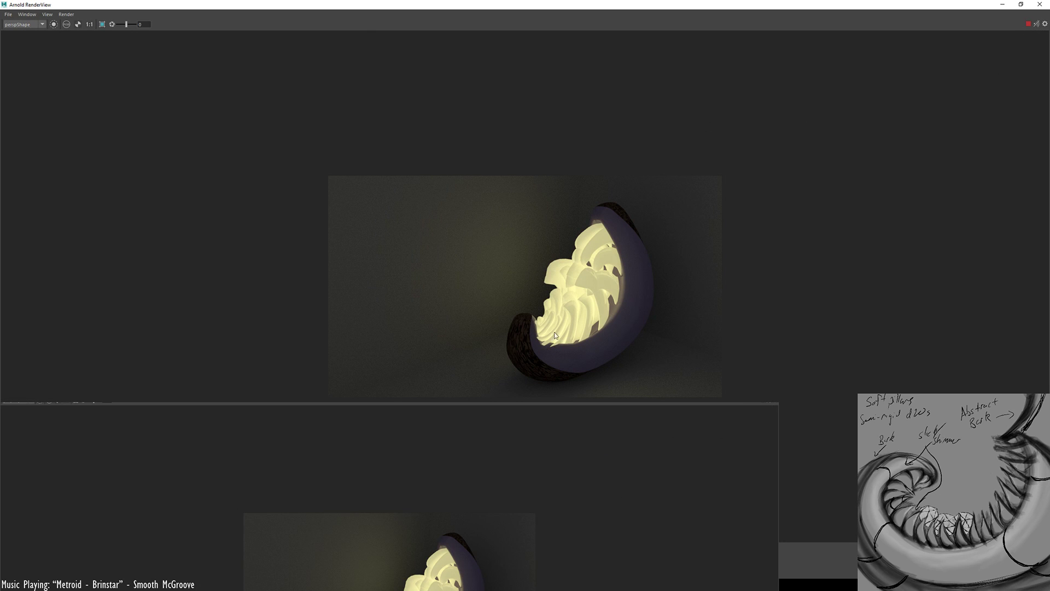
{"action": "scroll", "coordinate": [538, 324], "scroll_direction": "up", "scroll_amount": 2}
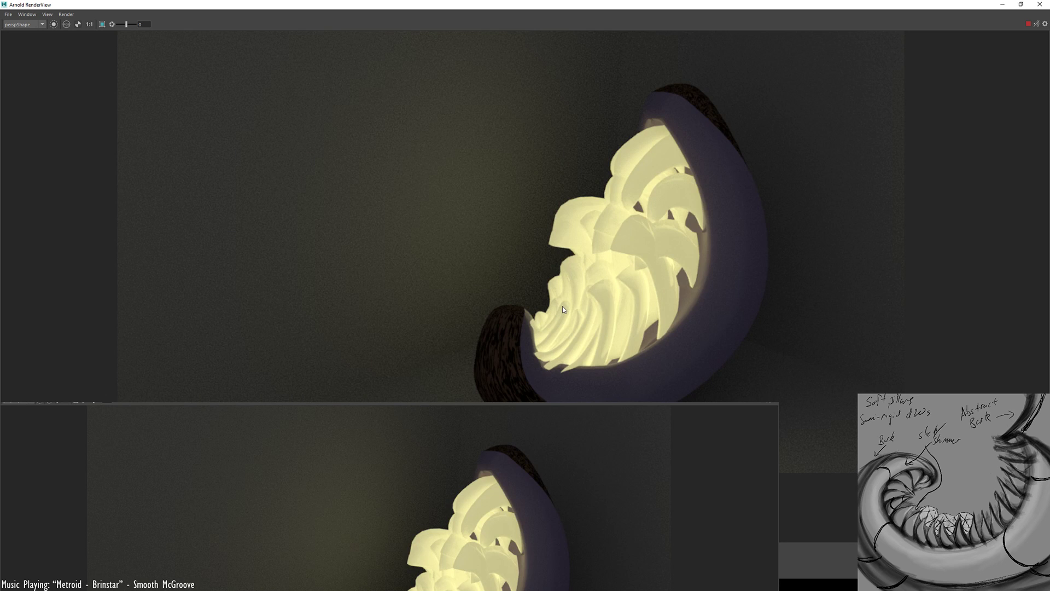
{"action": "scroll", "coordinate": [563, 308], "scroll_direction": "down", "scroll_amount": 2}
{"action": "left_click", "coordinate": [1039, 5]}
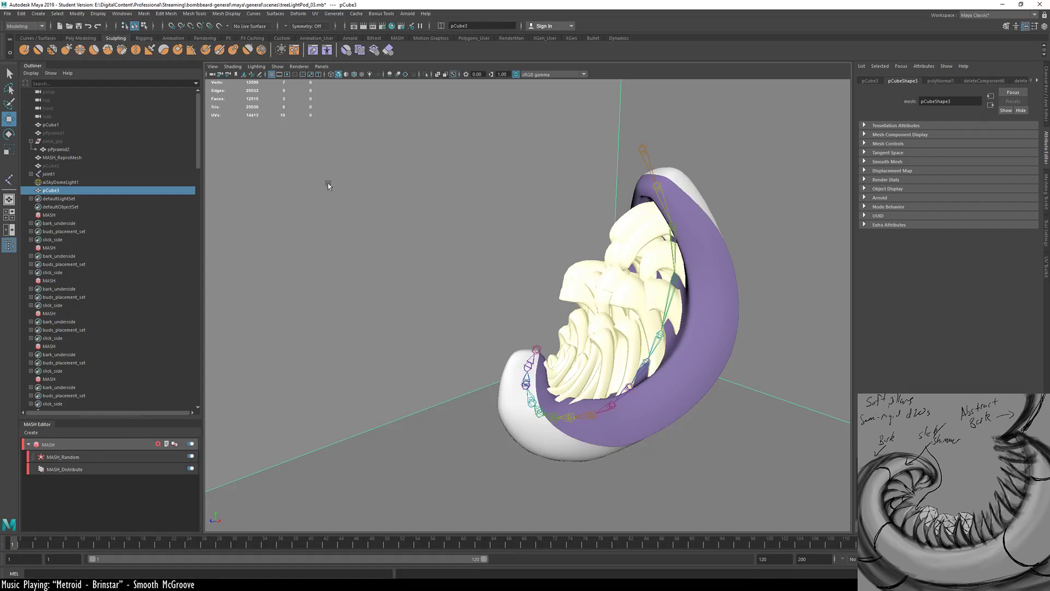
Reopen the Arnold render view, render the pod, and fit the whole frame in the maximized view
{"action": "left_click", "coordinate": [407, 14]}
{"action": "left_click", "coordinate": [426, 44]}
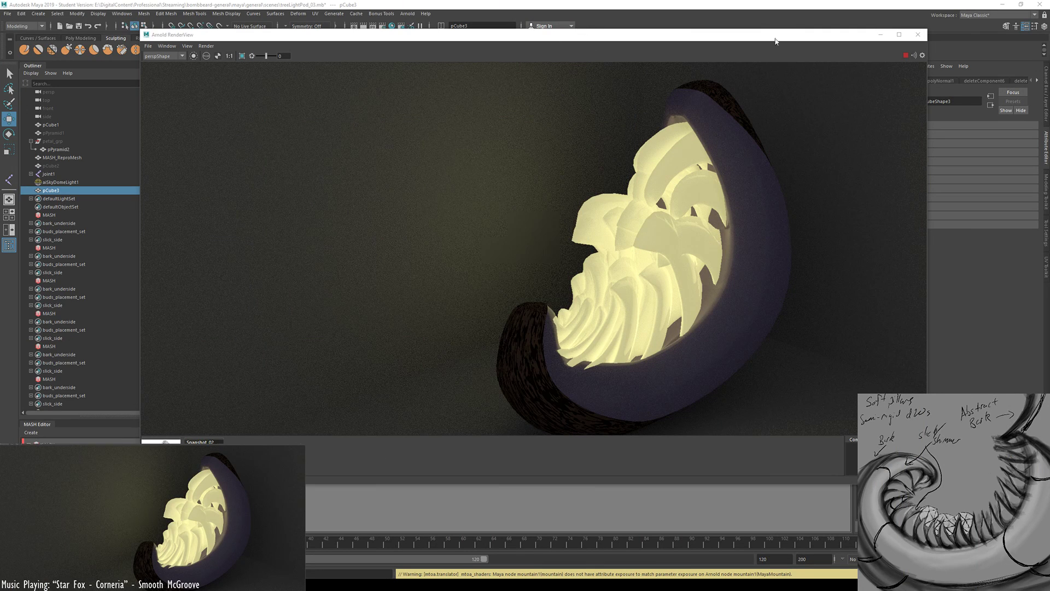
{"action": "left_click", "coordinate": [914, 55]}
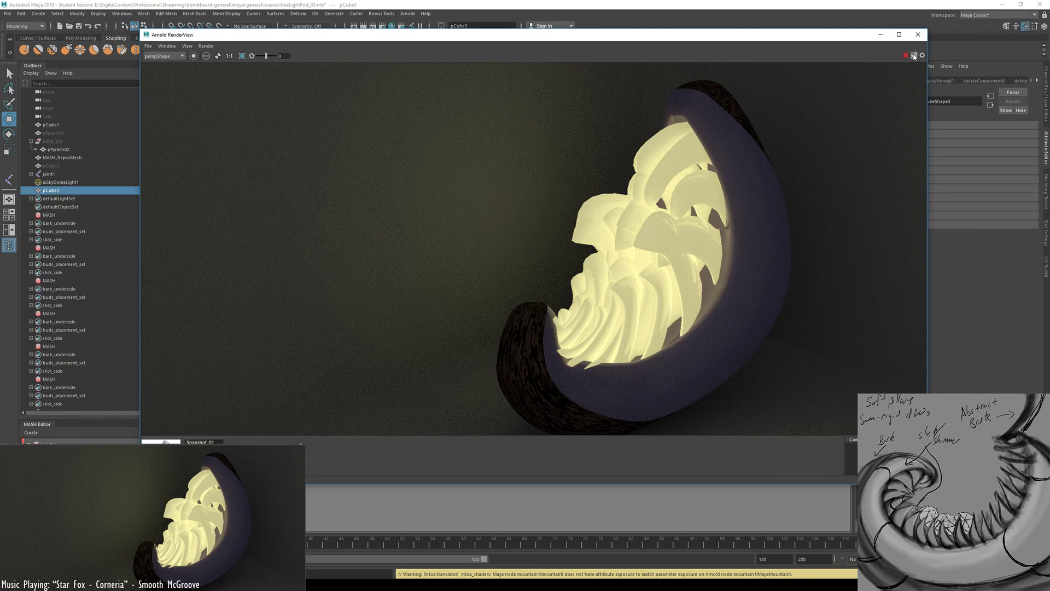
{"action": "scroll", "coordinate": [644, 135], "scroll_direction": "down", "scroll_amount": 2}
{"action": "key", "text": "f"}
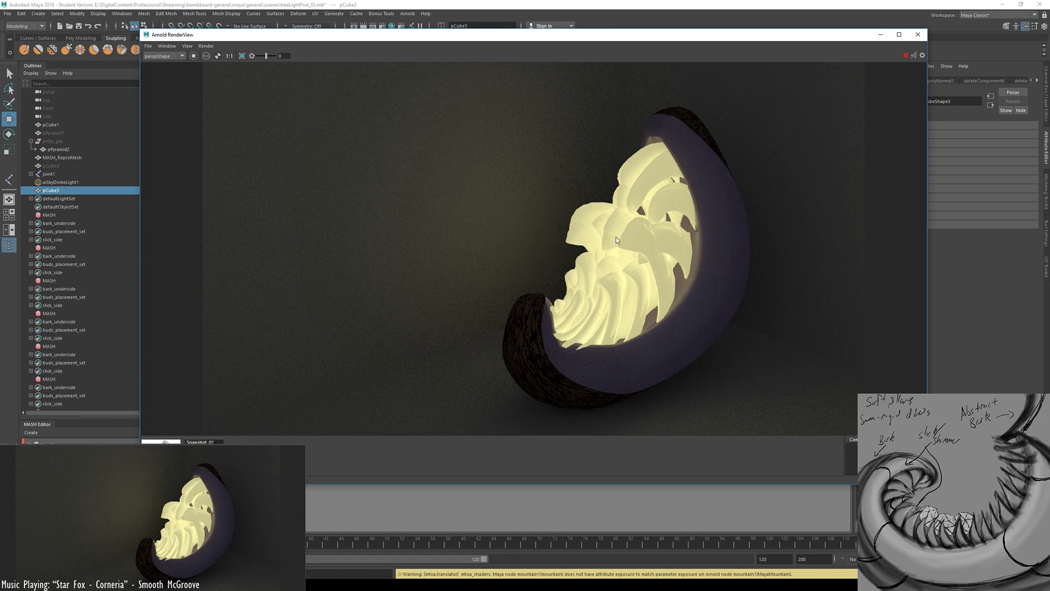
{"action": "double_click", "coordinate": [662, 35]}
{"action": "key", "text": "f"}
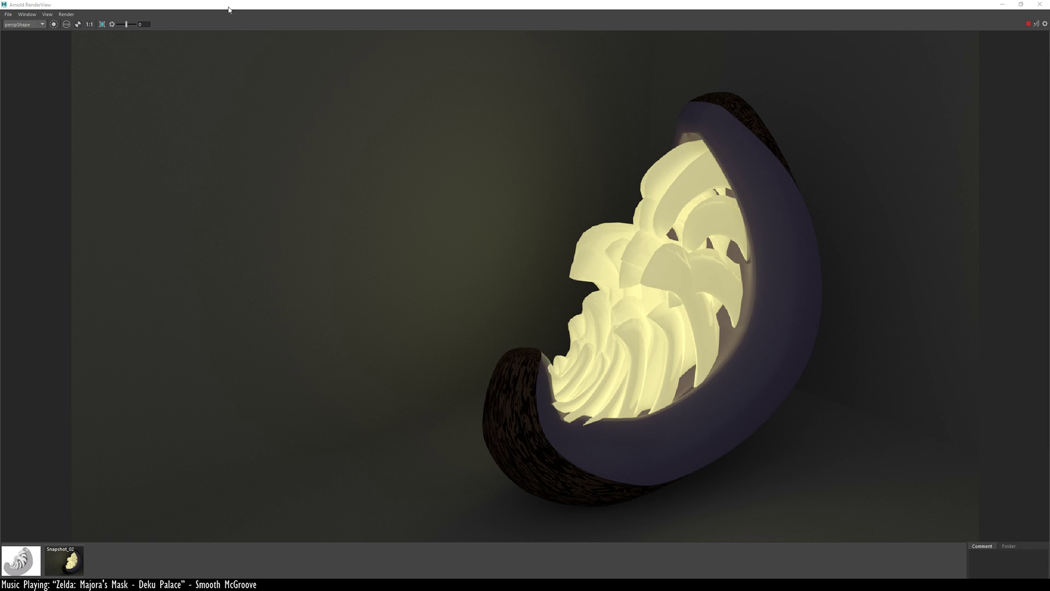
{"action": "left_click", "coordinate": [8, 15]}
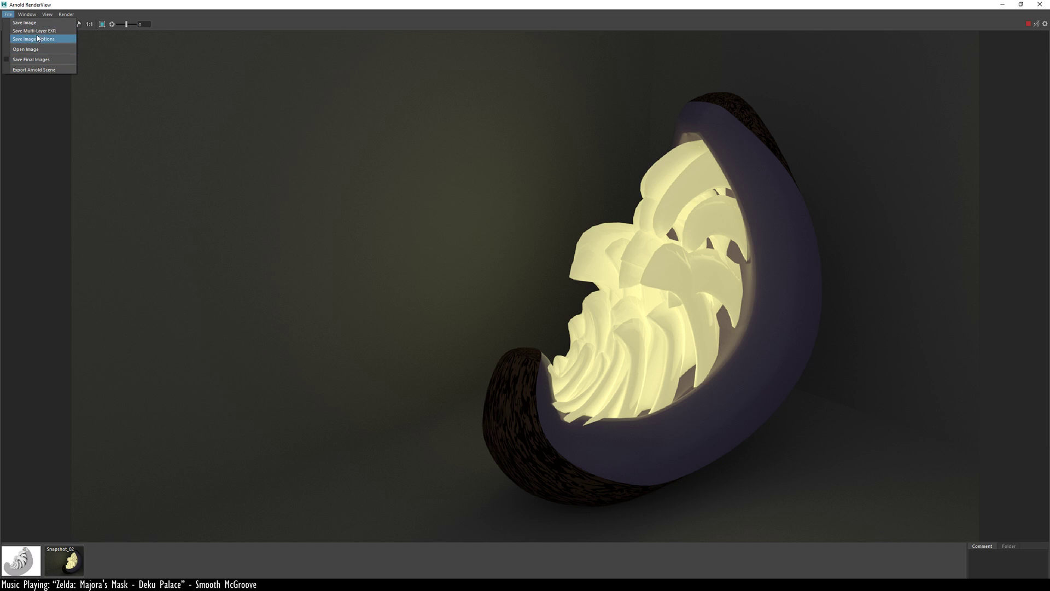
{"action": "left_click", "coordinate": [35, 39]}
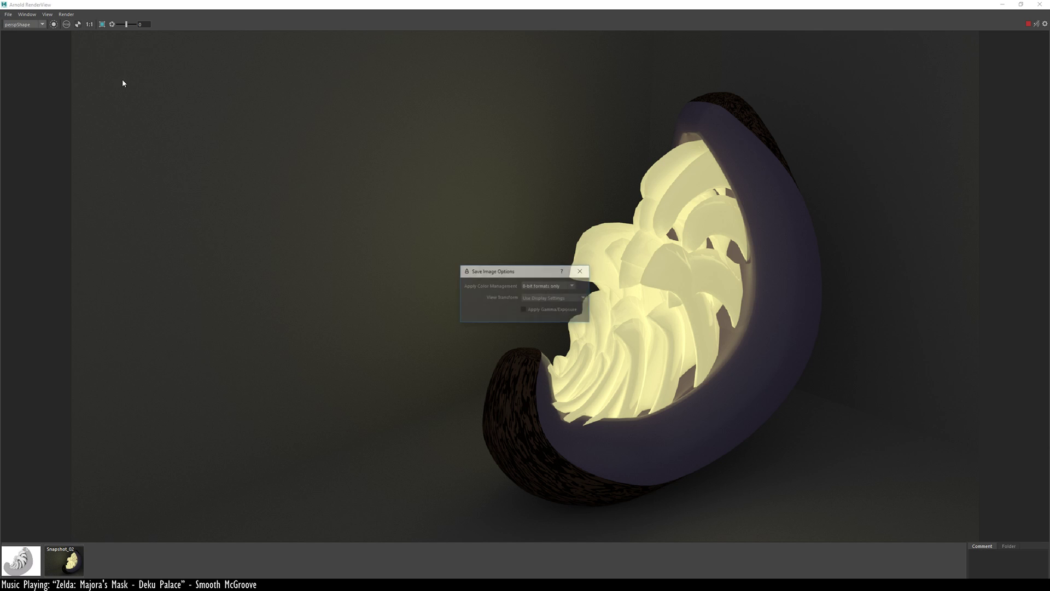
{"action": "left_click", "coordinate": [581, 270]}
Save the finished render as treeFruit_thing_01.jpg and view the saved image in Photos
{"action": "left_click", "coordinate": [9, 14]}
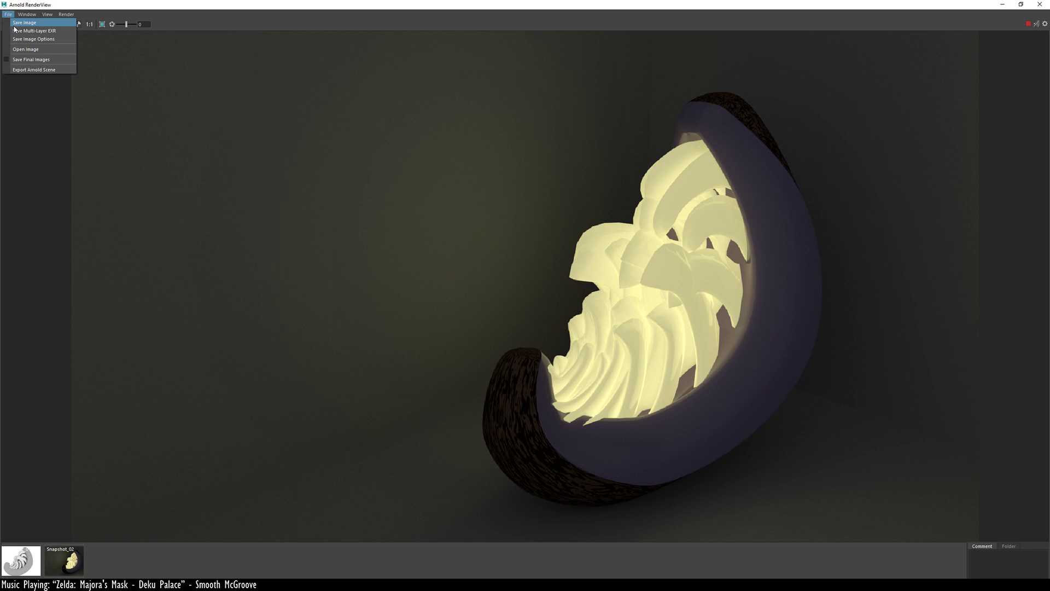
{"action": "left_click", "coordinate": [33, 29]}
{"action": "left_click_drag", "start_coordinate": [328, 14], "coordinate": [646, 588]}
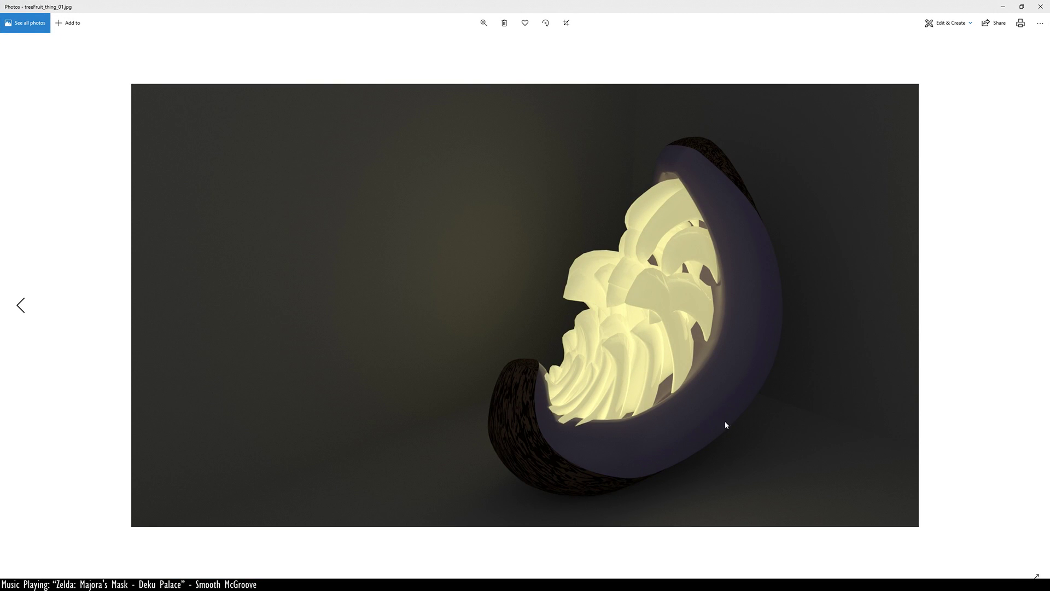
Close the saved picture and the render view, and save the Maya scene
{"action": "left_click", "coordinate": [1040, 6]}
{"action": "left_click", "coordinate": [1033, 8]}
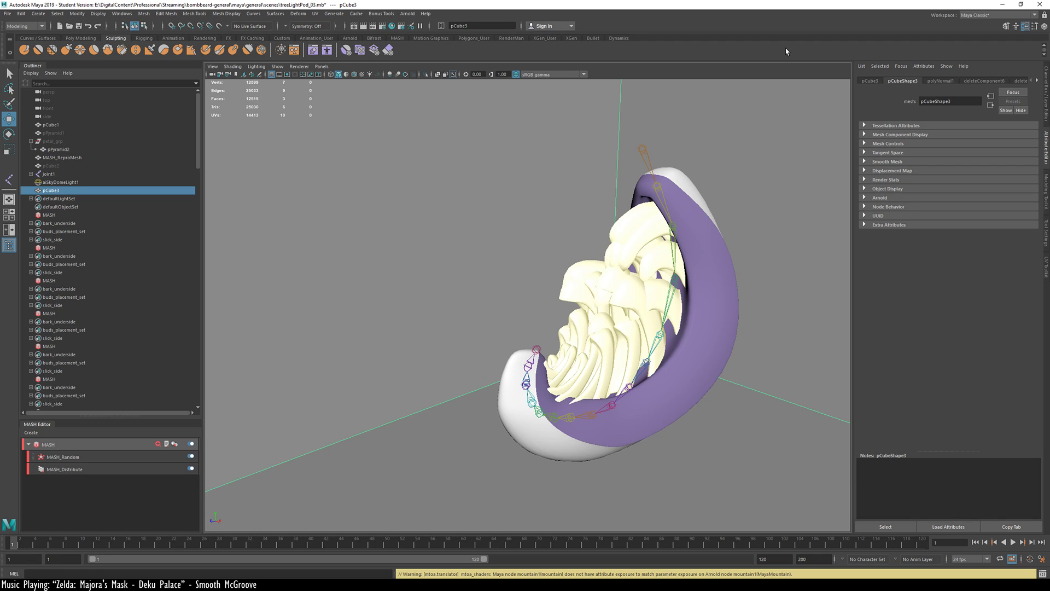
{"action": "key", "text": "ctrl+s"}
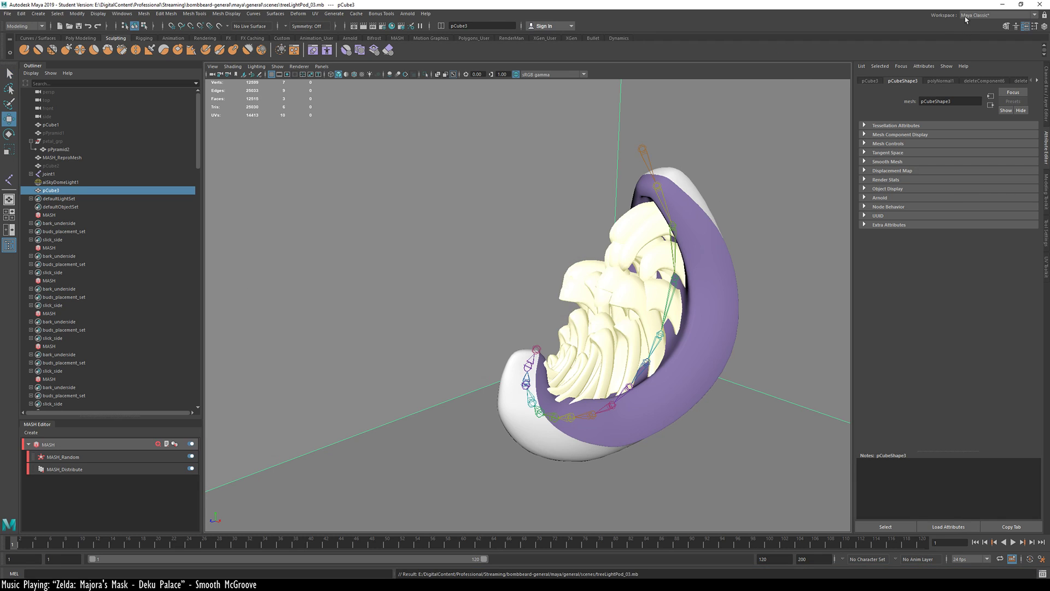